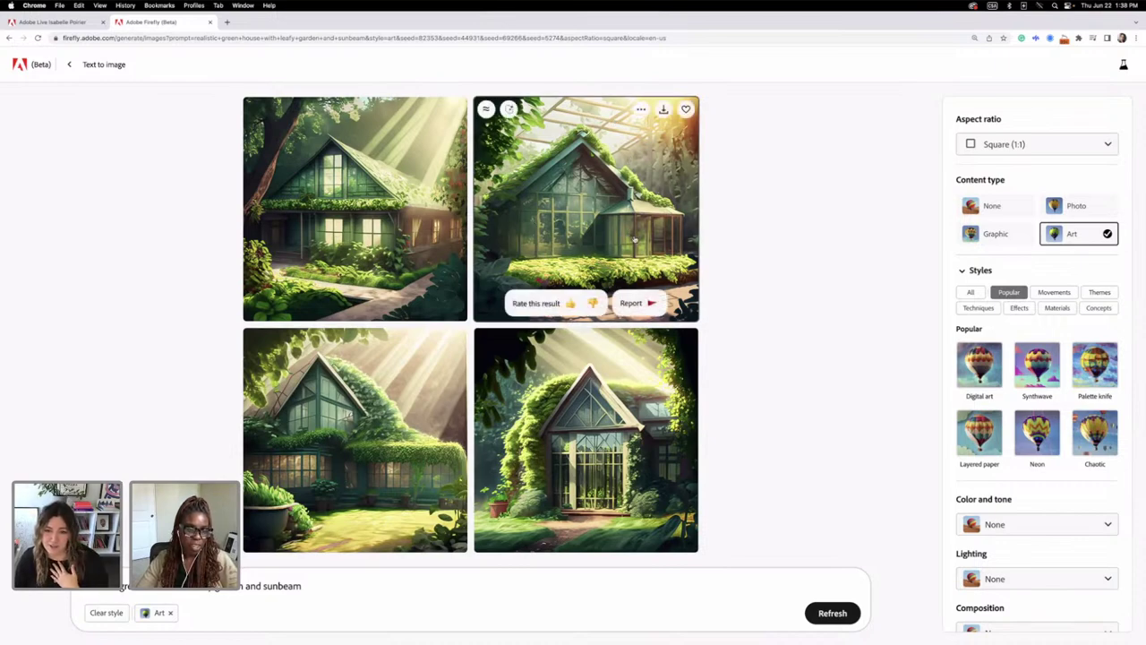
Step: View the second generated house image enlarged and return to the results
{"action": "left_click", "coordinate": [608, 263]}
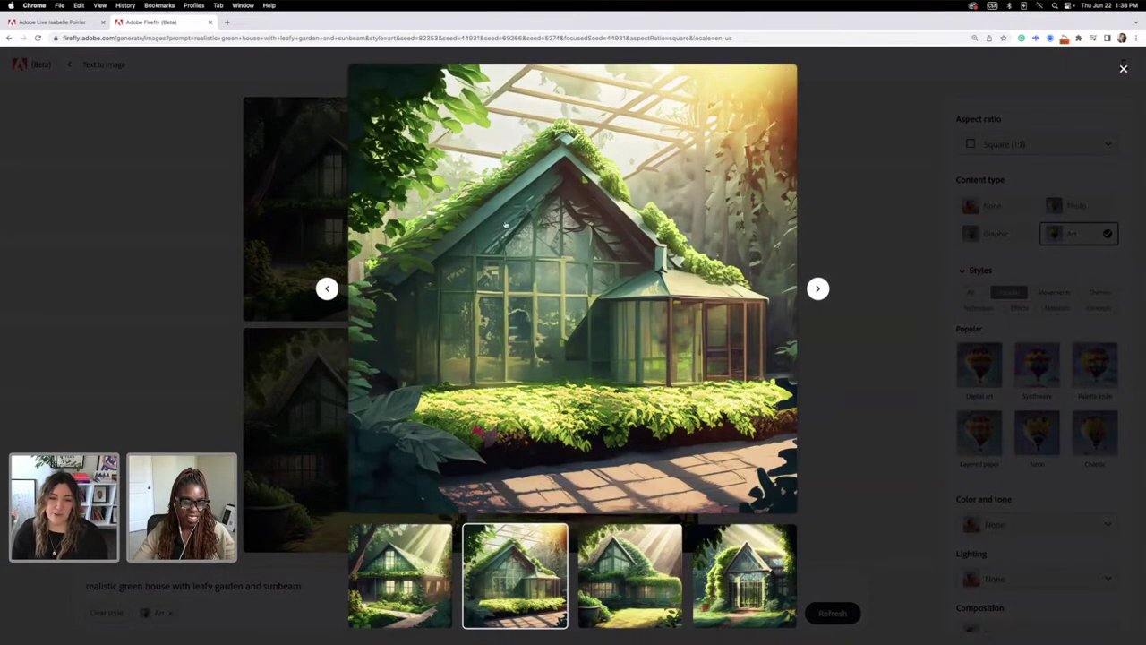
{"action": "left_click", "coordinate": [213, 189]}
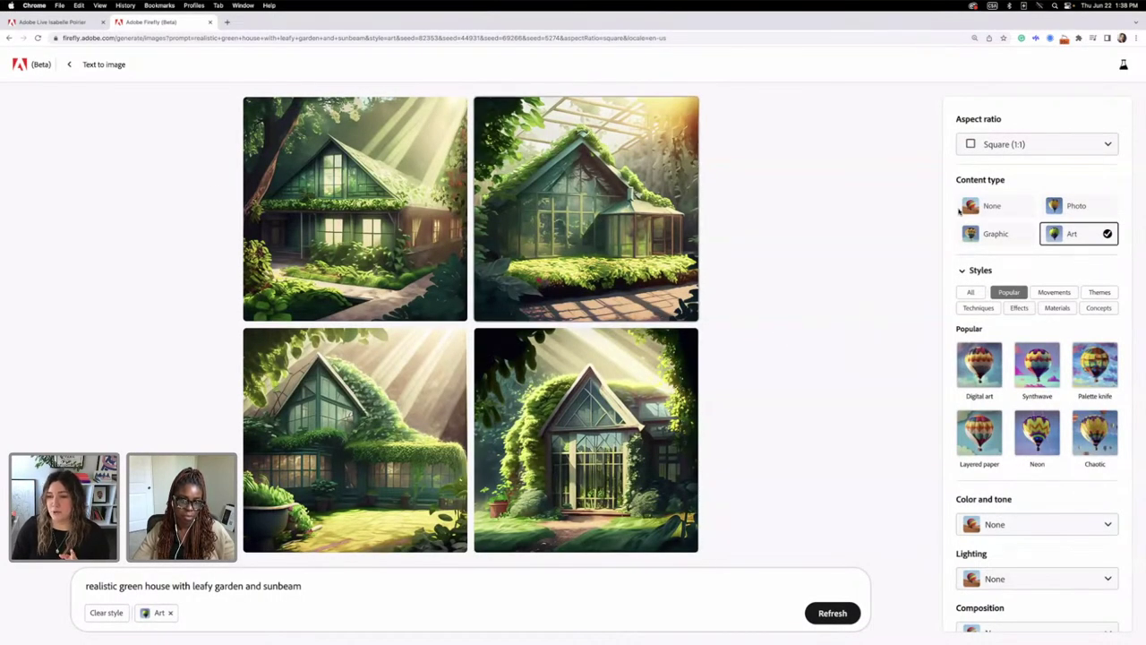
Step: Change the content type to Photo and the aspect ratio to Portrait (3:4) for the generated house images
{"action": "left_click", "coordinate": [1079, 206]}
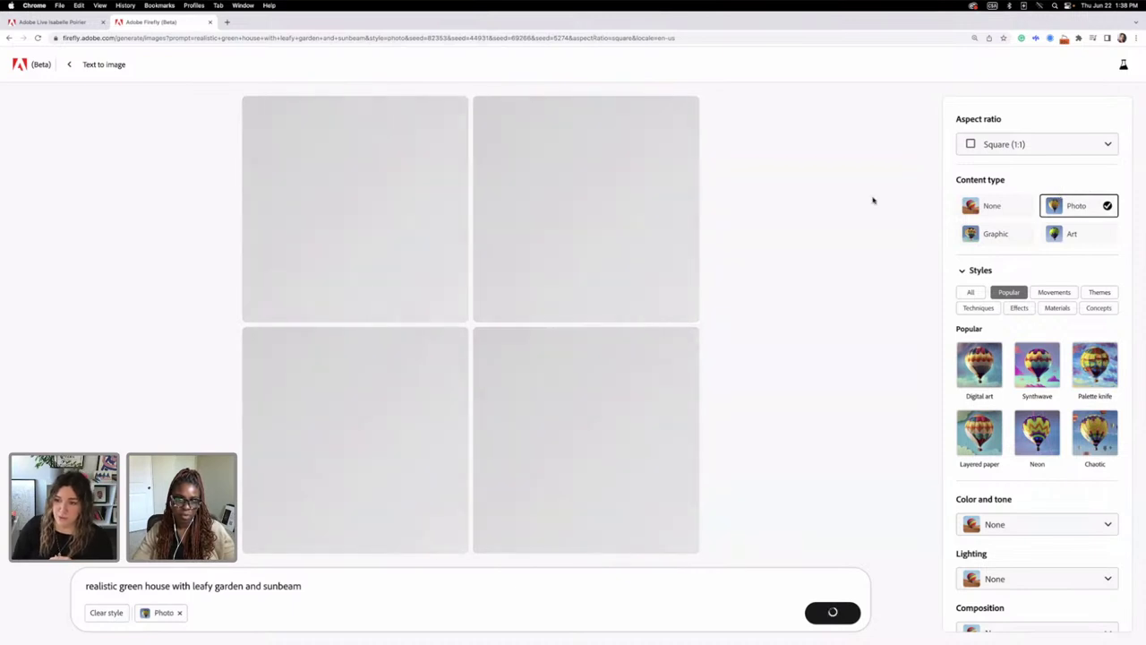
{"action": "left_click", "coordinate": [1080, 149]}
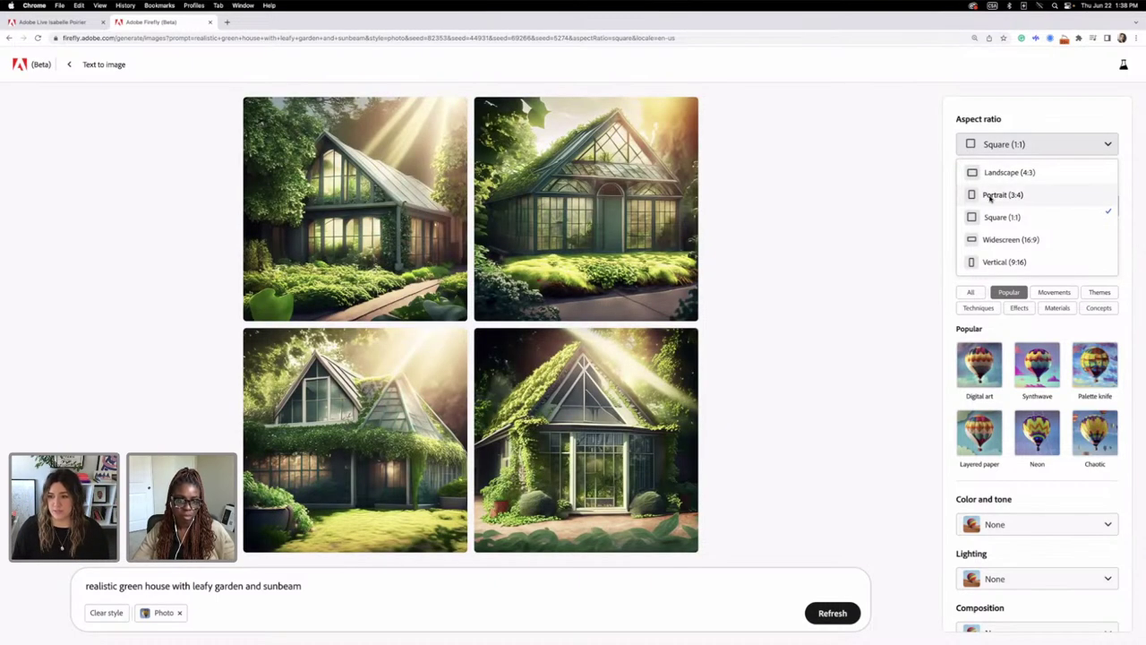
{"action": "left_click", "coordinate": [1014, 196]}
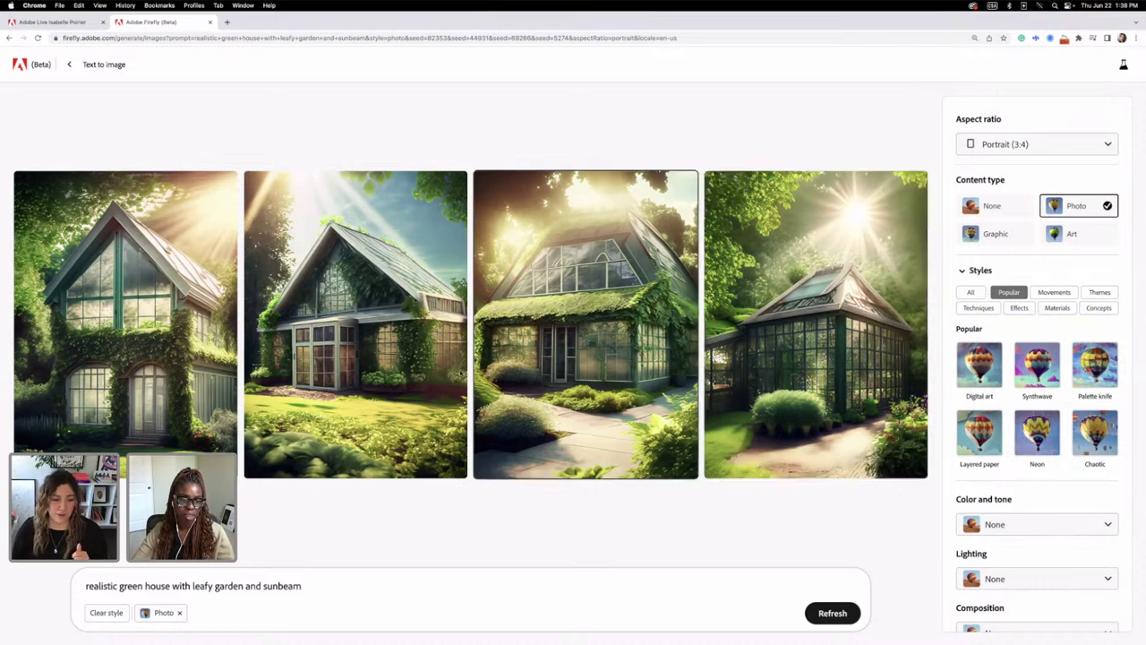
Step: Generate images from the prompt "ultra realistic green house with leafy garden a", and correct "green house" to "greenhouse" in the prompt
{"action": "double_click", "coordinate": [266, 588]}
{"action": "left_click_drag", "start_coordinate": [265, 589], "coordinate": [249, 591]}
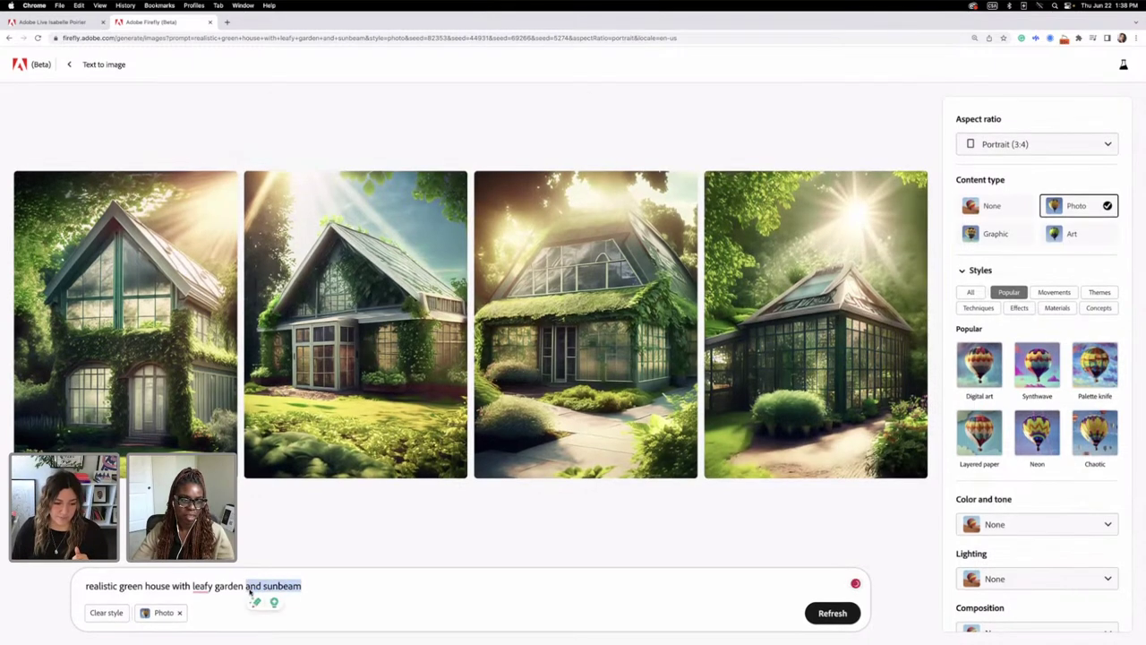
{"action": "type", "text": "a"}
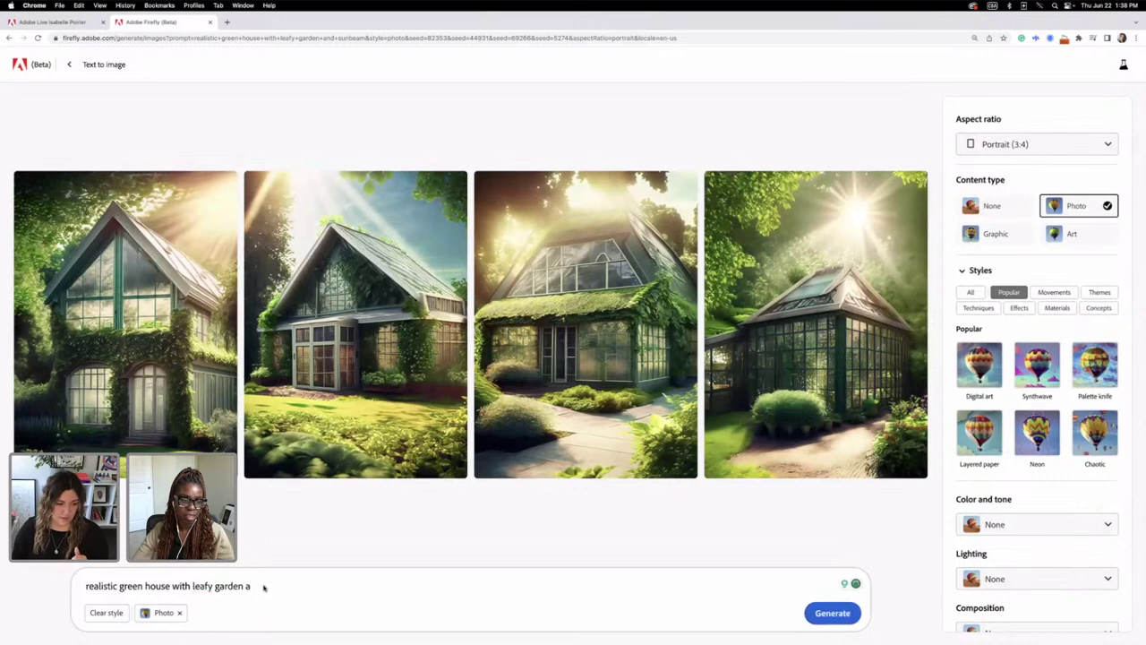
{"action": "left_click", "coordinate": [85, 586]}
{"action": "type", "text": "ultra"}
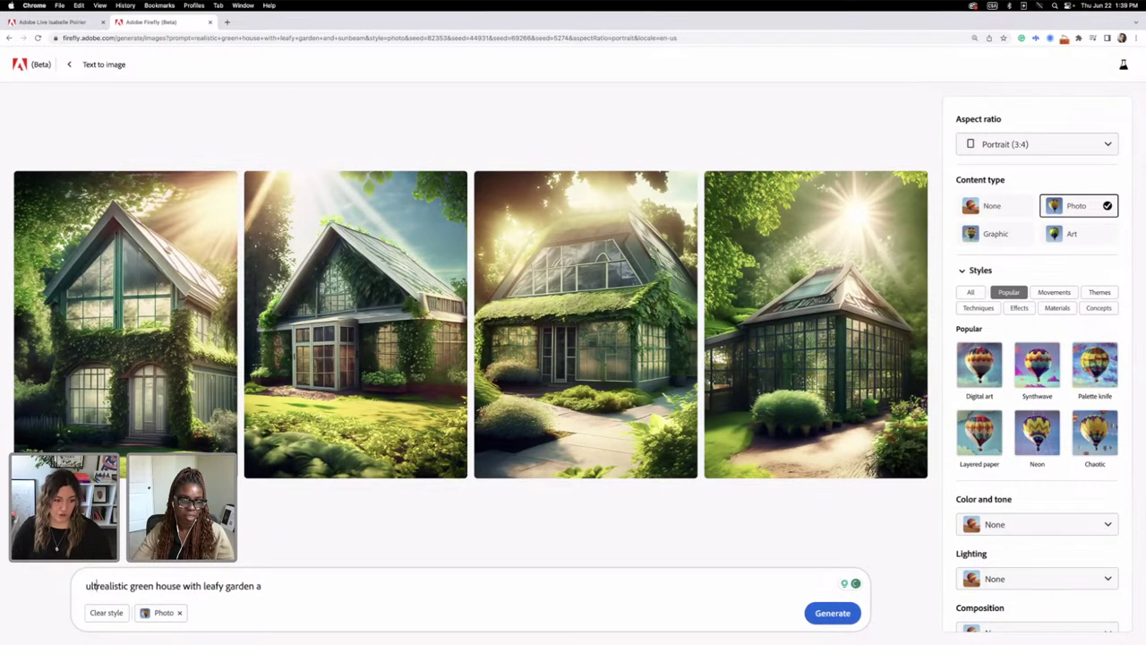
{"action": "left_click", "coordinate": [833, 613]}
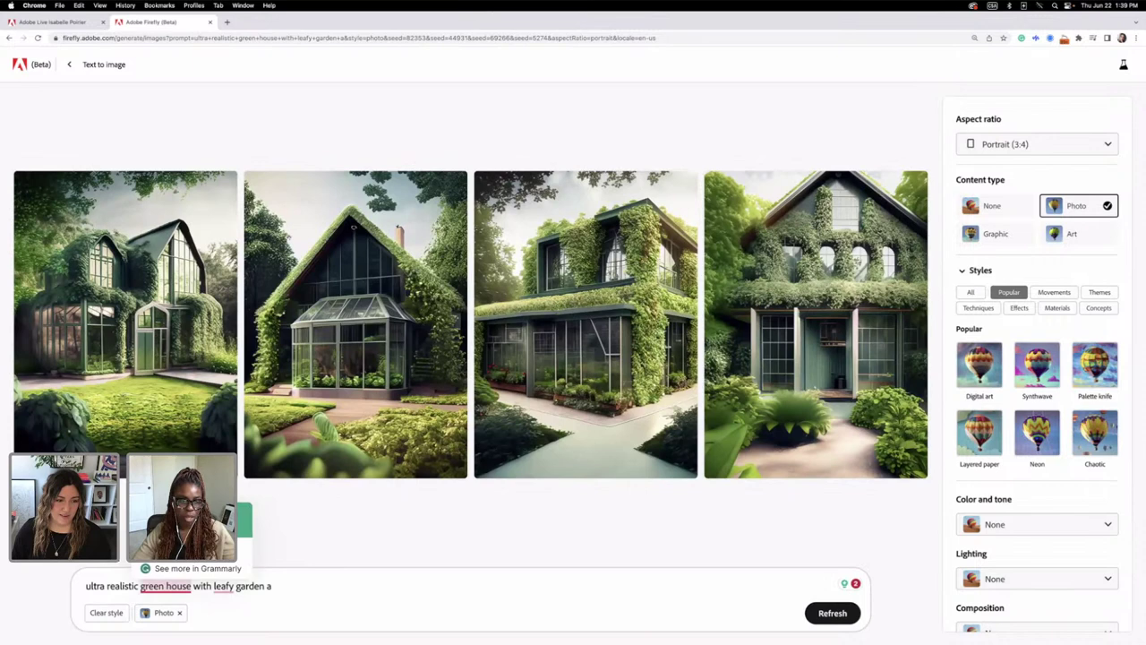
{"action": "left_click", "coordinate": [196, 519]}
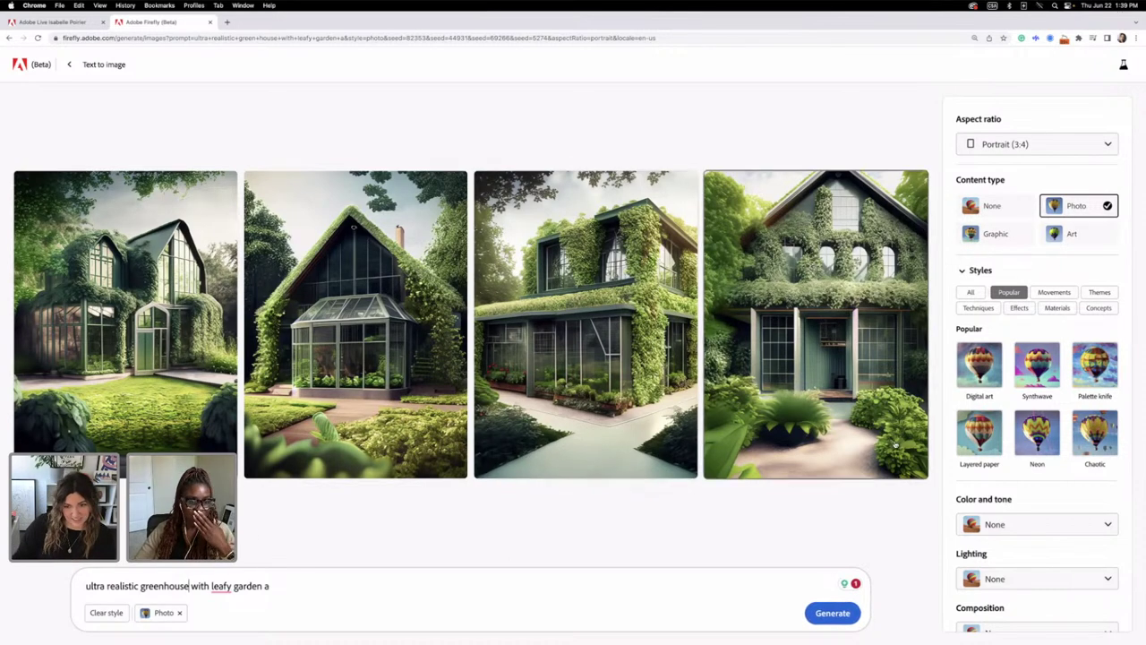
Step: Download the third result from its enlarged view, plus the fourth and first green house images from the results
{"action": "mouse_move", "coordinate": [657, 478]}
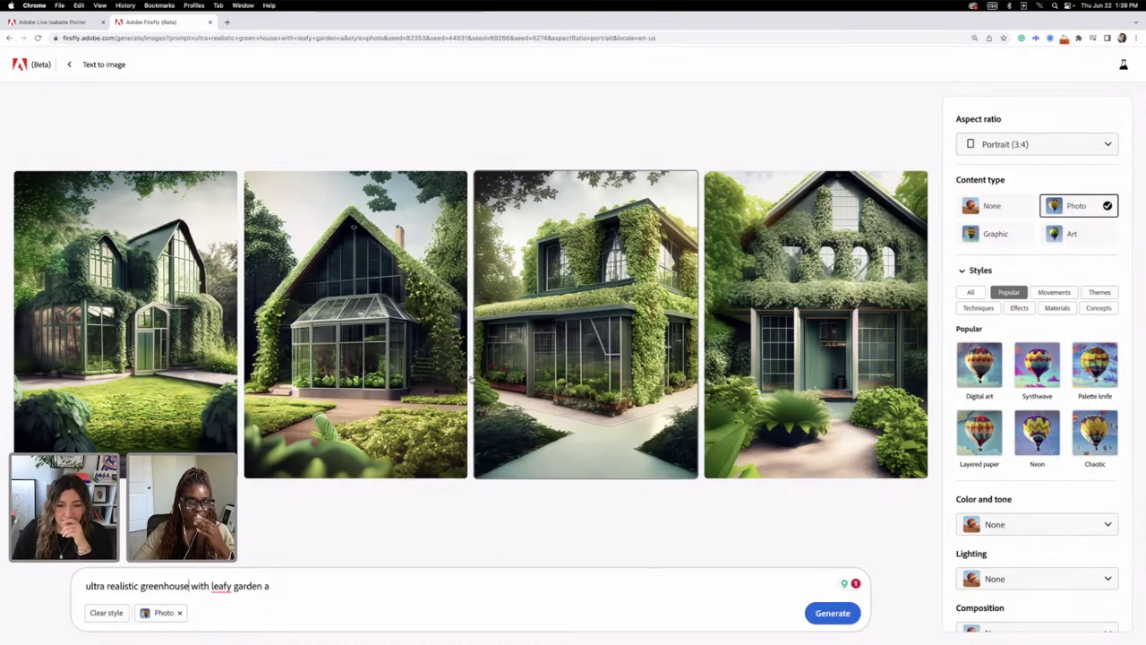
{"action": "left_click", "coordinate": [671, 442]}
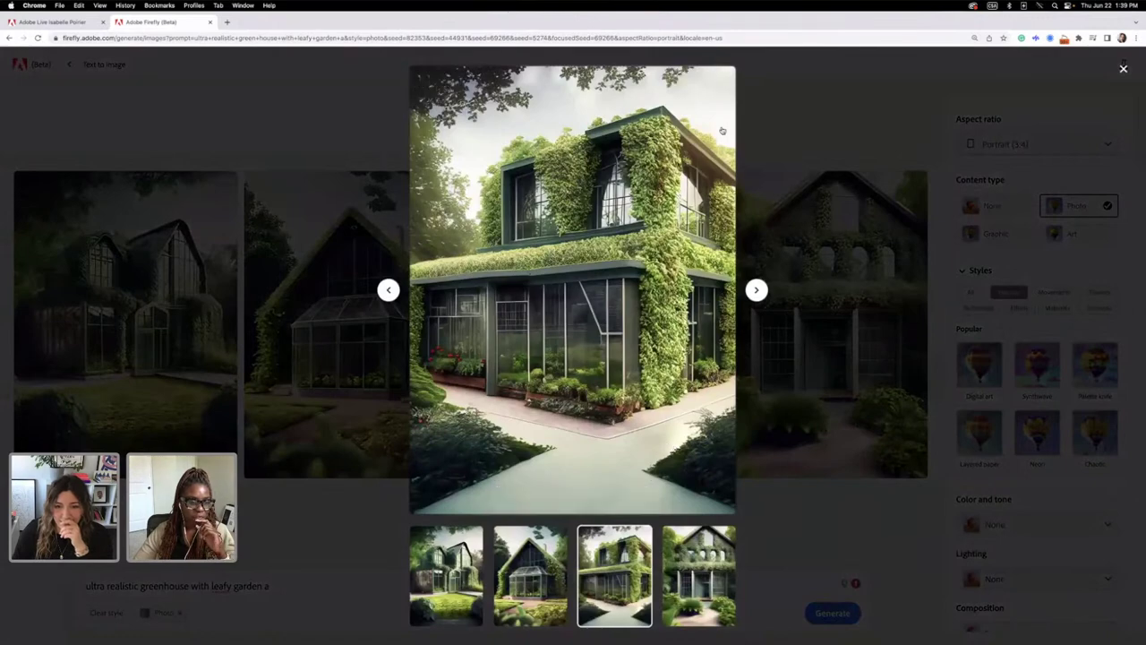
{"action": "left_click", "coordinate": [784, 313]}
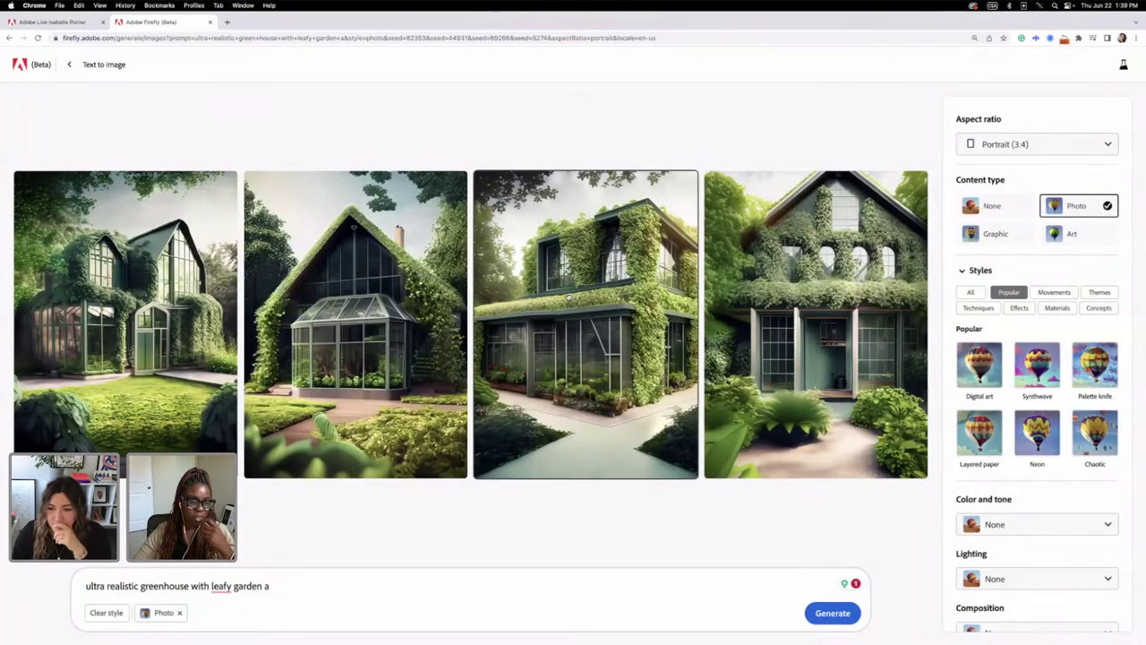
{"action": "left_click", "coordinate": [626, 349]}
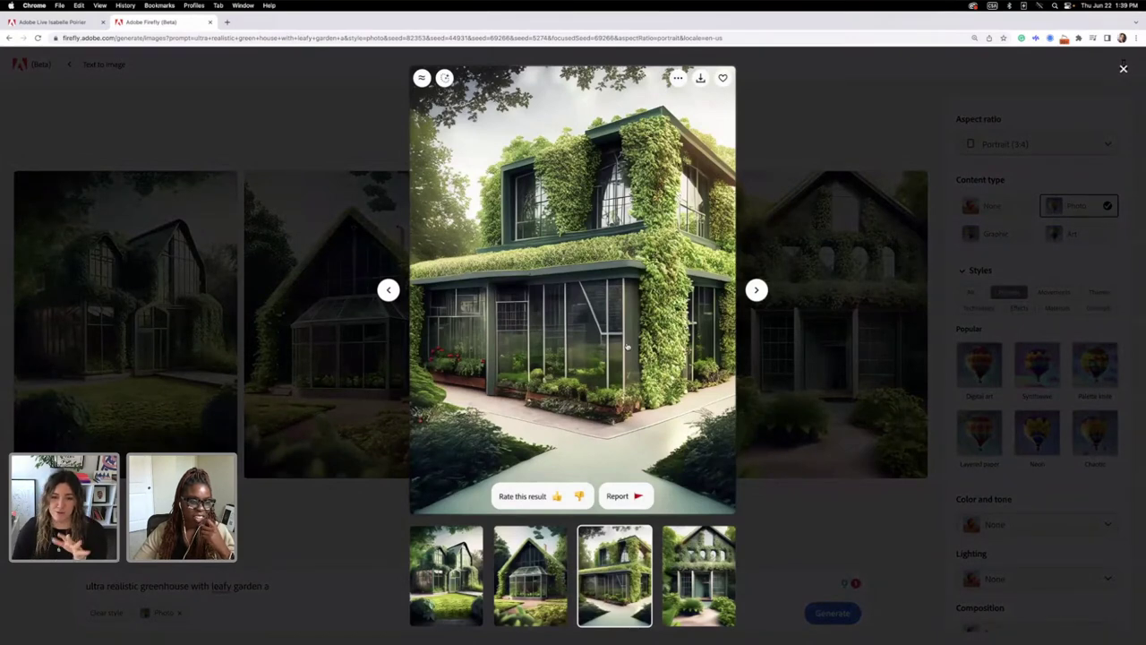
{"action": "left_click", "coordinate": [700, 79]}
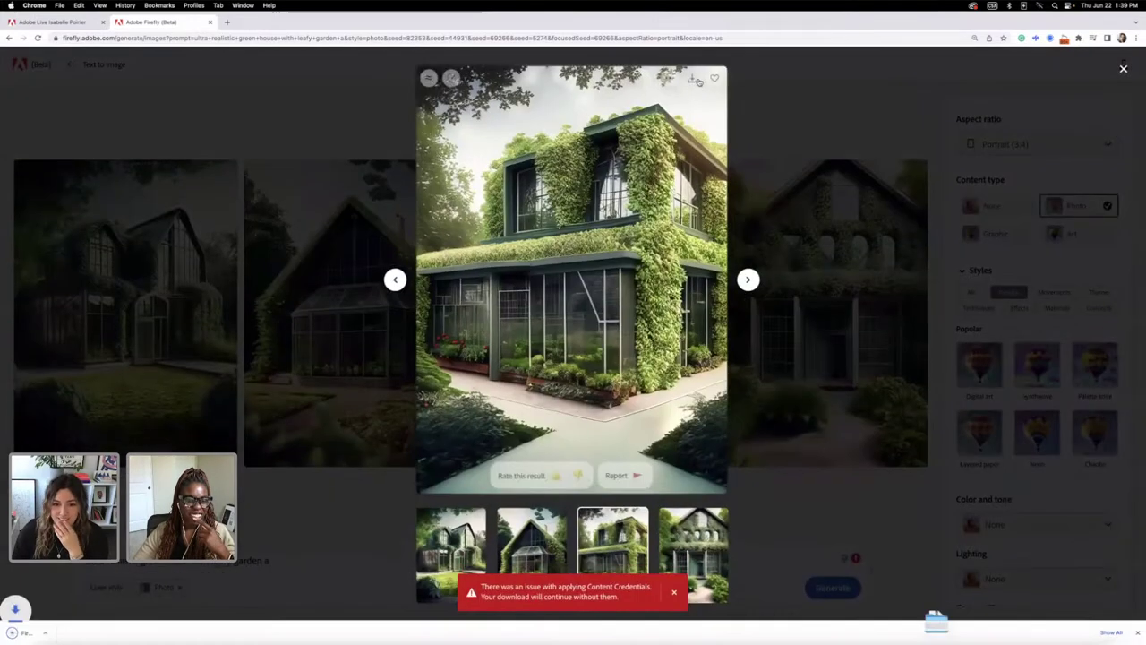
{"action": "left_click", "coordinate": [826, 112]}
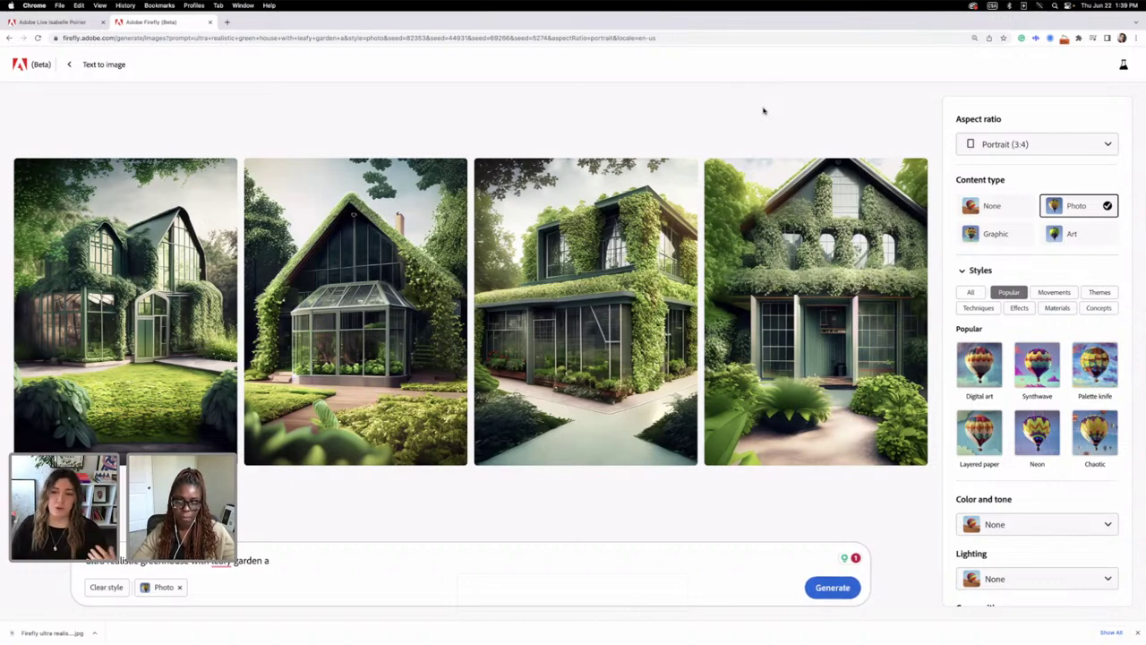
{"action": "left_click", "coordinate": [894, 174]}
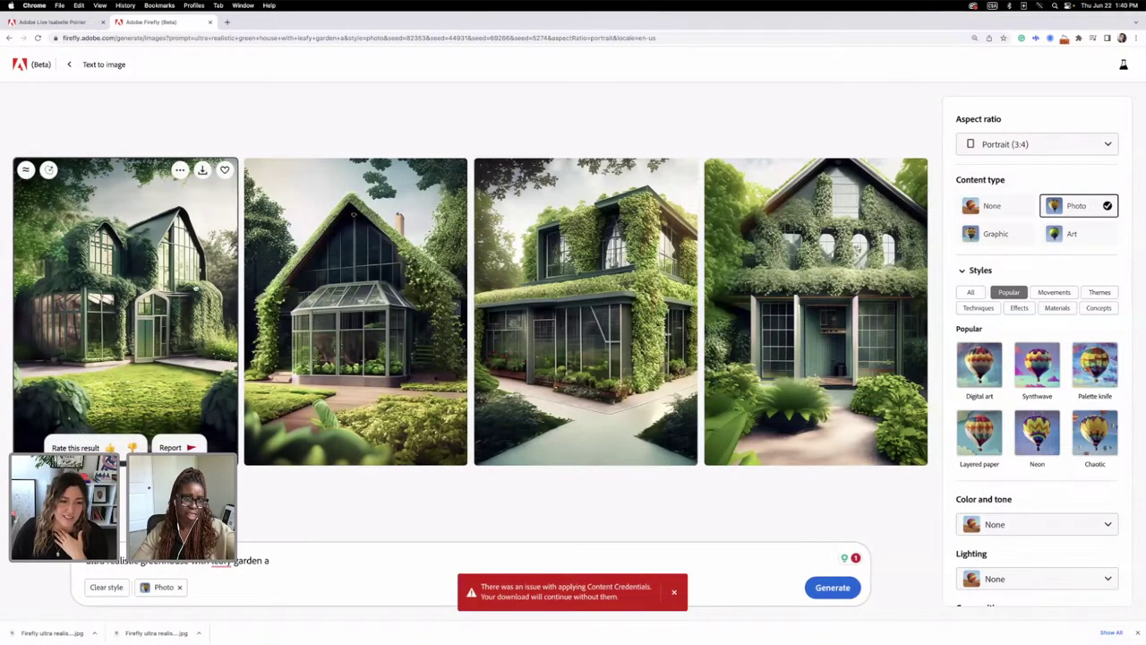
{"action": "left_click", "coordinate": [203, 169]}
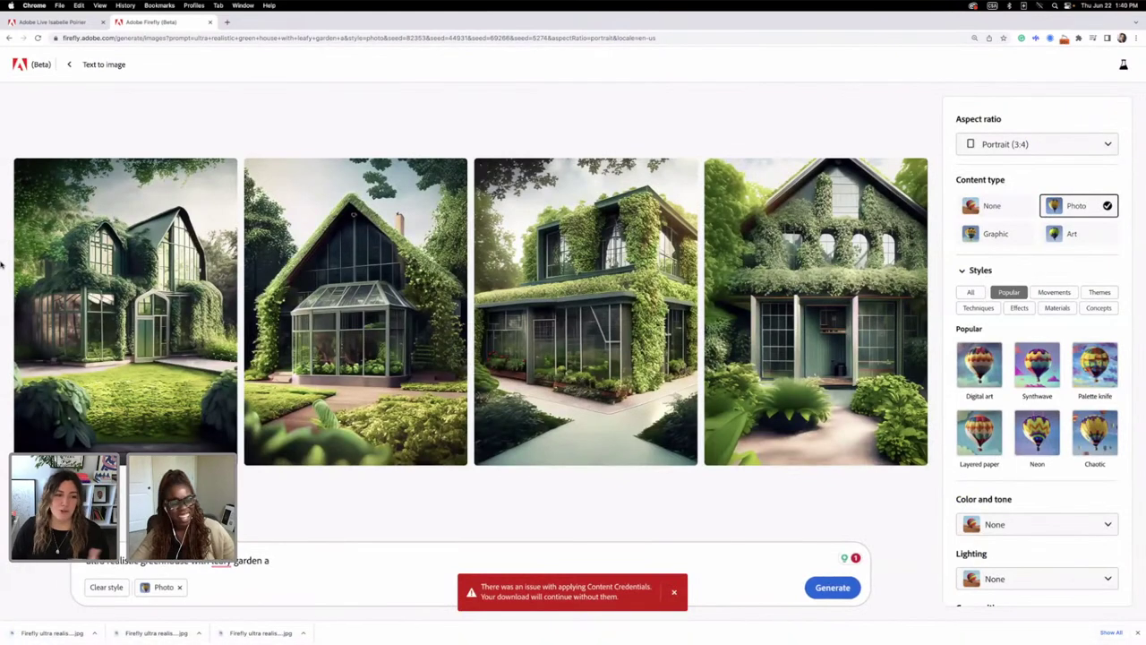
Step: Generate new images from the corrected "ultra realistic greenhouse with leafy garden a" prompt and download the first and fourth results
{"action": "left_click", "coordinate": [832, 588]}
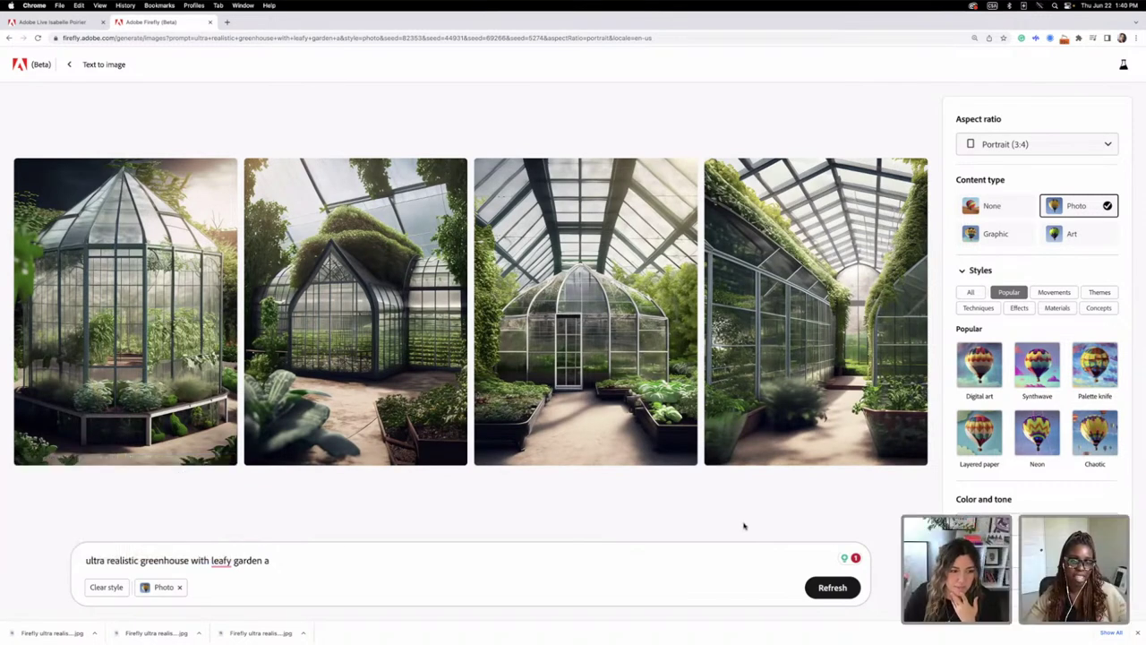
{"action": "left_click", "coordinate": [202, 169]}
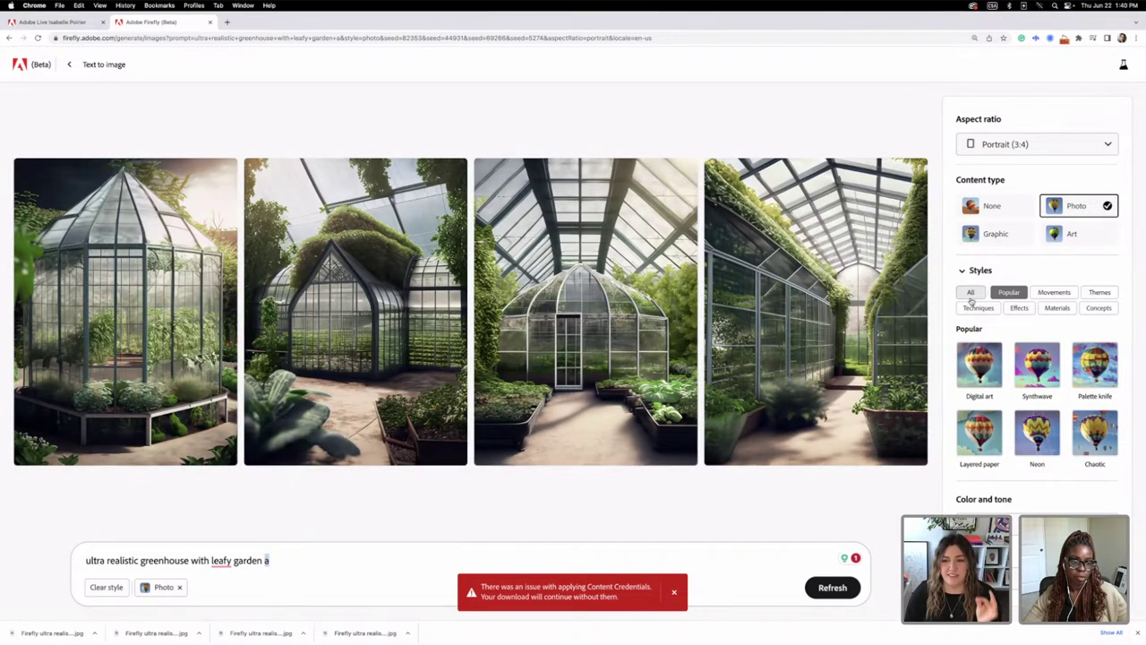
{"action": "left_click", "coordinate": [894, 171]}
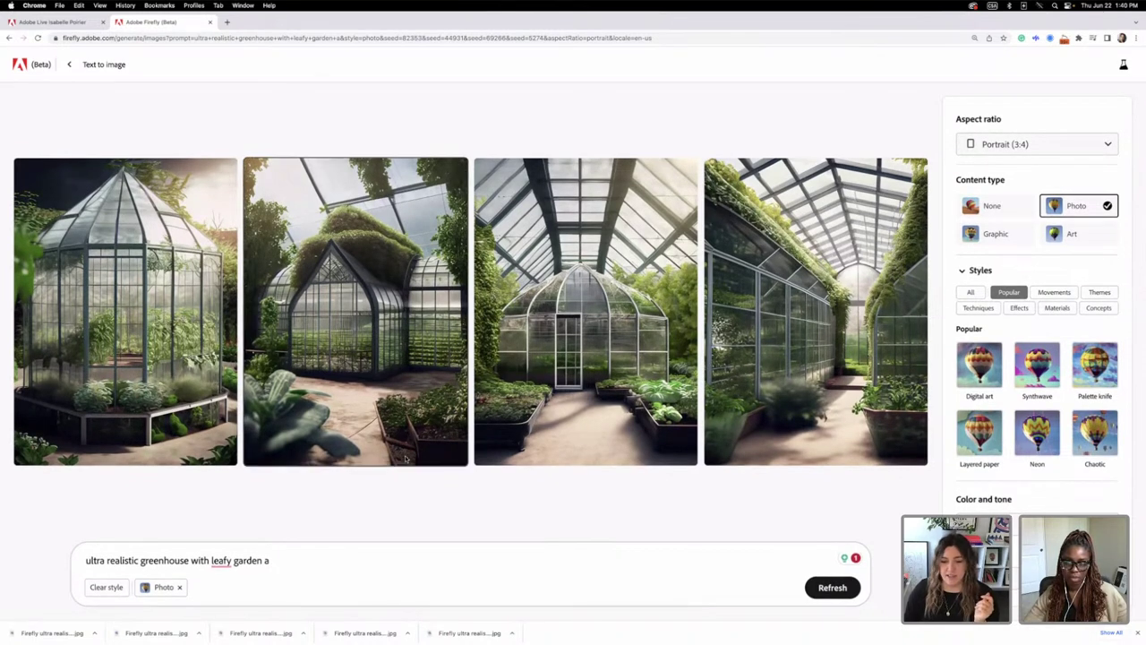
Step: Switch to Photoshop and open the five newly downloaded Firefly greenhouse and green house JPG images from the Downloads folder
{"action": "mouse_move", "coordinate": [730, 641]}
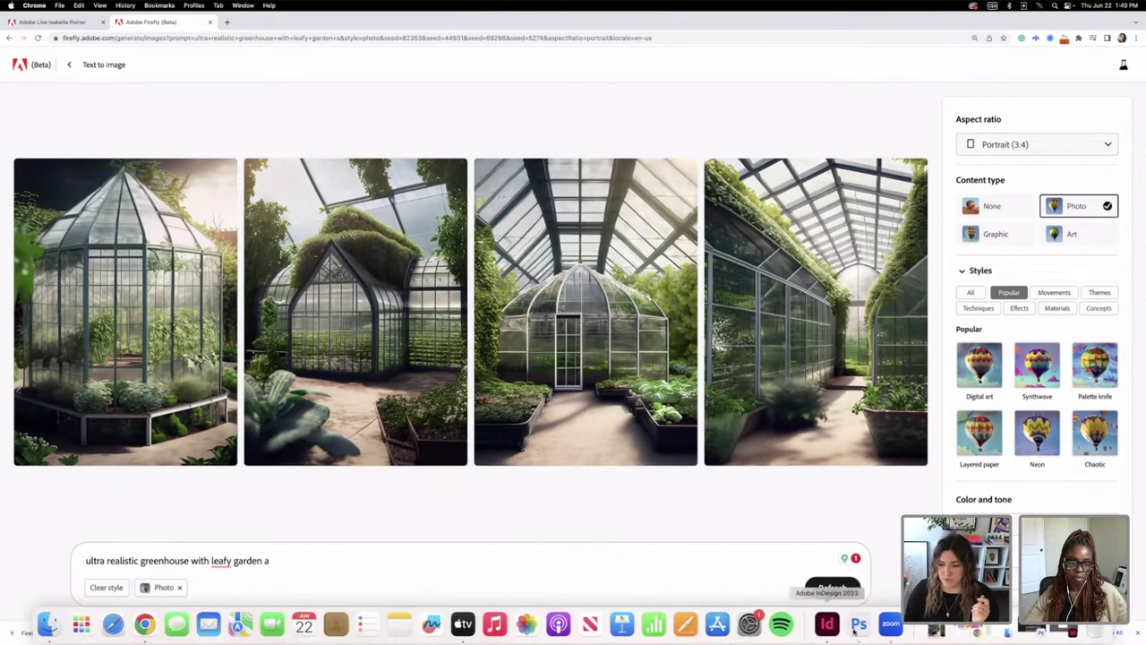
{"action": "left_click", "coordinate": [857, 627]}
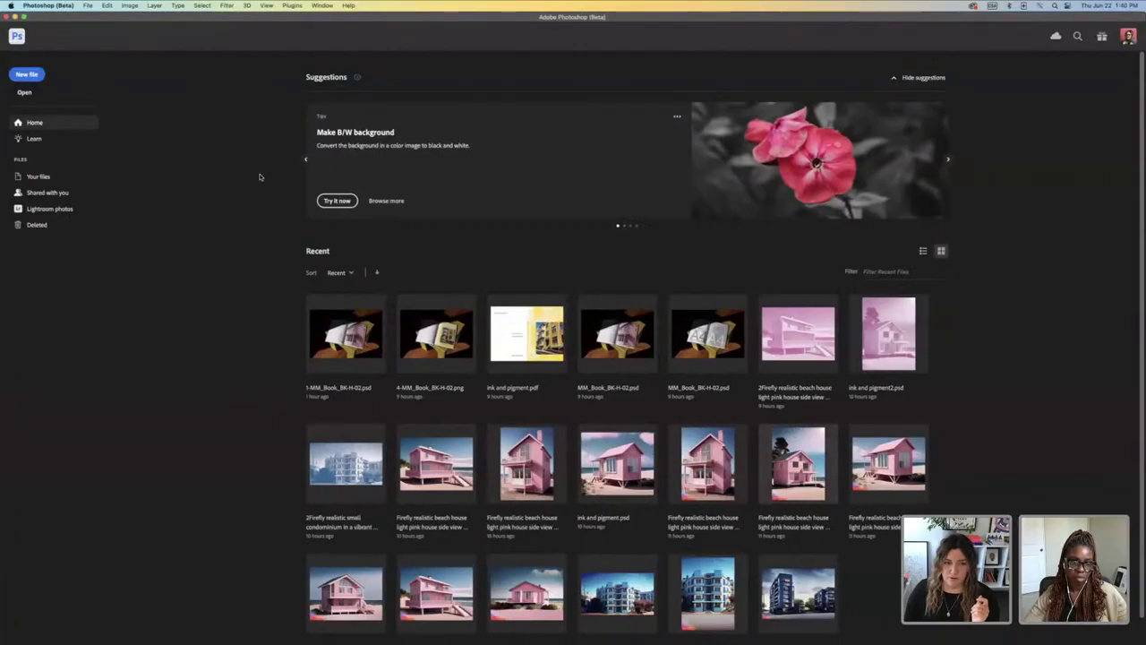
{"action": "left_click", "coordinate": [88, 5]}
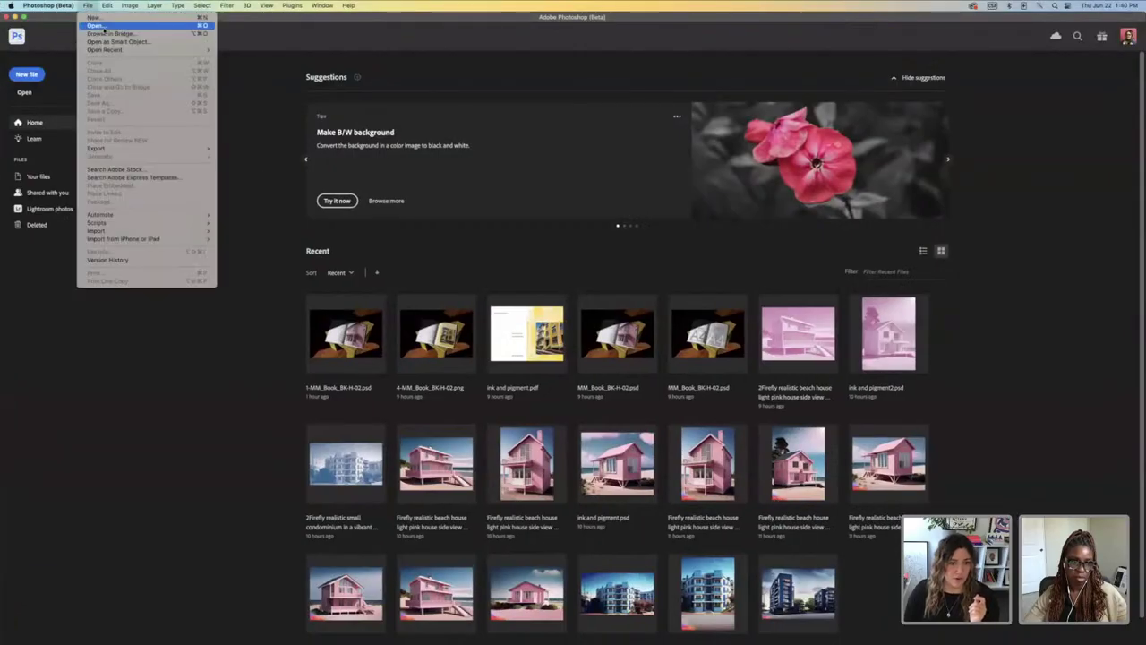
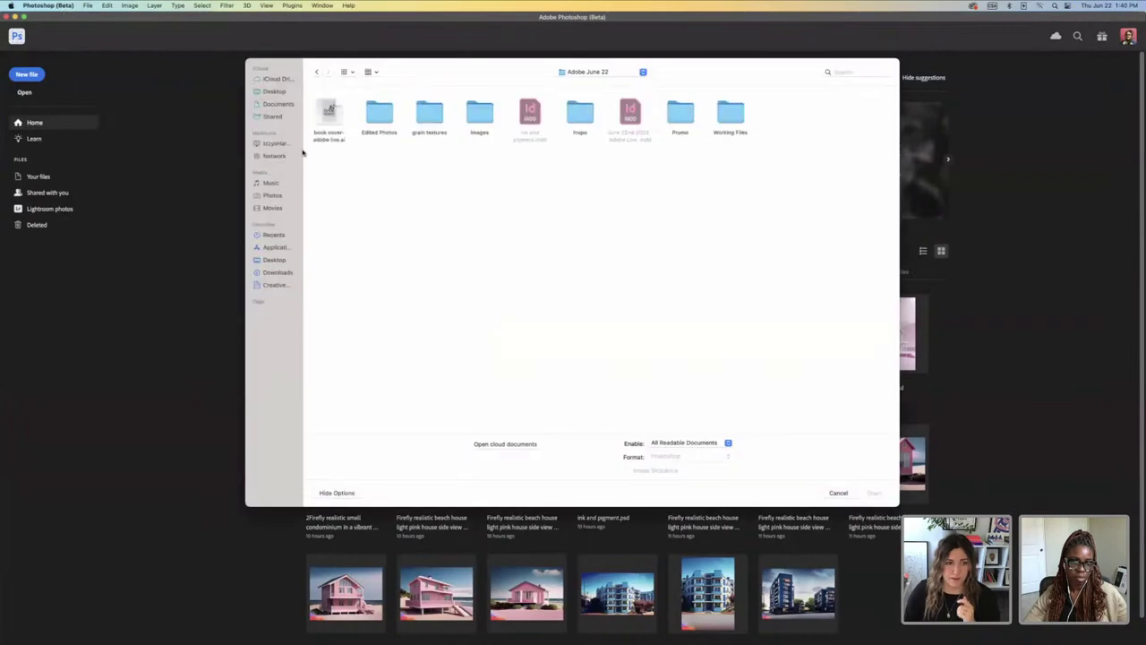
{"action": "left_click", "coordinate": [285, 273]}
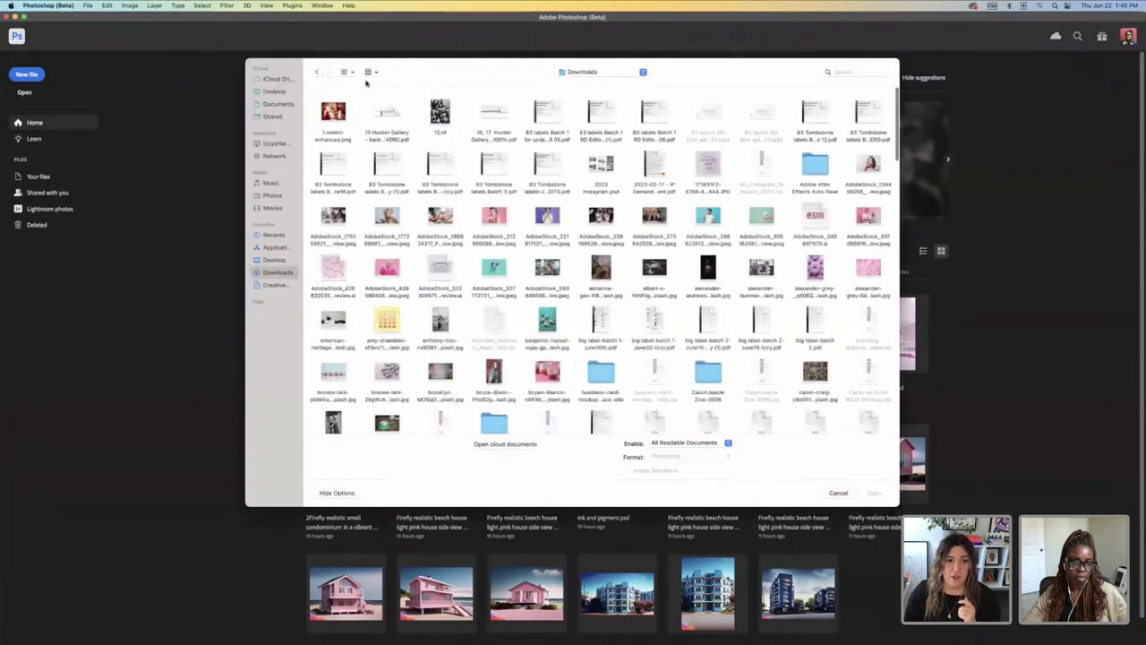
{"action": "left_click", "coordinate": [348, 72]}
{"action": "left_click", "coordinate": [307, 124]}
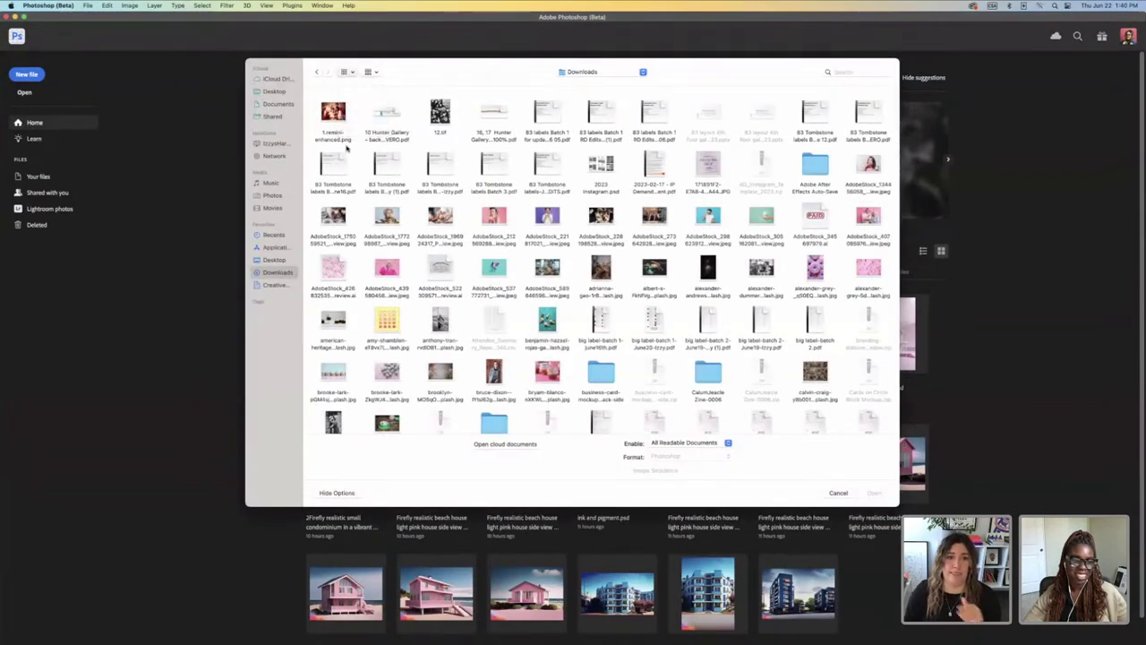
{"action": "left_click_drag", "start_coordinate": [502, 142], "coordinate": [491, 99]}
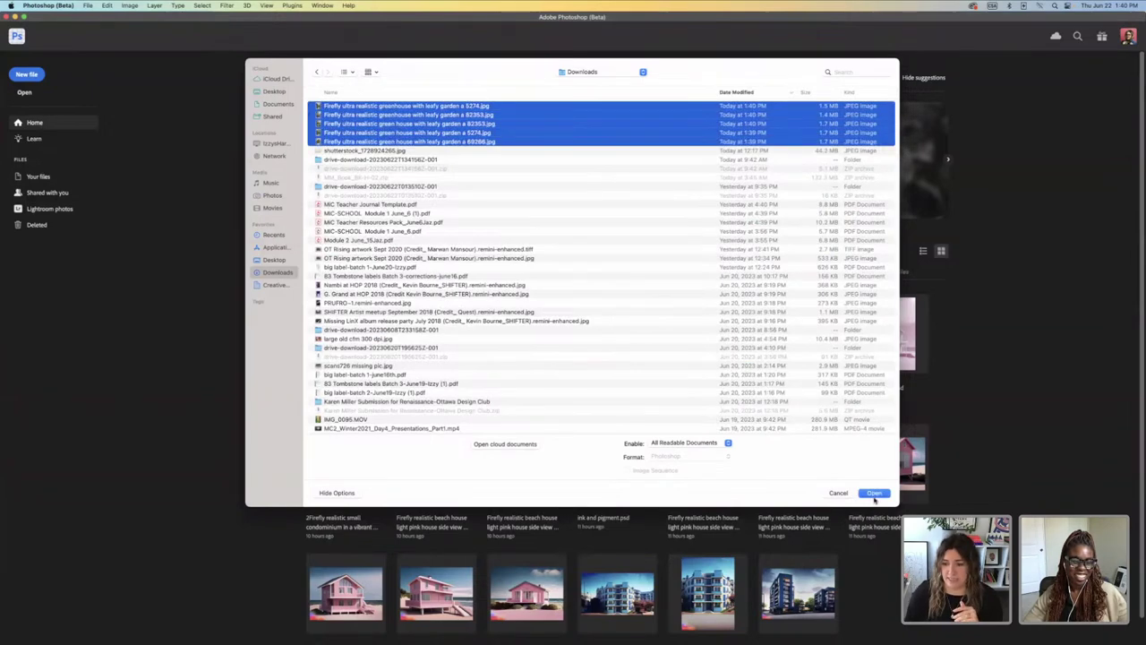
{"action": "left_click", "coordinate": [873, 494]}
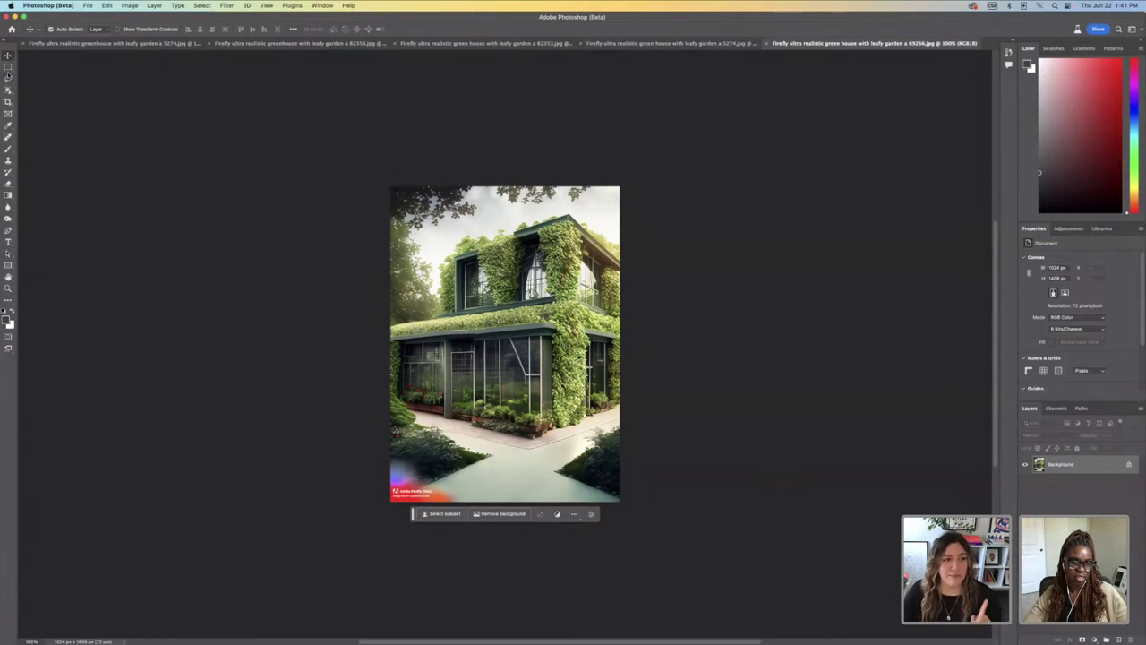
Step: Extend the canvas of the ivy-covered house image on its right side with the Crop tool, to about 1443 px wide
{"action": "left_click", "coordinate": [8, 102]}
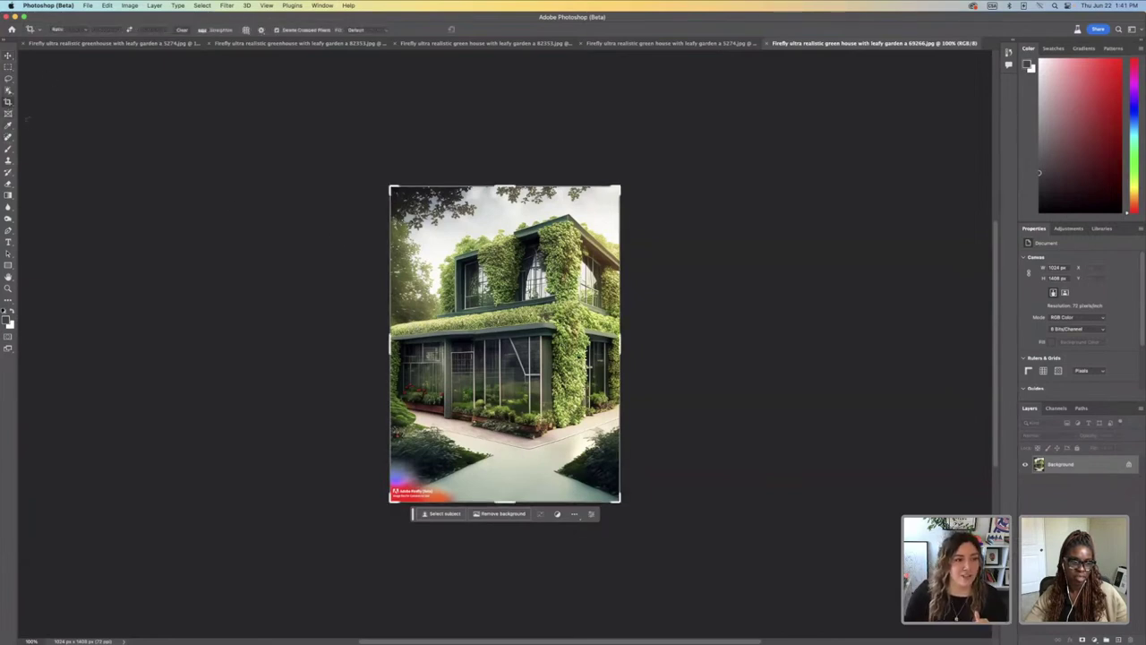
{"action": "left_click_drag", "start_coordinate": [618, 343], "coordinate": [666, 350]}
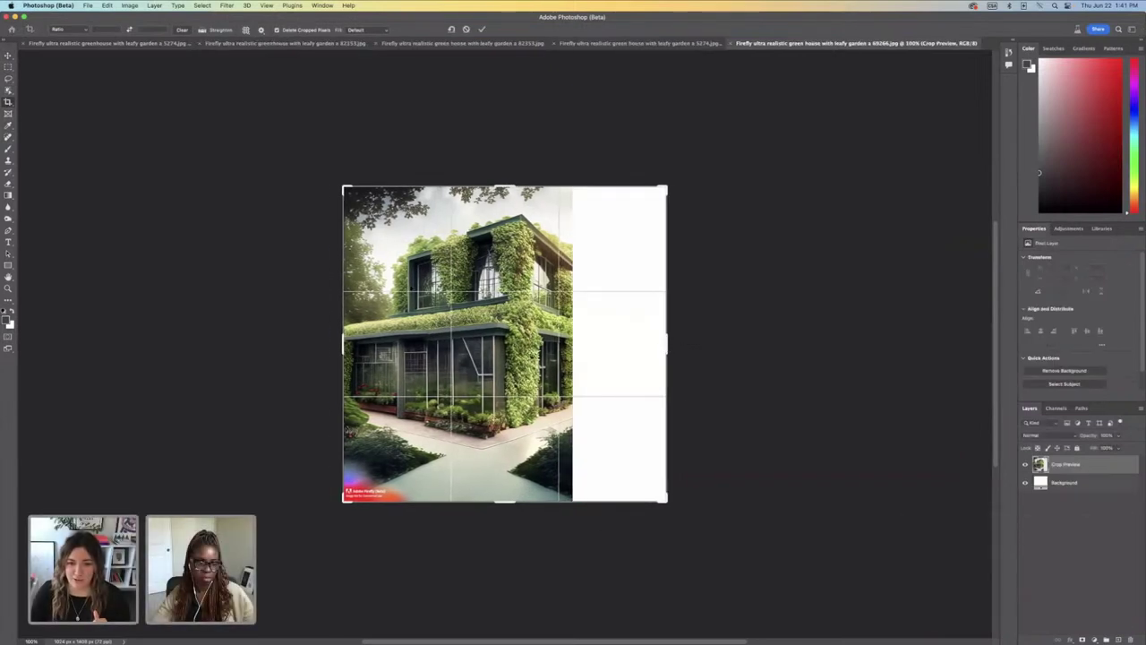
{"action": "left_click", "coordinate": [8, 56]}
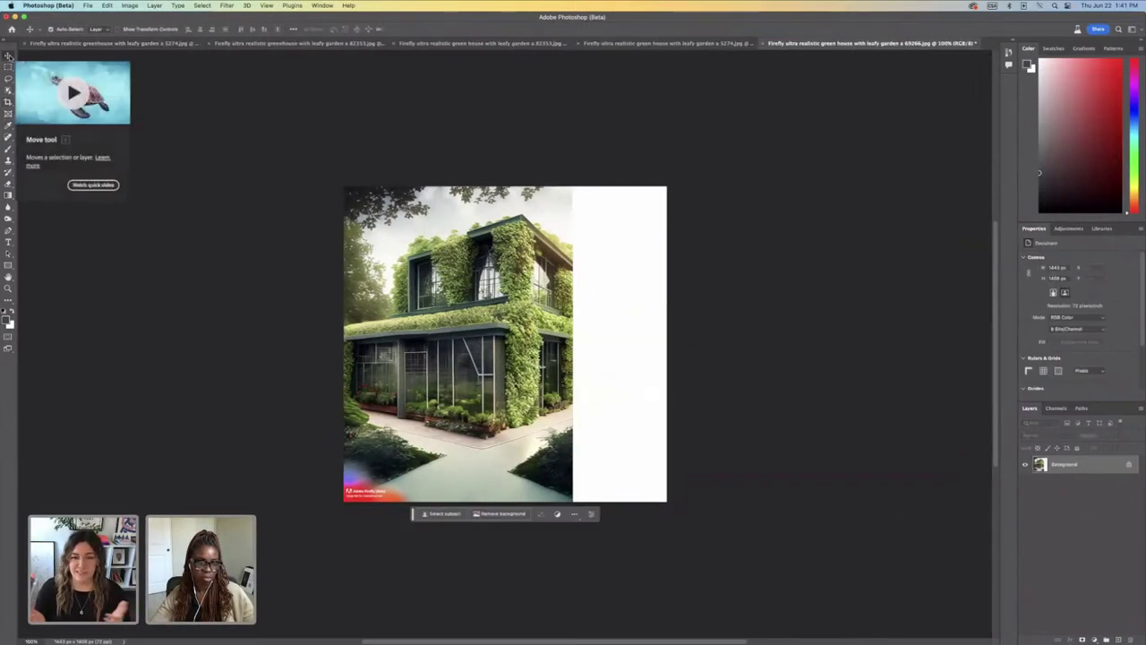
{"action": "left_click_drag", "start_coordinate": [474, 317], "coordinate": [483, 313]}
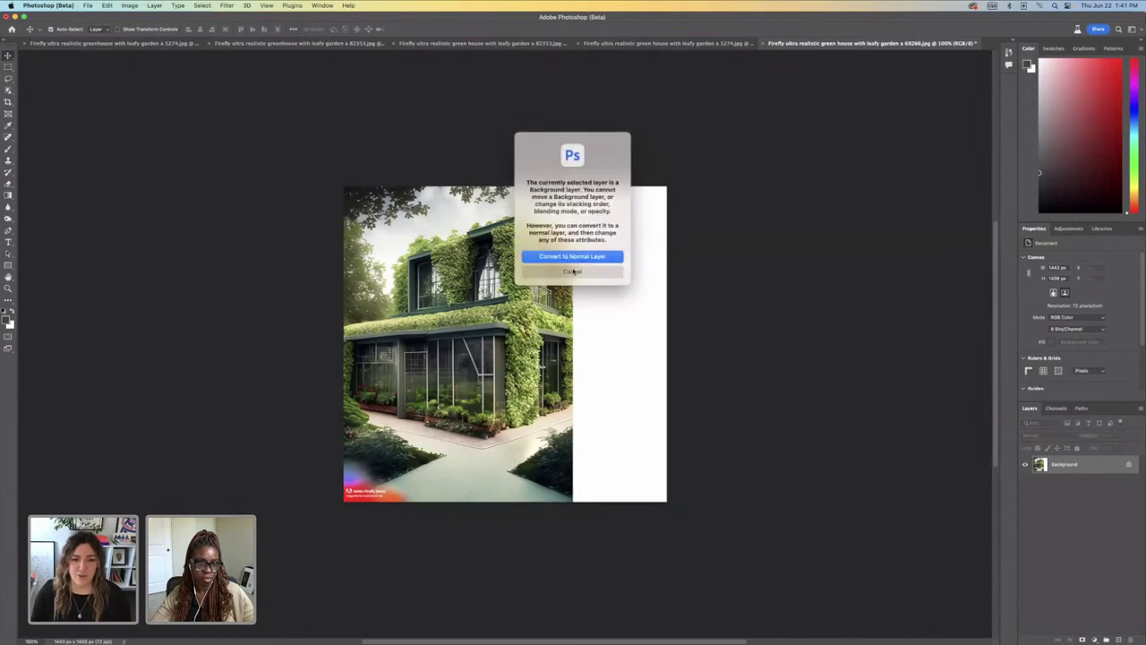
{"action": "left_click", "coordinate": [572, 271]}
Step: Extend the canvas of the ivy-covered house image upward with the Crop tool, to about 1735 px high
{"action": "key", "text": "c"}
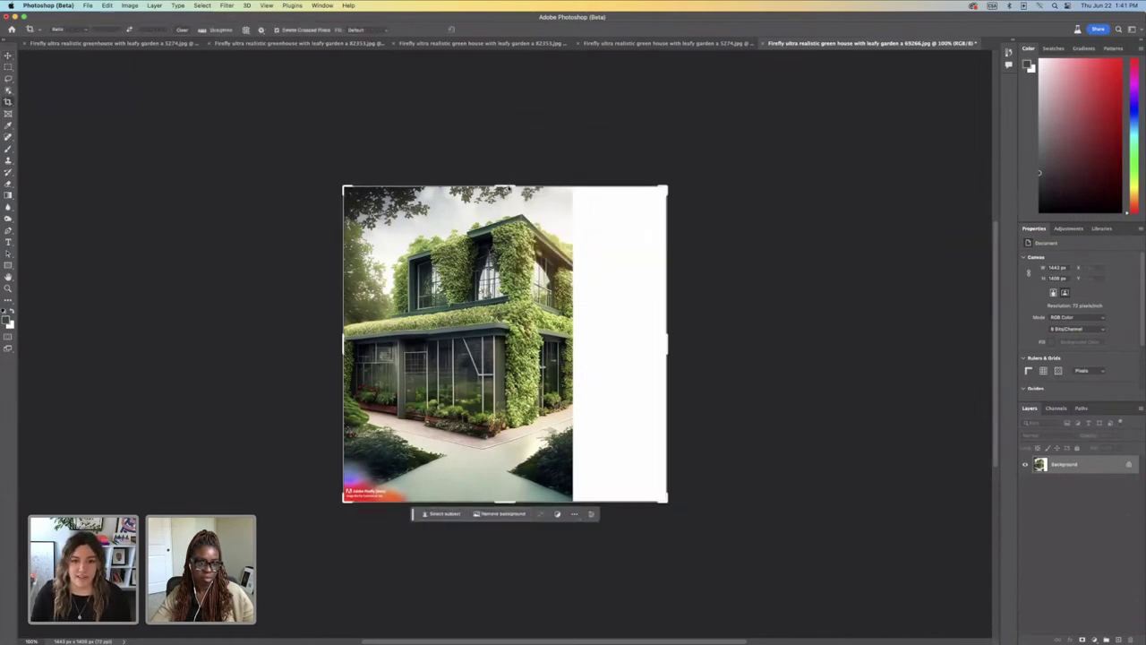
{"action": "left_click_drag", "start_coordinate": [504, 188], "coordinate": [504, 149]}
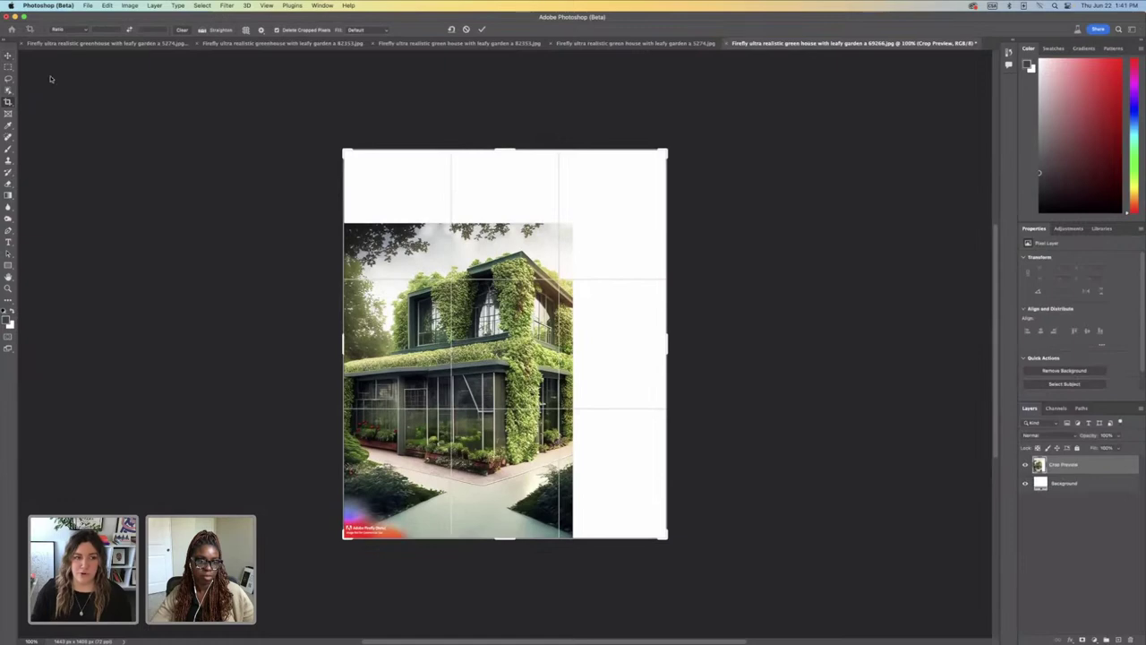
{"action": "key", "text": "Return"}
{"action": "left_click", "coordinate": [8, 55]}
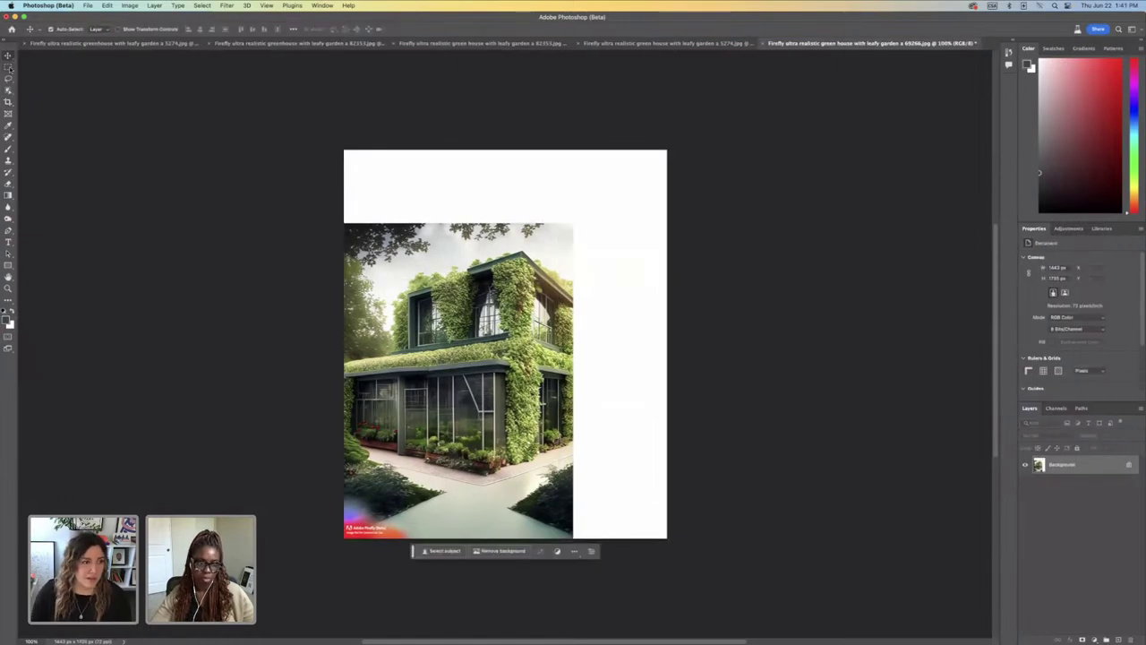
Step: Select the blank canvas strip above the house with the Lasso tool, slightly overlapping the upper edge of the photo
{"action": "left_click", "coordinate": [8, 78]}
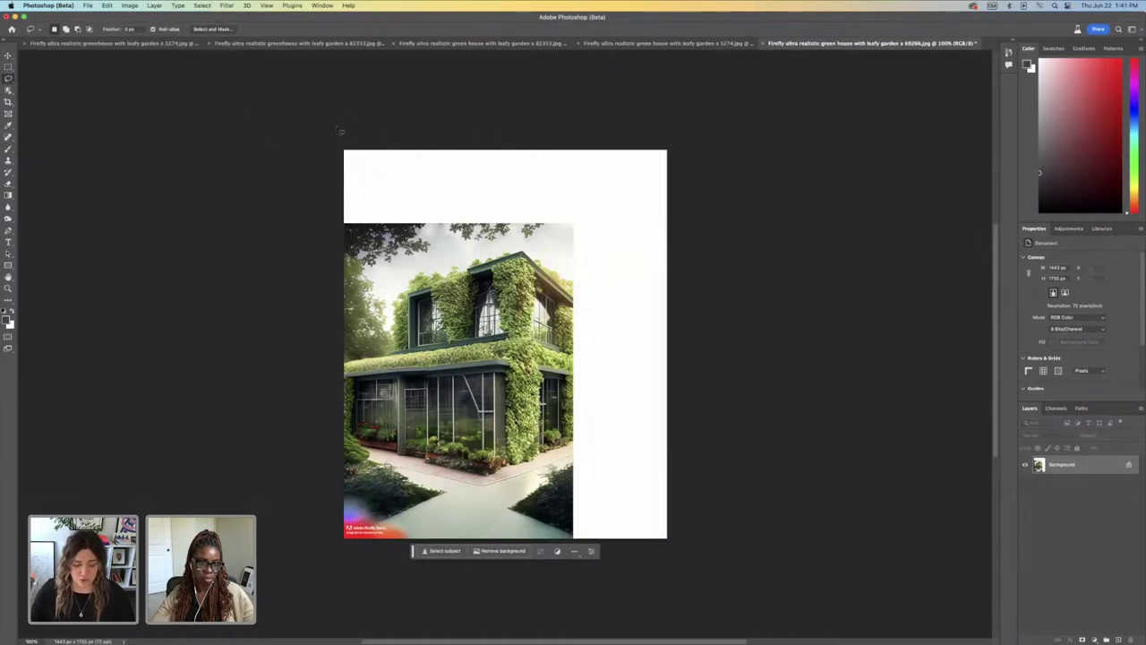
{"action": "key", "text": "super+="}
{"action": "key", "text": "super+-"}
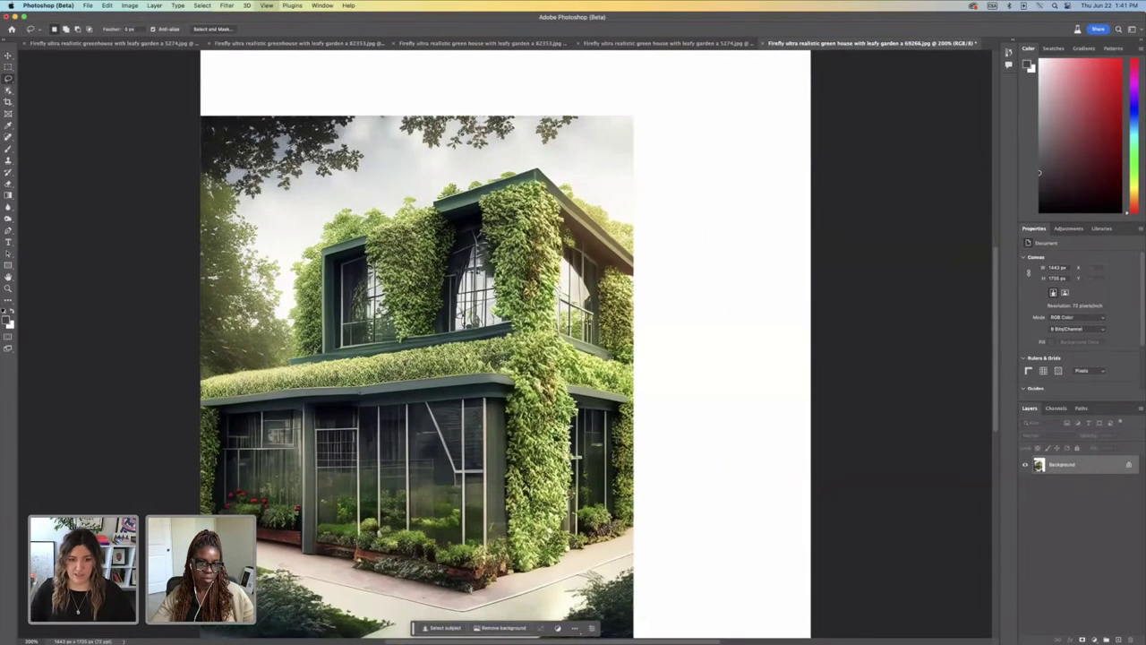
{"action": "left_click_drag", "start_coordinate": [355, 143], "coordinate": [333, 146]}
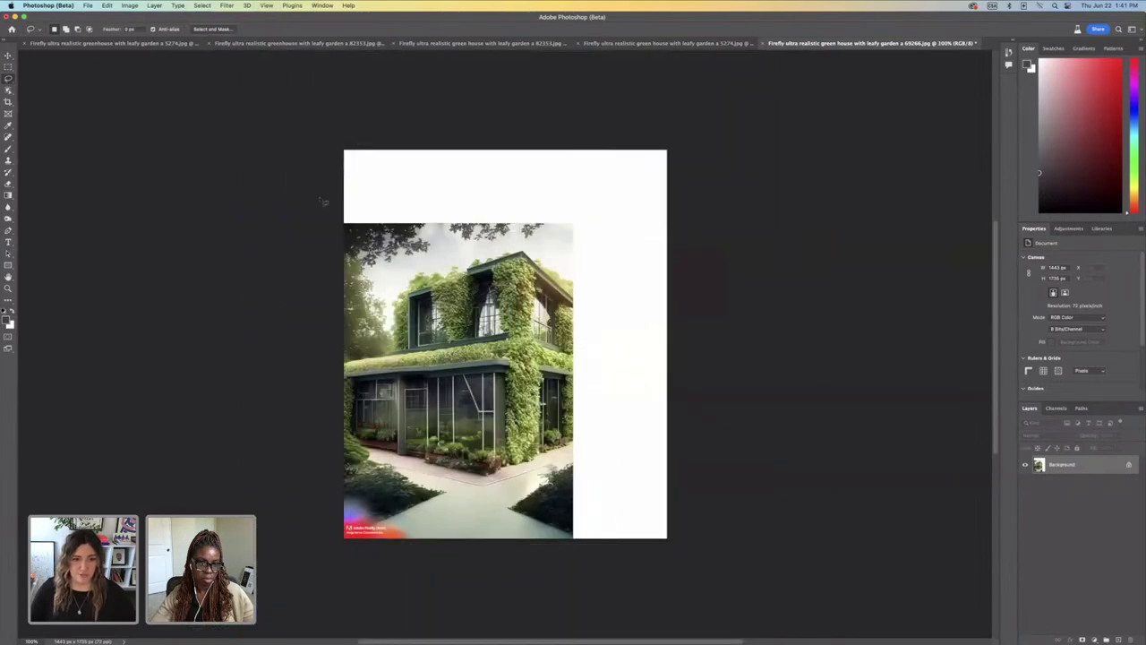
{"action": "mouse_move", "coordinate": [328, 220]}
{"action": "left_mouse_down"}
{"action": "mouse_move", "coordinate": [678, 240]}
{"action": "mouse_move", "coordinate": [735, 212]}
{"action": "mouse_move", "coordinate": [733, 162]}
{"action": "mouse_move", "coordinate": [675, 126]}
{"action": "mouse_move", "coordinate": [400, 123]}
{"action": "left_mouse_up"}
{"action": "mouse_move", "coordinate": [330, 156]}
{"action": "left_mouse_down"}
{"action": "mouse_move", "coordinate": [333, 191]}
{"action": "mouse_move", "coordinate": [351, 205]}
{"action": "left_mouse_up"}
Step: Generative-fill the selected upper strip with the prompt "sky with tree" and choose the third variation
{"action": "left_click", "coordinate": [431, 254]}
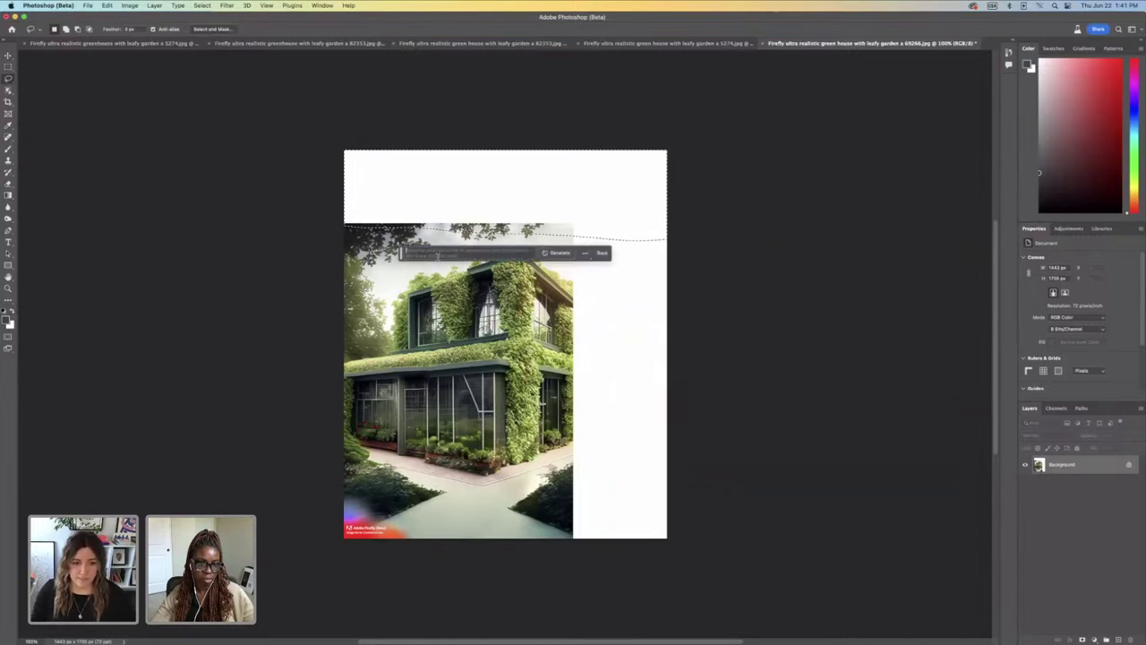
{"action": "type", "text": "sky with"}
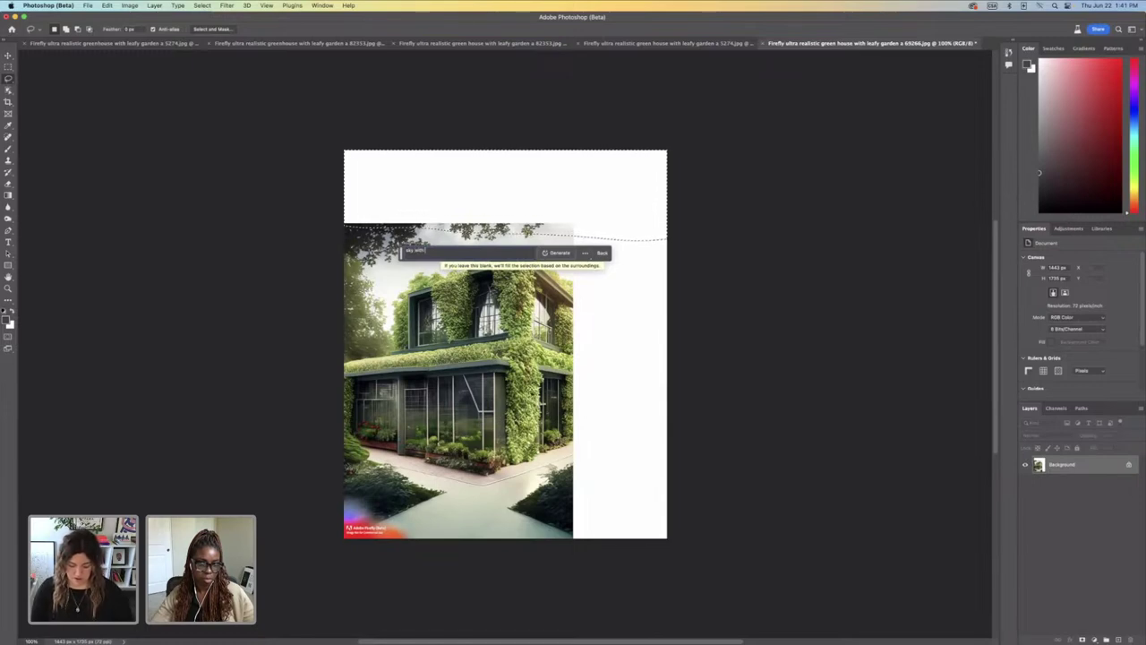
{"action": "type", "text": " tree"}
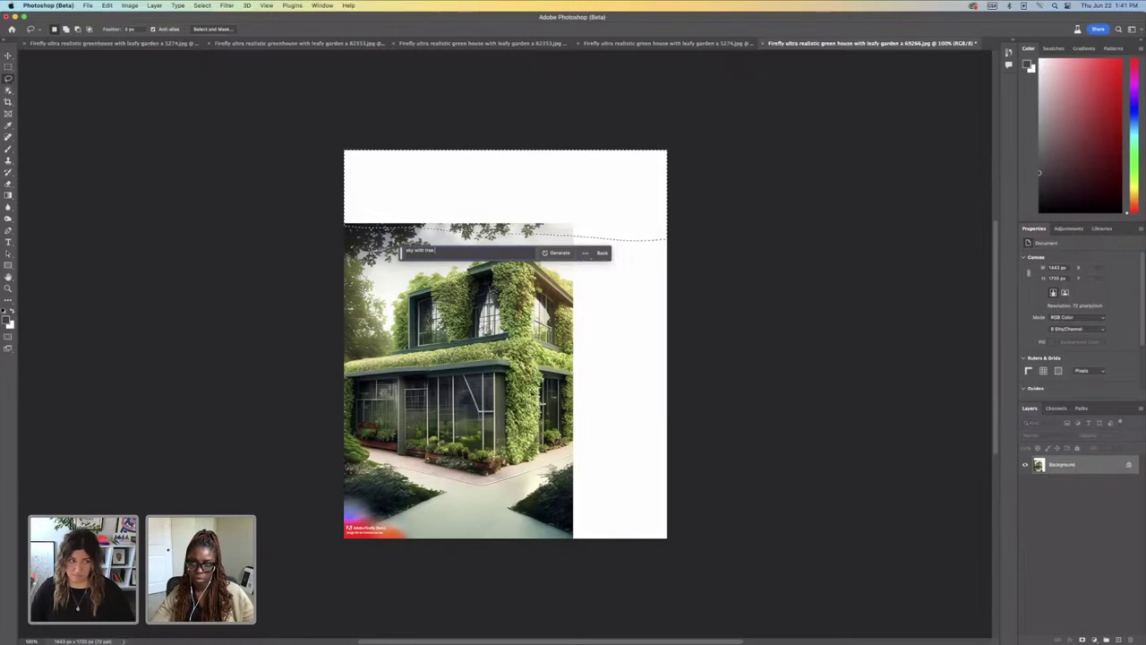
{"action": "left_click", "coordinate": [554, 253]}
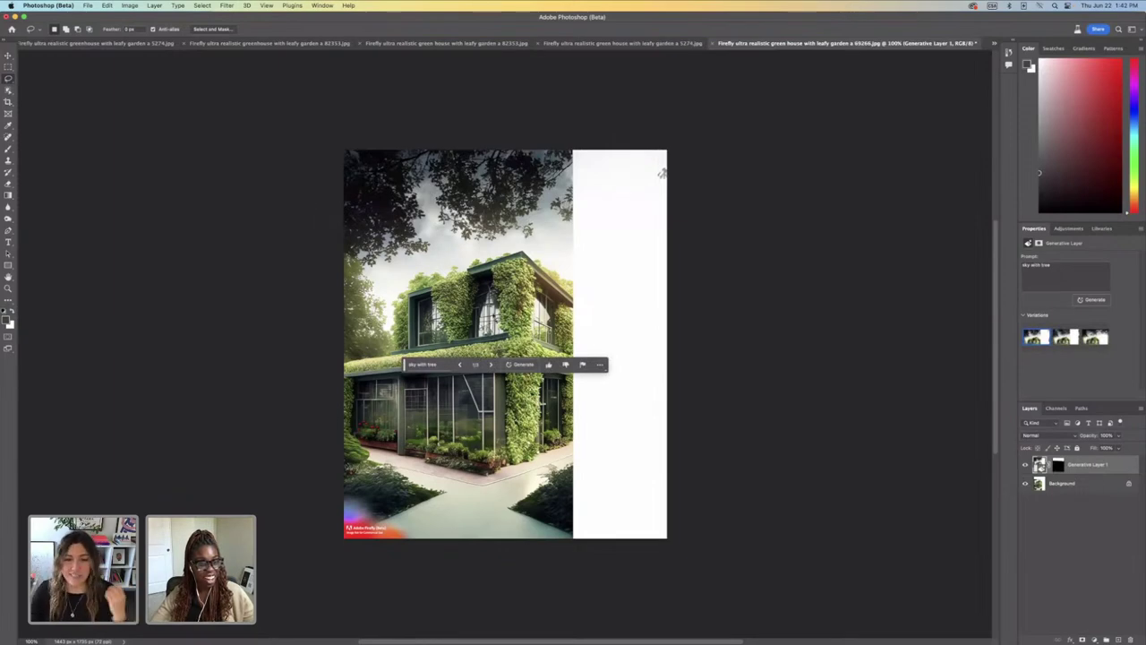
{"action": "left_click", "coordinate": [490, 365]}
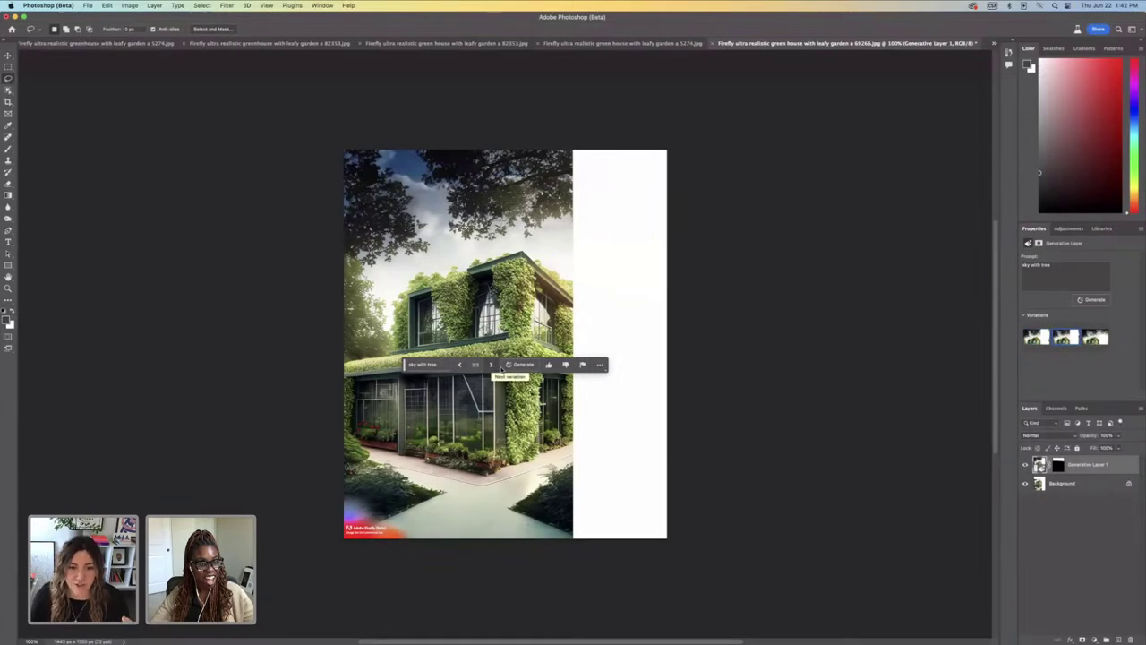
{"action": "left_click", "coordinate": [490, 365]}
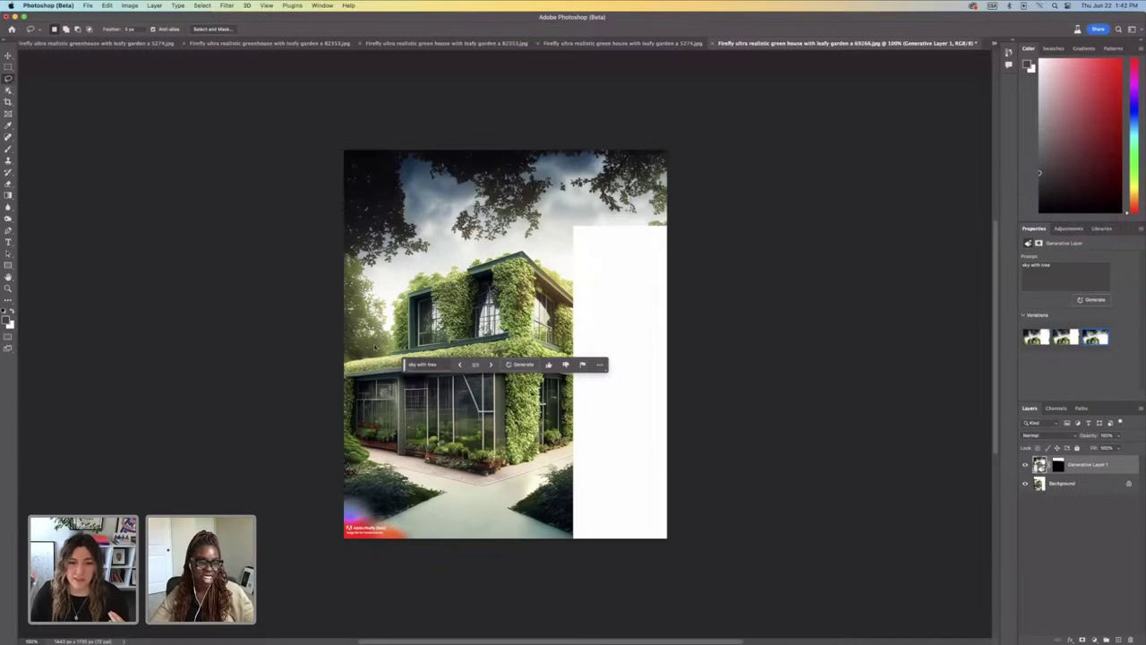
Step: Lasso the blank area beside the house, overlapping the photo and new sky, and generative-fill it with an empty prompt
{"action": "mouse_move", "coordinate": [557, 216]}
{"action": "left_mouse_down"}
{"action": "mouse_move", "coordinate": [709, 219]}
{"action": "mouse_move", "coordinate": [699, 566]}
{"action": "mouse_move", "coordinate": [562, 554]}
{"action": "mouse_move", "coordinate": [591, 314]}
{"action": "mouse_move", "coordinate": [579, 315]}
{"action": "mouse_move", "coordinate": [622, 313]}
{"action": "mouse_move", "coordinate": [540, 206]}
{"action": "left_mouse_up"}
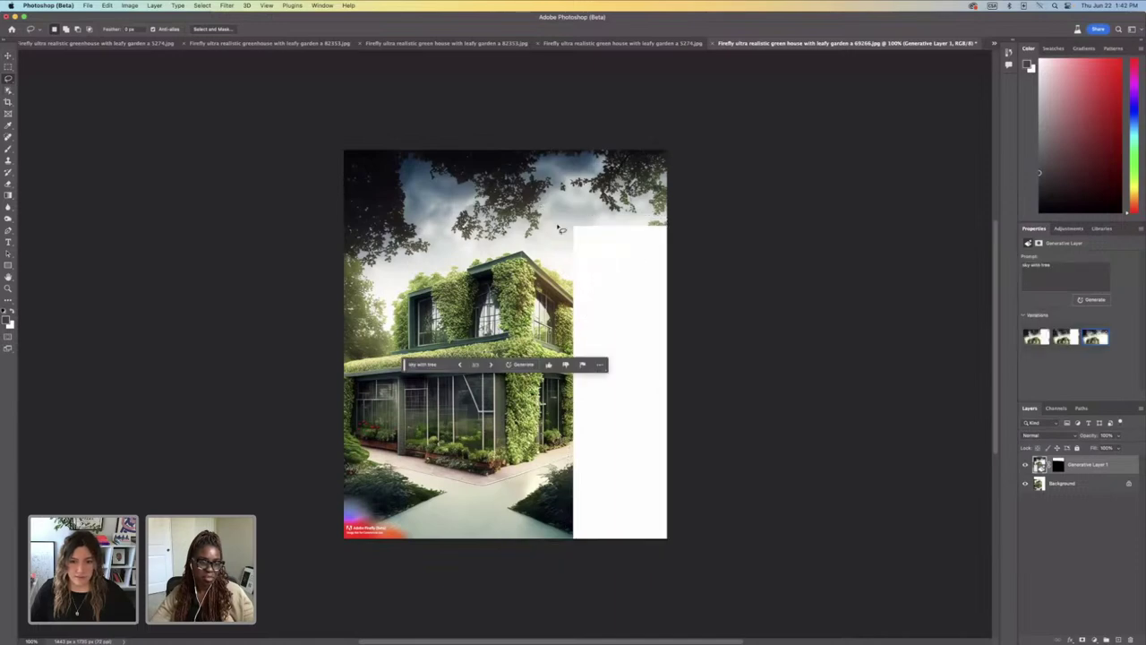
{"action": "mouse_move", "coordinate": [535, 530]}
{"action": "left_mouse_down"}
{"action": "mouse_move", "coordinate": [551, 260]}
{"action": "mouse_move", "coordinate": [675, 427]}
{"action": "left_mouse_up"}
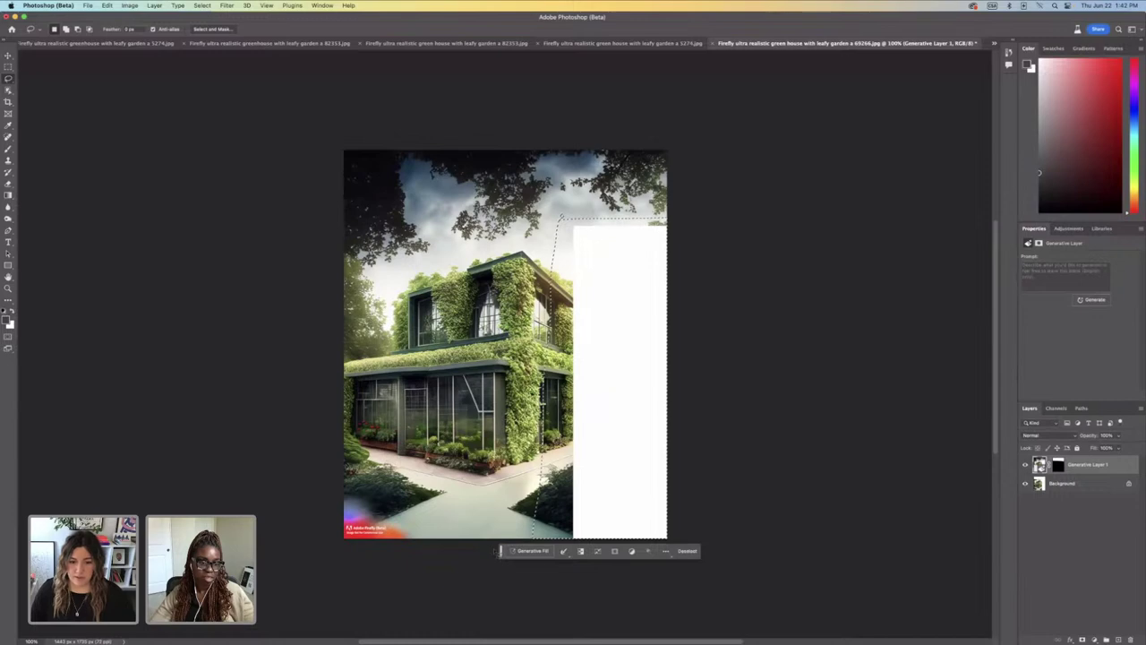
{"action": "left_click", "coordinate": [532, 550]}
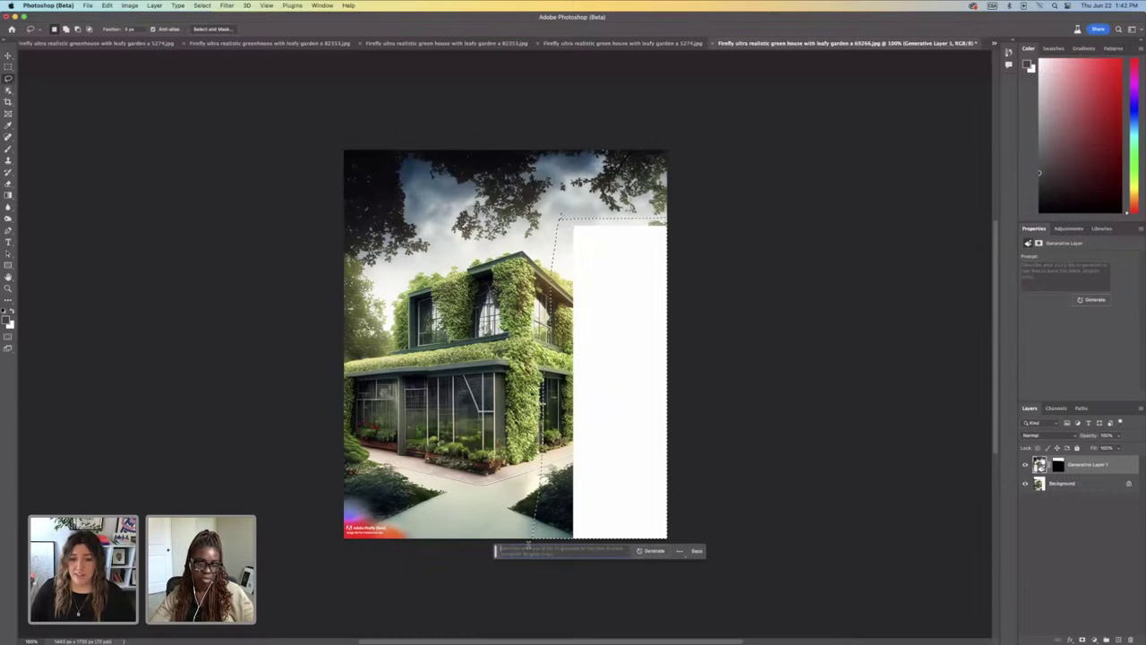
{"action": "left_click", "coordinate": [652, 551]}
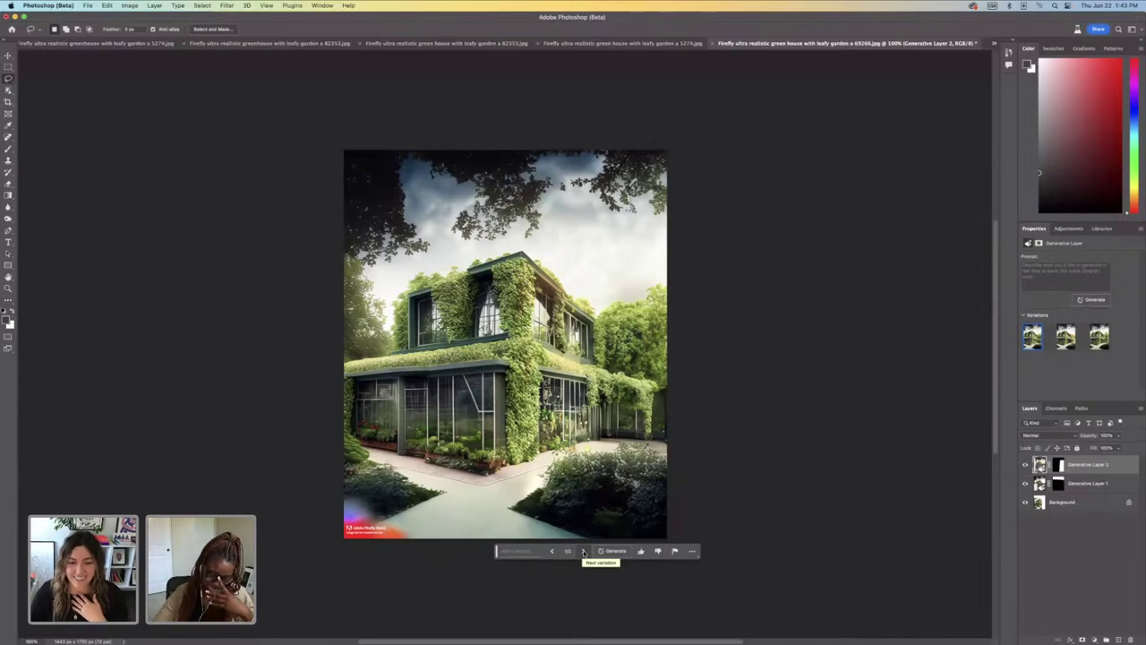
Step: Choose the third variation of the side fill and toggle its layer's visibility off and on to compare
{"action": "left_click", "coordinate": [584, 551]}
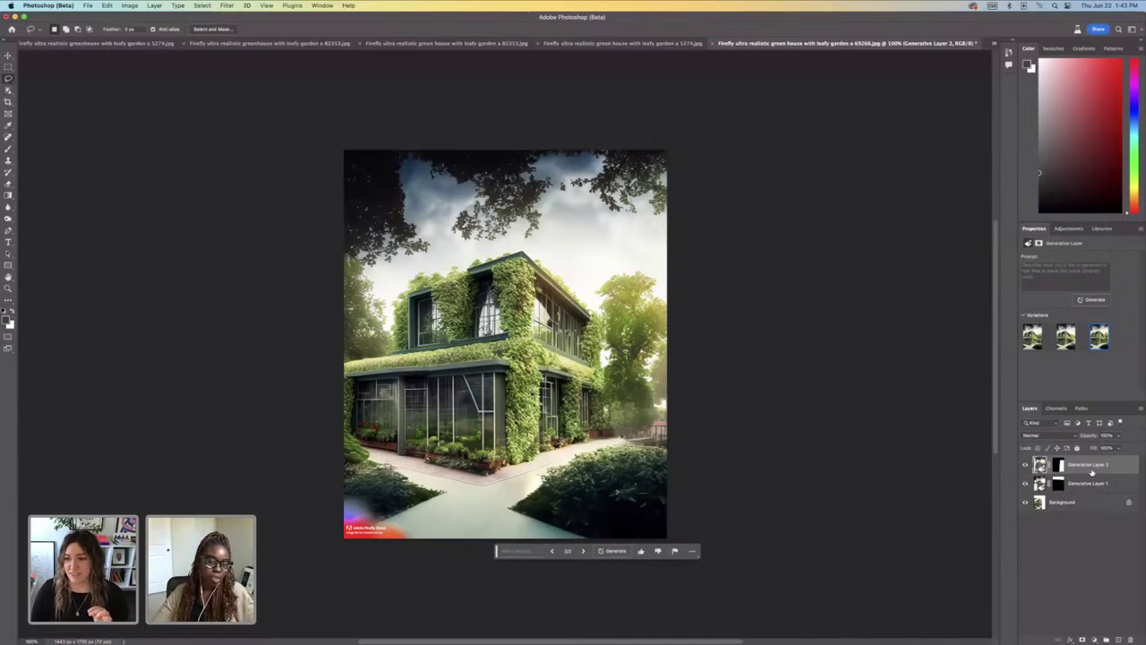
{"action": "left_click", "coordinate": [1025, 464]}
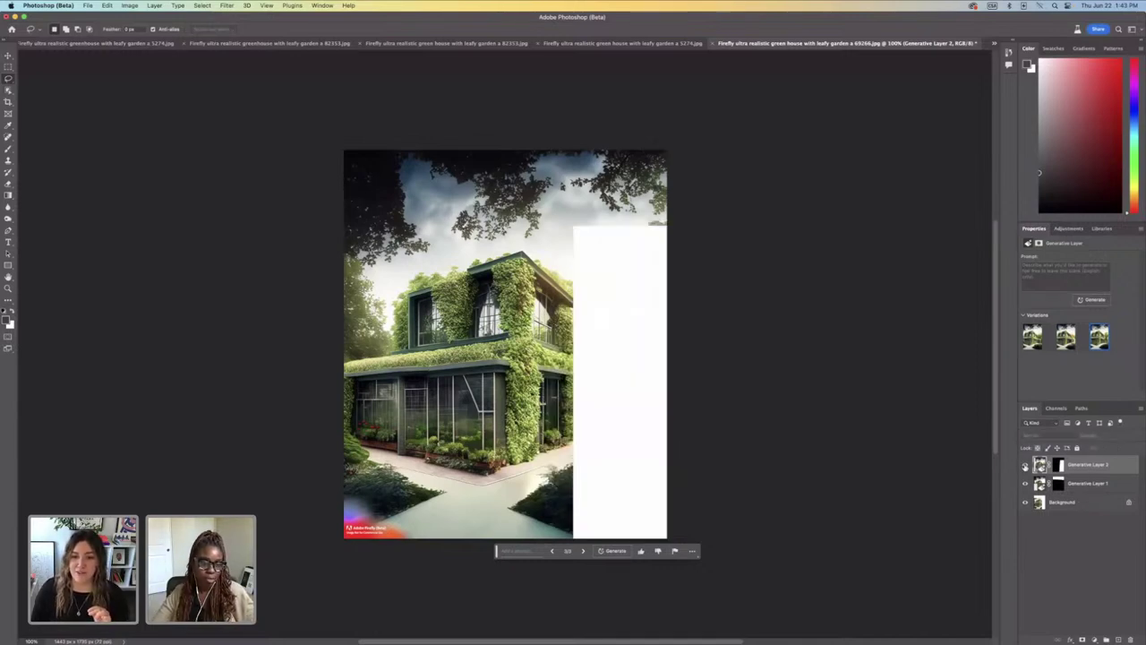
{"action": "left_click", "coordinate": [1025, 464]}
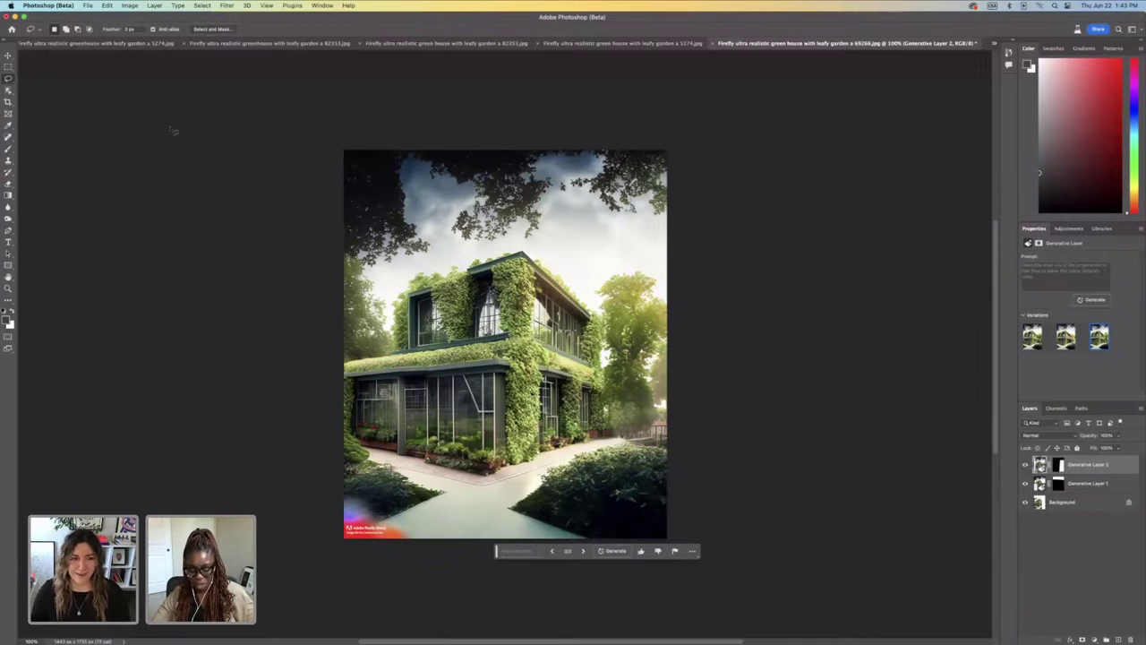
Step: Save the extended house image in Photoshop format to Desktop > Adobe June 22 > Edited Photos, with Maximize Compatibility on
{"action": "left_click", "coordinate": [88, 5]}
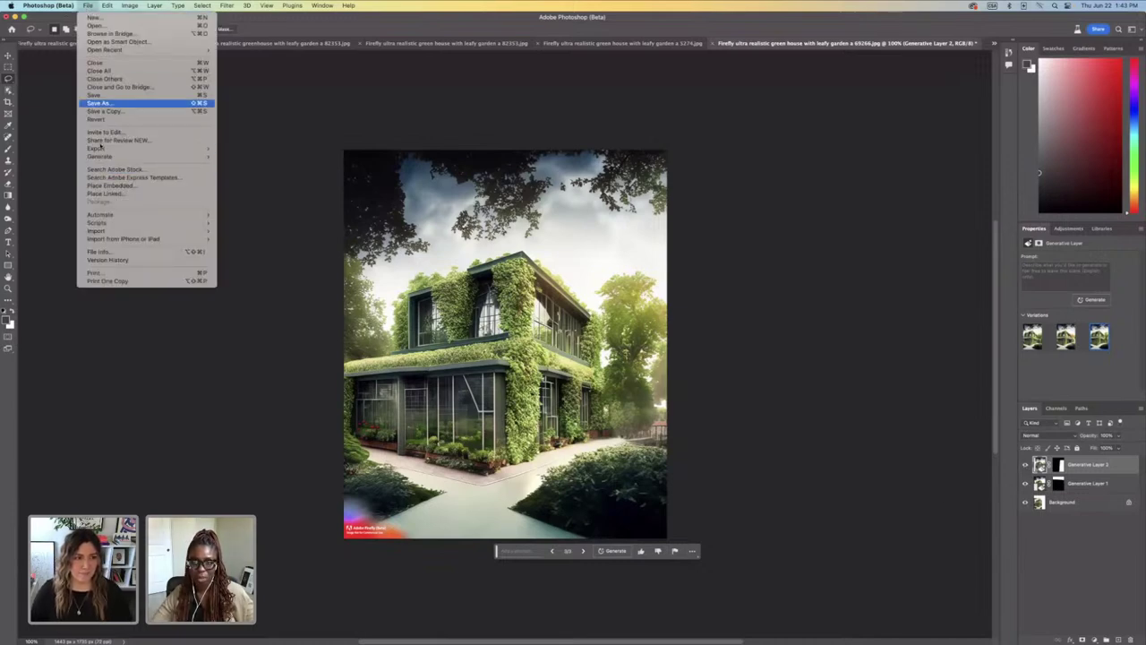
{"action": "left_click", "coordinate": [108, 104]}
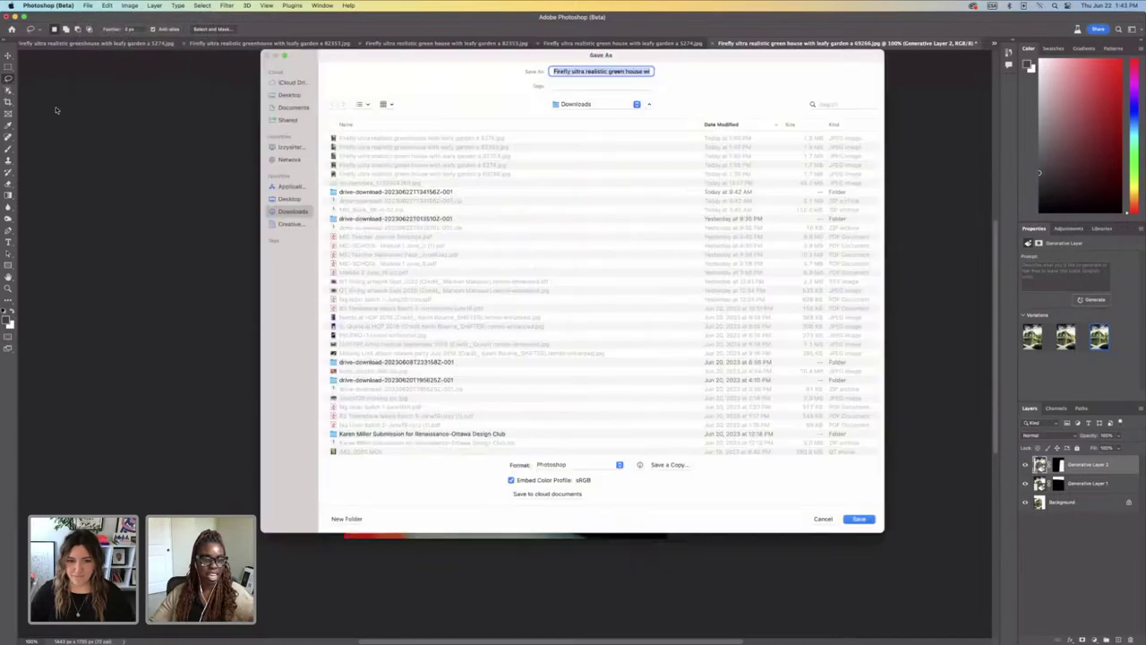
{"action": "left_click", "coordinate": [297, 97]}
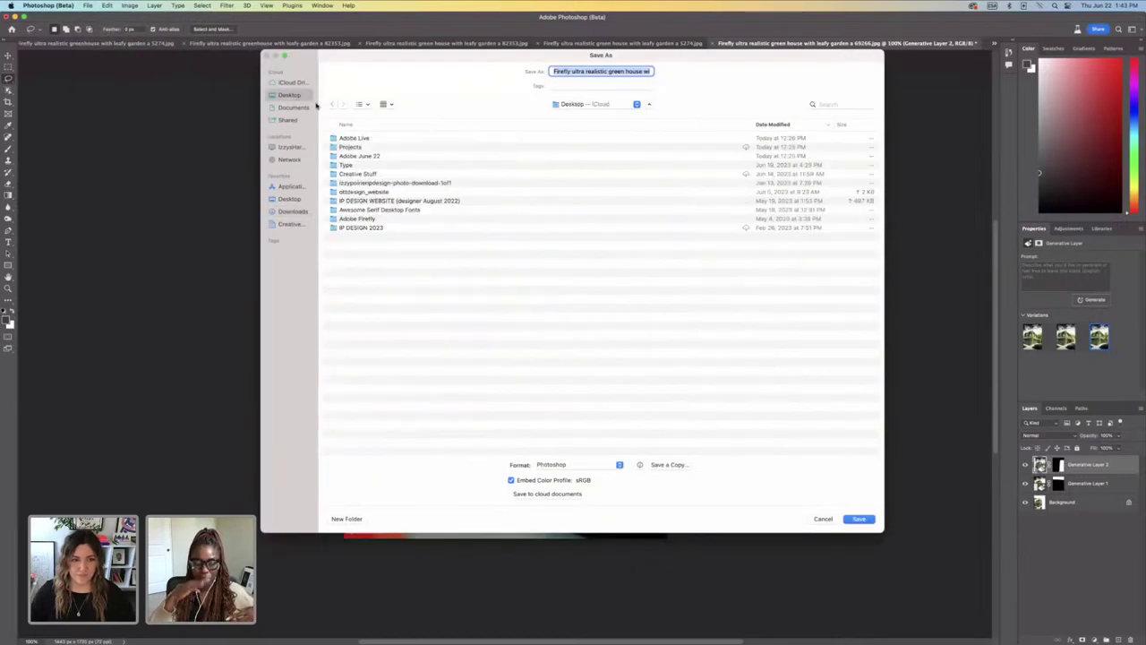
{"action": "double_click", "coordinate": [356, 157]}
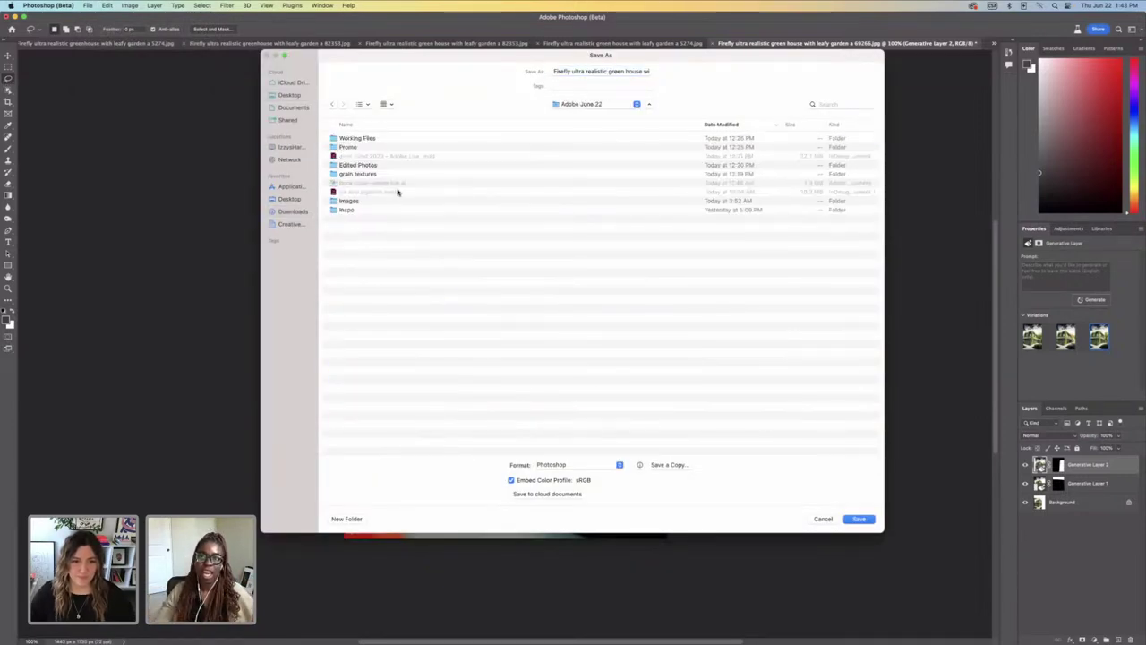
{"action": "left_click", "coordinate": [361, 165]}
{"action": "double_click", "coordinate": [362, 166]}
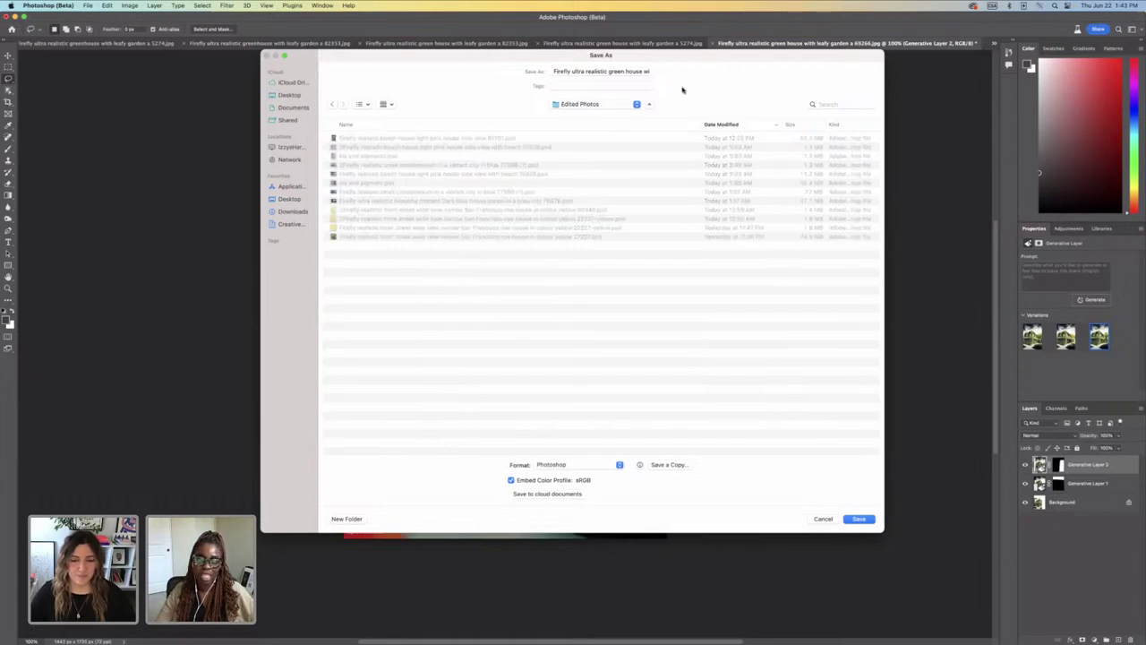
{"action": "key", "text": "Return"}
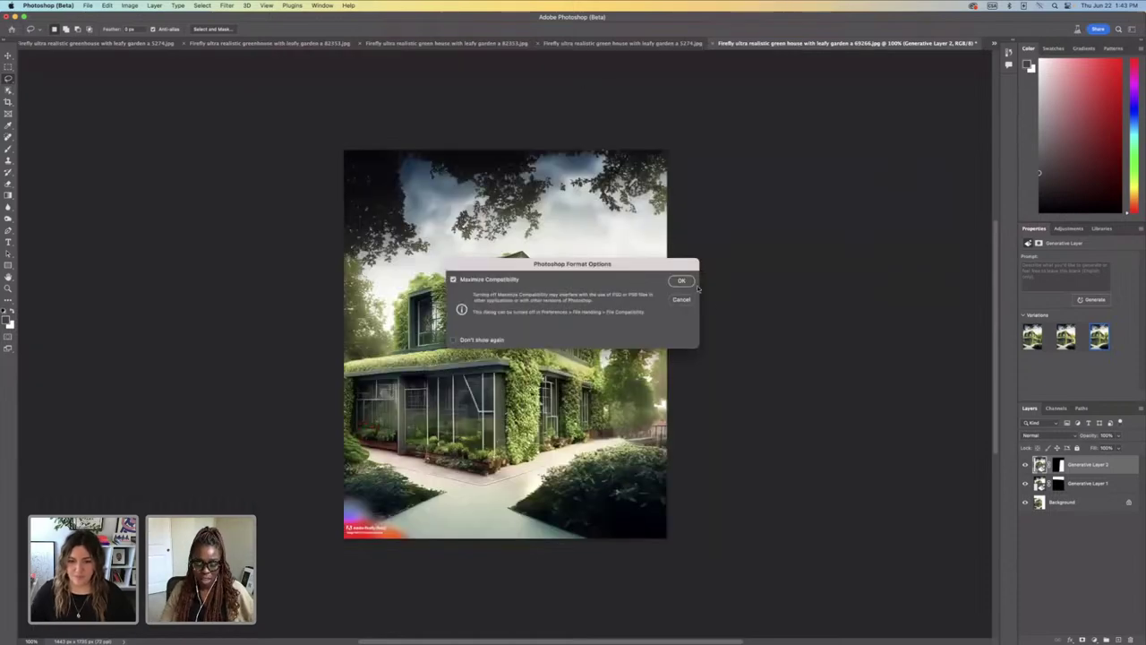
{"action": "left_click", "coordinate": [680, 280]}
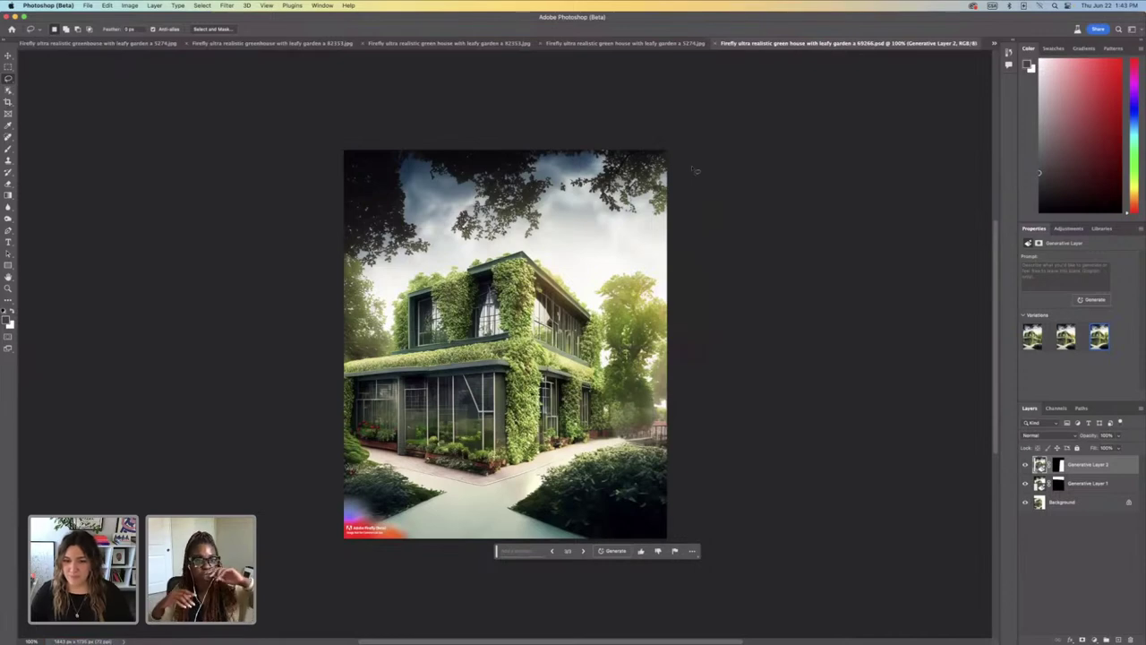
{"action": "scroll", "coordinate": [695, 170], "scroll_direction": "down", "scroll_amount": 2}
{"action": "scroll", "coordinate": [694, 170], "scroll_direction": "up", "scroll_amount": 2}
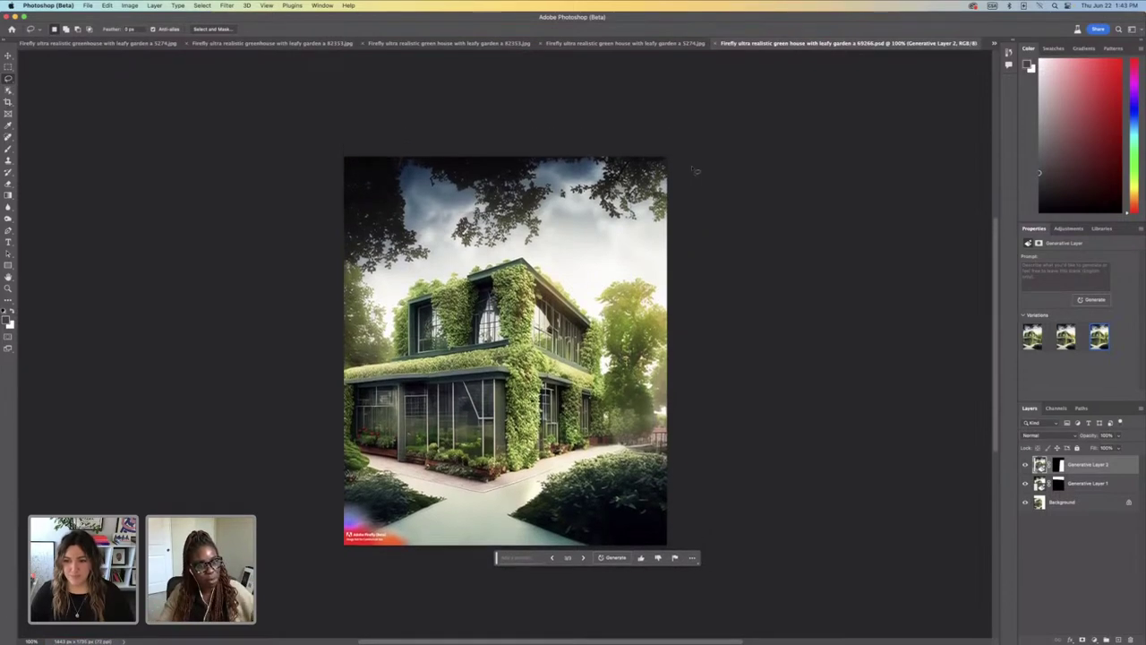
{"action": "scroll", "coordinate": [694, 170], "scroll_direction": "down", "scroll_amount": 1}
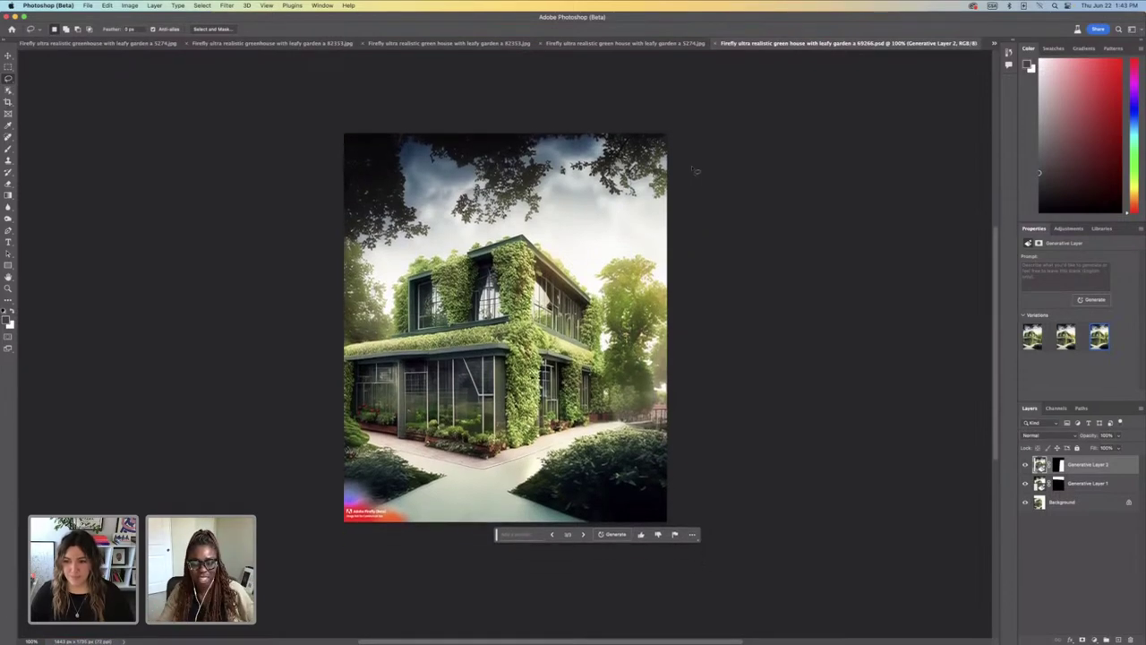
Step: In the gabled green house image (5274), extend the canvas upward and to the right with the Crop tool, to about 1300 by 1870 px
{"action": "left_click", "coordinate": [625, 43]}
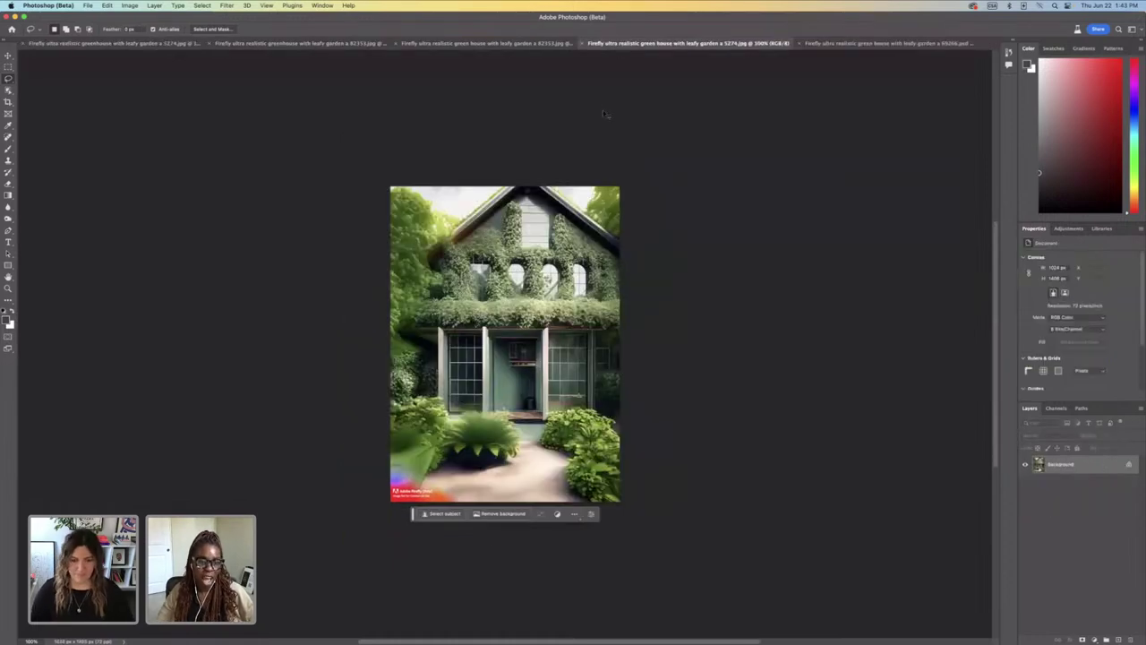
{"action": "key", "text": "super+minus"}
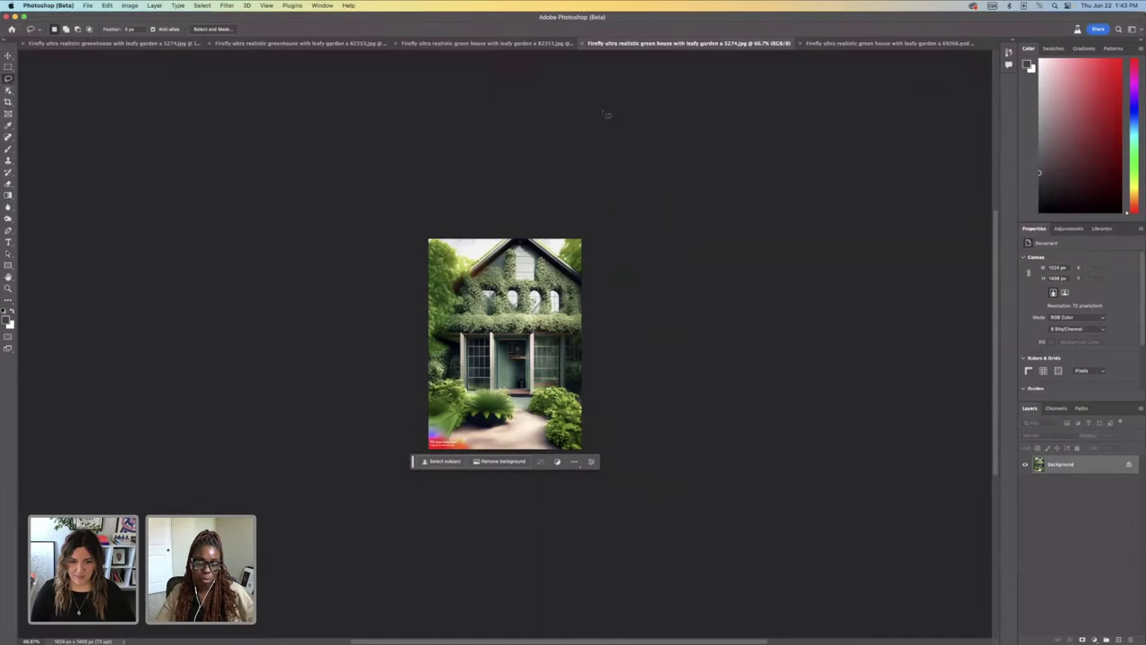
{"action": "left_click", "coordinate": [11, 104]}
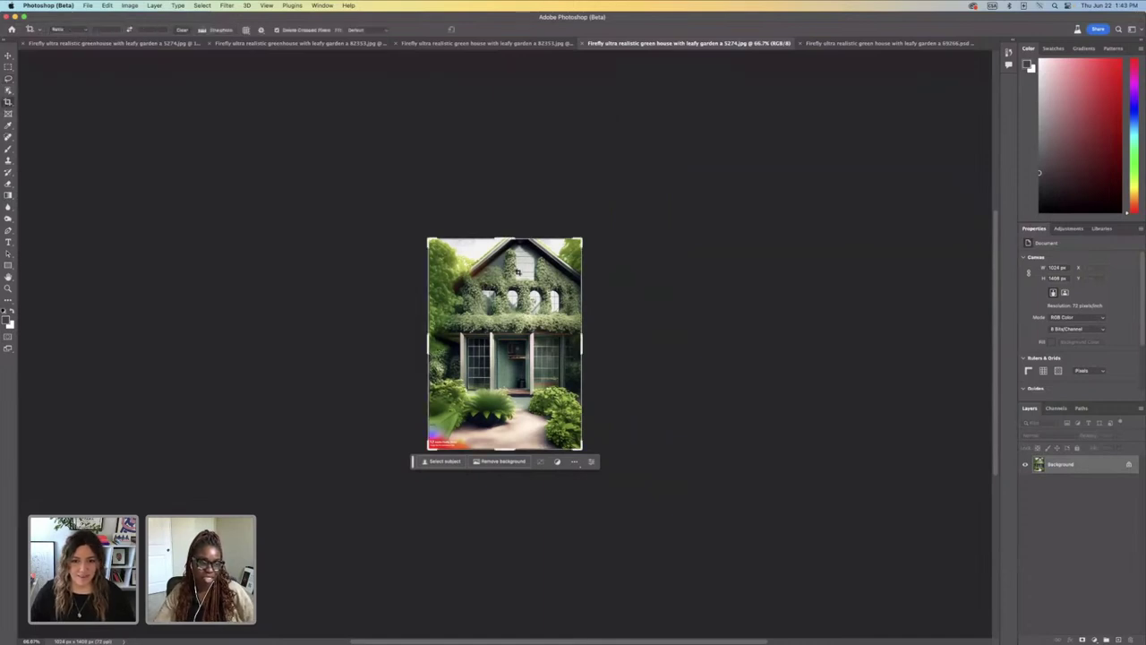
{"action": "left_click_drag", "start_coordinate": [593, 233], "coordinate": [601, 207]}
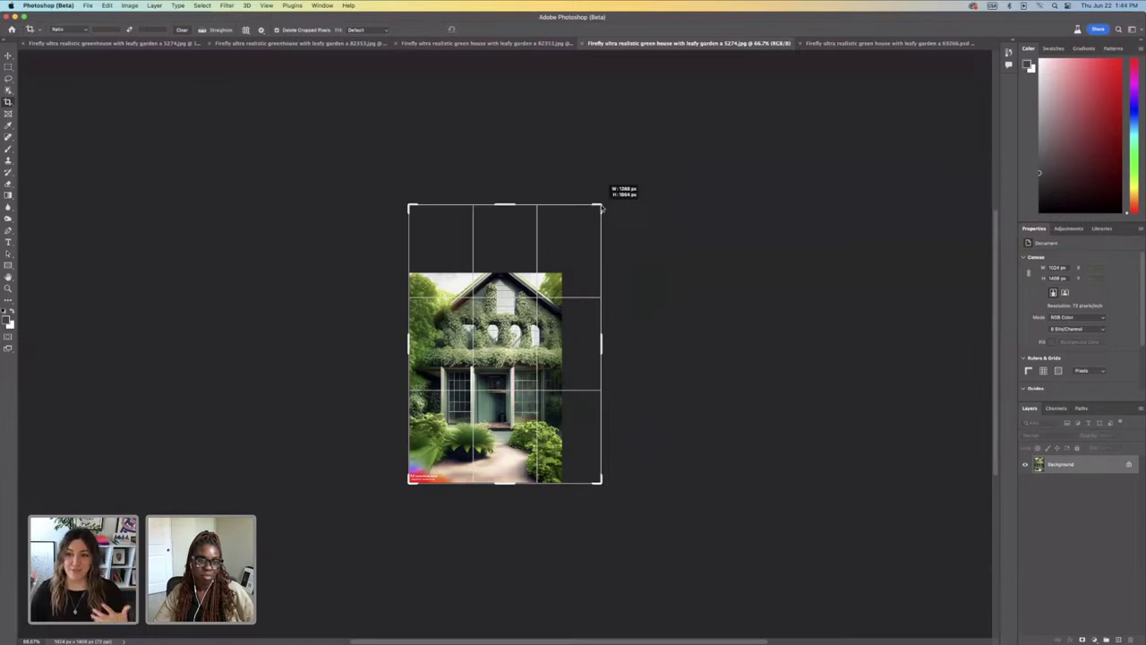
{"action": "left_click_drag", "start_coordinate": [602, 209], "coordinate": [600, 207]}
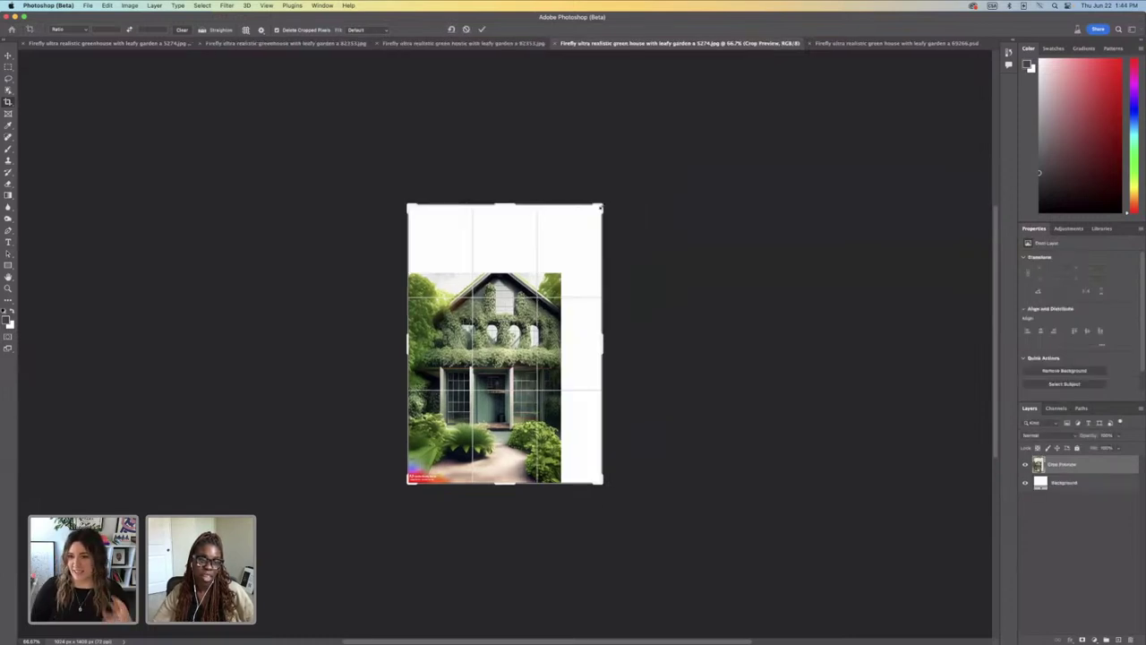
Step: Apply the crop and lasso the blank canvas above the gabled house, overlapping the roof and upper edge of the photo
{"action": "left_click", "coordinate": [8, 79]}
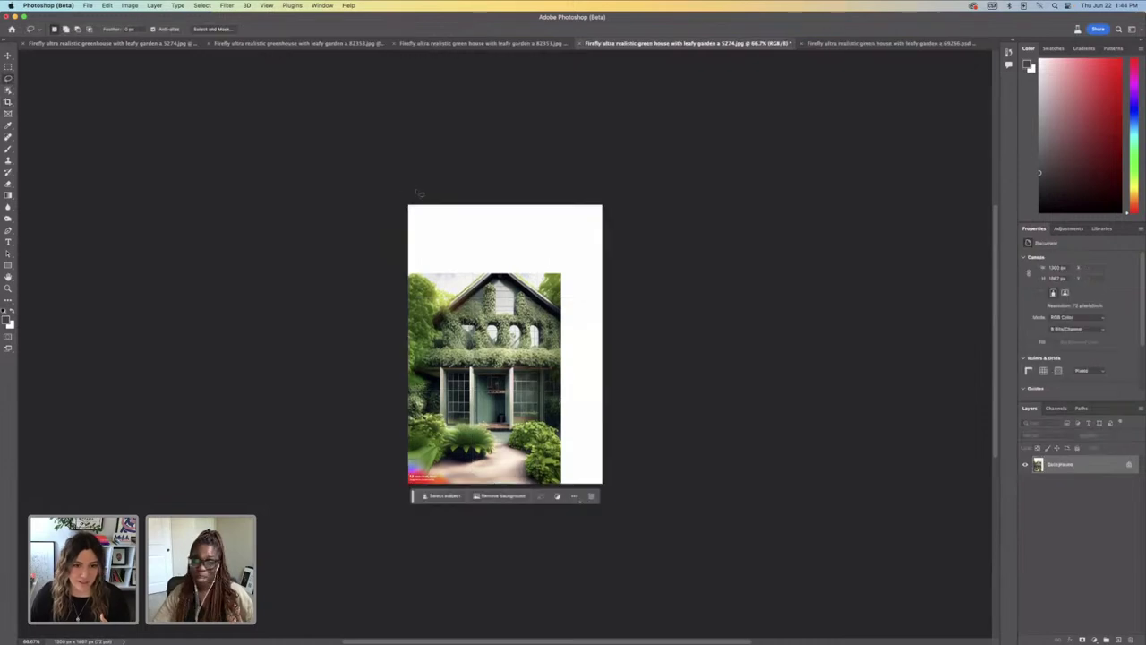
{"action": "mouse_move", "coordinate": [557, 295]}
{"action": "left_mouse_down"}
{"action": "mouse_move", "coordinate": [600, 281]}
{"action": "mouse_move", "coordinate": [626, 179]}
{"action": "mouse_move", "coordinate": [455, 188]}
{"action": "mouse_move", "coordinate": [311, 246]}
{"action": "left_mouse_up"}
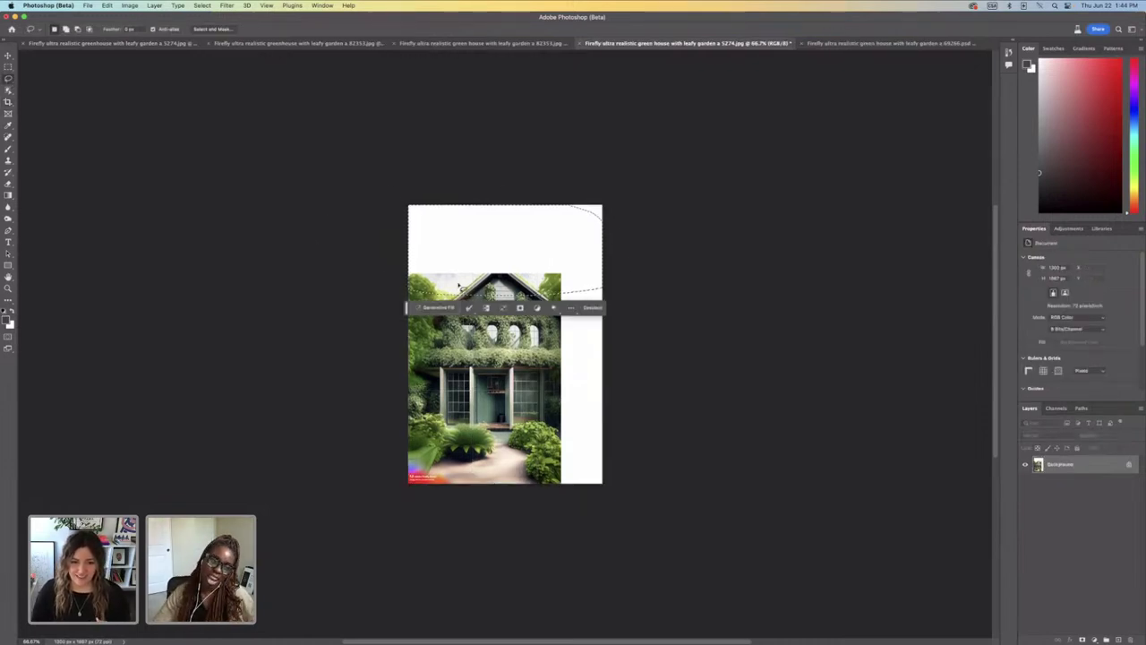
Step: Reselect the blank canvas above the gabled house with deeper roof overlap, run Generative Fill without a prompt, and choose the second variation
{"action": "left_click", "coordinate": [592, 308]}
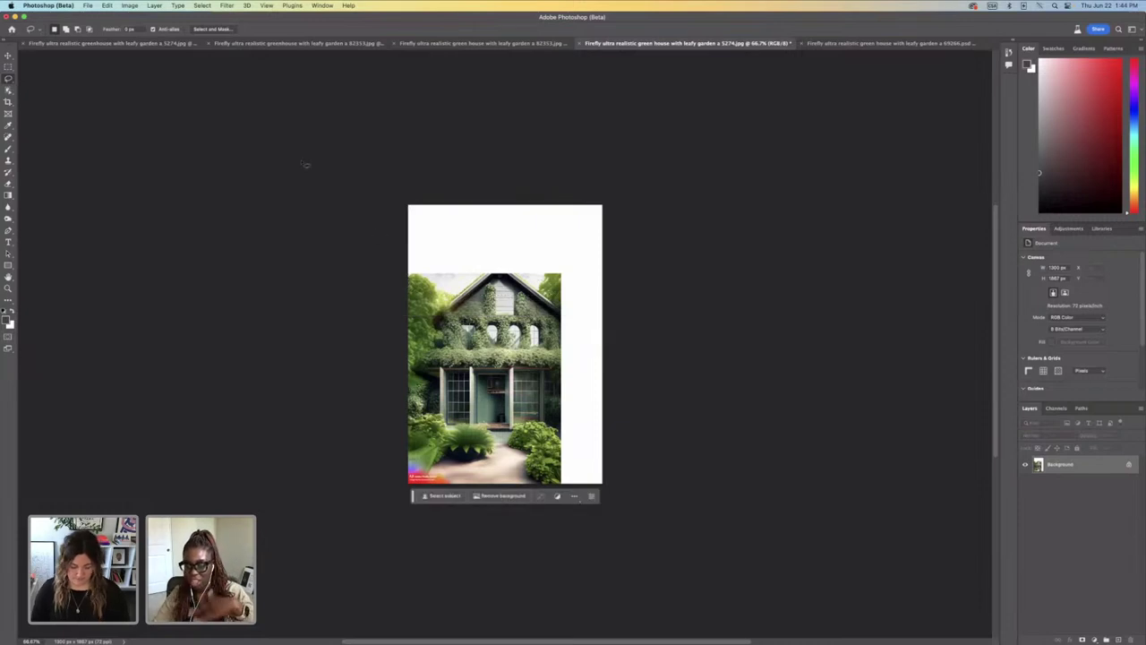
{"action": "mouse_move", "coordinate": [363, 201]}
{"action": "left_mouse_down"}
{"action": "mouse_move", "coordinate": [697, 177]}
{"action": "mouse_move", "coordinate": [542, 311]}
{"action": "mouse_move", "coordinate": [374, 211]}
{"action": "mouse_move", "coordinate": [629, 178]}
{"action": "mouse_move", "coordinate": [673, 217]}
{"action": "left_mouse_up"}
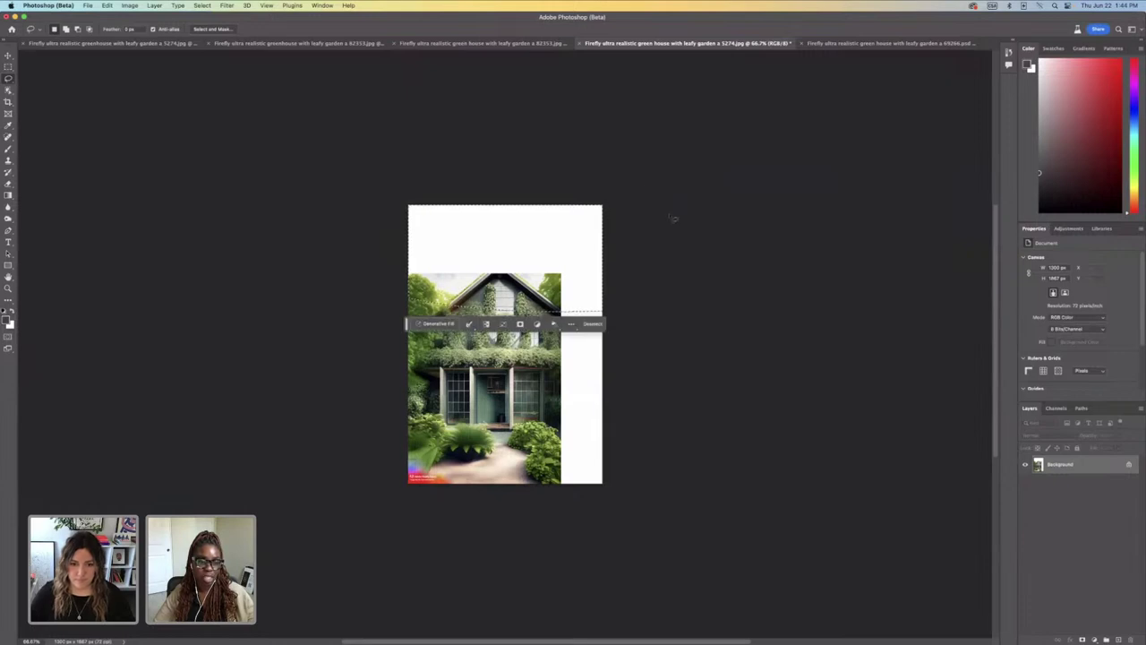
{"action": "left_click", "coordinate": [439, 323]}
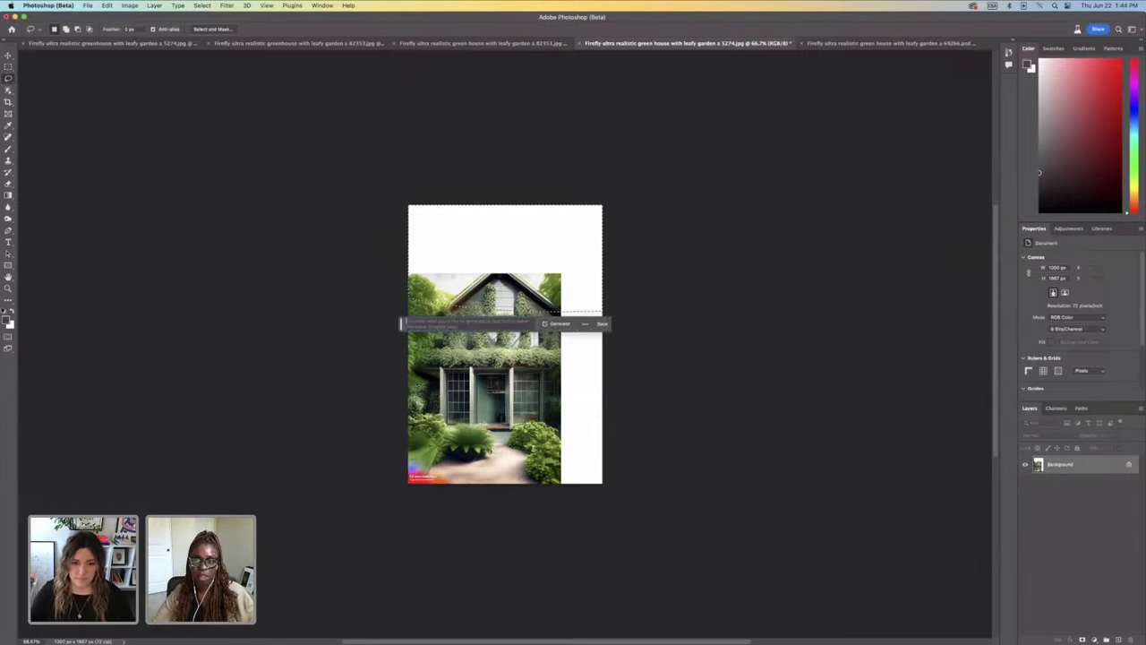
{"action": "left_click", "coordinate": [557, 324]}
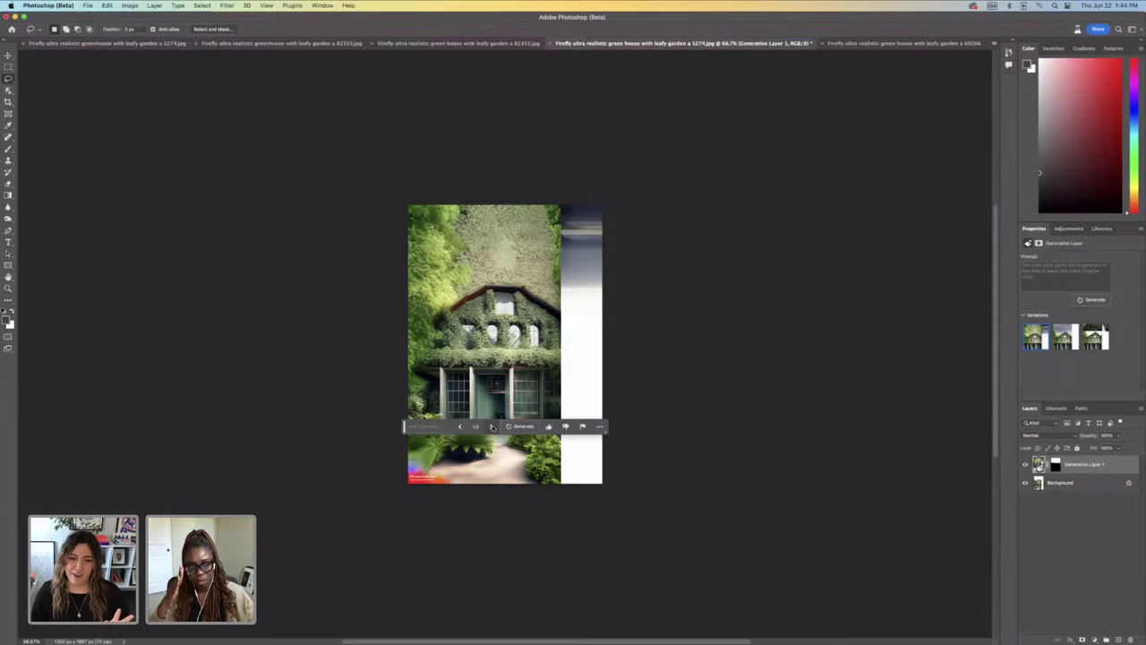
{"action": "left_click", "coordinate": [491, 426]}
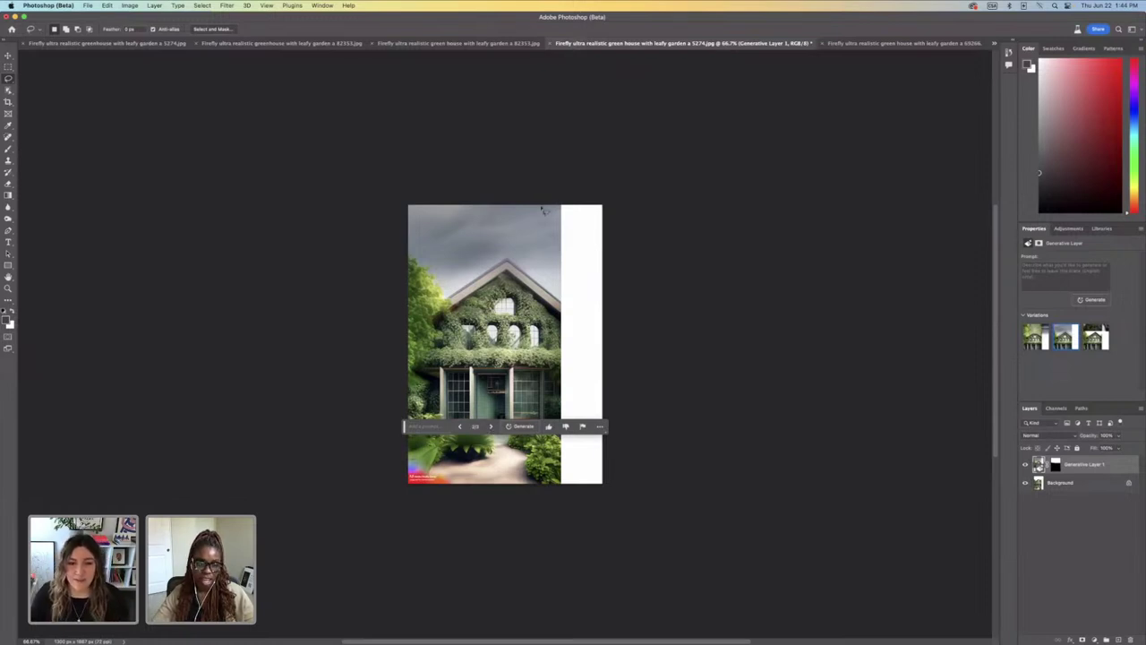
Step: Lasso the blank strip right of the house, overlapping the photo, run Generative Fill without a prompt, and choose the second variation
{"action": "left_click_drag", "start_coordinate": [528, 199], "coordinate": [661, 197]}
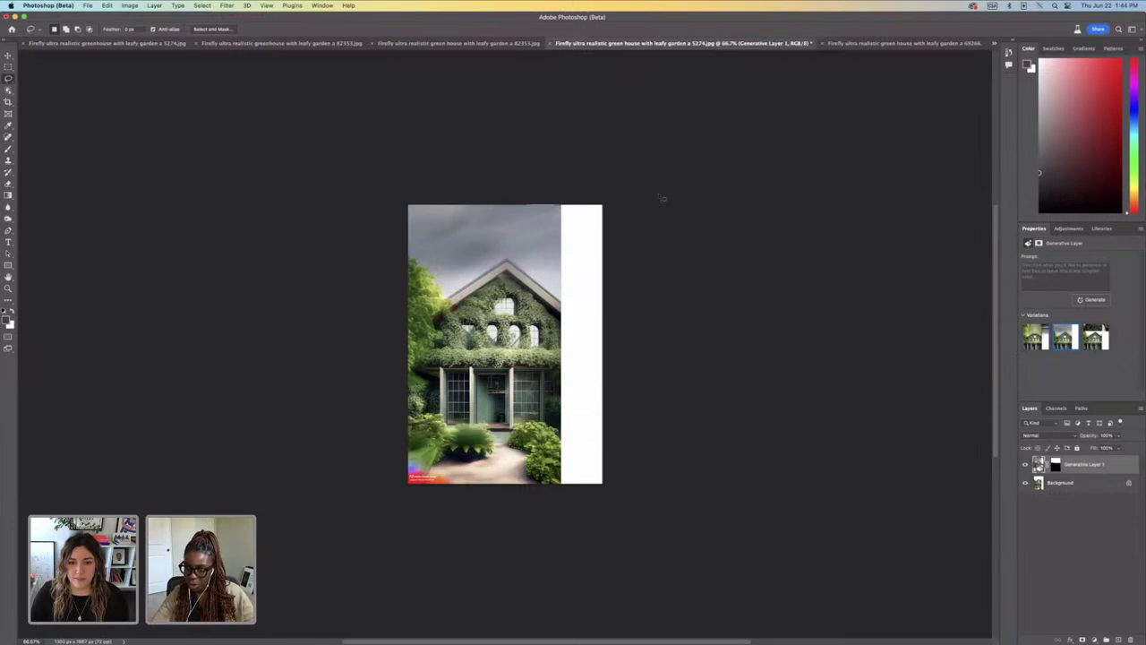
{"action": "mouse_move", "coordinate": [578, 508]}
{"action": "left_mouse_down"}
{"action": "mouse_move", "coordinate": [548, 483]}
{"action": "mouse_move", "coordinate": [537, 195]}
{"action": "mouse_move", "coordinate": [735, 437]}
{"action": "left_mouse_up"}
{"action": "left_click", "coordinate": [502, 495]}
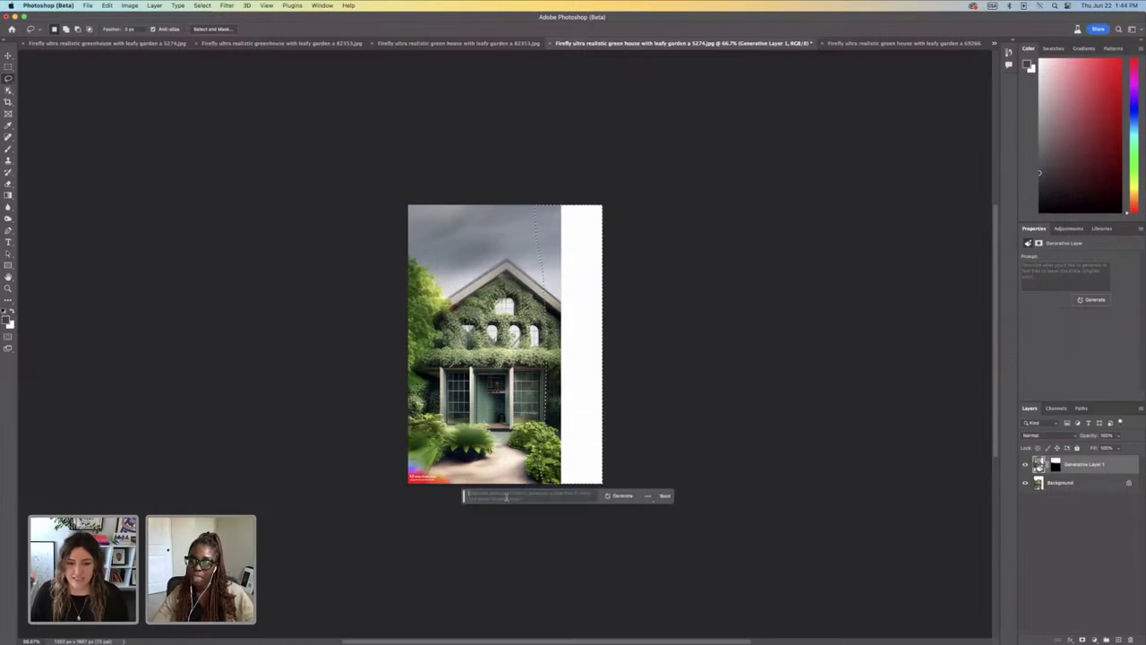
{"action": "left_click", "coordinate": [622, 495]}
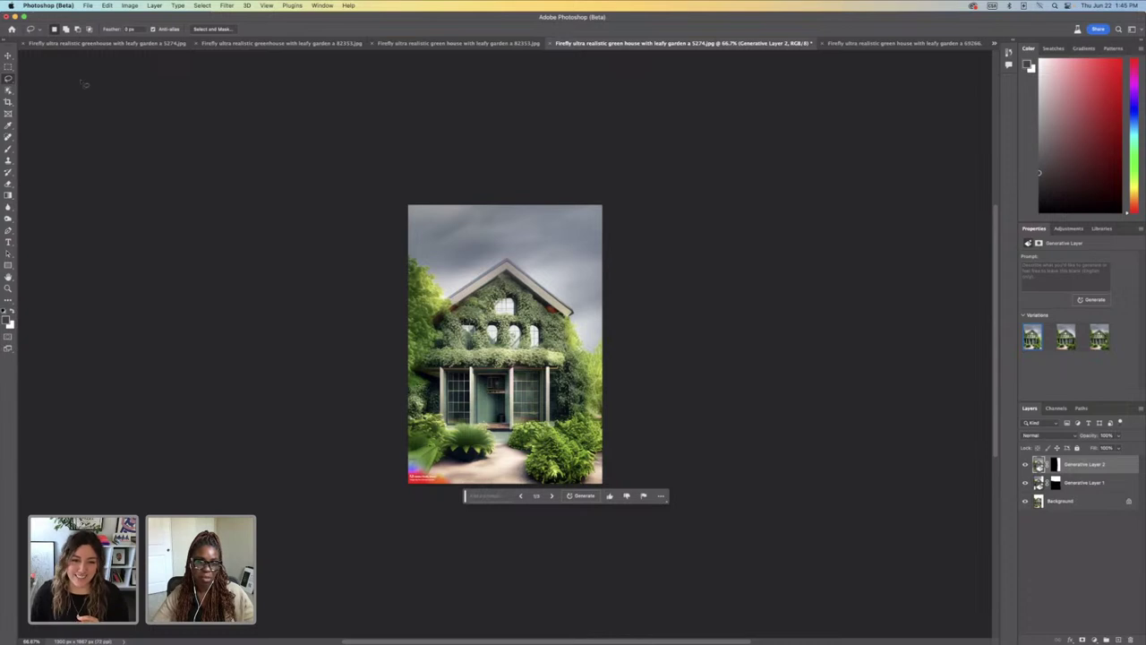
{"action": "left_click", "coordinate": [549, 497]}
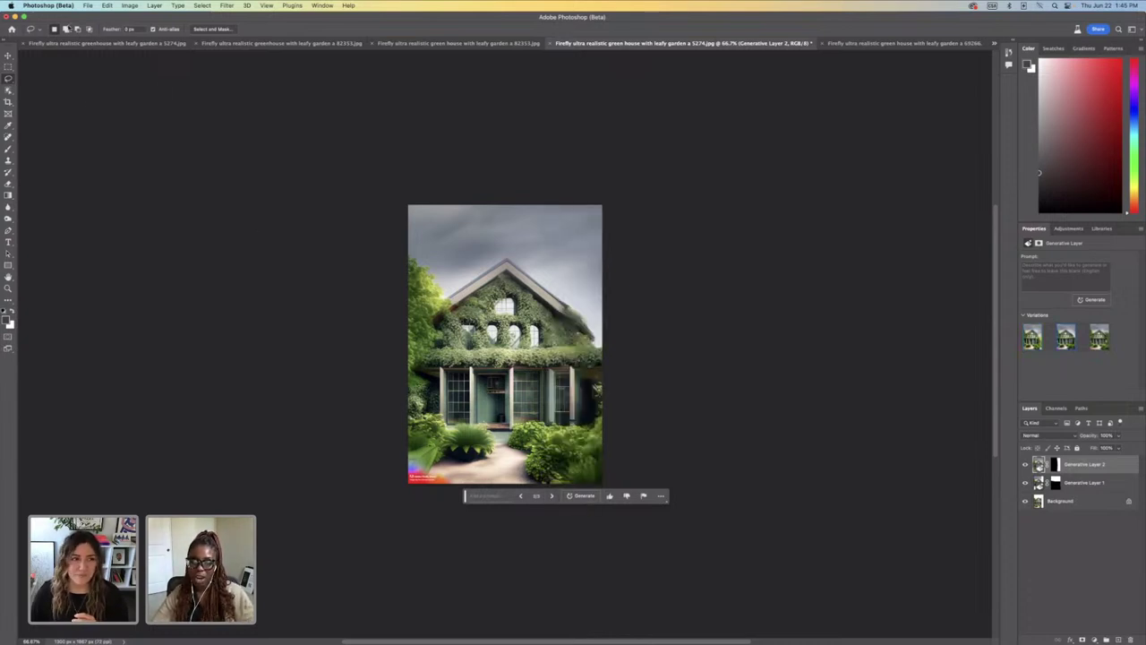
Step: Save the extended gabled house image in Photoshop format to Desktop > Adobe June 22 > Edited Photos
{"action": "left_click", "coordinate": [87, 6]}
{"action": "left_click", "coordinate": [112, 105]}
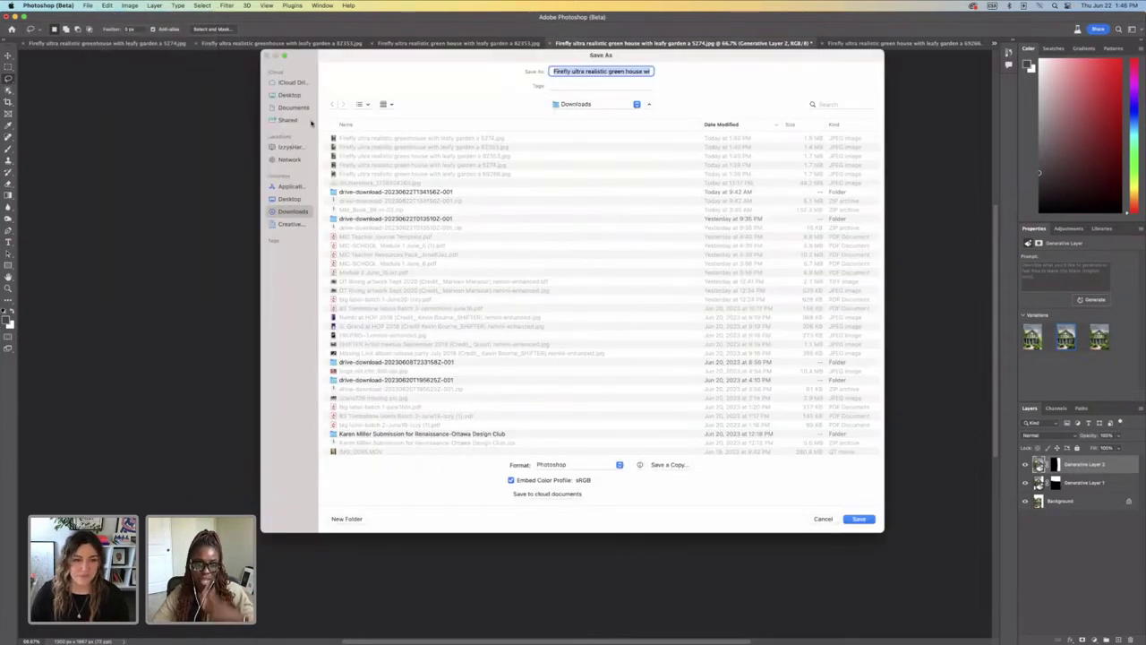
{"action": "left_click", "coordinate": [295, 95]}
{"action": "double_click", "coordinate": [388, 140]}
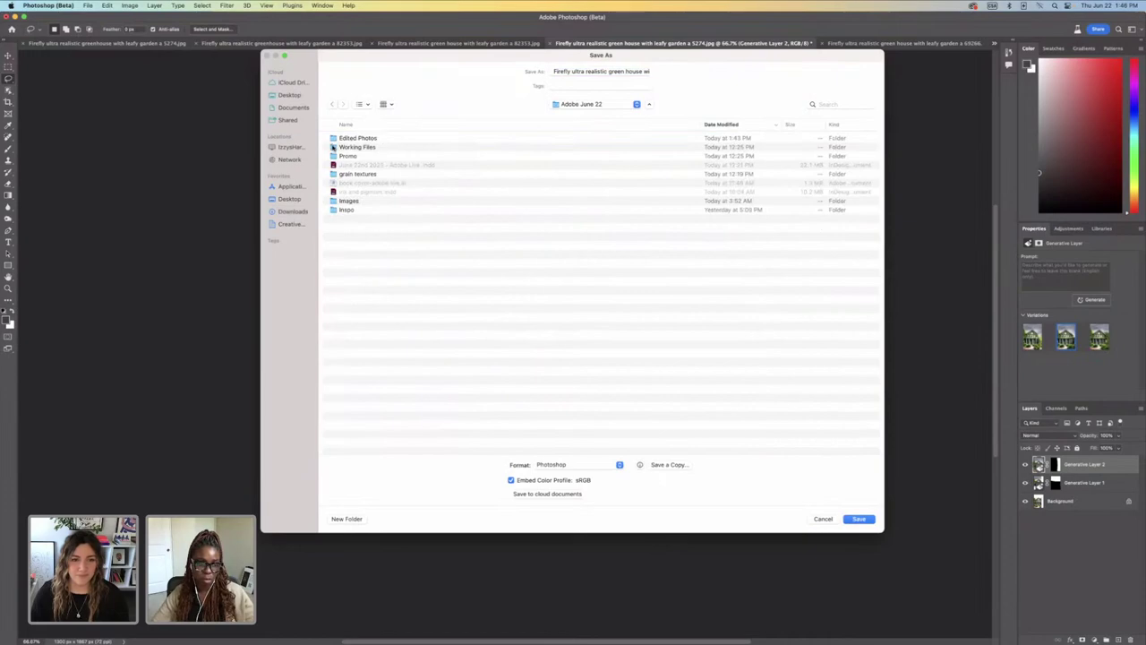
{"action": "double_click", "coordinate": [365, 140]}
{"action": "left_click", "coordinate": [860, 519]}
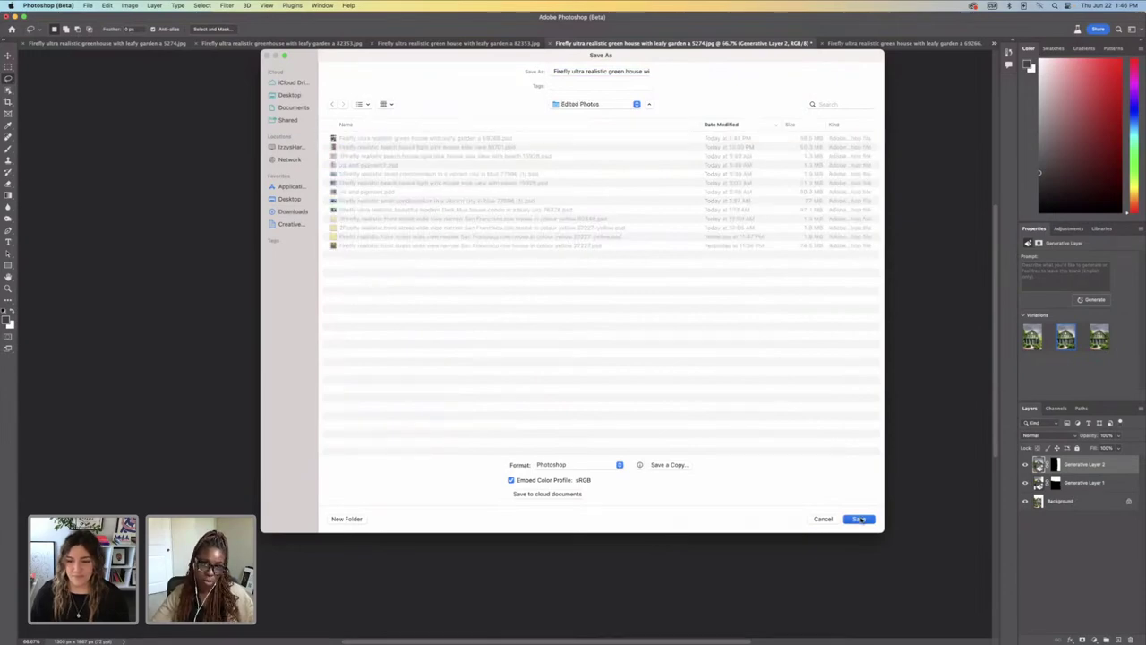
{"action": "left_click", "coordinate": [681, 280]}
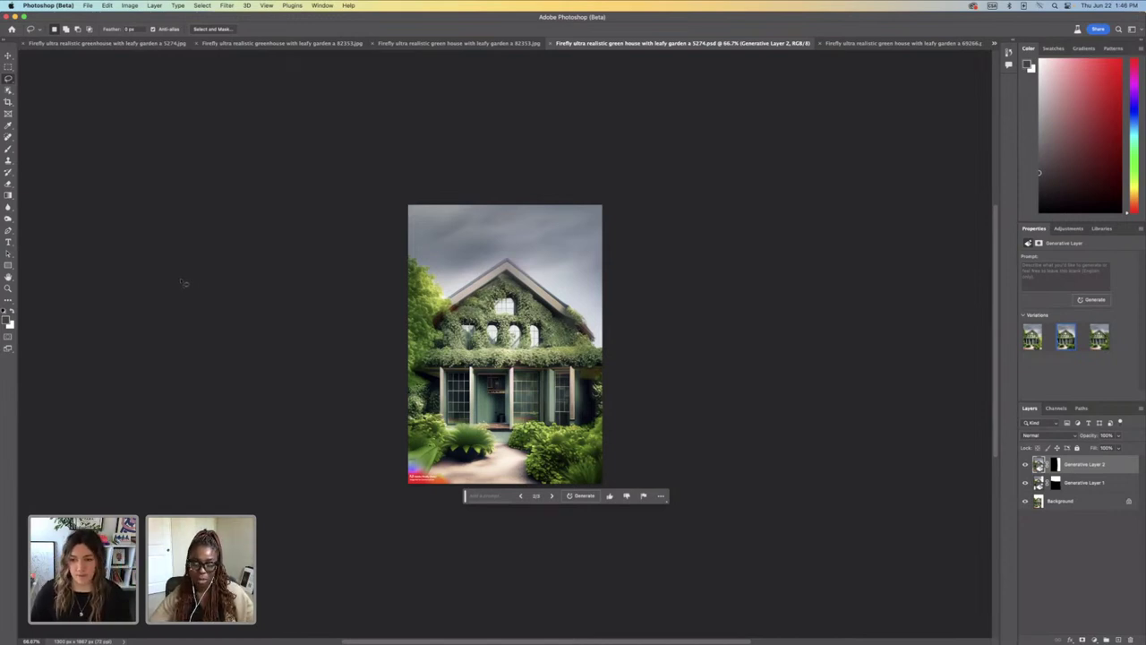
Step: Extend the canvas downward and to the left with the Crop tool, to about 1530 by 2340 px, and apply the crop
{"action": "scroll", "coordinate": [185, 283], "scroll_direction": "down", "scroll_amount": 2}
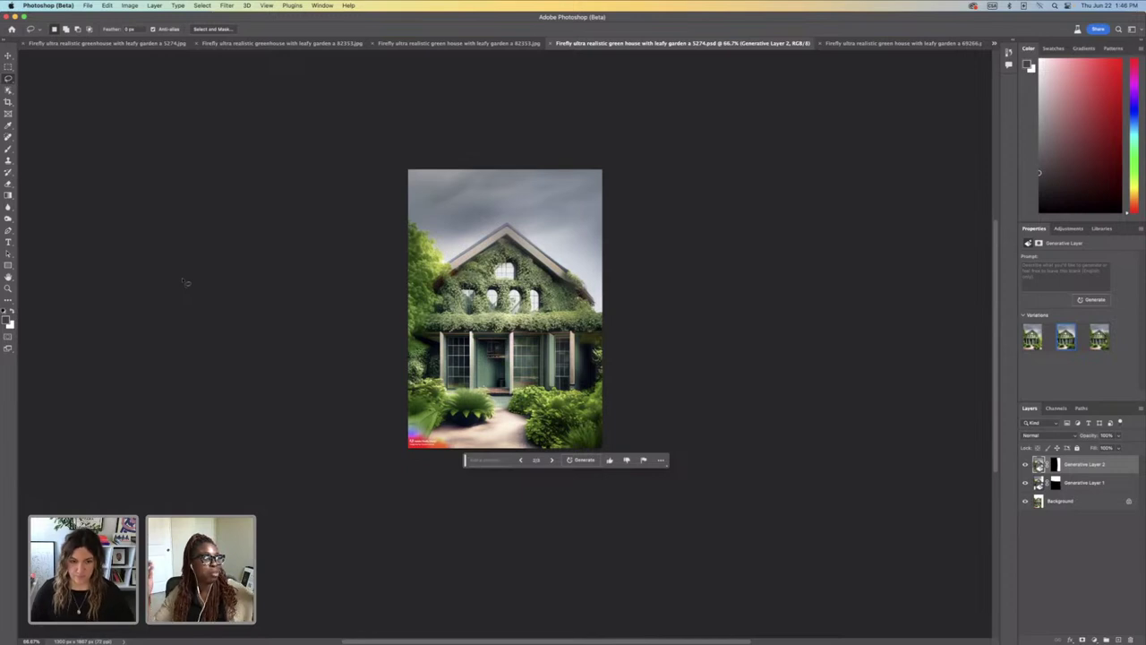
{"action": "scroll", "coordinate": [186, 283], "scroll_direction": "down", "scroll_amount": 1}
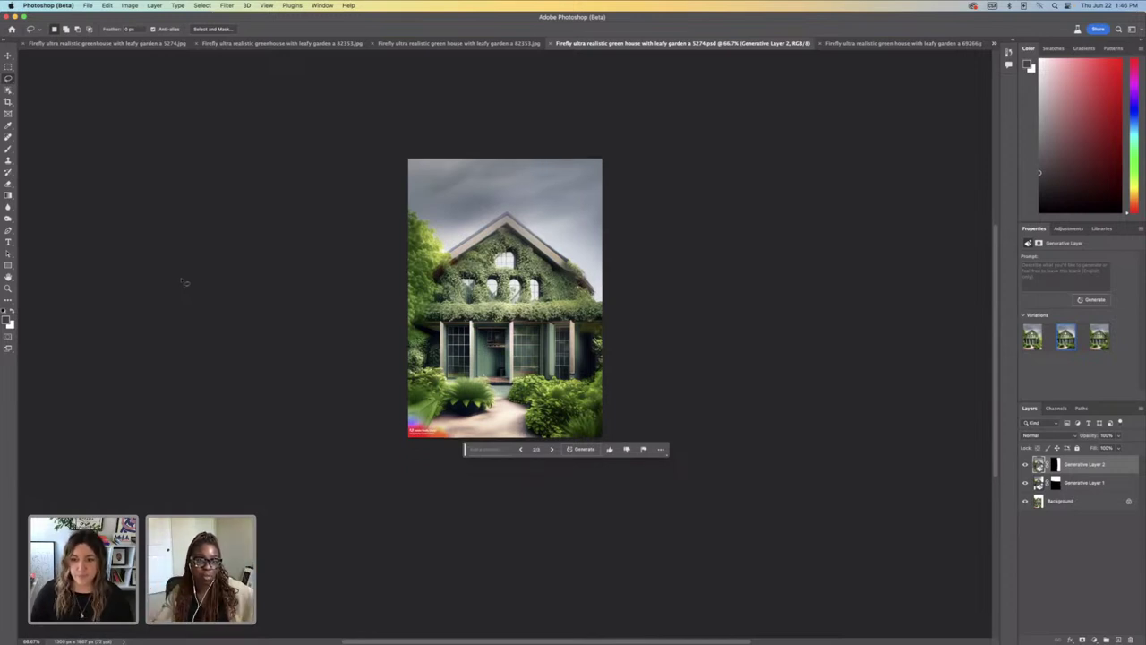
{"action": "left_click", "coordinate": [9, 101]}
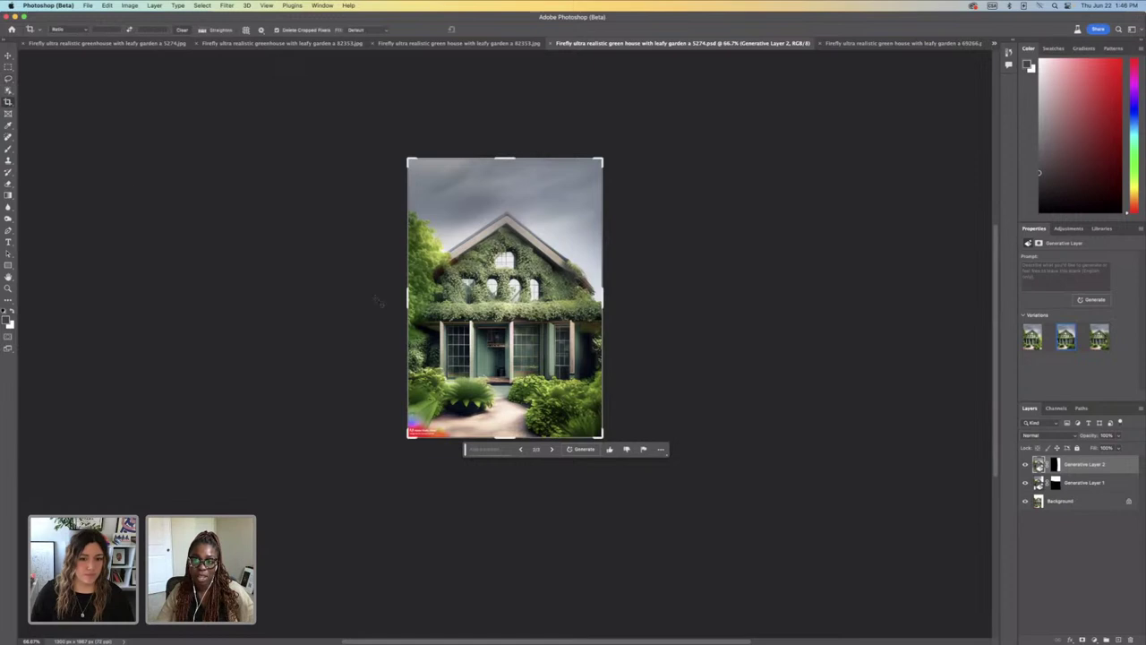
{"action": "left_click_drag", "start_coordinate": [506, 437], "coordinate": [510, 484]}
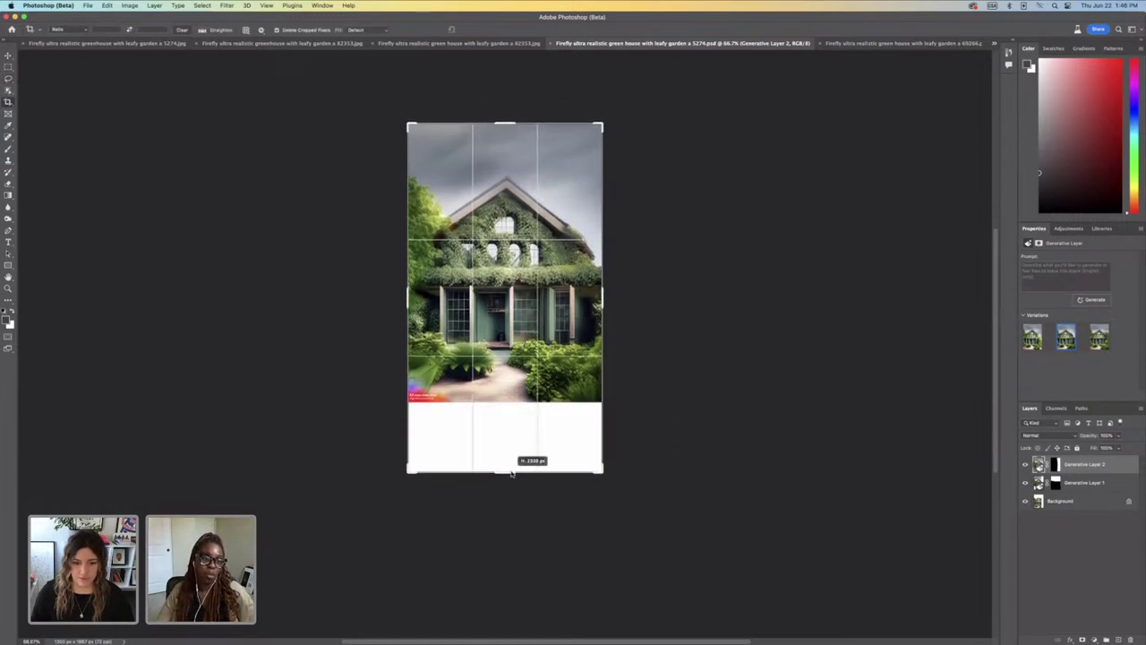
{"action": "mouse_move", "coordinate": [408, 296]}
{"action": "left_mouse_down"}
{"action": "mouse_move", "coordinate": [379, 296]}
{"action": "mouse_move", "coordinate": [389, 298]}
{"action": "left_mouse_up"}
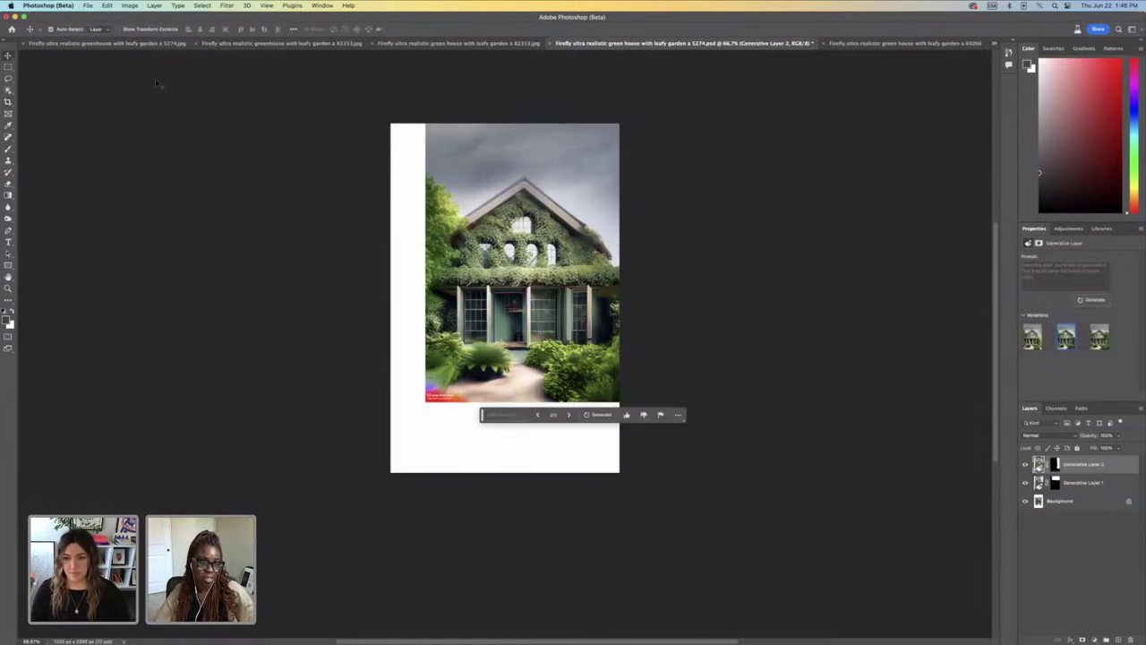
Step: Lasso the blank strip left of the house, overlapping the photo's edge, and fill it with Generative Fill without a prompt
{"action": "key", "text": "l"}
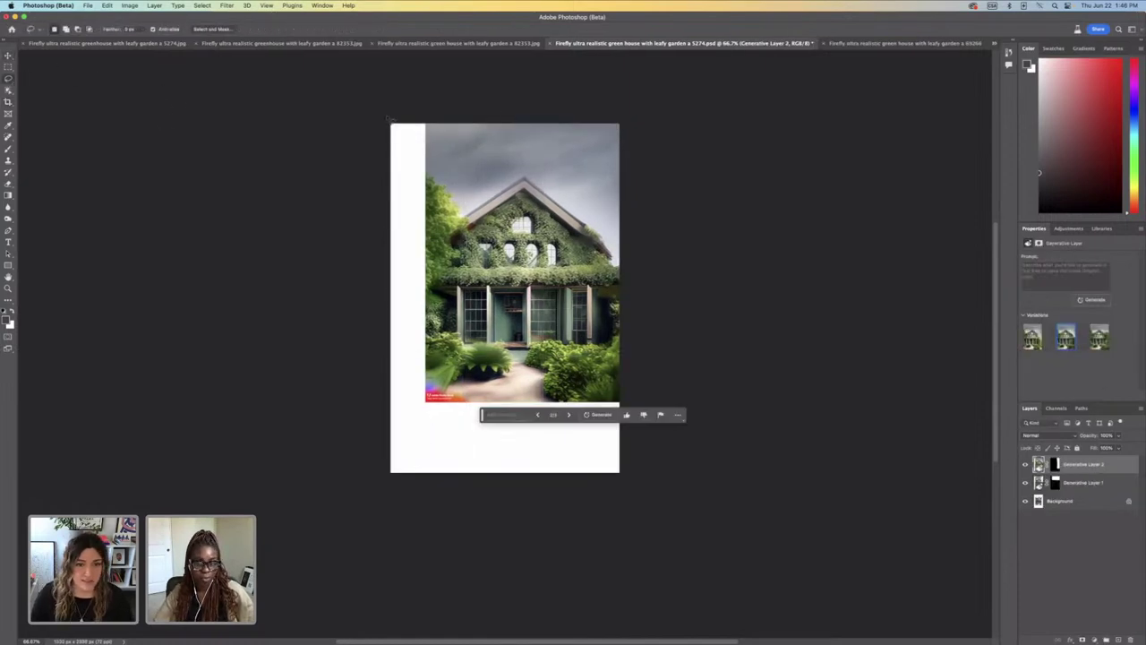
{"action": "mouse_move", "coordinate": [474, 125]}
{"action": "left_mouse_down"}
{"action": "mouse_move", "coordinate": [461, 127]}
{"action": "mouse_move", "coordinate": [437, 269]}
{"action": "mouse_move", "coordinate": [433, 435]}
{"action": "mouse_move", "coordinate": [410, 475]}
{"action": "mouse_move", "coordinate": [350, 411]}
{"action": "mouse_move", "coordinate": [399, 28]}
{"action": "mouse_move", "coordinate": [478, 118]}
{"action": "left_mouse_up"}
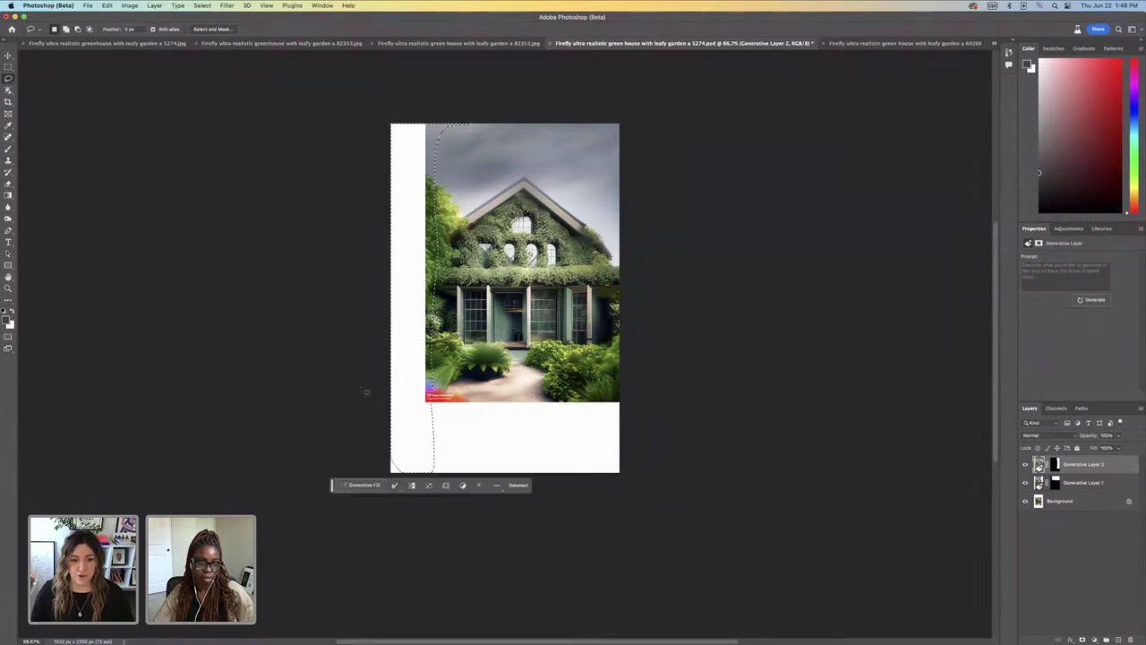
{"action": "left_click", "coordinate": [365, 156]}
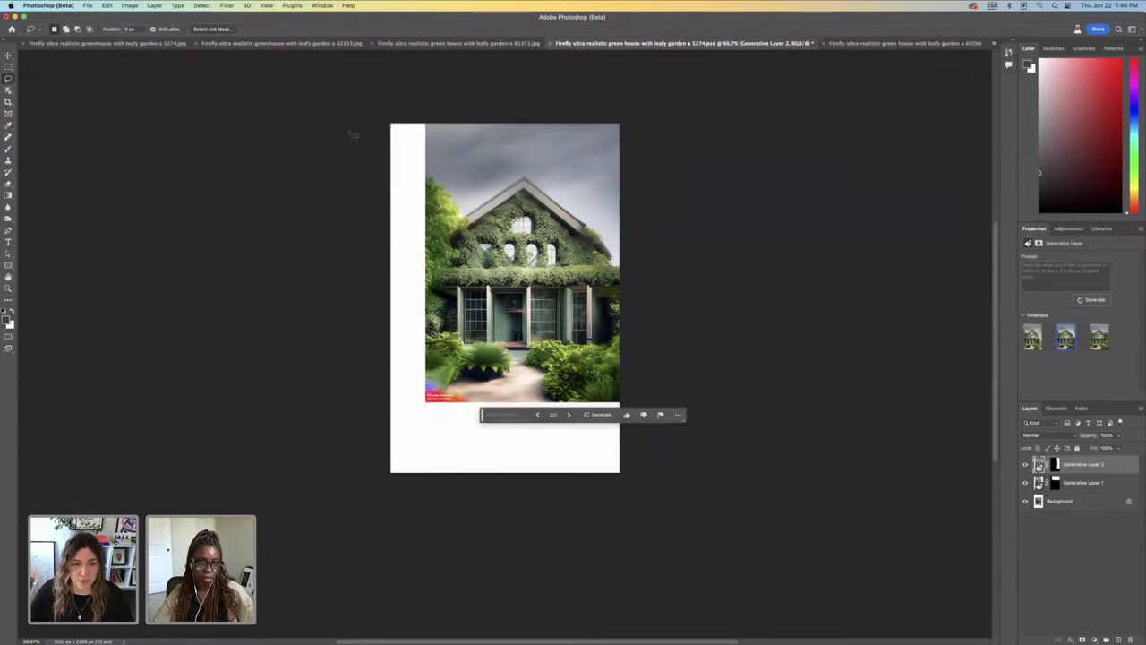
{"action": "mouse_move", "coordinate": [450, 117]}
{"action": "left_mouse_down"}
{"action": "mouse_move", "coordinate": [423, 259]}
{"action": "mouse_move", "coordinate": [437, 445]}
{"action": "mouse_move", "coordinate": [407, 488]}
{"action": "mouse_move", "coordinate": [349, 480]}
{"action": "mouse_move", "coordinate": [286, 258]}
{"action": "mouse_move", "coordinate": [291, 108]}
{"action": "mouse_move", "coordinate": [363, 80]}
{"action": "mouse_move", "coordinate": [466, 99]}
{"action": "mouse_move", "coordinate": [465, 122]}
{"action": "mouse_move", "coordinate": [439, 128]}
{"action": "left_mouse_up"}
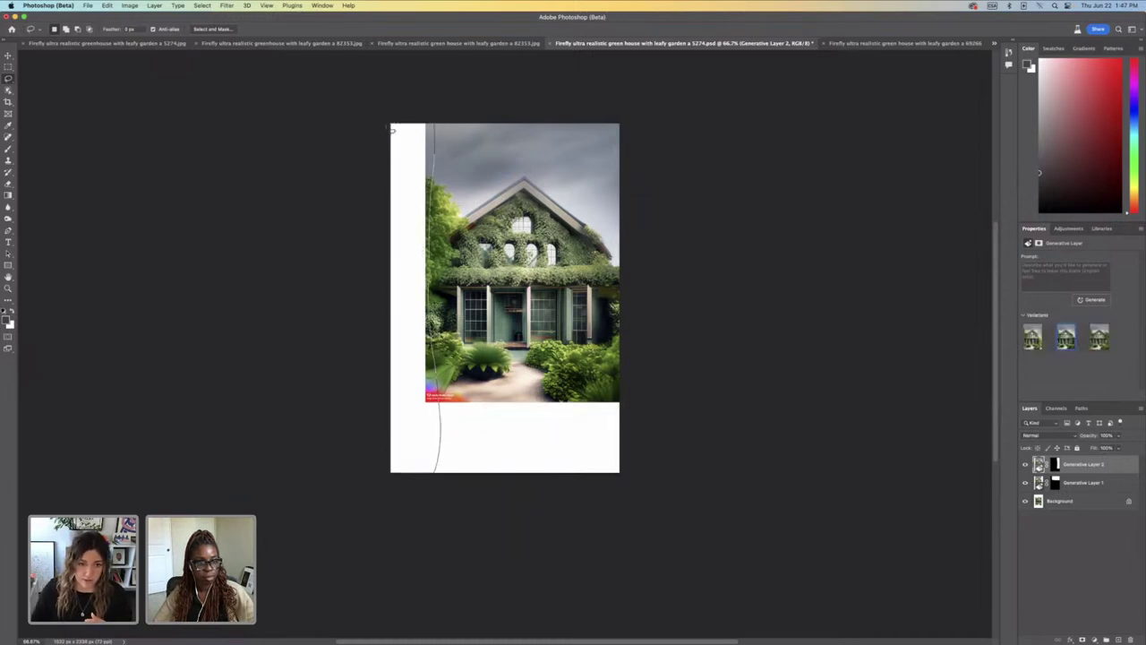
{"action": "left_click_drag", "start_coordinate": [440, 138], "coordinate": [437, 128]}
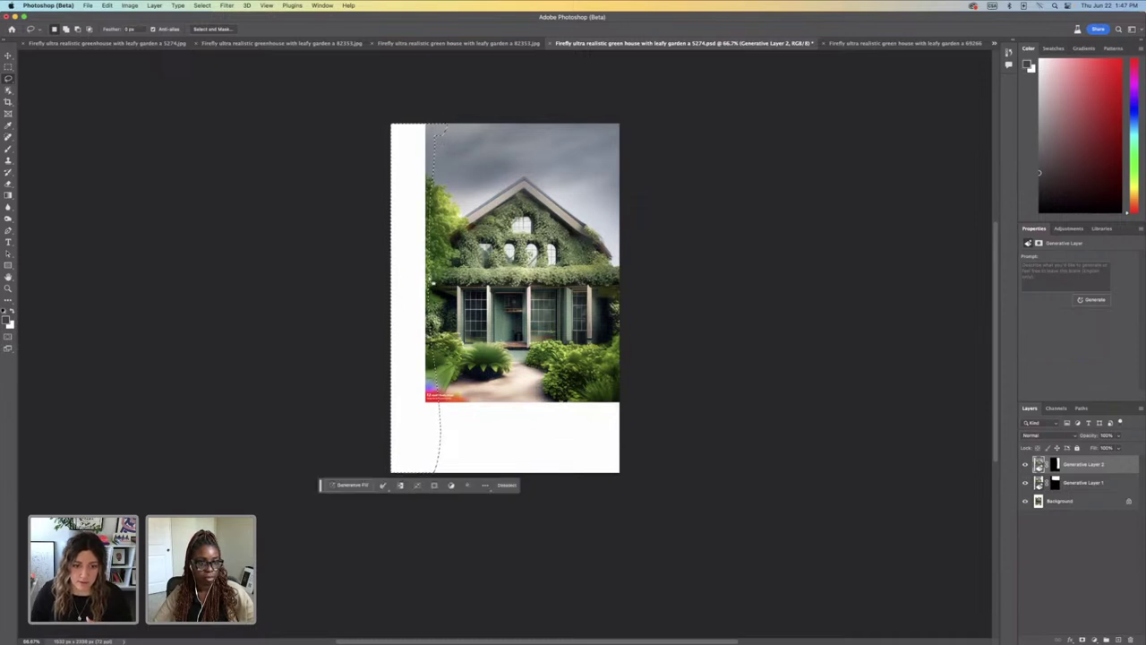
{"action": "left_click", "coordinate": [352, 485]}
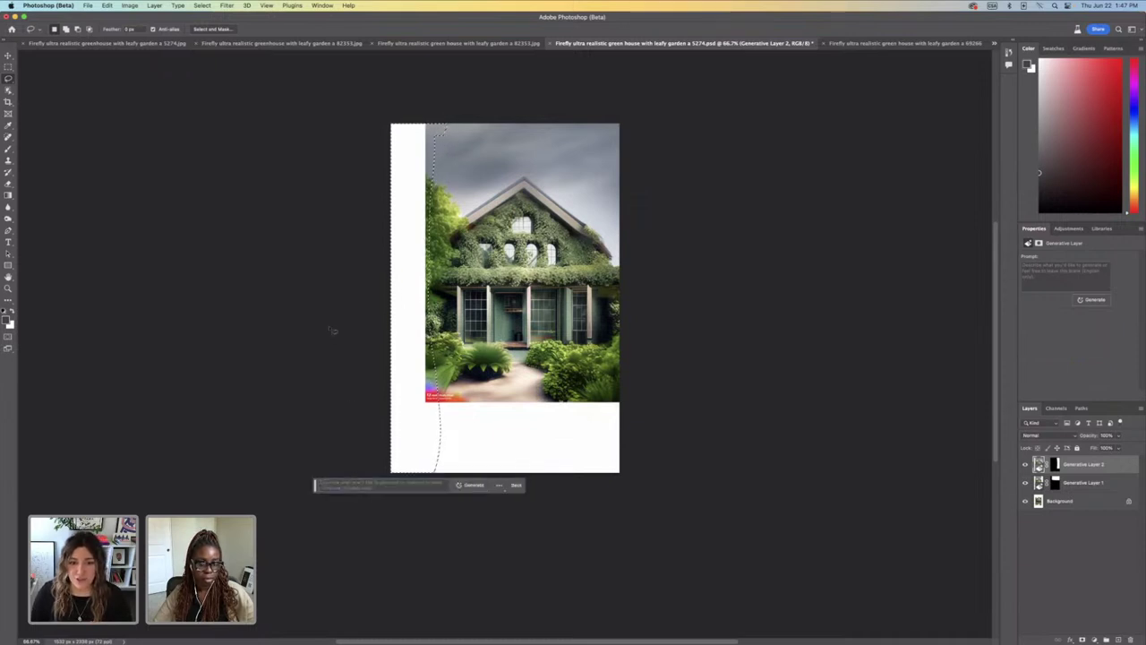
{"action": "left_click", "coordinate": [472, 485]}
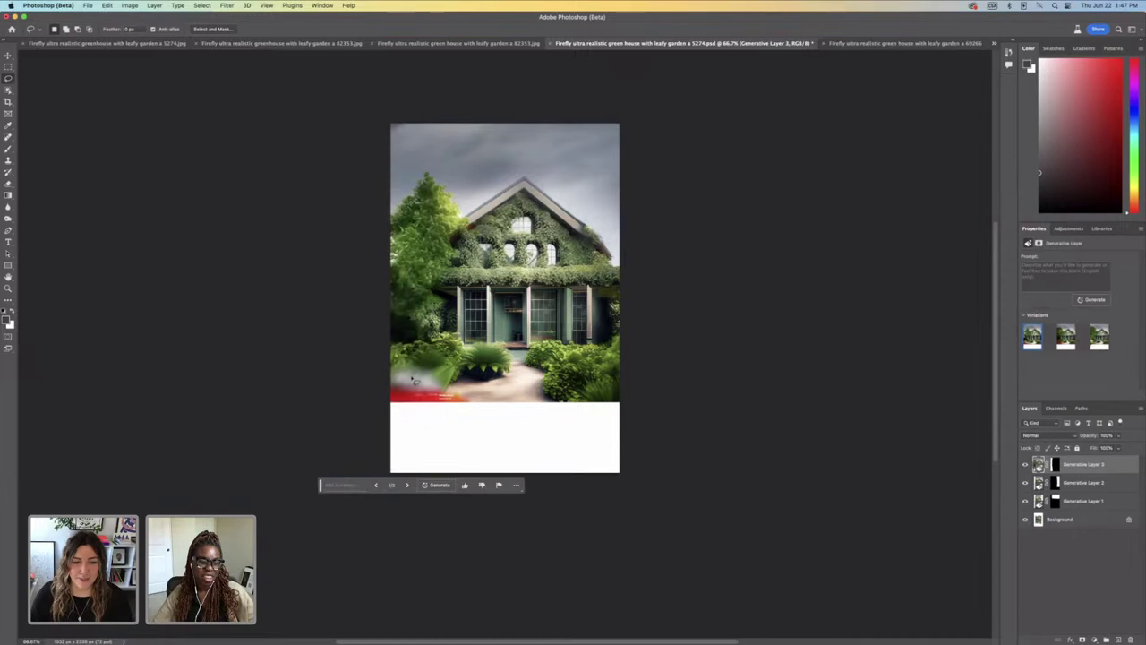
{"action": "key", "text": "super+equal"}
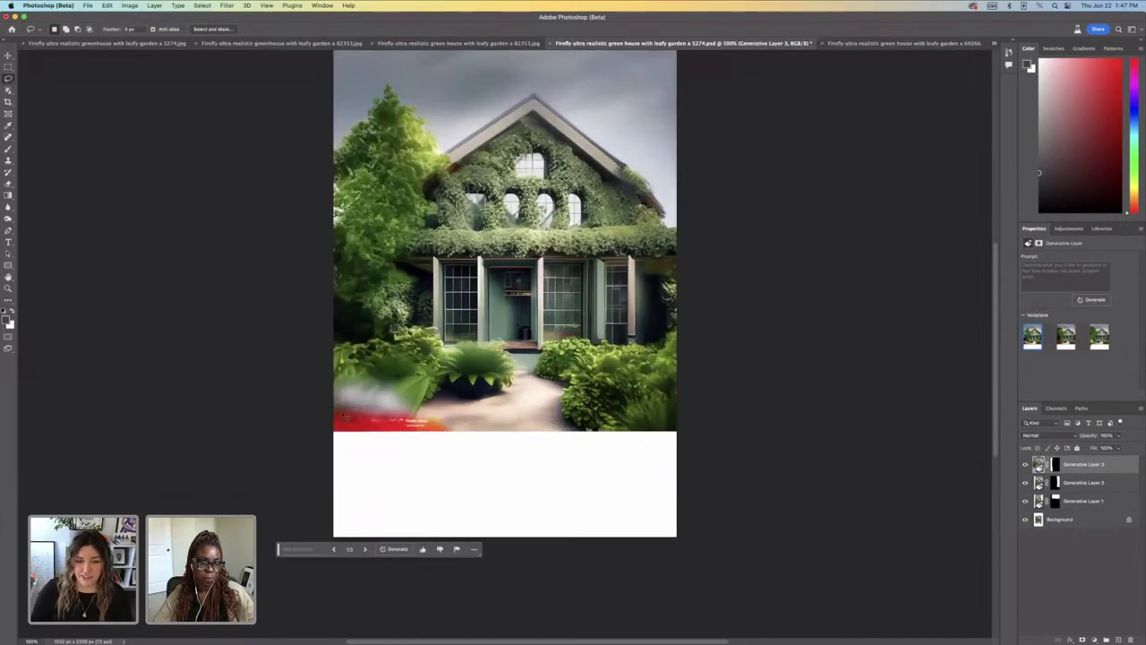
{"action": "scroll", "coordinate": [342, 440], "scroll_direction": "down", "scroll_amount": 2}
{"action": "mouse_move", "coordinate": [311, 334]}
{"action": "left_mouse_down"}
{"action": "mouse_move", "coordinate": [692, 347]}
{"action": "mouse_move", "coordinate": [726, 427]}
{"action": "mouse_move", "coordinate": [644, 556]}
{"action": "mouse_move", "coordinate": [129, 393]}
{"action": "mouse_move", "coordinate": [165, 297]}
{"action": "mouse_move", "coordinate": [349, 328]}
{"action": "left_mouse_up"}
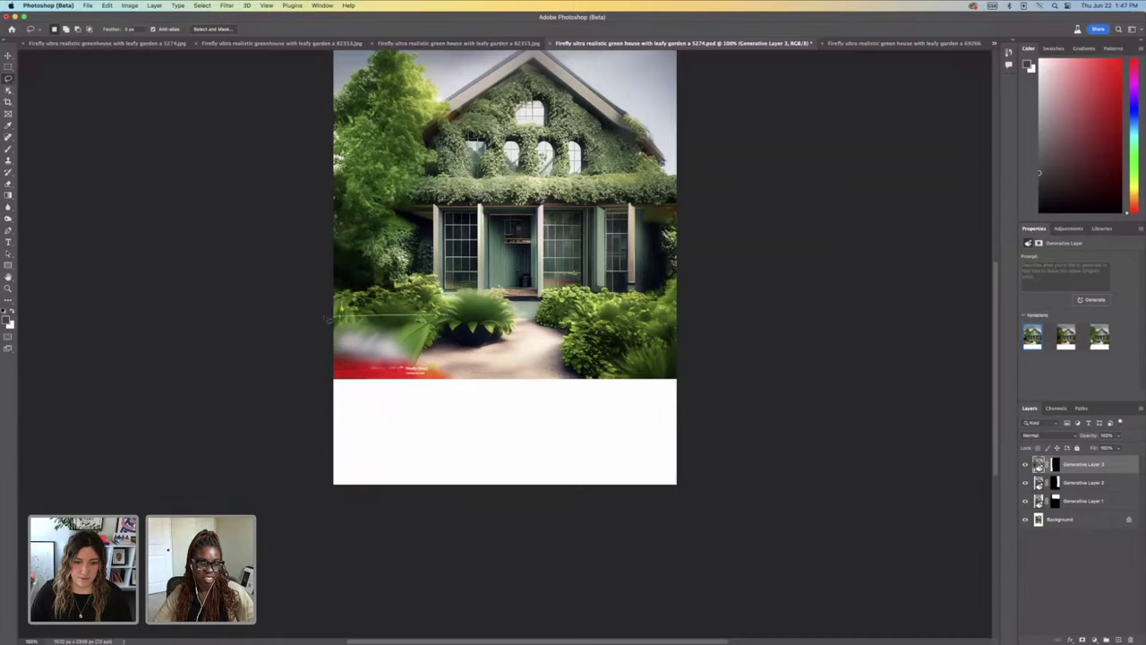
{"action": "left_click_drag", "start_coordinate": [340, 481], "coordinate": [342, 483]}
{"action": "left_click_drag", "start_coordinate": [369, 445], "coordinate": [376, 451]}
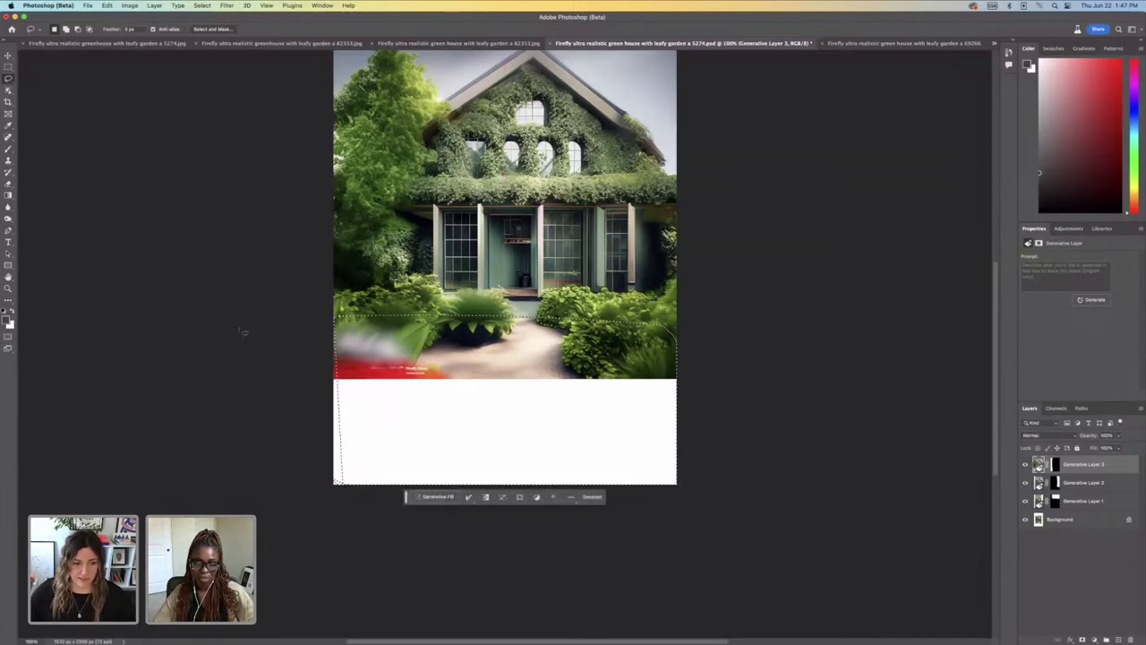
{"action": "left_click", "coordinate": [243, 342]}
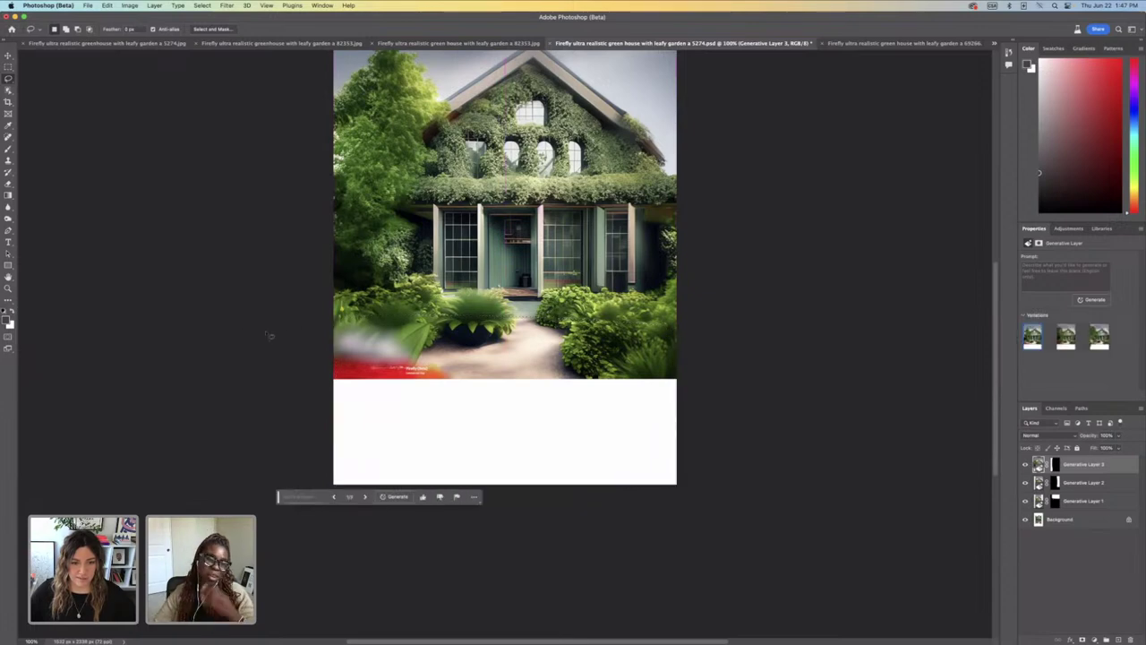
{"action": "mouse_move", "coordinate": [269, 334]}
{"action": "left_mouse_down"}
{"action": "mouse_move", "coordinate": [874, 386]}
{"action": "mouse_move", "coordinate": [766, 600]}
{"action": "left_mouse_up"}
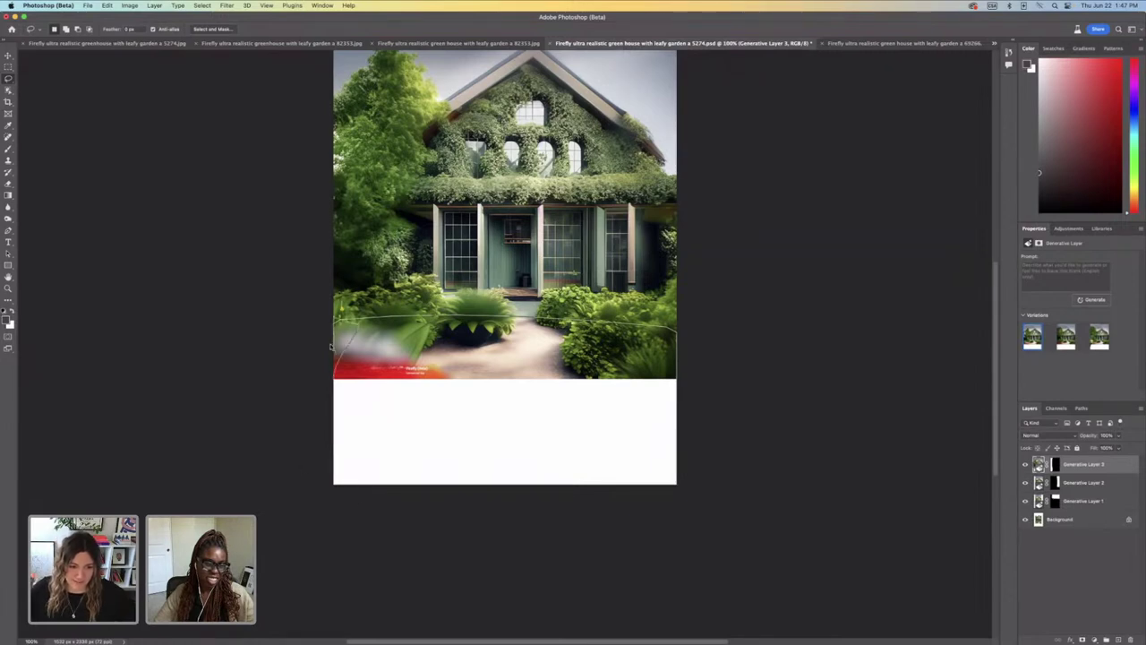
{"action": "left_click_drag", "start_coordinate": [323, 450], "coordinate": [333, 450]}
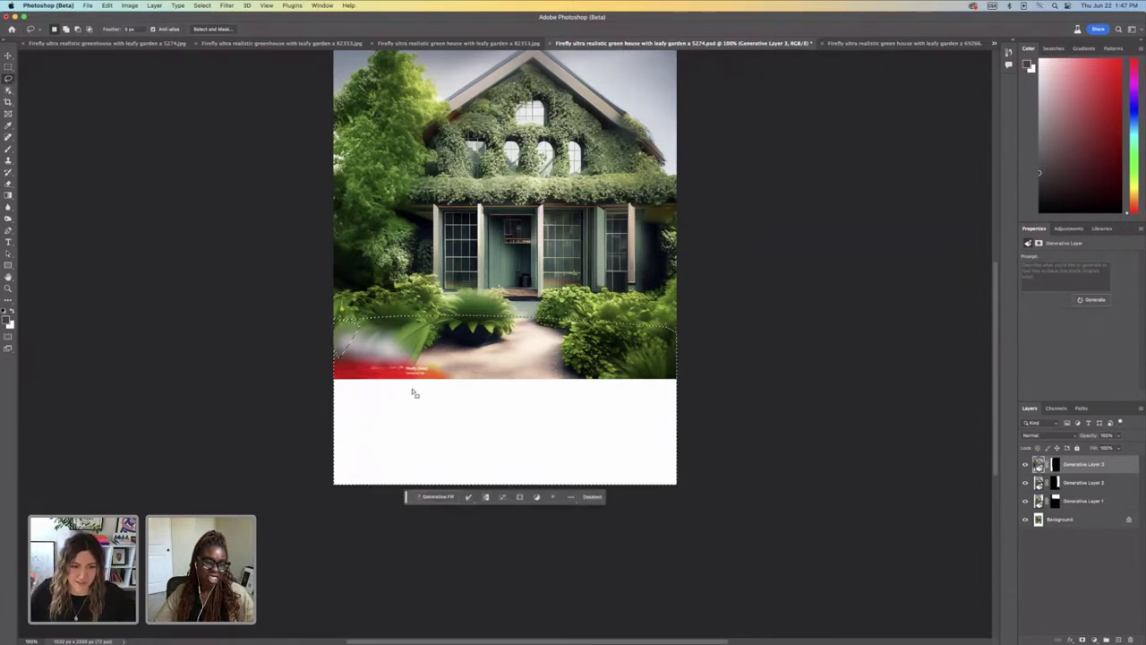
{"action": "left_click", "coordinate": [277, 350]}
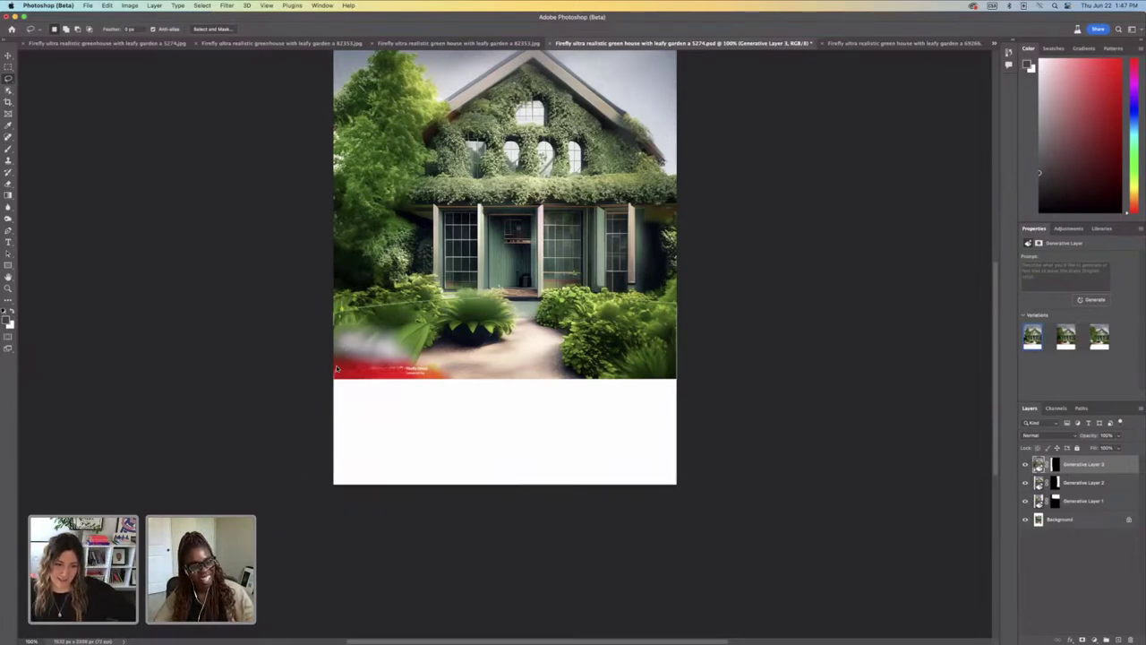
Step: Lasso the blank area below the house, overlapping the photo's lower edge, and run Generative Fill with the prompt "add plant in front view"
{"action": "left_click_drag", "start_coordinate": [279, 309], "coordinate": [360, 384]}
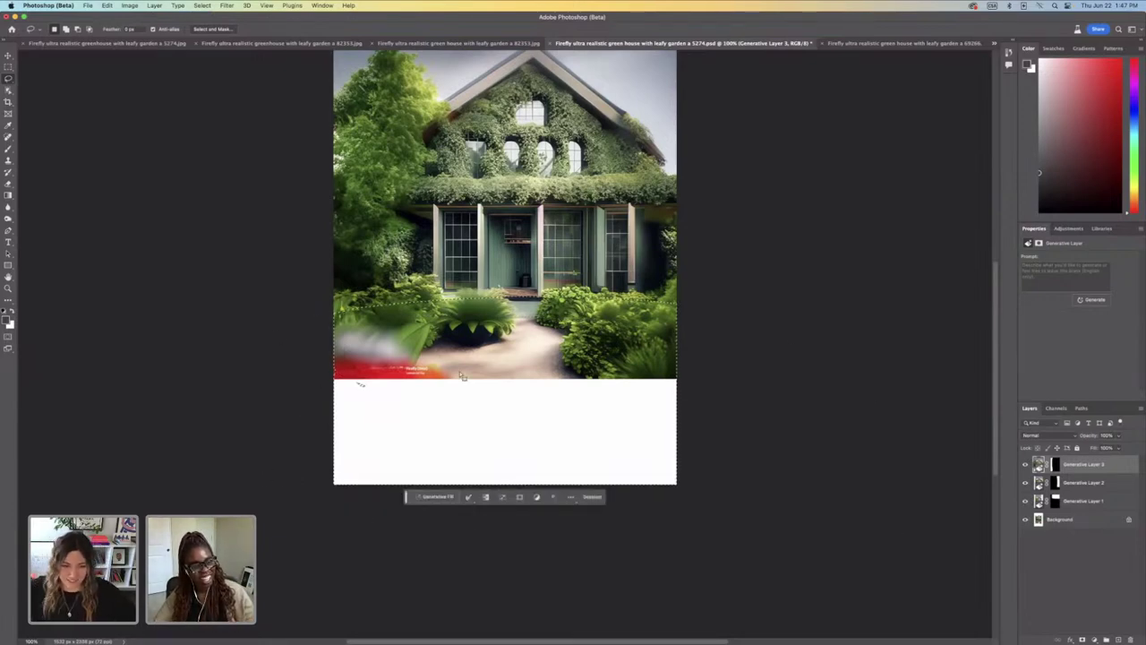
{"action": "left_click", "coordinate": [434, 496]}
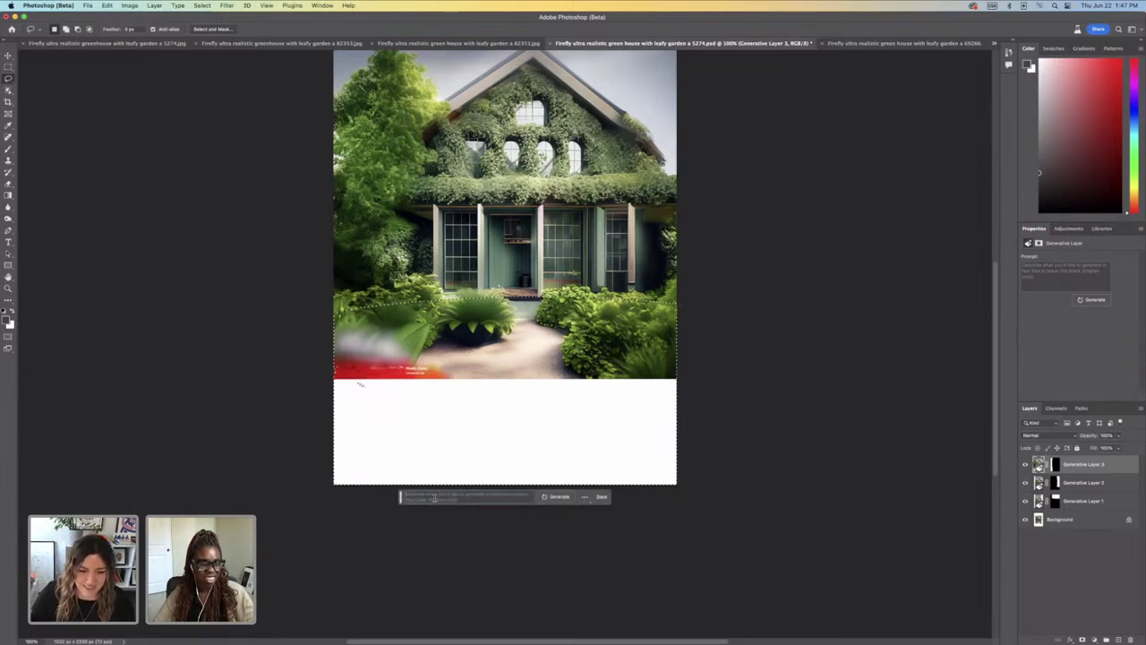
{"action": "type", "text": "add plants"}
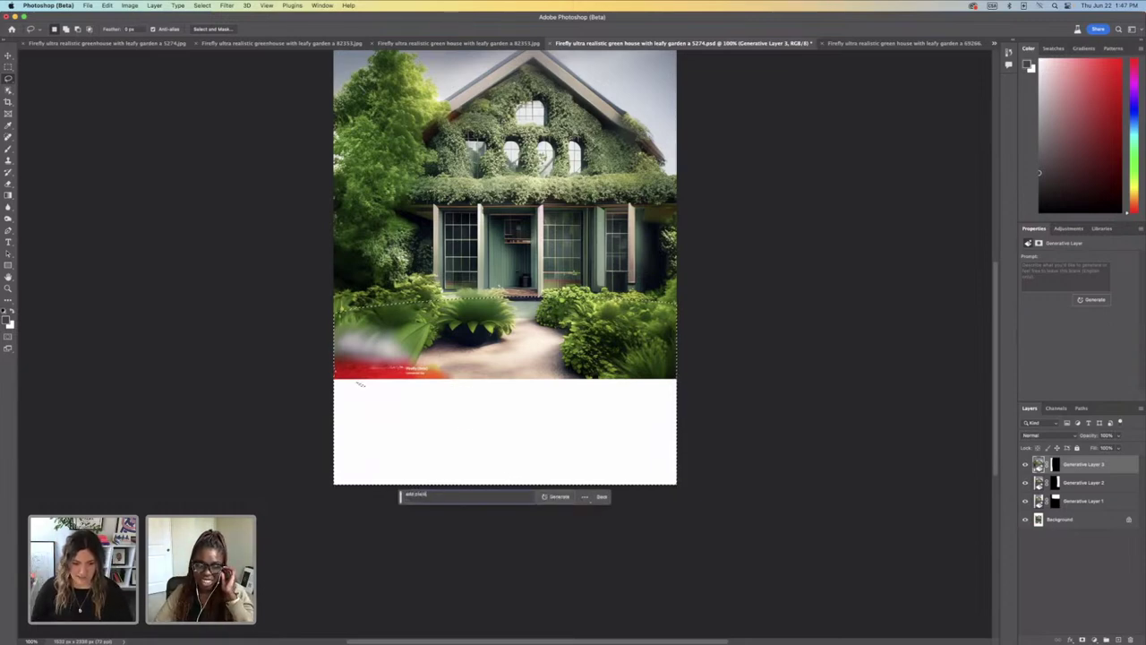
{"action": "key", "text": "BackSpace"}
{"action": "key", "text": "BackSpace"}
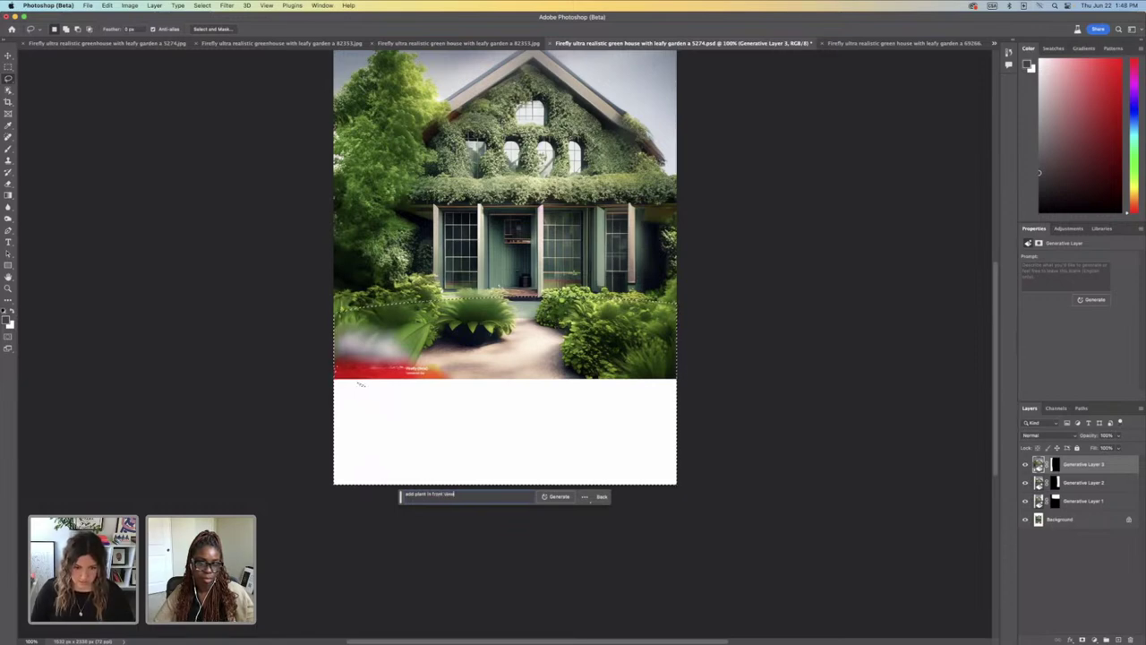
{"action": "left_click", "coordinate": [556, 496]}
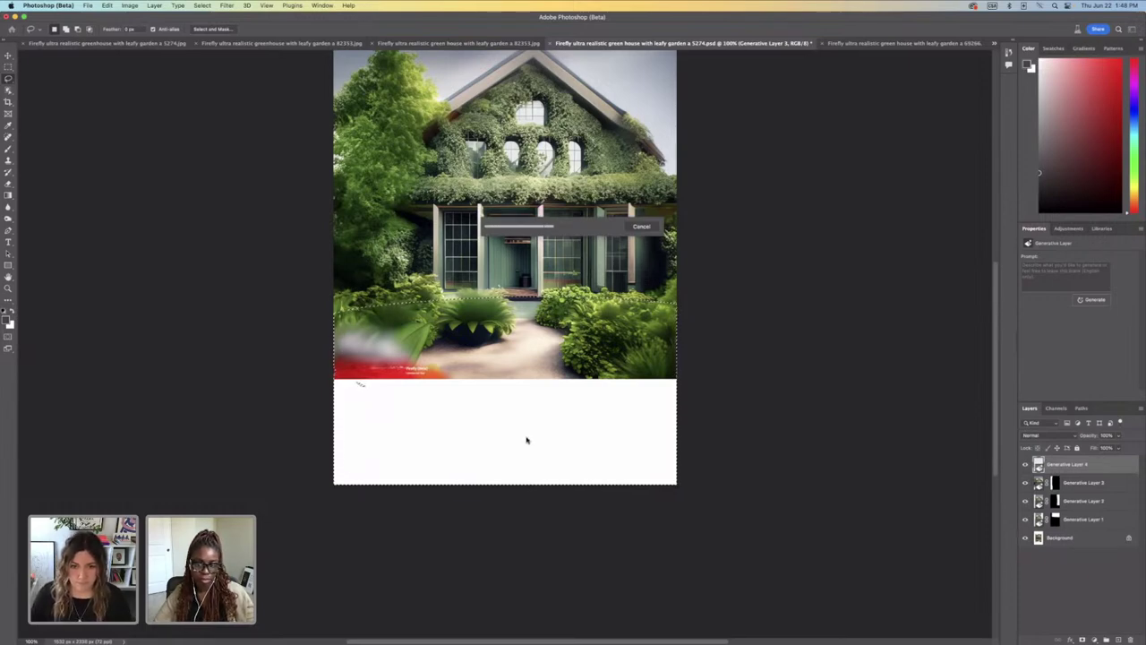
Step: Compare the generated foreground variations and choose the second one, with the brick path between leafy plants
{"action": "scroll", "coordinate": [527, 439], "scroll_direction": "up", "scroll_amount": 3}
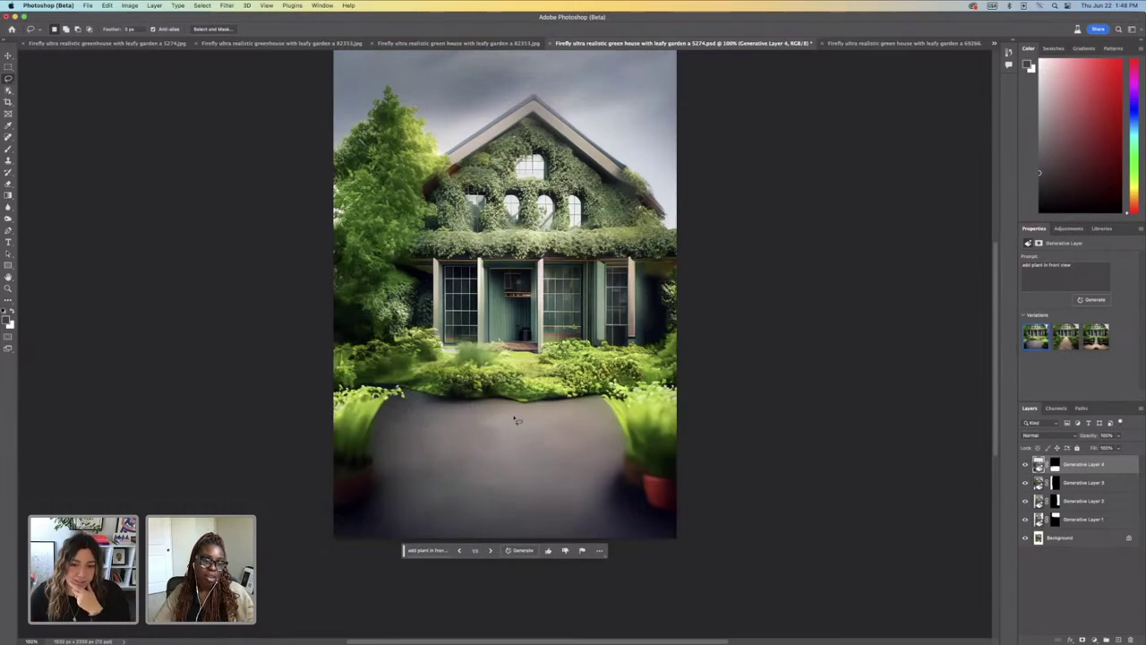
{"action": "left_click", "coordinate": [490, 551]}
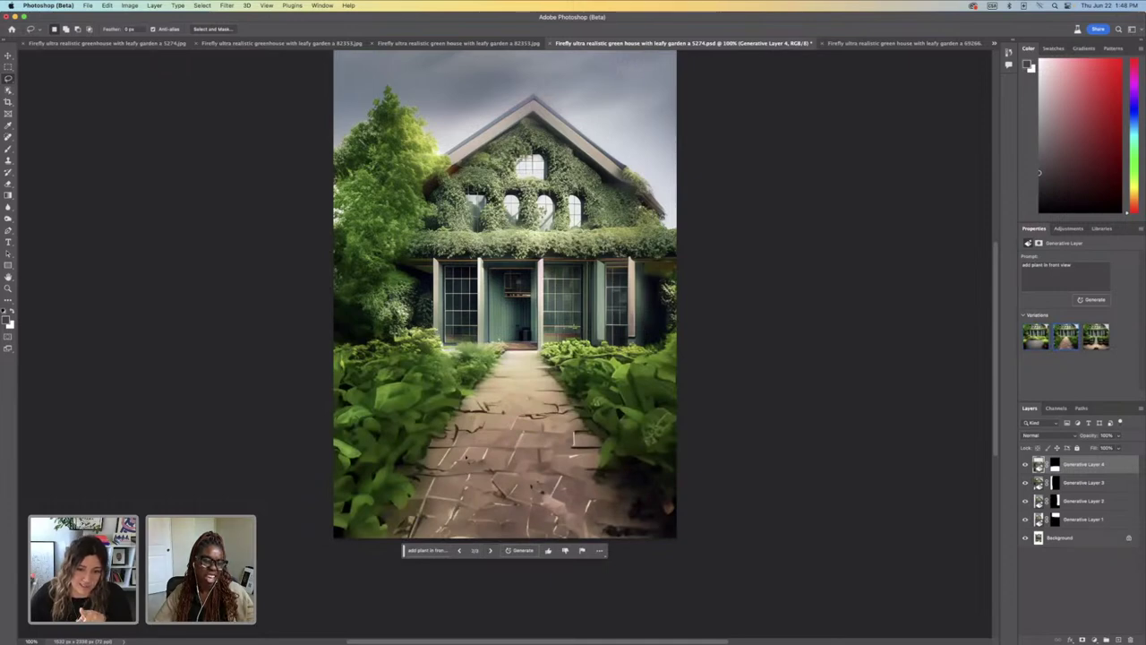
{"action": "left_click", "coordinate": [490, 551]}
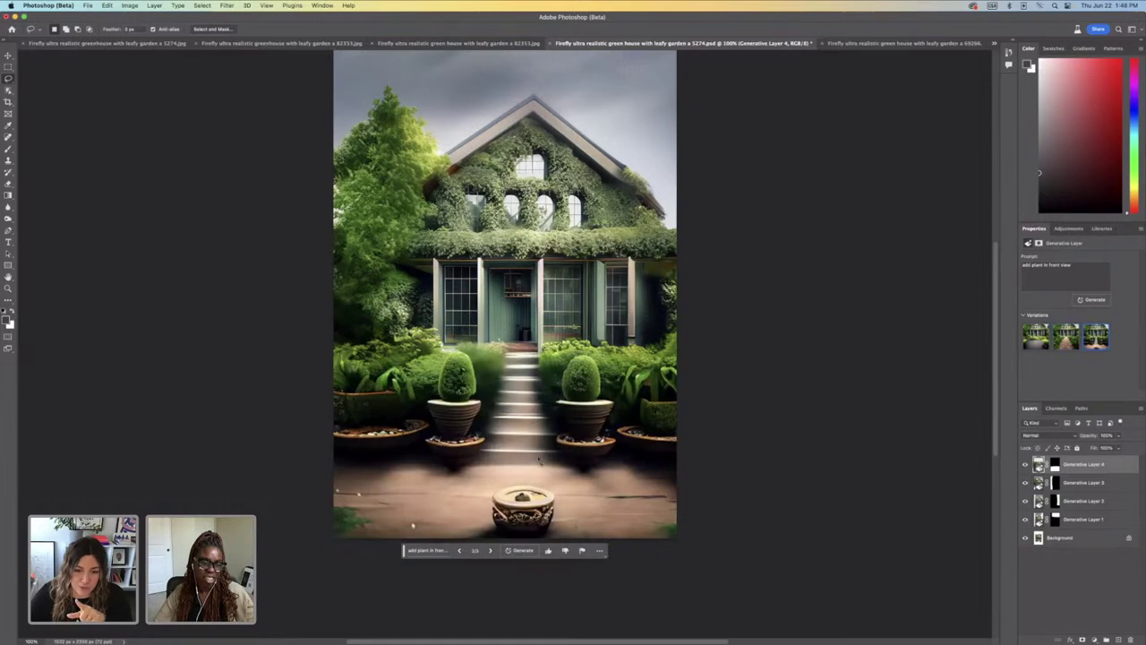
{"action": "left_click", "coordinate": [458, 551]}
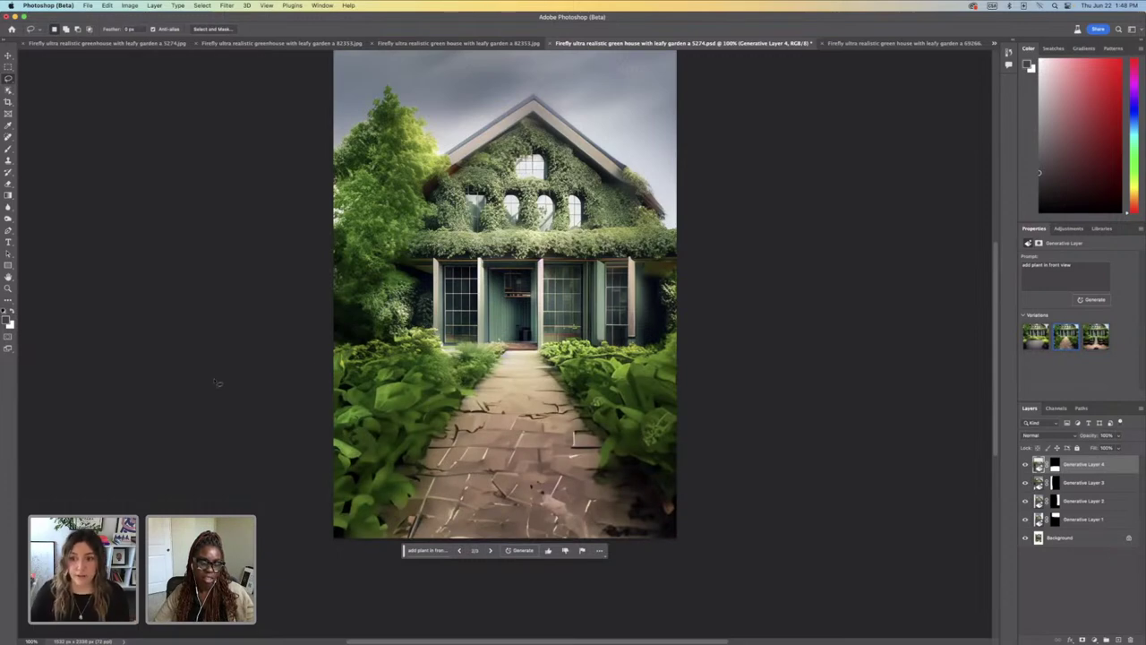
Step: Switch to Adobe Firefly in Chrome, return to its home page, and open the Text effects generator
{"action": "left_click", "coordinate": [13, 17]}
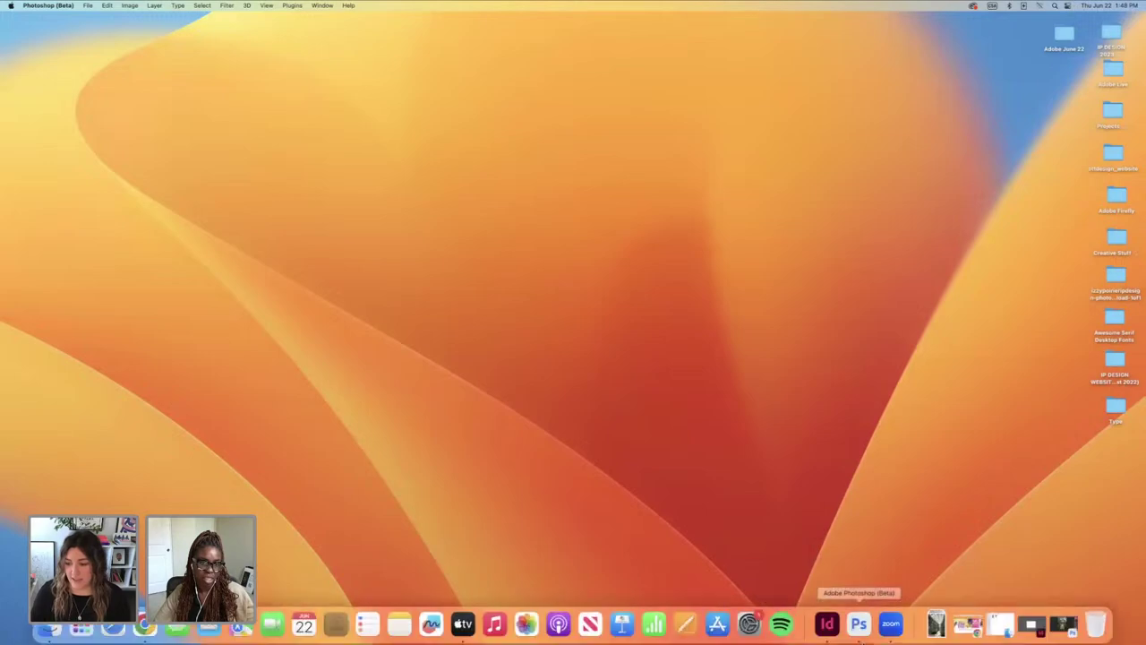
{"action": "key", "text": "ctrl+Right"}
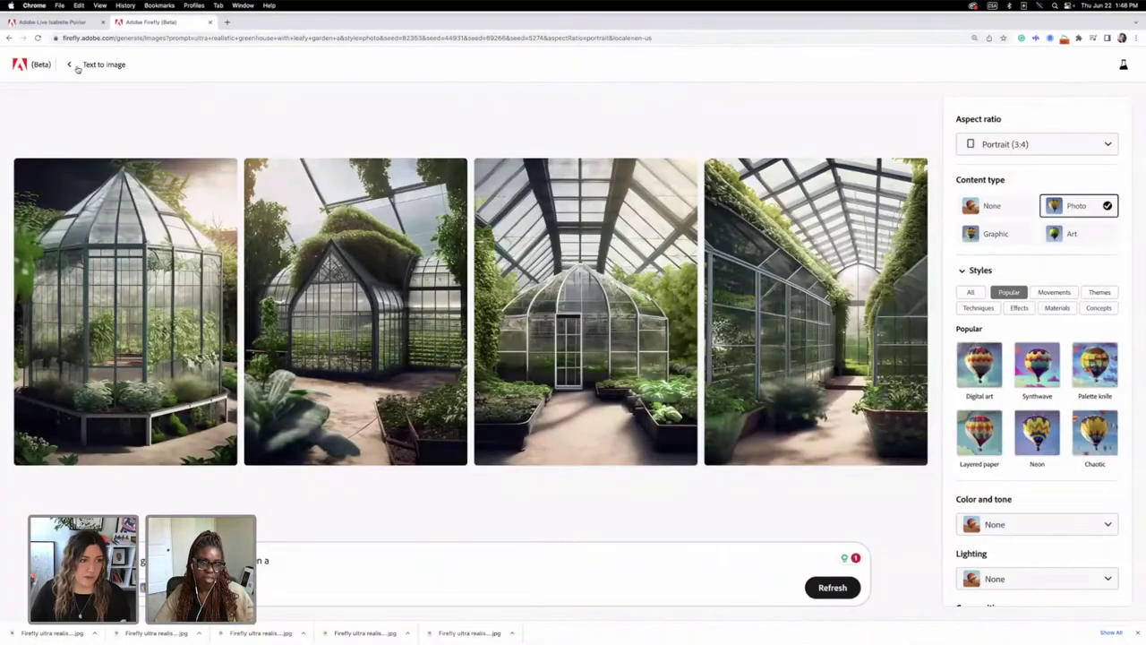
{"action": "left_click", "coordinate": [69, 65]}
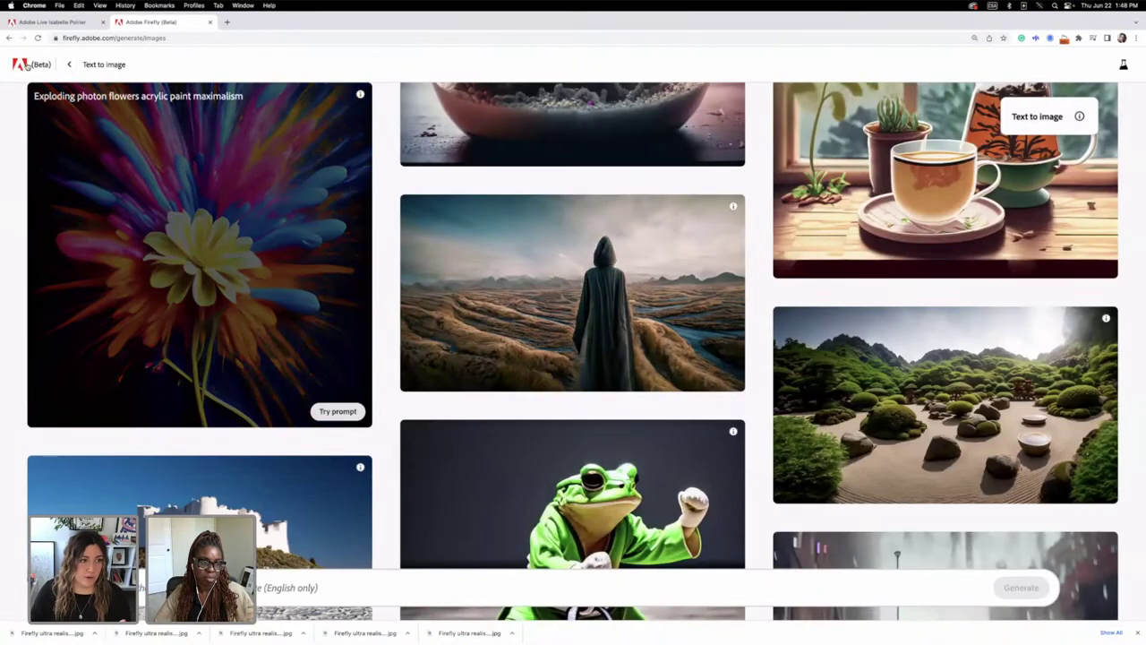
{"action": "left_click", "coordinate": [21, 66]}
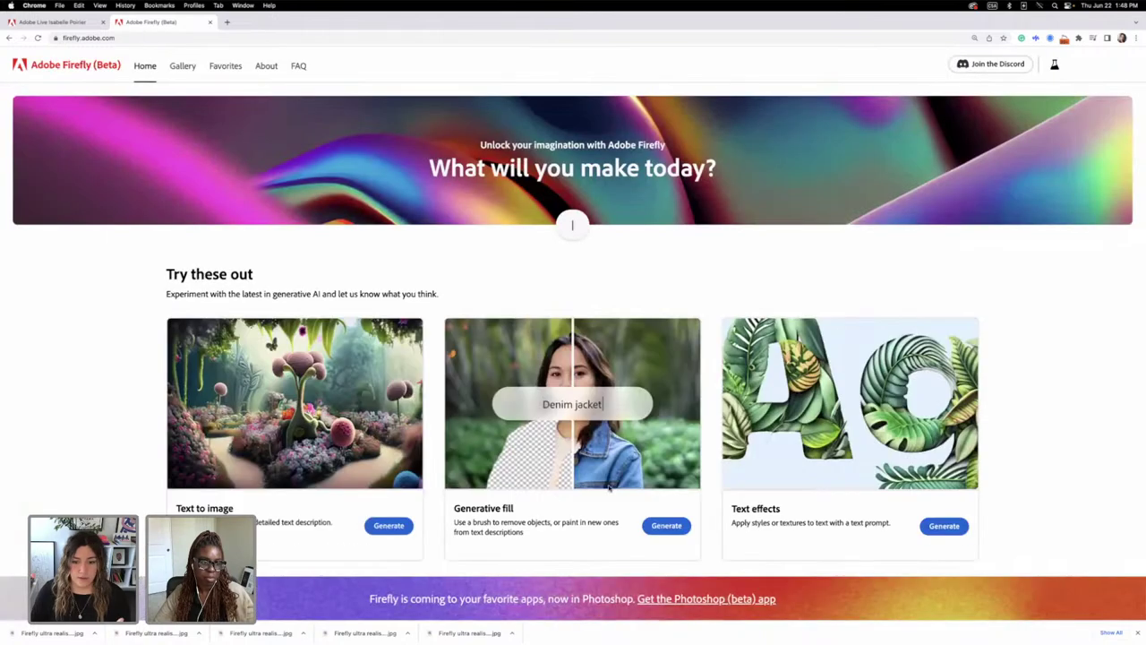
{"action": "scroll", "coordinate": [609, 488], "scroll_direction": "down", "scroll_amount": 2}
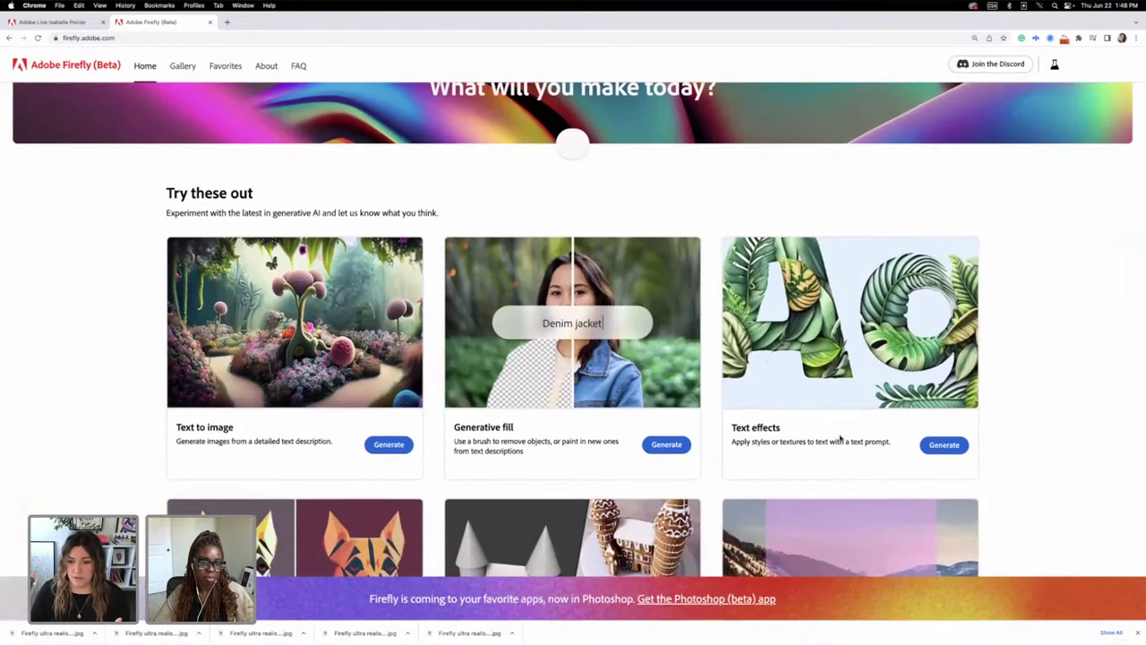
{"action": "left_click", "coordinate": [946, 445]}
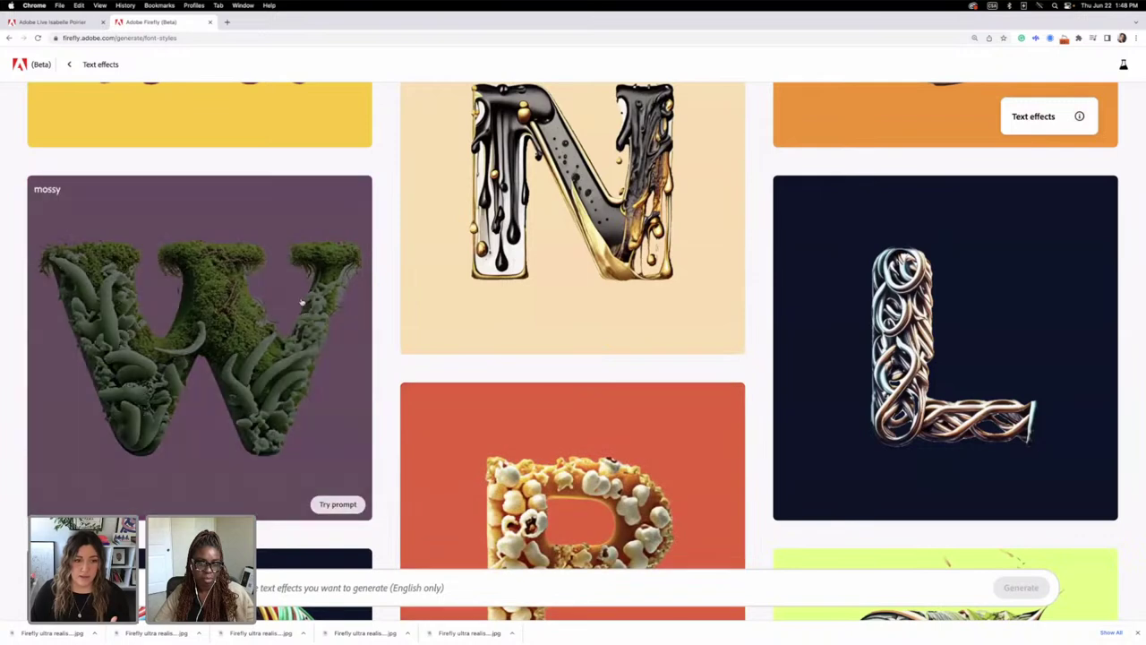
Step: Try the black and gold dripping paint sample, replace its text with "I", and generate the text effect
{"action": "scroll", "coordinate": [527, 219], "scroll_direction": "up", "scroll_amount": 1}
{"action": "left_click", "coordinate": [553, 226]}
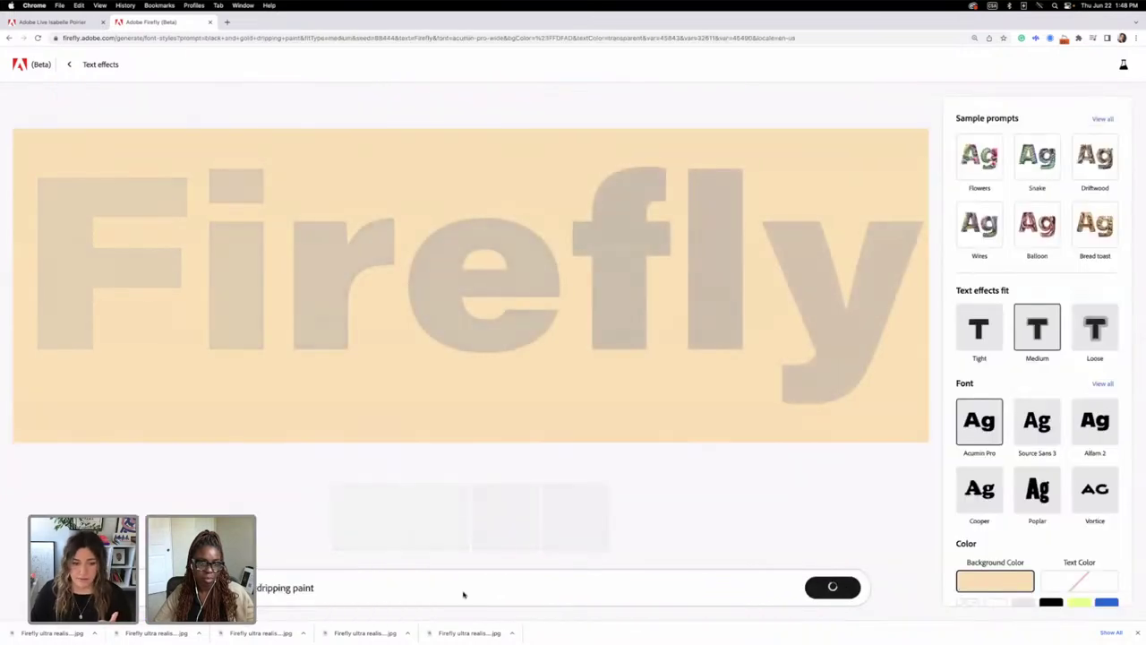
{"action": "triple_click", "coordinate": [312, 587]}
{"action": "key", "text": "BackSpace"}
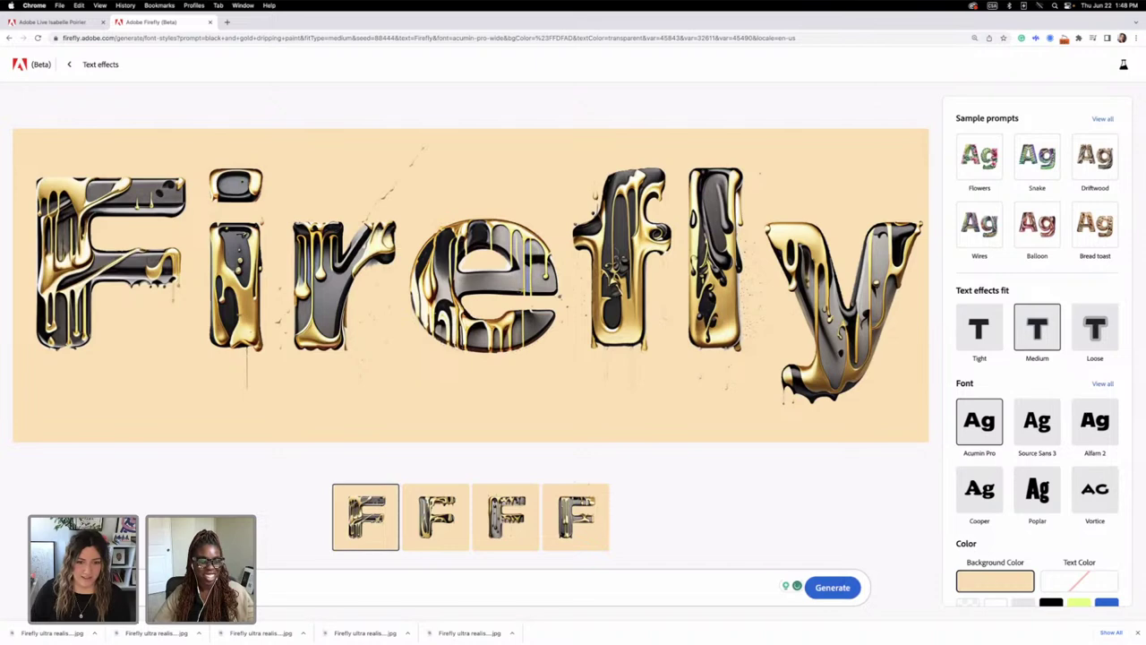
{"action": "type", "text": "I"}
{"action": "key", "text": "Return"}
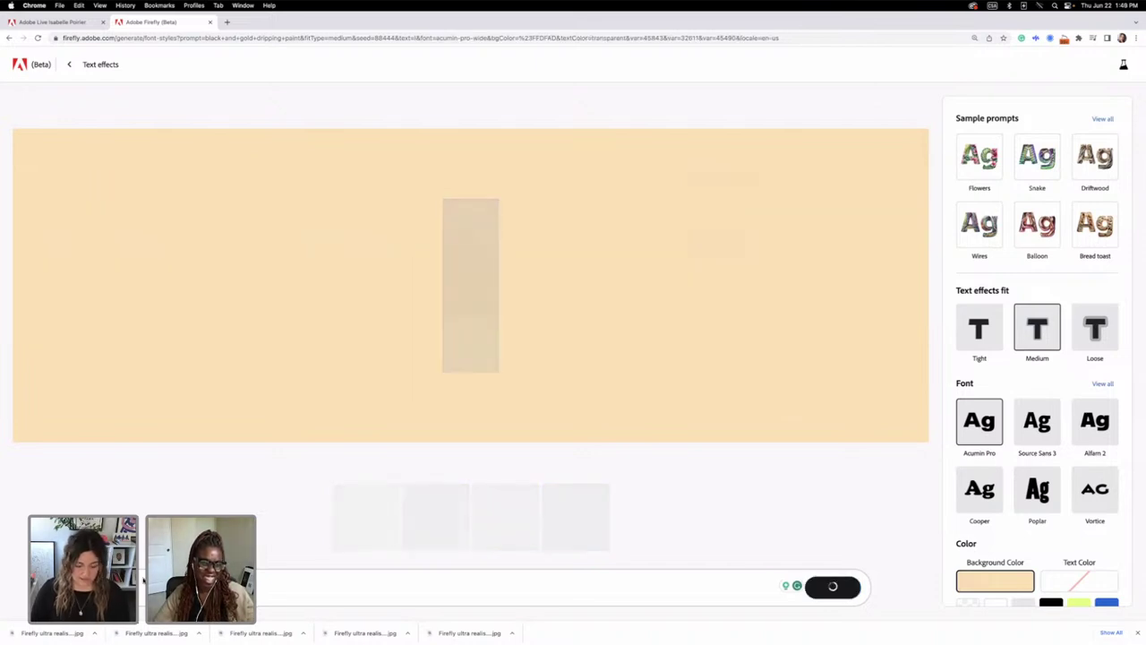
{"action": "key", "text": "BackSpace"}
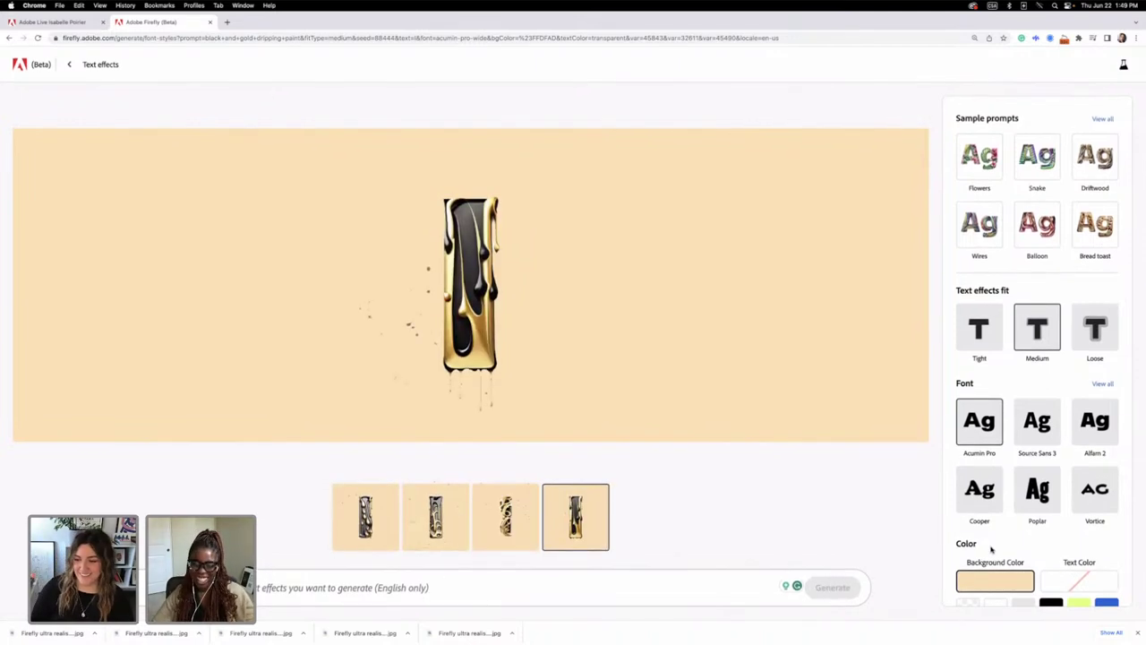
Step: Set the letter's background color to transparent and download the result
{"action": "scroll", "coordinate": [991, 549], "scroll_direction": "down", "scroll_amount": 2}
{"action": "left_click", "coordinate": [967, 557]}
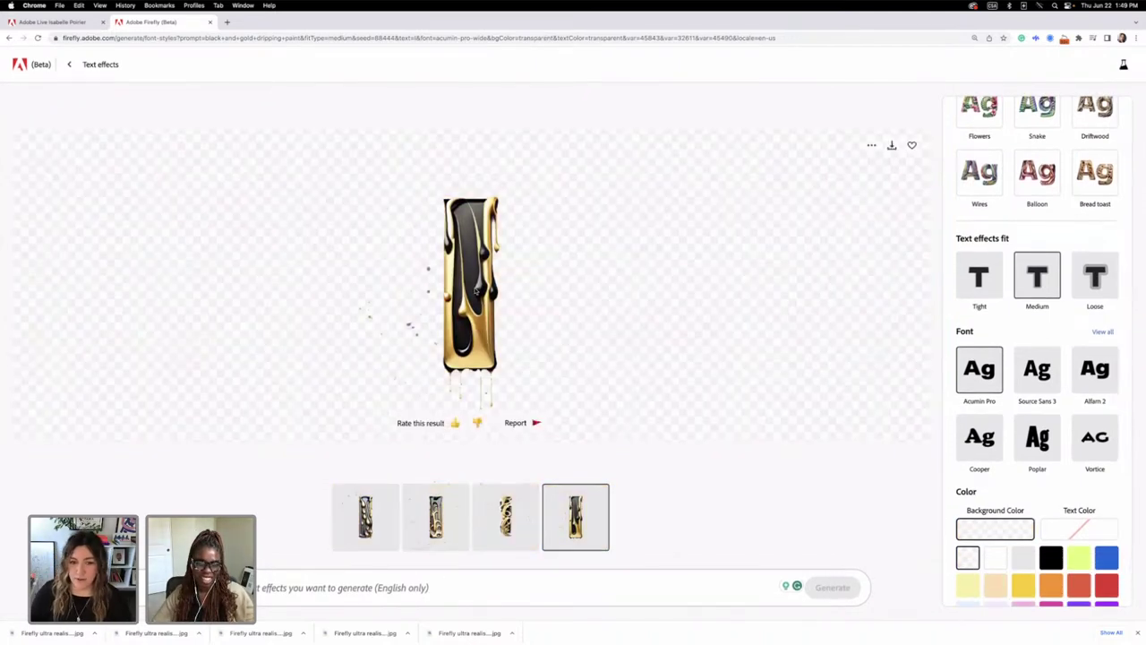
{"action": "scroll", "coordinate": [962, 557], "scroll_direction": "up", "scroll_amount": 1}
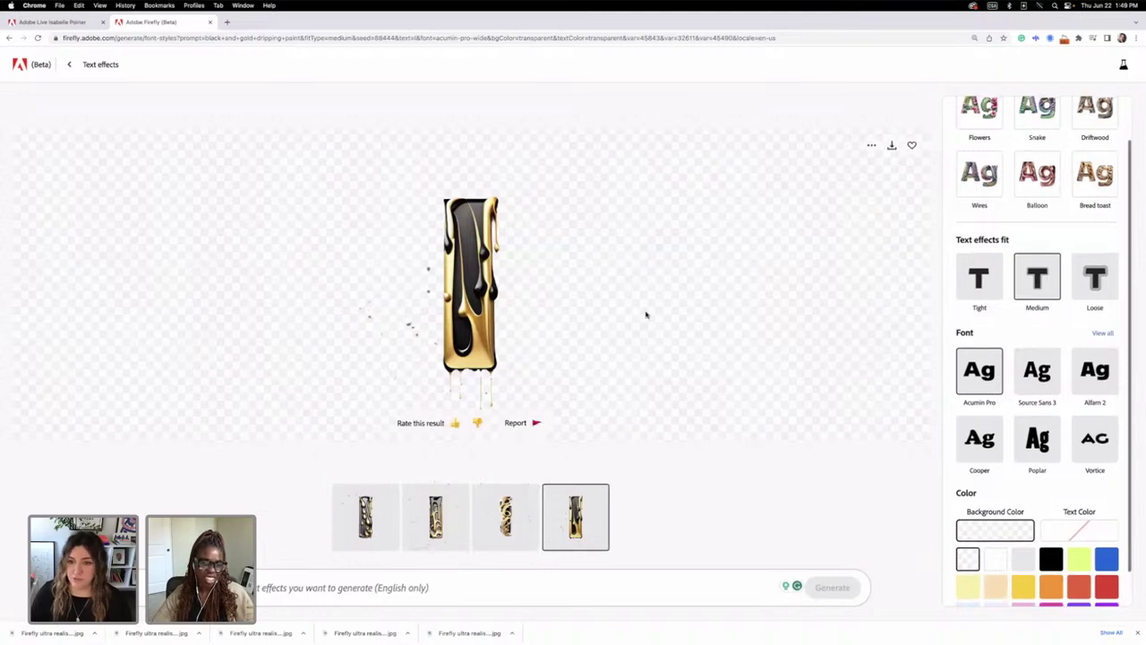
{"action": "left_click", "coordinate": [892, 146]}
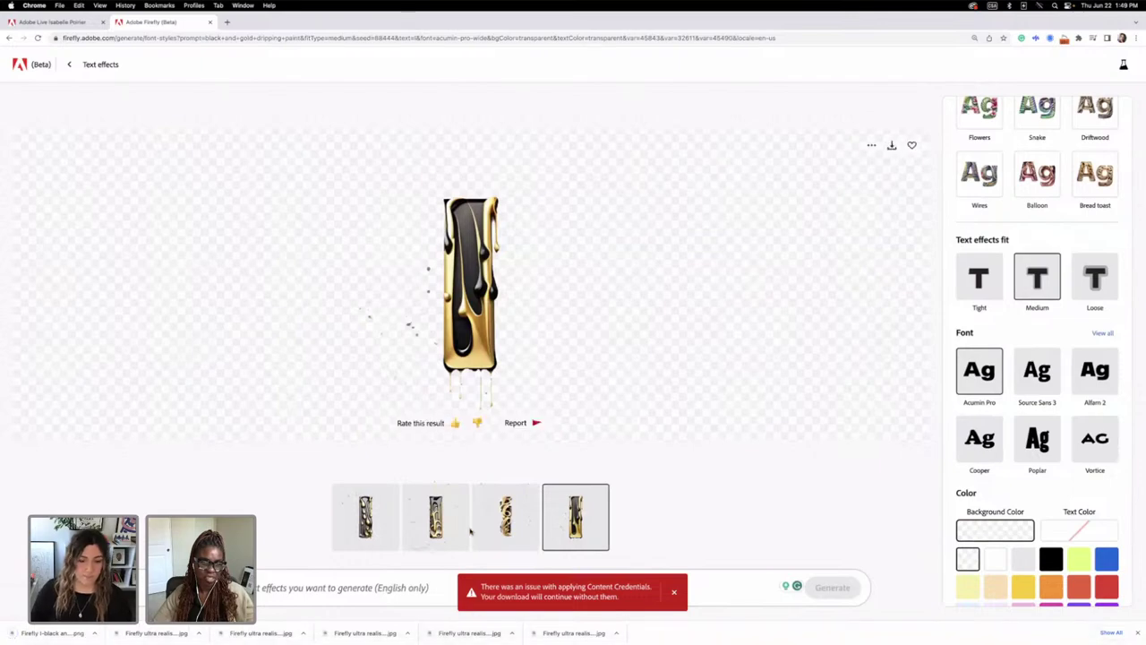
Step: Switch to Photoshop and open the downloaded black and gold dripping paint PNG from the Downloads folder
{"action": "mouse_move", "coordinate": [686, 640]}
{"action": "left_click", "coordinate": [865, 629]}
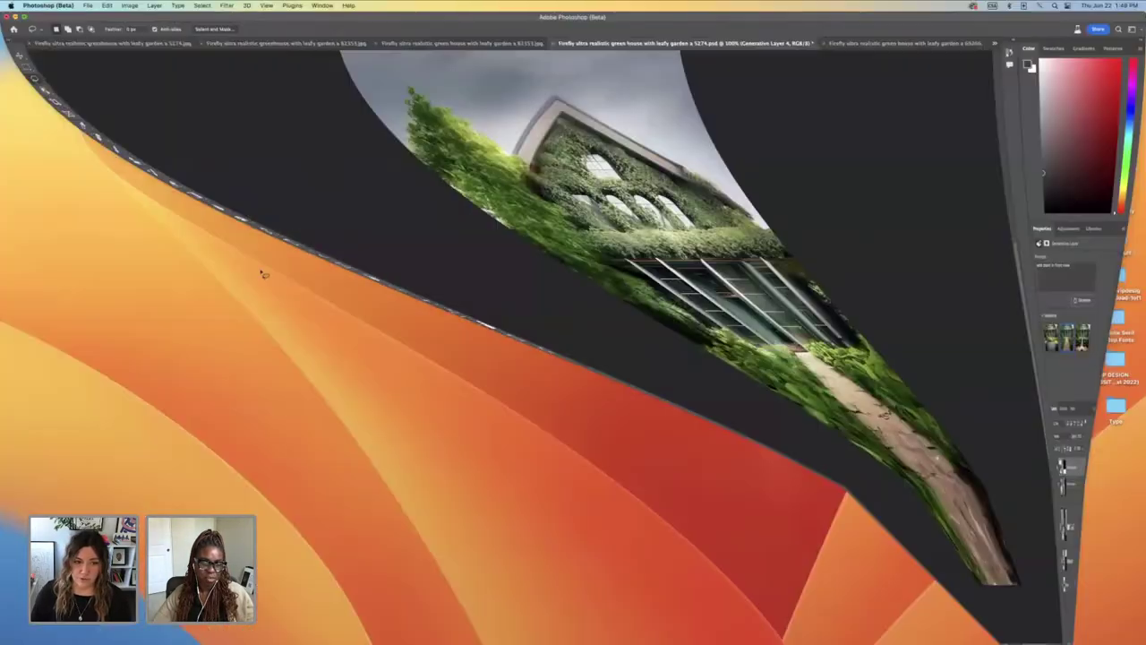
{"action": "left_click", "coordinate": [87, 6]}
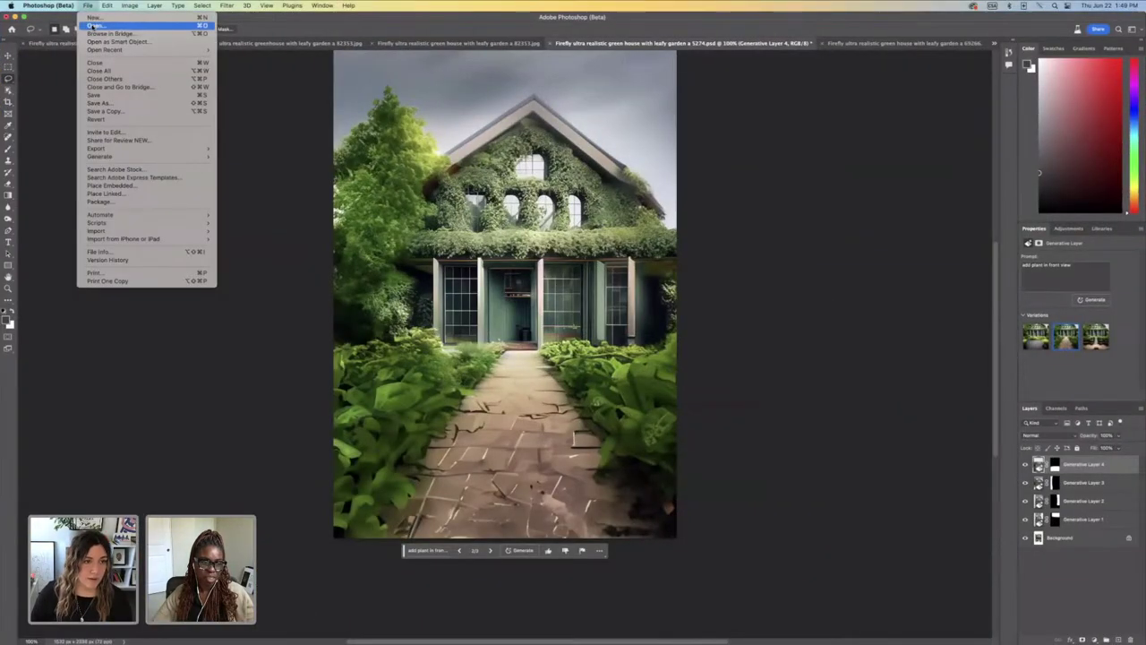
{"action": "left_click", "coordinate": [93, 25]}
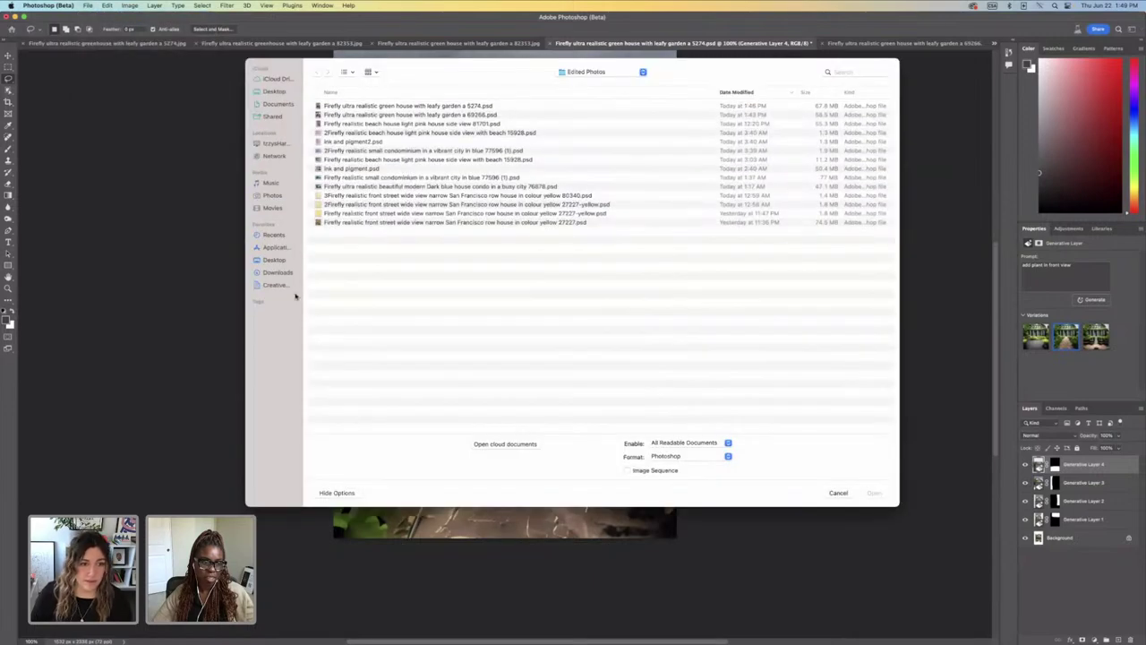
{"action": "left_click", "coordinate": [277, 272]}
{"action": "double_click", "coordinate": [346, 106]}
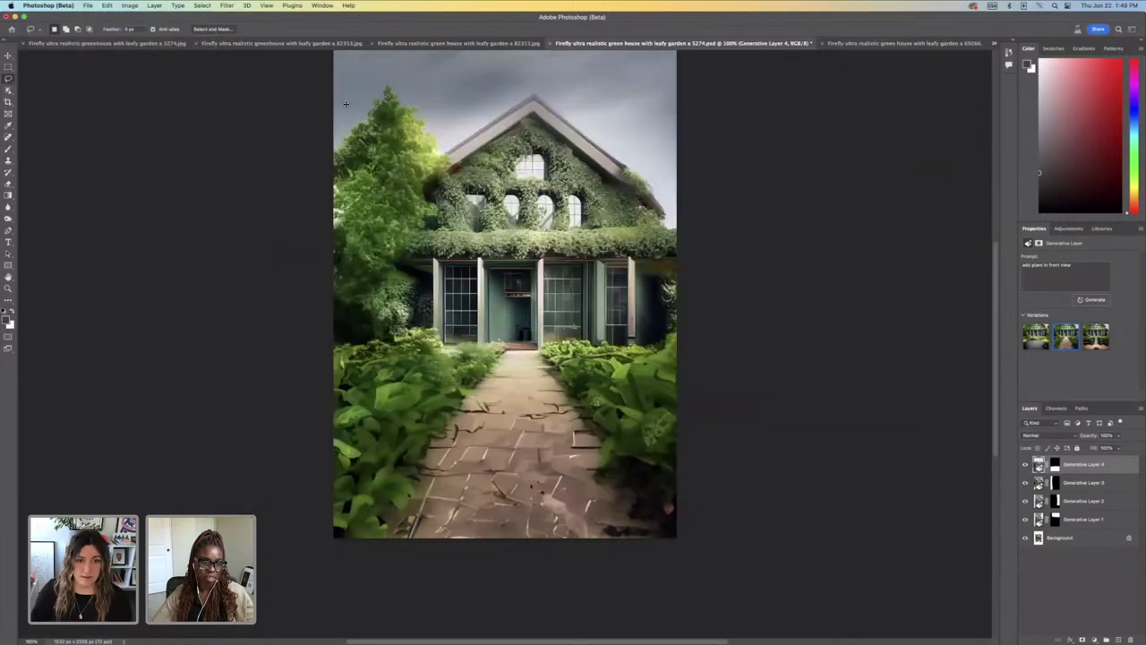
Step: Crop the letter image to the Firefly badge in its lower-left corner, about 355 by 260 px, and copy the whole cropped image
{"action": "left_click", "coordinate": [8, 67]}
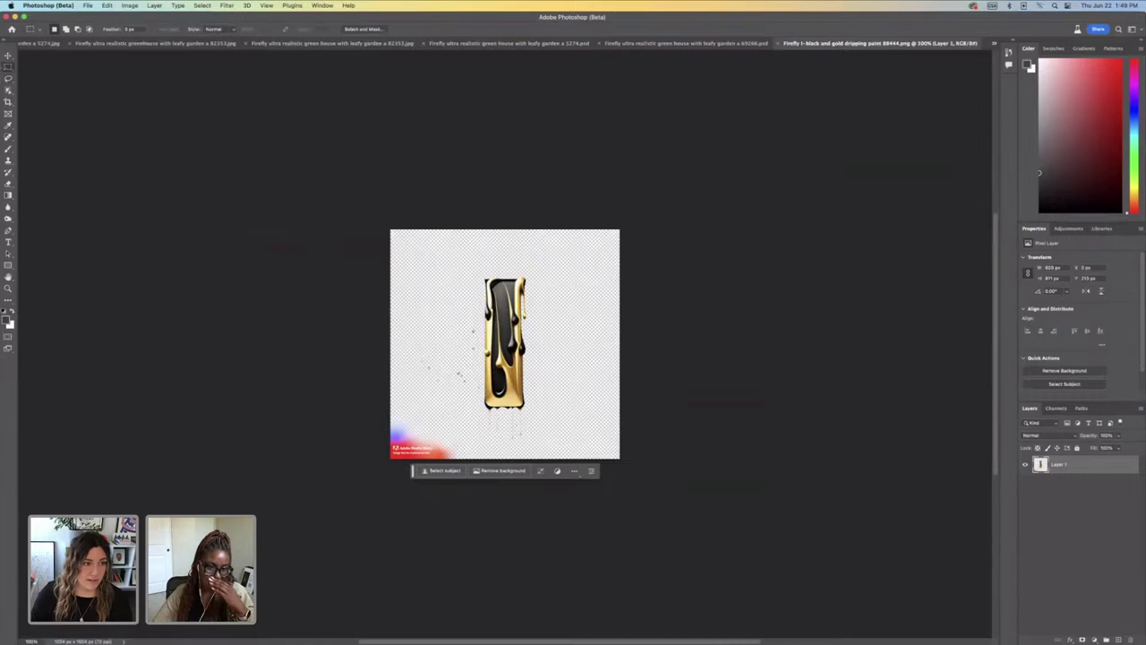
{"action": "left_click", "coordinate": [7, 102]}
{"action": "left_click_drag", "start_coordinate": [617, 232], "coordinate": [546, 315]}
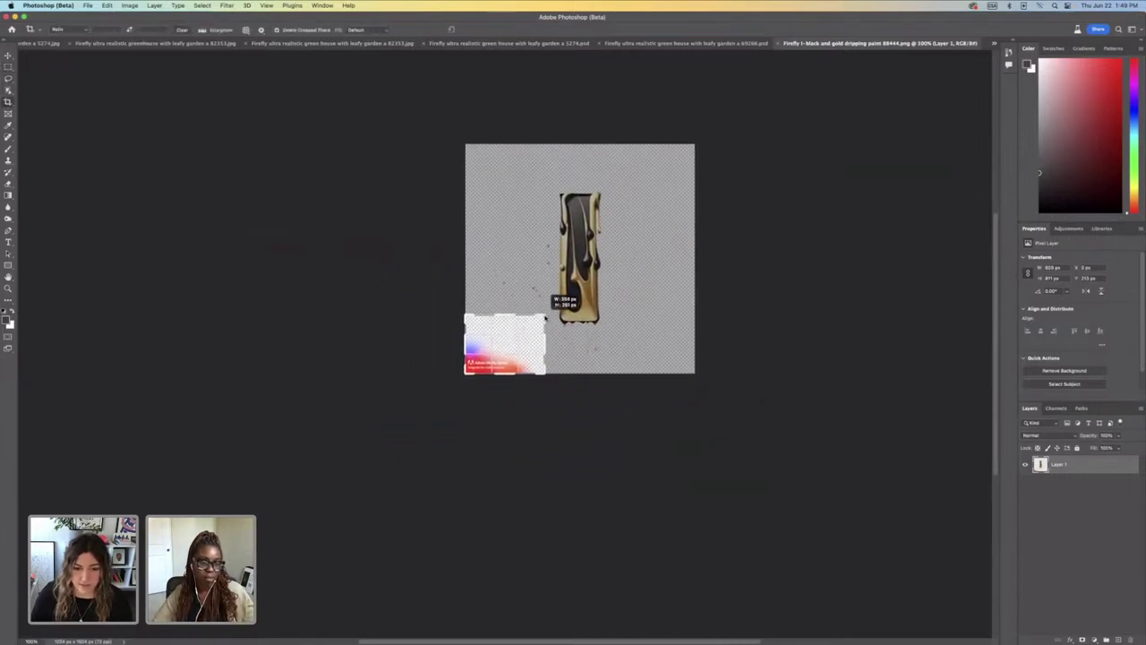
{"action": "key", "text": "Return"}
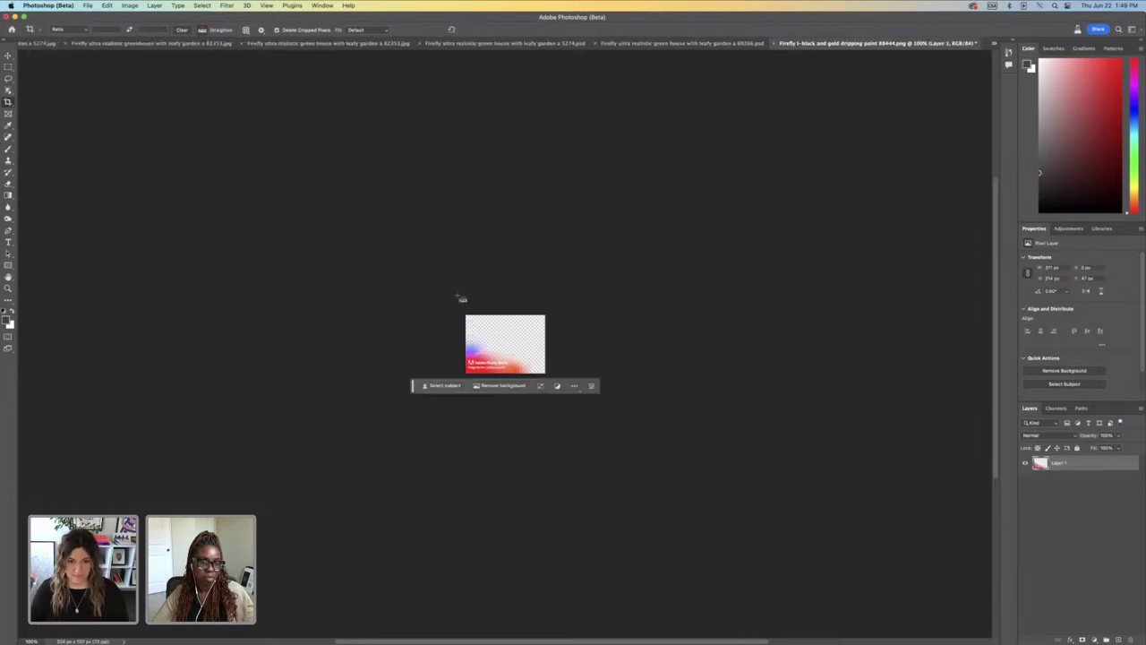
{"action": "key", "text": "super+a"}
{"action": "key", "text": "super+c"}
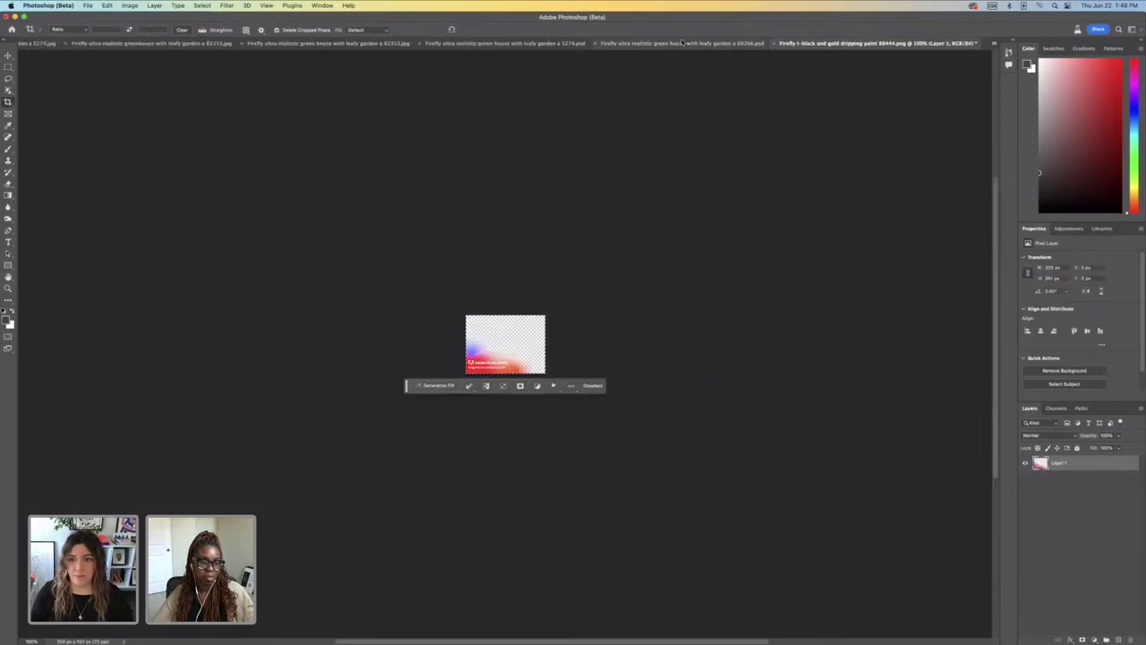
Step: Look through the open documents and return to the gabled house file, Firefly ultra realistic green house with leafy garden a 5274.psd
{"action": "left_click", "coordinate": [681, 42]}
{"action": "left_click", "coordinate": [513, 44]}
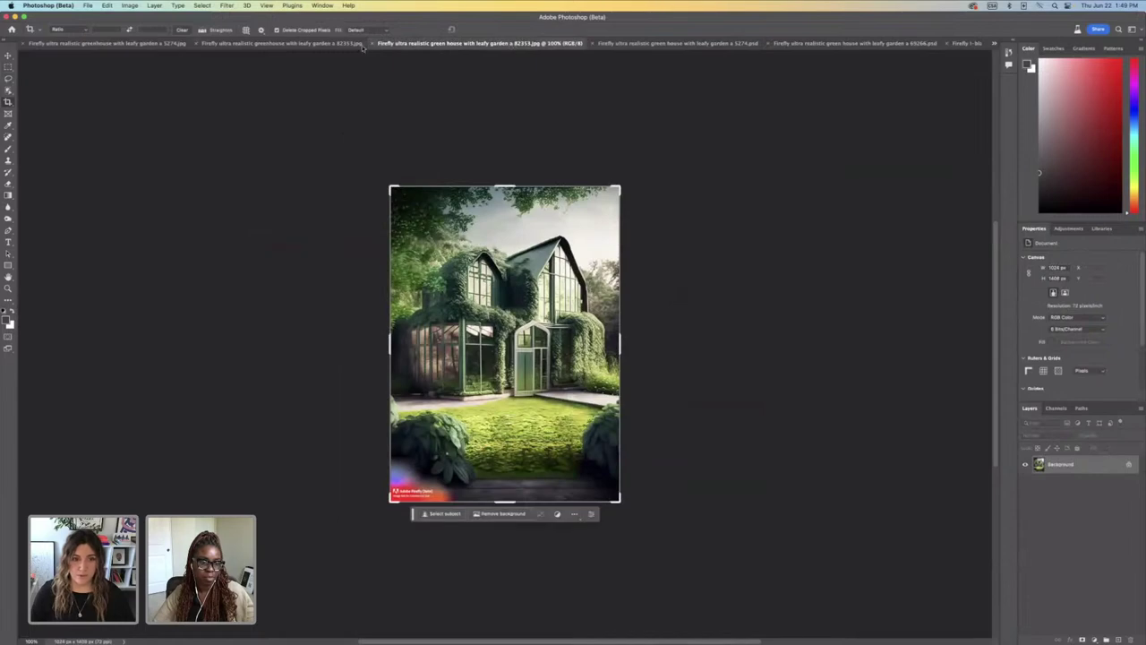
{"action": "left_click", "coordinate": [296, 43]}
{"action": "left_click", "coordinate": [145, 44]}
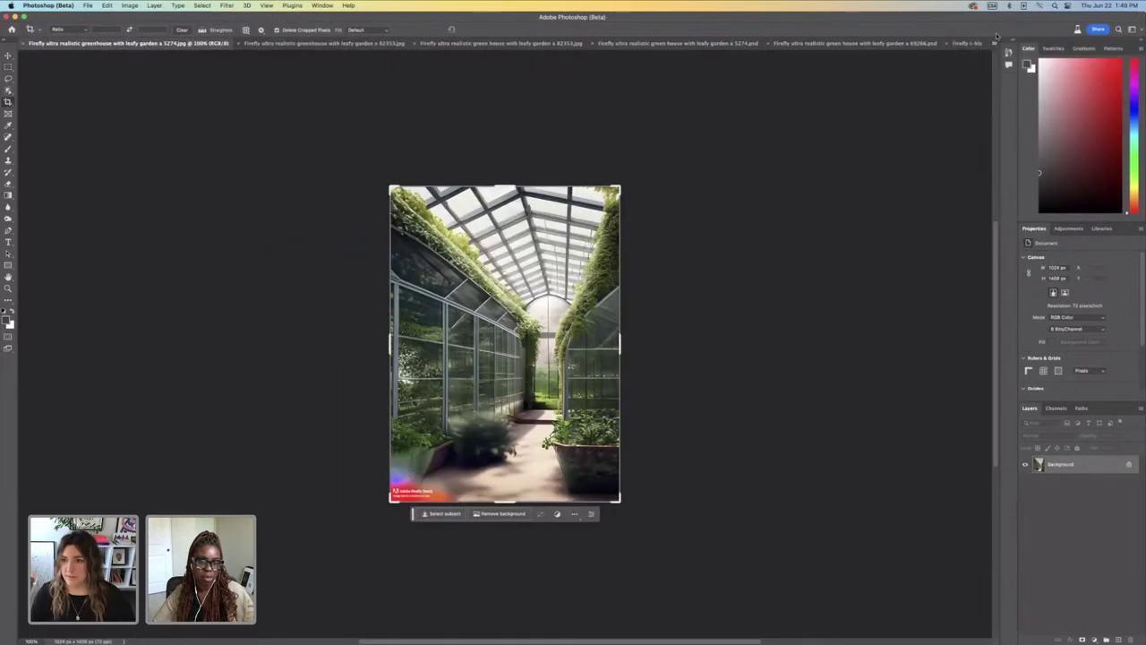
{"action": "left_click", "coordinate": [995, 42]}
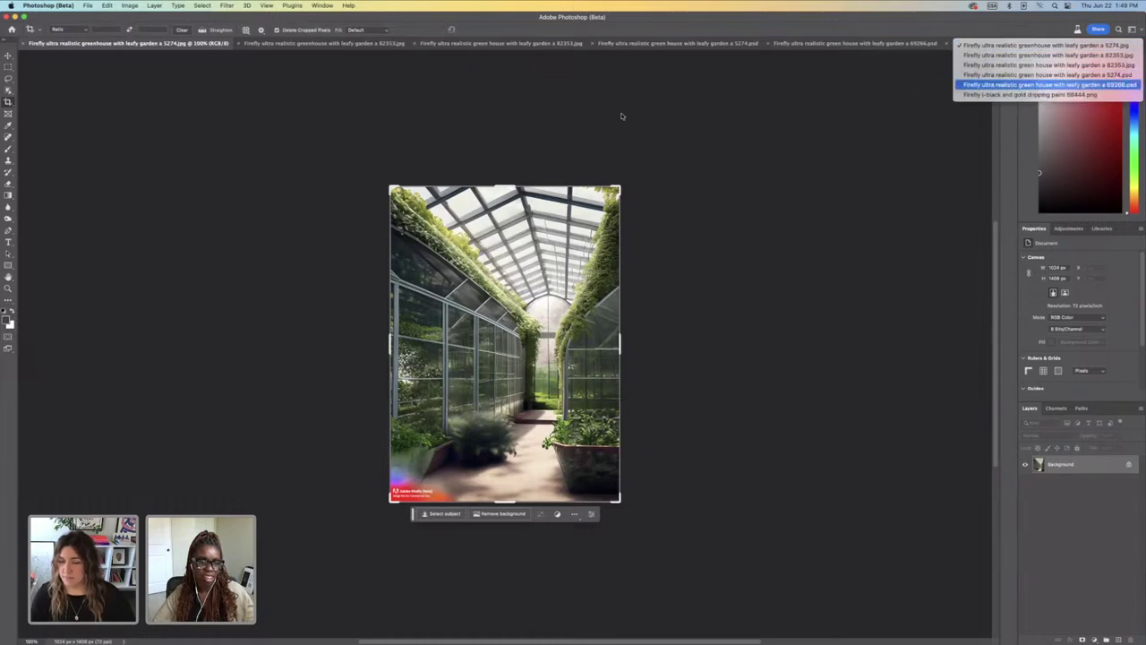
{"action": "key", "text": "Return"}
{"action": "left_click", "coordinate": [995, 43]}
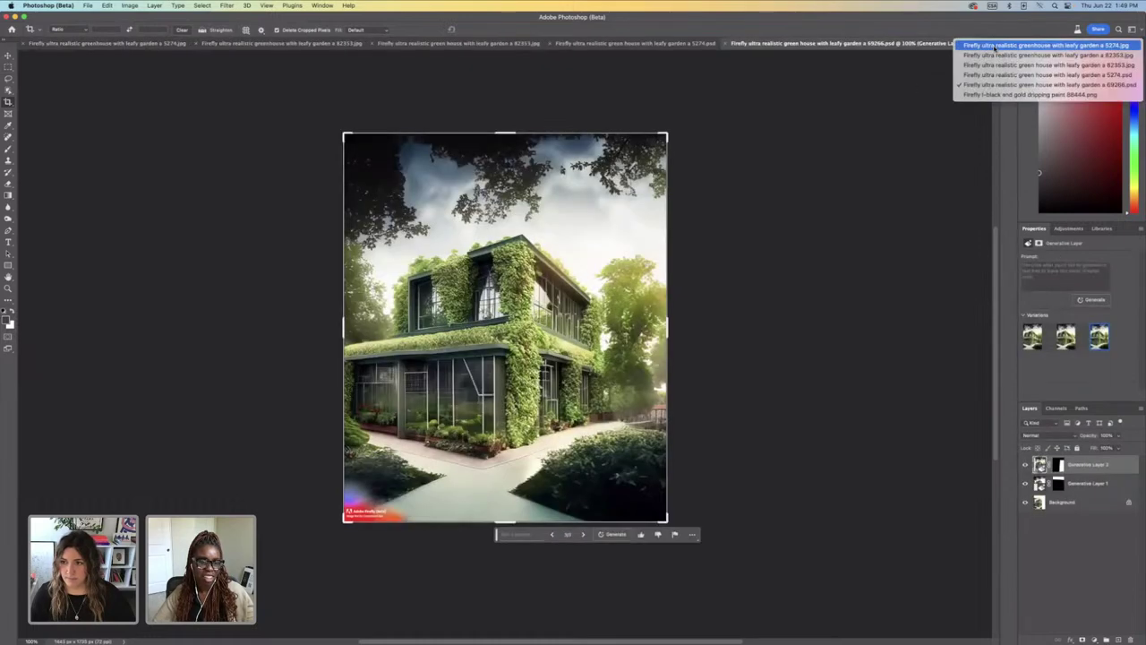
{"action": "left_click", "coordinate": [1000, 78]}
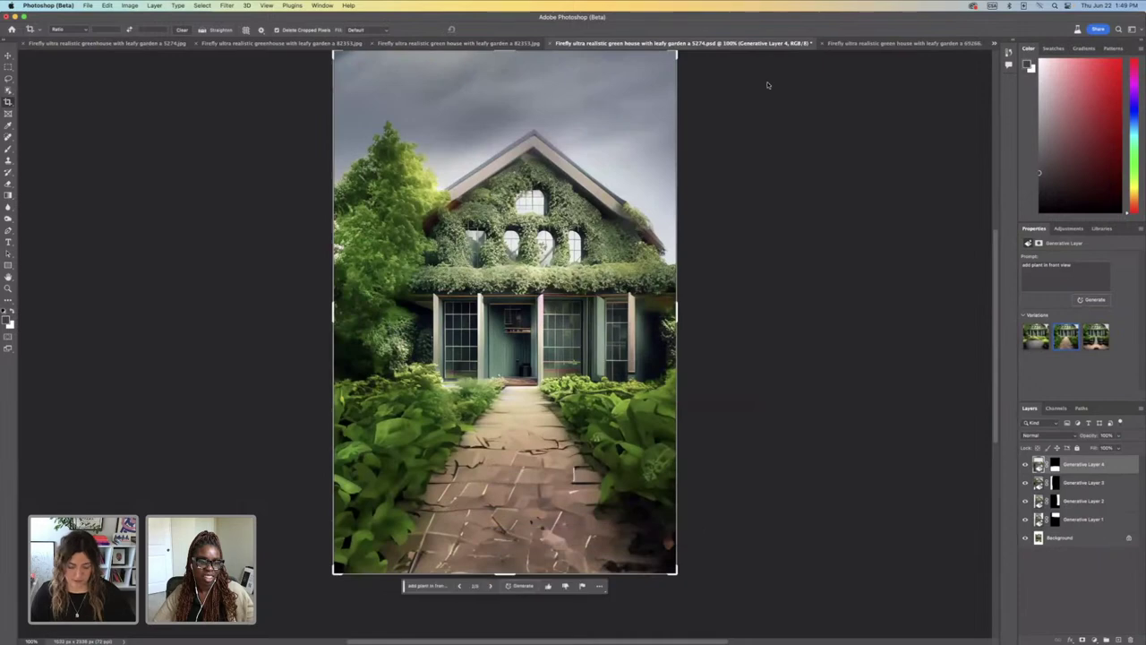
Step: Paste the copied Firefly badge onto the gabled house image, move it into the image's lower-left corner and save the file
{"action": "key", "text": "super+v"}
{"action": "key", "text": "v"}
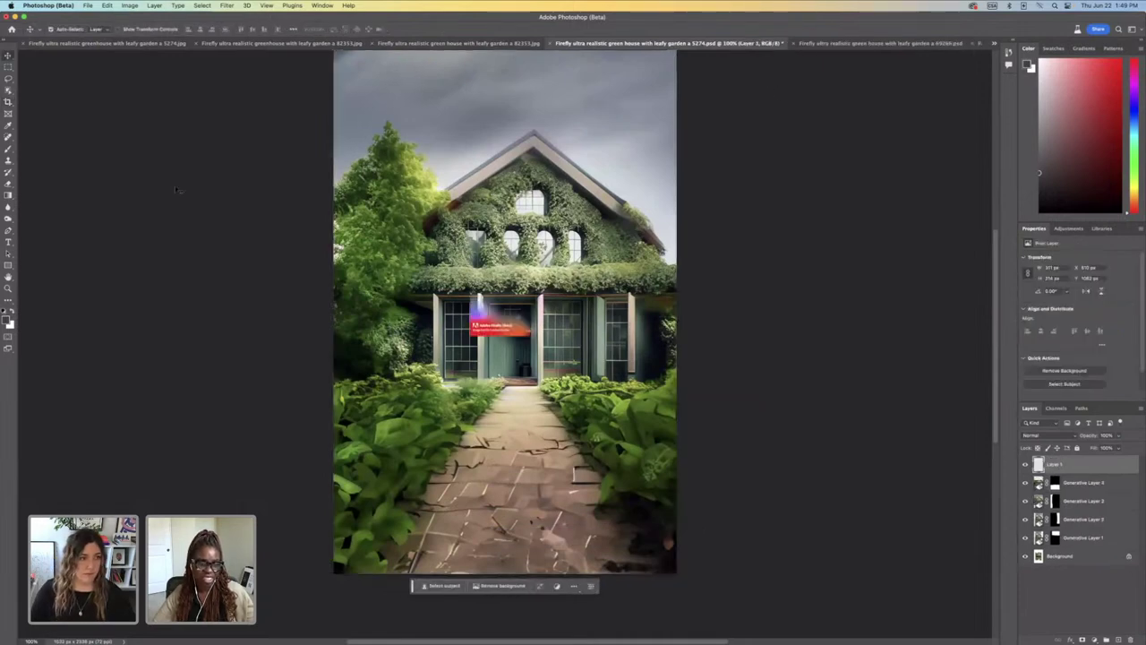
{"action": "key", "text": "super+t"}
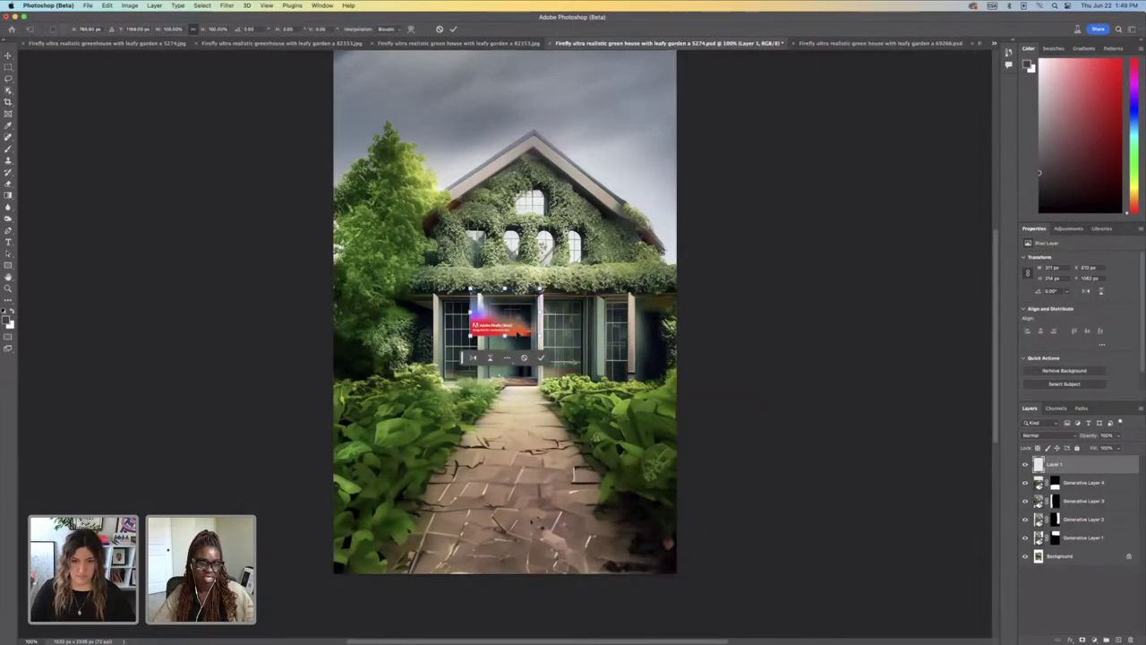
{"action": "left_click_drag", "start_coordinate": [516, 333], "coordinate": [385, 569]}
{"action": "key", "text": "Return"}
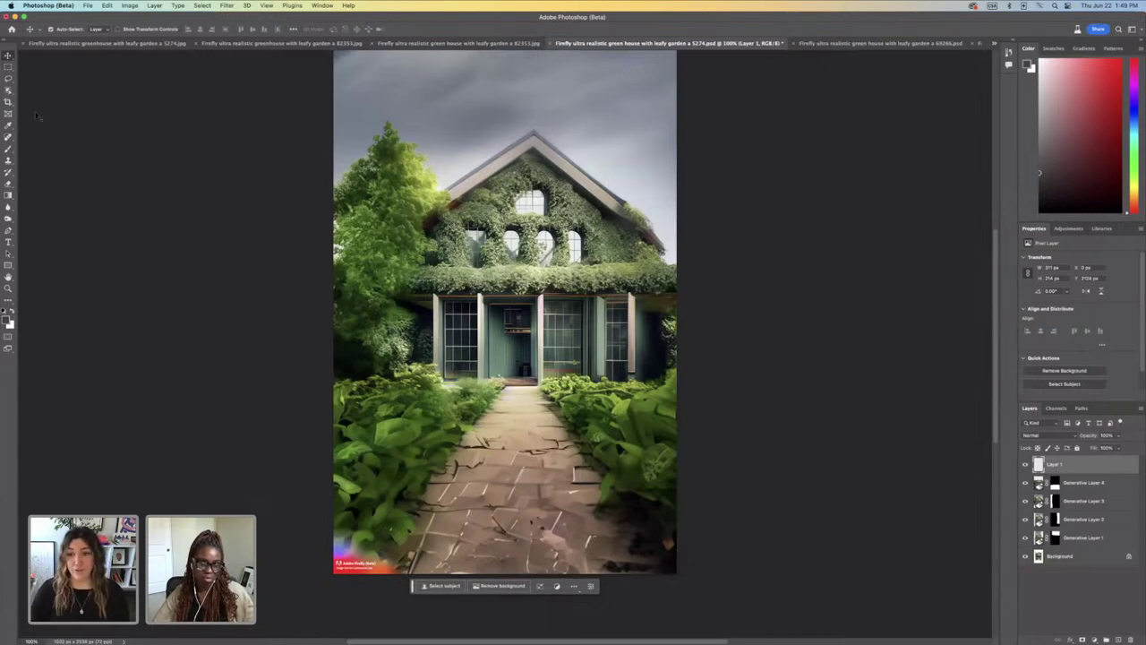
{"action": "key", "text": "super+s"}
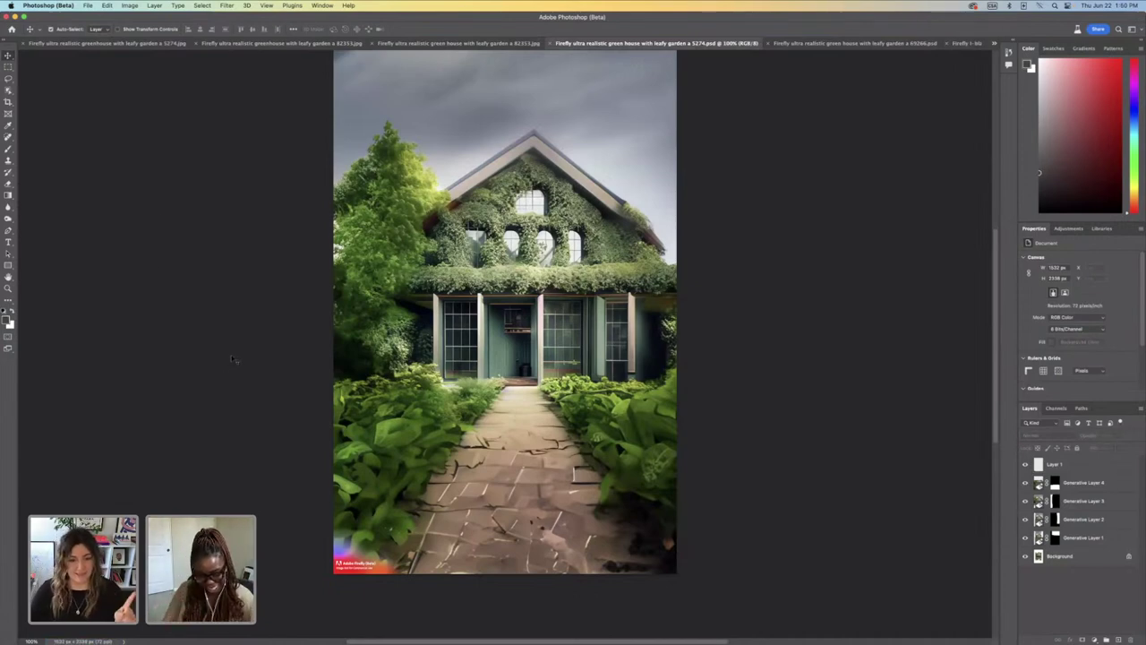
{"action": "scroll", "coordinate": [207, 282], "scroll_direction": "up", "scroll_amount": 2}
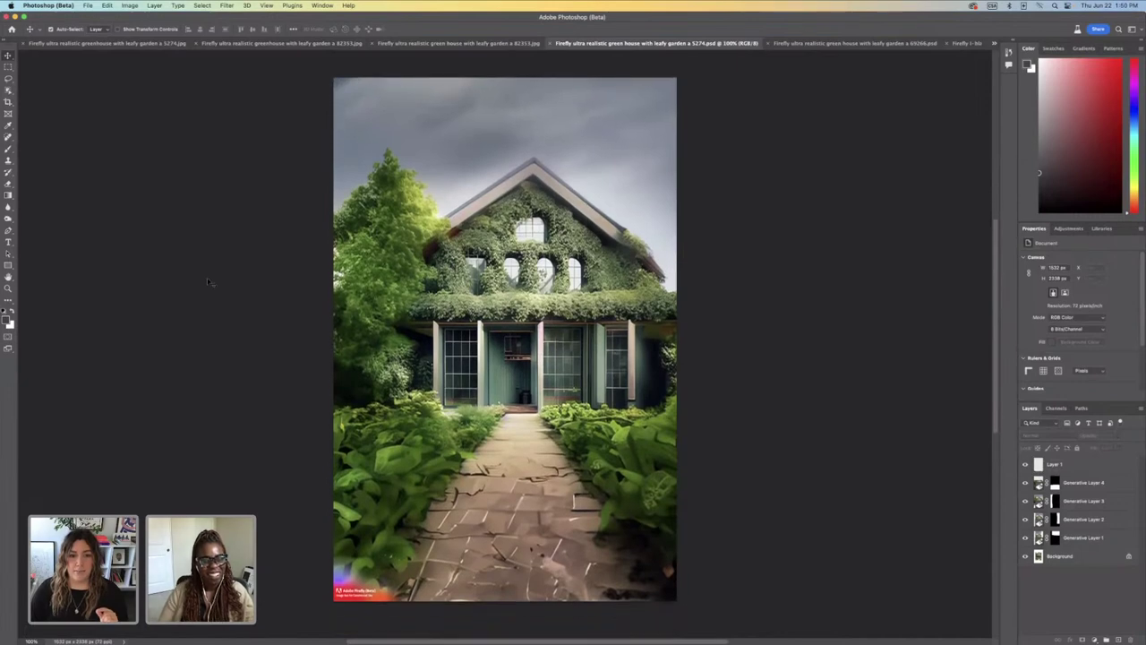
{"action": "scroll", "coordinate": [207, 279], "scroll_direction": "down", "scroll_amount": 1}
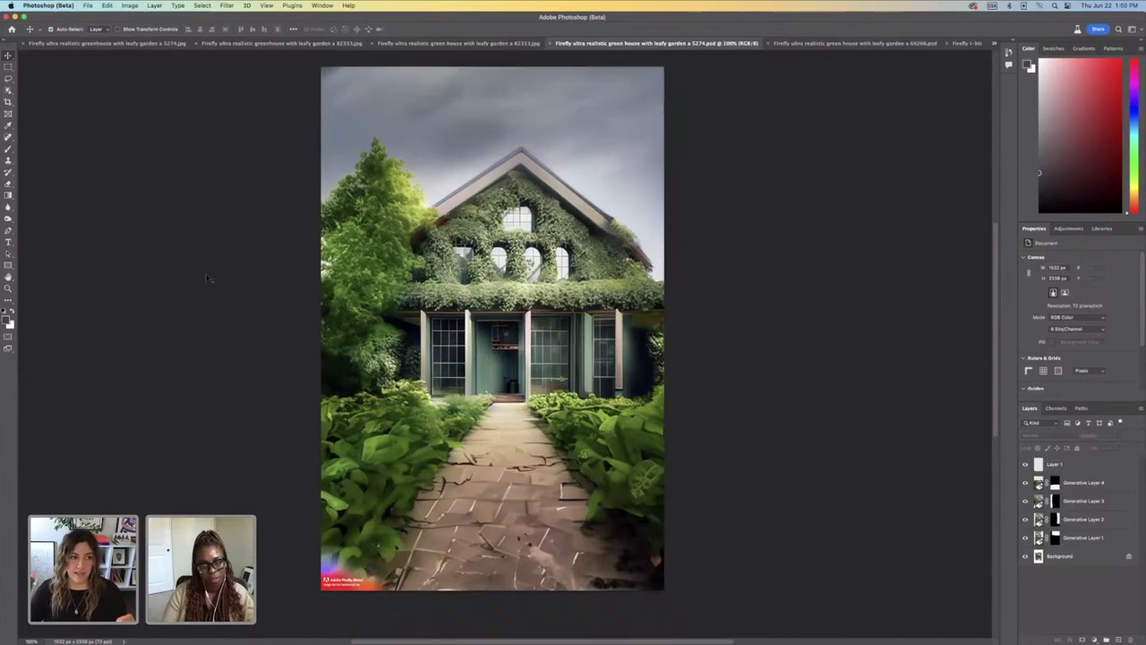
Step: Switch to InDesign and bring the blank parent spread of ink and pigment-1.indd into closer view
{"action": "mouse_move", "coordinate": [640, 631]}
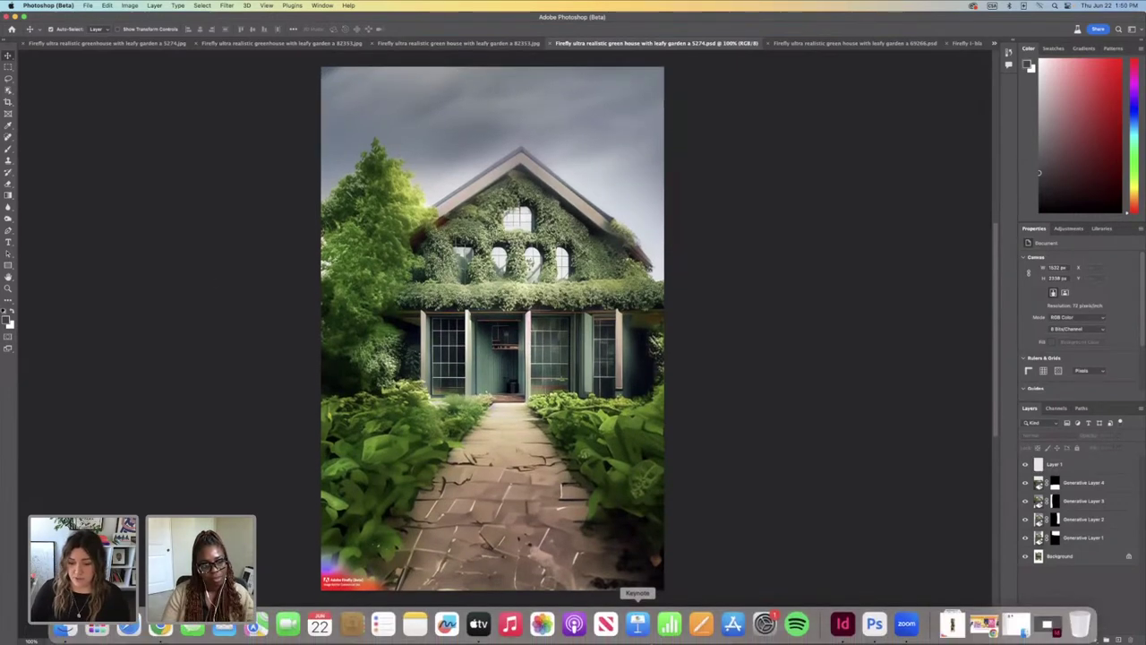
{"action": "left_click", "coordinate": [843, 627]}
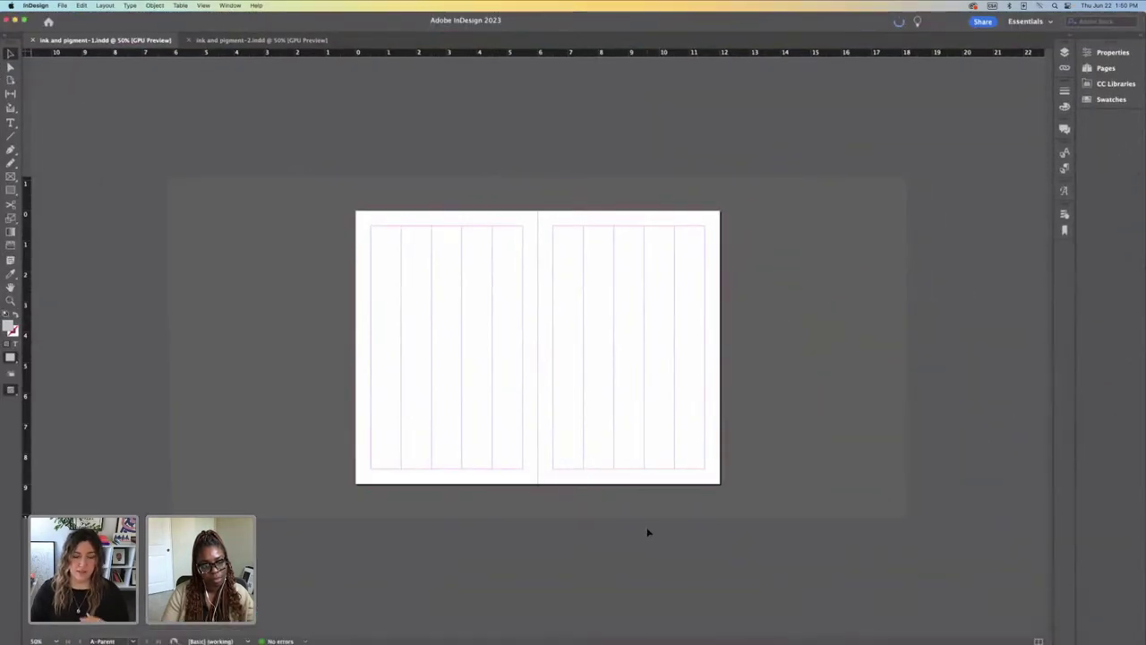
{"action": "key", "text": "super+equal"}
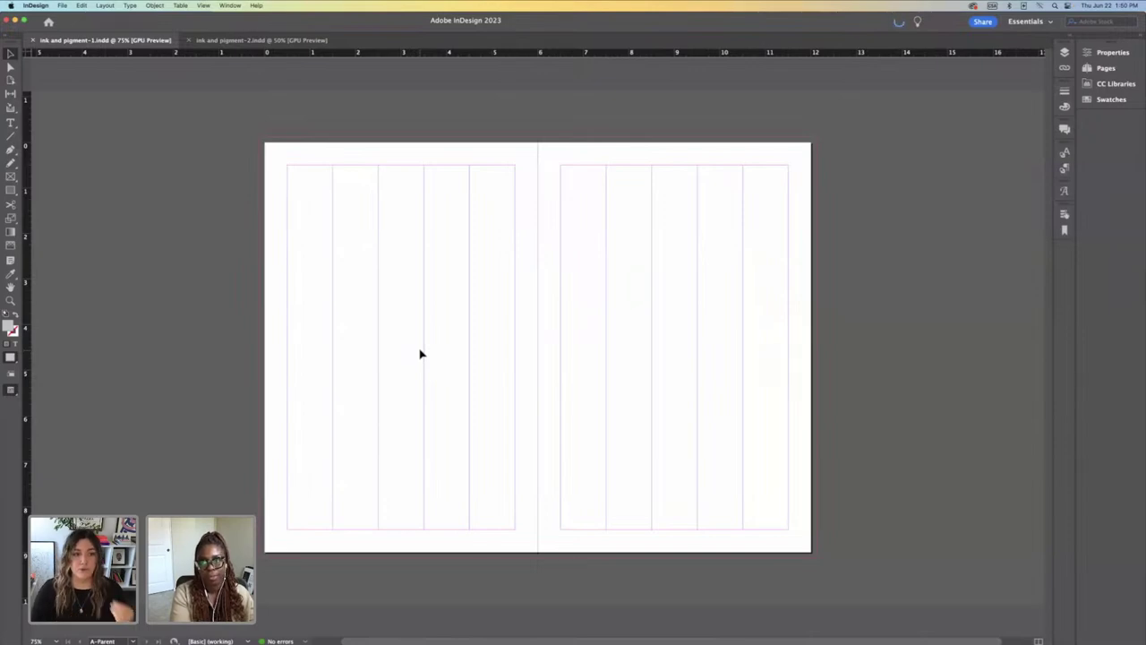
Step: Examine the title spread of ink and pigment-2.indd in preview mode, including its AI disclaimer text and Firefly badge
{"action": "left_click", "coordinate": [219, 41]}
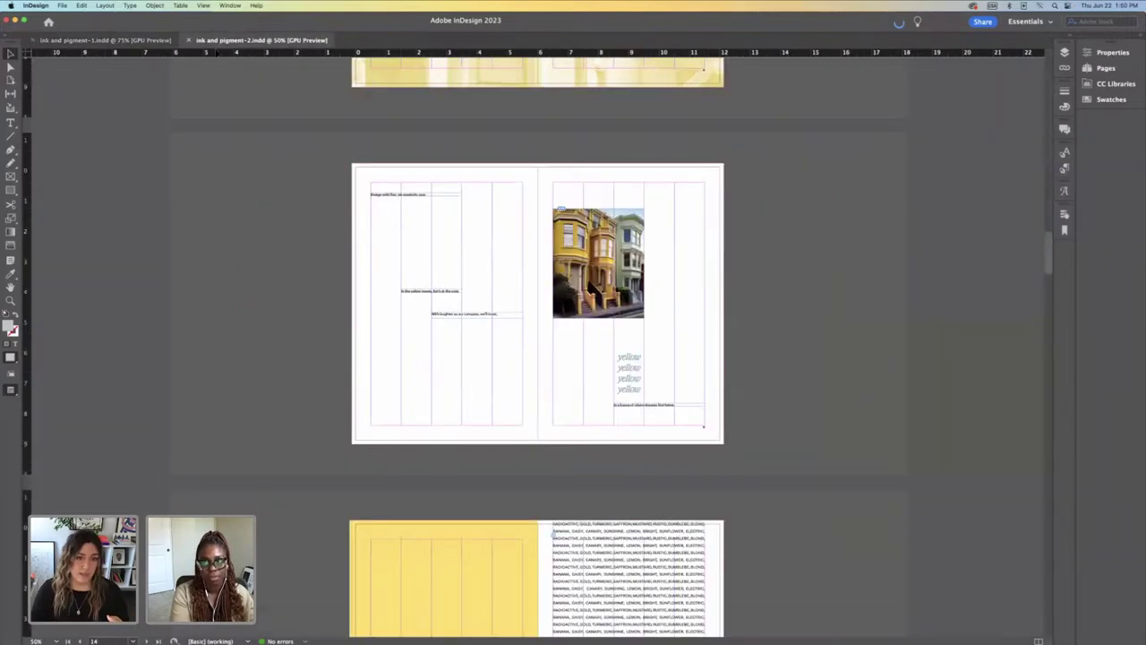
{"action": "scroll", "coordinate": [344, 158], "scroll_direction": "up", "scroll_amount": 15}
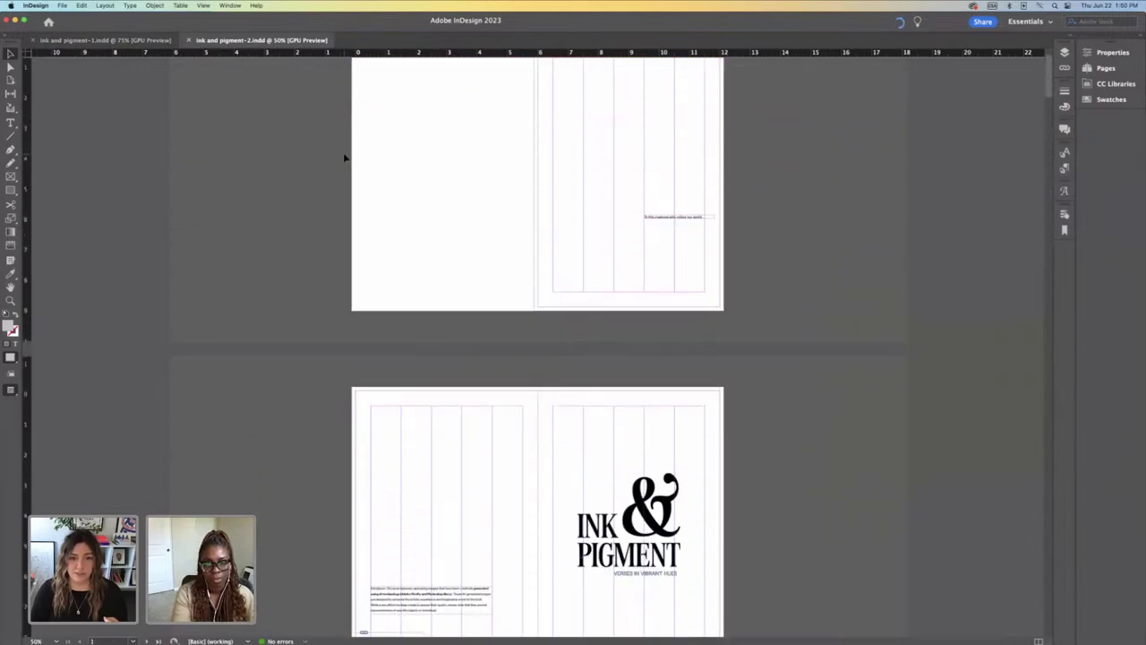
{"action": "scroll", "coordinate": [344, 158], "scroll_direction": "down", "scroll_amount": 3}
{"action": "key", "text": "super+equal"}
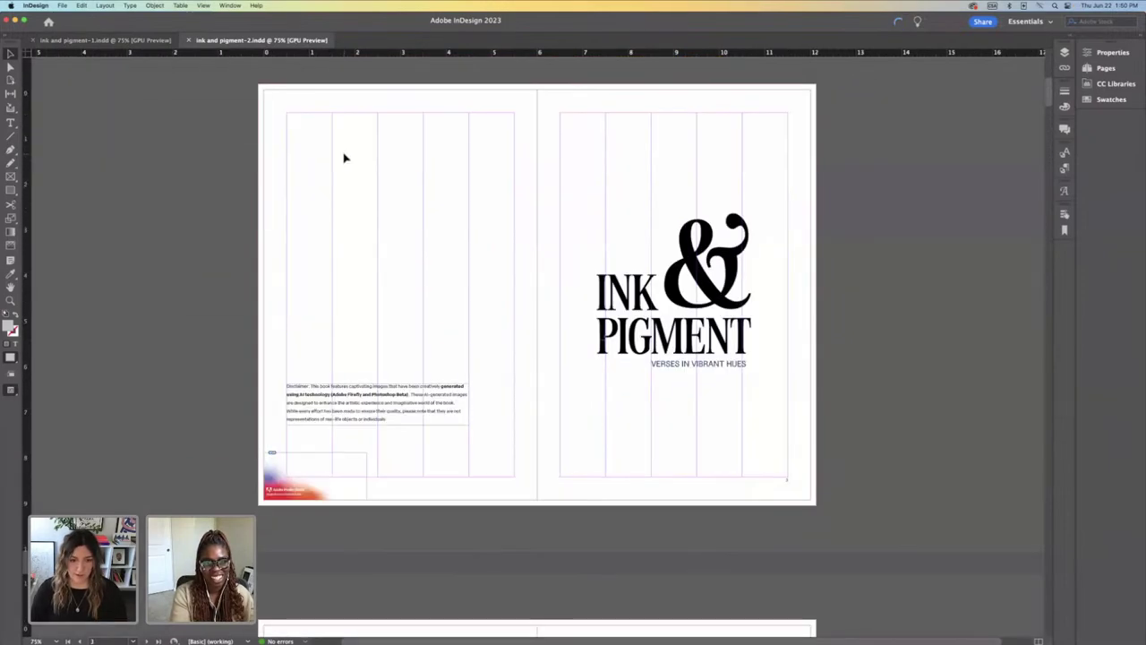
{"action": "key", "text": "w"}
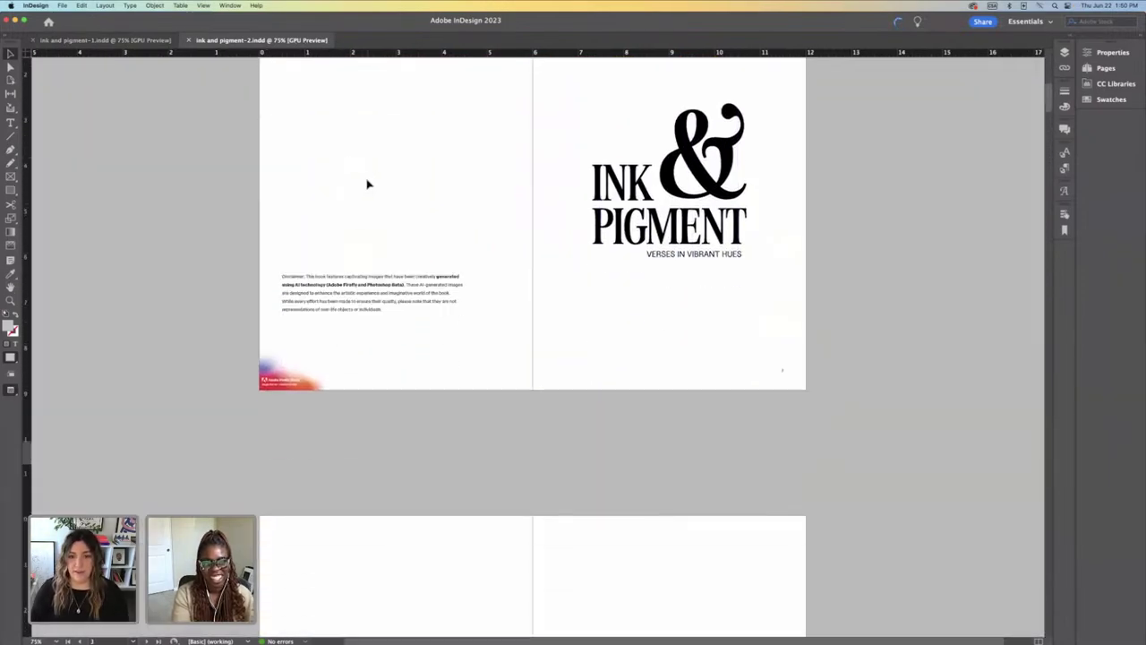
{"action": "scroll", "coordinate": [366, 184], "scroll_direction": "up", "scroll_amount": 3}
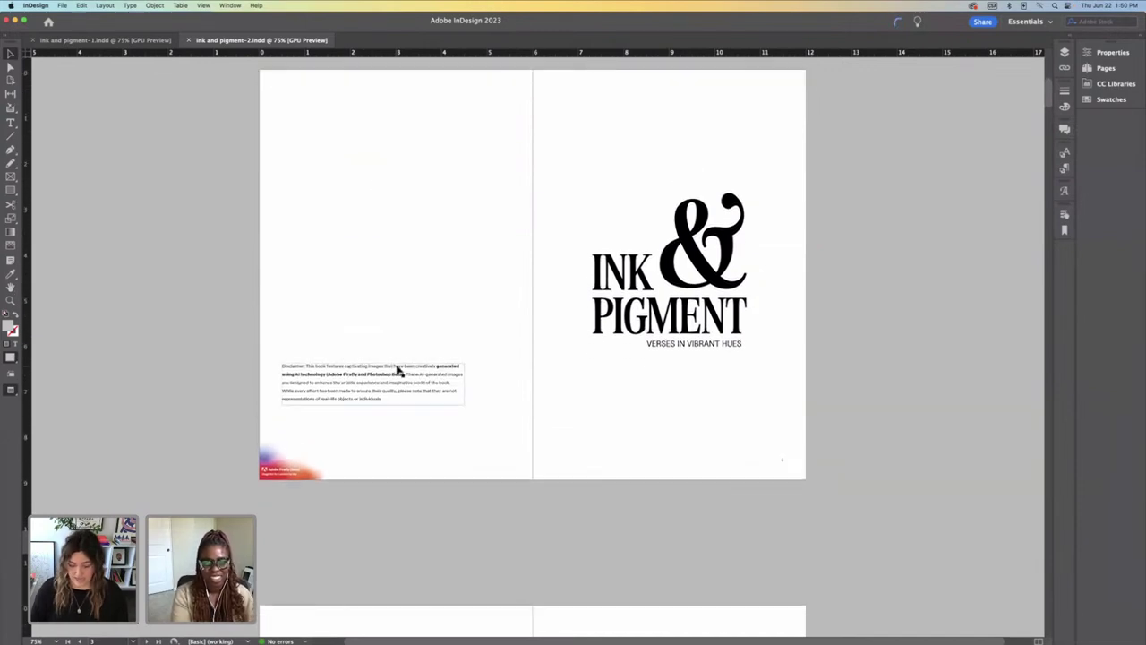
{"action": "key", "text": "super+equal"}
{"action": "scroll", "coordinate": [381, 327], "scroll_direction": "down", "scroll_amount": 3}
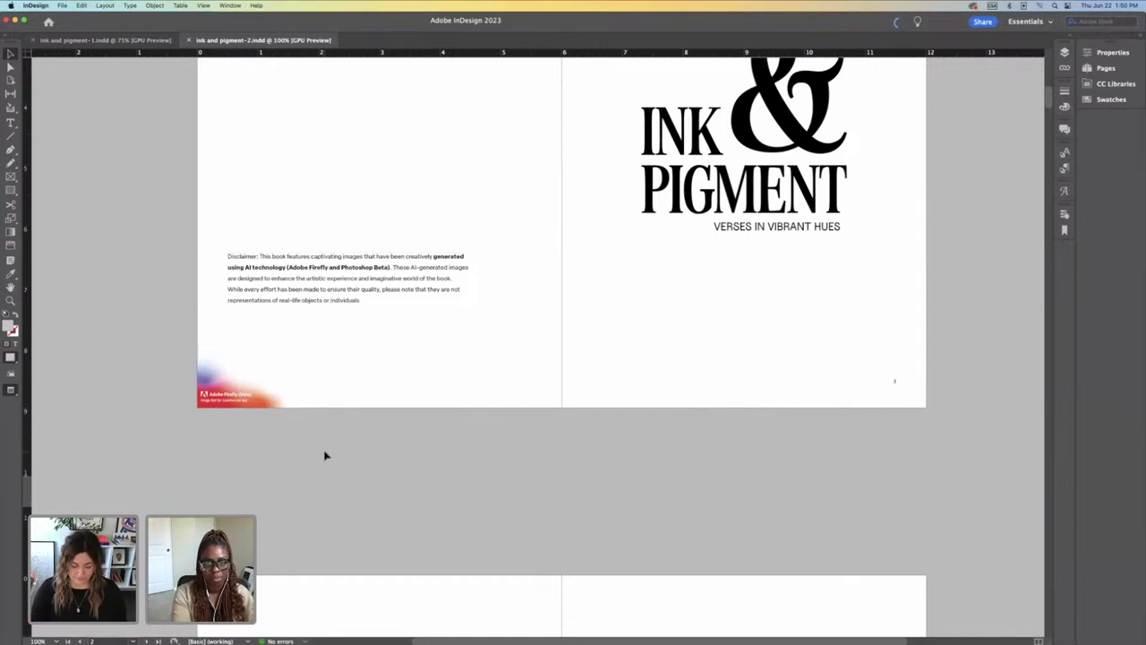
{"action": "key", "text": "super+minus"}
{"action": "scroll", "coordinate": [138, 383], "scroll_direction": "up", "scroll_amount": 2}
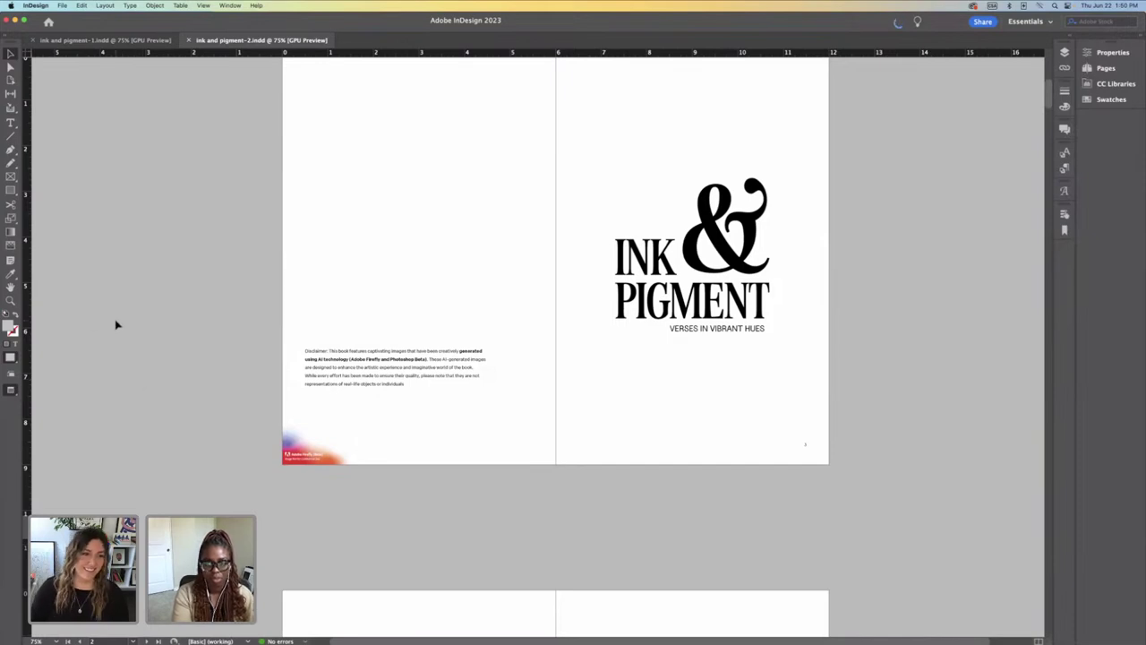
{"action": "scroll", "coordinate": [290, 196], "scroll_direction": "up", "scroll_amount": 1}
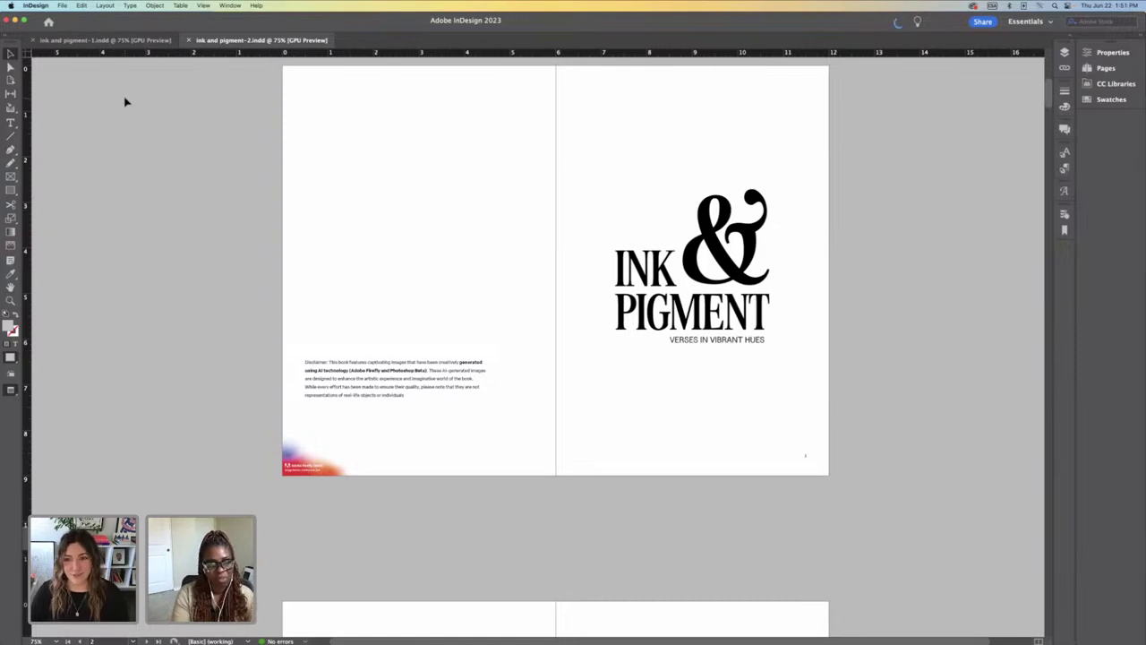
Step: Return to ink and pigment-1.indd and check its list of parent and document pages
{"action": "left_click", "coordinate": [107, 41]}
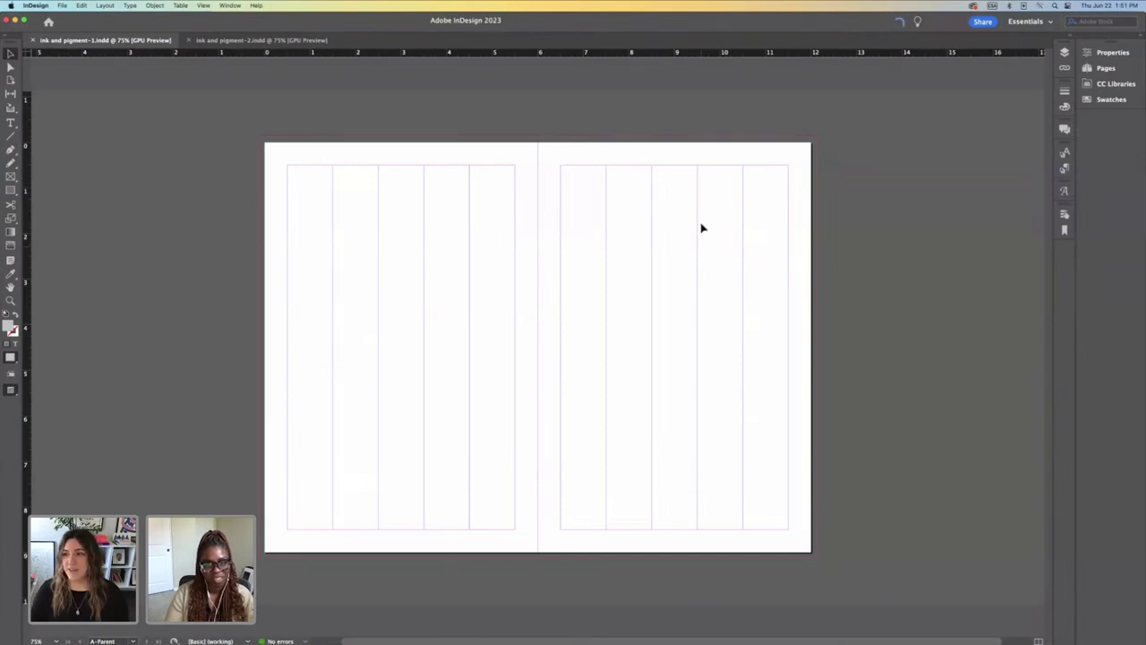
{"action": "left_click", "coordinate": [1104, 68]}
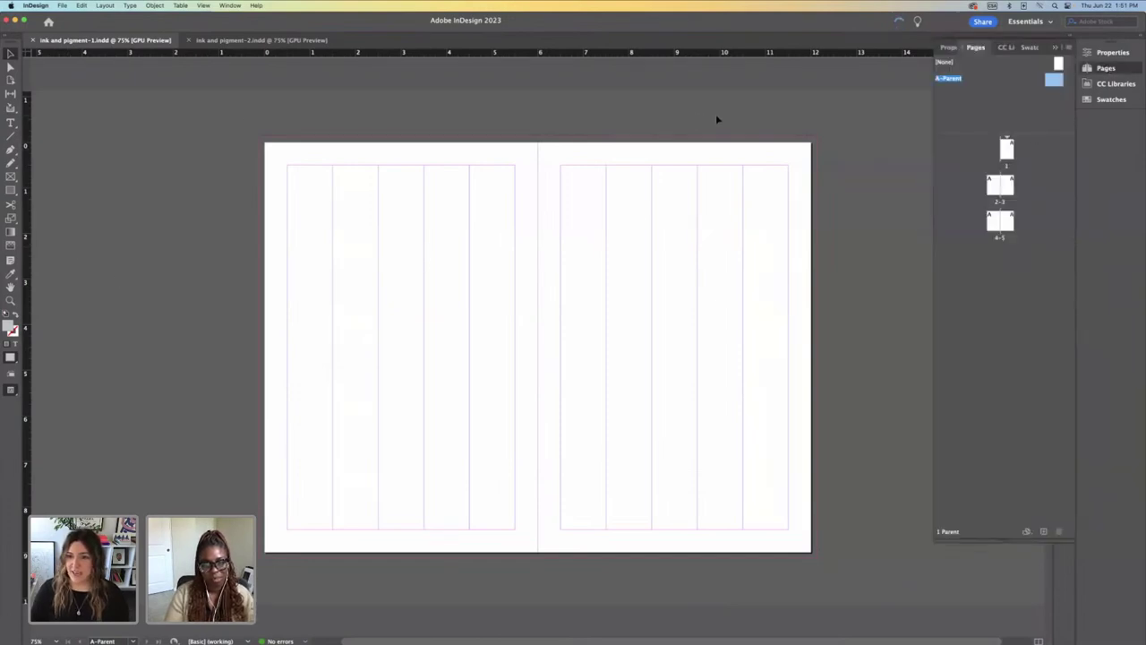
{"action": "left_click", "coordinate": [1056, 48]}
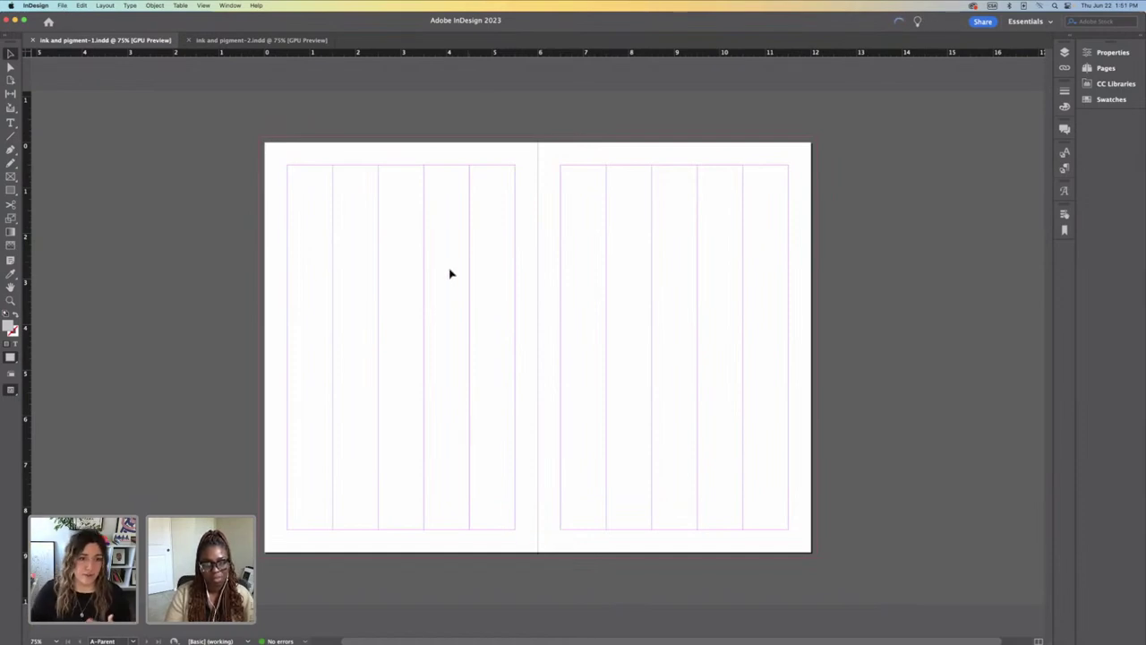
Step: Review the page size, facing pages and margins in the Document Setup of ink and pigment-1.indd and accept them
{"action": "left_click", "coordinate": [61, 6]}
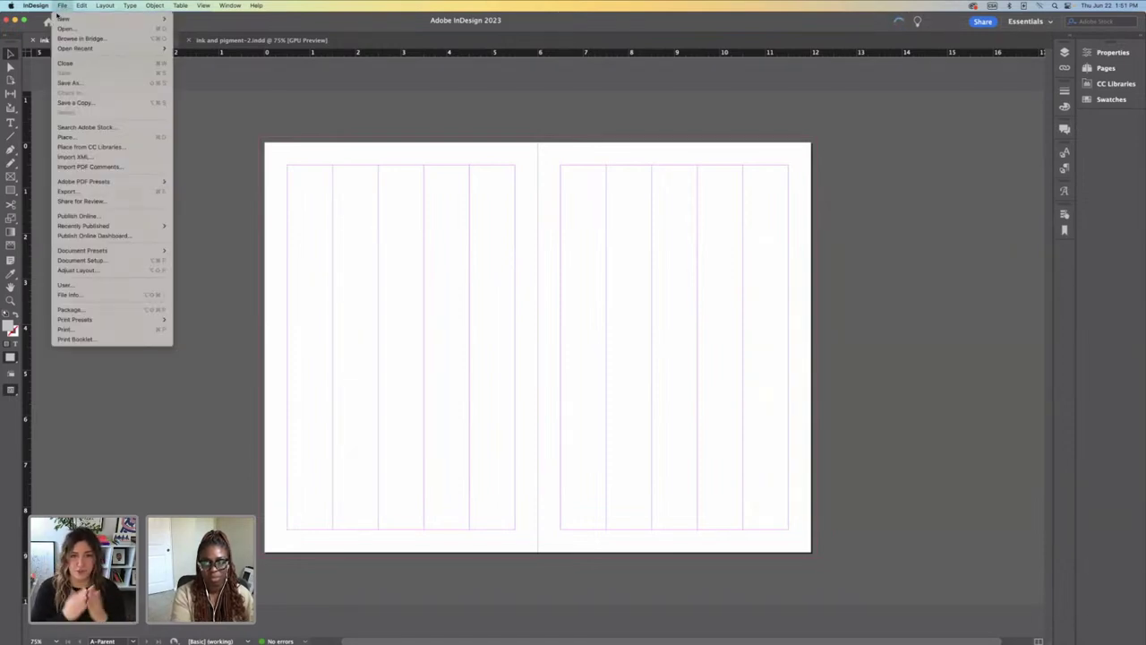
{"action": "left_click", "coordinate": [80, 260]}
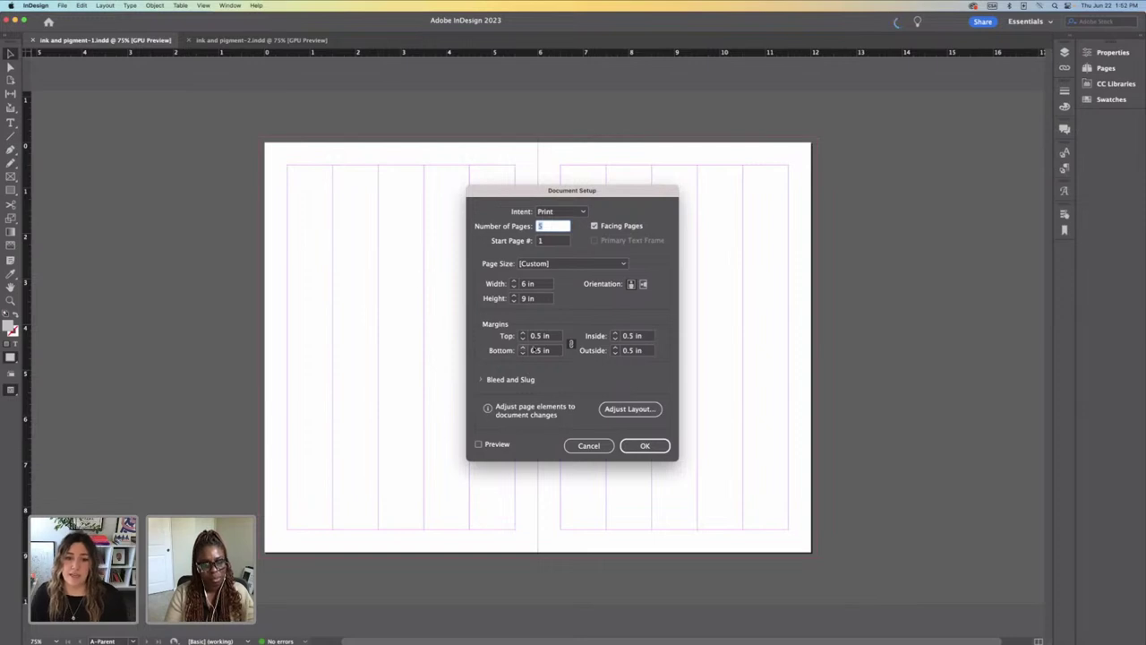
{"action": "left_click", "coordinate": [641, 446]}
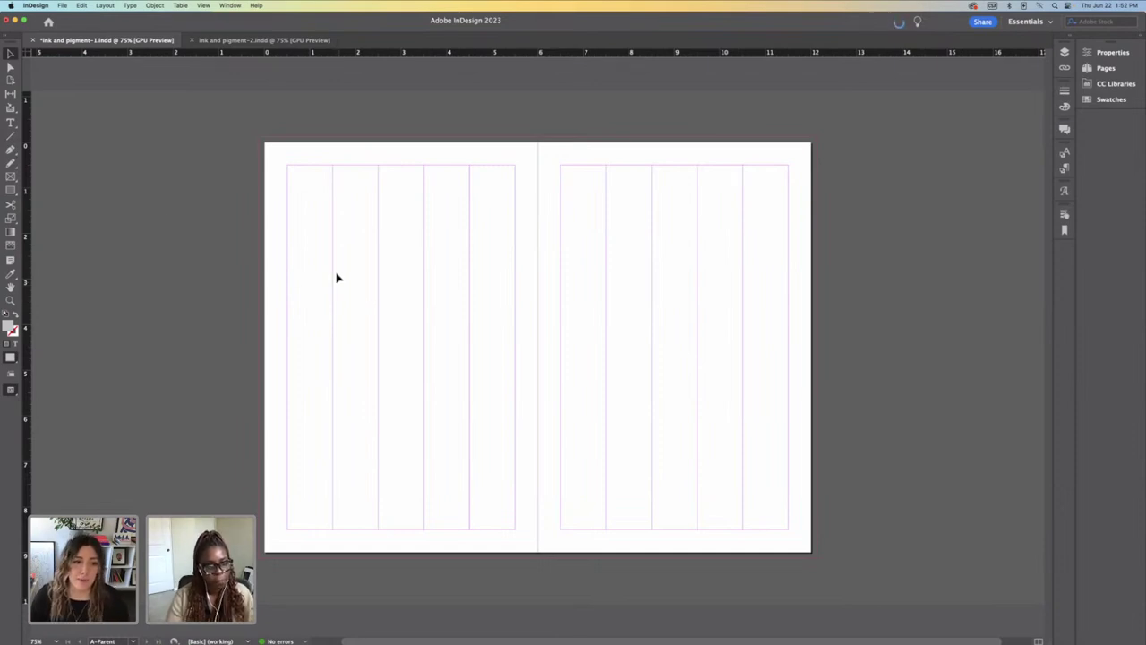
{"action": "scroll", "coordinate": [416, 281], "scroll_direction": "right", "scroll_amount": 2}
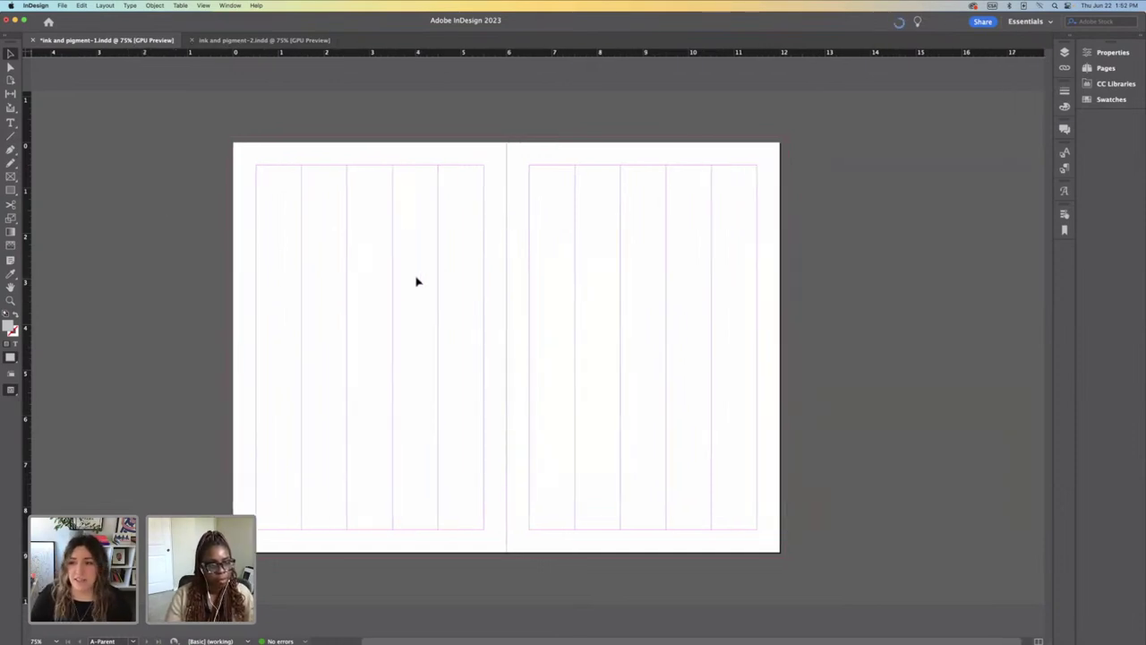
Step: Add a new layer above Layer 1 and name it "page number and more"
{"action": "left_click", "coordinate": [1063, 53]}
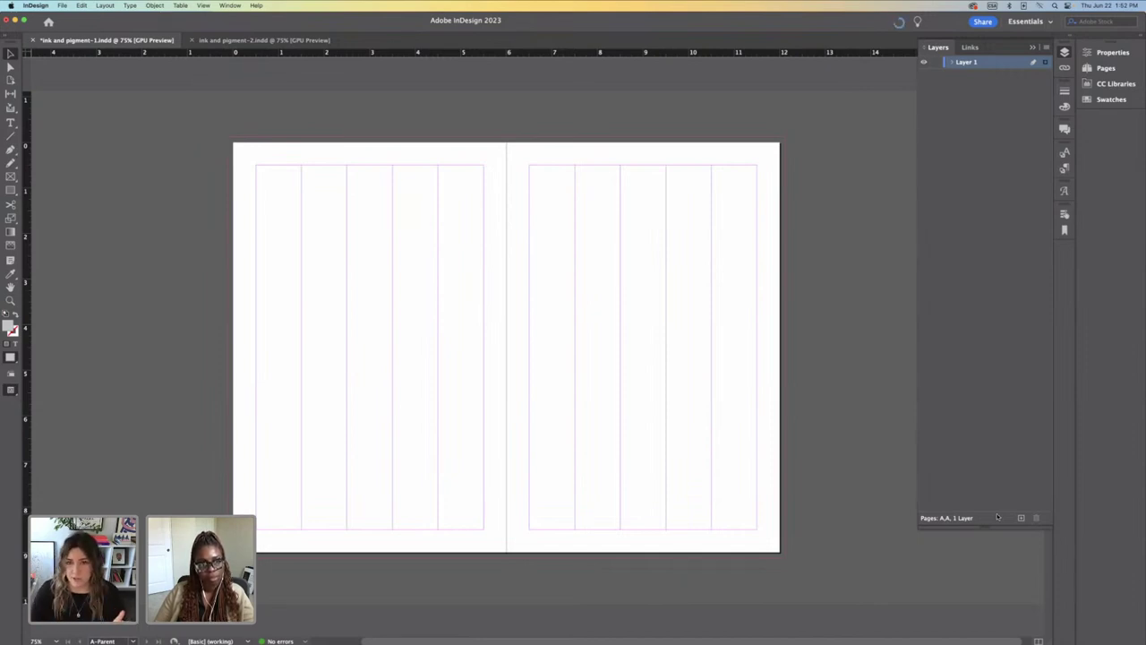
{"action": "left_click", "coordinate": [1020, 517]}
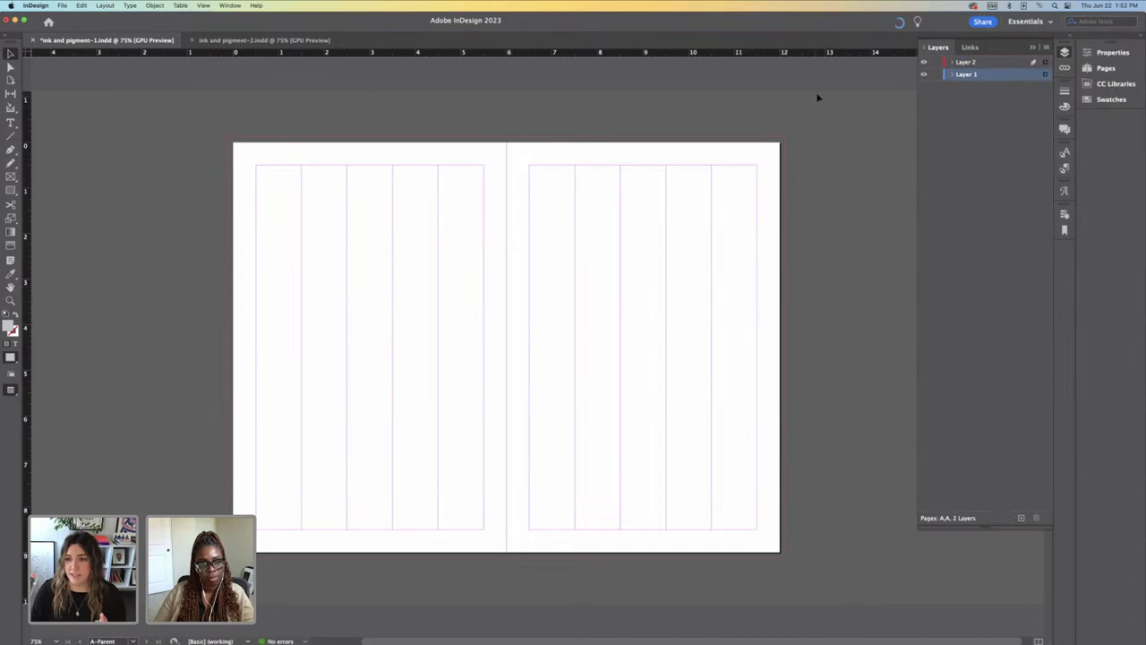
{"action": "double_click", "coordinate": [966, 62]}
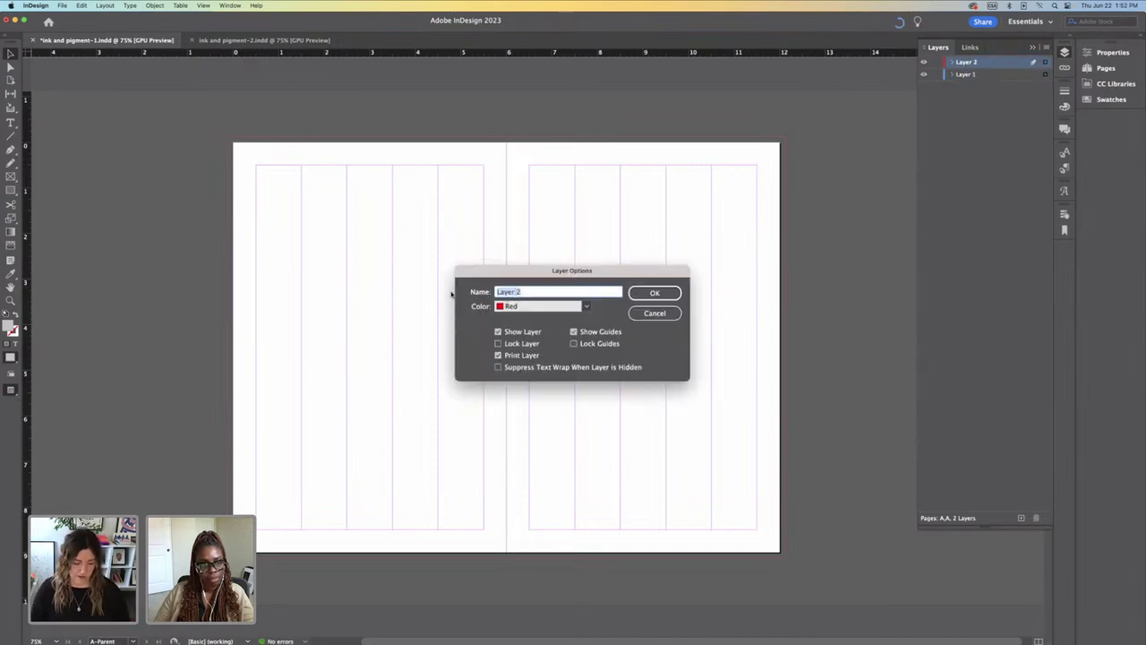
{"action": "type", "text": "page n"}
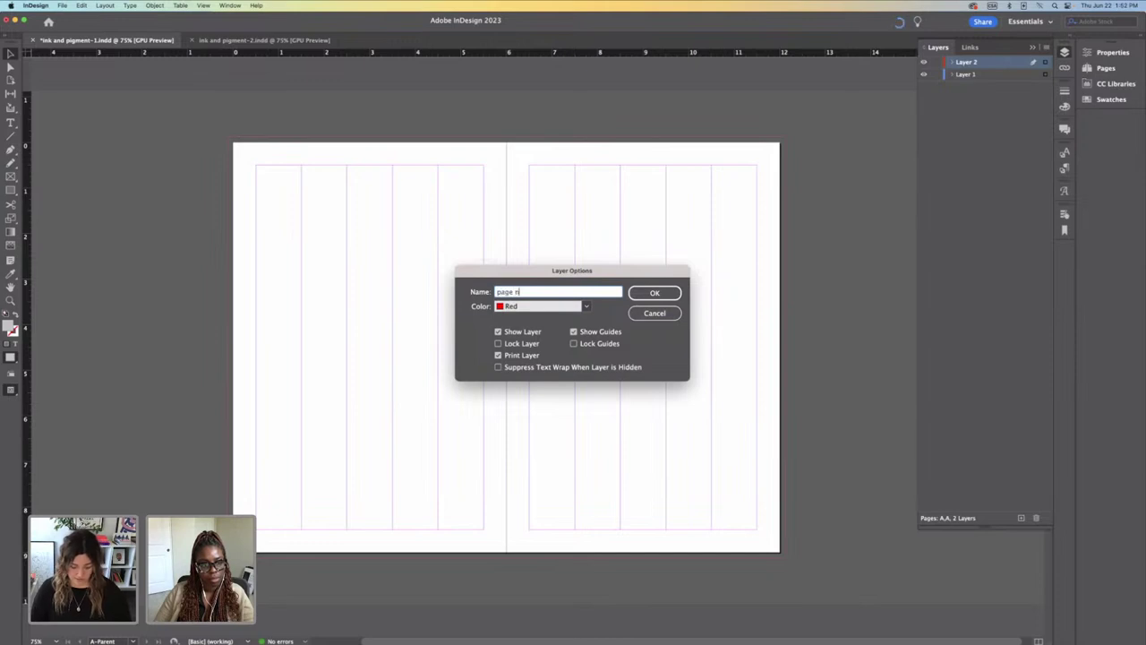
{"action": "type", "text": "umerbers"}
{"action": "key", "text": "BackSpace"}
{"action": "key", "text": "BackSpace"}
{"action": "key", "text": "BackSpace"}
{"action": "key", "text": "BackSpace"}
{"action": "key", "text": "BackSpace"}
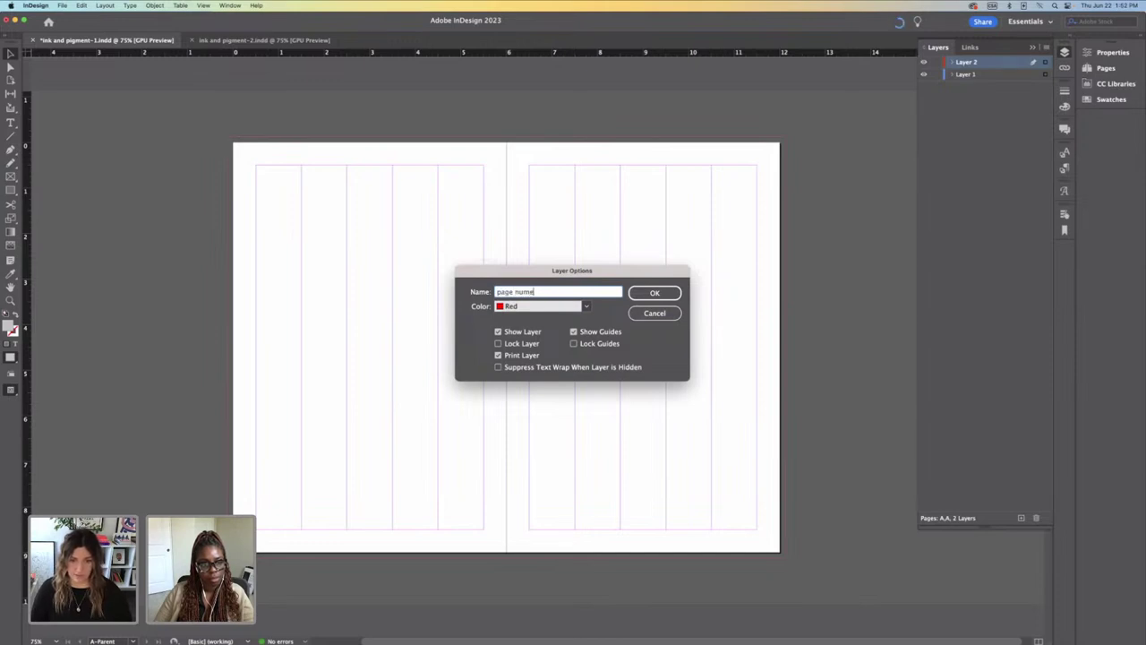
{"action": "key", "text": "BackSpace"}
{"action": "type", "text": "ber and more"}
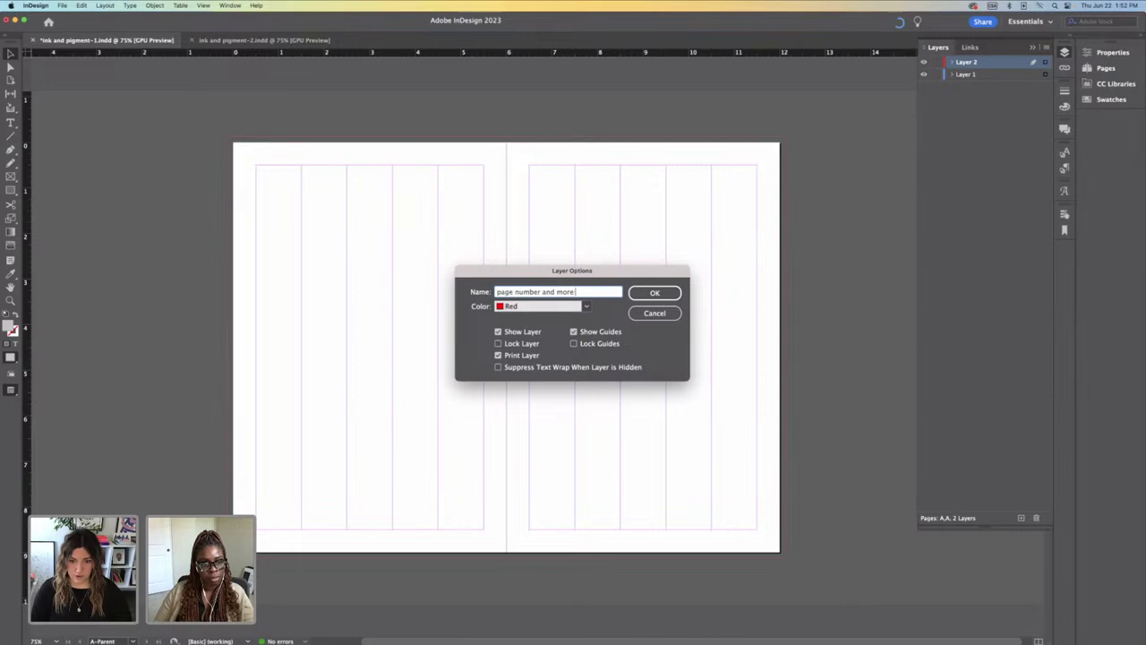
{"action": "left_click", "coordinate": [650, 294]}
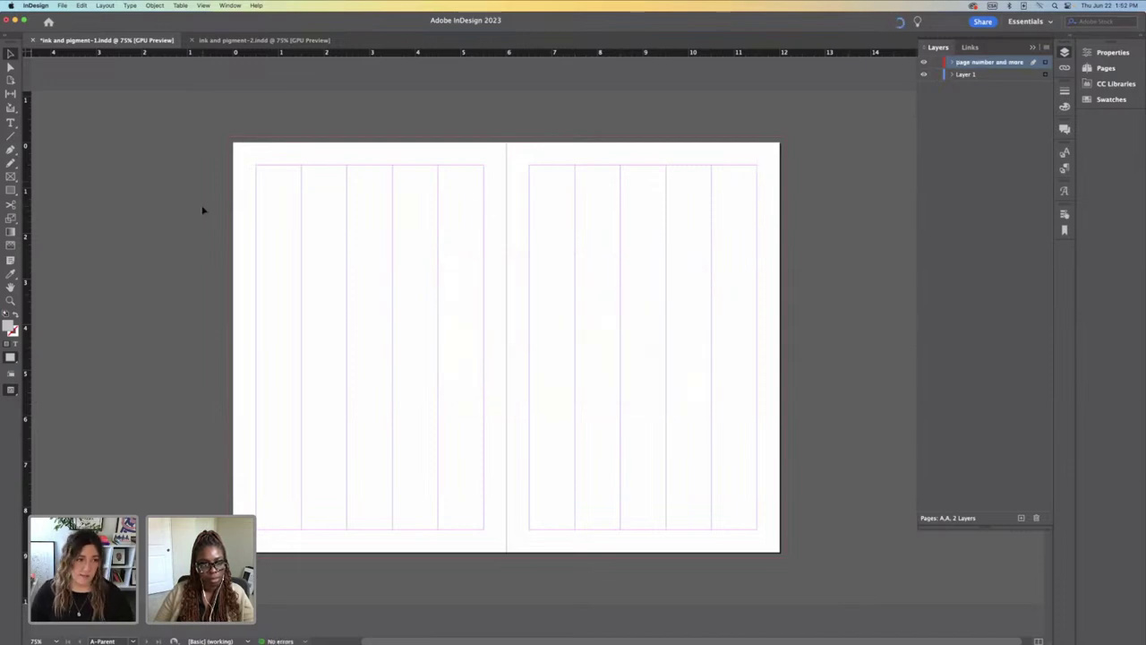
Step: Draw a small text frame about 0.35 × 0.24 in just below the margin at the outer bottom corner of A-Parent's right page
{"action": "left_click", "coordinate": [1107, 69]}
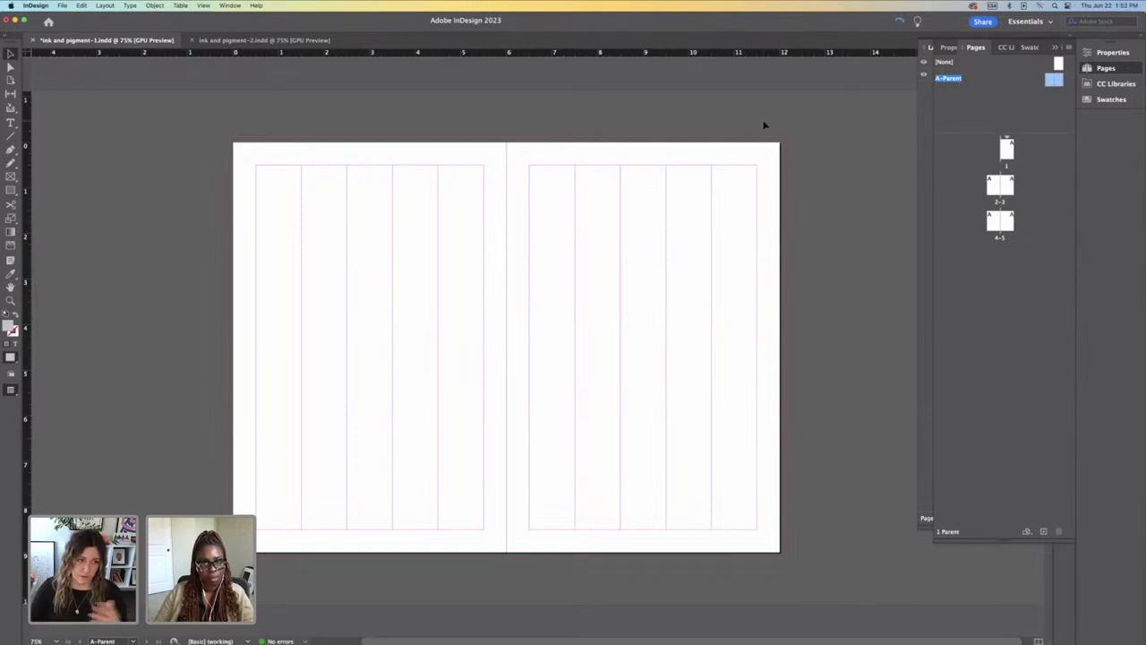
{"action": "left_click", "coordinate": [11, 121]}
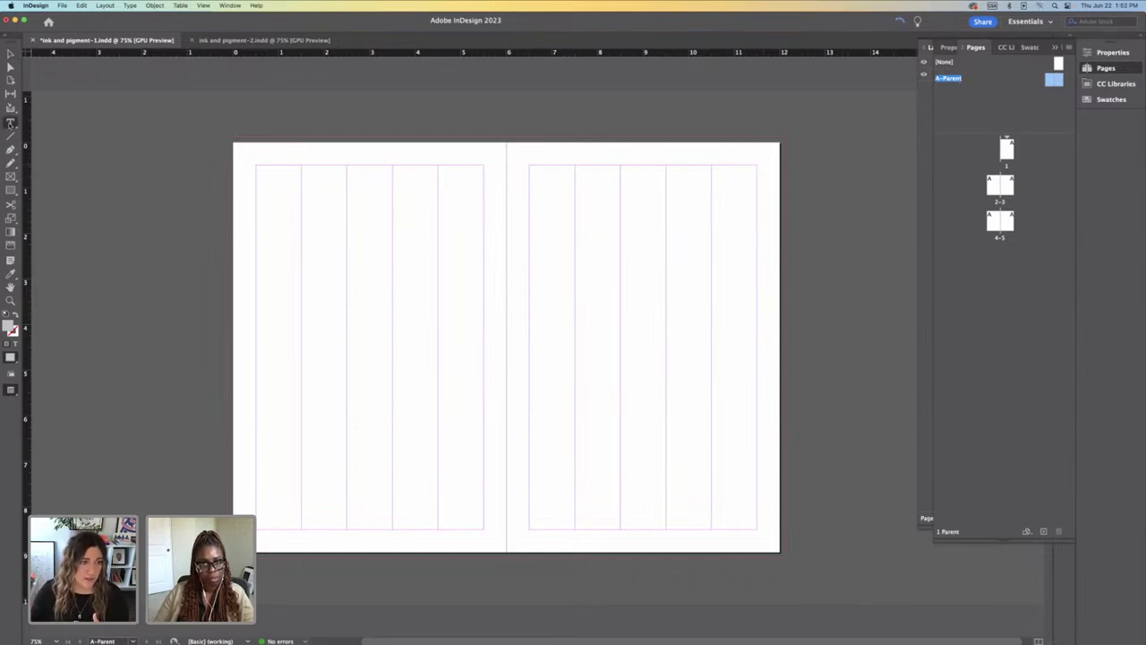
{"action": "key", "text": "super+="}
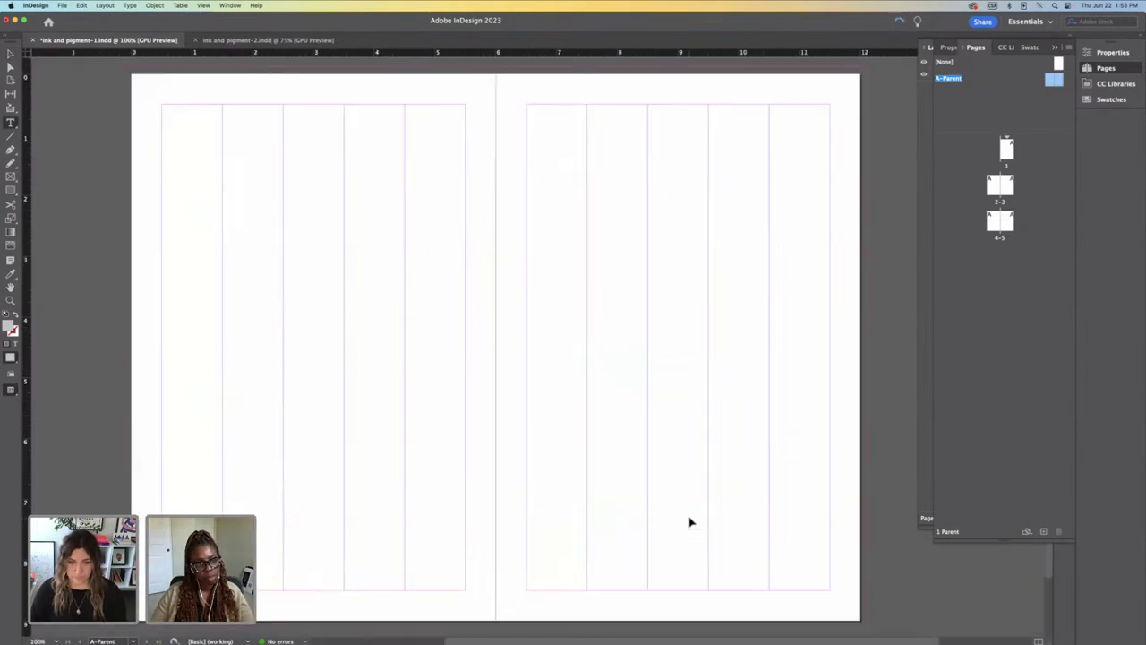
{"action": "scroll", "coordinate": [693, 522], "scroll_direction": "down", "scroll_amount": 3}
{"action": "scroll", "coordinate": [686, 510], "scroll_direction": "right", "scroll_amount": 3}
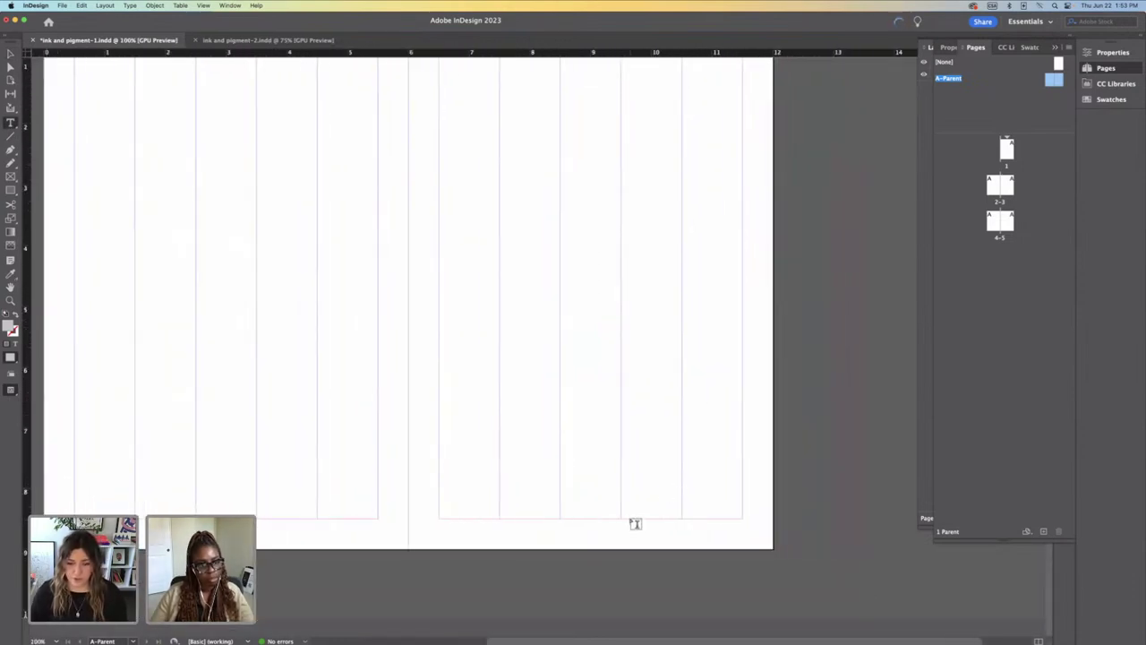
{"action": "left_click_drag", "start_coordinate": [617, 519], "coordinate": [739, 535]}
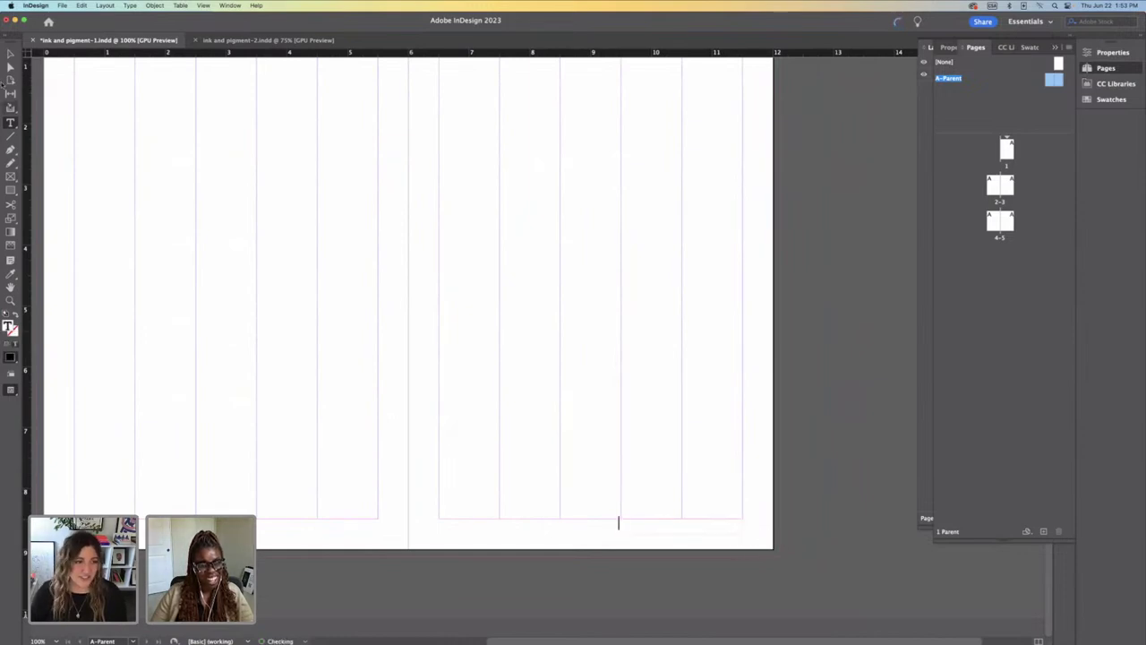
{"action": "key", "text": "Escape"}
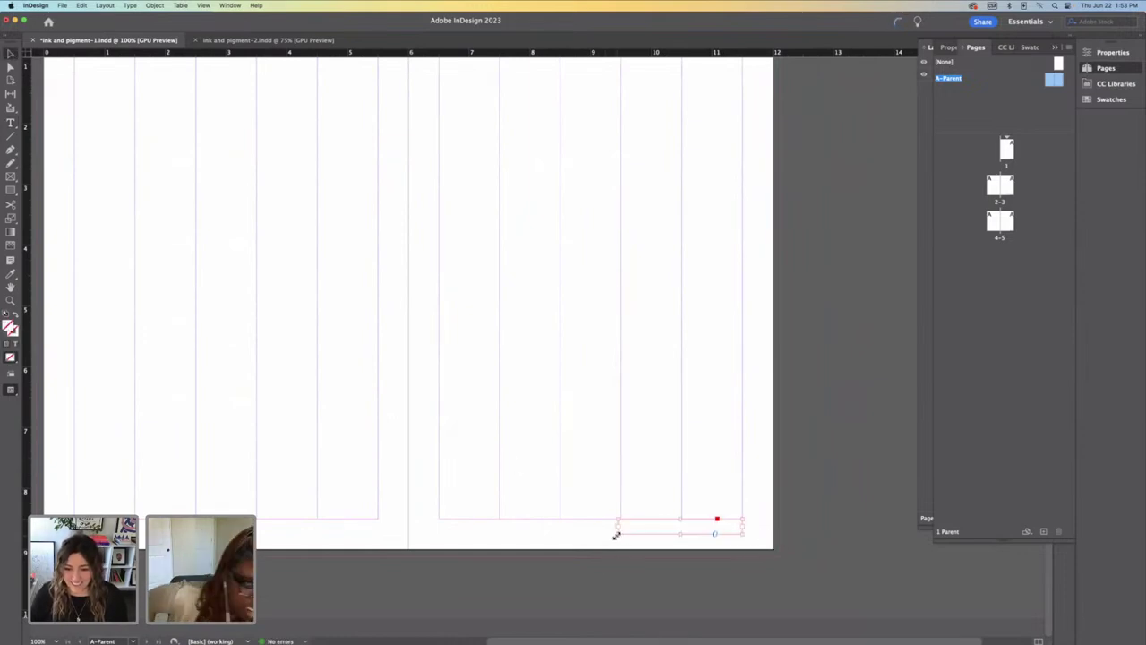
{"action": "left_click_drag", "start_coordinate": [616, 532], "coordinate": [723, 530]}
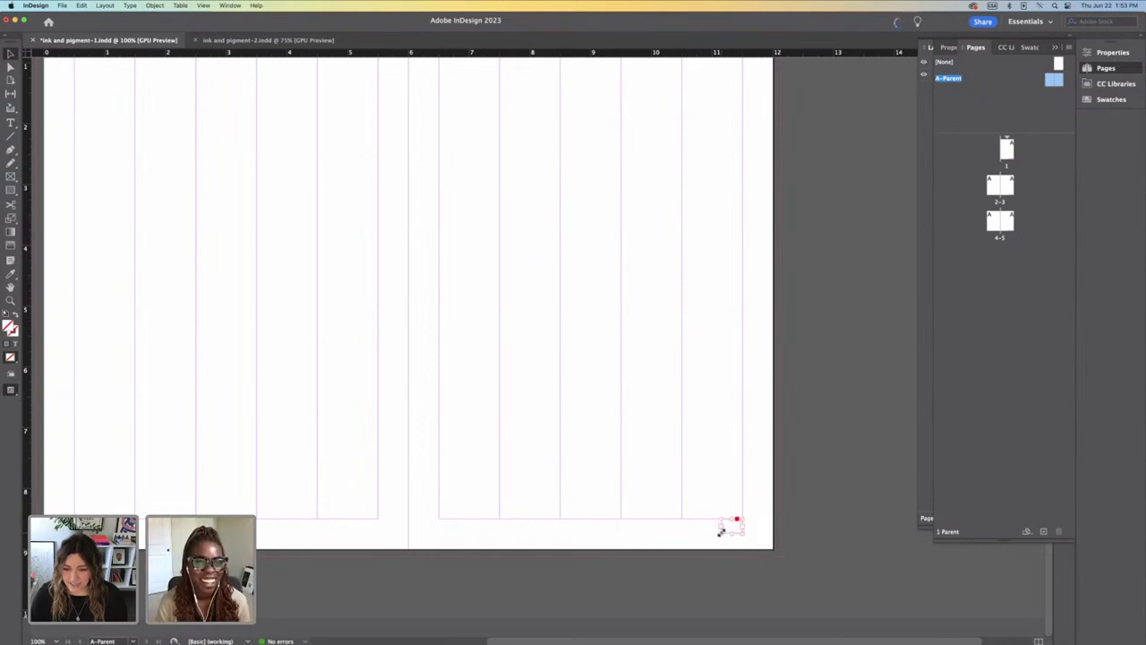
Step: Enter a placeholder character in the small corner text frame and select it for formatting
{"action": "key", "text": "super+equal"}
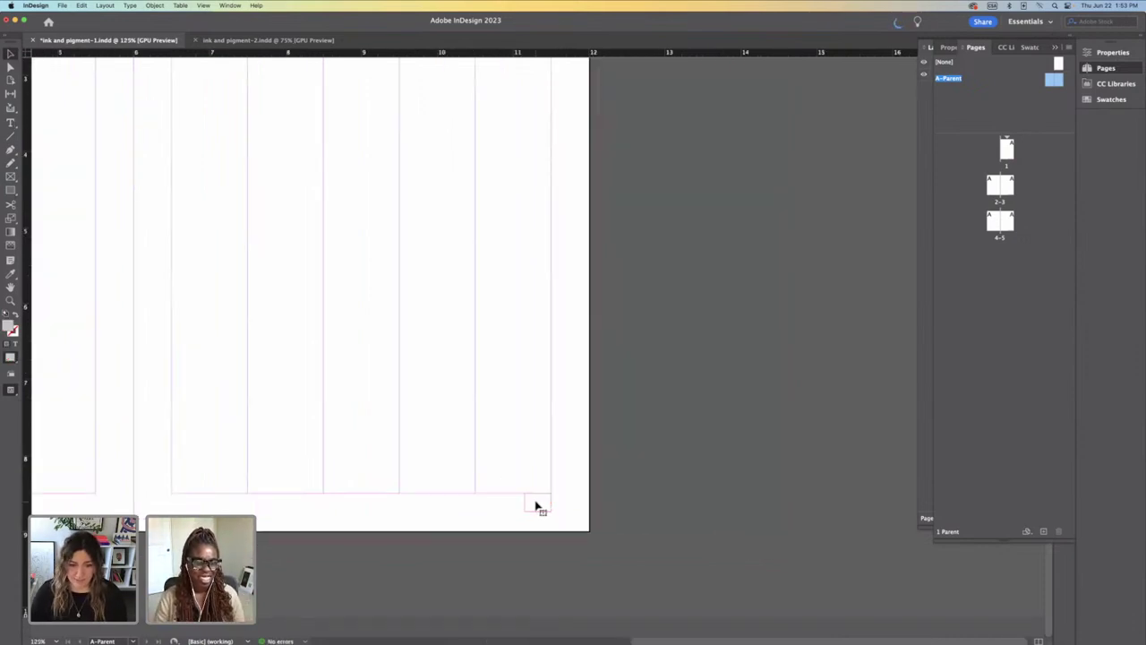
{"action": "key", "text": "t"}
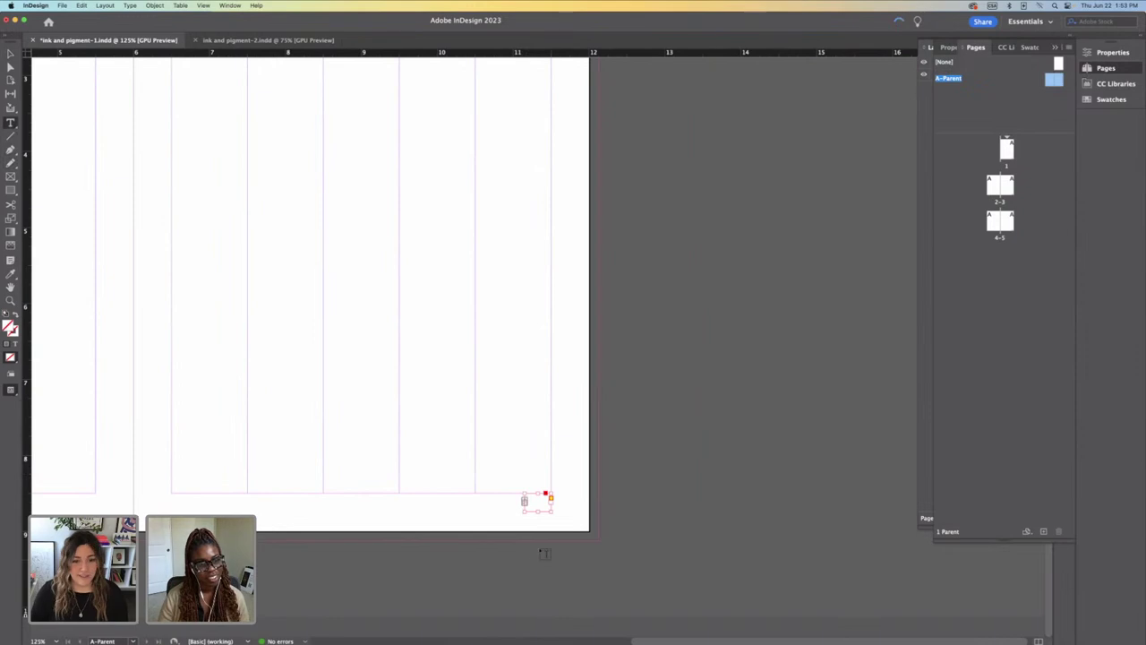
{"action": "left_click", "coordinate": [528, 499]}
{"action": "left_click_drag", "start_coordinate": [532, 497], "coordinate": [520, 503]}
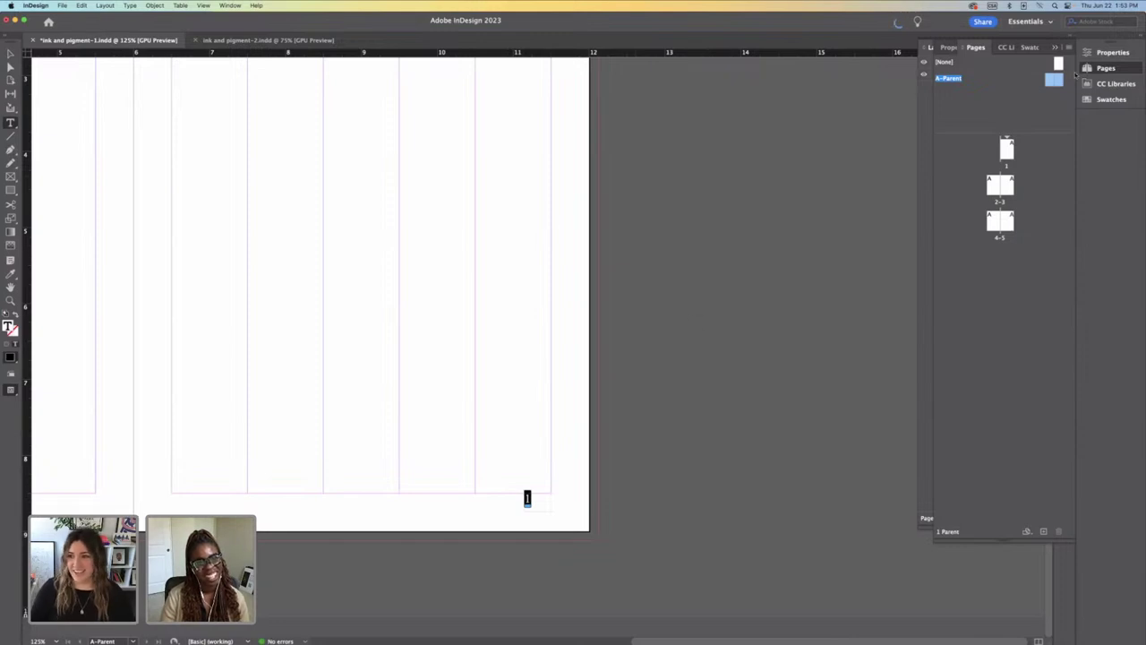
Step: Format the placeholder in Awesome Serif Regular at 8 pt and align it right within its frame
{"action": "left_click", "coordinate": [1115, 54]}
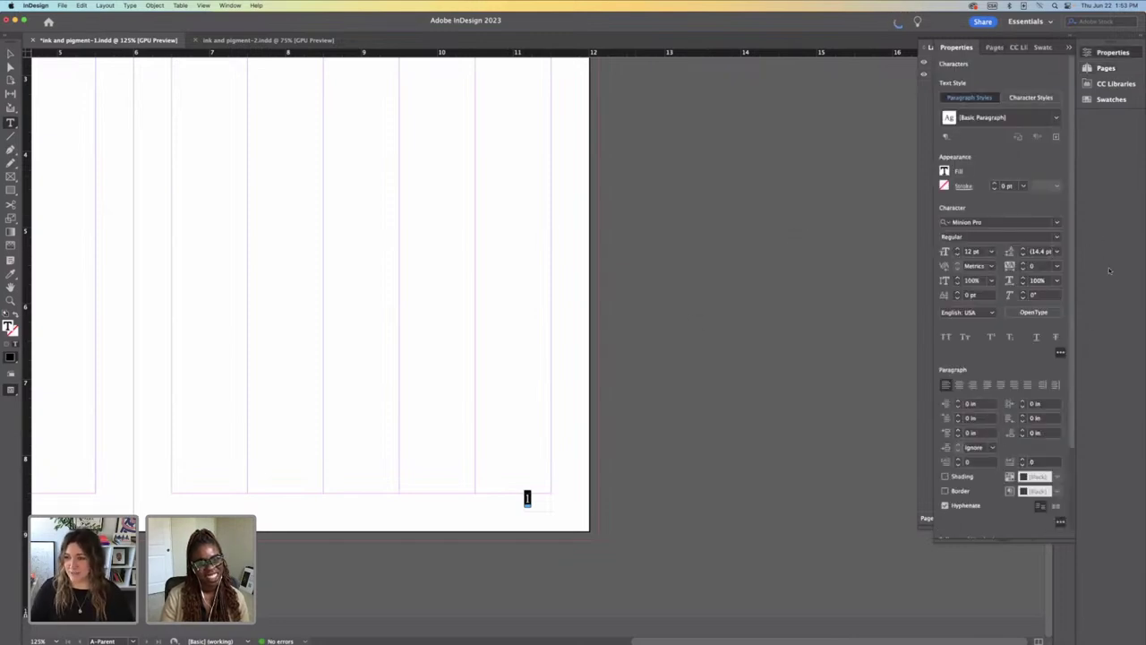
{"action": "left_click", "coordinate": [1060, 223]}
{"action": "left_click", "coordinate": [1057, 222]}
{"action": "scroll", "coordinate": [945, 309], "scroll_direction": "up", "scroll_amount": 15}
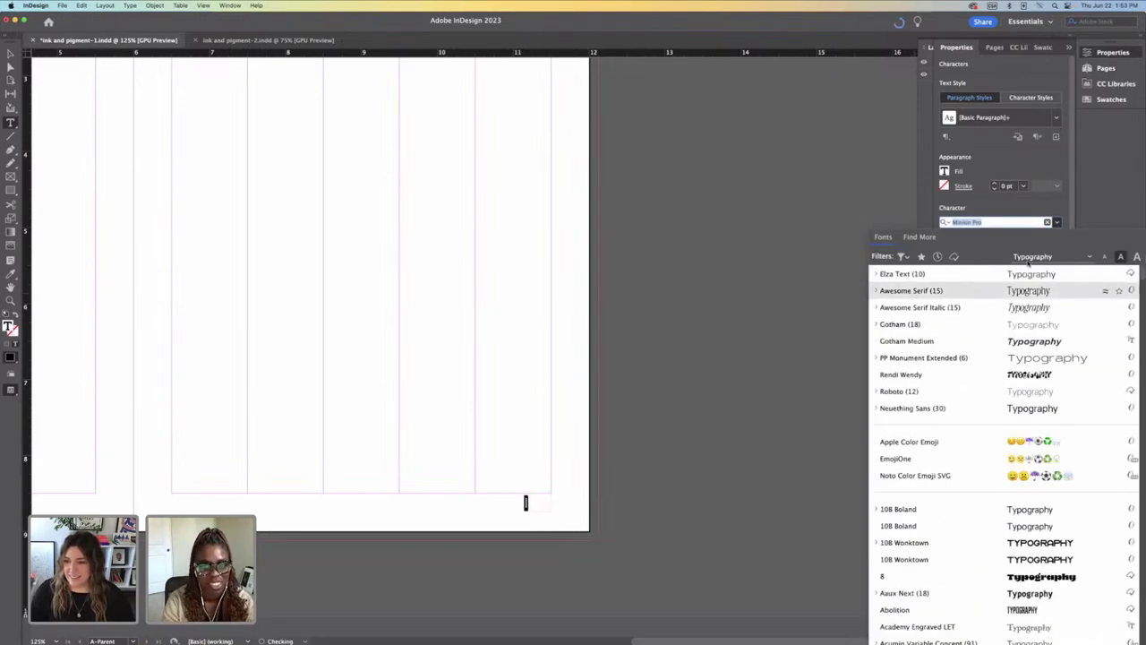
{"action": "left_click", "coordinate": [913, 290]}
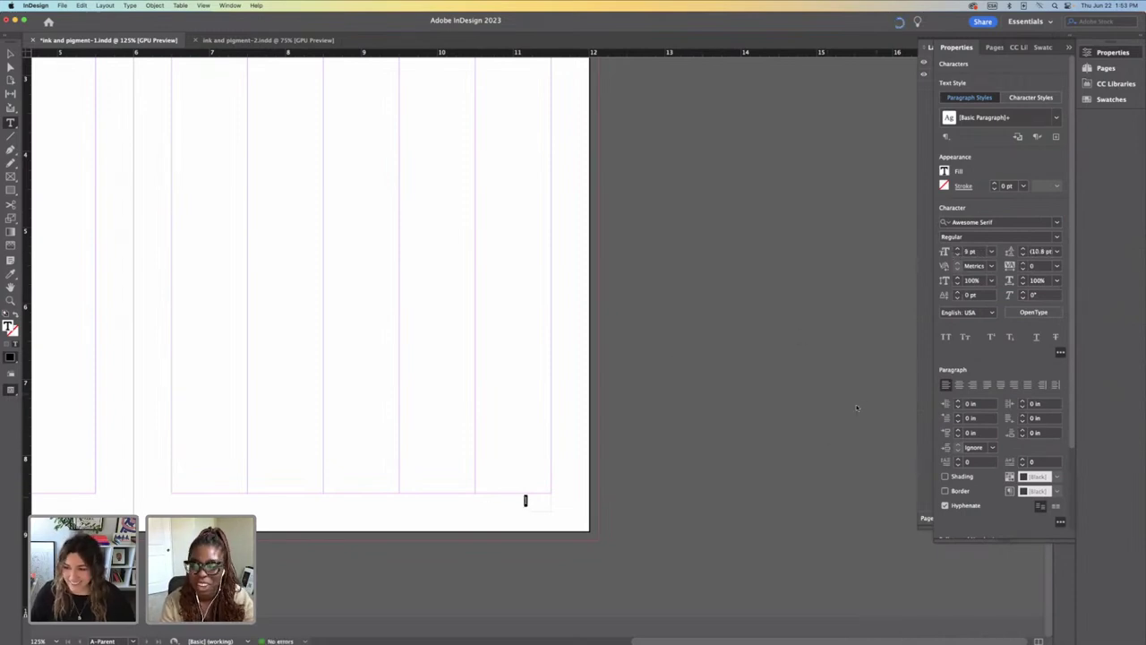
{"action": "left_click", "coordinate": [973, 385]}
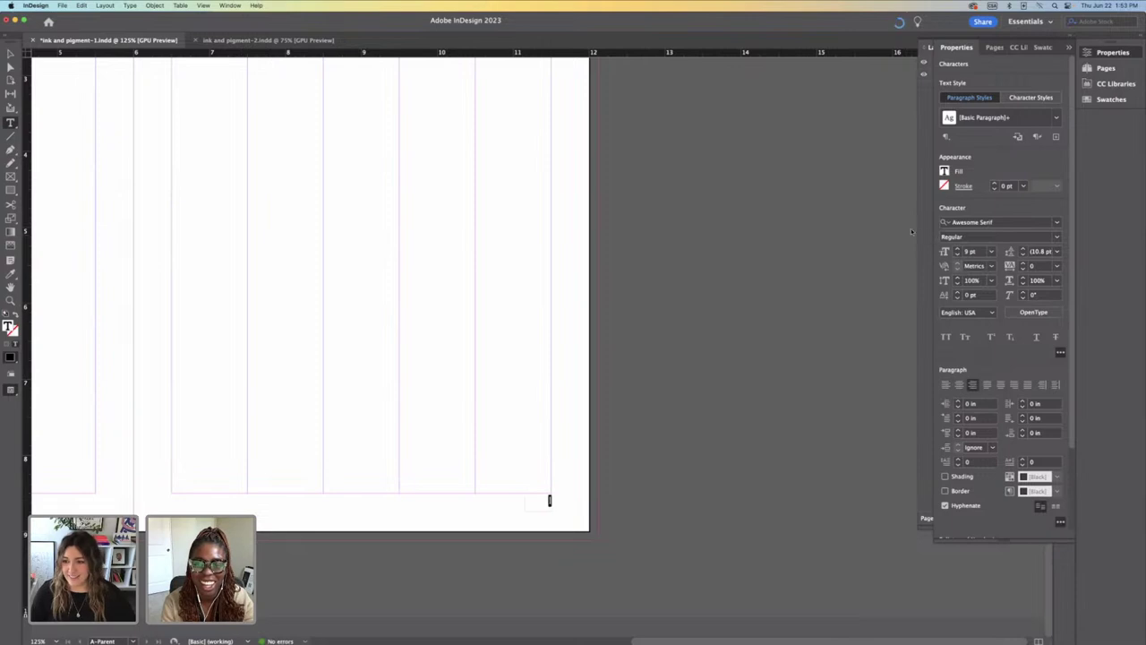
{"action": "left_click", "coordinate": [957, 255]}
{"action": "left_click", "coordinate": [9, 53]}
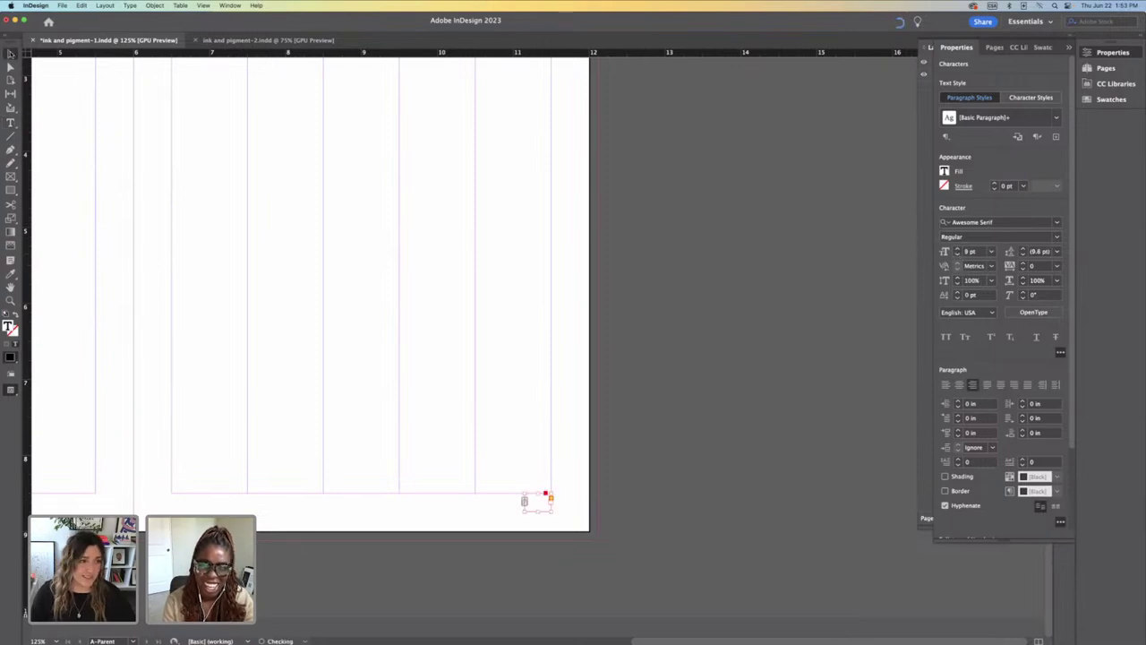
{"action": "scroll", "coordinate": [314, 206], "scroll_direction": "left", "scroll_amount": 3}
{"action": "left_click", "coordinate": [363, 241]}
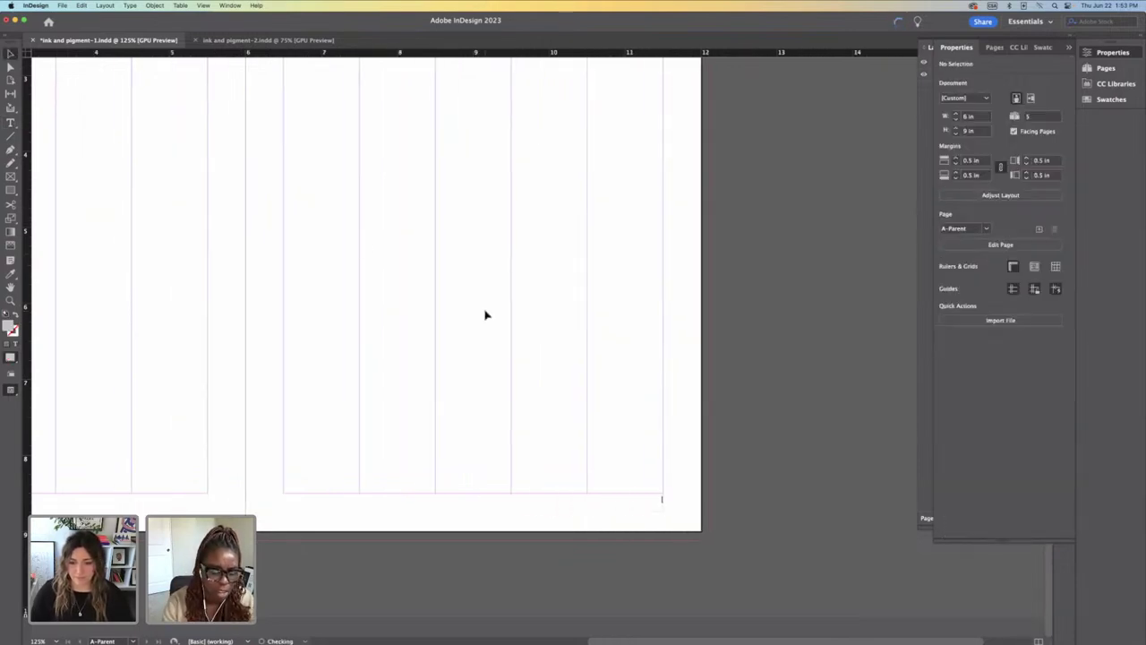
{"action": "scroll", "coordinate": [486, 314], "scroll_direction": "up", "scroll_amount": 1}
{"action": "scroll", "coordinate": [487, 285], "scroll_direction": "left", "scroll_amount": 2}
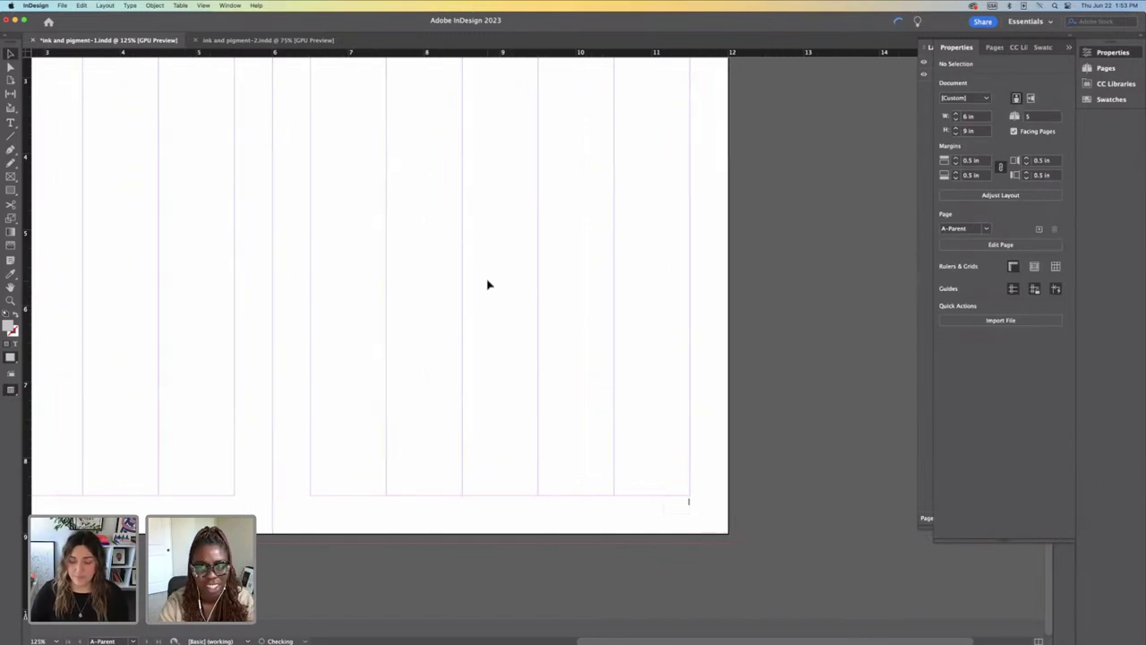
{"action": "scroll", "coordinate": [488, 285], "scroll_direction": "up", "scroll_amount": 1}
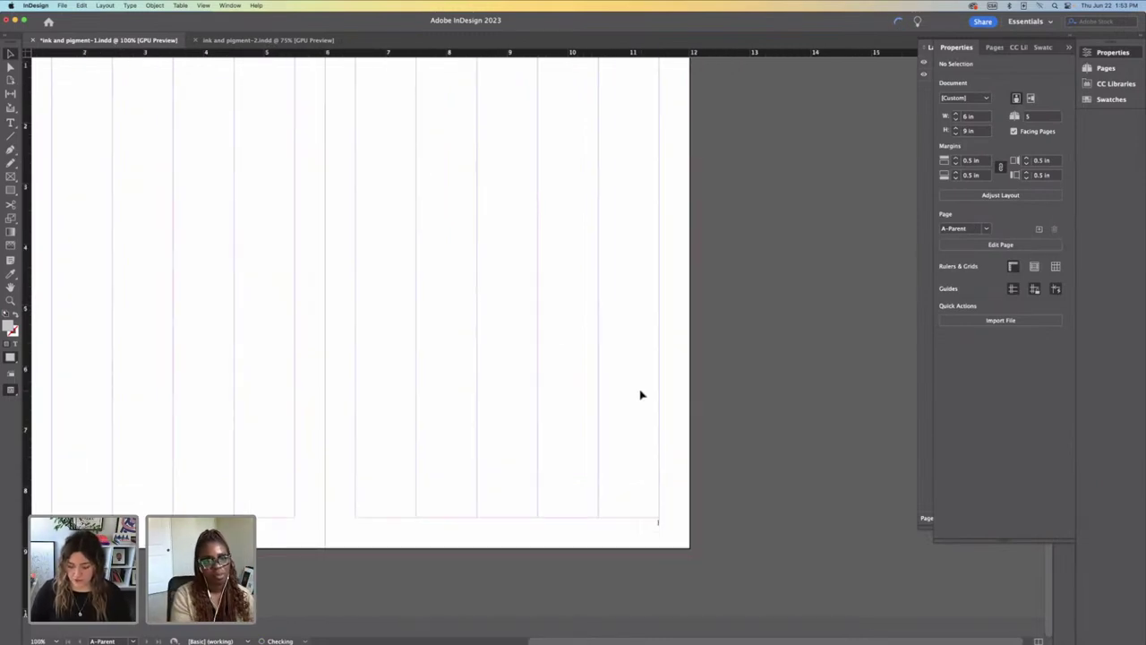
{"action": "scroll", "coordinate": [640, 394], "scroll_direction": "up", "scroll_amount": 2}
{"action": "scroll", "coordinate": [639, 394], "scroll_direction": "down", "scroll_amount": 2}
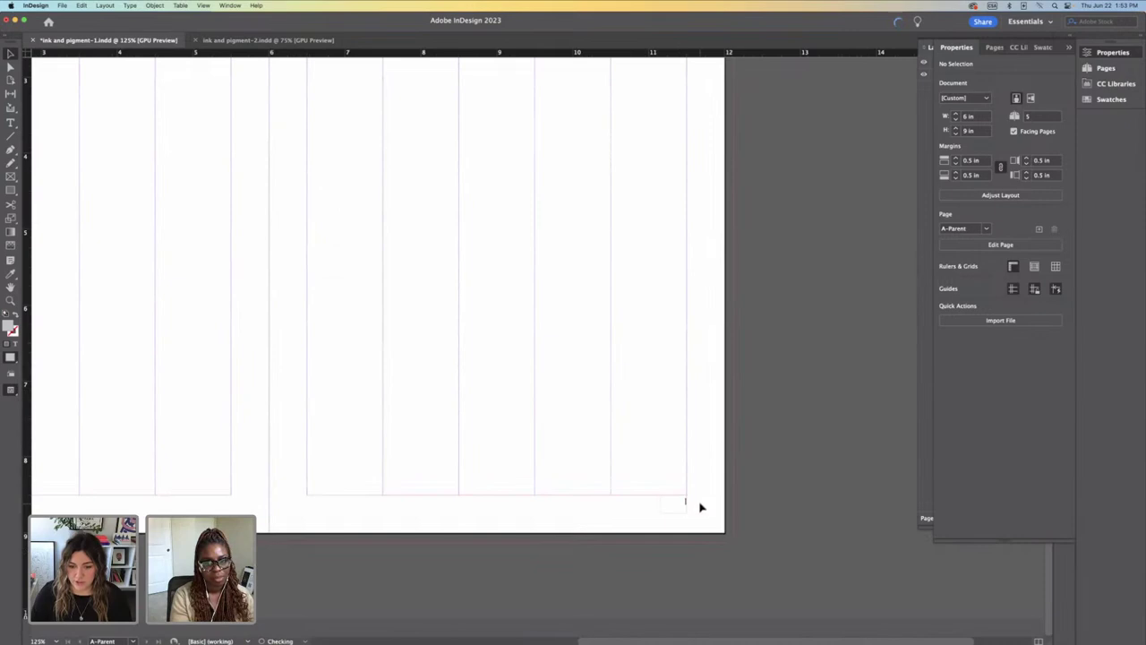
{"action": "left_click", "coordinate": [679, 505]}
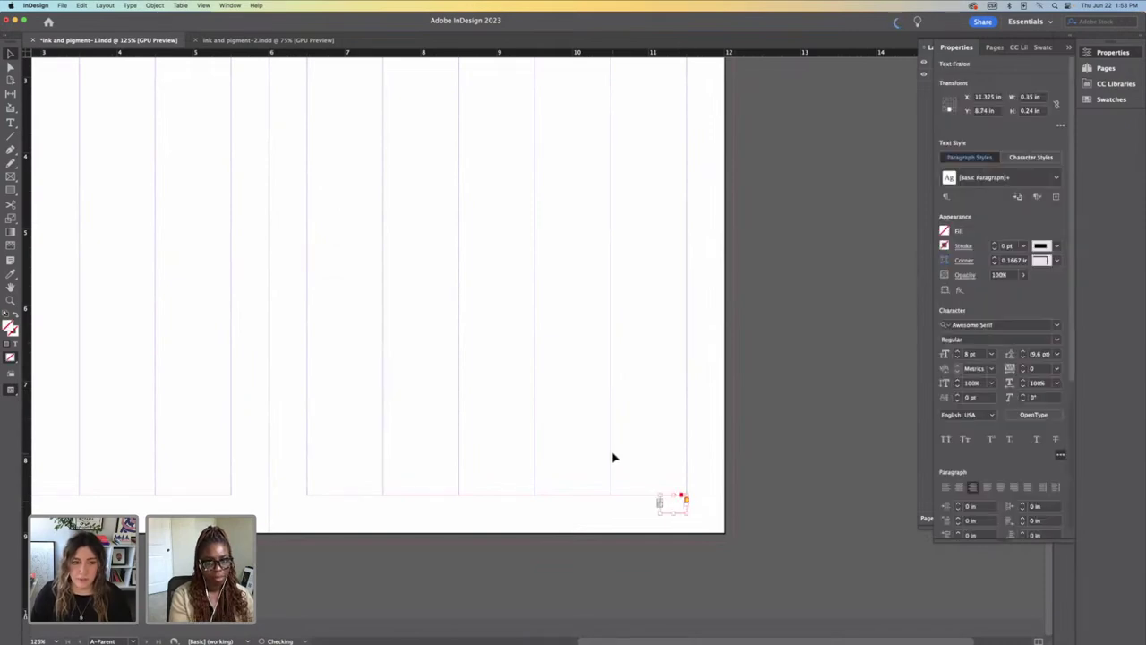
{"action": "left_click", "coordinate": [130, 5]}
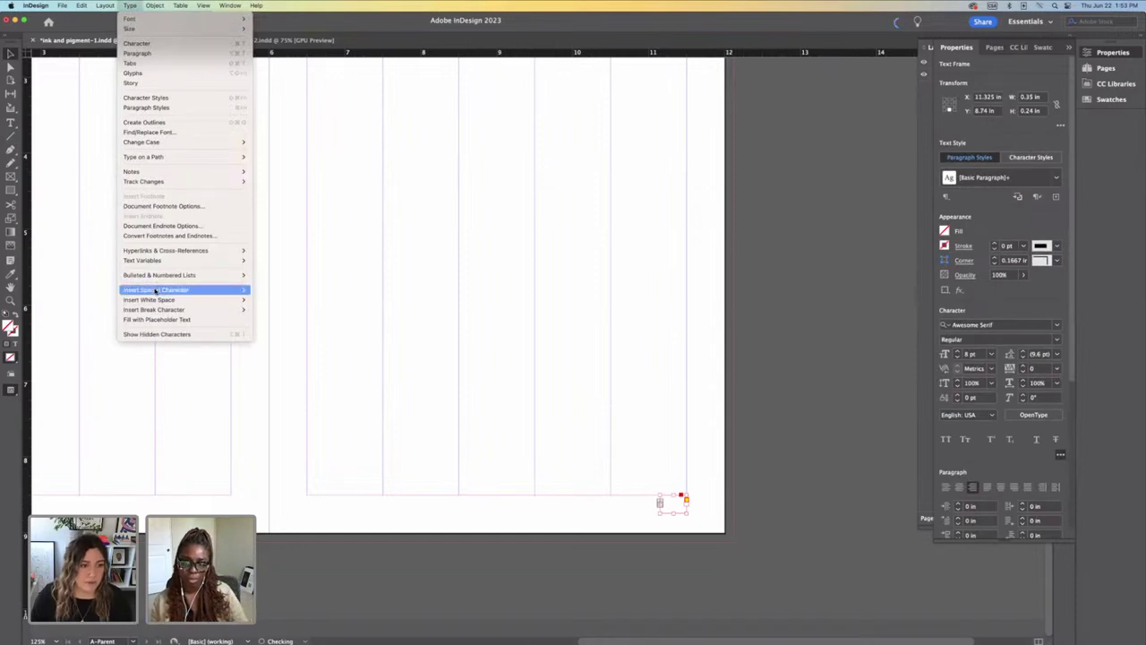
{"action": "mouse_move", "coordinate": [167, 310]}
{"action": "mouse_move", "coordinate": [175, 291]}
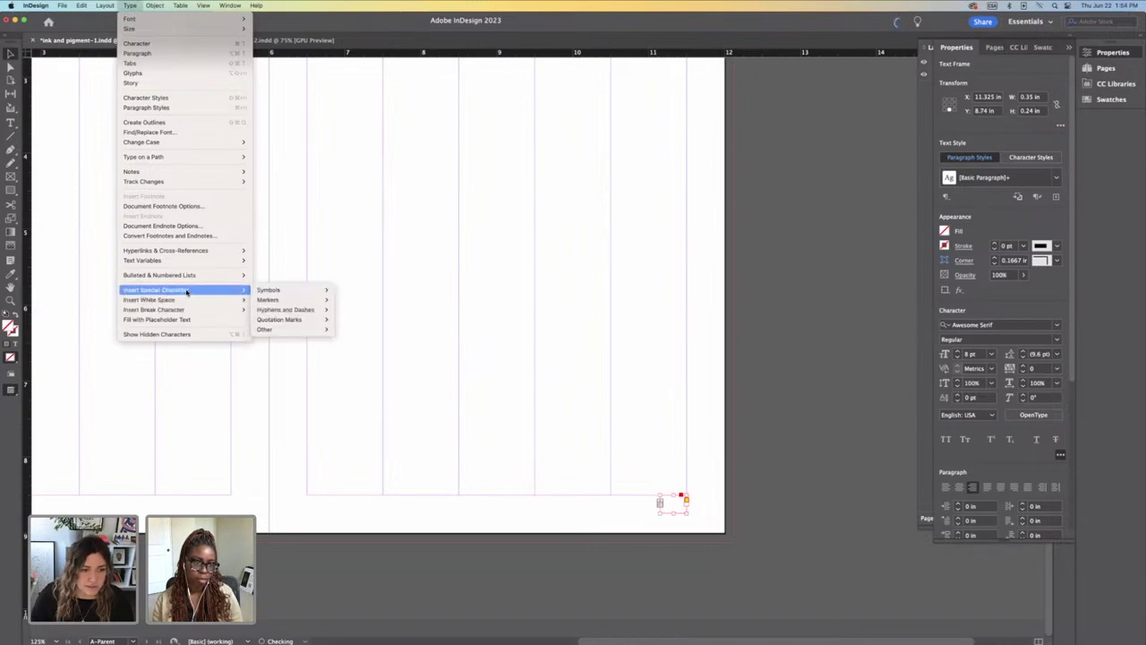
{"action": "mouse_move", "coordinate": [265, 299]}
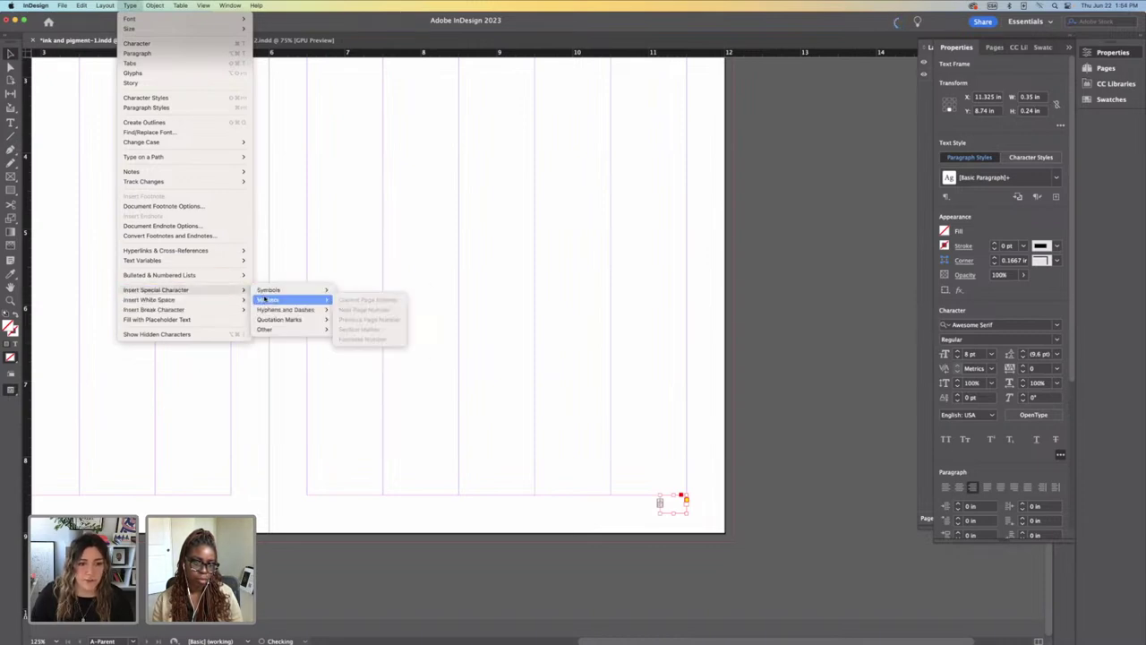
{"action": "left_click", "coordinate": [570, 473]}
Step: Replace the placeholder text in the corner frame with a Current Page Number marker
{"action": "key", "text": "t"}
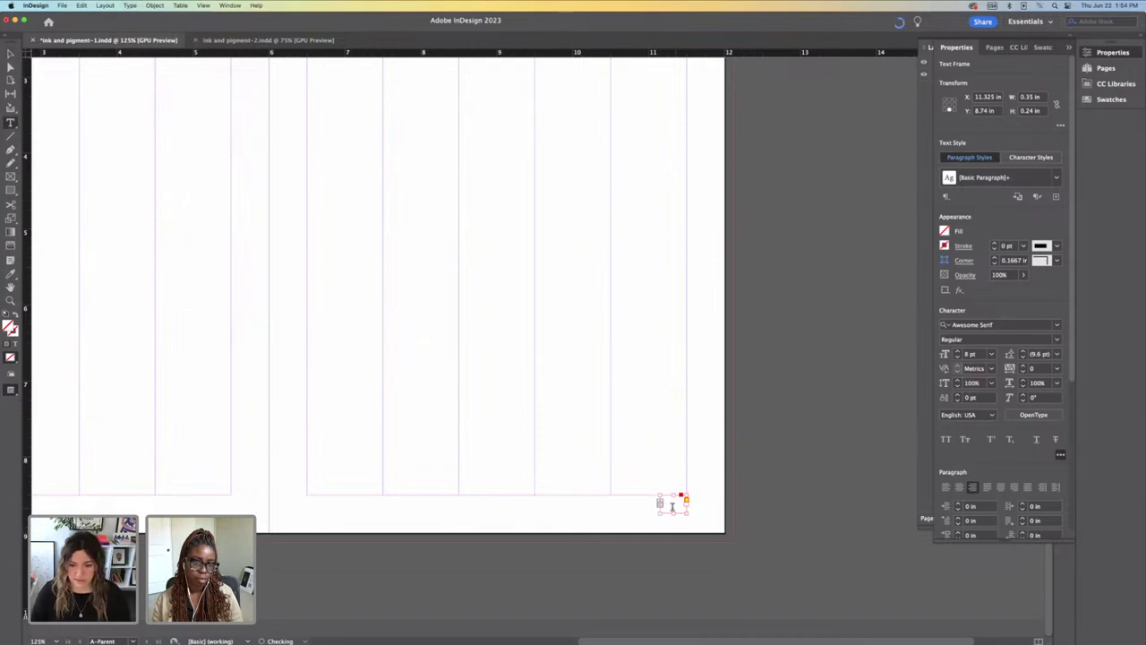
{"action": "left_click", "coordinate": [131, 6]}
{"action": "mouse_move", "coordinate": [273, 299]}
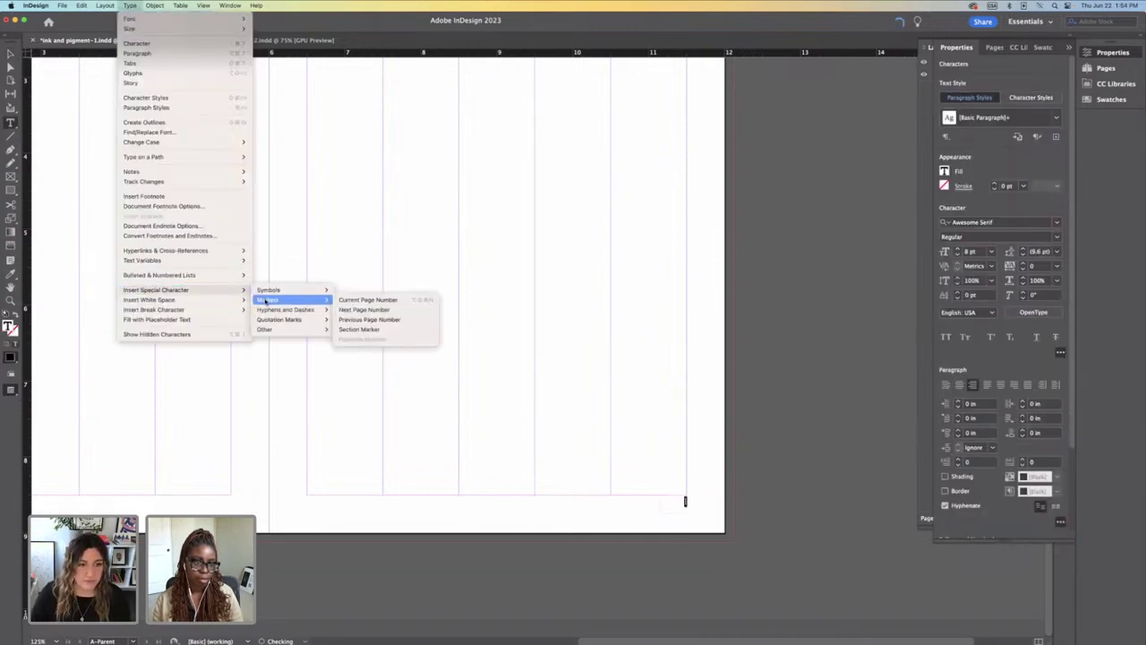
{"action": "left_click", "coordinate": [355, 303]}
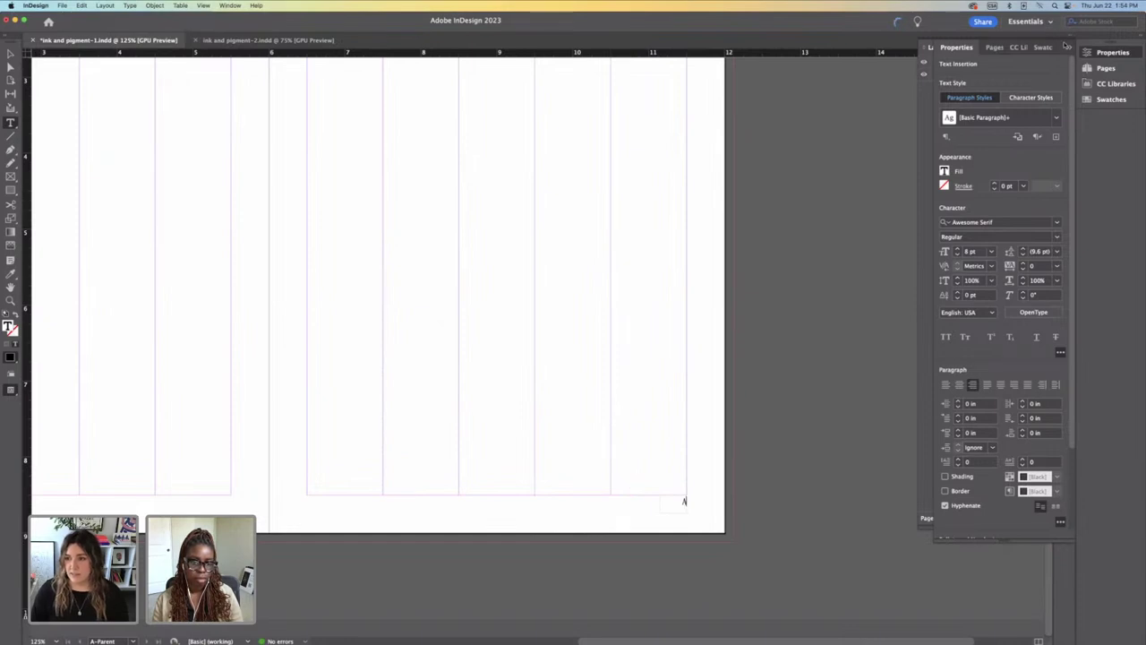
Step: Check the page numbers on spreads 2–3 and 4–5, and add four pages at the end of the document
{"action": "left_click", "coordinate": [1107, 68]}
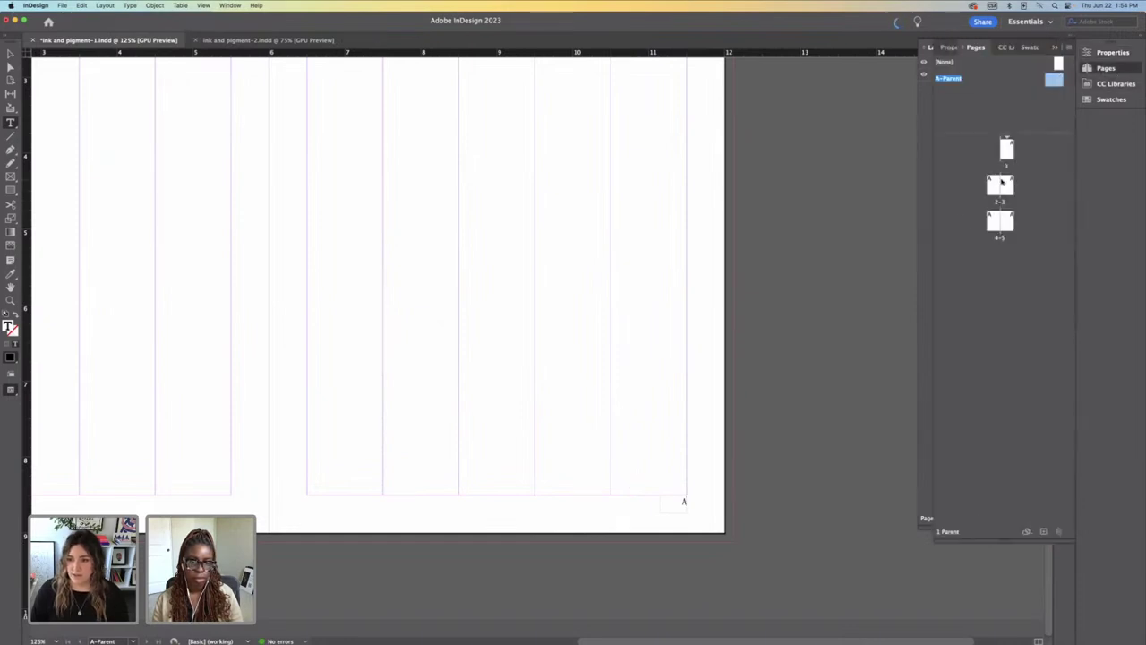
{"action": "double_click", "coordinate": [1001, 182]}
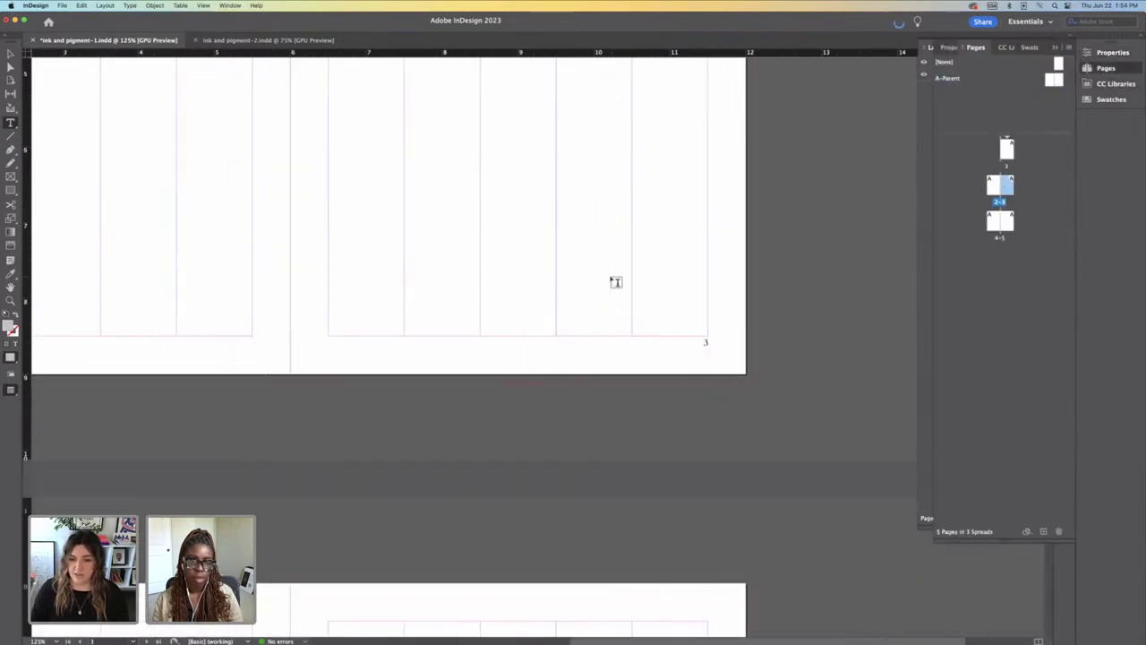
{"action": "double_click", "coordinate": [1007, 219]}
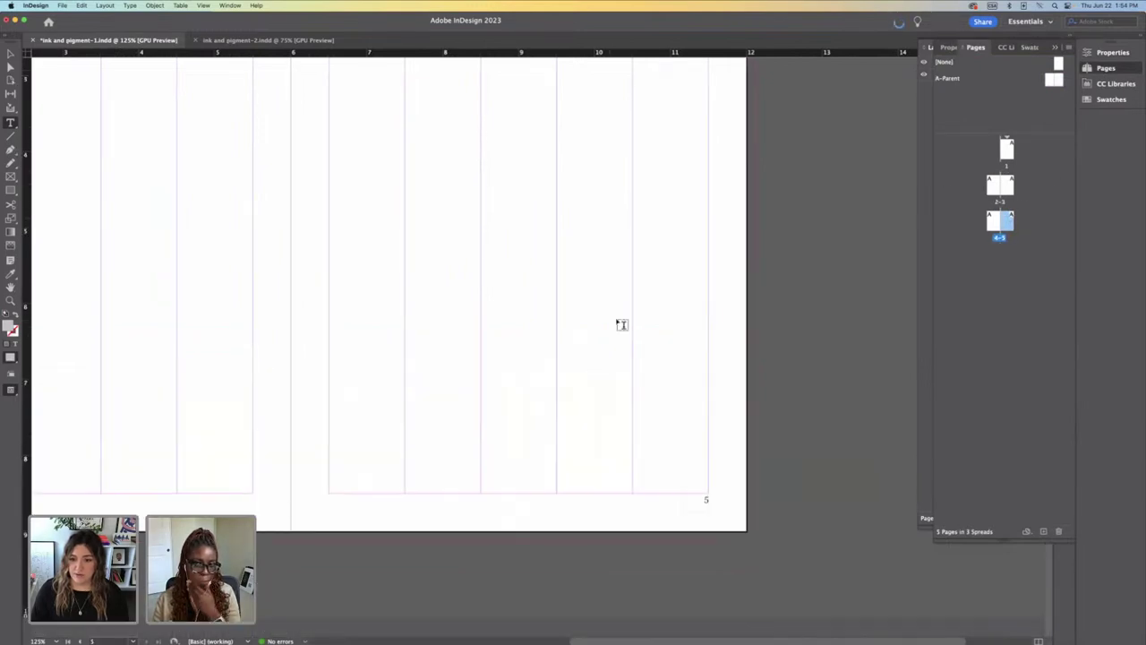
{"action": "left_click", "coordinate": [1043, 531]}
{"action": "left_click", "coordinate": [1043, 531]}
{"action": "left_click", "coordinate": [1043, 531]}
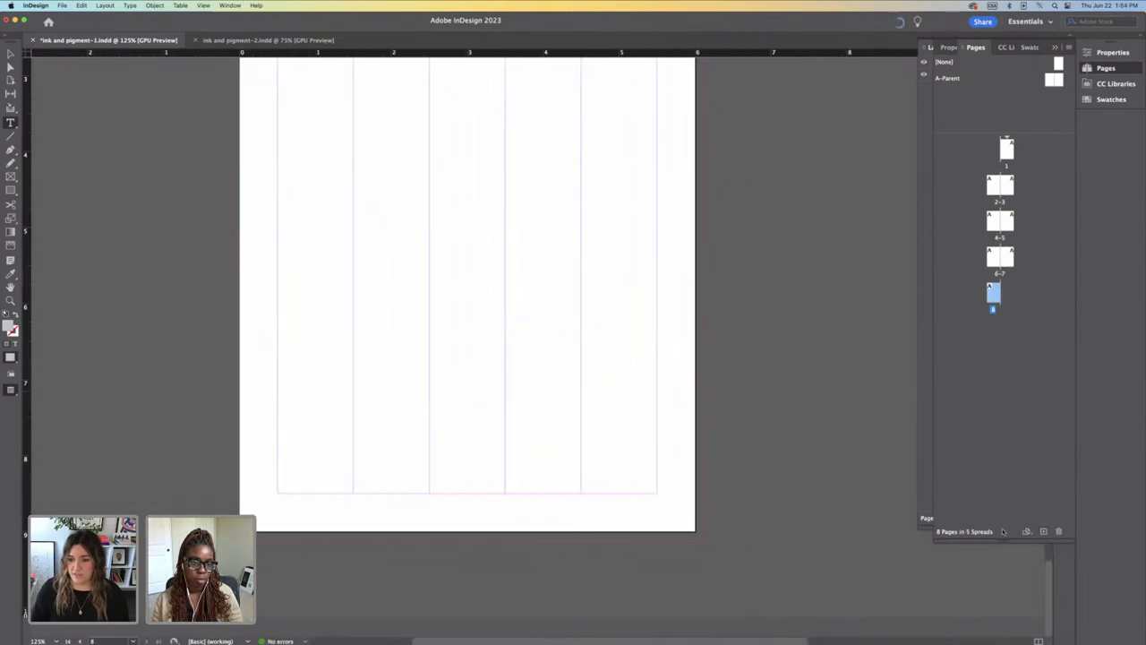
{"action": "left_click", "coordinate": [1042, 531]}
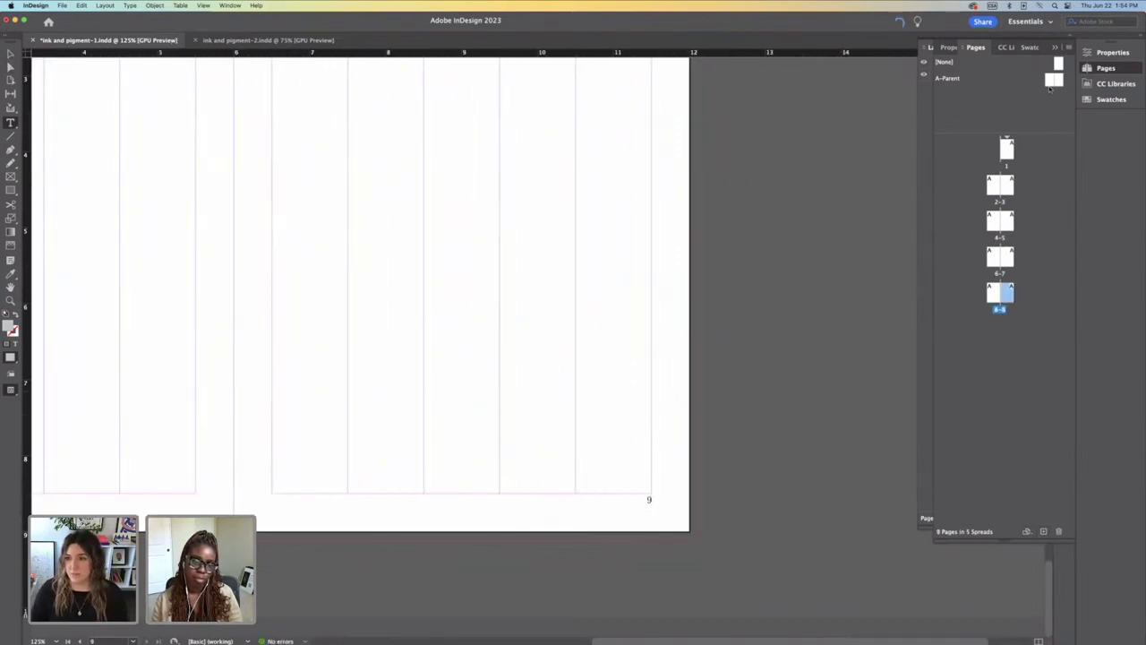
Step: Return to A-Parent and draw a wide, shallow text frame across the lower part of its left page
{"action": "left_click", "coordinate": [1053, 80]}
{"action": "double_click", "coordinate": [1054, 80]}
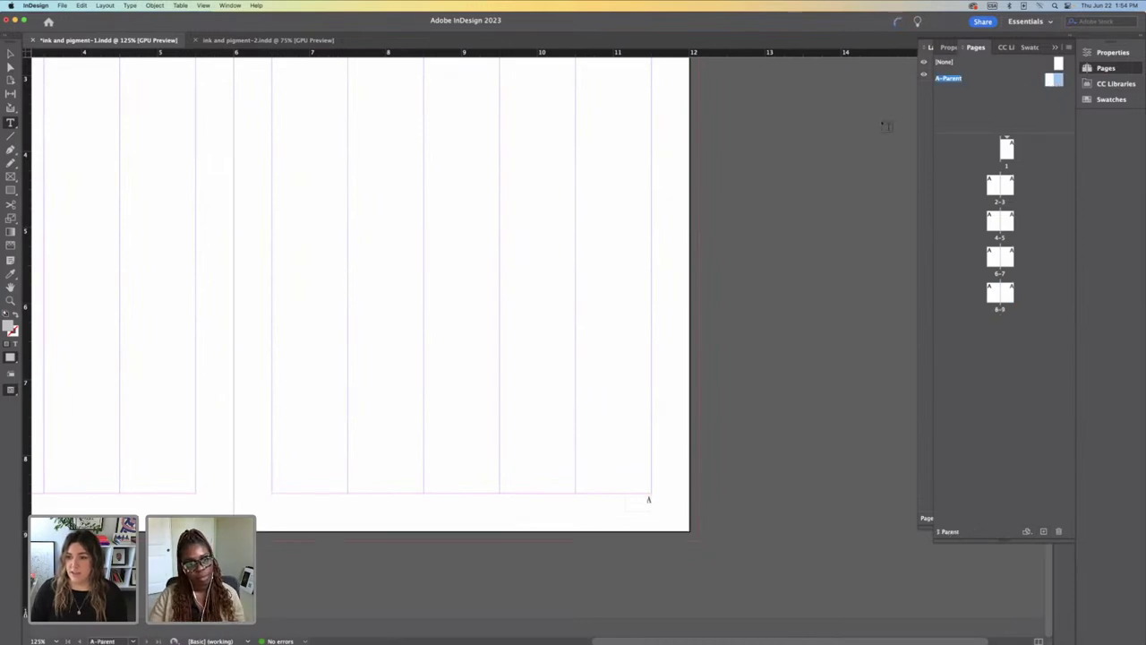
{"action": "scroll", "coordinate": [223, 153], "scroll_direction": "left", "scroll_amount": 3}
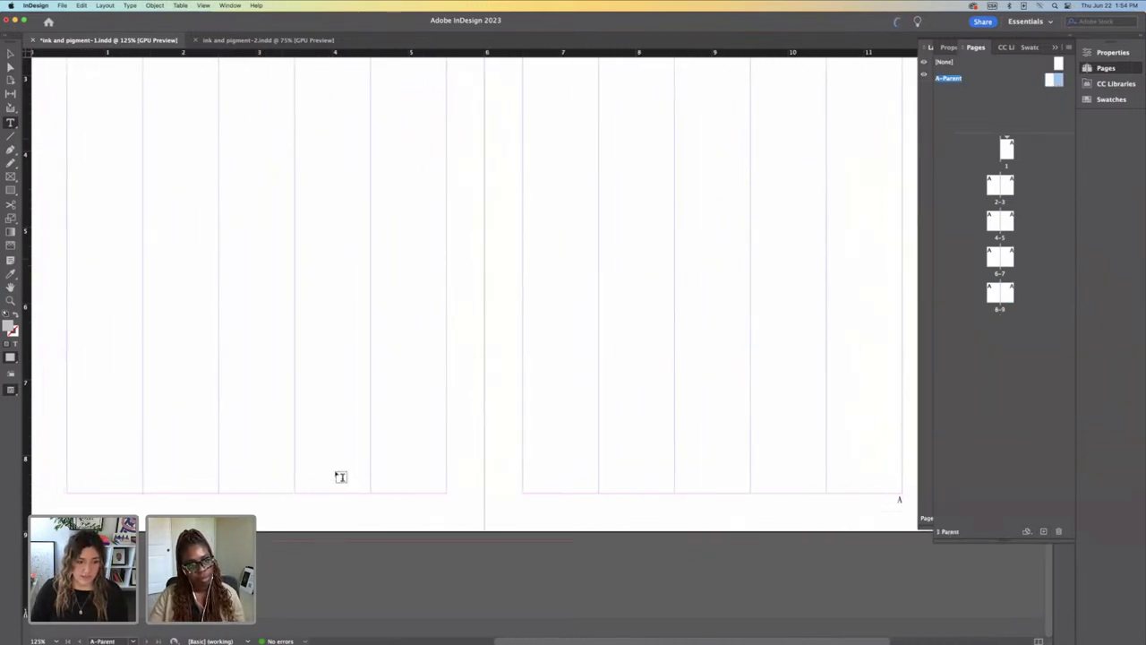
{"action": "left_click_drag", "start_coordinate": [215, 493], "coordinate": [444, 498]}
{"action": "scroll", "coordinate": [407, 514], "scroll_direction": "left", "scroll_amount": 1}
{"action": "left_click_drag", "start_coordinate": [174, 396], "coordinate": [417, 424]}
Step: Enter the credit line "These images were created in Adobe Firefly and Photoshop Beta" in the new frame on the parent's left page
{"action": "type", "text": "these"}
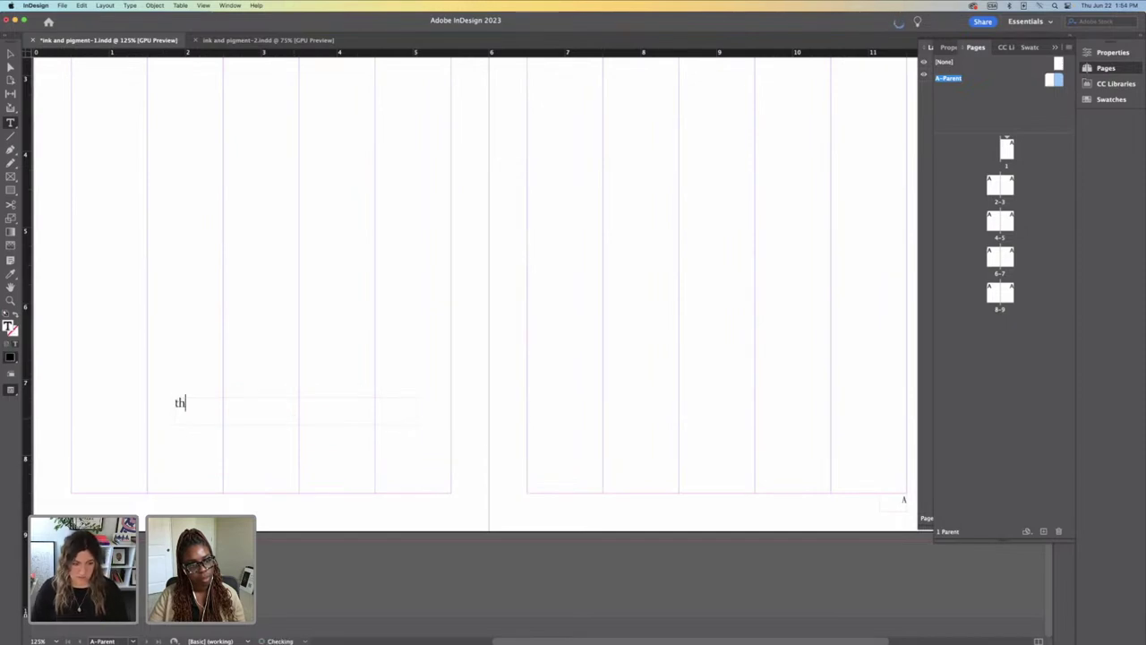
{"action": "key", "text": "BackSpace"}
{"action": "key", "text": "BackSpace"}
{"action": "key", "text": "BackSpace"}
{"action": "key", "text": "BackSpace"}
{"action": "key", "text": "BackSpace"}
{"action": "type", "text": "Th"}
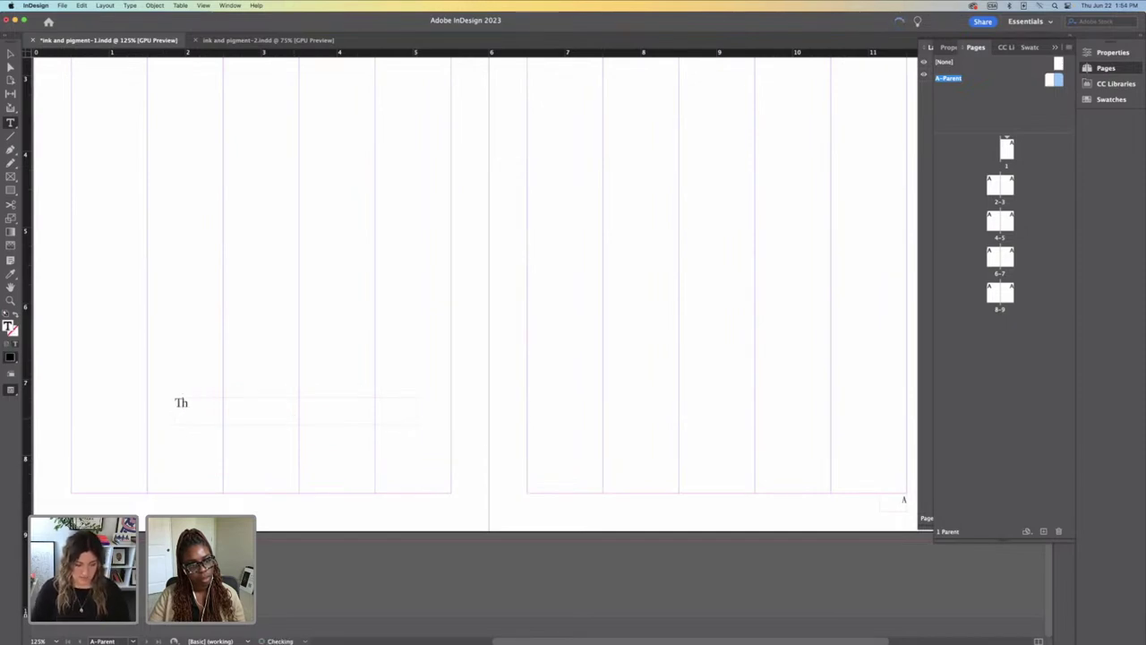
{"action": "type", "text": "ese images "}
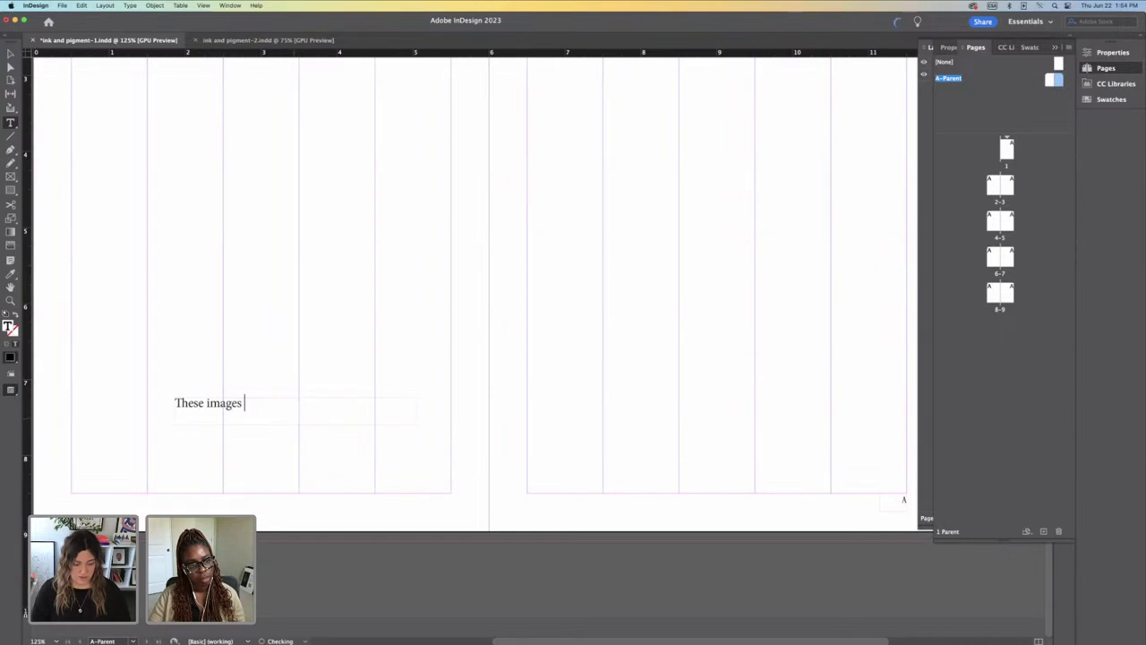
{"action": "type", "text": "were create"}
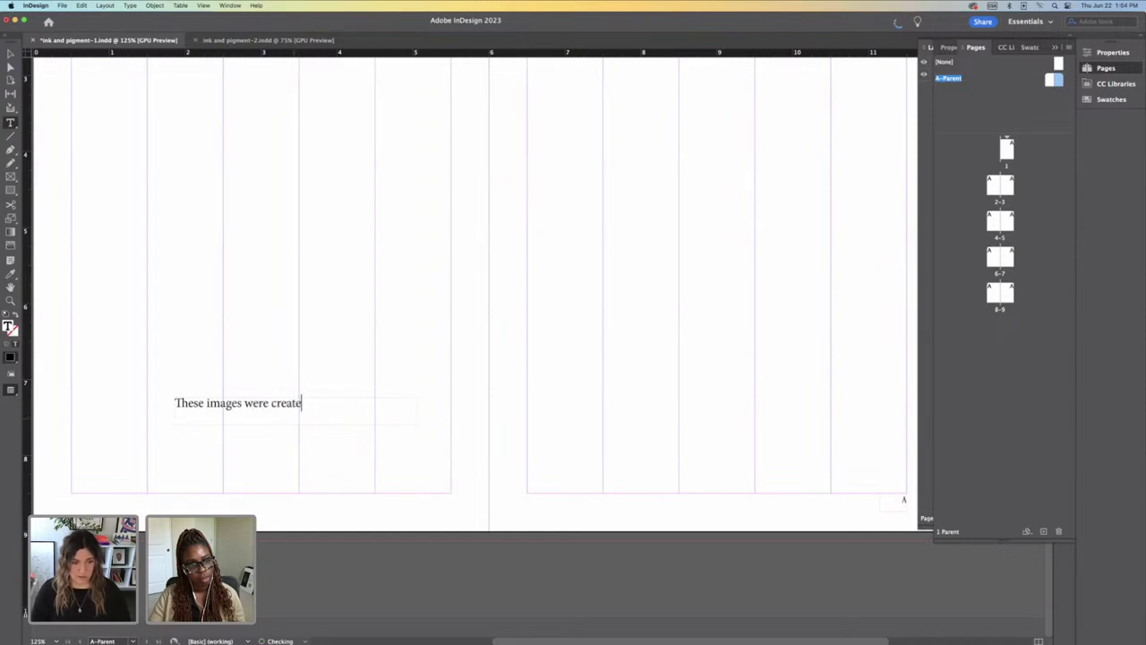
{"action": "type", "text": "d in Ado"}
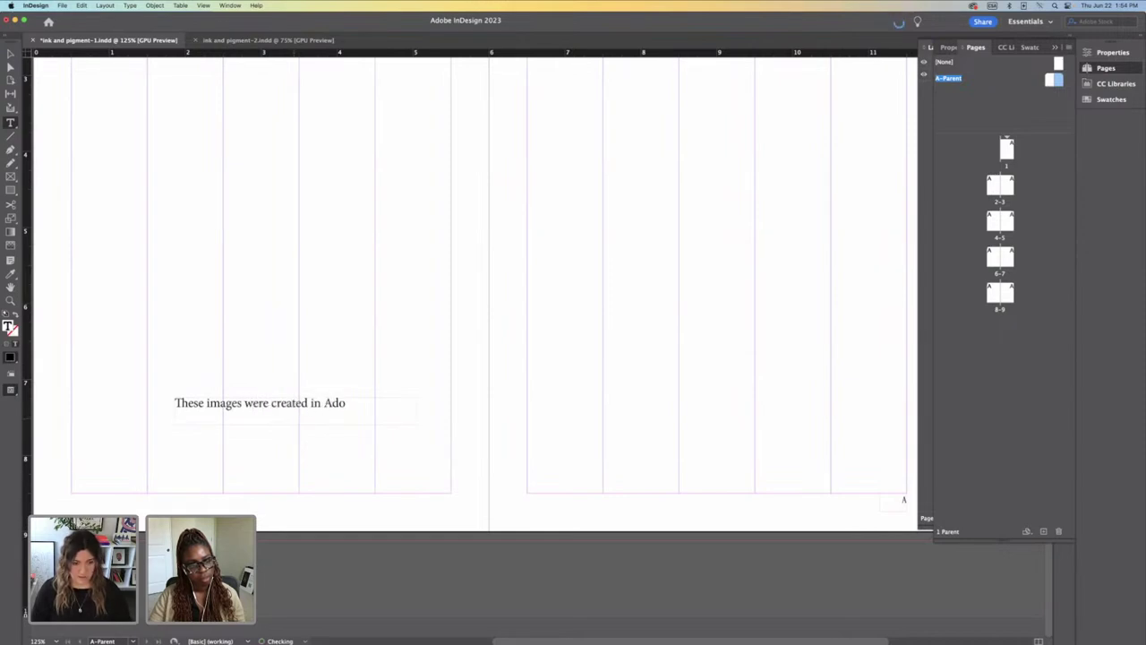
{"action": "type", "text": "be F"}
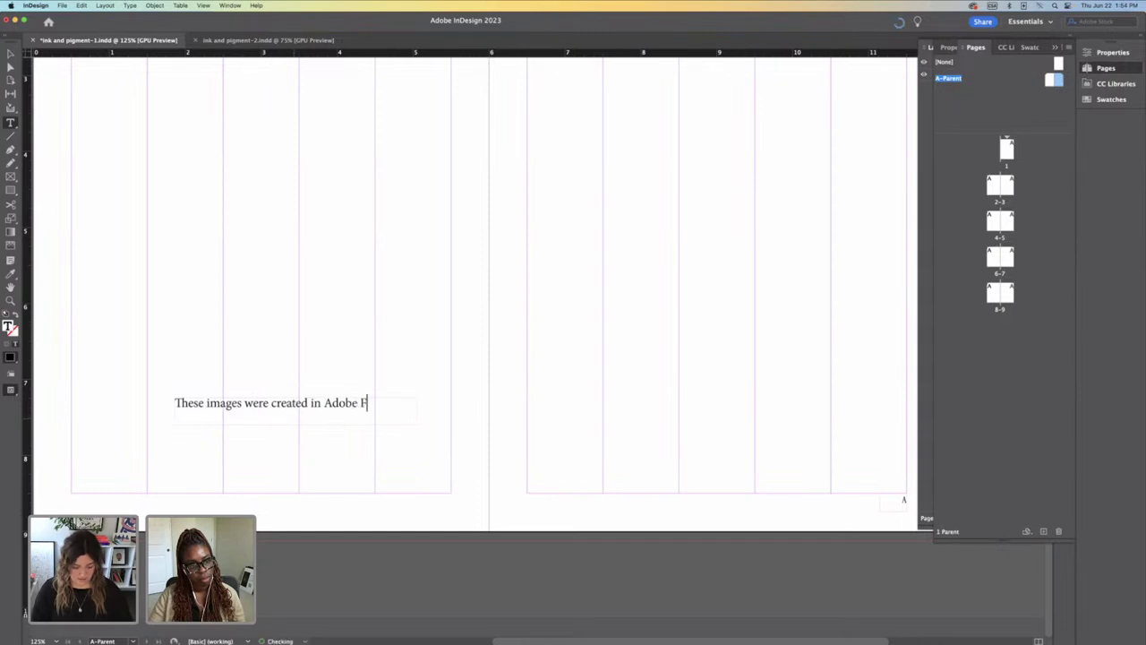
{"action": "type", "text": "irefly and"}
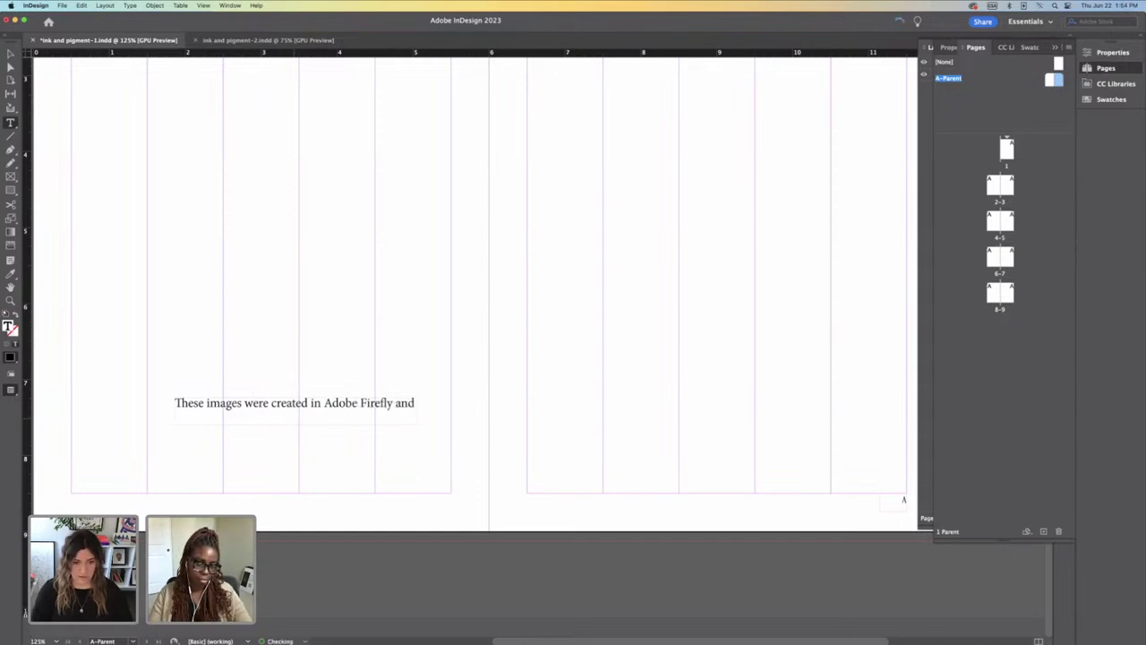
{"action": "type", "text": " Photo"}
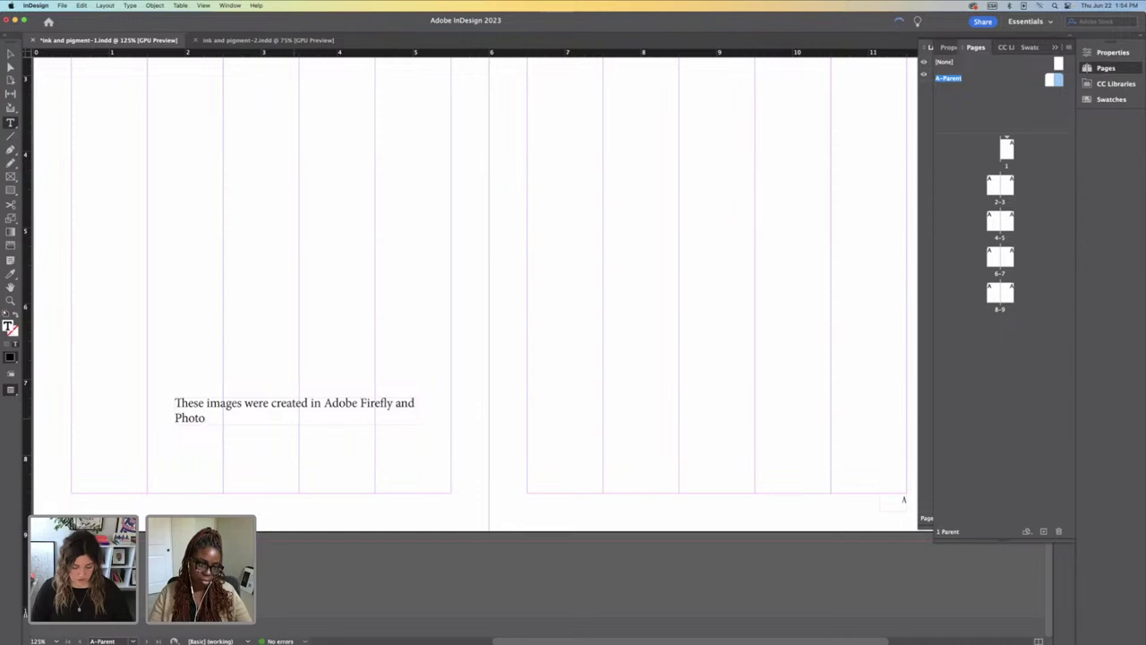
{"action": "type", "text": "shop Beta"}
Step: Change the whole credit line's font to Elza Text Regular
{"action": "scroll", "coordinate": [289, 421], "scroll_direction": "right", "scroll_amount": 1}
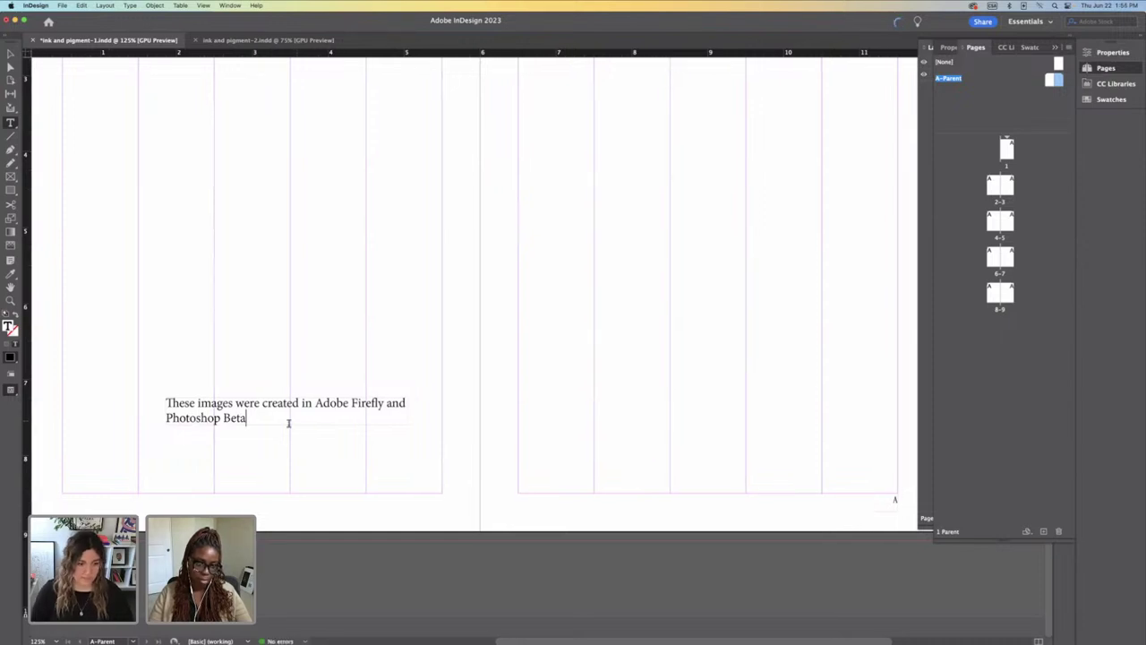
{"action": "left_click_drag", "start_coordinate": [256, 420], "coordinate": [77, 391]}
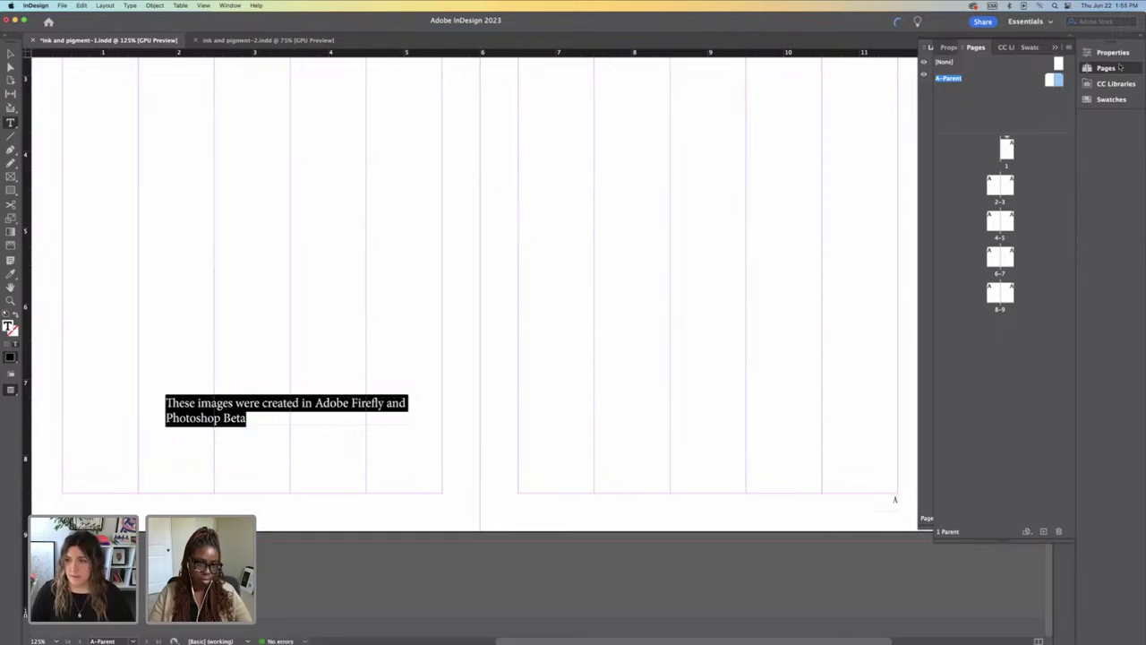
{"action": "left_click", "coordinate": [1112, 52]}
{"action": "left_click", "coordinate": [1056, 222]}
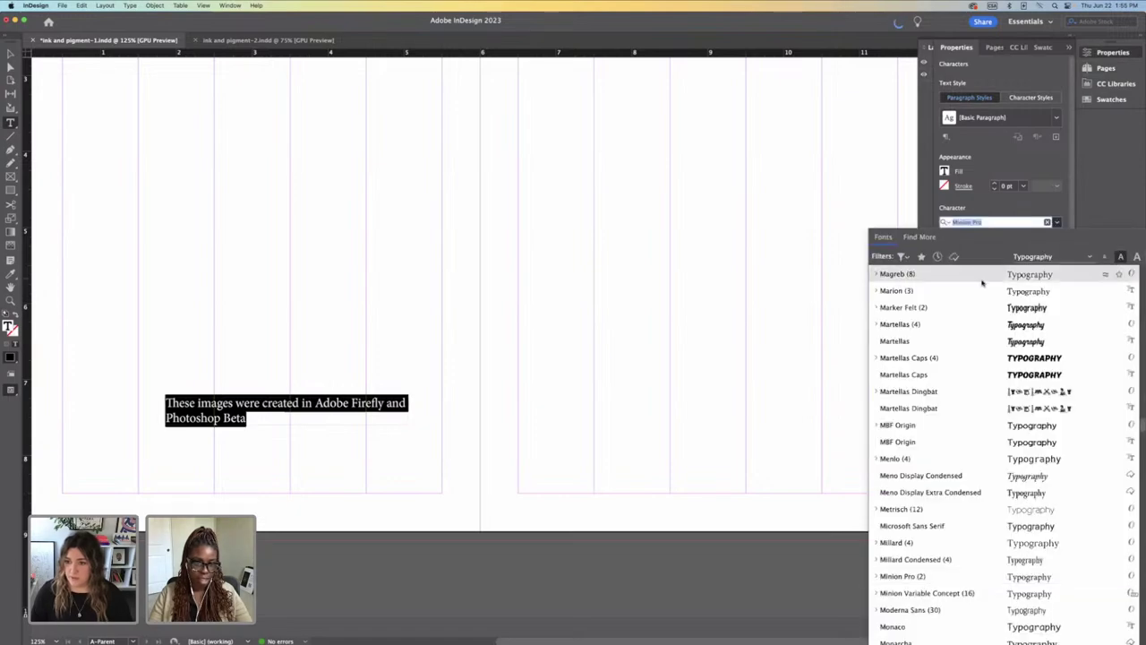
{"action": "scroll", "coordinate": [985, 286], "scroll_direction": "up", "scroll_amount": 15}
{"action": "scroll", "coordinate": [986, 290], "scroll_direction": "up", "scroll_amount": 3}
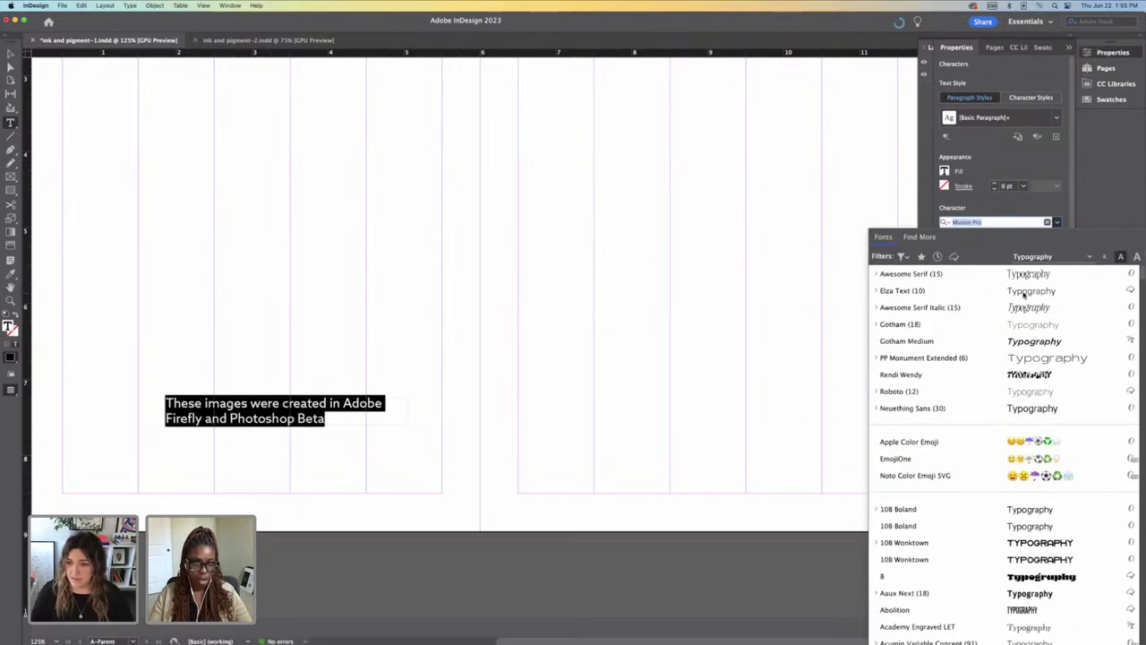
{"action": "left_click", "coordinate": [1023, 291]}
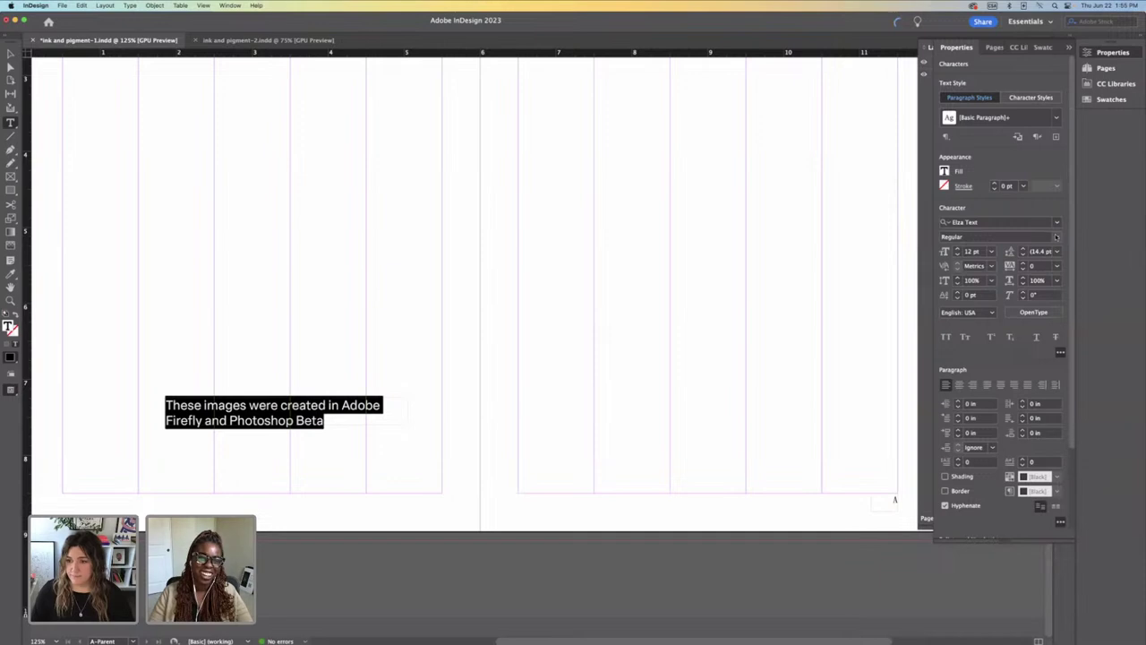
{"action": "left_click", "coordinate": [1054, 236]}
{"action": "left_click", "coordinate": [1002, 270]}
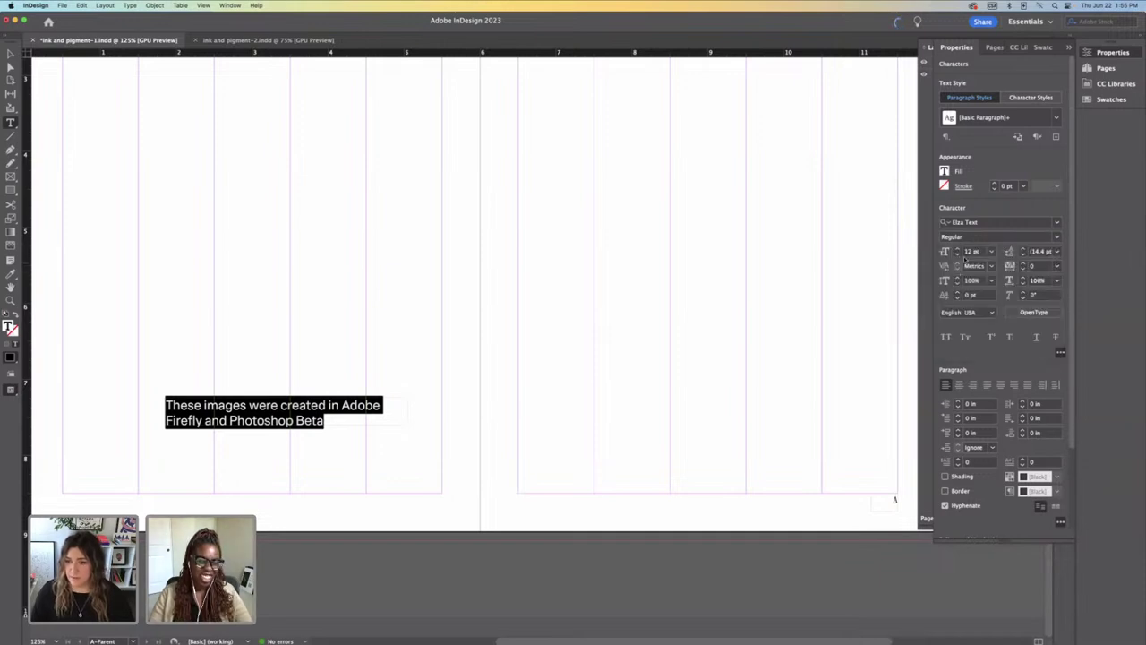
Step: Reduce the credit line's font size to 7 pt
{"action": "left_click", "coordinate": [958, 255]}
{"action": "left_click", "coordinate": [957, 255]}
{"action": "left_click", "coordinate": [958, 256]}
{"action": "left_click", "coordinate": [957, 255]}
{"action": "left_click", "coordinate": [958, 256]}
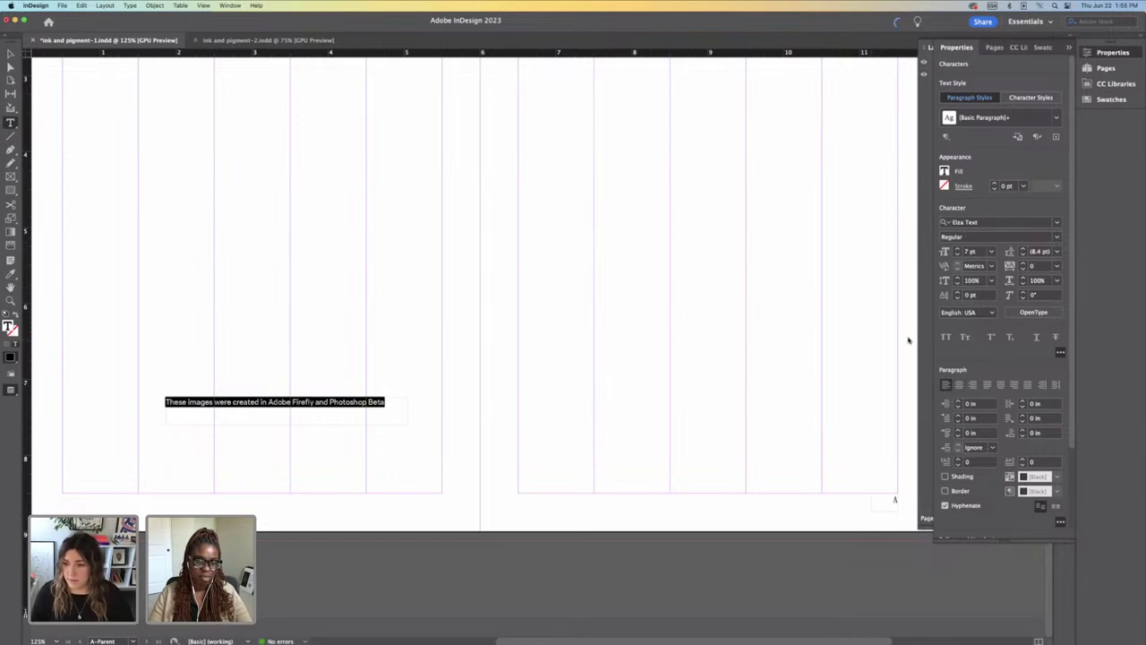
Step: Colour the credit line with the grey swatch C=0 M=0 Y=0 K=48 and deselect it
{"action": "left_click", "coordinate": [1070, 49]}
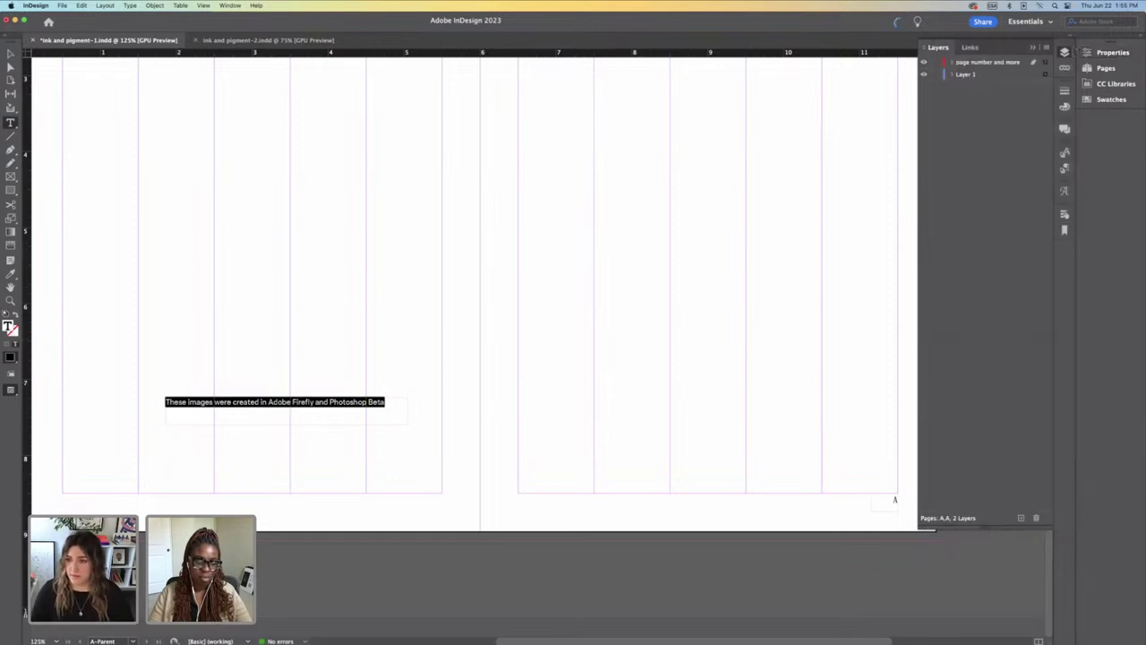
{"action": "left_click", "coordinate": [1103, 99]}
{"action": "left_click", "coordinate": [983, 279]}
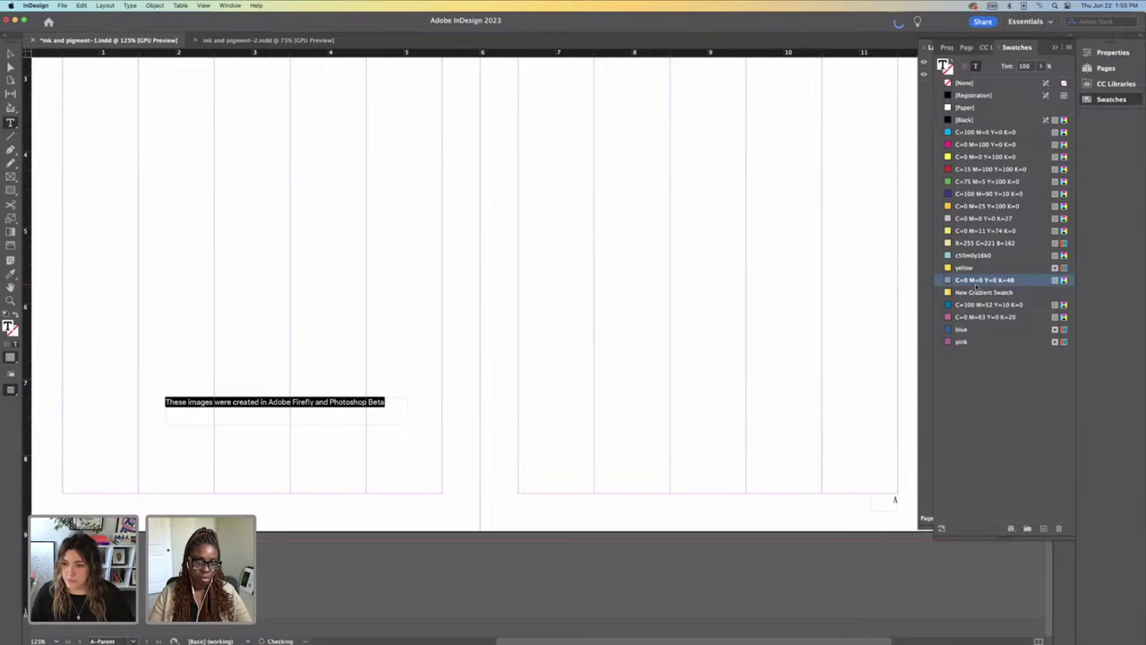
{"action": "left_click", "coordinate": [11, 54]}
{"action": "left_click", "coordinate": [151, 203]}
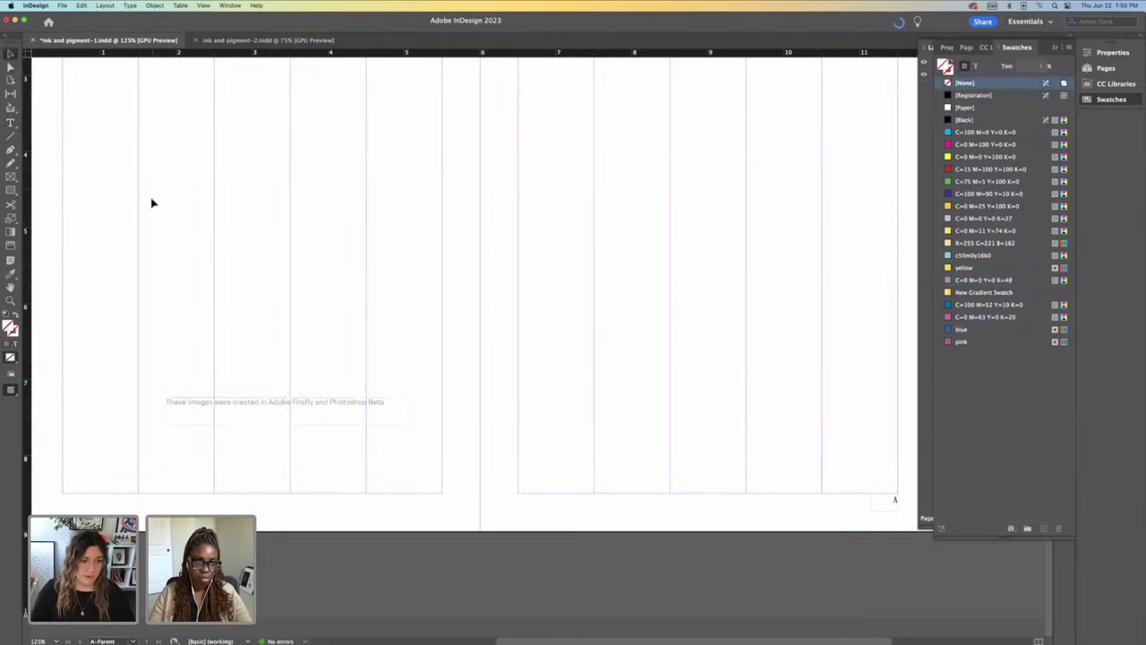
Step: Shorten the credit line's frame, place it at the left page's outer margin just below the bottom margin, and save the document
{"action": "scroll", "coordinate": [148, 199], "scroll_direction": "left", "scroll_amount": 5}
{"action": "key", "text": "super+minus"}
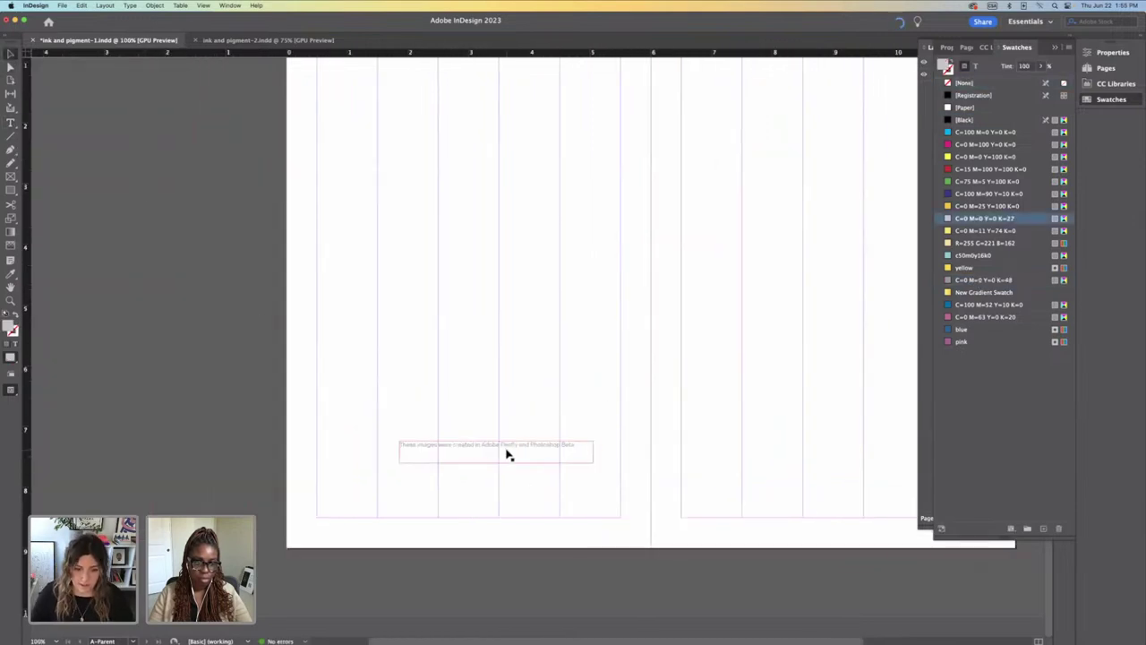
{"action": "left_click", "coordinate": [504, 453]}
{"action": "left_click_drag", "start_coordinate": [493, 463], "coordinate": [429, 524]}
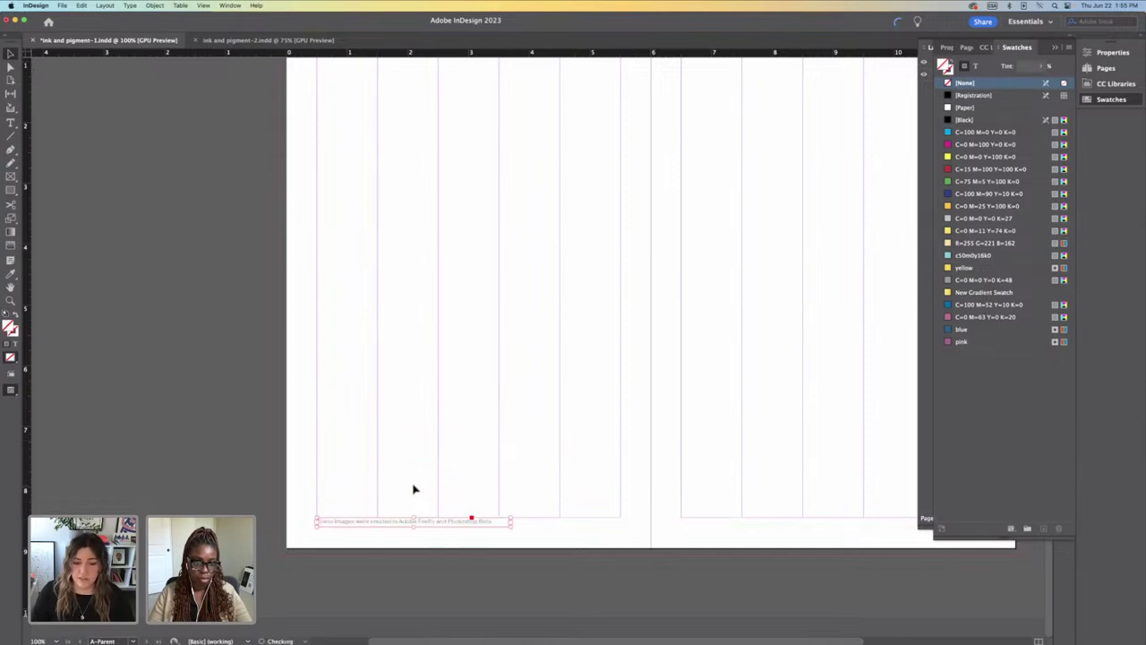
{"action": "left_click", "coordinate": [414, 489]}
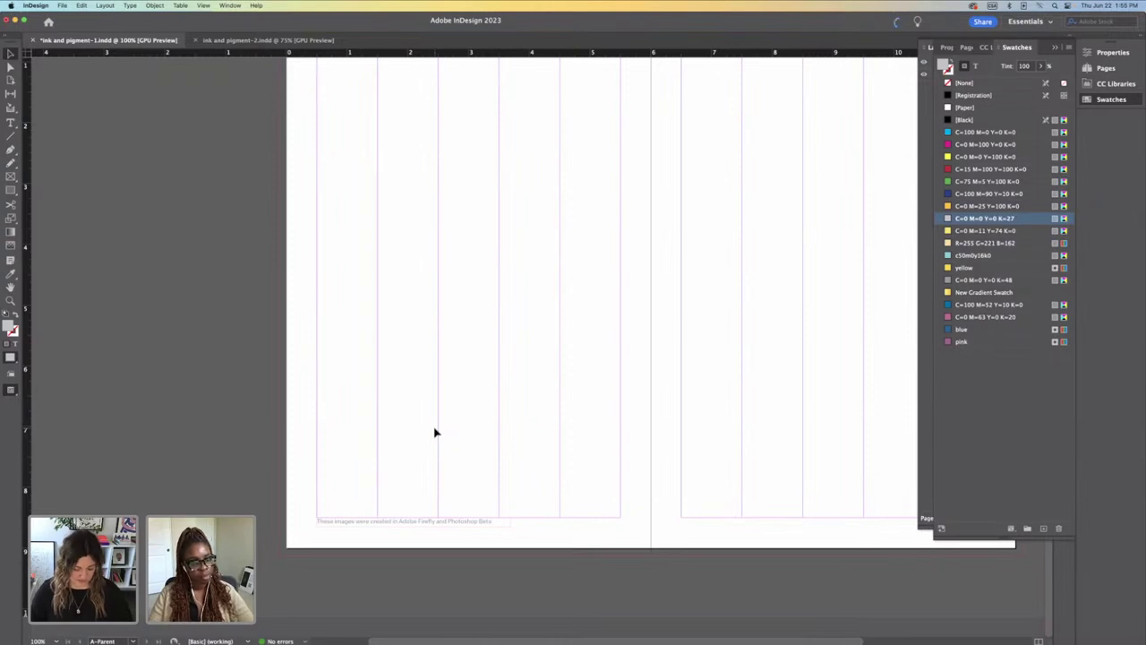
{"action": "key", "text": "super+s"}
Step: Clear the swatch and layer lists out of the way and view the full A-Parent spread
{"action": "scroll", "coordinate": [434, 432], "scroll_direction": "right", "scroll_amount": 3}
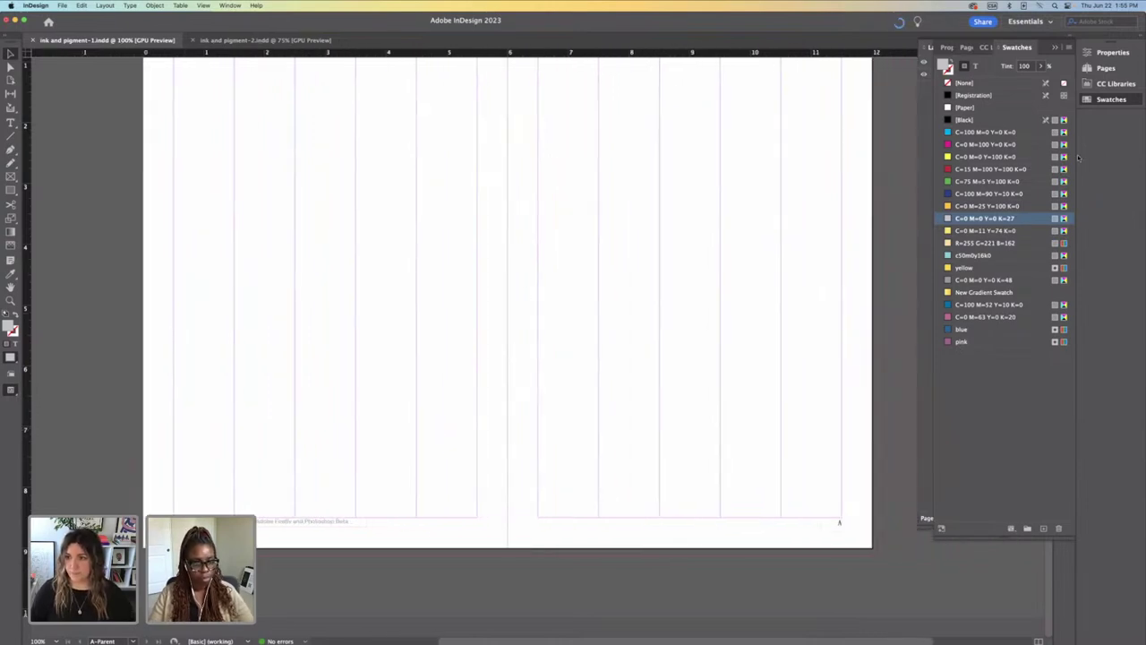
{"action": "left_click", "coordinate": [1054, 49]}
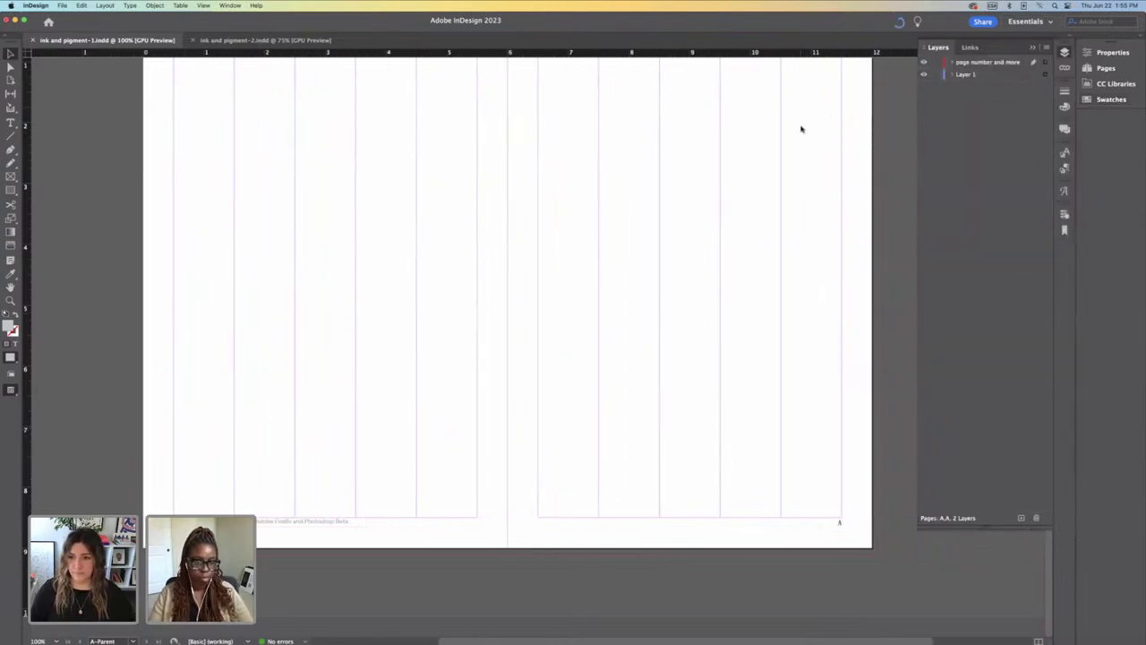
{"action": "left_click", "coordinate": [1034, 49]}
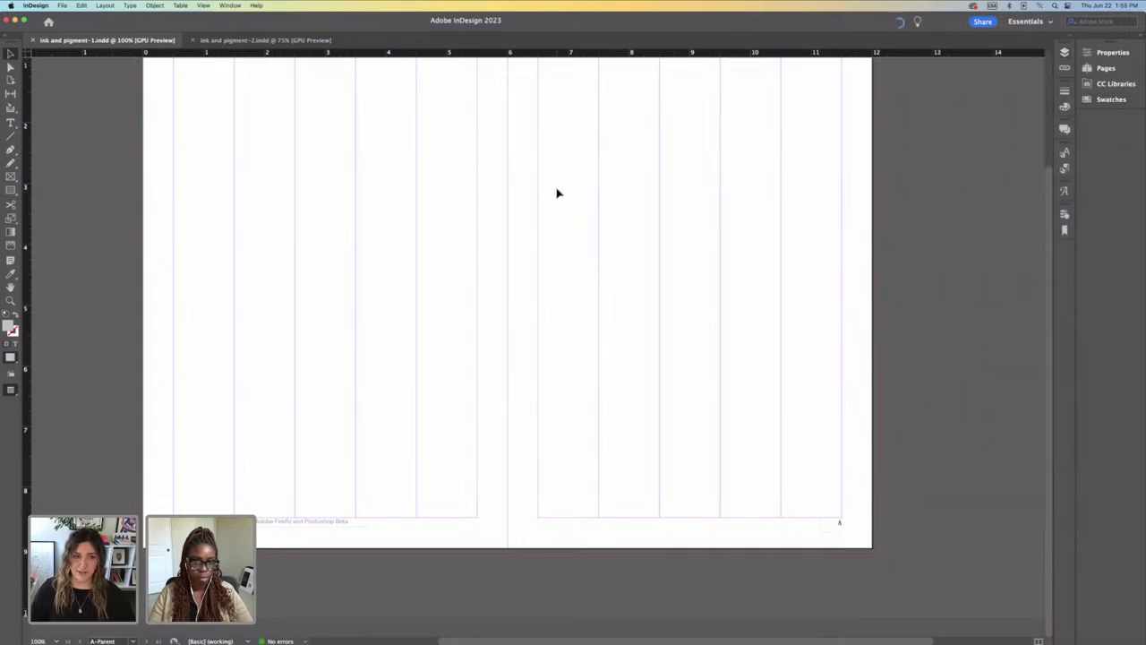
{"action": "scroll", "coordinate": [558, 190], "scroll_direction": "up", "scroll_amount": 3}
{"action": "scroll", "coordinate": [556, 193], "scroll_direction": "down", "scroll_amount": 2}
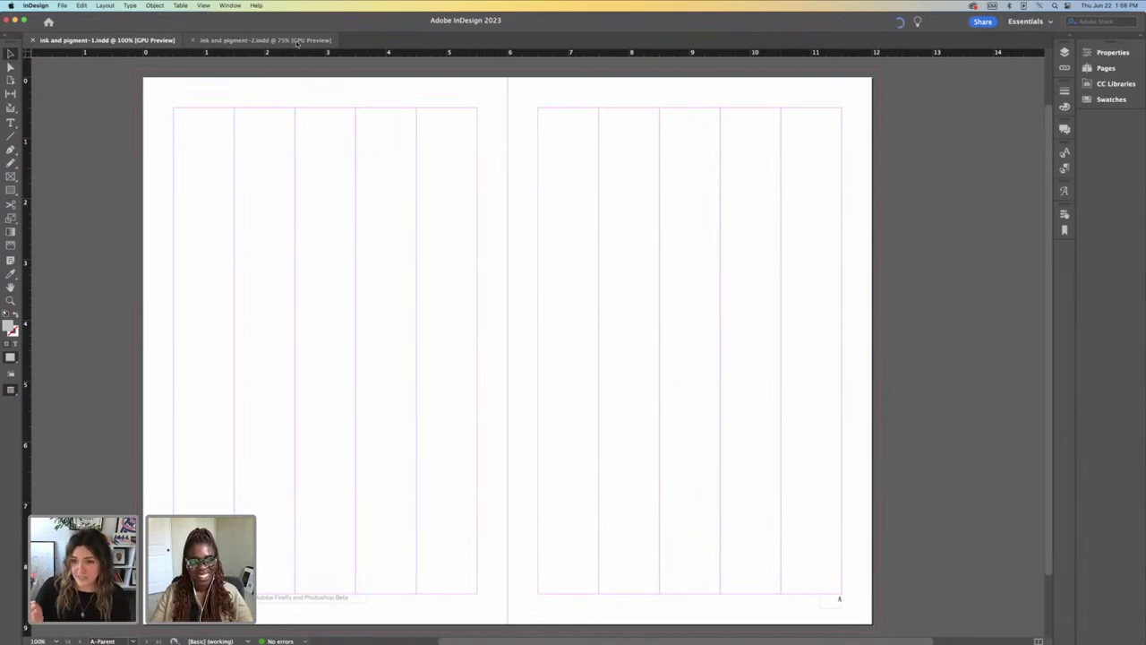
Step: Switch to the ink and pigment-2.indd document and review its dedication page, title spread, contents list and Yellow section opener
{"action": "left_click", "coordinate": [297, 41]}
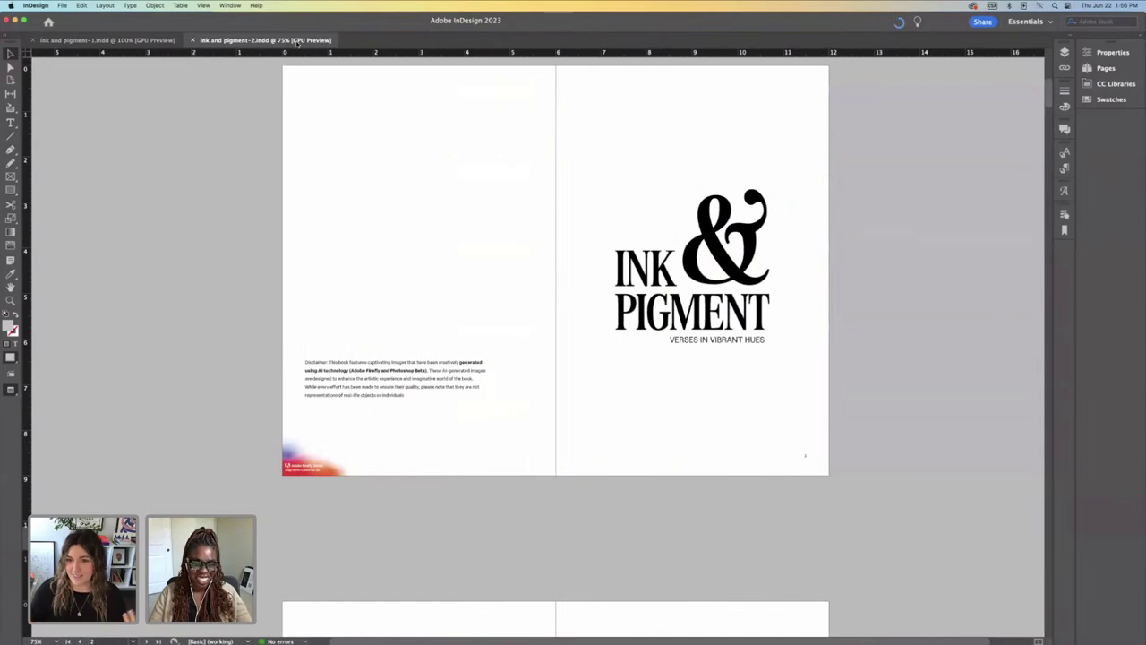
{"action": "scroll", "coordinate": [404, 174], "scroll_direction": "up", "scroll_amount": 3}
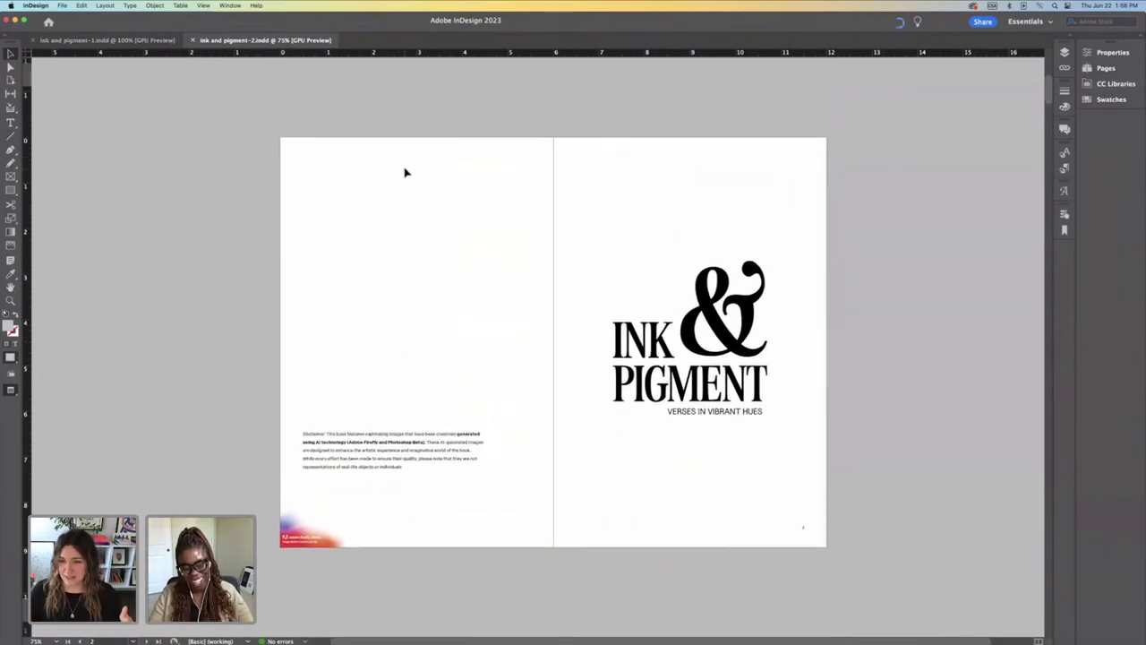
{"action": "scroll", "coordinate": [404, 172], "scroll_direction": "up", "scroll_amount": 1}
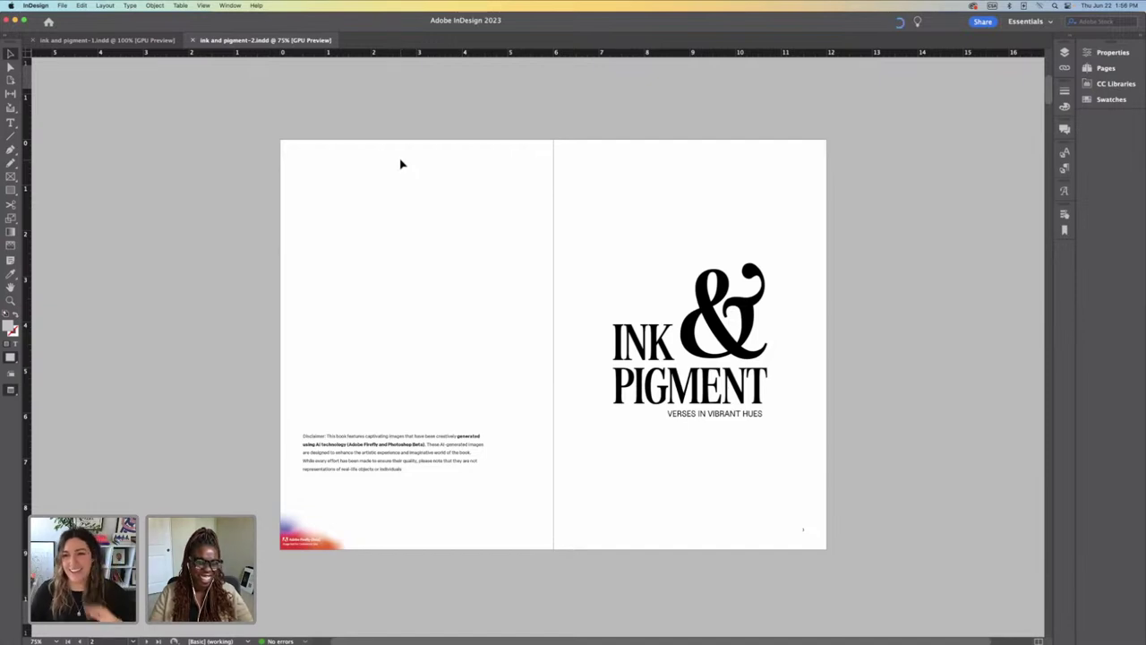
{"action": "scroll", "coordinate": [401, 164], "scroll_direction": "right", "scroll_amount": 1}
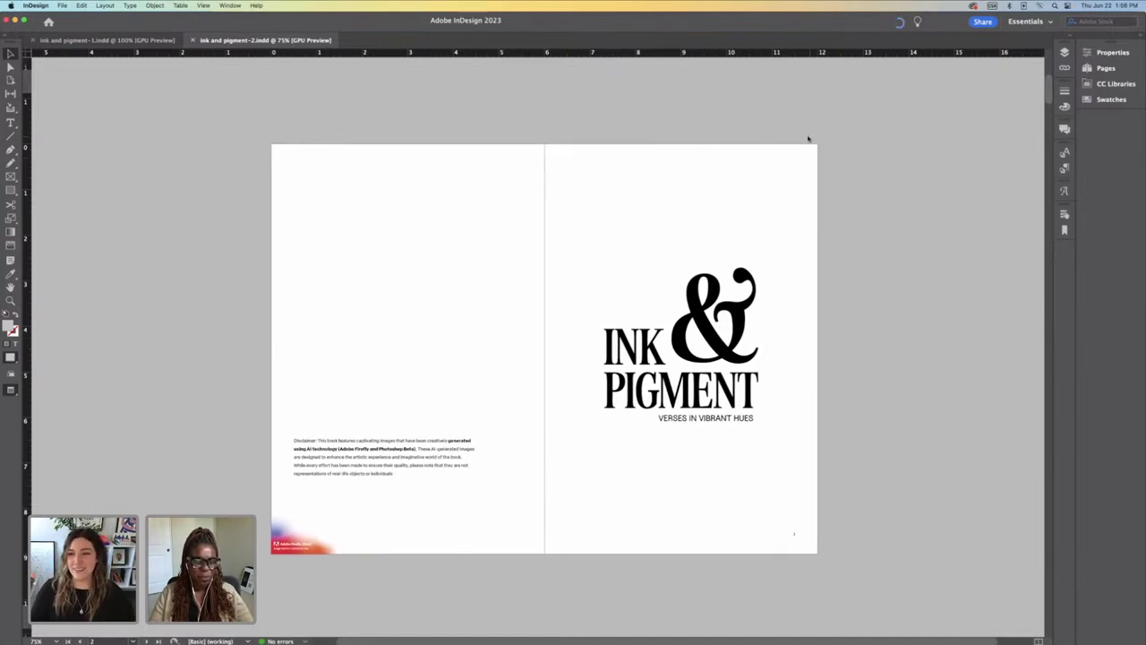
{"action": "scroll", "coordinate": [664, 154], "scroll_direction": "up", "scroll_amount": 8}
{"action": "scroll", "coordinate": [665, 154], "scroll_direction": "down", "scroll_amount": 3}
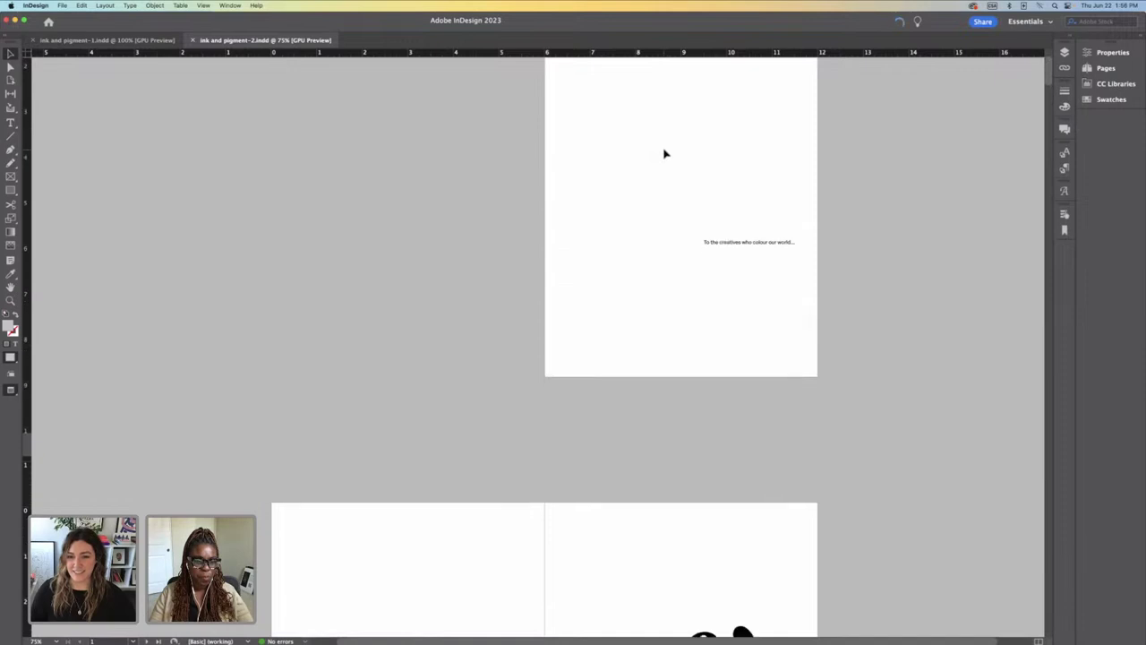
{"action": "scroll", "coordinate": [619, 164], "scroll_direction": "down", "scroll_amount": 6}
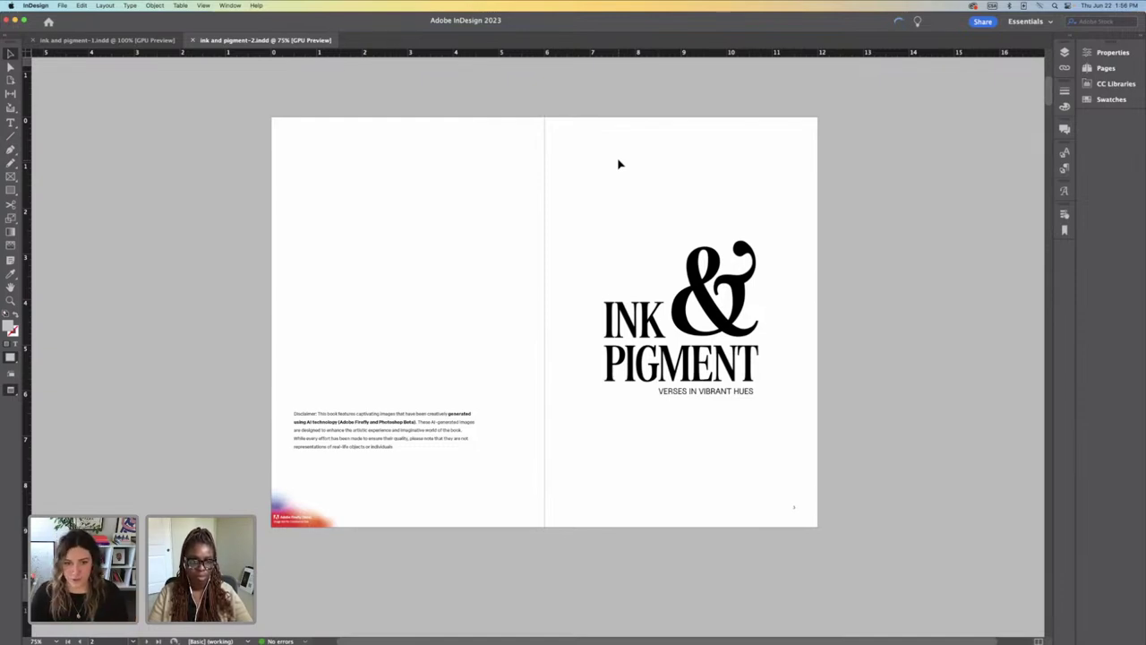
{"action": "scroll", "coordinate": [618, 166], "scroll_direction": "down", "scroll_amount": 3}
{"action": "scroll", "coordinate": [618, 168], "scroll_direction": "up", "scroll_amount": 1}
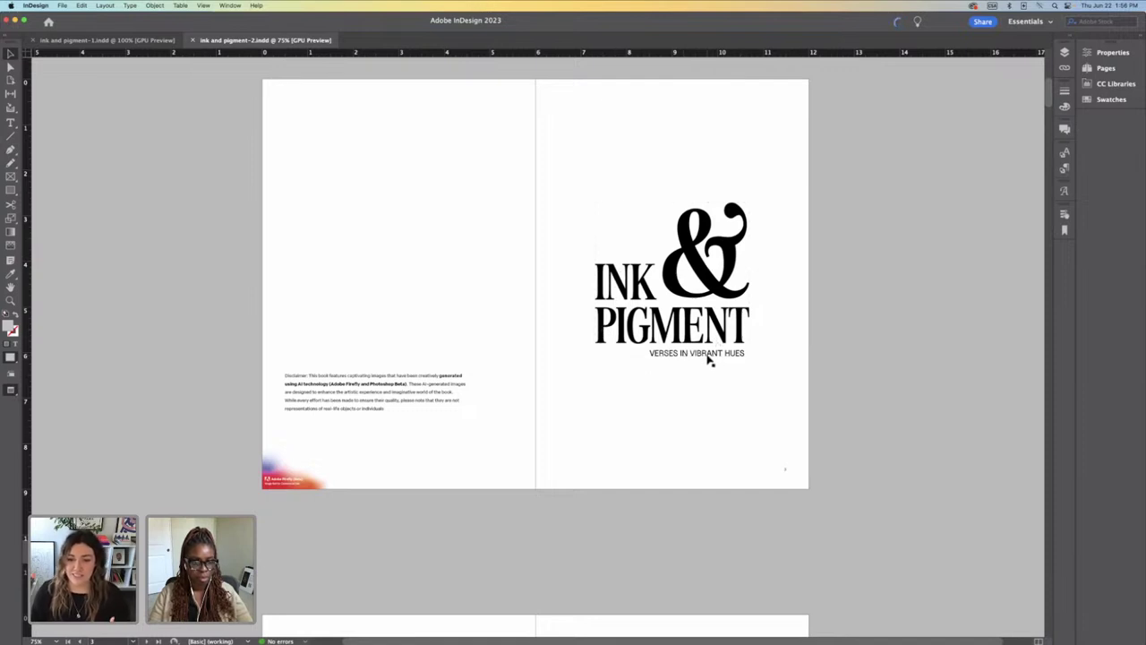
{"action": "scroll", "coordinate": [762, 353], "scroll_direction": "down", "scroll_amount": 10}
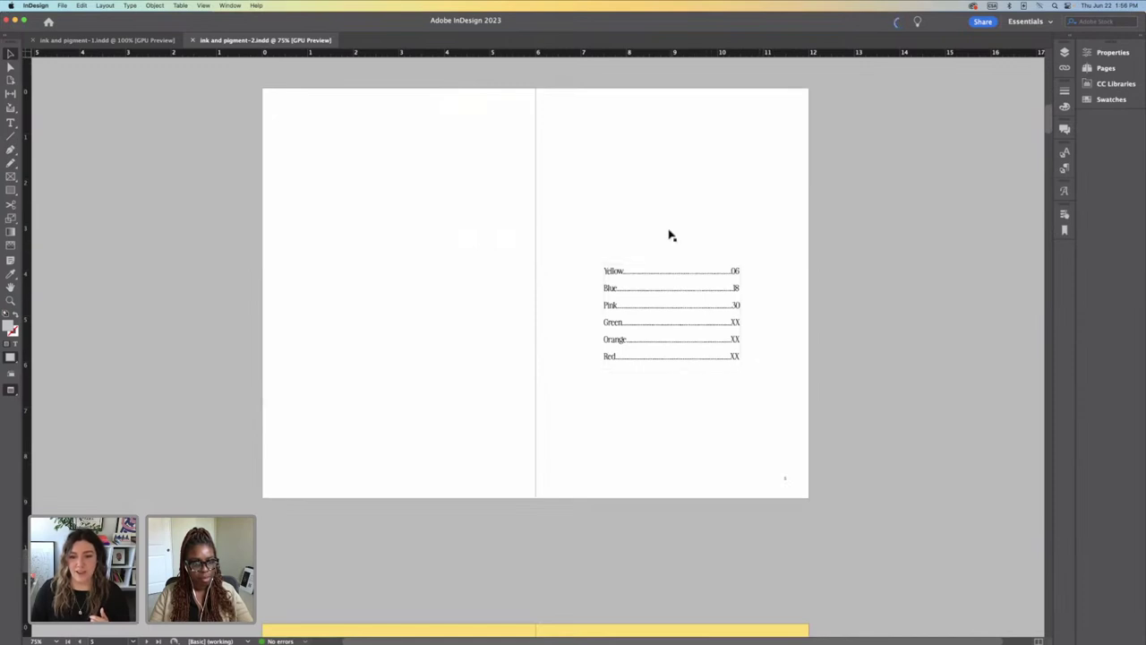
{"action": "scroll", "coordinate": [650, 240], "scroll_direction": "down", "scroll_amount": 1}
{"action": "scroll", "coordinate": [650, 240], "scroll_direction": "down", "scroll_amount": 10}
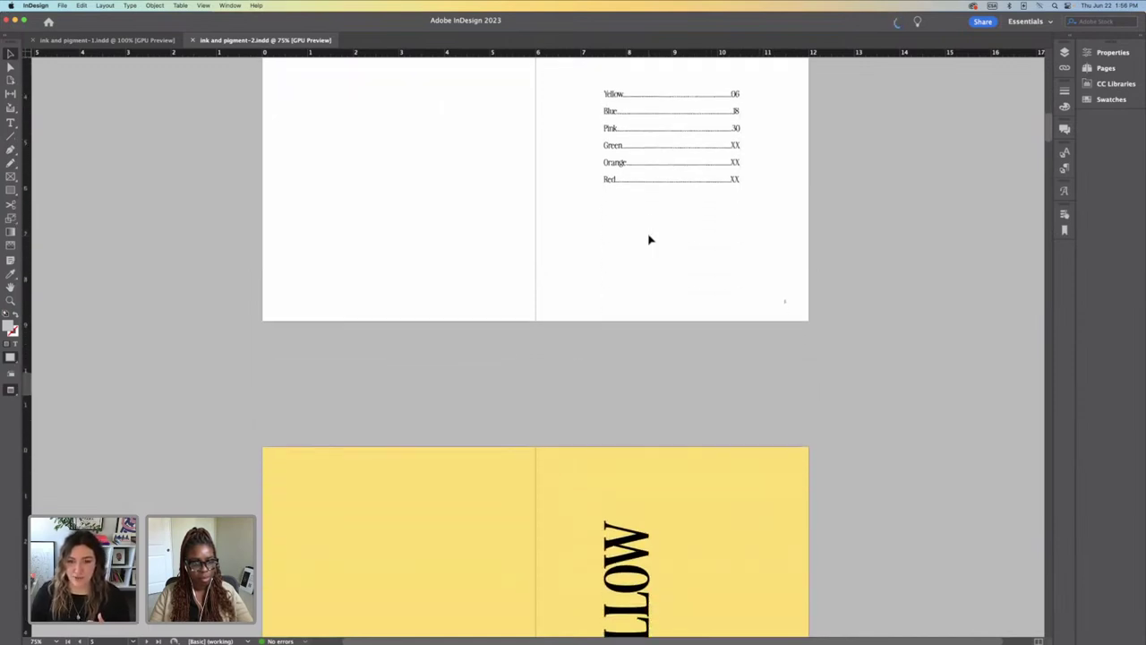
{"action": "scroll", "coordinate": [650, 240], "scroll_direction": "down", "scroll_amount": 2}
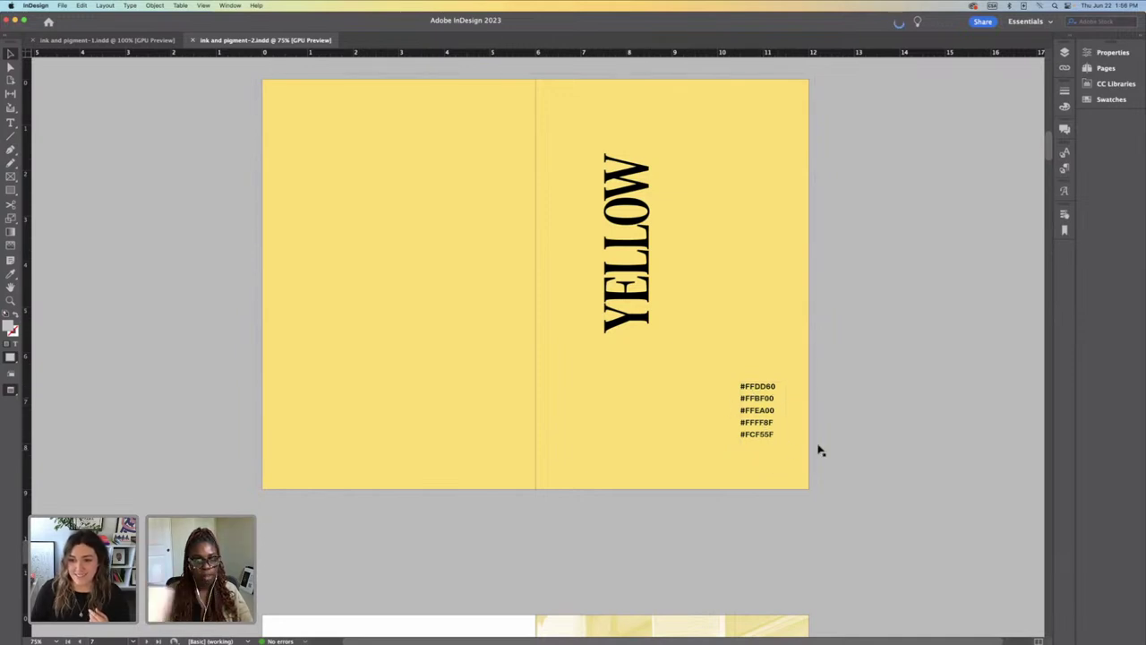
Step: Review the Yellow section's spreads, from the opener through the poem and photo pages to the hues spread with colour names
{"action": "scroll", "coordinate": [752, 320], "scroll_direction": "down", "scroll_amount": 2}
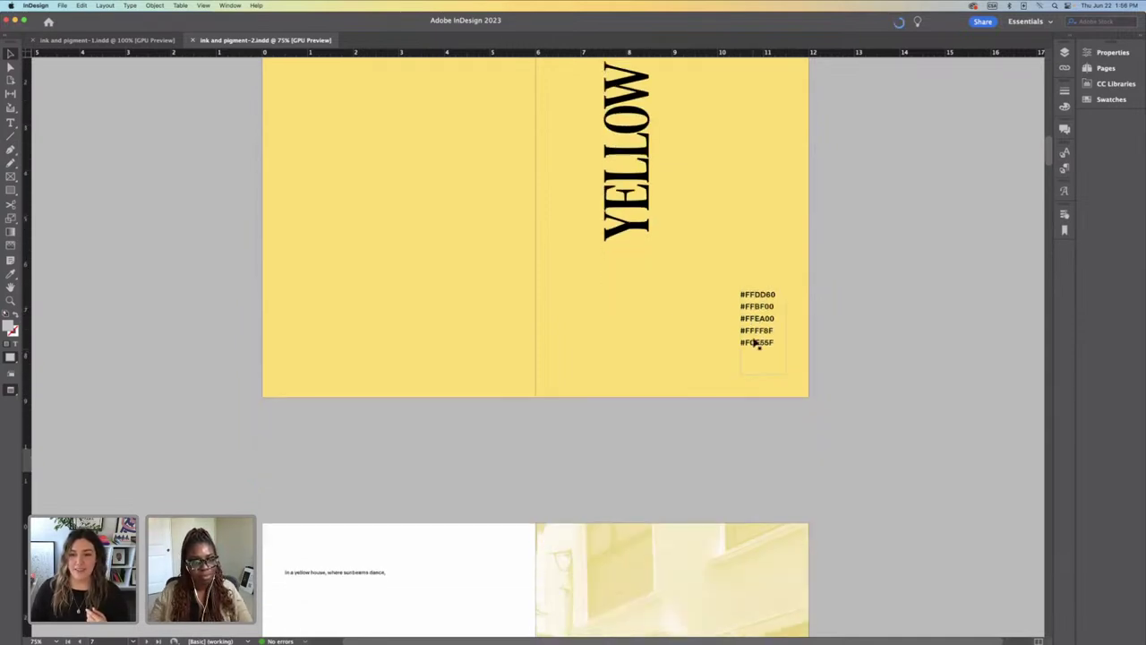
{"action": "scroll", "coordinate": [645, 378], "scroll_direction": "down", "scroll_amount": 3}
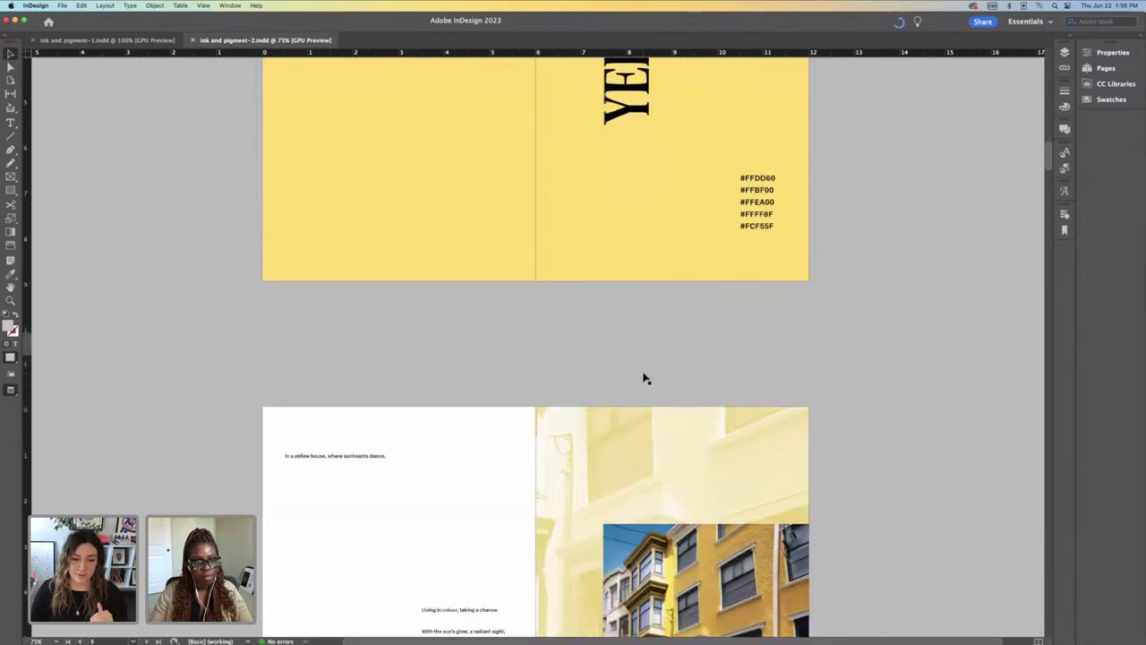
{"action": "scroll", "coordinate": [645, 378], "scroll_direction": "down", "scroll_amount": 6}
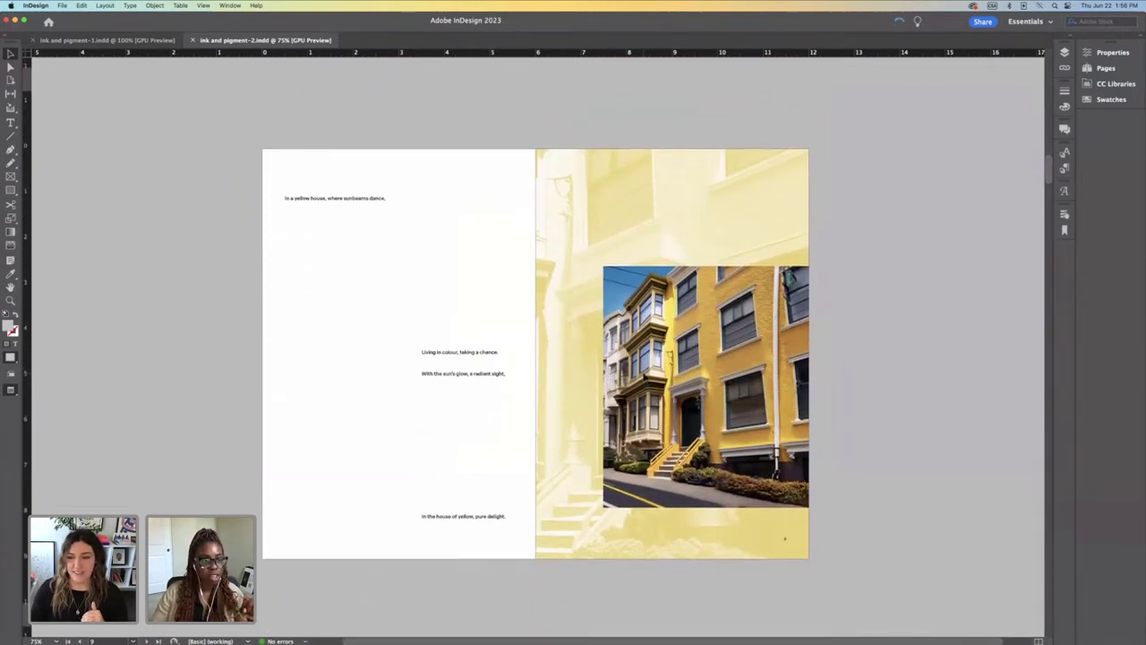
{"action": "scroll", "coordinate": [644, 379], "scroll_direction": "up", "scroll_amount": 8}
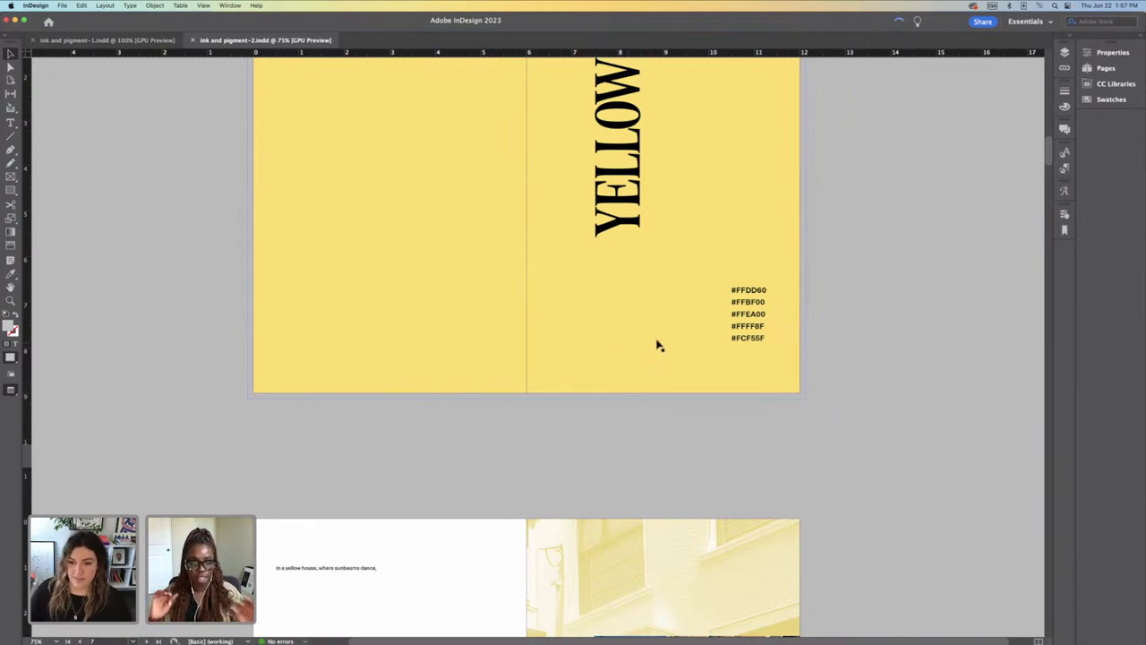
{"action": "scroll", "coordinate": [662, 340], "scroll_direction": "down", "scroll_amount": 1}
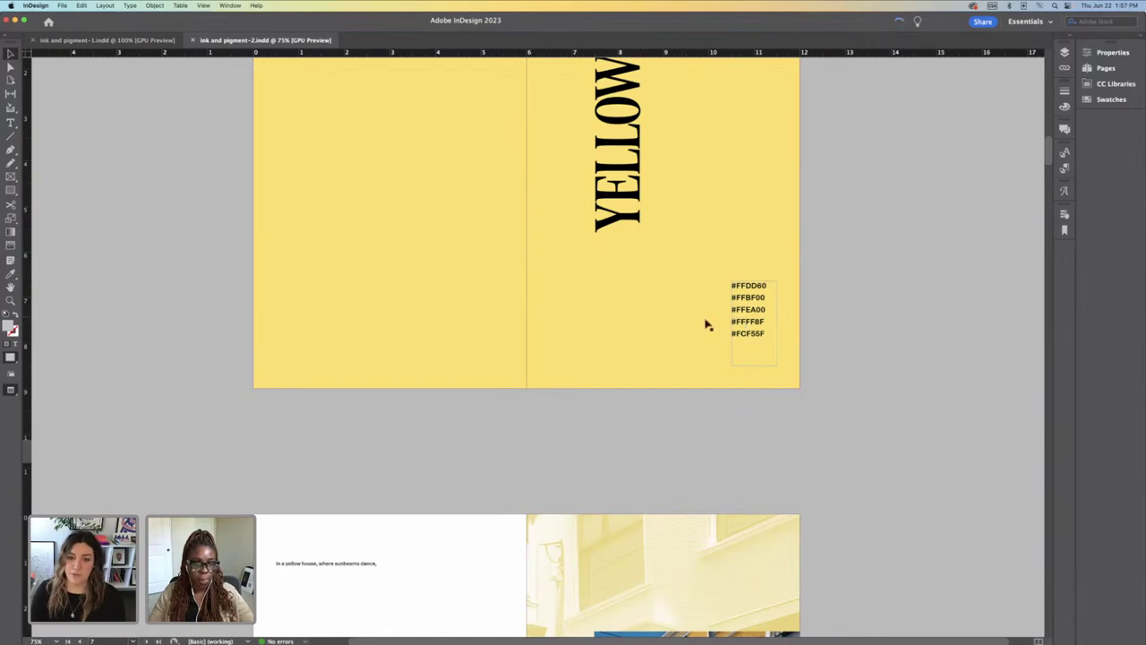
{"action": "scroll", "coordinate": [640, 332], "scroll_direction": "down", "scroll_amount": 10}
{"action": "scroll", "coordinate": [640, 334], "scroll_direction": "down", "scroll_amount": 15}
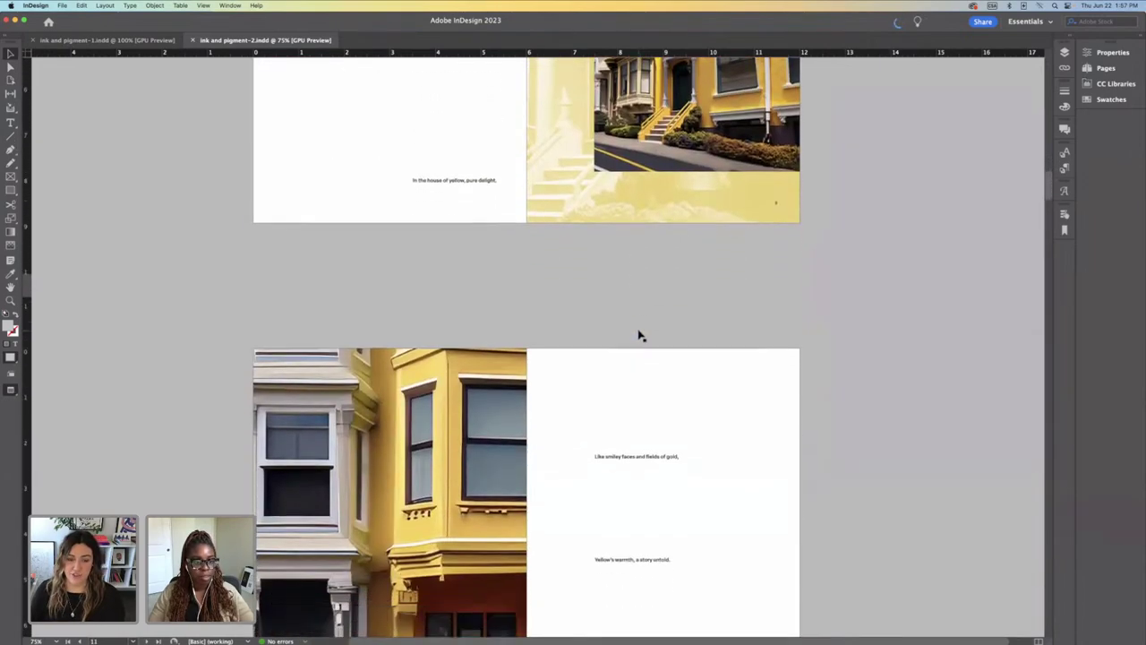
{"action": "scroll", "coordinate": [640, 334], "scroll_direction": "down", "scroll_amount": 15}
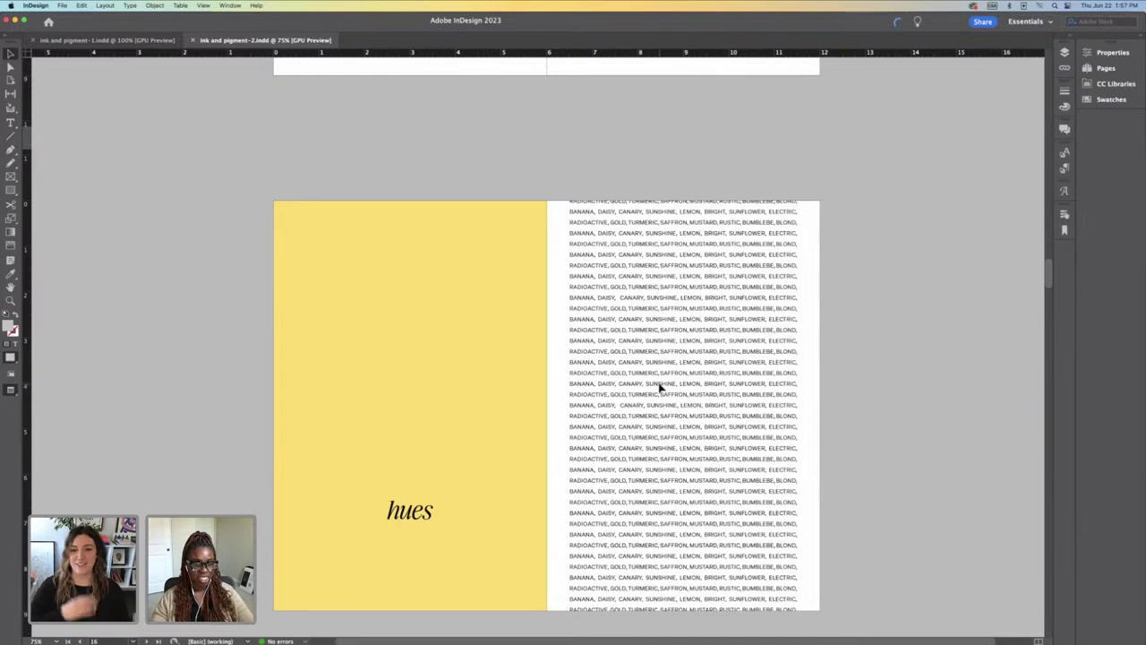
{"action": "scroll", "coordinate": [659, 386], "scroll_direction": "up", "scroll_amount": 1}
{"action": "scroll", "coordinate": [654, 340], "scroll_direction": "up", "scroll_amount": 15}
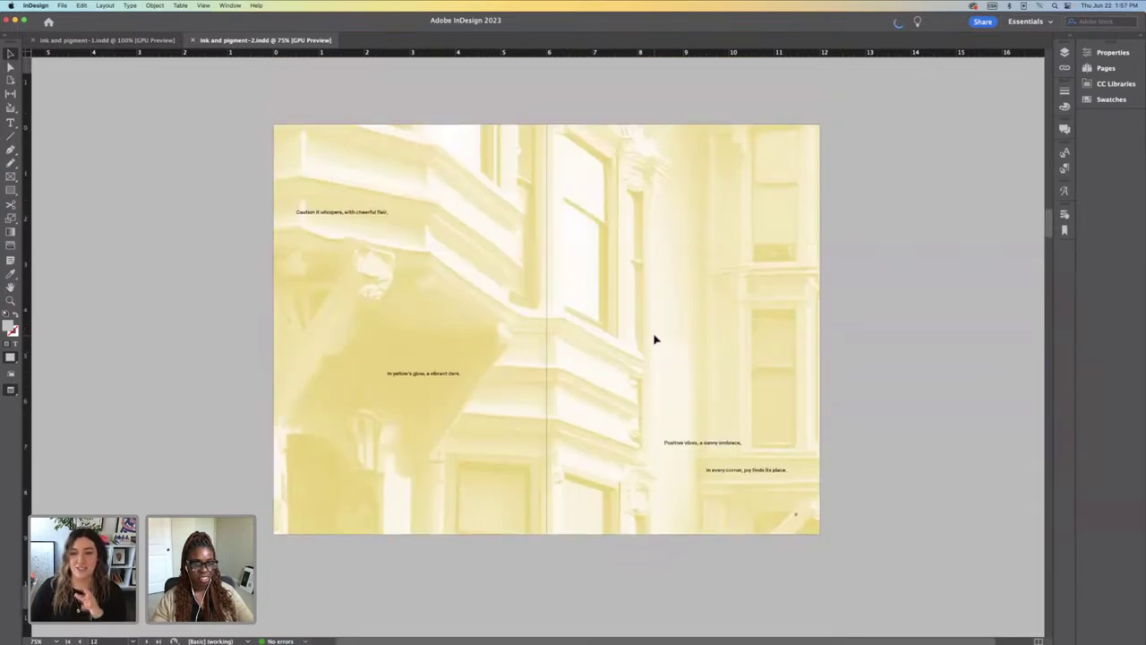
{"action": "scroll", "coordinate": [654, 339], "scroll_direction": "up", "scroll_amount": 10}
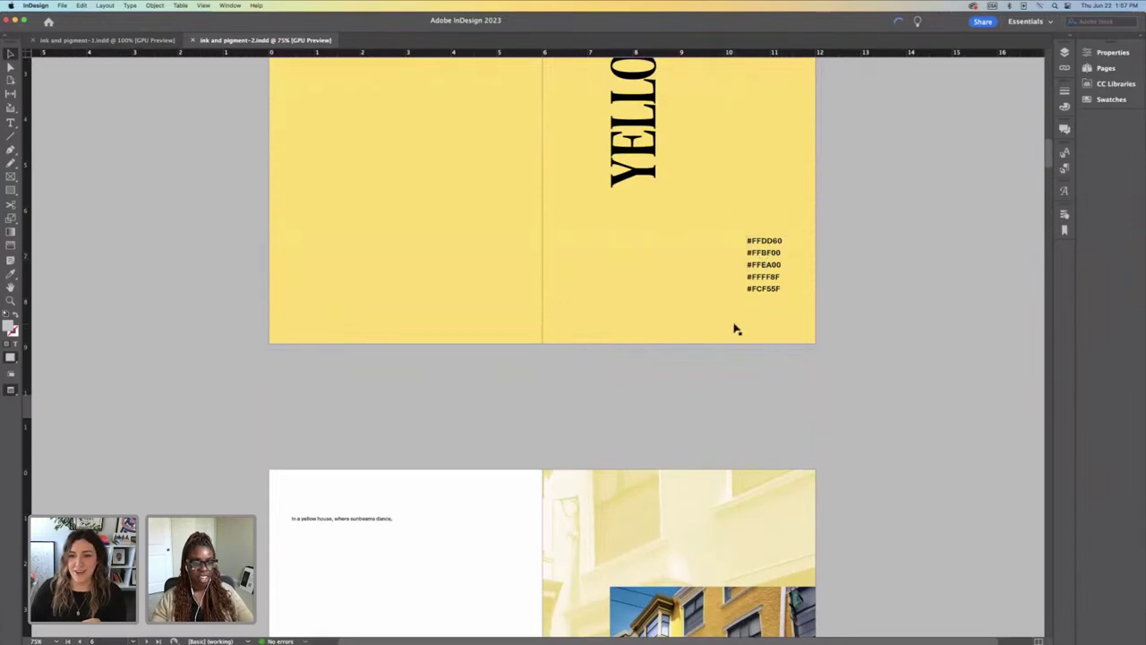
{"action": "scroll", "coordinate": [734, 328], "scroll_direction": "down", "scroll_amount": 10}
{"action": "scroll", "coordinate": [734, 328], "scroll_direction": "down", "scroll_amount": 10}
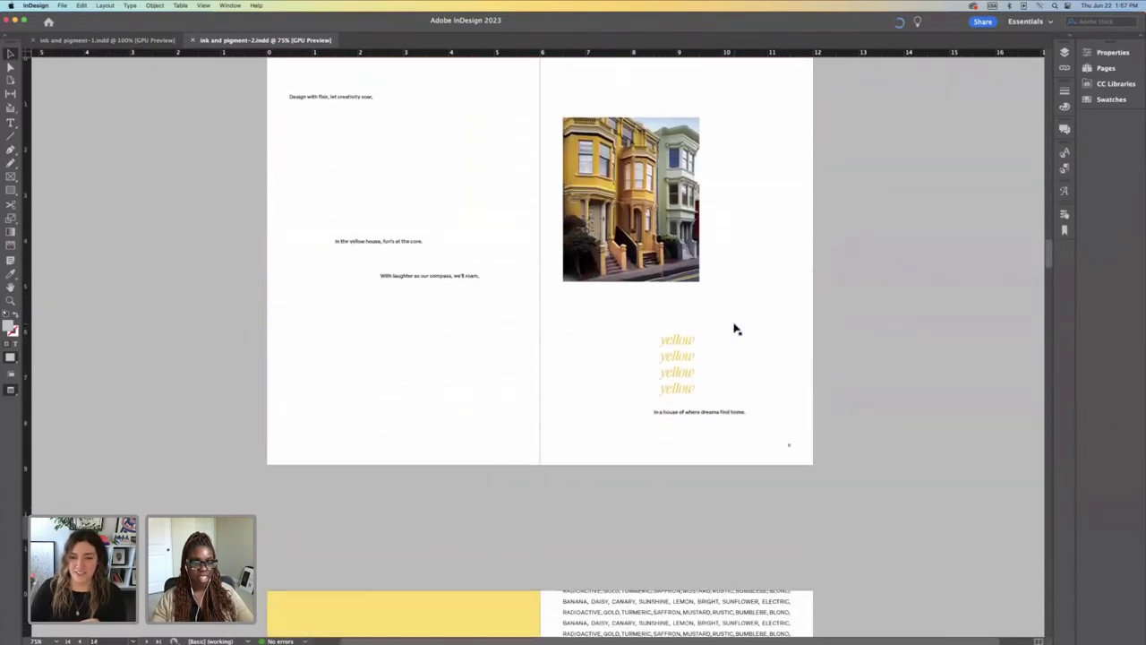
{"action": "scroll", "coordinate": [734, 328], "scroll_direction": "up", "scroll_amount": 3}
{"action": "scroll", "coordinate": [734, 328], "scroll_direction": "up", "scroll_amount": 1}
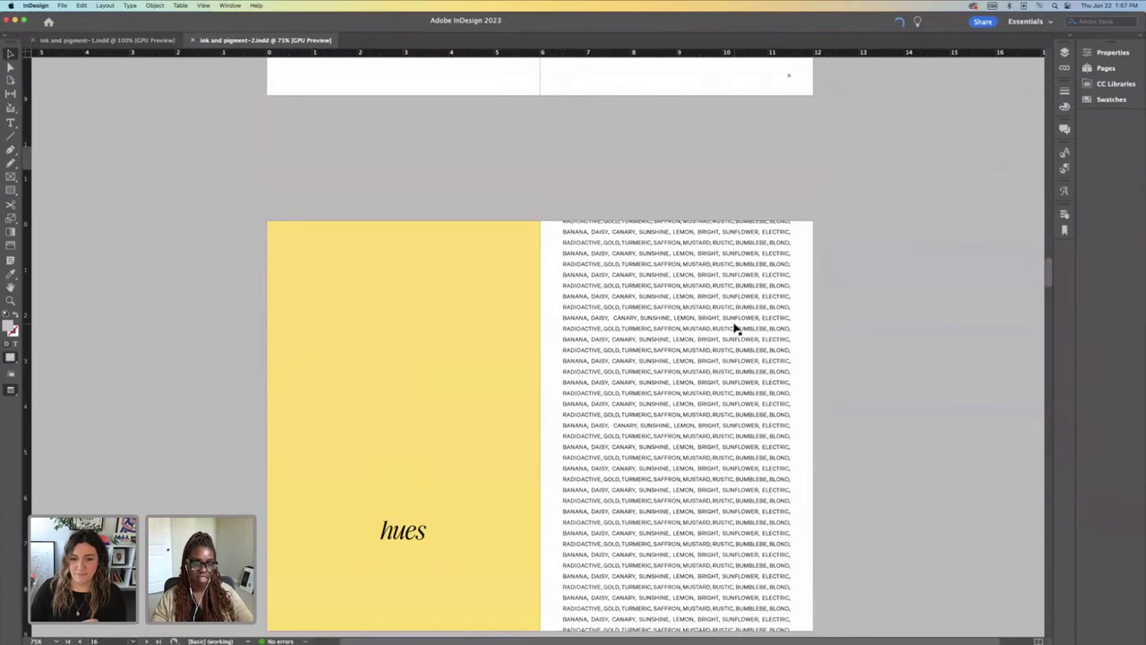
{"action": "scroll", "coordinate": [734, 328], "scroll_direction": "up", "scroll_amount": 15}
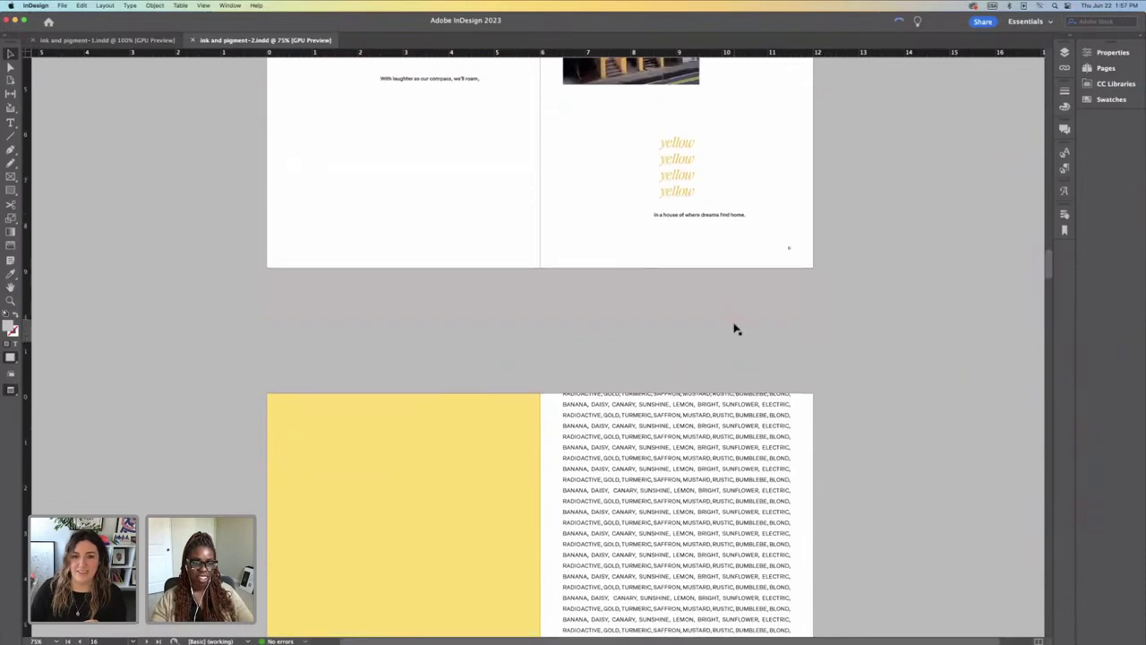
{"action": "scroll", "coordinate": [734, 328], "scroll_direction": "up", "scroll_amount": 10}
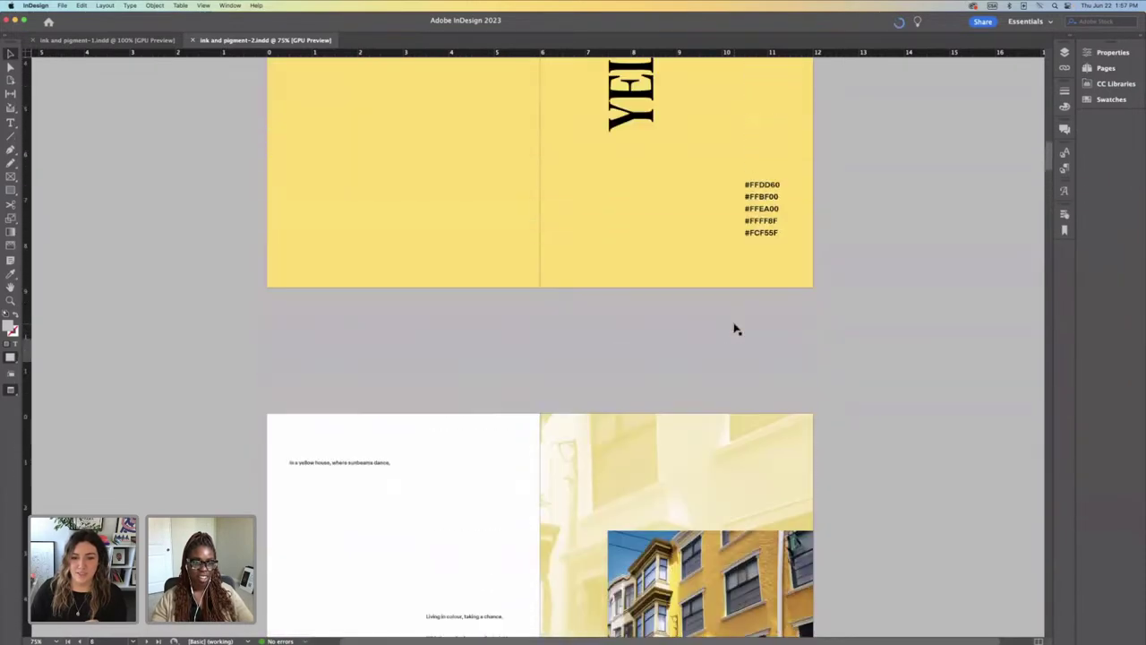
Step: Switch to ink and pigment-1.indd, copy the grey credit line from the A-Parent's left page, and show the document's layers
{"action": "left_click", "coordinate": [112, 40]}
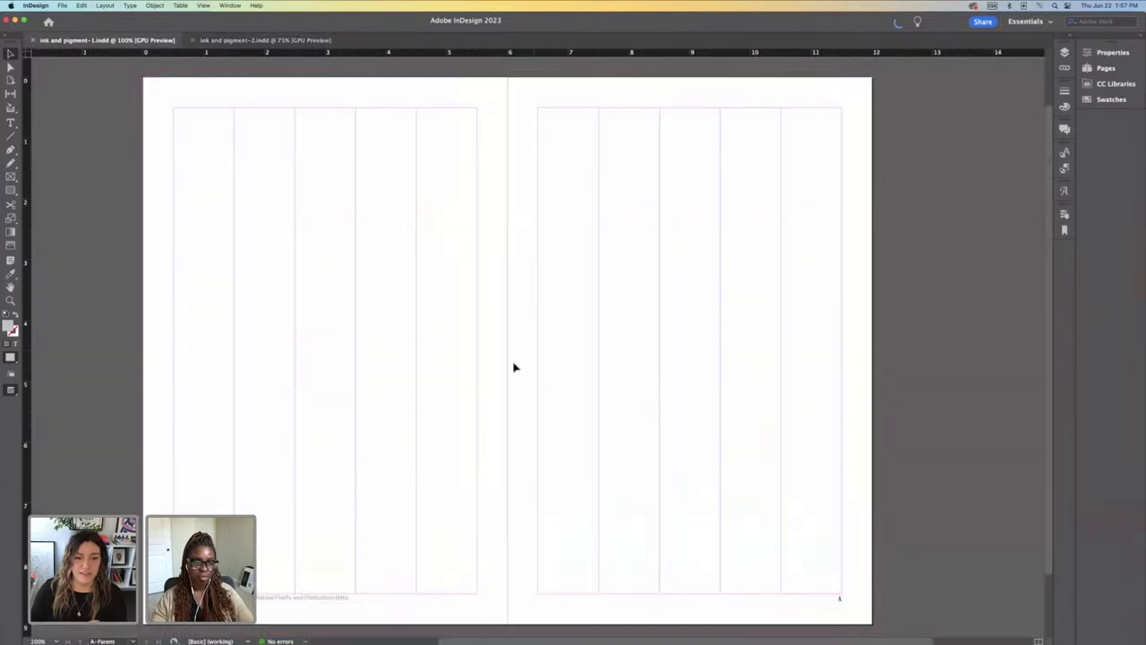
{"action": "left_click", "coordinate": [279, 526]}
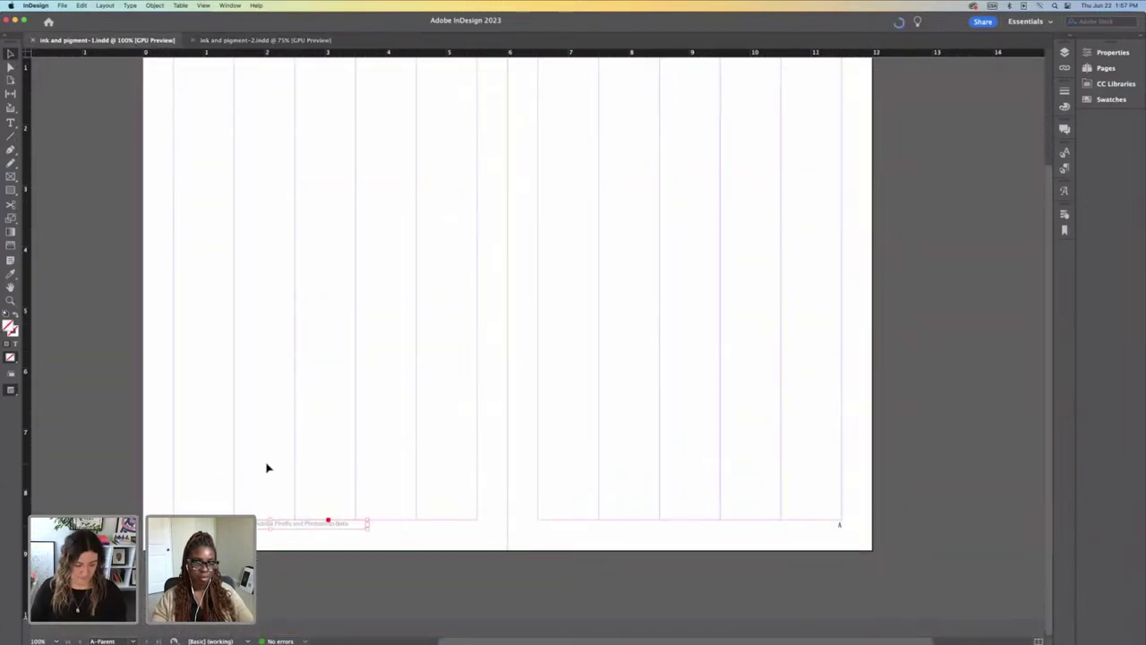
{"action": "left_click", "coordinate": [170, 391]}
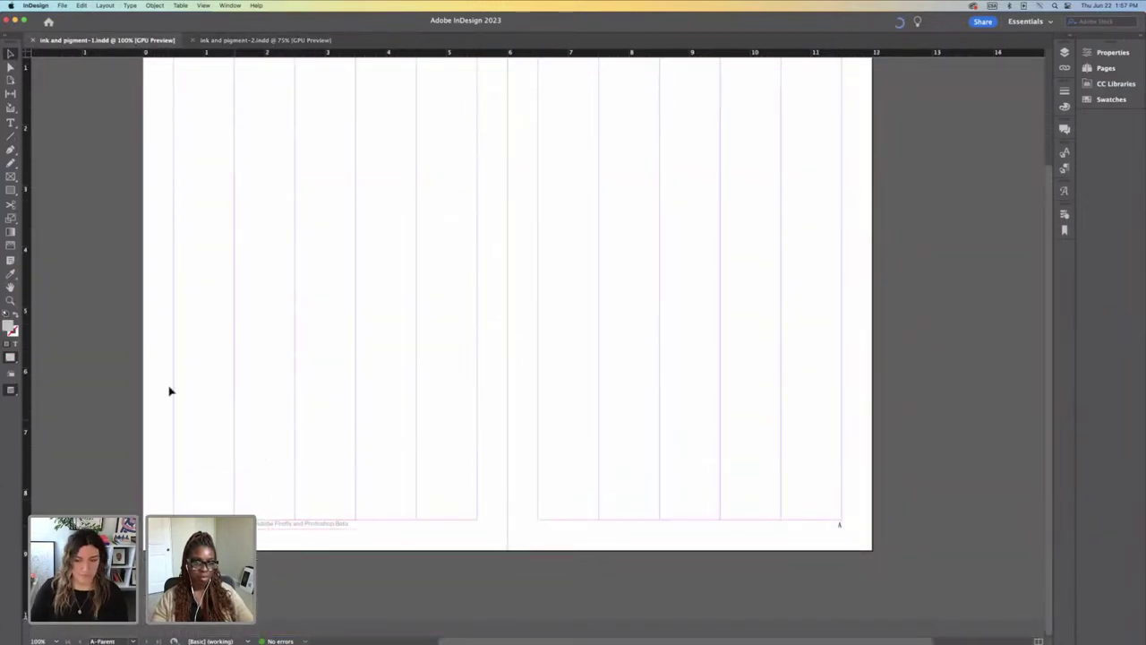
{"action": "left_click", "coordinate": [1064, 52]}
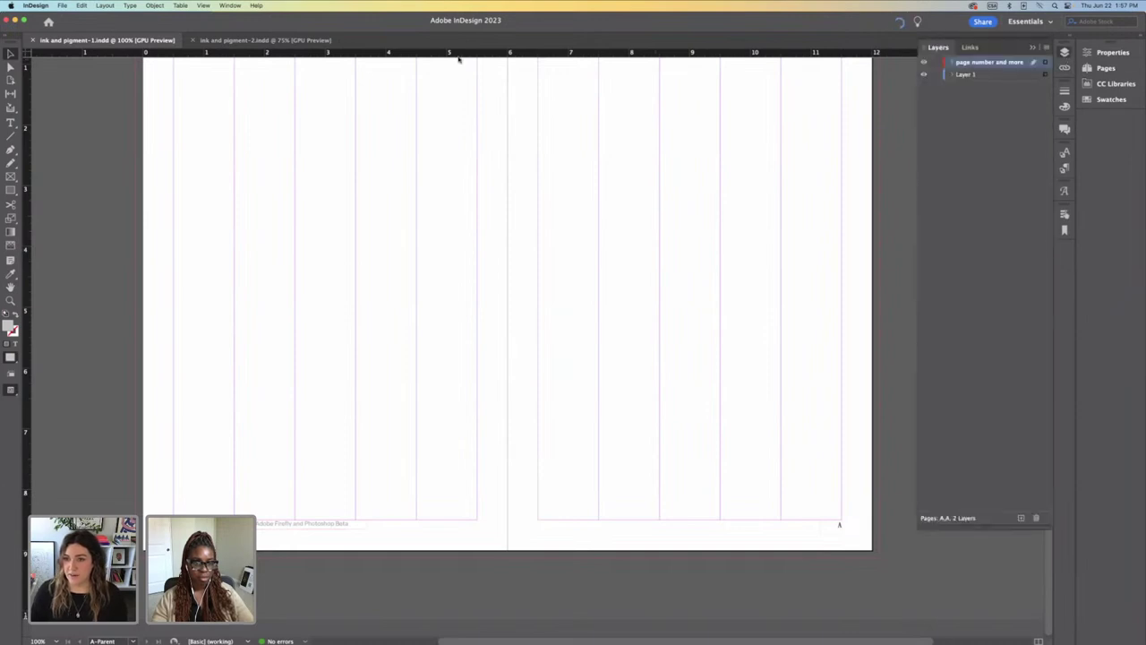
Step: Switch to ink and pigment-2.indd and open its A-Parent spread at 100% zoom in normal view with guides showing
{"action": "left_click", "coordinate": [265, 39]}
{"action": "left_click", "coordinate": [1106, 68]}
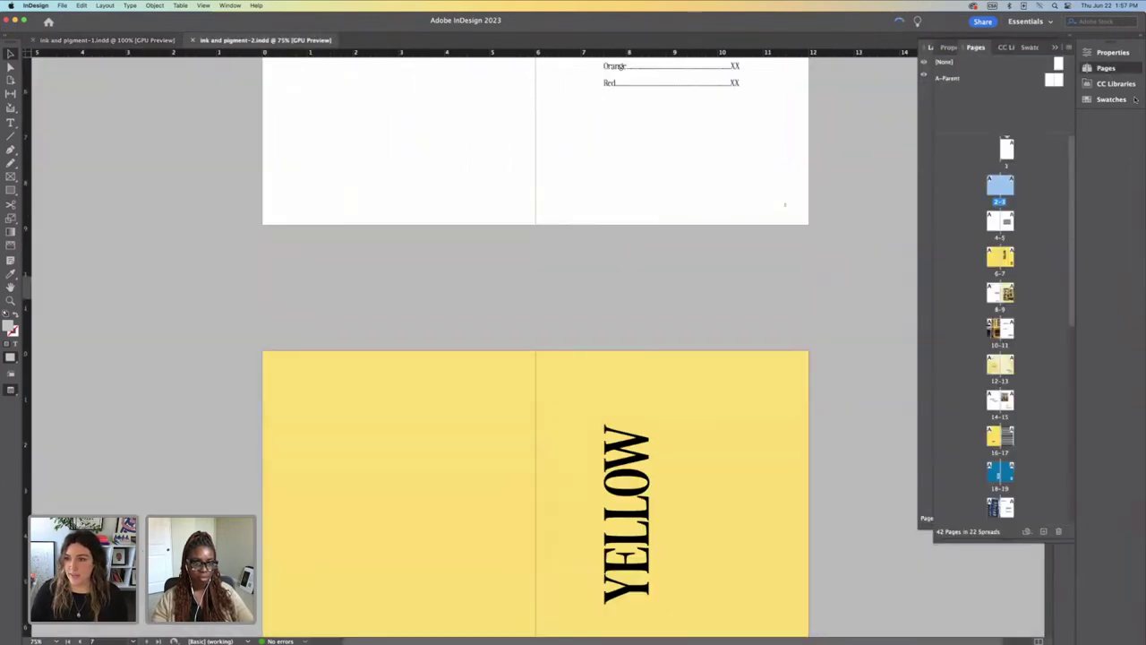
{"action": "left_click", "coordinate": [1106, 70]}
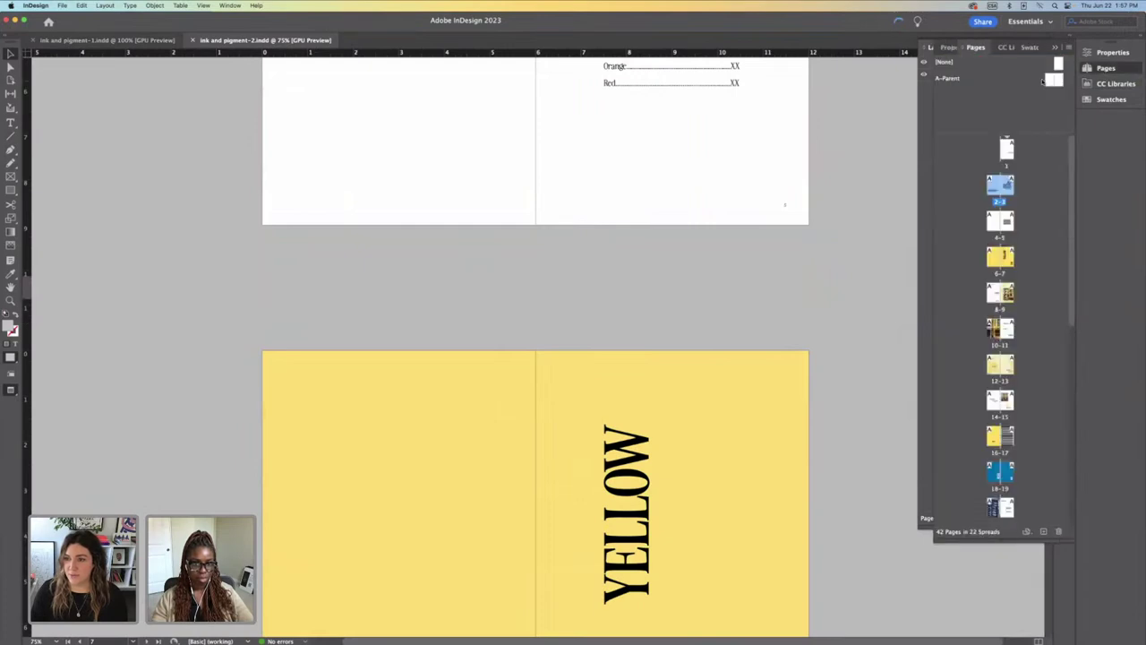
{"action": "double_click", "coordinate": [1044, 80]}
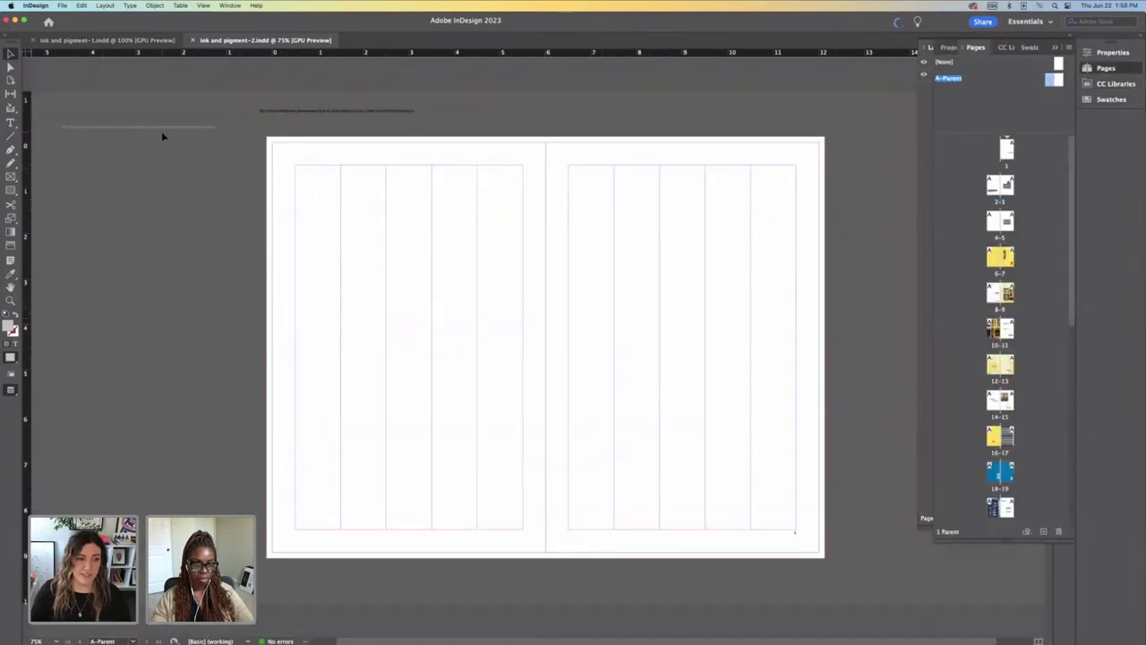
{"action": "left_click", "coordinate": [462, 296]}
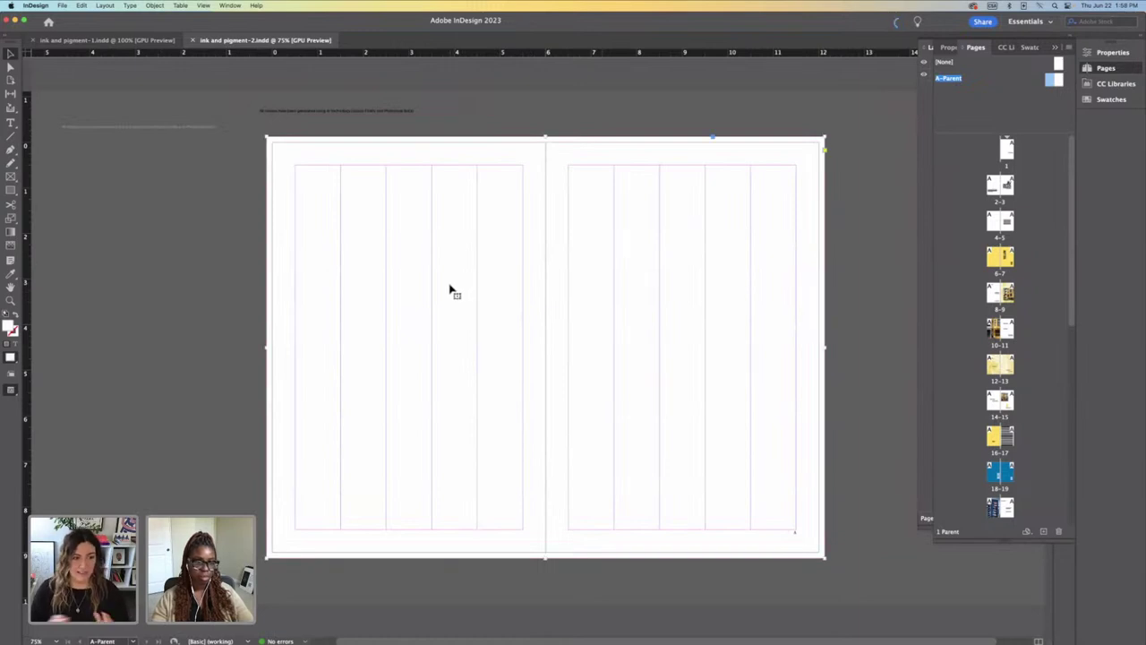
{"action": "key", "text": "w"}
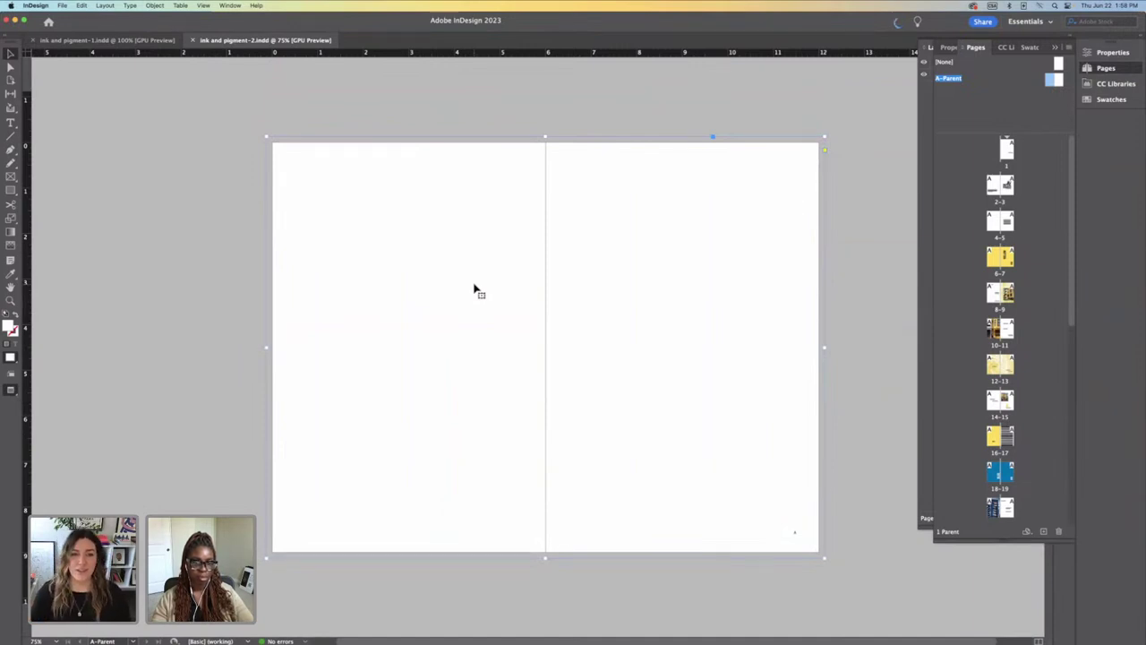
{"action": "key", "text": "w"}
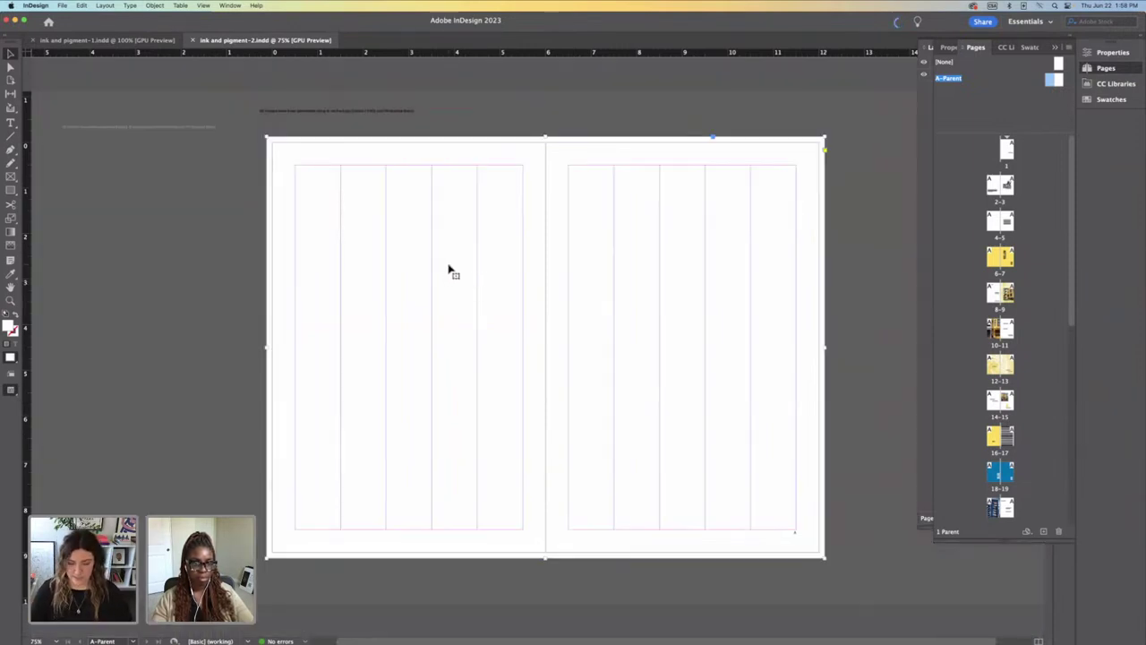
{"action": "key", "text": "super+1"}
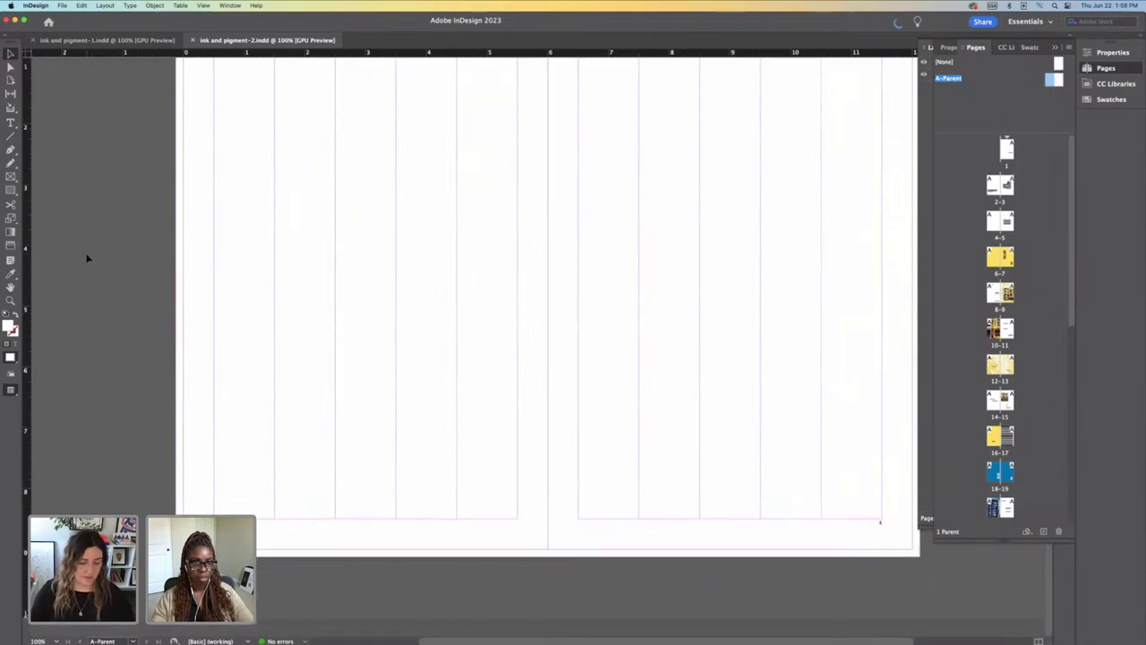
{"action": "key", "text": "super+v"}
{"action": "left_click_drag", "start_coordinate": [507, 338], "coordinate": [279, 526]}
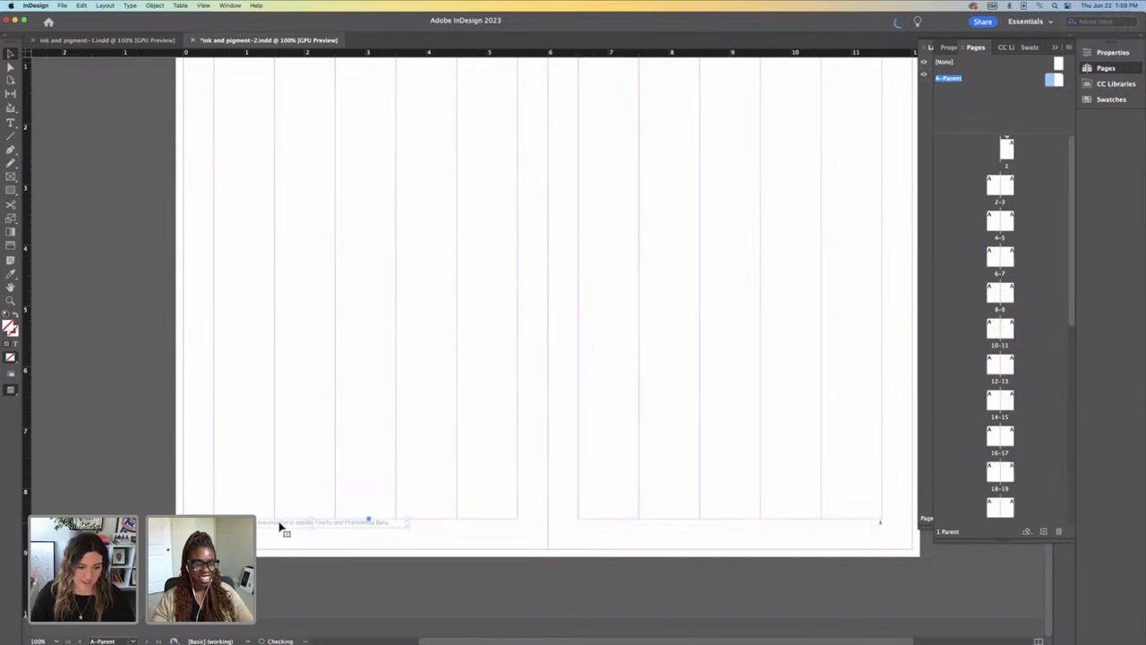
{"action": "key", "text": "Delete"}
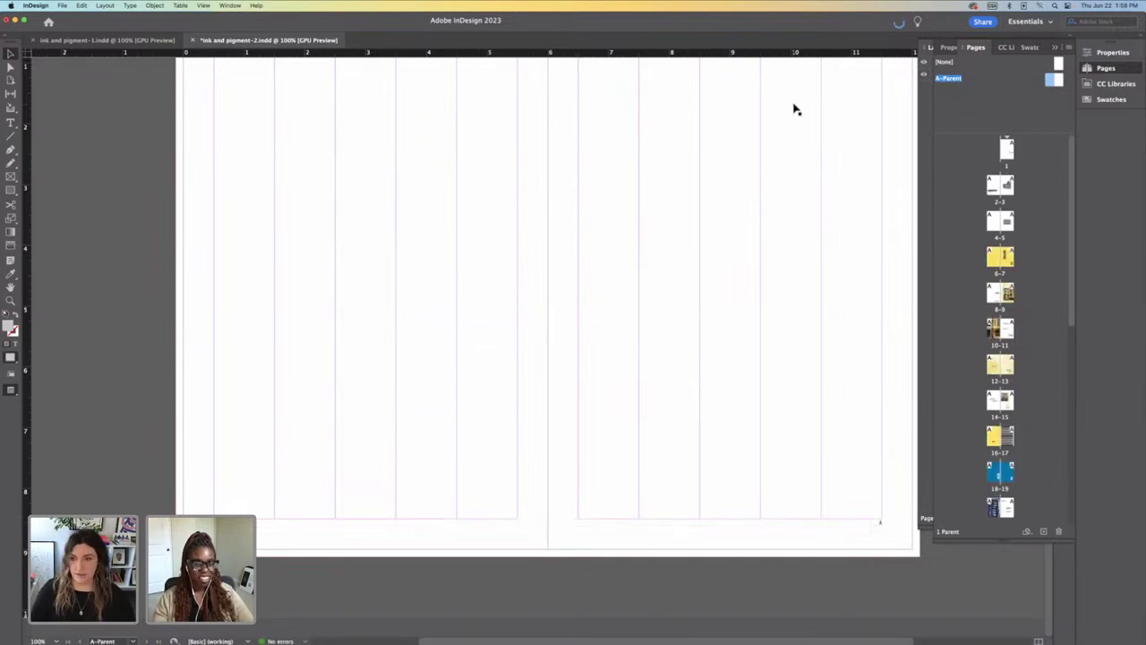
Step: Paste the credit line on the top layer, place it just below the left parent page's bottom margin at the outer edge, and save
{"action": "left_click", "coordinate": [1057, 50]}
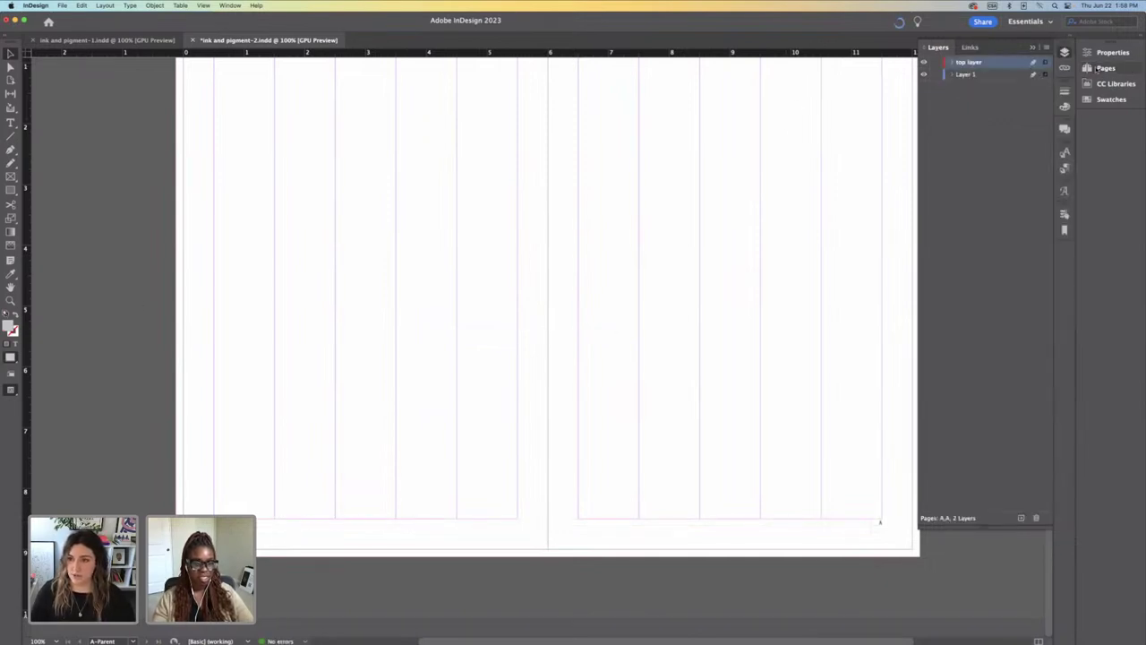
{"action": "key", "text": "super+v"}
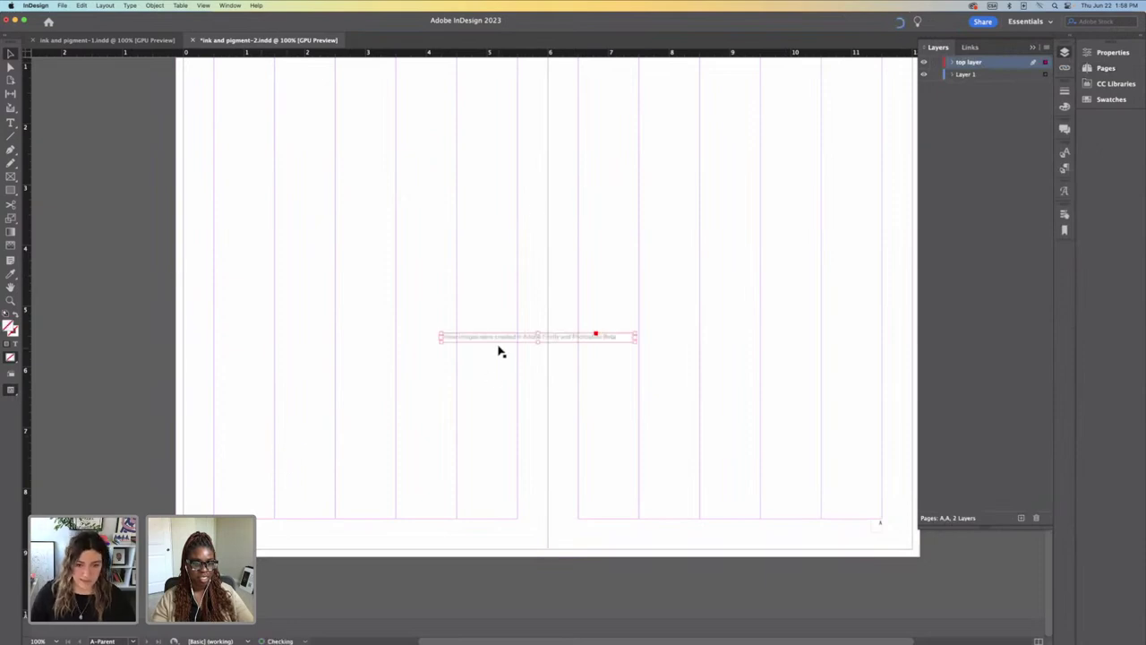
{"action": "left_click_drag", "start_coordinate": [498, 350], "coordinate": [272, 528]}
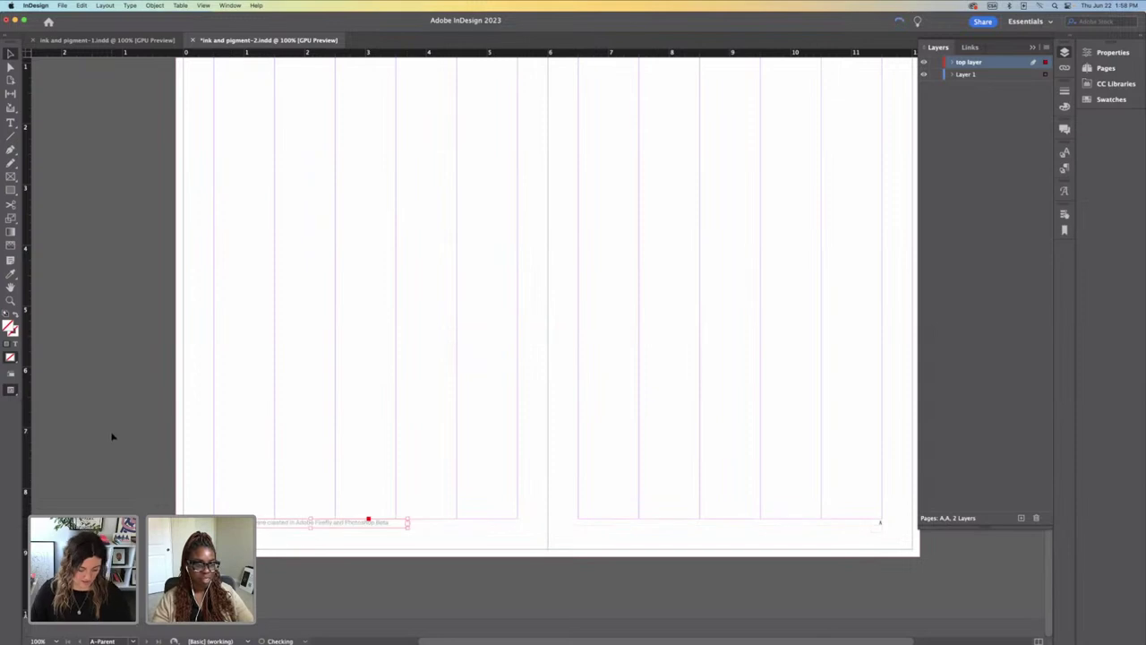
{"action": "key", "text": "super+s"}
{"action": "left_click", "coordinate": [540, 287]}
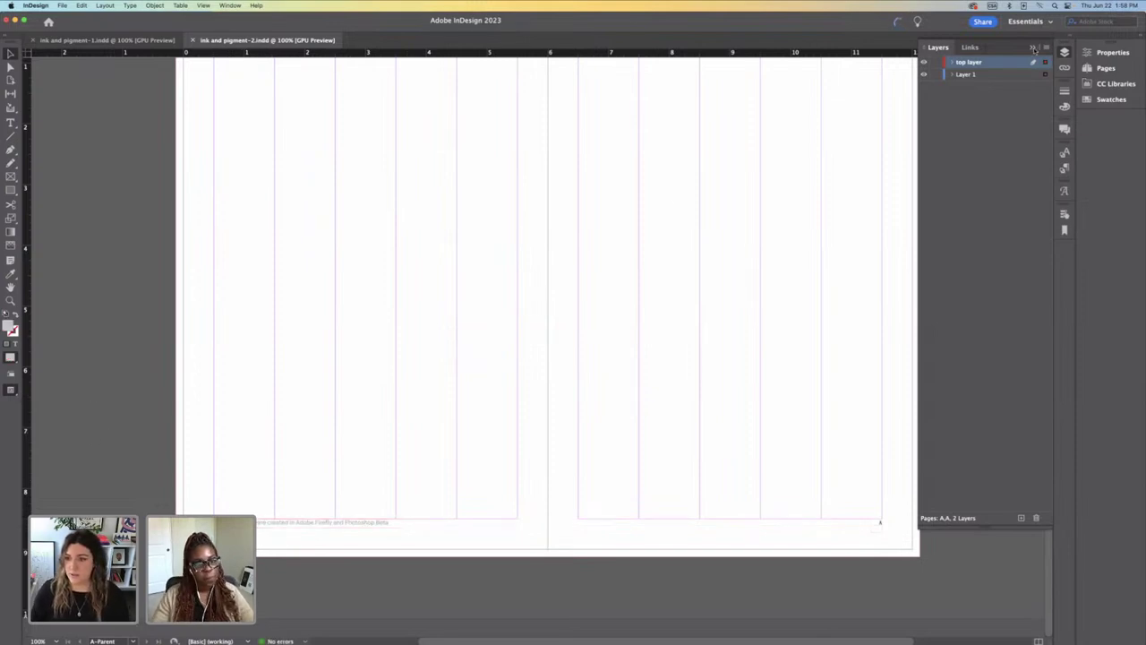
Step: Open spread 8-9 at 75% in preview mode and check the credit line and page number on its pages
{"action": "left_click", "coordinate": [1098, 68]}
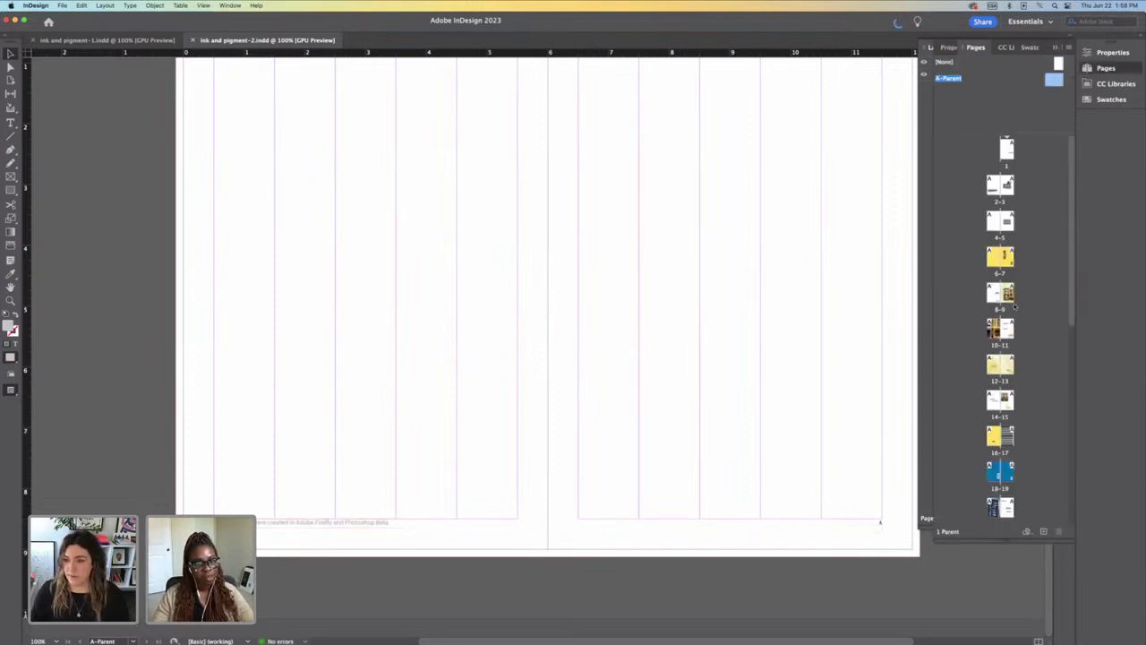
{"action": "double_click", "coordinate": [1009, 292]}
{"action": "key", "text": "super+minus"}
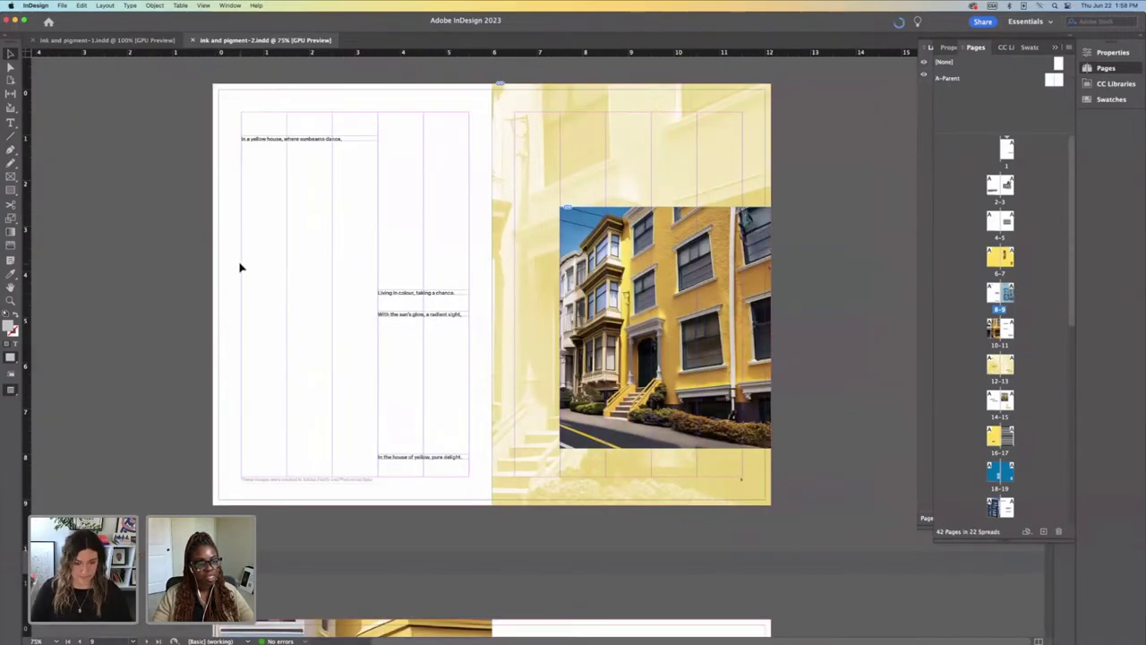
{"action": "key", "text": "w"}
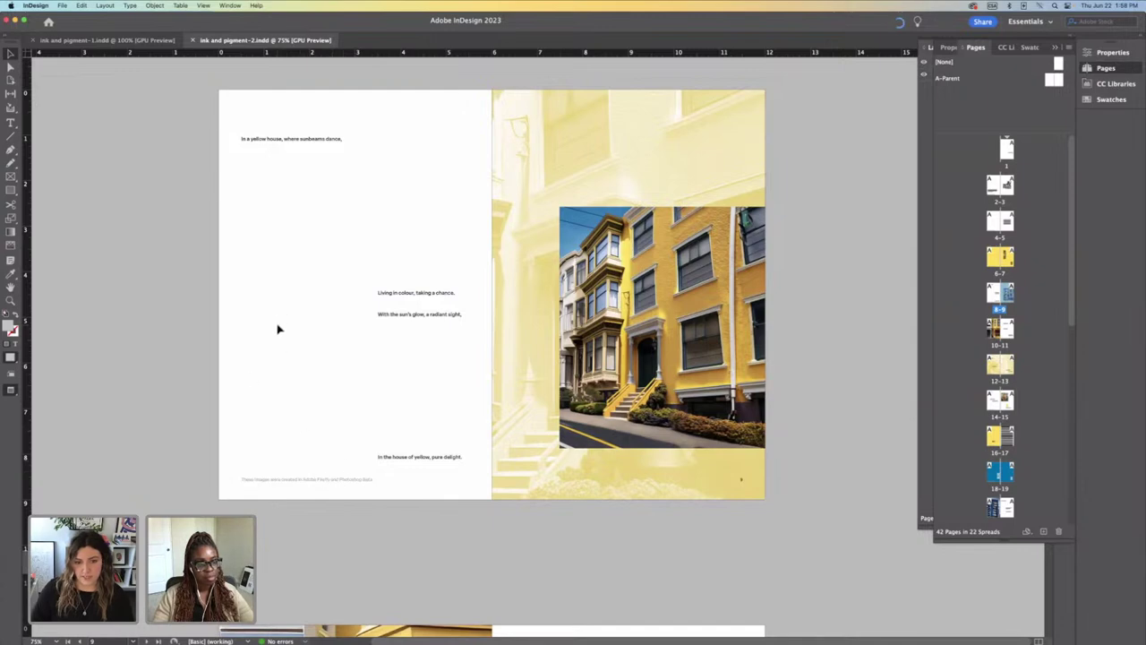
{"action": "scroll", "coordinate": [277, 329], "scroll_direction": "down", "scroll_amount": 1}
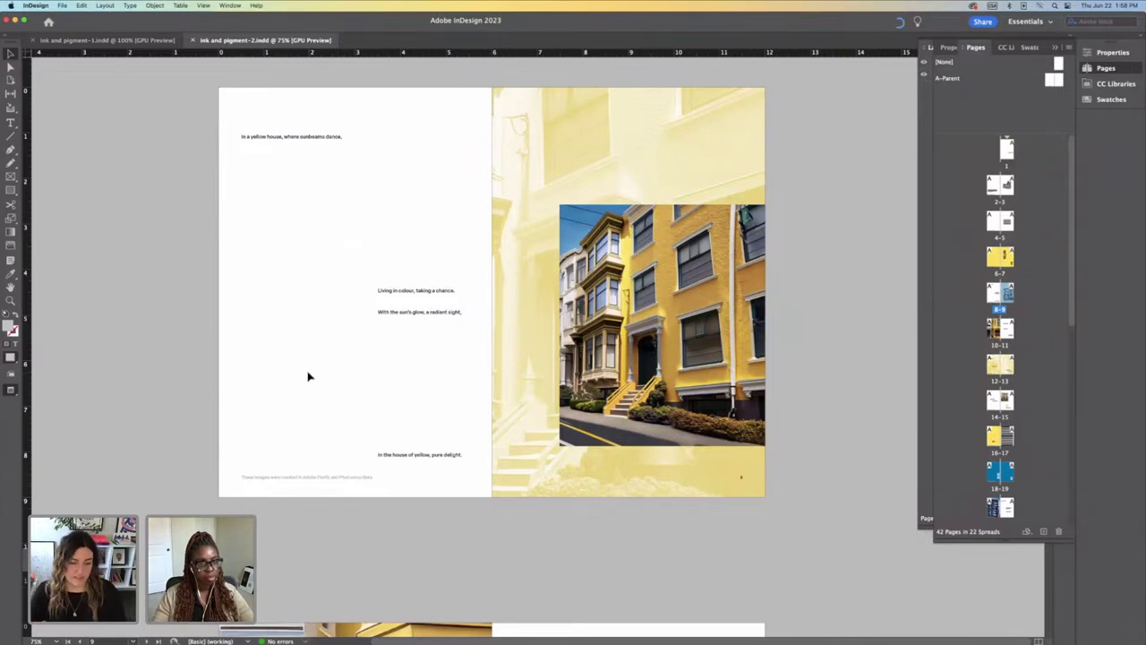
{"action": "scroll", "coordinate": [308, 377], "scroll_direction": "down", "scroll_amount": 4}
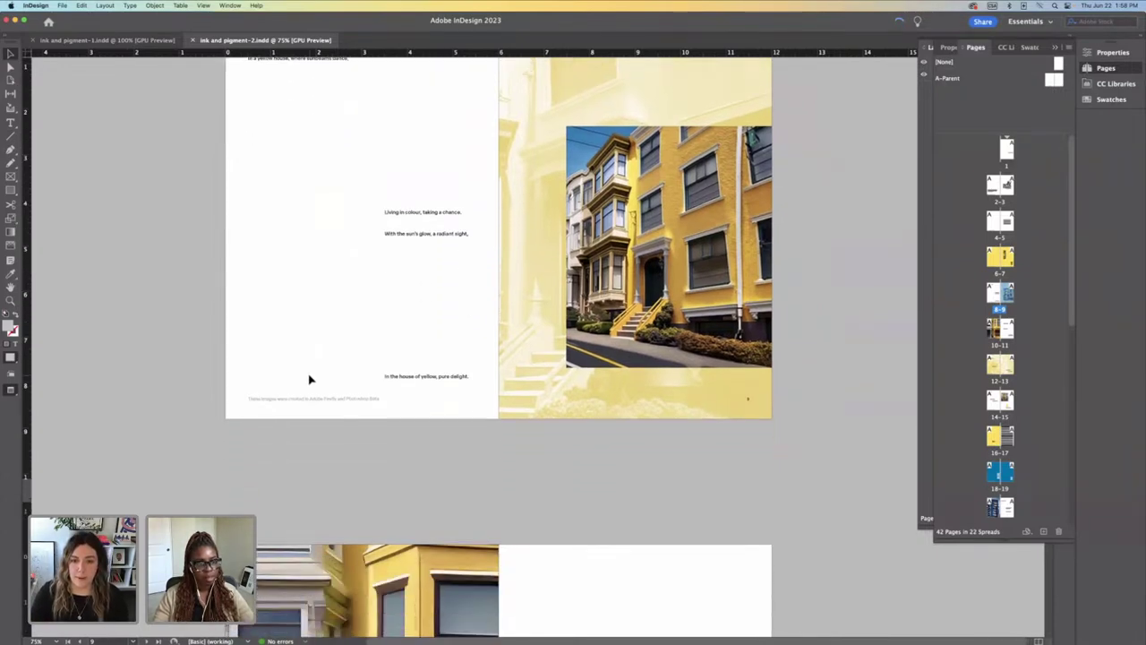
Step: Check the credit line and page numbers across the yellow spreads from pages 8-9 to 14-15 in preview mode
{"action": "scroll", "coordinate": [308, 378], "scroll_direction": "down", "scroll_amount": 20}
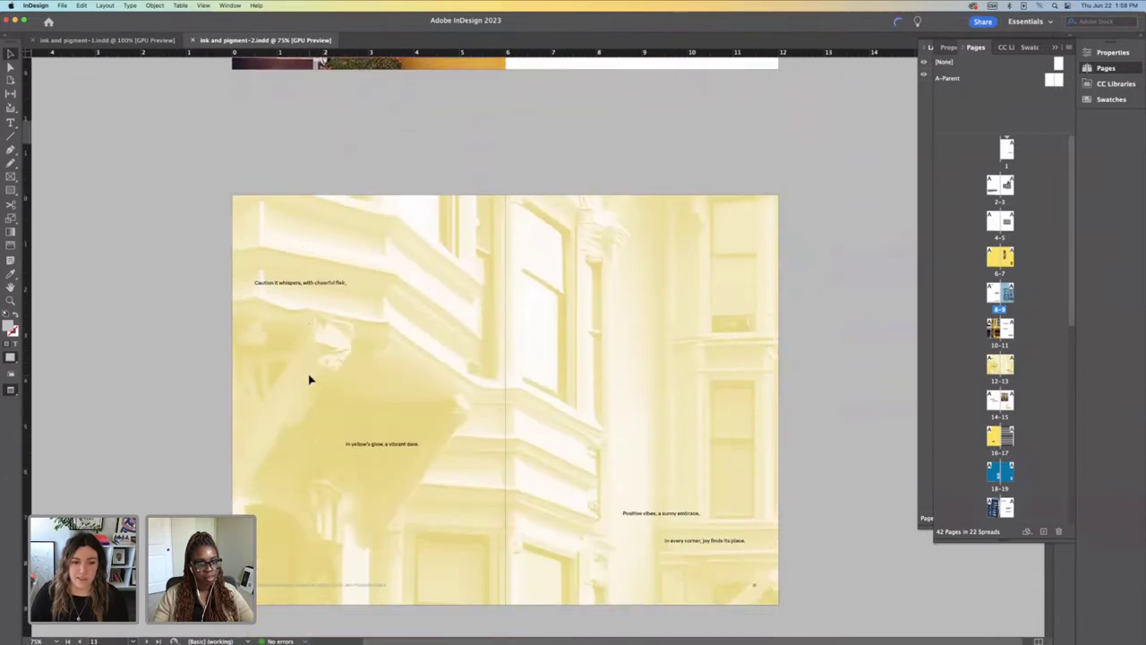
{"action": "scroll", "coordinate": [308, 379], "scroll_direction": "up", "scroll_amount": 12}
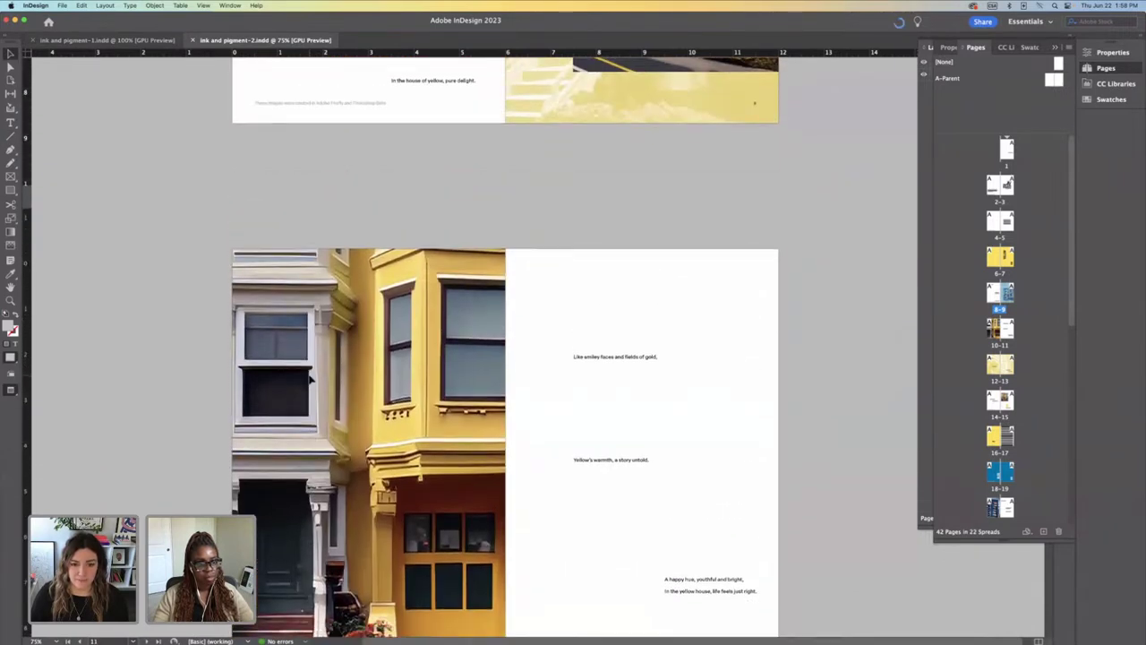
{"action": "scroll", "coordinate": [310, 379], "scroll_direction": "down", "scroll_amount": 5}
{"action": "scroll", "coordinate": [310, 379], "scroll_direction": "up", "scroll_amount": 15}
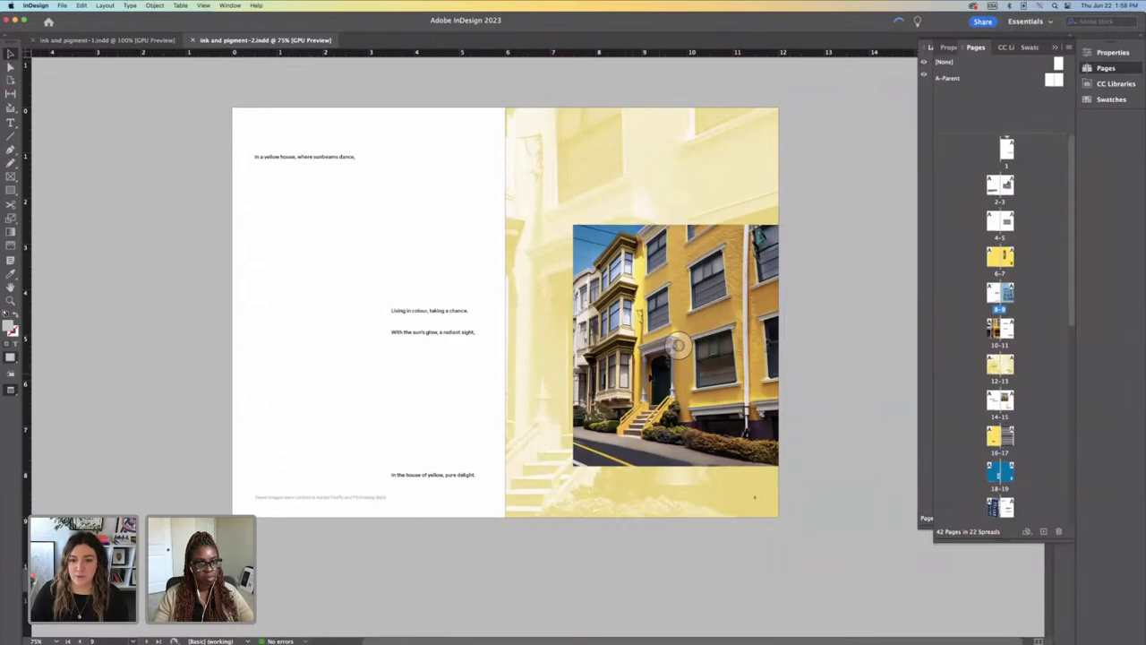
{"action": "scroll", "coordinate": [619, 383], "scroll_direction": "down", "scroll_amount": 5}
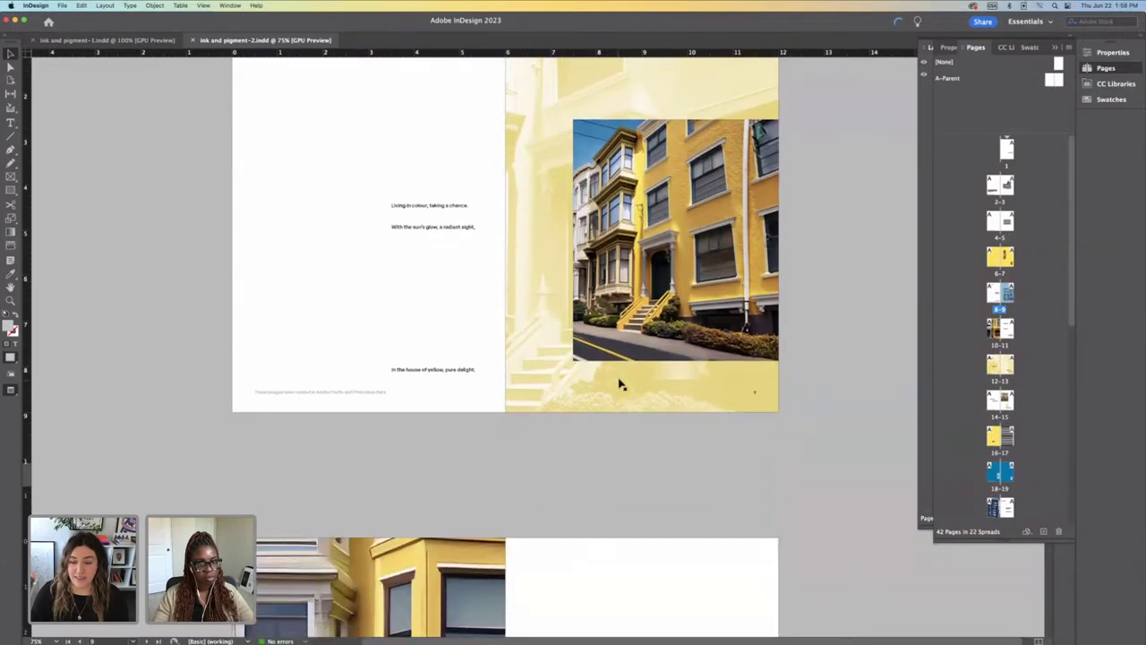
{"action": "scroll", "coordinate": [617, 385], "scroll_direction": "down", "scroll_amount": 20}
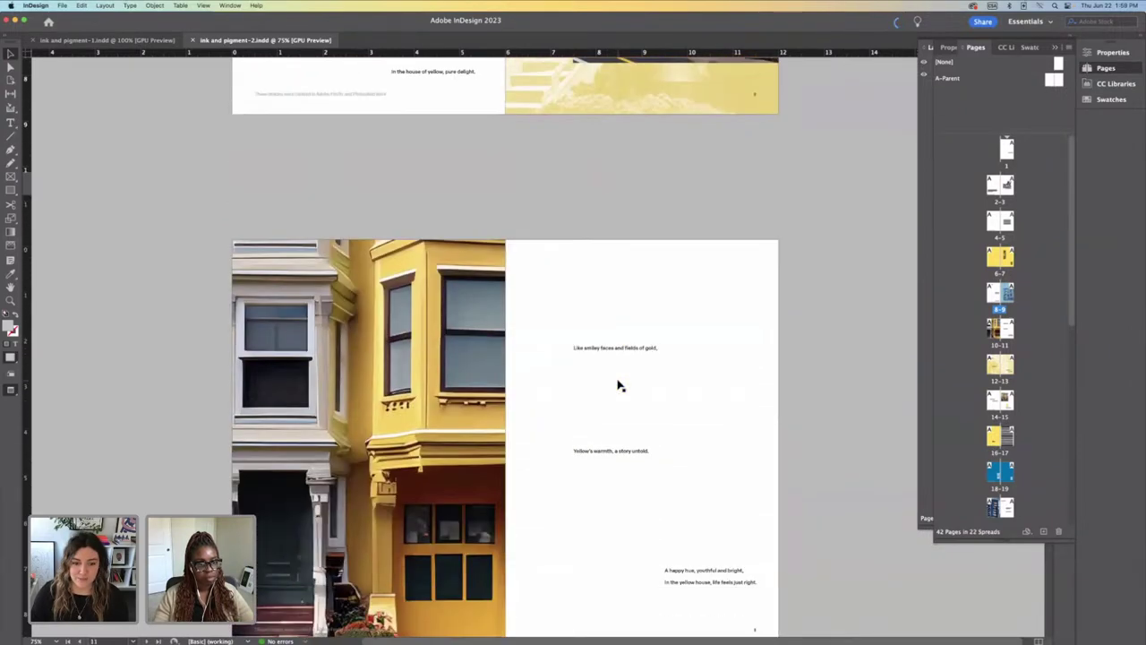
{"action": "scroll", "coordinate": [618, 385], "scroll_direction": "down", "scroll_amount": 4}
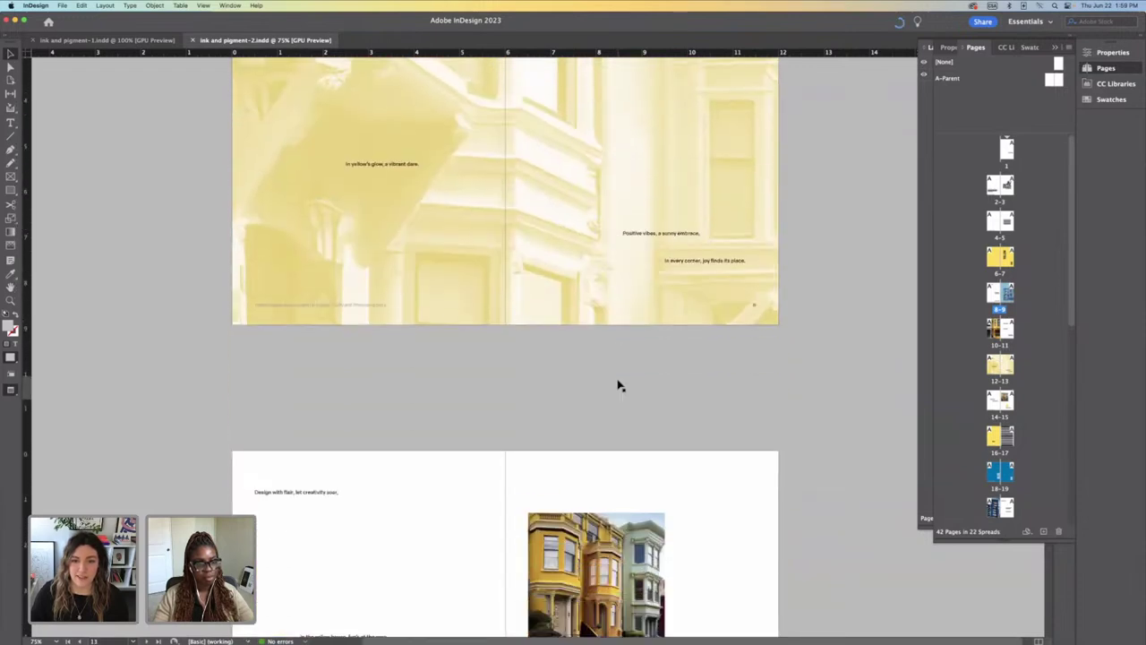
{"action": "scroll", "coordinate": [618, 384], "scroll_direction": "up", "scroll_amount": 7}
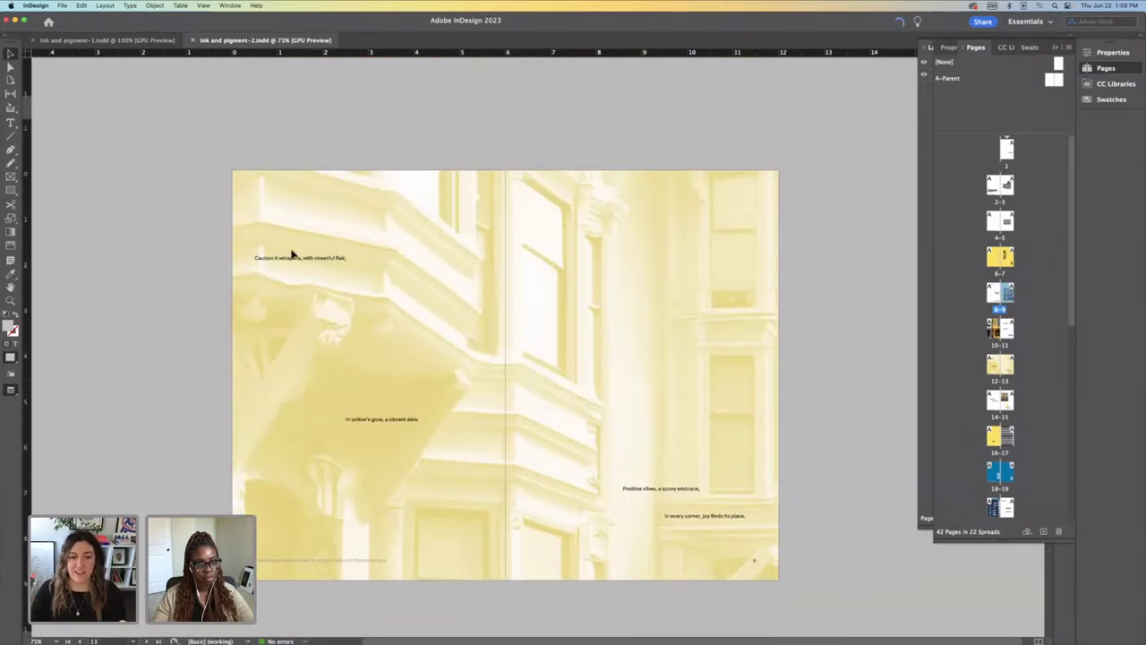
Step: Show the guides in normal view and check the credit line on the spreads from pages 12-13 through page 42
{"action": "key", "text": "w"}
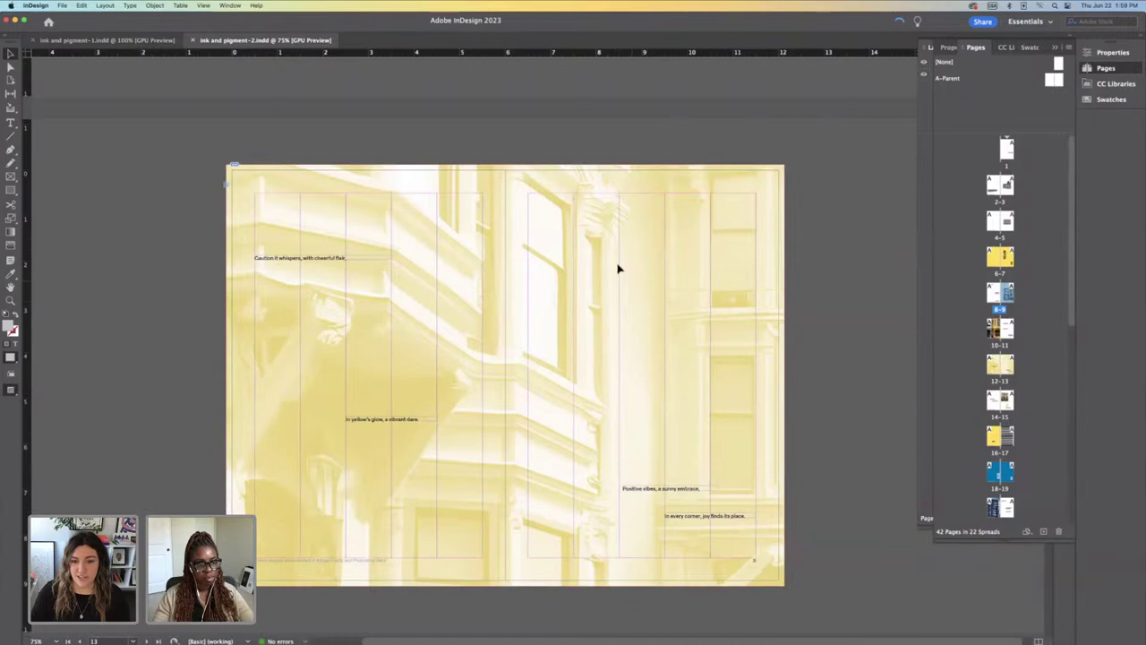
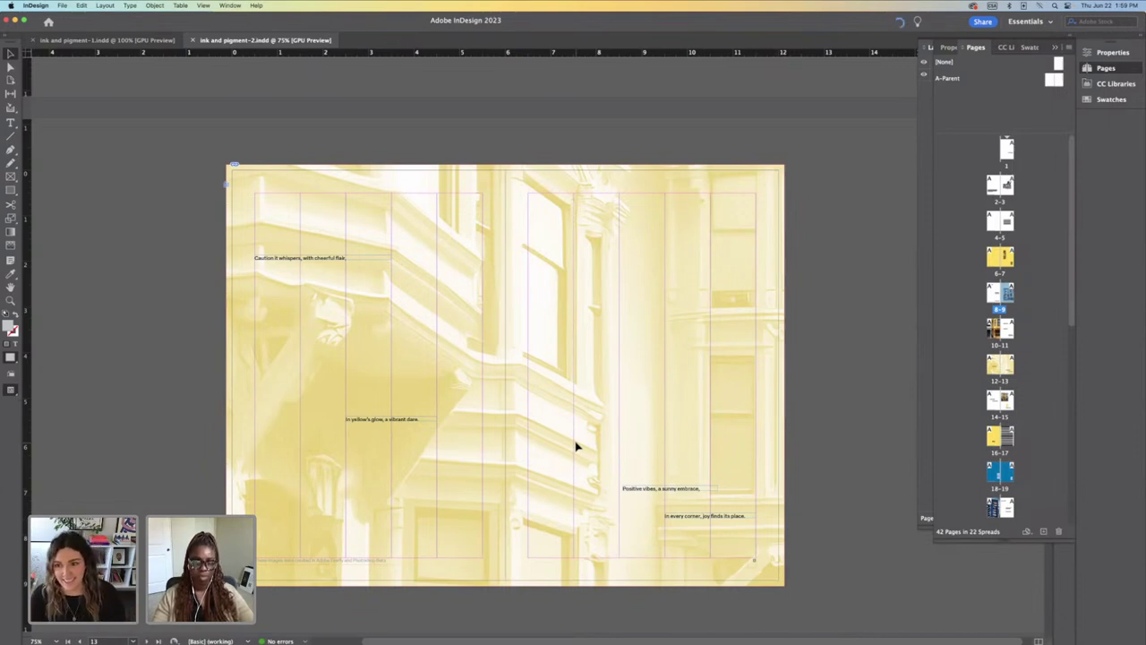
{"action": "scroll", "coordinate": [580, 429], "scroll_direction": "down", "scroll_amount": 20}
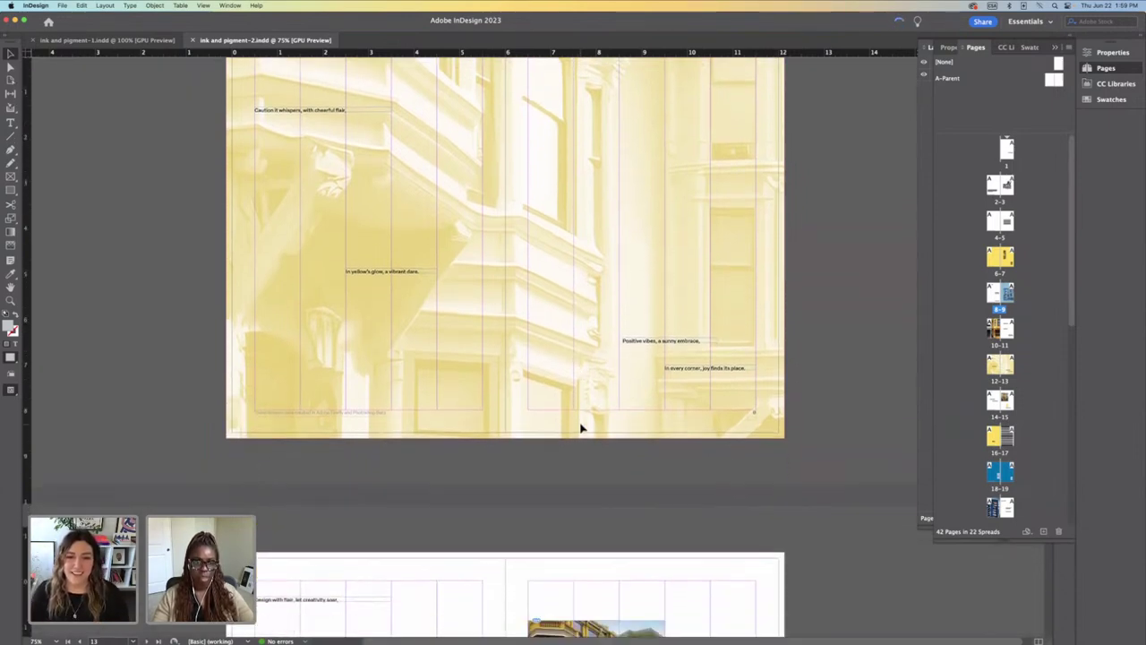
{"action": "scroll", "coordinate": [580, 429], "scroll_direction": "down", "scroll_amount": 20}
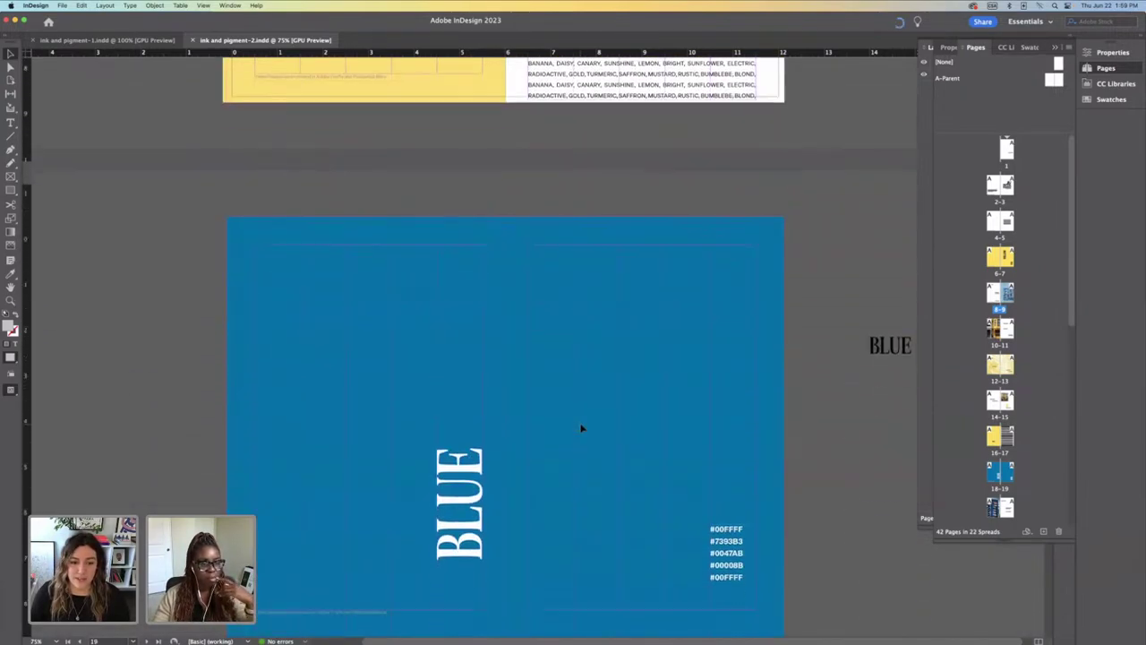
{"action": "scroll", "coordinate": [580, 429], "scroll_direction": "down", "scroll_amount": 20}
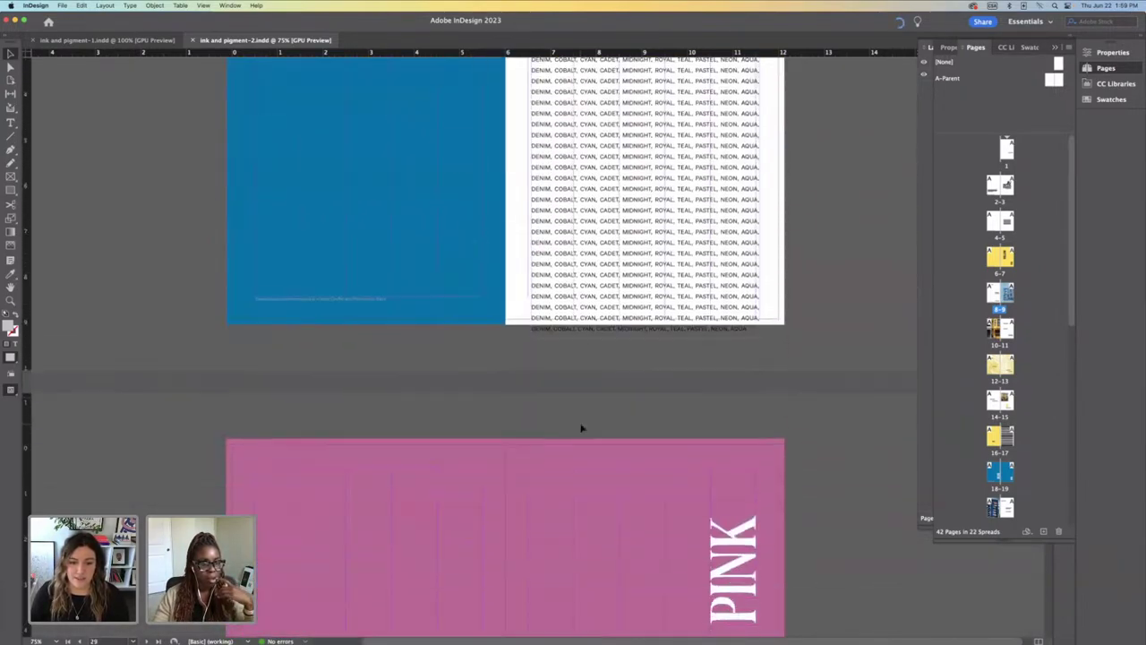
{"action": "scroll", "coordinate": [580, 429], "scroll_direction": "down", "scroll_amount": 20}
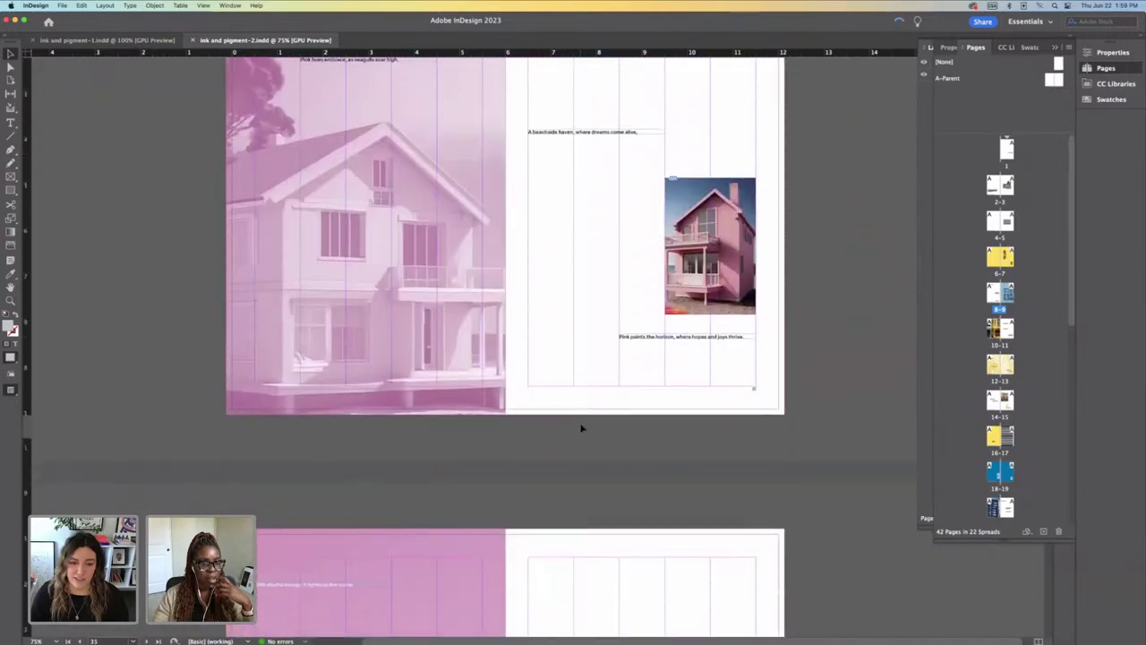
{"action": "scroll", "coordinate": [580, 429], "scroll_direction": "down", "scroll_amount": 10}
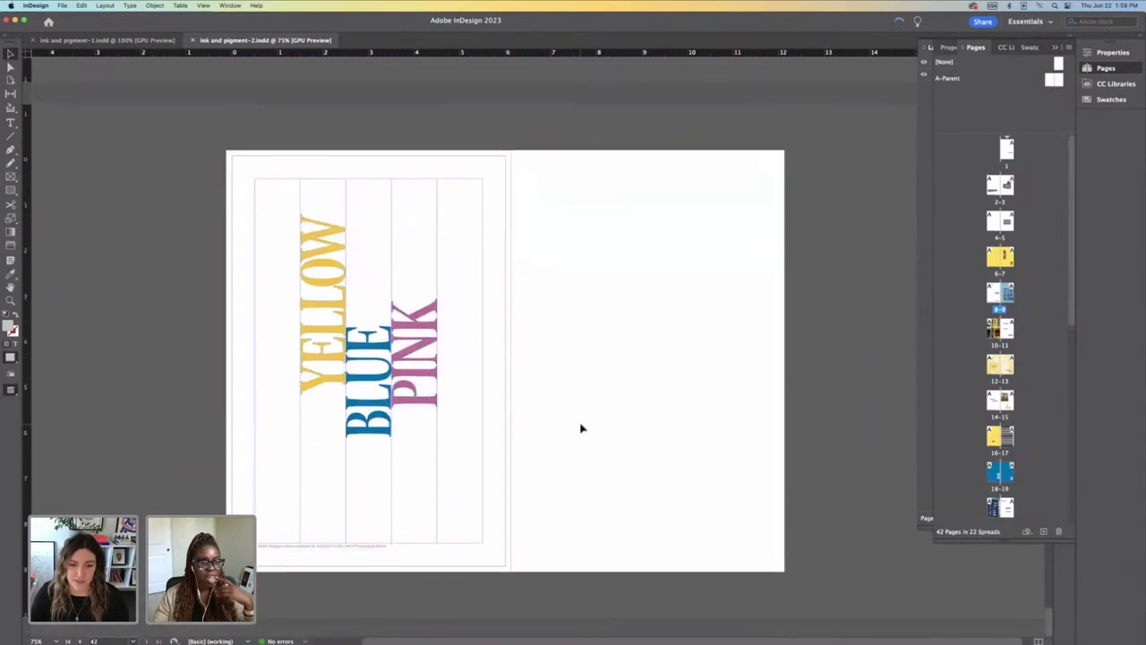
{"action": "scroll", "coordinate": [580, 429], "scroll_direction": "up", "scroll_amount": 8}
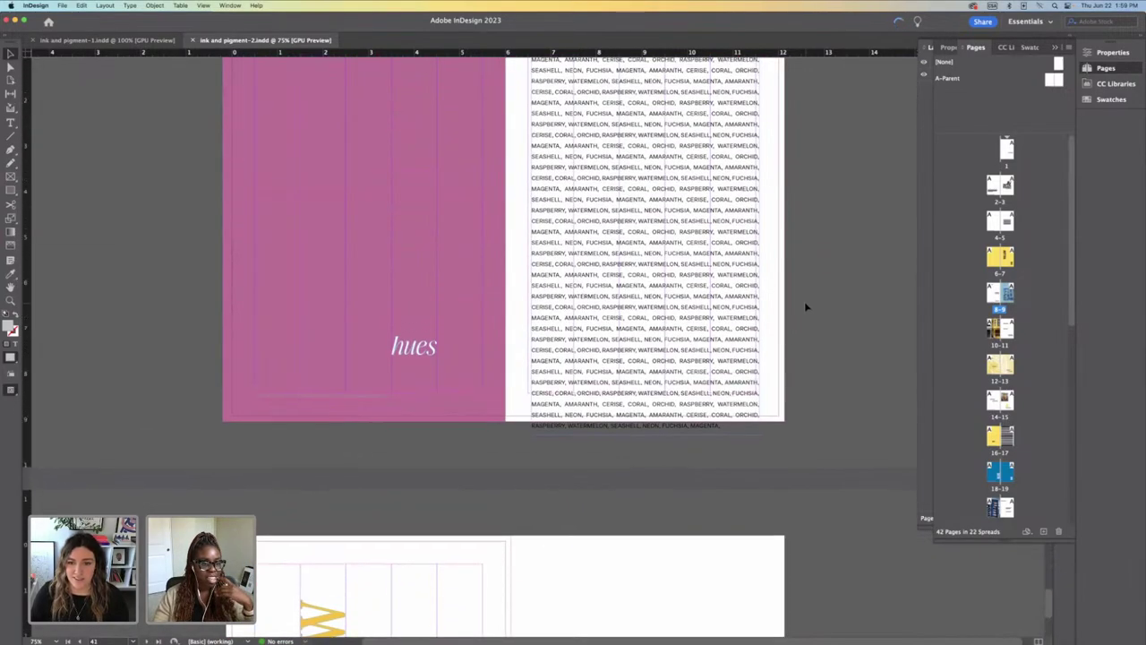
Step: Examine the closing pink spreads 38-39 and 40-41 in preview mode, at 50% and at 75% zoom
{"action": "scroll", "coordinate": [757, 313], "scroll_direction": "up", "scroll_amount": 5}
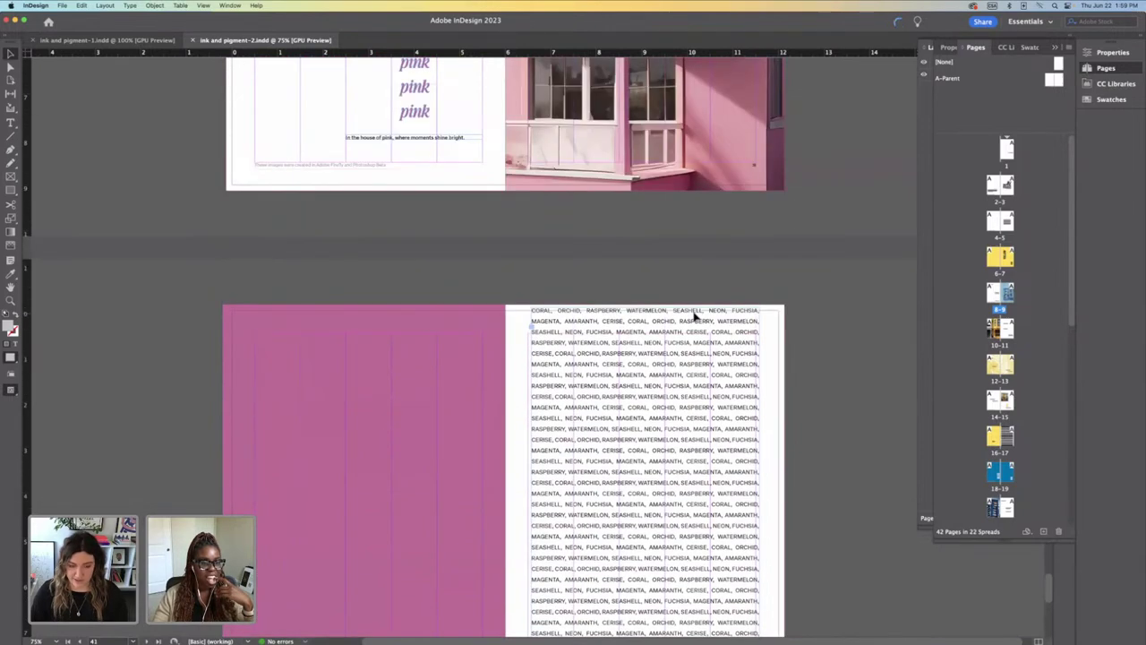
{"action": "key", "text": "super+minus"}
{"action": "scroll", "coordinate": [695, 313], "scroll_direction": "up", "scroll_amount": 3}
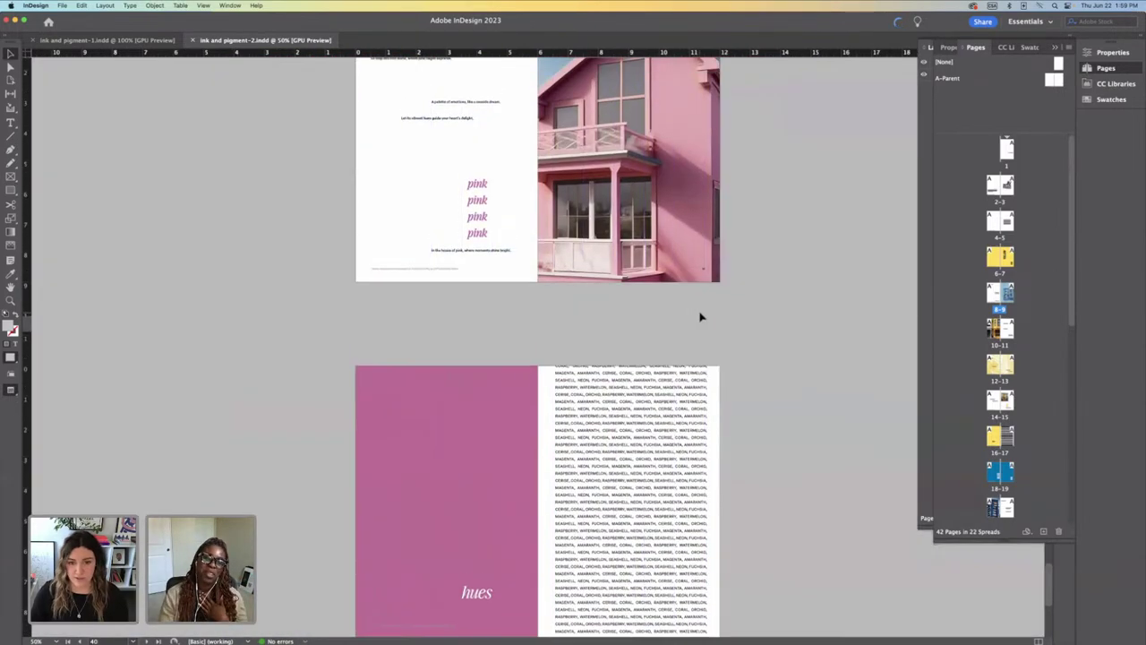
{"action": "scroll", "coordinate": [701, 317], "scroll_direction": "up", "scroll_amount": 4}
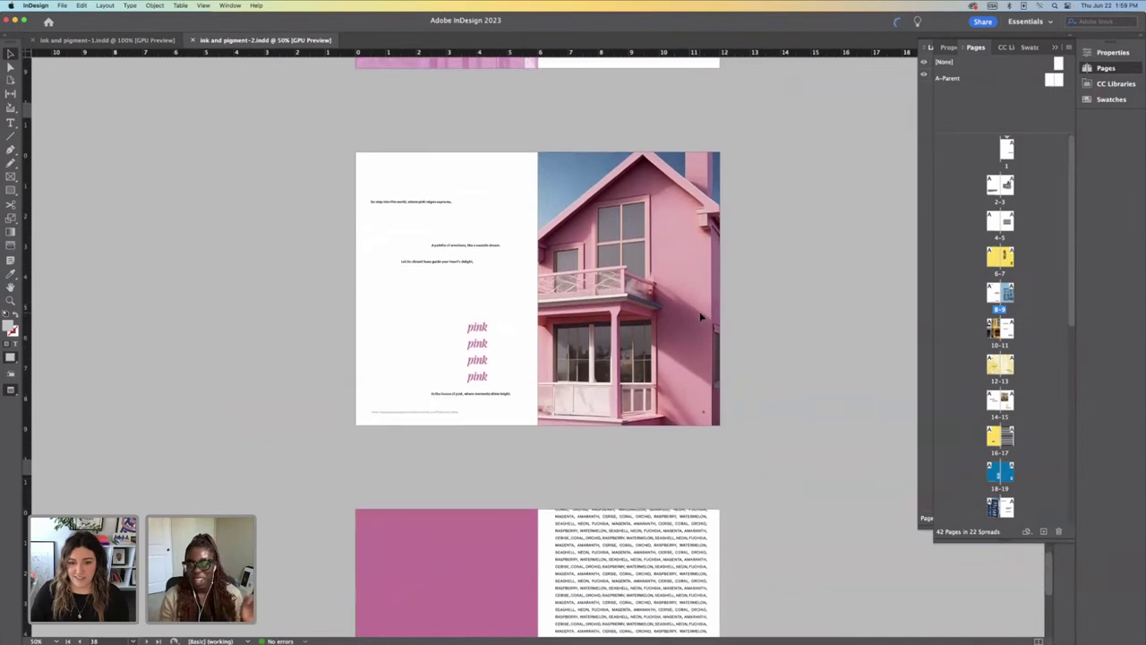
{"action": "scroll", "coordinate": [701, 316], "scroll_direction": "down", "scroll_amount": 4}
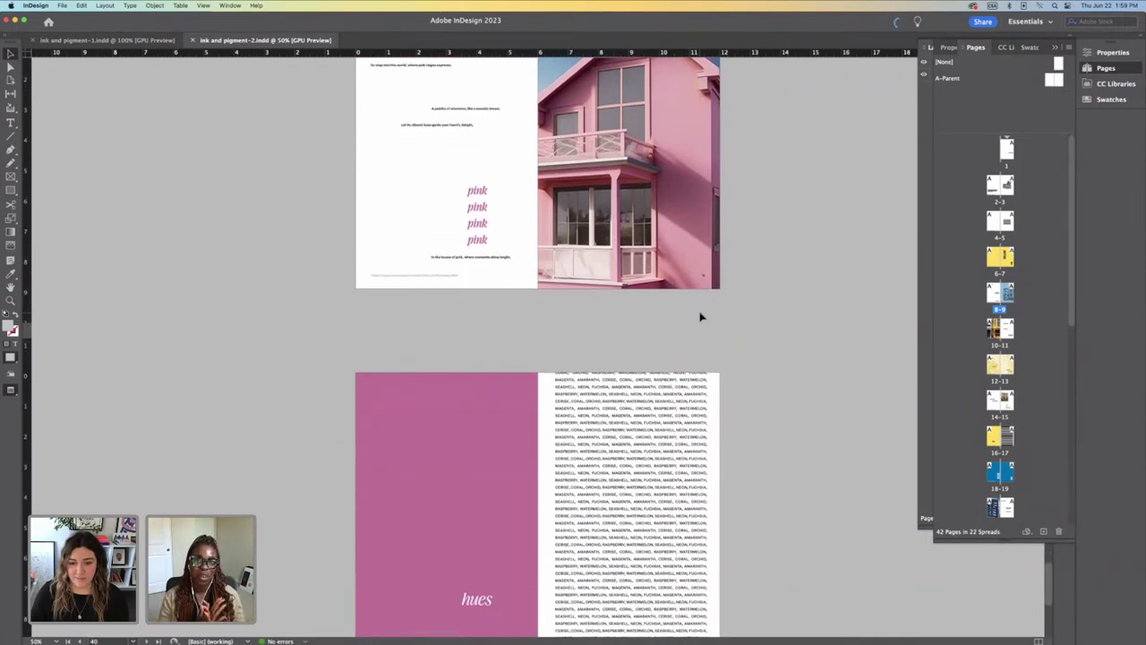
{"action": "scroll", "coordinate": [701, 317], "scroll_direction": "down", "scroll_amount": 1}
{"action": "scroll", "coordinate": [701, 317], "scroll_direction": "down", "scroll_amount": 1}
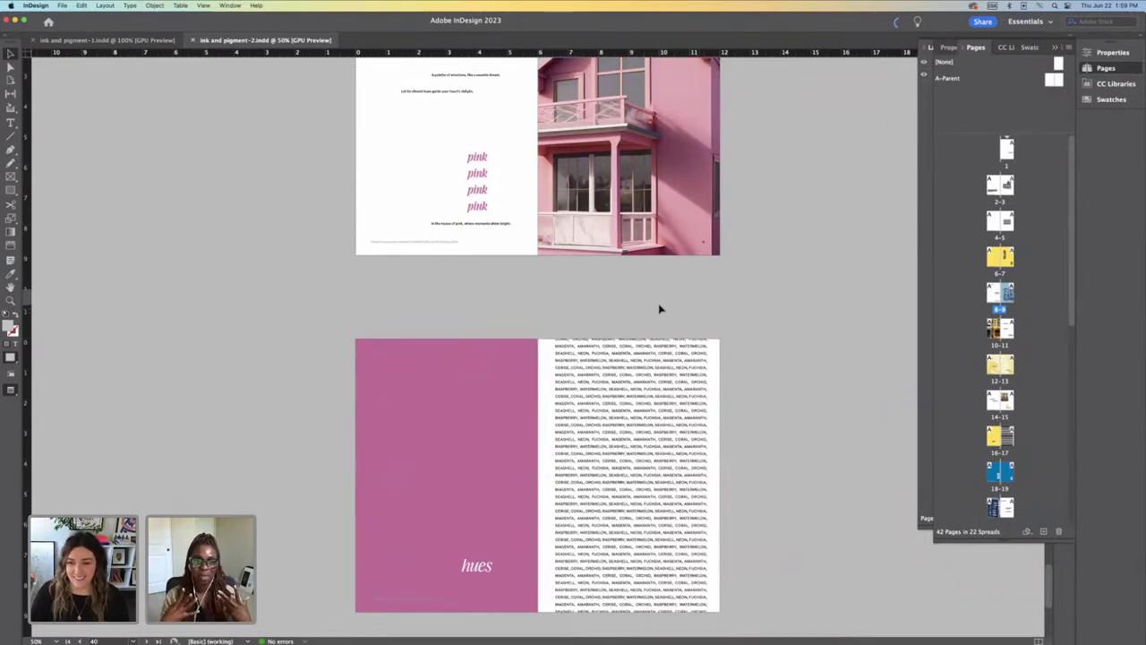
{"action": "key", "text": "super+equal"}
{"action": "scroll", "coordinate": [659, 308], "scroll_direction": "up", "scroll_amount": 7}
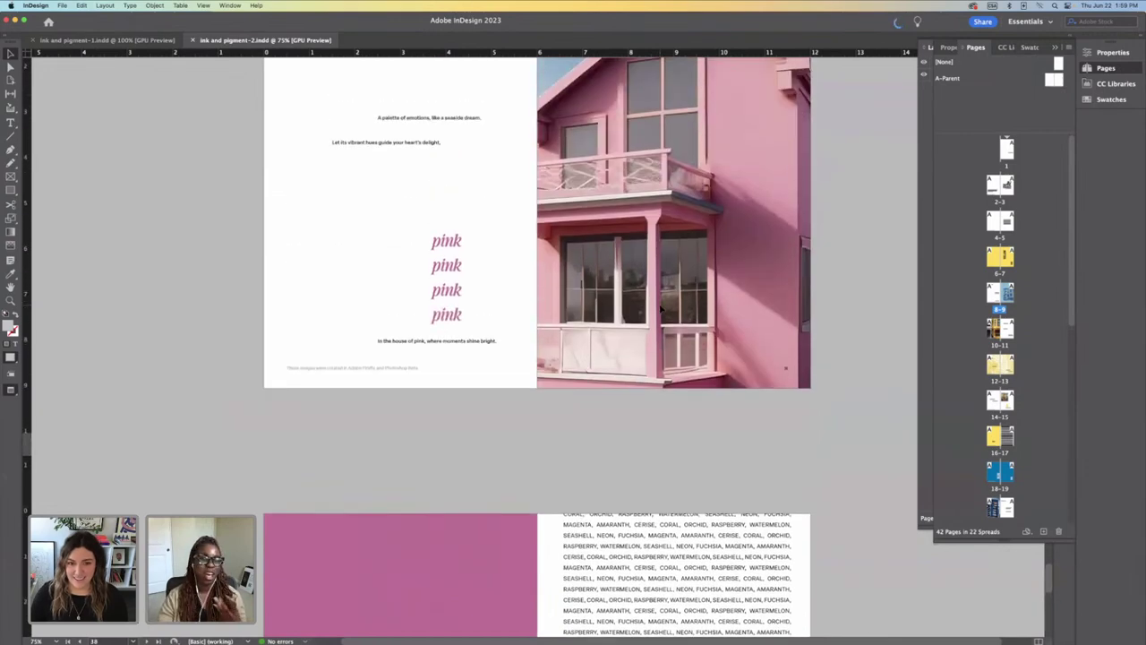
{"action": "scroll", "coordinate": [660, 309], "scroll_direction": "up", "scroll_amount": 1}
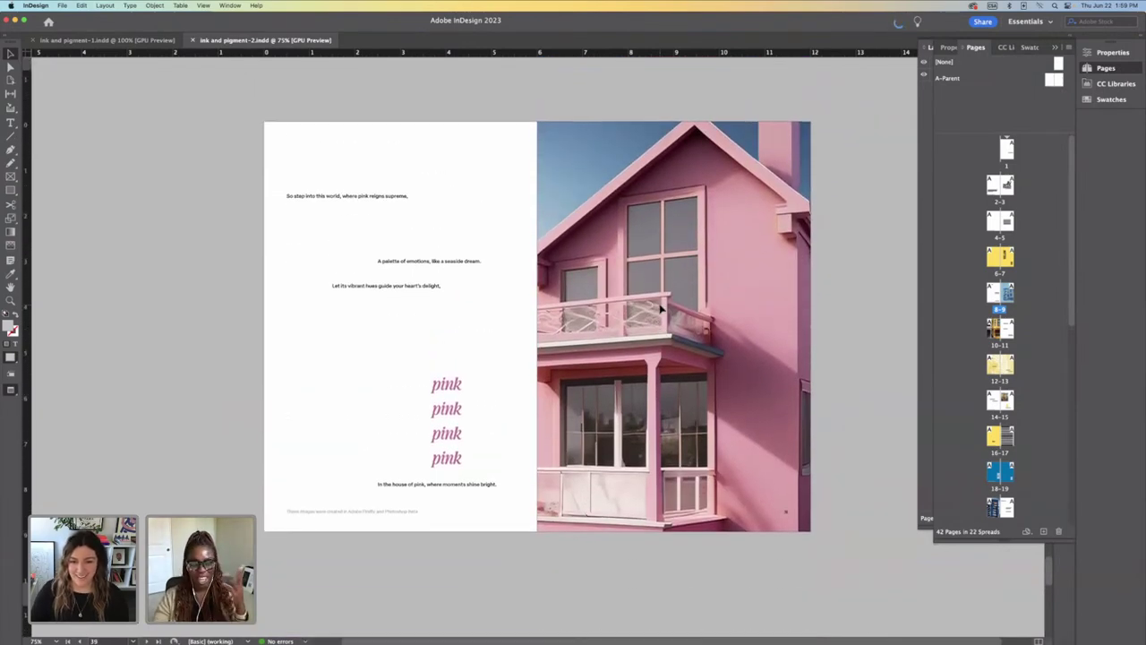
Step: Enlarge the pink house photo inside its frame on page 35 so its lower edge is cropped out, and save the document
{"action": "scroll", "coordinate": [660, 309], "scroll_direction": "up", "scroll_amount": 15}
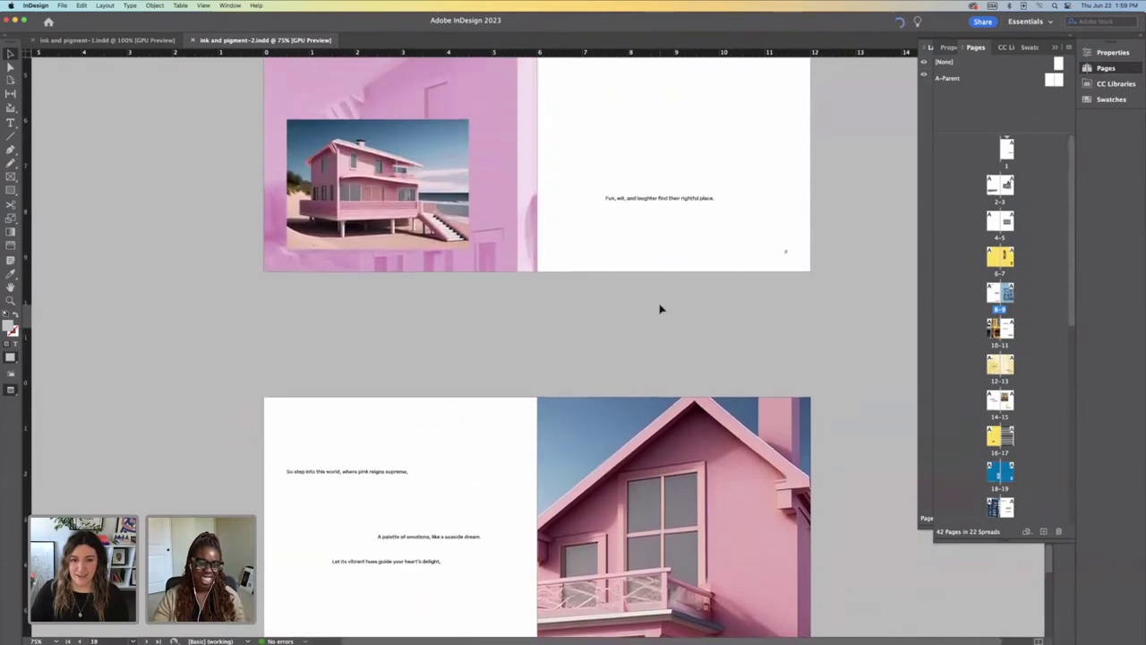
{"action": "scroll", "coordinate": [659, 309], "scroll_direction": "up", "scroll_amount": 2}
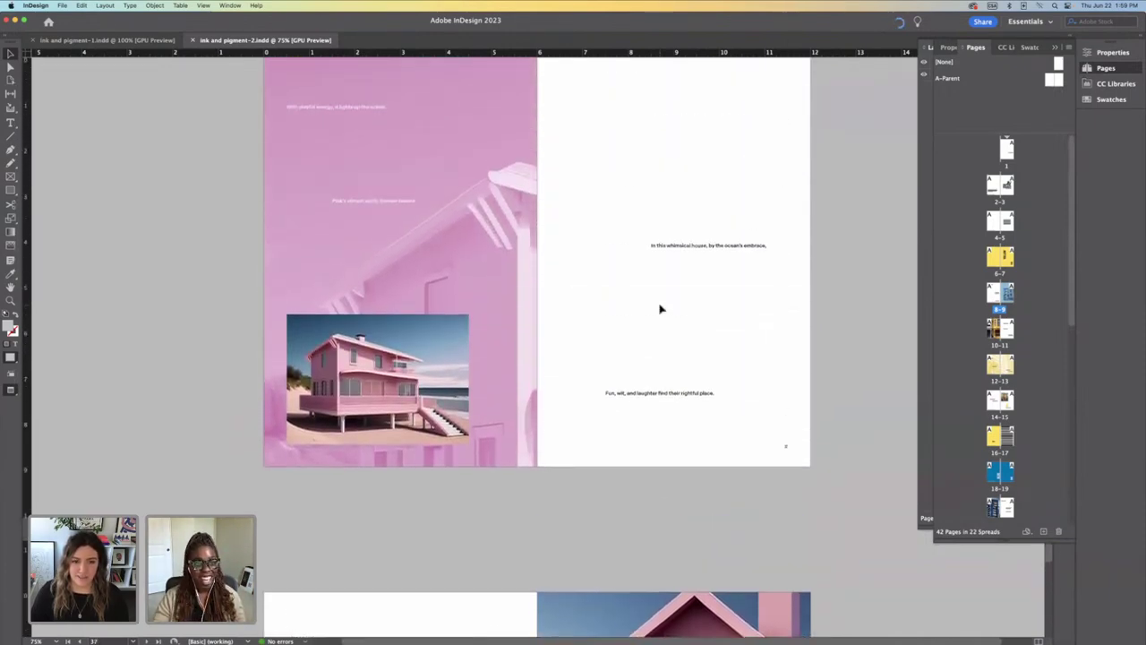
{"action": "scroll", "coordinate": [660, 309], "scroll_direction": "up", "scroll_amount": 18}
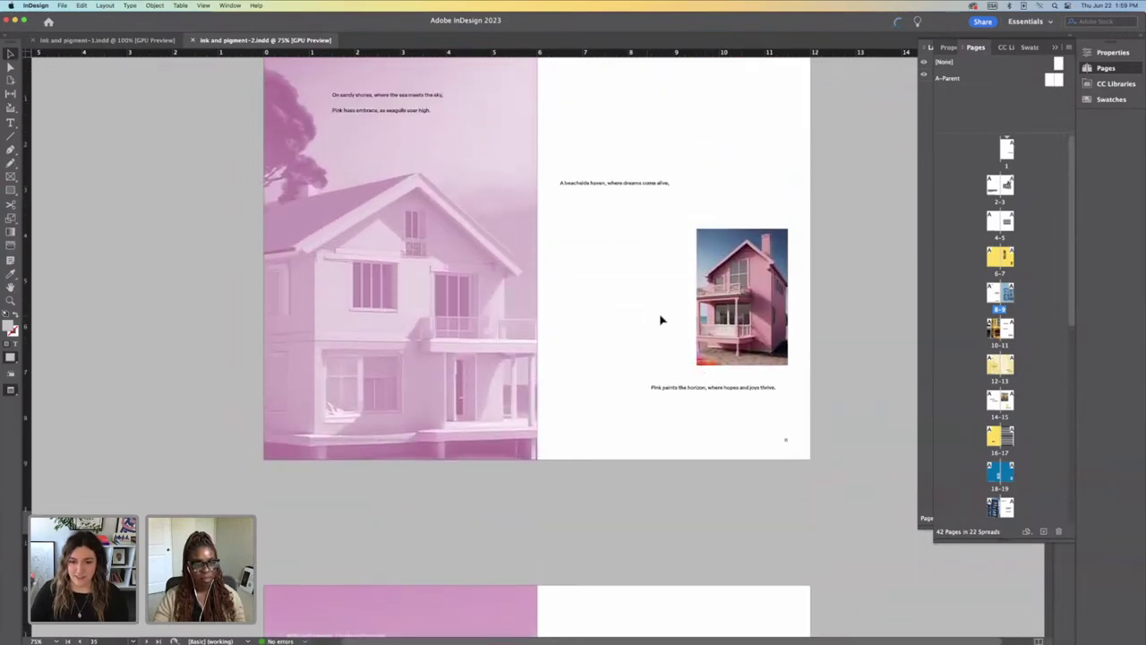
{"action": "left_click", "coordinate": [762, 308]}
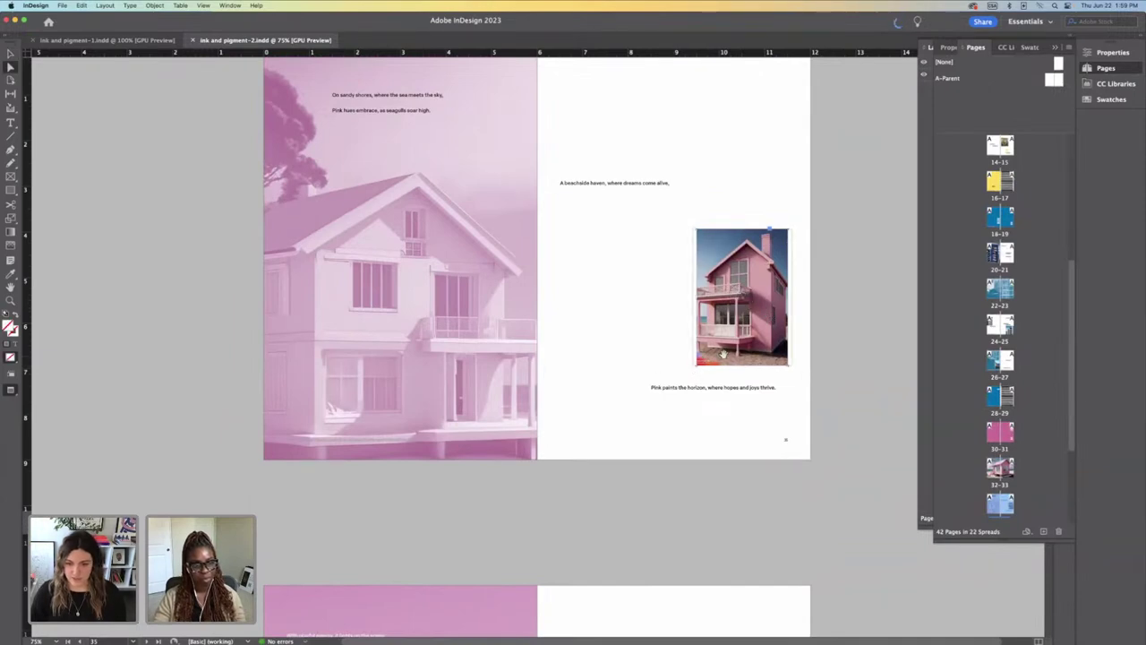
{"action": "left_click_drag", "start_coordinate": [691, 367], "coordinate": [676, 387]}
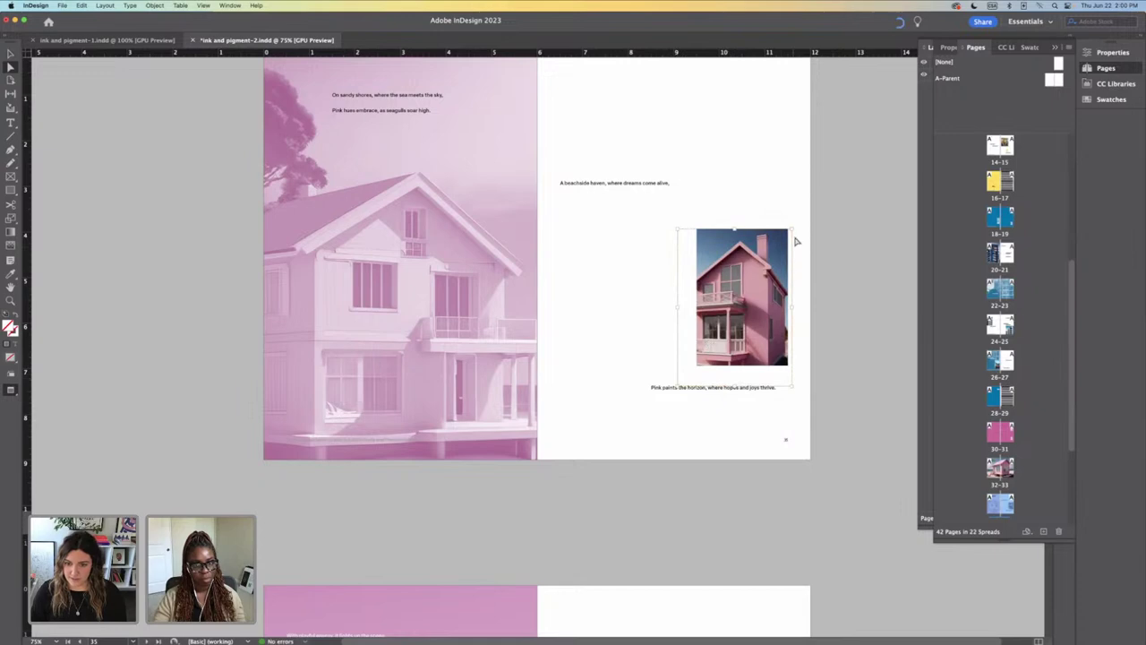
{"action": "left_click_drag", "start_coordinate": [792, 229], "coordinate": [796, 222]}
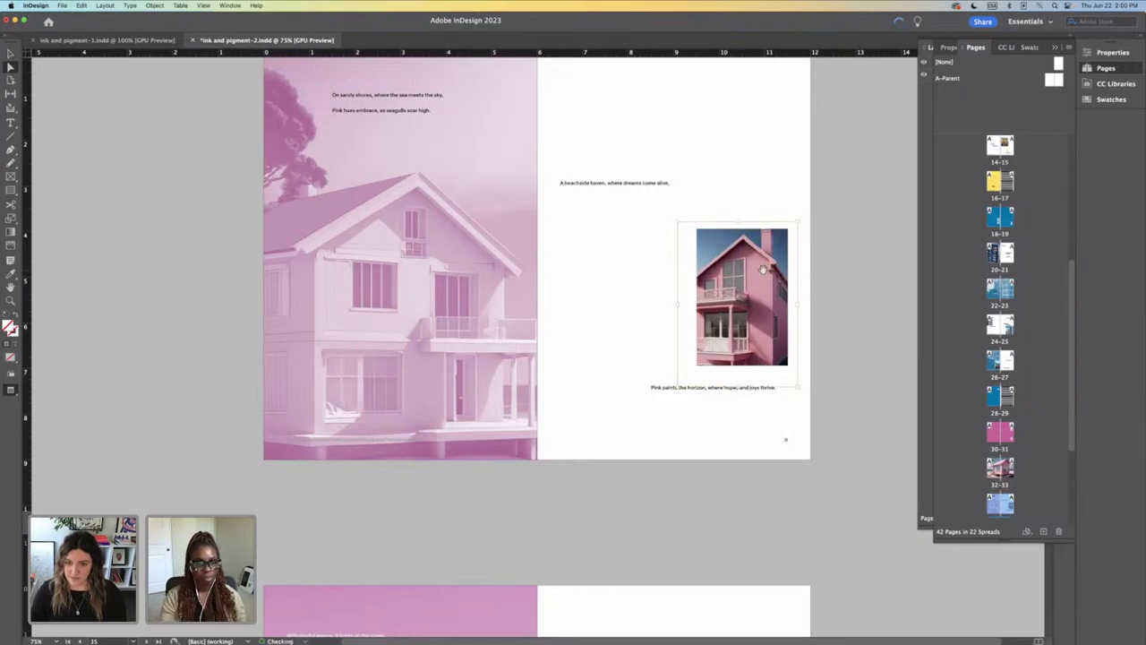
{"action": "left_click", "coordinate": [753, 196]}
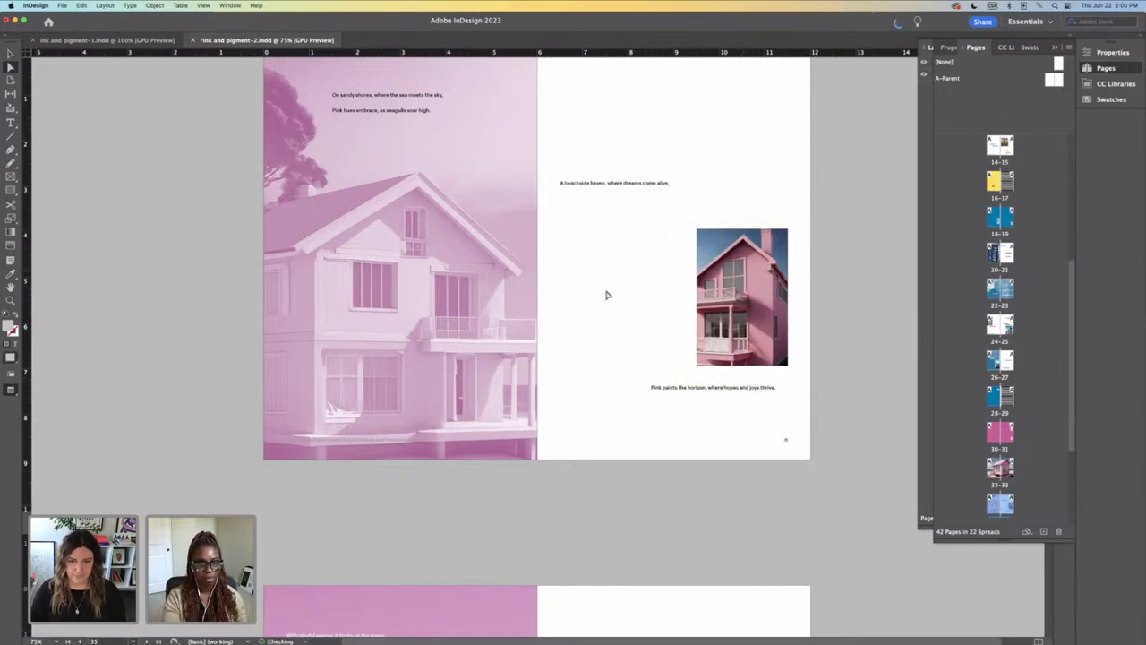
{"action": "scroll", "coordinate": [608, 295], "scroll_direction": "down", "scroll_amount": 1}
{"action": "scroll", "coordinate": [606, 294], "scroll_direction": "up", "scroll_amount": 3}
{"action": "scroll", "coordinate": [605, 295], "scroll_direction": "down", "scroll_amount": 2}
{"action": "key", "text": "super+s"}
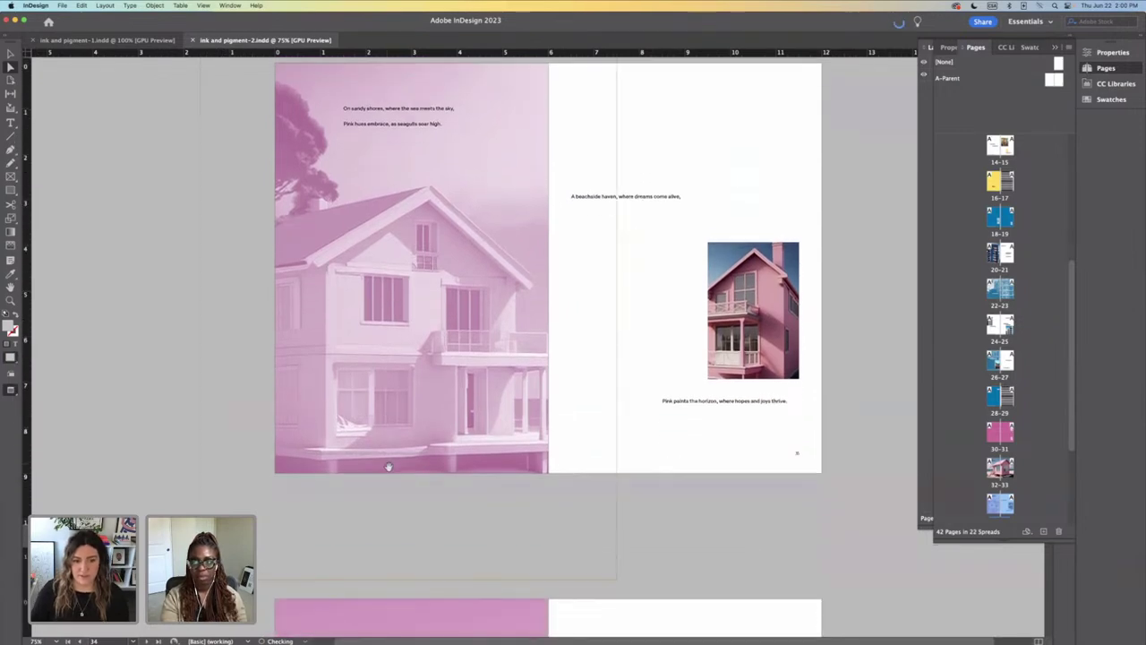
Step: Review the pink section's spreads from the PINK opener on pages 30-31 to pages 36-37 in preview mode
{"action": "scroll", "coordinate": [403, 237], "scroll_direction": "up", "scroll_amount": 10}
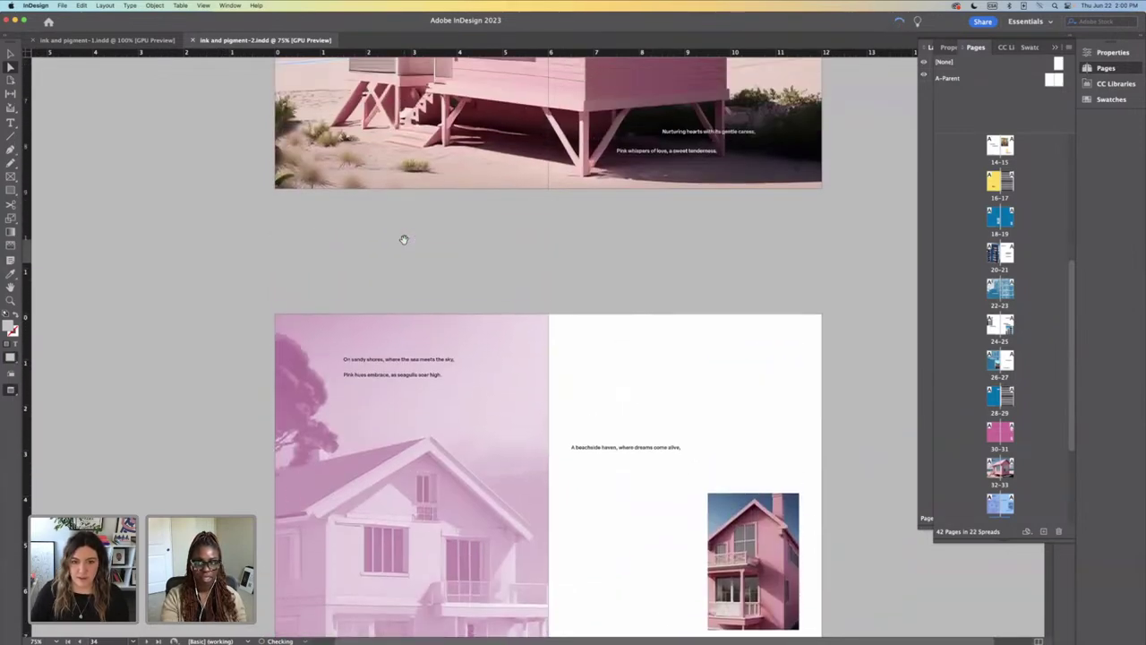
{"action": "scroll", "coordinate": [404, 240], "scroll_direction": "up", "scroll_amount": 5}
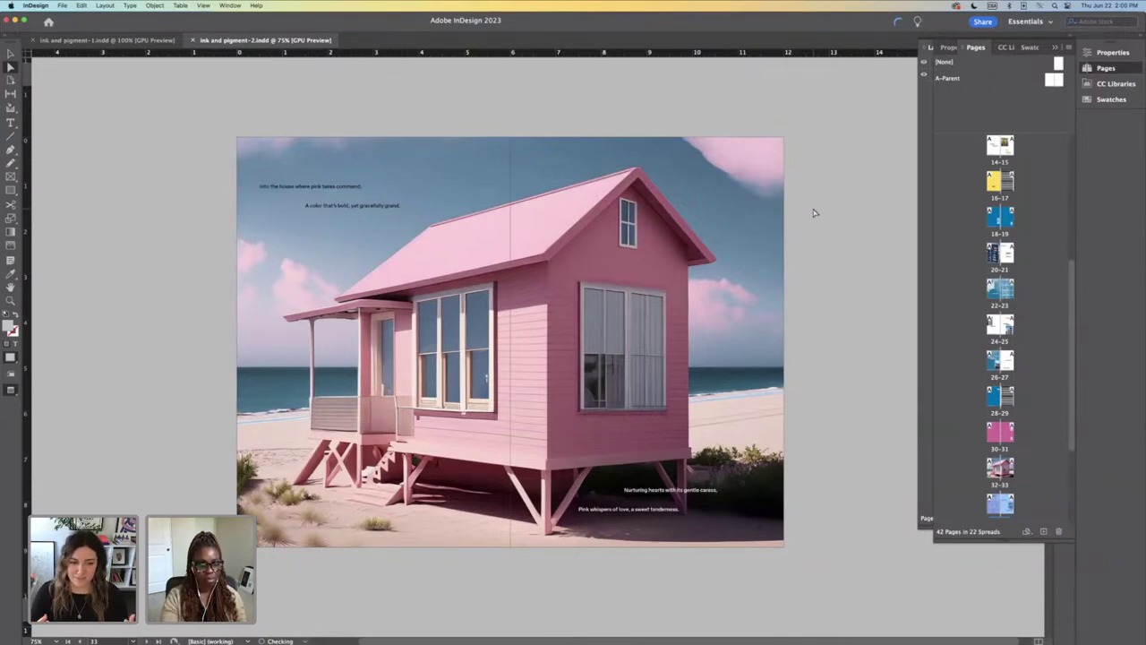
{"action": "scroll", "coordinate": [625, 256], "scroll_direction": "down", "scroll_amount": 2}
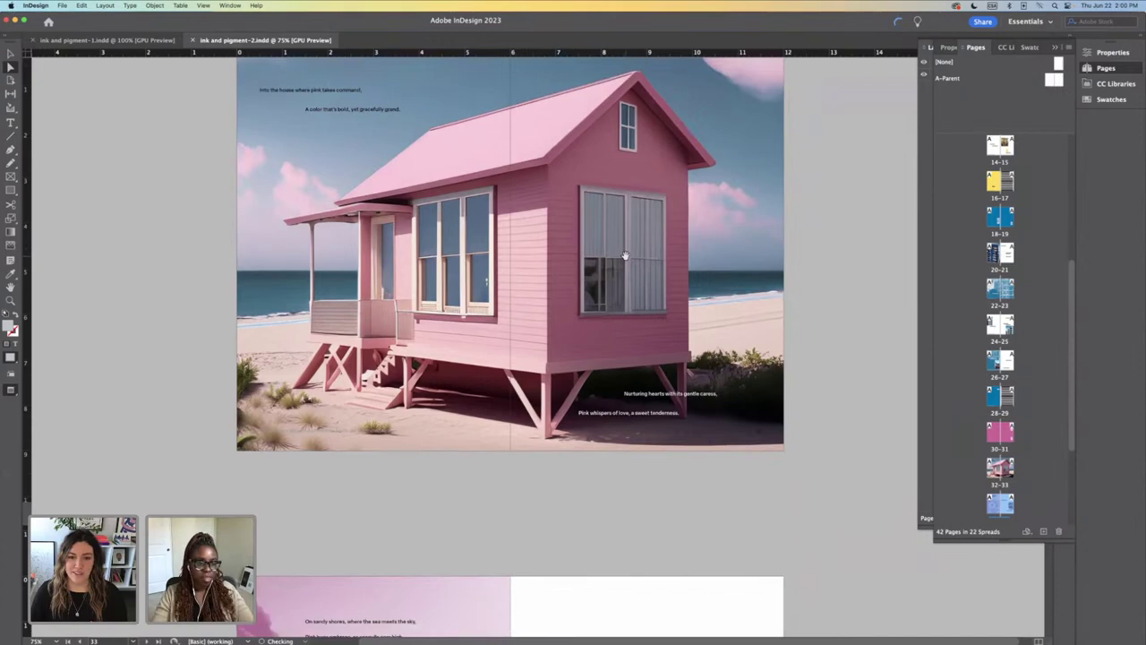
{"action": "scroll", "coordinate": [625, 256], "scroll_direction": "up", "scroll_amount": 10}
{"action": "scroll", "coordinate": [625, 256], "scroll_direction": "up", "scroll_amount": 3}
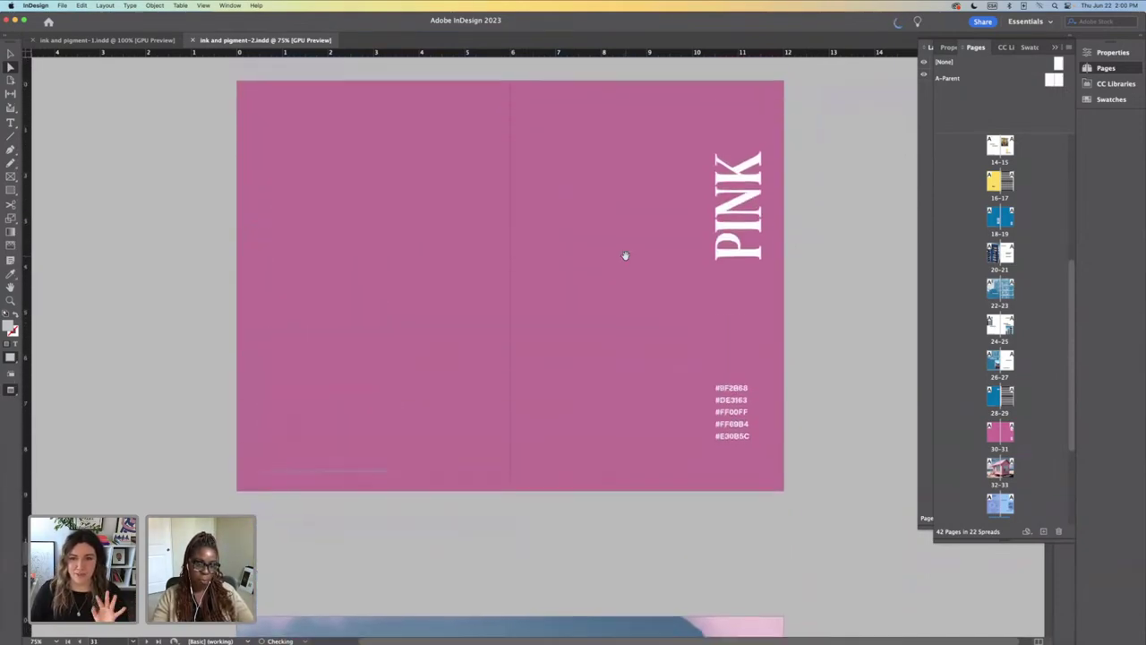
{"action": "scroll", "coordinate": [625, 256], "scroll_direction": "down", "scroll_amount": 10}
{"action": "scroll", "coordinate": [624, 256], "scroll_direction": "down", "scroll_amount": 15}
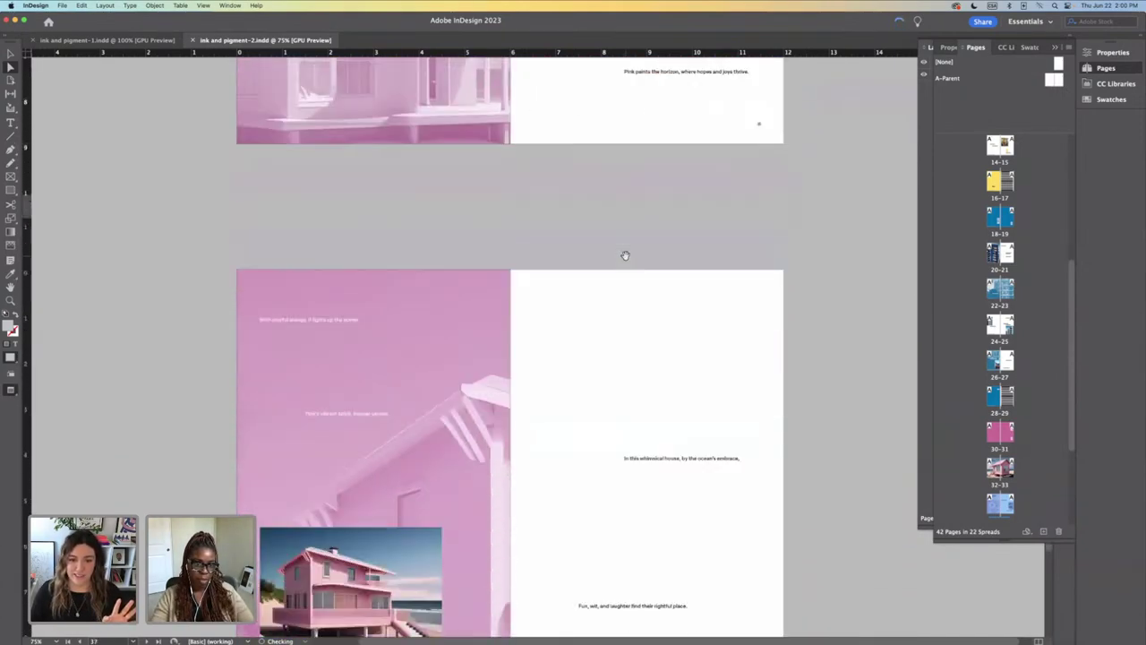
Step: Insert six blank A-Parent pages after the pink hues spread on pages 40-41
{"action": "scroll", "coordinate": [625, 256], "scroll_direction": "down", "scroll_amount": 5}
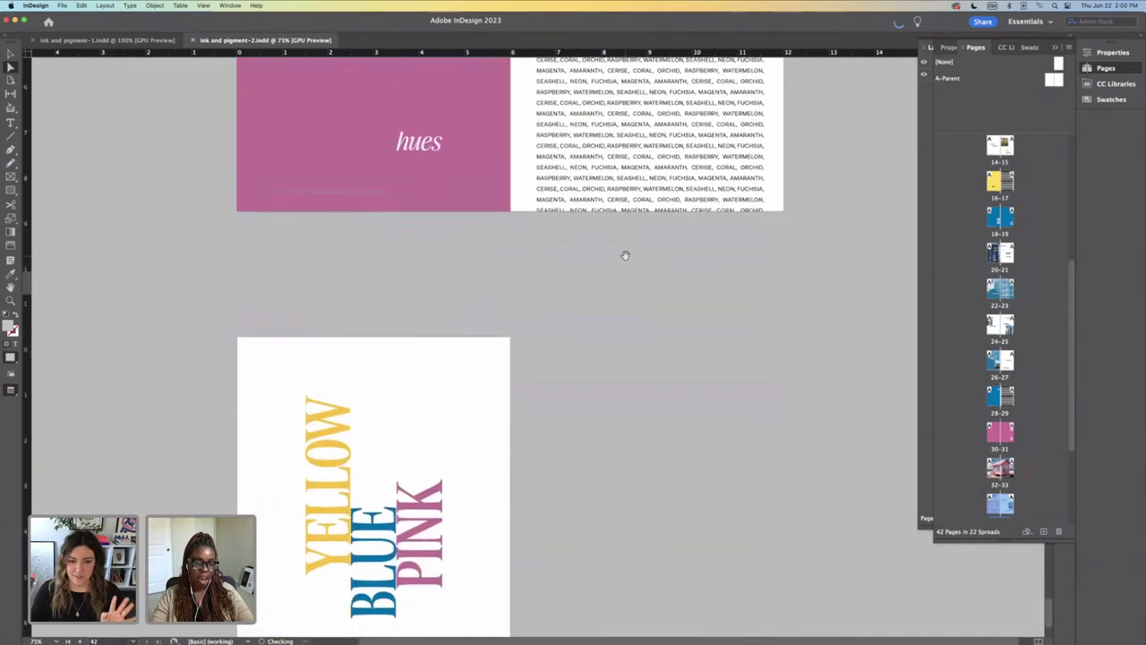
{"action": "scroll", "coordinate": [624, 253], "scroll_direction": "up", "scroll_amount": 4}
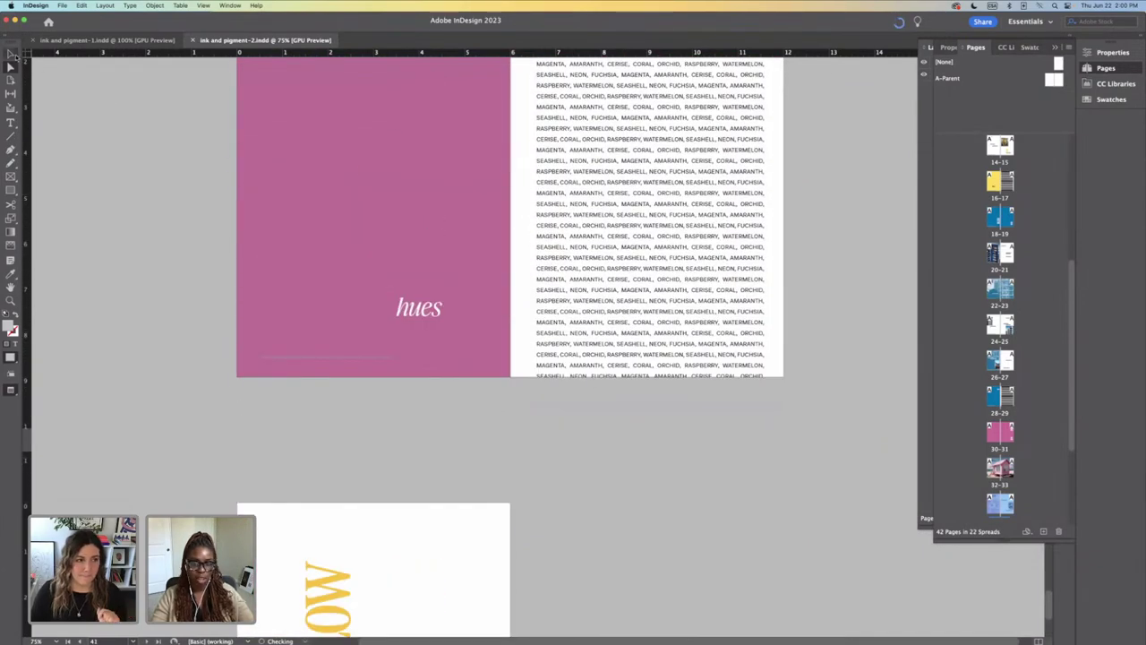
{"action": "scroll", "coordinate": [1019, 164], "scroll_direction": "down", "scroll_amount": 2}
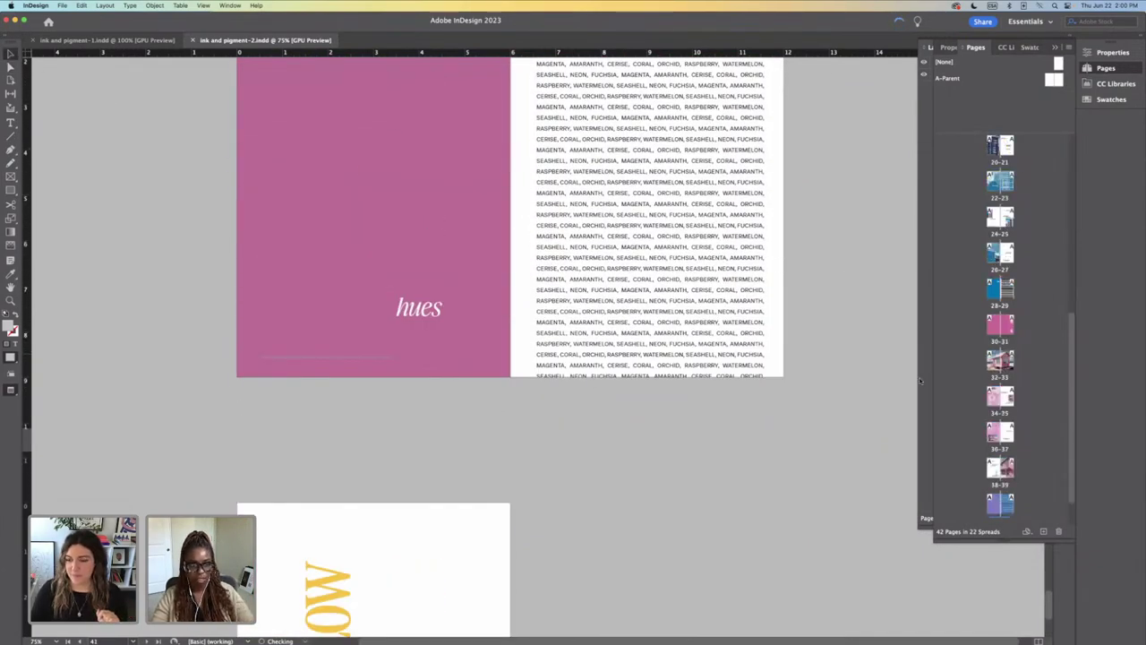
{"action": "left_click", "coordinate": [1043, 532]}
{"action": "left_click", "coordinate": [1043, 532]}
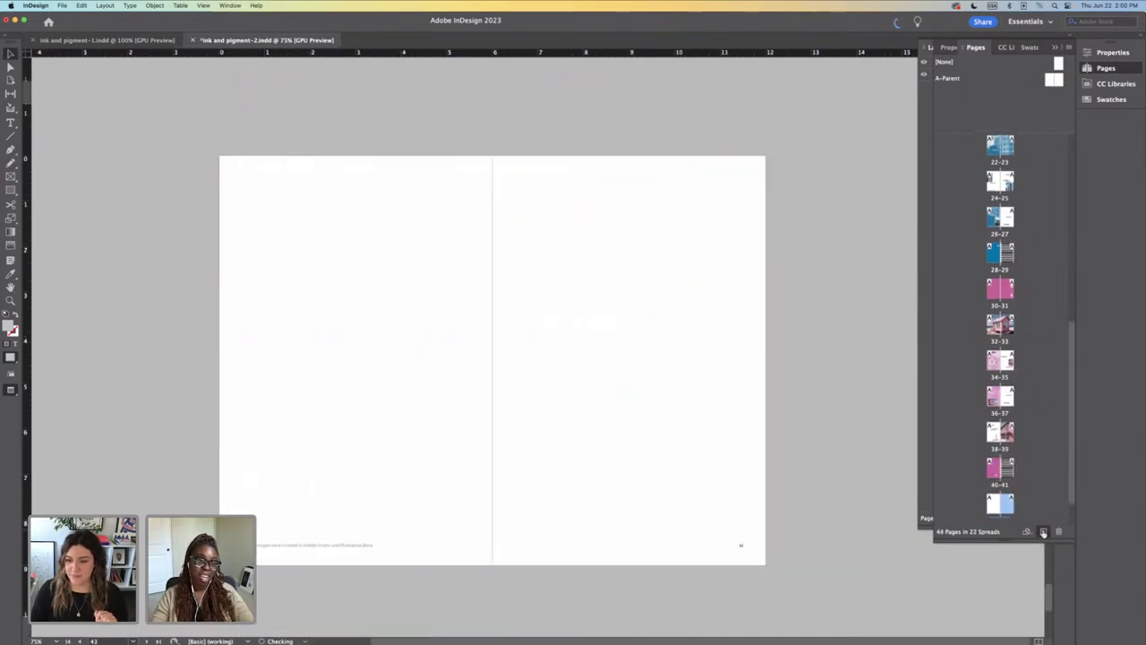
{"action": "left_click", "coordinate": [1043, 532]}
{"action": "left_click", "coordinate": [1043, 531]}
{"action": "left_click", "coordinate": [1043, 532]}
{"action": "left_click", "coordinate": [1043, 532]}
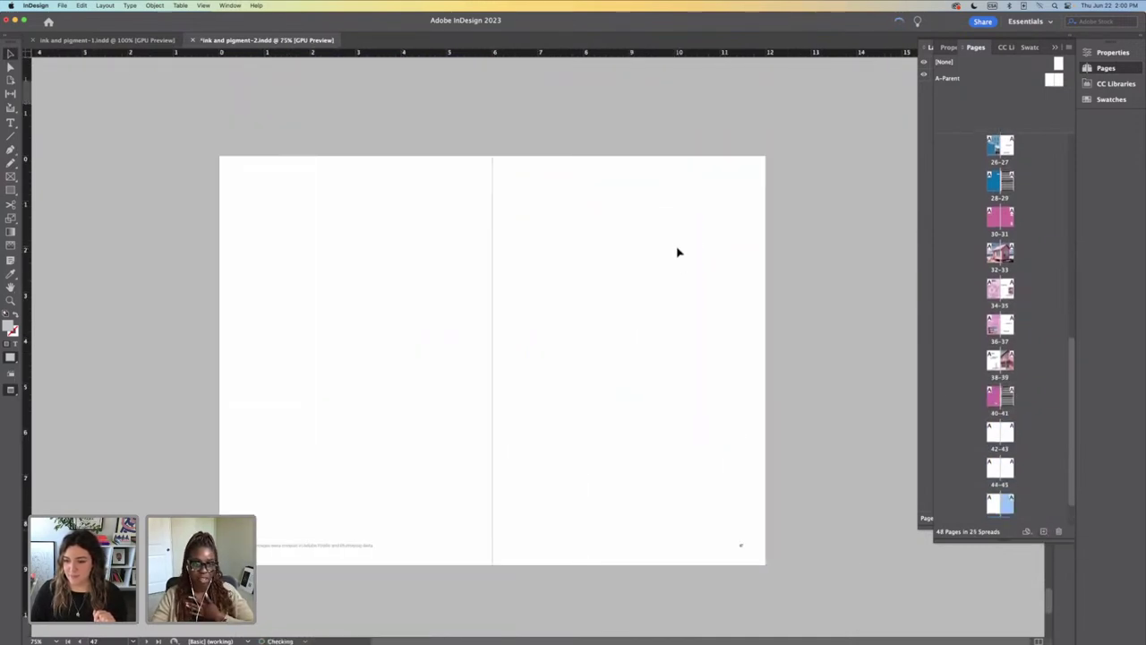
{"action": "scroll", "coordinate": [678, 253], "scroll_direction": "down", "scroll_amount": 15}
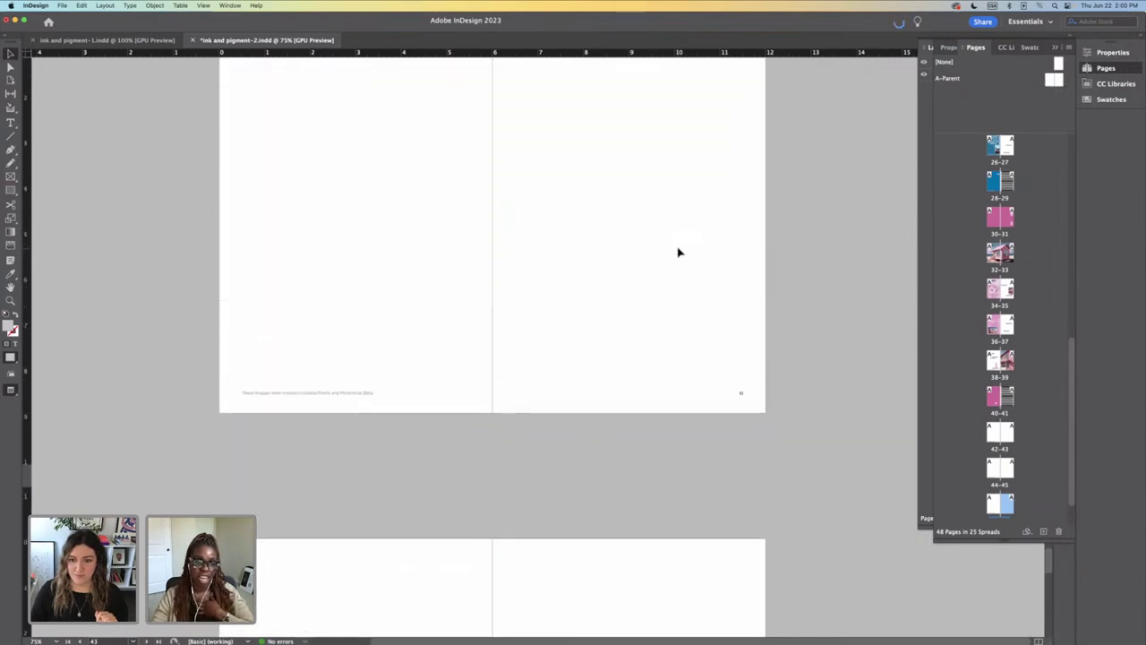
Step: Select and copy all objects of the BLUE opener spread on pages 18-19, including the background, title and hex codes
{"action": "scroll", "coordinate": [678, 253], "scroll_direction": "up", "scroll_amount": 5}
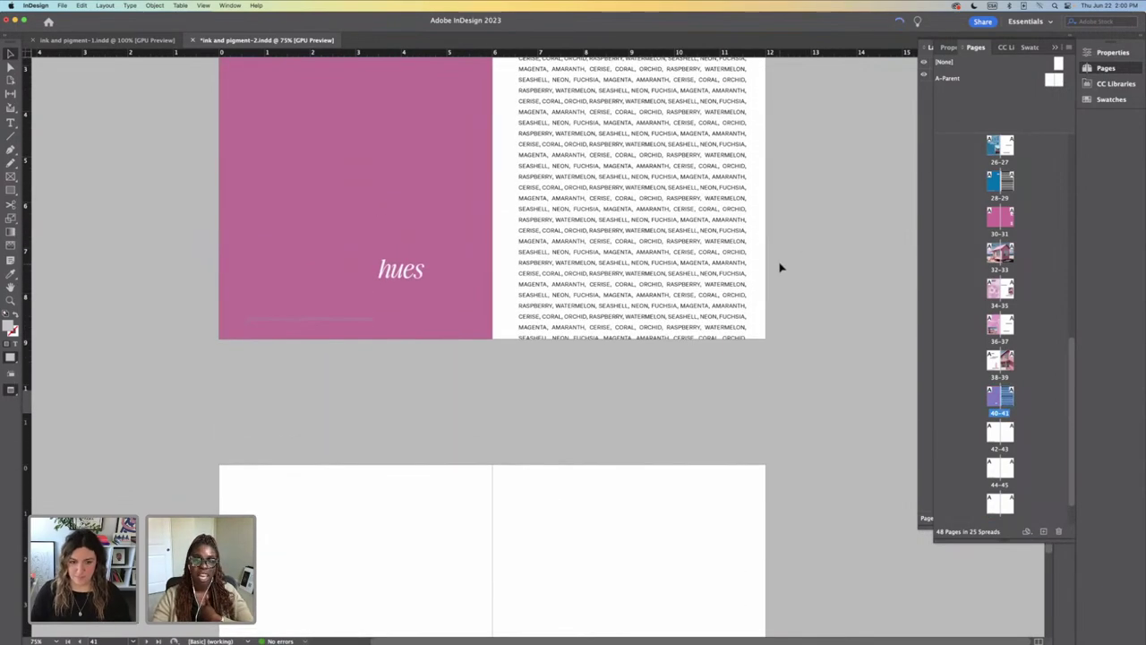
{"action": "key", "text": "super+minus"}
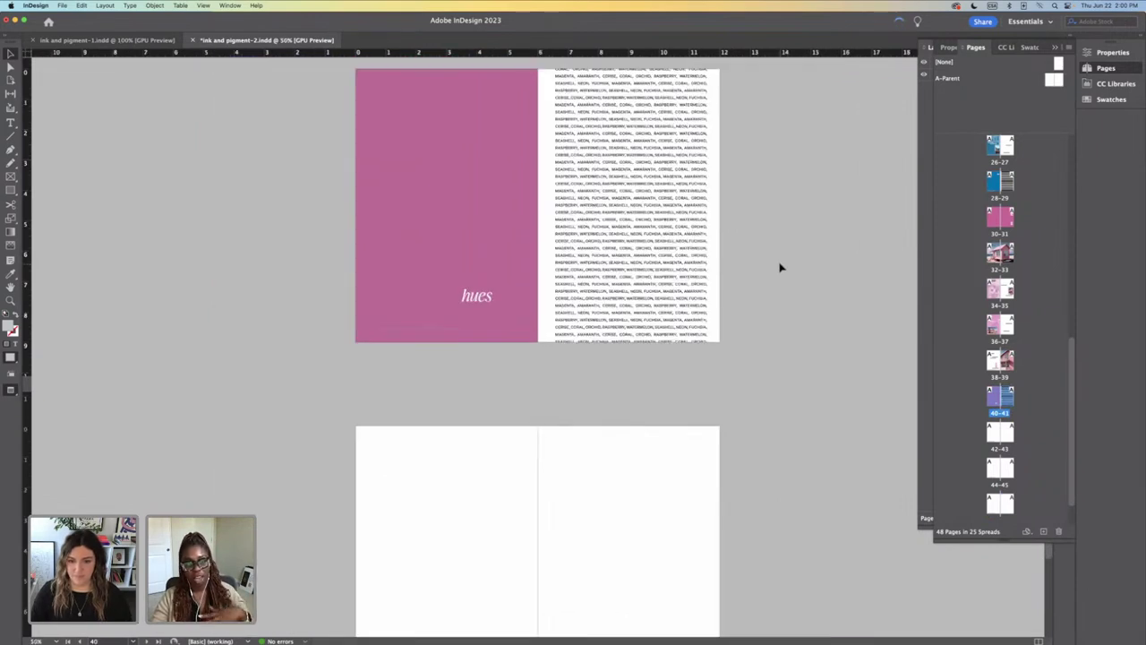
{"action": "scroll", "coordinate": [713, 267], "scroll_direction": "up", "scroll_amount": 15}
{"action": "scroll", "coordinate": [714, 267], "scroll_direction": "up", "scroll_amount": 15}
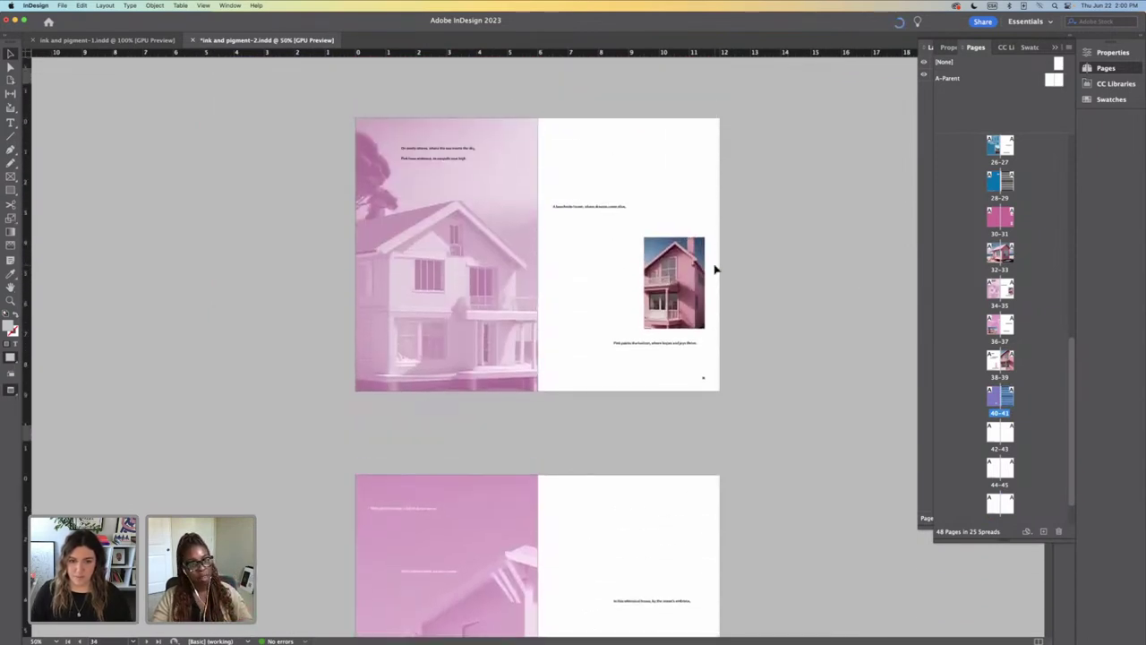
{"action": "scroll", "coordinate": [714, 268], "scroll_direction": "up", "scroll_amount": 15}
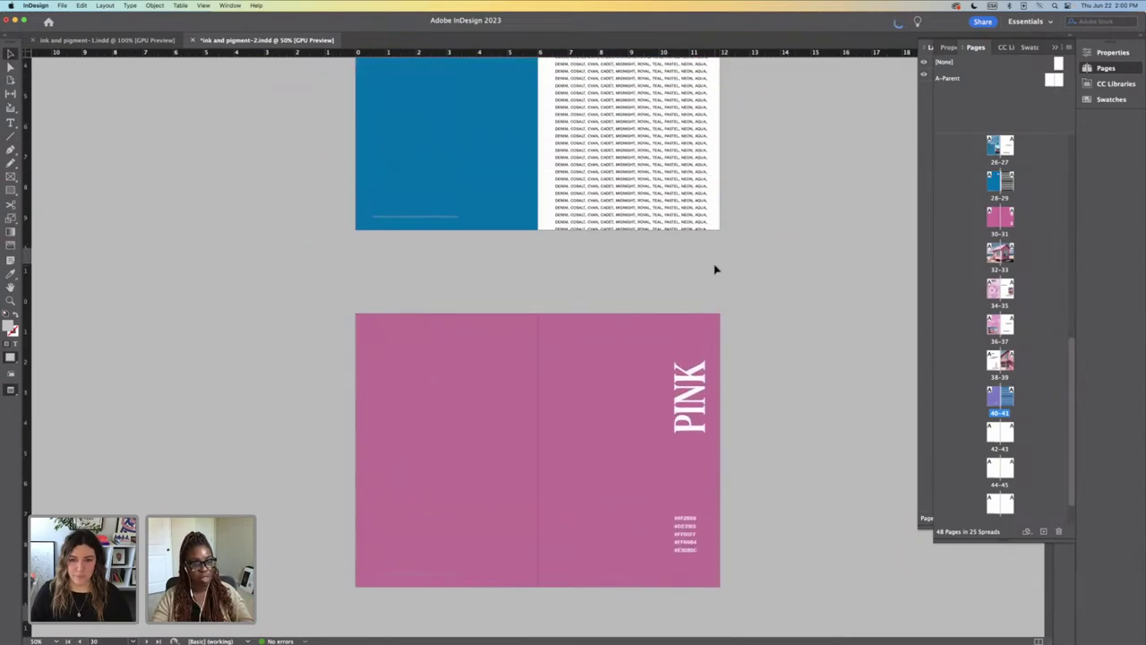
{"action": "scroll", "coordinate": [714, 268], "scroll_direction": "up", "scroll_amount": 12}
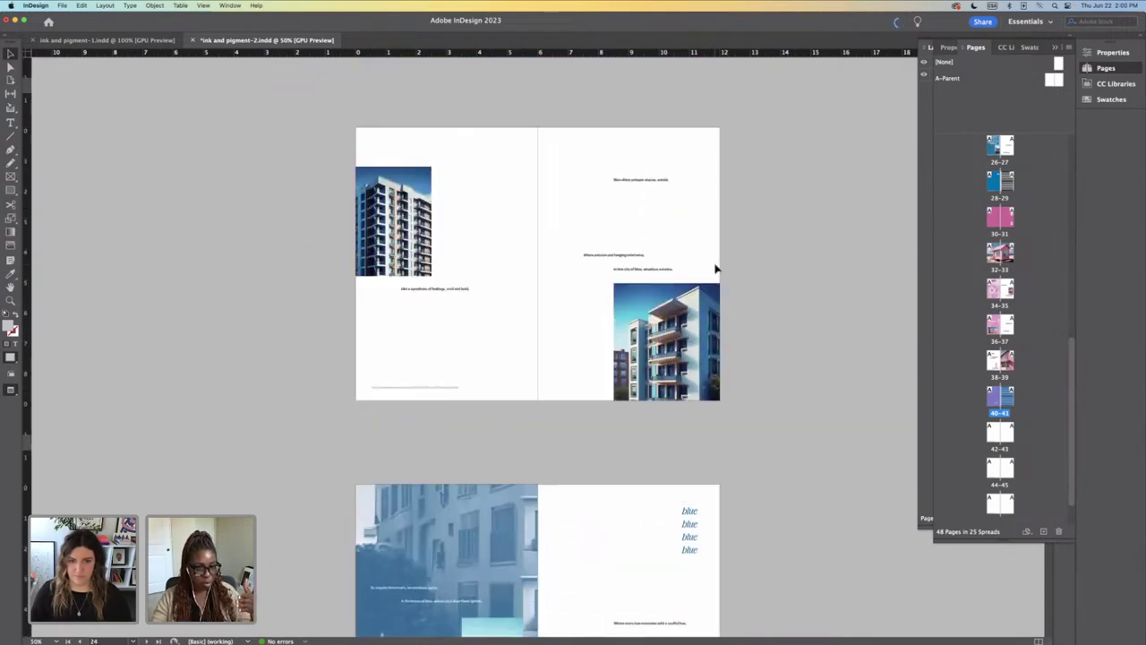
{"action": "scroll", "coordinate": [716, 269], "scroll_direction": "up", "scroll_amount": 15}
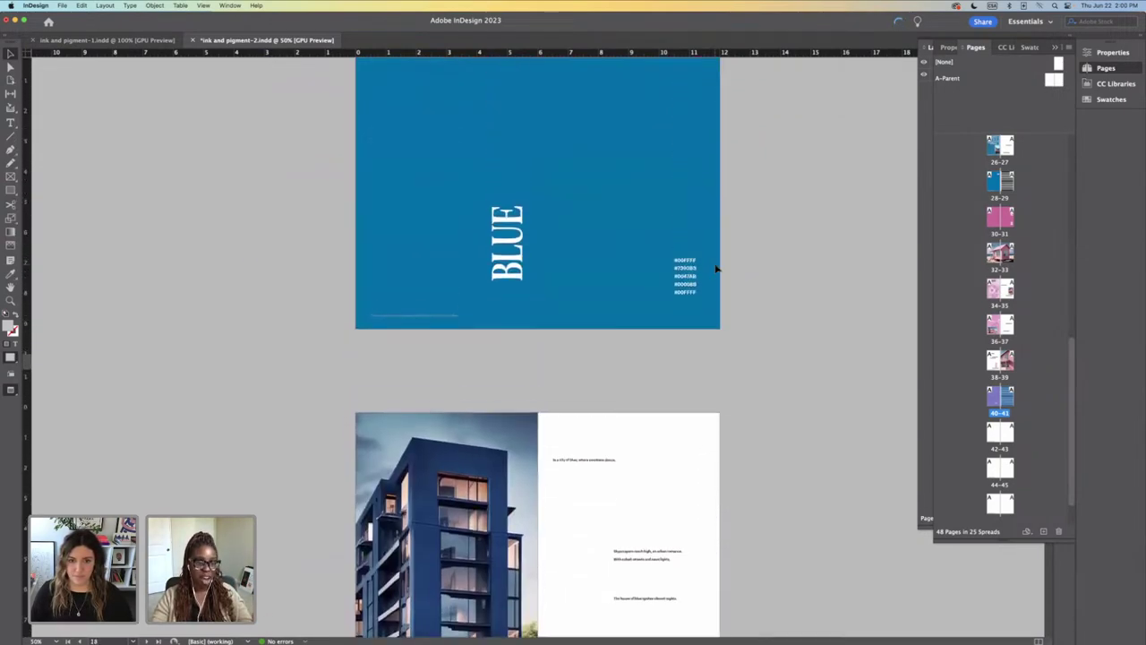
{"action": "scroll", "coordinate": [721, 269], "scroll_direction": "down", "scroll_amount": 10}
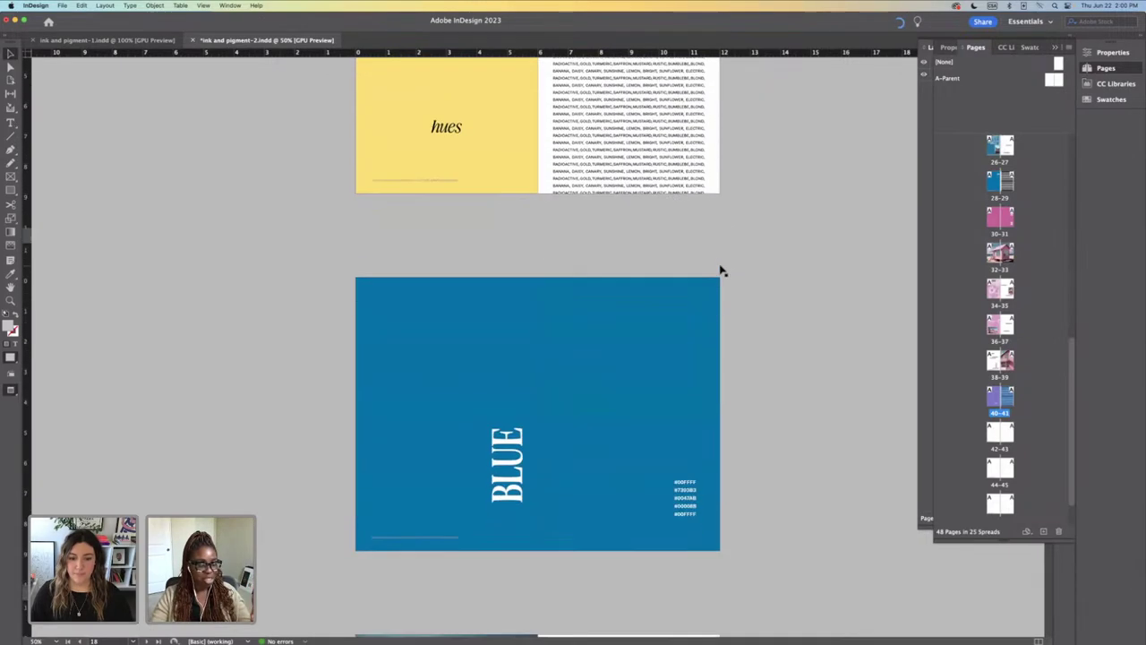
{"action": "left_click_drag", "start_coordinate": [298, 155], "coordinate": [757, 411]}
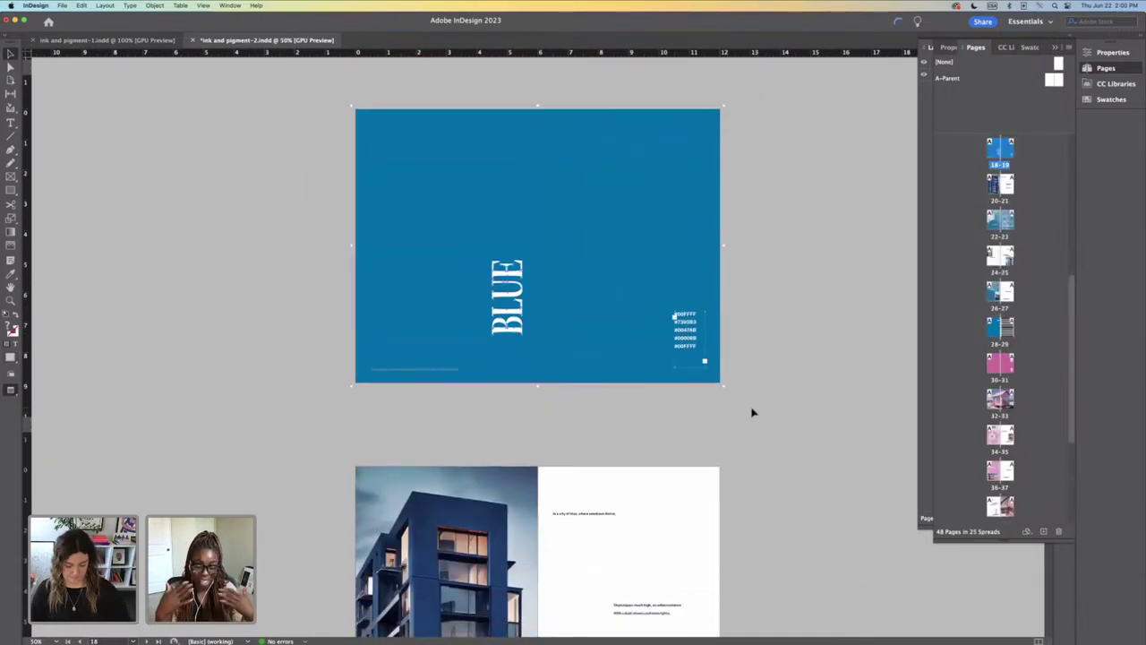
Step: Paste the copied BLUE opener objects in place on the blank spread 42-43
{"action": "scroll", "coordinate": [725, 408], "scroll_direction": "down", "scroll_amount": 8}
{"action": "scroll", "coordinate": [726, 409], "scroll_direction": "down", "scroll_amount": 20}
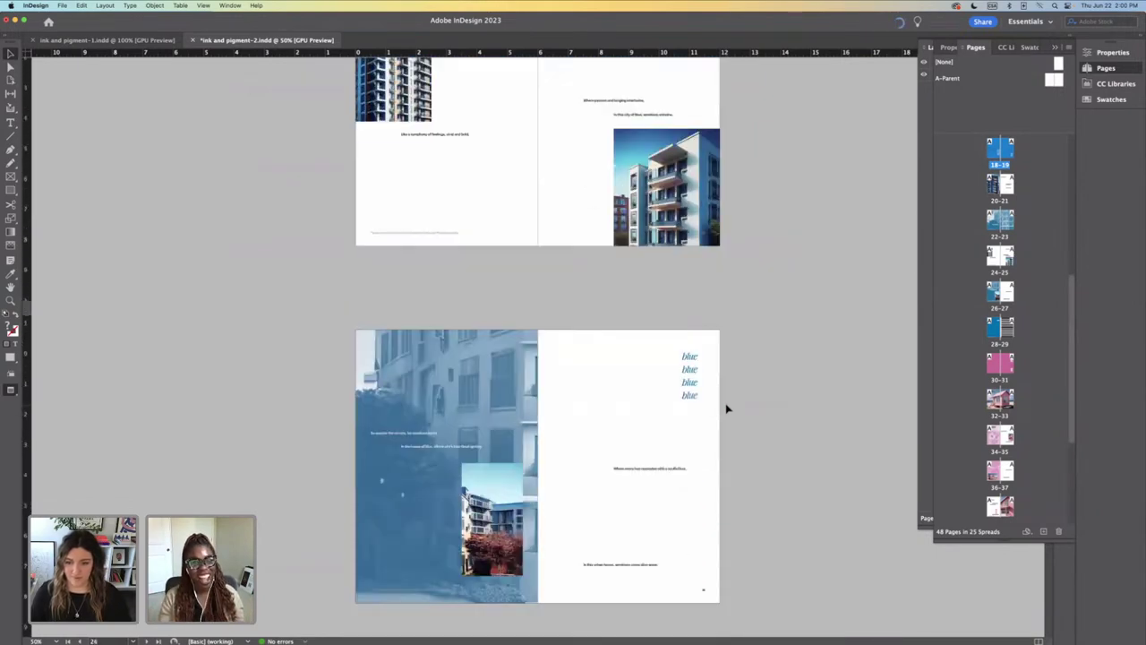
{"action": "scroll", "coordinate": [727, 409], "scroll_direction": "down", "scroll_amount": 16}
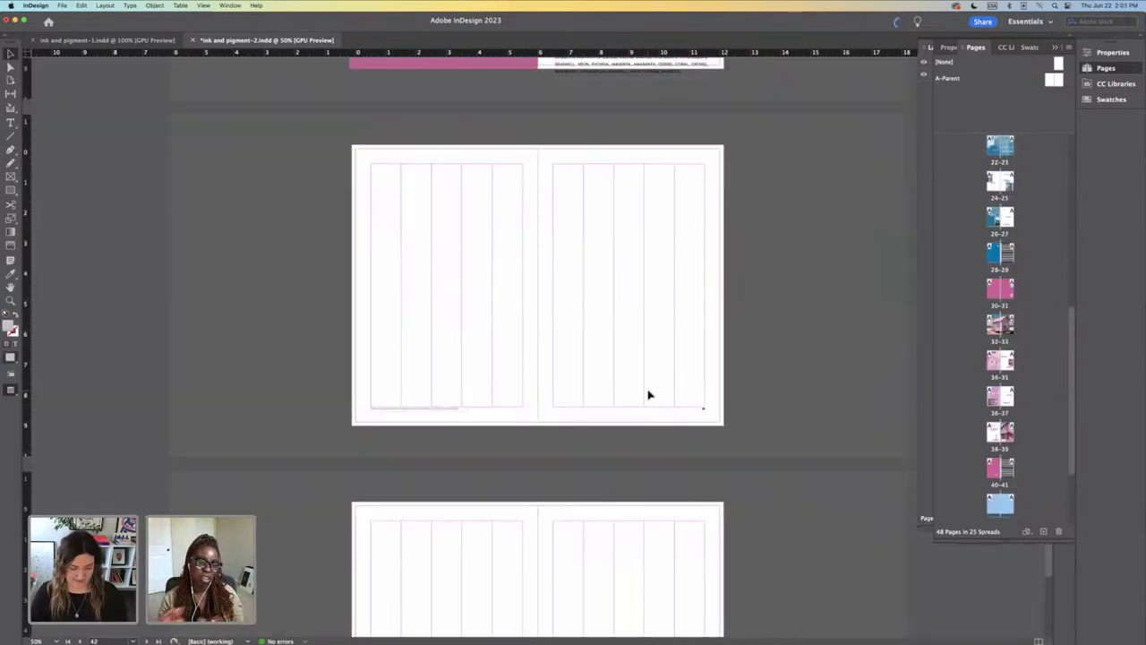
{"action": "key", "text": "super+alt+shift+v"}
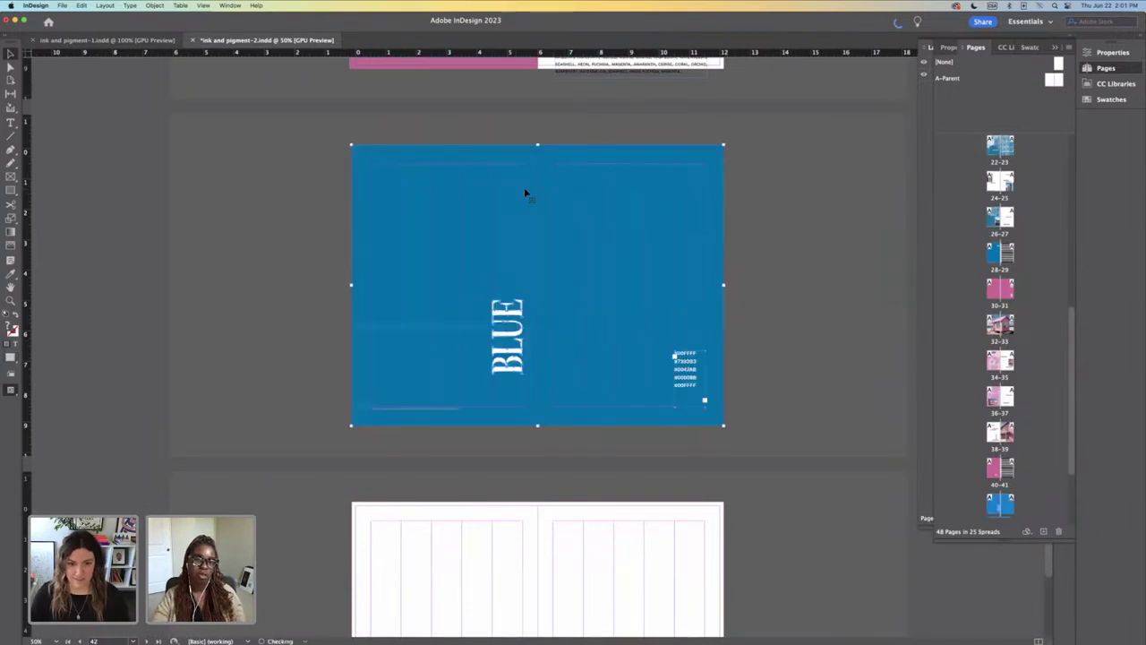
Step: Delete the vertical BLUE title from the blue spread on pages 42-43
{"action": "left_click", "coordinate": [791, 212]}
{"action": "left_click_drag", "start_coordinate": [517, 337], "coordinate": [279, 255]}
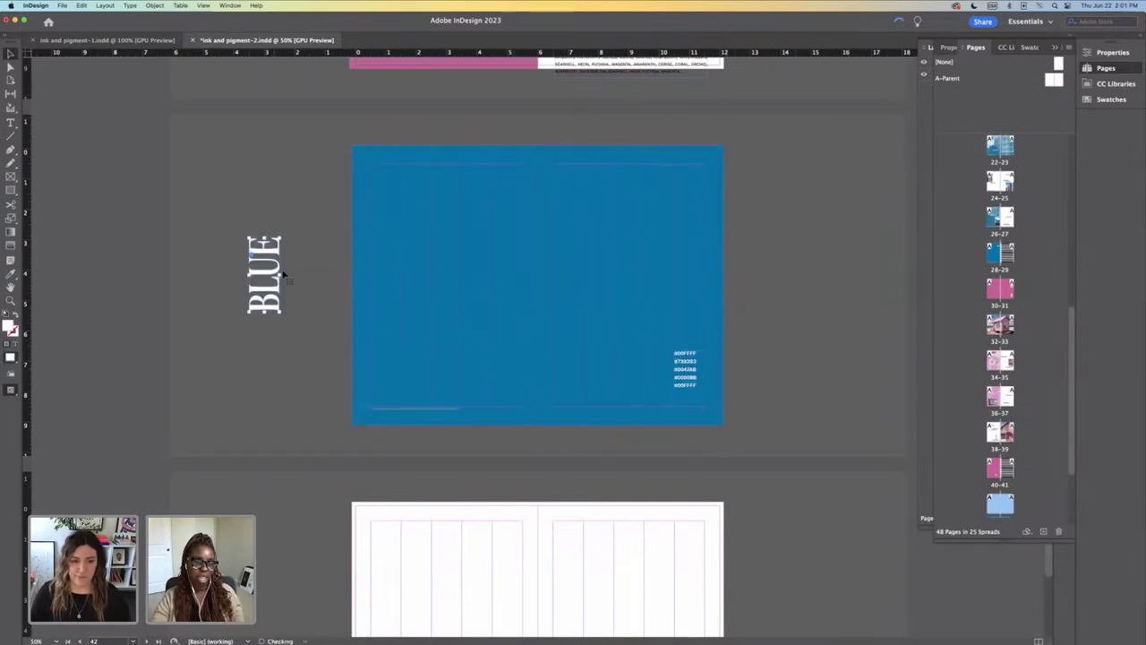
{"action": "key", "text": "BackSpace"}
Step: Fill the spread's blue background rectangle with the green swatch C=75 M=5 Y=100 K=0
{"action": "left_click", "coordinate": [501, 233]}
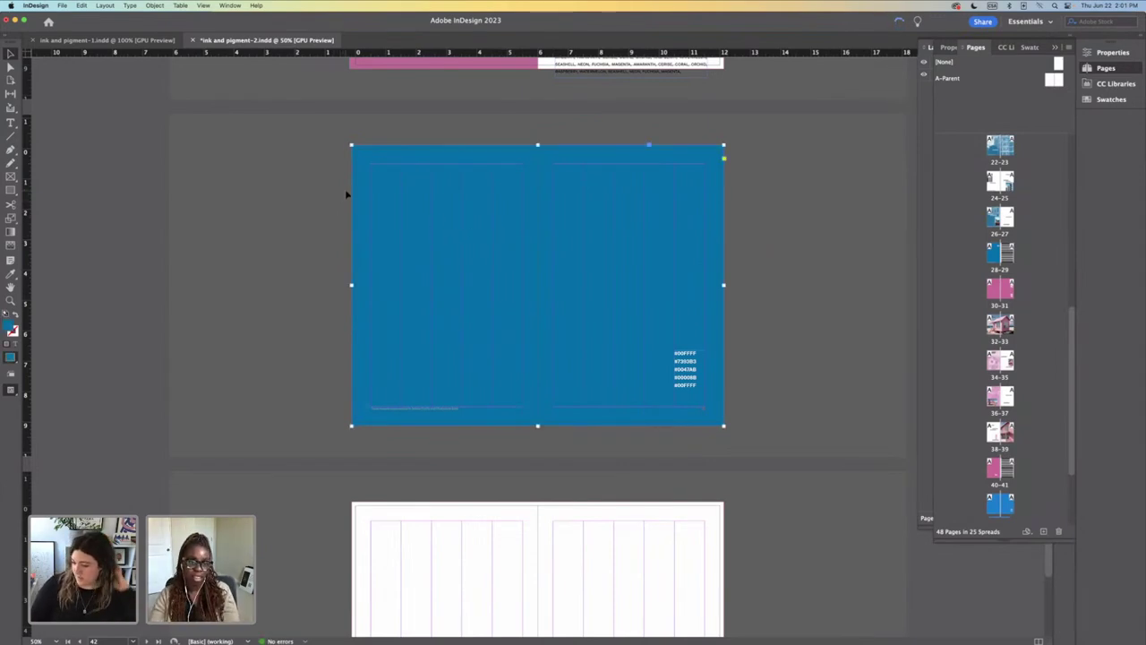
{"action": "left_click", "coordinate": [1055, 47]}
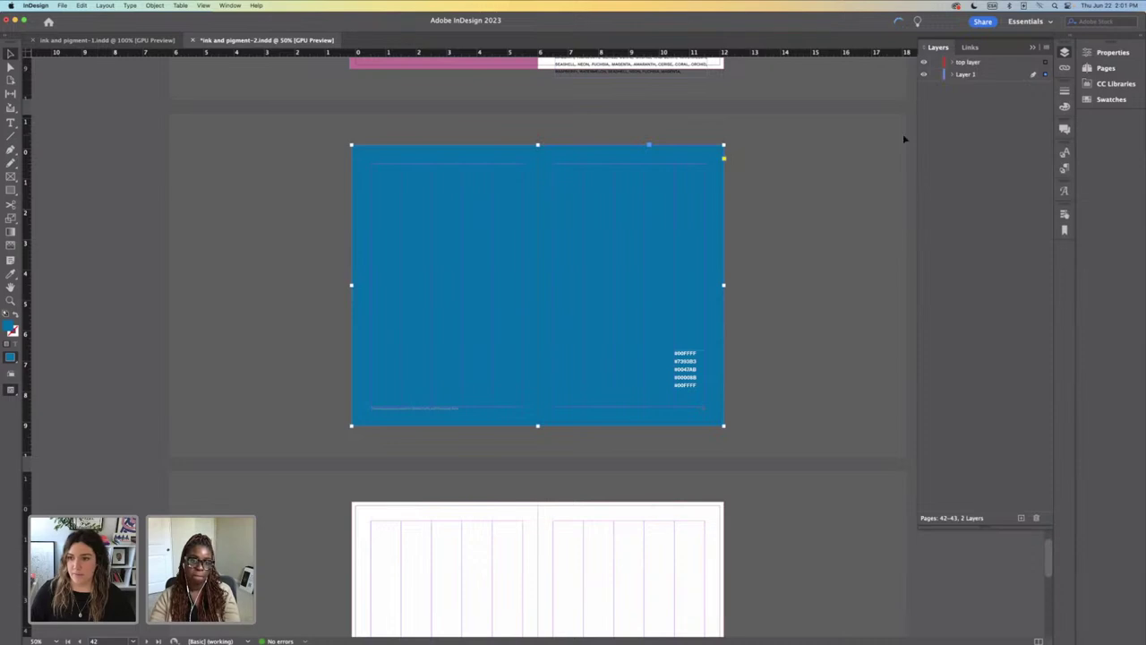
{"action": "left_click", "coordinate": [1034, 48]}
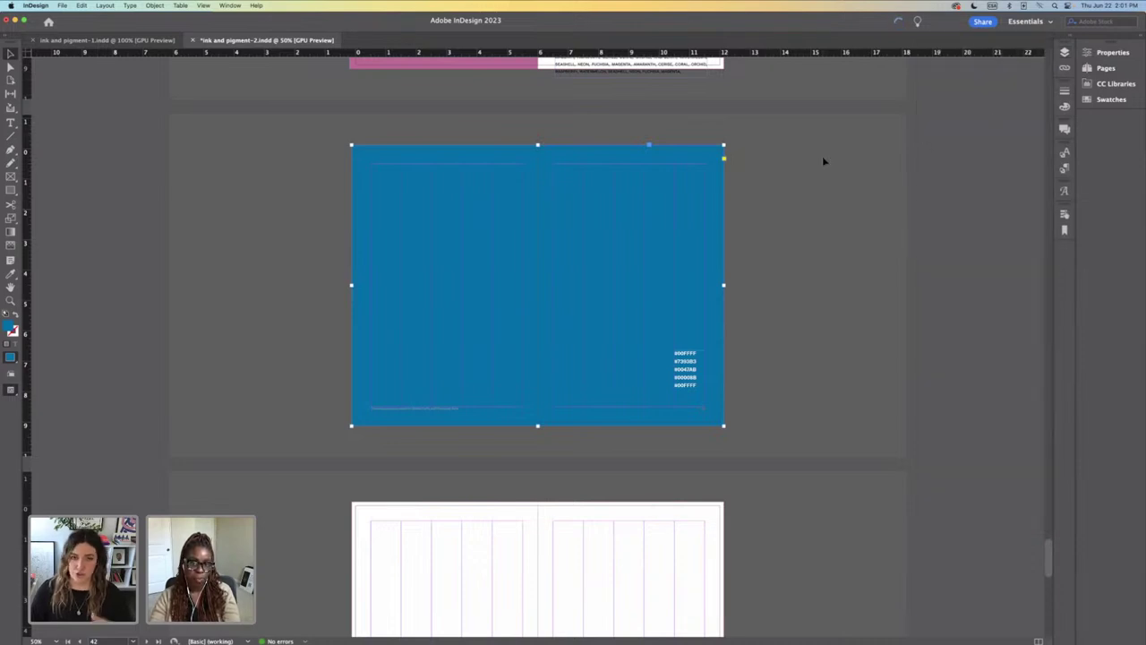
{"action": "key", "text": "super+equal"}
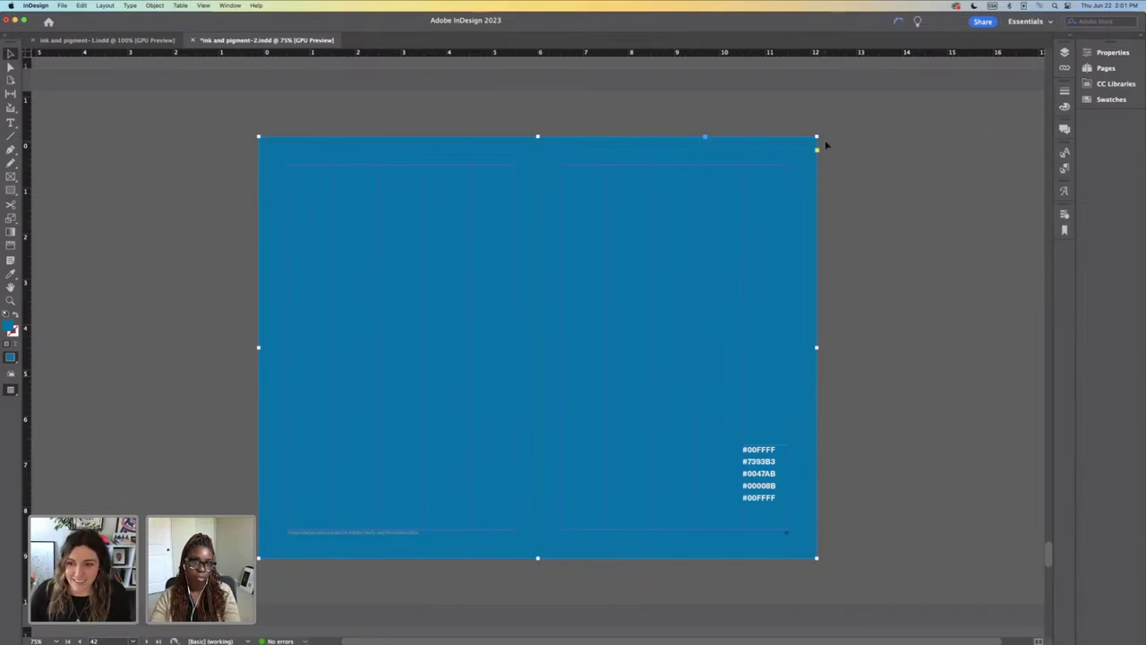
{"action": "left_click", "coordinate": [1111, 98]}
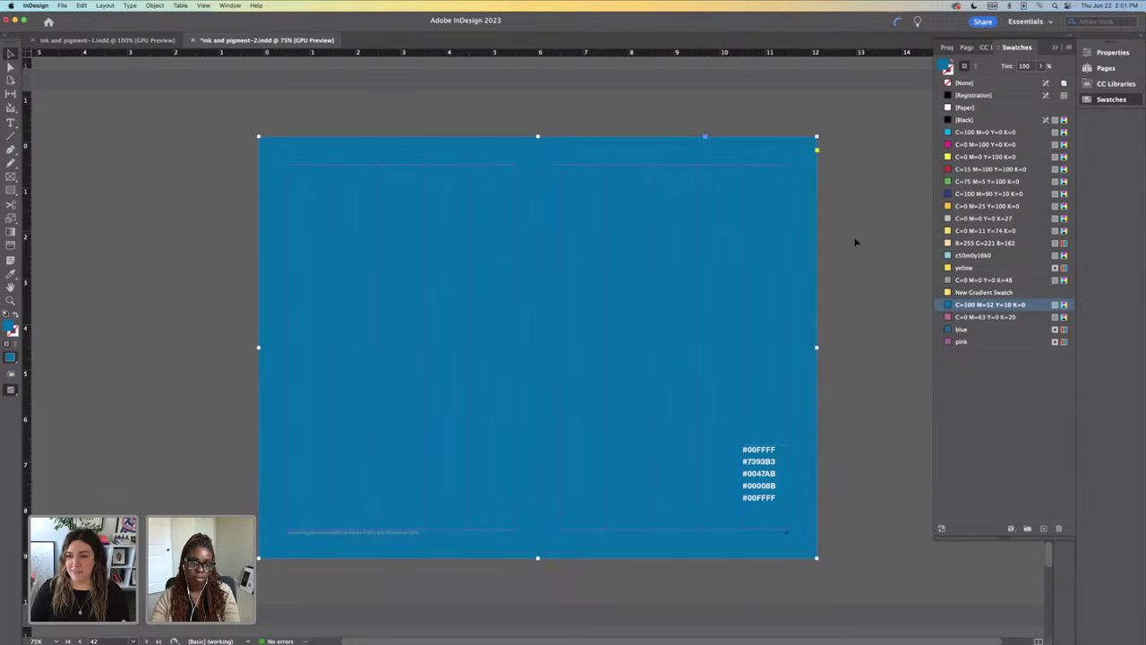
{"action": "left_click", "coordinate": [980, 181]}
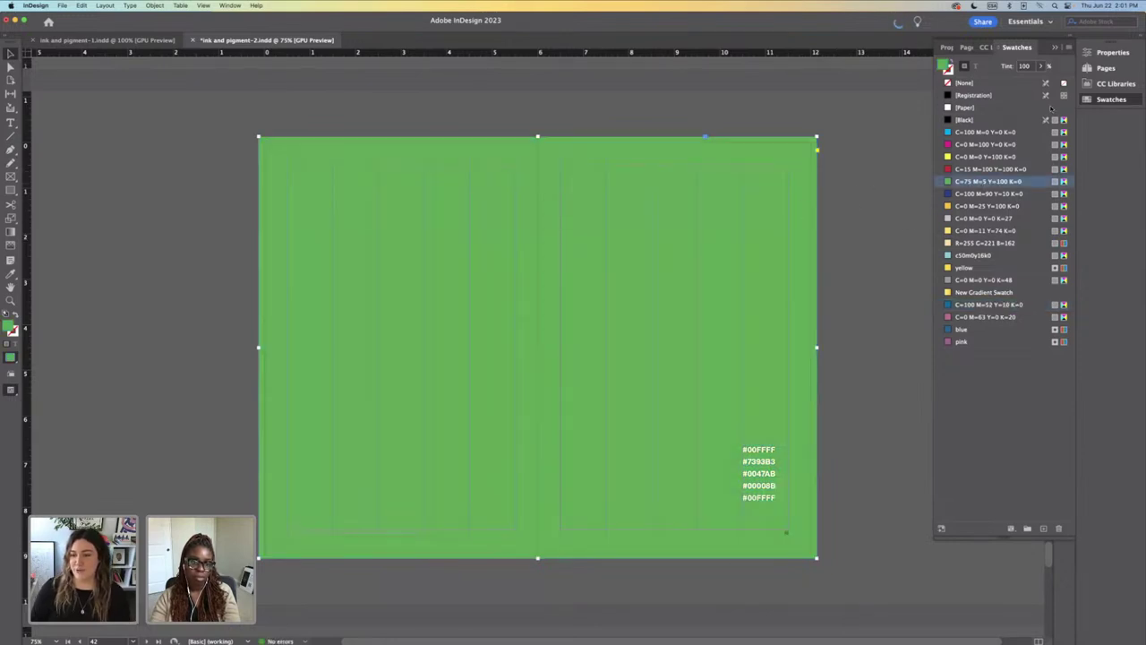
Step: Create a process CMYK swatch with C=75 M=5 Y=70 K=35 for the spread's background rectangle
{"action": "left_click", "coordinate": [1068, 49]}
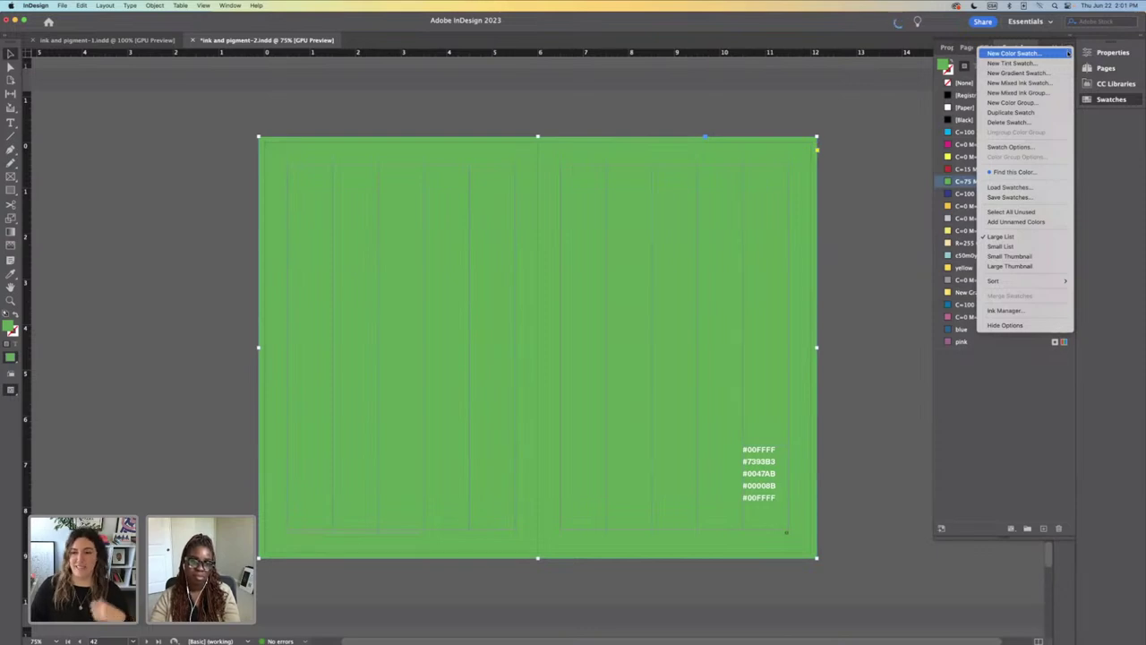
{"action": "left_click", "coordinate": [1057, 54]}
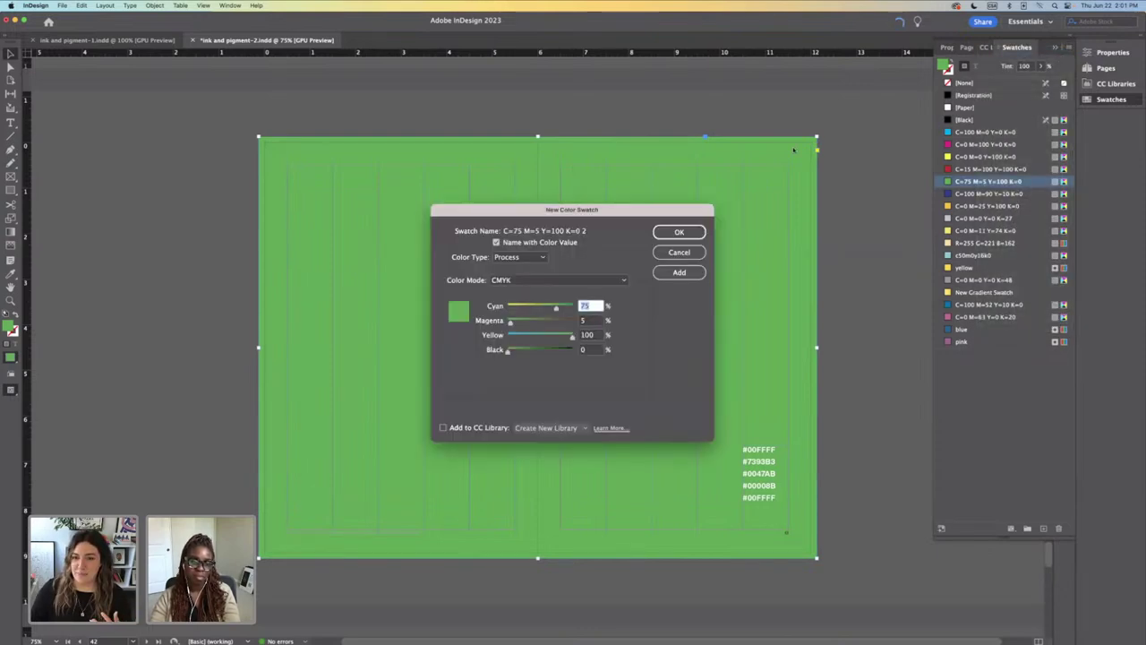
{"action": "left_click_drag", "start_coordinate": [507, 351], "coordinate": [552, 339]}
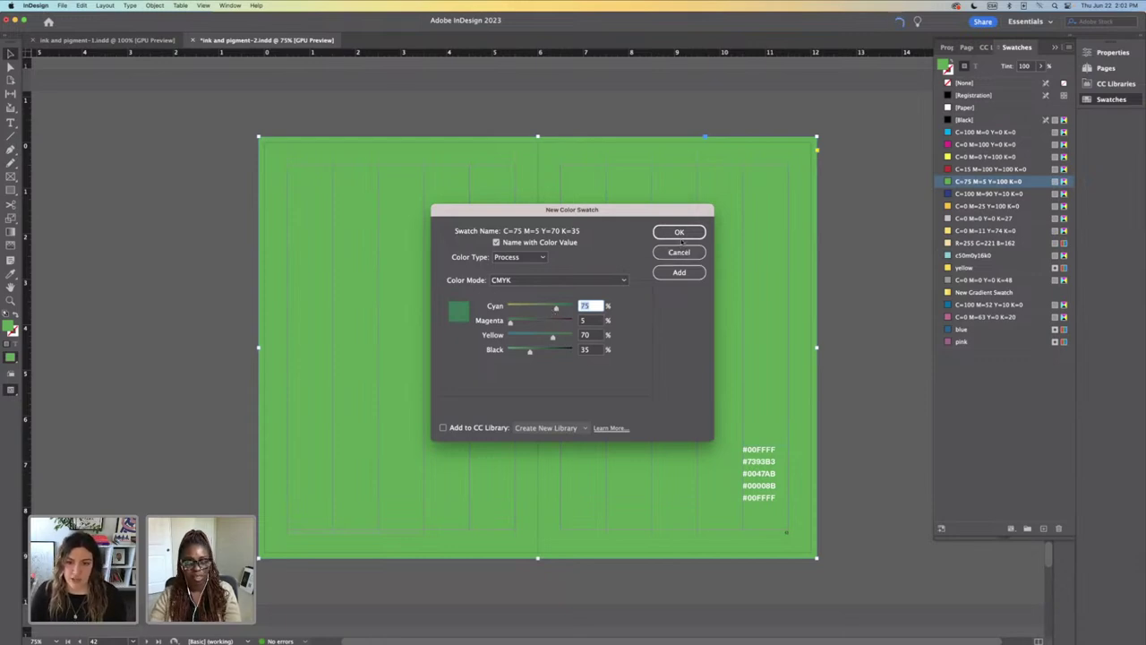
{"action": "left_click", "coordinate": [679, 233]}
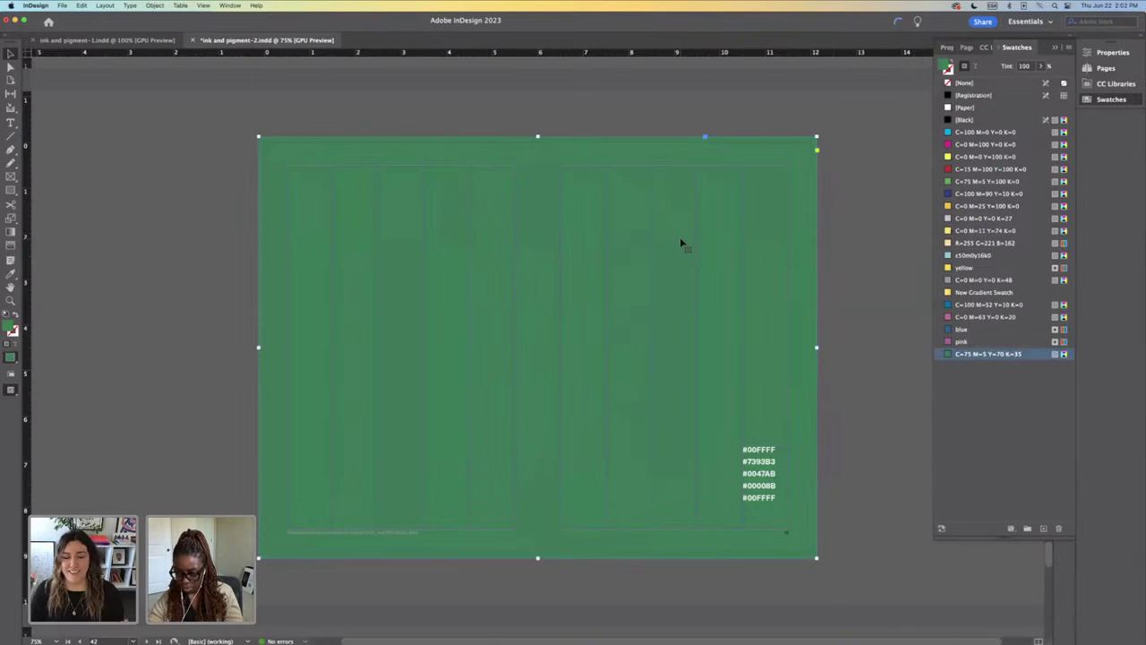
Step: Move the text frame with the hex colour codes off the spread onto the pasteboard beside it and save the document
{"action": "scroll", "coordinate": [680, 243], "scroll_direction": "down", "scroll_amount": 1}
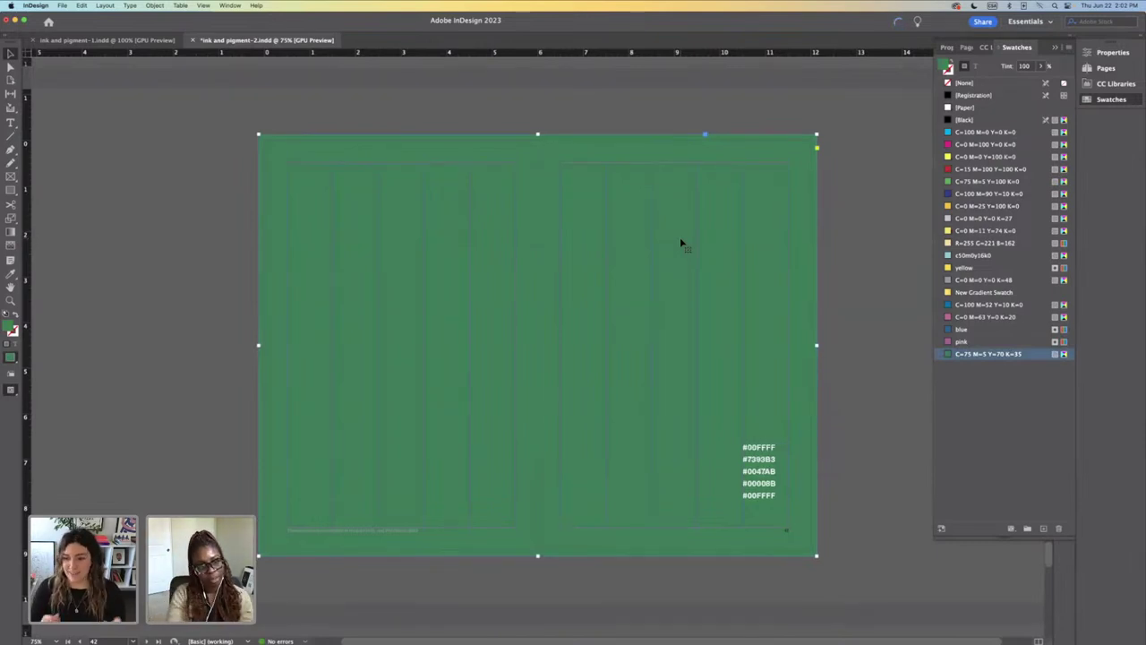
{"action": "left_click", "coordinate": [854, 343]}
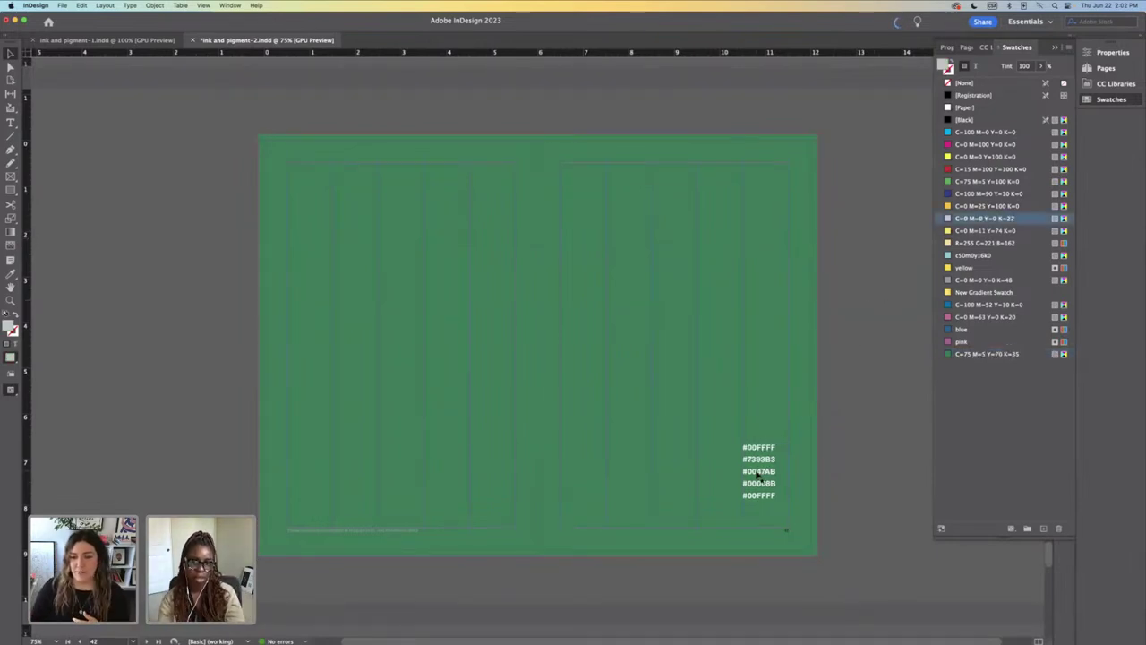
{"action": "left_click_drag", "start_coordinate": [761, 477], "coordinate": [869, 361]}
{"action": "left_click", "coordinate": [867, 492]}
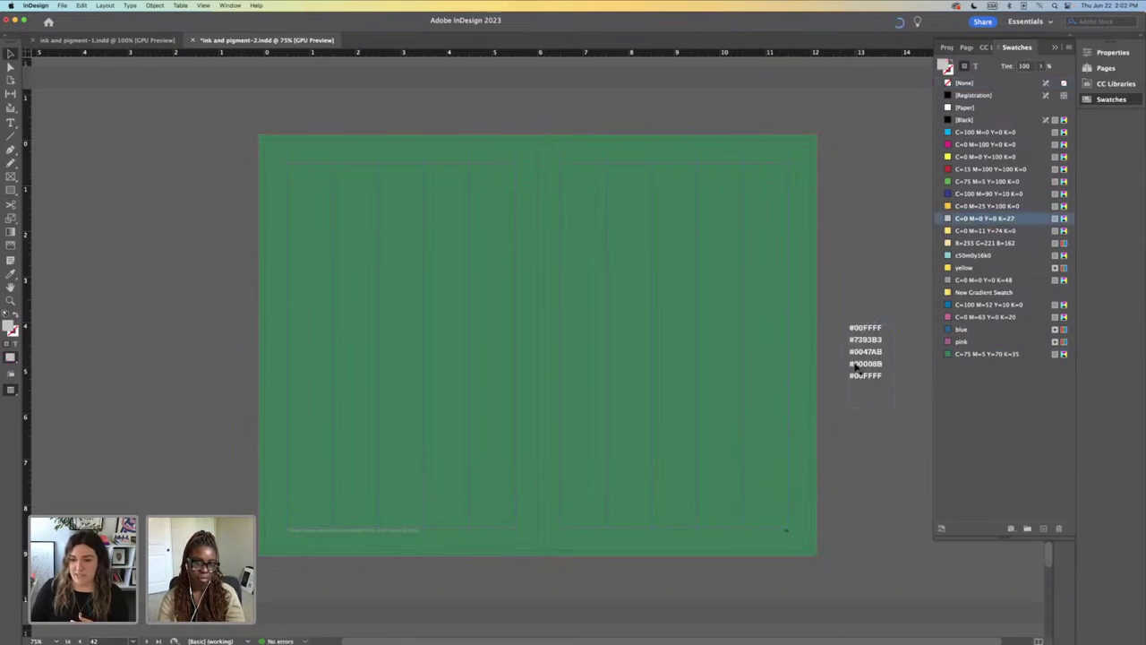
{"action": "scroll", "coordinate": [783, 389], "scroll_direction": "down", "scroll_amount": 5}
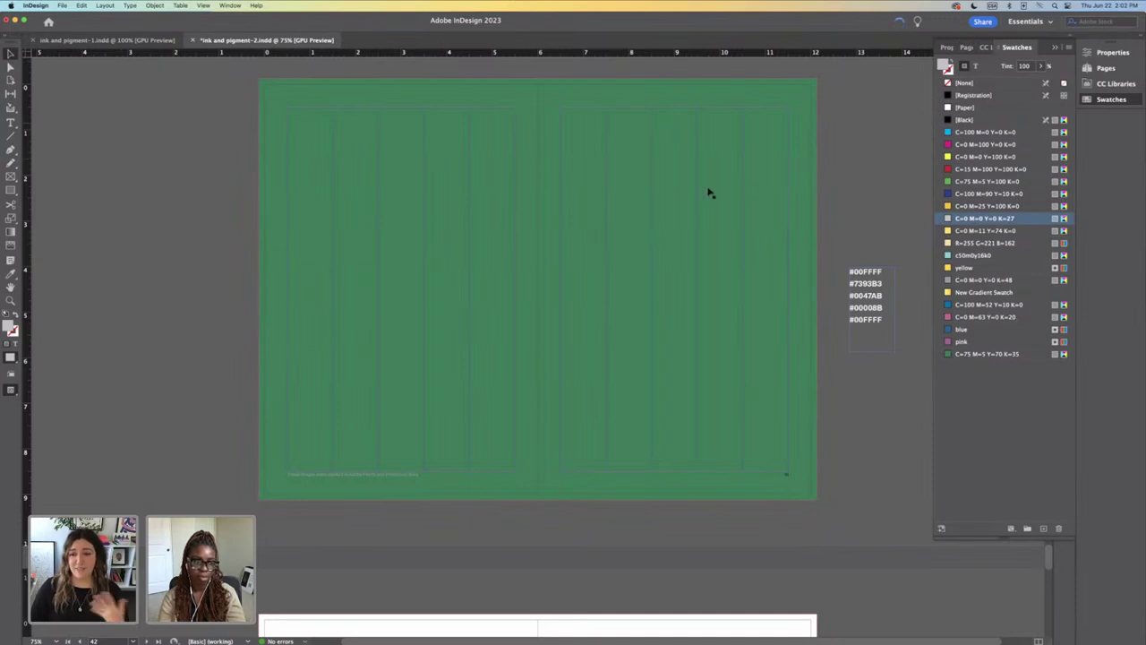
{"action": "key", "text": "super+s"}
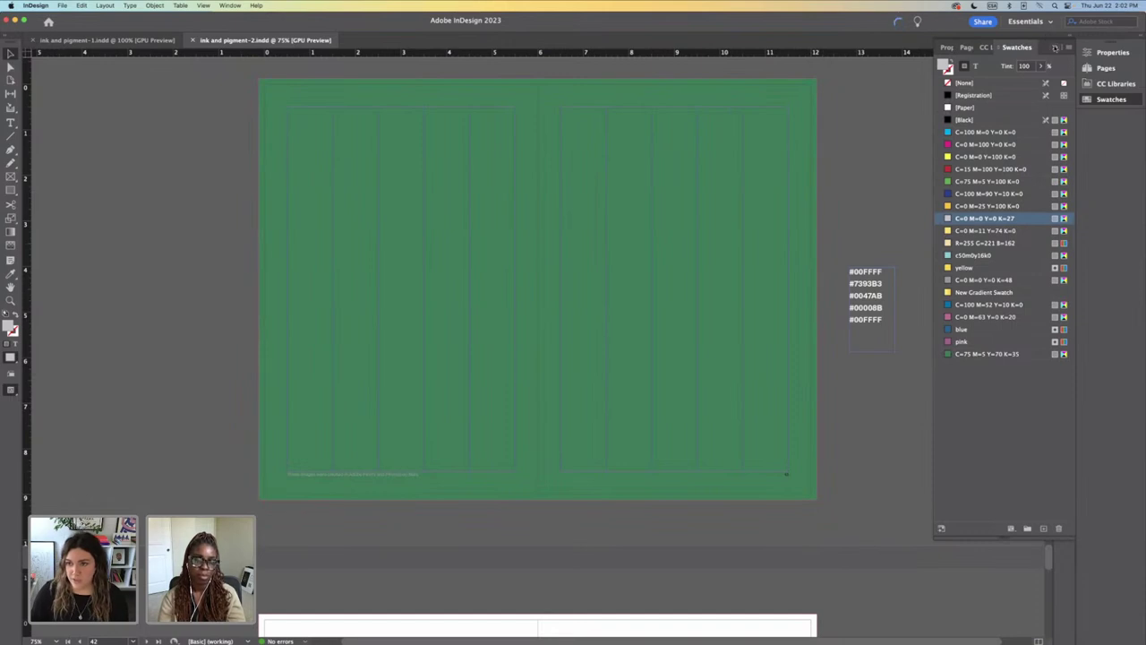
Step: Add a text frame about 2.8 by 1.1 in on the pasteboard above the hex codes, containing "Green"
{"action": "left_click", "coordinate": [1054, 47]}
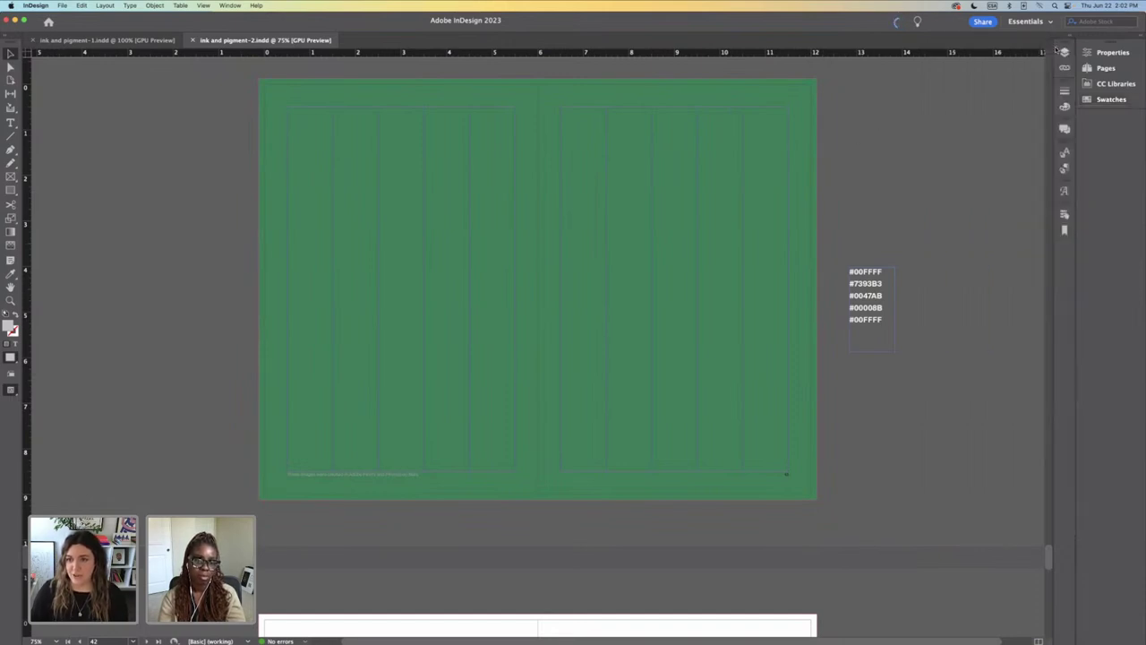
{"action": "left_click", "coordinate": [11, 123]}
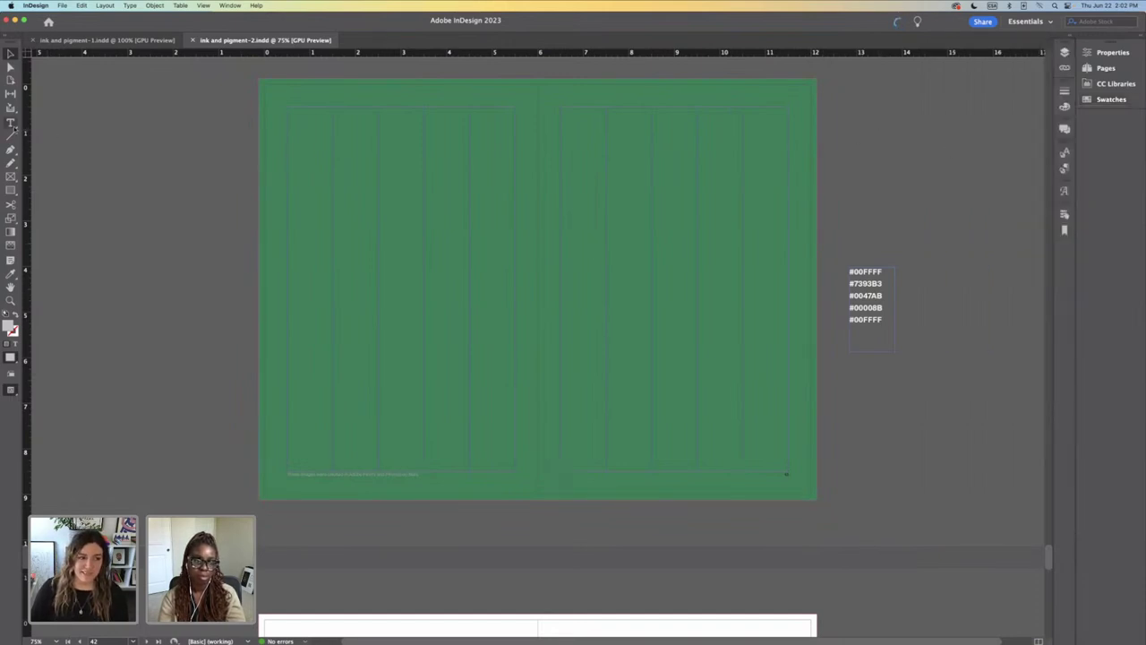
{"action": "left_click_drag", "start_coordinate": [859, 135], "coordinate": [985, 183]}
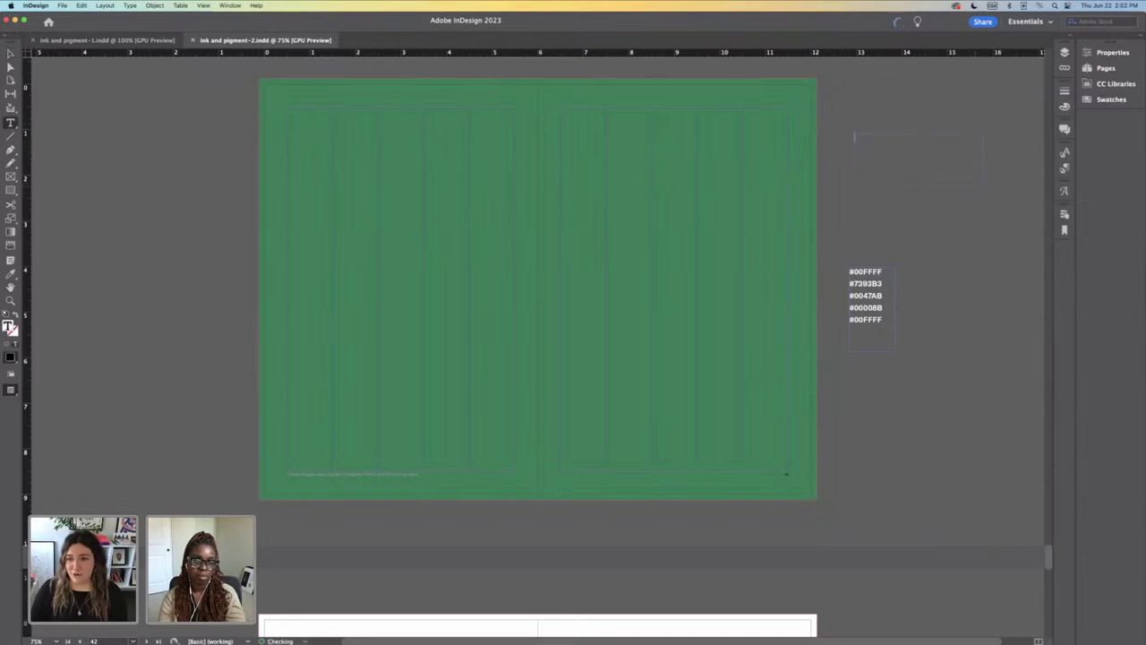
{"action": "type", "text": "Ge"}
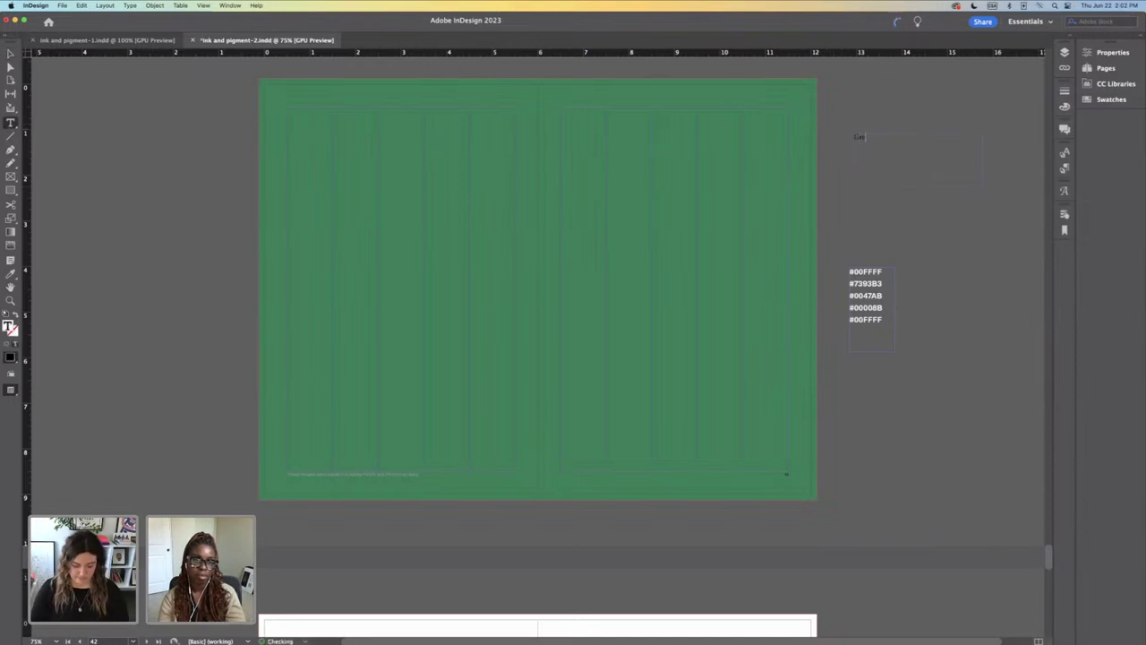
{"action": "type", "text": "een"}
Step: Set the word "Green" in the Awesome Serif font with the Bold Tall style
{"action": "double_click", "coordinate": [871, 140]}
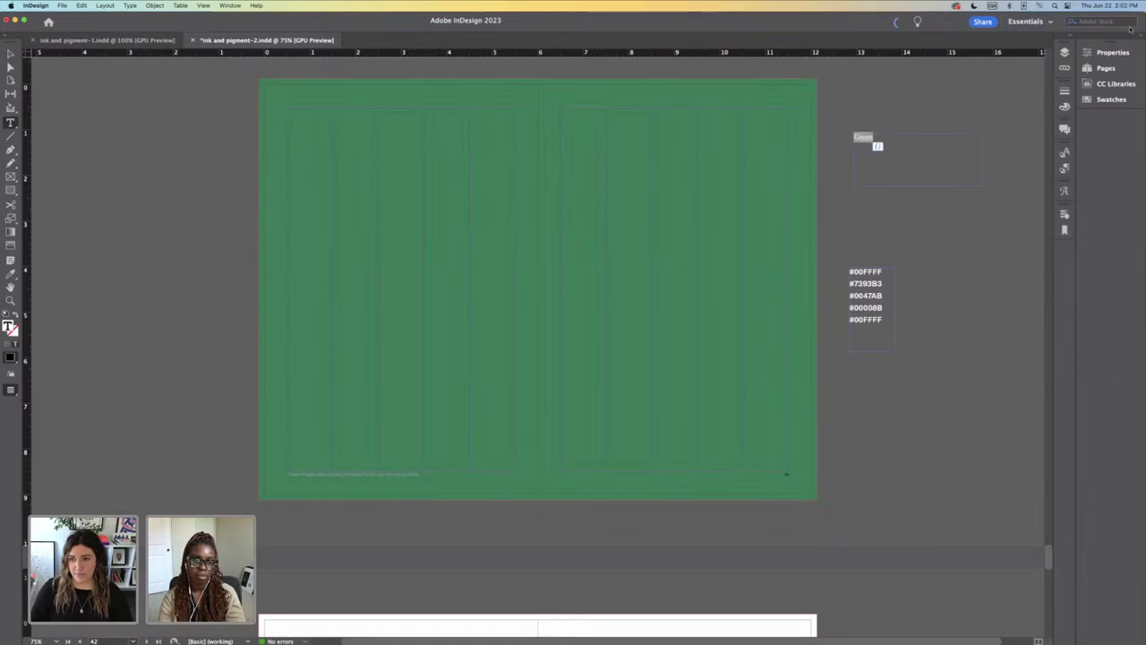
{"action": "left_click", "coordinate": [1107, 52]}
{"action": "left_click", "coordinate": [1057, 222]}
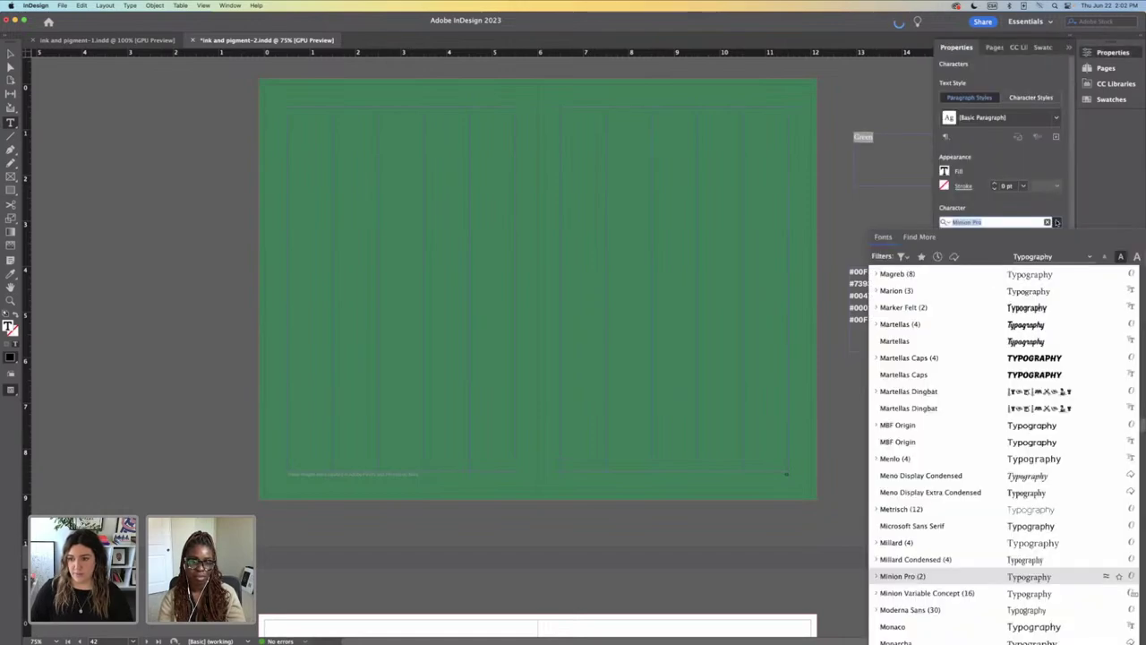
{"action": "scroll", "coordinate": [1016, 308], "scroll_direction": "up", "scroll_amount": 20}
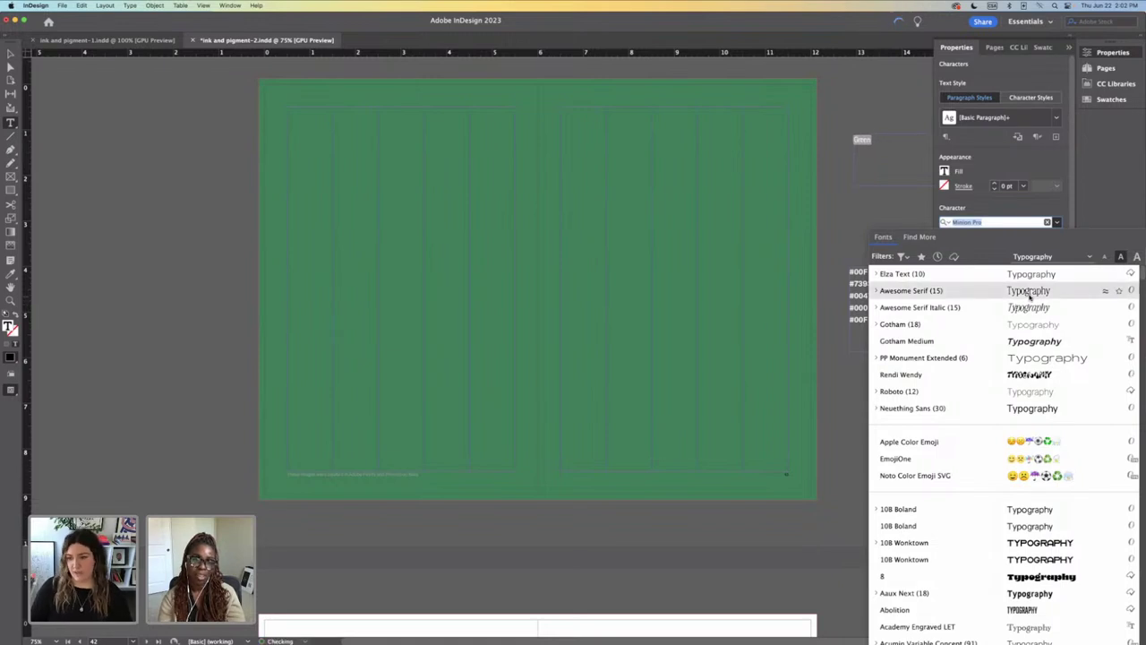
{"action": "left_click", "coordinate": [1030, 295]}
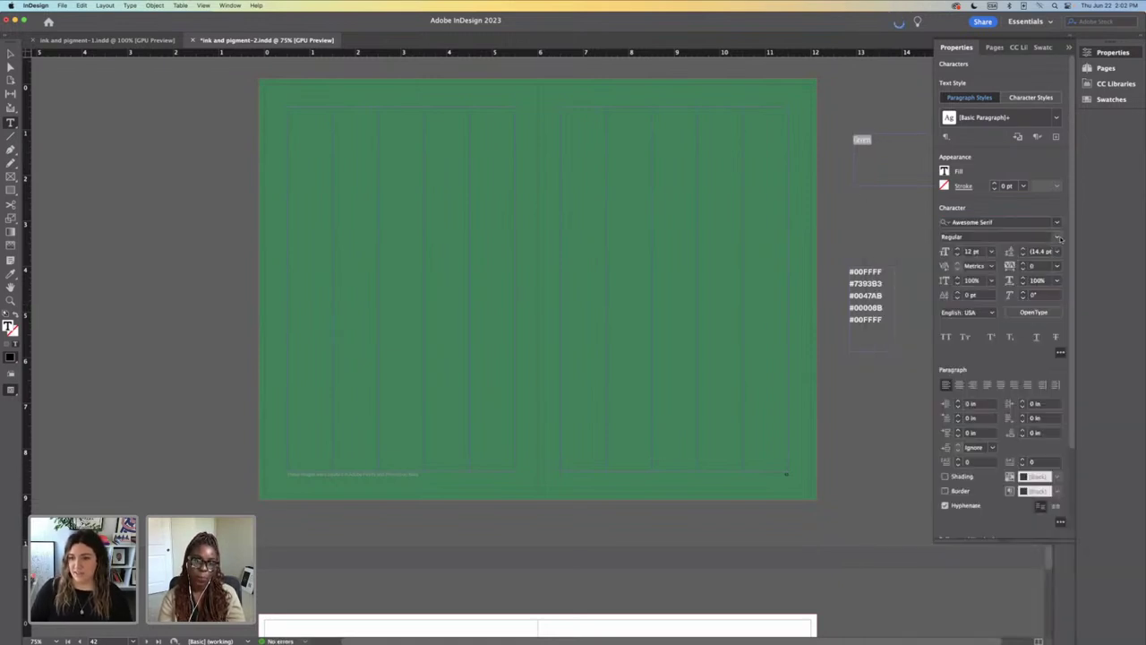
{"action": "left_click", "coordinate": [1055, 238]}
{"action": "left_click", "coordinate": [967, 412]}
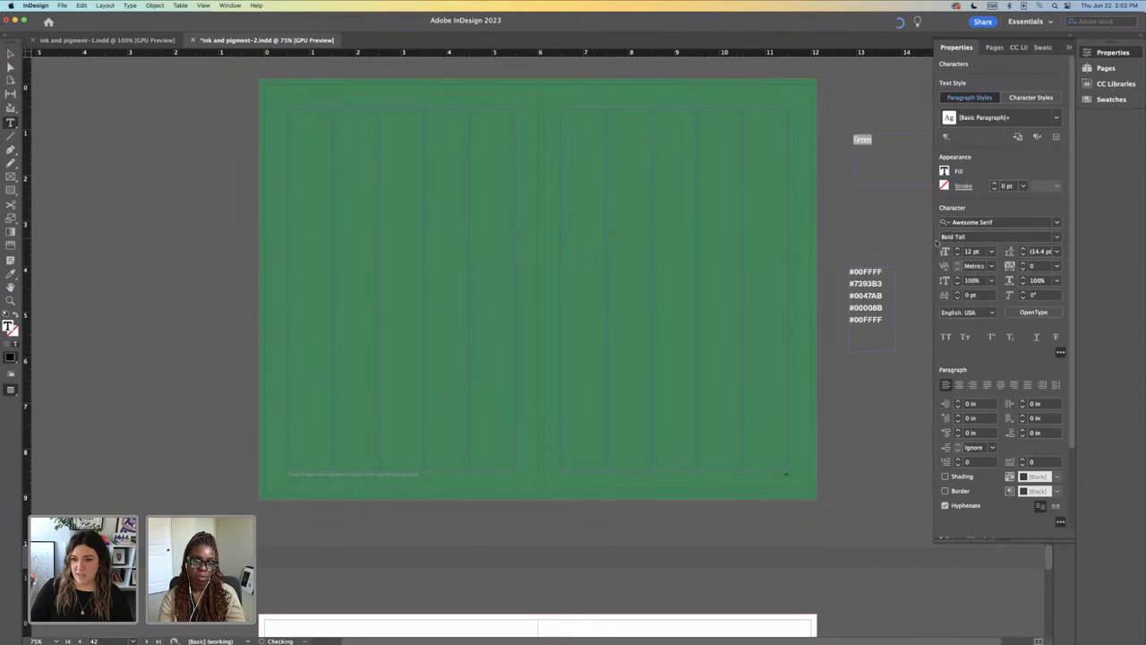
Step: Increase the font size of the word "Green" to 33 pt
{"action": "left_click", "coordinate": [957, 249]}
{"action": "left_click", "coordinate": [957, 249]}
{"action": "left_click", "coordinate": [957, 250]}
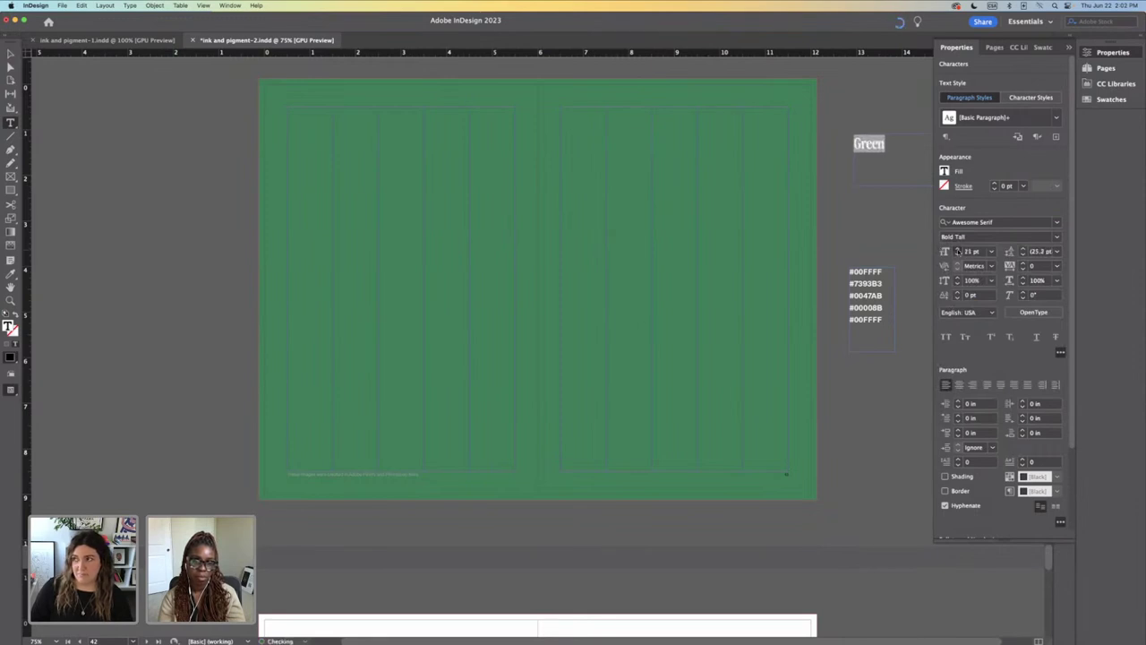
{"action": "left_click", "coordinate": [957, 250]}
{"action": "left_click", "coordinate": [957, 250]}
{"action": "left_click", "coordinate": [957, 250]}
{"action": "left_click", "coordinate": [957, 251]}
{"action": "left_click", "coordinate": [957, 251]}
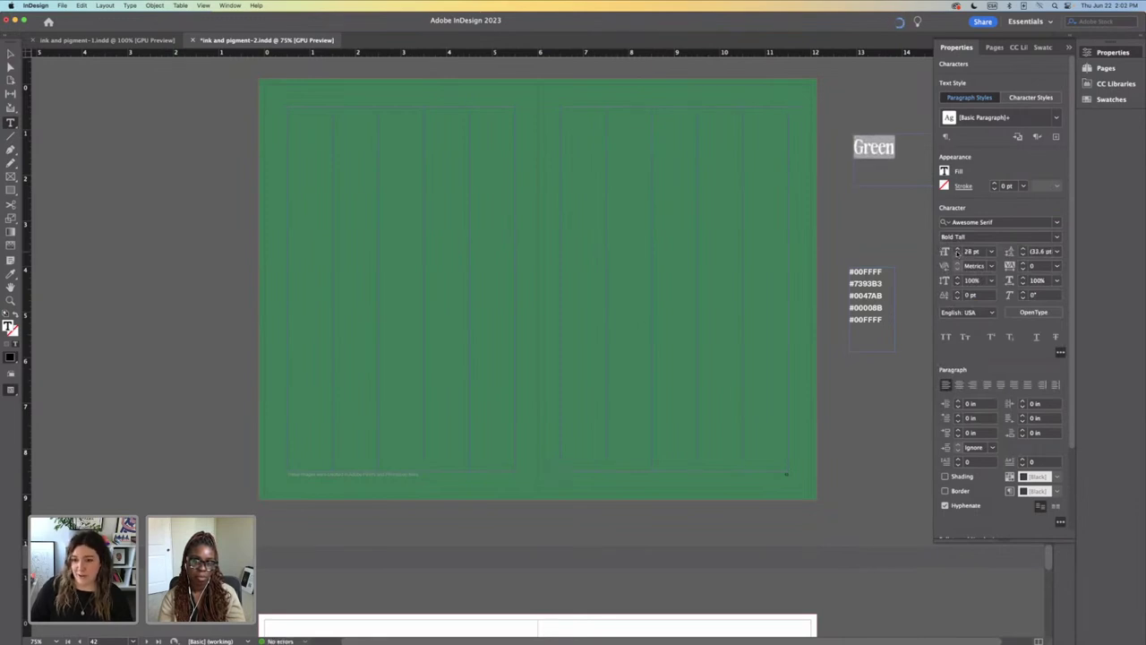
{"action": "left_click", "coordinate": [957, 251]}
{"action": "left_click", "coordinate": [957, 250]}
{"action": "left_click", "coordinate": [957, 250]}
{"action": "left_click", "coordinate": [957, 251]}
{"action": "left_click", "coordinate": [957, 251]}
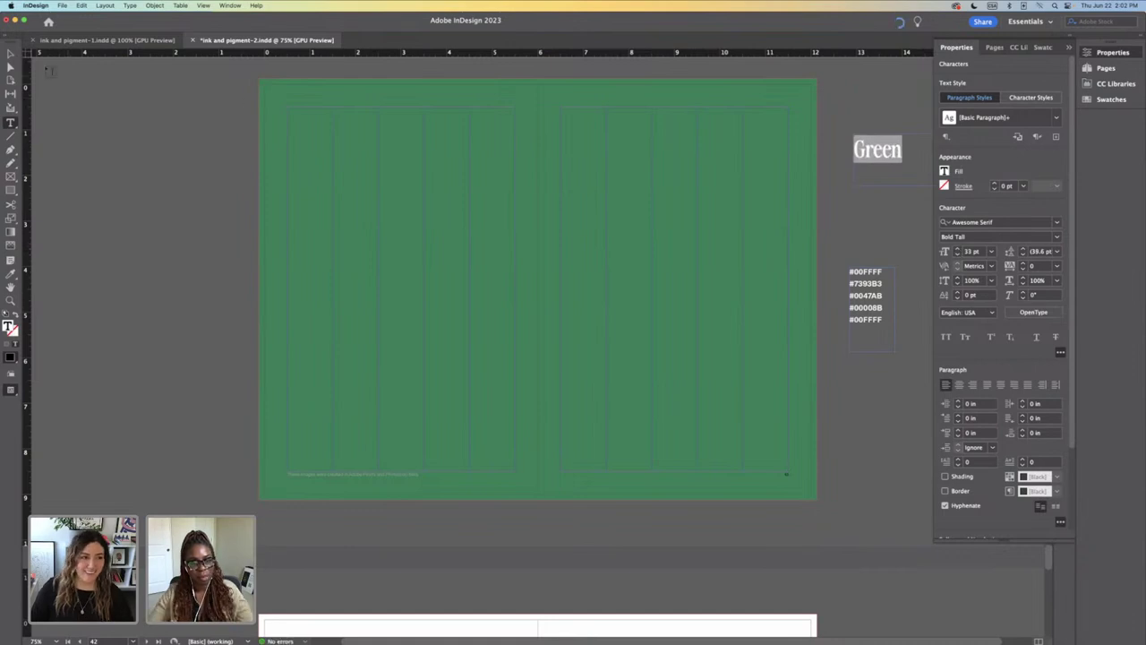
Step: Convert the "Green" text to outlines and place it on the left page, enlarged to about 2.1 in wide
{"action": "left_click", "coordinate": [11, 55]}
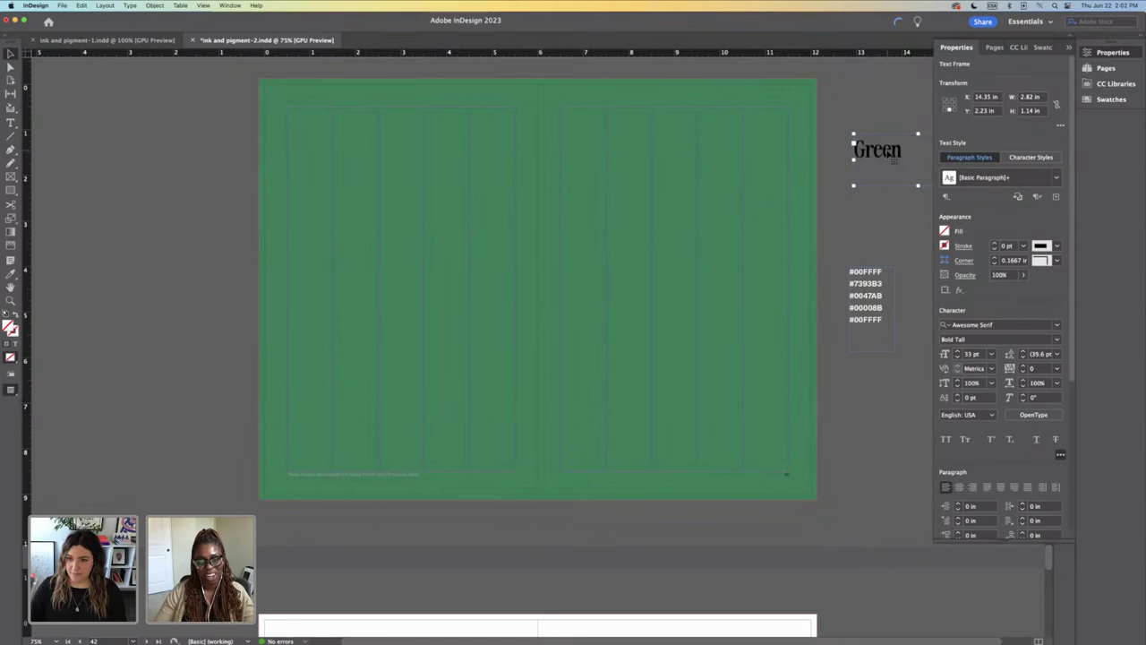
{"action": "key", "text": "super+shift+o"}
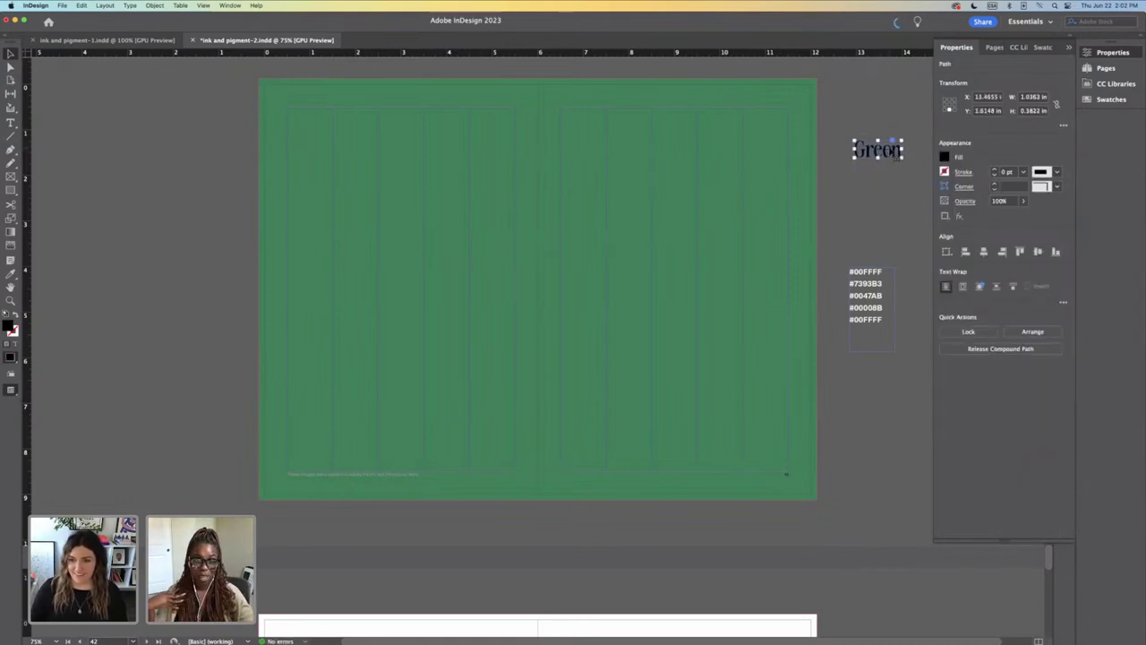
{"action": "left_click_drag", "start_coordinate": [895, 156], "coordinate": [526, 256]}
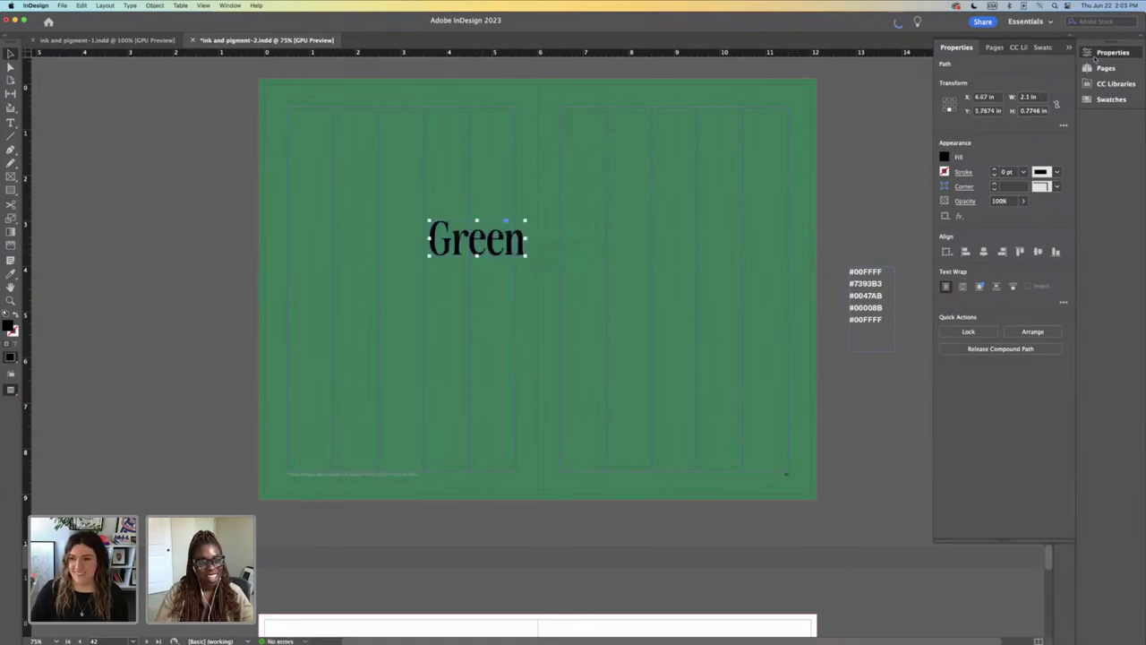
Step: Fill the outlined "Green" title with [Paper] and rotate it 90° counterclockwise so it reads upward on the left page
{"action": "left_click", "coordinate": [1111, 99]}
{"action": "left_click", "coordinate": [964, 108]}
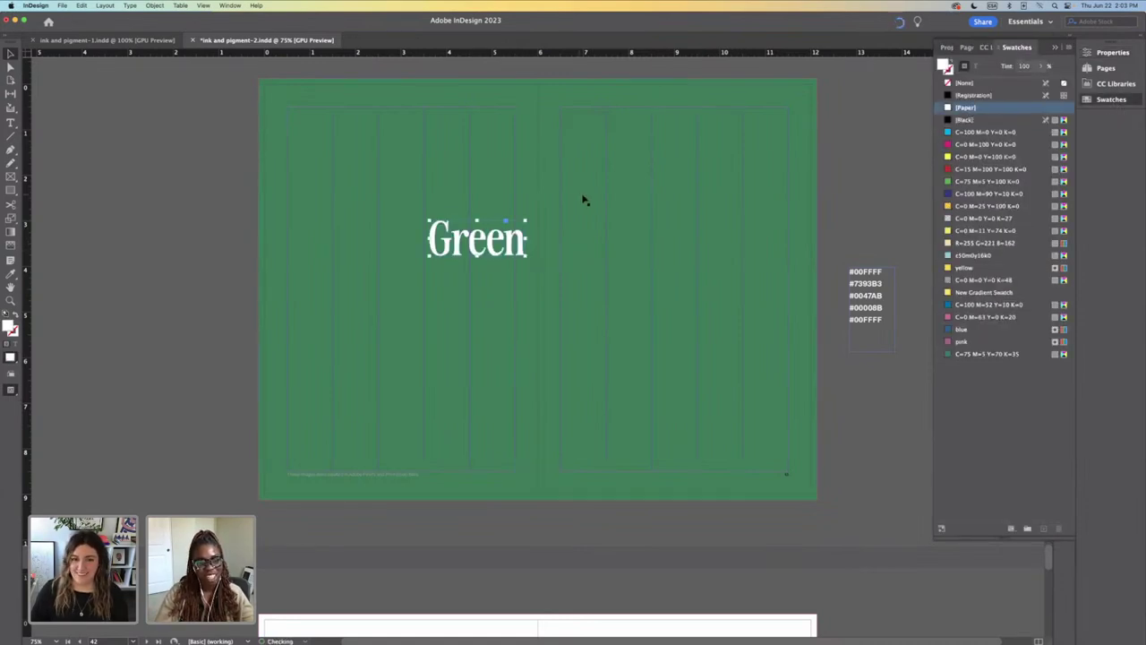
{"action": "left_click_drag", "start_coordinate": [528, 220], "coordinate": [435, 161]}
{"action": "left_click_drag", "start_coordinate": [445, 240], "coordinate": [458, 245]}
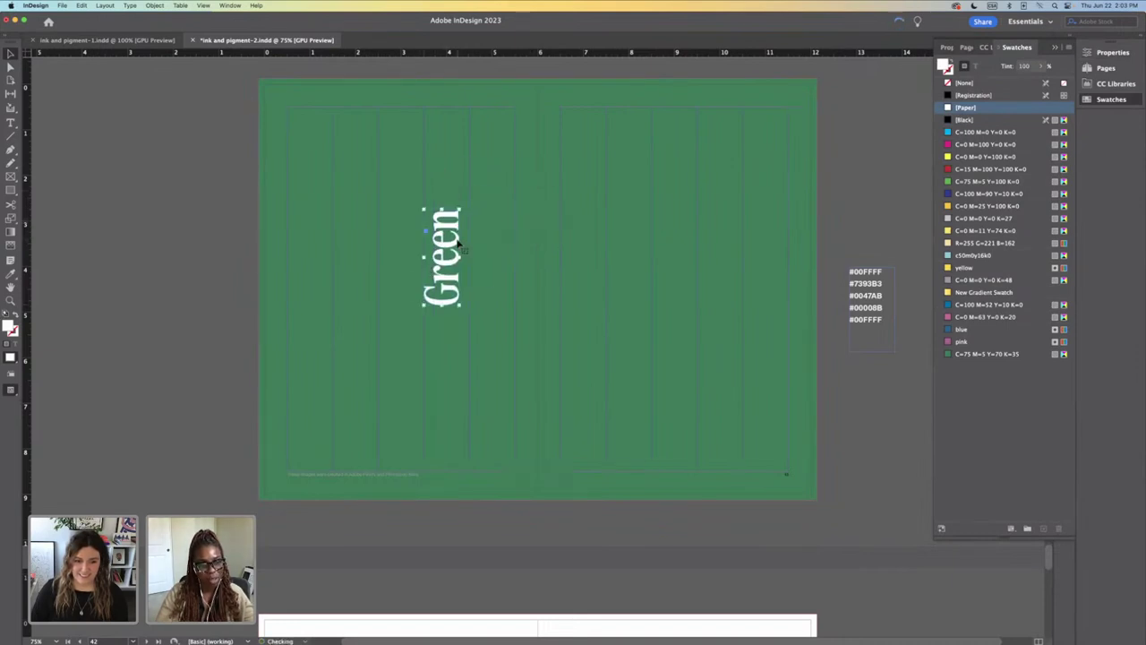
Step: Delete the outlined "Green" title and undo all its edits back to the live text frame on the pasteboard
{"action": "key", "text": "BackSpace"}
{"action": "key", "text": "super+z"}
{"action": "key", "text": "super+z"}
{"action": "key", "text": "super+z"}
{"action": "key", "text": "super+z"}
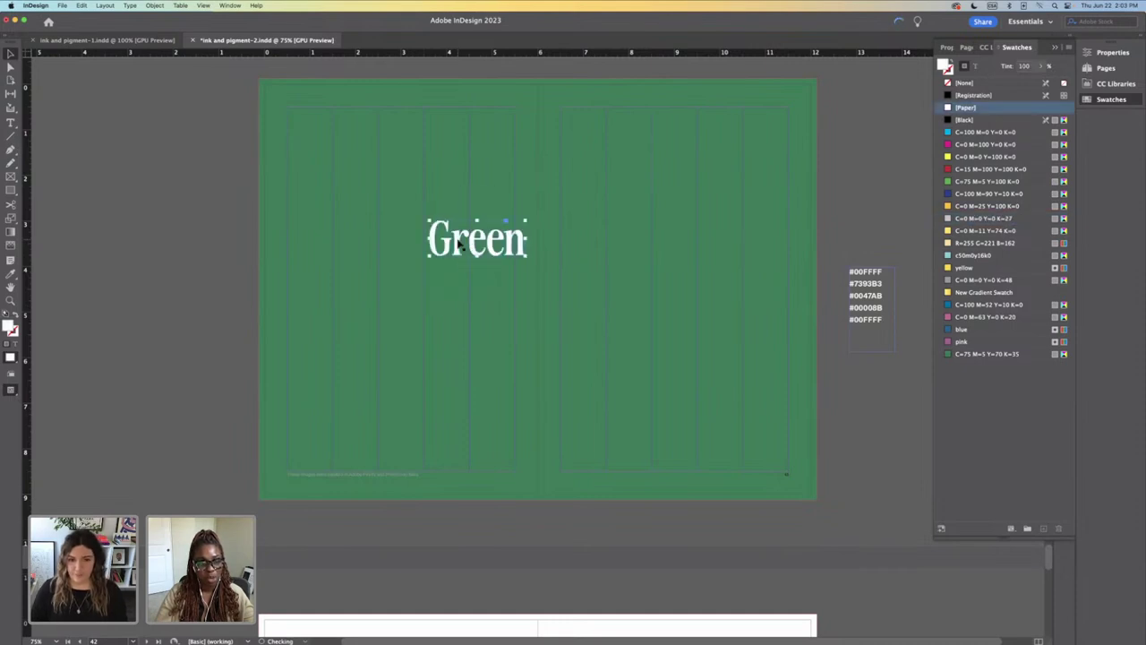
{"action": "key", "text": "super+z"}
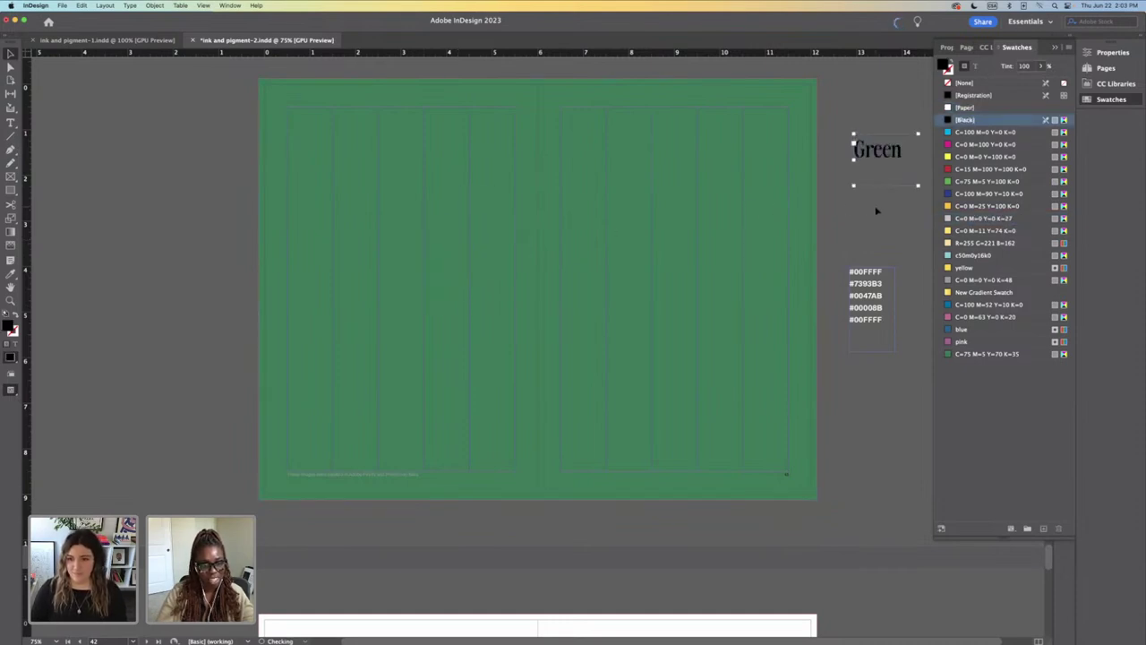
Step: Apply All Caps to the word "Green" in the pasteboard text frame
{"action": "left_click", "coordinate": [835, 209]}
{"action": "scroll", "coordinate": [834, 212], "scroll_direction": "right", "scroll_amount": 1}
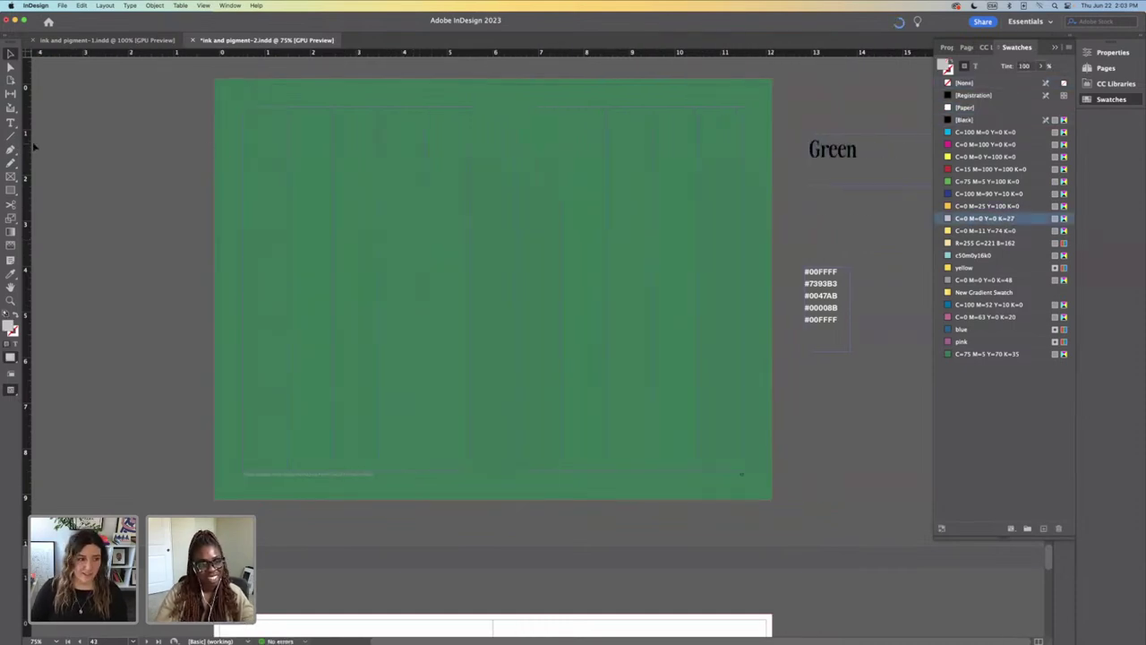
{"action": "key", "text": "t"}
{"action": "left_click_drag", "start_coordinate": [871, 150], "coordinate": [750, 151]}
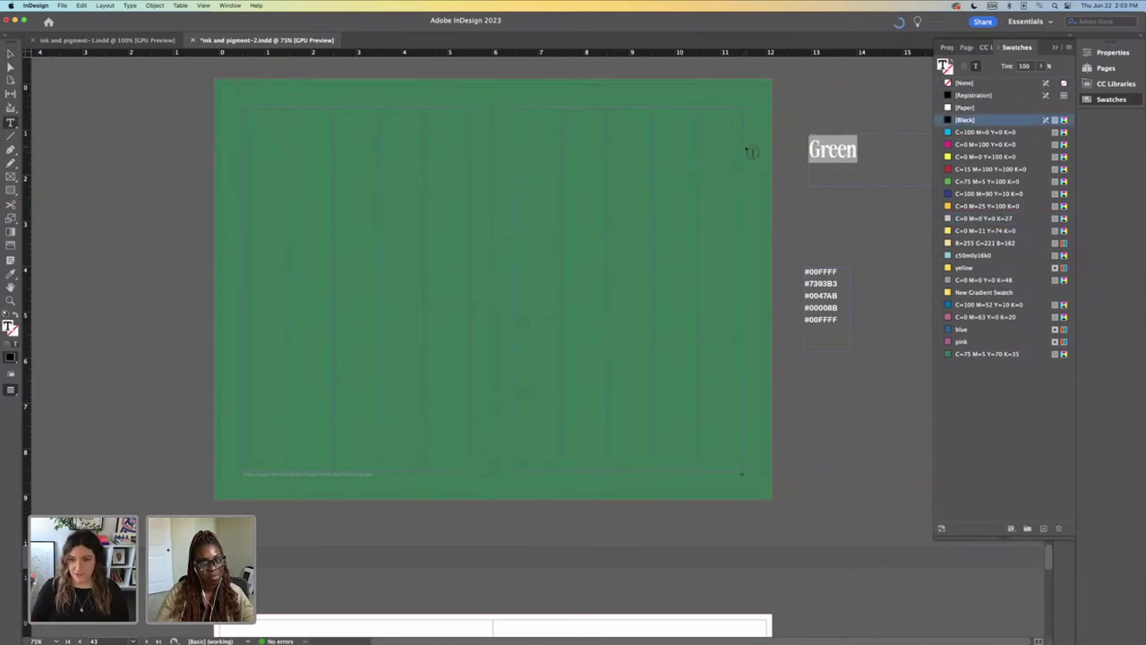
{"action": "left_click", "coordinate": [1109, 52]}
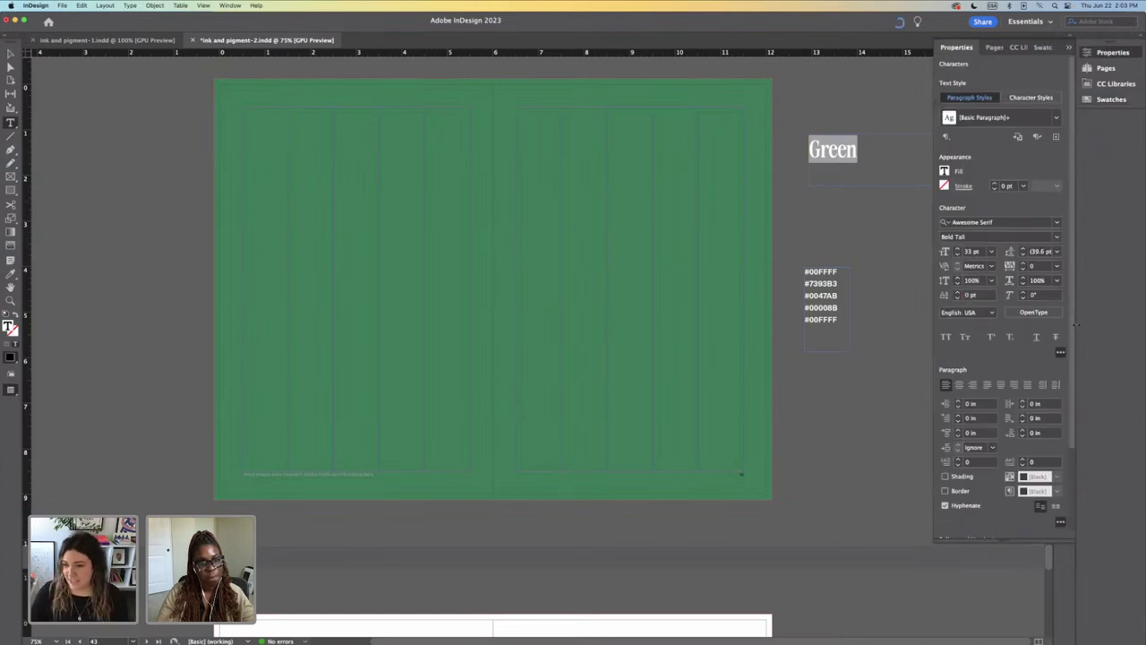
{"action": "scroll", "coordinate": [1072, 327], "scroll_direction": "down", "scroll_amount": 3}
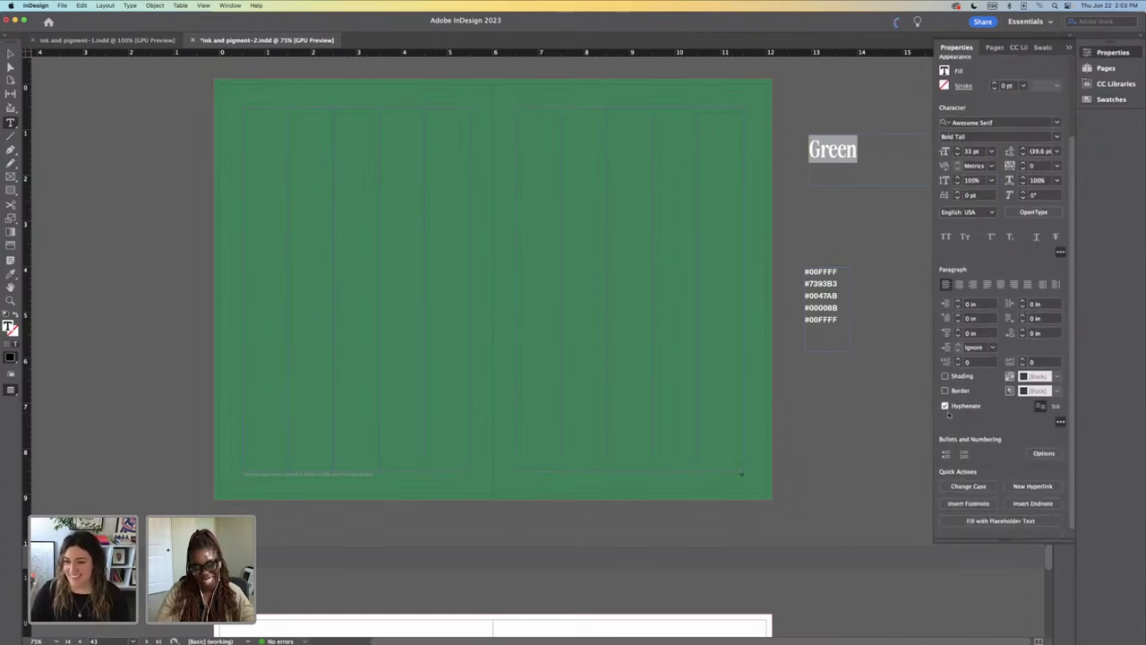
{"action": "left_click", "coordinate": [946, 238]}
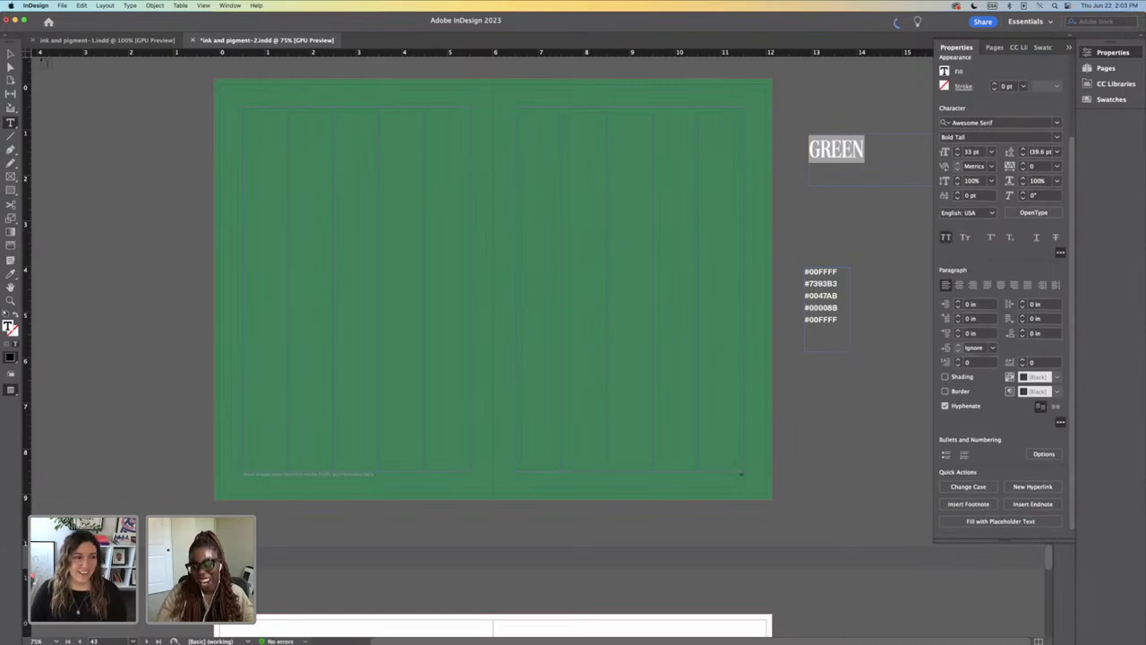
Step: Reposition the GREEN text frame slightly on the pasteboard and convert its text to outlines
{"action": "left_click", "coordinate": [10, 54]}
{"action": "left_click", "coordinate": [846, 151]}
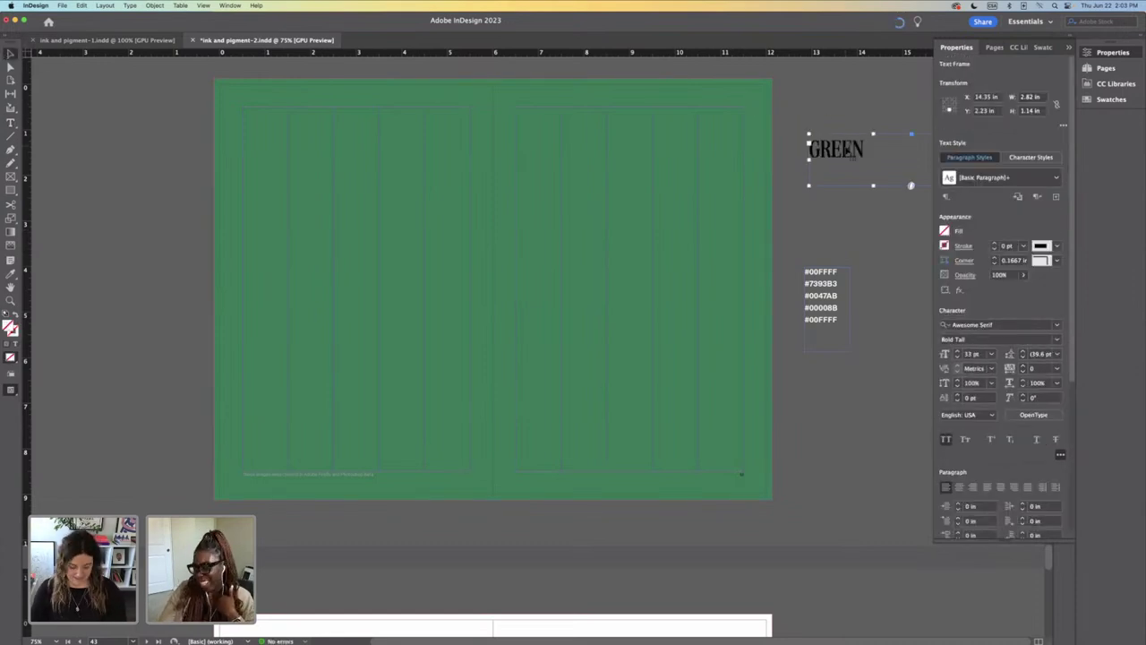
{"action": "key", "text": "super+shift+o"}
{"action": "key", "text": "super+z"}
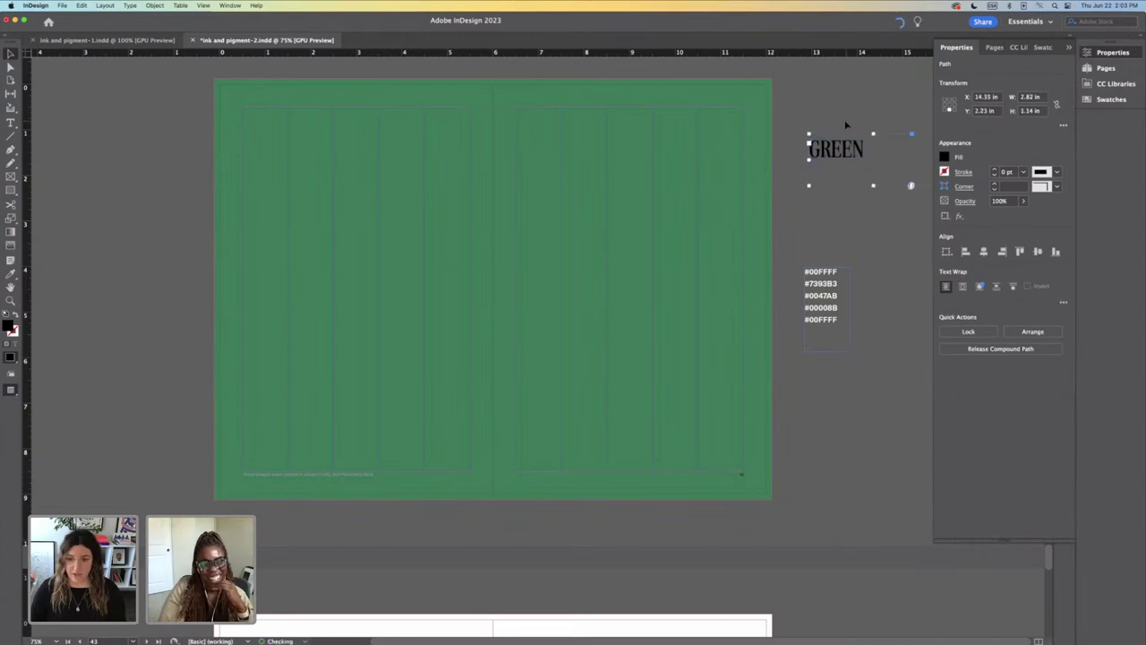
{"action": "left_click", "coordinate": [848, 125]}
{"action": "left_click_drag", "start_coordinate": [855, 154], "coordinate": [840, 156]}
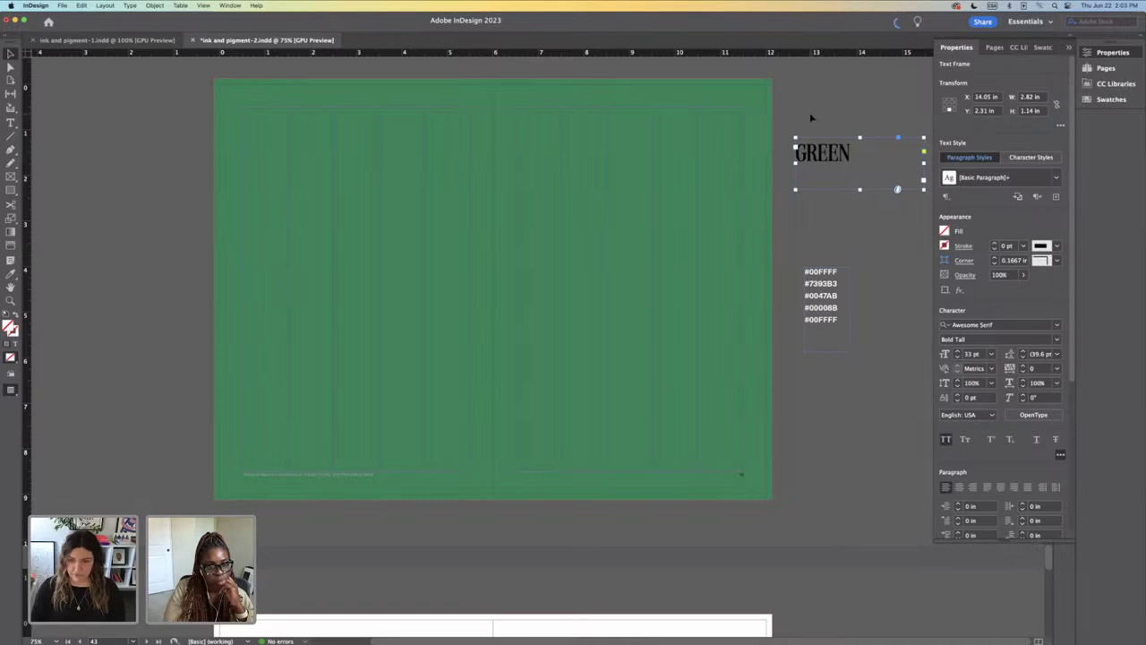
{"action": "key", "text": "super+shift+o"}
{"action": "key", "text": "super+shift+a"}
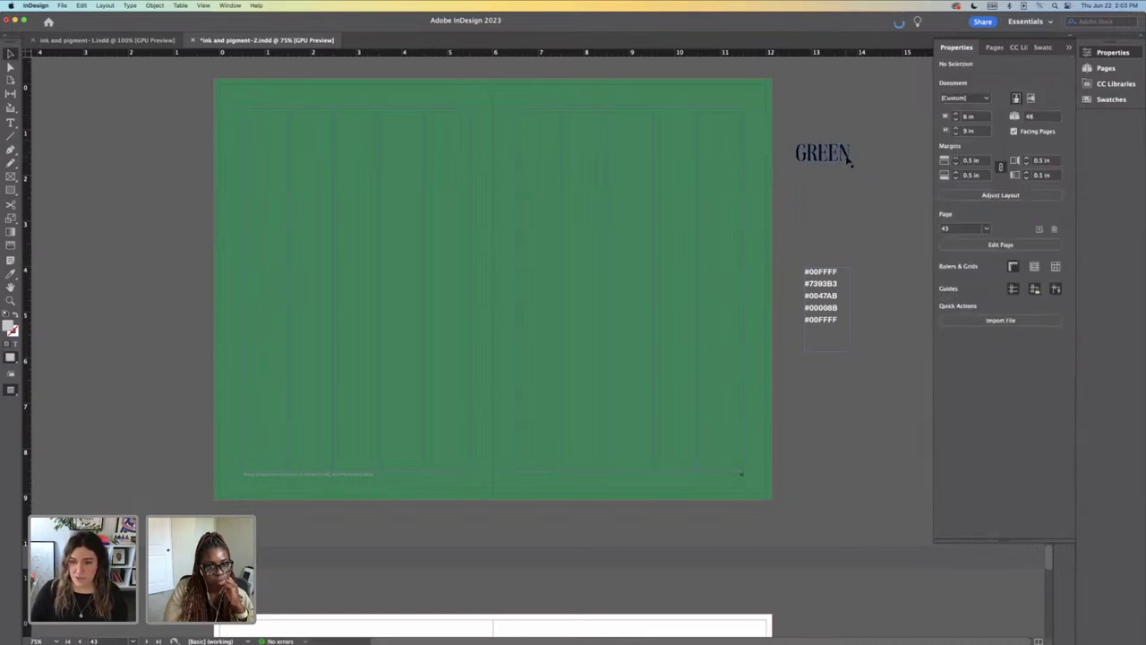
Step: Place the outlined GREEN title on the left page, rotated to read upward and scaled to span one 1 in column, about 3.13 in long
{"action": "left_click_drag", "start_coordinate": [850, 160], "coordinate": [460, 161]}
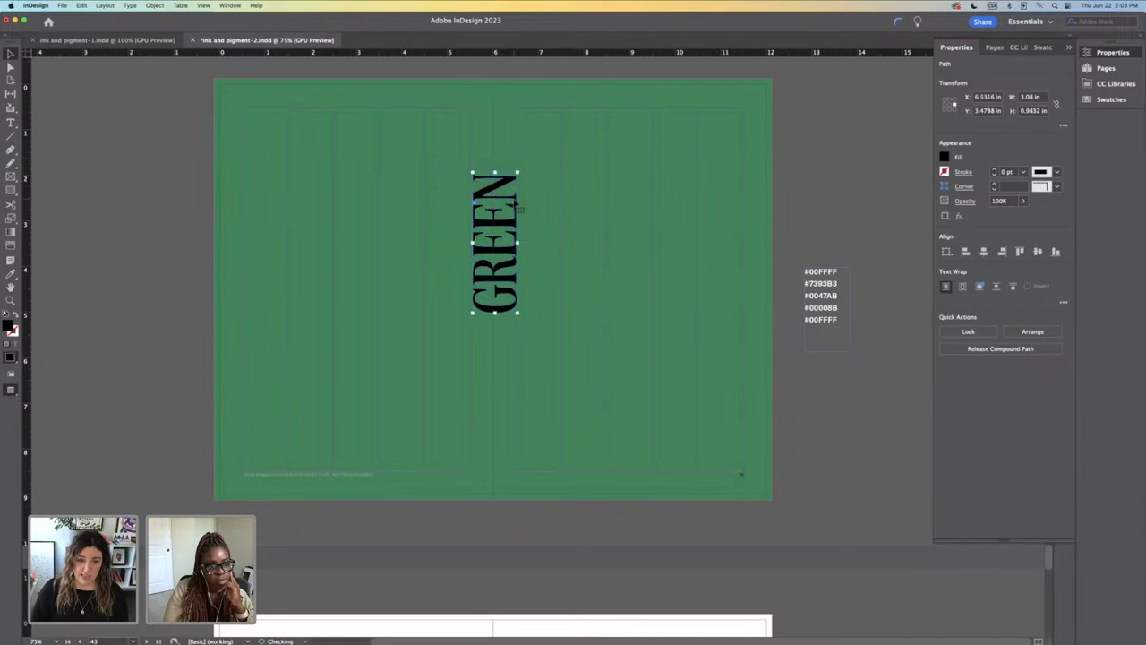
{"action": "left_click_drag", "start_coordinate": [372, 224], "coordinate": [422, 238]}
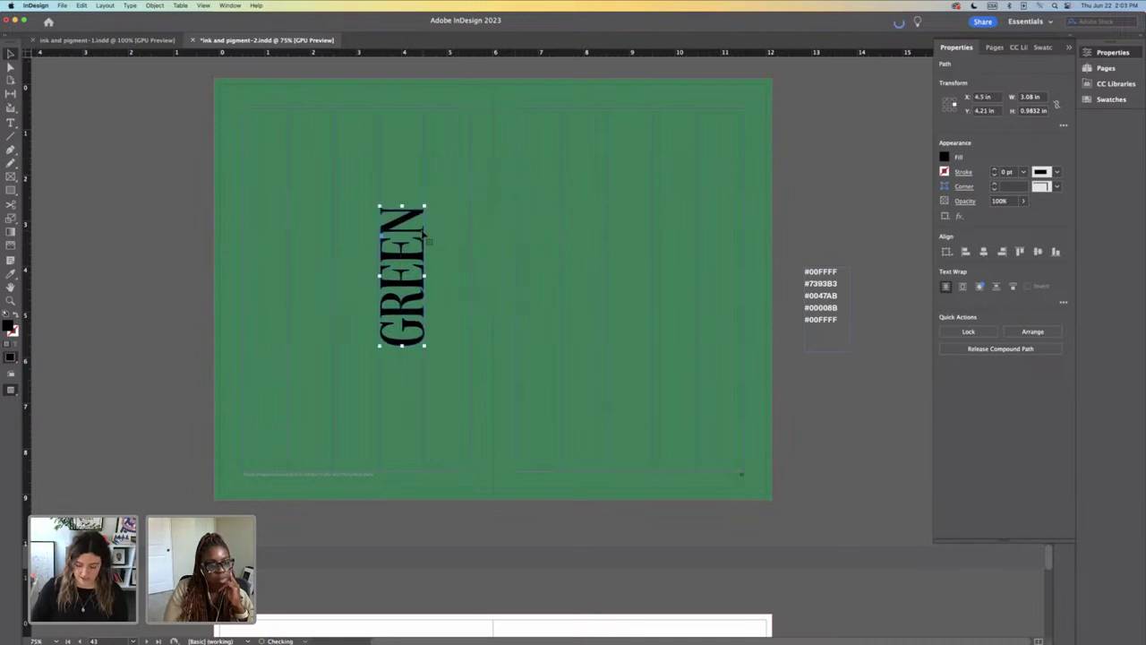
{"action": "key", "text": "super+equal"}
{"action": "key", "text": "super+equal"}
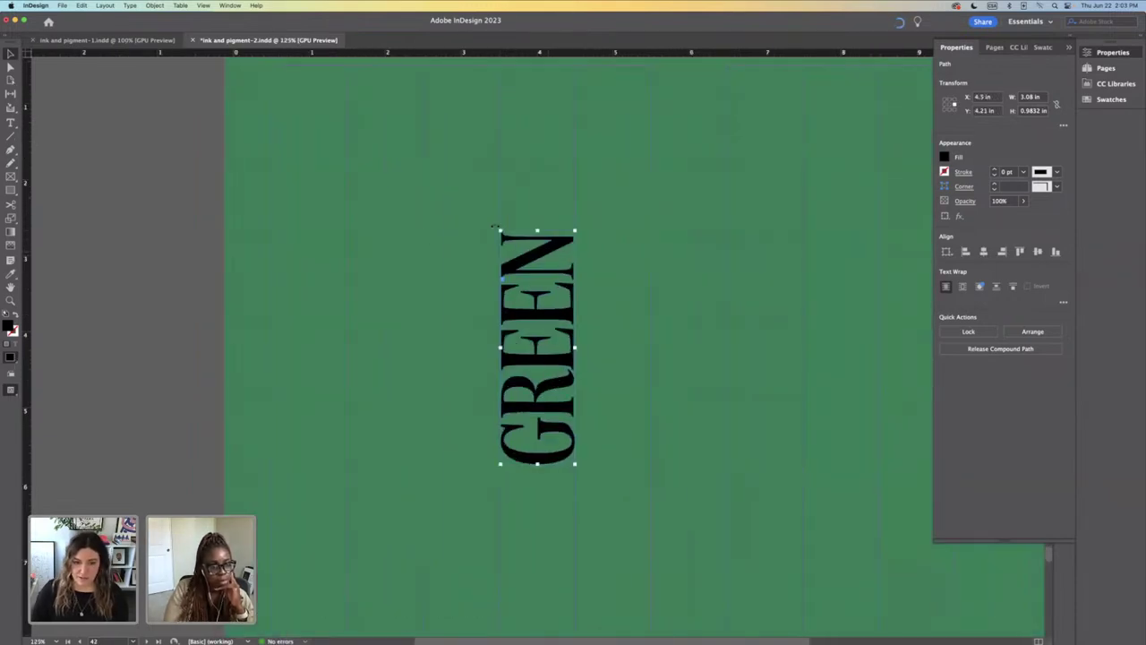
{"action": "left_click_drag", "start_coordinate": [500, 230], "coordinate": [499, 227]}
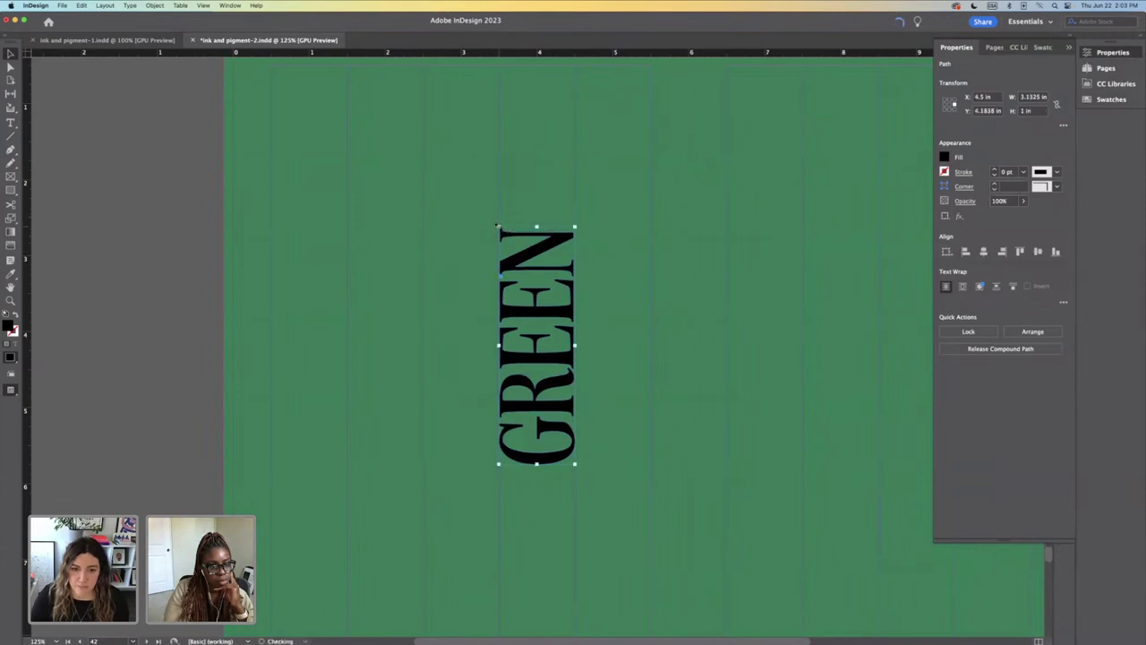
Step: Fill the outlined GREEN title with the [Paper] swatch
{"action": "key", "text": "super+equal"}
{"action": "key", "text": "super+equal"}
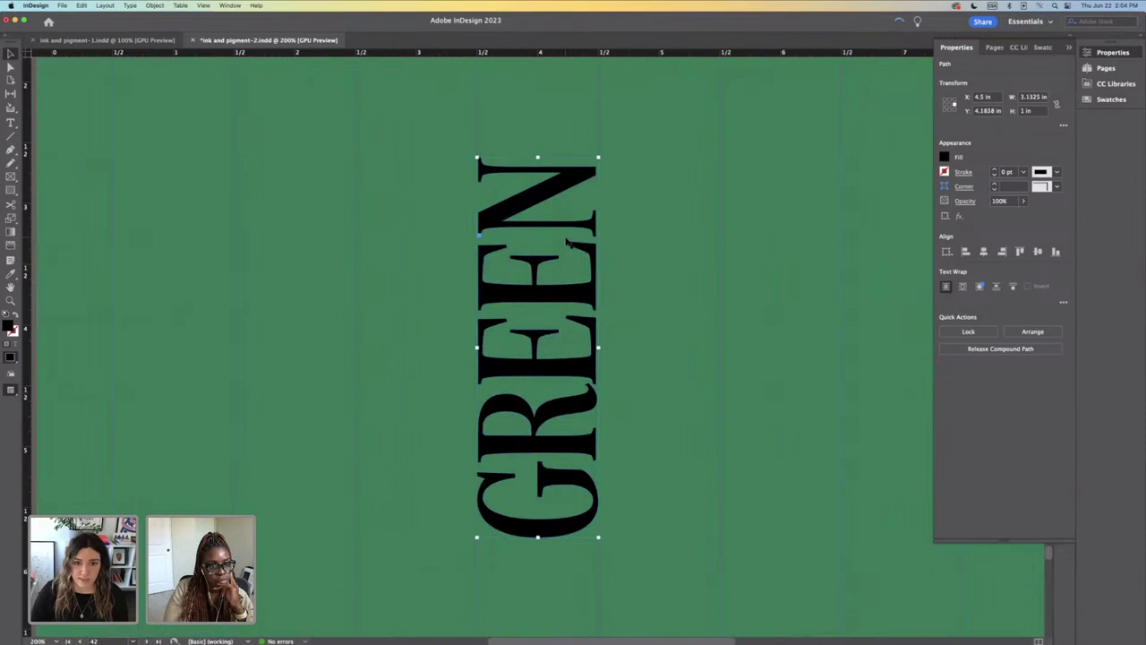
{"action": "left_click", "coordinate": [1069, 47]}
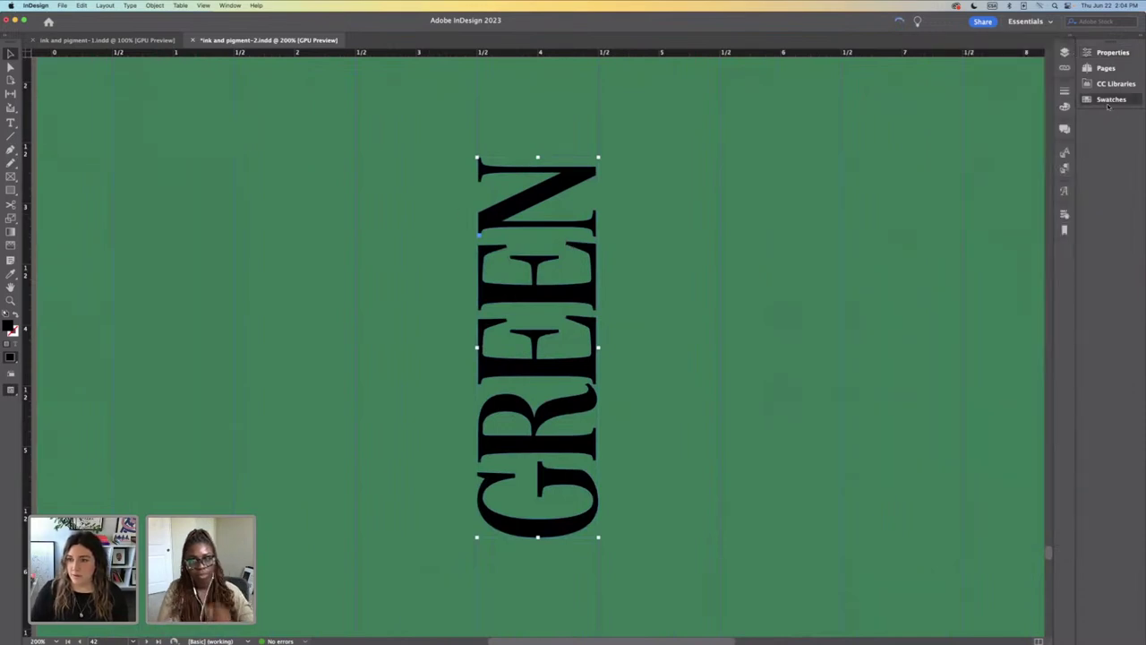
{"action": "left_click", "coordinate": [1111, 100]}
{"action": "left_click", "coordinate": [967, 108]}
{"action": "key", "text": "super+minus"}
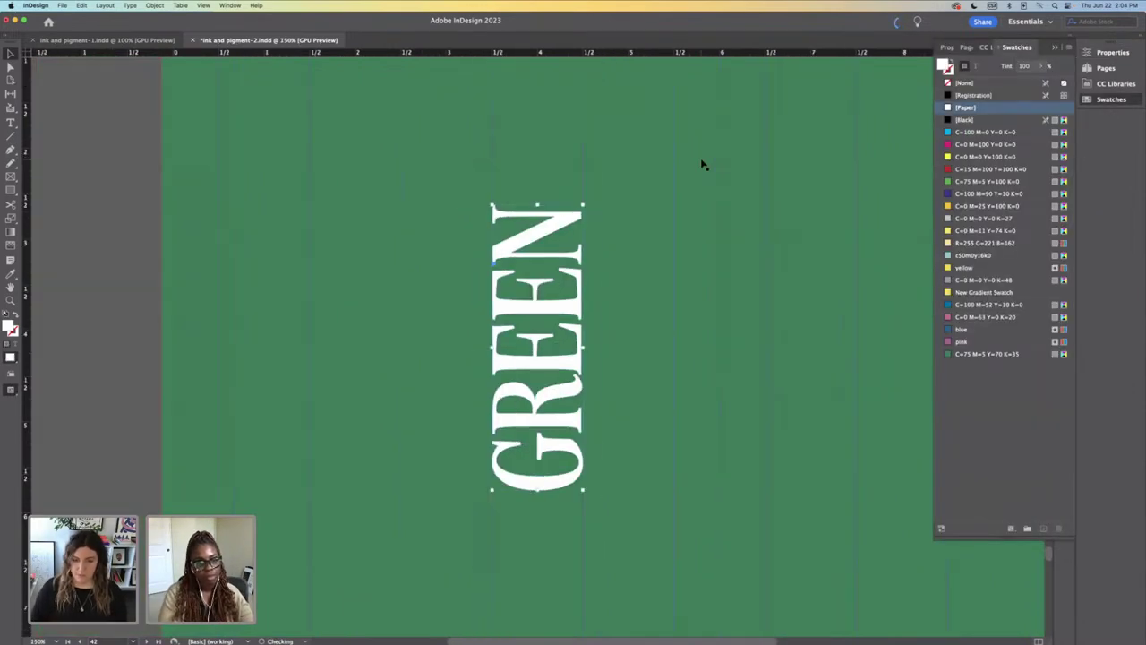
{"action": "key", "text": "super+minus"}
Step: Switch to Chrome and view the presentation slide with the green poem, hex codes and shades
{"action": "mouse_move", "coordinate": [494, 627]}
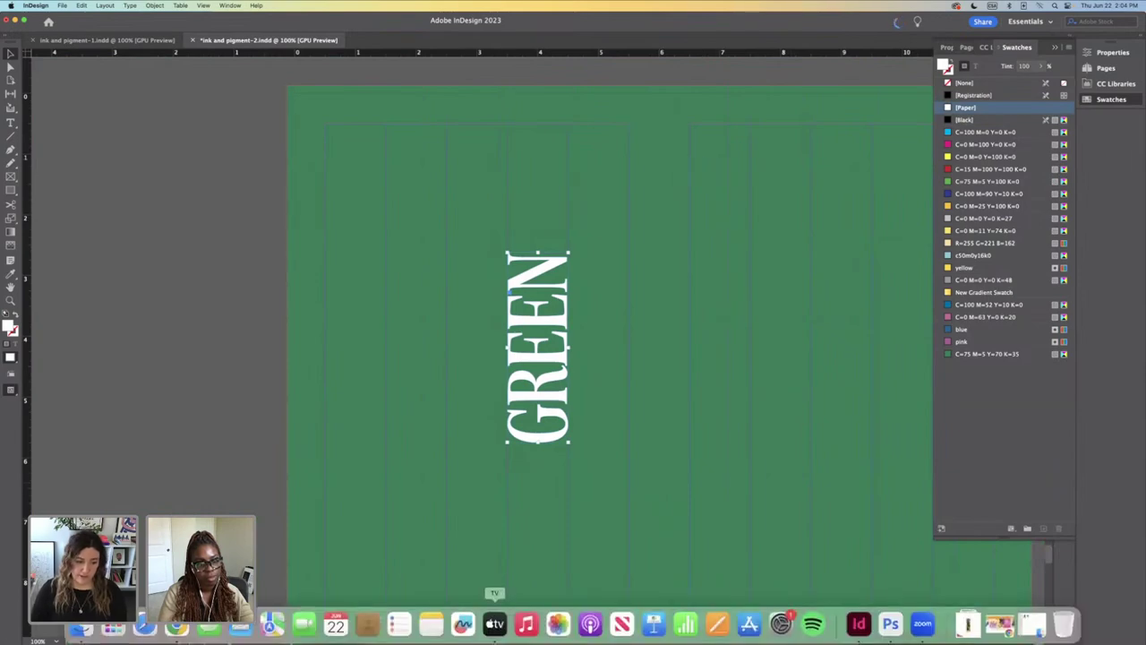
{"action": "left_click", "coordinate": [176, 625]}
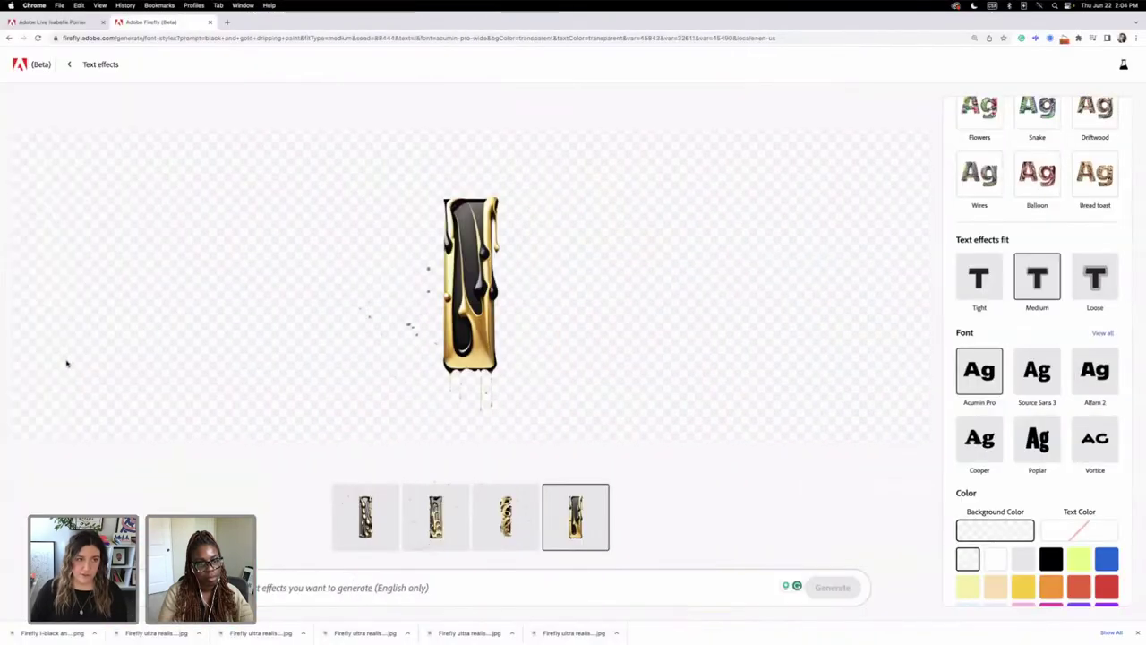
{"action": "left_click", "coordinate": [59, 25]}
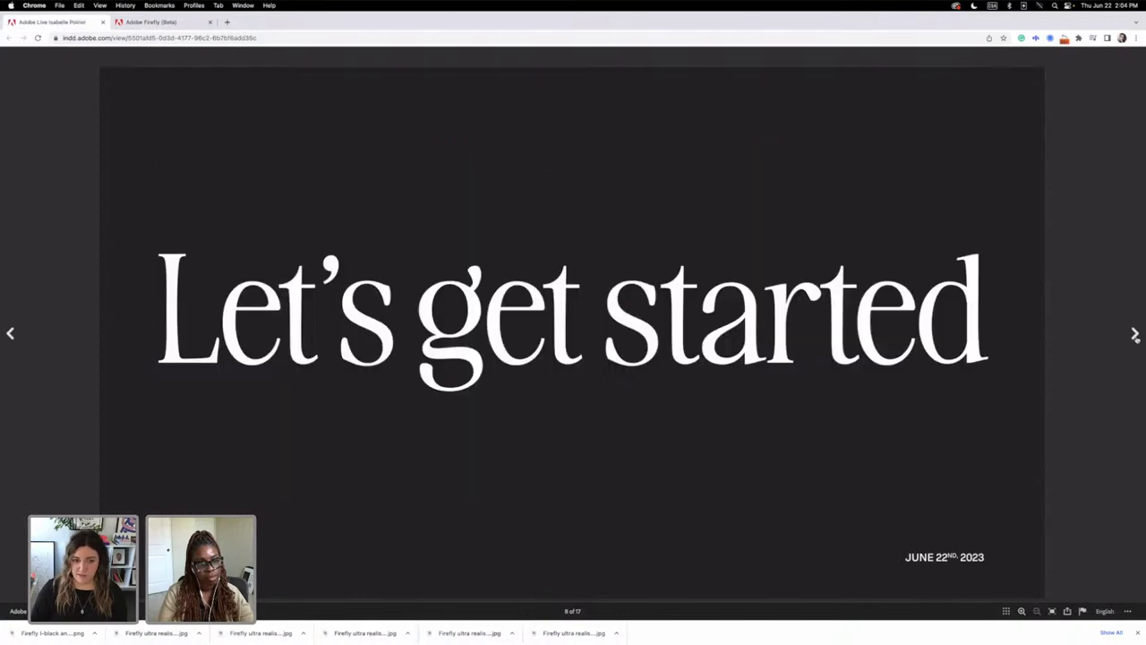
{"action": "left_click", "coordinate": [1135, 335]}
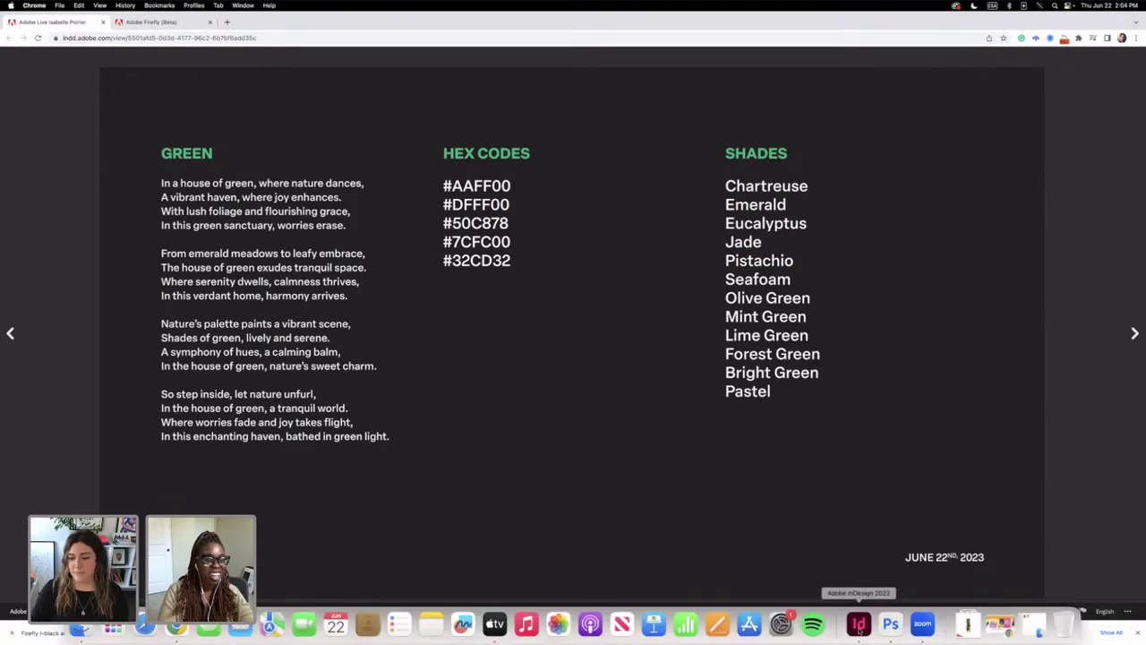
Step: Return to InDesign and open the recent presentation file "June 22nd 2023 - Adobe Live .indd" despite its missing links
{"action": "left_click", "coordinate": [858, 624]}
{"action": "left_click", "coordinate": [62, 6]}
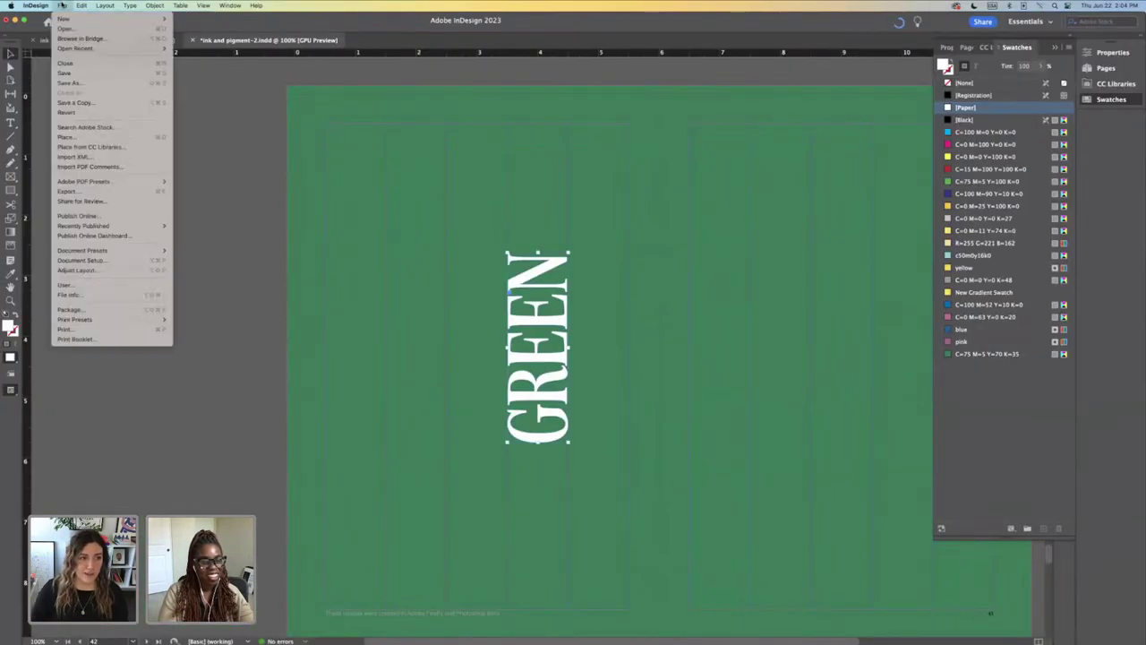
{"action": "mouse_move", "coordinate": [99, 49]}
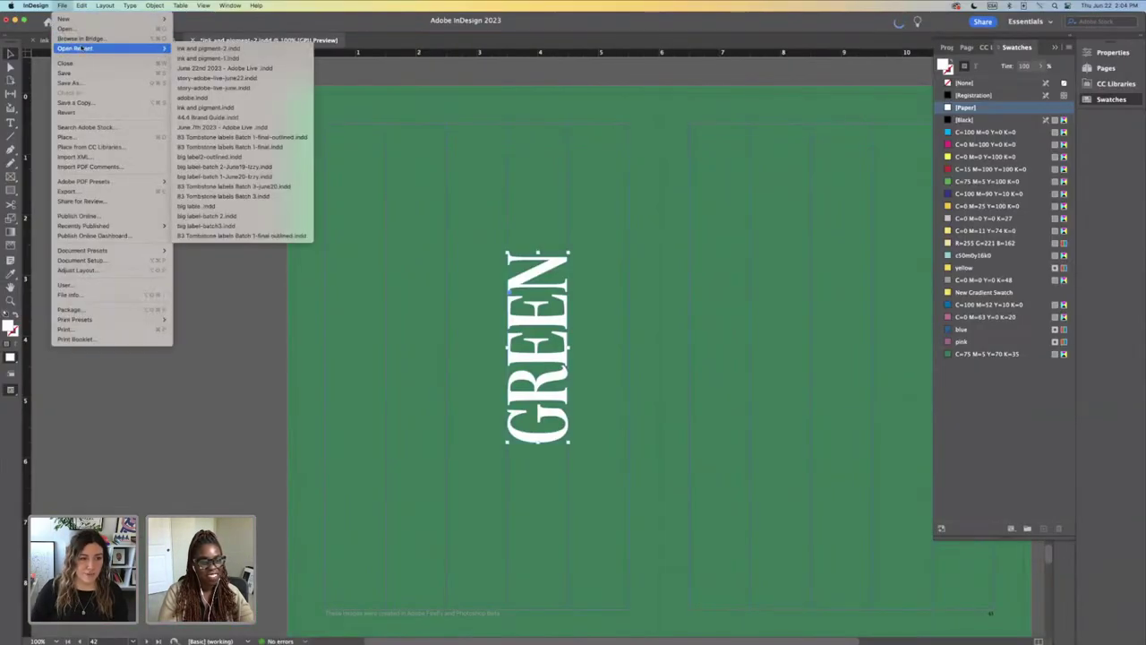
{"action": "left_click", "coordinate": [214, 58]}
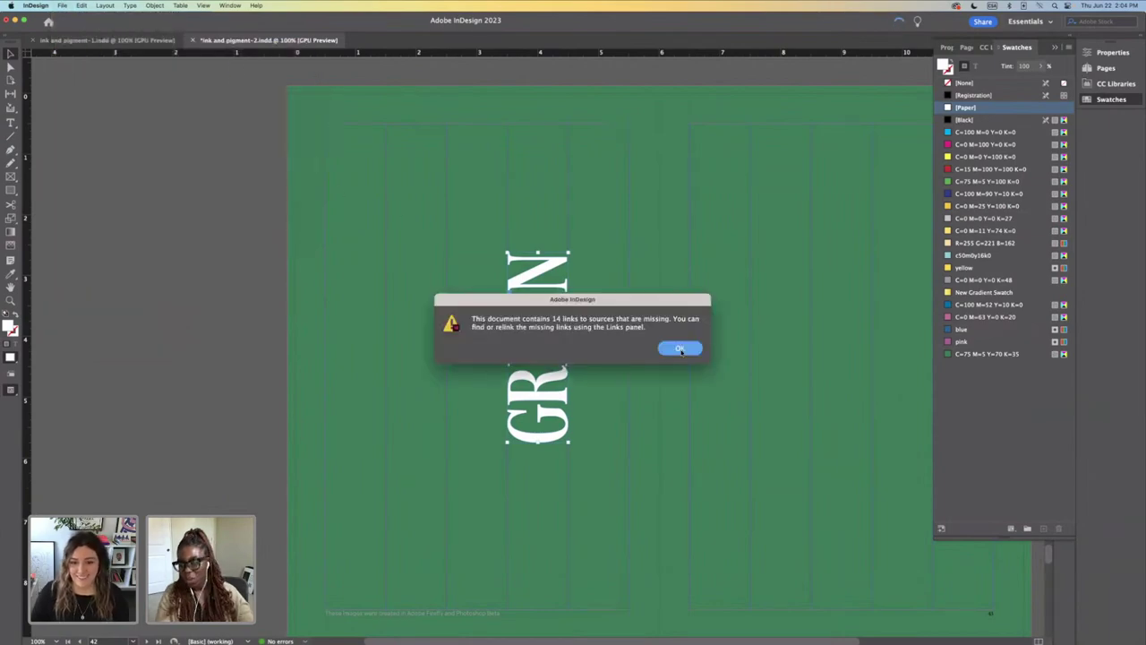
{"action": "left_click", "coordinate": [680, 349]}
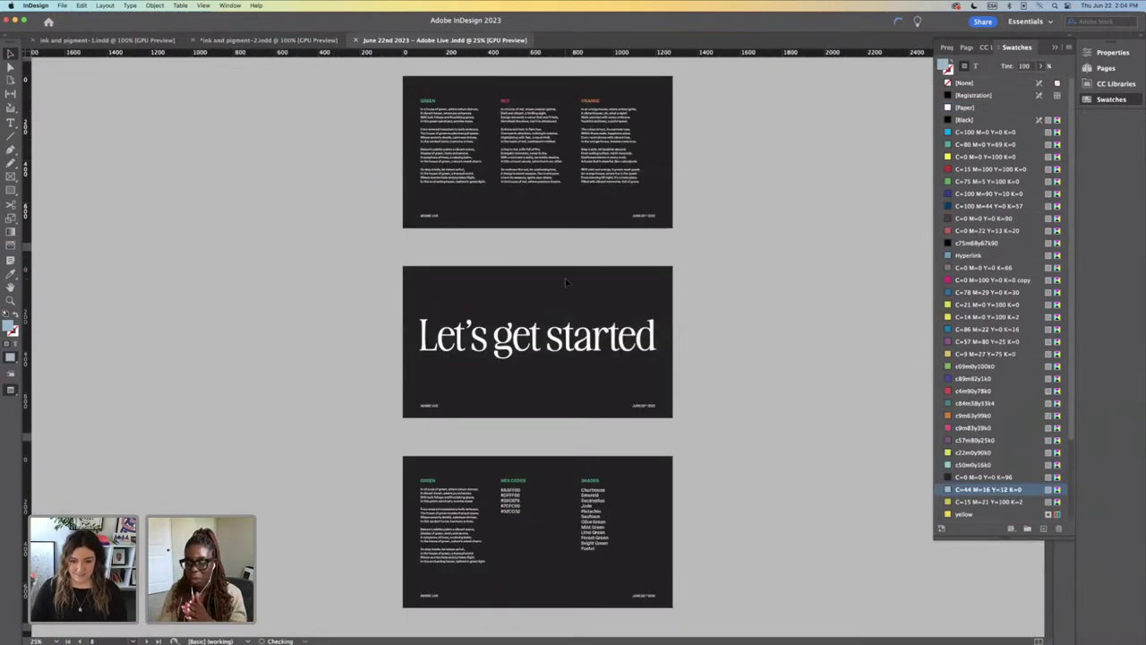
Step: Copy the five codes from #AAFF00 to #32CD32 under HEX CODES on the green slide
{"action": "key", "text": "super+="}
{"action": "key", "text": "super+="}
{"action": "scroll", "coordinate": [565, 282], "scroll_direction": "down", "scroll_amount": 7}
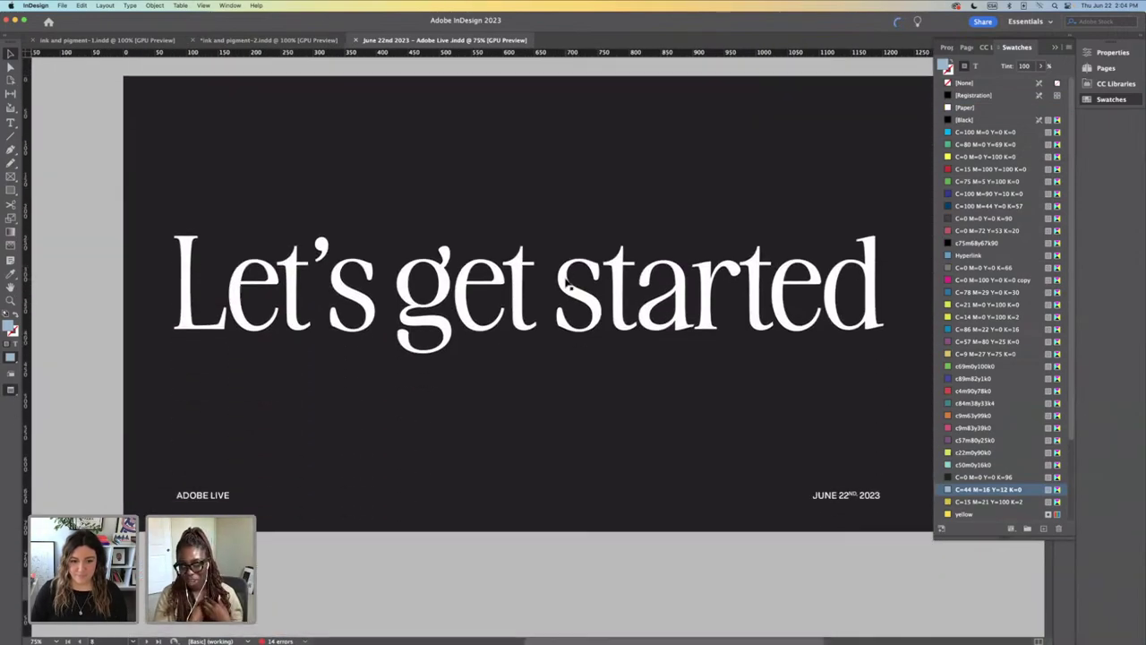
{"action": "scroll", "coordinate": [566, 282], "scroll_direction": "down", "scroll_amount": 5}
{"action": "left_click", "coordinate": [10, 123]}
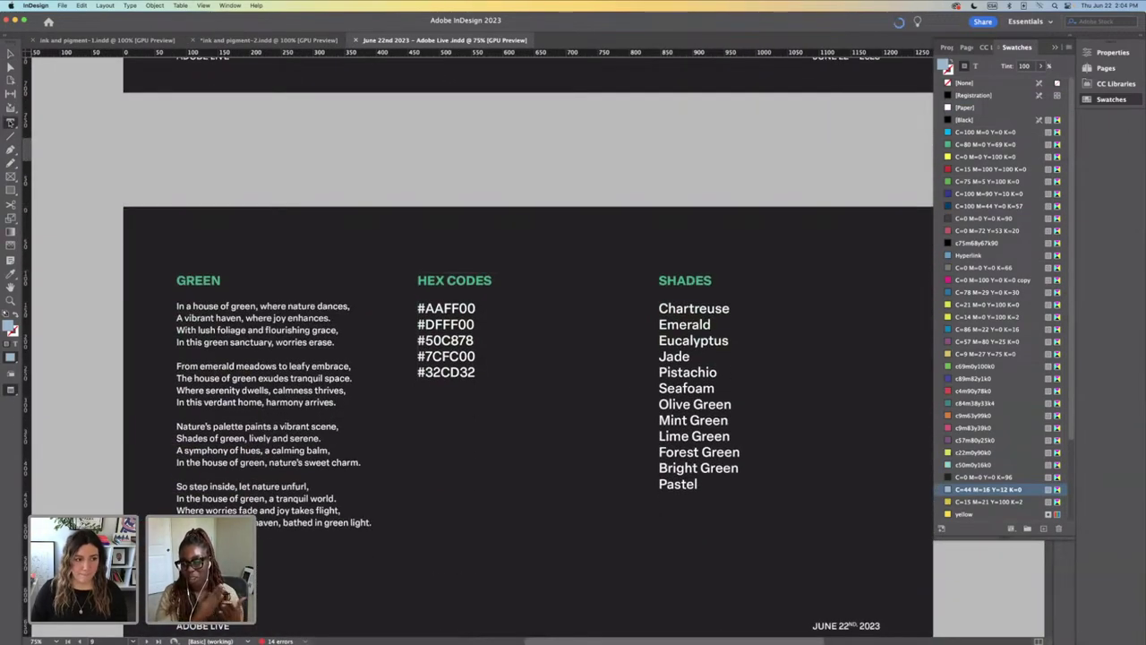
{"action": "left_click_drag", "start_coordinate": [475, 376], "coordinate": [418, 308]}
{"action": "key", "text": "super+c"}
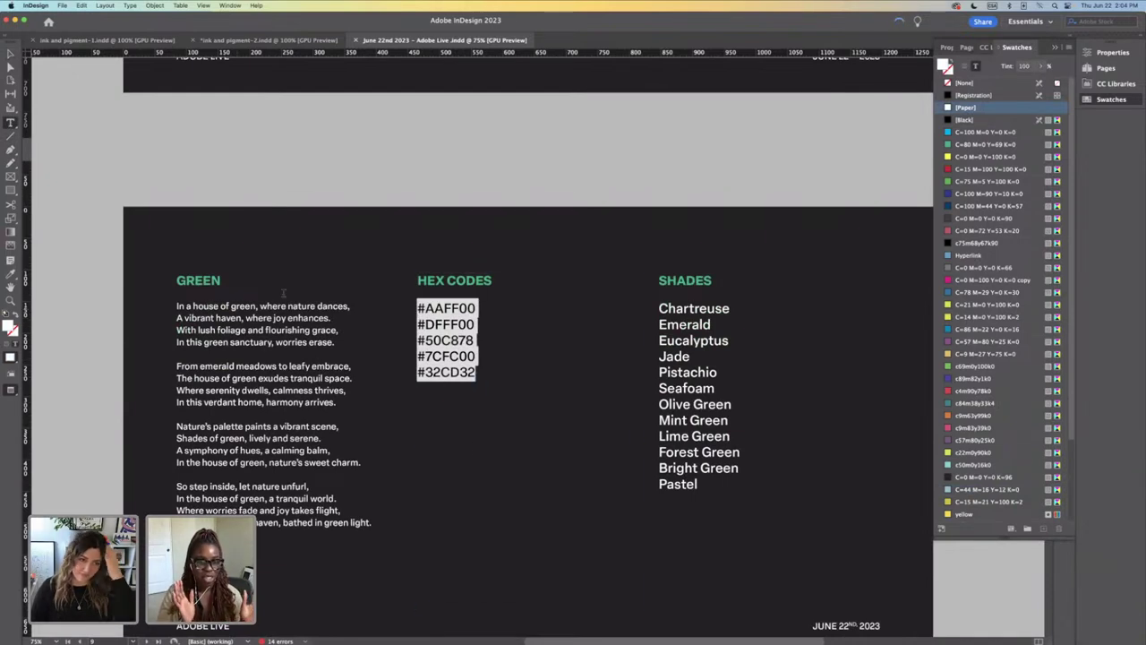
Step: In ink and pigment-2.indd, replace the pasteboard frame's blue hex codes with the copied green ones, enlarging the frame to about 1.76 by 2.16 in
{"action": "left_click", "coordinate": [268, 40]}
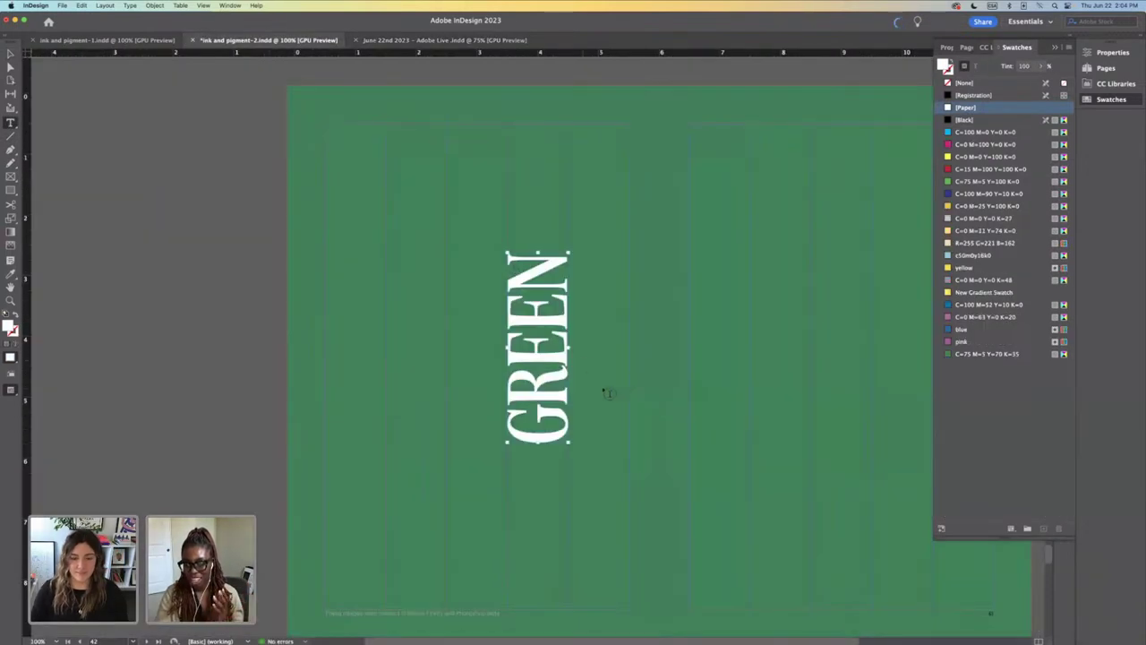
{"action": "key", "text": "super+minus"}
{"action": "scroll", "coordinate": [600, 340], "scroll_direction": "right", "scroll_amount": 3}
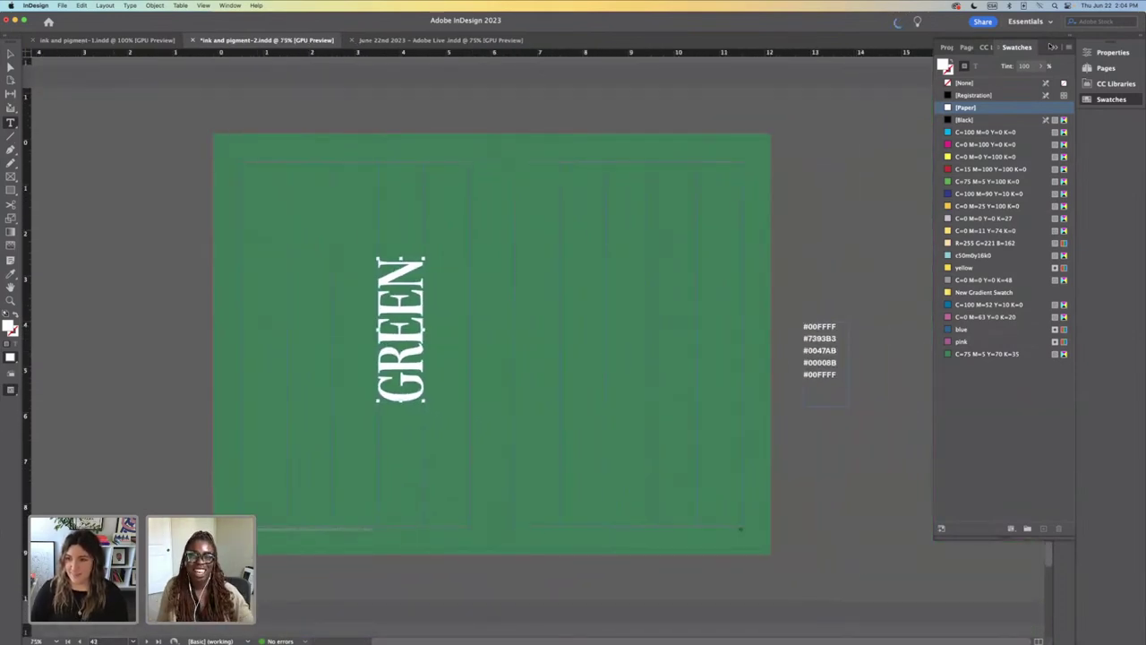
{"action": "left_click", "coordinate": [1053, 46]}
{"action": "left_click", "coordinate": [835, 373]}
{"action": "key", "text": "super+a"}
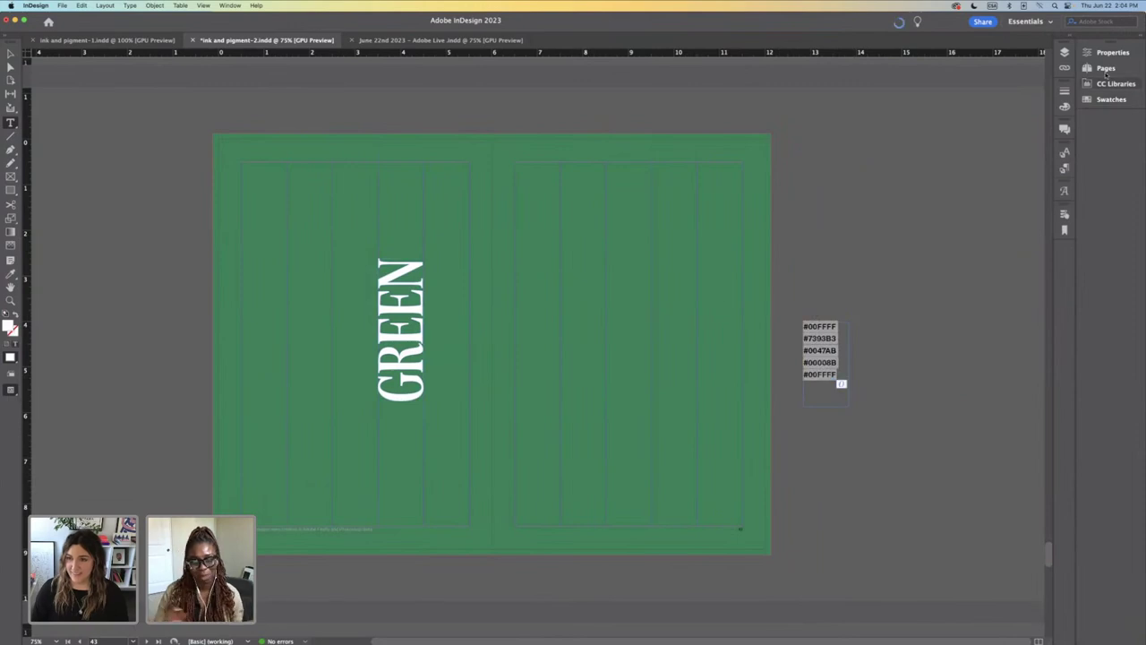
{"action": "left_click", "coordinate": [1107, 52]}
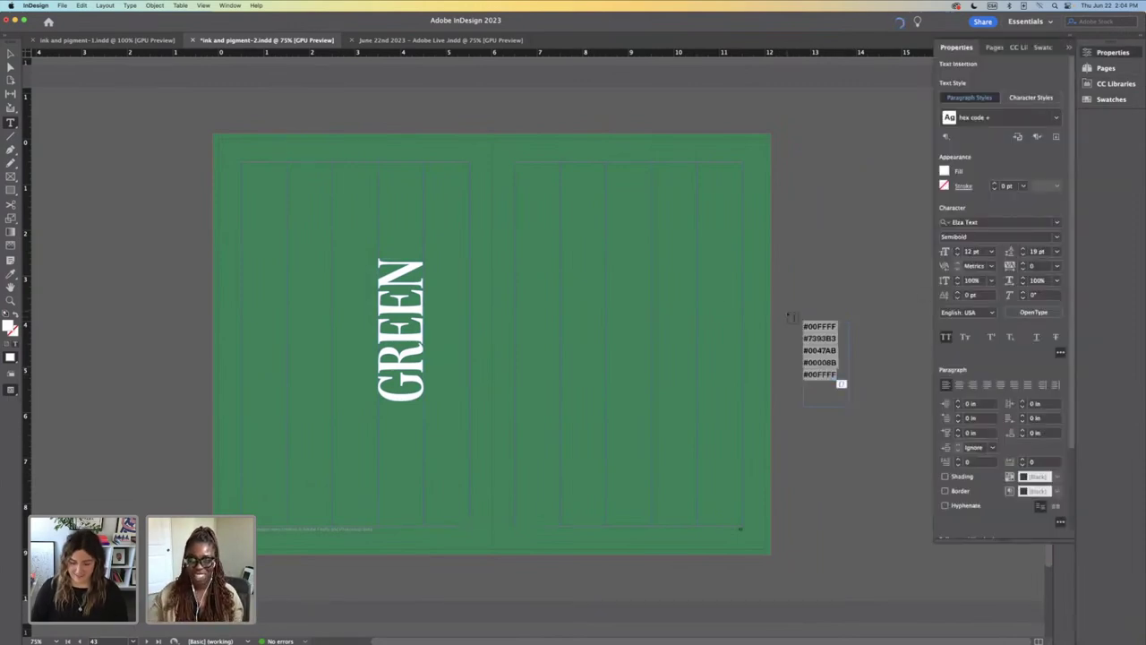
{"action": "key", "text": "BackSpace"}
{"action": "key", "text": "Escape"}
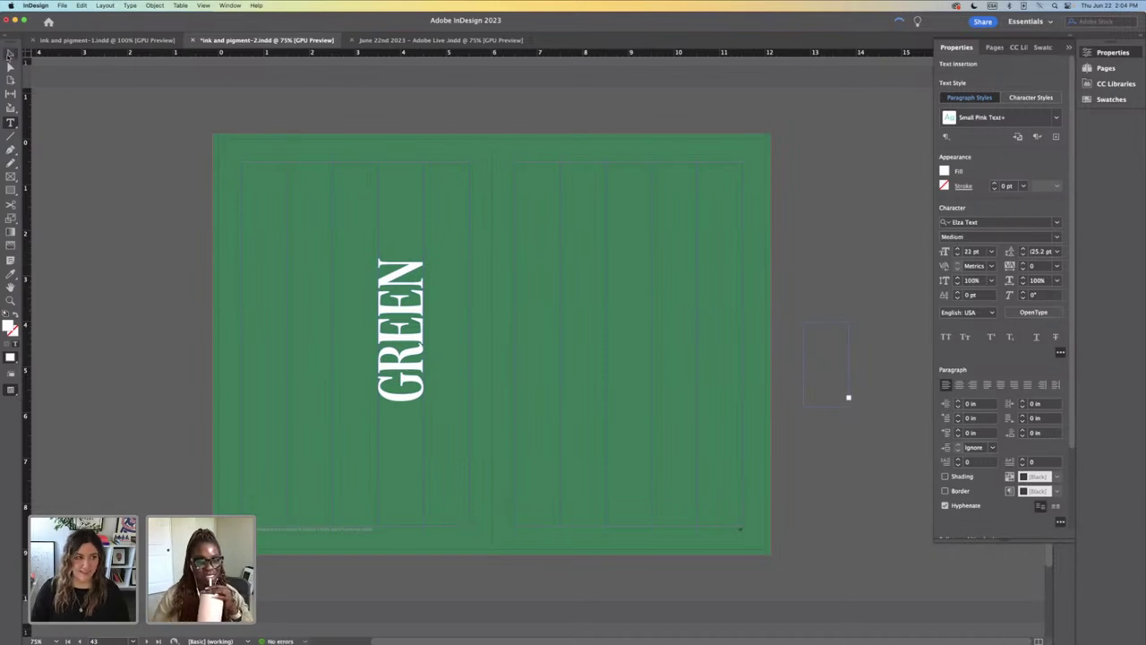
{"action": "left_click_drag", "start_coordinate": [848, 406], "coordinate": [885, 420]}
{"action": "key", "text": "super+v"}
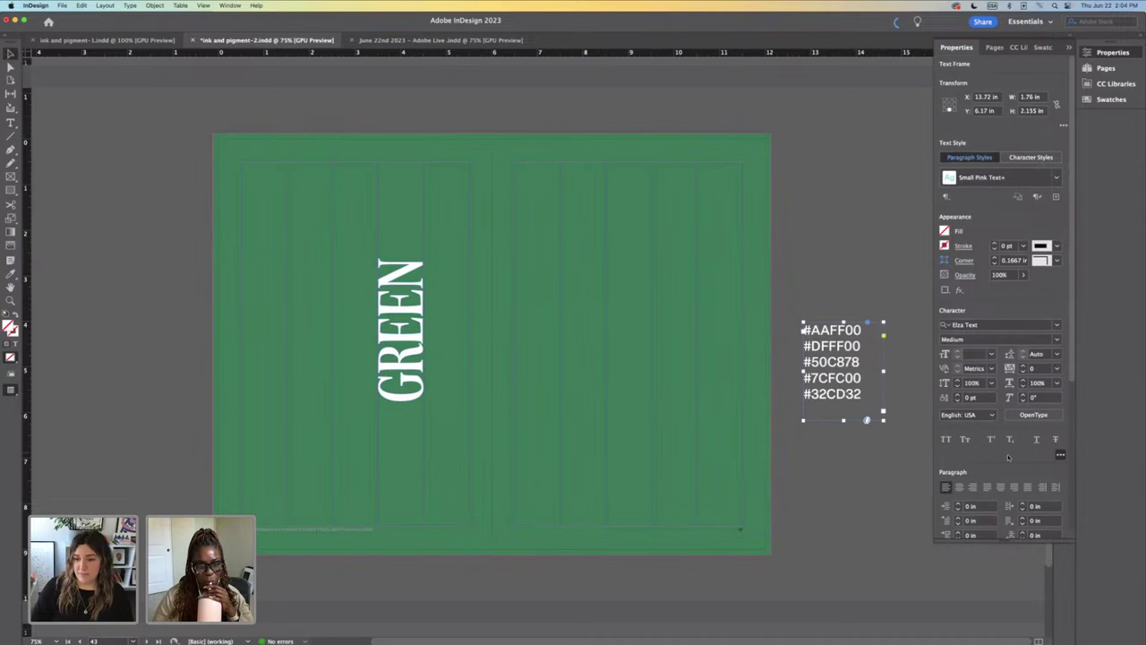
Step: Set all five green hex codes in the pasteboard frame to Elza Text Bold
{"action": "left_click", "coordinate": [11, 123]}
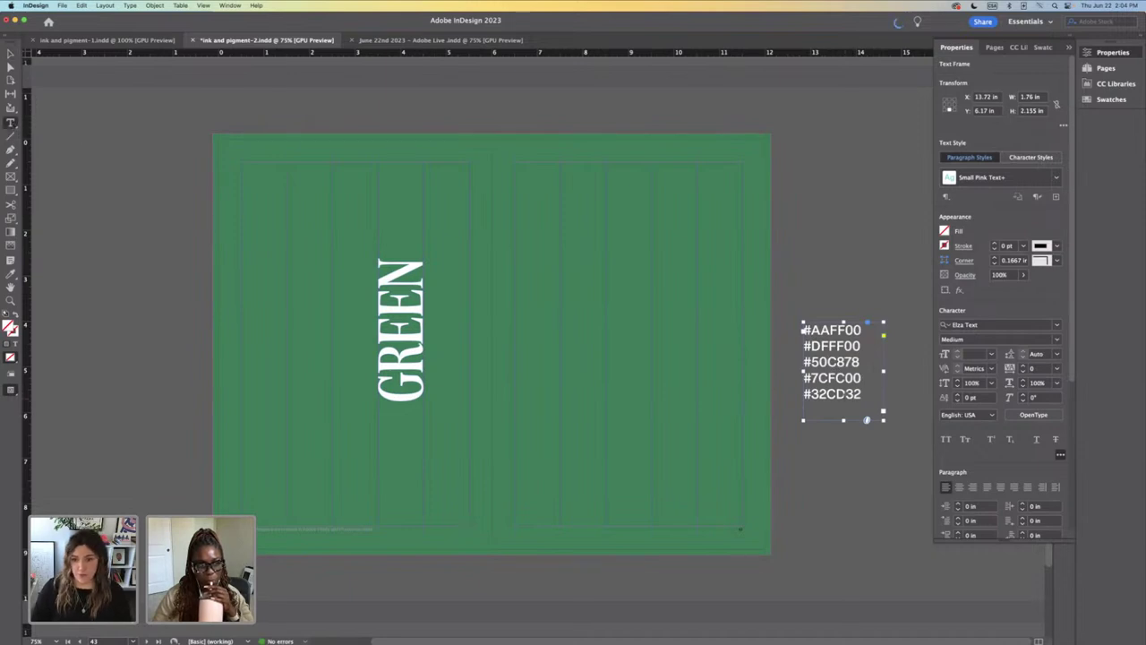
{"action": "left_click_drag", "start_coordinate": [867, 414], "coordinate": [761, 305]}
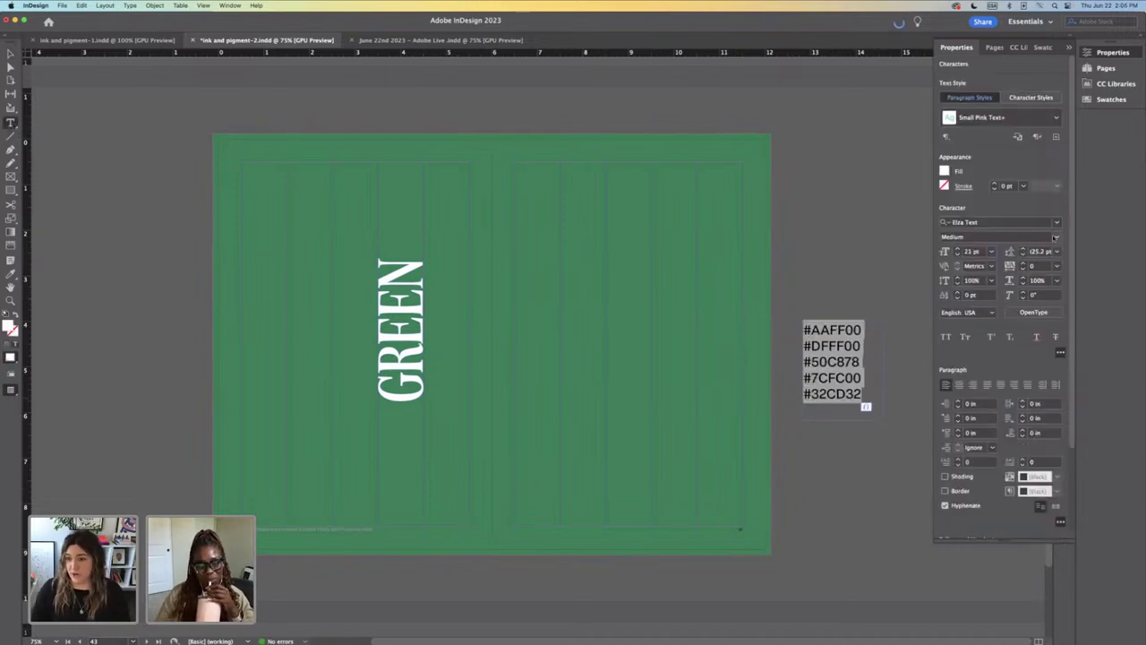
{"action": "left_click", "coordinate": [1055, 236]}
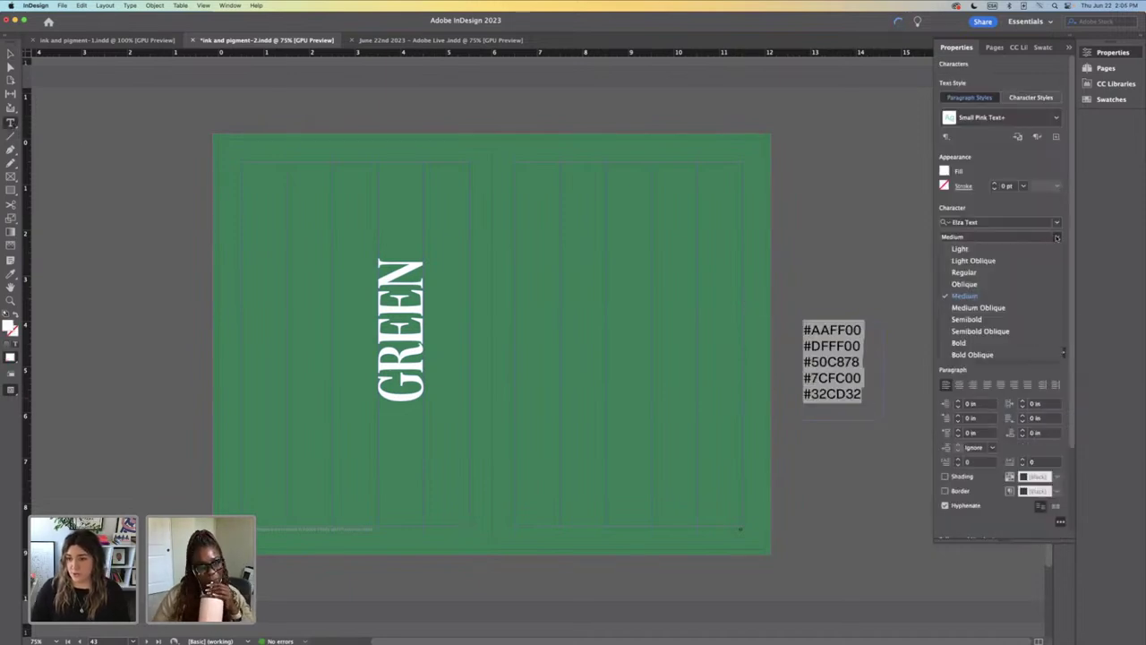
{"action": "left_click", "coordinate": [987, 295]}
{"action": "left_click", "coordinate": [1056, 237]}
{"action": "left_click", "coordinate": [974, 343]}
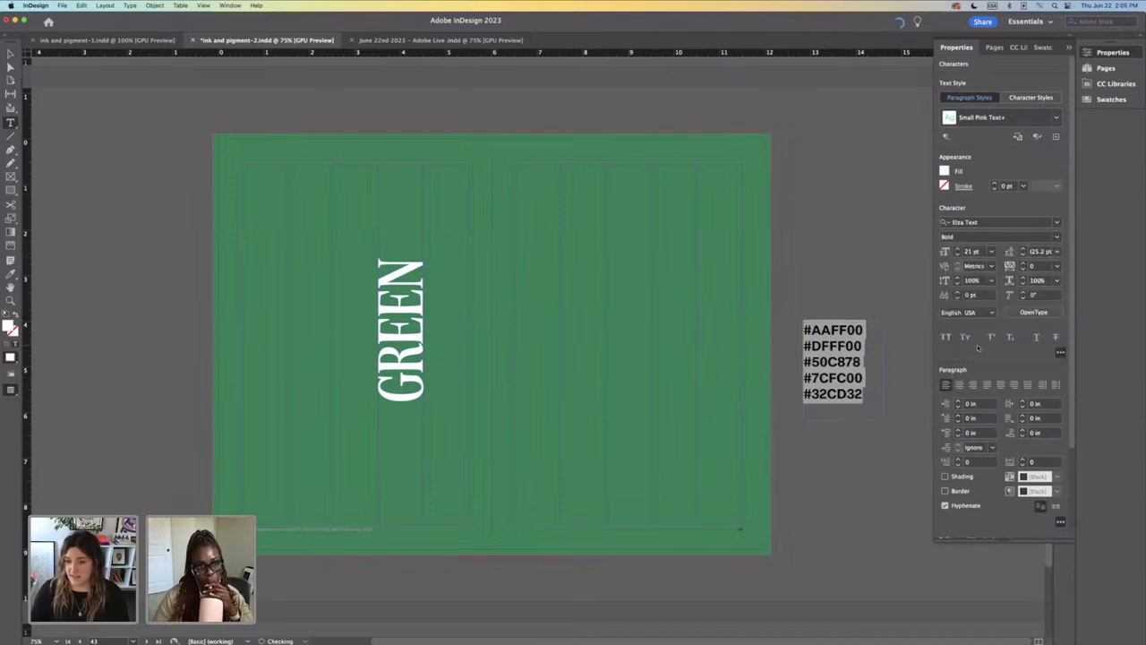
Step: Set the green hex codes' font size to 12 pt with Auto leading
{"action": "left_click", "coordinate": [974, 251]}
{"action": "type", "text": "2CD3"}
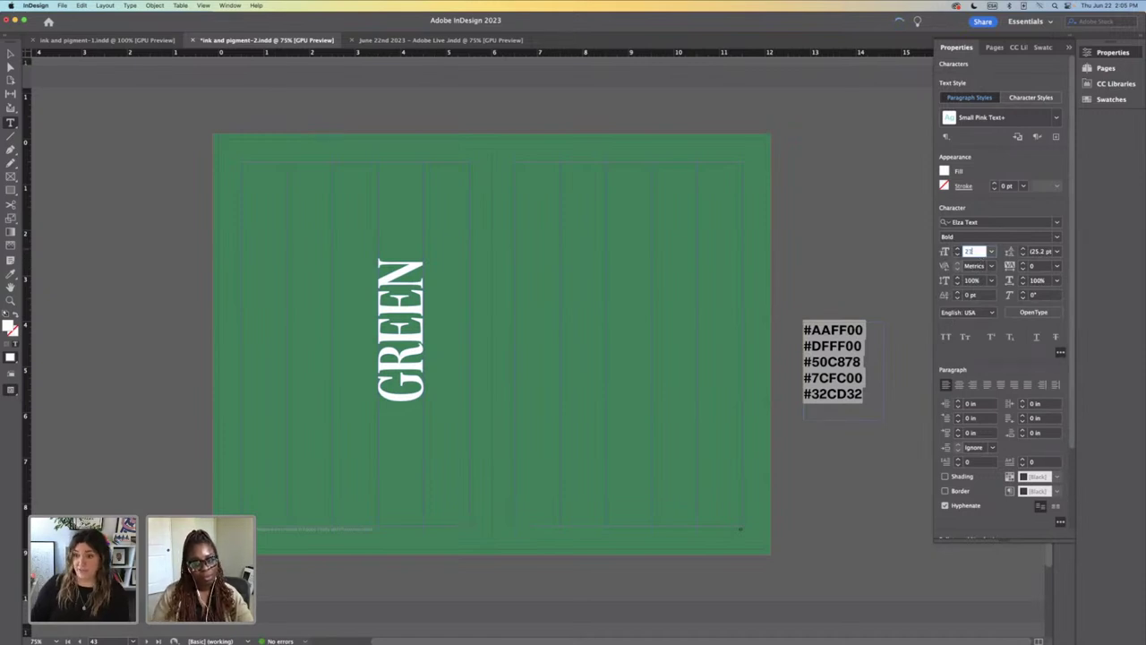
{"action": "type", "text": "2"}
{"action": "key", "text": "Return"}
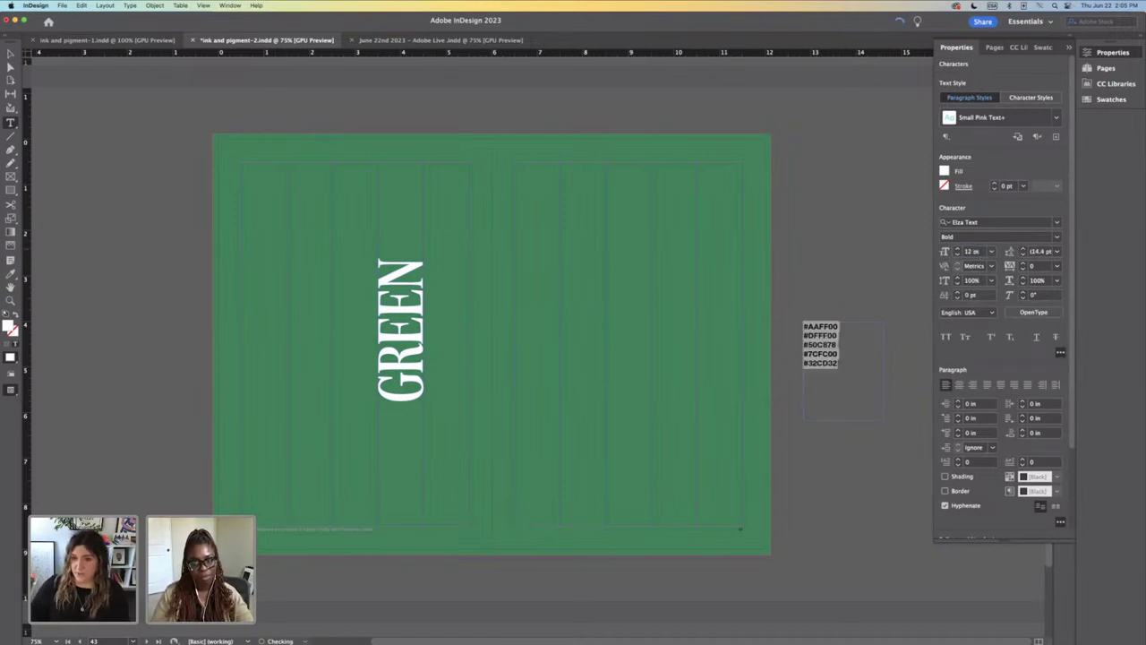
{"action": "left_click", "coordinate": [1057, 251]}
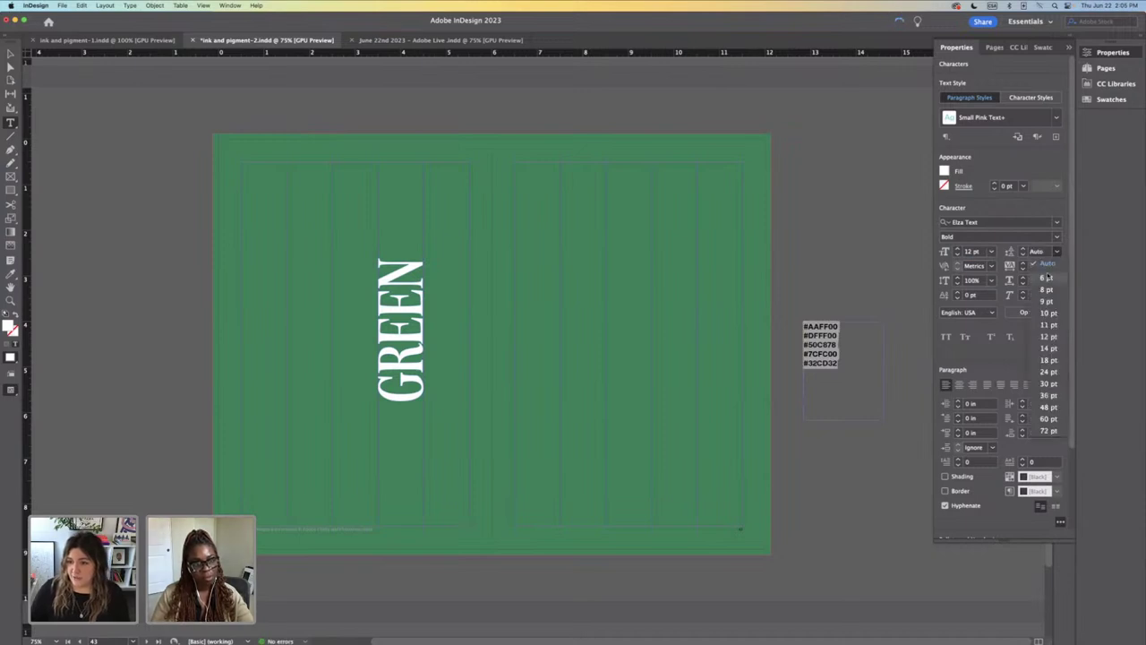
{"action": "left_click", "coordinate": [1057, 265]}
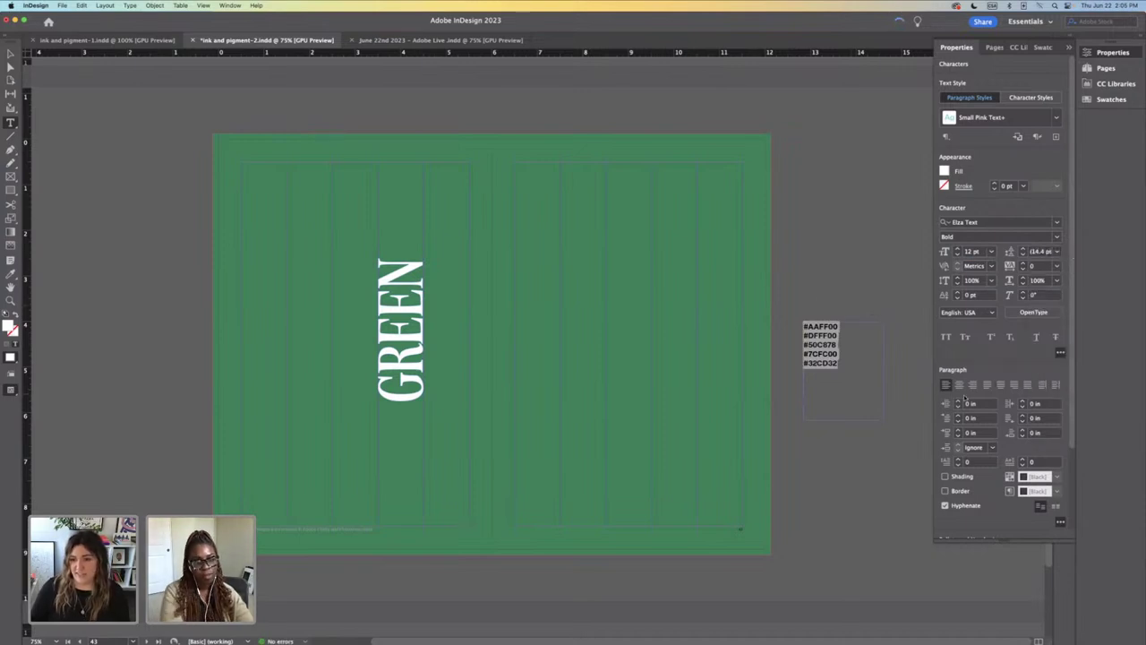
Step: Shrink the hex code frame to about 0.94 by 1.235 in and place it in the lower outer corner of the green spread's right page
{"action": "left_click", "coordinate": [10, 54]}
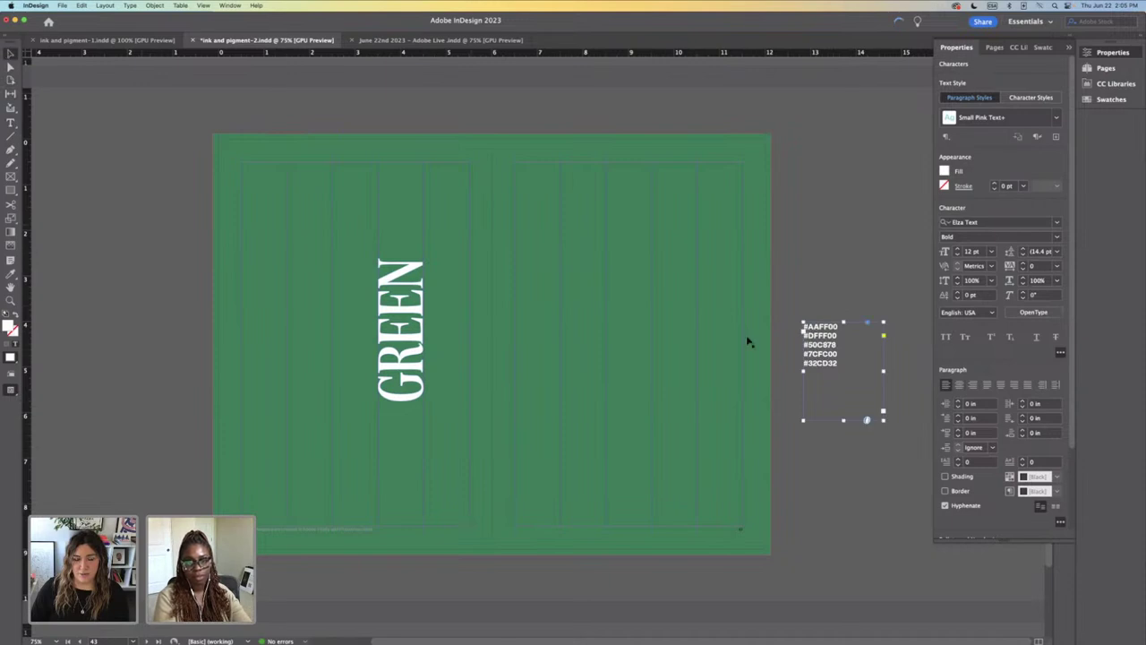
{"action": "left_click_drag", "start_coordinate": [883, 420], "coordinate": [718, 495]}
{"action": "left_click", "coordinate": [818, 384]}
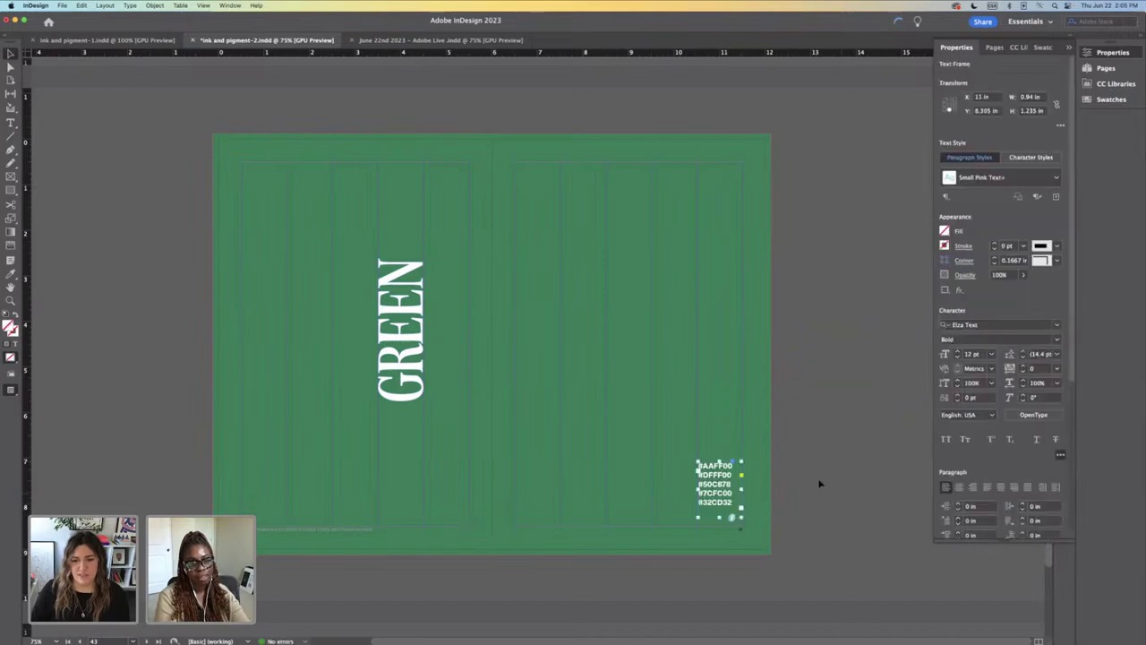
Step: Compare with the pink opener, then fit the hex code frame to the right page's outermost column, about 1 by 1.305 in
{"action": "scroll", "coordinate": [658, 204], "scroll_direction": "up", "scroll_amount": 20}
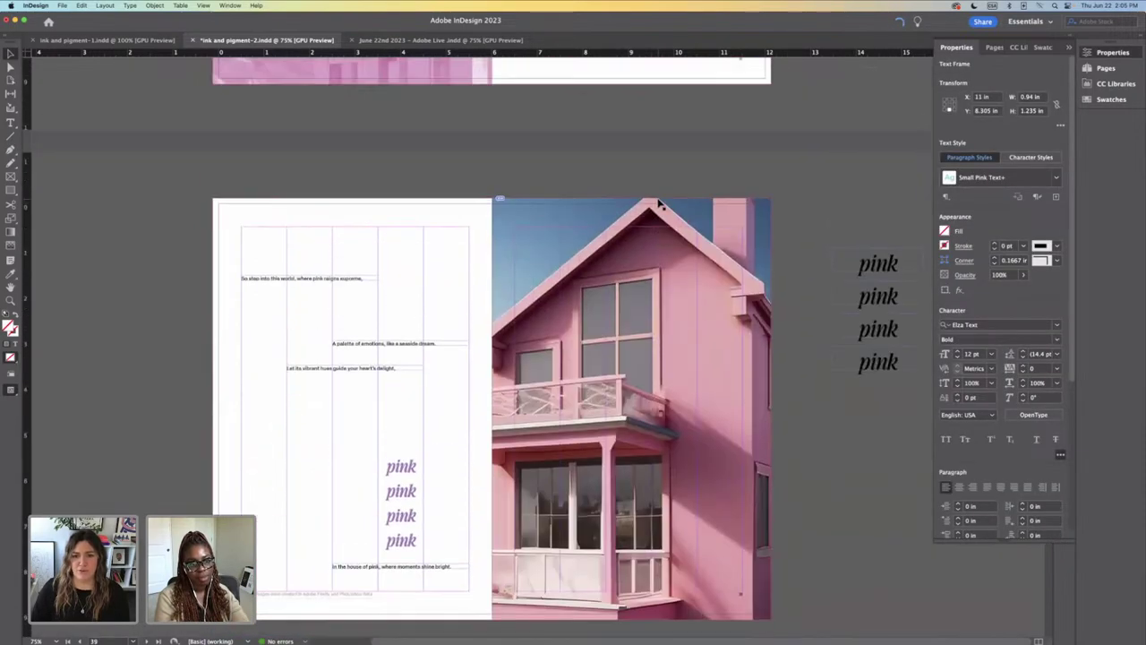
{"action": "scroll", "coordinate": [658, 205], "scroll_direction": "up", "scroll_amount": 20}
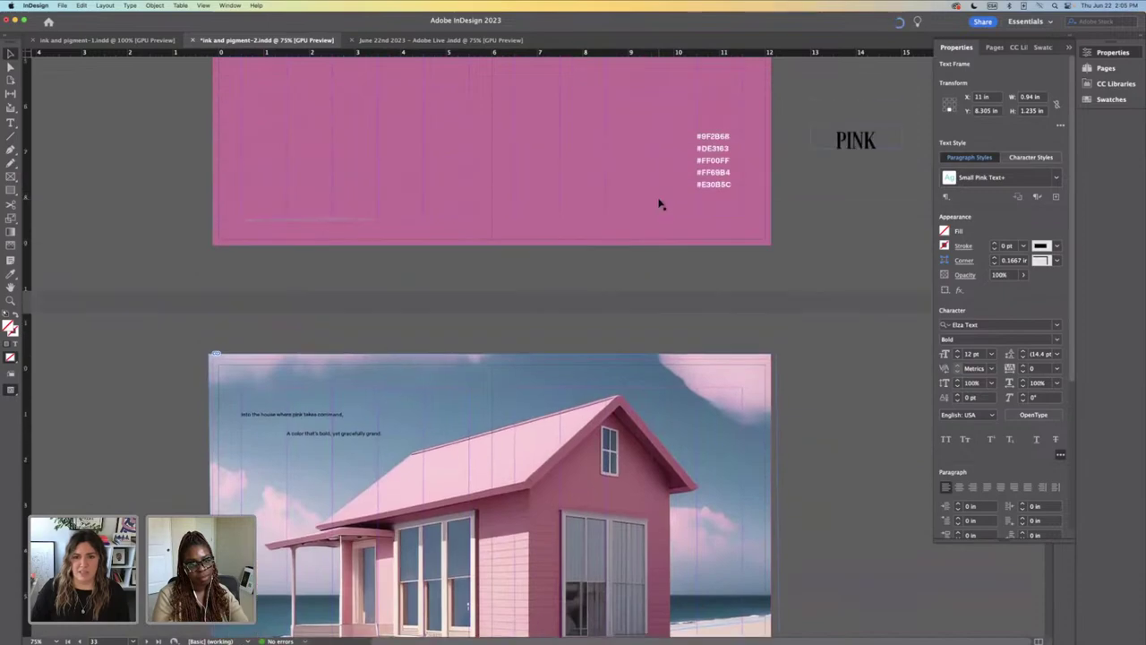
{"action": "scroll", "coordinate": [658, 204], "scroll_direction": "down", "scroll_amount": 20}
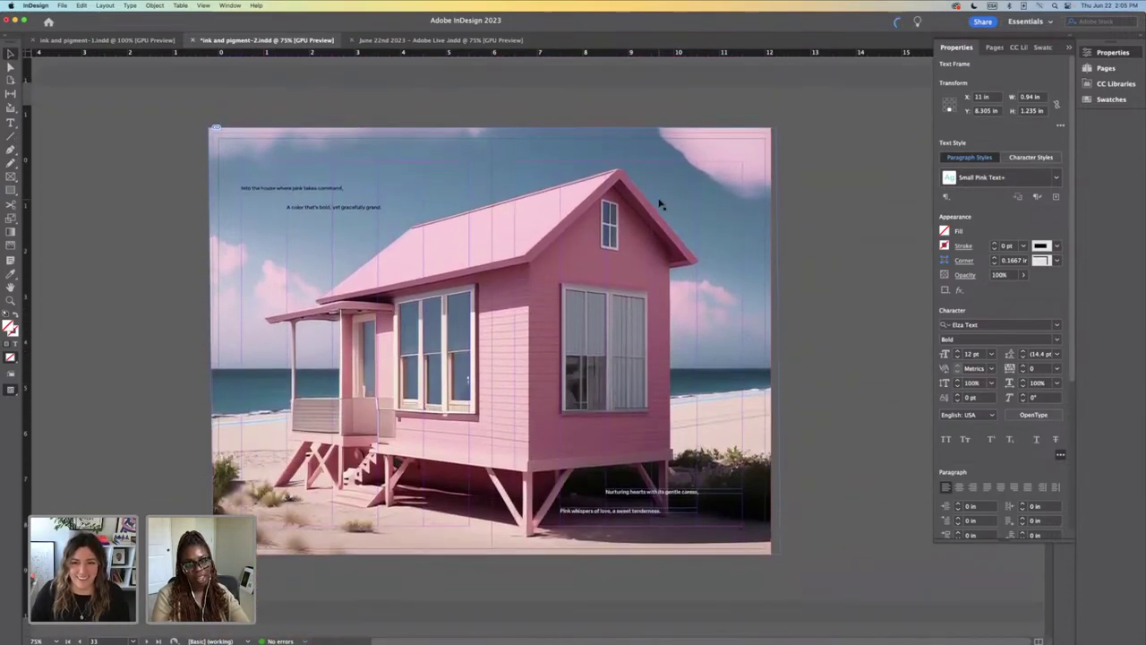
{"action": "scroll", "coordinate": [658, 204], "scroll_direction": "down", "scroll_amount": 20}
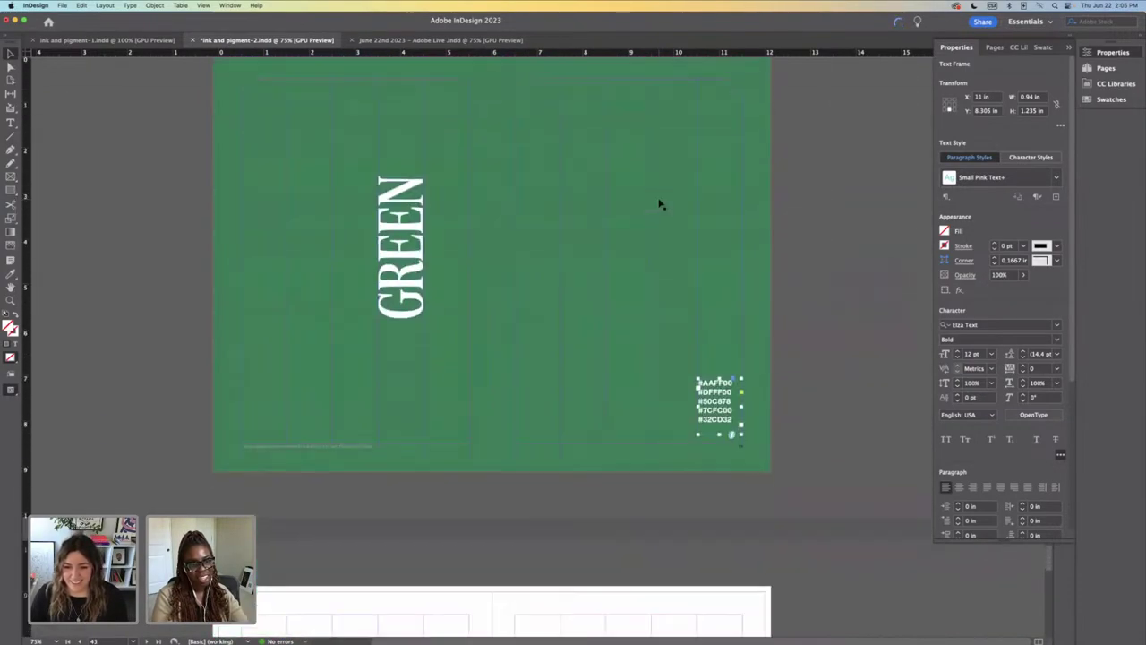
{"action": "scroll", "coordinate": [658, 204], "scroll_direction": "up", "scroll_amount": 3}
{"action": "left_click", "coordinate": [777, 165]}
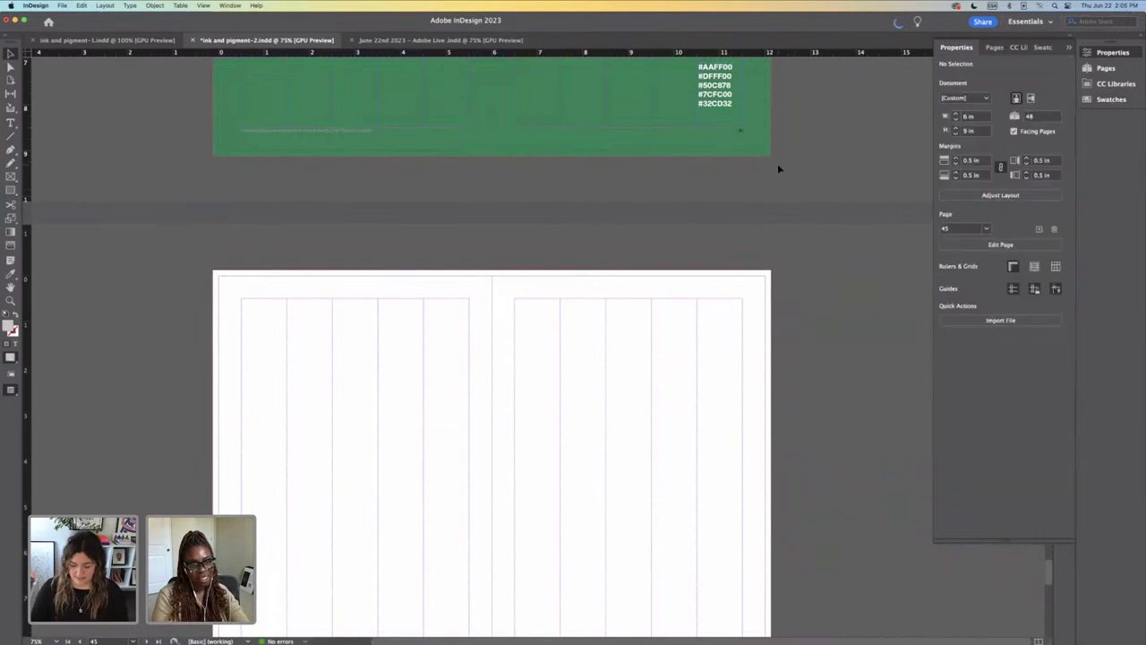
{"action": "key", "text": "super+equal"}
{"action": "key", "text": "super+equal"}
{"action": "scroll", "coordinate": [777, 169], "scroll_direction": "up", "scroll_amount": 10}
{"action": "scroll", "coordinate": [744, 184], "scroll_direction": "right", "scroll_amount": 2}
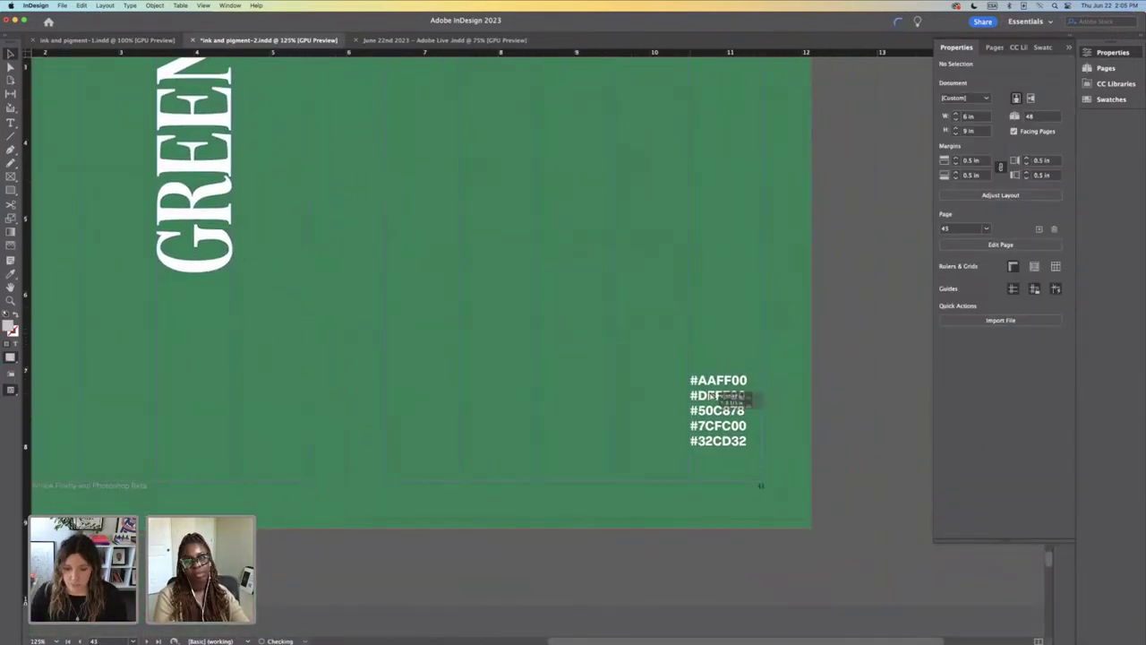
{"action": "left_click", "coordinate": [710, 395]}
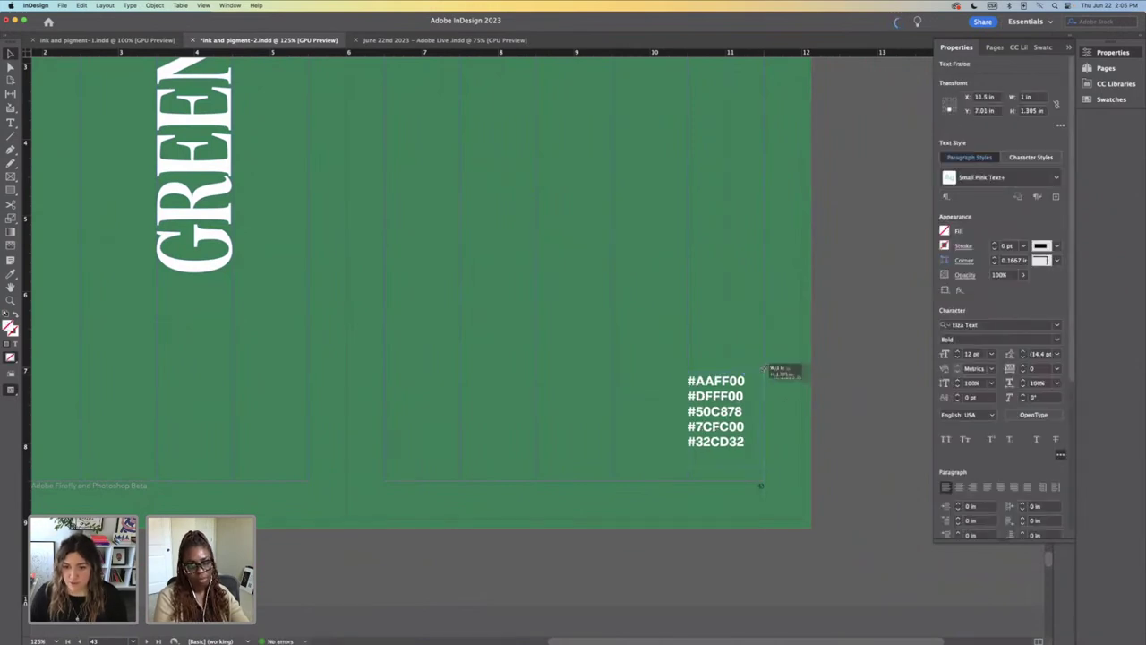
{"action": "left_click", "coordinate": [818, 292]}
Step: Review the green opener and its neighbouring spreads in Preview mode at several zoom levels, then return to the normal view
{"action": "key", "text": "super+minus"}
{"action": "key", "text": "super+minus"}
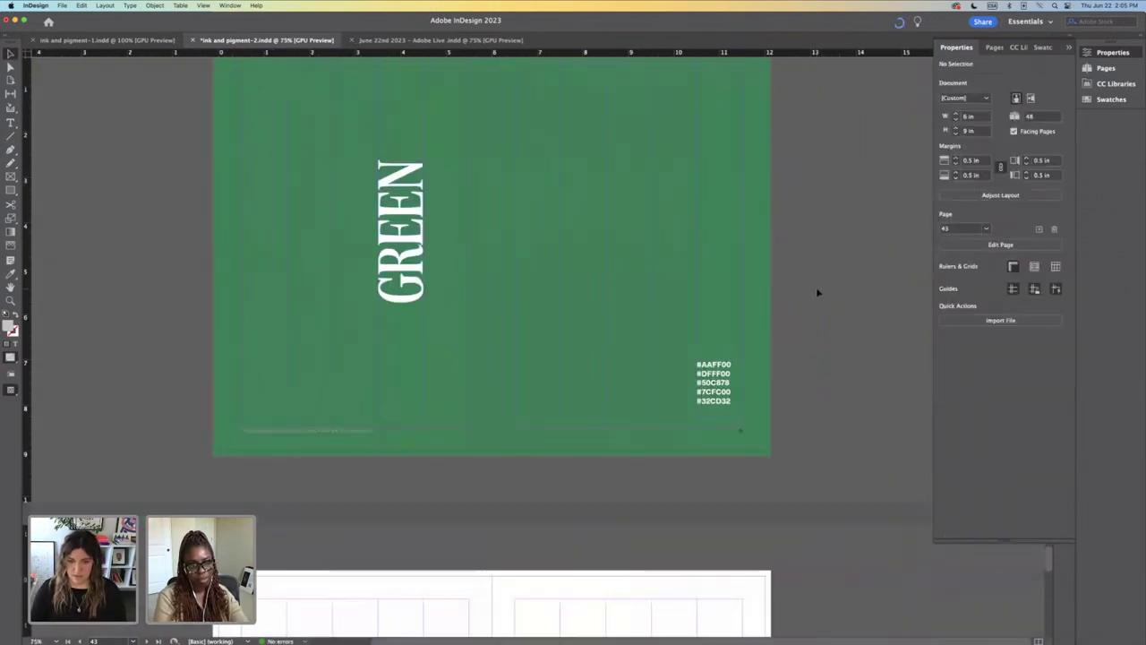
{"action": "key", "text": "e"}
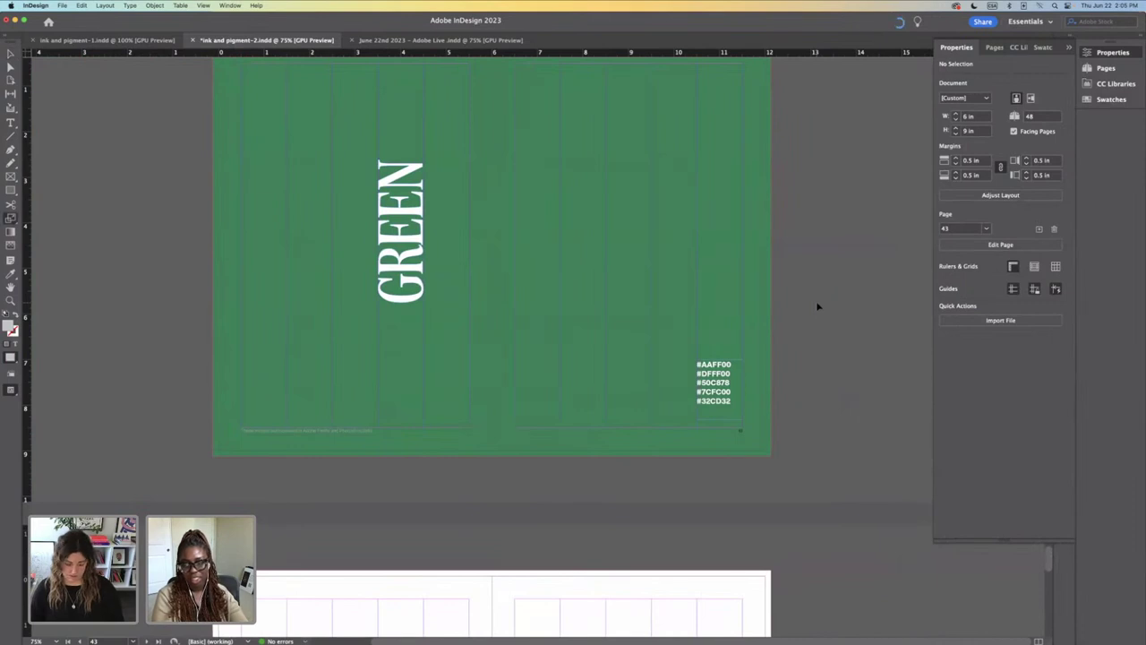
{"action": "key", "text": "w"}
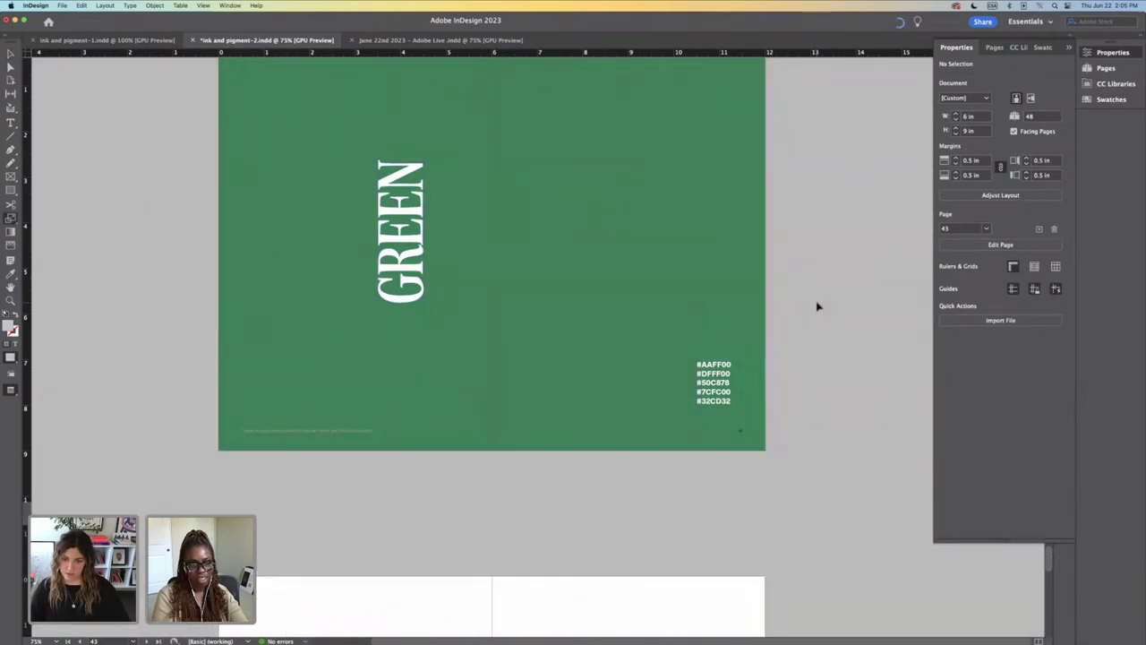
{"action": "key", "text": "w"}
{"action": "key", "text": "super+minus"}
{"action": "key", "text": "super+minus"}
{"action": "key", "text": "super+minus"}
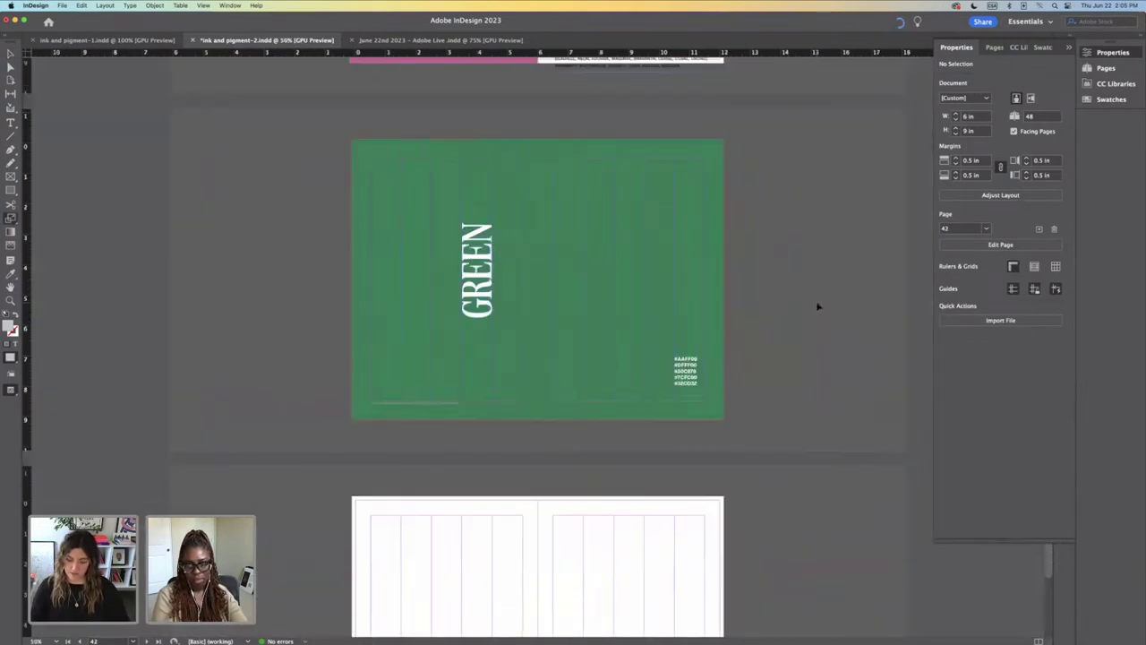
{"action": "key", "text": "w"}
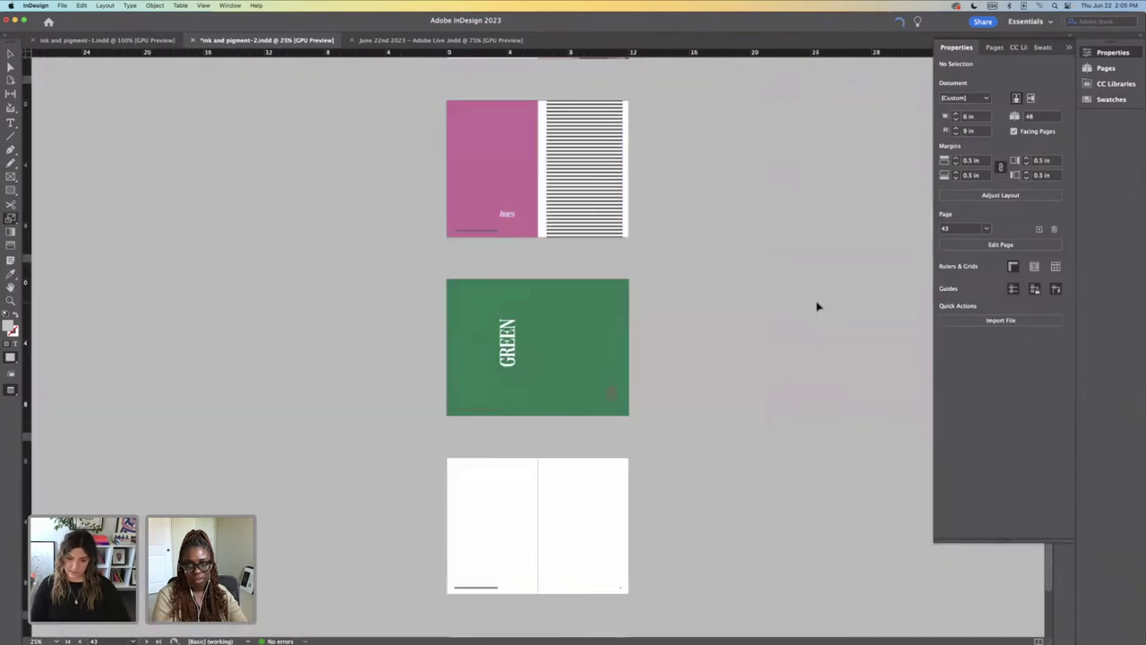
{"action": "key", "text": "super+equal"}
{"action": "key", "text": "super+equal"}
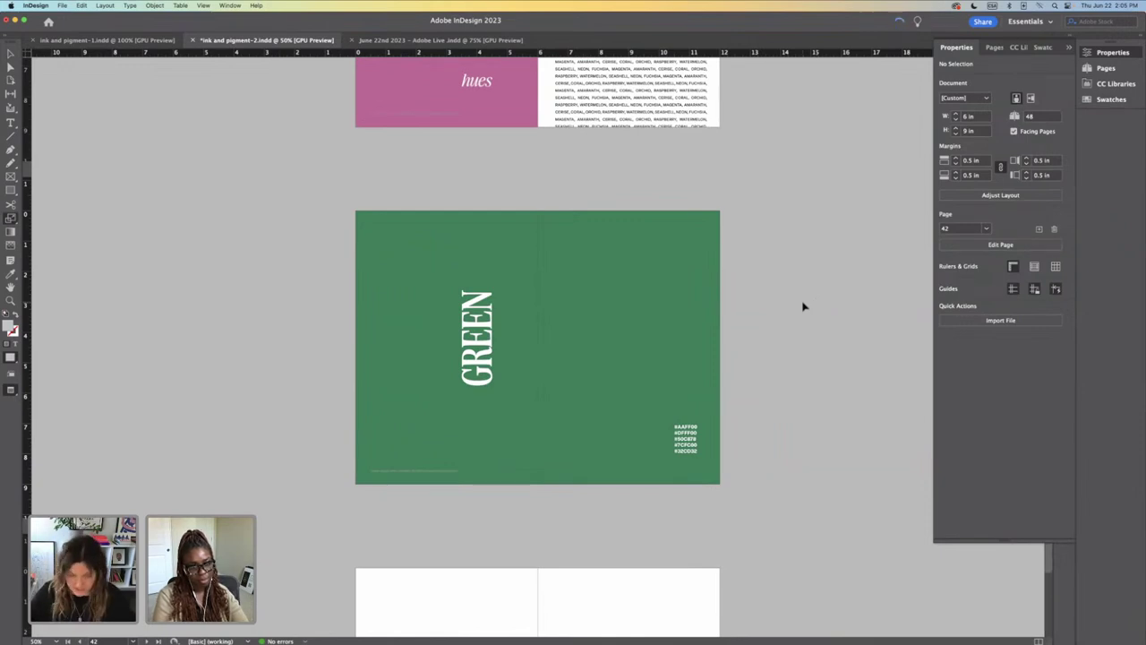
{"action": "key", "text": "super+equal"}
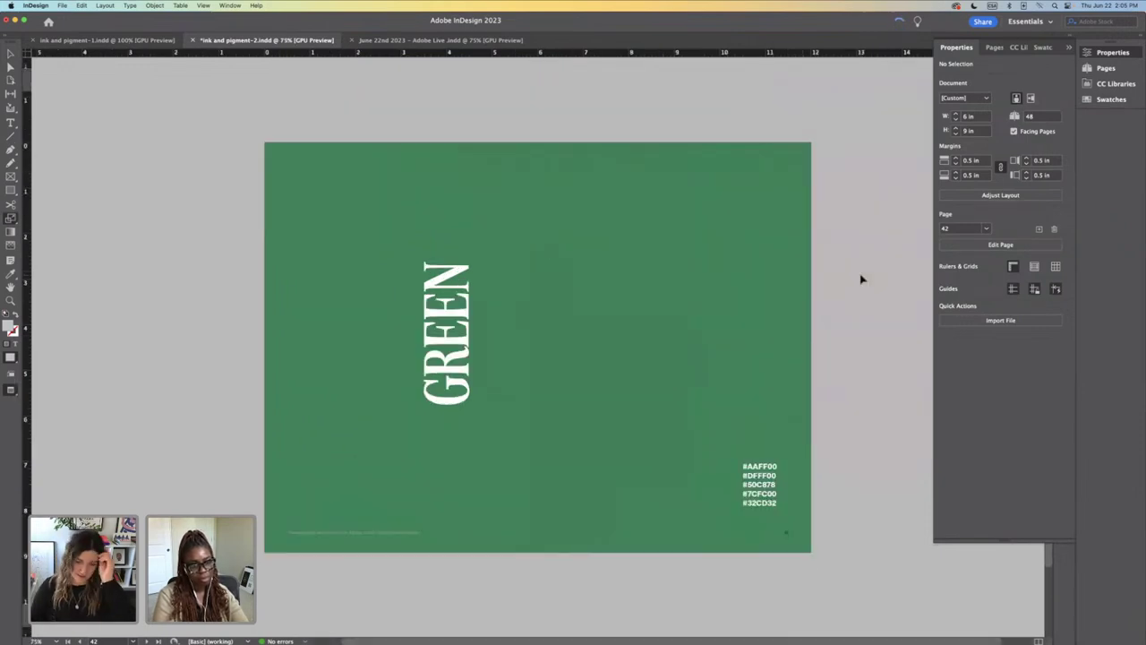
{"action": "key", "text": "super+minus"}
{"action": "scroll", "coordinate": [790, 297], "scroll_direction": "down", "scroll_amount": 2}
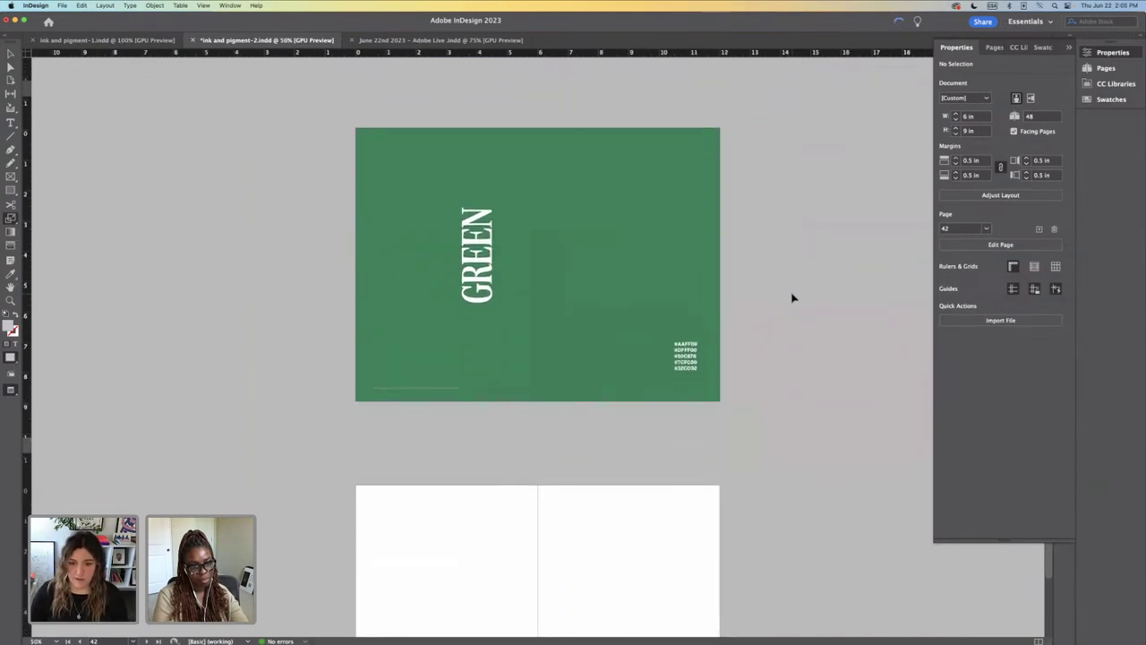
{"action": "key", "text": "w"}
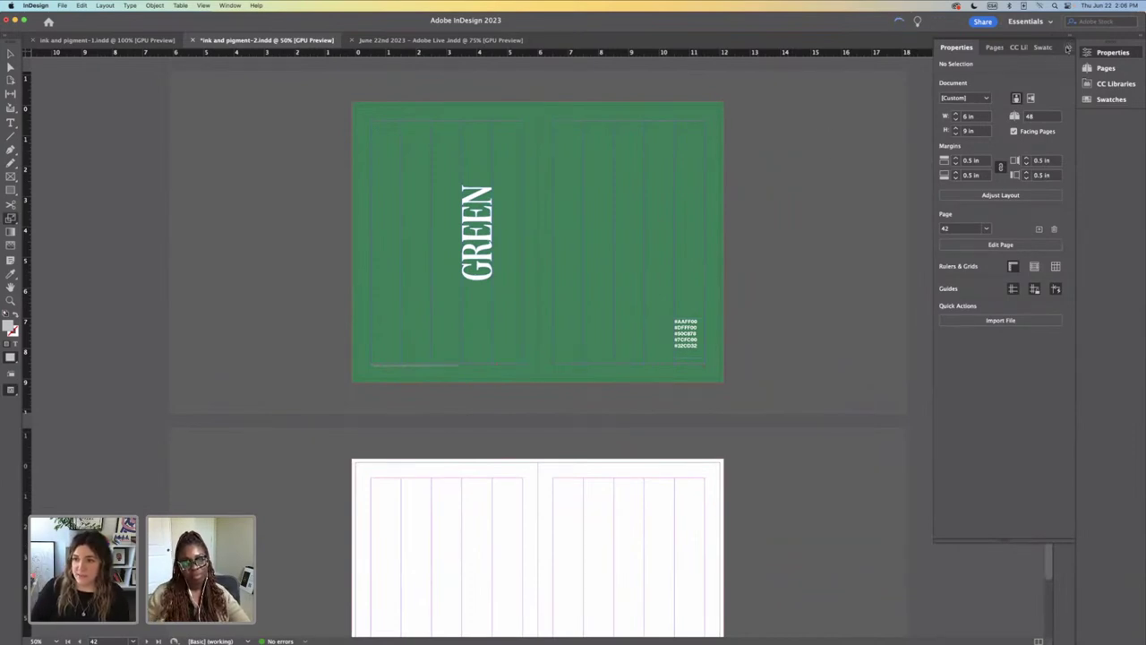
Step: Draw a rectangular image frame of about 6.125 by 9.25 in over the left page of the blank spread after the green opener, including bleed
{"action": "left_click", "coordinate": [1067, 48]}
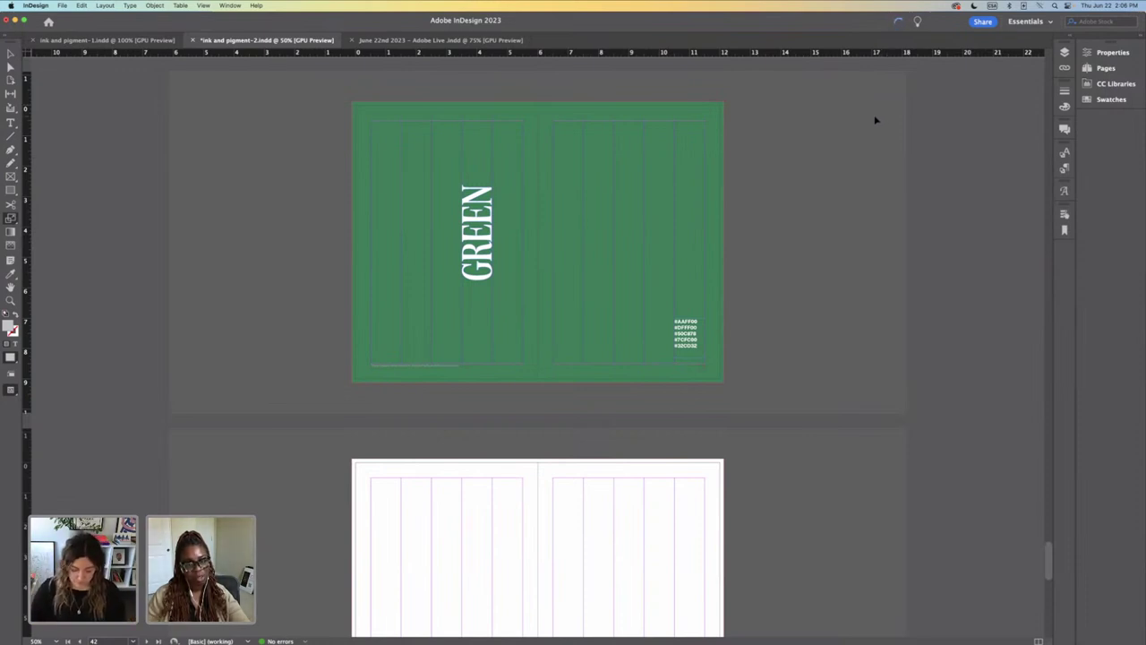
{"action": "scroll", "coordinate": [826, 200], "scroll_direction": "down", "scroll_amount": 10}
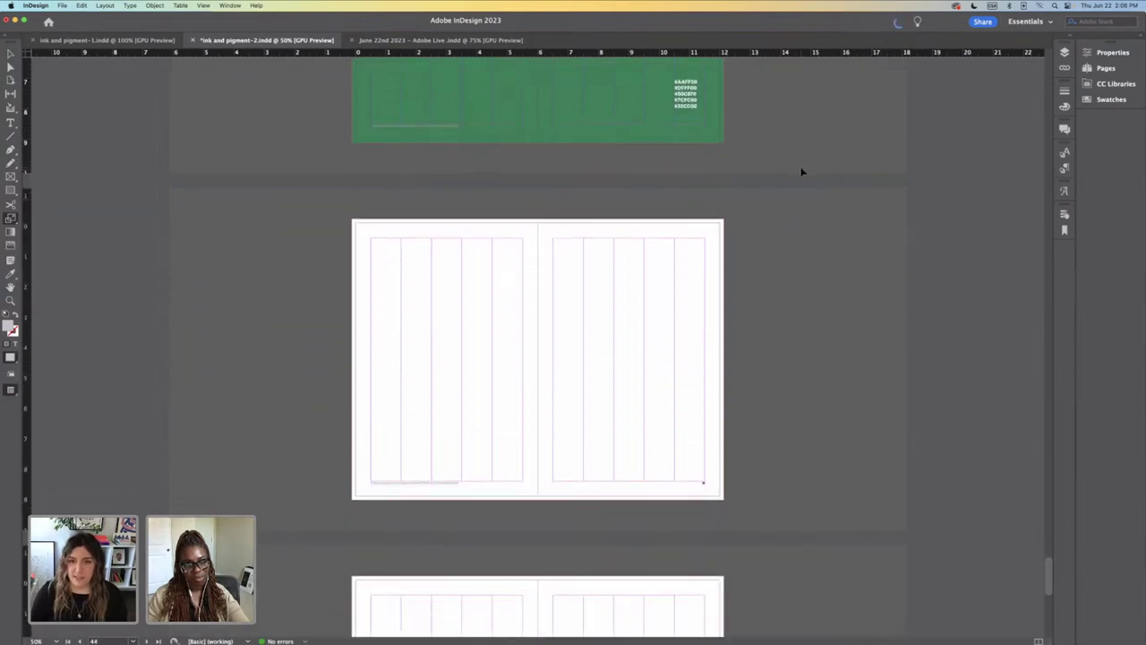
{"action": "scroll", "coordinate": [801, 171], "scroll_direction": "down", "scroll_amount": 1}
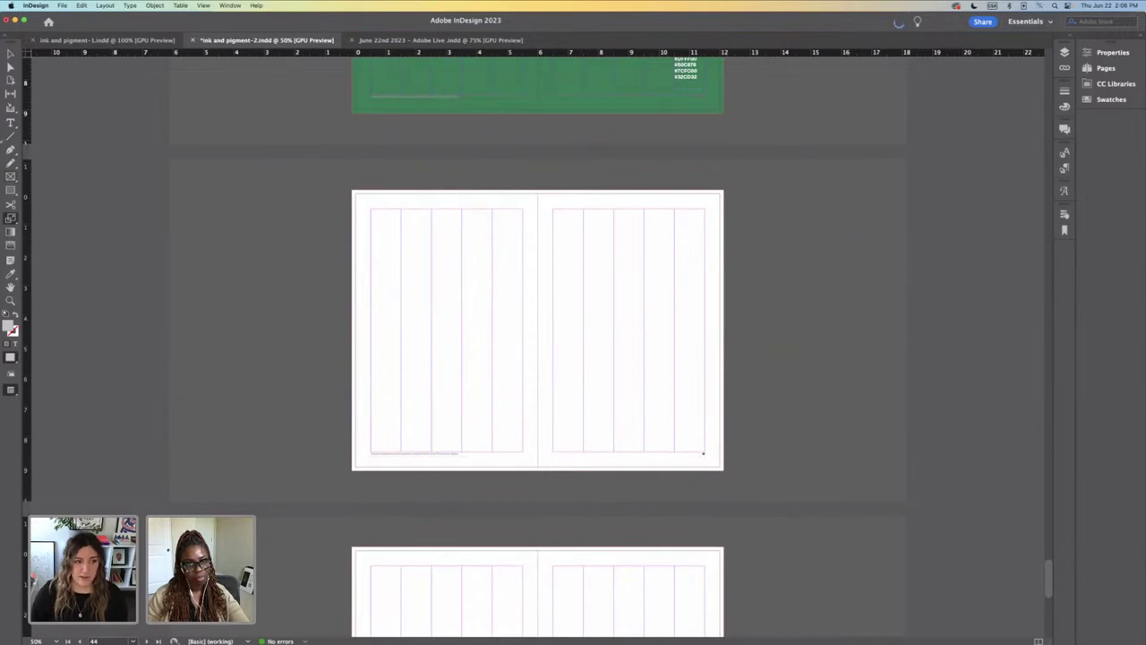
{"action": "left_click", "coordinate": [11, 176]}
{"action": "left_click_drag", "start_coordinate": [354, 193], "coordinate": [537, 469]}
Step: Place "Firefly ultra realistic green house with leafy garden a 69266.psd" from the Edited Photos folder in the new frame and show its properties
{"action": "left_click", "coordinate": [63, 6]}
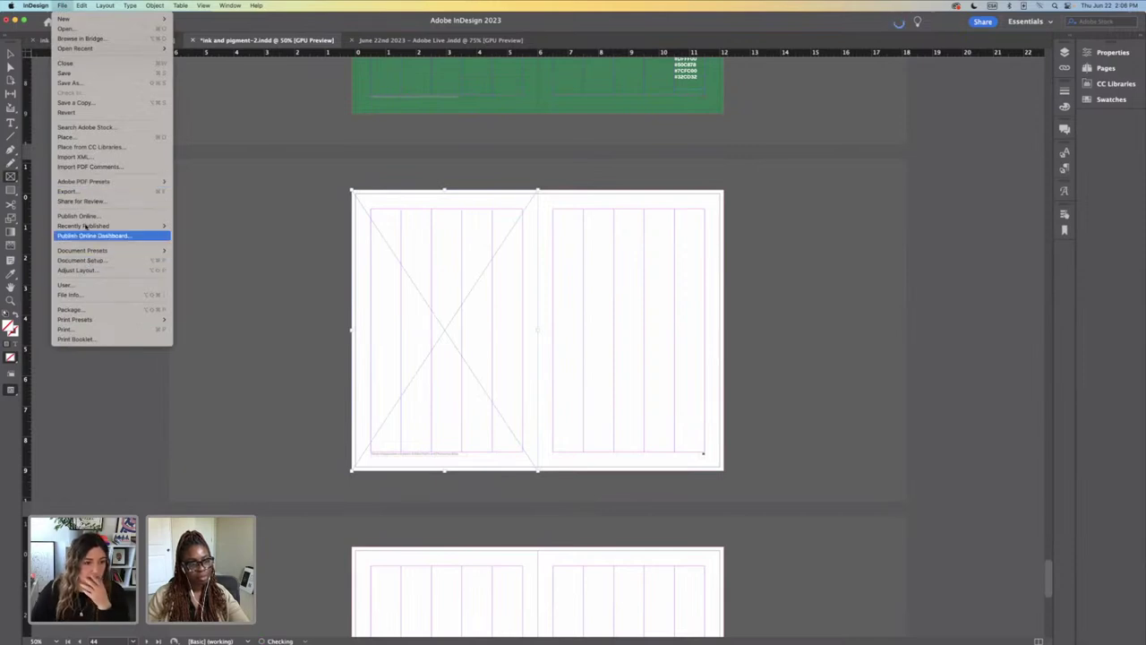
{"action": "left_click", "coordinate": [77, 137]}
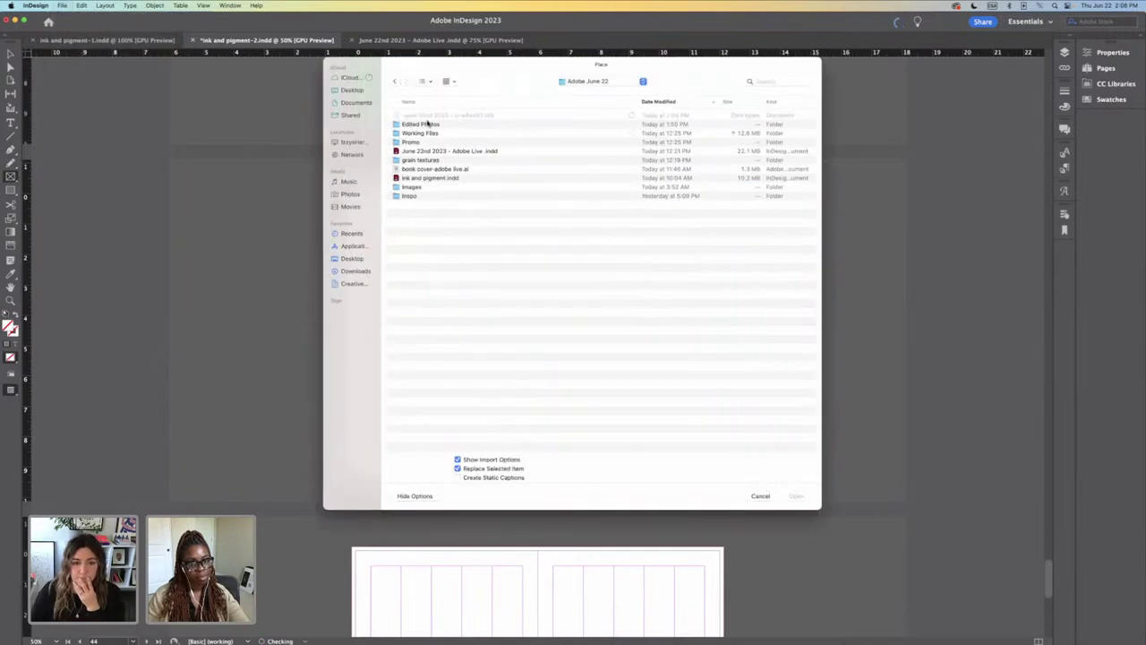
{"action": "left_click", "coordinate": [429, 125]}
{"action": "double_click", "coordinate": [434, 133]}
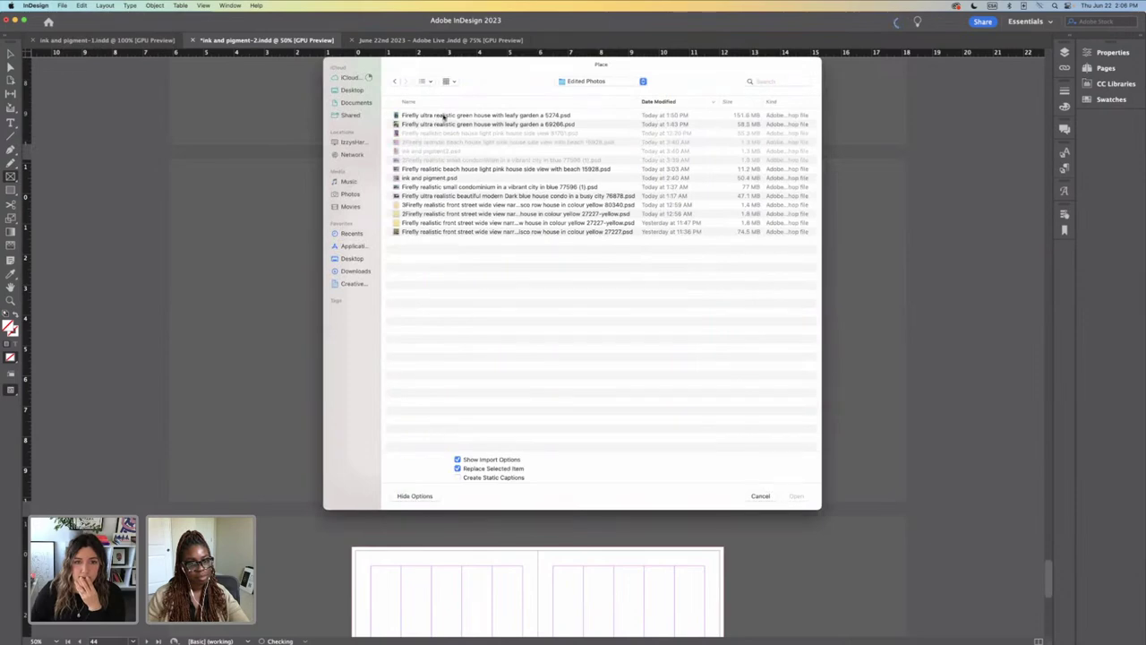
{"action": "double_click", "coordinate": [445, 123]}
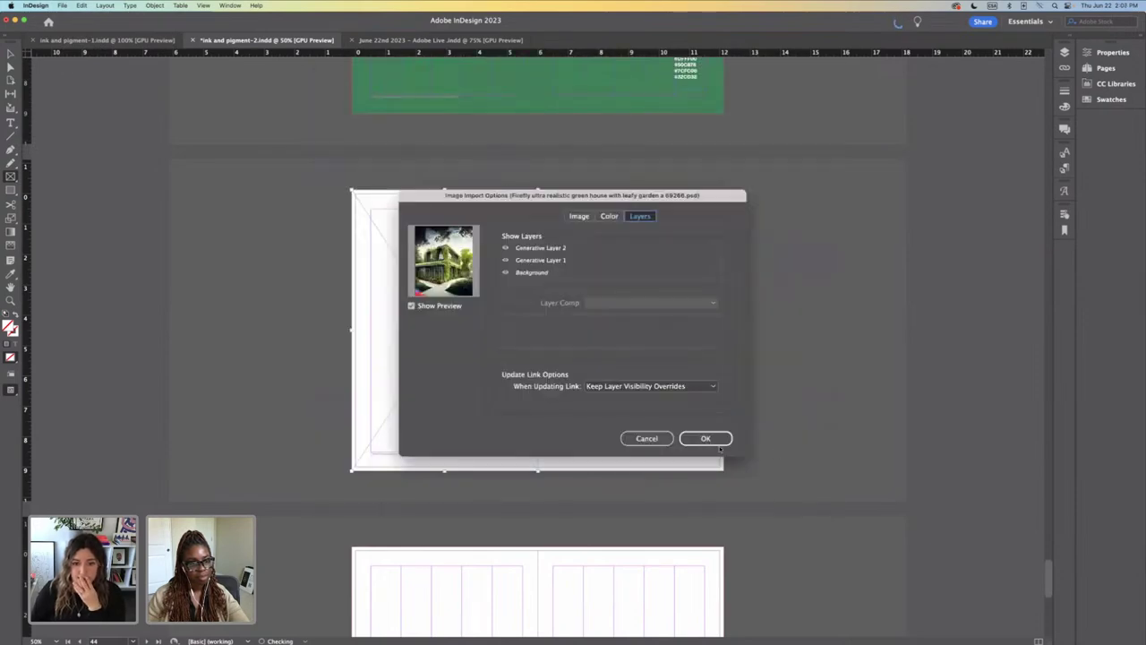
{"action": "left_click", "coordinate": [719, 443]}
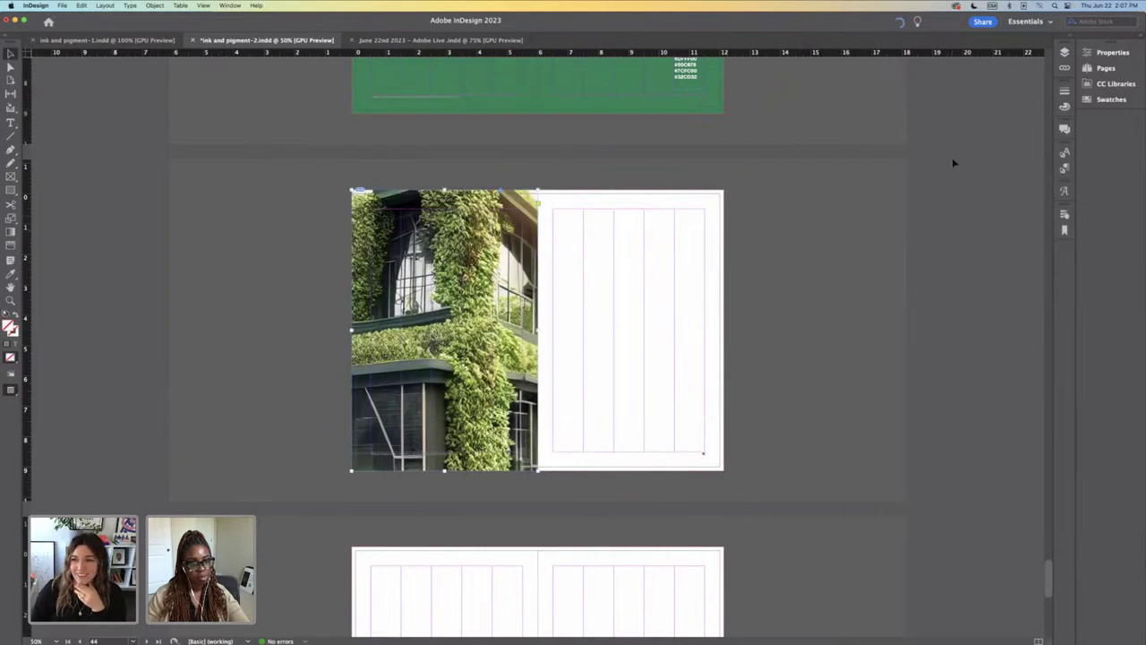
{"action": "left_click", "coordinate": [1113, 52]}
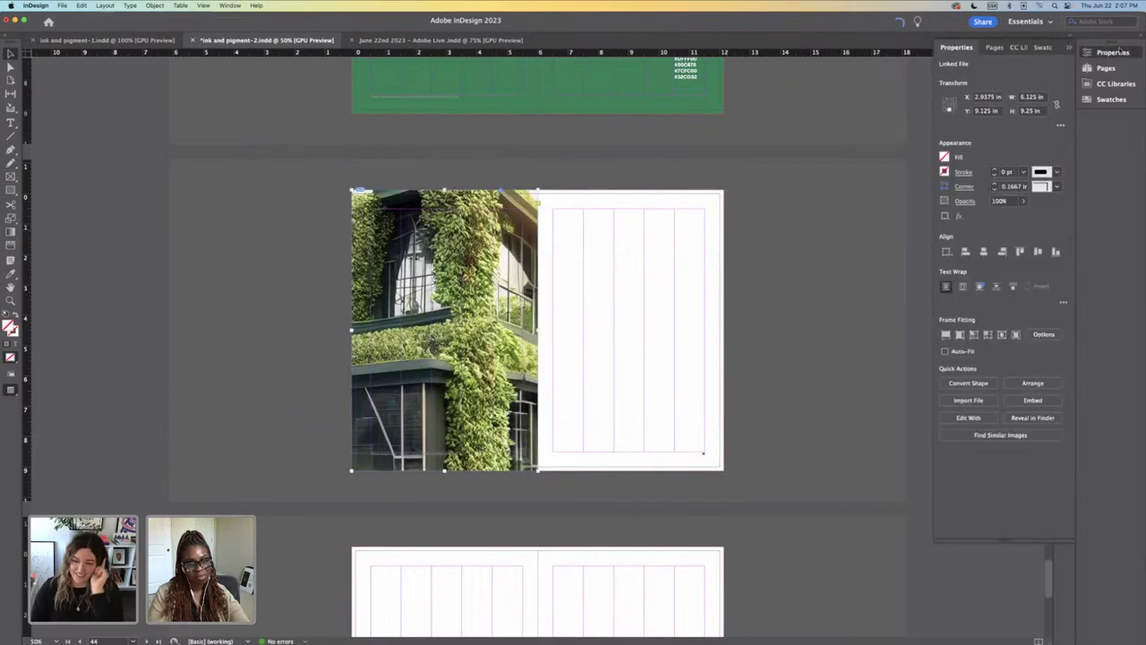
Step: Fill the left page's frame proportionally with the green house photo, then enlarge the photo inside the frame to about 9.83 by 11.82 in
{"action": "left_click", "coordinate": [945, 334]}
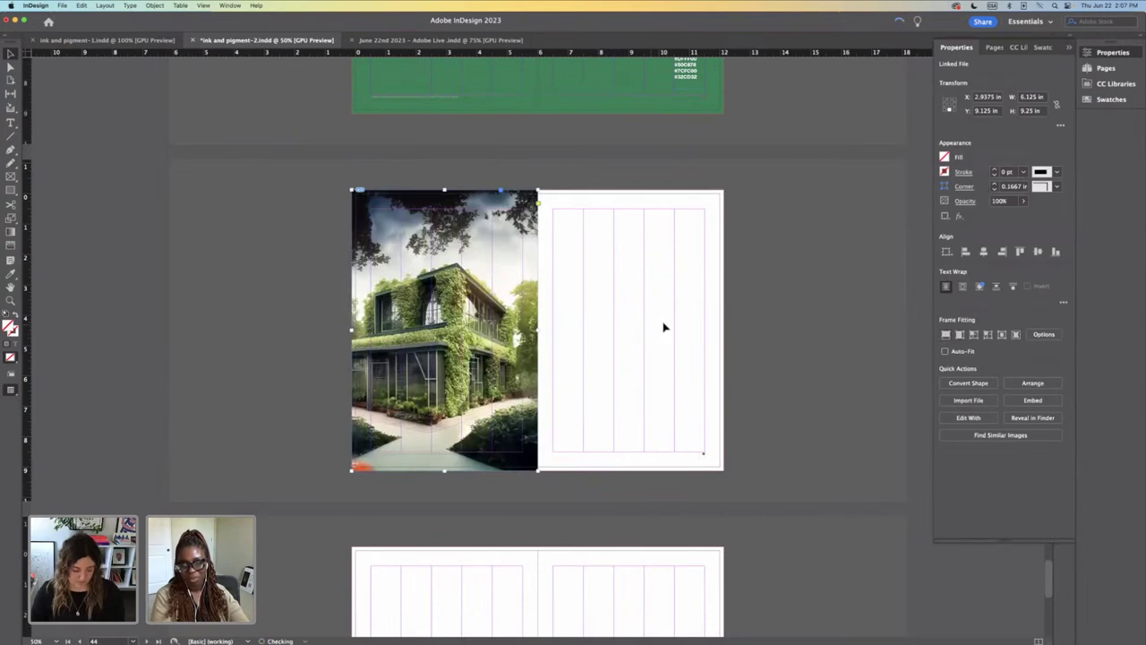
{"action": "key", "text": "a"}
{"action": "left_click", "coordinate": [398, 323]}
{"action": "key", "text": "super+minus"}
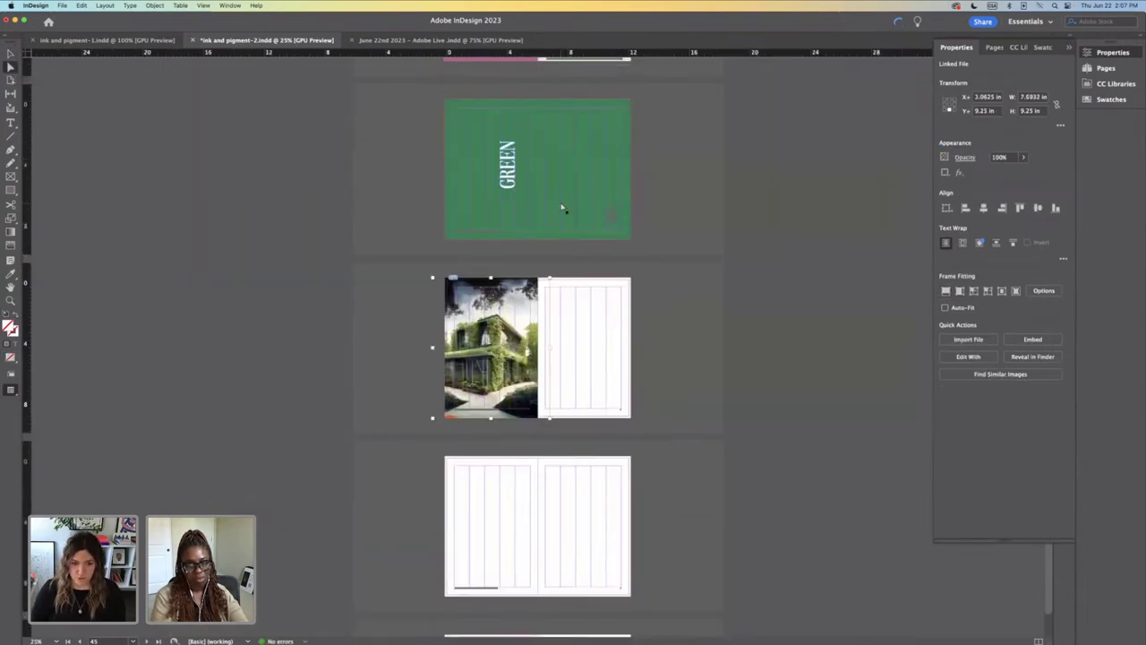
{"action": "left_click_drag", "start_coordinate": [433, 418], "coordinate": [399, 456]}
{"action": "mouse_move", "coordinate": [491, 354]}
{"action": "left_mouse_down"}
{"action": "mouse_move", "coordinate": [502, 337]}
{"action": "mouse_move", "coordinate": [511, 345]}
{"action": "mouse_move", "coordinate": [492, 357]}
{"action": "left_mouse_up"}
{"action": "key", "text": "super+equal"}
{"action": "left_click", "coordinate": [186, 358]}
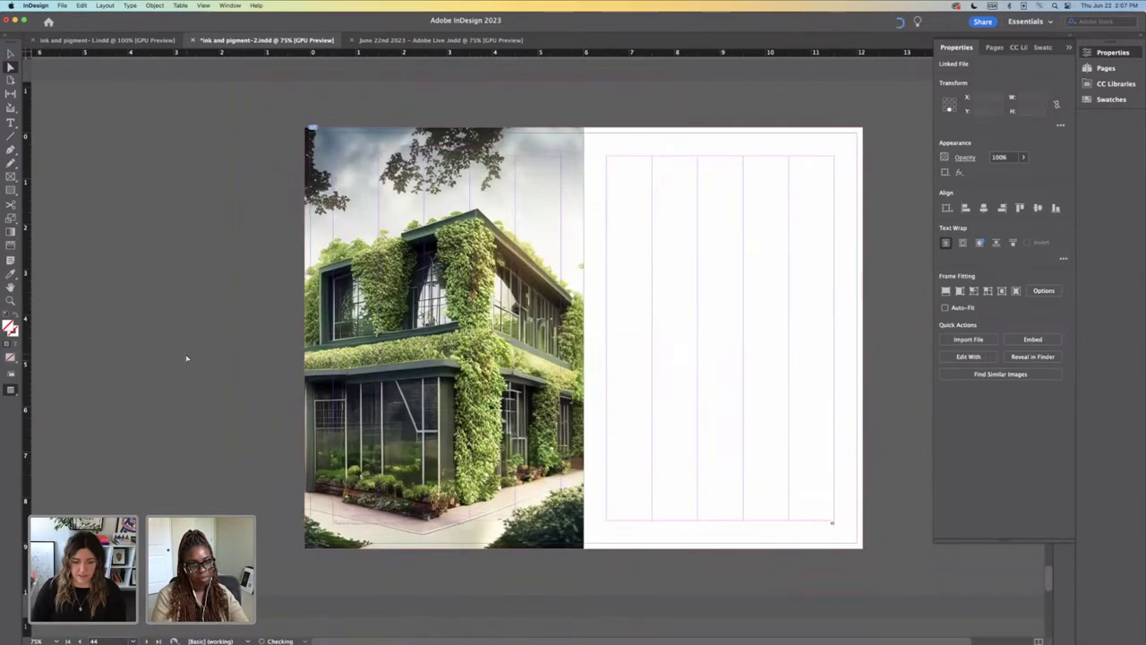
Step: Shift the house photo slightly toward the page's outer edge inside its frame and enlarge it to about 10 by 12 in
{"action": "left_click_drag", "start_coordinate": [396, 341], "coordinate": [393, 341]}
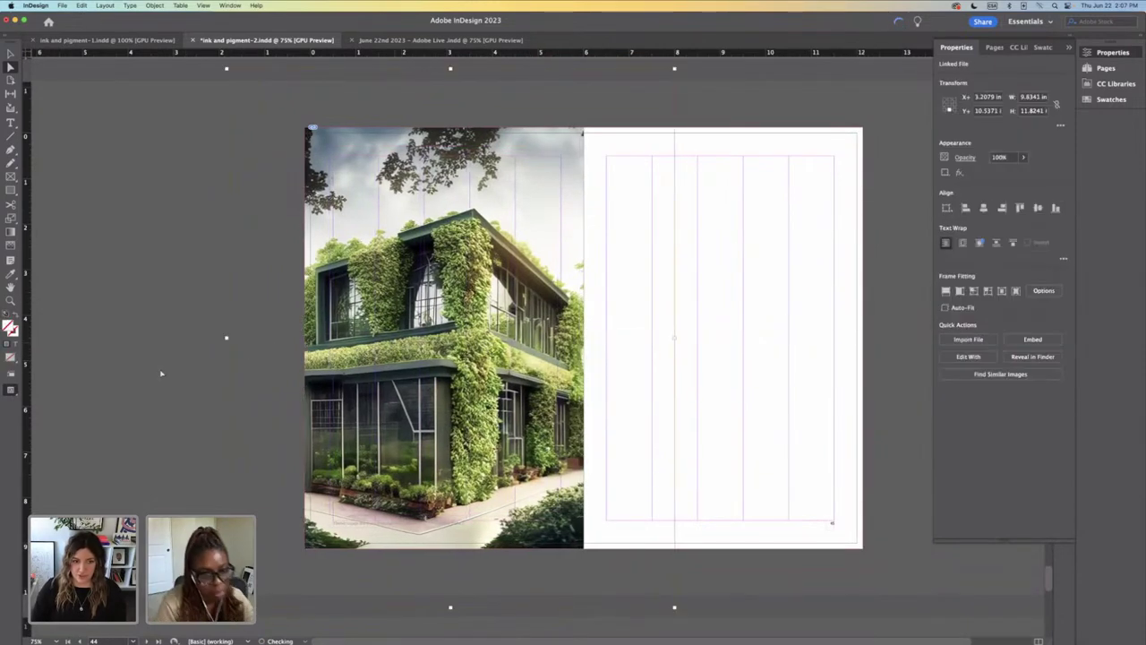
{"action": "left_click", "coordinate": [156, 377]}
{"action": "key", "text": "super+minus"}
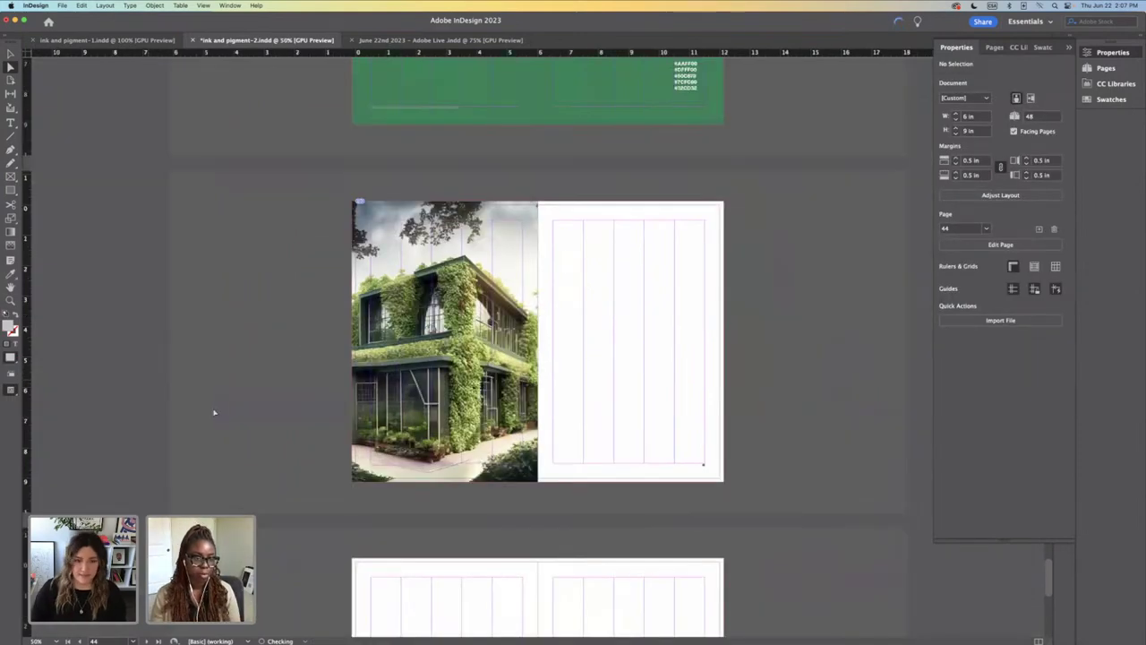
{"action": "left_click", "coordinate": [329, 188]}
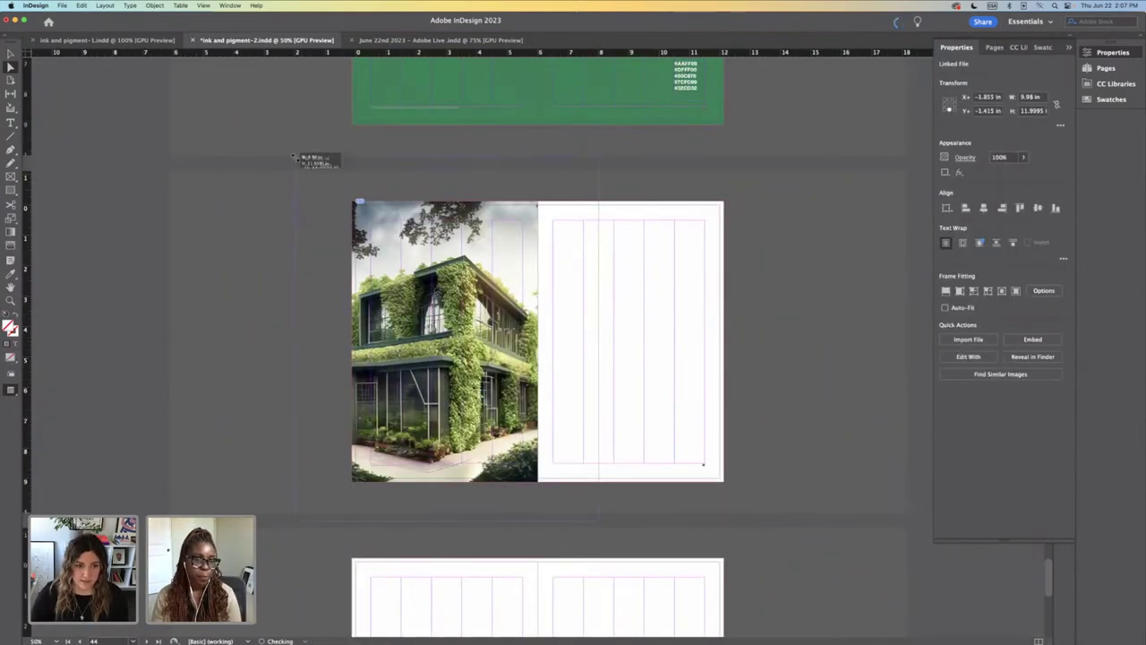
{"action": "left_click", "coordinate": [764, 400]}
Step: Examine the pink section's tinted and full-color photo spreads as a layout reference, then return to the green house spread
{"action": "key", "text": "super+minus"}
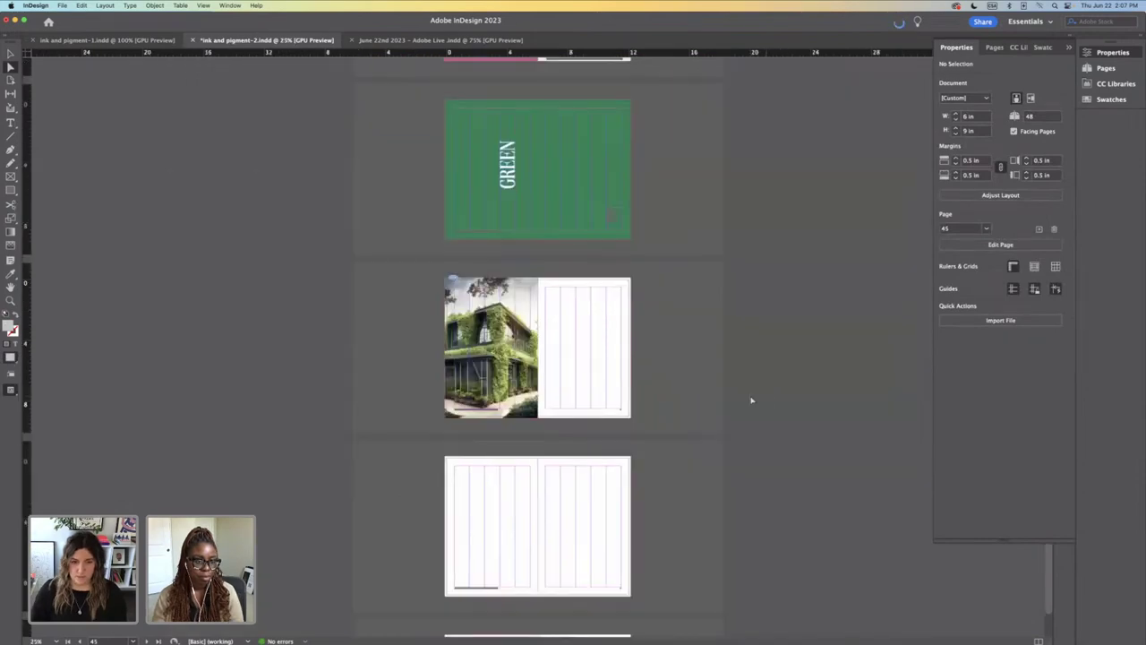
{"action": "scroll", "coordinate": [501, 363], "scroll_direction": "up", "scroll_amount": 6}
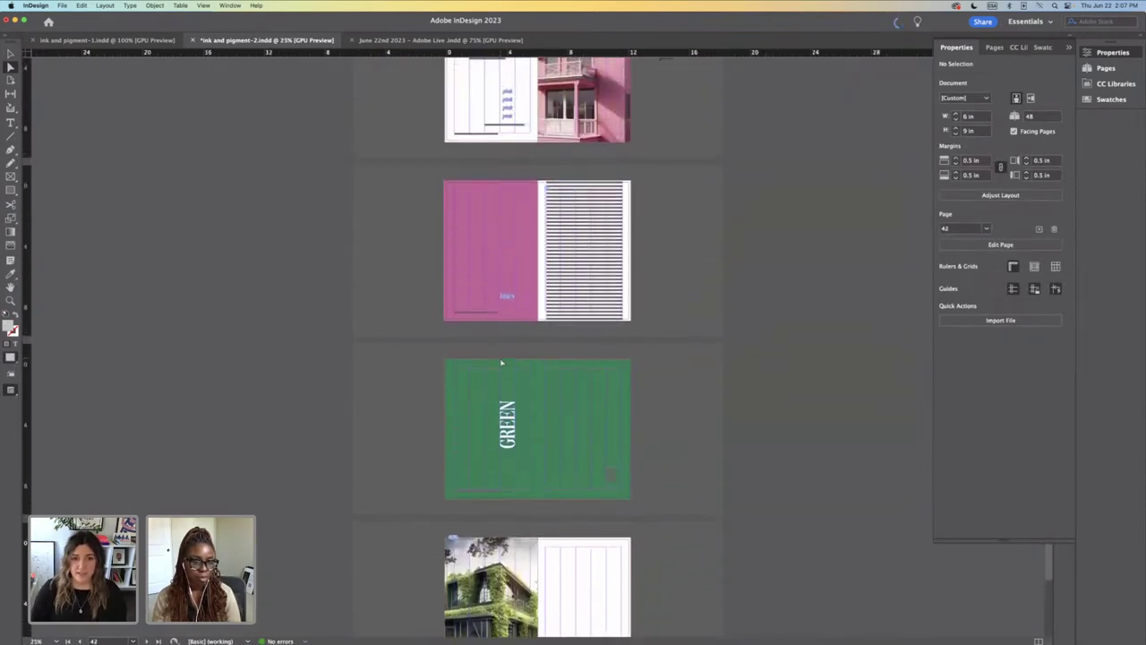
{"action": "scroll", "coordinate": [501, 362], "scroll_direction": "up", "scroll_amount": 3}
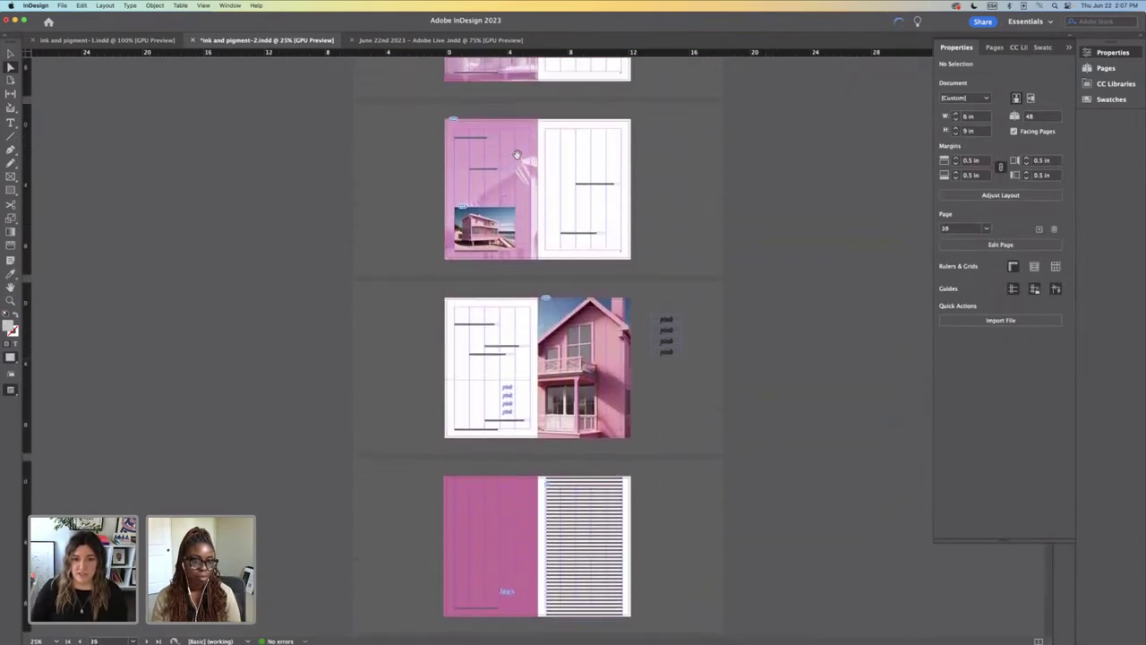
{"action": "key", "text": "super+equal"}
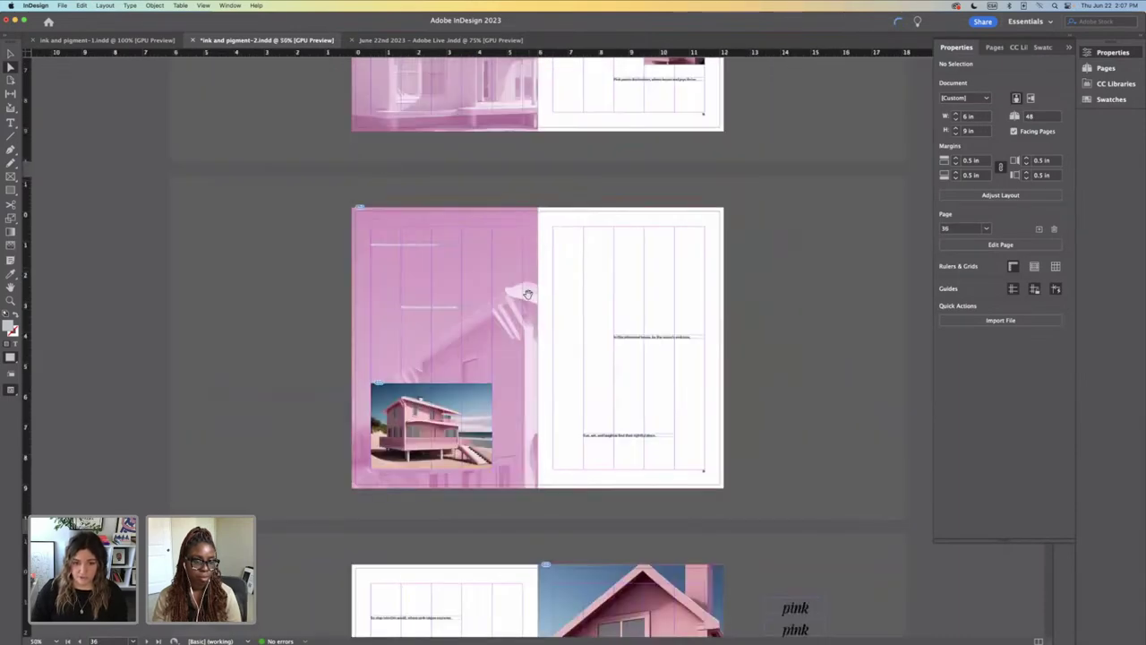
{"action": "scroll", "coordinate": [448, 288], "scroll_direction": "up", "scroll_amount": 5}
{"action": "scroll", "coordinate": [428, 287], "scroll_direction": "up", "scroll_amount": 3}
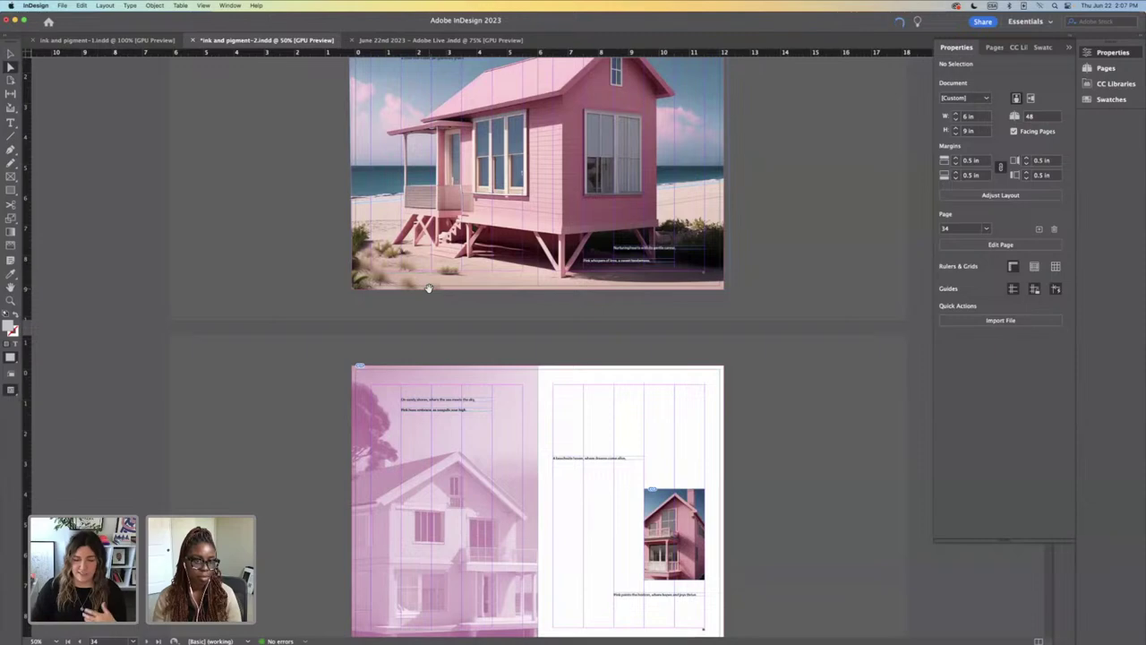
{"action": "scroll", "coordinate": [428, 287], "scroll_direction": "down", "scroll_amount": 15}
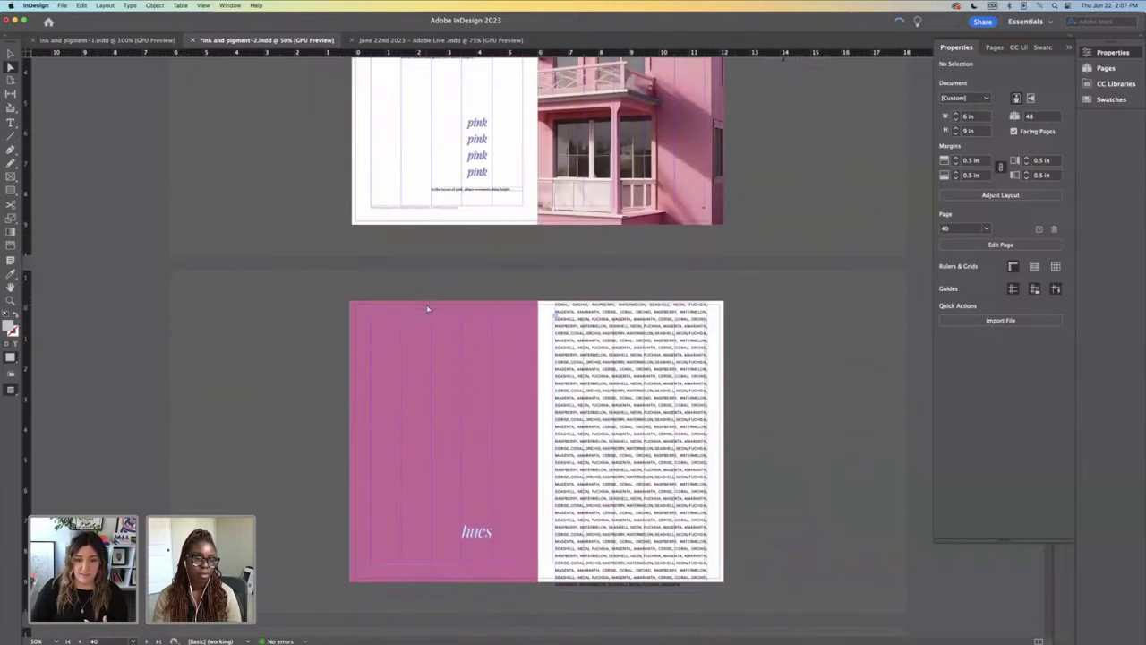
{"action": "scroll", "coordinate": [427, 309], "scroll_direction": "down", "scroll_amount": 10}
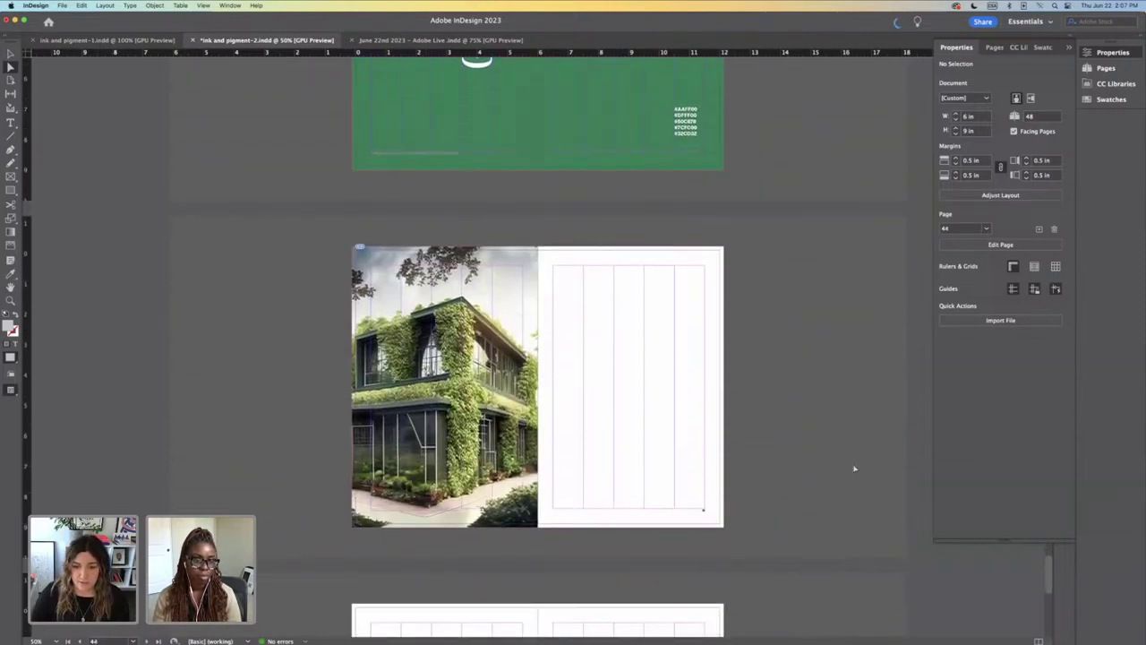
{"action": "scroll", "coordinate": [854, 468], "scroll_direction": "down", "scroll_amount": 3}
Step: Switch to Photoshop and save the open house image in Edited Photos as "2-Firefly ultra realistic green house with leafy garden a 5274.psd"
{"action": "mouse_move", "coordinate": [811, 637]}
{"action": "left_click", "coordinate": [890, 629]}
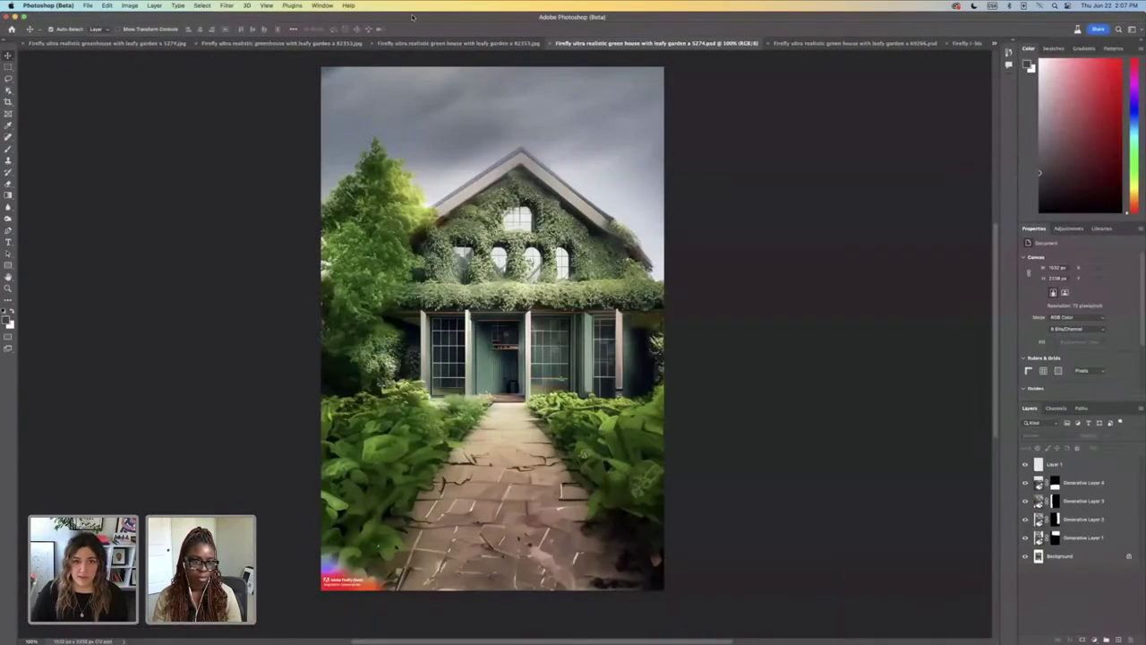
{"action": "left_click", "coordinate": [88, 5]}
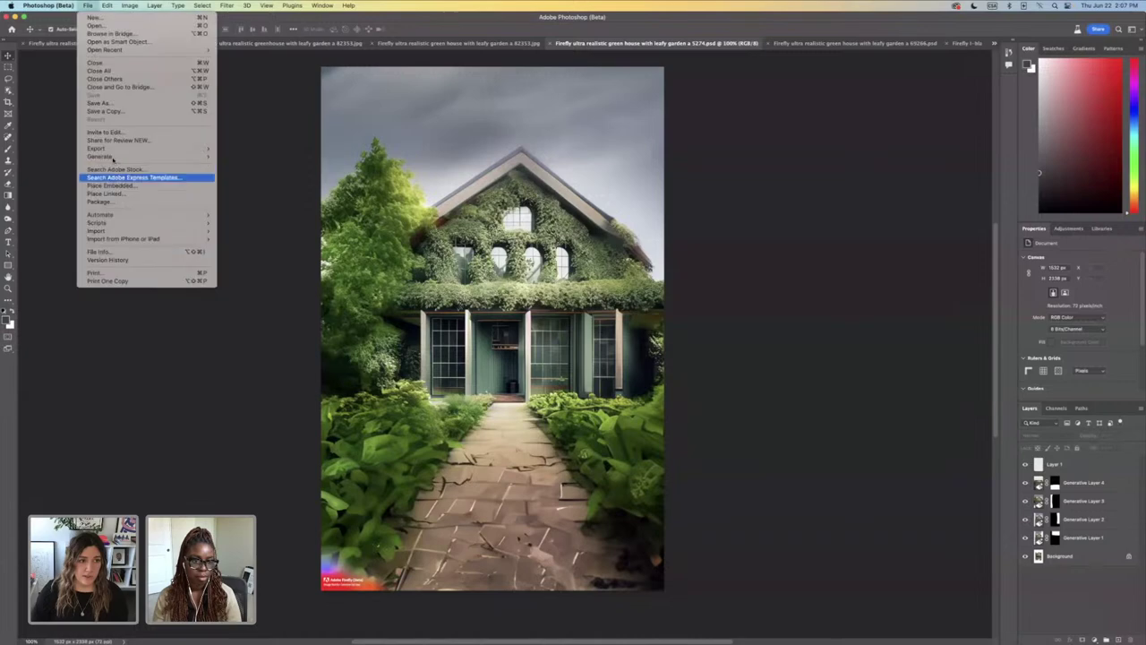
{"action": "left_click", "coordinate": [100, 102]}
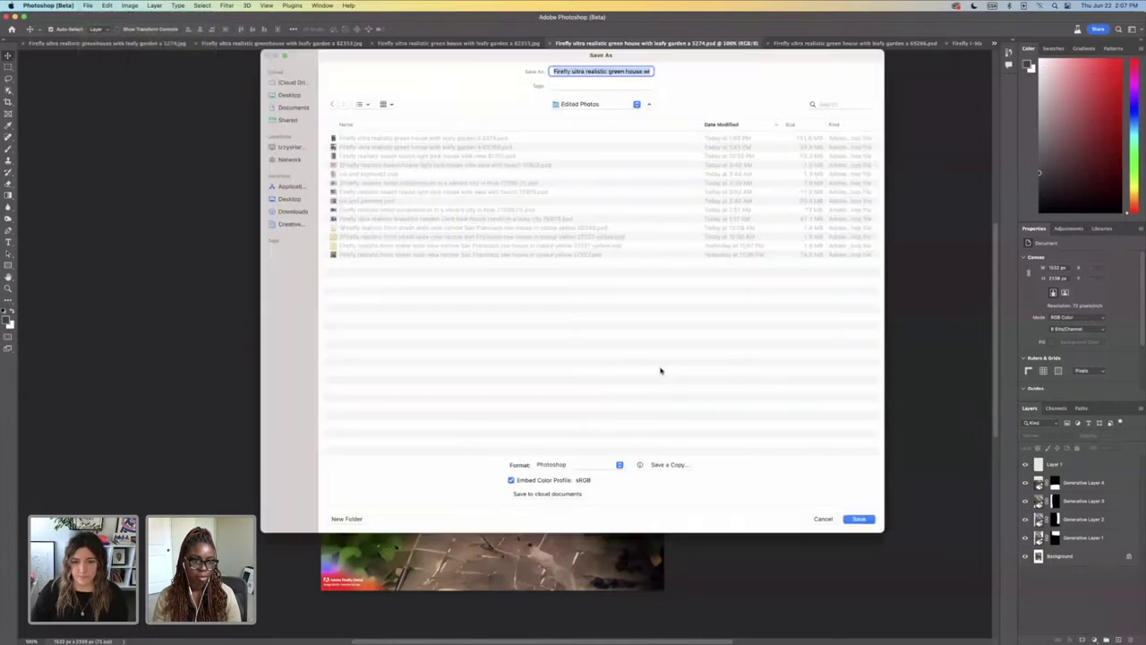
{"action": "left_click", "coordinate": [555, 71]}
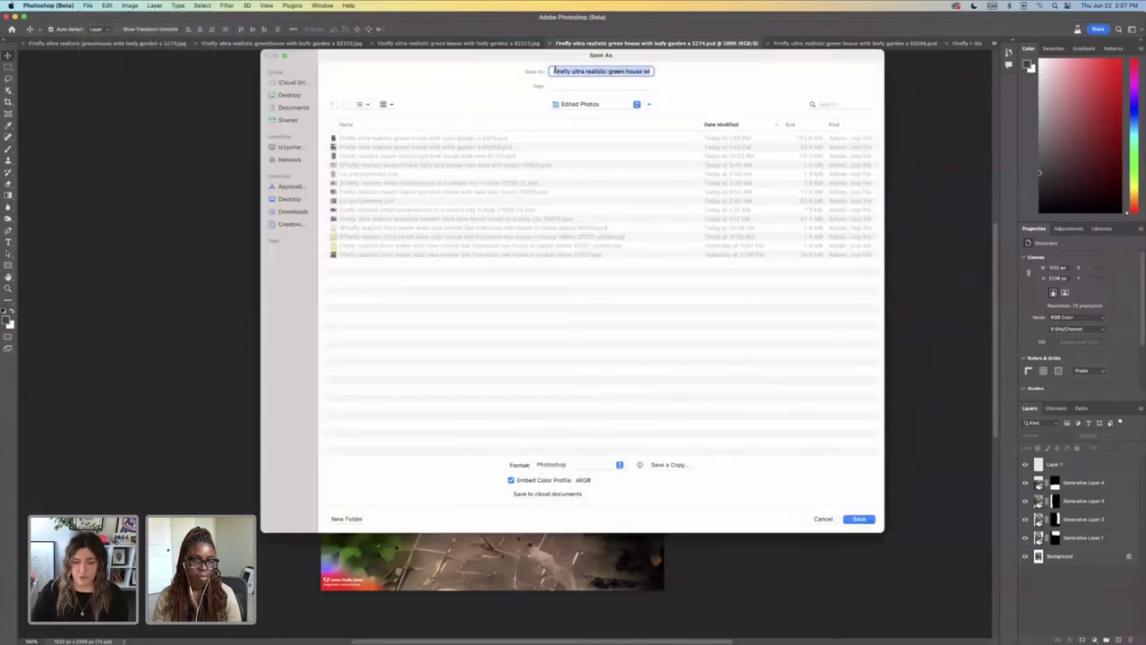
{"action": "left_click", "coordinate": [554, 71]}
{"action": "type", "text": "2-"}
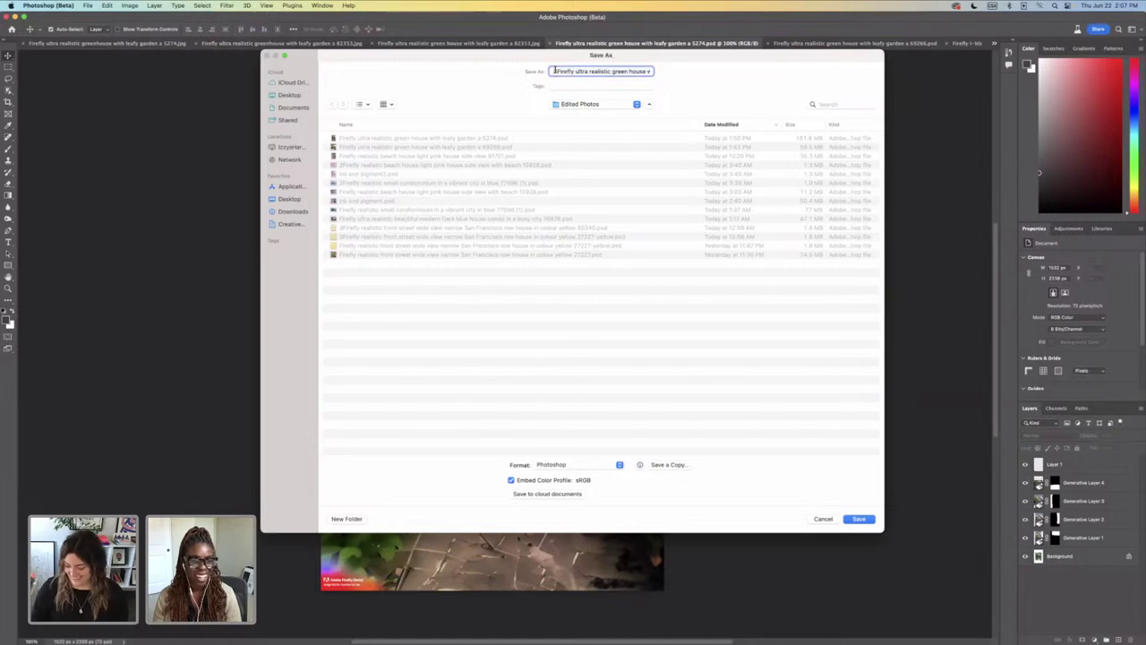
{"action": "key", "text": "Return"}
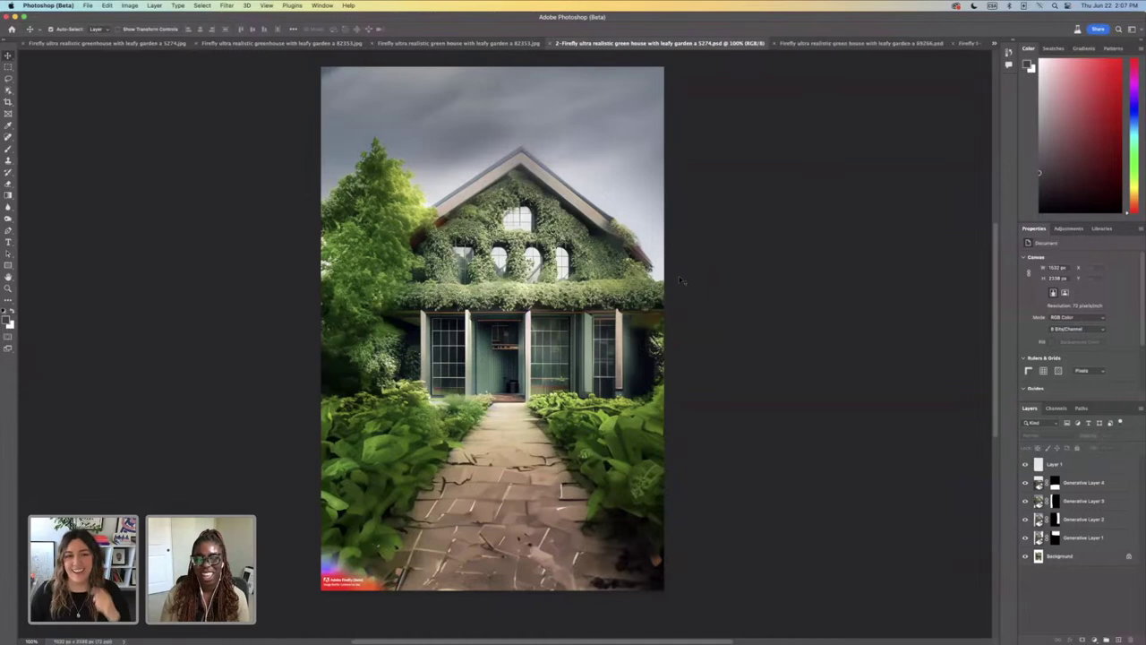
Step: Convert the house image to Grayscale mode, flattening its layers and discarding the color information
{"action": "scroll", "coordinate": [685, 280], "scroll_direction": "down", "scroll_amount": 1}
{"action": "key", "text": "super+minus"}
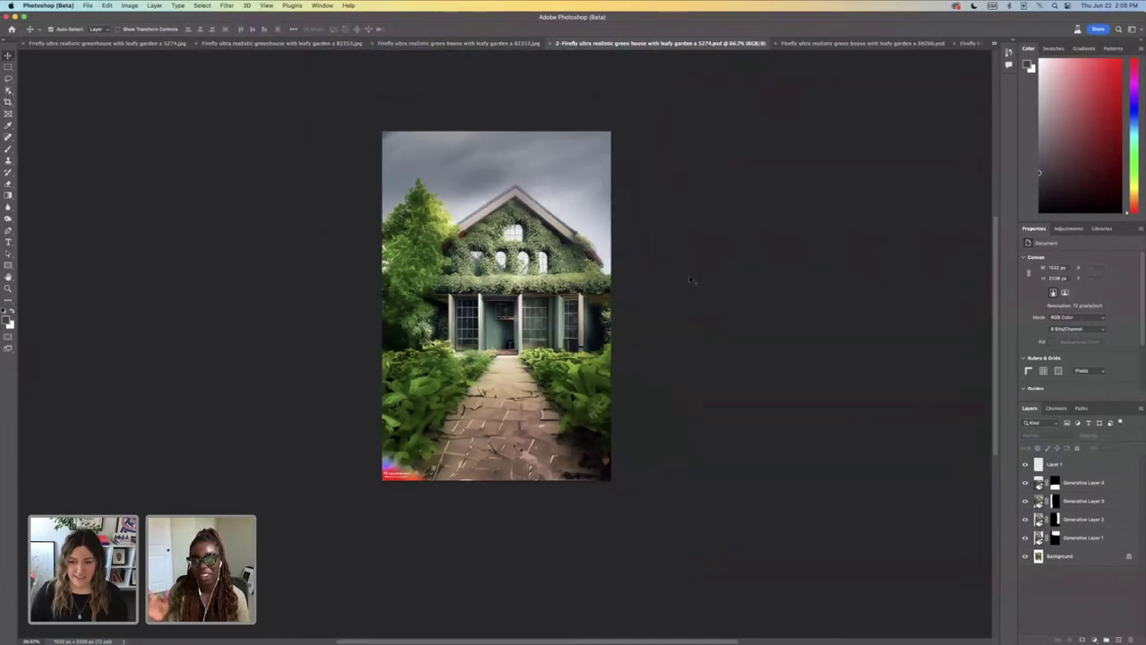
{"action": "scroll", "coordinate": [689, 276], "scroll_direction": "up", "scroll_amount": 2}
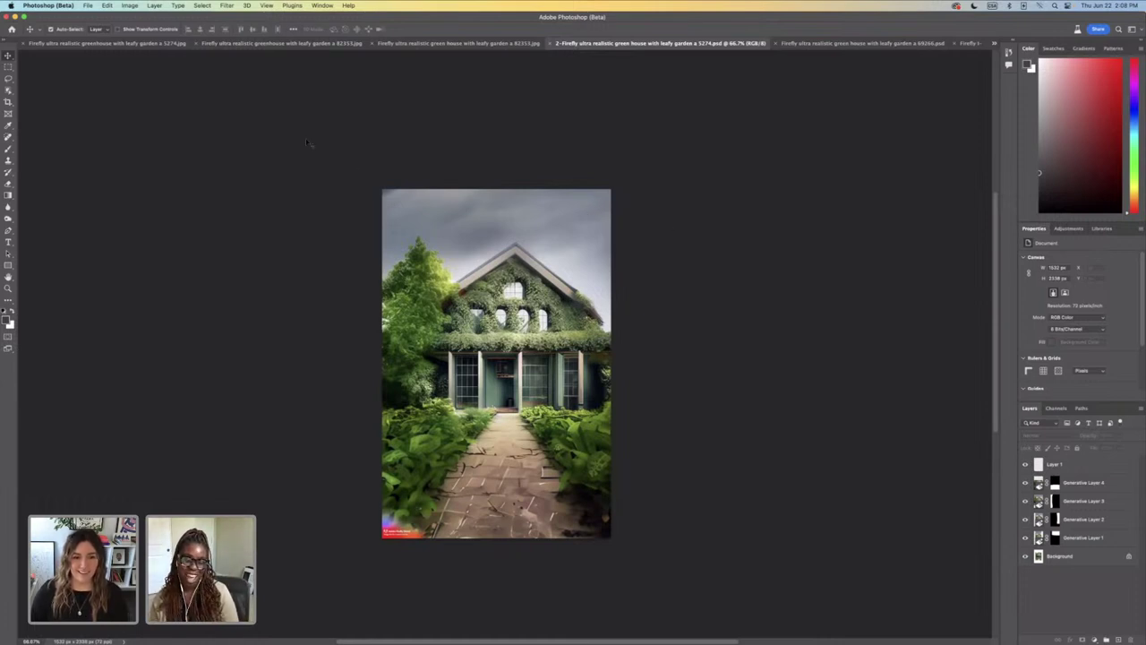
{"action": "left_click", "coordinate": [130, 7]}
{"action": "mouse_move", "coordinate": [131, 17]}
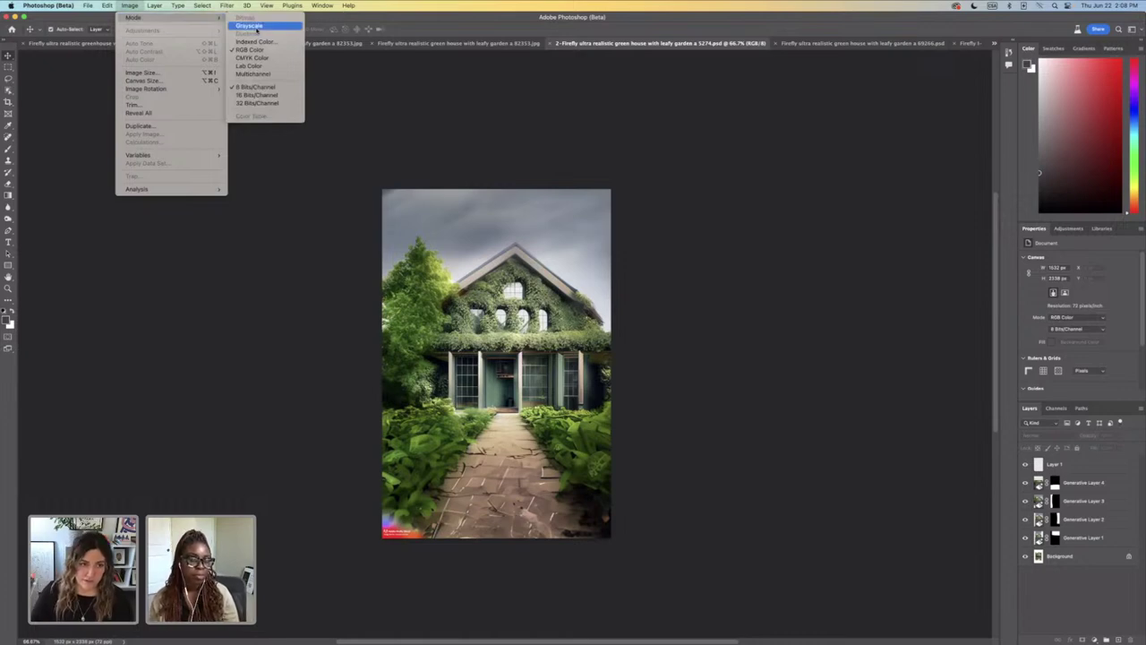
{"action": "left_click", "coordinate": [254, 28]}
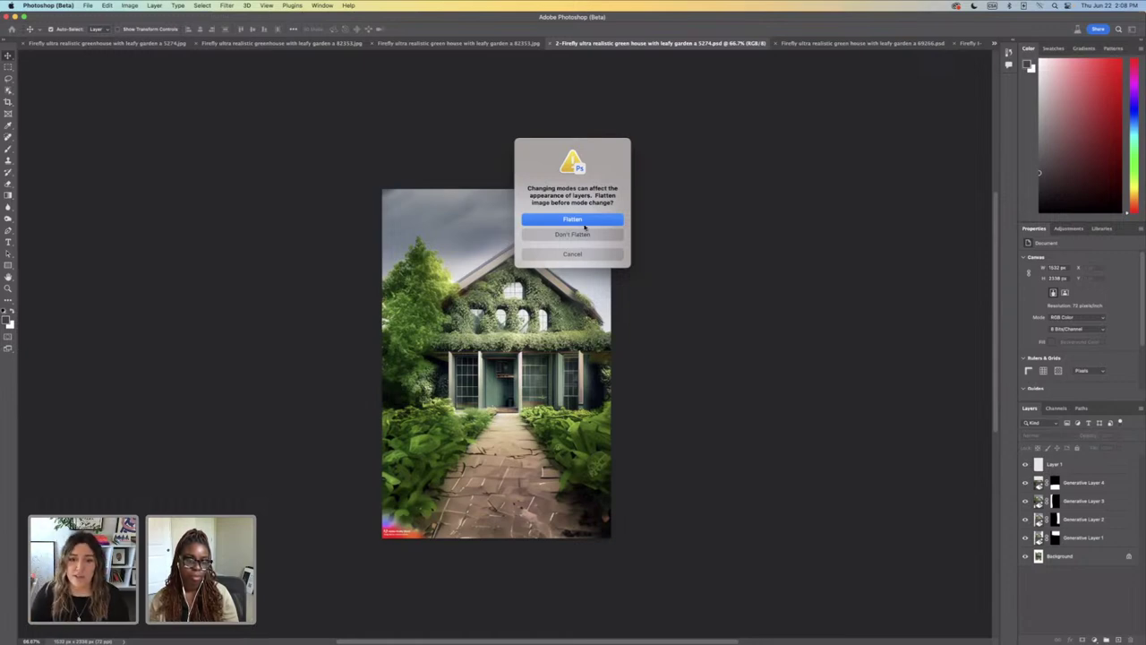
{"action": "left_click", "coordinate": [581, 222]}
{"action": "left_click", "coordinate": [573, 231]}
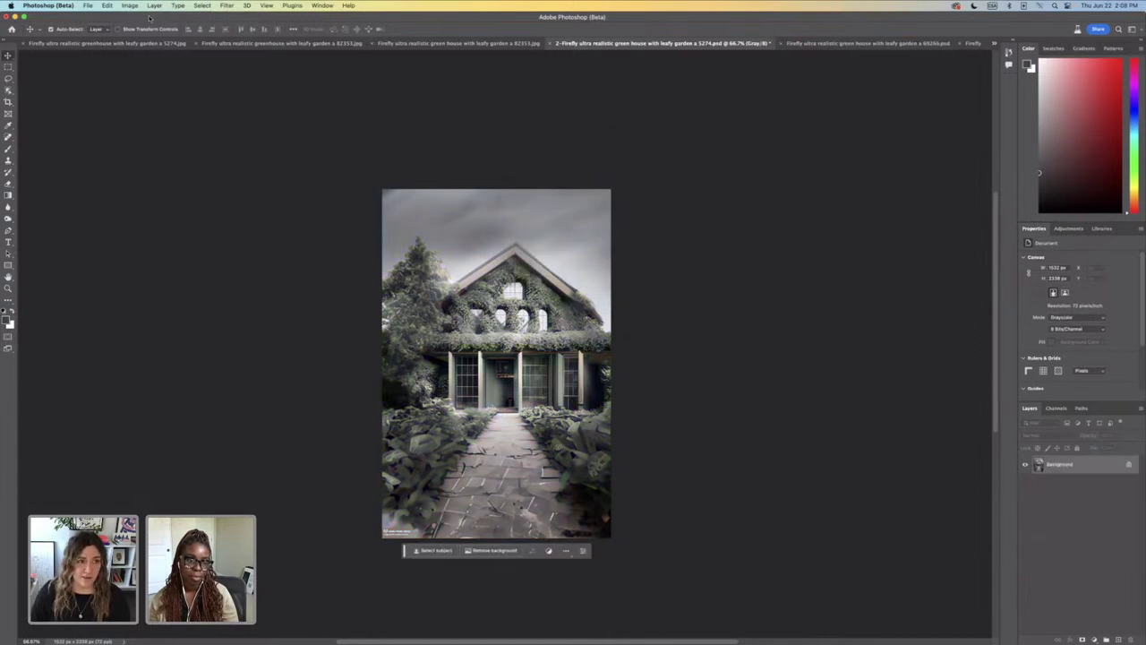
Step: Convert the grayscale house image to a Monotone duotone and change the Ink 1 color to green
{"action": "left_click", "coordinate": [128, 6]}
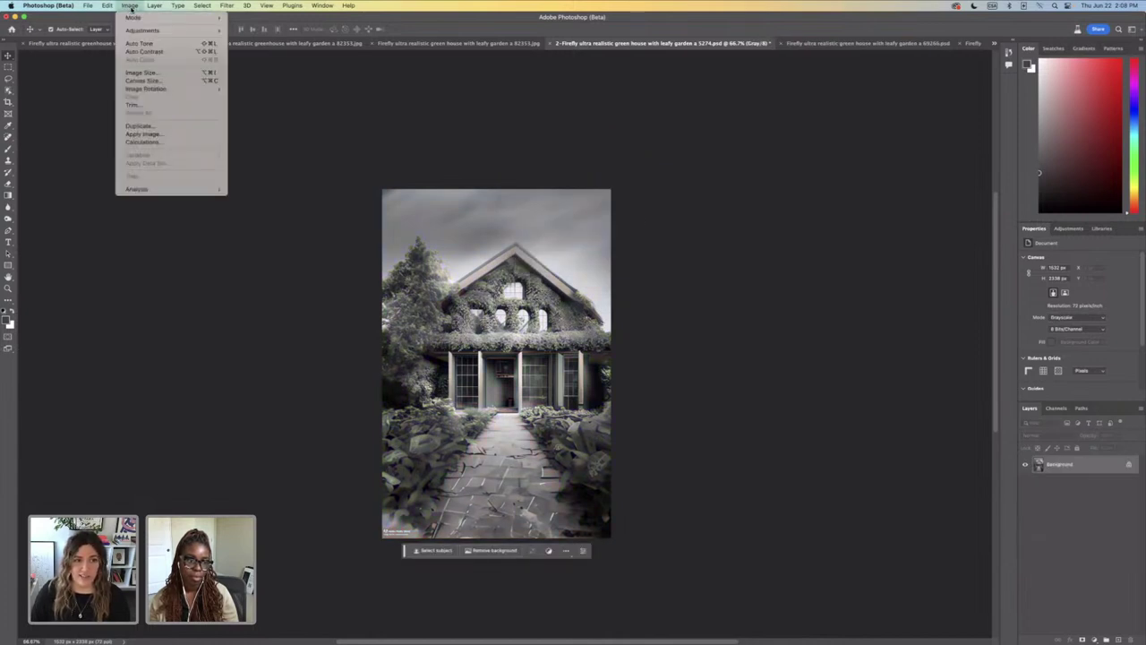
{"action": "mouse_move", "coordinate": [132, 18]}
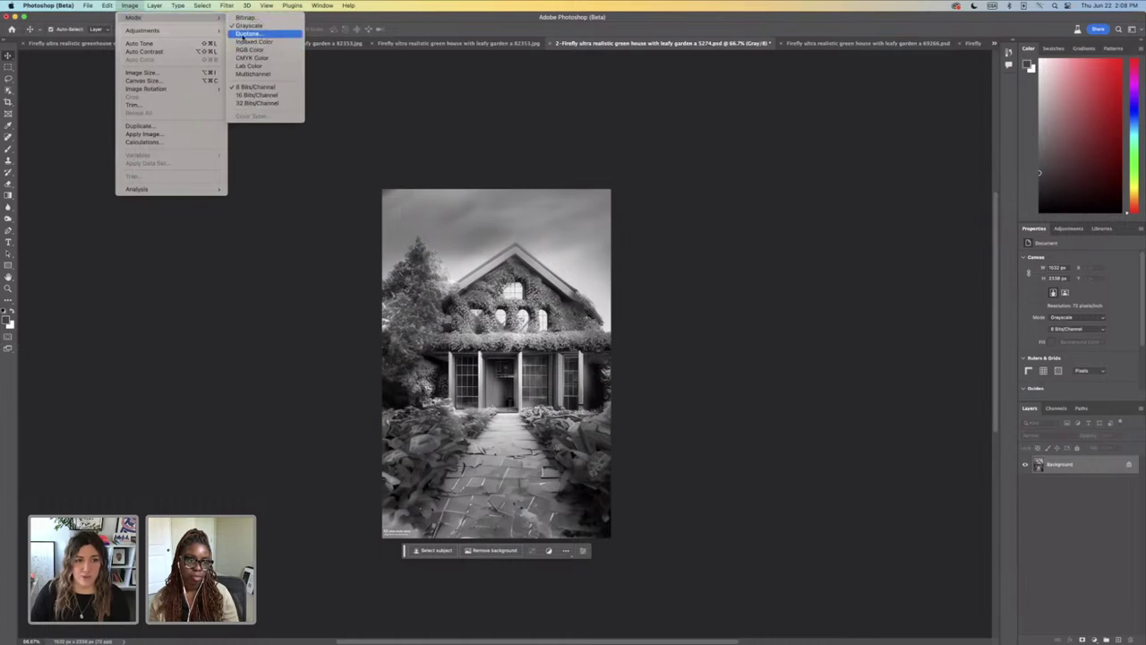
{"action": "left_click", "coordinate": [249, 34]}
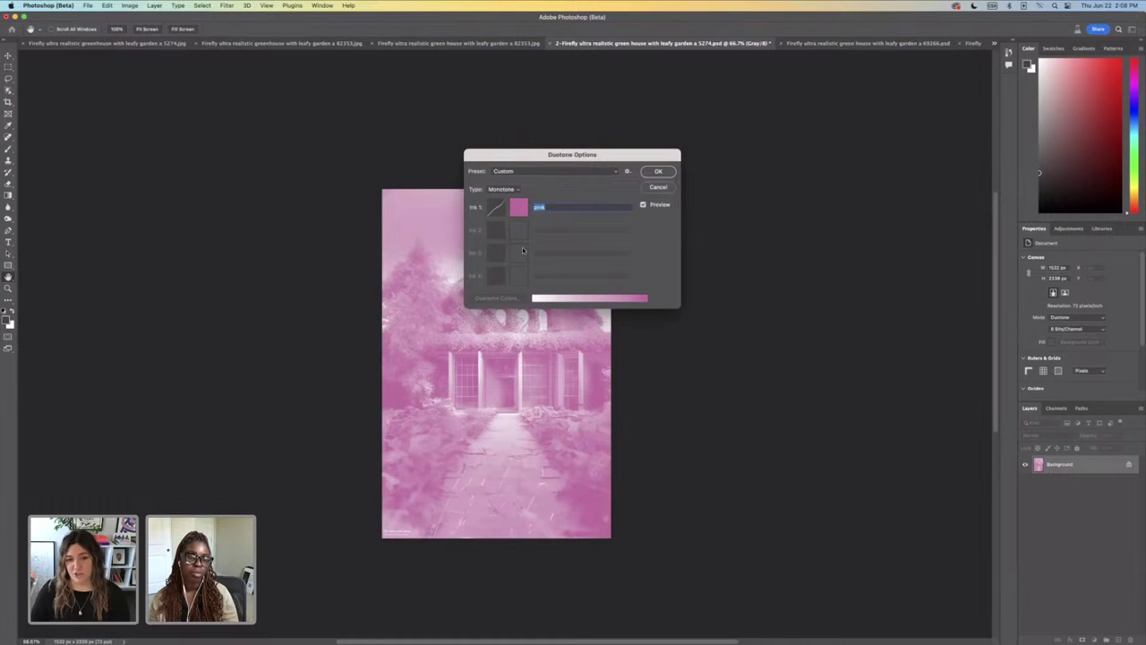
{"action": "left_click", "coordinate": [515, 206]}
{"action": "left_click", "coordinate": [580, 321]}
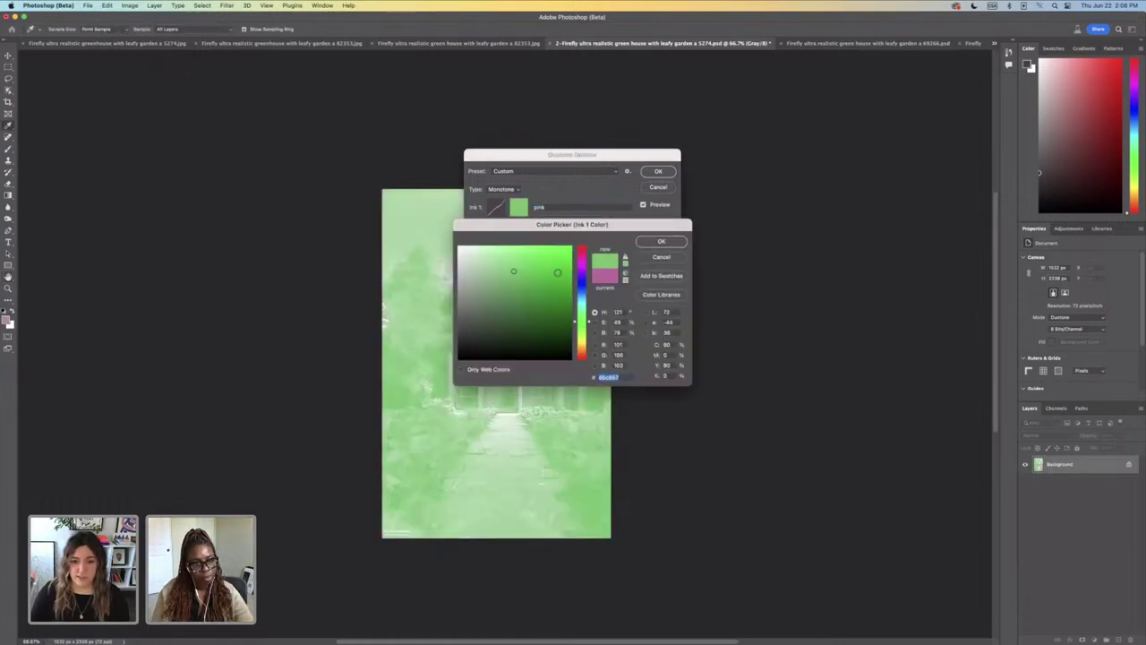
{"action": "left_click", "coordinate": [519, 305]}
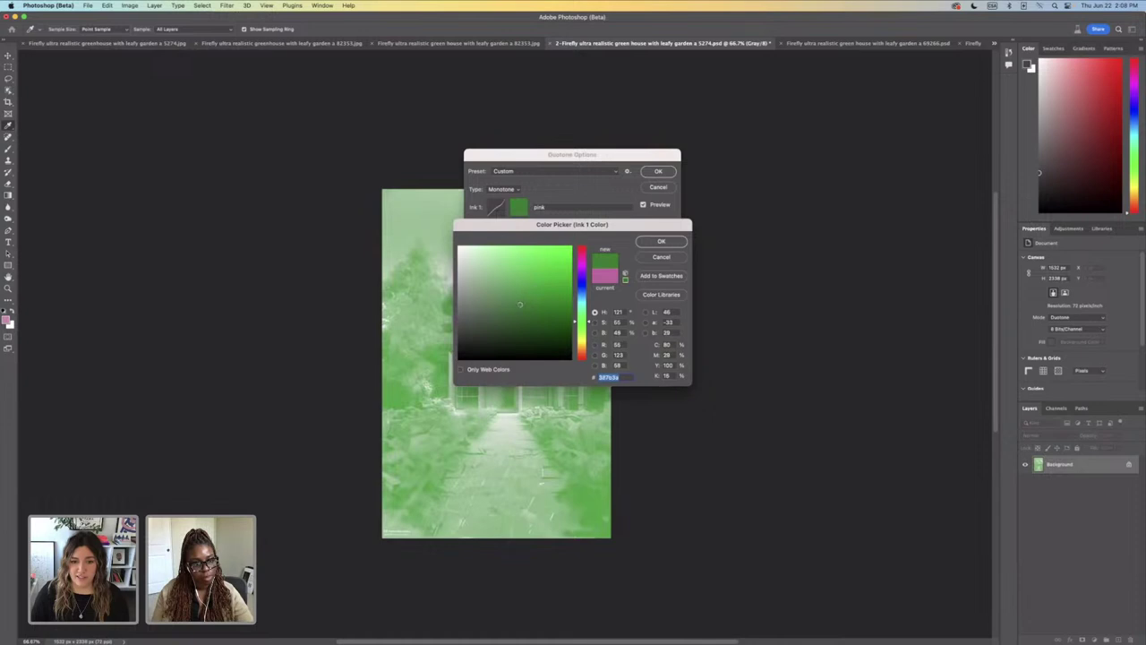
{"action": "mouse_move", "coordinate": [520, 304]}
{"action": "left_mouse_down"}
{"action": "mouse_move", "coordinate": [527, 327]}
{"action": "mouse_move", "coordinate": [547, 314]}
{"action": "mouse_move", "coordinate": [529, 333]}
{"action": "mouse_move", "coordinate": [521, 324]}
{"action": "mouse_move", "coordinate": [543, 324]}
{"action": "left_mouse_up"}
Step: Refine the Ink 1 color to a deep green with a hue of 143° and accept it
{"action": "mouse_move", "coordinate": [535, 228]}
{"action": "left_mouse_down"}
{"action": "mouse_move", "coordinate": [732, 213]}
{"action": "mouse_move", "coordinate": [707, 200]}
{"action": "left_mouse_up"}
{"action": "mouse_move", "coordinate": [715, 299]}
{"action": "left_mouse_down"}
{"action": "mouse_move", "coordinate": [717, 310]}
{"action": "mouse_move", "coordinate": [727, 299]}
{"action": "mouse_move", "coordinate": [698, 304]}
{"action": "mouse_move", "coordinate": [722, 307]}
{"action": "mouse_move", "coordinate": [728, 281]}
{"action": "mouse_move", "coordinate": [760, 286]}
{"action": "mouse_move", "coordinate": [716, 297]}
{"action": "left_mouse_up"}
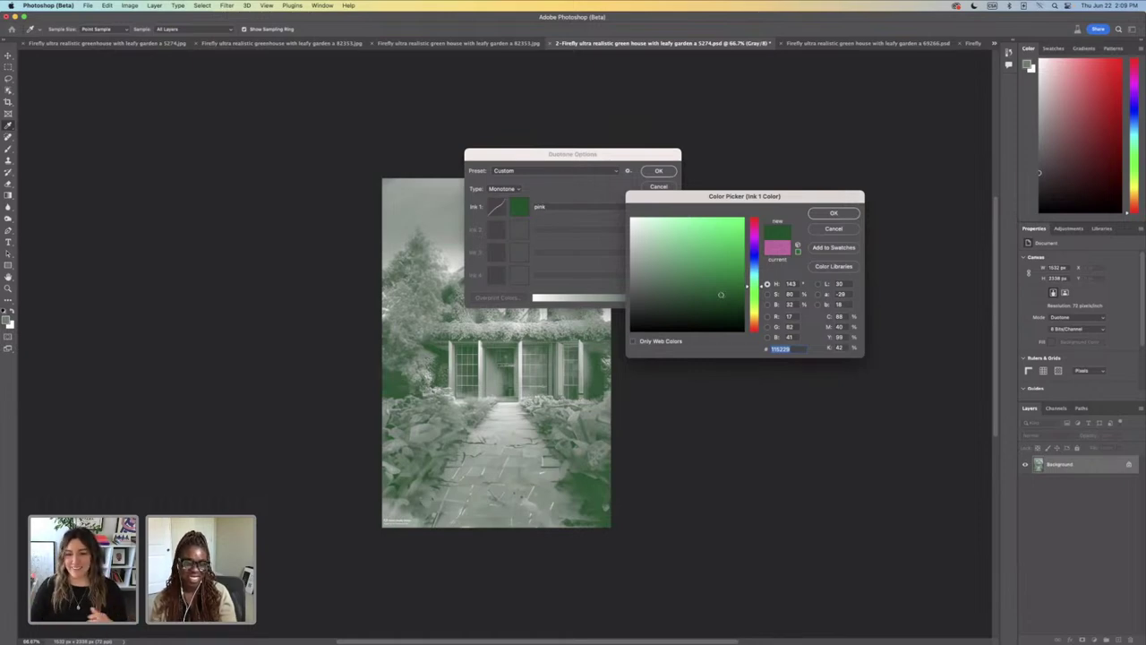
{"action": "mouse_move", "coordinate": [721, 294]}
{"action": "left_mouse_down"}
{"action": "mouse_move", "coordinate": [711, 306]}
{"action": "mouse_move", "coordinate": [731, 296]}
{"action": "left_mouse_up"}
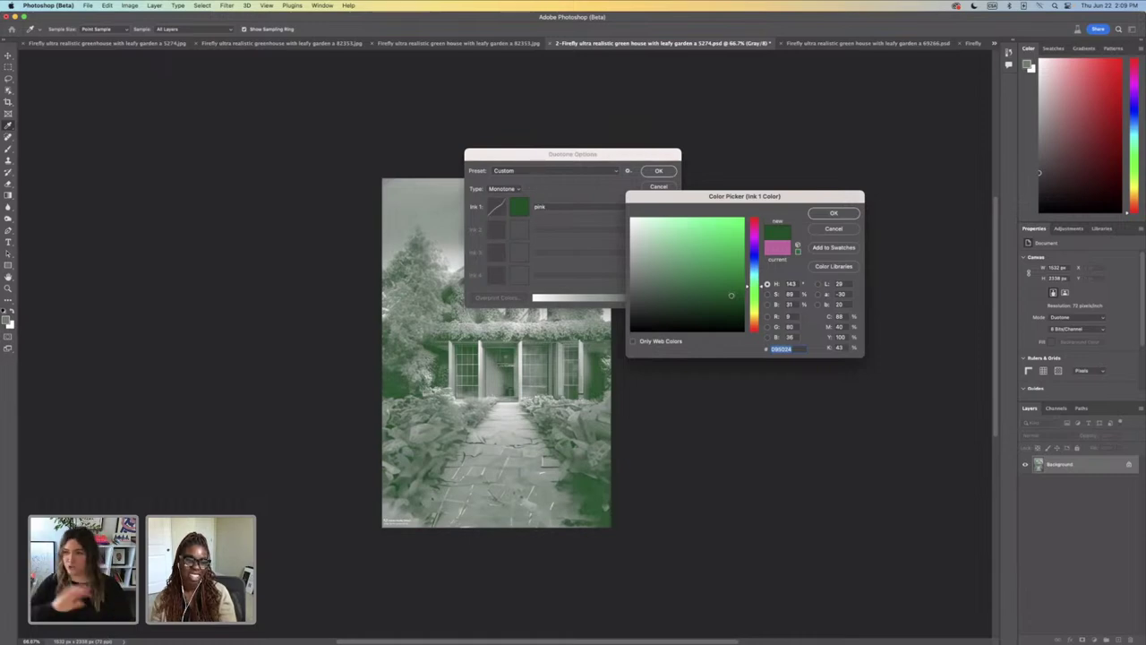
{"action": "left_click_drag", "start_coordinate": [731, 294], "coordinate": [728, 280]}
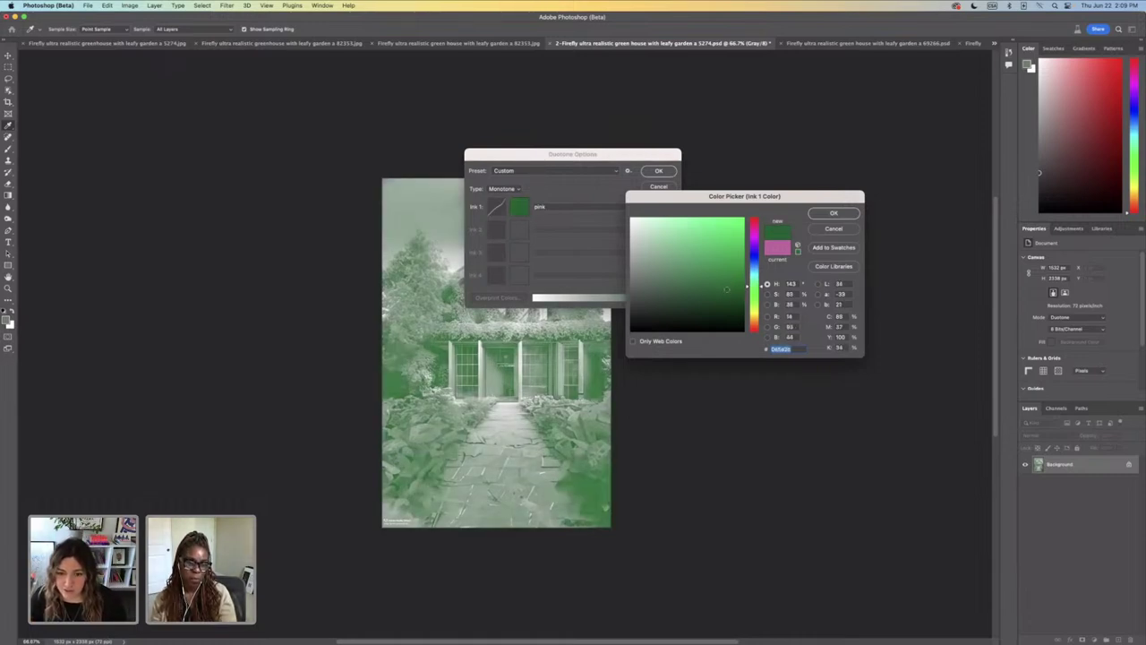
{"action": "left_click", "coordinate": [835, 213]}
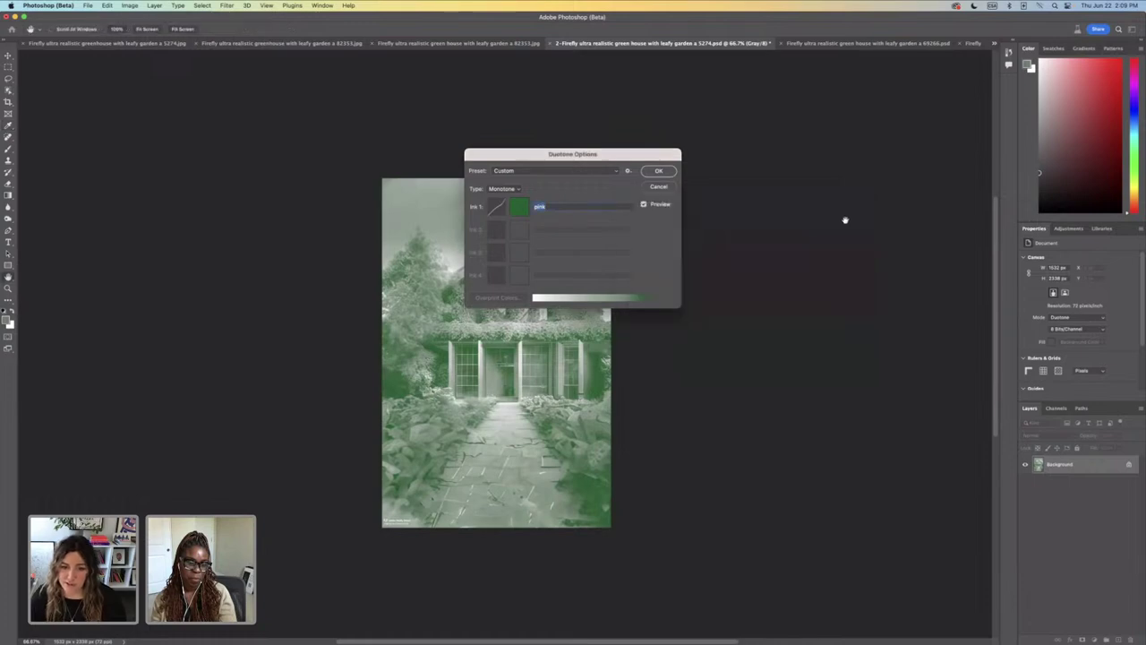
Step: Reshape the Ink 1 duotone curve by adjusting its middle points and apply the green monotone to the house image
{"action": "left_click", "coordinate": [497, 211]}
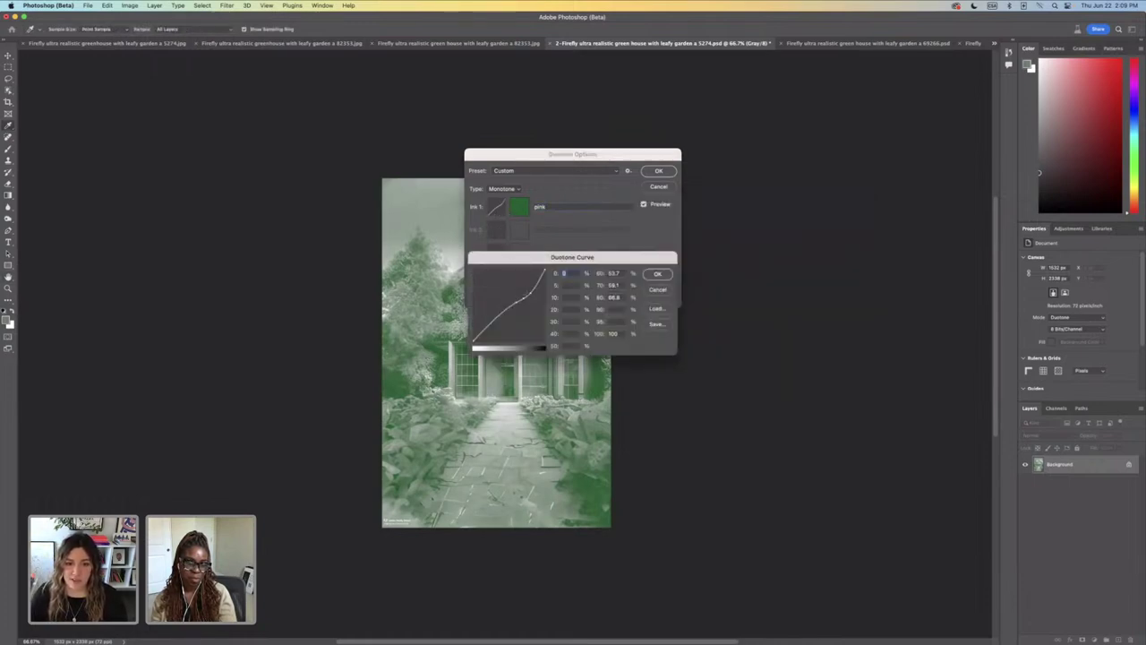
{"action": "left_click_drag", "start_coordinate": [512, 306], "coordinate": [516, 305]}
{"action": "left_click_drag", "start_coordinate": [536, 264], "coordinate": [673, 243]}
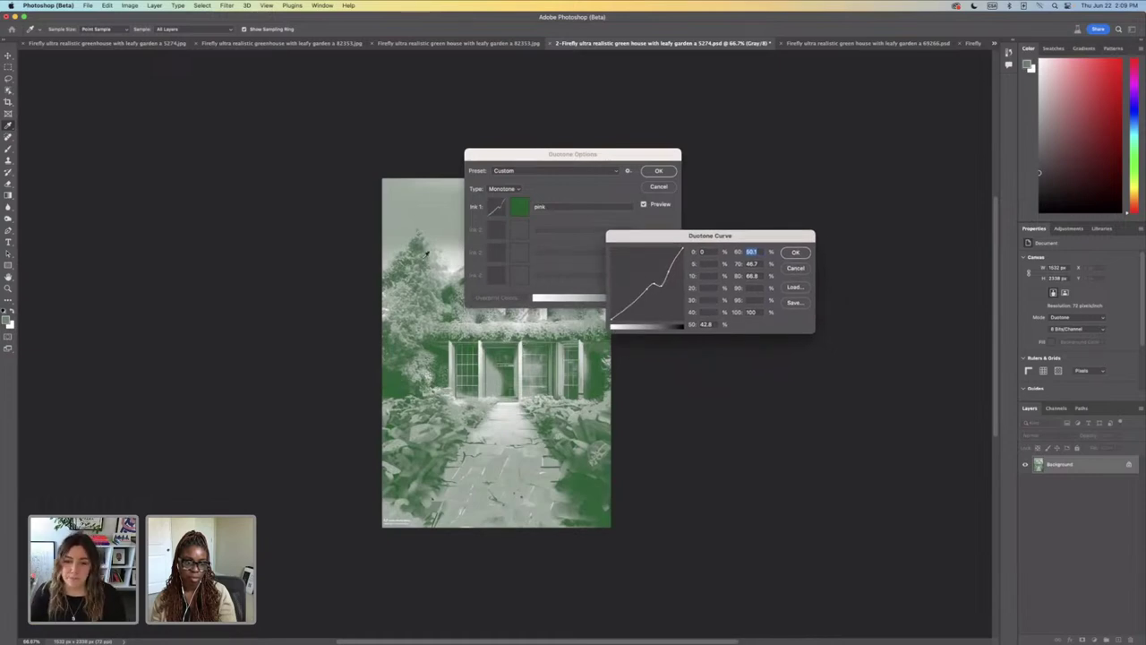
{"action": "left_click_drag", "start_coordinate": [661, 286], "coordinate": [659, 278]}
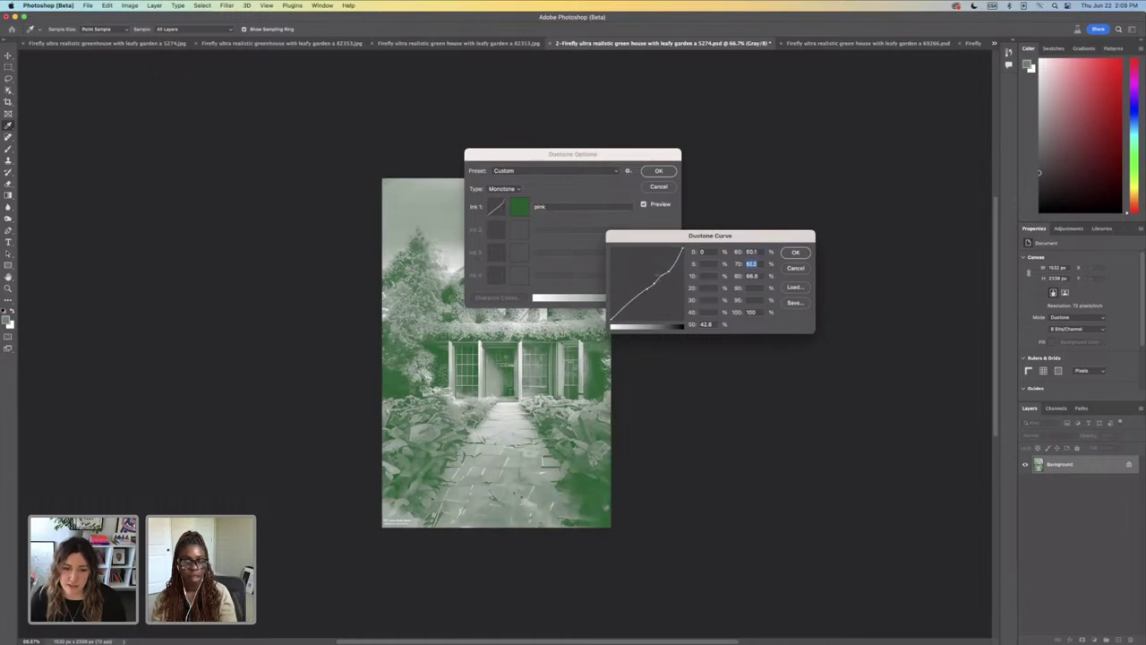
{"action": "left_click", "coordinate": [795, 254]}
{"action": "key", "text": "Return"}
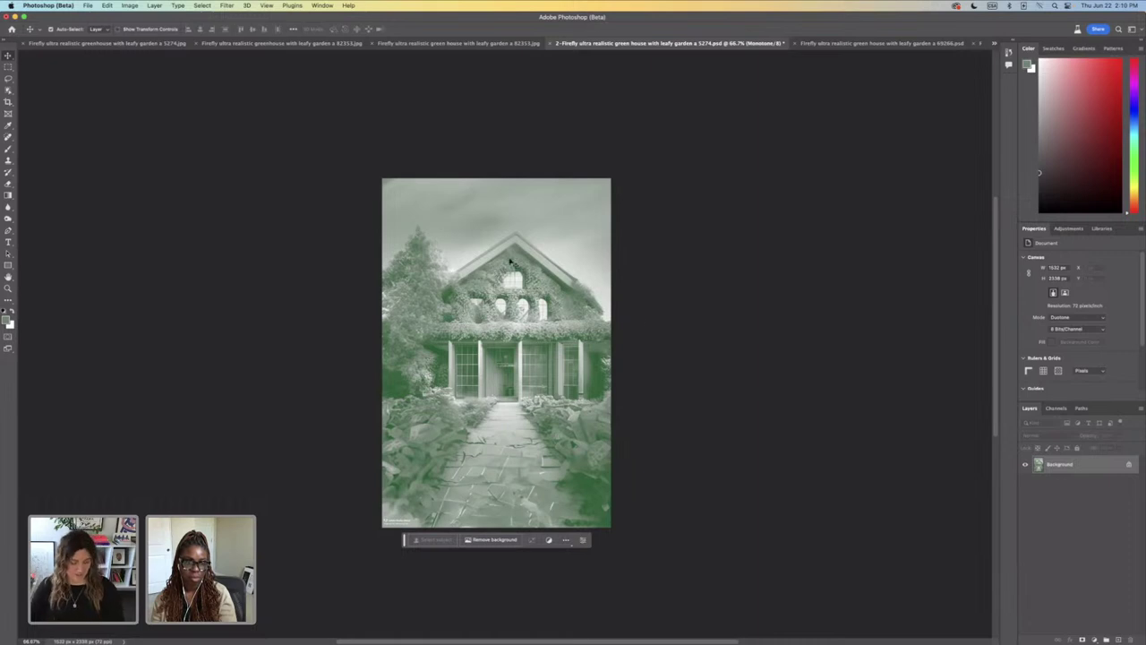
Step: Reopen the duotone settings, name Ink 1 "green", apply it, and save the house image
{"action": "left_click", "coordinate": [130, 6]}
{"action": "mouse_move", "coordinate": [135, 17]}
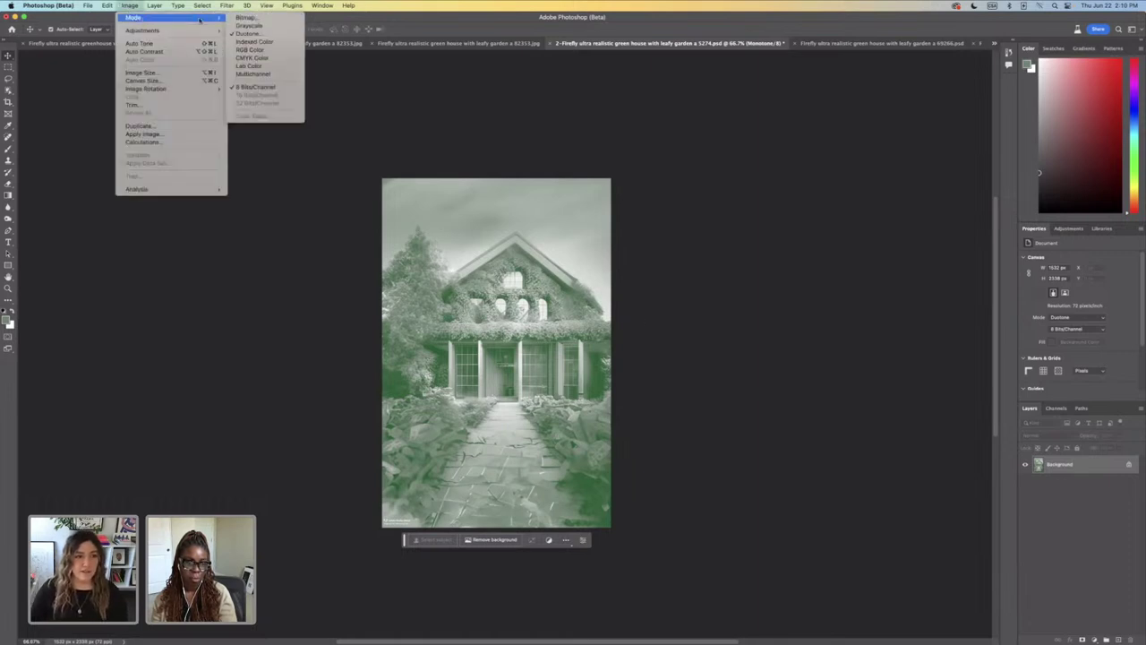
{"action": "left_click", "coordinate": [250, 34]}
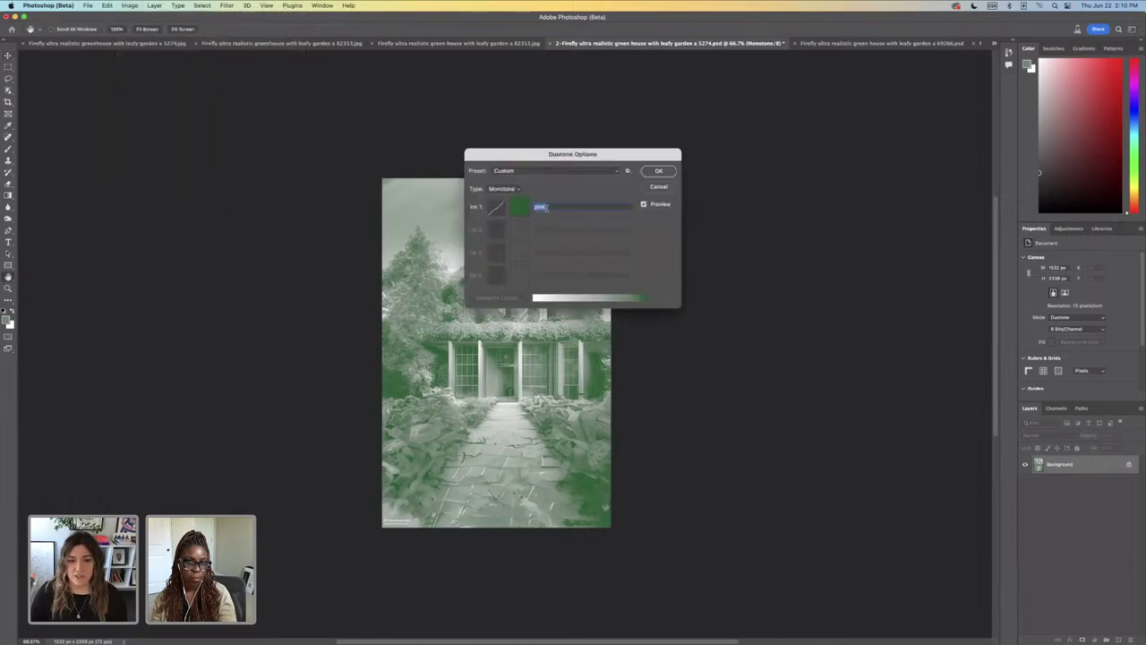
{"action": "type", "text": "gr"}
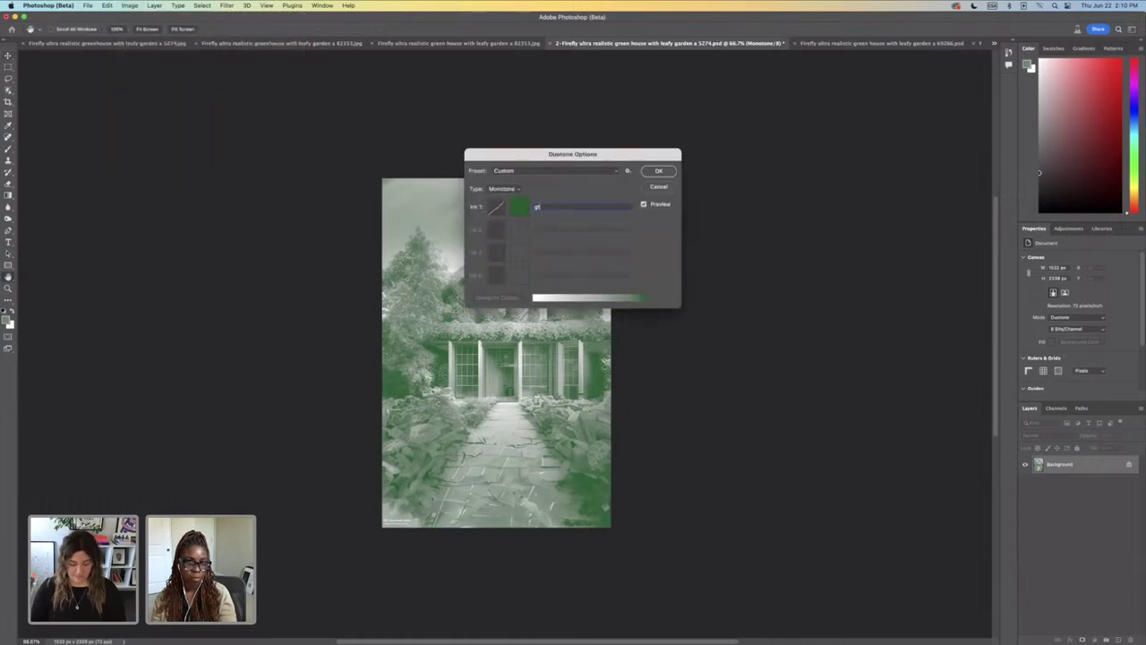
{"action": "type", "text": "een"}
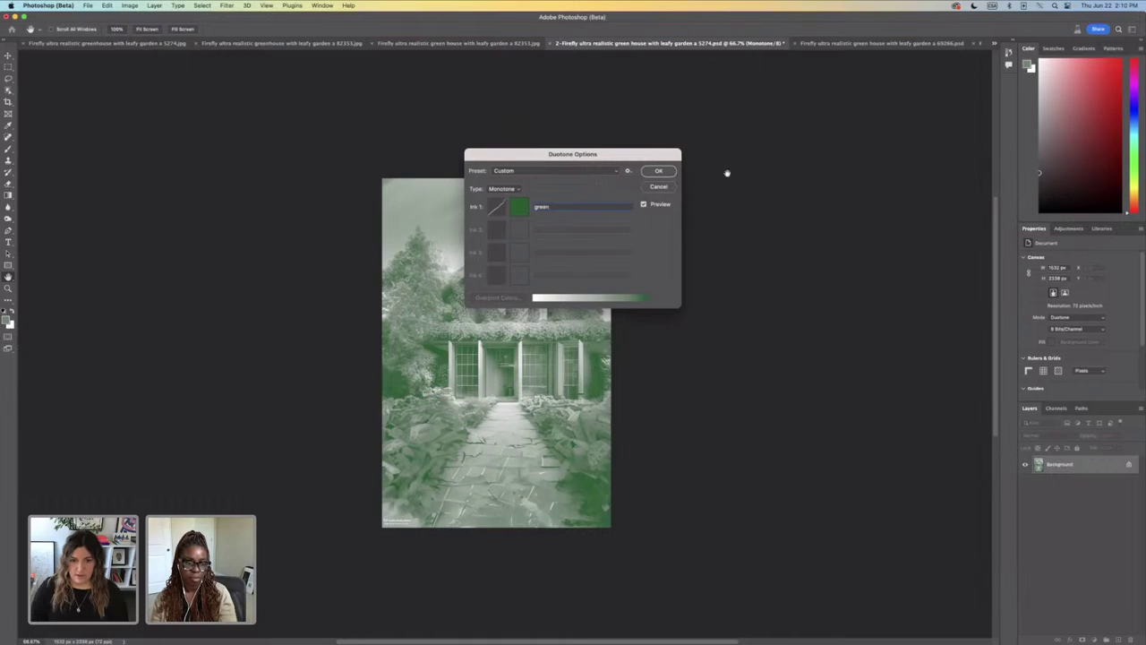
{"action": "left_click", "coordinate": [658, 171]}
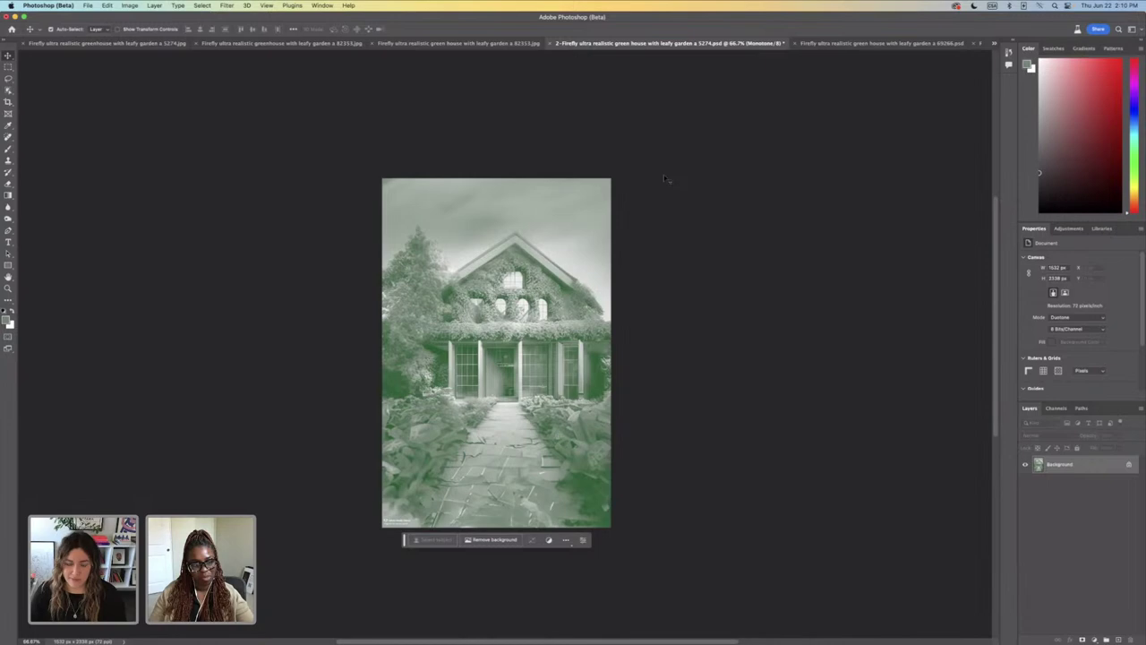
{"action": "key", "text": "super+s"}
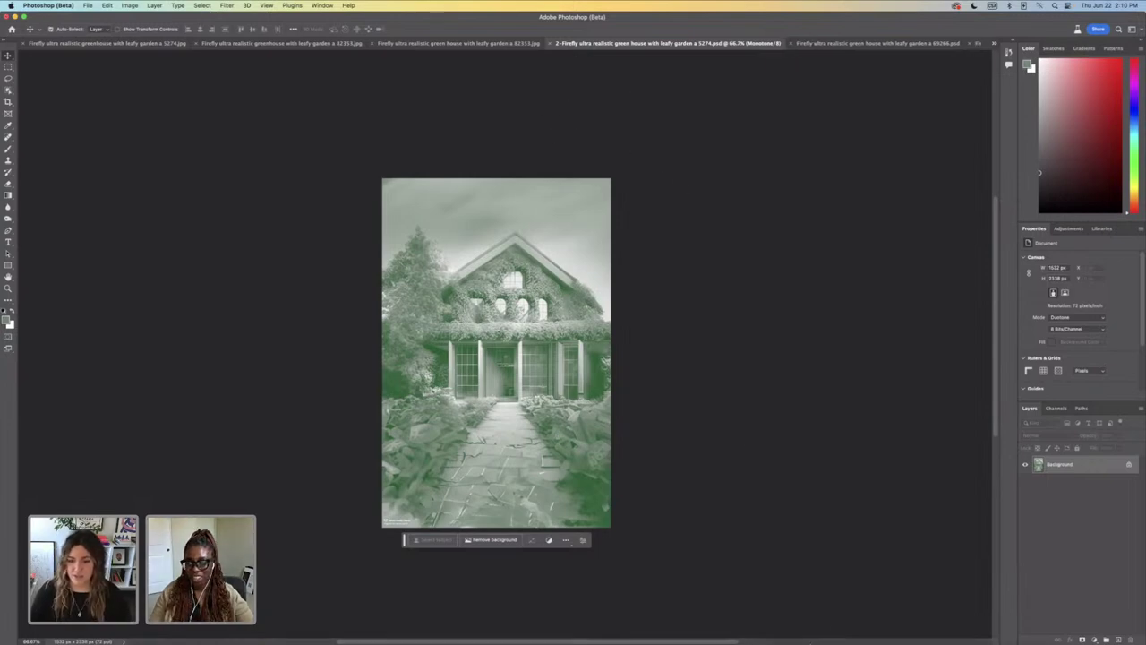
Step: Switch to InDesign and draw a 12.25 × 9.25 in picture frame across the blank spread starting on page 46
{"action": "mouse_move", "coordinate": [812, 627]}
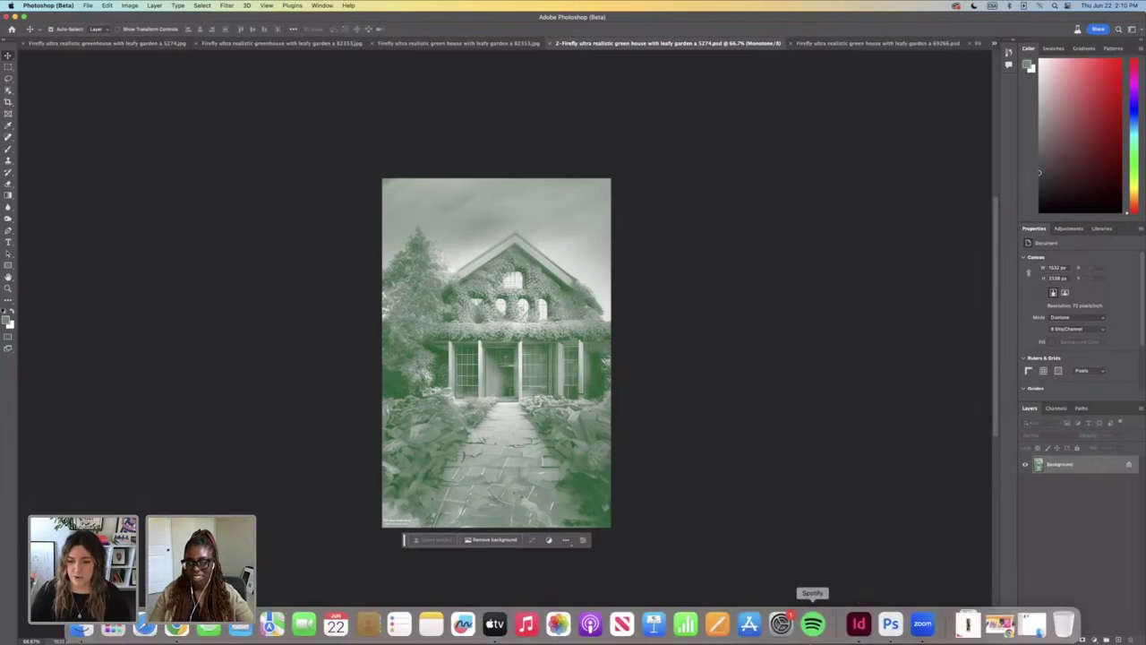
{"action": "left_click", "coordinate": [858, 629]}
{"action": "scroll", "coordinate": [660, 588], "scroll_direction": "down", "scroll_amount": 1}
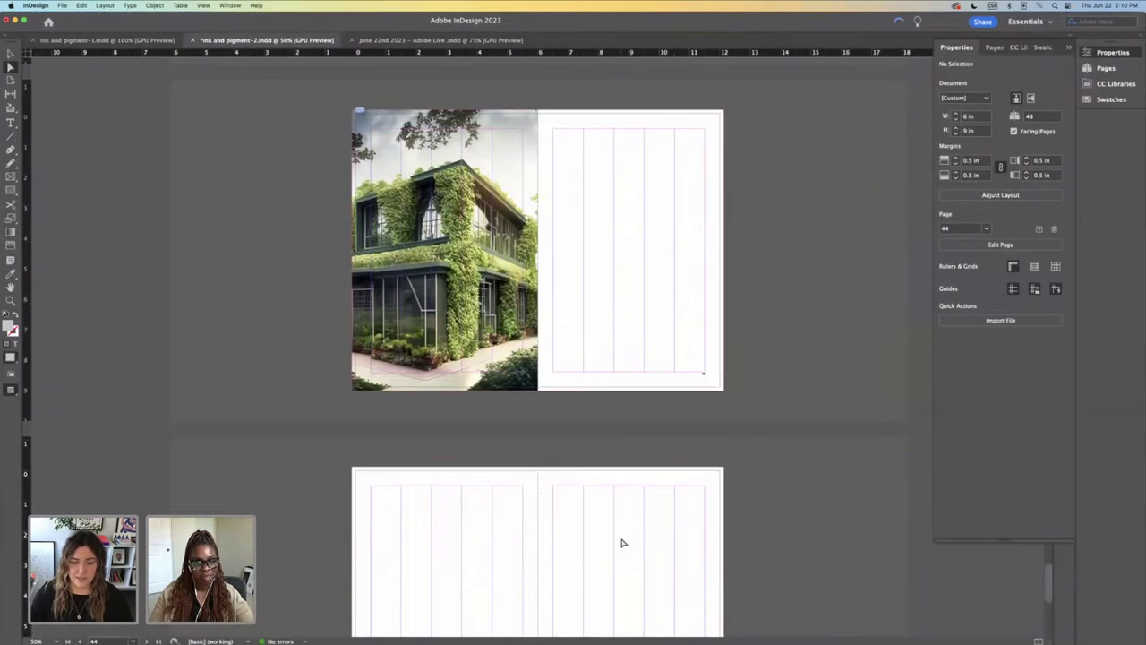
{"action": "scroll", "coordinate": [624, 542], "scroll_direction": "down", "scroll_amount": 2}
{"action": "left_click", "coordinate": [11, 176]}
{"action": "scroll", "coordinate": [272, 369], "scroll_direction": "down", "scroll_amount": 6}
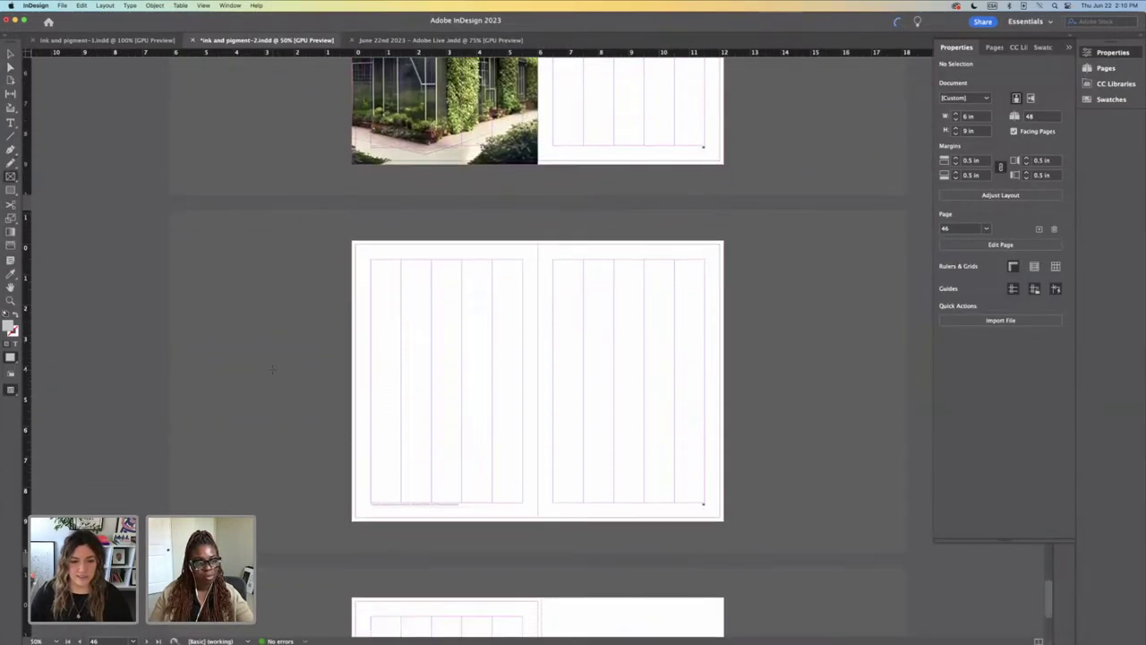
{"action": "left_click_drag", "start_coordinate": [352, 241], "coordinate": [724, 524]}
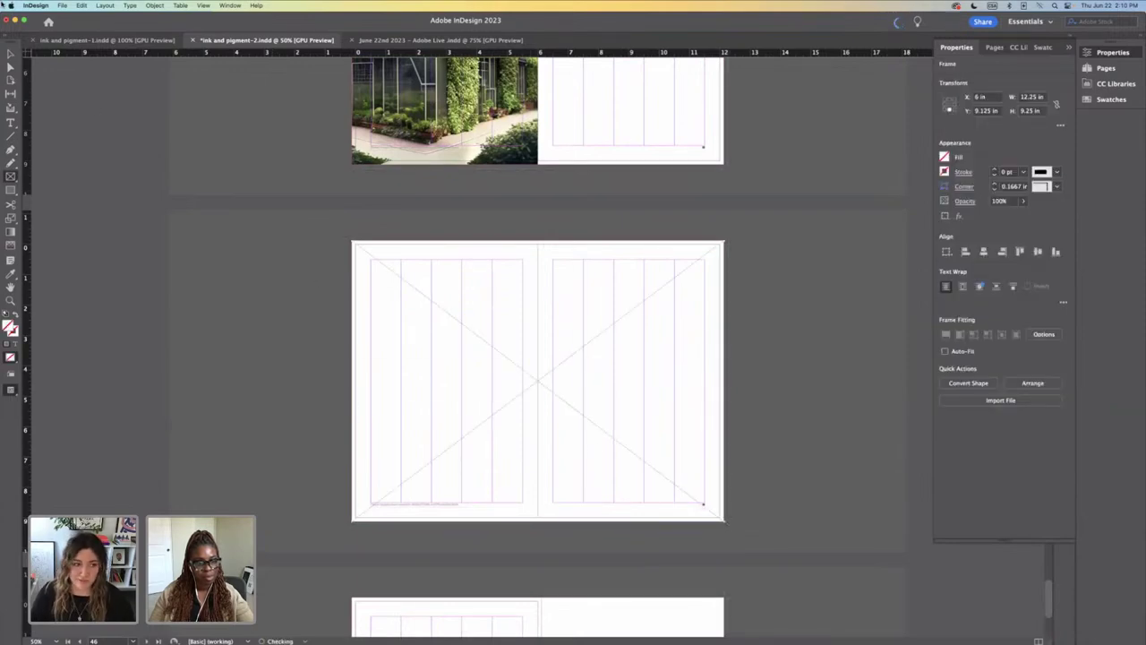
Step: Place "2-Firefly ultra realistic green house with leafy garden a 5274.psd" from Edited Photos into the spread-wide frame
{"action": "left_click", "coordinate": [62, 5]}
{"action": "left_click", "coordinate": [66, 137]}
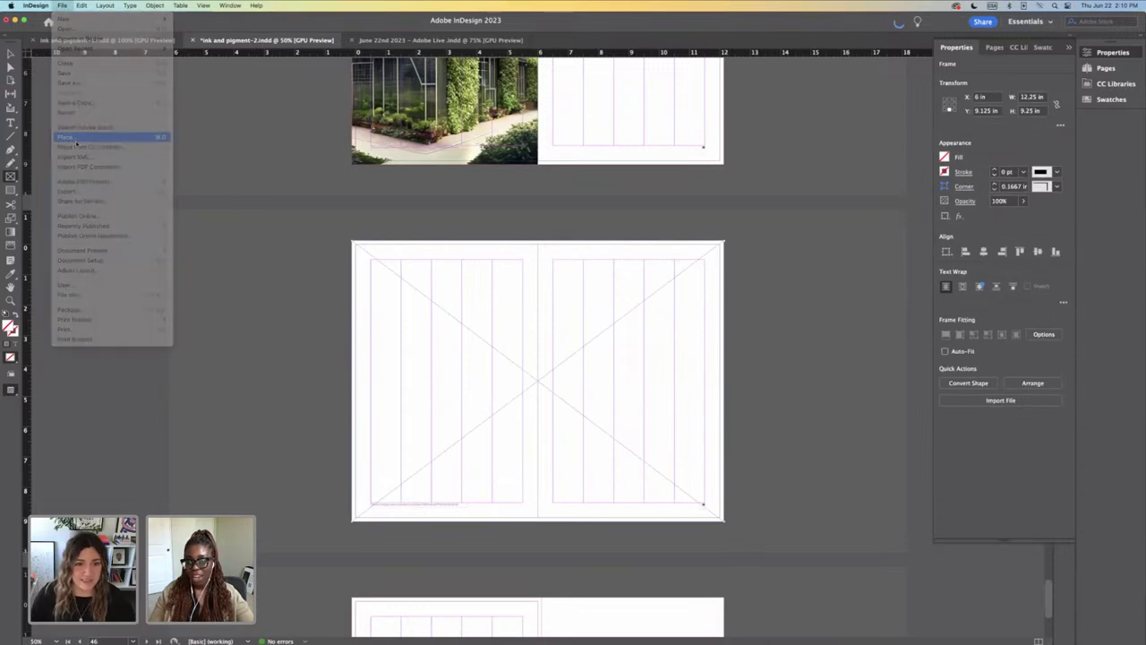
{"action": "double_click", "coordinate": [448, 117]}
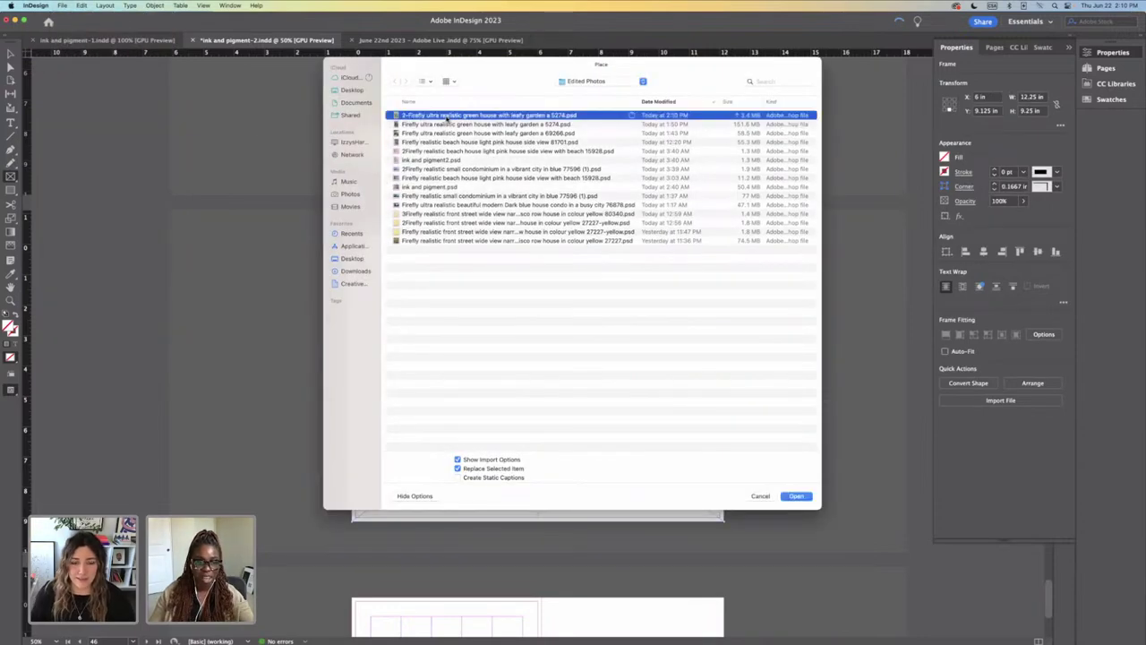
{"action": "left_click", "coordinate": [715, 434]}
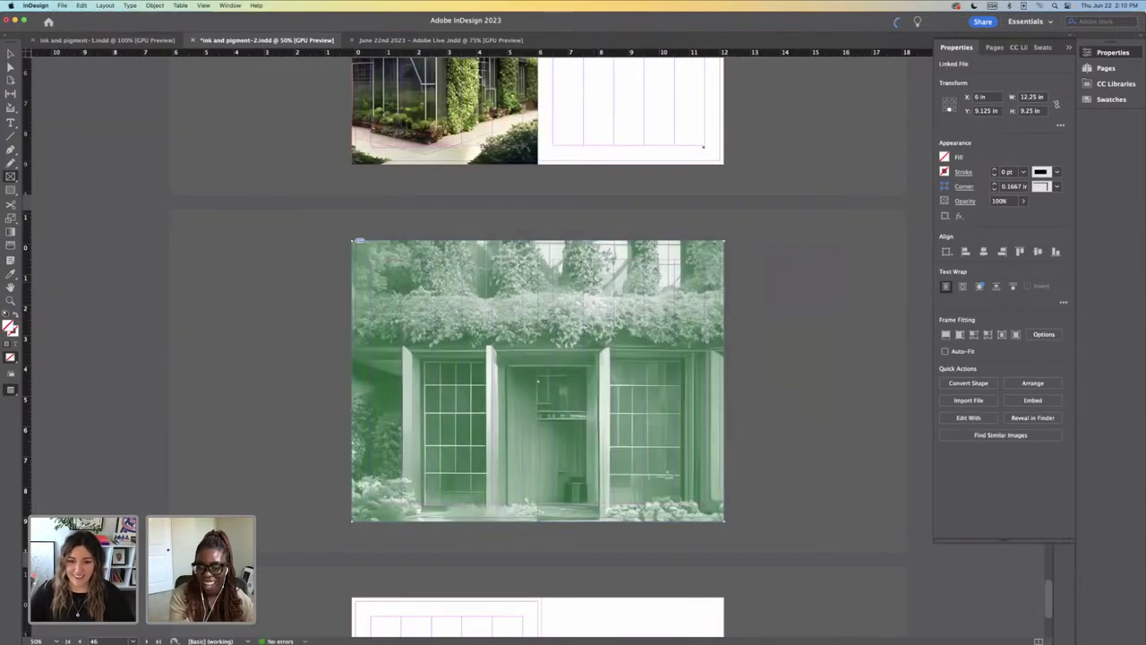
Step: Fill the frame proportionally with the duotone house image and shift the image down to reveal more of the roof
{"action": "left_click", "coordinate": [9, 54]}
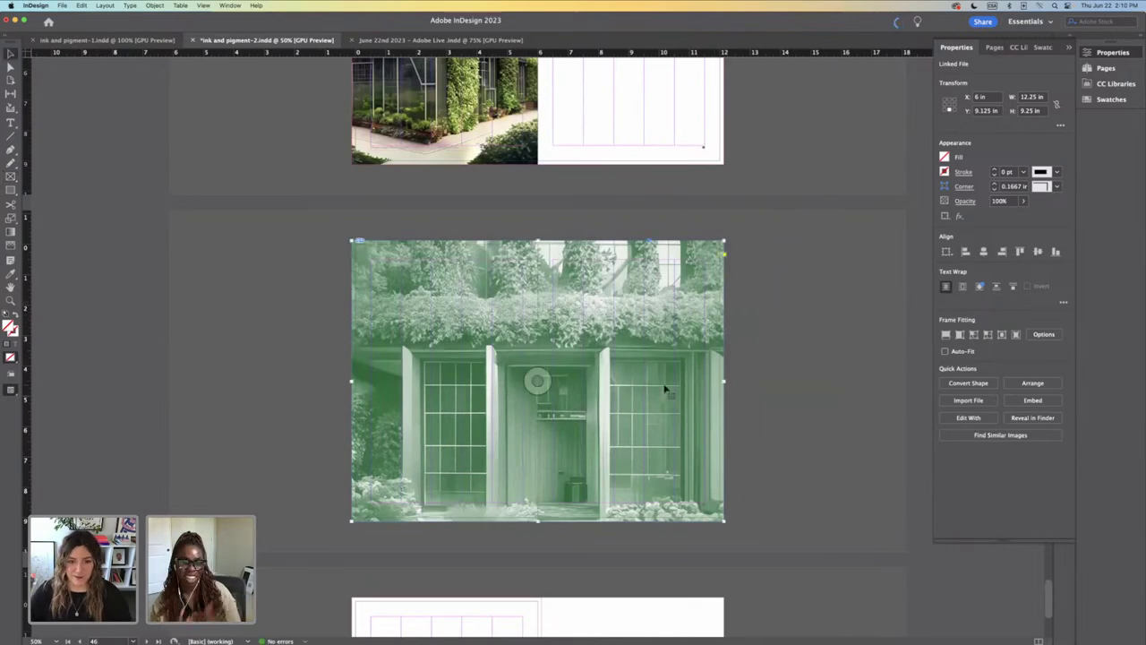
{"action": "left_click", "coordinate": [946, 334]}
{"action": "left_click", "coordinate": [824, 346]}
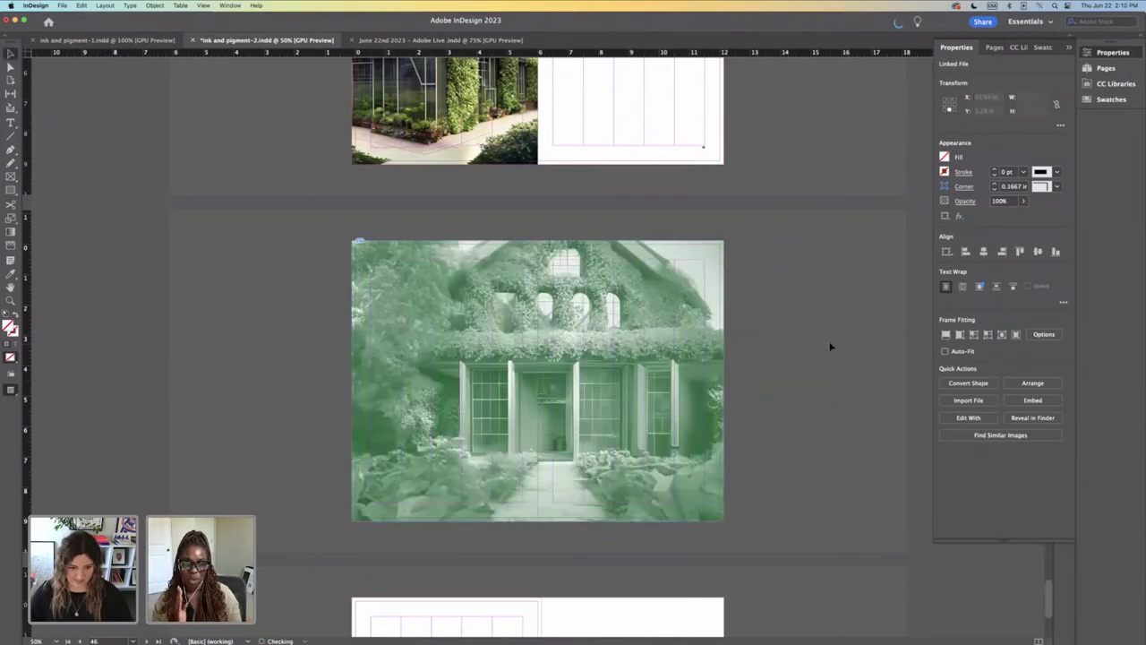
{"action": "left_click_drag", "start_coordinate": [613, 296], "coordinate": [625, 323]}
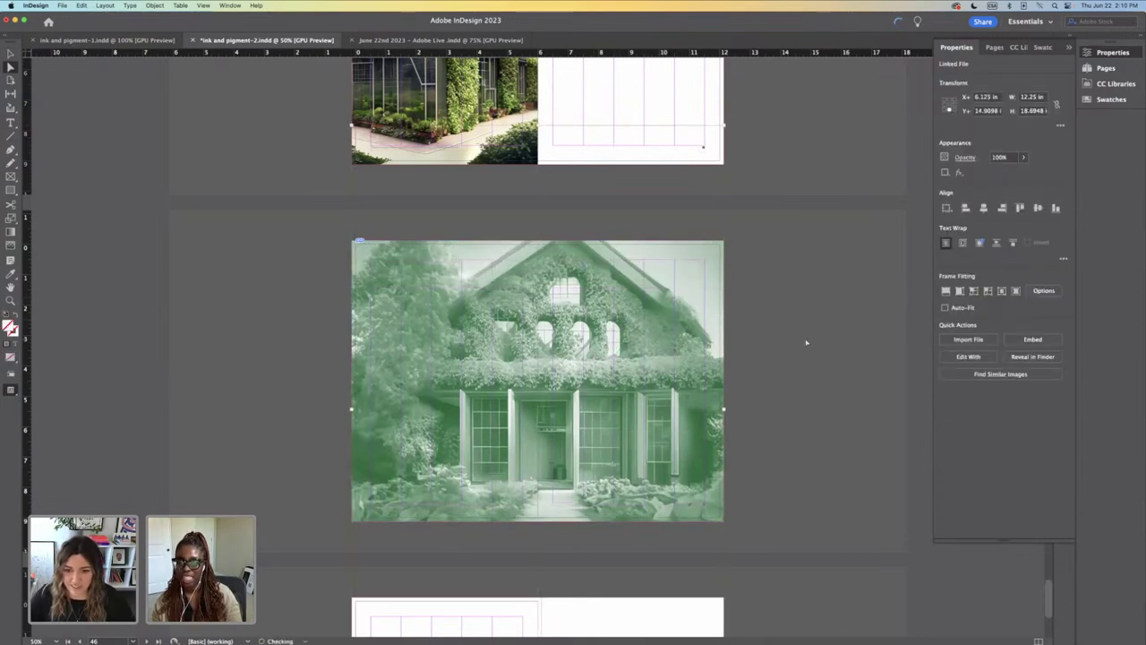
{"action": "left_click", "coordinate": [844, 341]}
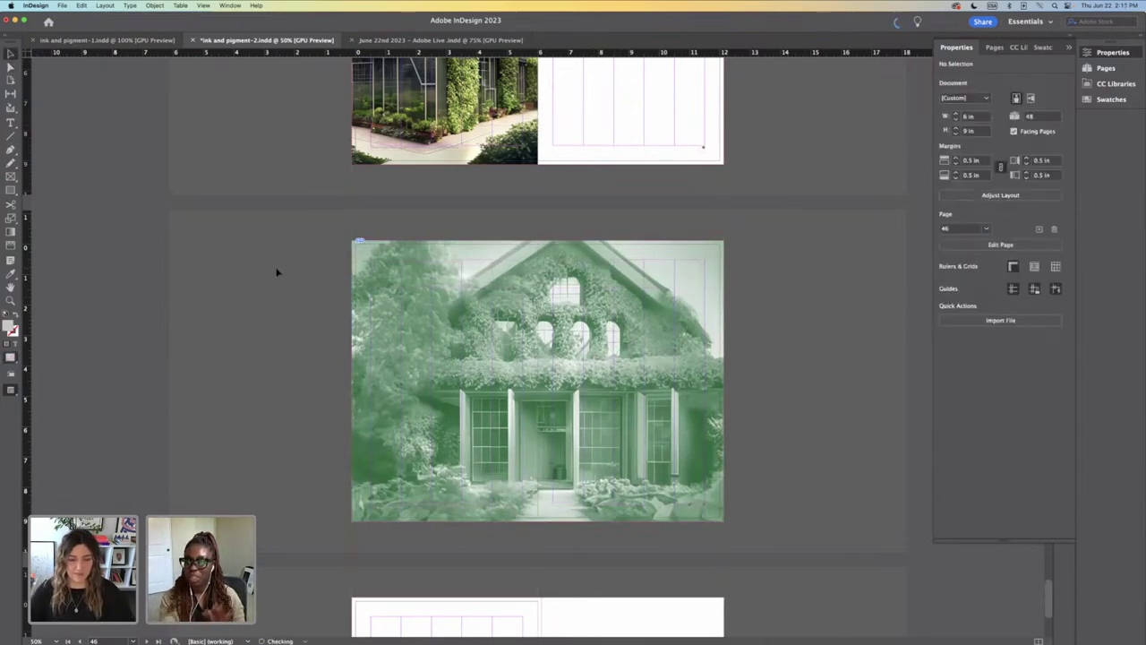
Step: Nudge the duotone house image slightly upward inside its frame and deselect it
{"action": "left_click", "coordinate": [409, 289]}
{"action": "left_click", "coordinate": [294, 286]}
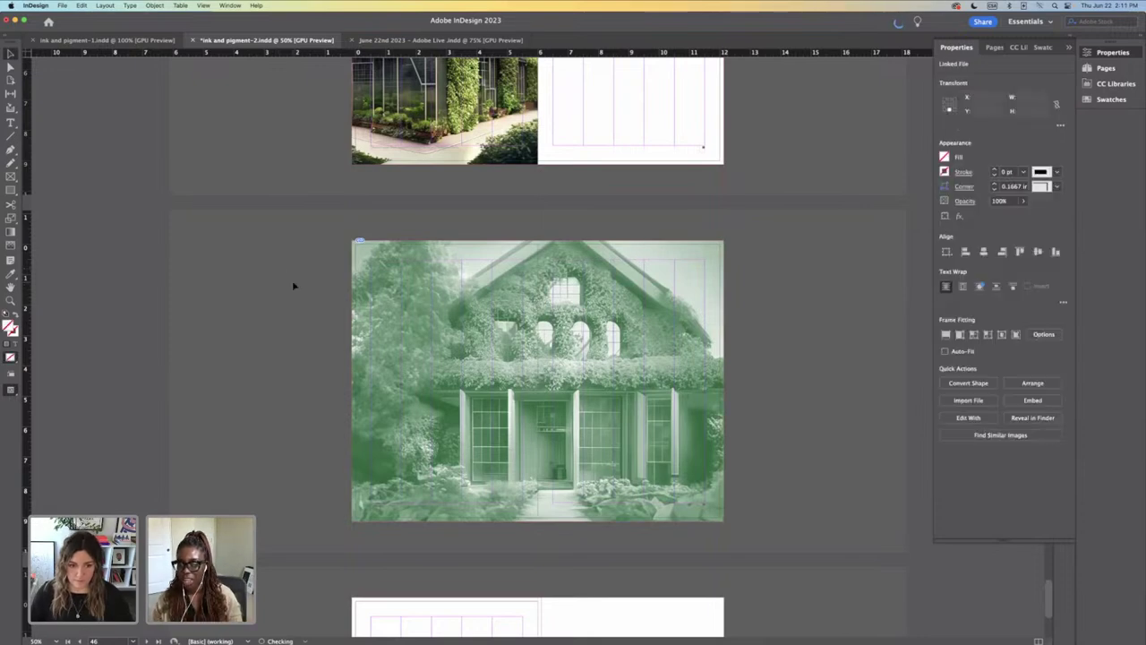
{"action": "key", "text": "super+equal"}
{"action": "left_click", "coordinate": [473, 329]}
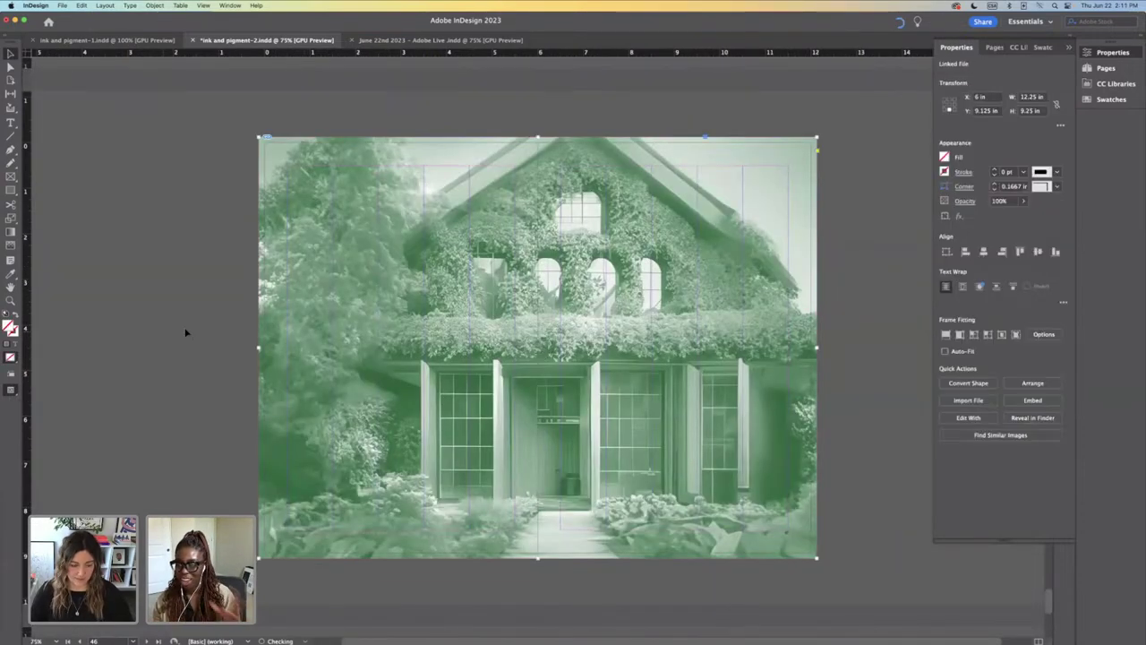
{"action": "double_click", "coordinate": [475, 347]}
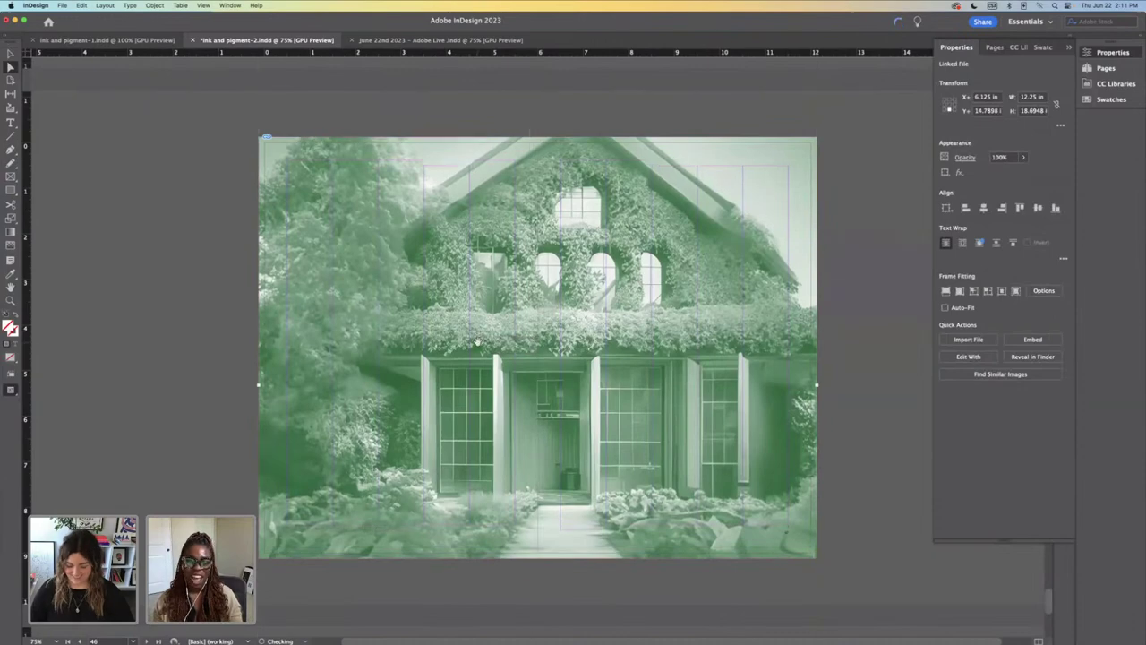
{"action": "key", "text": "super+minus"}
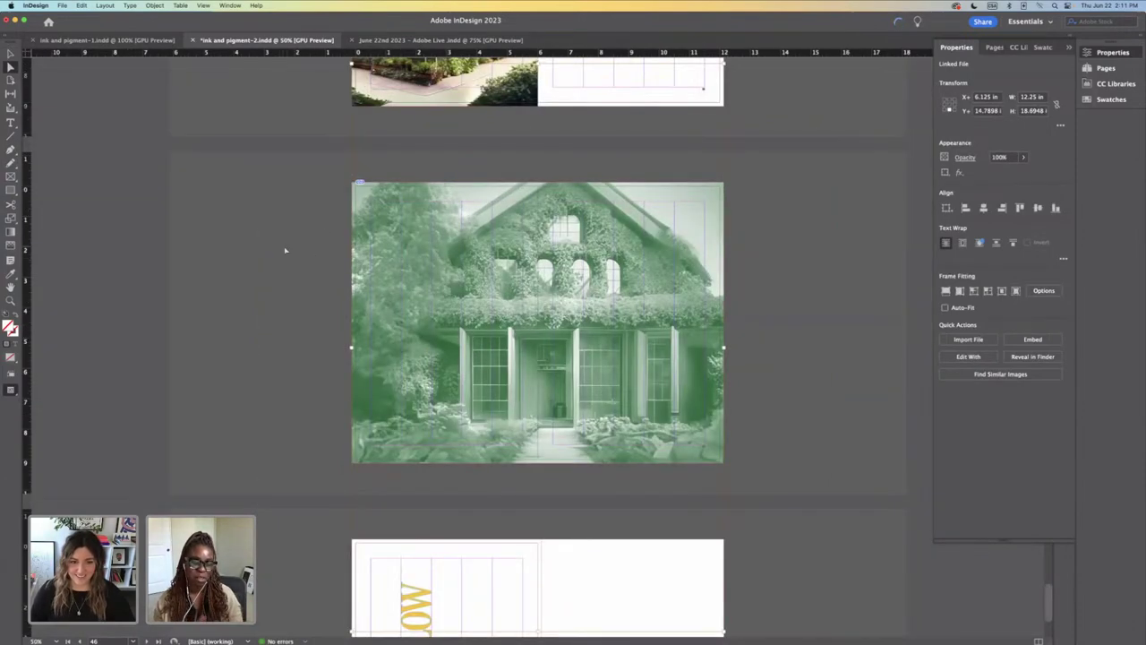
{"action": "left_click", "coordinate": [285, 250]}
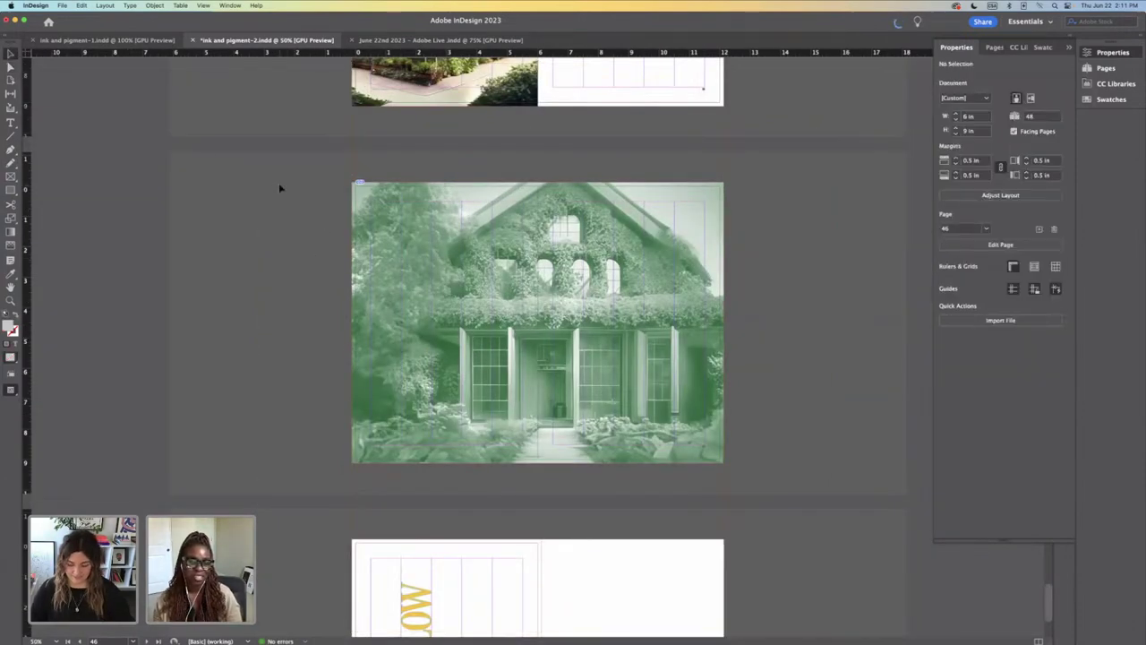
{"action": "key", "text": "super+minus"}
{"action": "key", "text": "super+equal"}
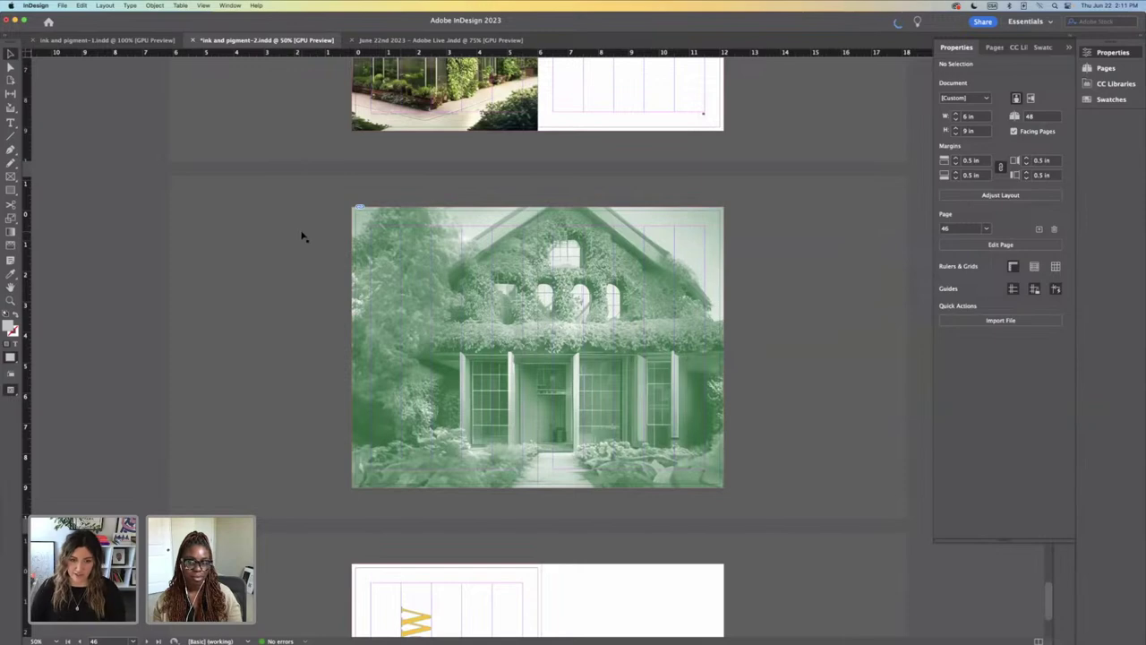
Step: Open the "June 22nd 2023 – Adobe Live.indd" document and copy the text frame containing the GREEN poem
{"action": "scroll", "coordinate": [750, 286], "scroll_direction": "up", "scroll_amount": 10}
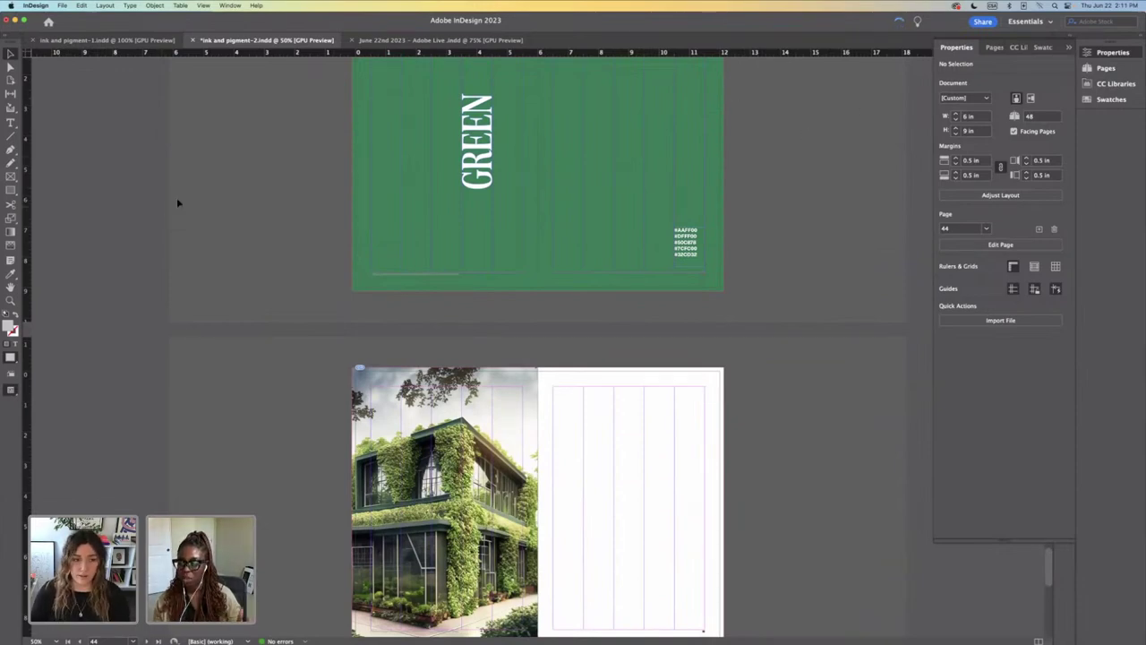
{"action": "left_click", "coordinate": [412, 40]}
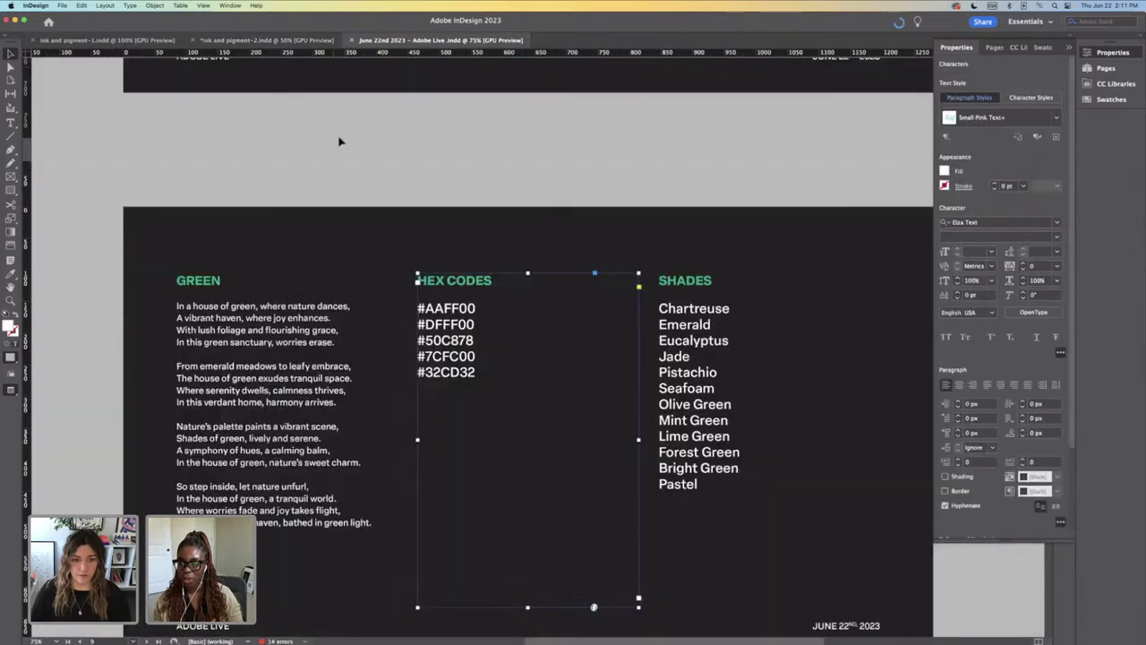
{"action": "left_click", "coordinate": [283, 380]}
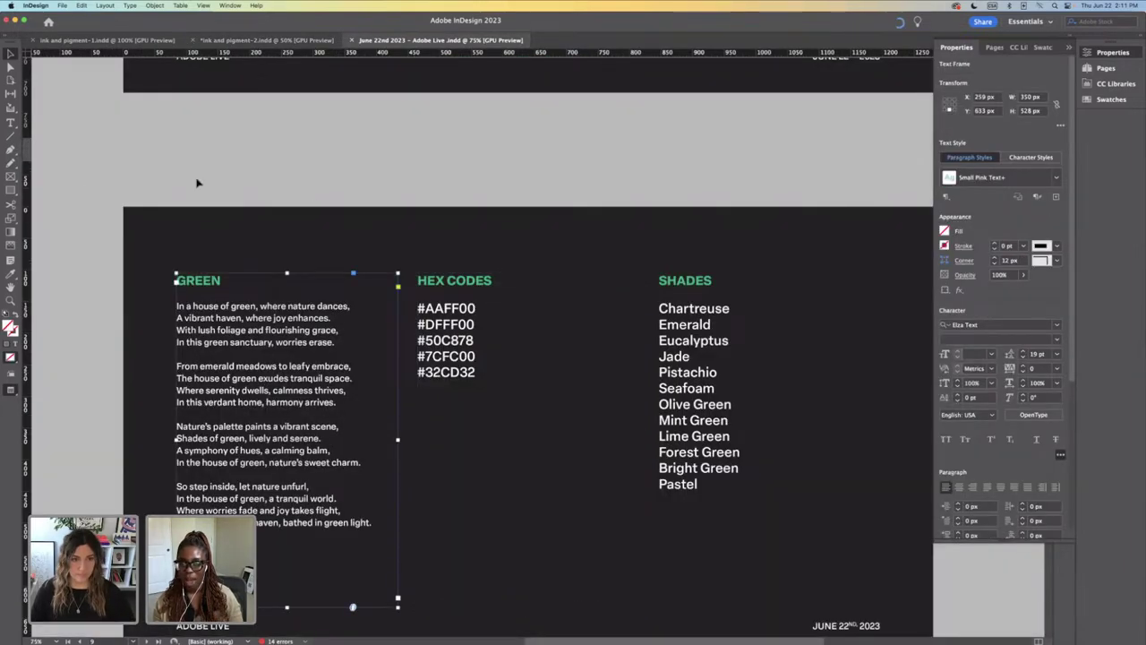
{"action": "left_click", "coordinate": [322, 163]}
Step: Return to "ink and pigment-2.indd" and paste the GREEN poem onto the blank page beside the ivy-covered house photo
{"action": "key", "text": "super+shift+grave"}
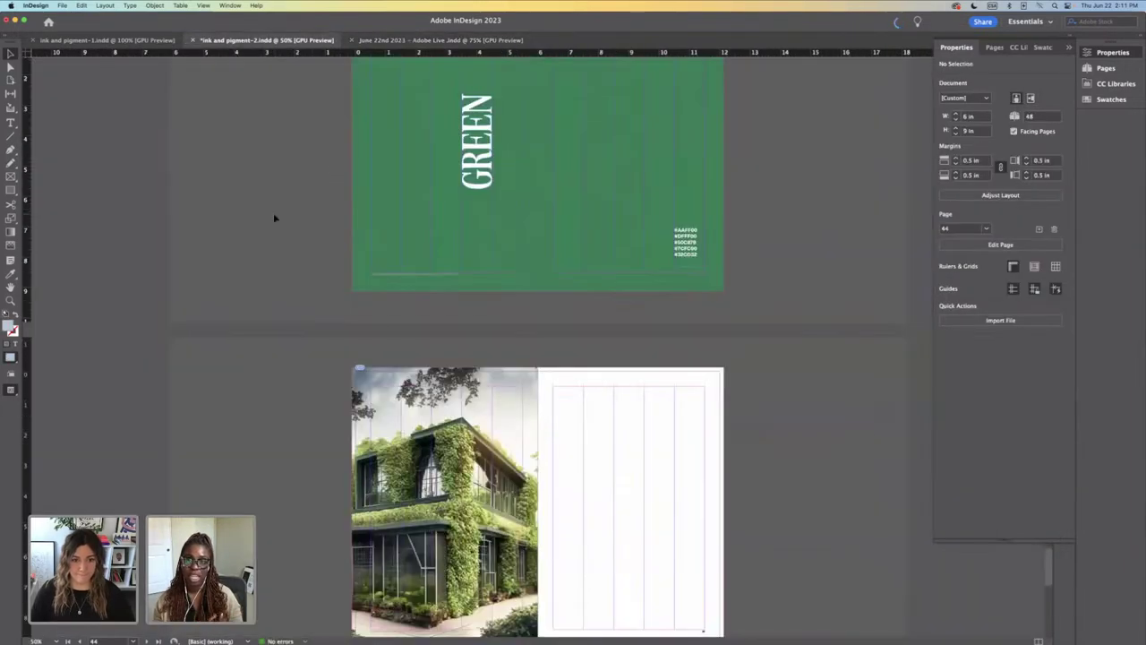
{"action": "scroll", "coordinate": [567, 439], "scroll_direction": "down", "scroll_amount": 3}
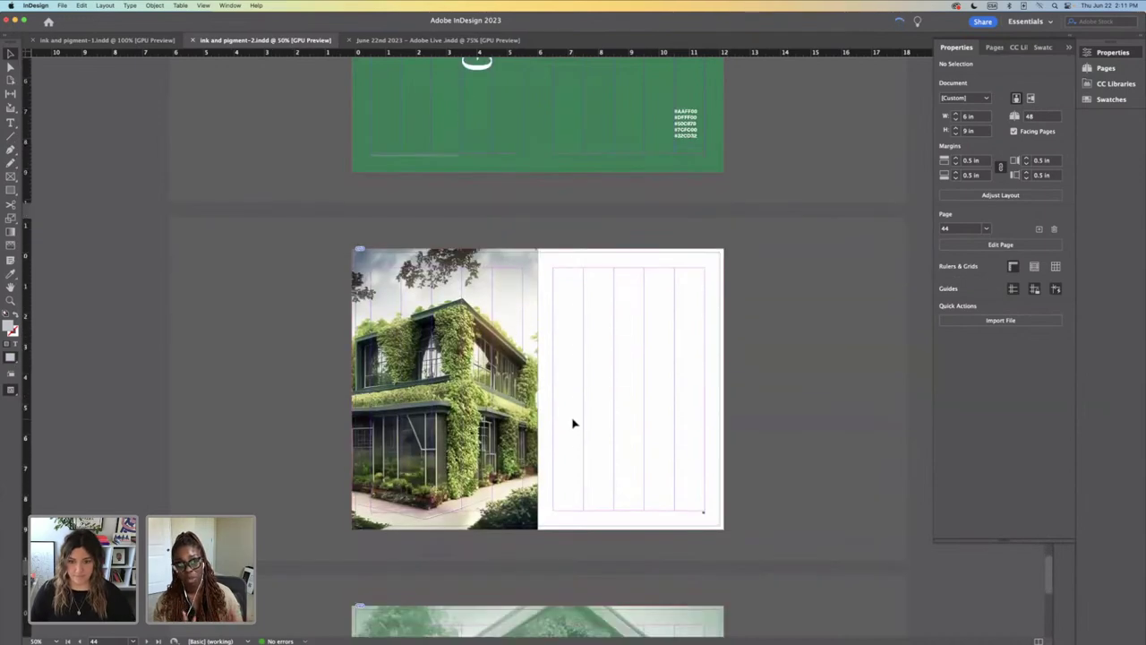
{"action": "key", "text": "super+v"}
{"action": "left_click_drag", "start_coordinate": [503, 296], "coordinate": [634, 316]}
Step: Recolor the whole pasted poem, heading included, with the [Black] swatch and deselect it
{"action": "left_click", "coordinate": [10, 123]}
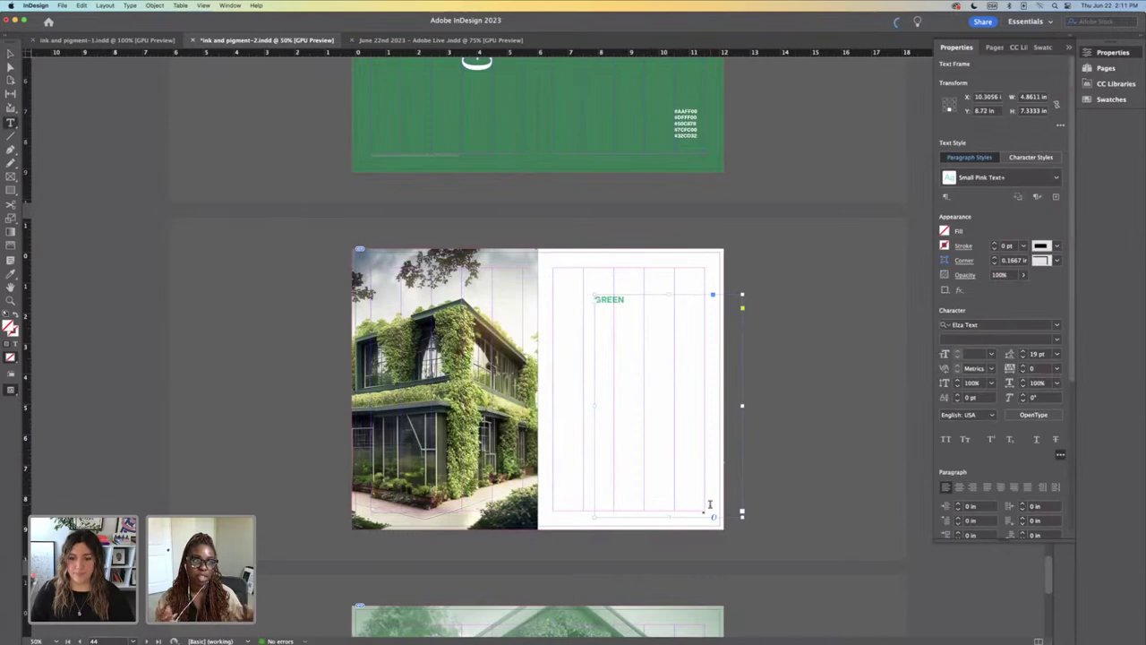
{"action": "left_click_drag", "start_coordinate": [709, 504], "coordinate": [594, 299]}
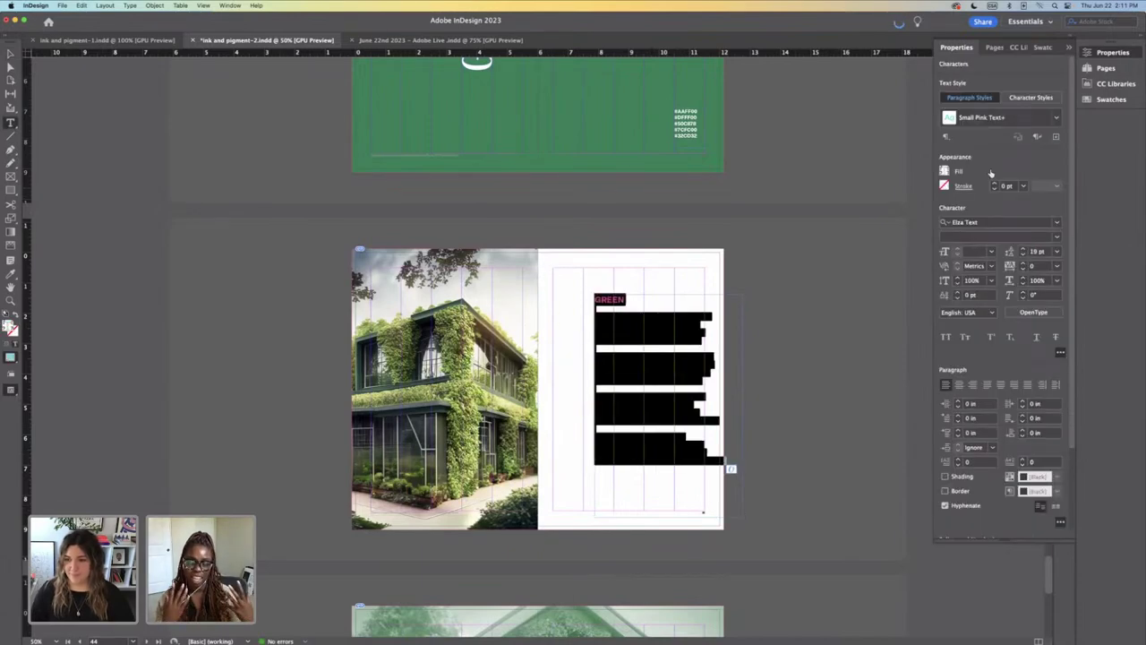
{"action": "left_click", "coordinate": [1110, 98]}
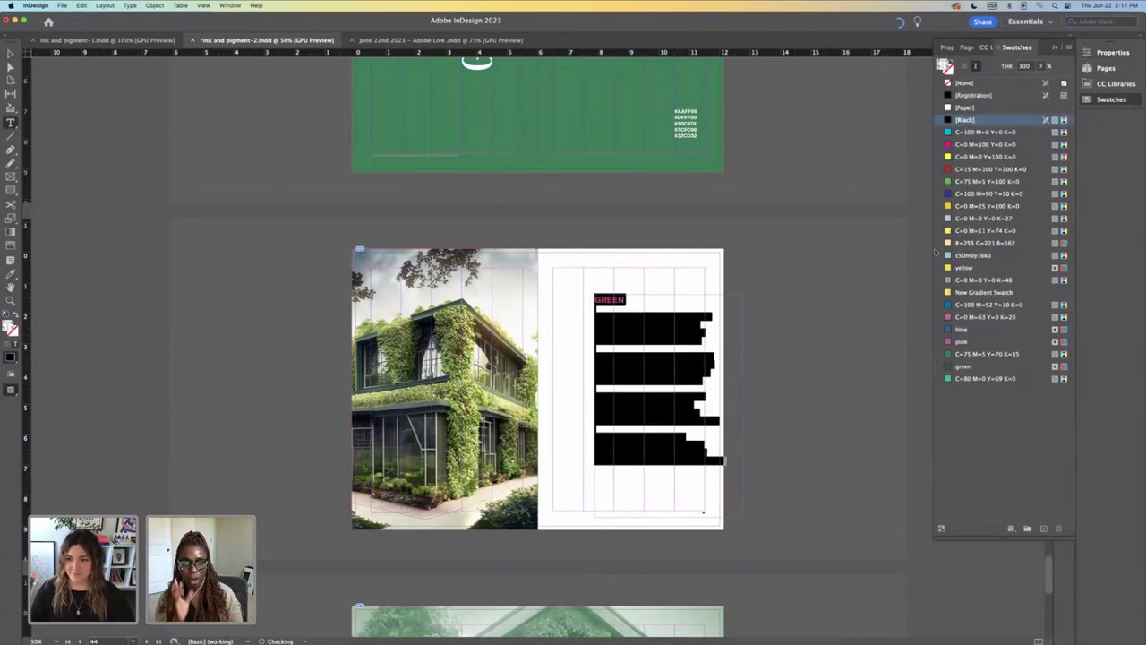
{"action": "left_click", "coordinate": [10, 53]}
{"action": "left_click", "coordinate": [762, 391]}
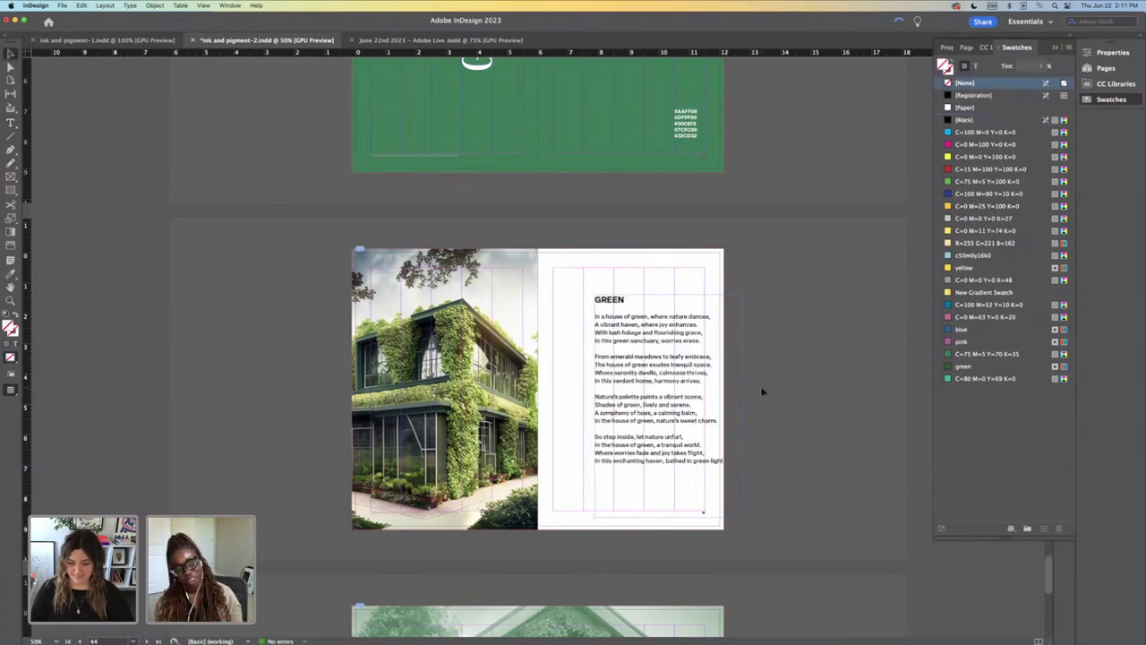
Step: Align the poem's text frame with the page's column guide and delete the GREEN heading above the poem
{"action": "key", "text": "super+equal"}
{"action": "mouse_move", "coordinate": [686, 343]}
{"action": "left_mouse_down"}
{"action": "mouse_move", "coordinate": [671, 344]}
{"action": "mouse_move", "coordinate": [680, 346]}
{"action": "left_mouse_up"}
{"action": "scroll", "coordinate": [682, 190], "scroll_direction": "right", "scroll_amount": 1}
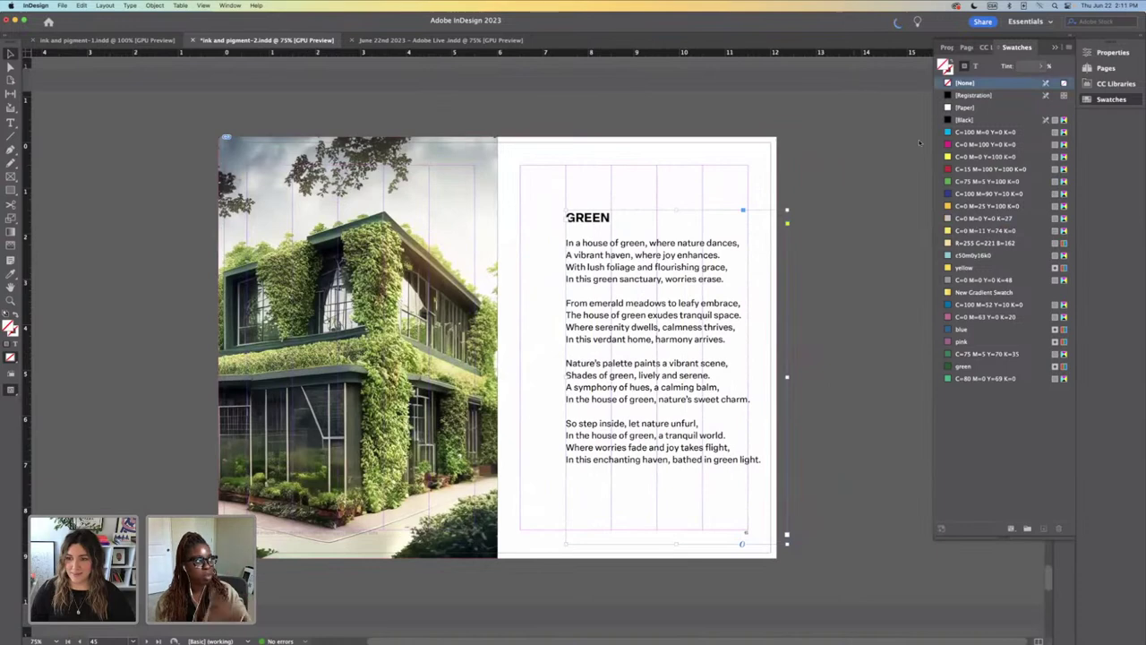
{"action": "key", "text": "t"}
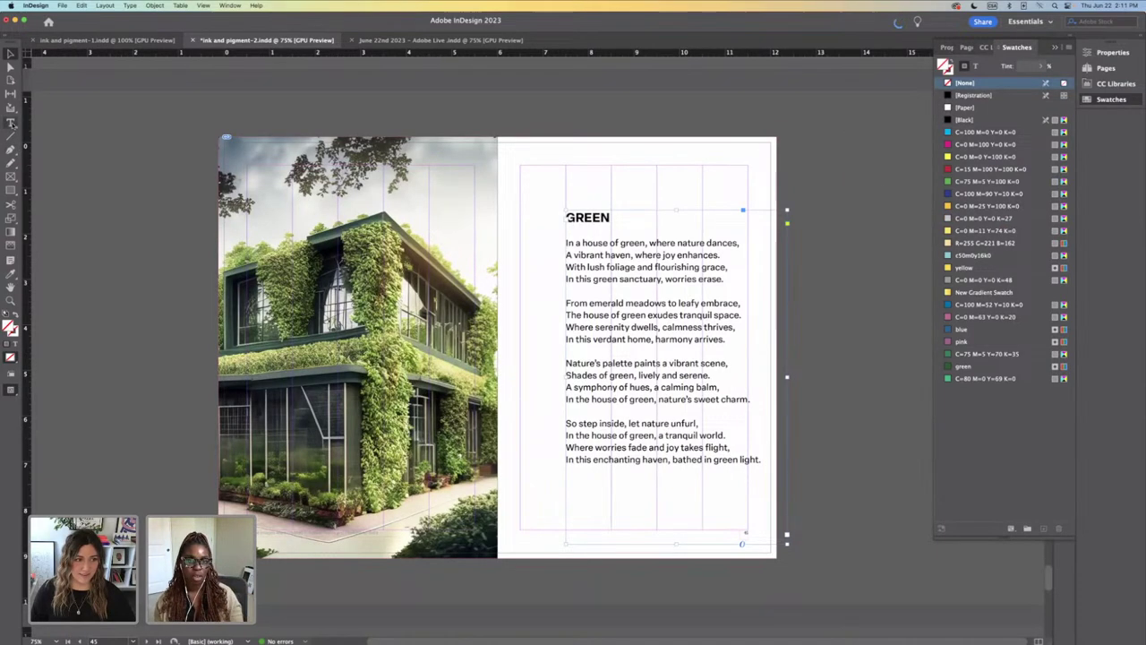
{"action": "left_click_drag", "start_coordinate": [626, 219], "coordinate": [488, 221]}
{"action": "key", "text": "BackSpace"}
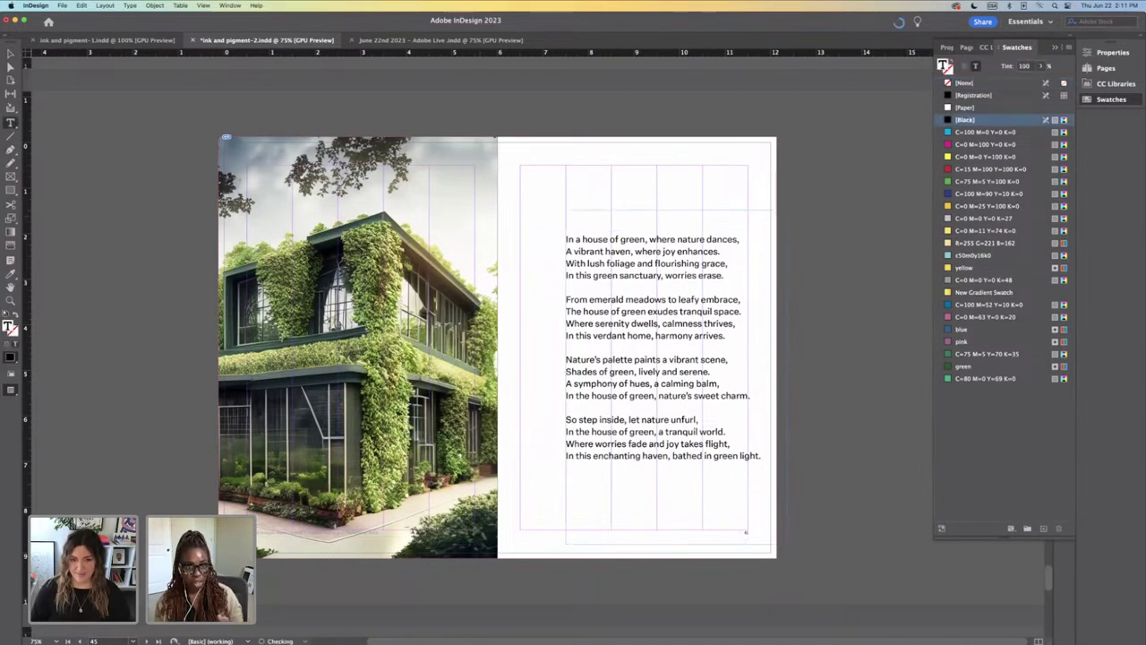
Step: Check the font size of the line "Let its vibrant hues guide your heart's delight," on the pink poem page
{"action": "scroll", "coordinate": [586, 271], "scroll_direction": "up", "scroll_amount": 1}
{"action": "scroll", "coordinate": [514, 234], "scroll_direction": "up", "scroll_amount": 20}
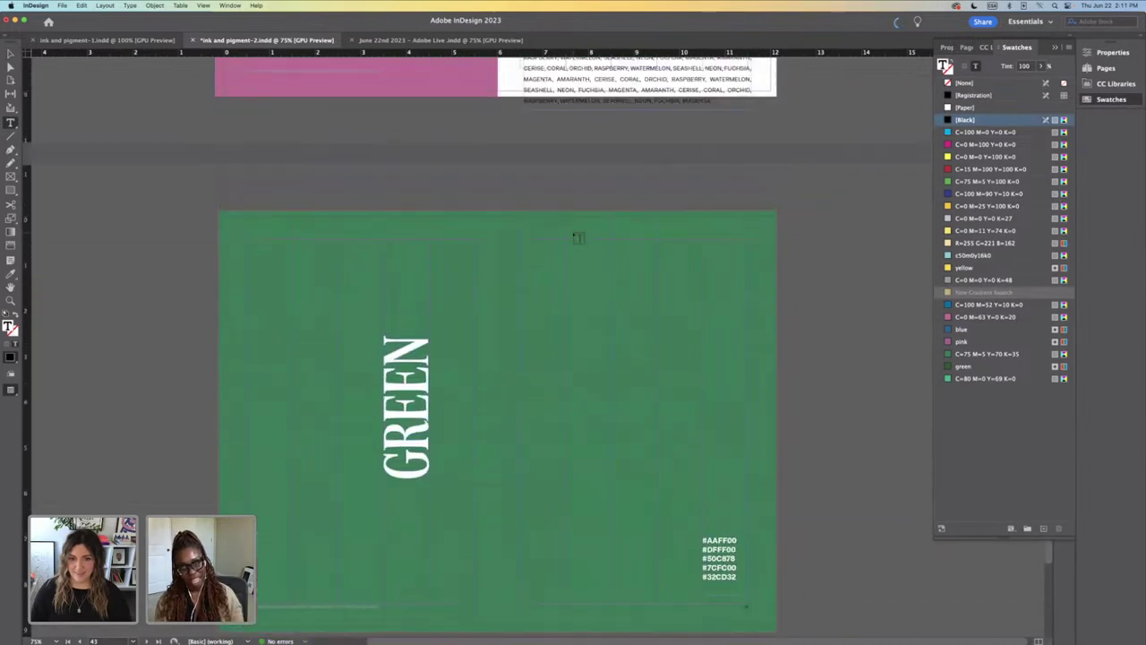
{"action": "scroll", "coordinate": [575, 236], "scroll_direction": "up", "scroll_amount": 5}
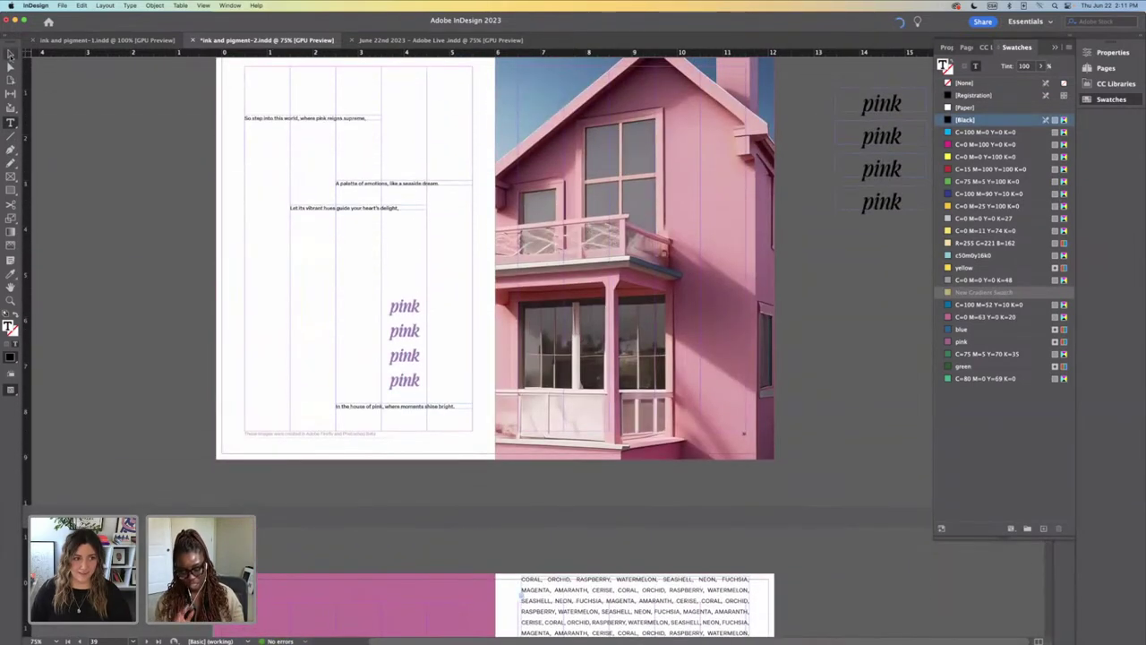
{"action": "key", "text": "Escape"}
{"action": "left_click", "coordinate": [307, 210]}
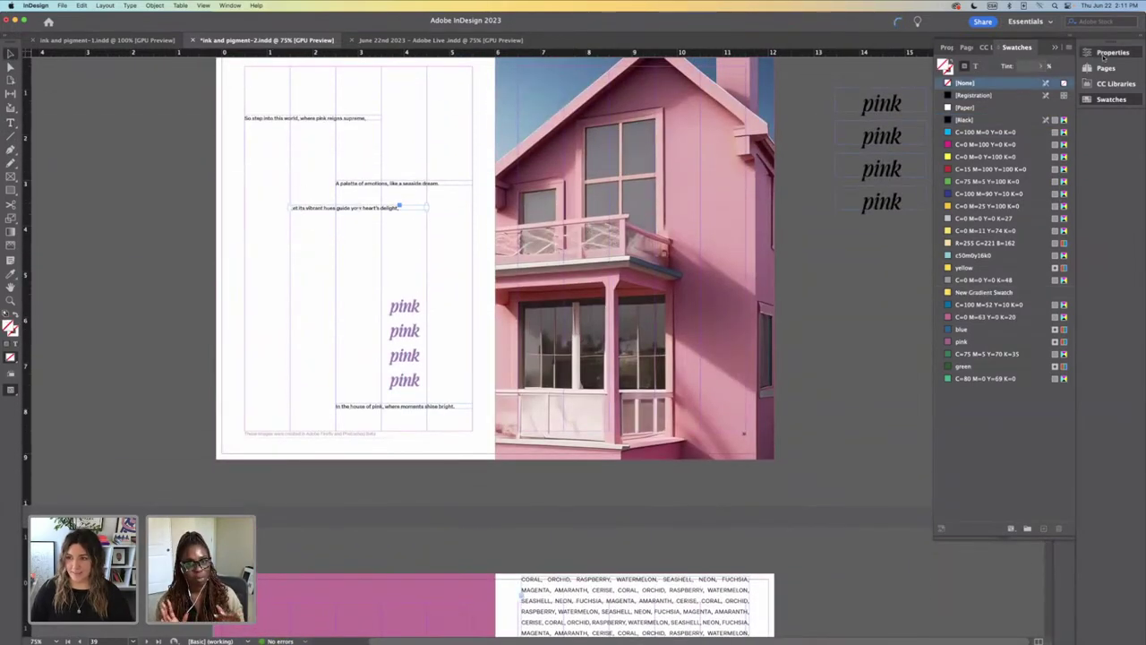
{"action": "left_click", "coordinate": [1112, 52]}
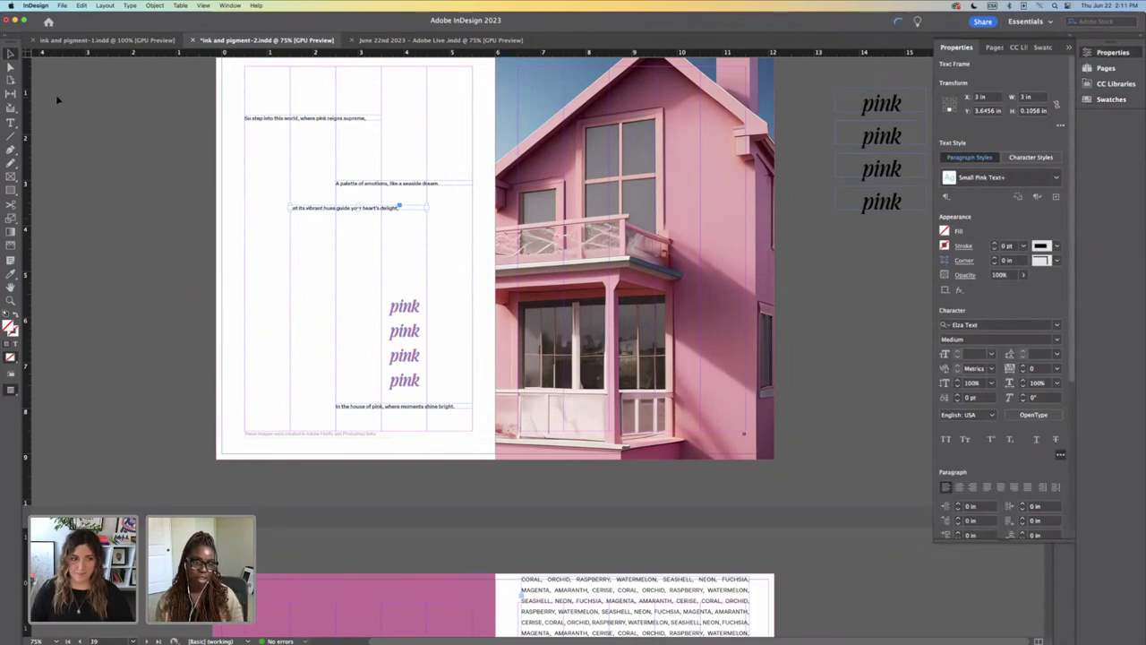
{"action": "key", "text": "t"}
{"action": "left_click_drag", "start_coordinate": [408, 208], "coordinate": [288, 208]}
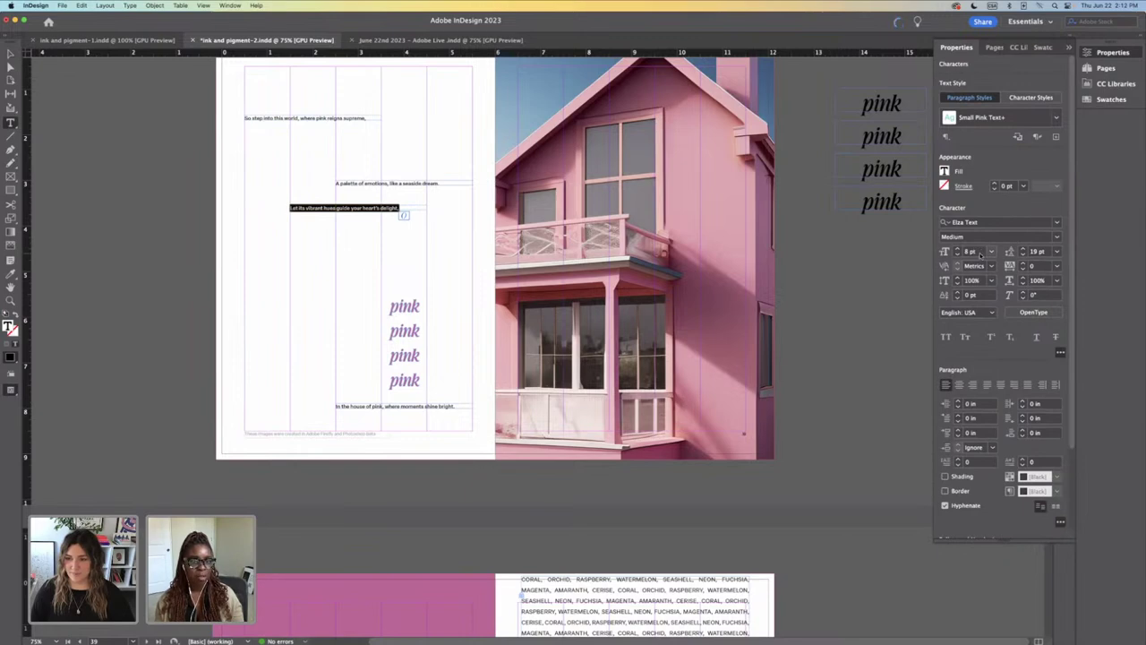
{"action": "left_click", "coordinate": [11, 55]}
Step: Set the whole green poem beside the ivy-covered house to 8 pt
{"action": "scroll", "coordinate": [89, 127], "scroll_direction": "down", "scroll_amount": 3}
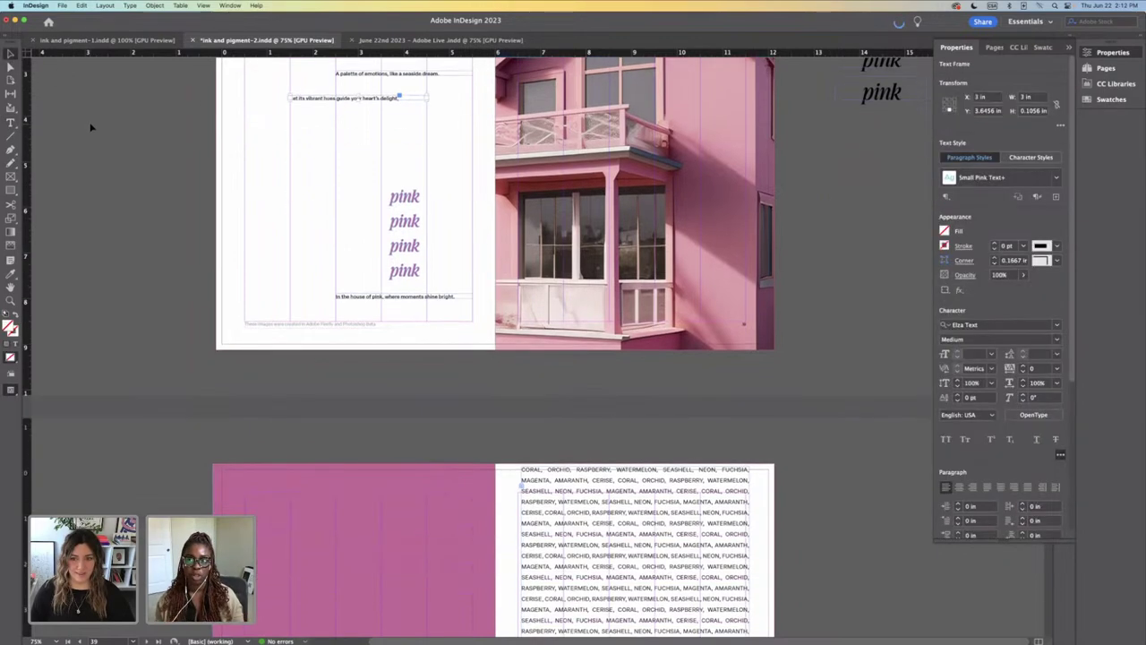
{"action": "scroll", "coordinate": [89, 127], "scroll_direction": "down", "scroll_amount": 15}
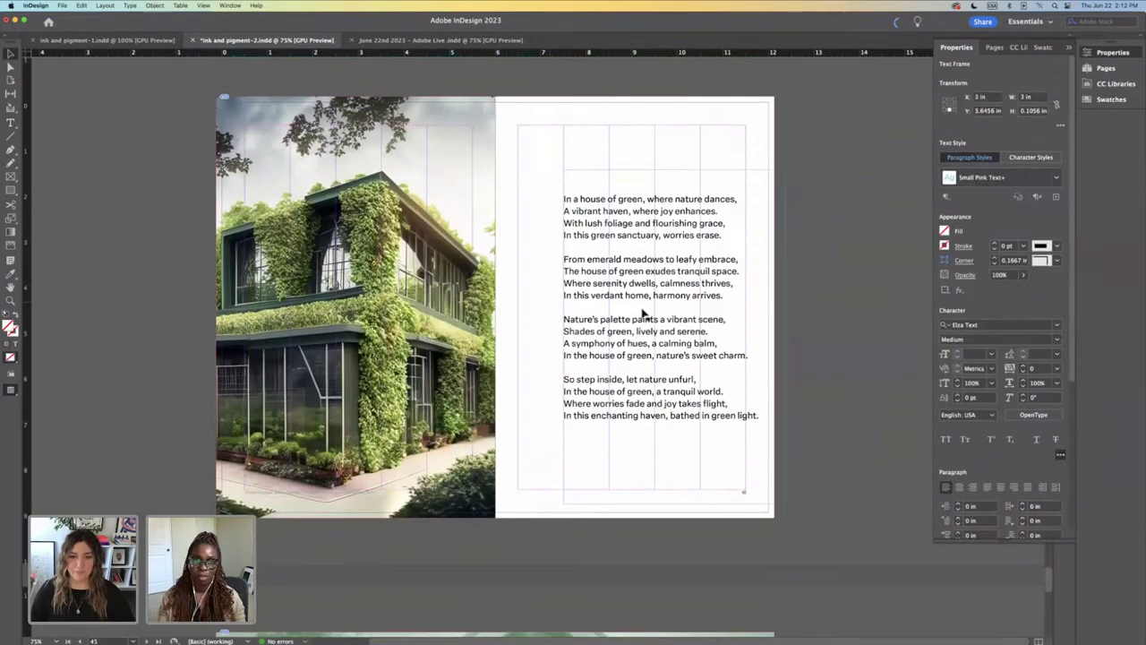
{"action": "left_click", "coordinate": [11, 122]}
{"action": "left_click", "coordinate": [757, 416]}
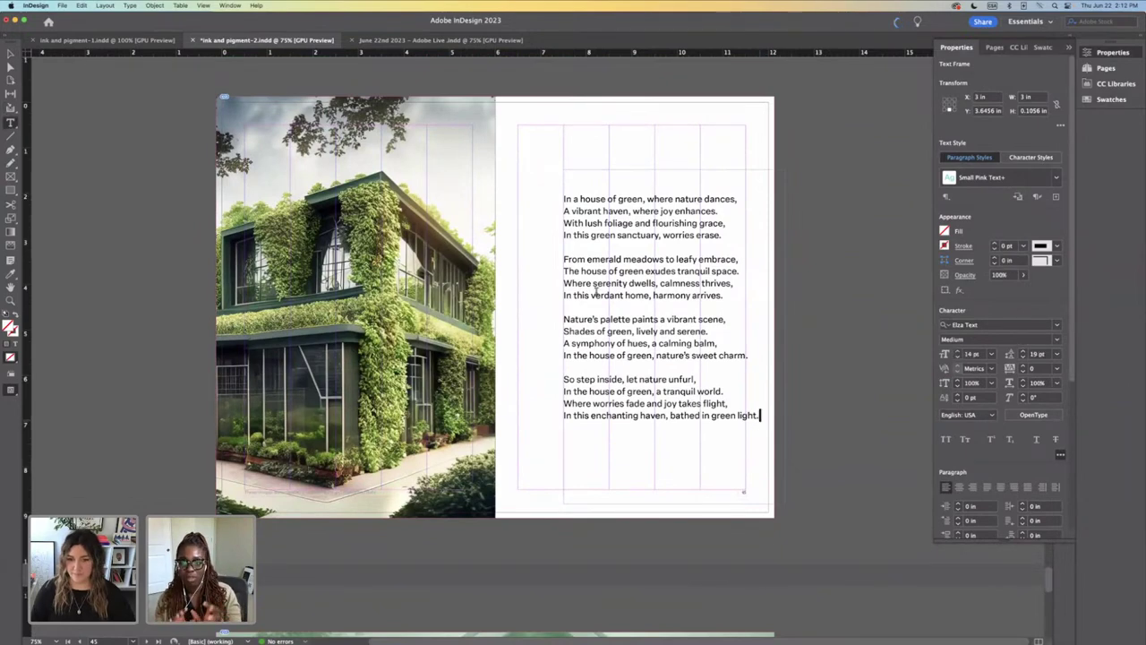
{"action": "key", "text": "super+a"}
{"action": "left_click", "coordinate": [983, 253]}
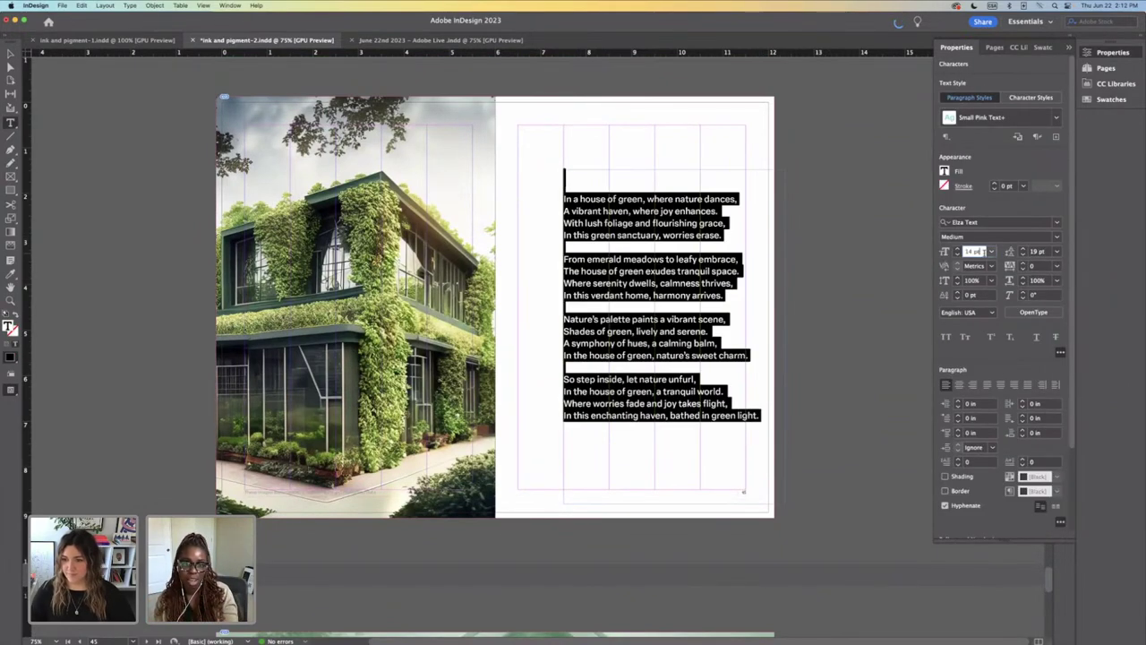
{"action": "type", "text": "1"}
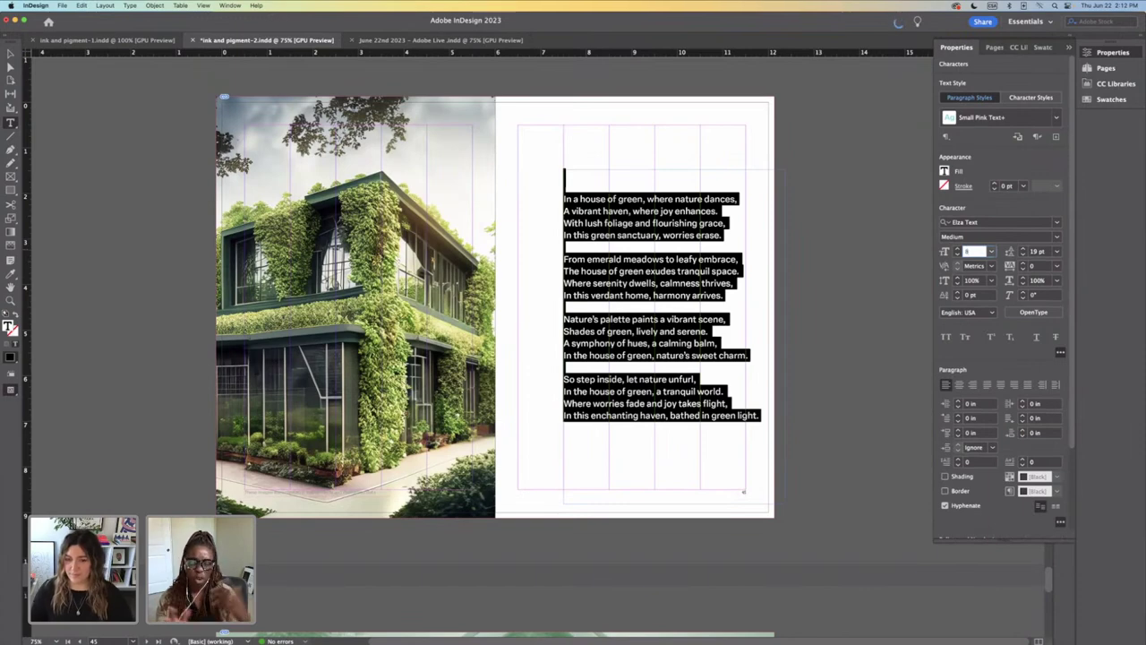
{"action": "key", "text": "Return"}
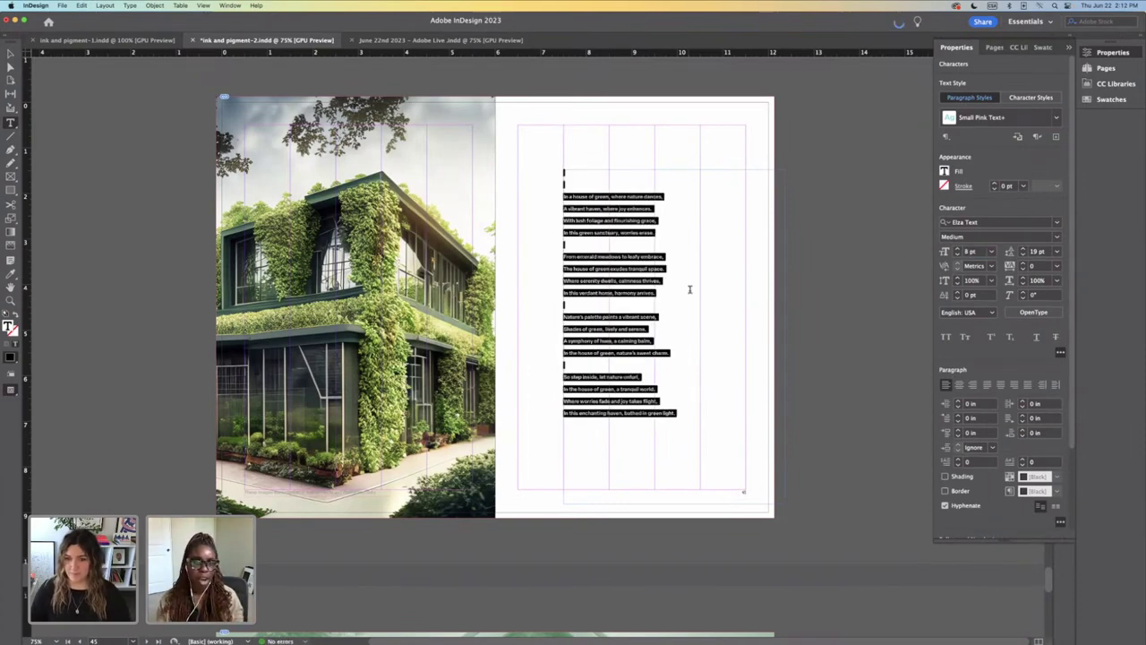
Step: Remove the empty lines above the poem's first line and shift its text frame slightly down the page
{"action": "left_click", "coordinate": [690, 288]}
{"action": "left_click", "coordinate": [565, 194]}
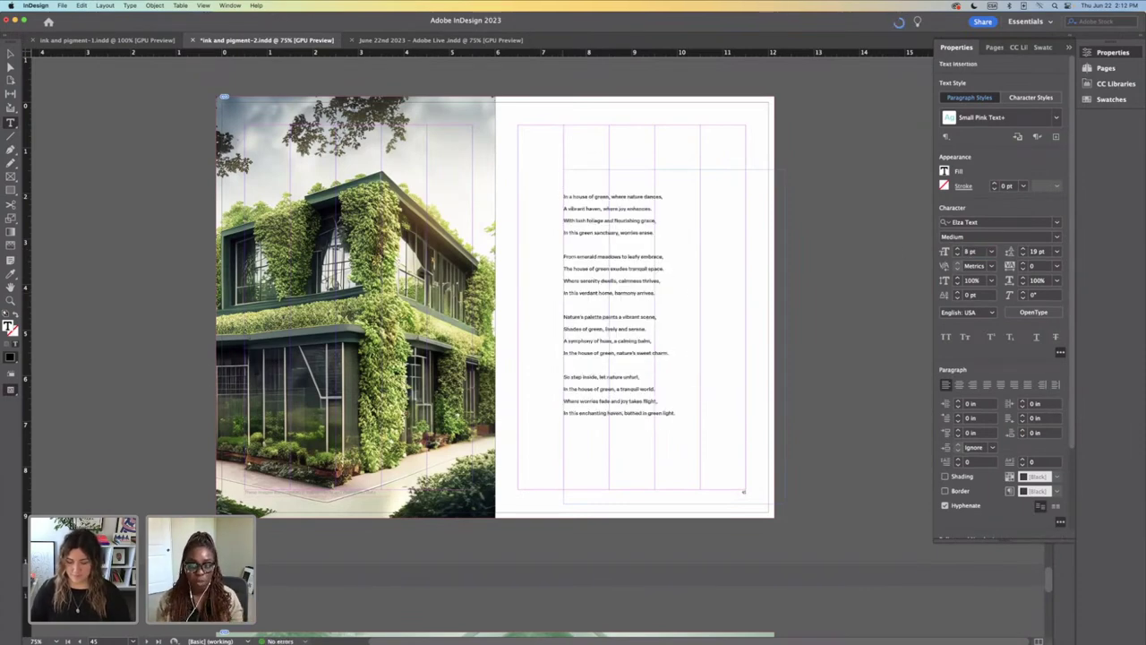
{"action": "key", "text": "BackSpace"}
{"action": "key", "text": "BackSpace"}
{"action": "left_click", "coordinate": [10, 53]}
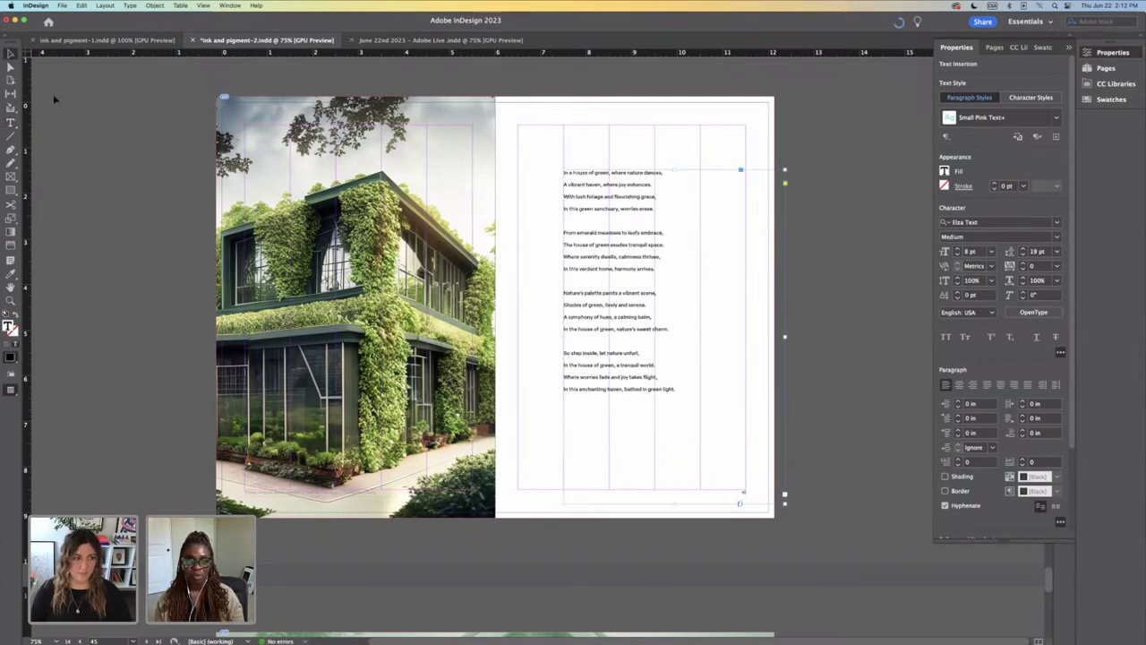
{"action": "left_click", "coordinate": [84, 104]}
{"action": "left_click_drag", "start_coordinate": [635, 213], "coordinate": [640, 217]}
{"action": "key", "text": "super+minus"}
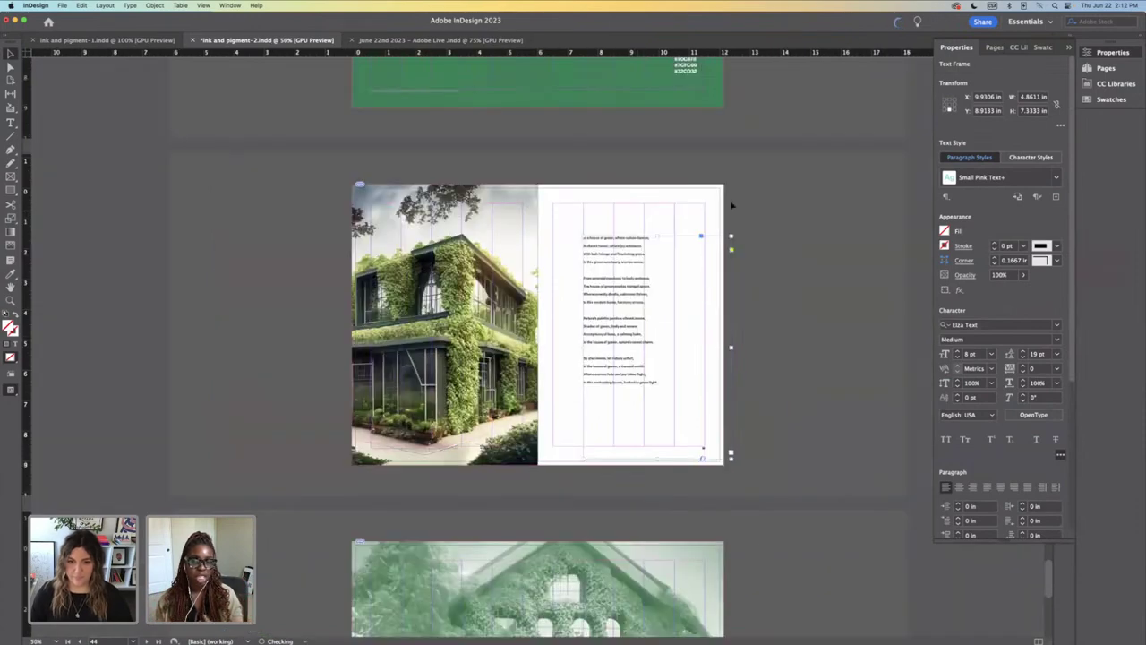
Step: Try splitting the poem off after its first line, and undo the split
{"action": "left_click", "coordinate": [11, 125]}
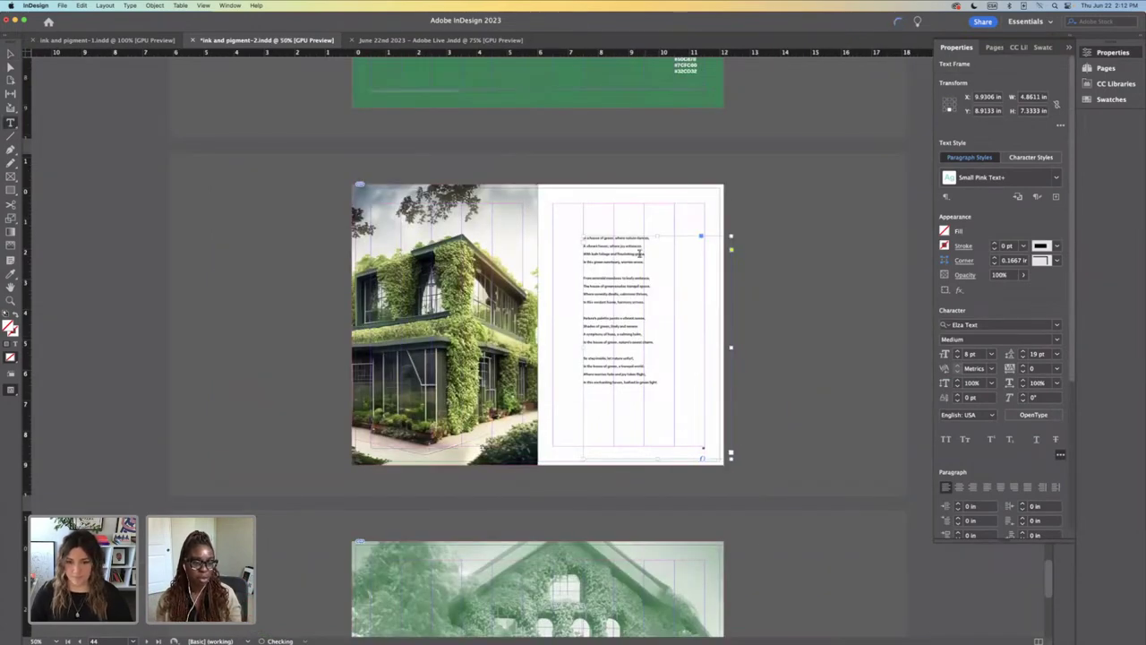
{"action": "key", "text": "super+equal"}
{"action": "key", "text": "super+equal"}
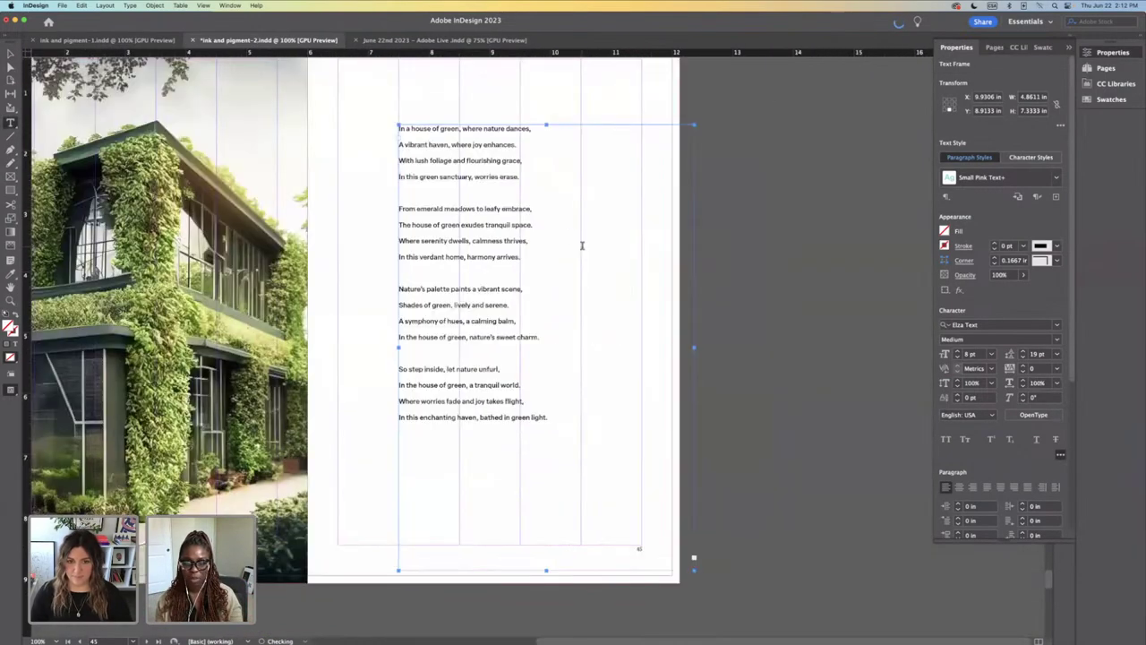
{"action": "left_click", "coordinate": [399, 144]}
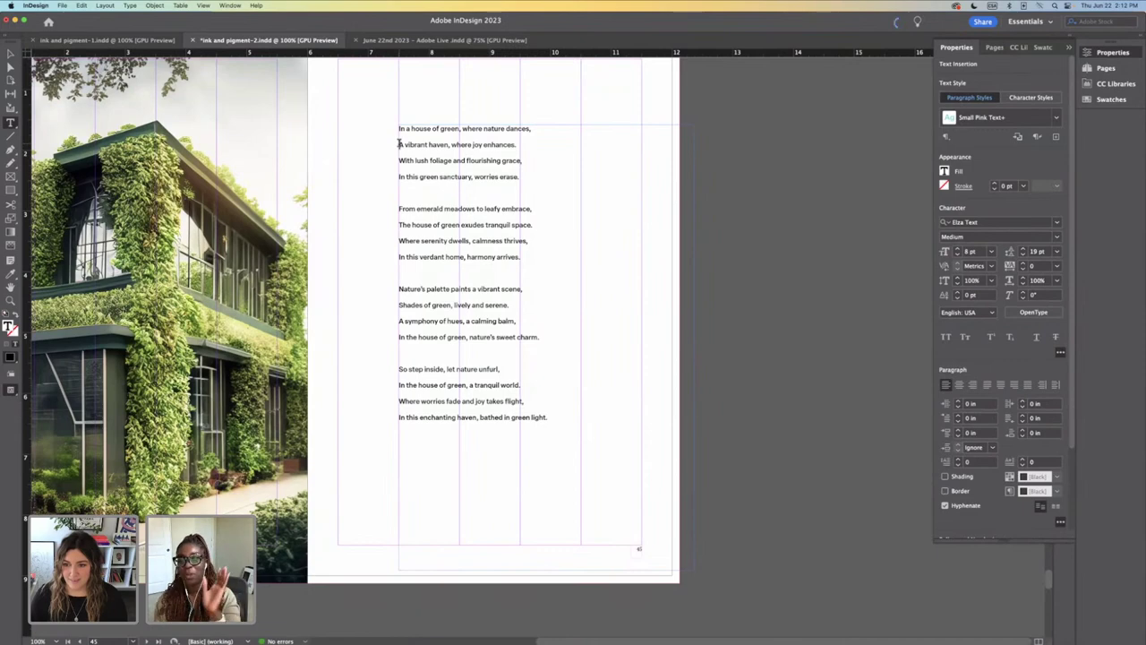
{"action": "key", "text": "super+shift+End"}
{"action": "key", "text": "Delete"}
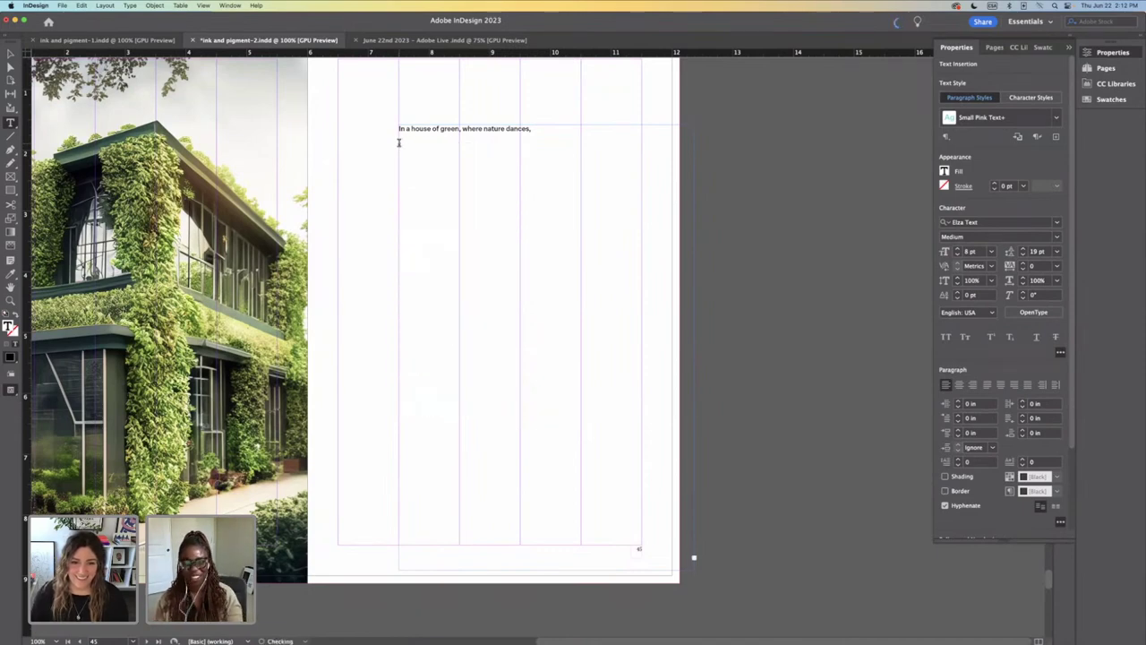
{"action": "key", "text": "super+z"}
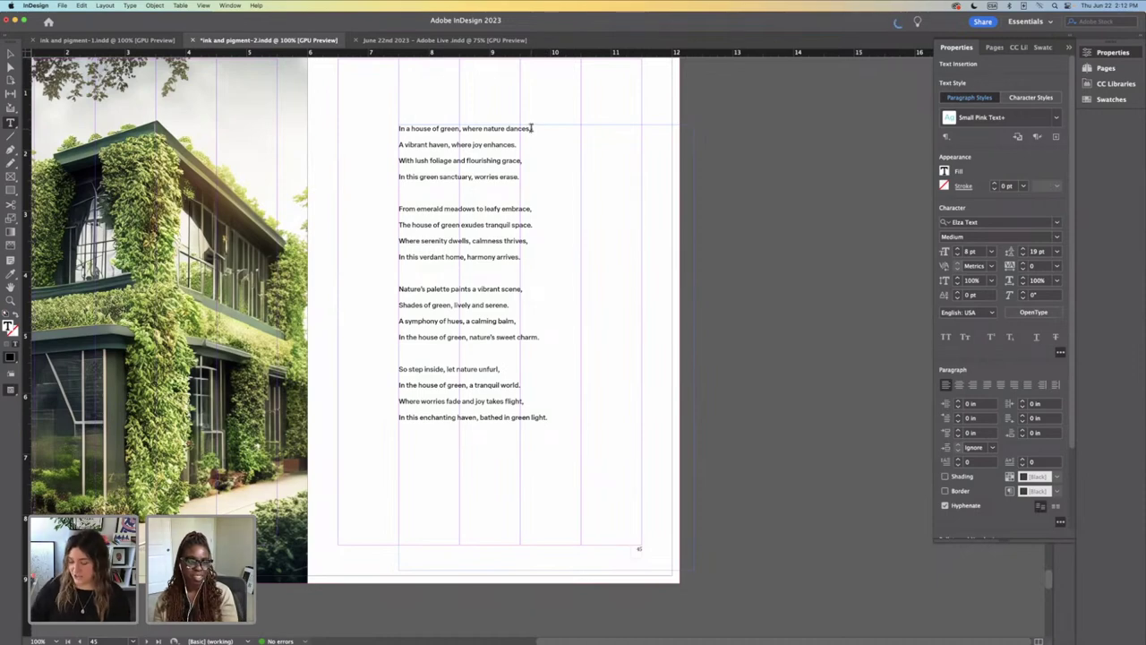
Step: Insert a frame break after the poem's first line, "In a house of green, where nature dances,"
{"action": "key", "text": "KP_Enter"}
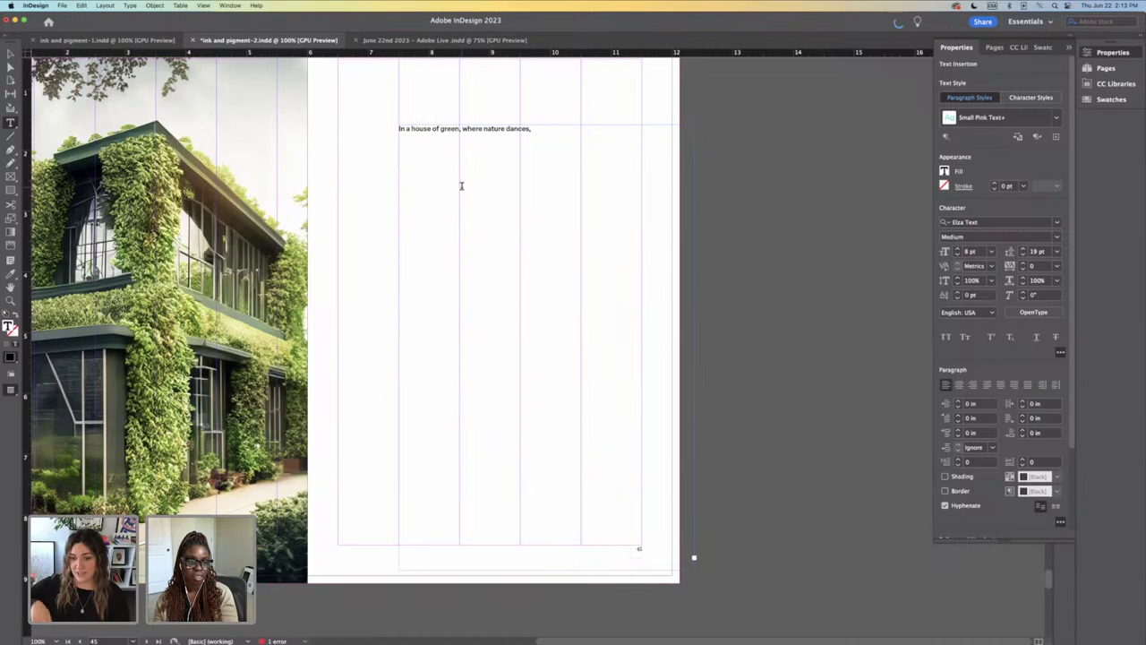
{"action": "key", "text": "Escape"}
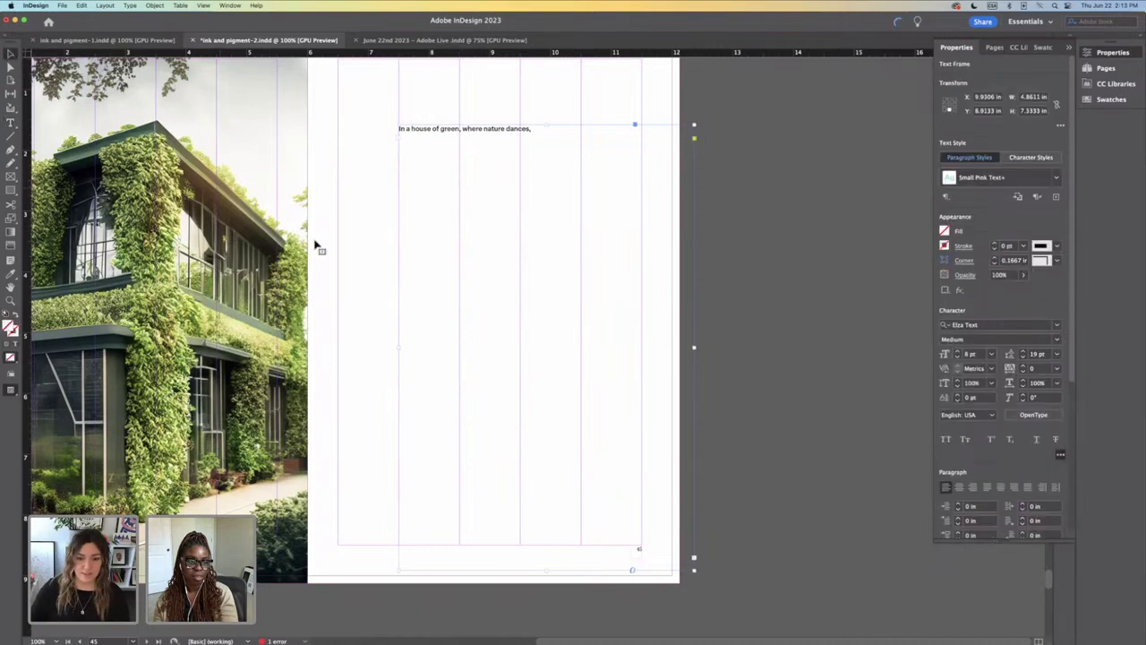
{"action": "left_click", "coordinate": [693, 560]}
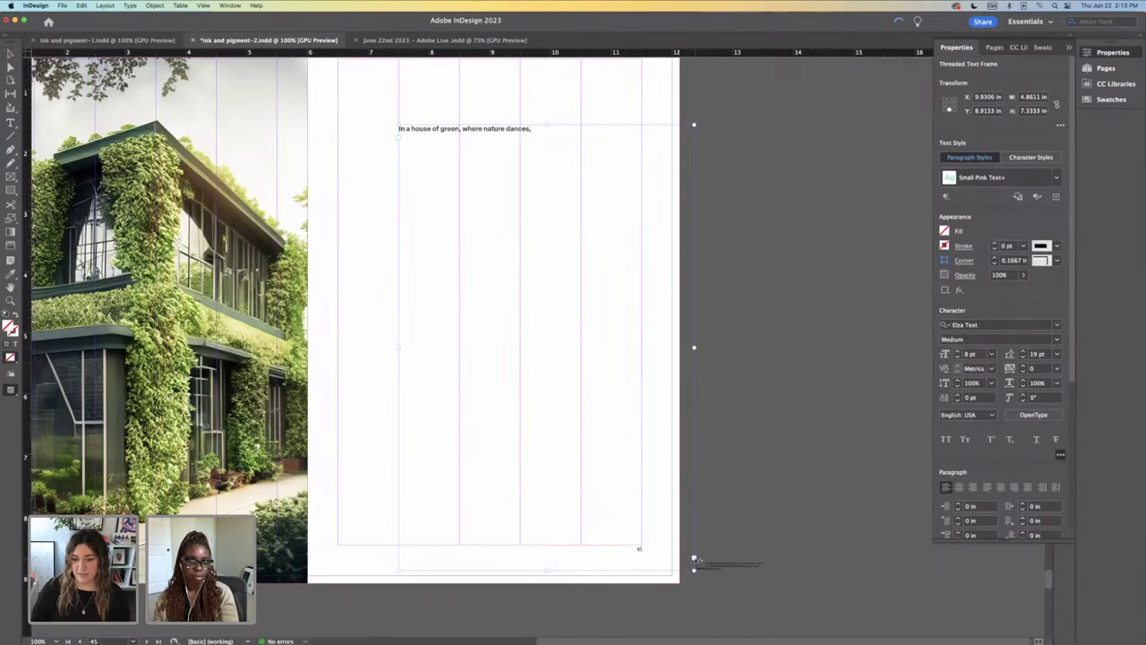
{"action": "key", "text": "Escape"}
Step: Flow the poem's overset text into a new threaded text frame on the pasteboard beside page 45
{"action": "key", "text": "super+="}
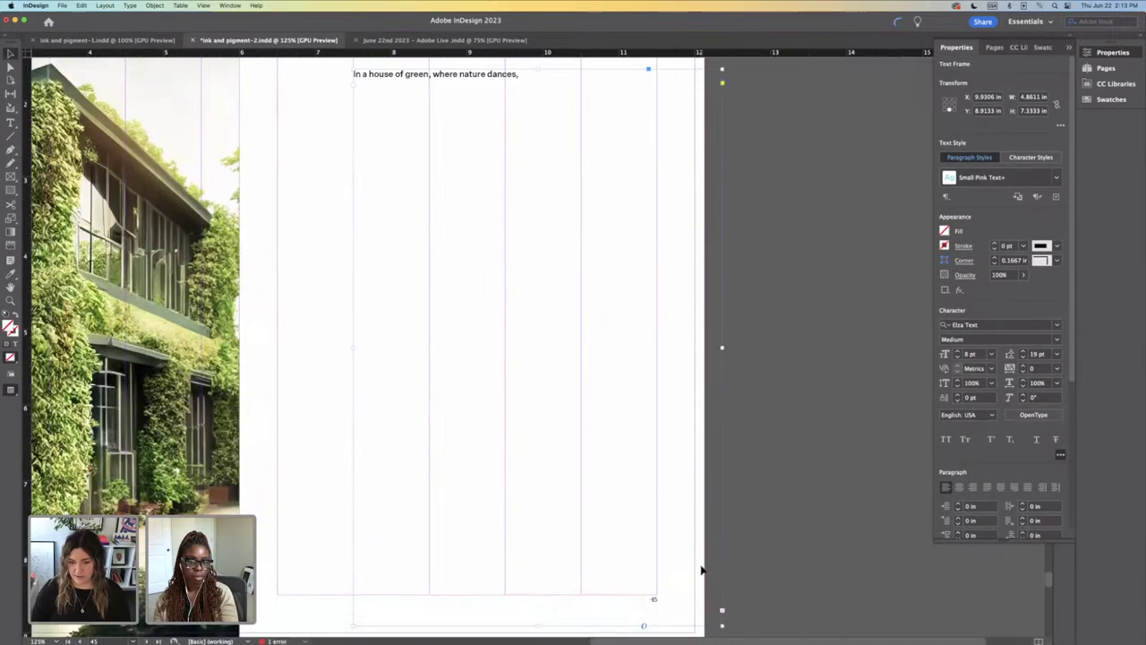
{"action": "key", "text": "super+="}
{"action": "scroll", "coordinate": [696, 548], "scroll_direction": "down", "scroll_amount": 7}
{"action": "scroll", "coordinate": [677, 357], "scroll_direction": "up", "scroll_amount": 4}
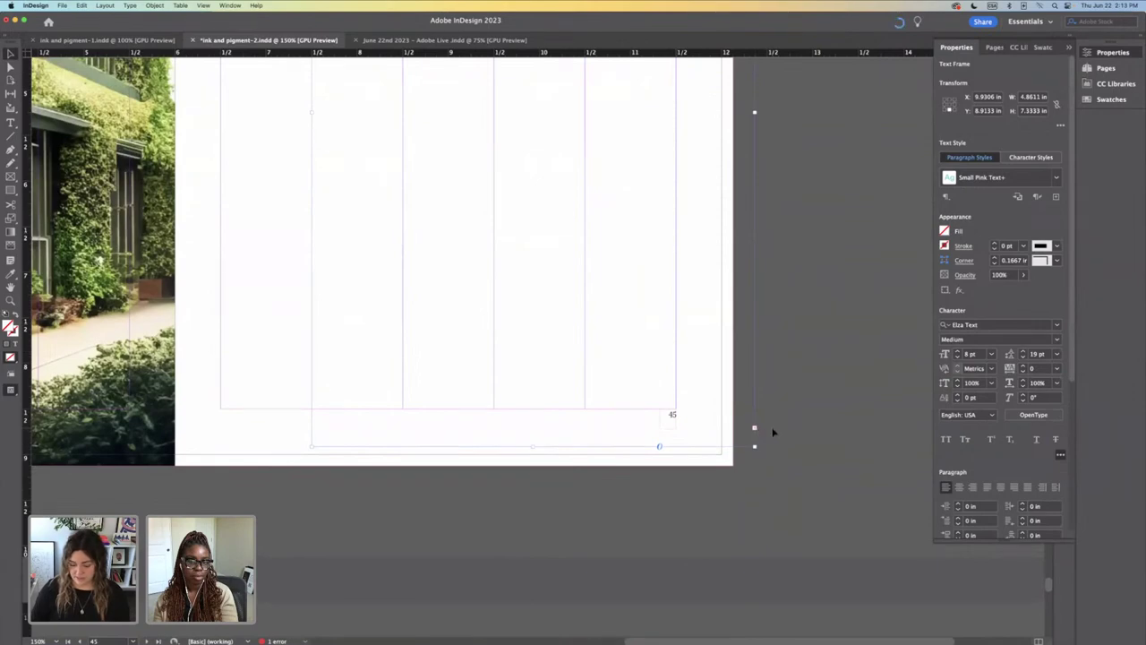
{"action": "scroll", "coordinate": [707, 435], "scroll_direction": "right", "scroll_amount": 4}
{"action": "left_click", "coordinate": [571, 430]}
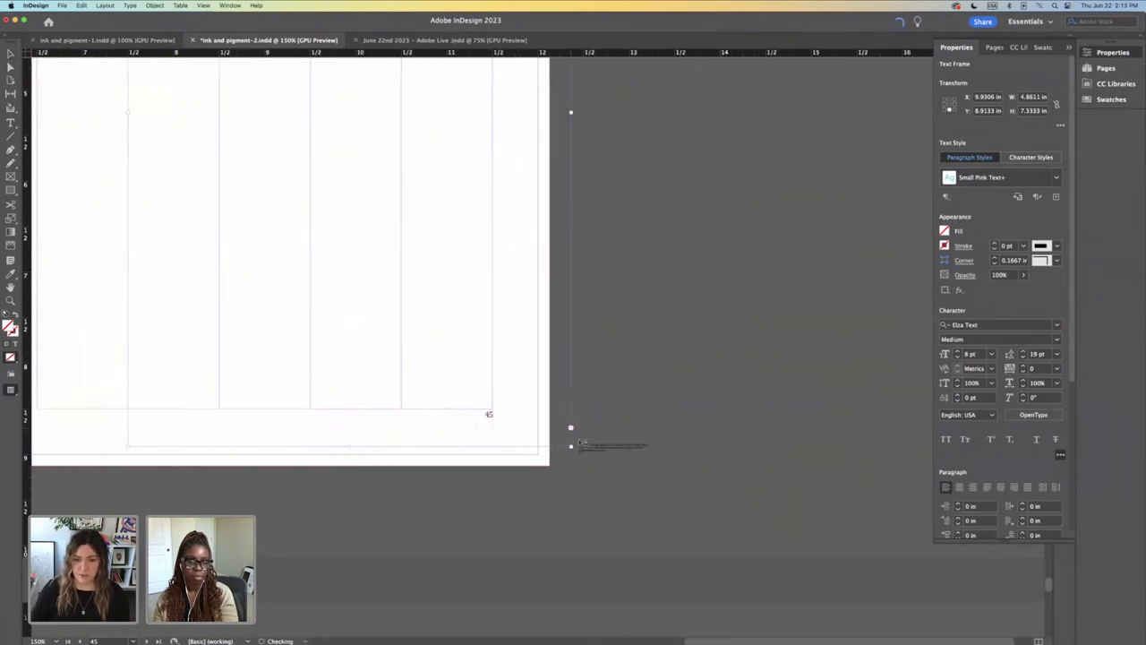
{"action": "left_click", "coordinate": [621, 147]}
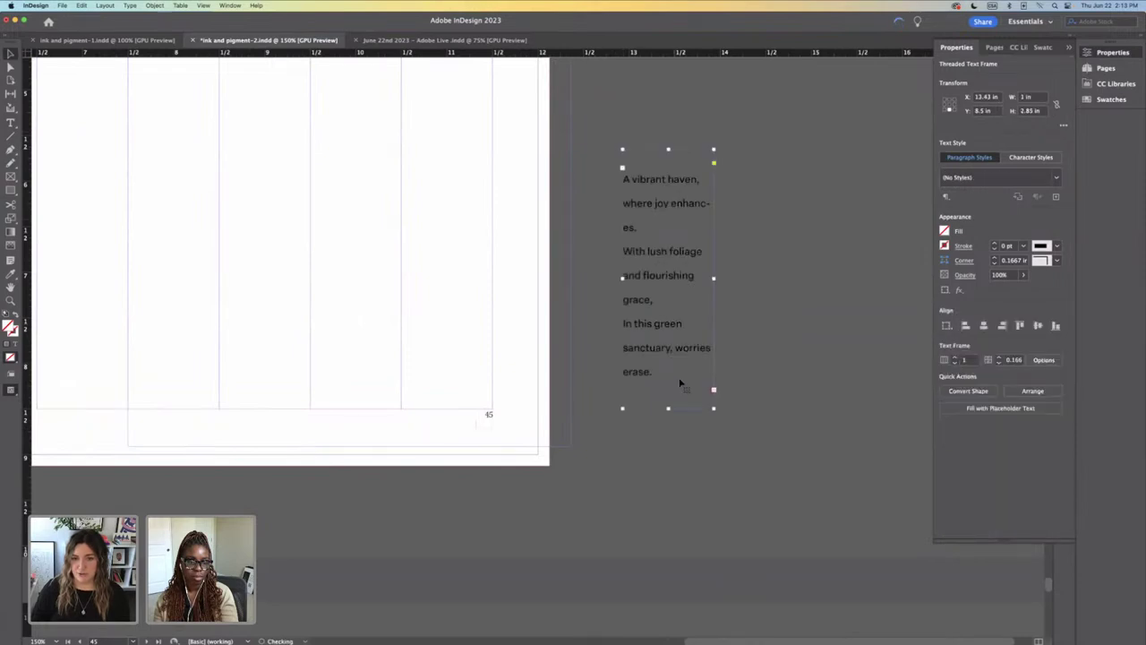
Step: Widen the threaded text frame on the pasteboard to about 2.75 in so the poem lines fit without wrapping
{"action": "key", "text": "super+minus"}
{"action": "key", "text": "super+minus"}
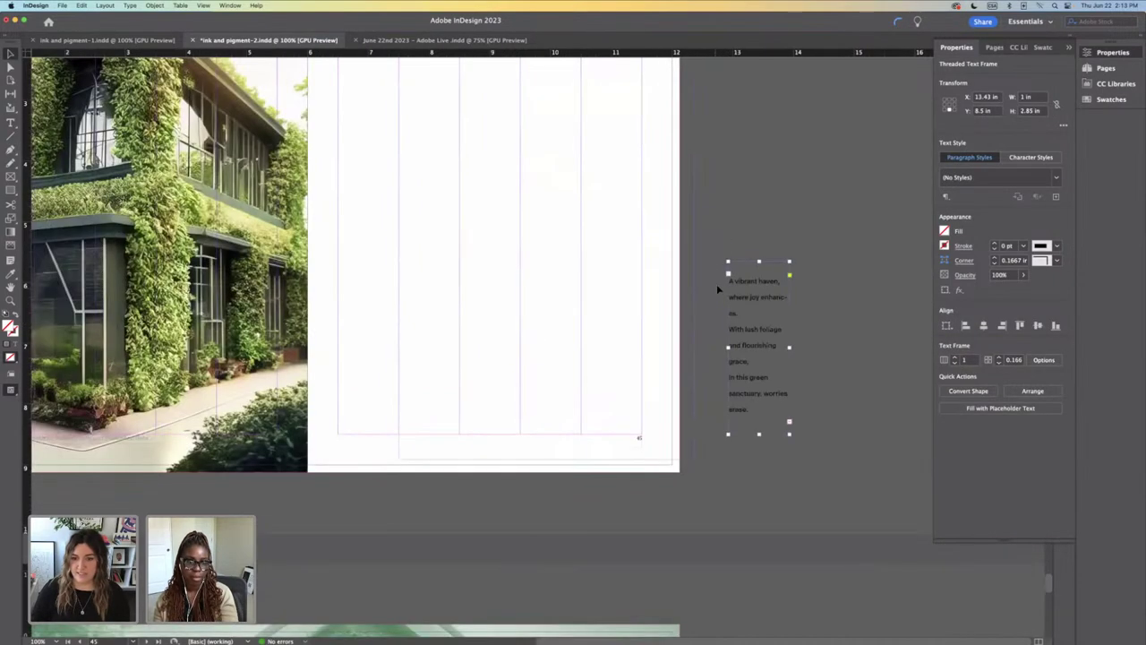
{"action": "scroll", "coordinate": [716, 283], "scroll_direction": "down", "scroll_amount": 1}
{"action": "left_click_drag", "start_coordinate": [790, 326], "coordinate": [895, 327]}
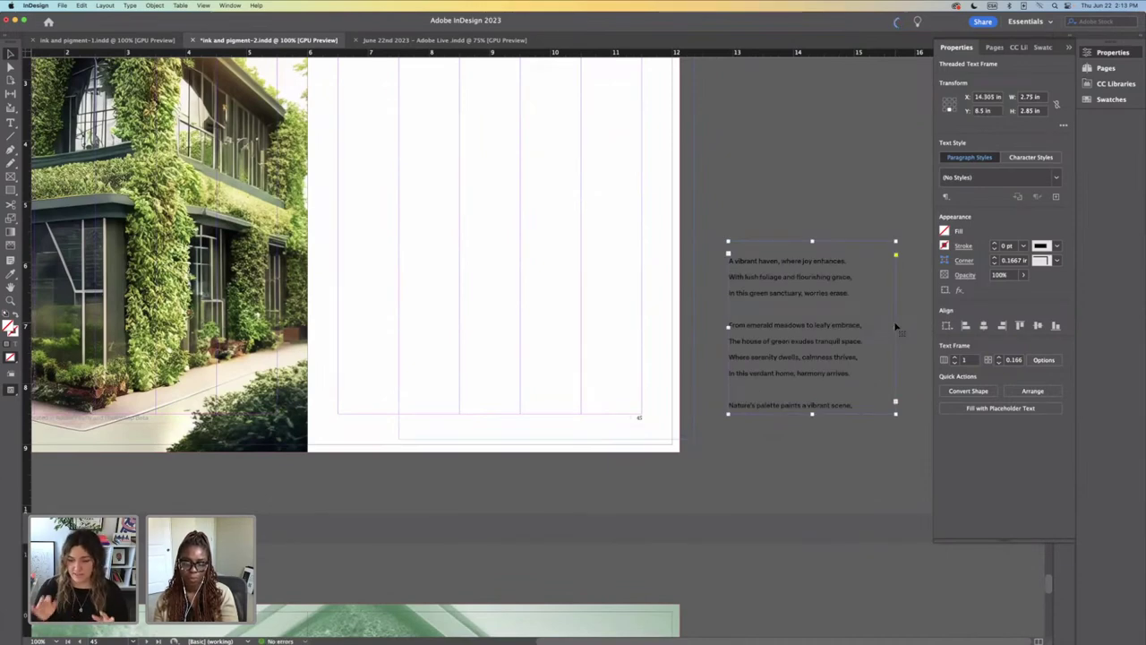
Step: Undo the widening and placement of the threaded frame on the pasteboard, and cancel the loaded text
{"action": "key", "text": "super+z"}
{"action": "key", "text": "super+z"}
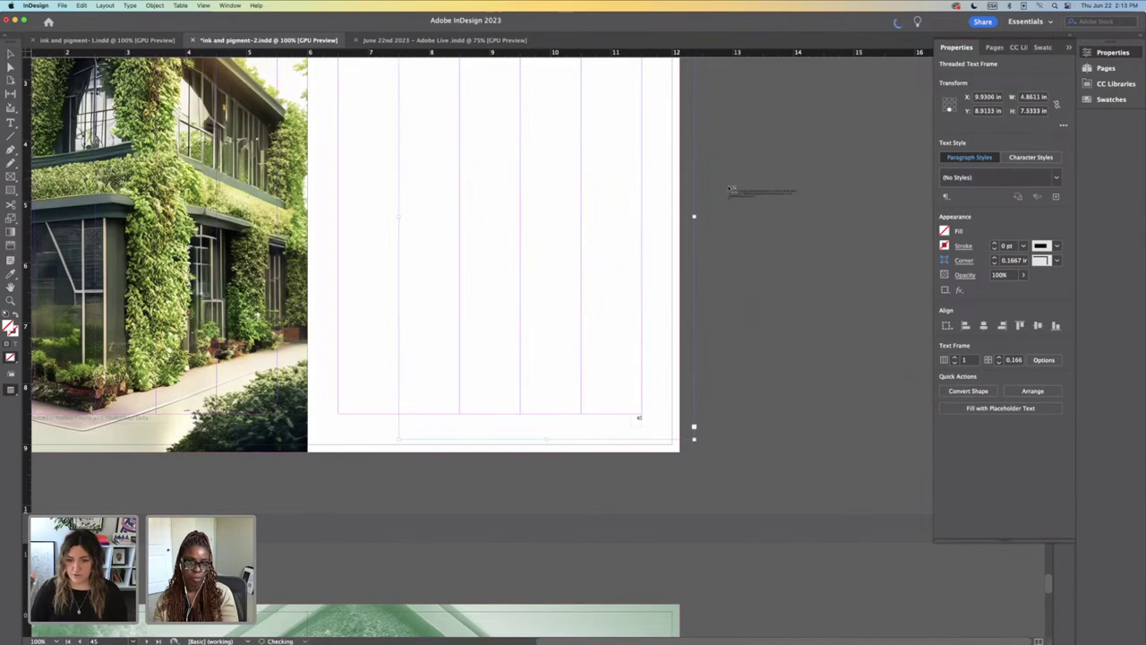
{"action": "key", "text": "Escape"}
{"action": "left_click", "coordinate": [726, 215]}
{"action": "scroll", "coordinate": [657, 235], "scroll_direction": "up", "scroll_amount": 3}
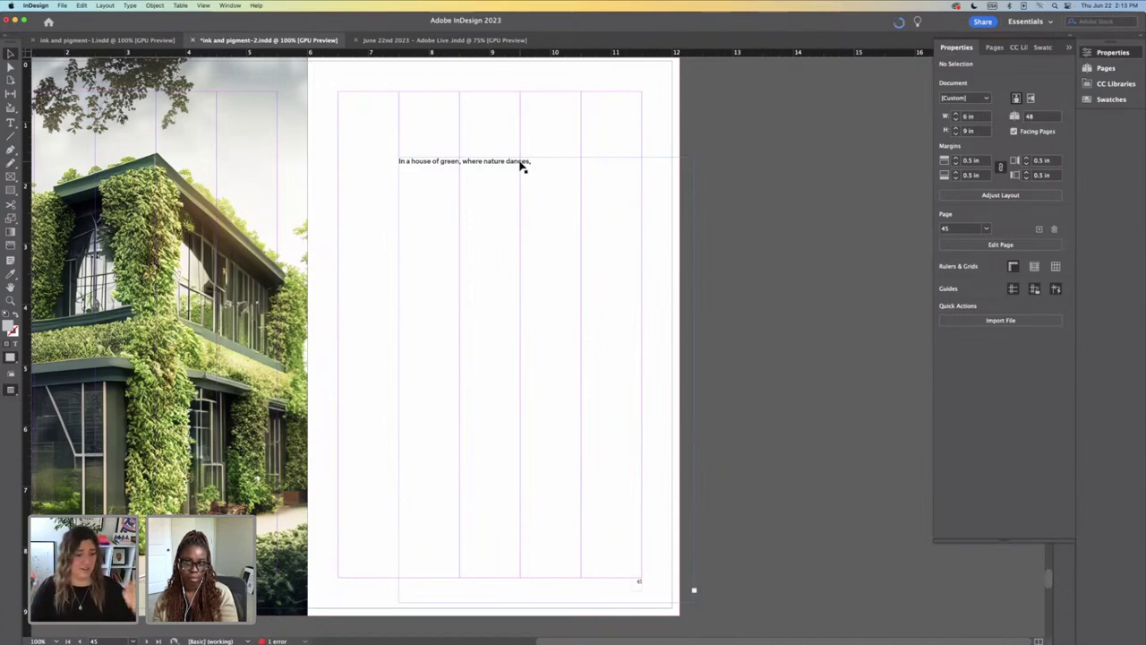
Step: Flow the overset poem text from page 45 into a new threaded frame about 1 in wide and 0.74 in high on the pasteboard
{"action": "left_click", "coordinate": [488, 159]}
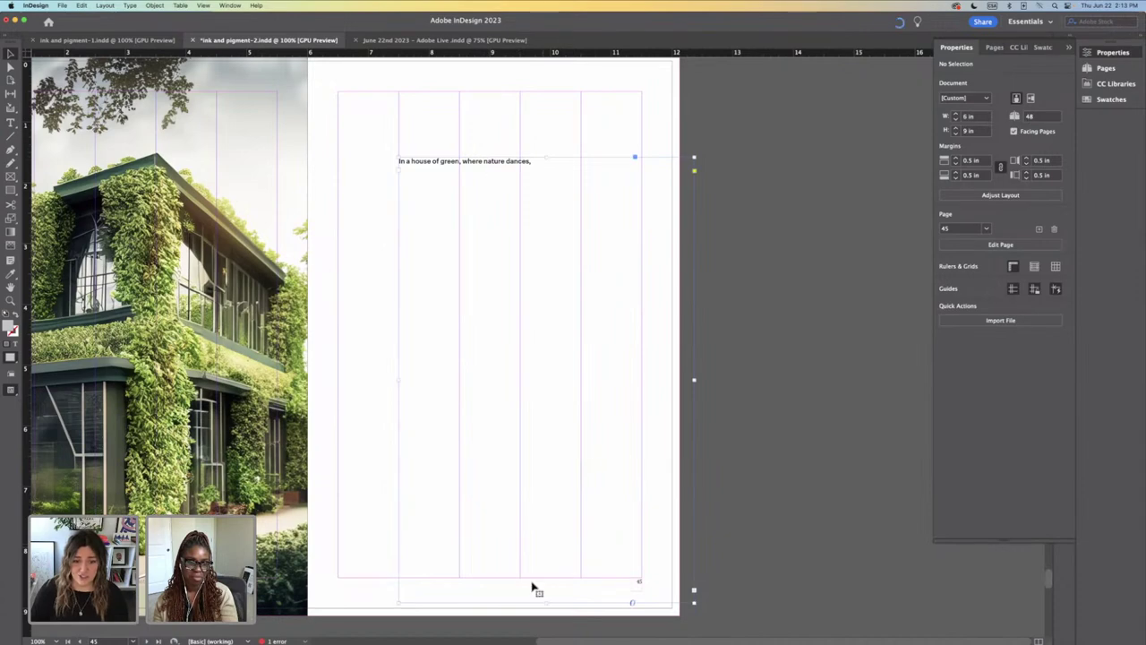
{"action": "key", "text": "super+equal"}
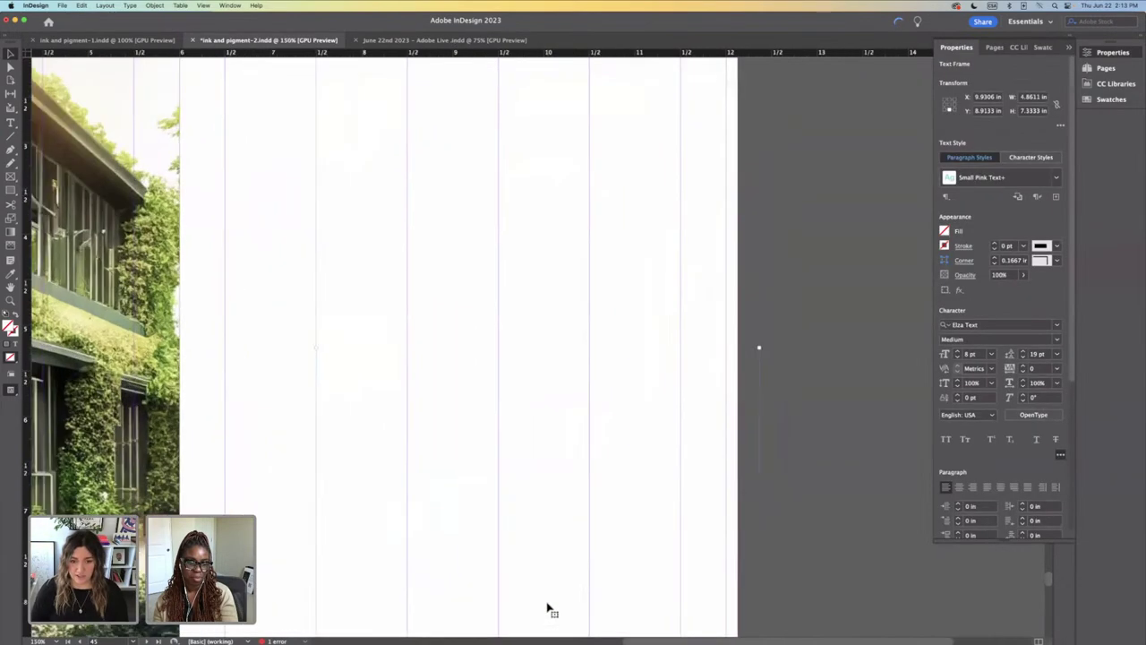
{"action": "key", "text": "super+minus"}
{"action": "key", "text": "super+minus"}
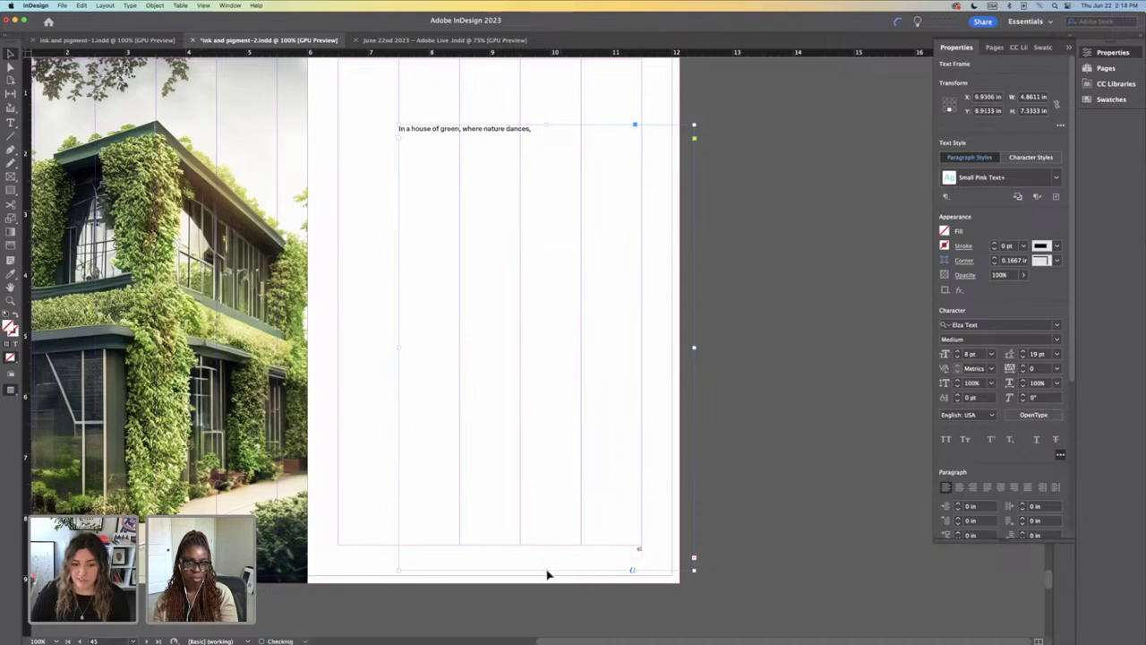
{"action": "left_click", "coordinate": [695, 558]}
{"action": "left_click_drag", "start_coordinate": [762, 499], "coordinate": [824, 544]}
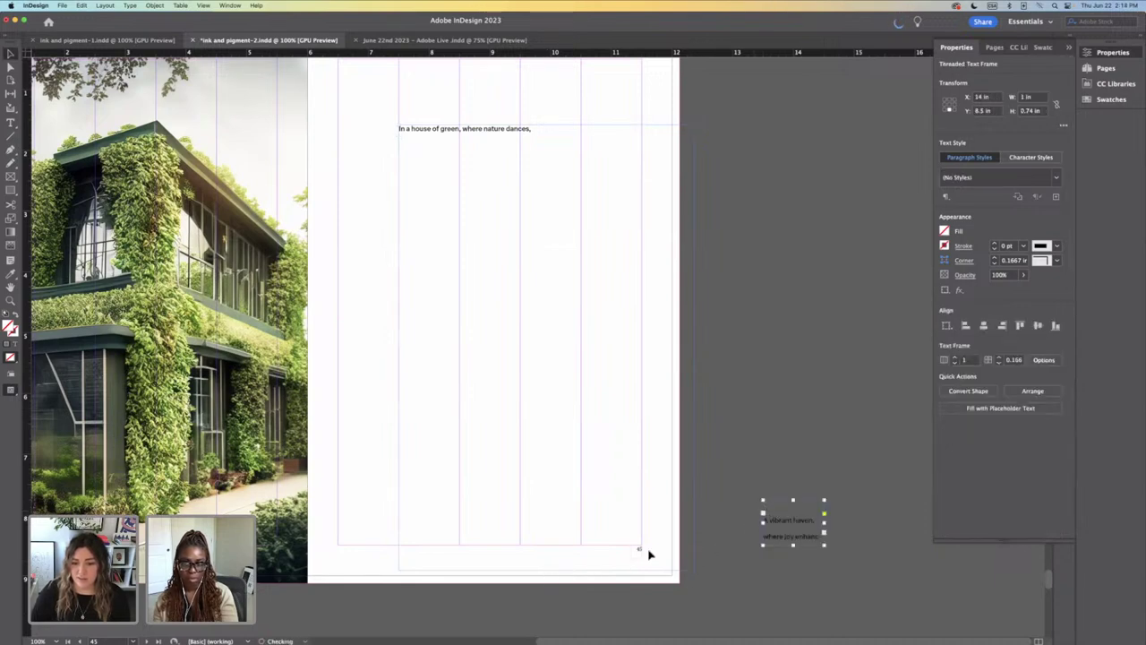
Step: Fit the first line's frame to its text height, resize it to 3 in wide across three columns, and move it down slightly
{"action": "double_click", "coordinate": [544, 569]}
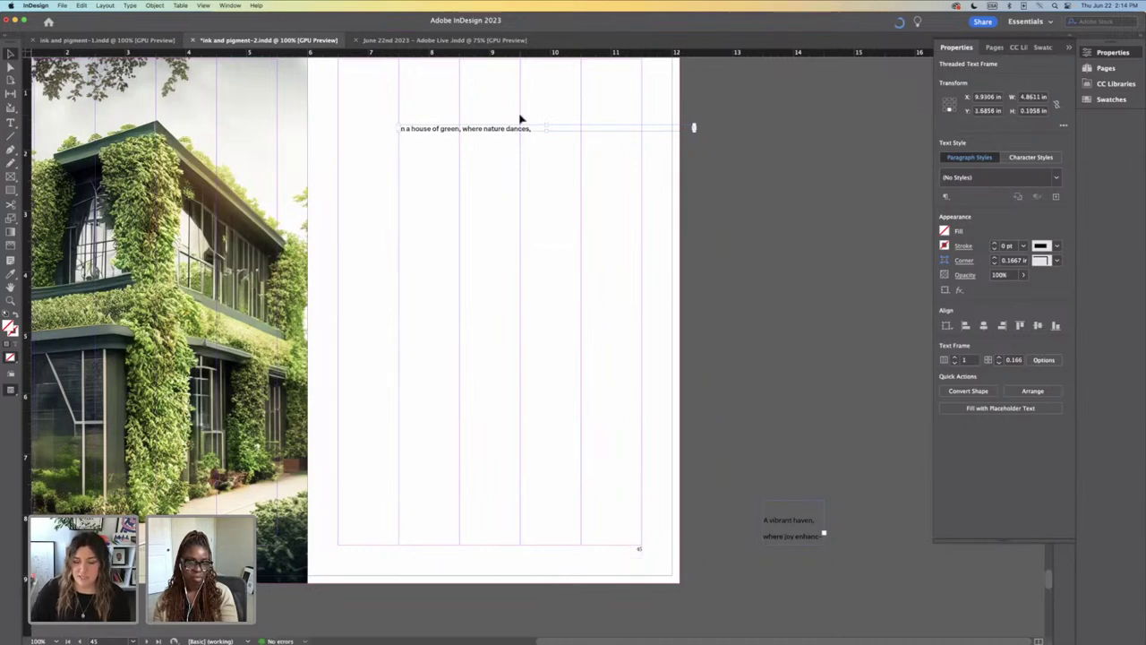
{"action": "key", "text": "super+equal"}
{"action": "key", "text": "super+equal"}
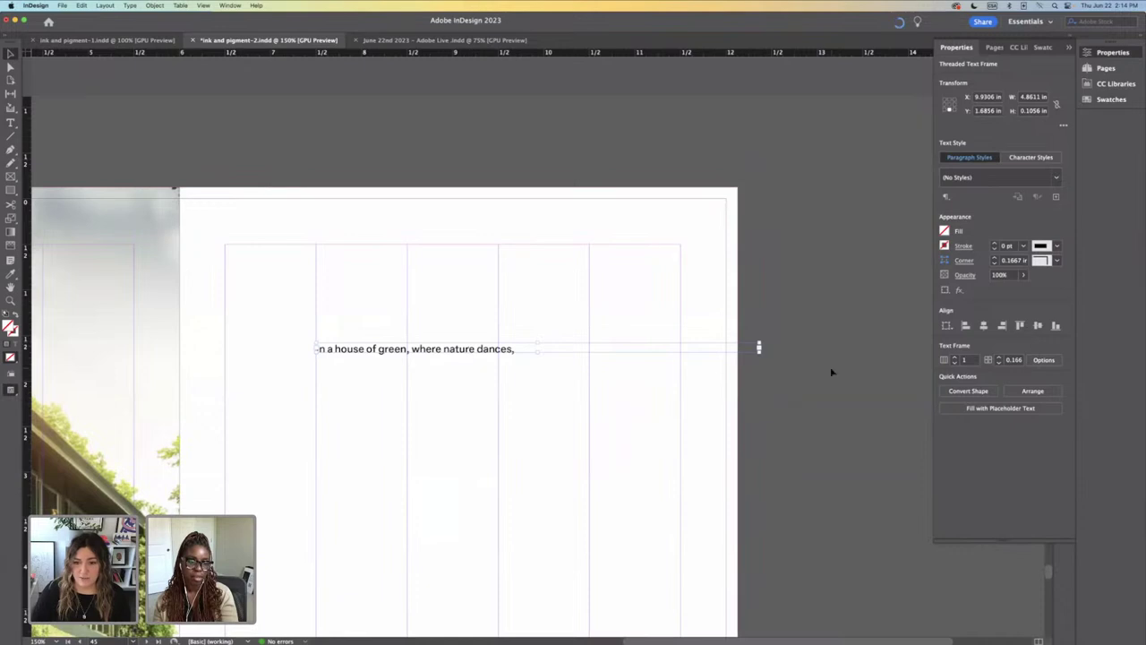
{"action": "left_click_drag", "start_coordinate": [758, 350], "coordinate": [522, 350]}
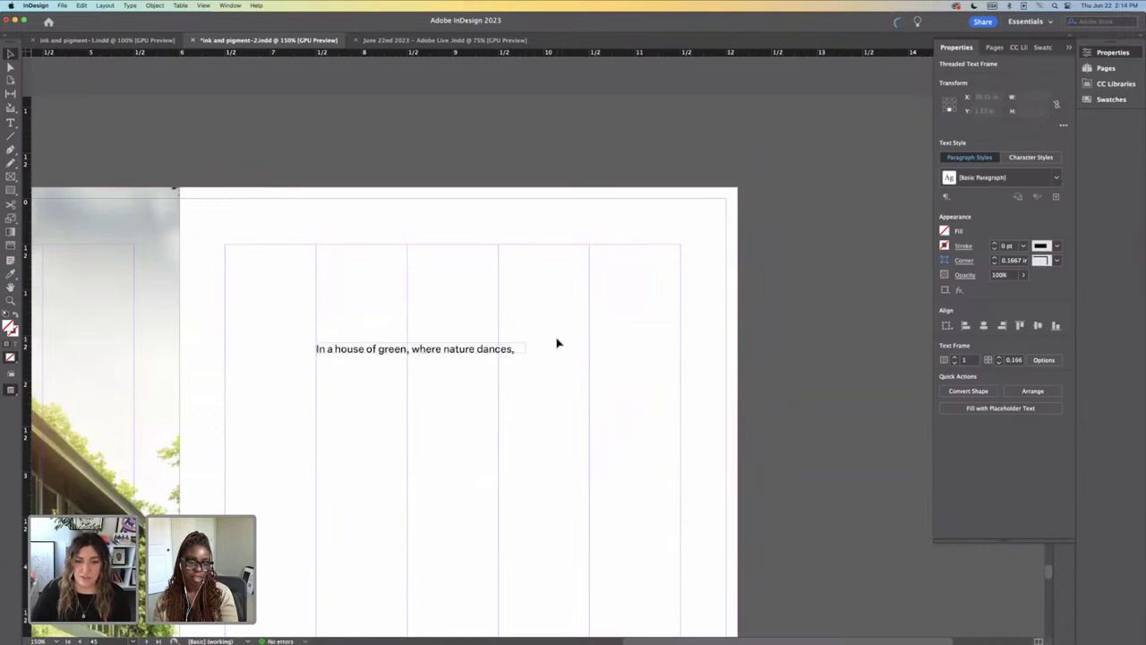
{"action": "left_click", "coordinate": [556, 342]}
{"action": "left_click_drag", "start_coordinate": [497, 351], "coordinate": [591, 355]}
{"action": "left_click", "coordinate": [526, 359]}
{"action": "left_click", "coordinate": [525, 357]}
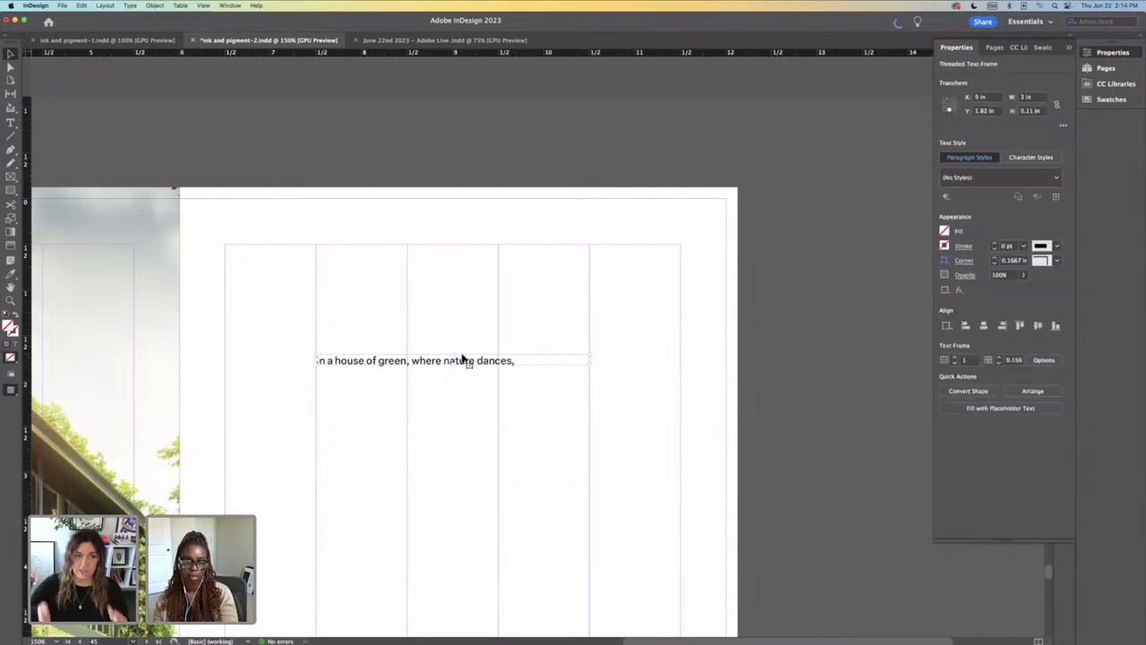
Step: Move the second poem frame onto page 45 below the first line and enlarge it to 3 in wide and about 2.29 in high
{"action": "key", "text": "super+minus"}
{"action": "scroll", "coordinate": [675, 340], "scroll_direction": "down", "scroll_amount": 5}
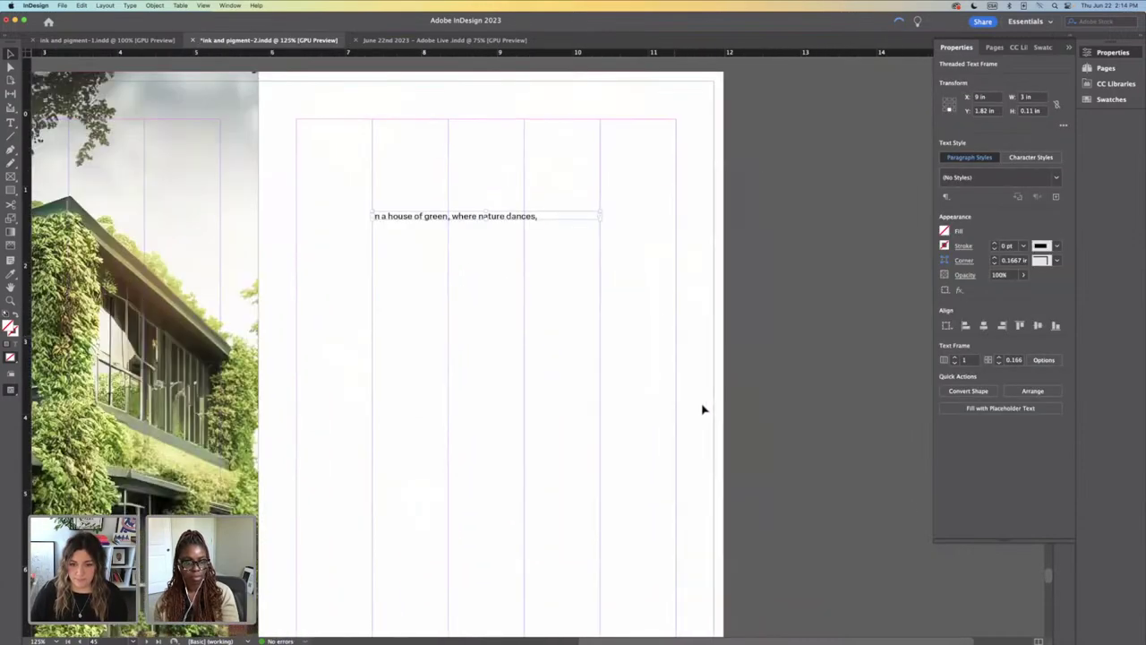
{"action": "left_click_drag", "start_coordinate": [842, 621], "coordinate": [554, 394]}
{"action": "left_click_drag", "start_coordinate": [338, 164], "coordinate": [414, 219]}
{"action": "left_click_drag", "start_coordinate": [527, 238], "coordinate": [565, 235]}
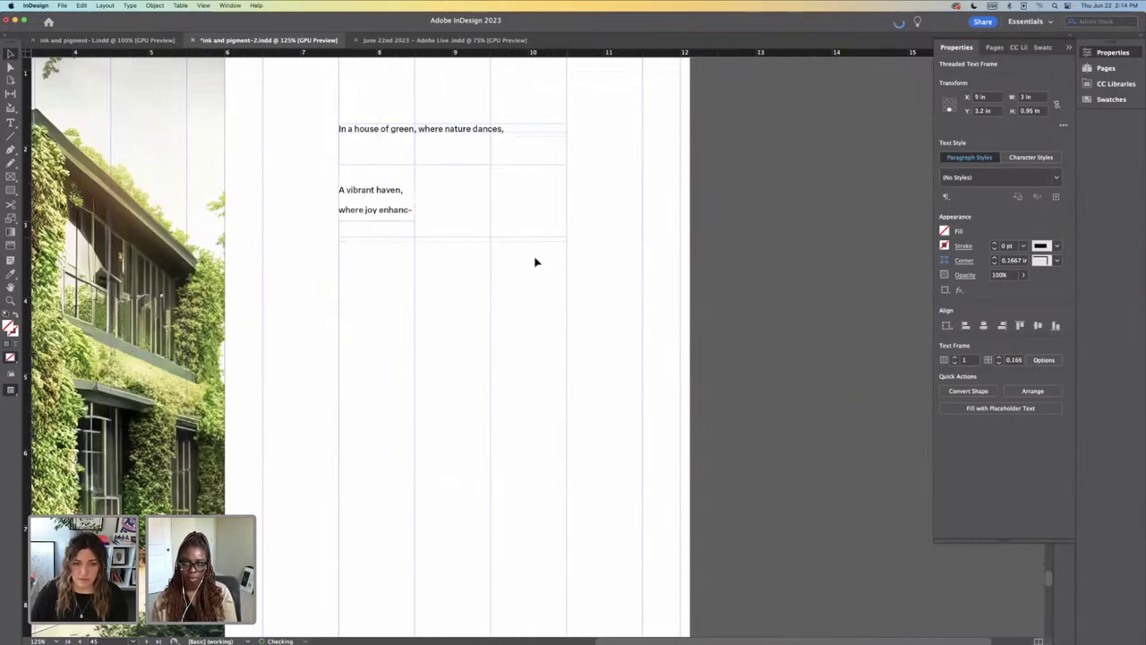
{"action": "left_click_drag", "start_coordinate": [450, 235], "coordinate": [454, 343]}
Step: Insert a frame break after the line "A vibrant haven, where joy enhances."
{"action": "left_click", "coordinate": [10, 122]}
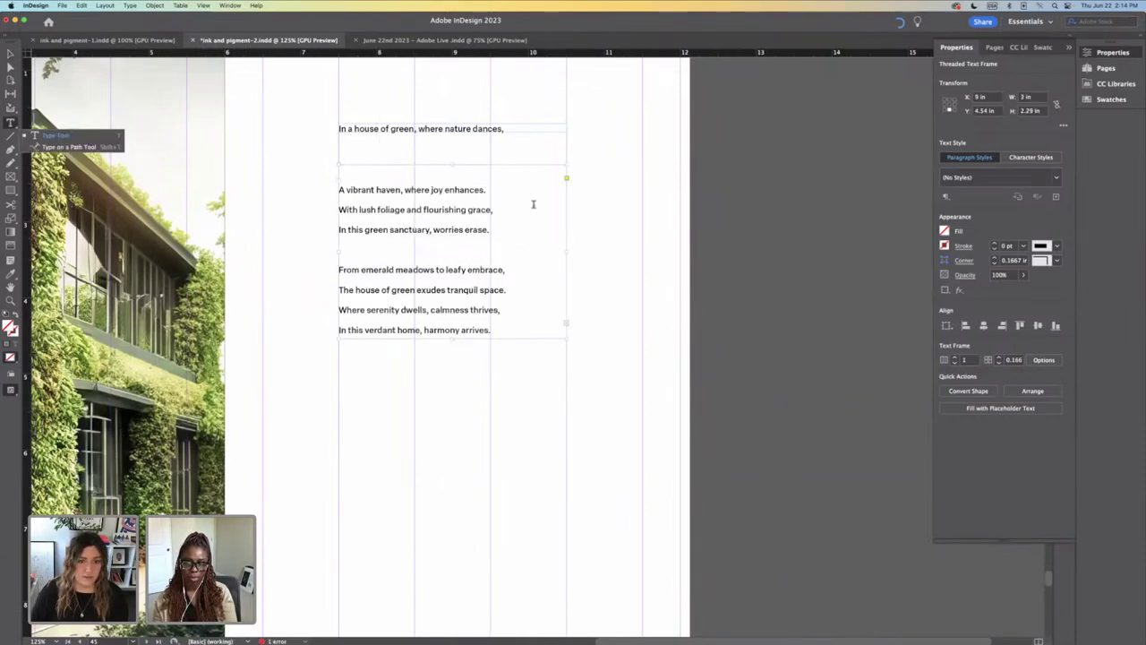
{"action": "left_click", "coordinate": [488, 190]}
{"action": "key", "text": "Return"}
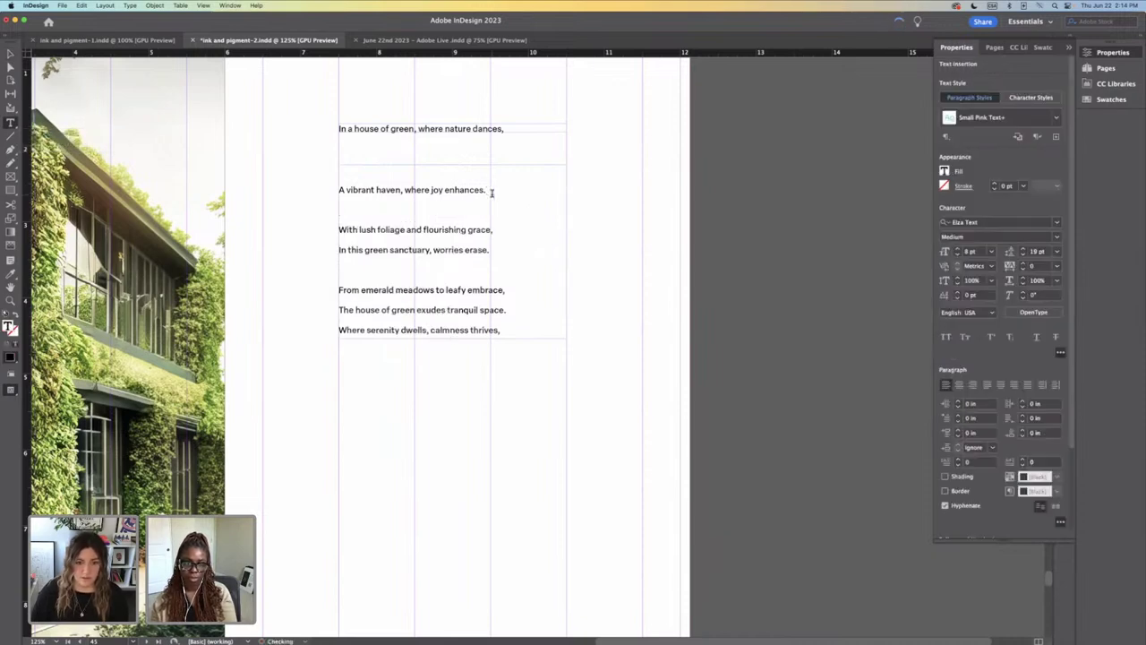
{"action": "key", "text": "BackSpace"}
{"action": "key", "text": "KP_Enter"}
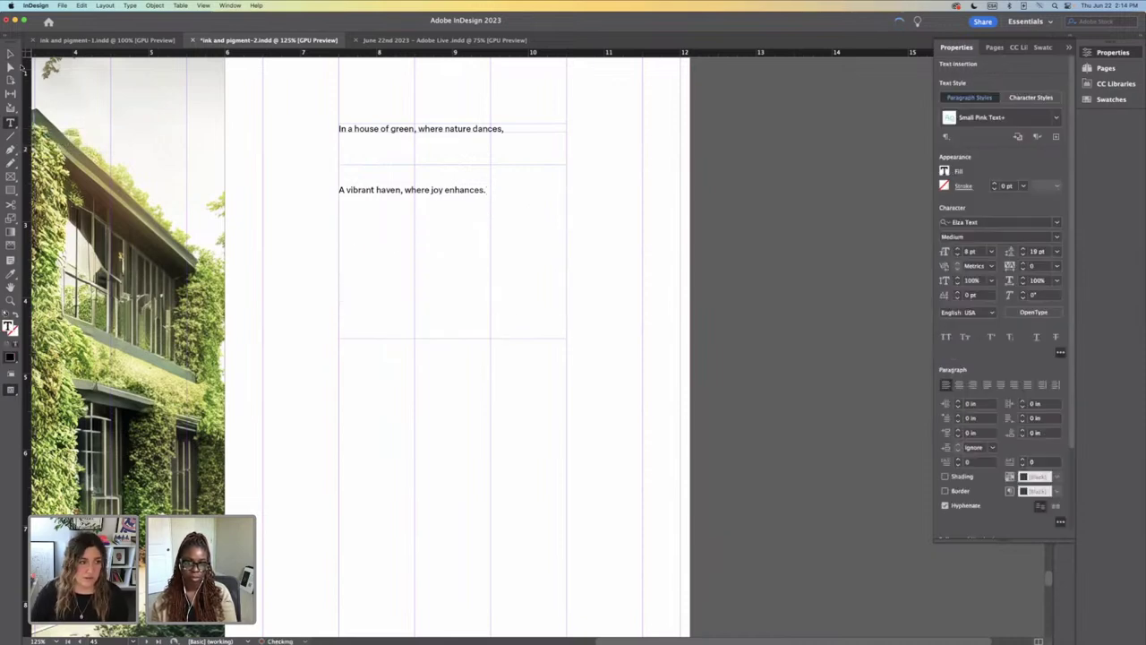
Step: Delete the empty line above "A vibrant haven, where joy enhances." and flow the remaining poem into a new threaded frame on the pasteboard
{"action": "left_click", "coordinate": [340, 191]}
{"action": "key", "text": "BackSpace"}
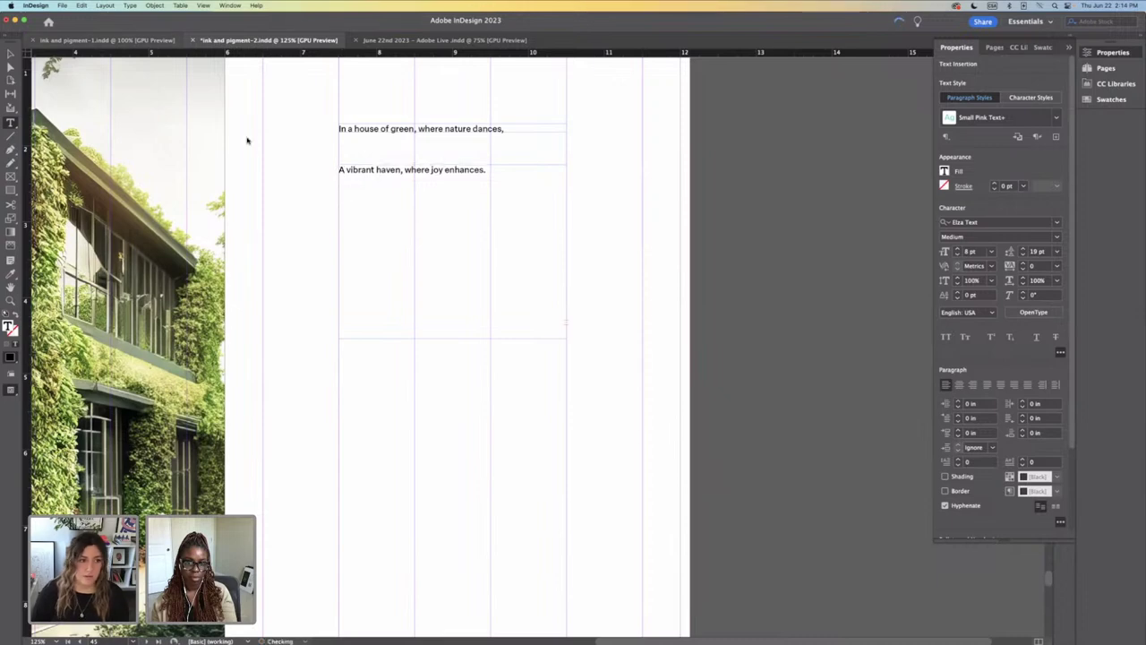
{"action": "key", "text": "Escape"}
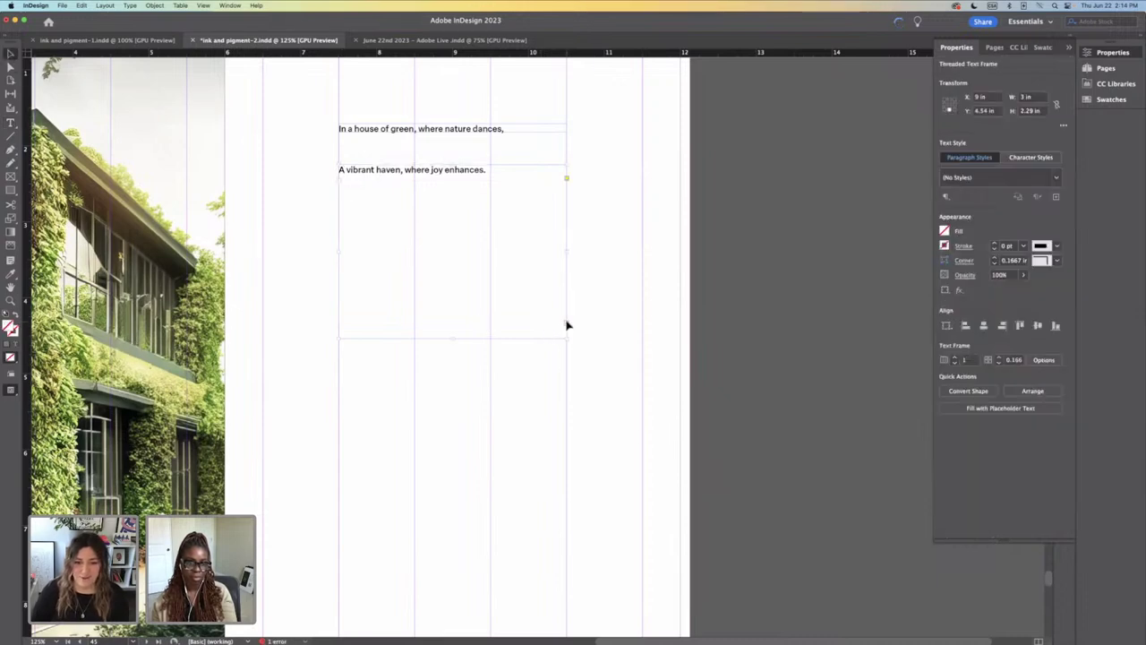
{"action": "left_click", "coordinate": [566, 325]}
{"action": "left_click", "coordinate": [730, 375]}
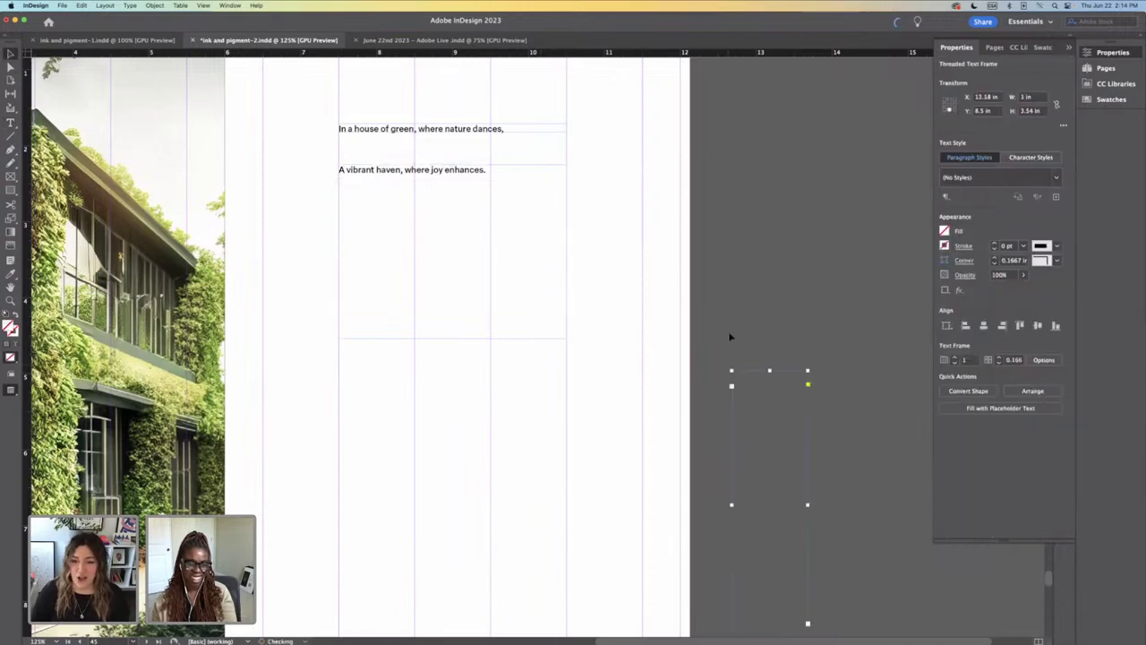
Step: Fit the second line's frame to its text height and move it down and one column to the right
{"action": "double_click", "coordinate": [452, 339]}
{"action": "left_click", "coordinate": [425, 190]}
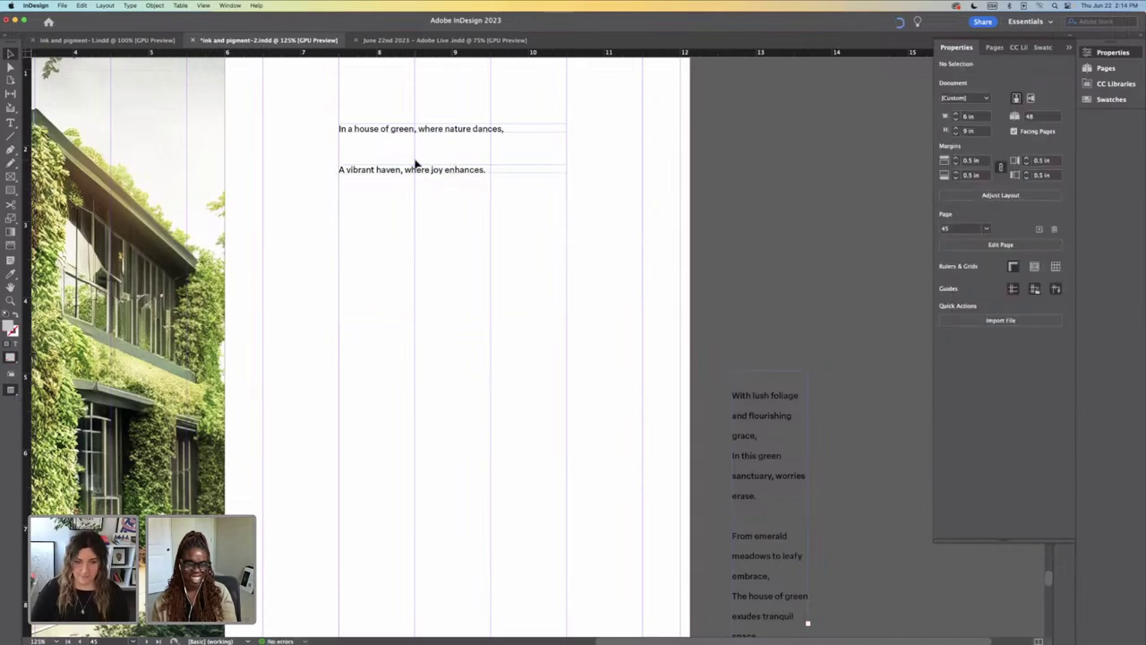
{"action": "key", "text": "super+minus"}
{"action": "left_click_drag", "start_coordinate": [471, 207], "coordinate": [527, 271]}
{"action": "left_click", "coordinate": [484, 174]}
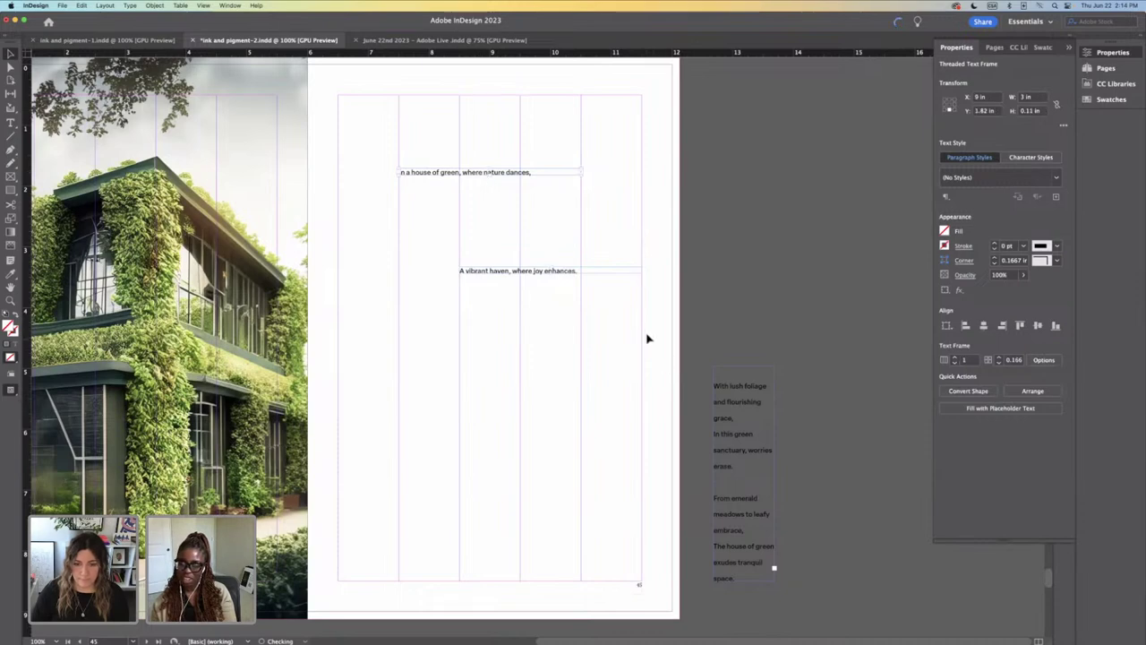
Step: Widen the pasteboard frame to about 2.4 in and insert a frame break after "With lush foliage and flourishing grace,"
{"action": "left_click", "coordinate": [719, 426]}
{"action": "left_click_drag", "start_coordinate": [764, 445], "coordinate": [857, 436]}
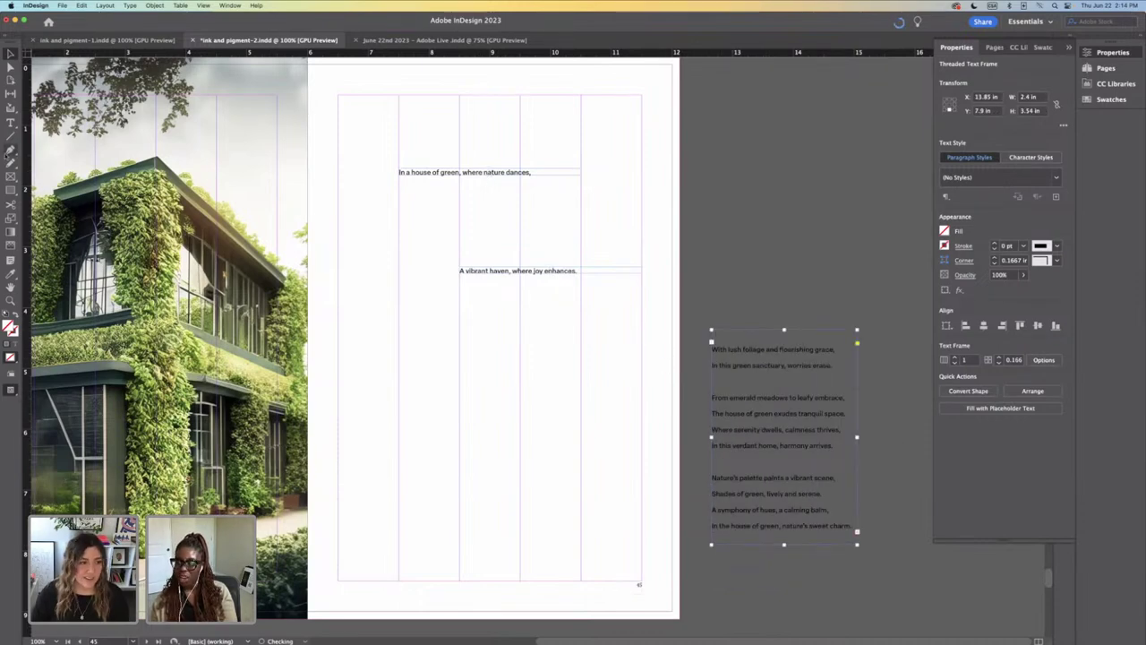
{"action": "key", "text": "t"}
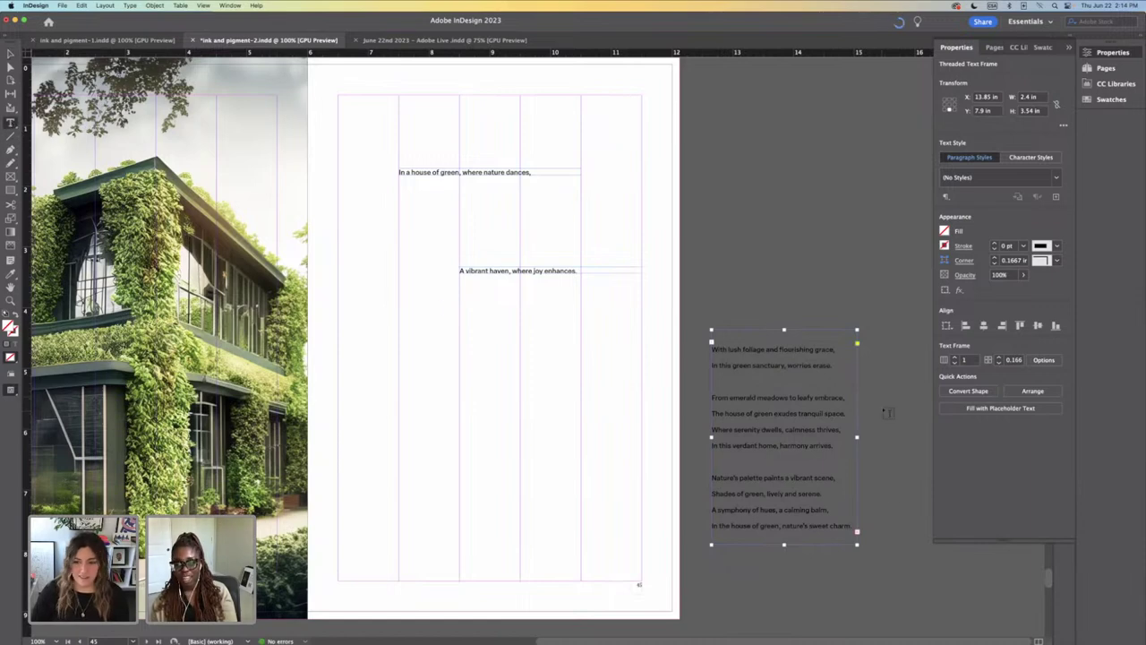
{"action": "left_click", "coordinate": [836, 350]}
{"action": "key", "text": "Return"}
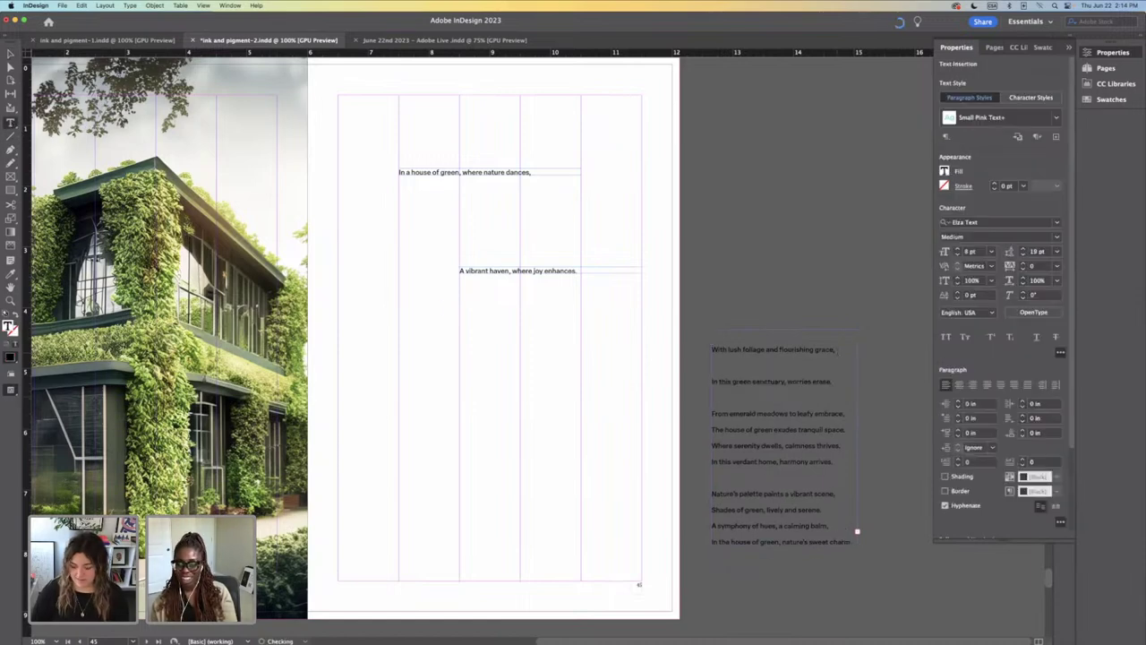
{"action": "key", "text": "BackSpace"}
{"action": "key", "text": "KP_Enter"}
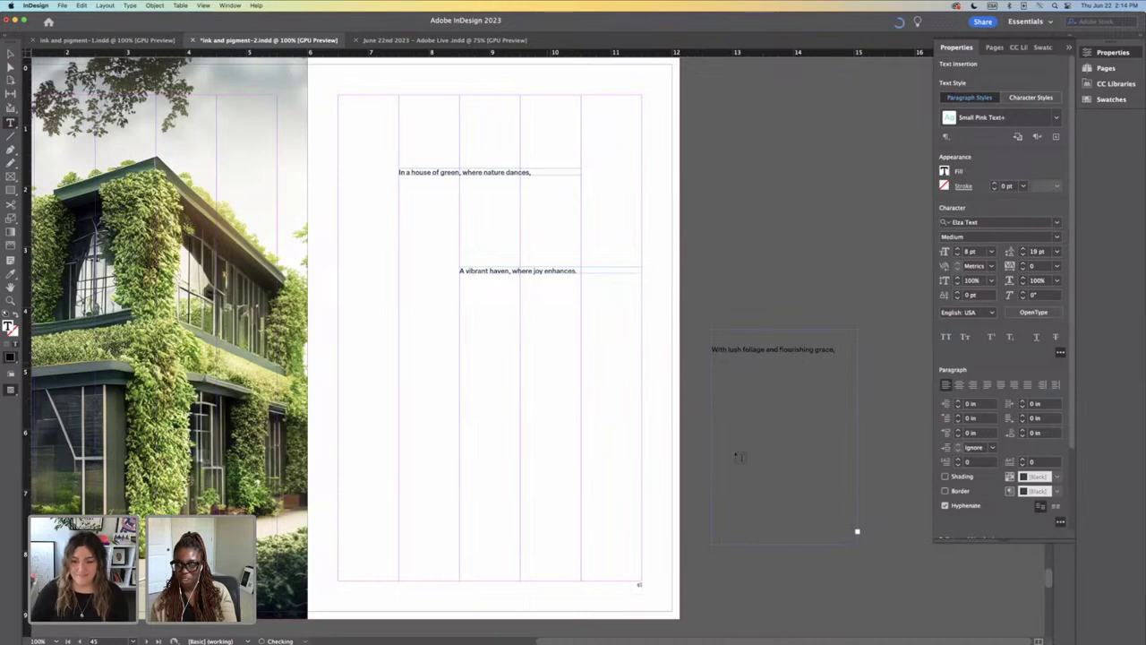
{"action": "left_click", "coordinate": [886, 535]}
{"action": "scroll", "coordinate": [663, 417], "scroll_direction": "down", "scroll_amount": 1}
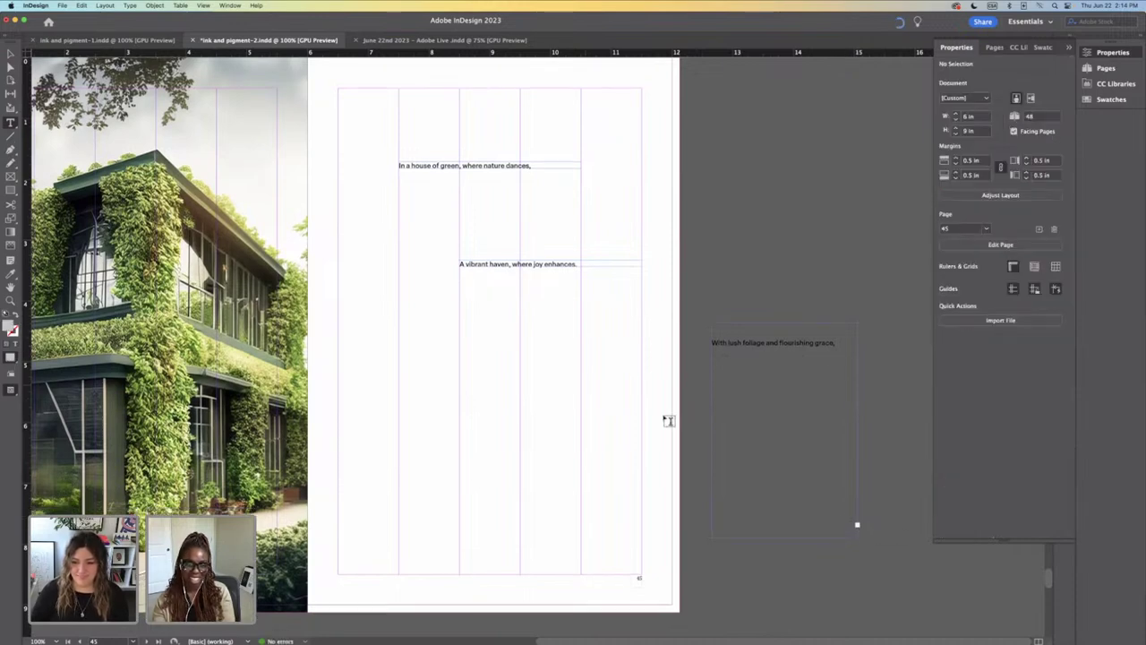
Step: Move the third line's frame onto page 45 below the second line and flow its overset text into a new 1 in wide pasteboard frame
{"action": "left_click", "coordinate": [11, 54]}
{"action": "left_click_drag", "start_coordinate": [812, 356], "coordinate": [604, 350]}
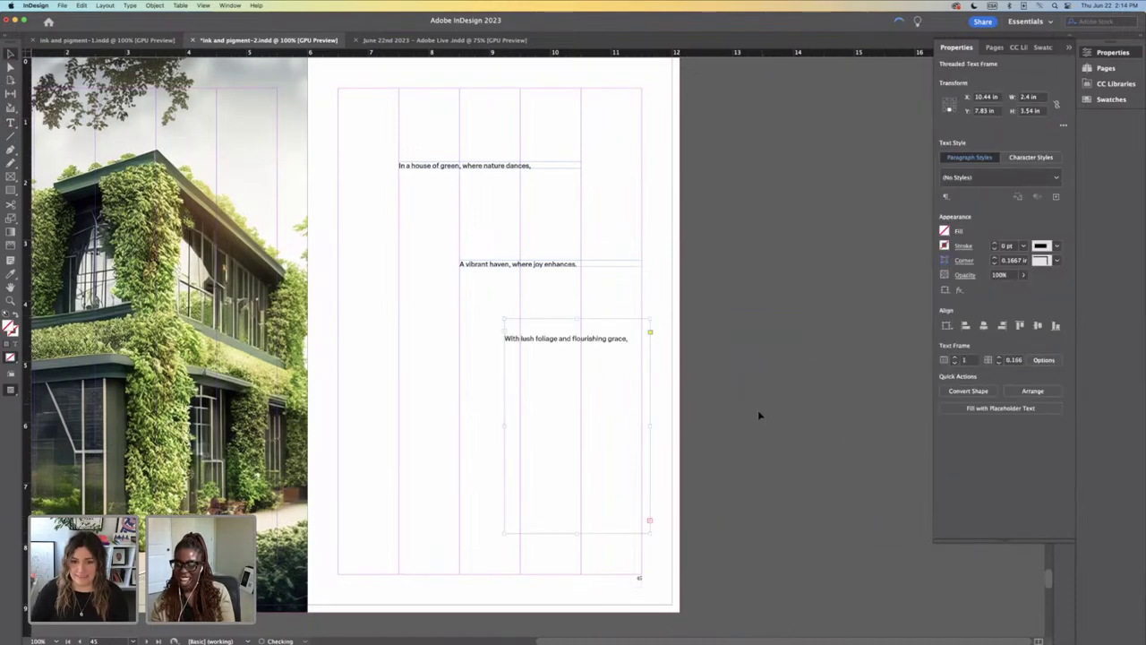
{"action": "left_click", "coordinate": [760, 351]}
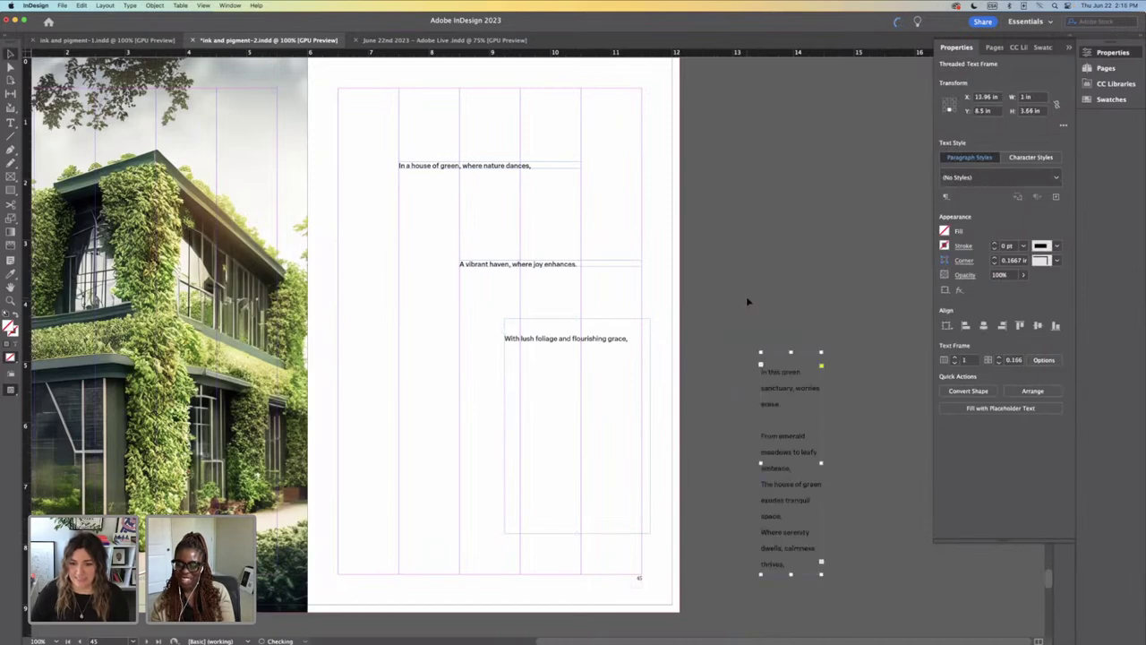
{"action": "left_click", "coordinate": [747, 303]}
Step: Delete the empty line above "With lush foliage and flourishing grace,"
{"action": "key", "text": "t"}
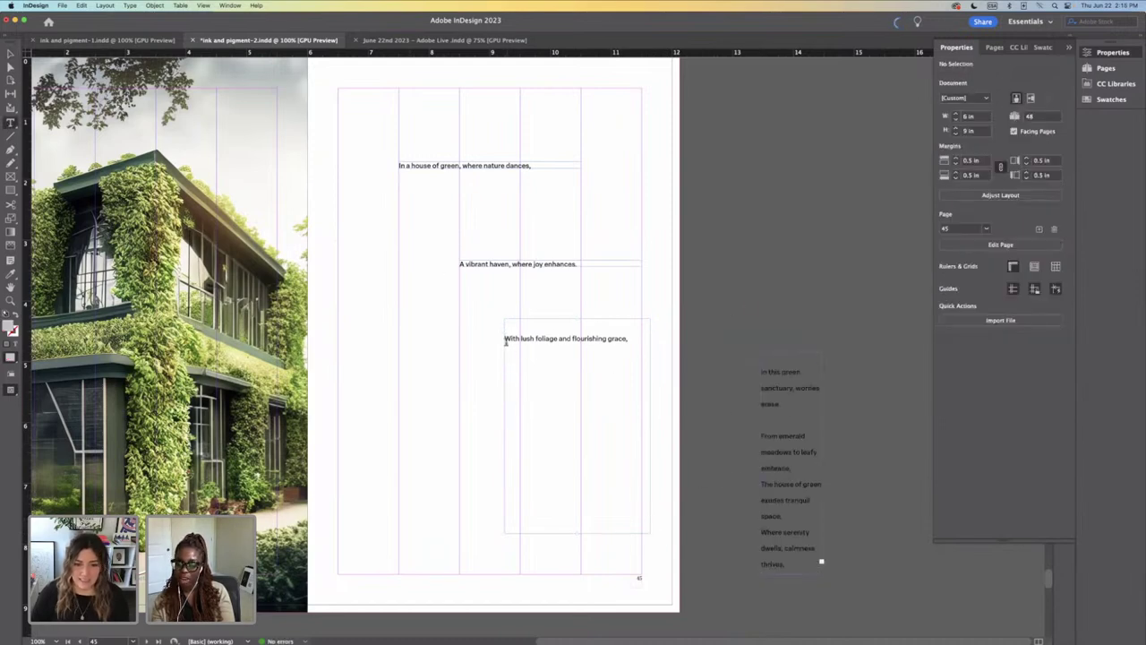
{"action": "left_click", "coordinate": [504, 338]}
{"action": "key", "text": "BackSpace"}
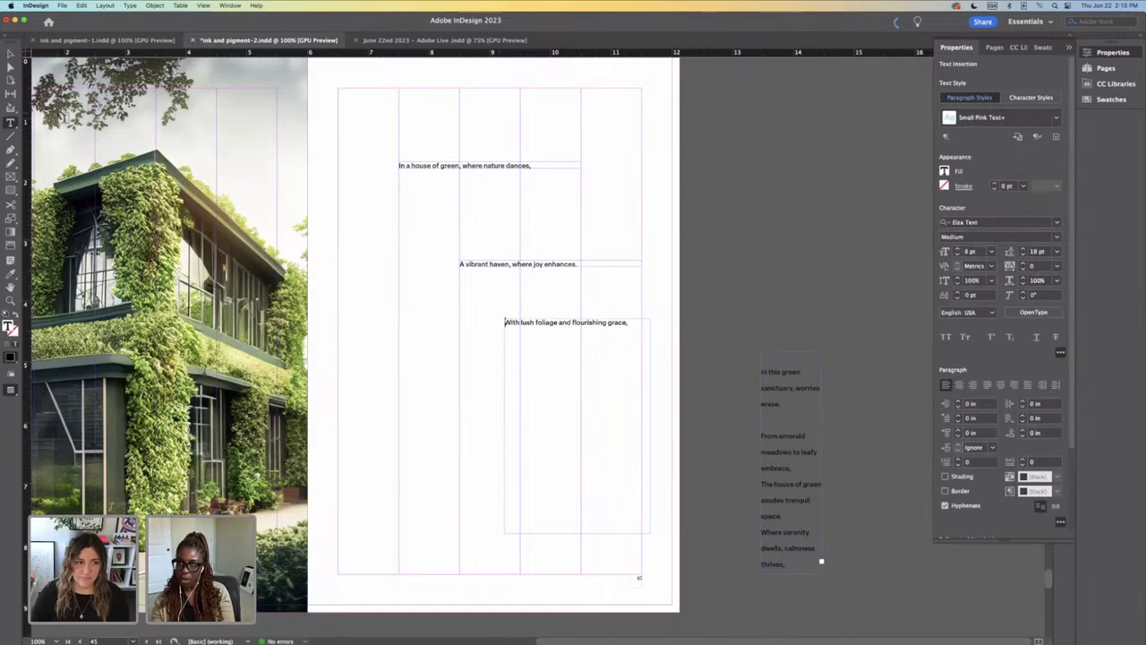
Step: Fit the third line's frame to its text height and align its left edge with the first line's frame
{"action": "left_click", "coordinate": [10, 52]}
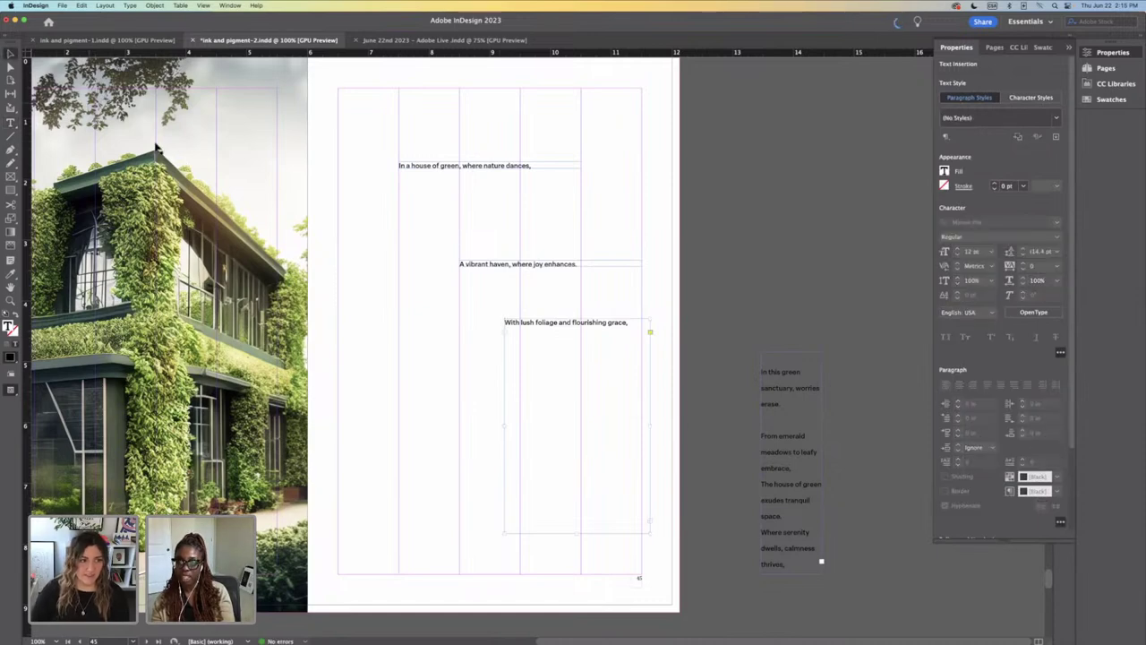
{"action": "double_click", "coordinate": [577, 532]}
{"action": "left_click_drag", "start_coordinate": [604, 326], "coordinate": [499, 335]}
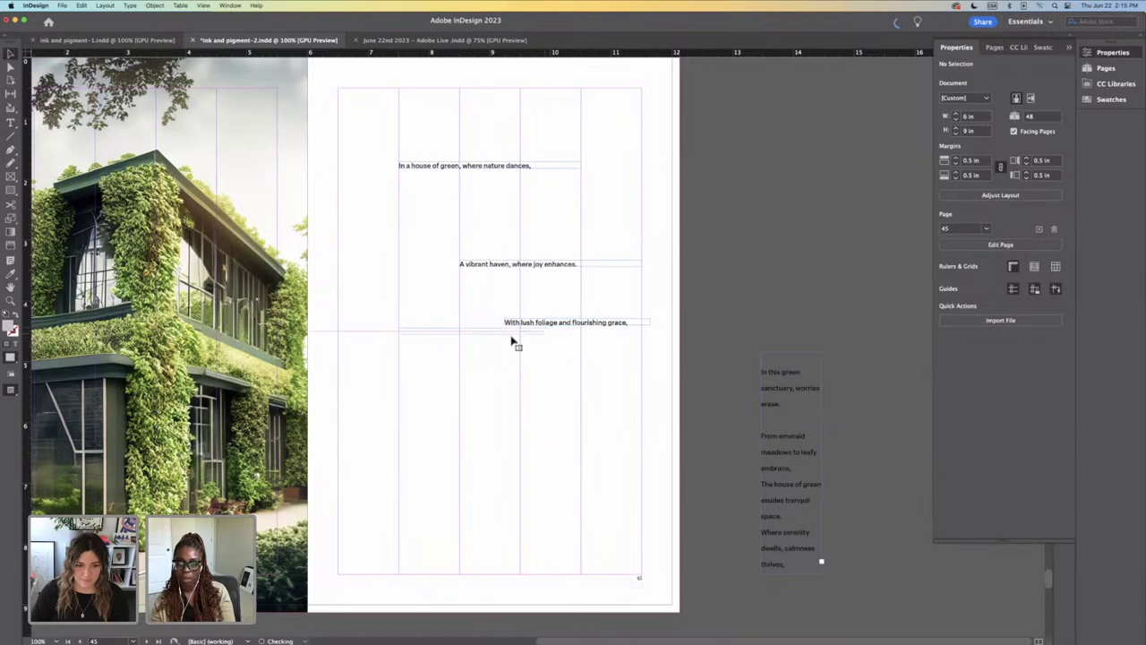
Step: Move the remaining poem frame on the pasteboard closer to page 45 and widen it so "In this green sanctuary, worries erase." fits on one line
{"action": "left_click_drag", "start_coordinate": [786, 409], "coordinate": [748, 388]}
{"action": "left_click_drag", "start_coordinate": [782, 445], "coordinate": [858, 445]}
{"action": "left_click", "coordinate": [765, 301]}
Step: Try to move "In this green sanctuary, worries erase." out of the pasteboard frame into a new separate text frame below the third line
{"action": "left_click", "coordinate": [11, 123]}
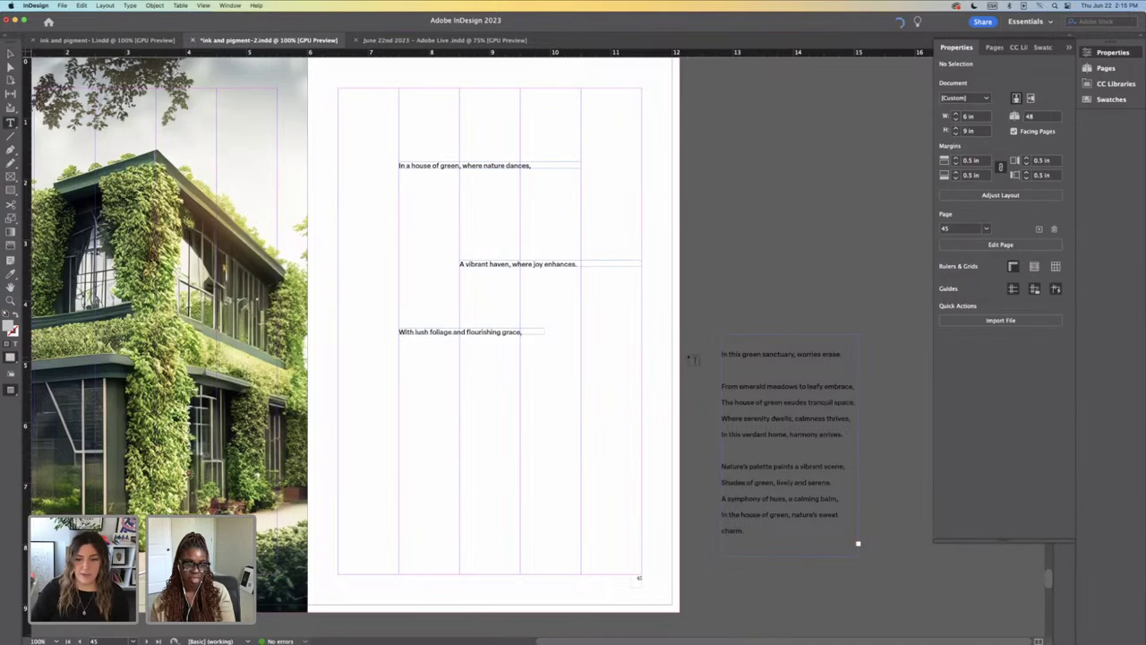
{"action": "left_click", "coordinate": [843, 354]}
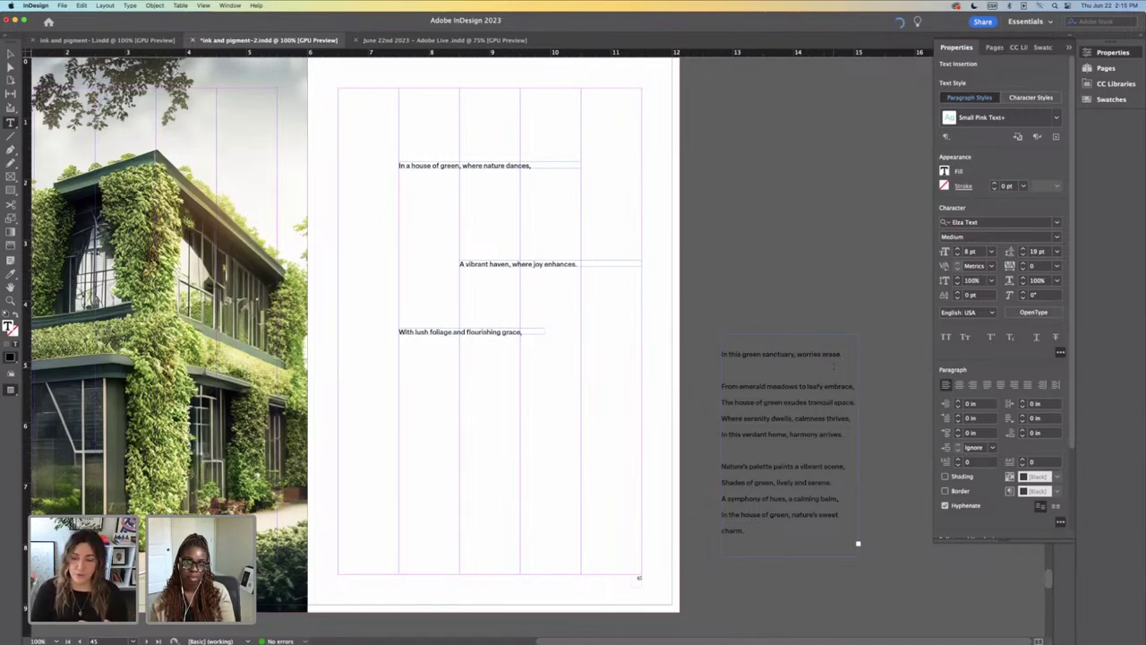
{"action": "left_click_drag", "start_coordinate": [842, 355], "coordinate": [690, 352]}
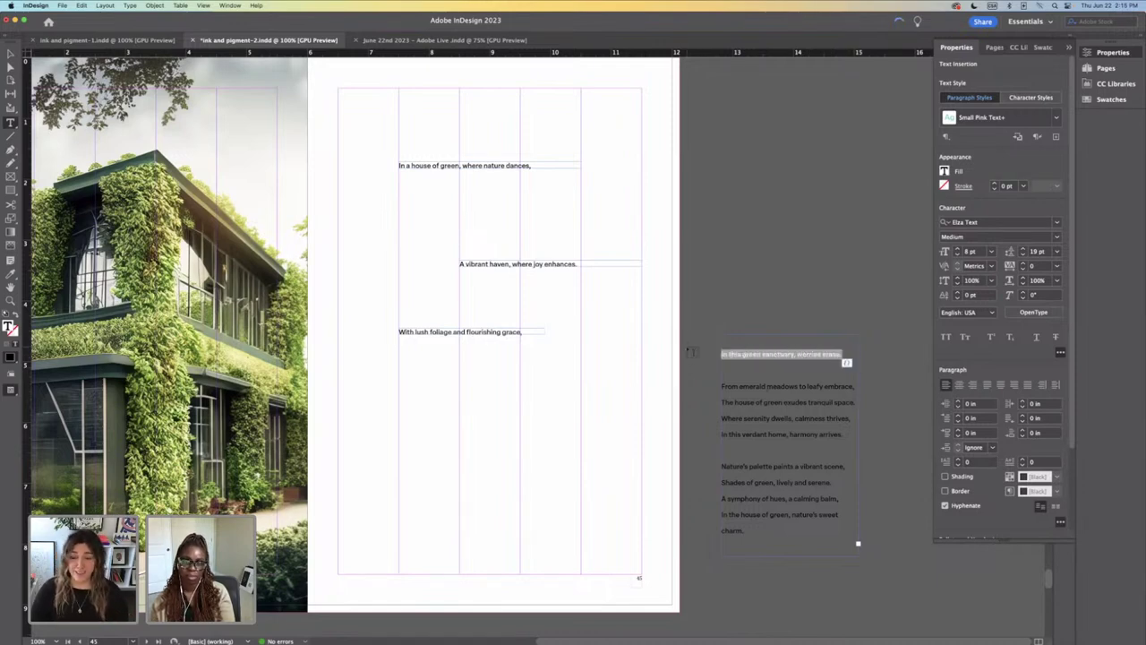
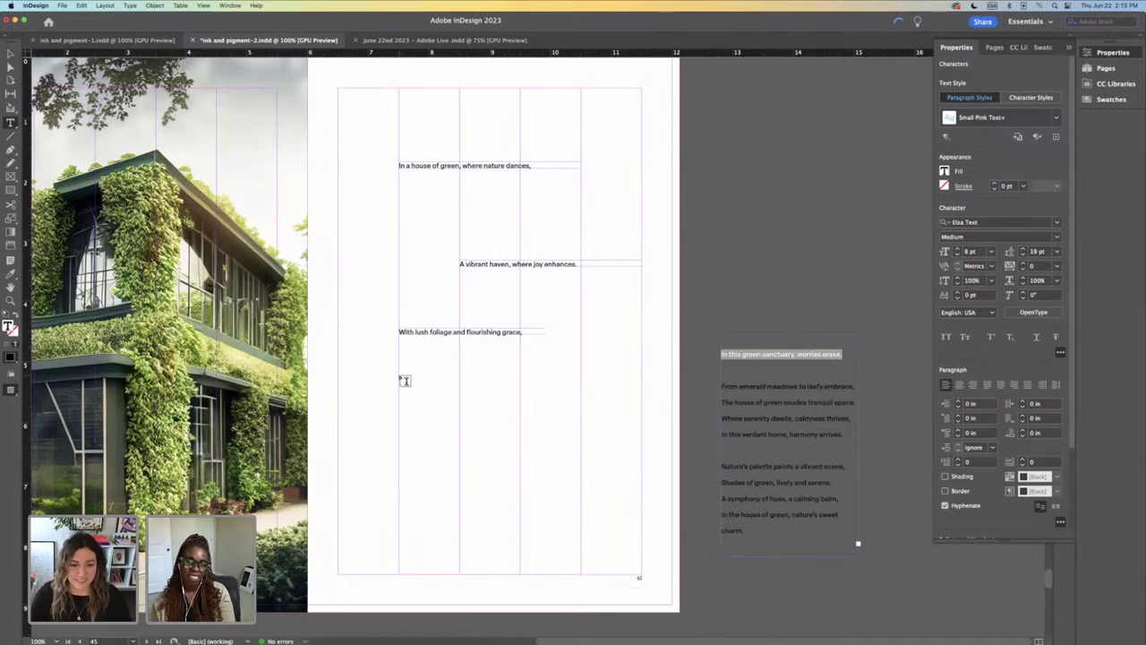
{"action": "mouse_move", "coordinate": [400, 378]}
{"action": "left_mouse_down"}
{"action": "mouse_move", "coordinate": [571, 397]}
{"action": "mouse_move", "coordinate": [552, 387]}
{"action": "left_mouse_up"}
{"action": "key", "text": "cmd+v"}
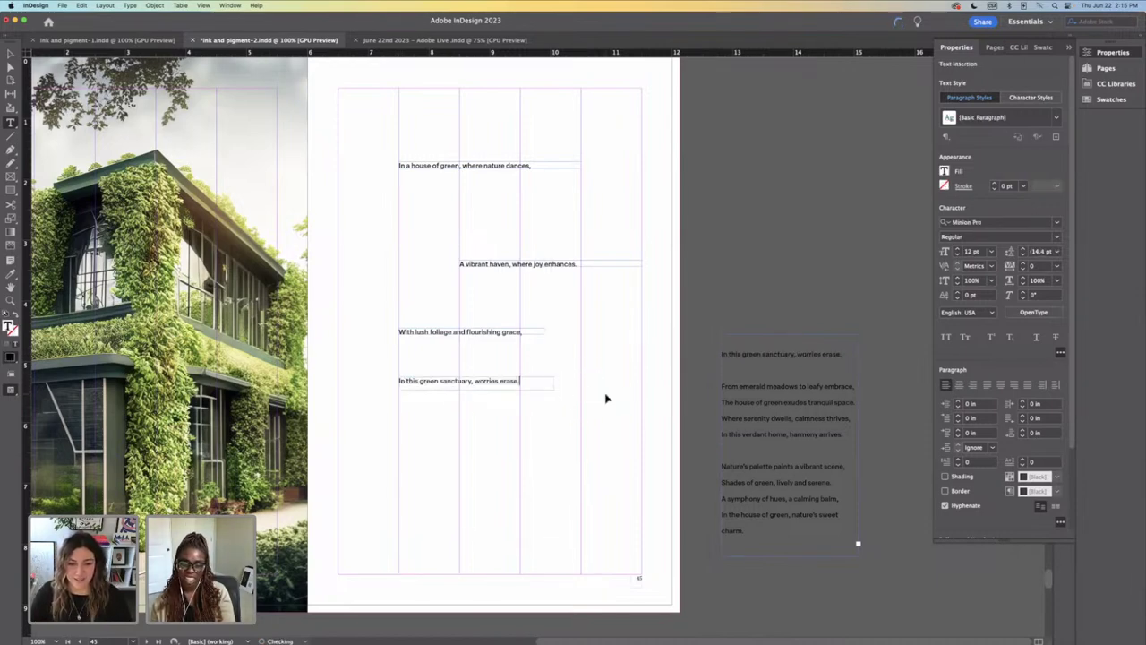
{"action": "left_click_drag", "start_coordinate": [865, 358], "coordinate": [721, 354]}
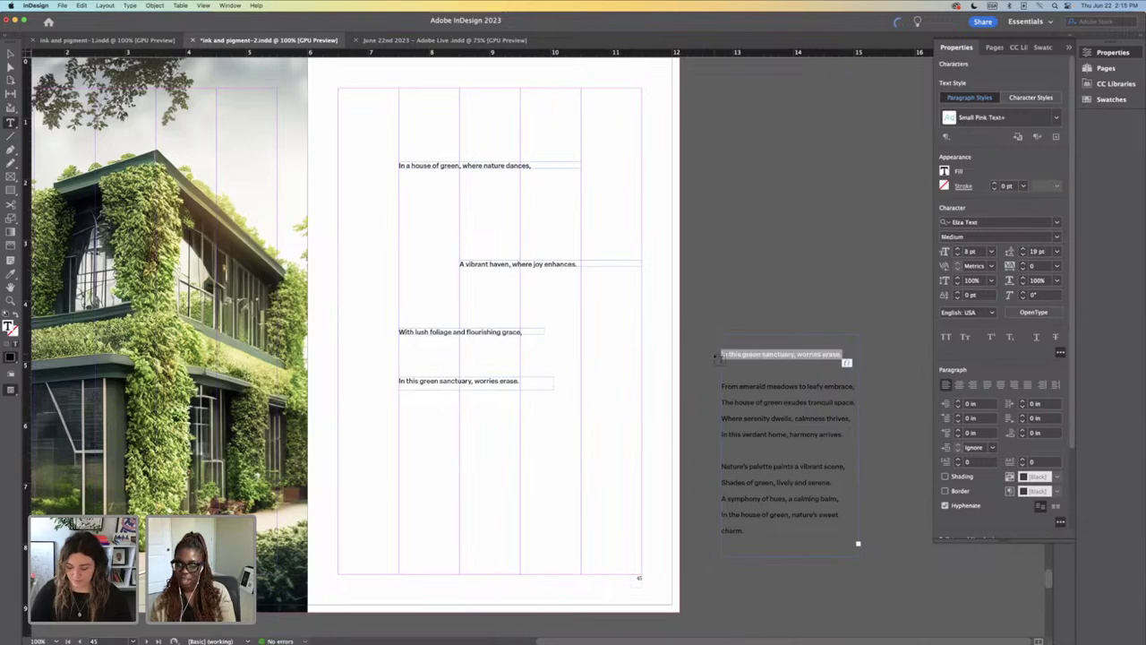
{"action": "key", "text": "BackSpace"}
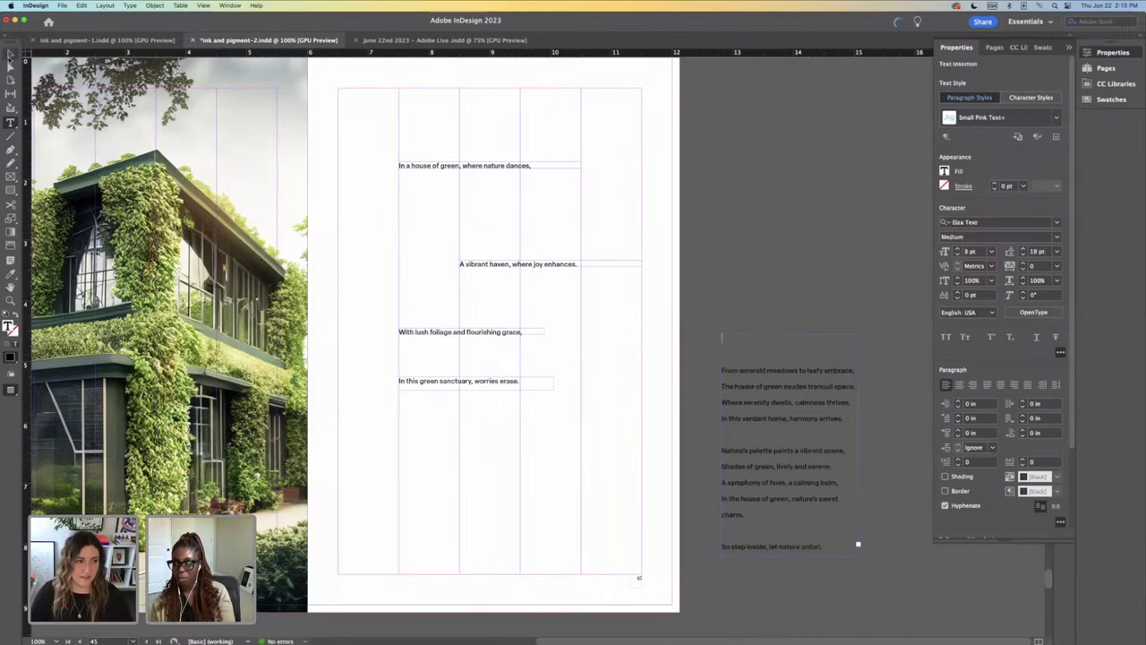
Step: Undo the deletion of the fourth line, its pasted copy and the new separate frame
{"action": "left_click", "coordinate": [602, 344]}
{"action": "key", "text": "super+z"}
{"action": "key", "text": "super+z"}
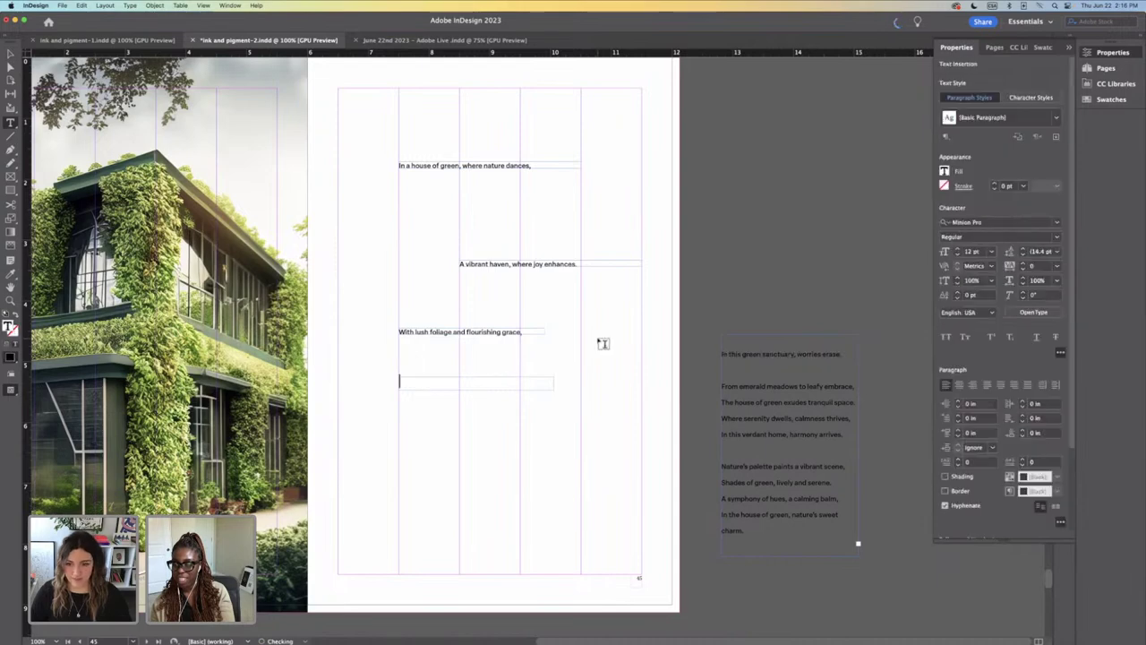
{"action": "key", "text": "super+z"}
Step: Insert a frame break after "In this green sanctuary, worries erase." and move its frame onto page 45 below the third line
{"action": "left_click", "coordinate": [847, 356]}
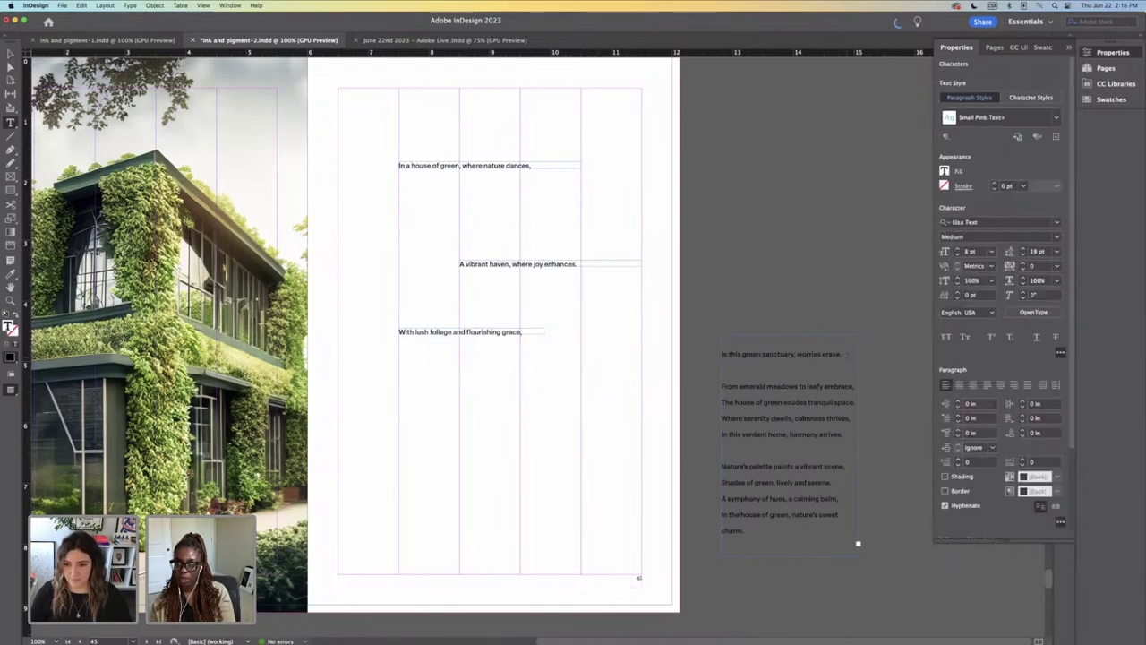
{"action": "key", "text": "super+z"}
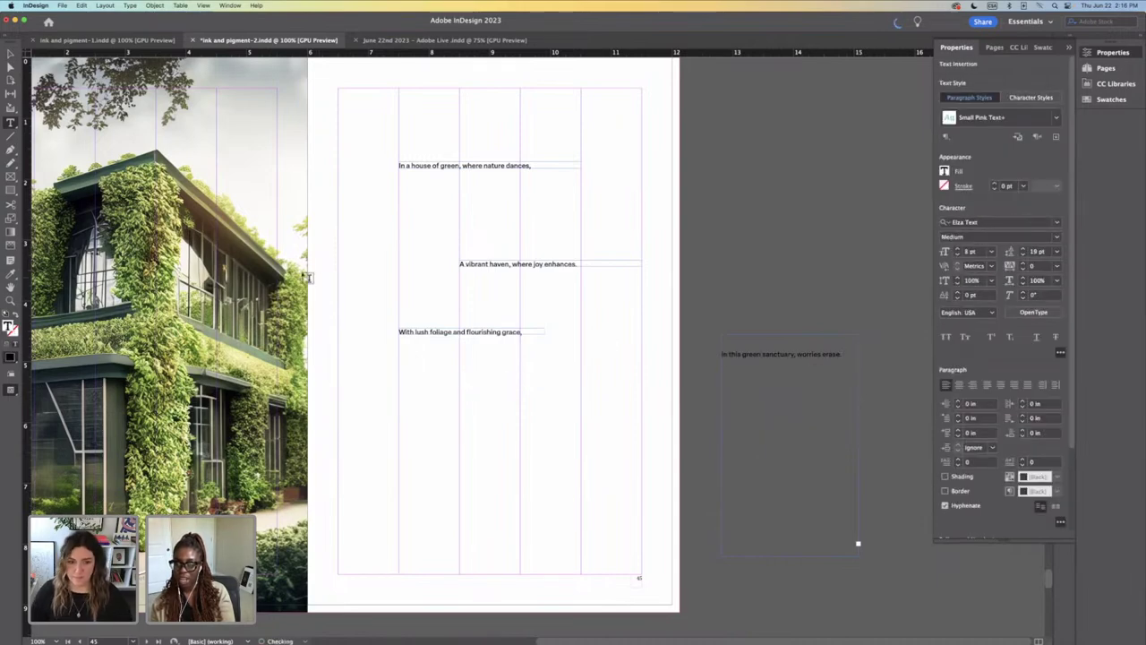
{"action": "key", "text": "Escape"}
{"action": "left_click_drag", "start_coordinate": [771, 355], "coordinate": [479, 378]}
Step: Flow the fourth line's overset text into a new 1 in wide frame on the pasteboard beside page 45
{"action": "left_click", "coordinate": [566, 574]}
{"action": "left_click", "coordinate": [793, 397]}
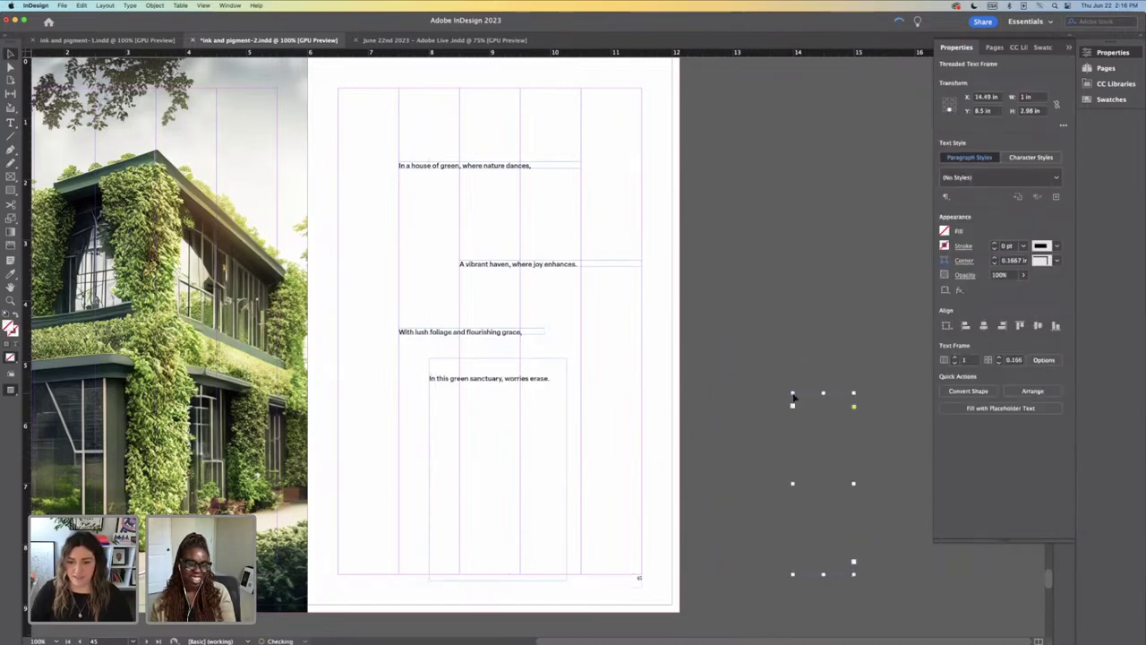
{"action": "left_click", "coordinate": [690, 366]}
Step: Delete the empty line above "In this green sanctuary, worries erase." and fit its frame to the text height
{"action": "left_click", "coordinate": [447, 390]}
{"action": "key", "text": "t"}
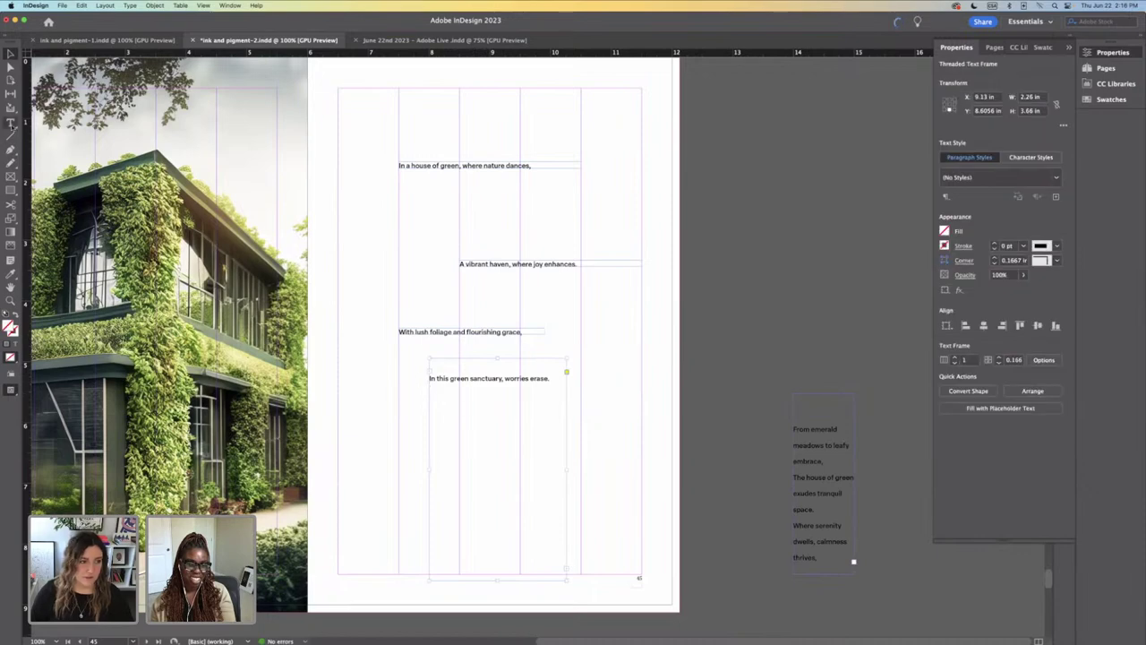
{"action": "left_click", "coordinate": [429, 379]}
{"action": "key", "text": "BackSpace"}
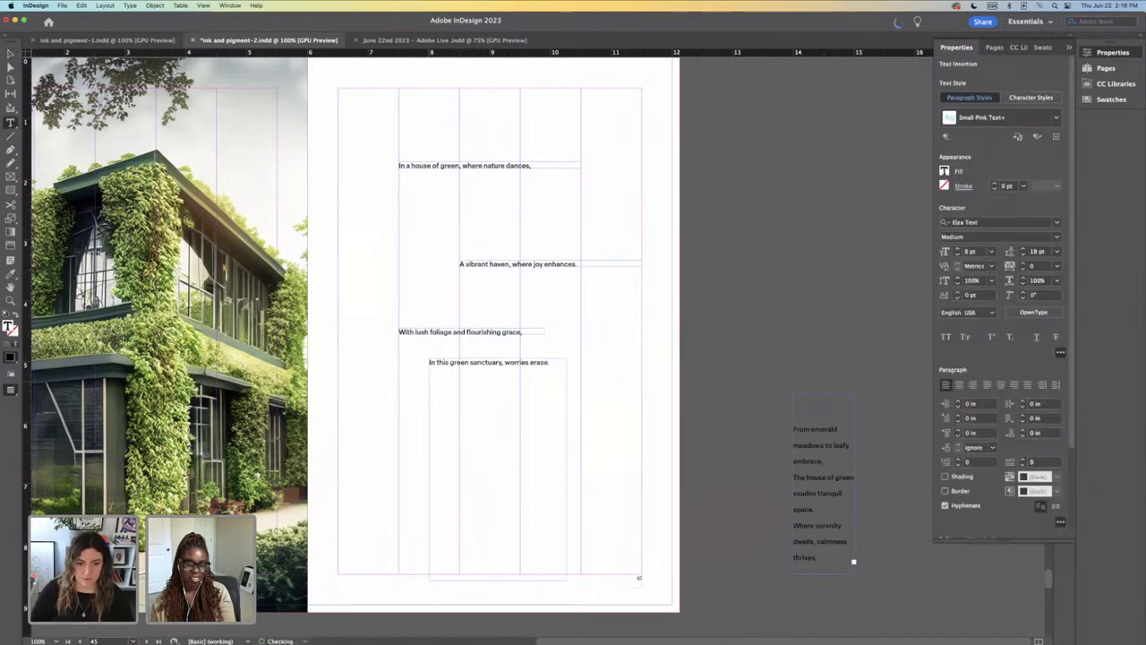
{"action": "key", "text": "Escape"}
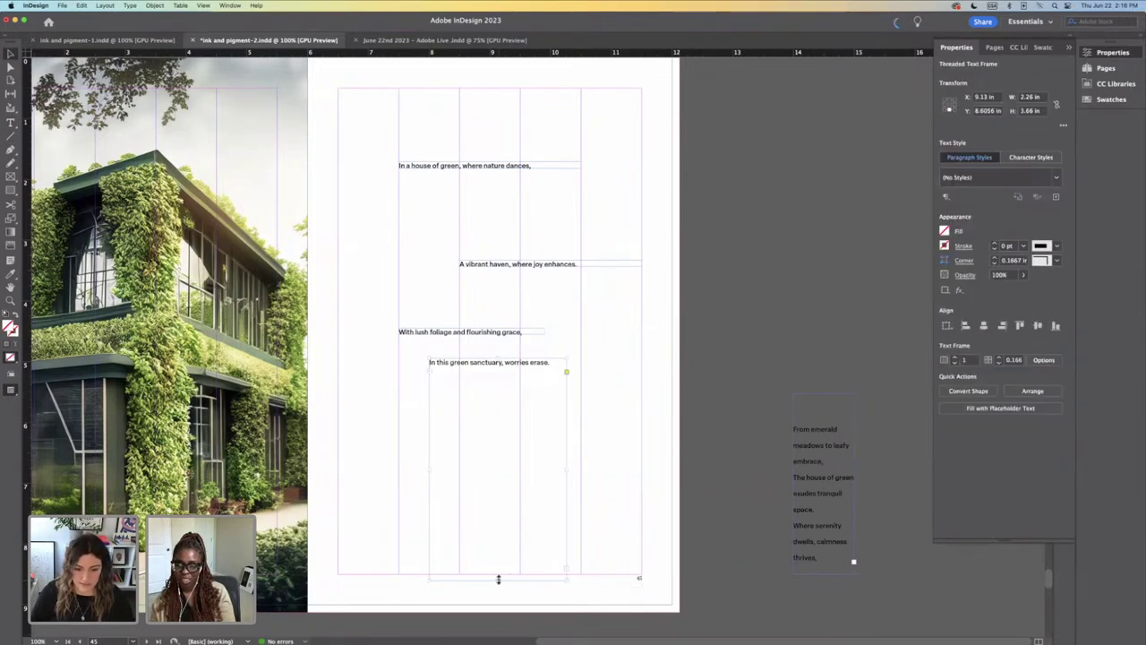
{"action": "double_click", "coordinate": [498, 578]}
{"action": "left_click", "coordinate": [588, 314]}
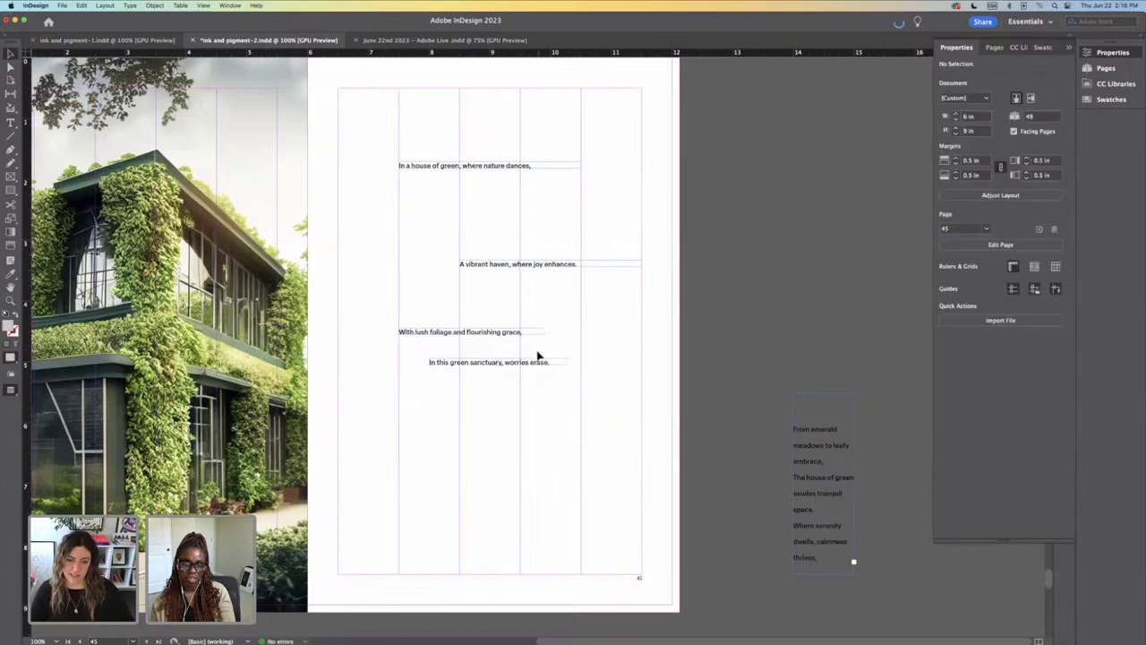
Step: Move the fourth line's frame near the foot of page 45 and widen it to 3 in, aligning its left edge with the second line's frame
{"action": "mouse_move", "coordinate": [533, 366]}
{"action": "left_mouse_down"}
{"action": "mouse_move", "coordinate": [588, 384]}
{"action": "mouse_move", "coordinate": [560, 381]}
{"action": "mouse_move", "coordinate": [621, 474]}
{"action": "mouse_move", "coordinate": [606, 522]}
{"action": "left_mouse_up"}
{"action": "left_click_drag", "start_coordinate": [502, 514], "coordinate": [460, 513]}
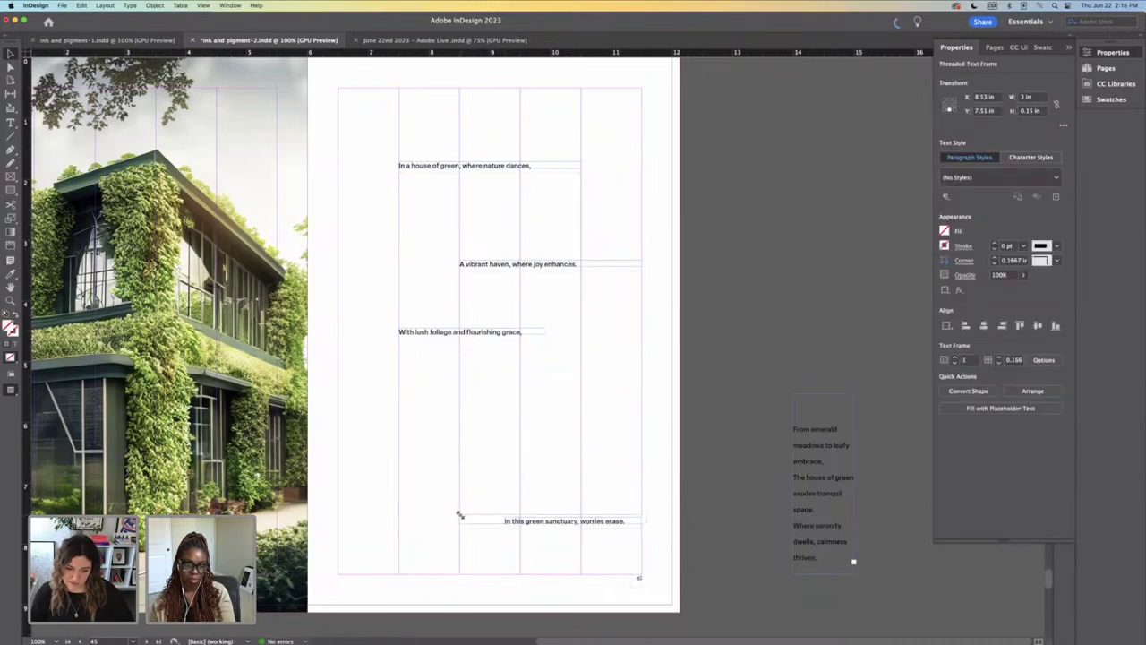
{"action": "left_click", "coordinate": [728, 492]}
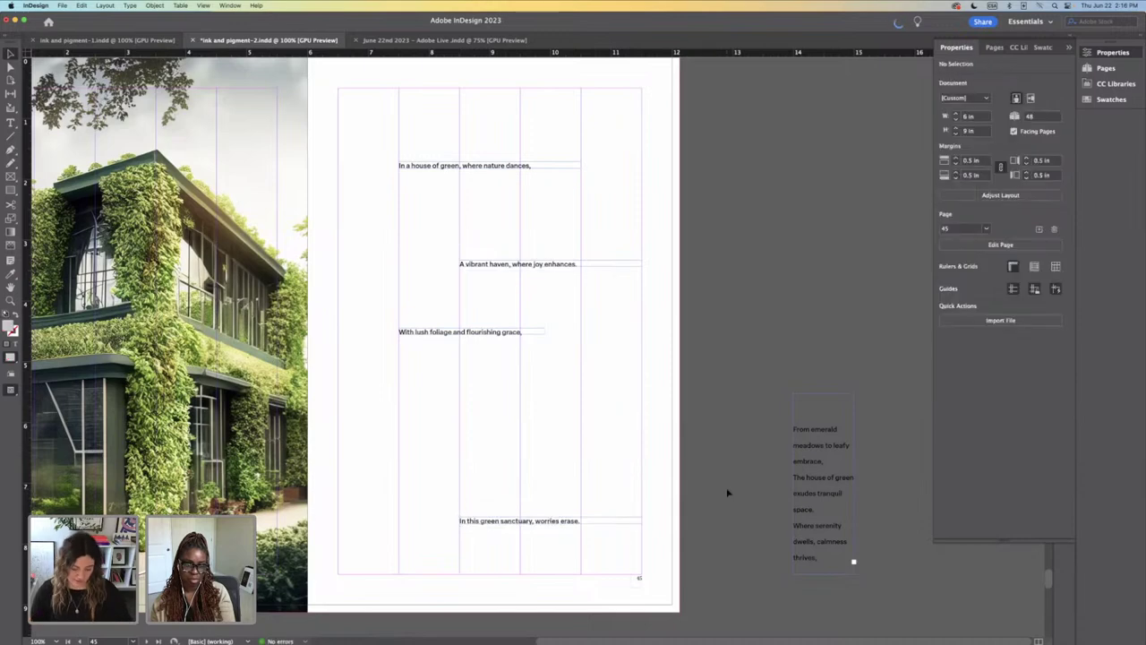
Step: Move "A vibrant haven, where joy enhances." down closer to the third line, check the spread in preview and save the document
{"action": "key", "text": "w"}
{"action": "key", "text": "super+minus"}
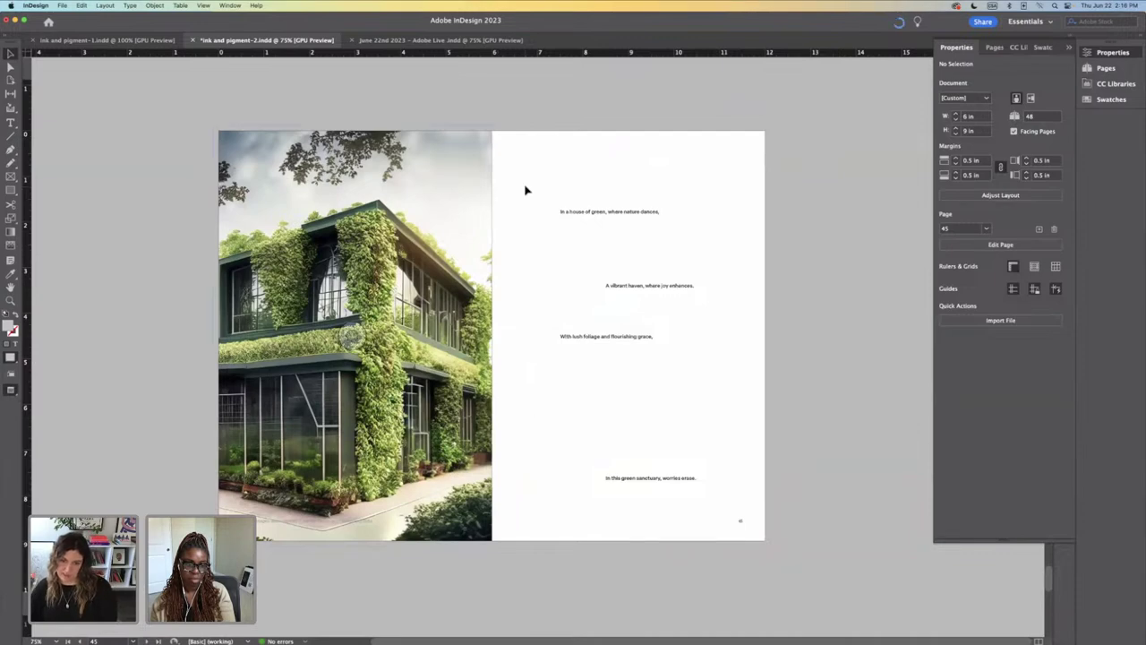
{"action": "key", "text": "w"}
{"action": "left_click_drag", "start_coordinate": [647, 286], "coordinate": [650, 309]}
{"action": "left_click", "coordinate": [658, 284]}
{"action": "key", "text": "w"}
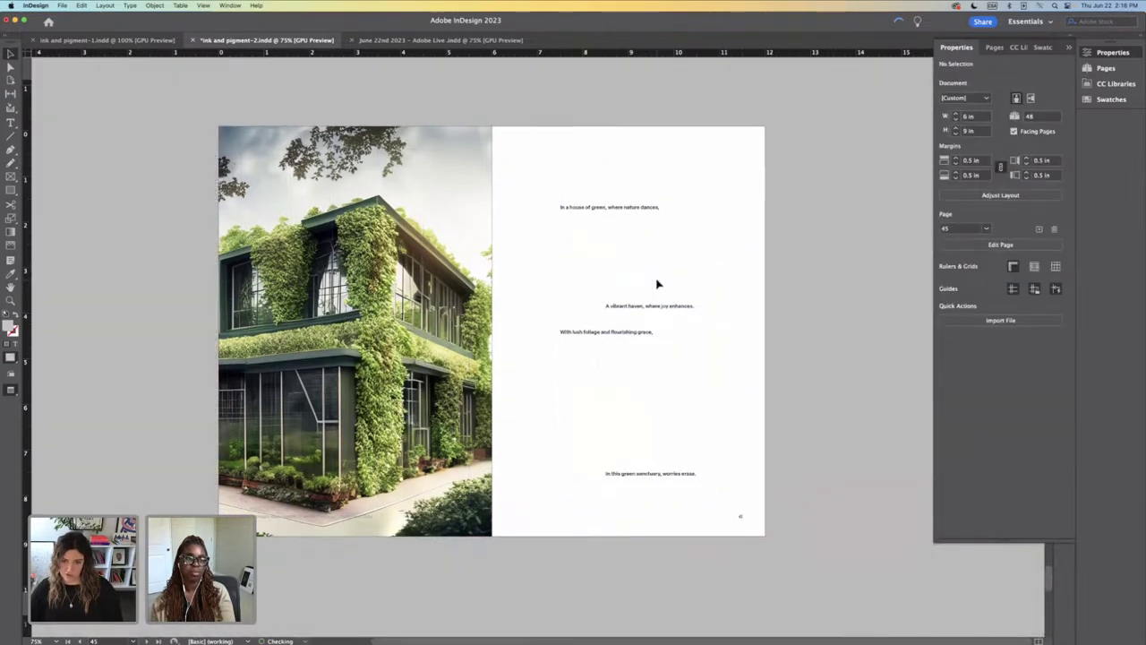
{"action": "scroll", "coordinate": [658, 284], "scroll_direction": "down", "scroll_amount": 2}
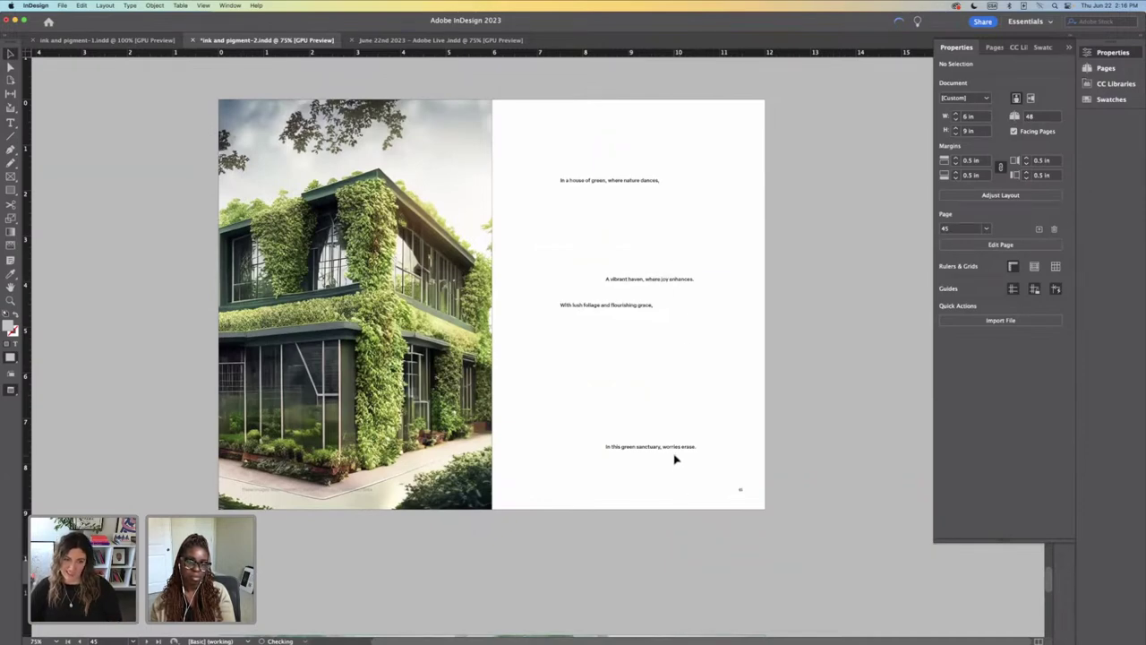
{"action": "left_click_drag", "start_coordinate": [682, 251], "coordinate": [685, 481]}
{"action": "left_click", "coordinate": [570, 385]}
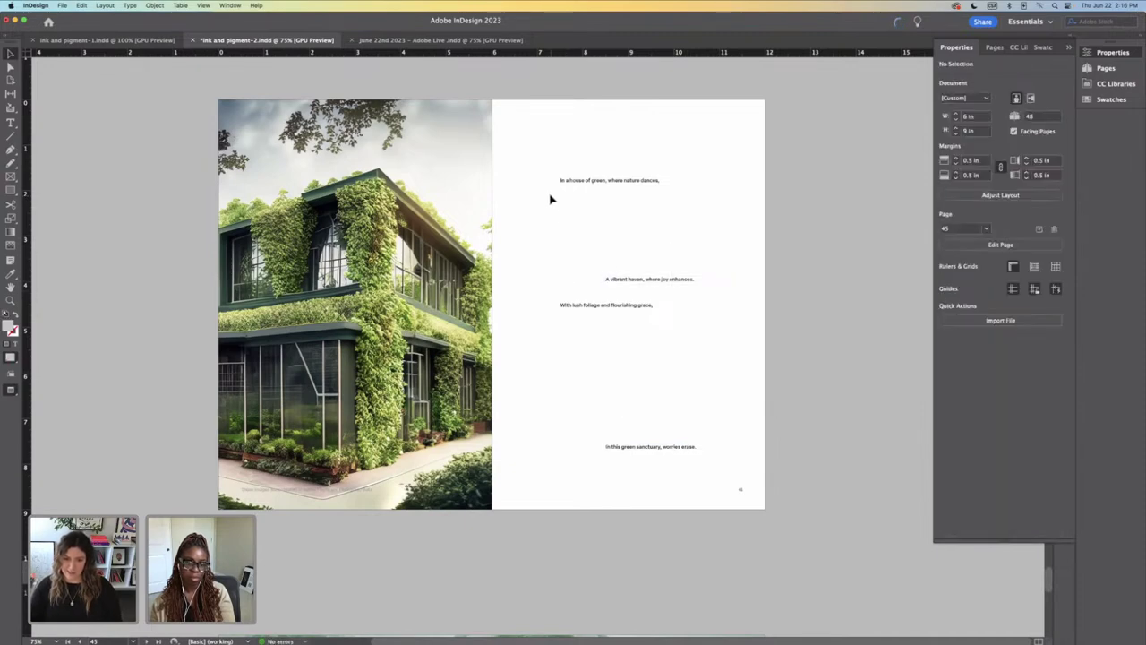
{"action": "left_click_drag", "start_coordinate": [560, 160], "coordinate": [578, 376]}
{"action": "left_click", "coordinate": [578, 442]}
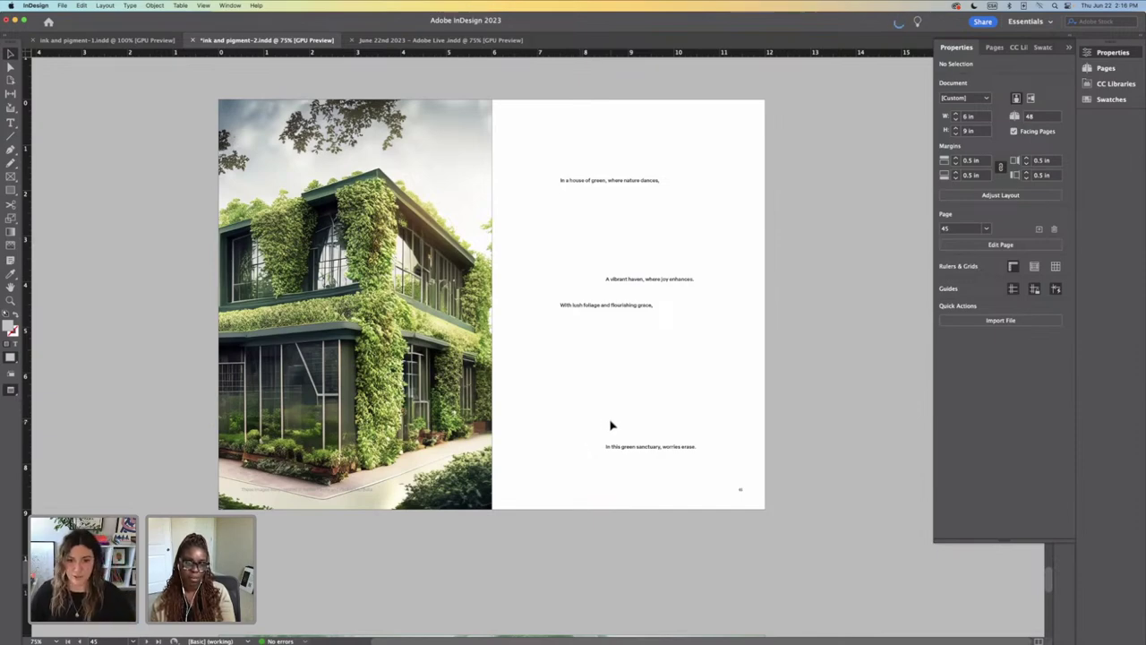
{"action": "key", "text": "super+s"}
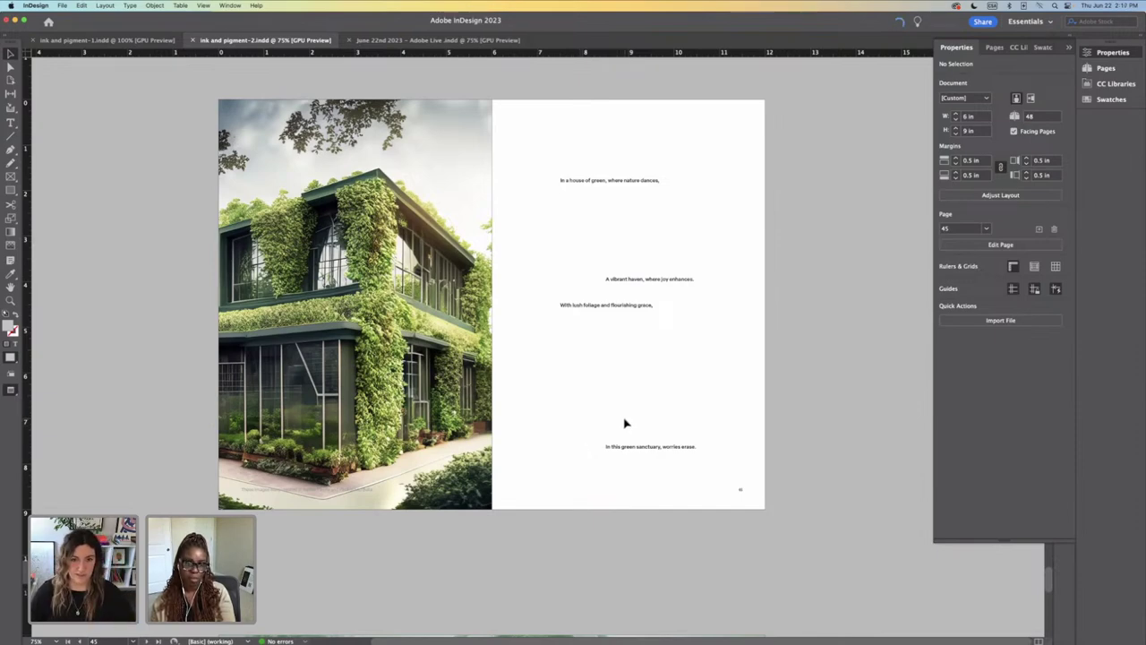
Step: Collapse the properties panel and move the remaining poem frame onto the pasteboard beside the next spread with the green-tinted house
{"action": "scroll", "coordinate": [625, 423], "scroll_direction": "down", "scroll_amount": 3}
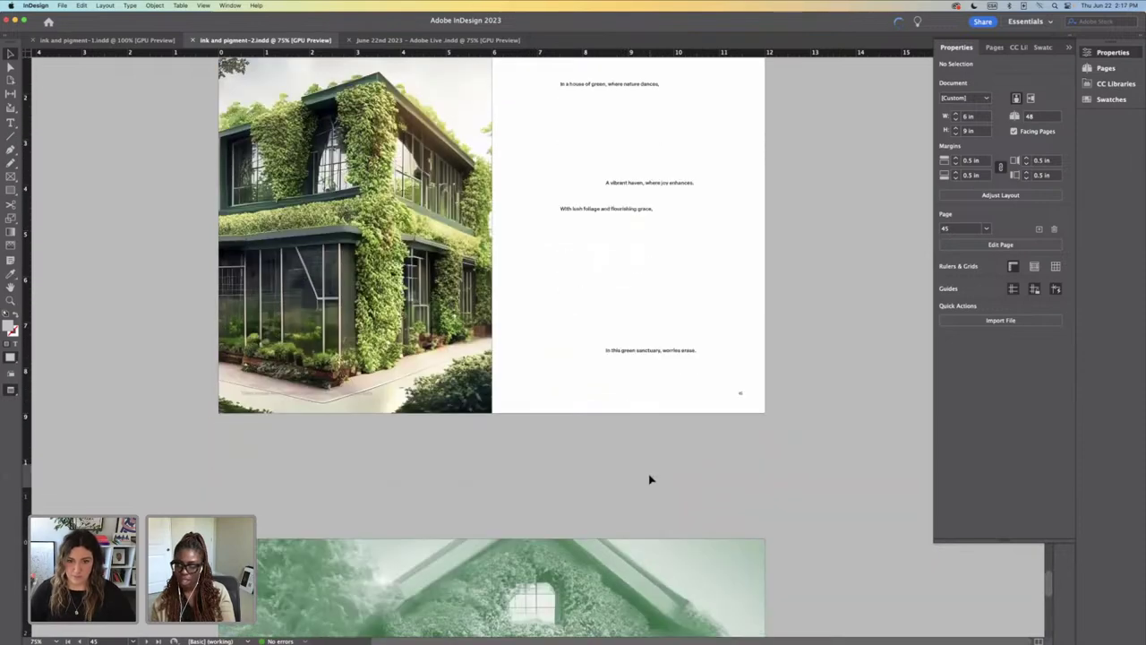
{"action": "key", "text": "super+minus"}
{"action": "scroll", "coordinate": [646, 478], "scroll_direction": "down", "scroll_amount": 2}
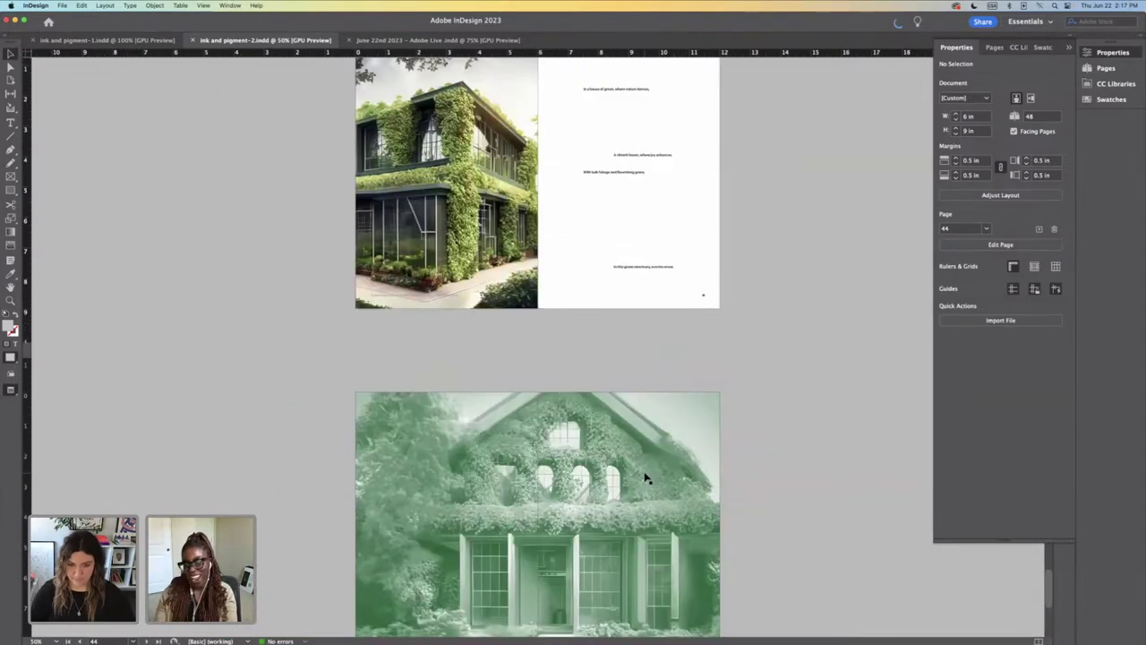
{"action": "key", "text": "super+equal"}
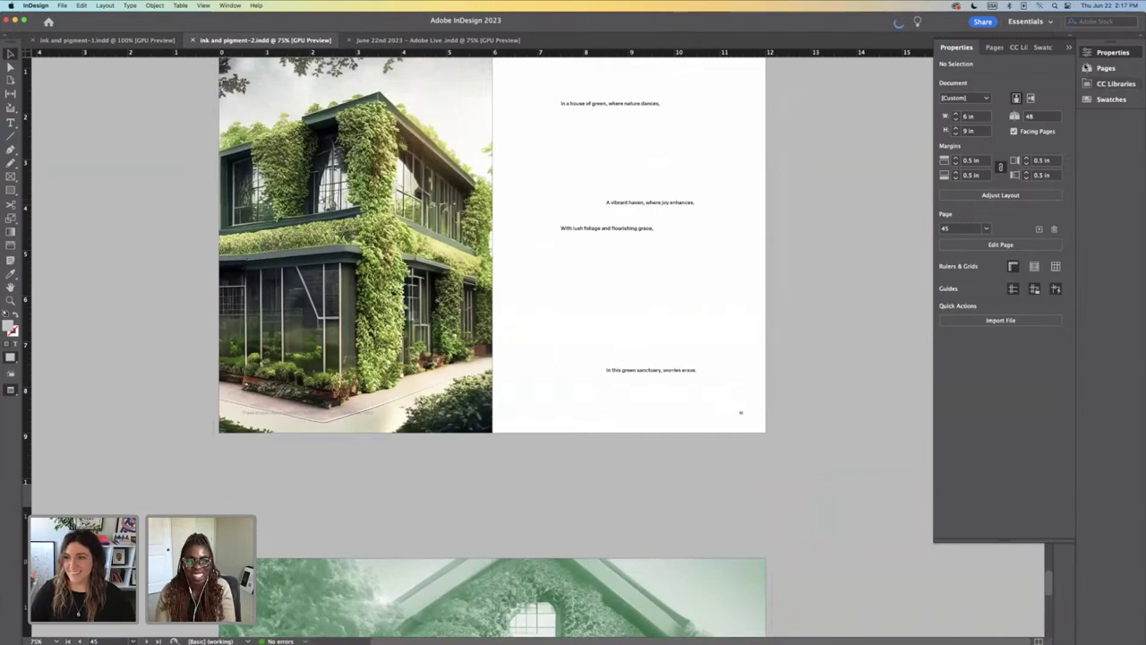
{"action": "left_click", "coordinate": [1070, 47]}
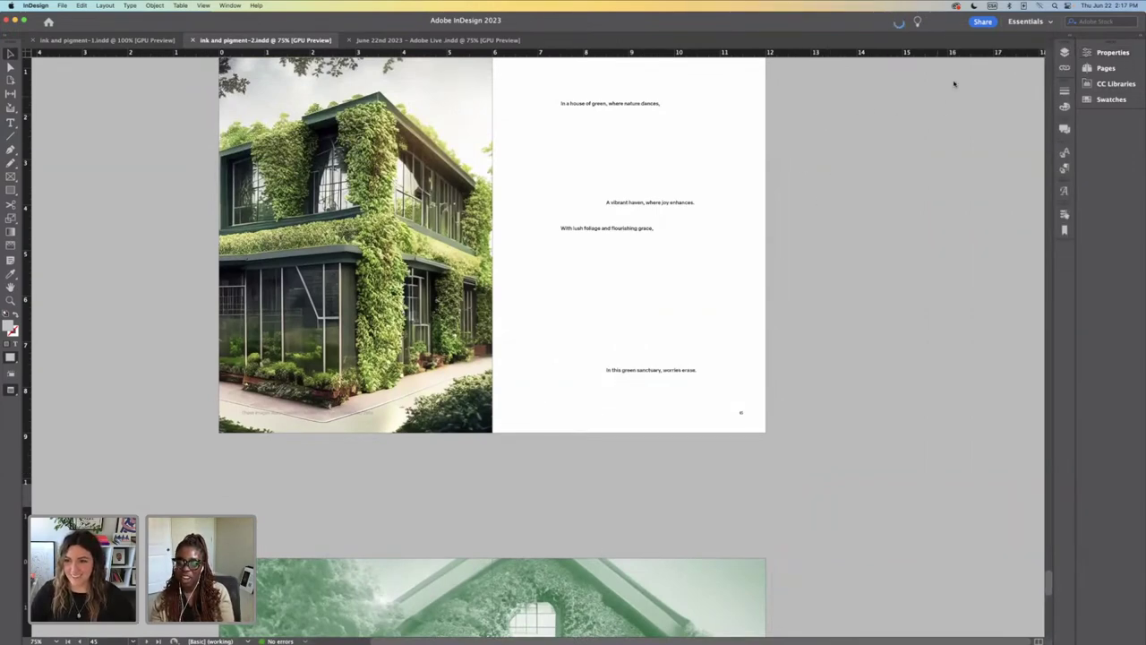
{"action": "key", "text": "w"}
{"action": "left_click_drag", "start_coordinate": [877, 319], "coordinate": [862, 576]}
{"action": "scroll", "coordinate": [787, 403], "scroll_direction": "down", "scroll_amount": 8}
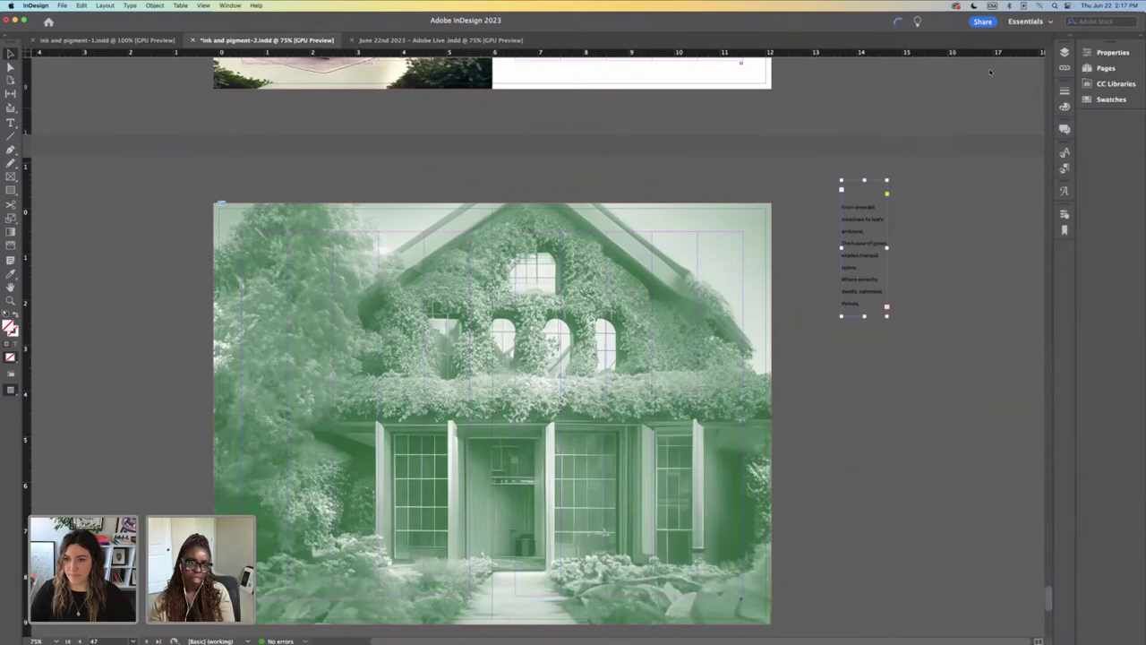
{"action": "left_click_drag", "start_coordinate": [860, 208], "coordinate": [828, 311]}
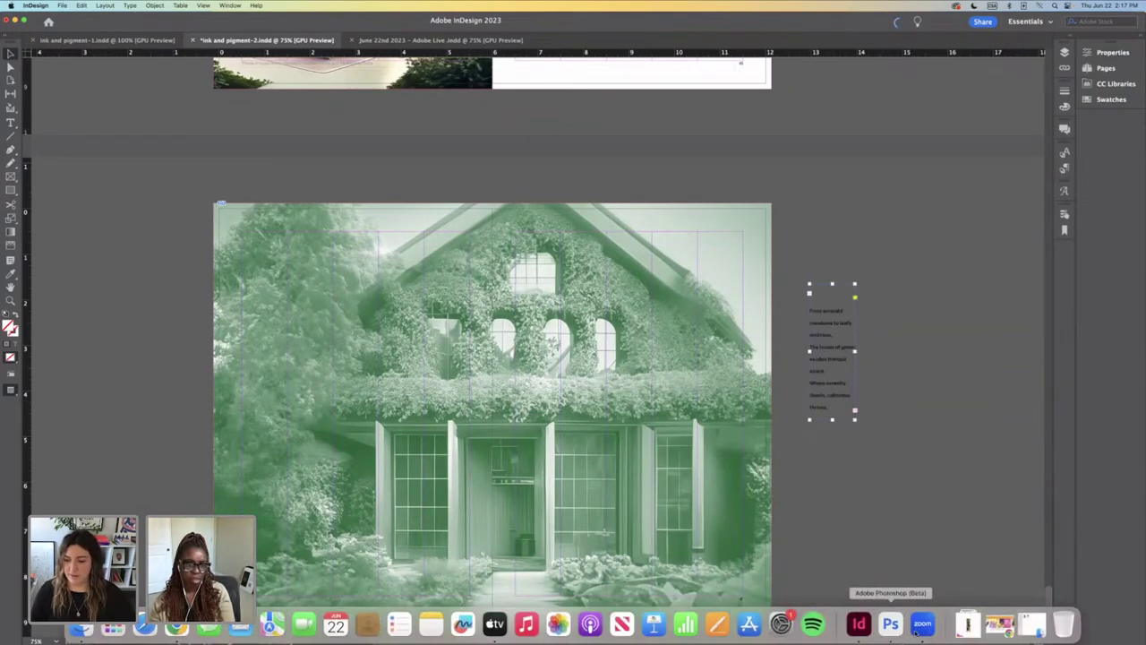
Step: Switch to Photoshop and extend the canvas of the greenhouse image ending in 82353.jpg to the right, to about 1343 px wide
{"action": "left_click", "coordinate": [895, 637]}
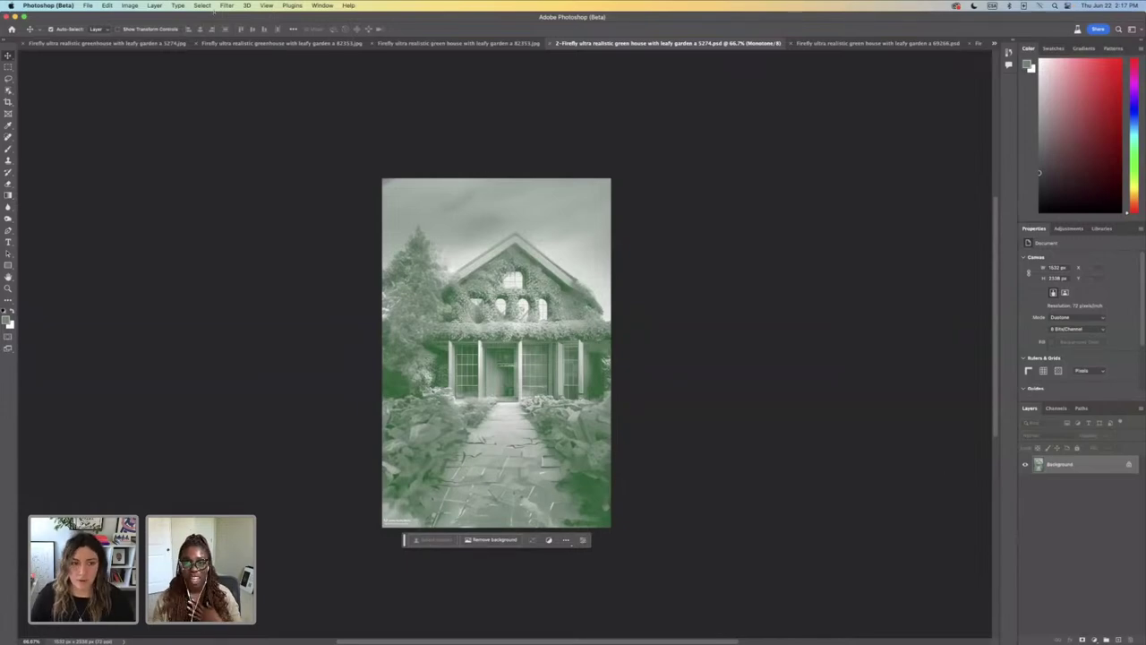
{"action": "left_click", "coordinate": [269, 43]}
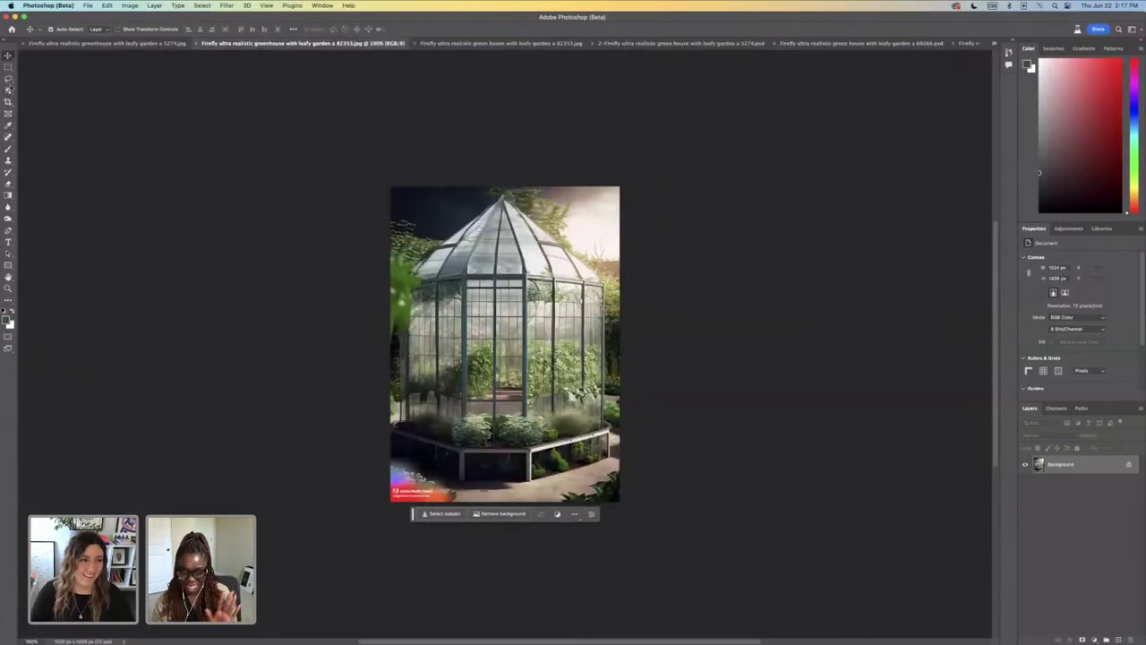
{"action": "left_click", "coordinate": [9, 67]}
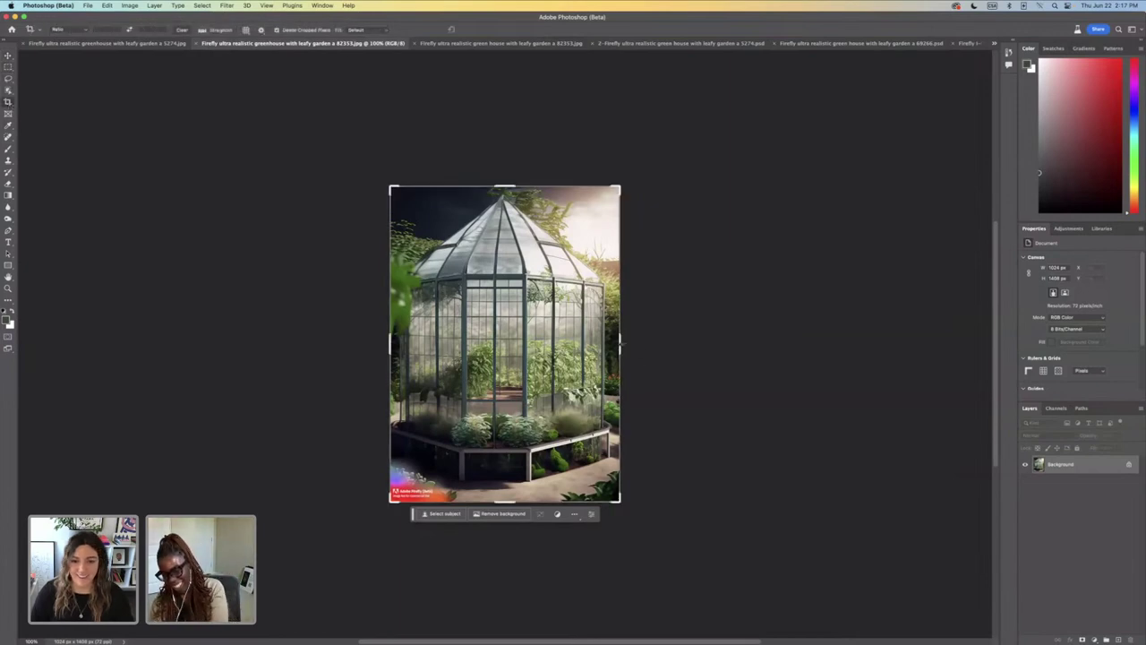
{"action": "left_click_drag", "start_coordinate": [621, 345], "coordinate": [691, 343]}
{"action": "key", "text": "Return"}
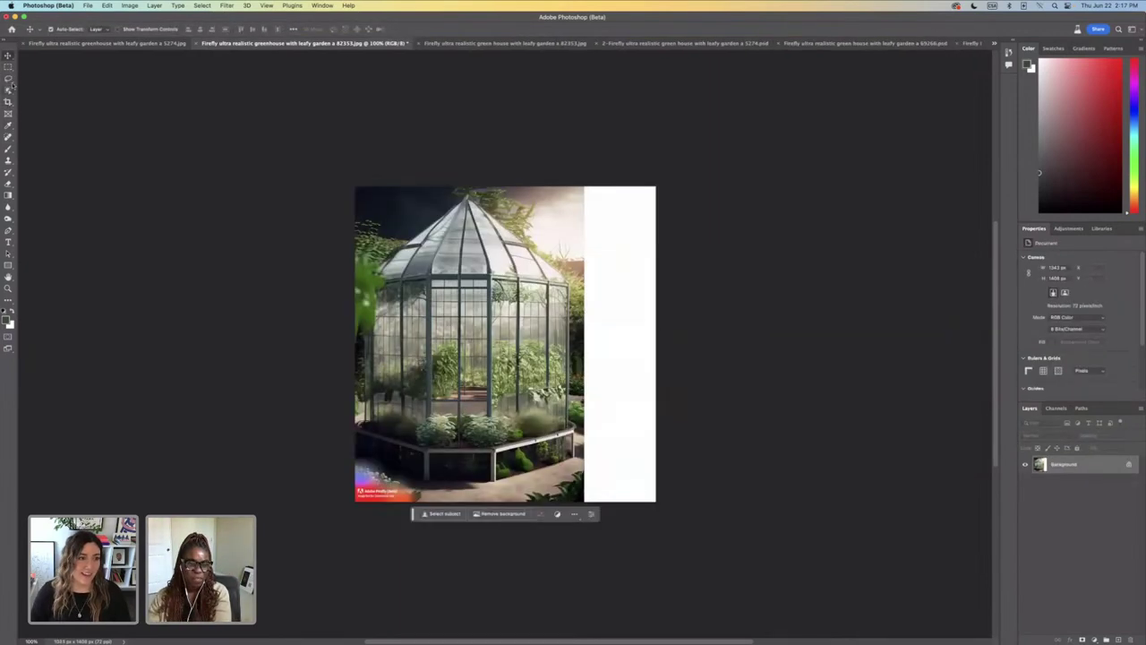
Step: Lasso the blank right-hand canvas together with an overlapping strip of the greenhouse image's edge
{"action": "key", "text": "l"}
{"action": "left_click_drag", "start_coordinate": [581, 185], "coordinate": [586, 311]}
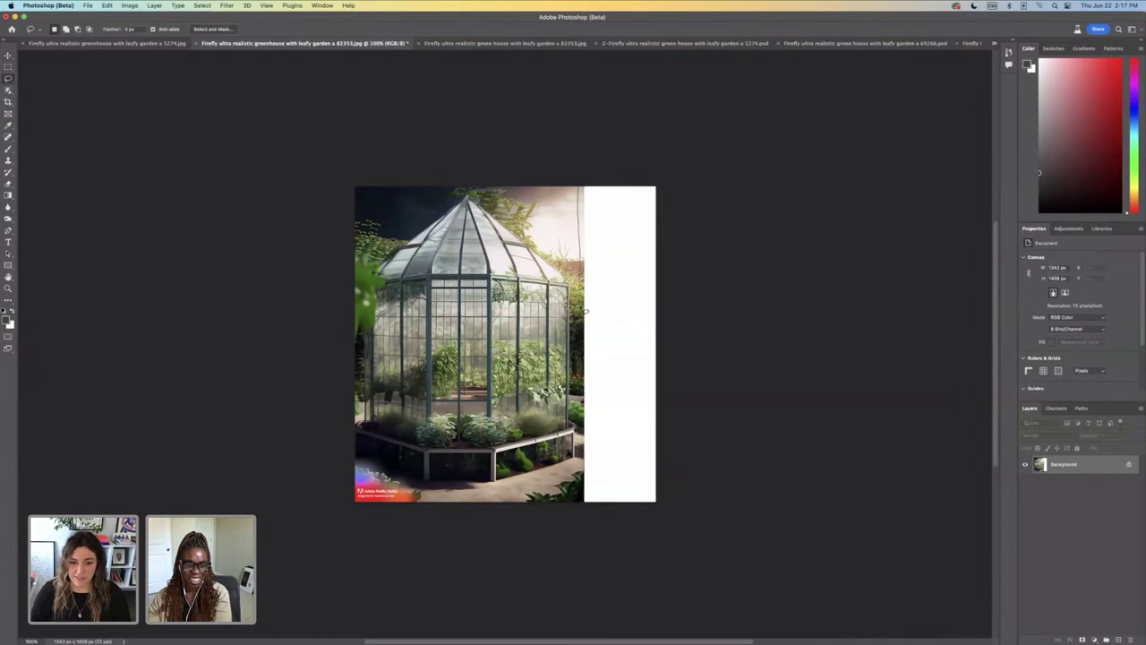
{"action": "mouse_move", "coordinate": [675, 132]}
{"action": "left_mouse_down"}
{"action": "mouse_move", "coordinate": [563, 108]}
{"action": "mouse_move", "coordinate": [545, 230]}
{"action": "left_mouse_up"}
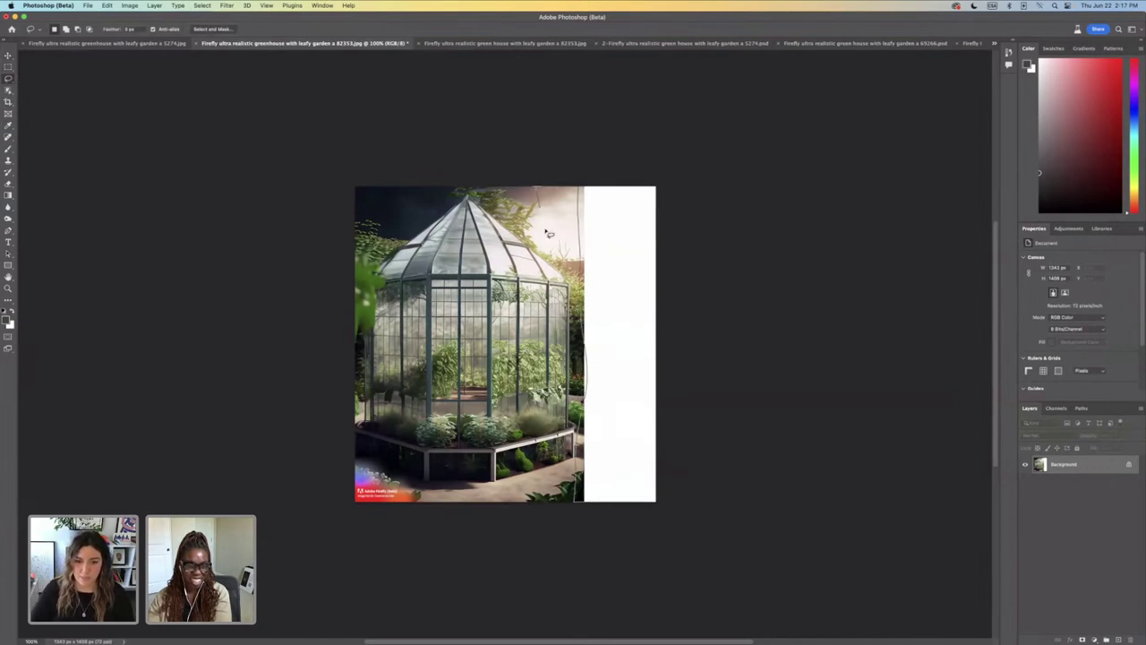
{"action": "left_click_drag", "start_coordinate": [587, 368], "coordinate": [587, 371]}
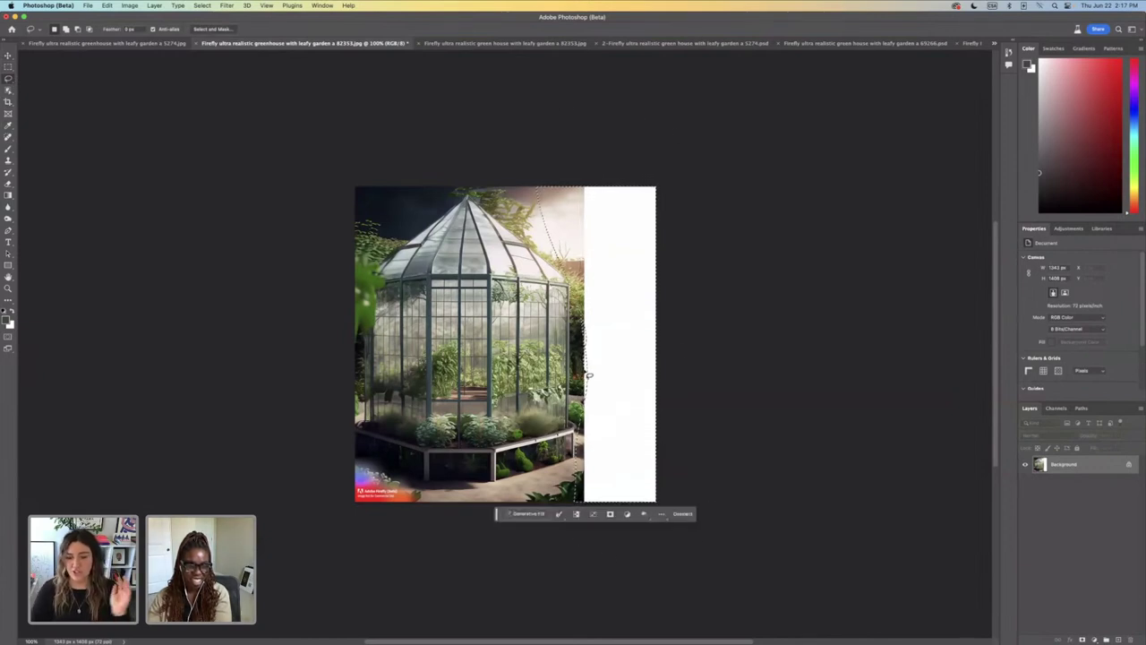
Step: Run Generative Fill on the selected area with the prompt "add more"
{"action": "left_click", "coordinate": [525, 514]}
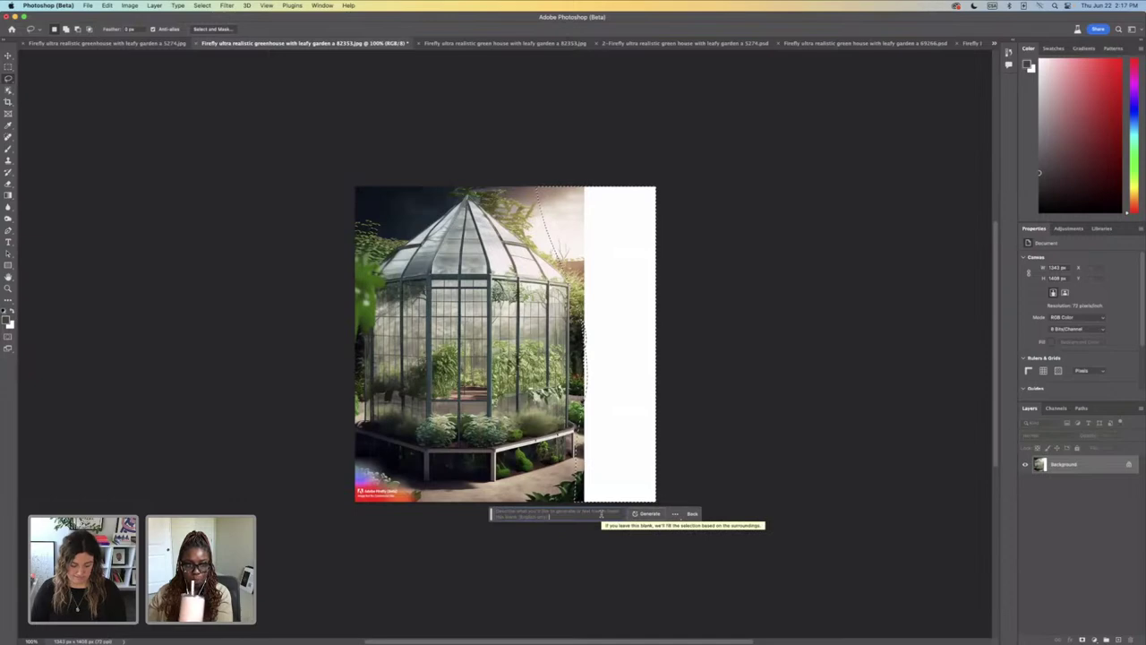
{"action": "type", "text": "add"}
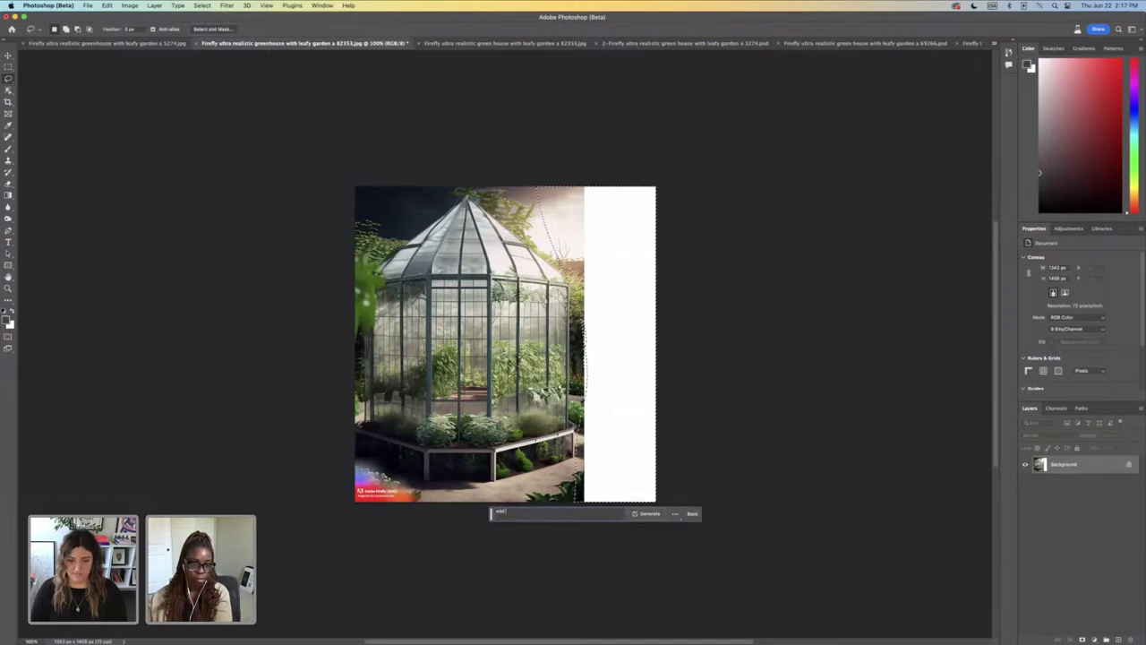
{"action": "type", "text": " mede"}
{"action": "left_click", "coordinate": [647, 514]}
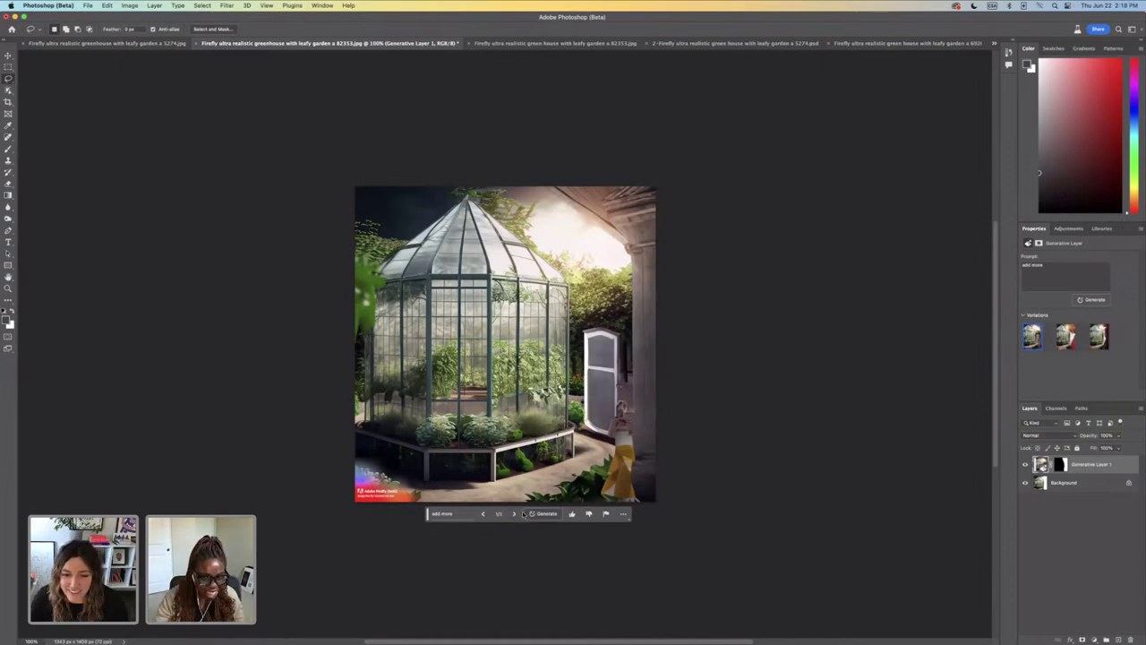
Step: Examine the "add more" variations up close, checking how each one continues the garden beside the greenhouse
{"action": "scroll", "coordinate": [562, 514], "scroll_direction": "down", "scroll_amount": 2}
{"action": "scroll", "coordinate": [563, 513], "scroll_direction": "right", "scroll_amount": 2}
{"action": "scroll", "coordinate": [591, 479], "scroll_direction": "up", "scroll_amount": 5}
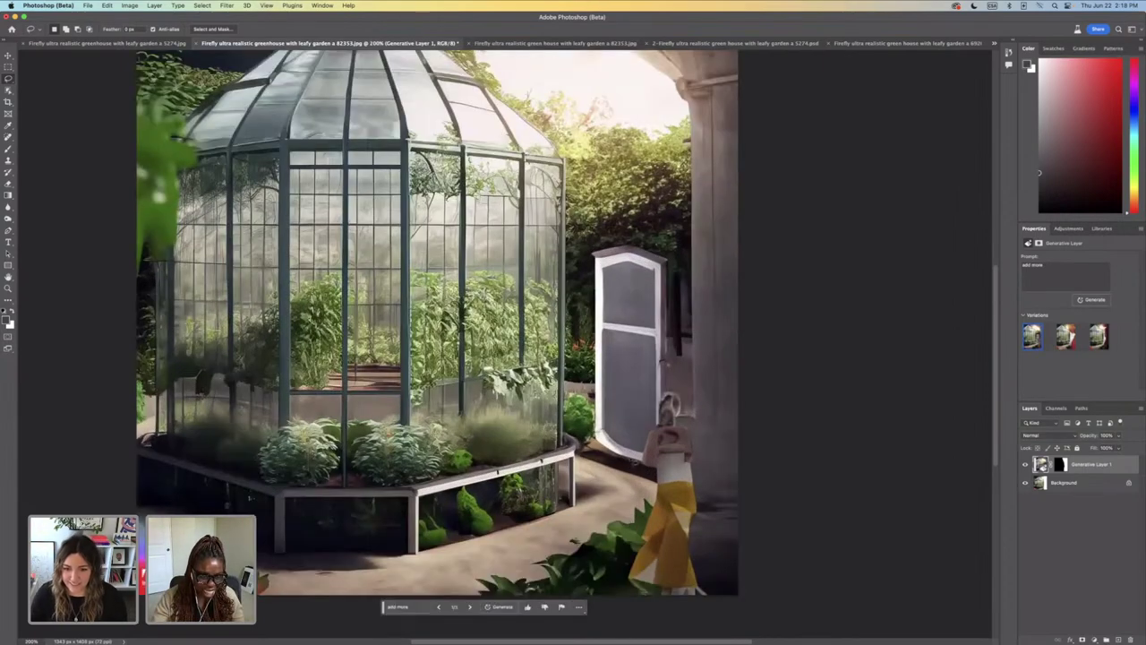
{"action": "scroll", "coordinate": [633, 461], "scroll_direction": "down", "scroll_amount": 2}
{"action": "scroll", "coordinate": [633, 463], "scroll_direction": "up", "scroll_amount": 2}
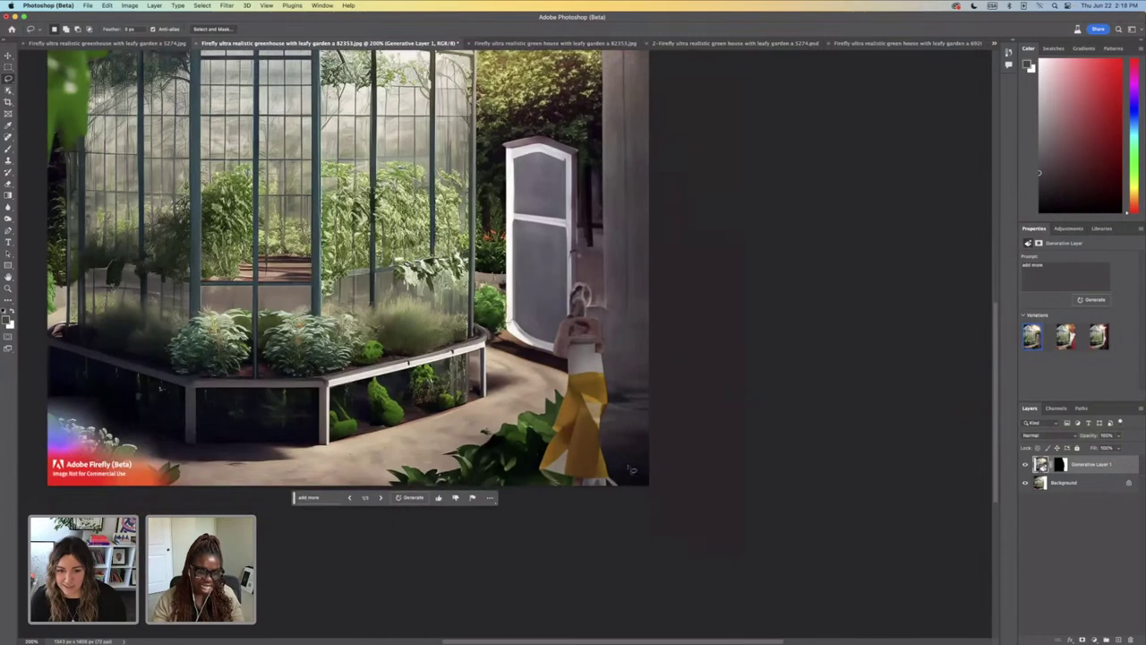
{"action": "left_click", "coordinate": [381, 508]}
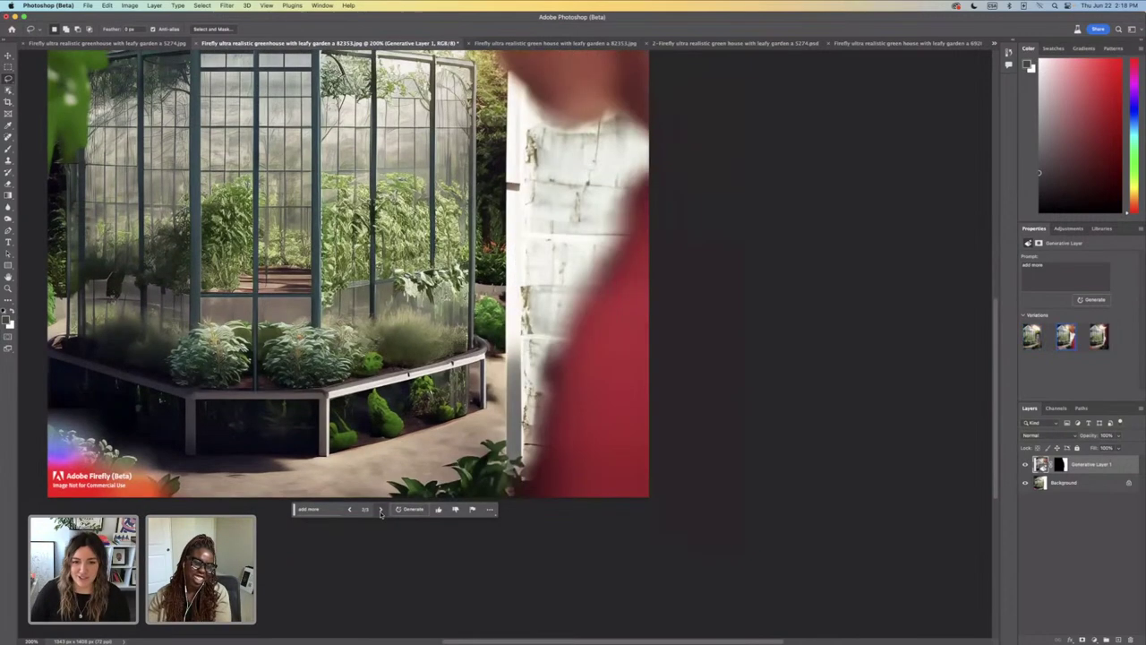
{"action": "left_click", "coordinate": [381, 508]}
{"action": "scroll", "coordinate": [381, 509], "scroll_direction": "up", "scroll_amount": 1}
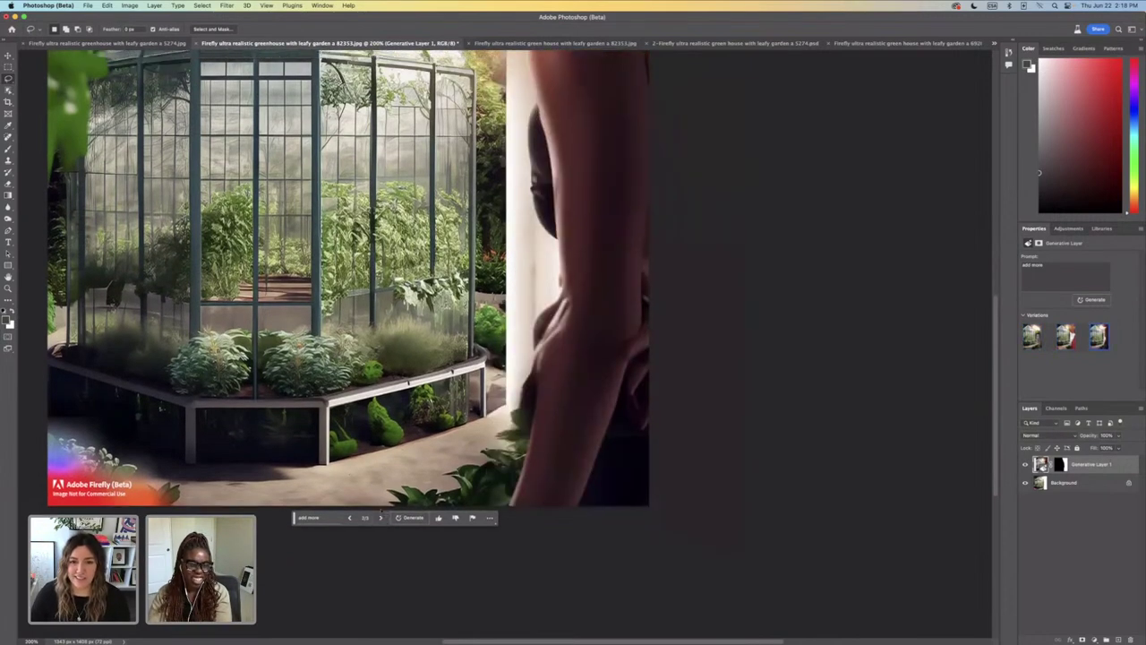
{"action": "left_click", "coordinate": [381, 517]}
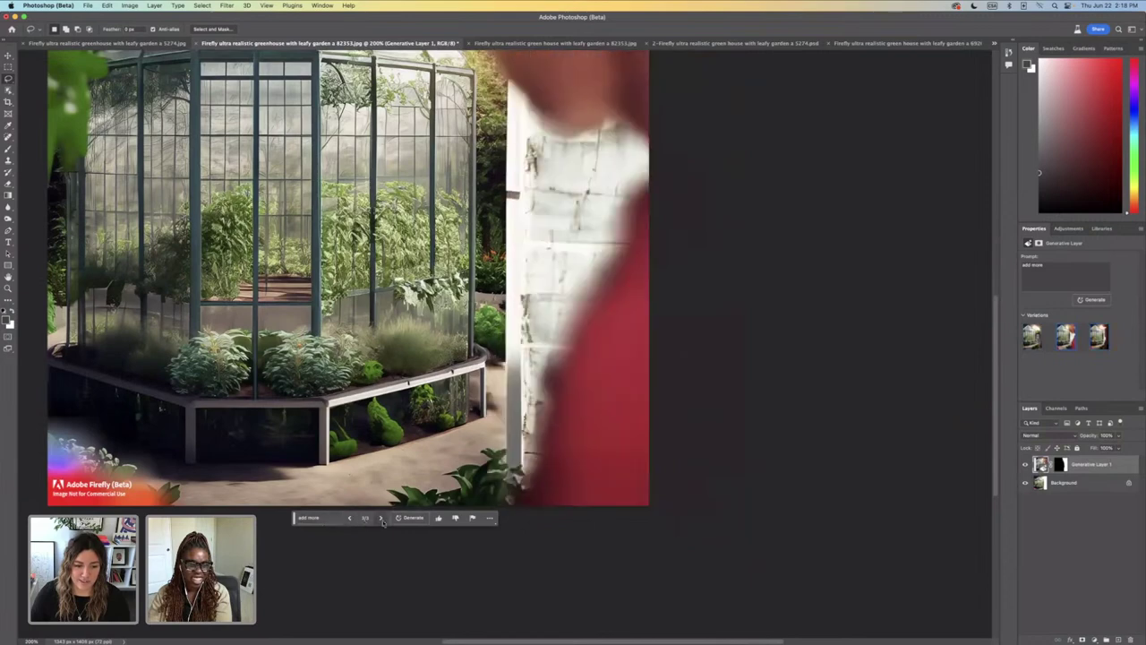
Step: Replace the generative layer's prompt with "complete garden background" and generate new variations
{"action": "left_click", "coordinate": [308, 517]}
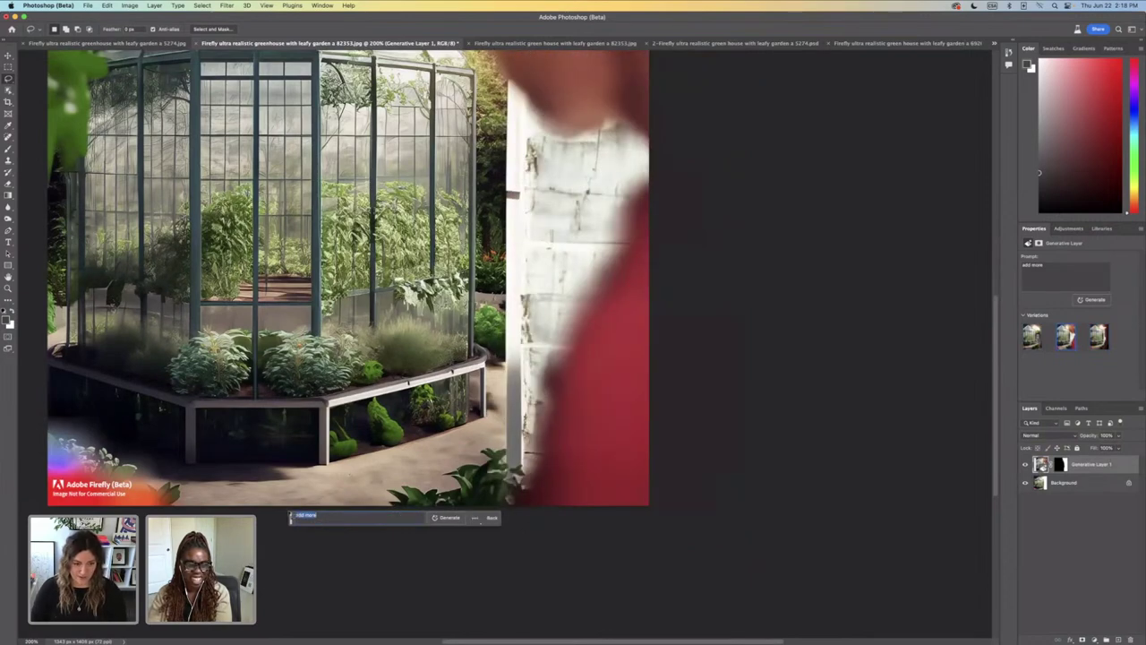
{"action": "type", "text": "a"}
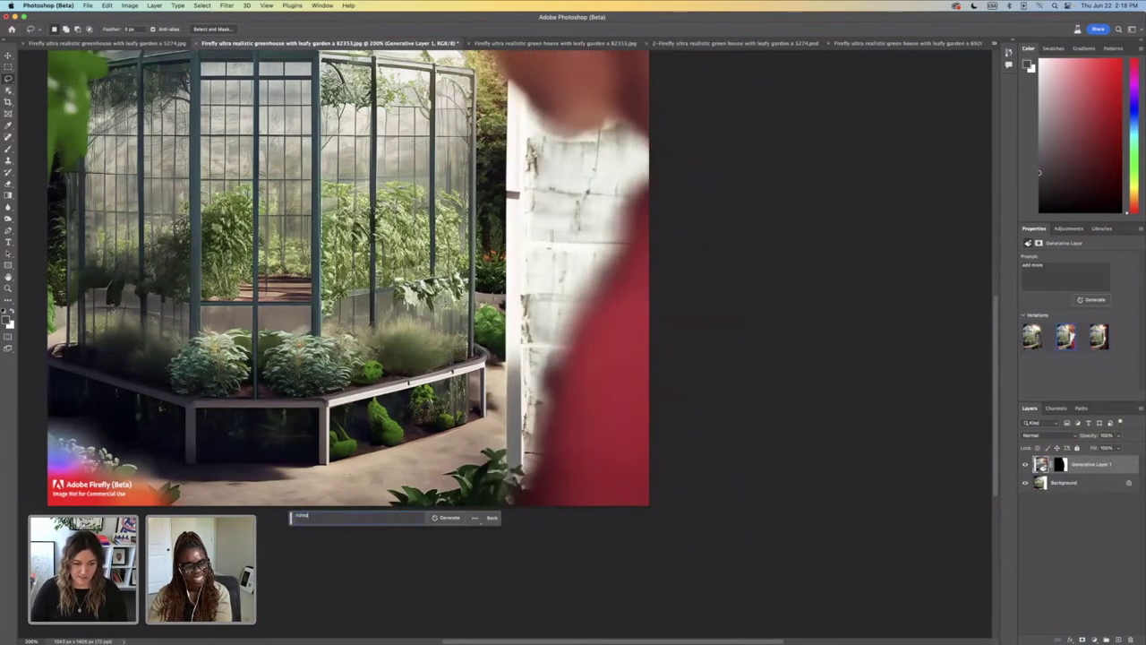
{"action": "type", "text": "omplete"}
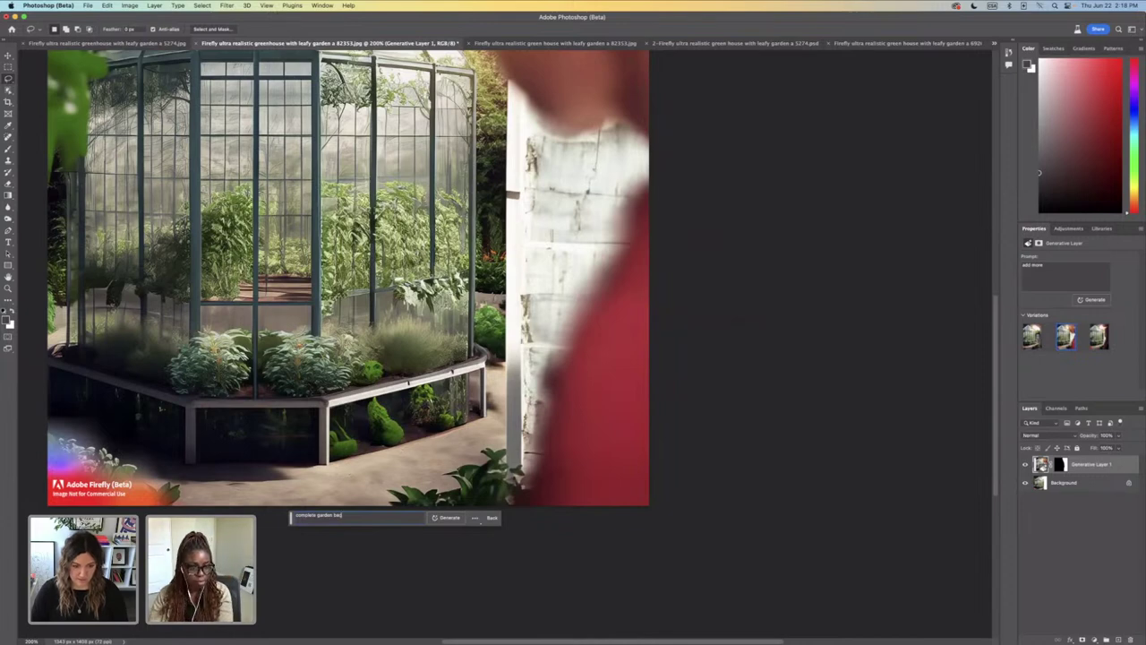
{"action": "type", "text": "garden background"}
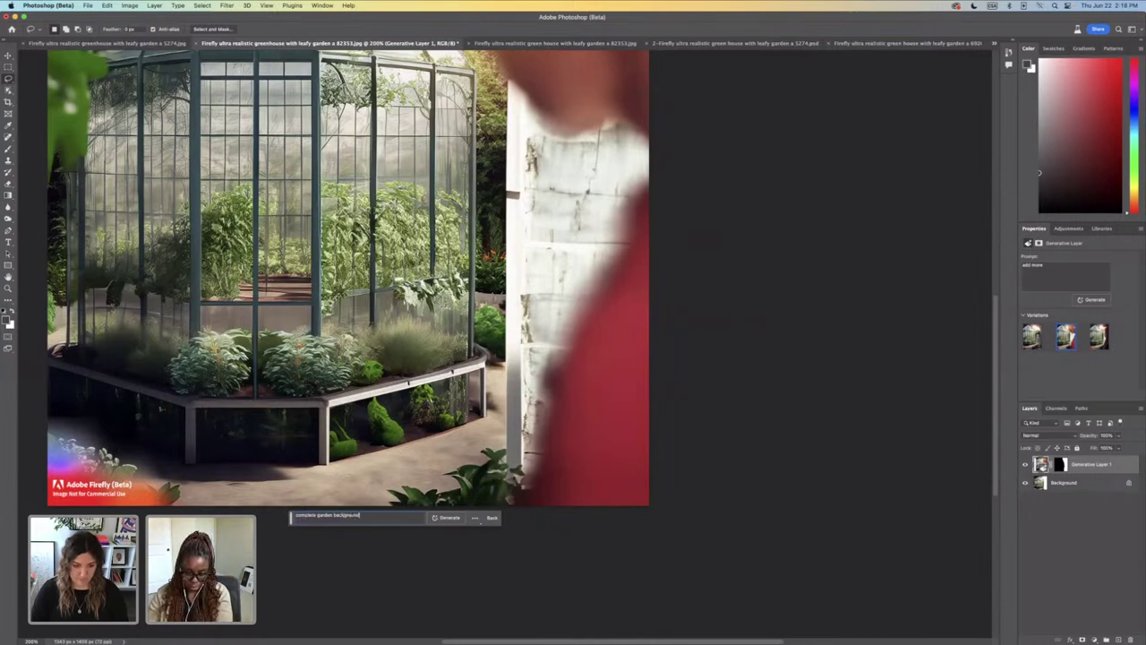
{"action": "key", "text": "Return"}
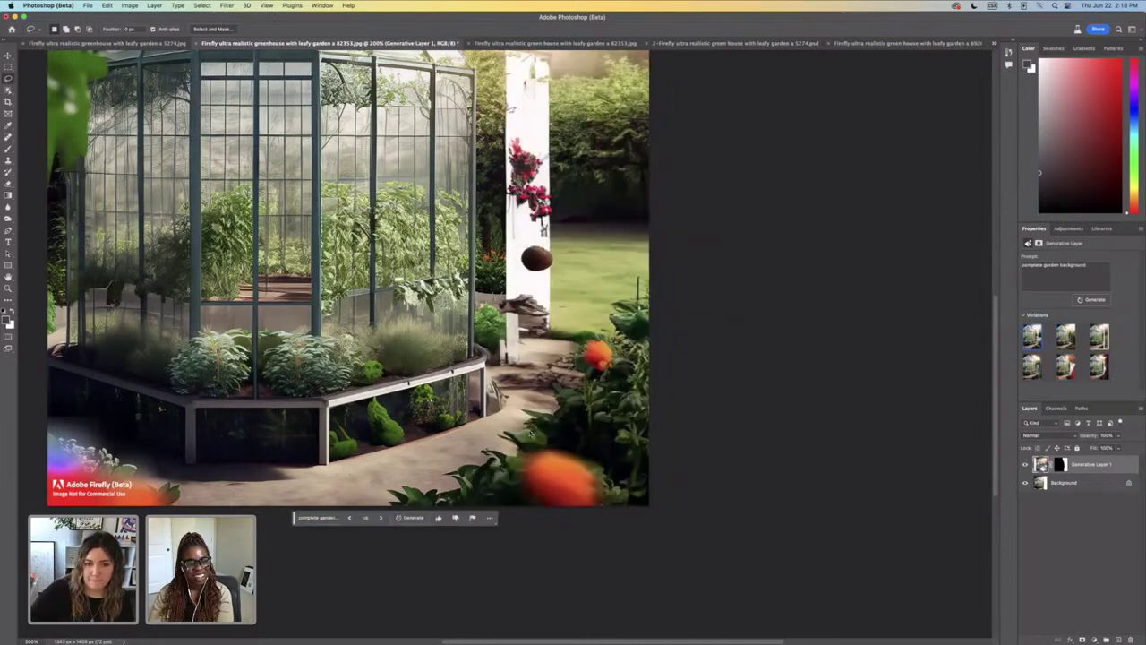
Step: Compare the "complete garden background" variations and keep the second one, with flower beds along the path
{"action": "key", "text": "super+minus"}
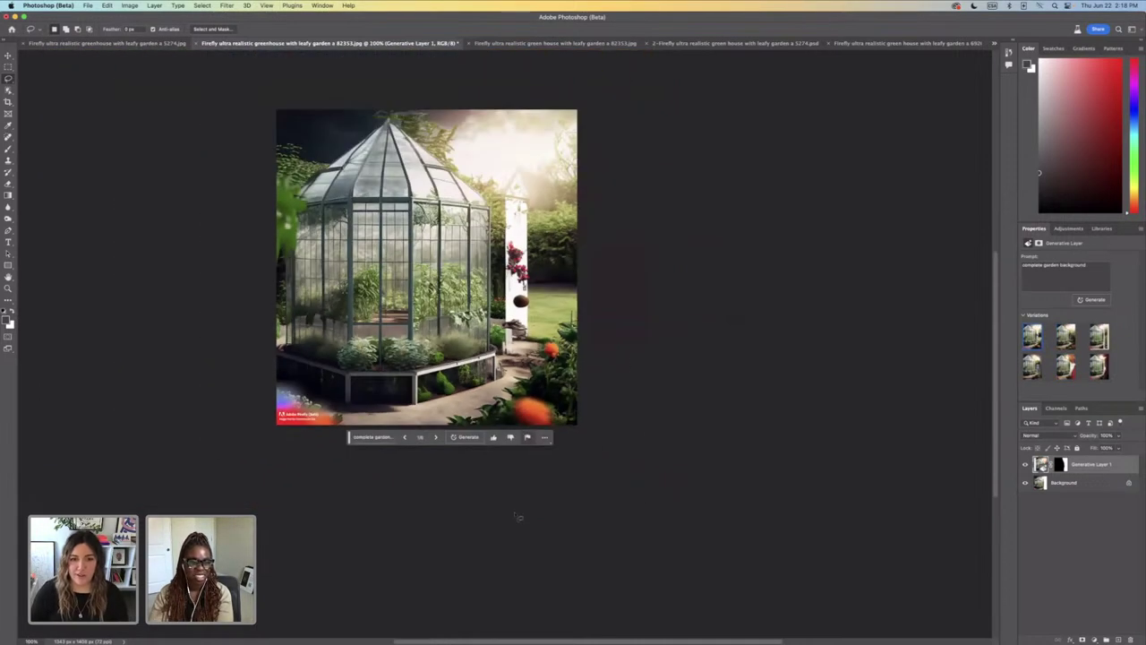
{"action": "key", "text": "super+plus"}
{"action": "key", "text": "super+plus"}
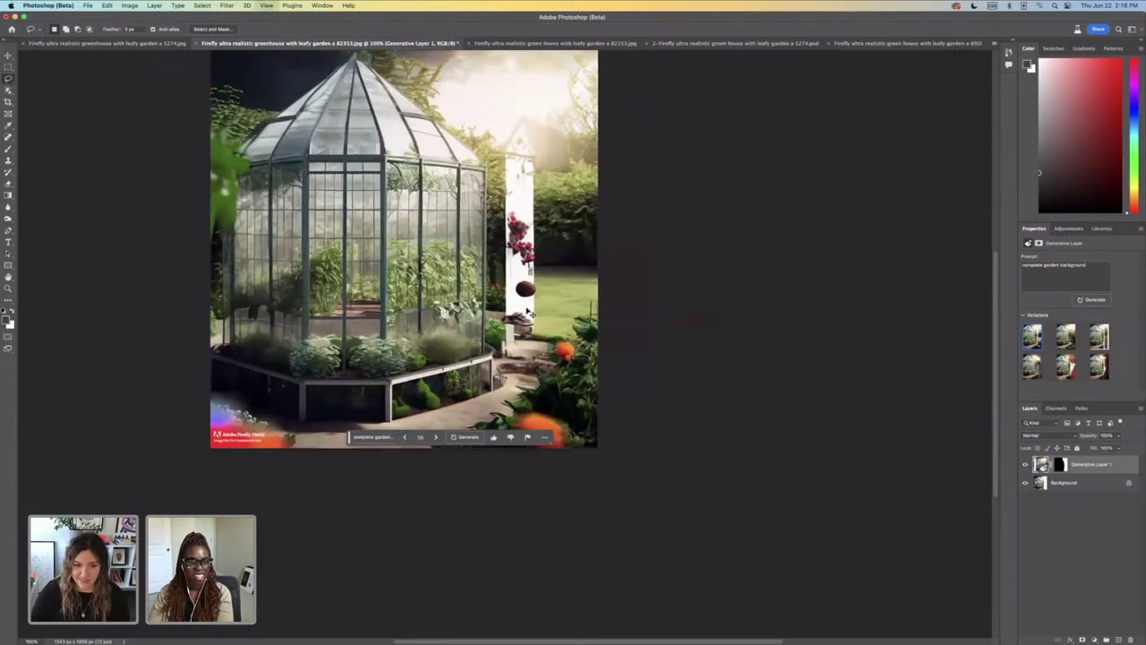
{"action": "scroll", "coordinate": [531, 248], "scroll_direction": "up", "scroll_amount": 5}
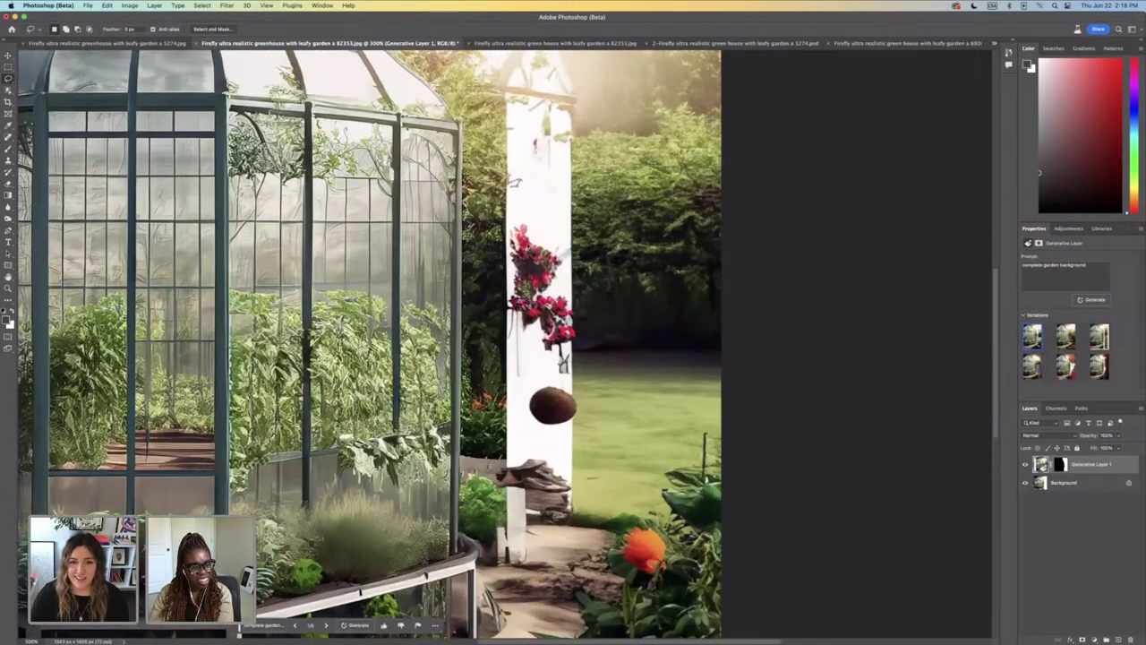
{"action": "scroll", "coordinate": [369, 344], "scroll_direction": "down", "scroll_amount": 5}
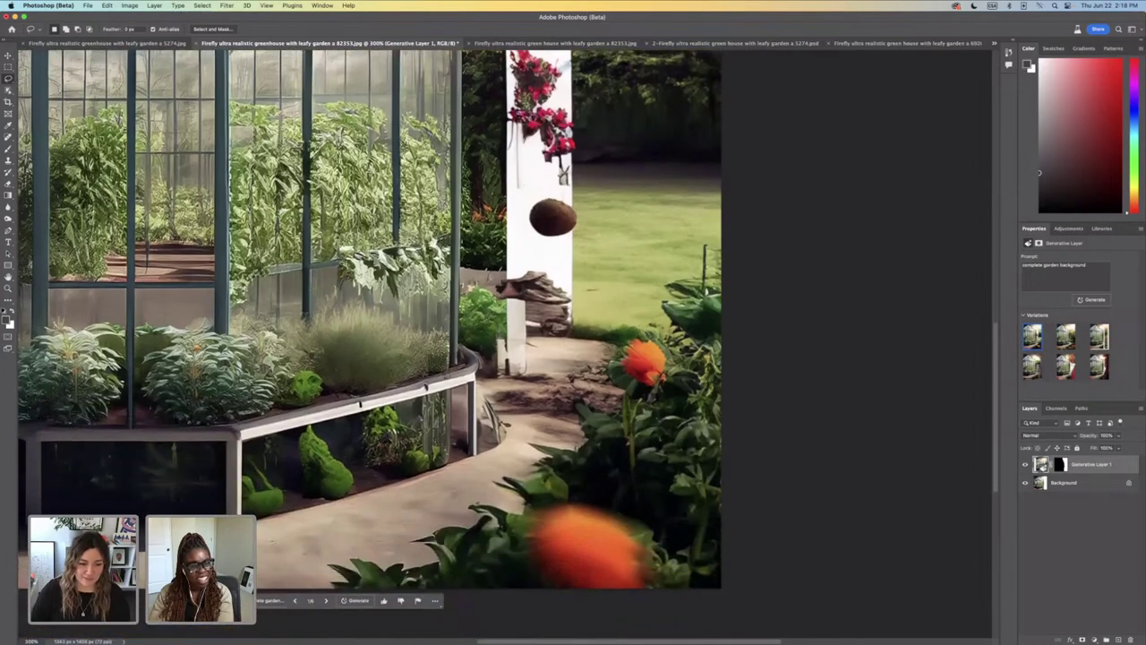
{"action": "left_click", "coordinate": [326, 601]}
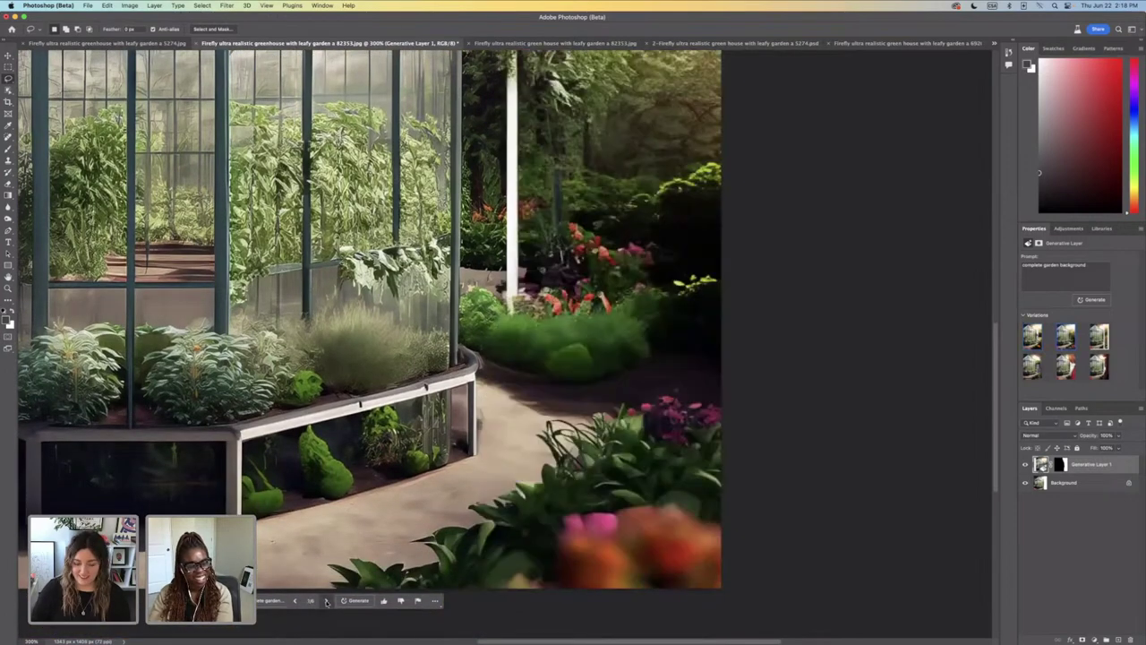
{"action": "key", "text": "super+minus"}
{"action": "key", "text": "super+minus"}
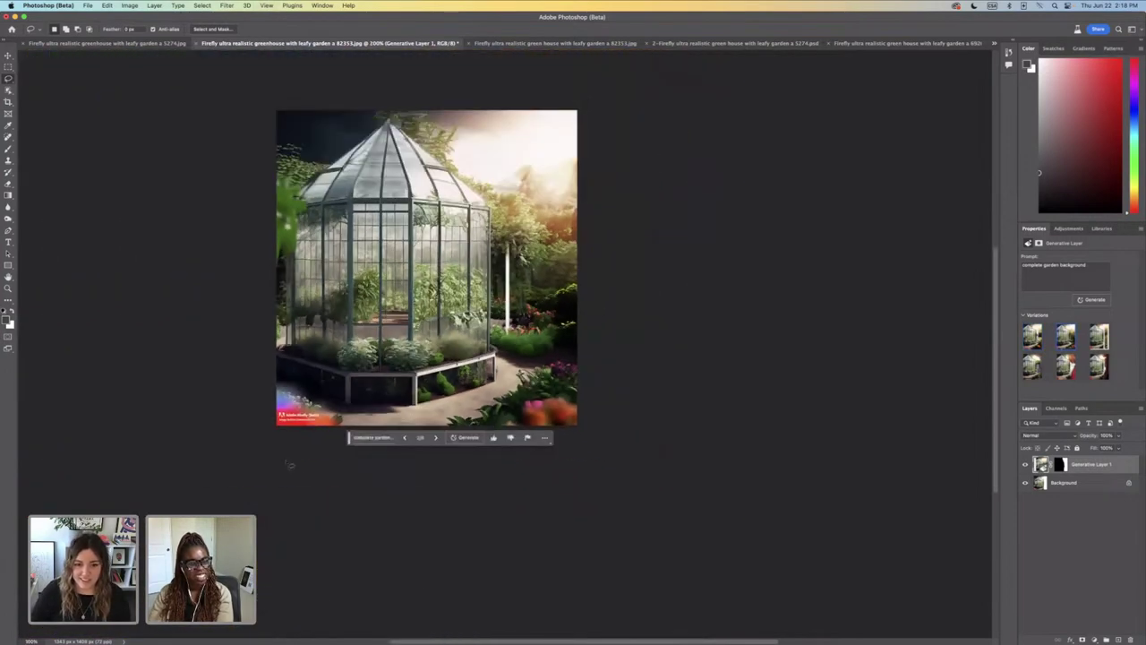
{"action": "left_click", "coordinate": [437, 439]}
{"action": "left_click", "coordinate": [404, 437]}
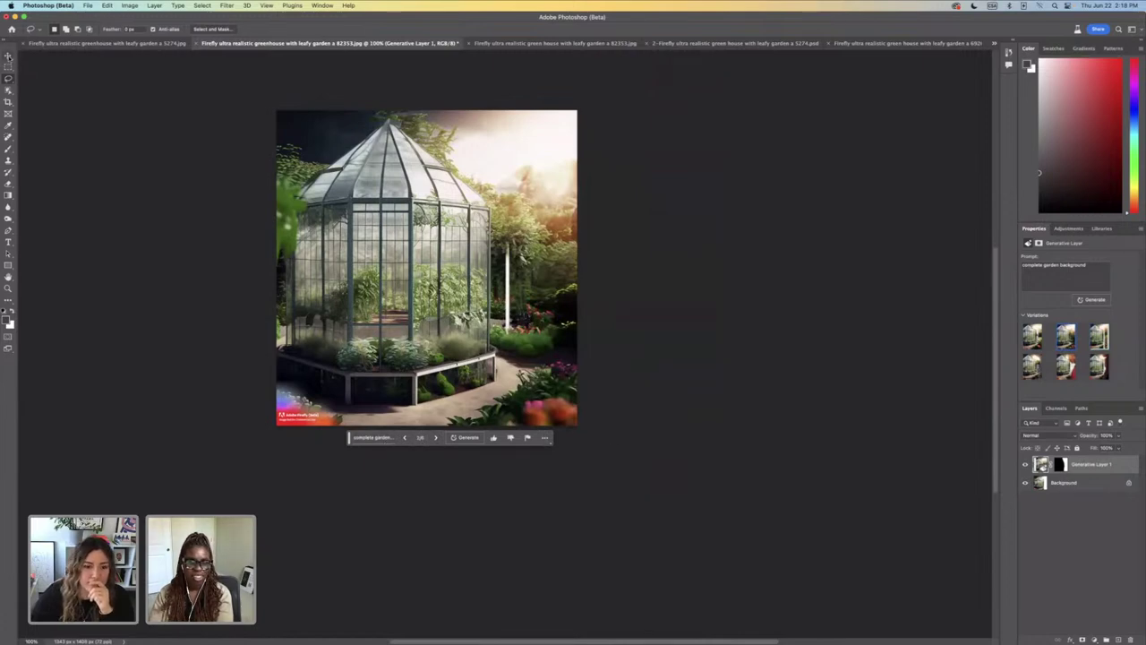
{"action": "key", "text": "v"}
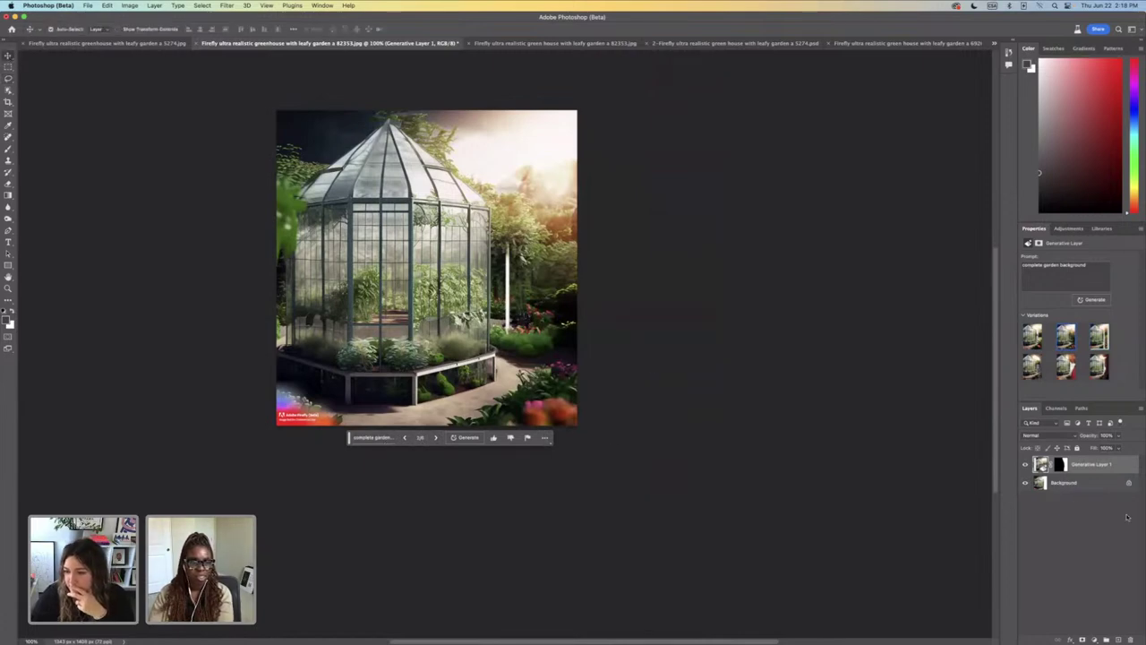
{"action": "key", "text": "super+s"}
{"action": "left_click", "coordinate": [572, 224]}
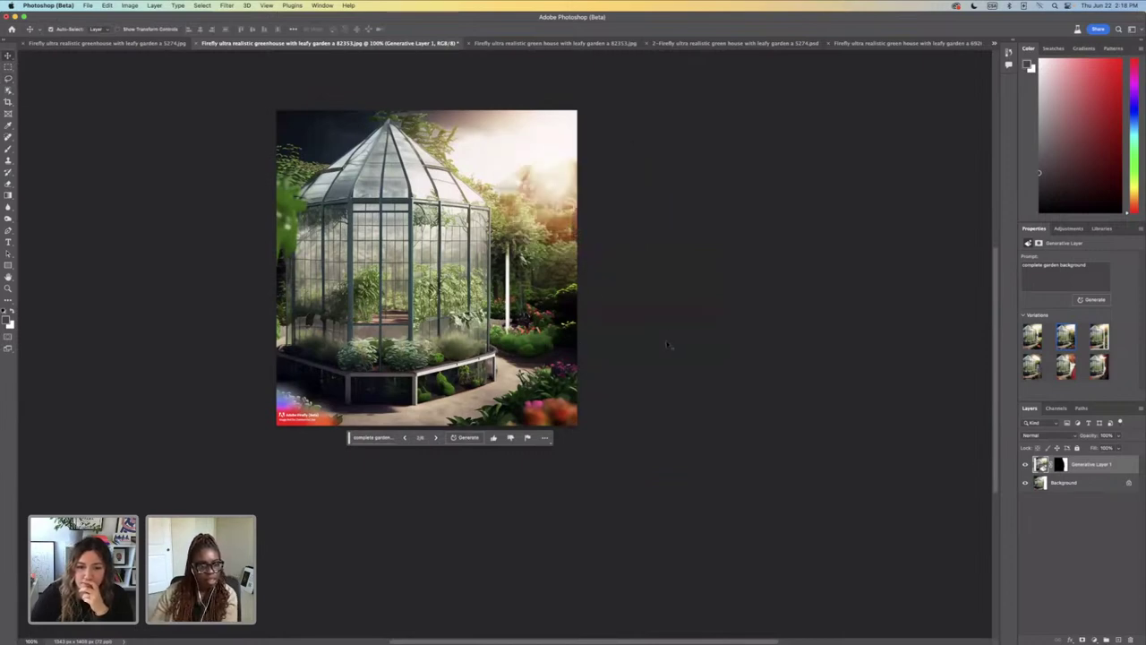
{"action": "left_click", "coordinate": [492, 438]}
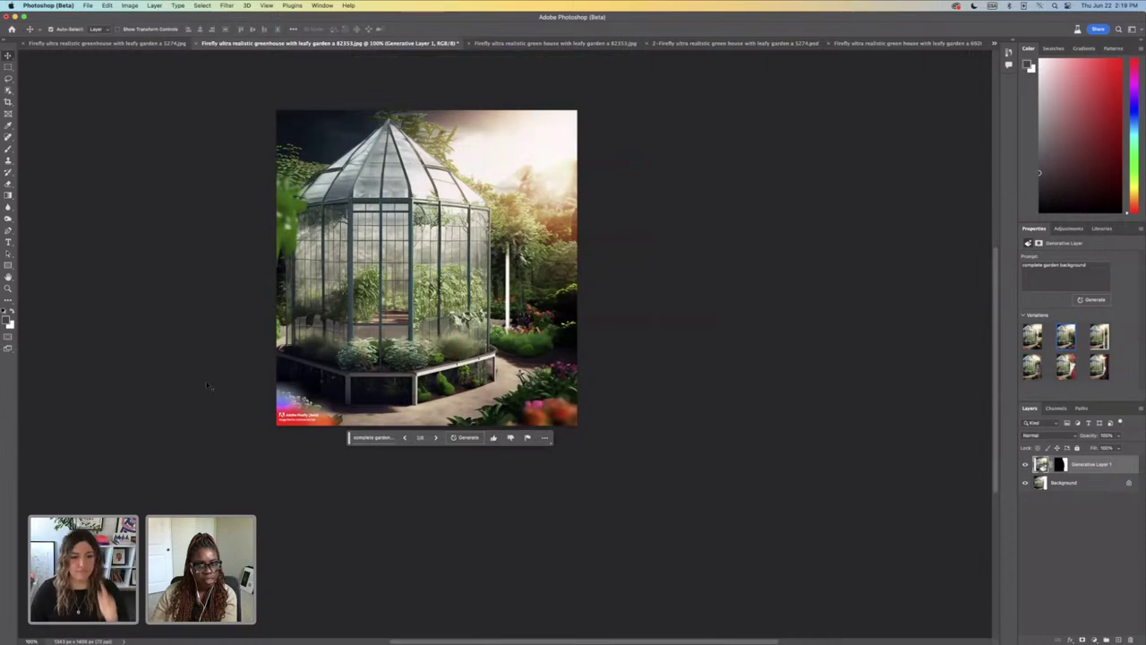
{"action": "scroll", "coordinate": [207, 386], "scroll_direction": "up", "scroll_amount": 3}
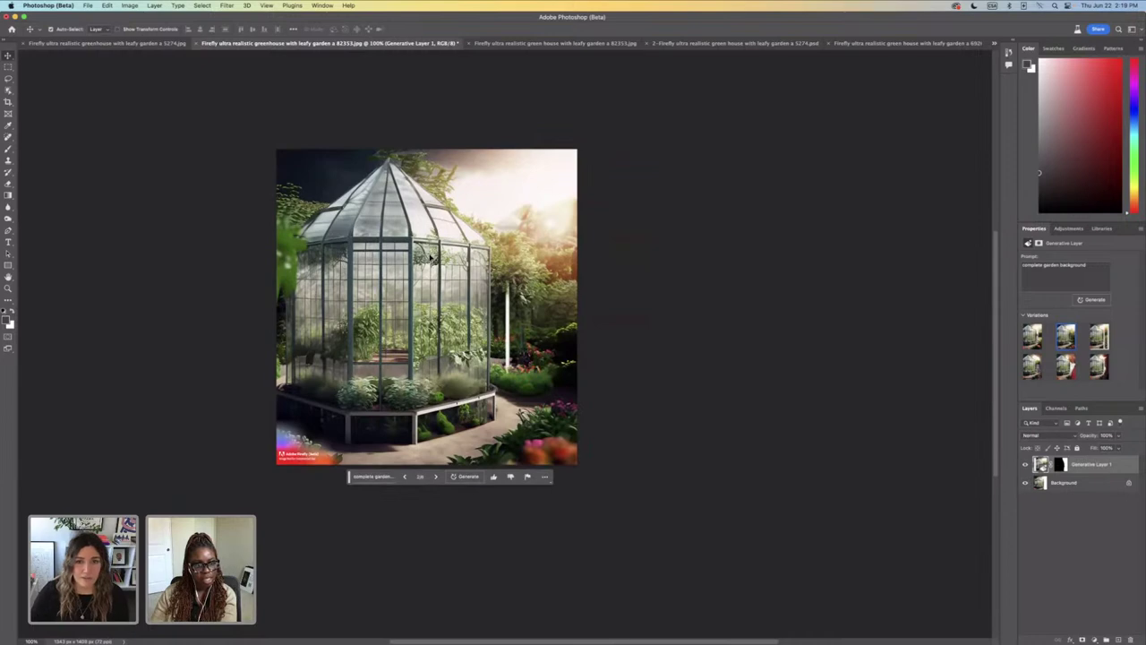
{"action": "scroll", "coordinate": [697, 406], "scroll_direction": "down", "scroll_amount": 1}
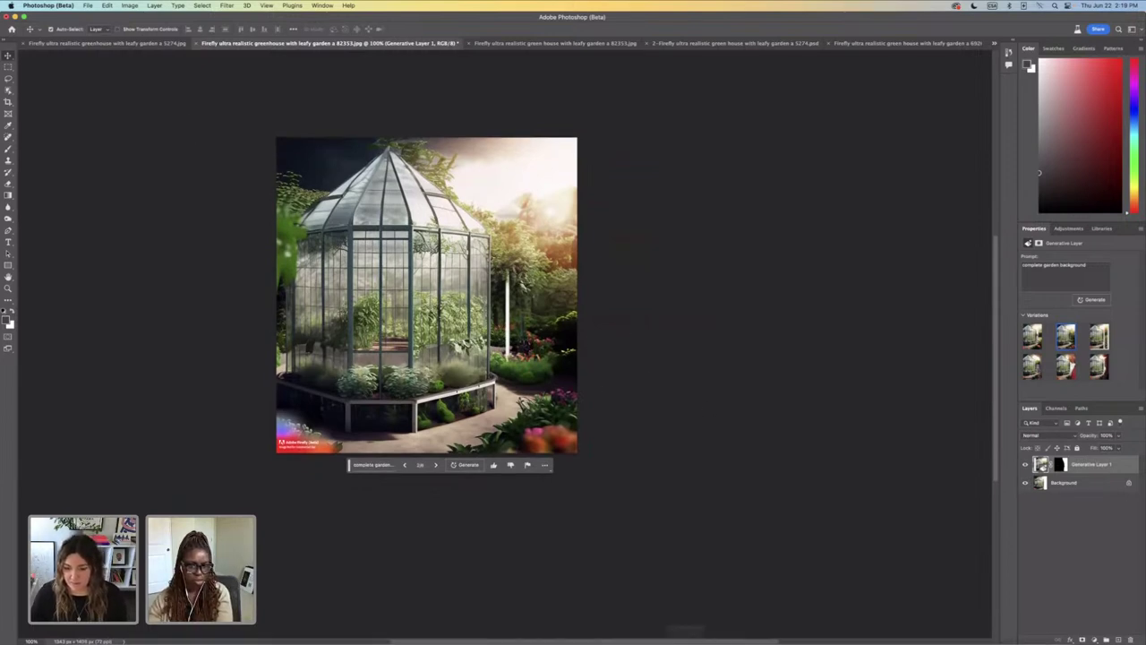
Step: Switch to InDesign, move the poem frame on the pasteboard slightly up and left, and widen it so each verse fits on one line
{"action": "mouse_move", "coordinate": [673, 639]}
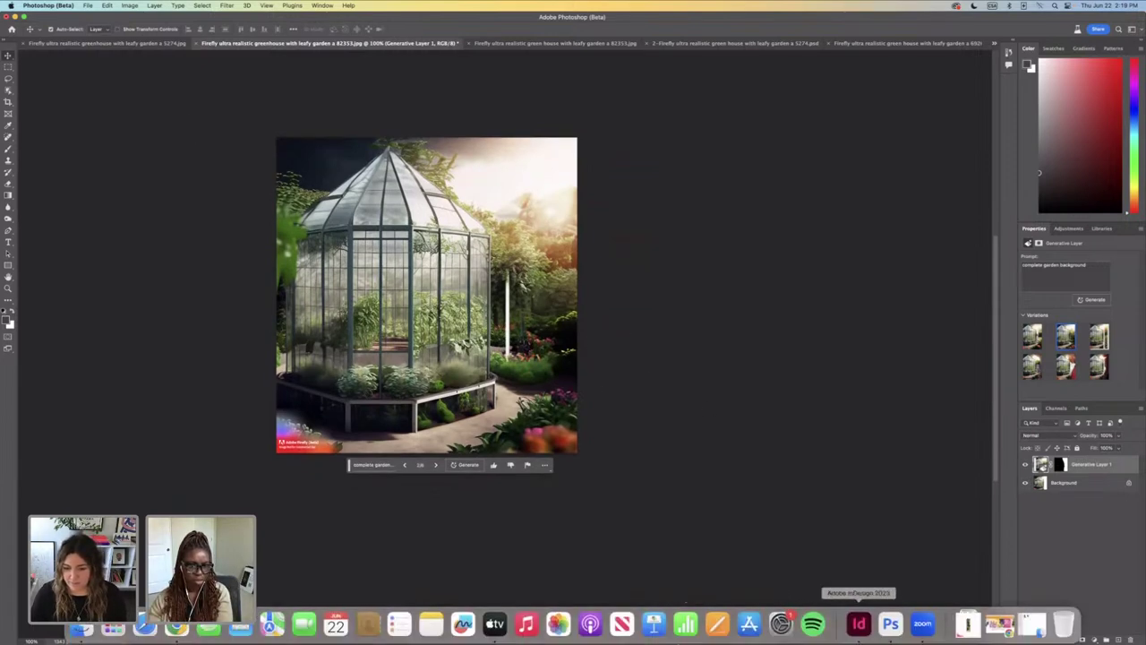
{"action": "left_click", "coordinate": [860, 625]}
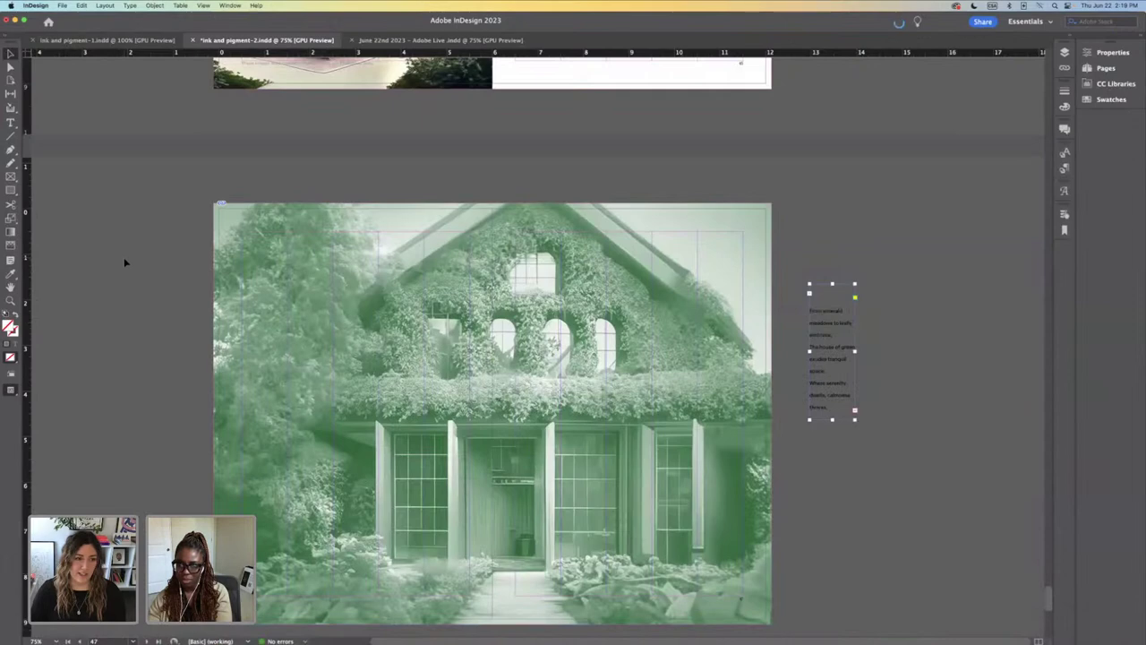
{"action": "left_click_drag", "start_coordinate": [831, 328], "coordinate": [819, 309]}
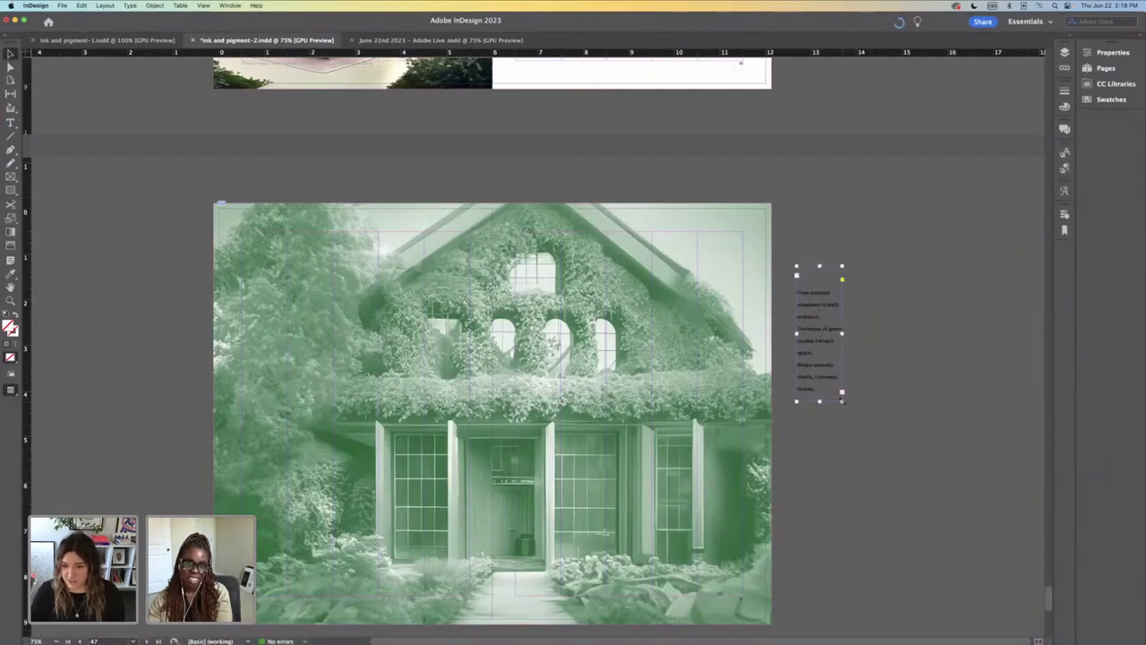
{"action": "left_click_drag", "start_coordinate": [842, 402], "coordinate": [952, 403]}
{"action": "left_click", "coordinate": [916, 251]}
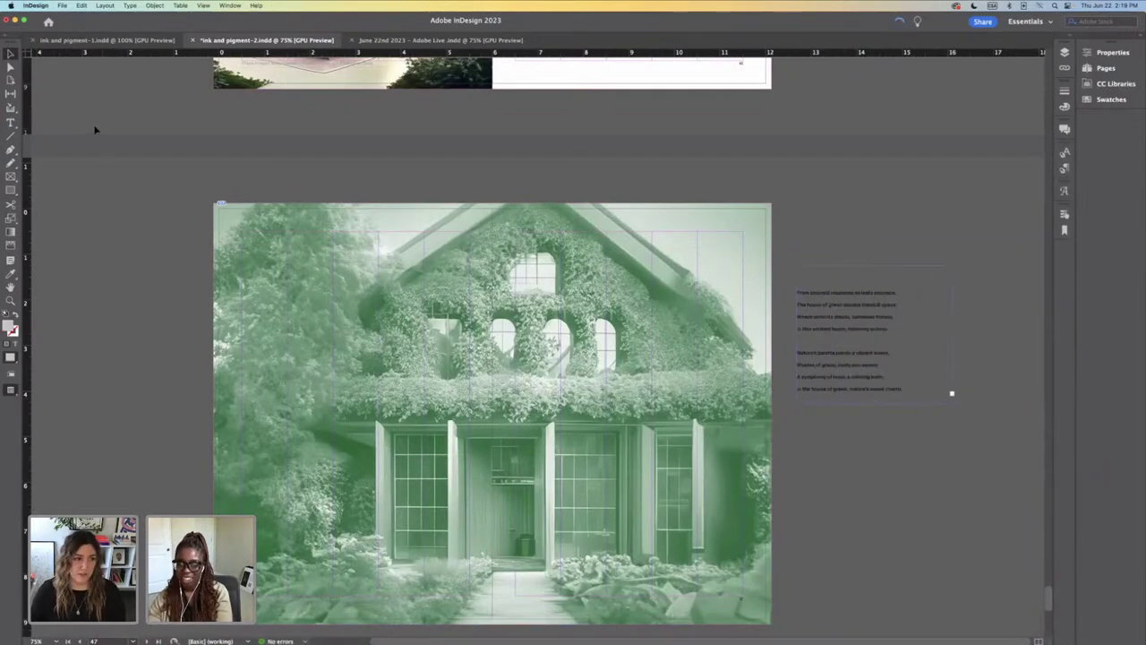
Step: Insert a frame break after the poem's first line so the remaining verses flow out of the pasteboard frame
{"action": "left_click", "coordinate": [11, 122]}
{"action": "left_click_drag", "start_coordinate": [897, 293], "coordinate": [782, 296]}
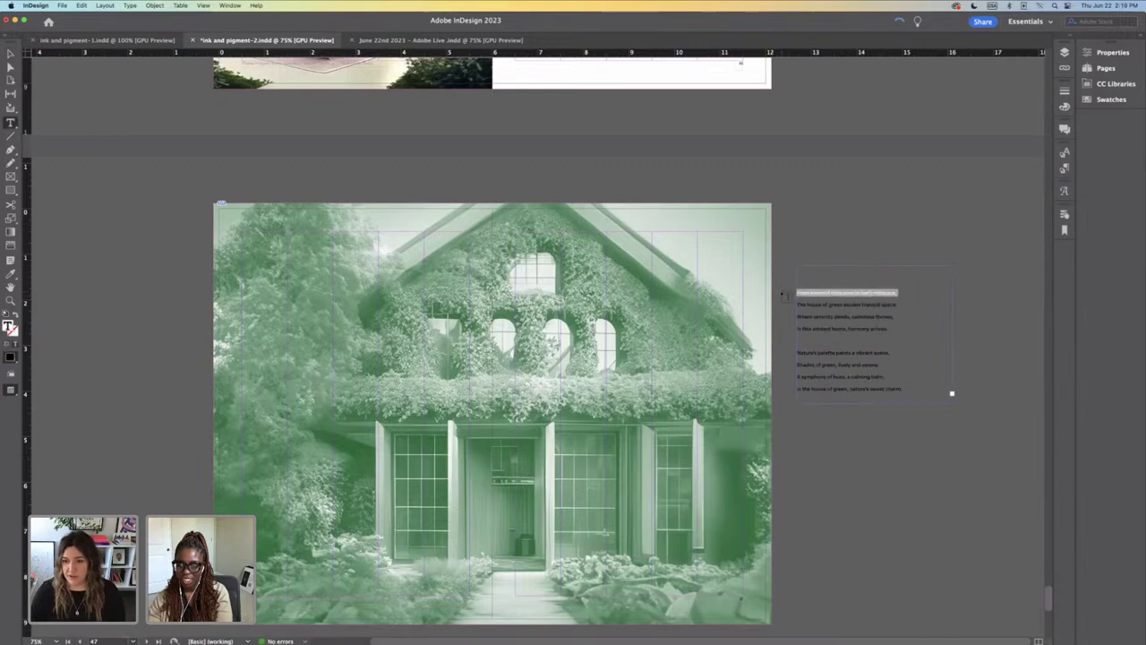
{"action": "left_click", "coordinate": [900, 293]}
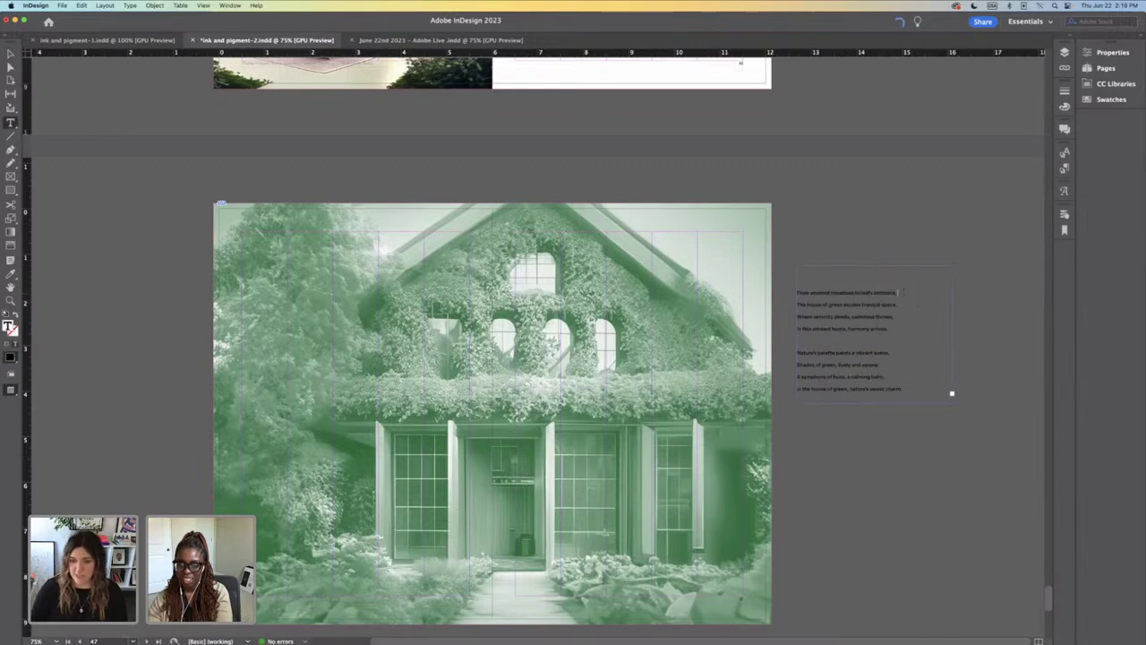
{"action": "key", "text": "Return"}
{"action": "key", "text": "super+z"}
{"action": "key", "text": "super+z"}
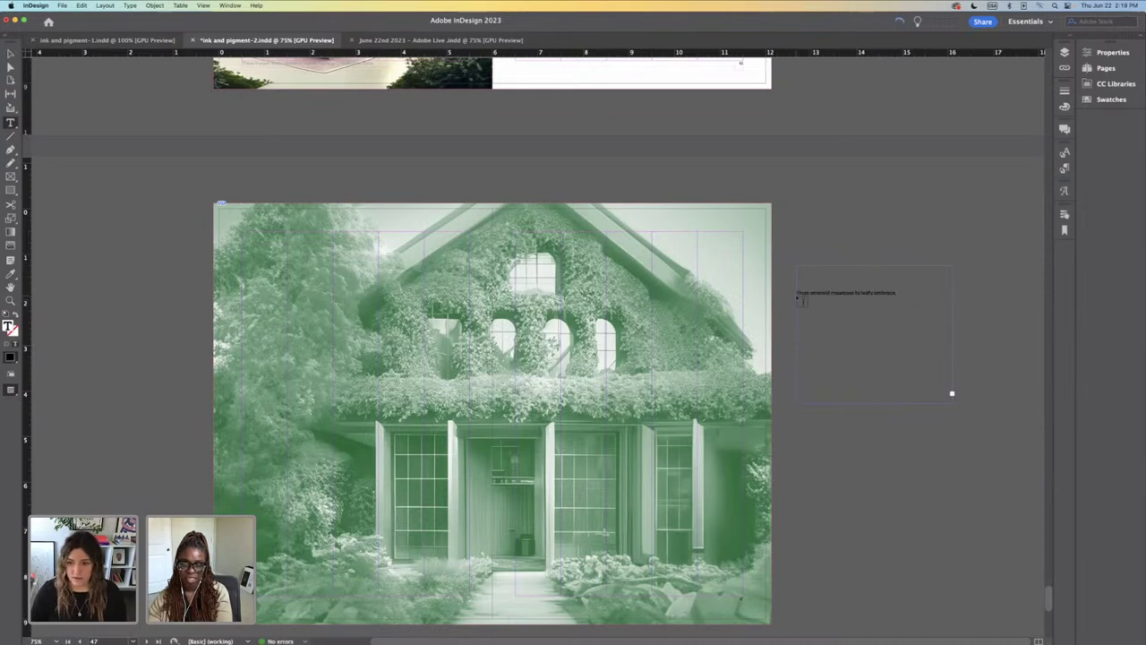
Step: Delete the empty lines above the poem's first verse and flow the remaining verses into a new frame below it
{"action": "key", "text": "BackSpace"}
{"action": "key", "text": "BackSpace"}
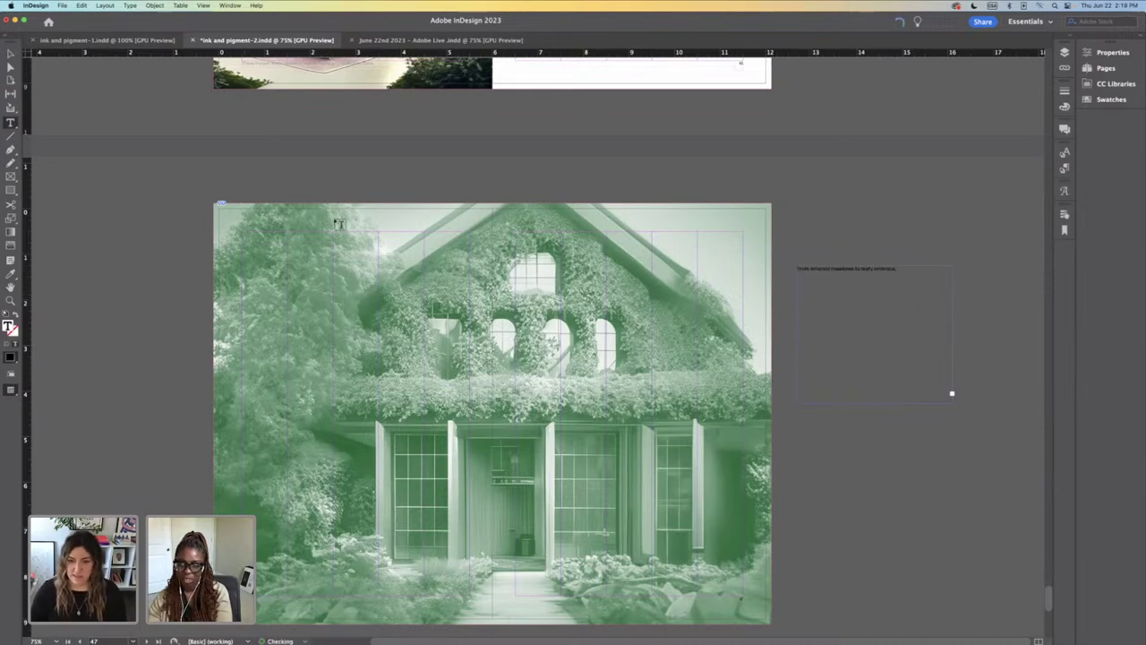
{"action": "key", "text": "Escape"}
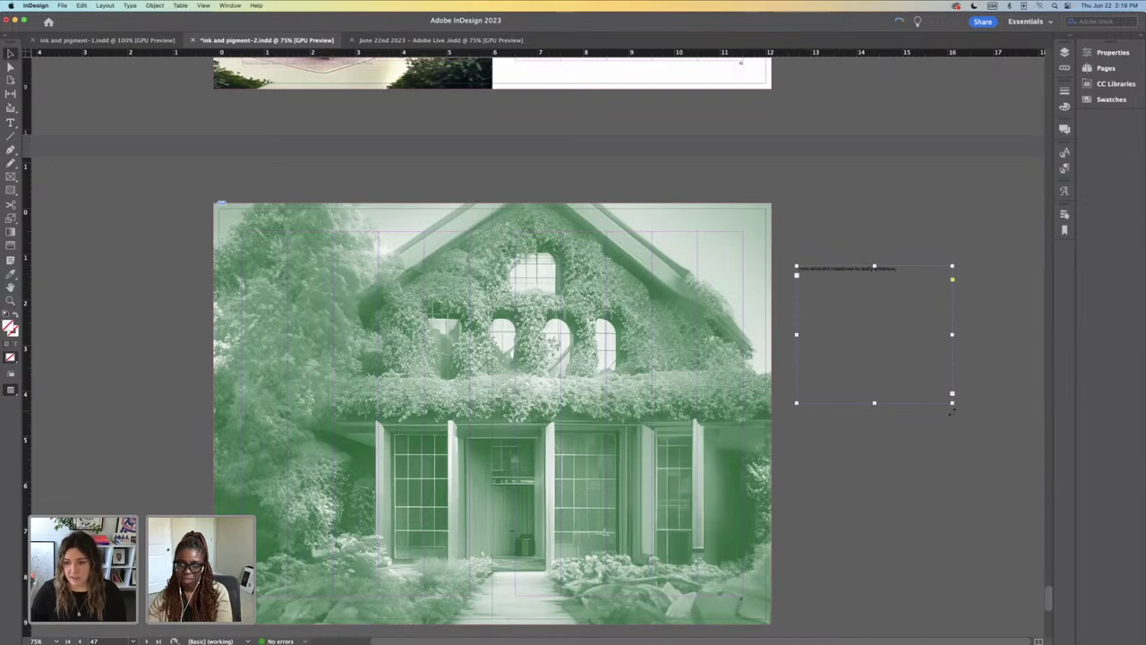
{"action": "left_click", "coordinate": [953, 393]}
{"action": "left_click", "coordinate": [855, 458]}
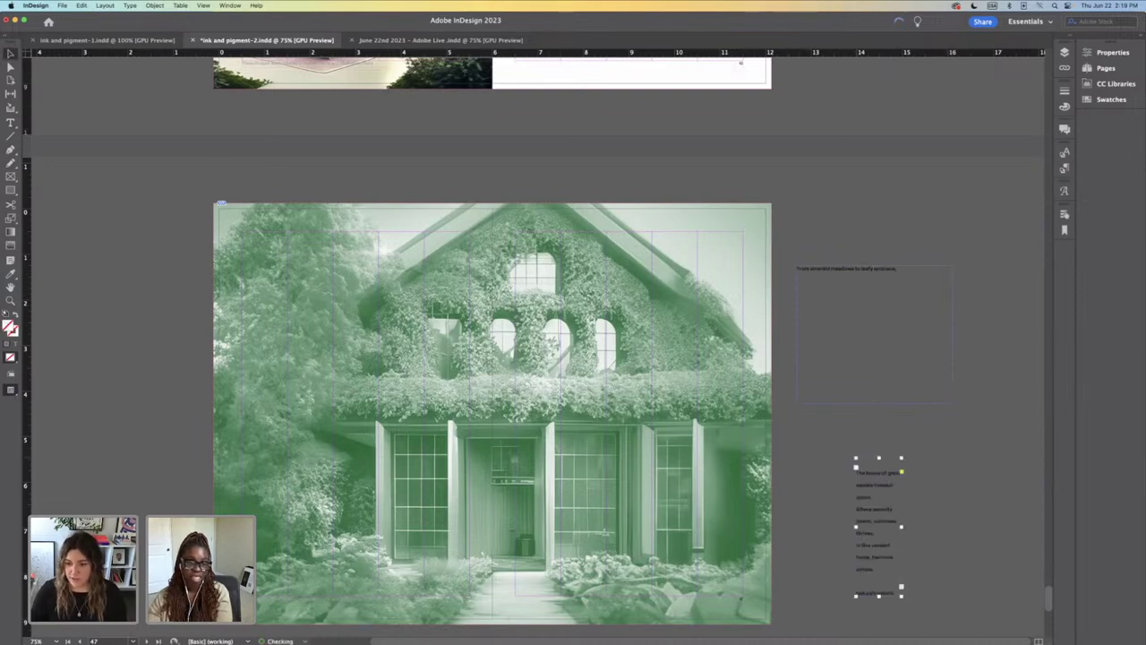
Step: Shrink the first verse's frame to fit its single line and move it onto the tree in the green house image
{"action": "left_click", "coordinate": [893, 400]}
{"action": "double_click", "coordinate": [873, 402]}
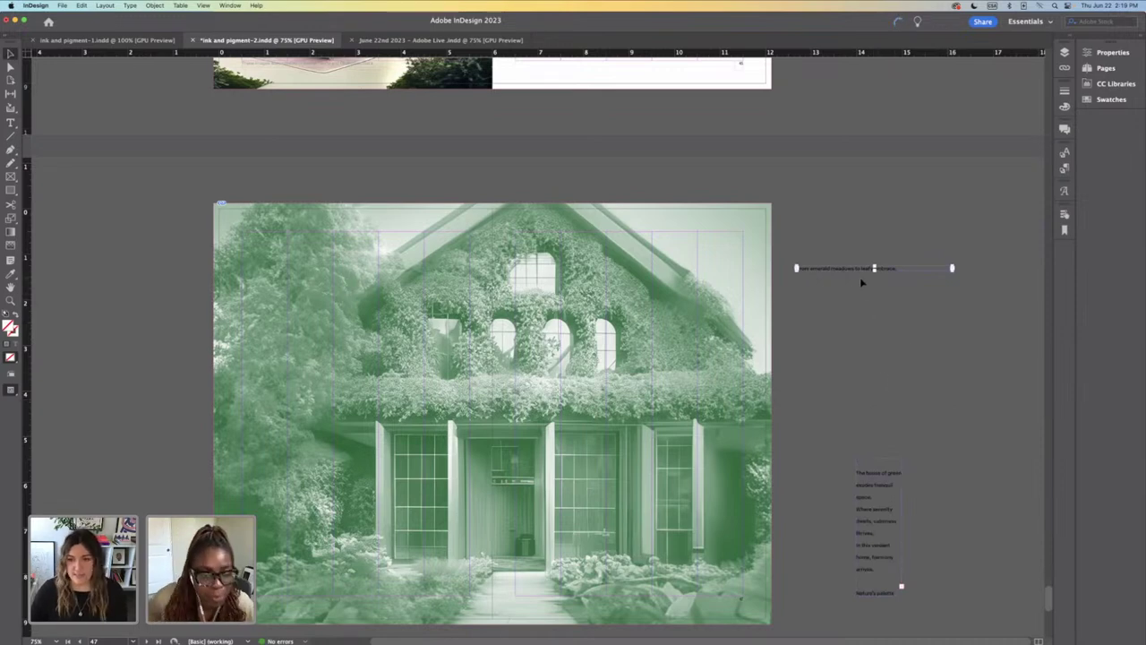
{"action": "left_click_drag", "start_coordinate": [859, 274], "coordinate": [385, 303]}
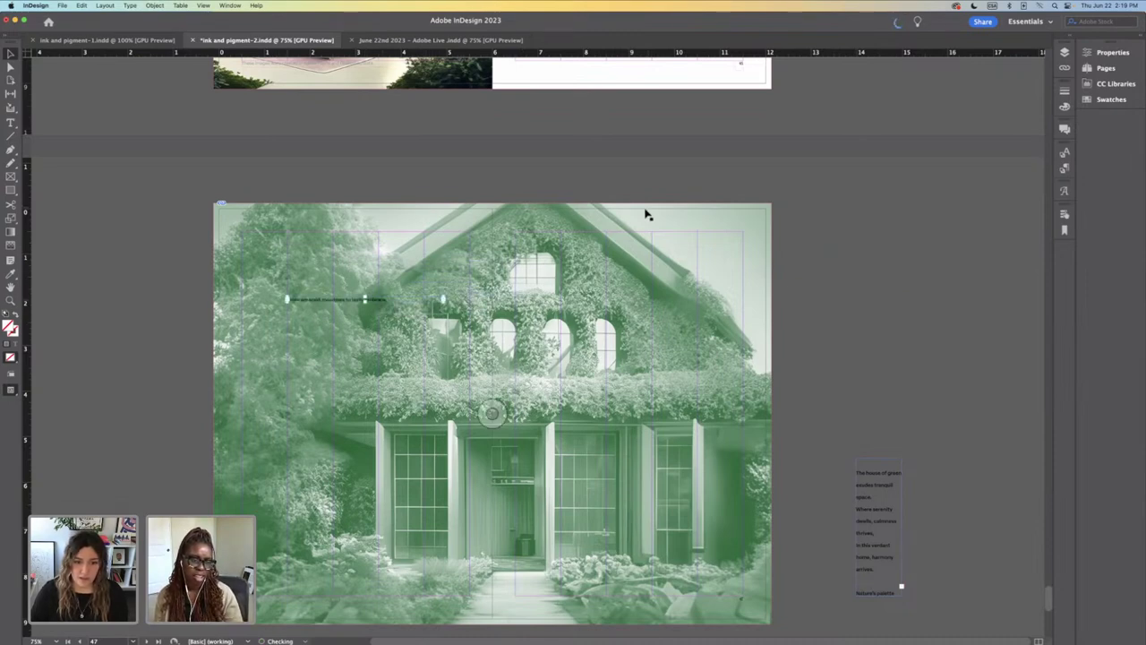
Step: Move the remaining poem frame up beside the page and enlarge it so each verse fits on one line
{"action": "left_click_drag", "start_coordinate": [885, 514], "coordinate": [820, 328]}
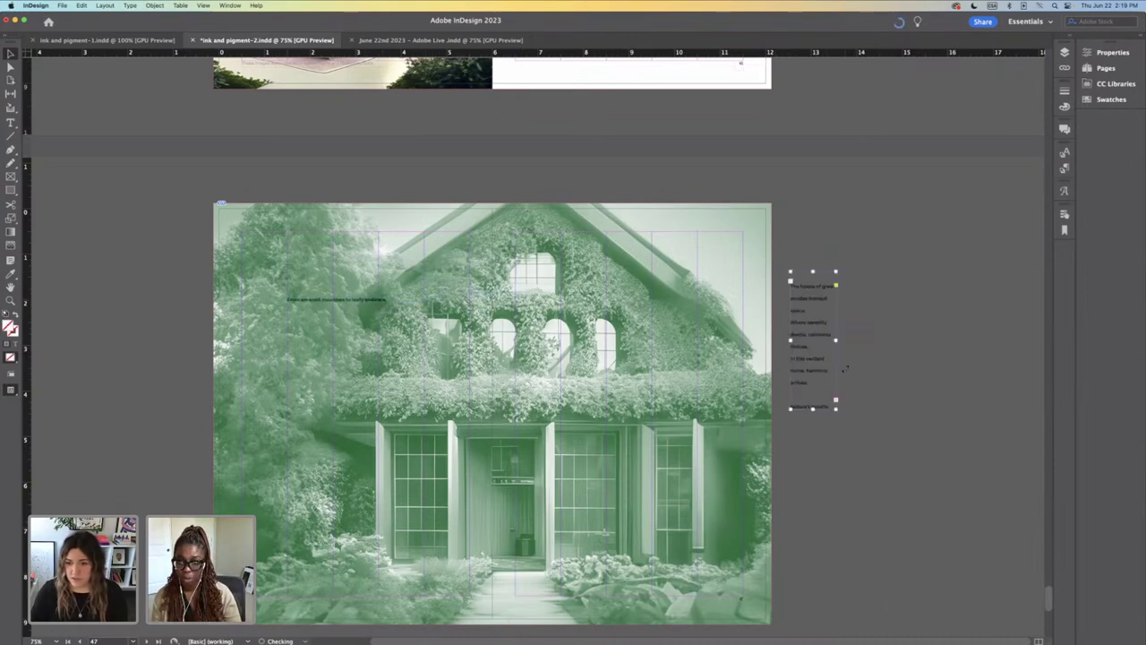
{"action": "left_click_drag", "start_coordinate": [836, 408], "coordinate": [970, 453]}
{"action": "key", "text": "super+shift+a"}
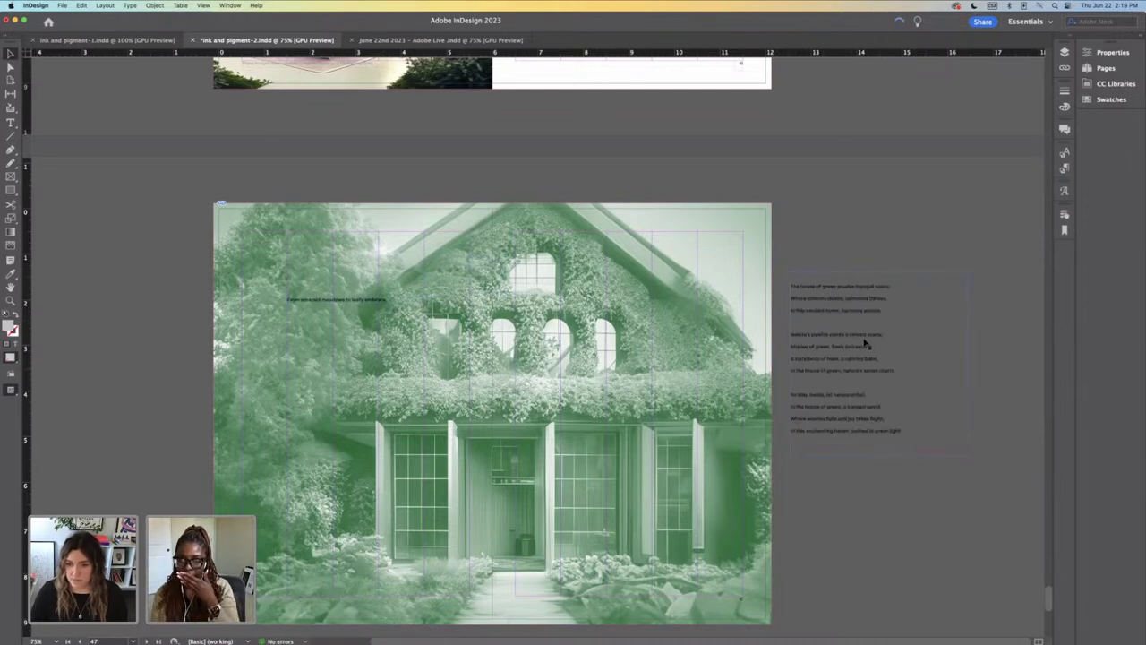
Step: Insert a frame break after "The house of green exudes tranquil space." in the pasteboard poem frame
{"action": "left_click", "coordinate": [11, 123]}
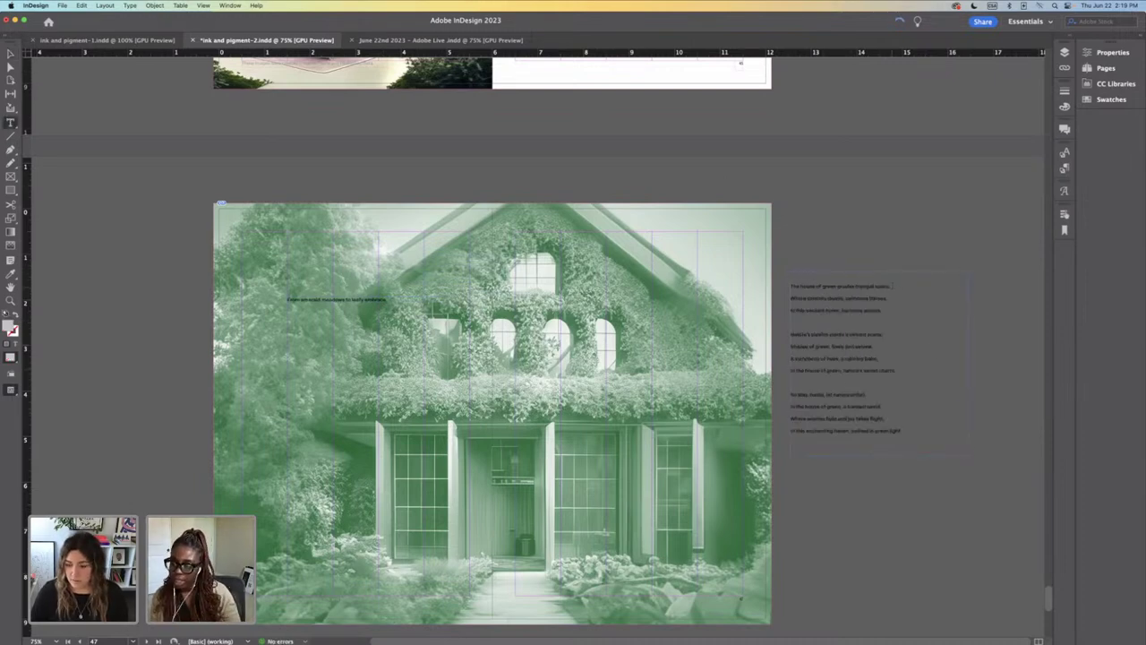
{"action": "left_click", "coordinate": [891, 286]}
{"action": "key", "text": "Return"}
{"action": "key", "text": "BackSpace"}
{"action": "key", "text": "KP_Enter"}
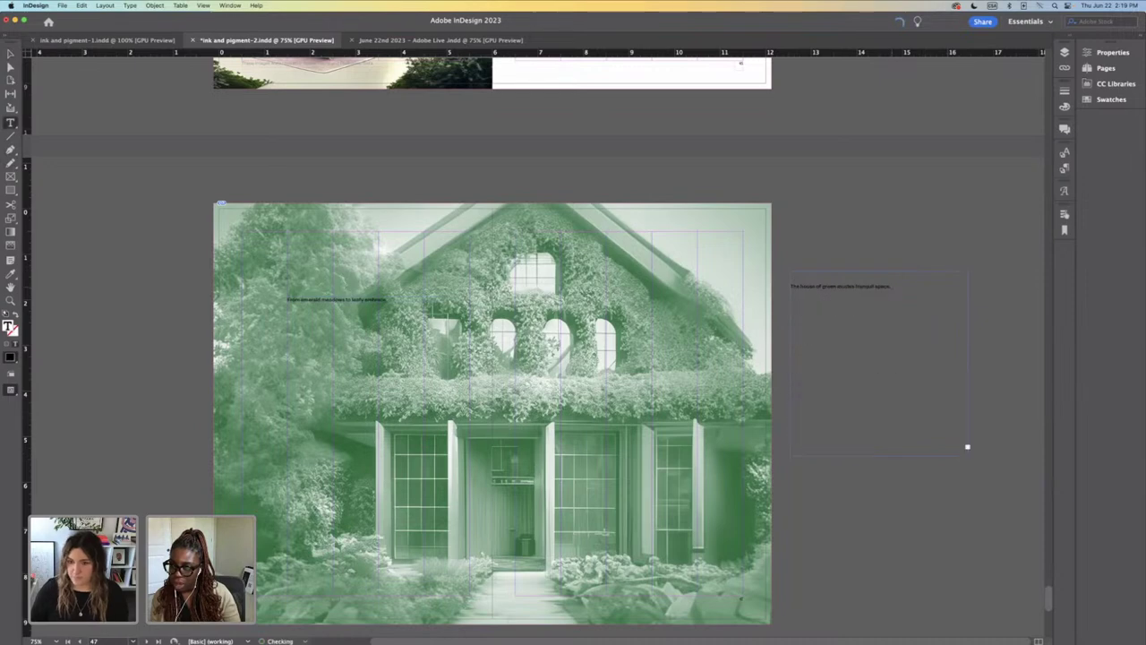
{"action": "key", "text": "Escape"}
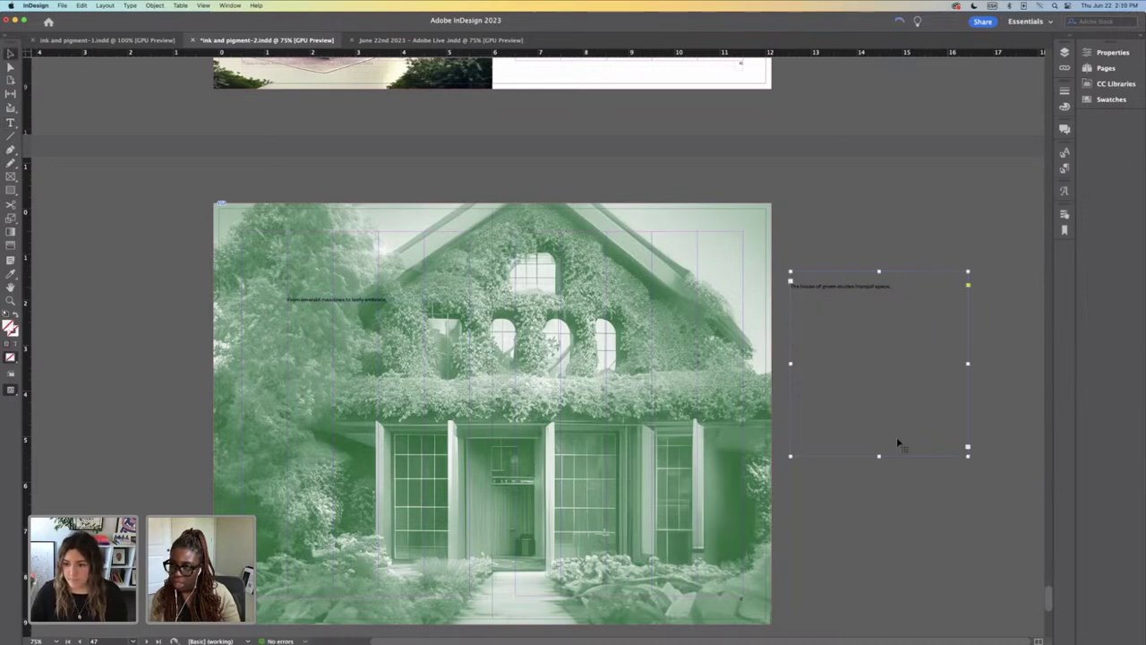
Step: Flow the remaining verses into a new frame lower on the pasteboard and shrink the "house of green" frame to its text
{"action": "left_click", "coordinate": [968, 447]}
{"action": "left_click", "coordinate": [835, 531]}
{"action": "left_click", "coordinate": [873, 455]}
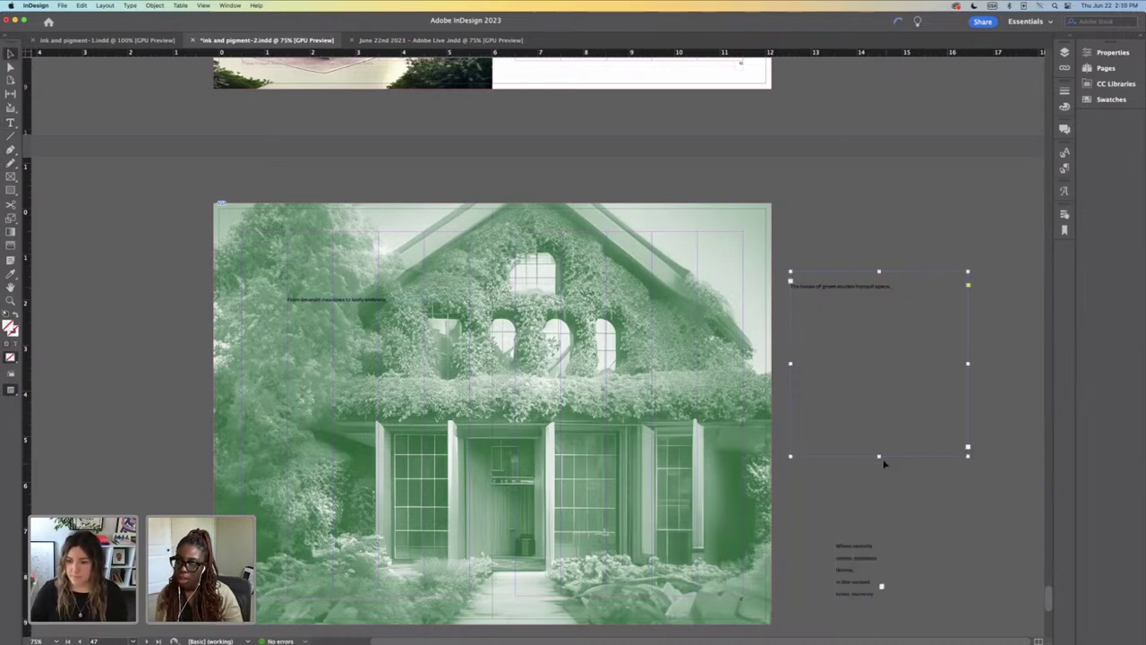
{"action": "double_click", "coordinate": [879, 456]}
{"action": "left_click", "coordinate": [883, 475]}
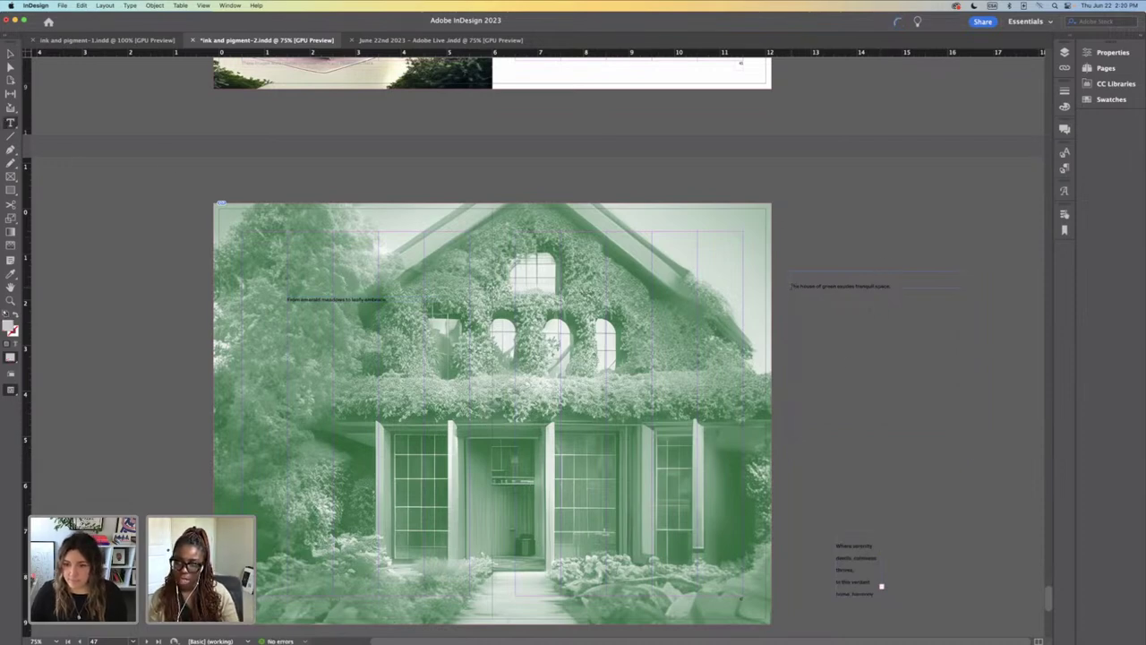
Step: Delete the blank line above "The house of green exudes tranquil space." and refit the frame to that single line
{"action": "left_click", "coordinate": [791, 287]}
{"action": "key", "text": "BackSpace"}
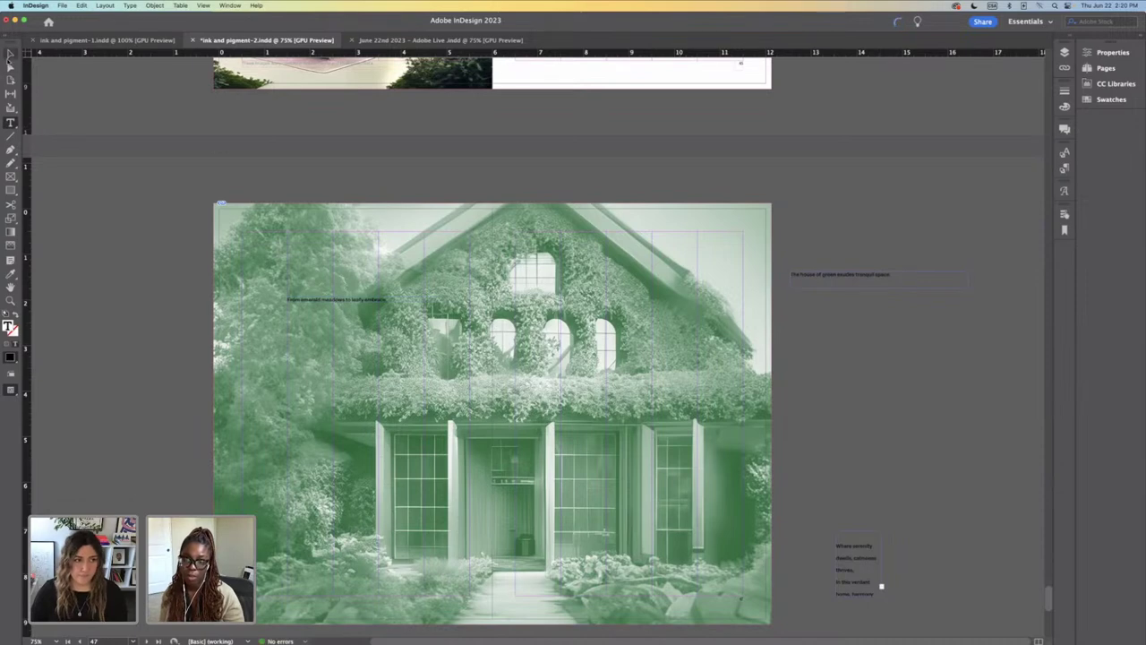
{"action": "left_click", "coordinate": [10, 54]}
{"action": "double_click", "coordinate": [880, 289]}
{"action": "left_click", "coordinate": [896, 308]}
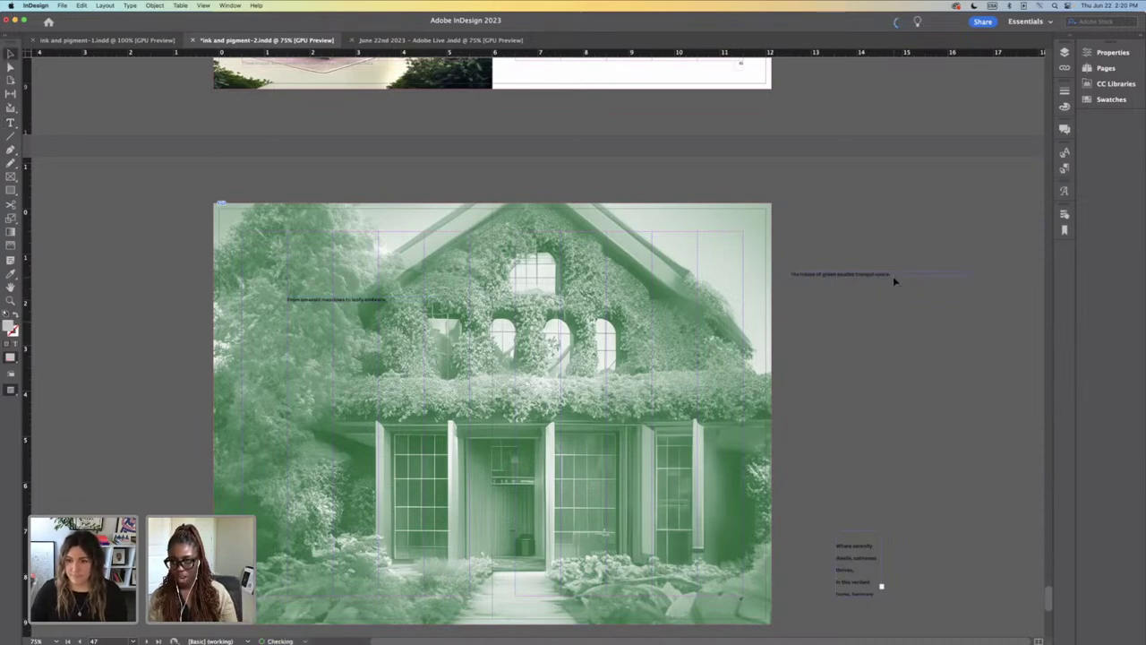
Step: Move the "house of green" verse onto the house image, below the first verse and aligned with its left edge
{"action": "left_click", "coordinate": [894, 278]}
{"action": "left_click_drag", "start_coordinate": [893, 278], "coordinate": [382, 333]}
{"action": "key", "text": "super+equal"}
{"action": "key", "text": "super+equal"}
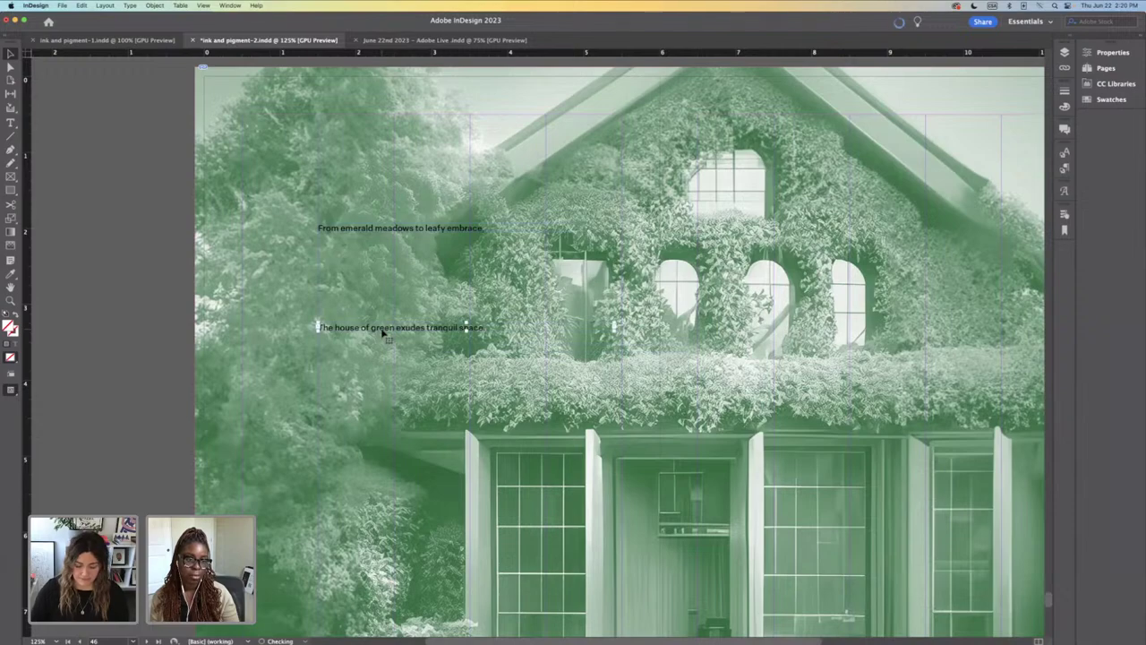
{"action": "key", "text": "super+minus"}
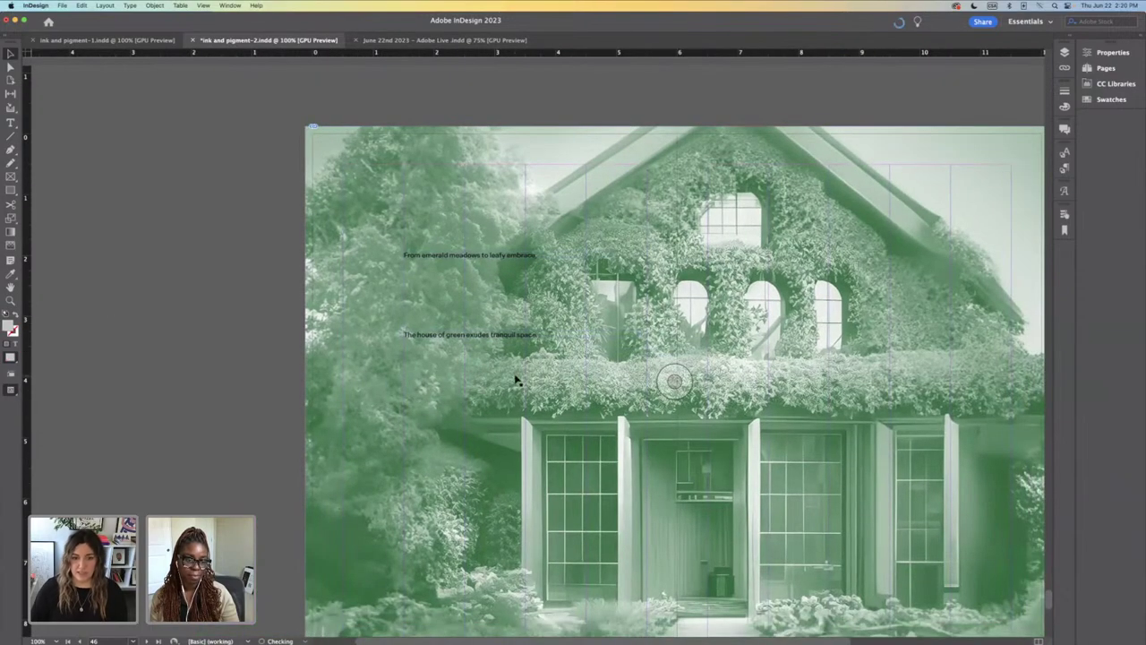
Step: Fill both verse frames on the house image with the [Paper] swatch
{"action": "left_click", "coordinate": [537, 292]}
{"action": "left_click", "coordinate": [493, 257]}
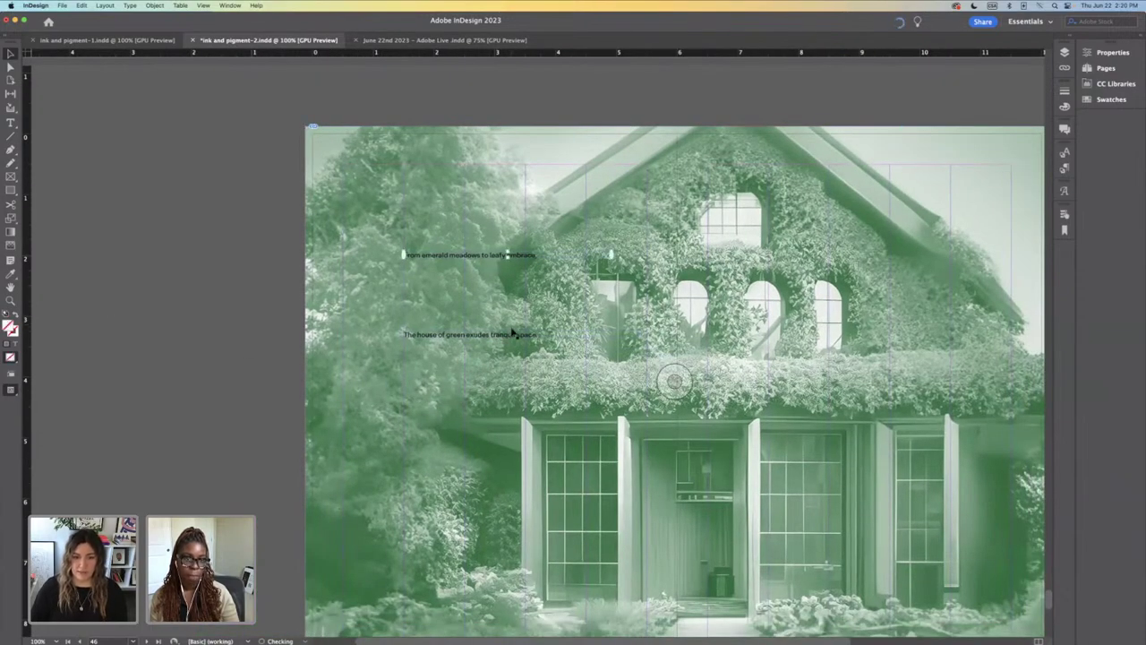
{"action": "left_click", "coordinate": [1111, 100]}
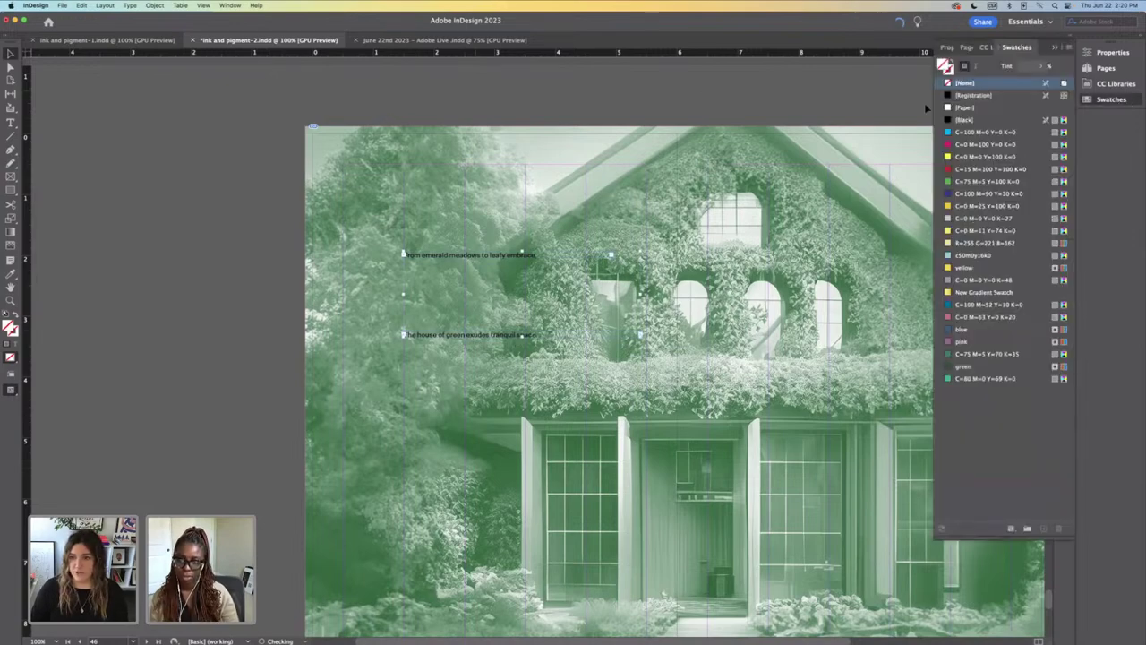
{"action": "left_click", "coordinate": [967, 108]}
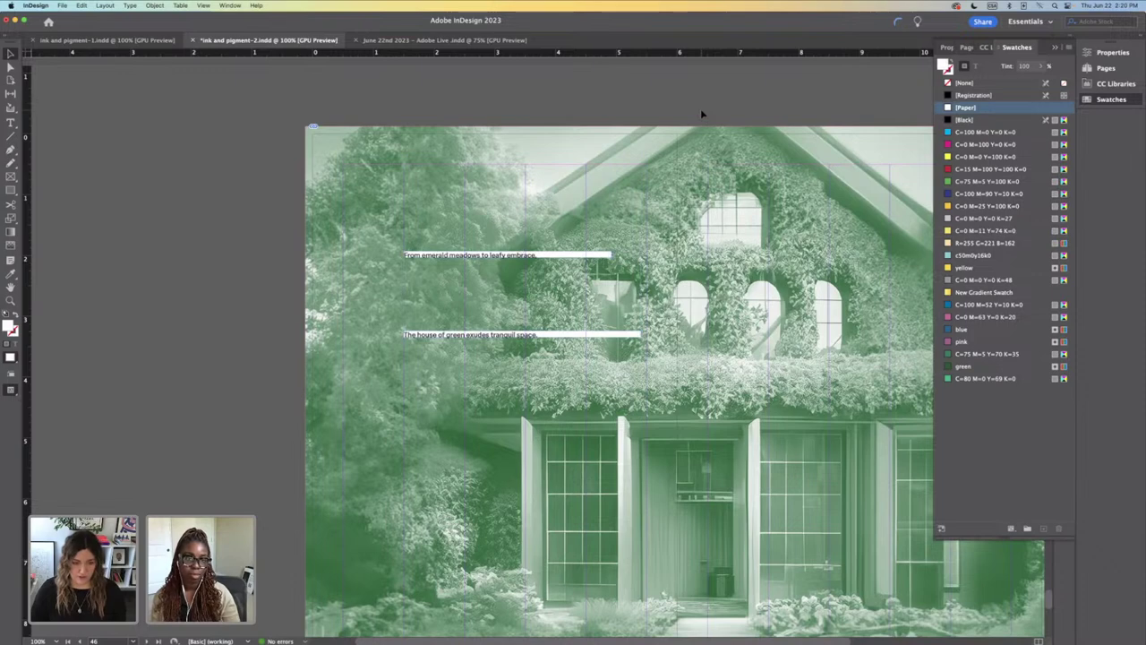
Step: Undo the white fill on the two poem text frames over the green house image
{"action": "key", "text": "super+z"}
{"action": "left_click", "coordinate": [705, 107]}
{"action": "left_click", "coordinate": [531, 256]}
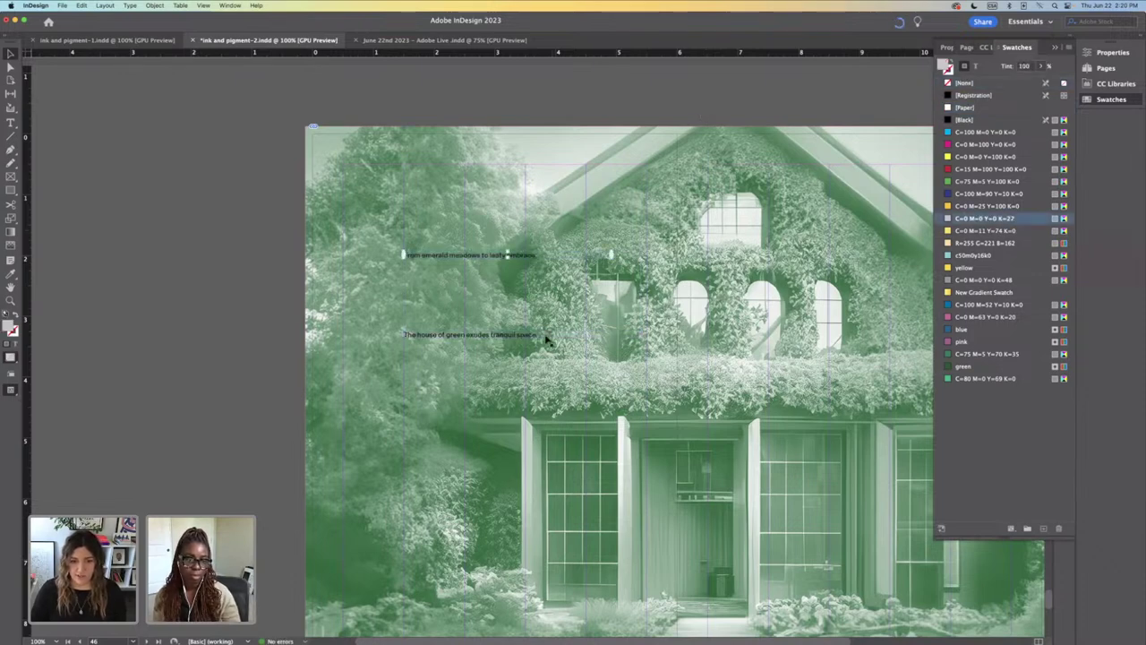
{"action": "left_click", "coordinate": [542, 335], "text": "shift"}
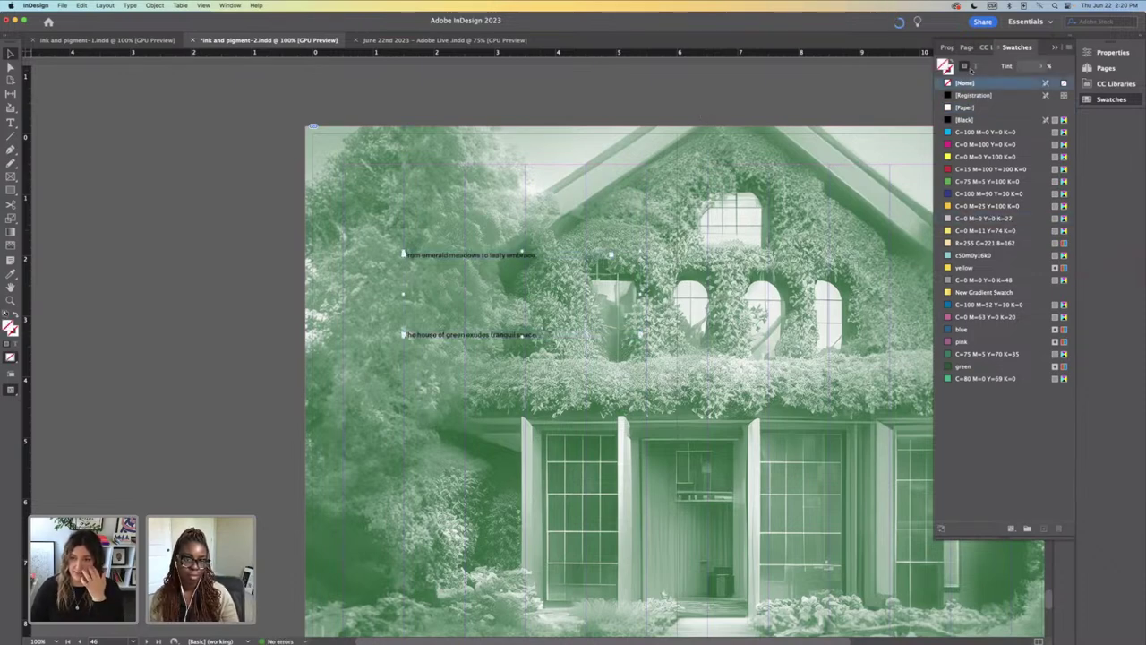
{"action": "left_click", "coordinate": [617, 101]}
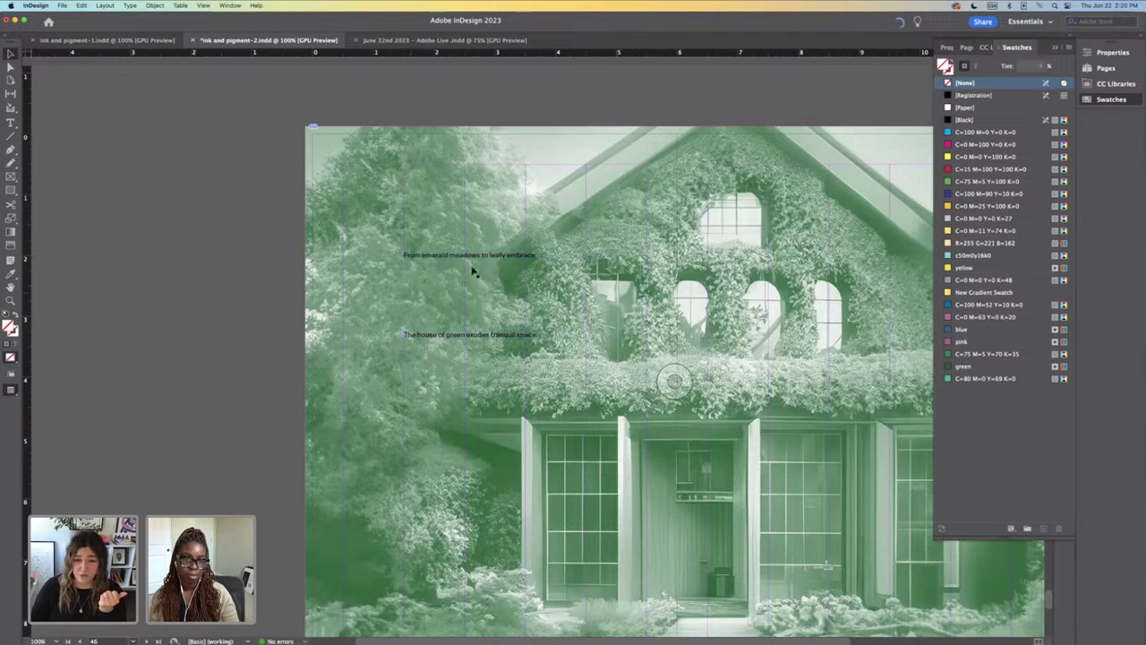
Step: Colour the text of both poem lines on the green house spread with the [Paper] swatch
{"action": "left_click", "coordinate": [495, 257]}
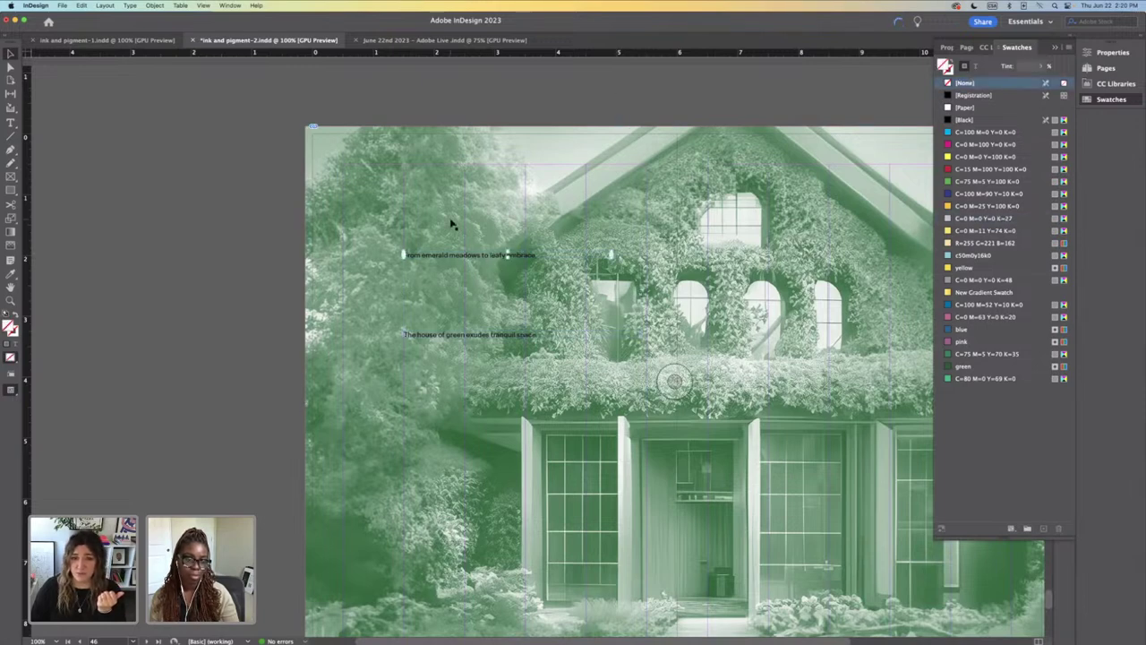
{"action": "left_click", "coordinate": [11, 123]}
{"action": "triple_click", "coordinate": [470, 255]}
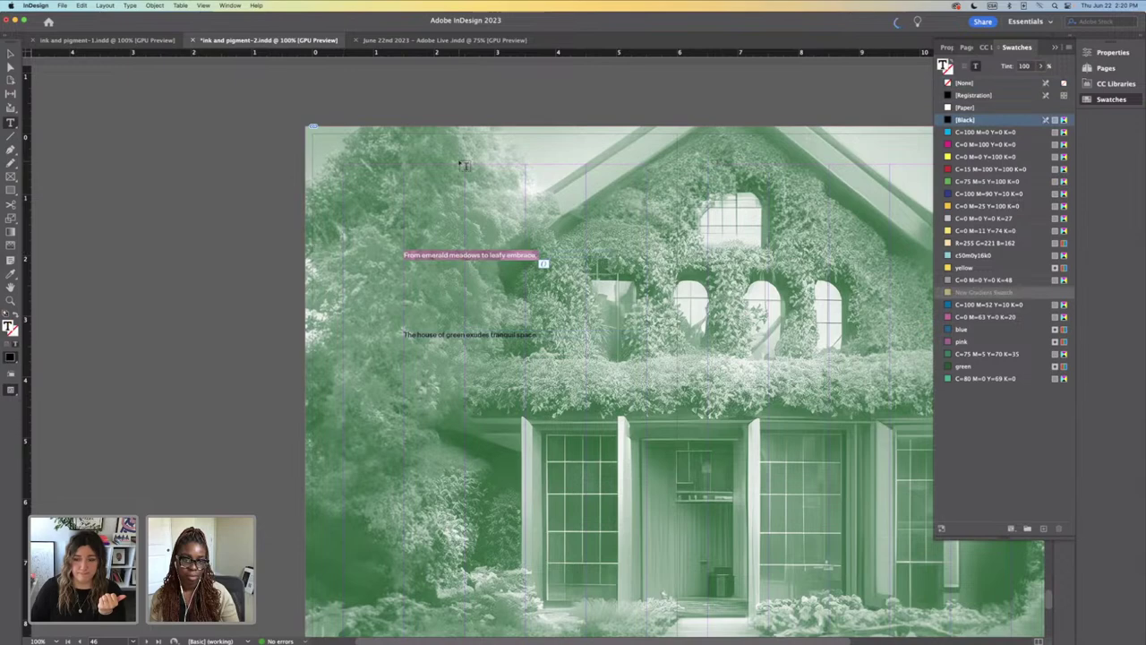
{"action": "left_click", "coordinate": [965, 108]}
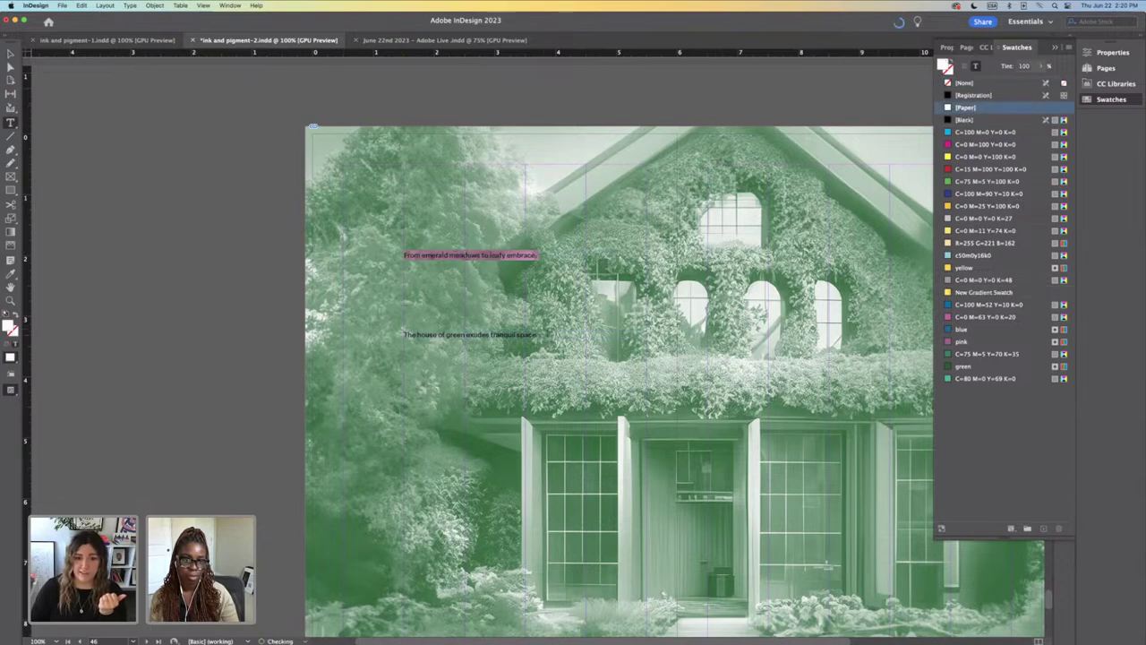
{"action": "left_click_drag", "start_coordinate": [403, 335], "coordinate": [538, 337]}
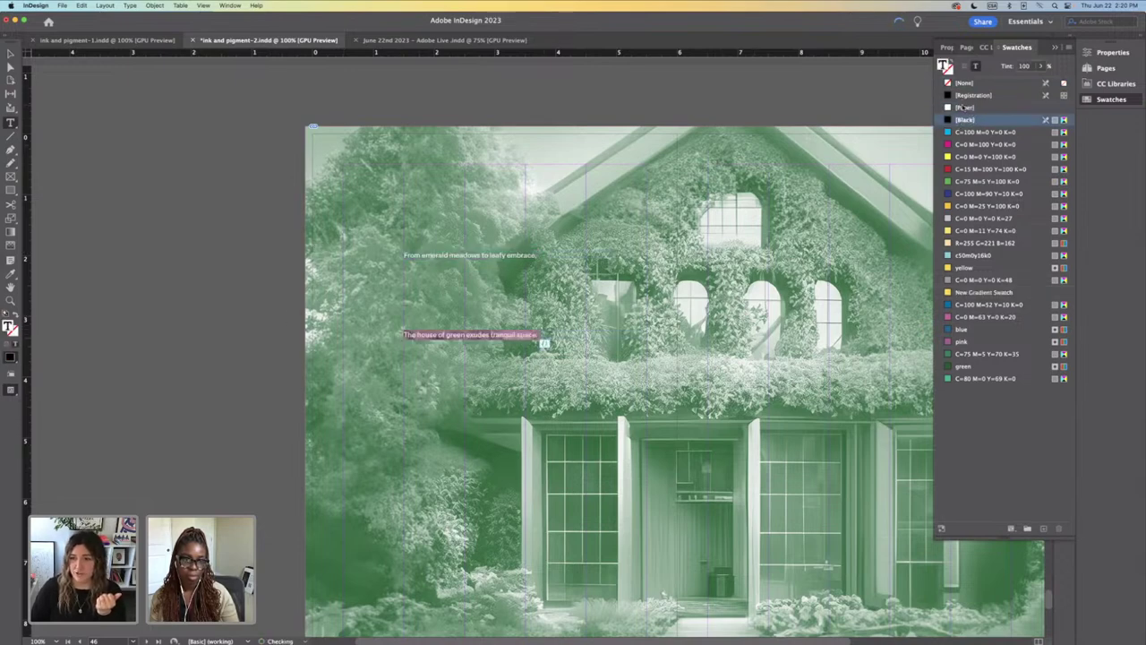
{"action": "left_click", "coordinate": [963, 106]}
{"action": "key", "text": "Escape"}
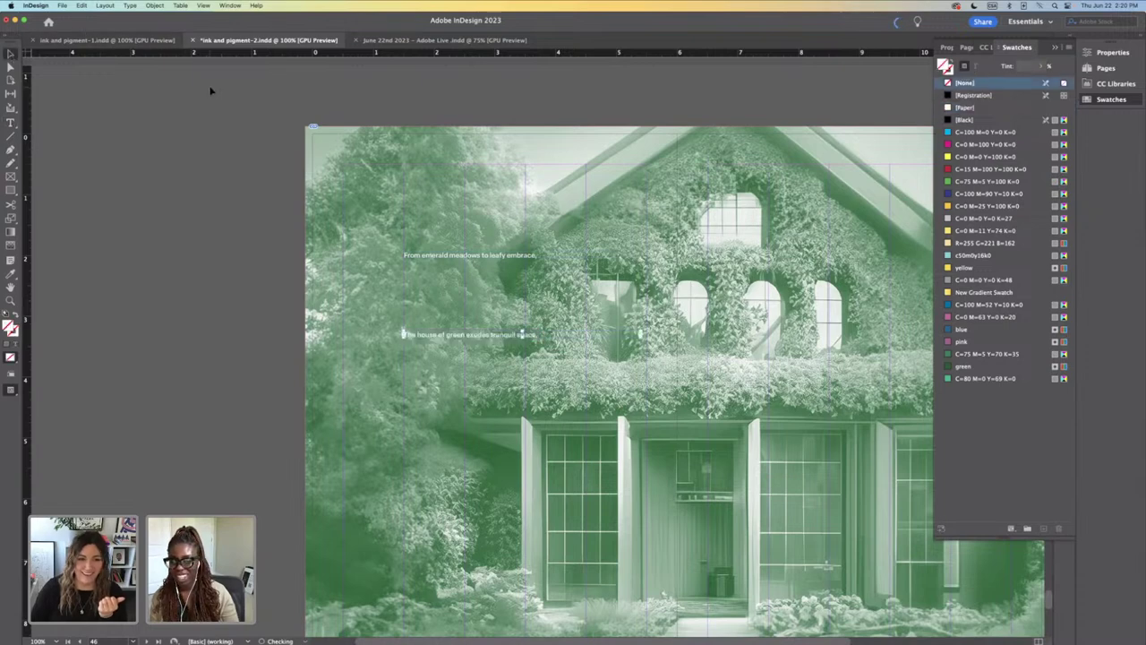
{"action": "left_click", "coordinate": [211, 91]}
Step: Enlarge the green house image inside its frame and shift it up so the entrance and path fill the spread
{"action": "key", "text": "super+minus"}
{"action": "key", "text": "super+minus"}
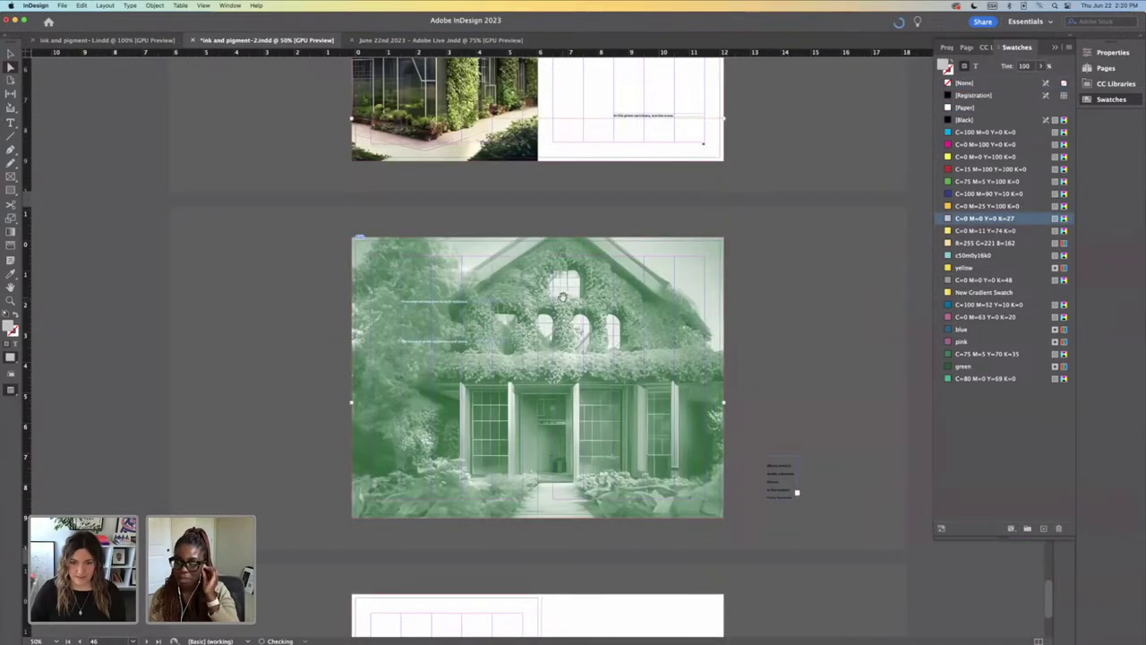
{"action": "key", "text": "super+minus"}
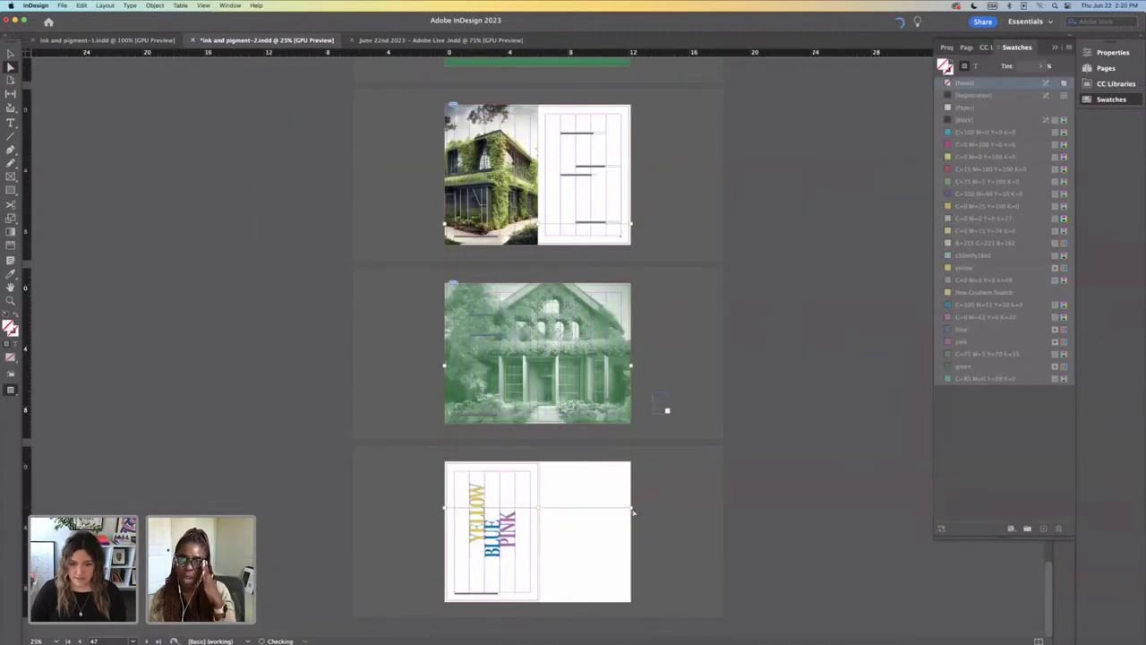
{"action": "left_click_drag", "start_coordinate": [631, 507], "coordinate": [695, 606]}
{"action": "left_click_drag", "start_coordinate": [606, 427], "coordinate": [602, 346]}
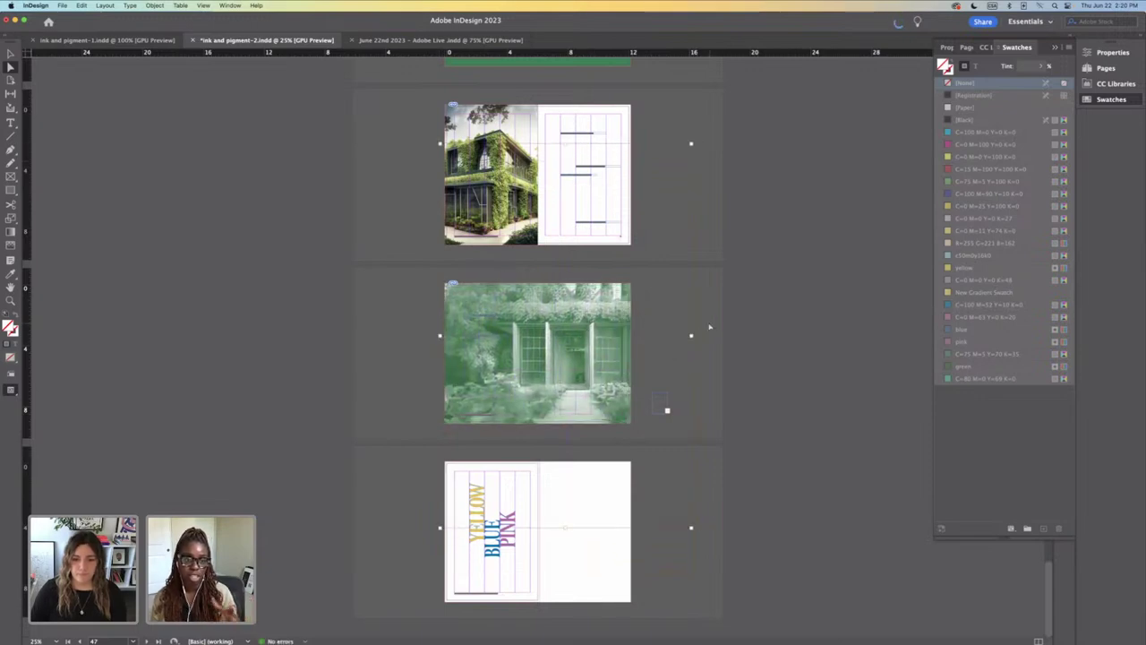
Step: Move both white poem lines down to the left margin over the dark foliage and tighten the gap between them
{"action": "key", "text": "super+equal"}
{"action": "key", "text": "super+equal"}
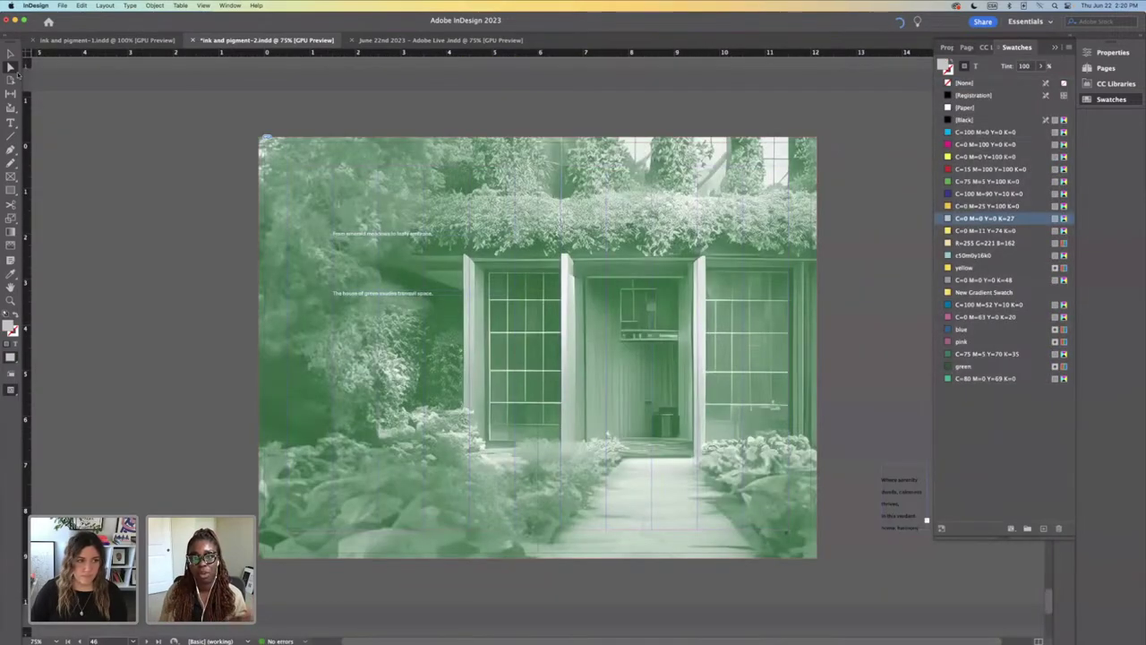
{"action": "left_click", "coordinate": [11, 54]}
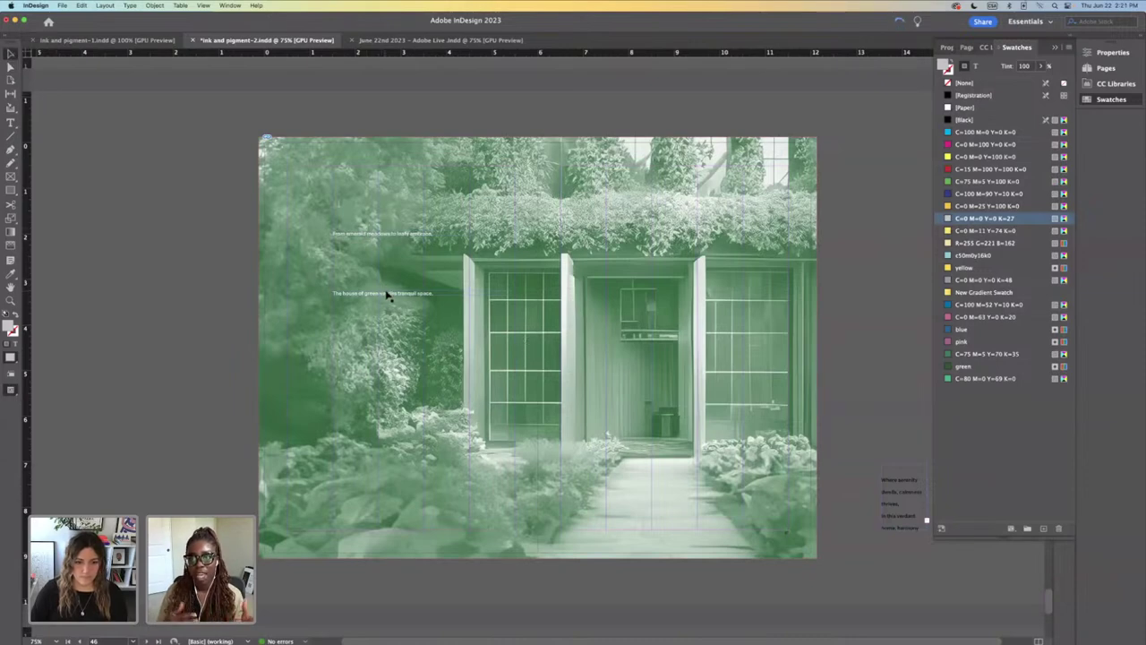
{"action": "left_click_drag", "start_coordinate": [387, 297], "coordinate": [343, 432]}
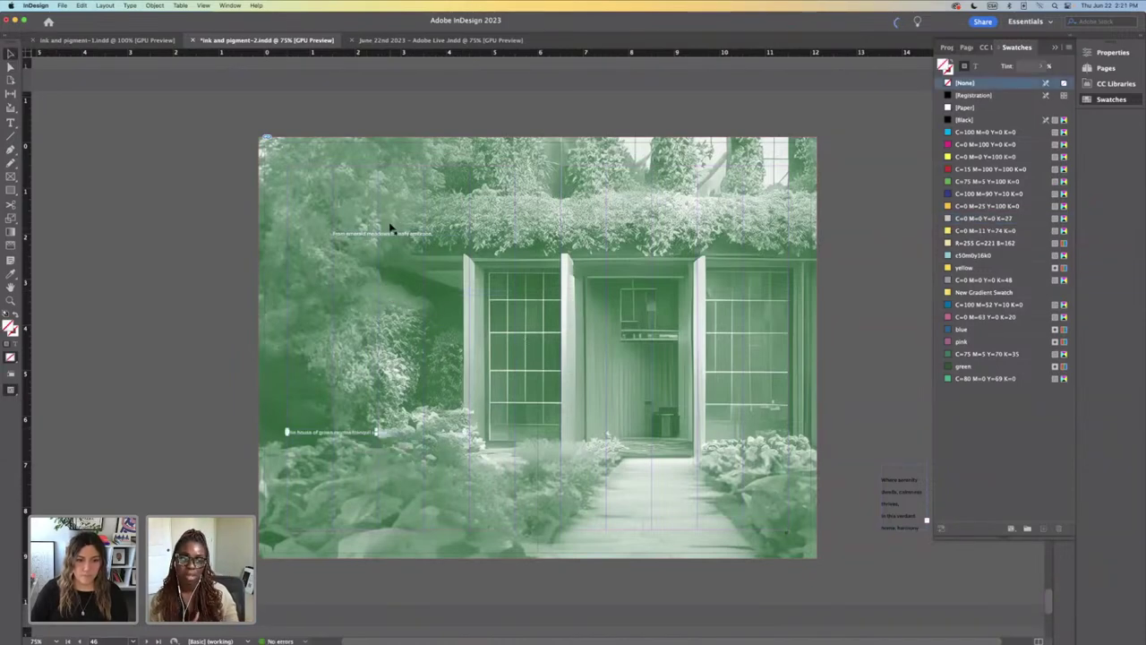
{"action": "left_click_drag", "start_coordinate": [395, 233], "coordinate": [353, 403]}
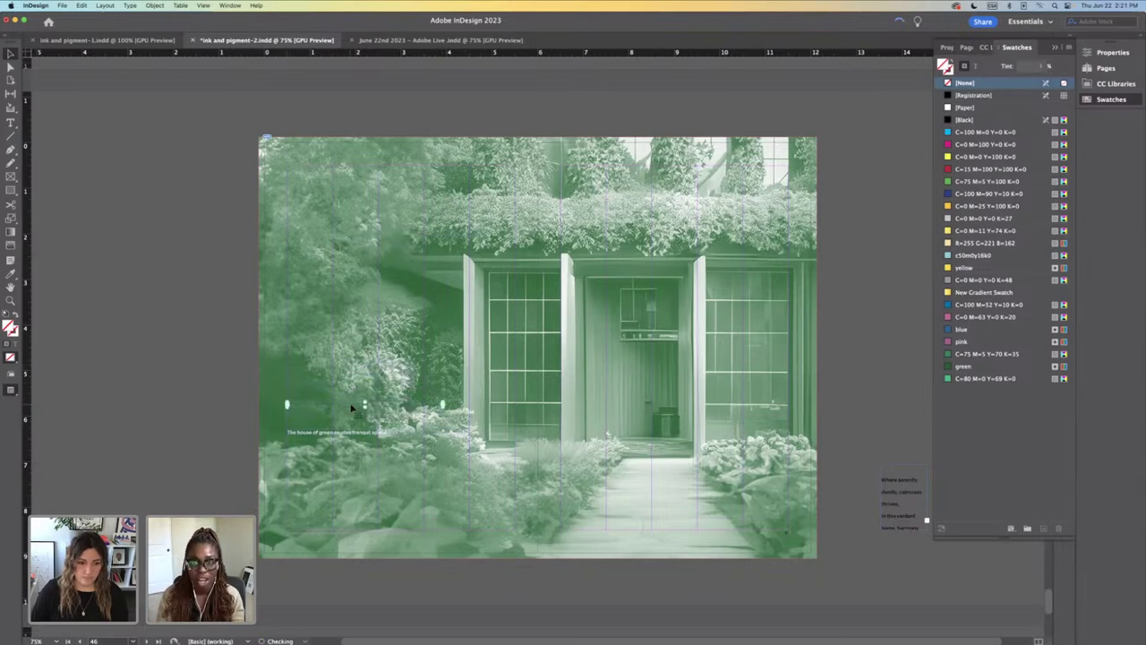
{"action": "key", "text": "super+="}
{"action": "key", "text": "super+="}
{"action": "left_click_drag", "start_coordinate": [455, 349], "coordinate": [454, 372]}
{"action": "left_click", "coordinate": [283, 315]}
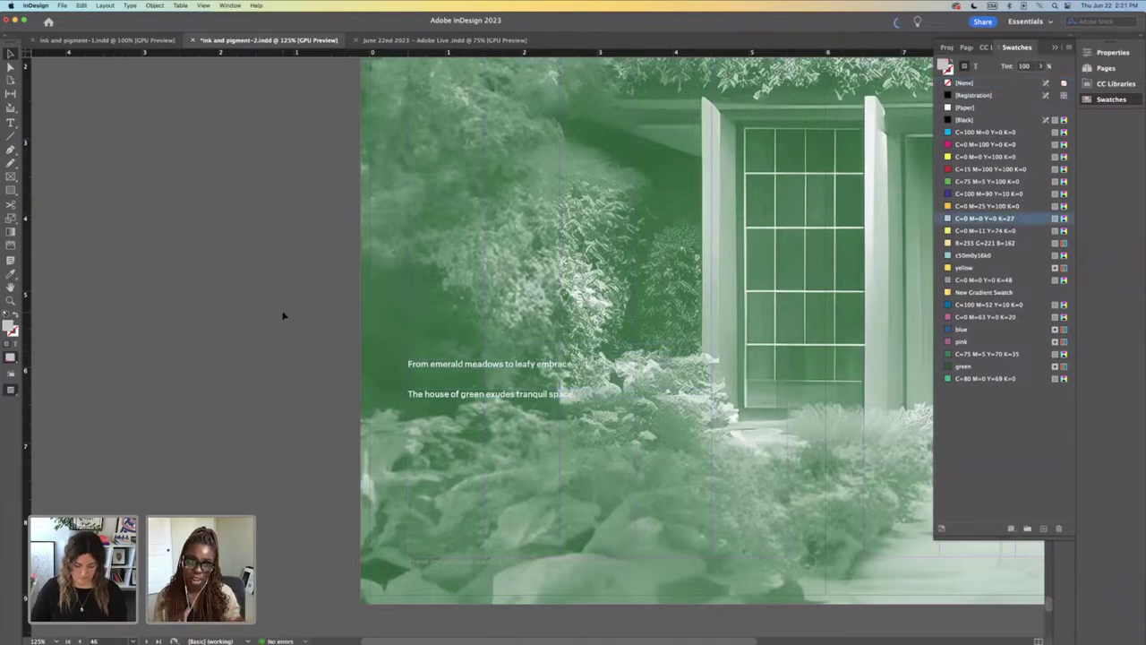
Step: Scale the green house image up further within its frame, bringing the doorway closer to the spread's right side
{"action": "key", "text": "super+minus"}
{"action": "key", "text": "super+minus"}
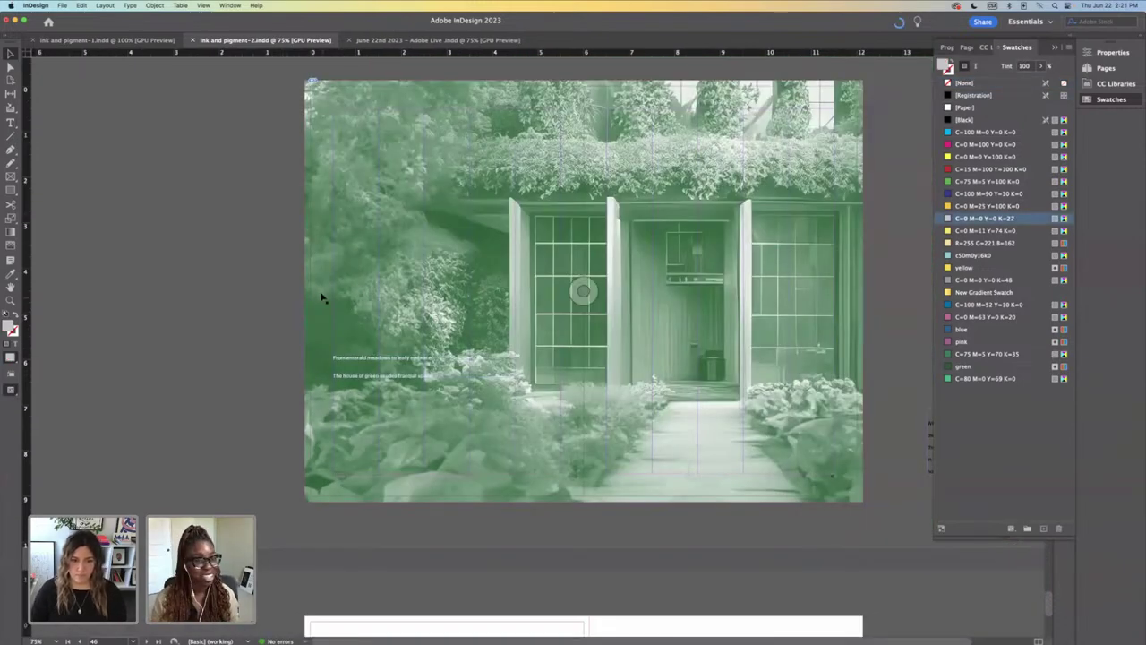
{"action": "key", "text": "super+a"}
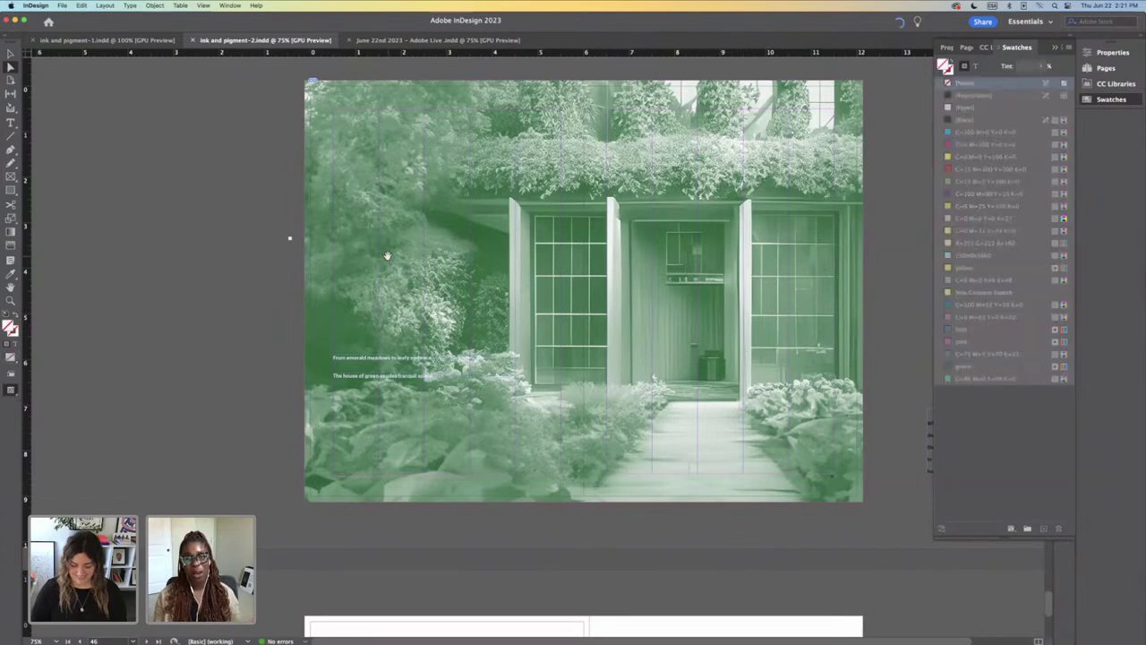
{"action": "key", "text": "super+minus"}
{"action": "scroll", "coordinate": [658, 286], "scroll_direction": "down", "scroll_amount": 2}
{"action": "key", "text": "super+minus"}
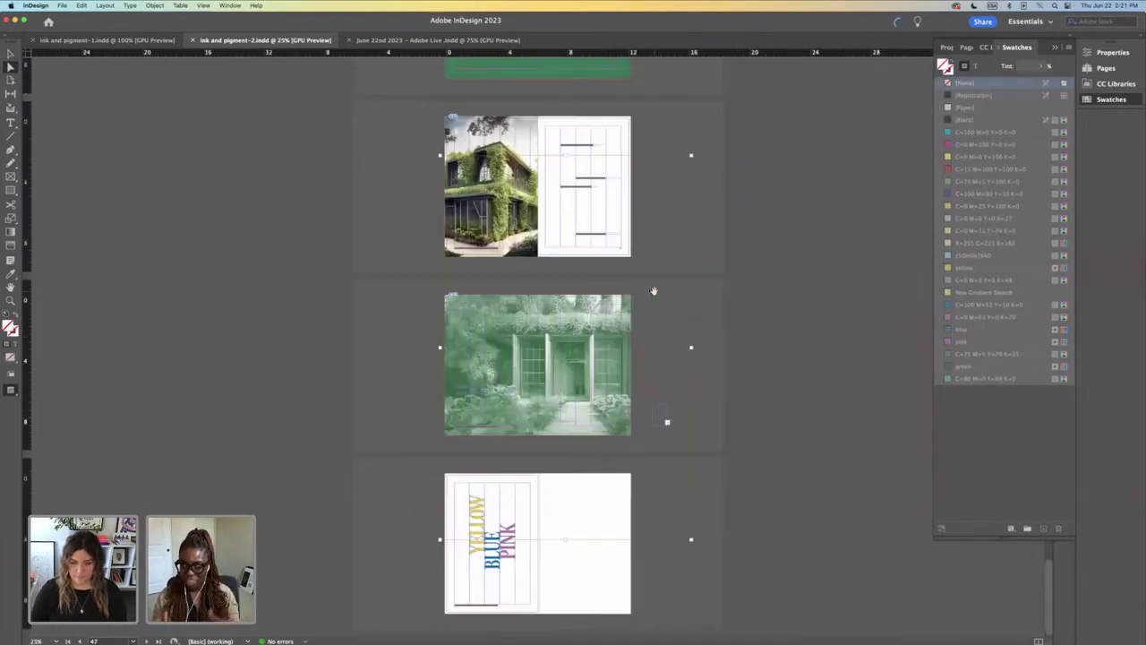
{"action": "left_click_drag", "start_coordinate": [690, 155], "coordinate": [720, 149]}
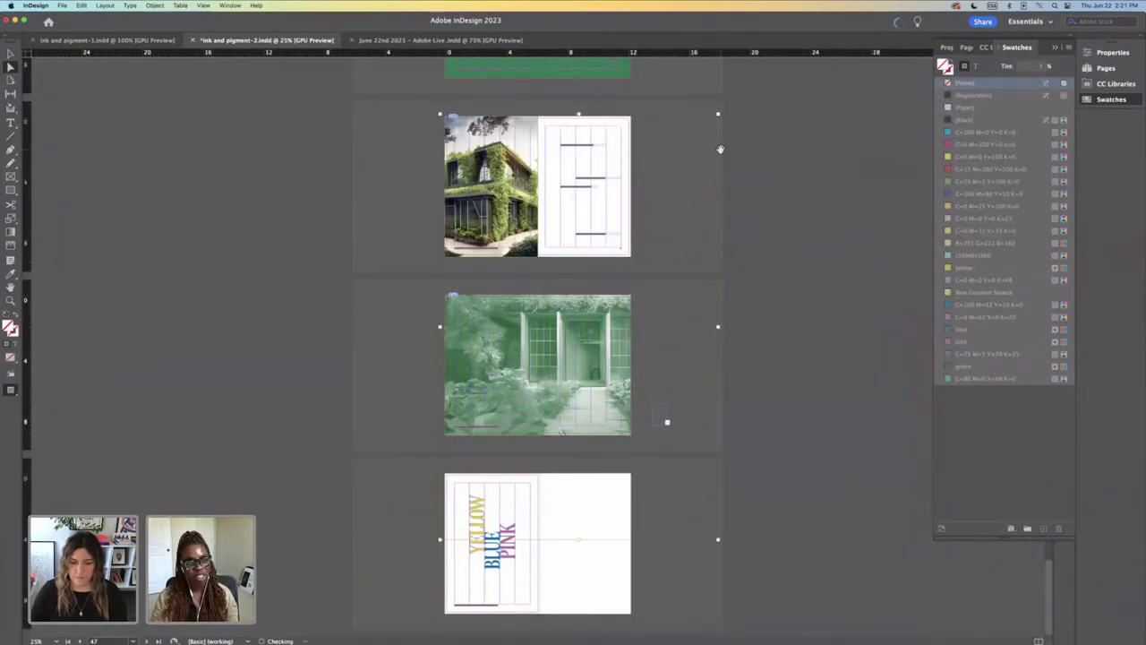
{"action": "left_click_drag", "start_coordinate": [718, 539], "coordinate": [735, 560]}
{"action": "left_click", "coordinate": [383, 368]}
Step: Move both white poem lines up slightly at the left margin, onto the darker area above the shrubs
{"action": "key", "text": "super+equal"}
{"action": "key", "text": "super+equal"}
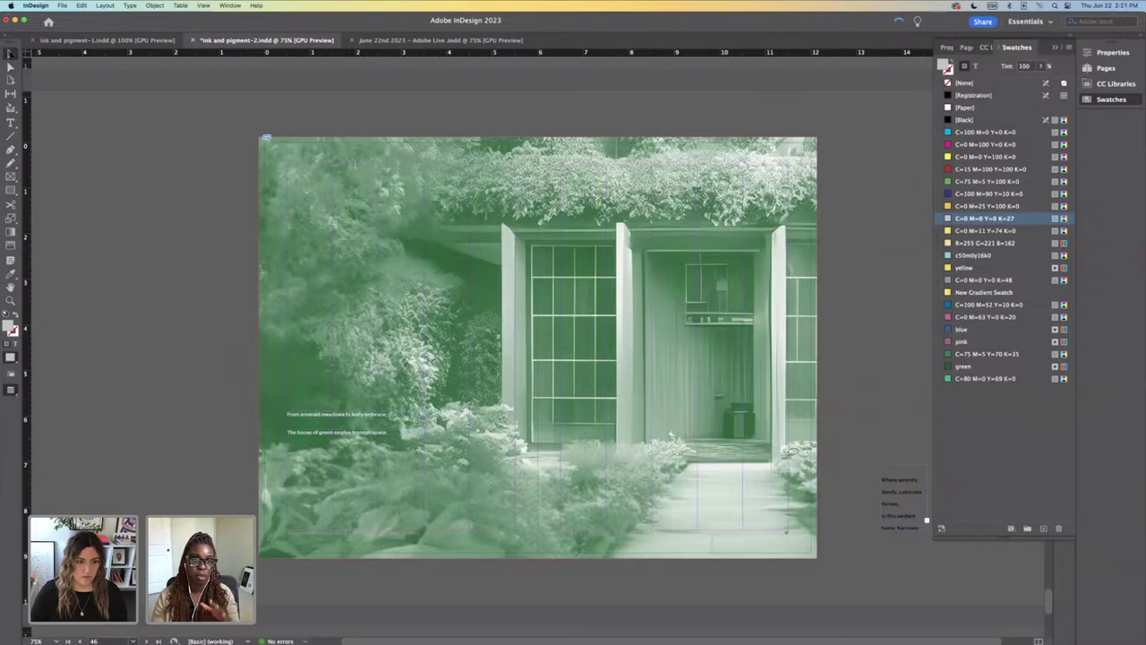
{"action": "left_click_drag", "start_coordinate": [372, 417], "coordinate": [373, 390]}
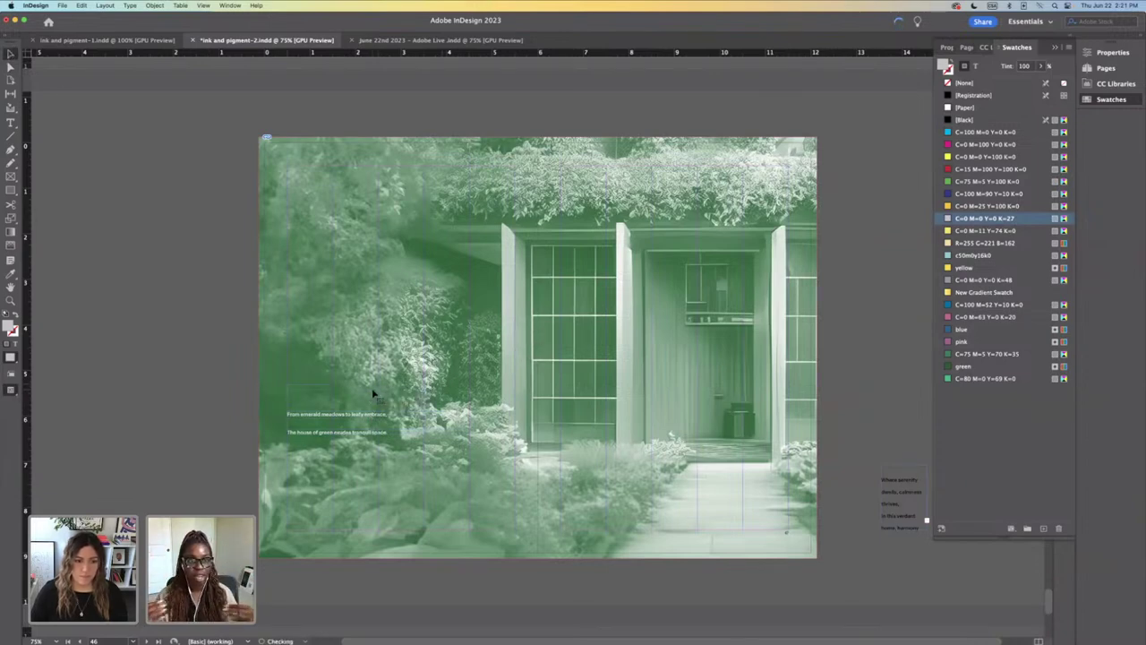
{"action": "left_click_drag", "start_coordinate": [368, 434], "coordinate": [370, 409]}
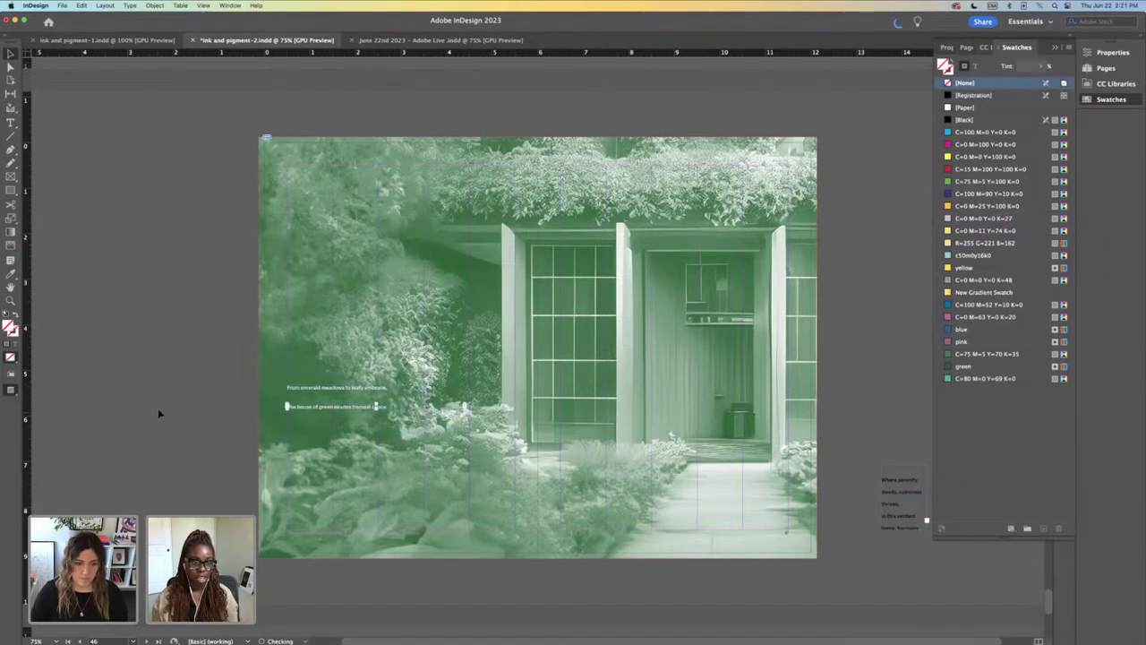
{"action": "left_click", "coordinate": [158, 413]}
Step: Enlarge the green house image once more and reposition it so the dark foliage stays behind the poem lines
{"action": "key", "text": "a"}
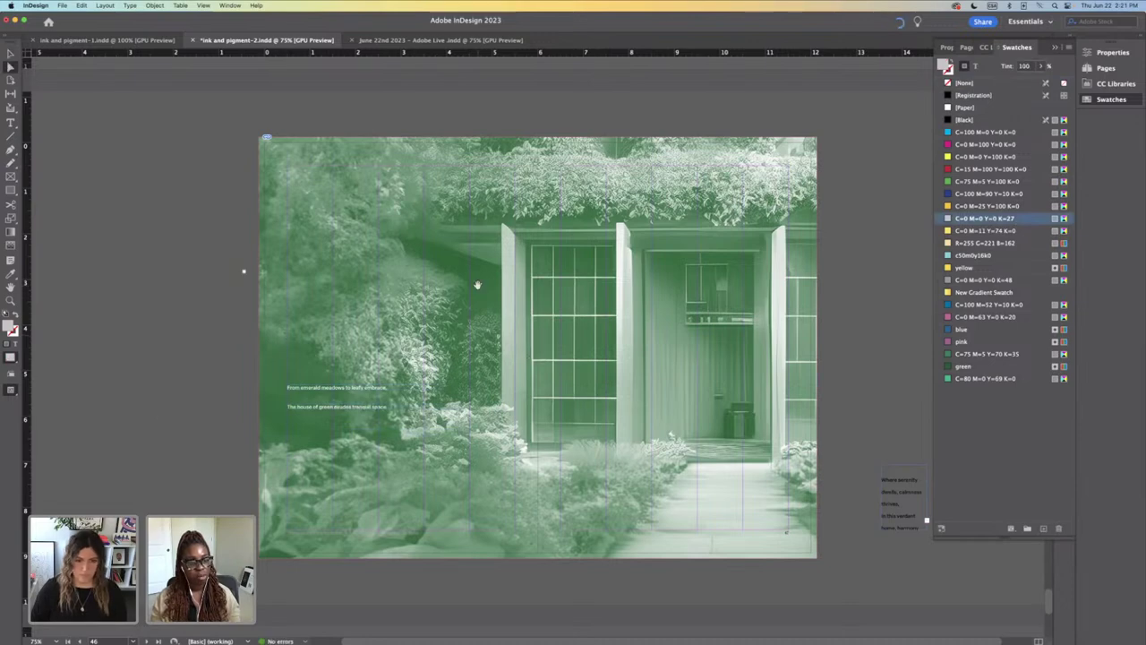
{"action": "left_click", "coordinate": [402, 312]}
{"action": "key", "text": "super+minus"}
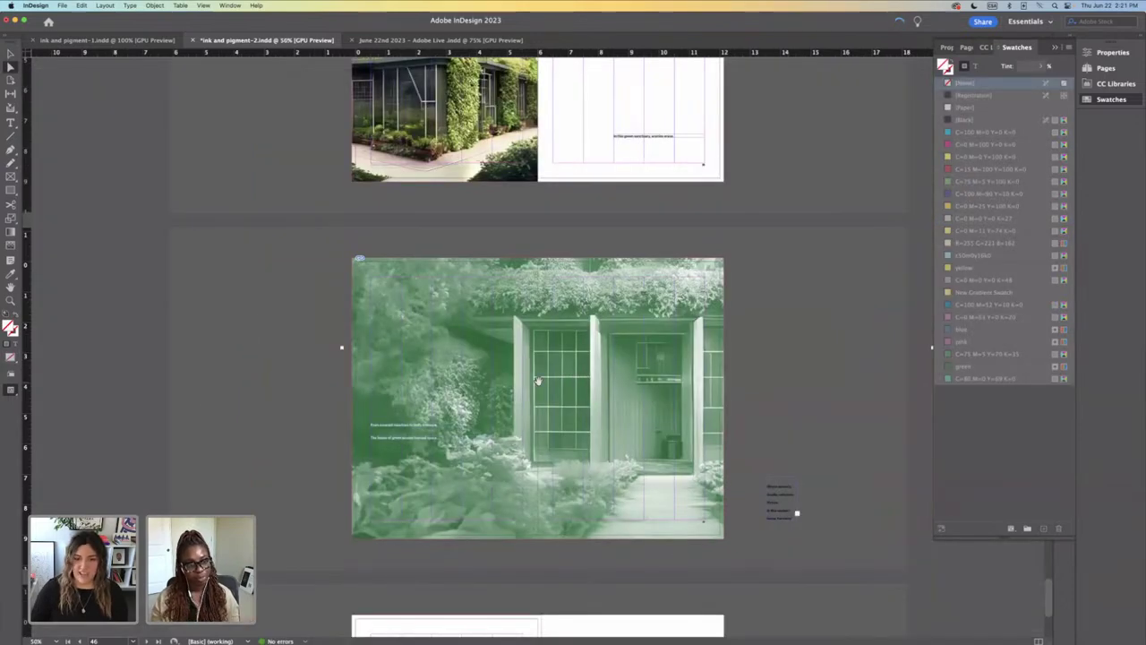
{"action": "key", "text": "super+minus"}
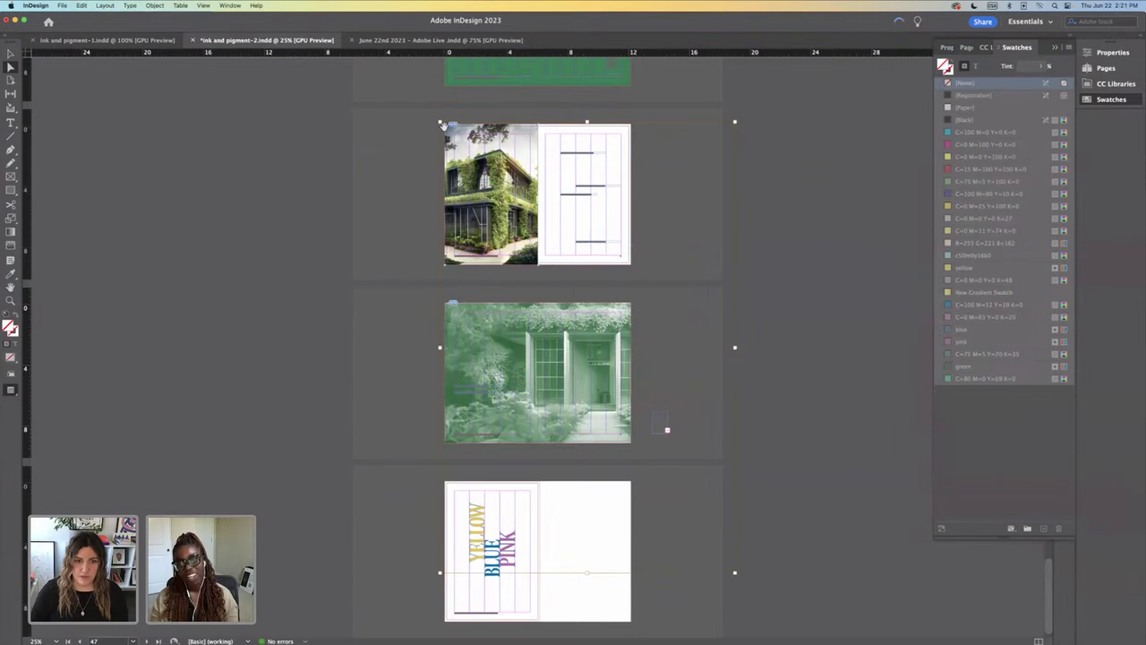
{"action": "left_click_drag", "start_coordinate": [439, 122], "coordinate": [416, 84]}
{"action": "left_click_drag", "start_coordinate": [561, 371], "coordinate": [577, 387]}
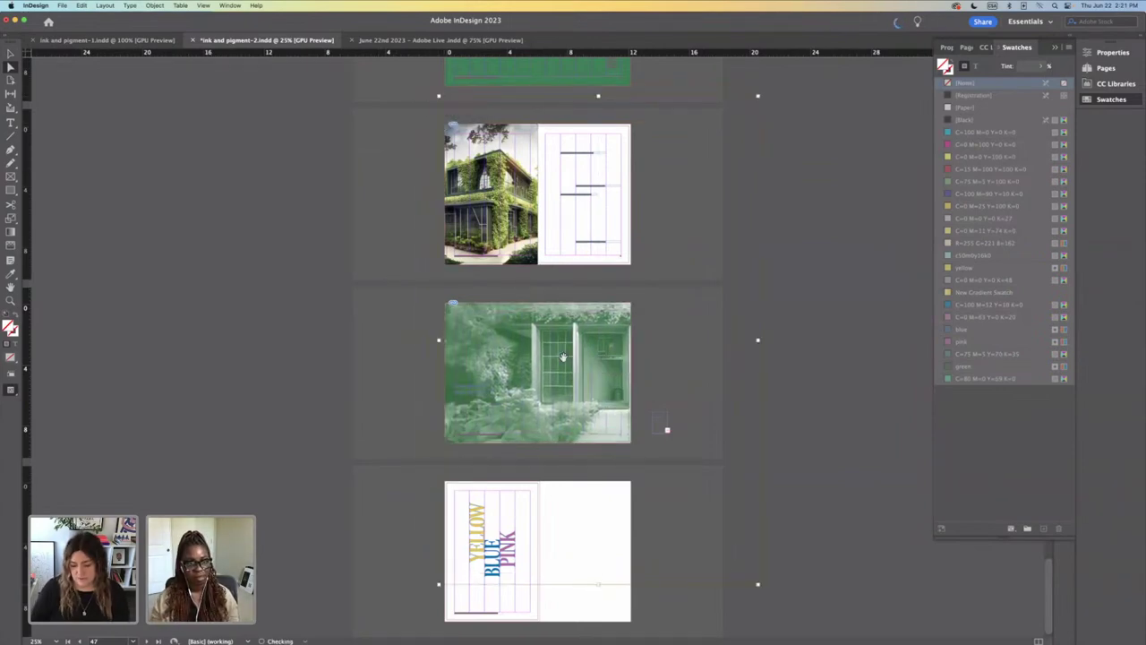
Step: Preview the green house spread without guides and frames to check the image crop and text placement
{"action": "key", "text": "super+equal"}
{"action": "key", "text": "w"}
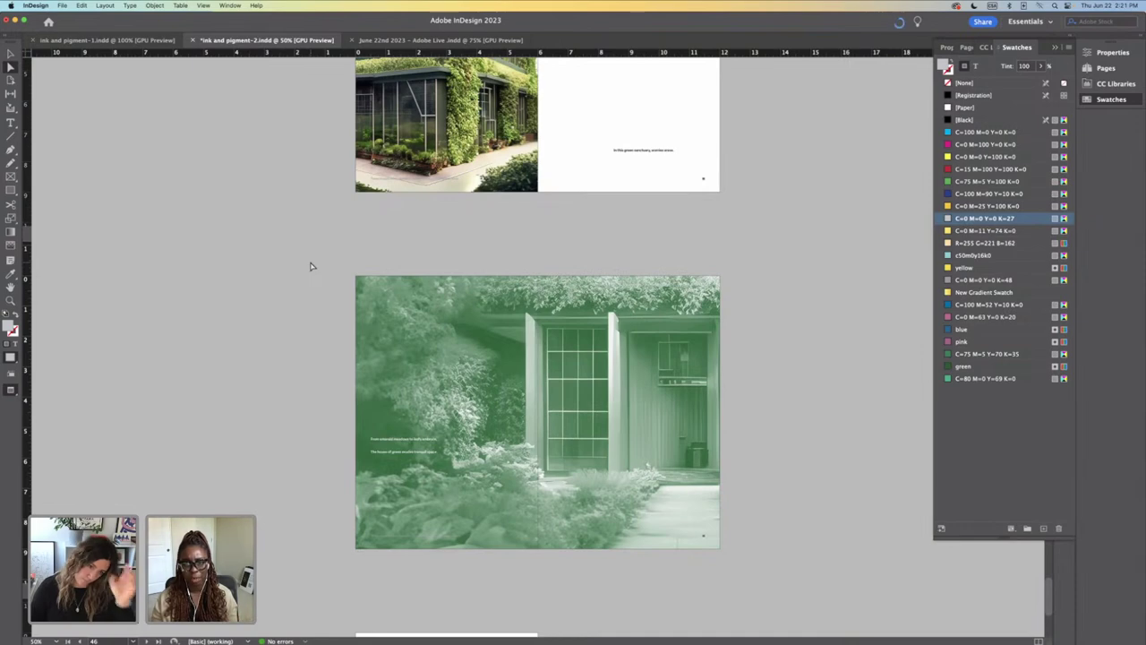
{"action": "key", "text": "super+equal"}
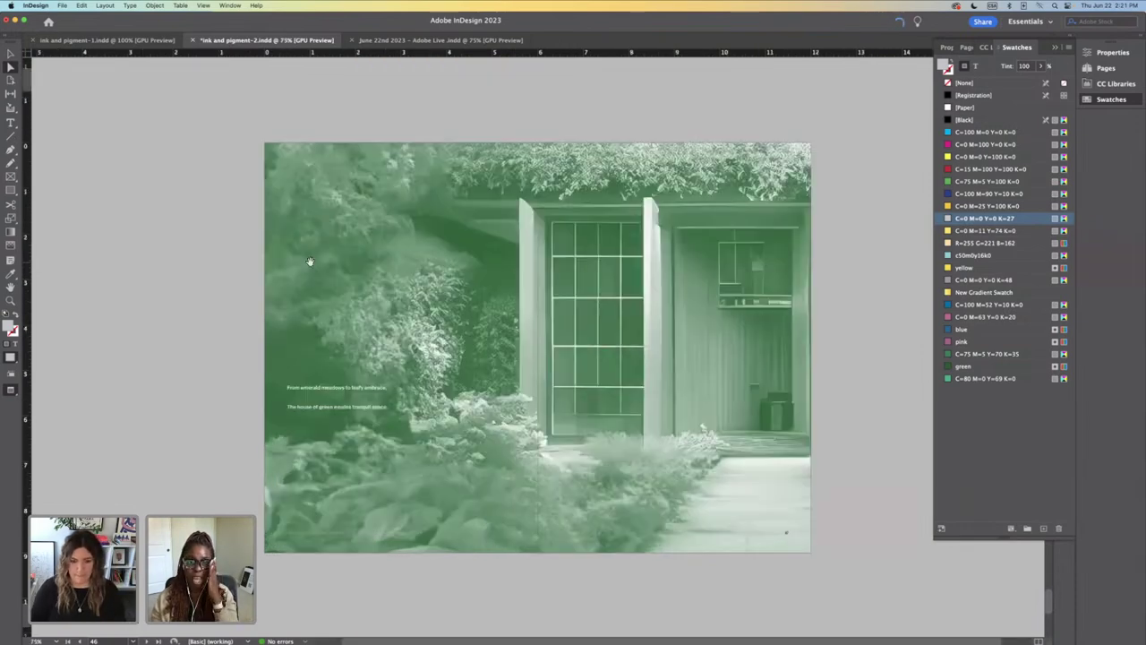
{"action": "key", "text": "w"}
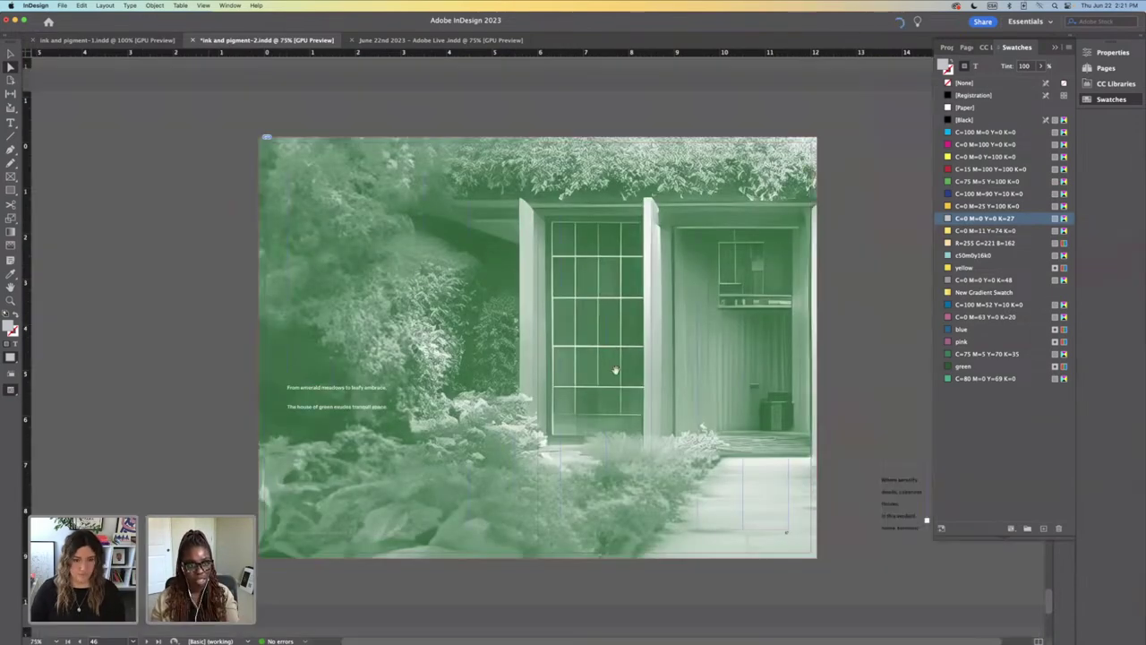
Step: Enlarge the overset poem text frame on the pasteboard beside the green house spread to show more lines
{"action": "scroll", "coordinate": [707, 417], "scroll_direction": "down", "scroll_amount": 2}
{"action": "scroll", "coordinate": [707, 417], "scroll_direction": "right", "scroll_amount": 1}
{"action": "scroll", "coordinate": [707, 418], "scroll_direction": "down", "scroll_amount": 2}
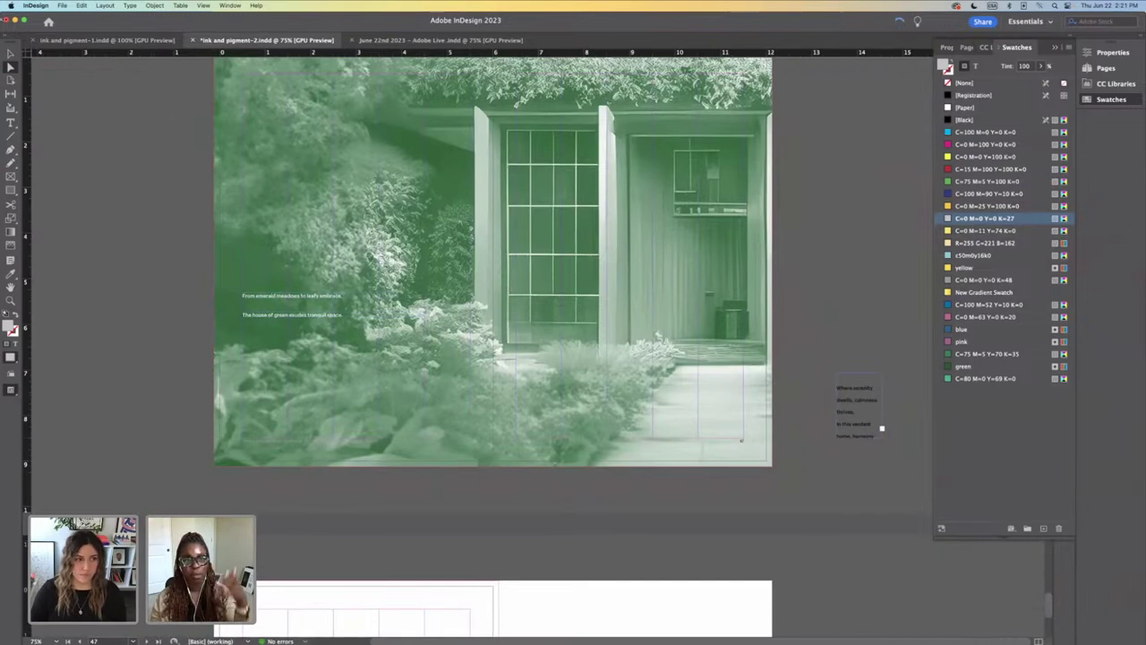
{"action": "left_click", "coordinate": [1056, 49]}
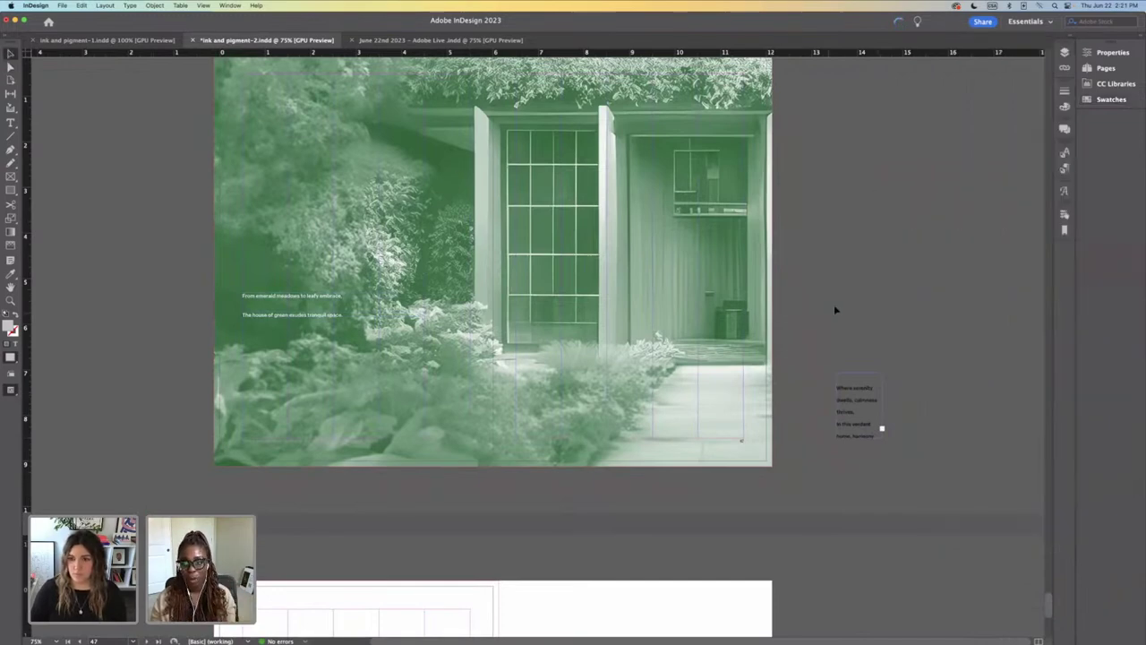
{"action": "left_click_drag", "start_coordinate": [862, 419], "coordinate": [944, 363]}
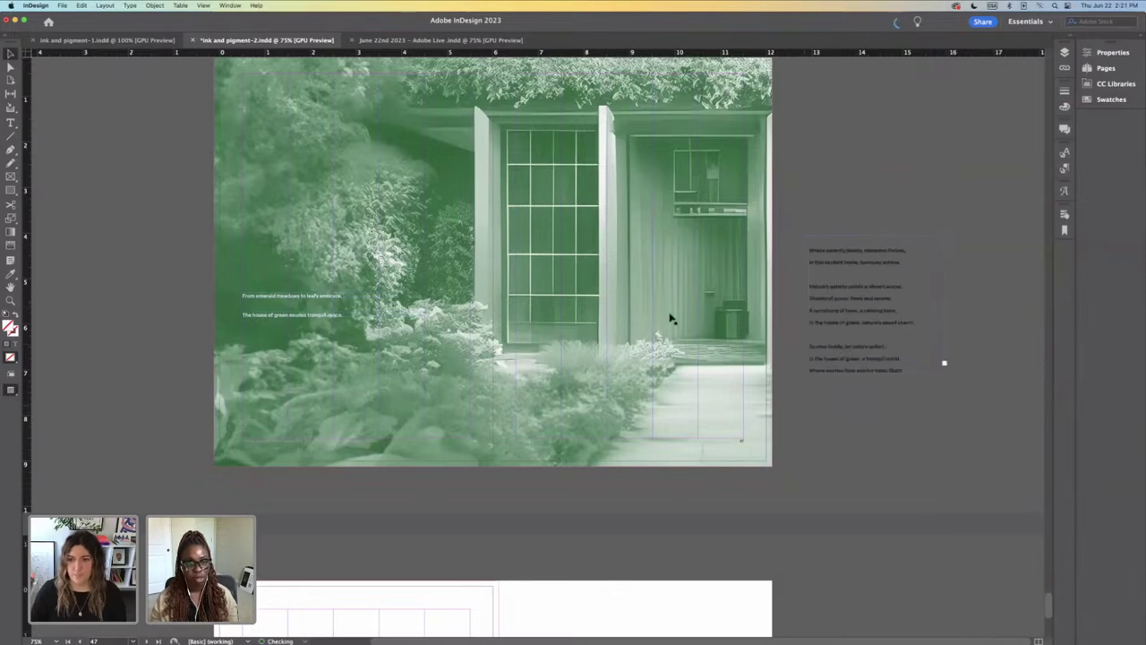
Step: Delete all text after the line "Where serenity dwells, calmness thrives," in the pasteboard poem frame
{"action": "left_click", "coordinate": [12, 125]}
{"action": "left_click", "coordinate": [913, 266]}
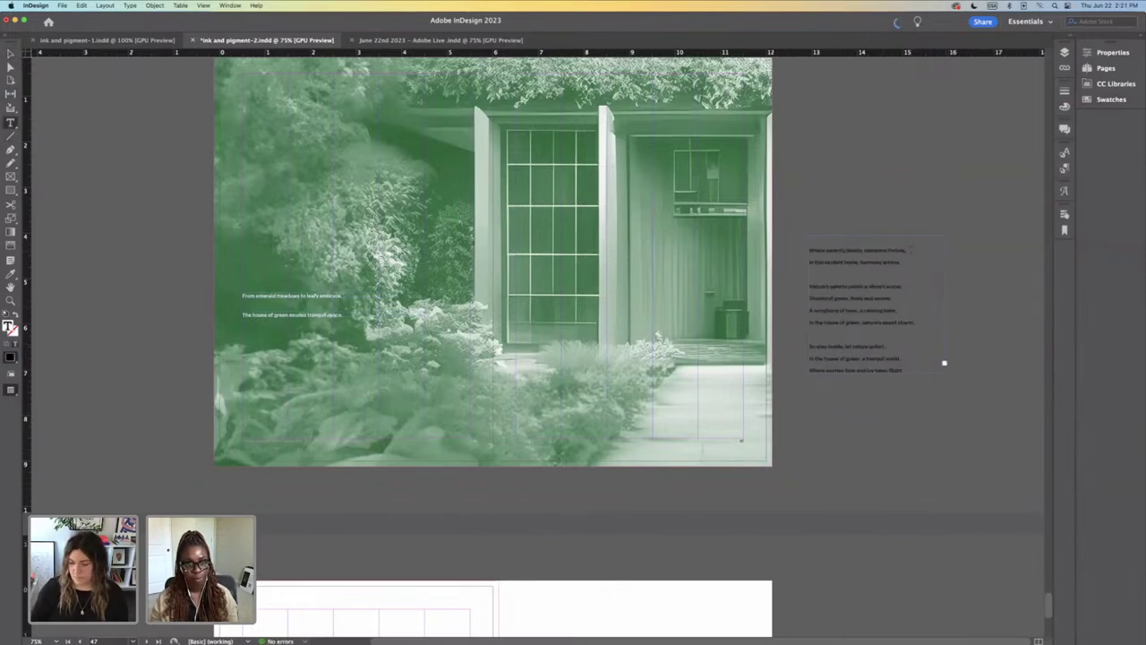
{"action": "key", "text": "super+shift+End"}
{"action": "key", "text": "BackSpace"}
{"action": "left_click", "coordinate": [10, 53]}
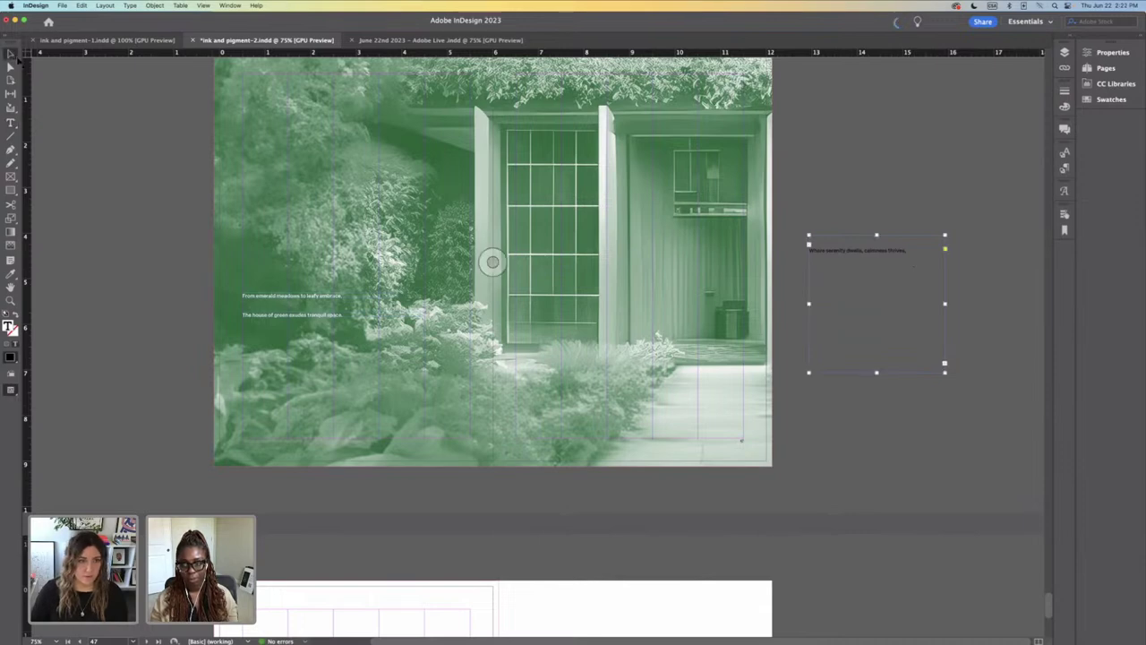
Step: Place the remaining poem text in a new pasteboard frame and remove the blank line above "Where serenity dwells, calmness thrives,"
{"action": "left_click_drag", "start_coordinate": [841, 256], "coordinate": [837, 180]}
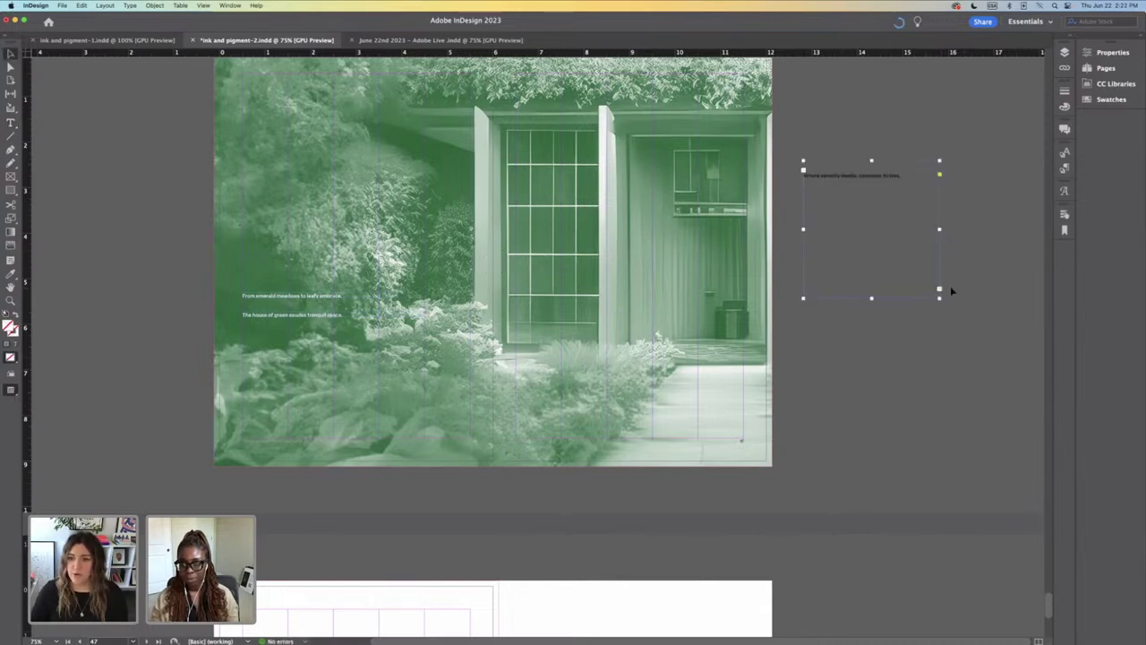
{"action": "key", "text": "super+v"}
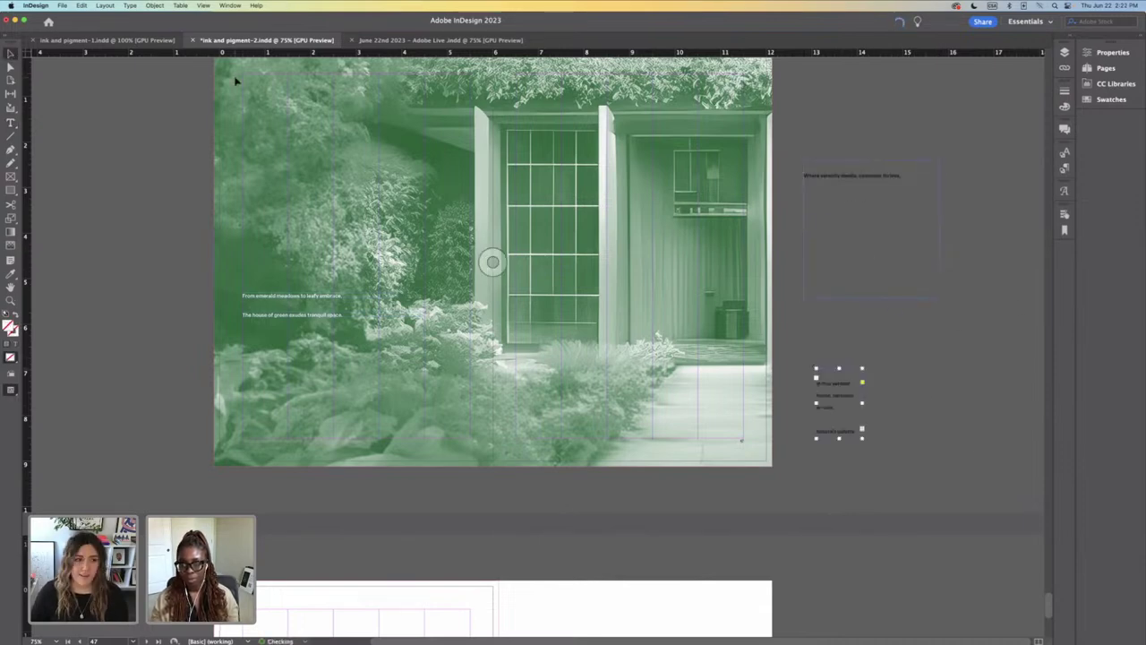
{"action": "key", "text": "t"}
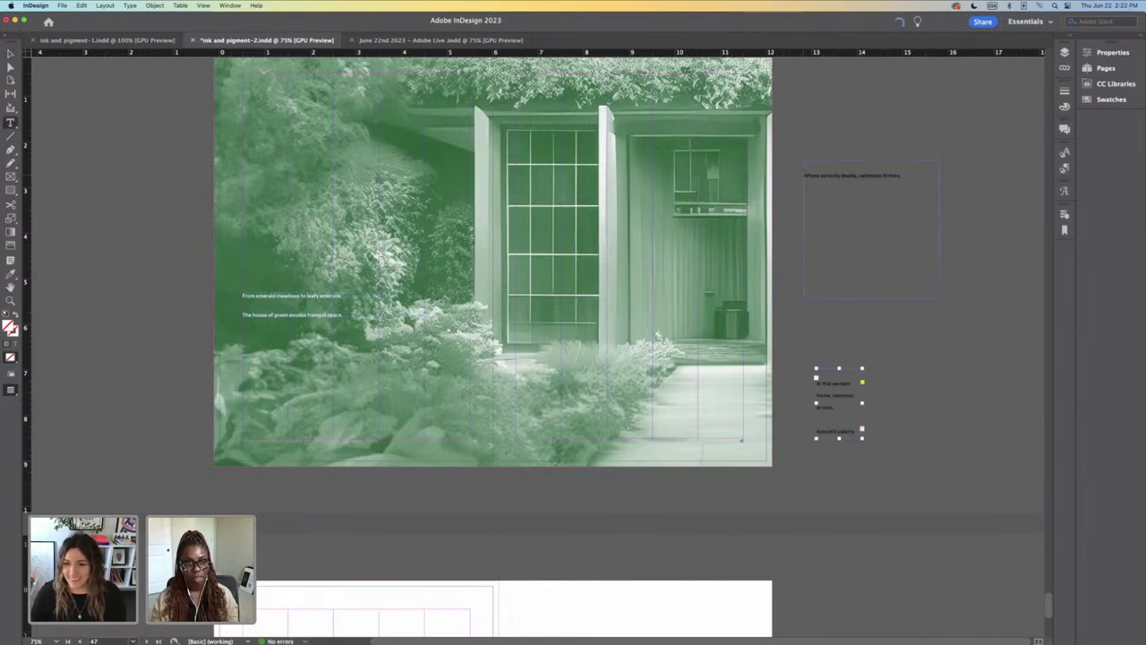
{"action": "left_click", "coordinate": [817, 383]}
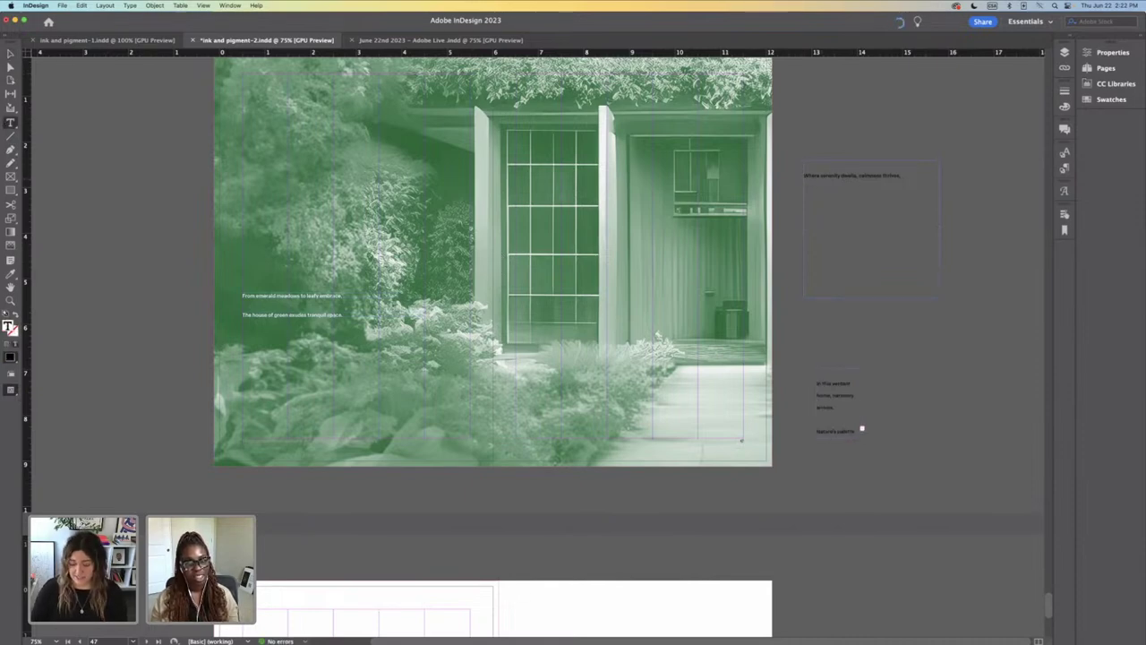
{"action": "key", "text": "BackSpace"}
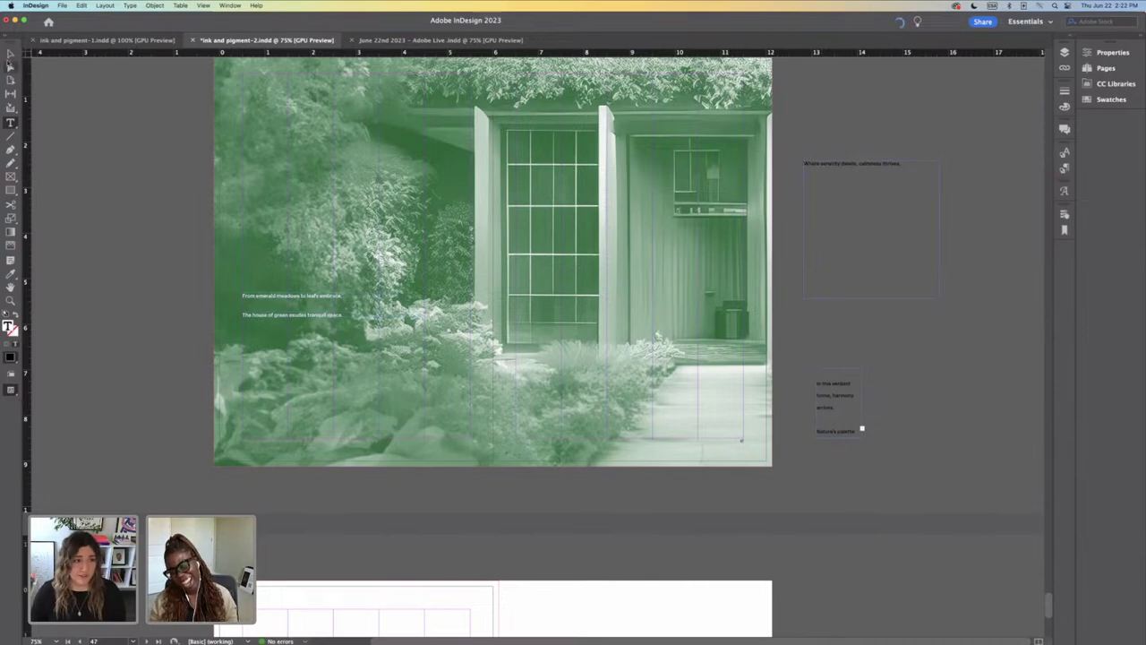
Step: Fit the "Where serenity dwells" frame to its text and position a widened frame with the remaining poem text directly beneath it
{"action": "left_click", "coordinate": [11, 53]}
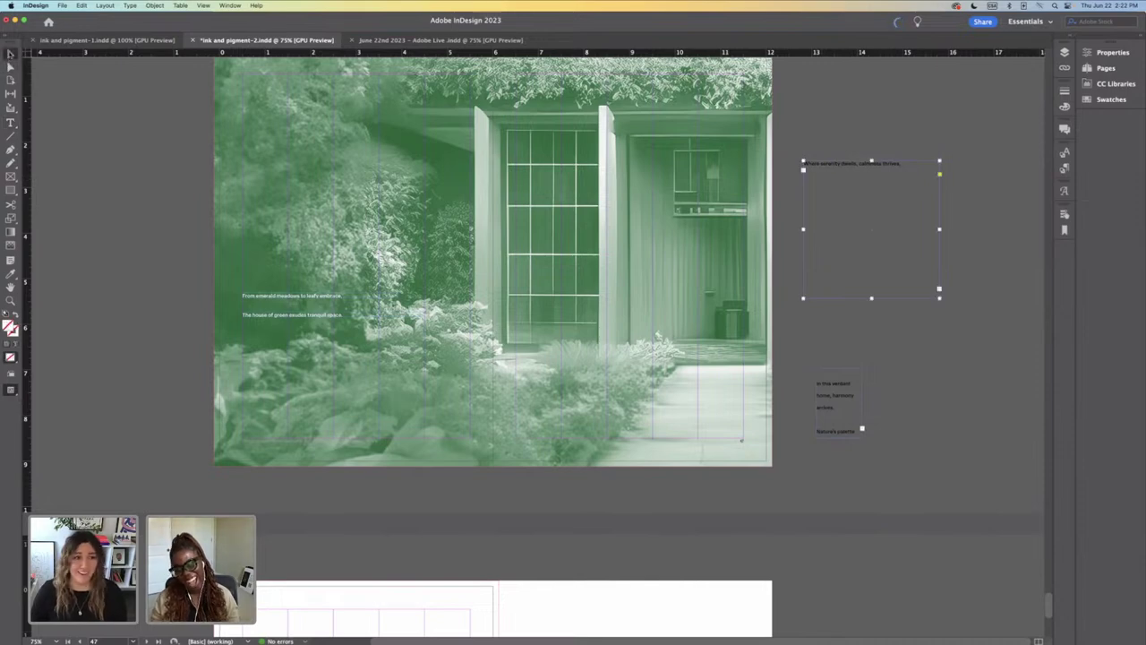
{"action": "double_click", "coordinate": [872, 298]}
{"action": "left_click_drag", "start_coordinate": [837, 407], "coordinate": [961, 242]}
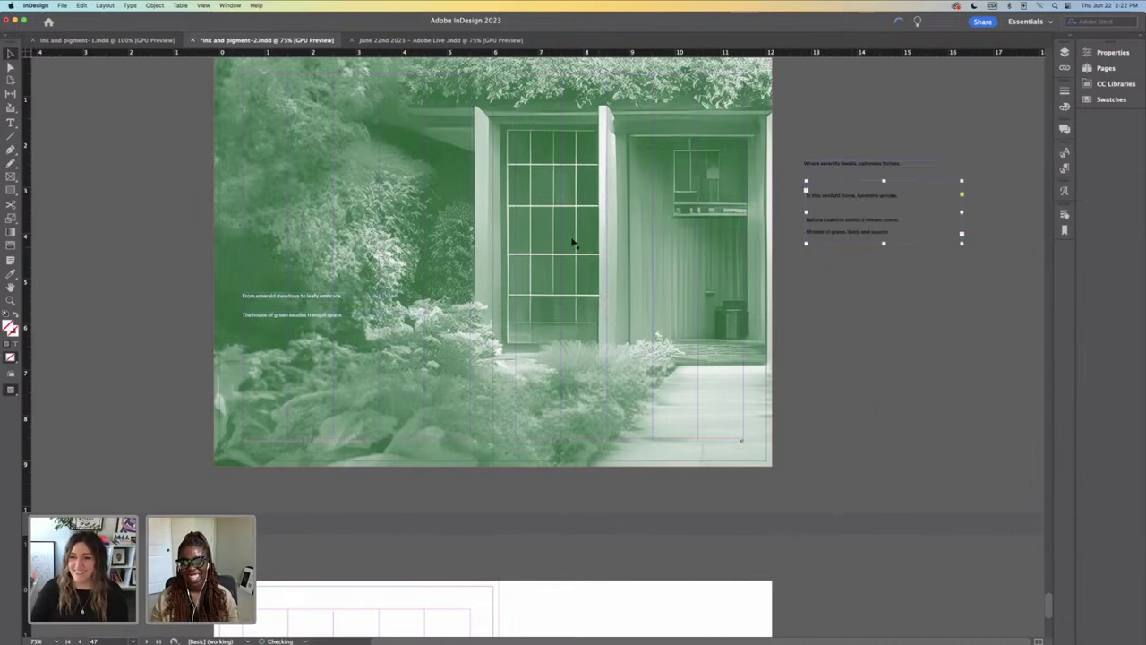
Step: Push the lines following "In this verdant home, harmony arrives." out of that frame and remove the blank line above it
{"action": "key", "text": "t"}
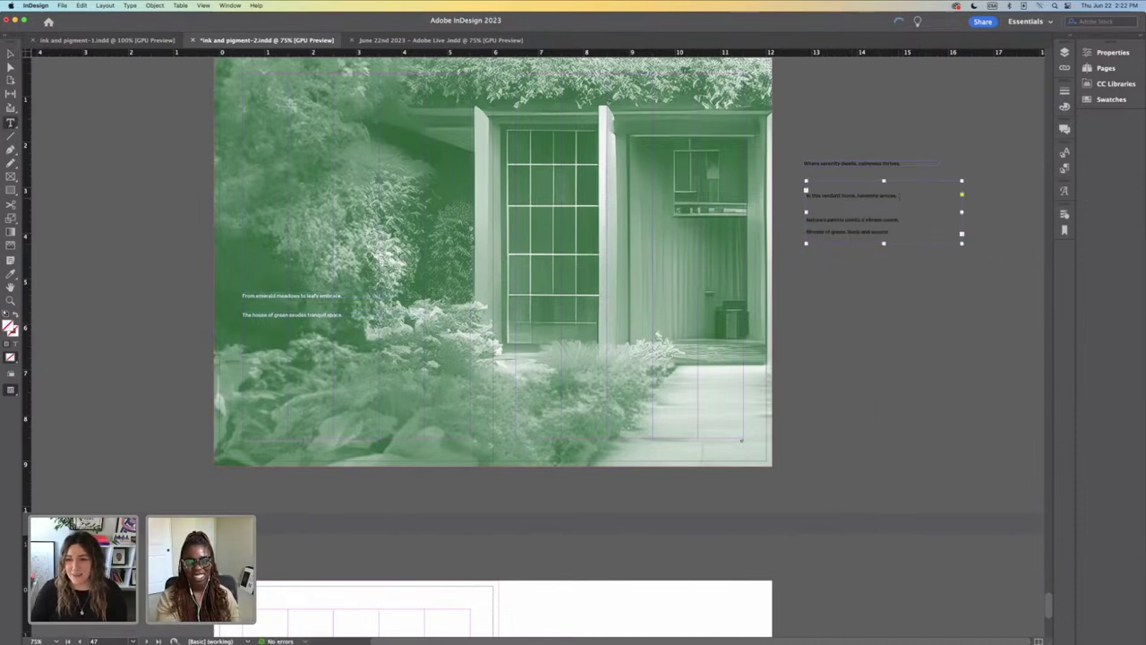
{"action": "left_click", "coordinate": [805, 190]}
{"action": "key", "text": "Return"}
{"action": "key", "text": "Return"}
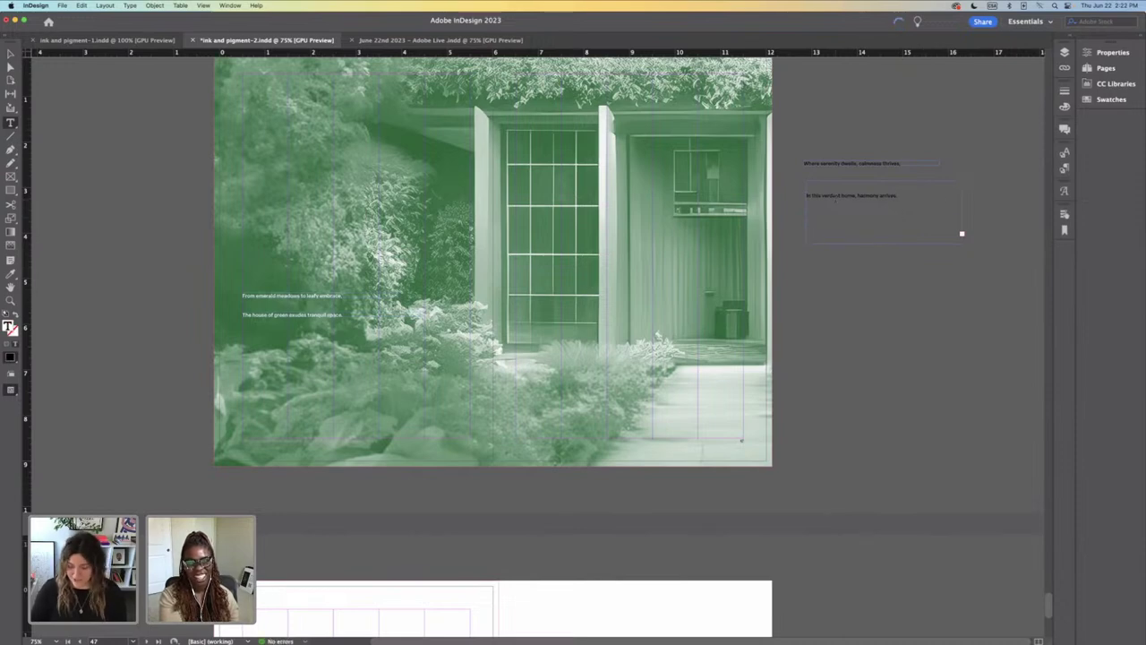
{"action": "key", "text": "super+equal"}
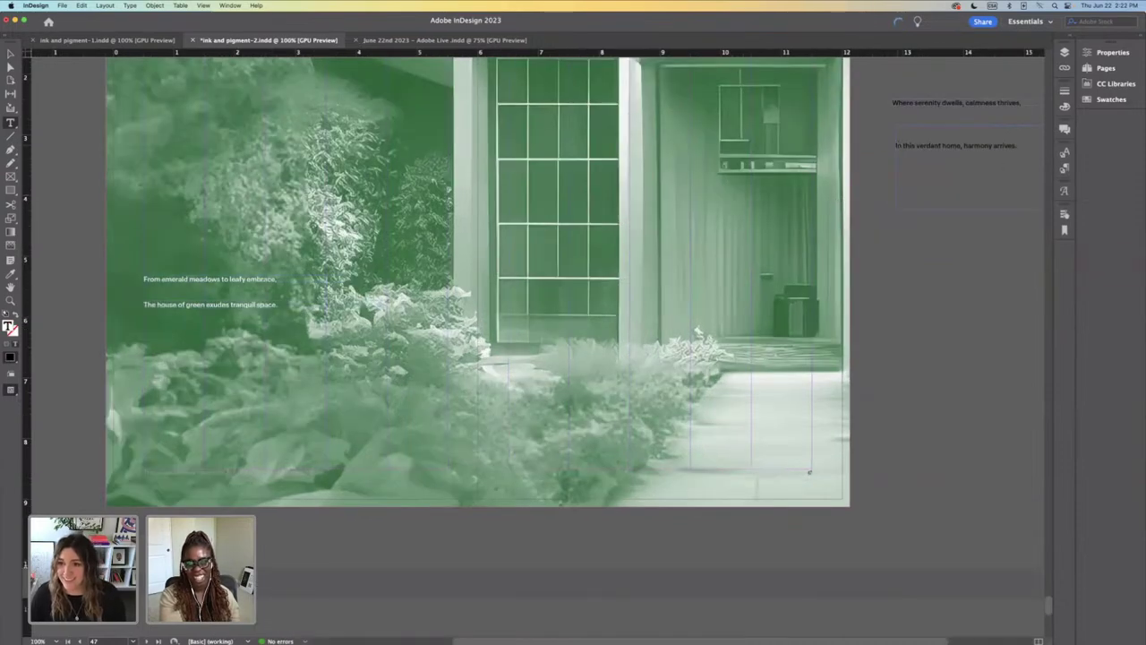
{"action": "key", "text": "BackSpace"}
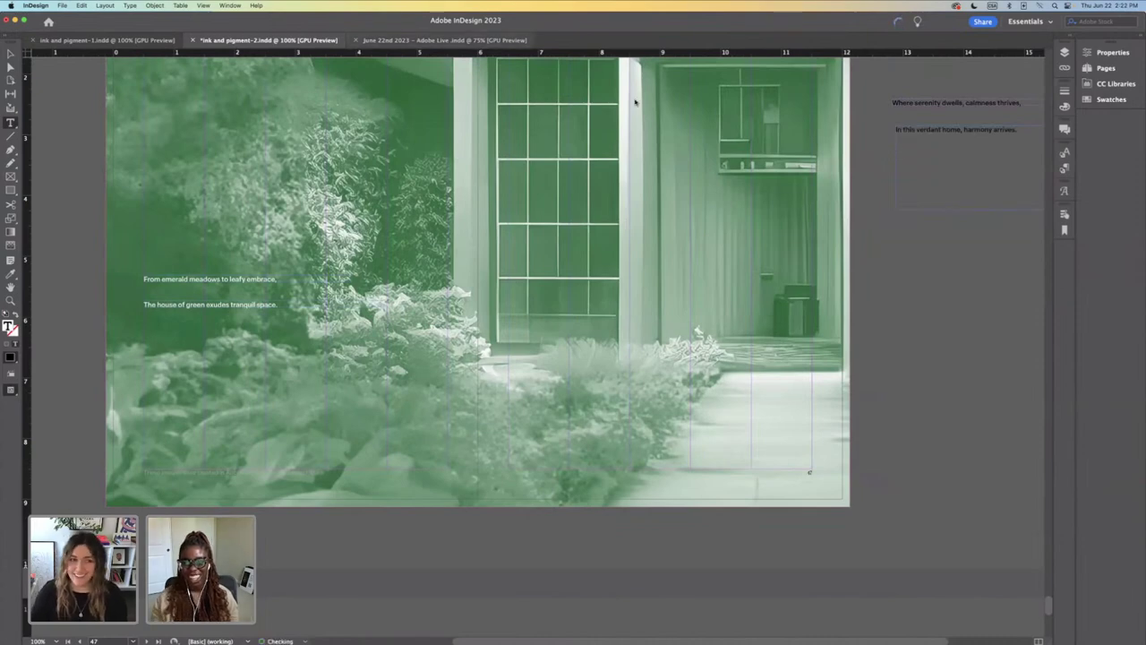
{"action": "key", "text": "Escape"}
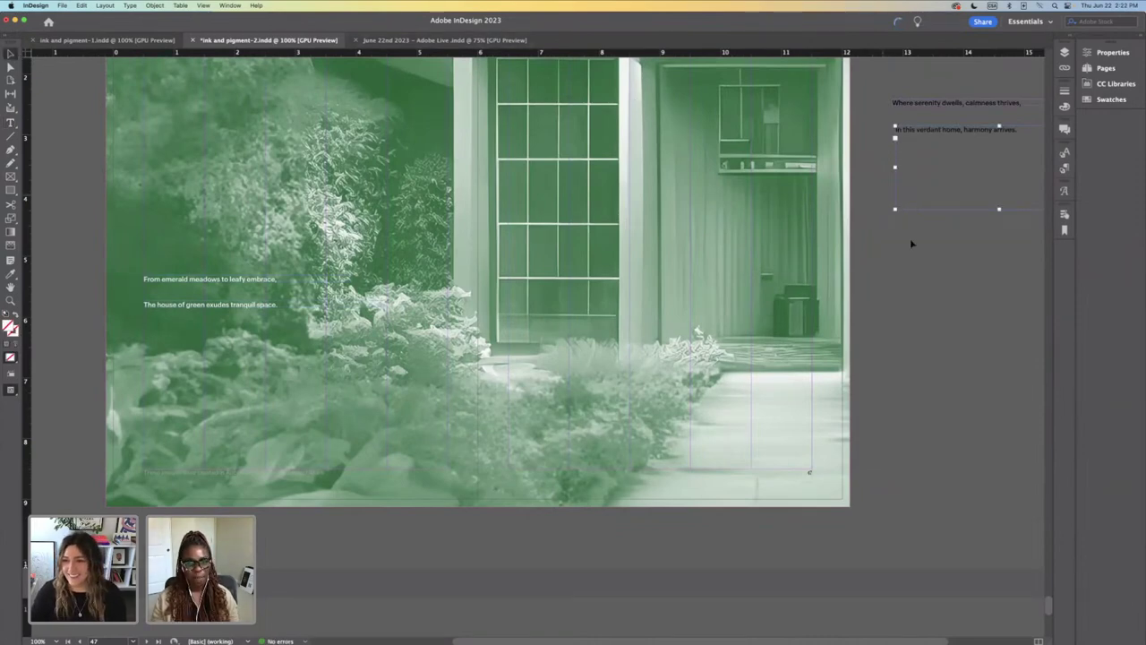
Step: Place the overset poem text in a new frame lower on the pasteboard and fit the "In this verdant home" frame to its text
{"action": "left_click", "coordinate": [998, 206]}
{"action": "scroll", "coordinate": [957, 201], "scroll_direction": "right", "scroll_amount": 2}
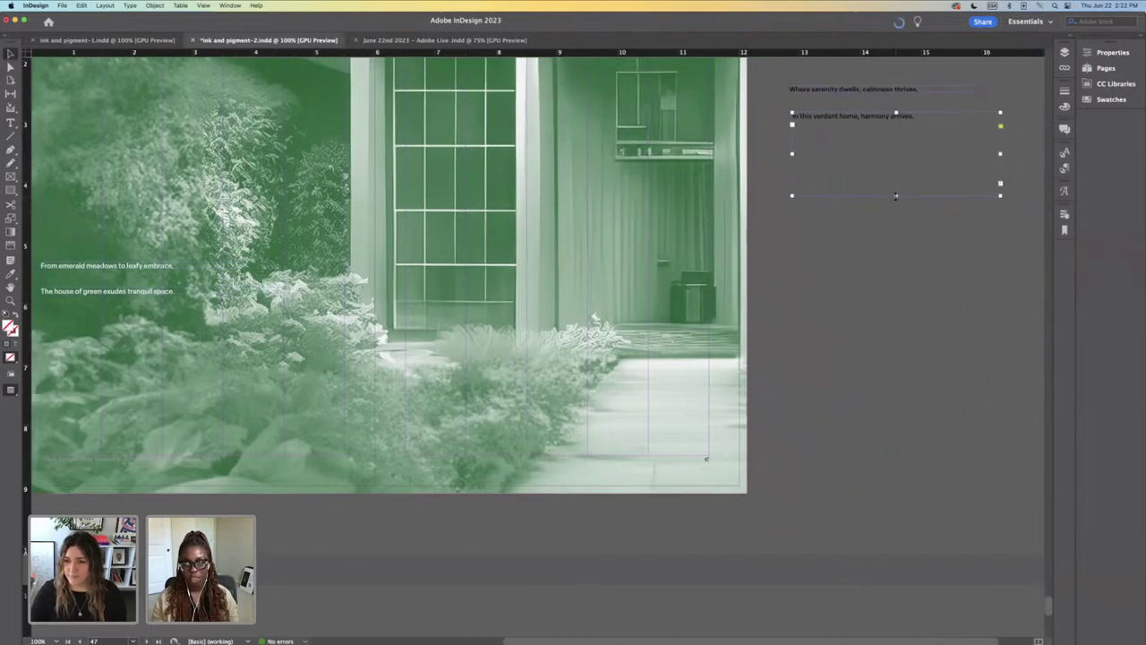
{"action": "left_click", "coordinate": [1001, 185]}
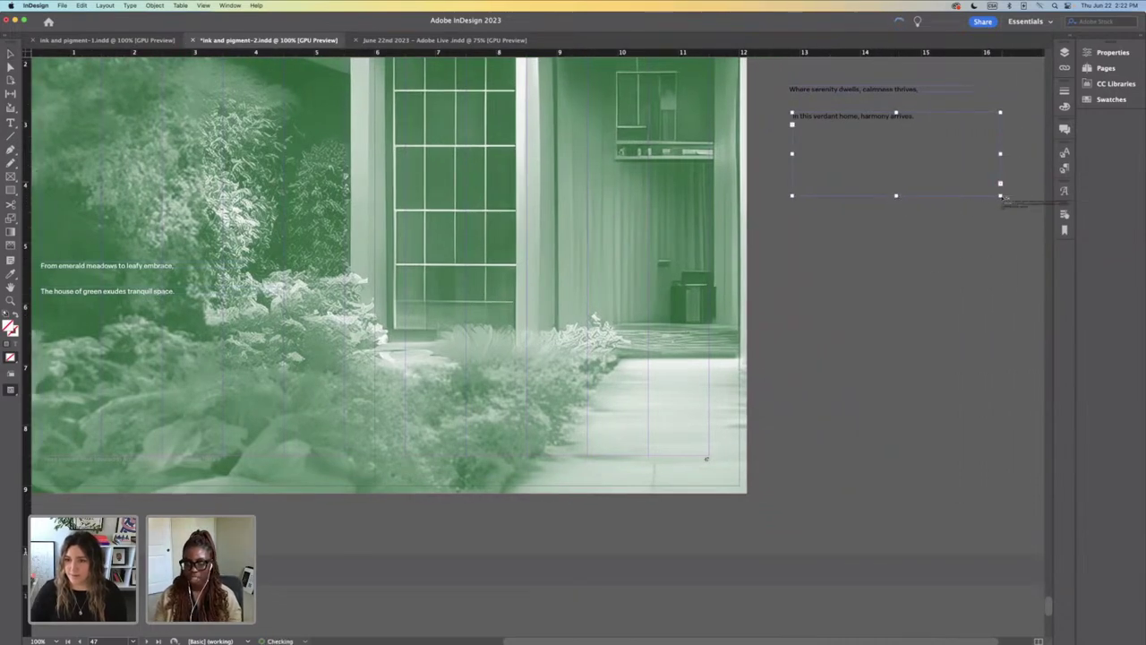
{"action": "left_click", "coordinate": [906, 307]}
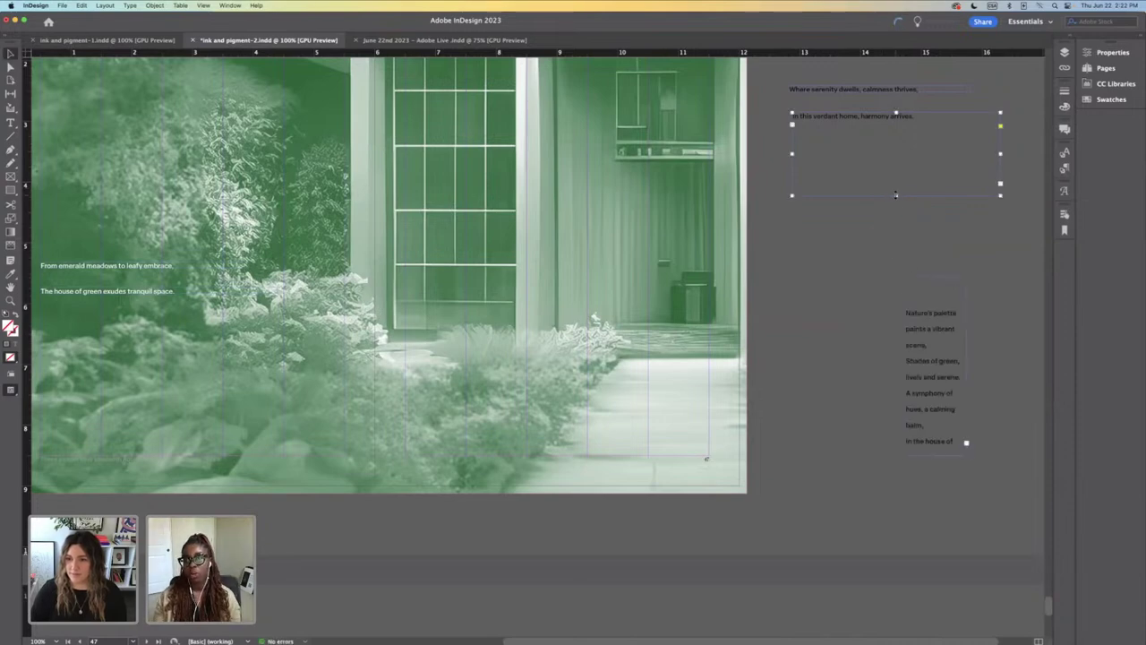
{"action": "double_click", "coordinate": [895, 196]}
Step: Move the "Where serenity dwells" and "In this verdant home" lines onto the spread's right page, stacked over the doorway area
{"action": "left_click_drag", "start_coordinate": [885, 174], "coordinate": [614, 305]}
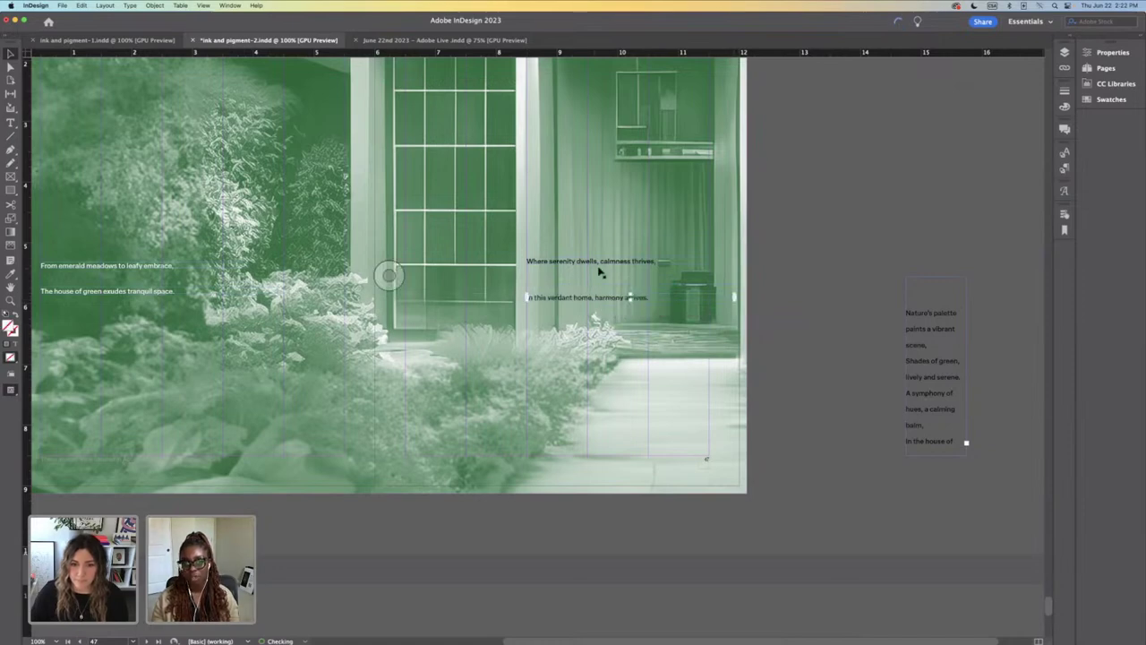
{"action": "left_click_drag", "start_coordinate": [601, 265], "coordinate": [609, 229]}
{"action": "left_click_drag", "start_coordinate": [576, 303], "coordinate": [591, 255]}
{"action": "left_click", "coordinate": [860, 239]}
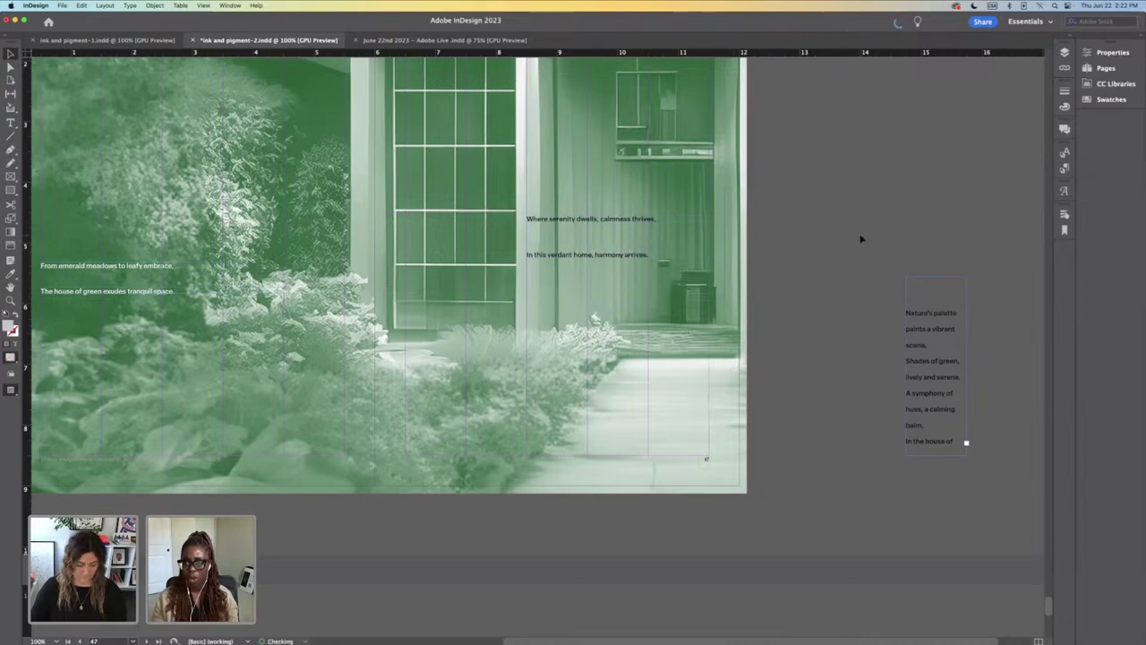
Step: Save the document and preview the whole green house spread without guides and frames
{"action": "key", "text": "super+s"}
{"action": "key", "text": "super+minus"}
{"action": "key", "text": "super+minus"}
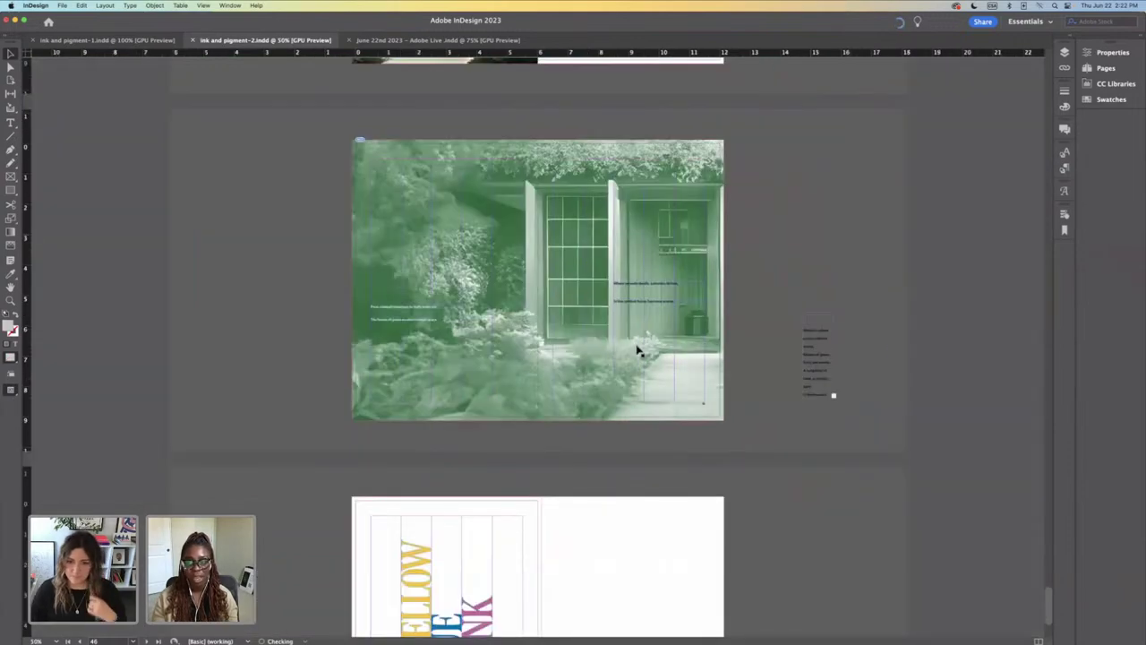
{"action": "key", "text": "w"}
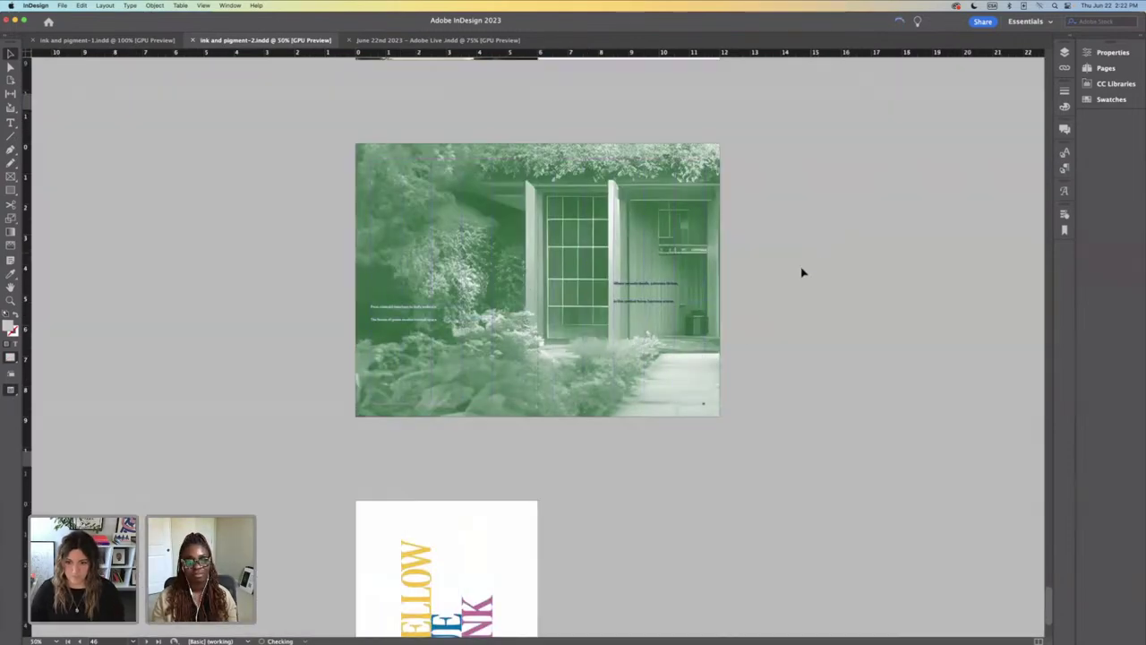
Step: Move the line "Where serenity dwells, calmness thrives," down closer to "In this verdant home, harmony arrives." and check the spread
{"action": "key", "text": "super+equal"}
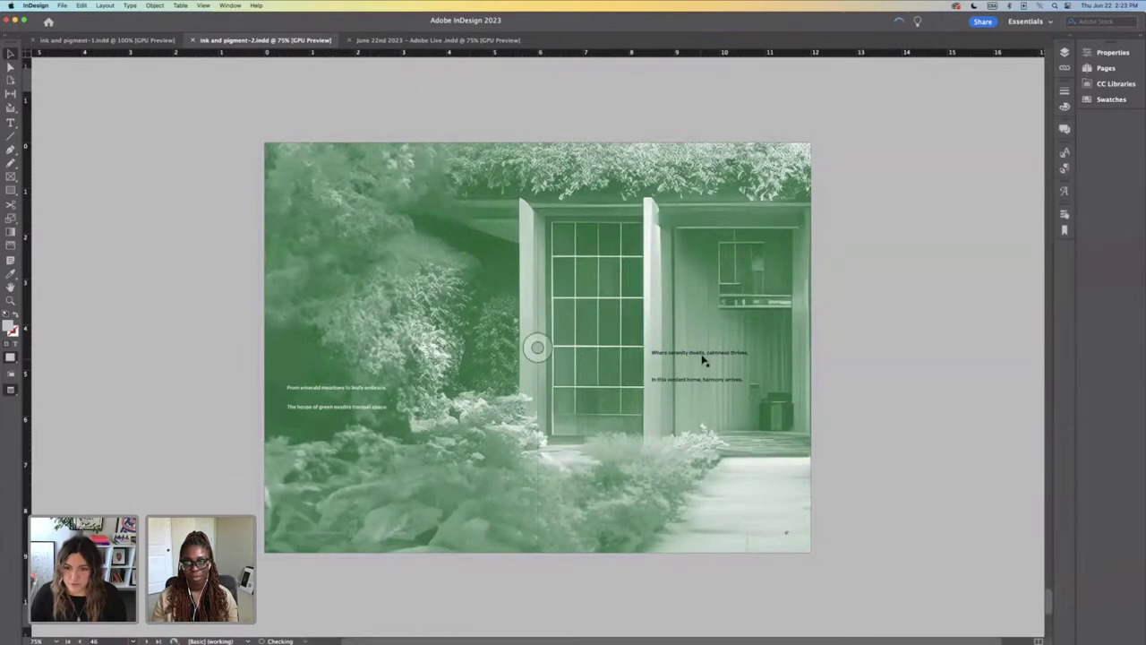
{"action": "left_click_drag", "start_coordinate": [703, 372], "coordinate": [705, 374]}
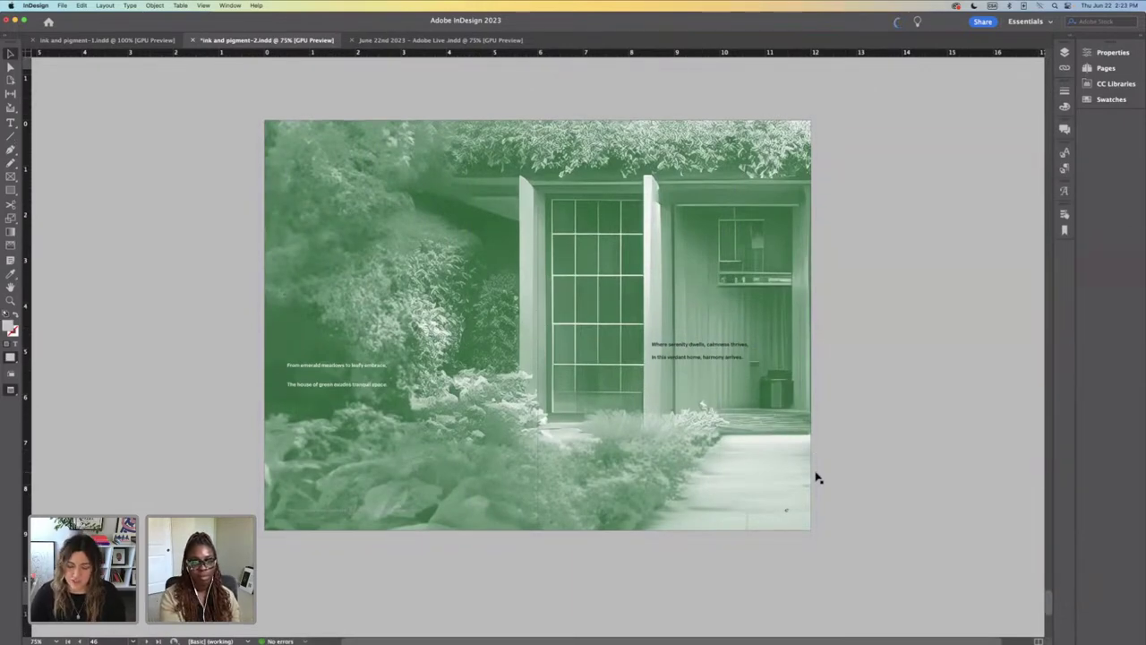
{"action": "key", "text": "super+minus"}
{"action": "scroll", "coordinate": [691, 486], "scroll_direction": "down", "scroll_amount": 1}
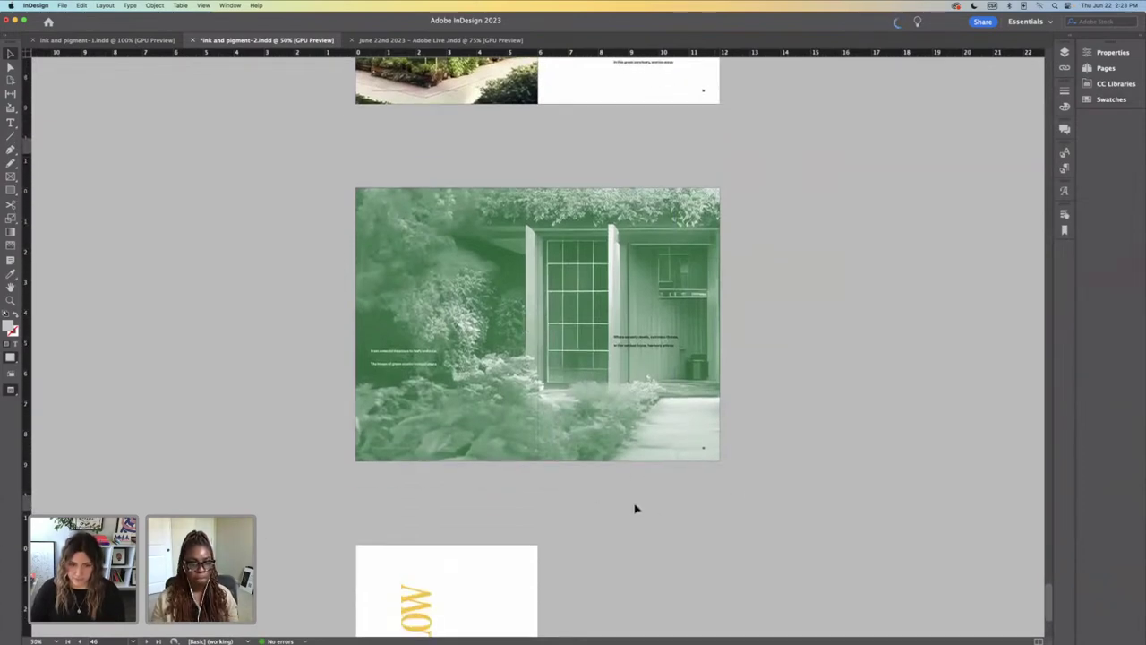
{"action": "key", "text": "super+equal"}
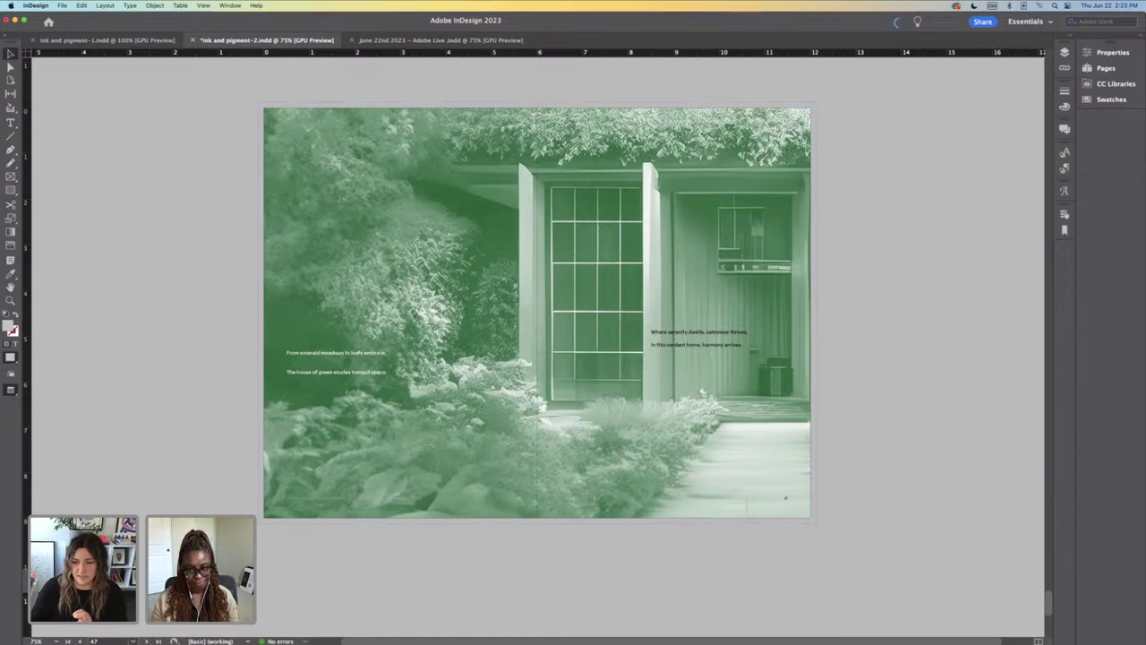
Step: Switch to Photoshop and show the green monotone image "2-Firefly ultra realistic green house with leafy garden a 5274.psd" at 100%
{"action": "mouse_move", "coordinate": [859, 640]}
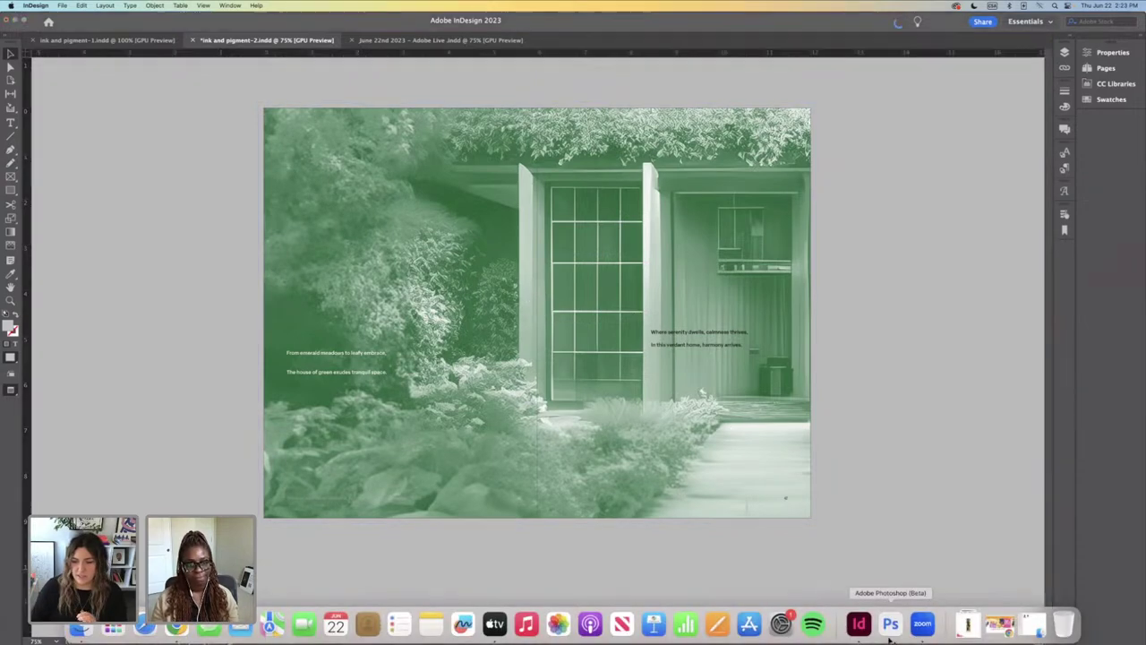
{"action": "left_click", "coordinate": [890, 632]}
{"action": "left_click", "coordinate": [542, 43]}
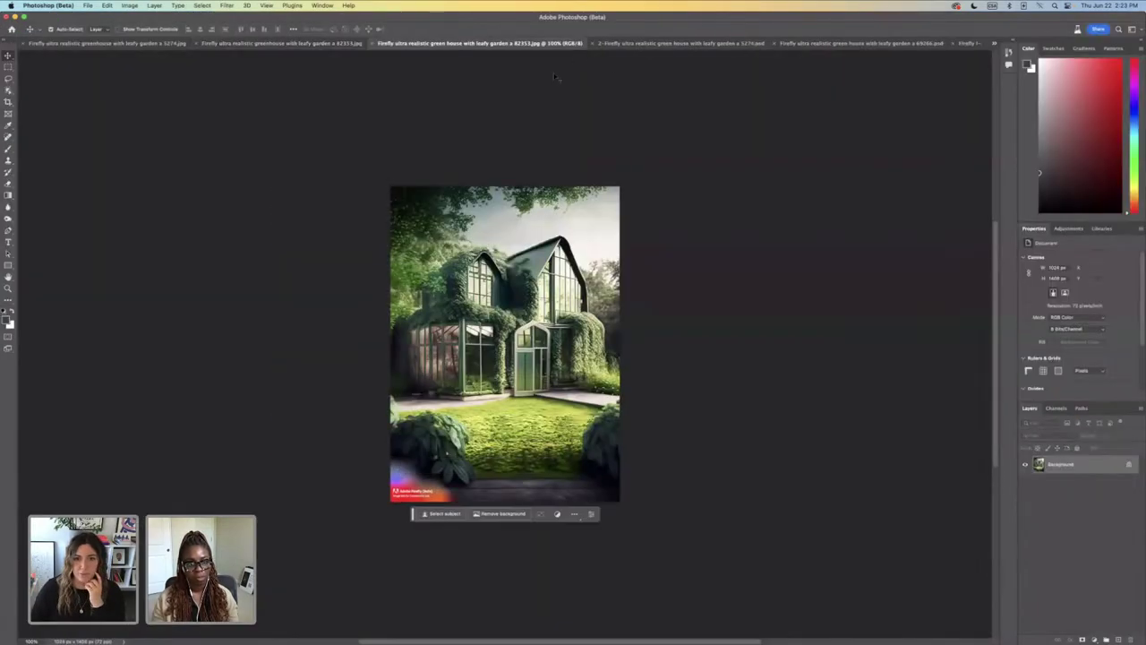
{"action": "left_click", "coordinate": [993, 43]}
{"action": "left_click", "coordinate": [1006, 86]}
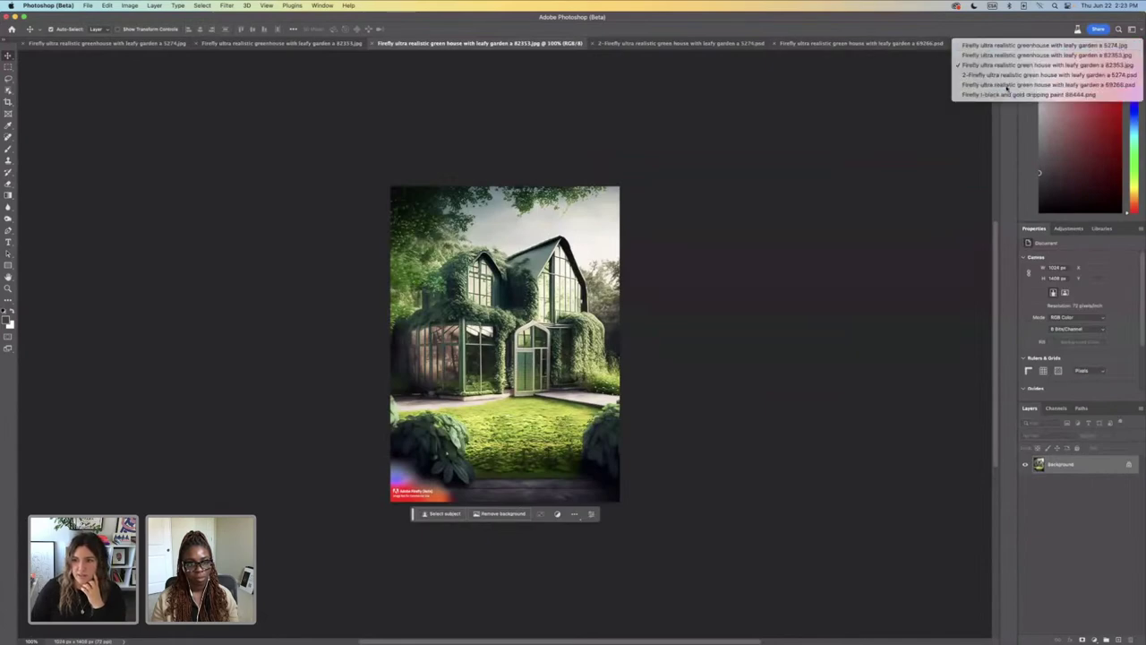
{"action": "left_click", "coordinate": [688, 44]}
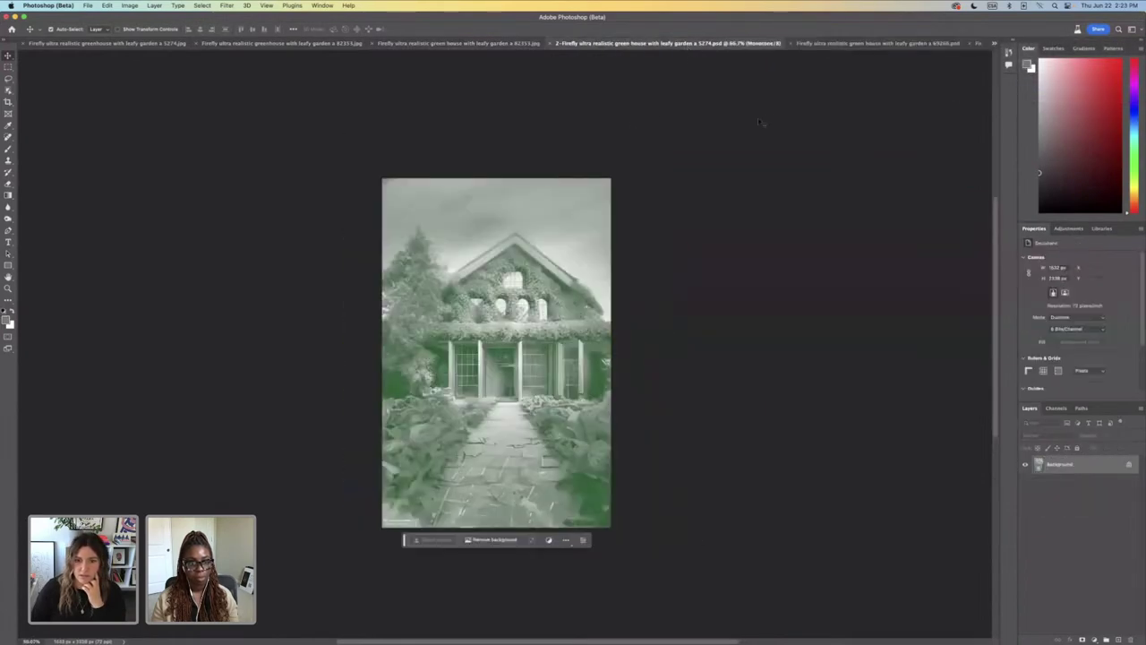
{"action": "key", "text": "super+1"}
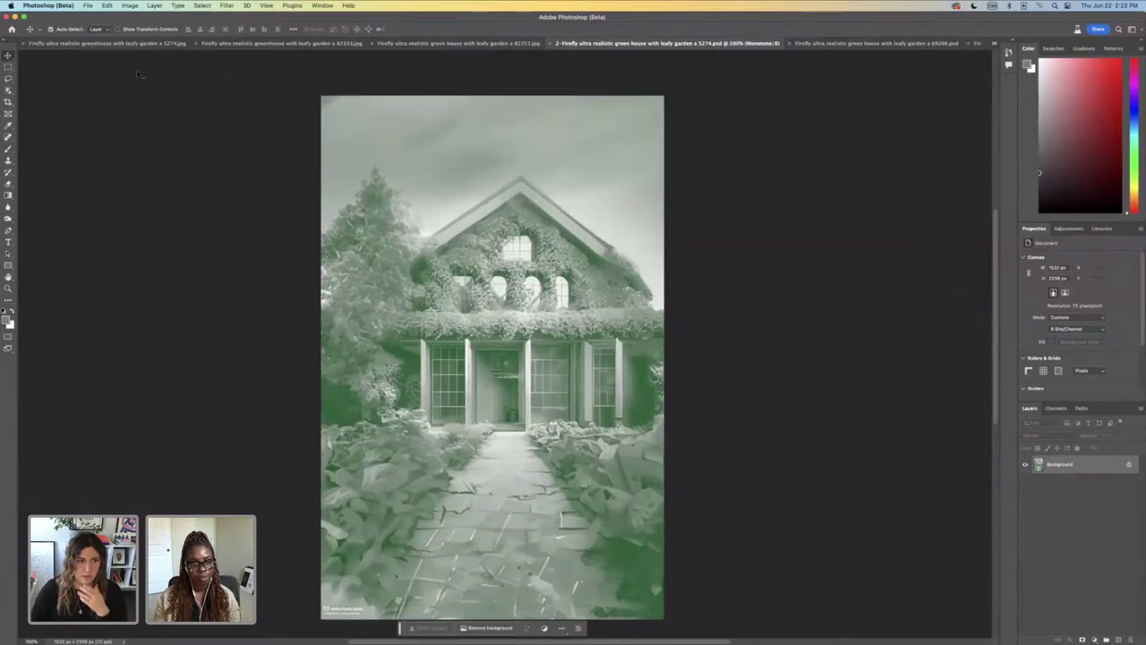
Step: Return to InDesign and compare the placed green image on the spread with its Photoshop source
{"action": "left_click", "coordinate": [130, 7]}
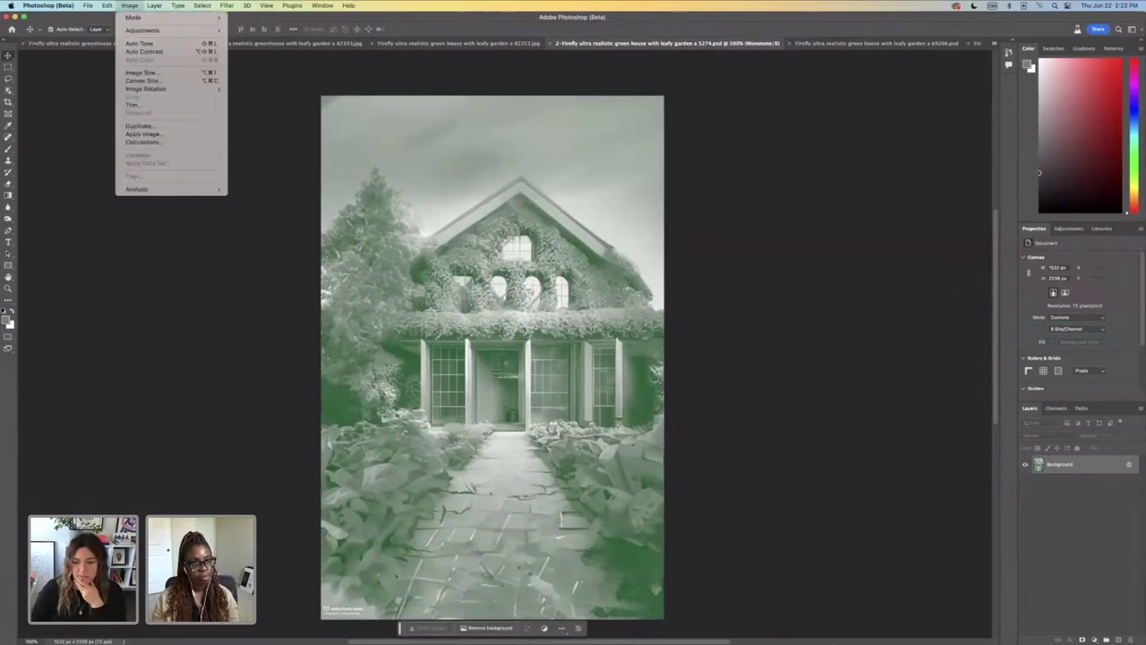
{"action": "left_click", "coordinate": [769, 506]}
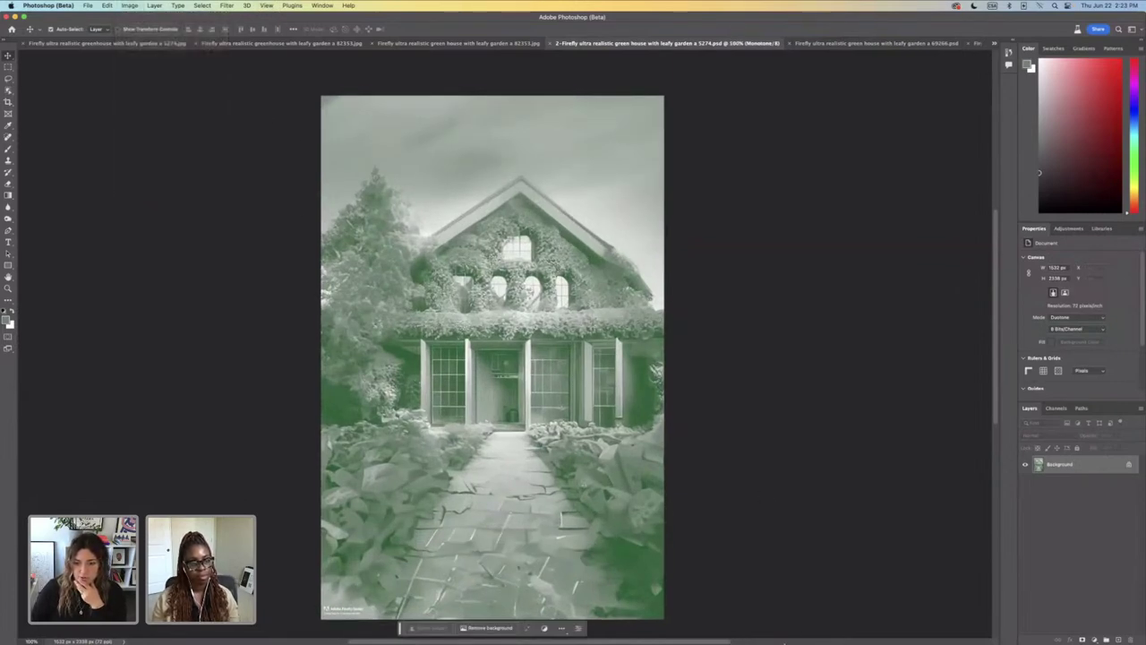
{"action": "mouse_move", "coordinate": [811, 638]}
{"action": "left_click", "coordinate": [856, 625]}
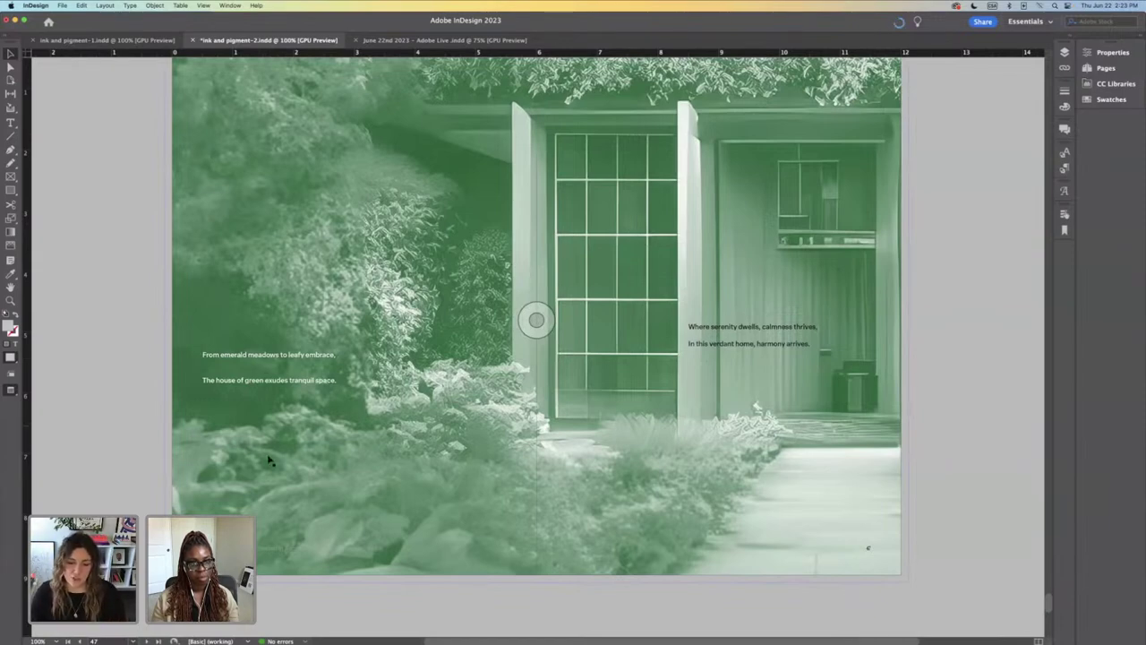
{"action": "mouse_move", "coordinate": [433, 641]}
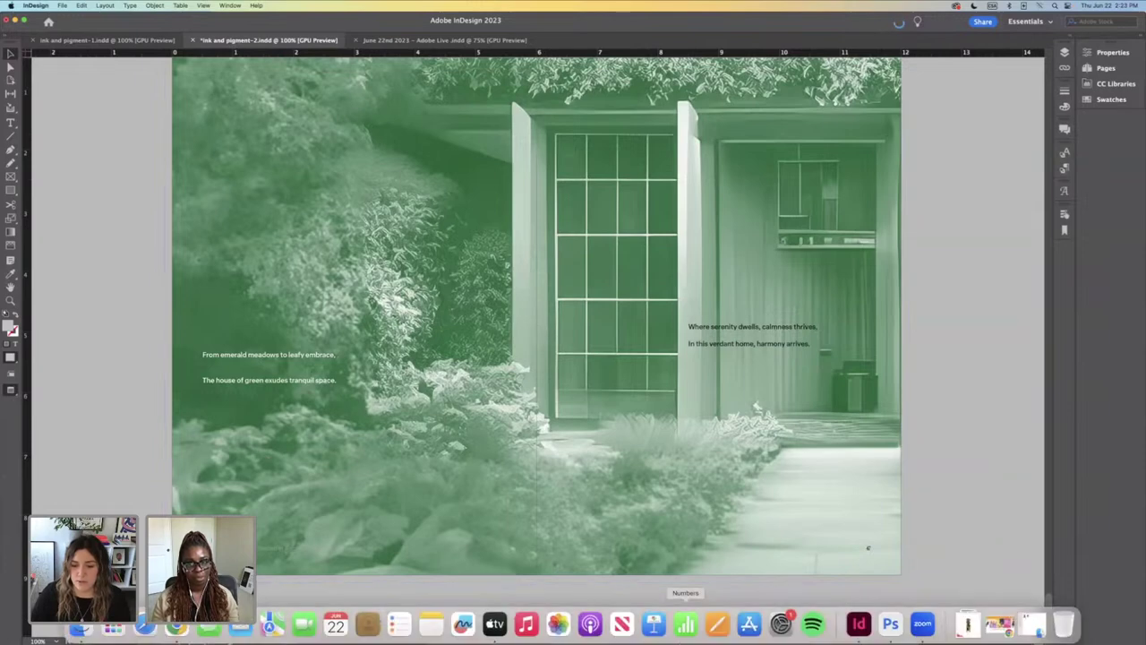
Step: Switch to Photoshop and reshape the green monotone image's duotone ink curve, setting 80 to 77% and 50 to 53.3%
{"action": "left_click", "coordinate": [891, 625]}
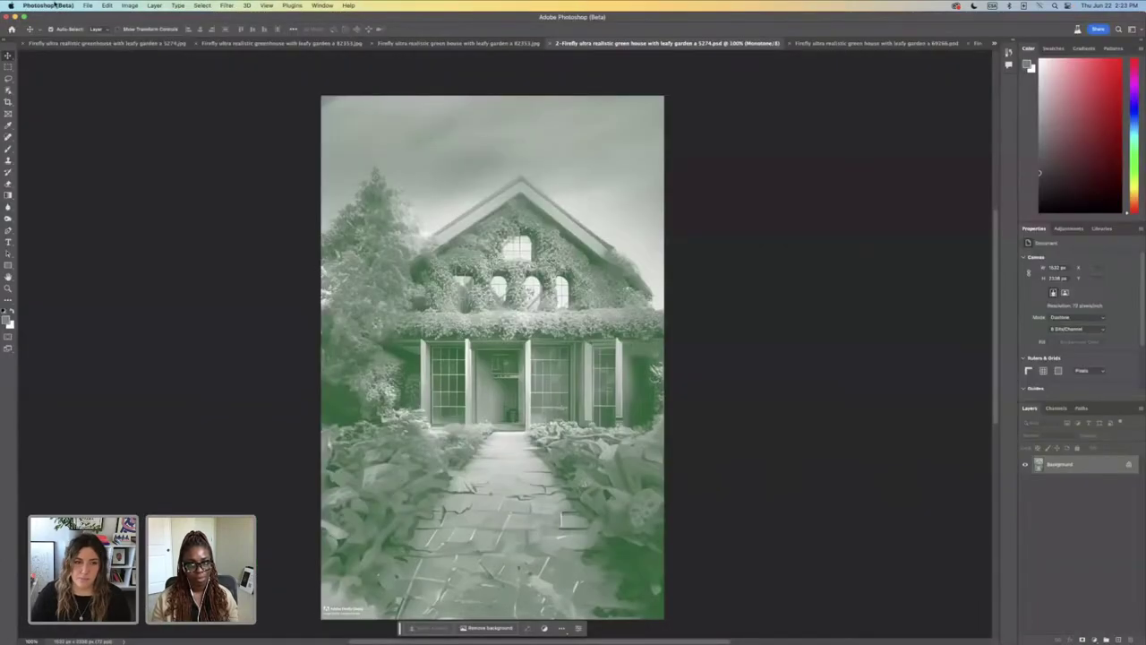
{"action": "left_click", "coordinate": [129, 5]}
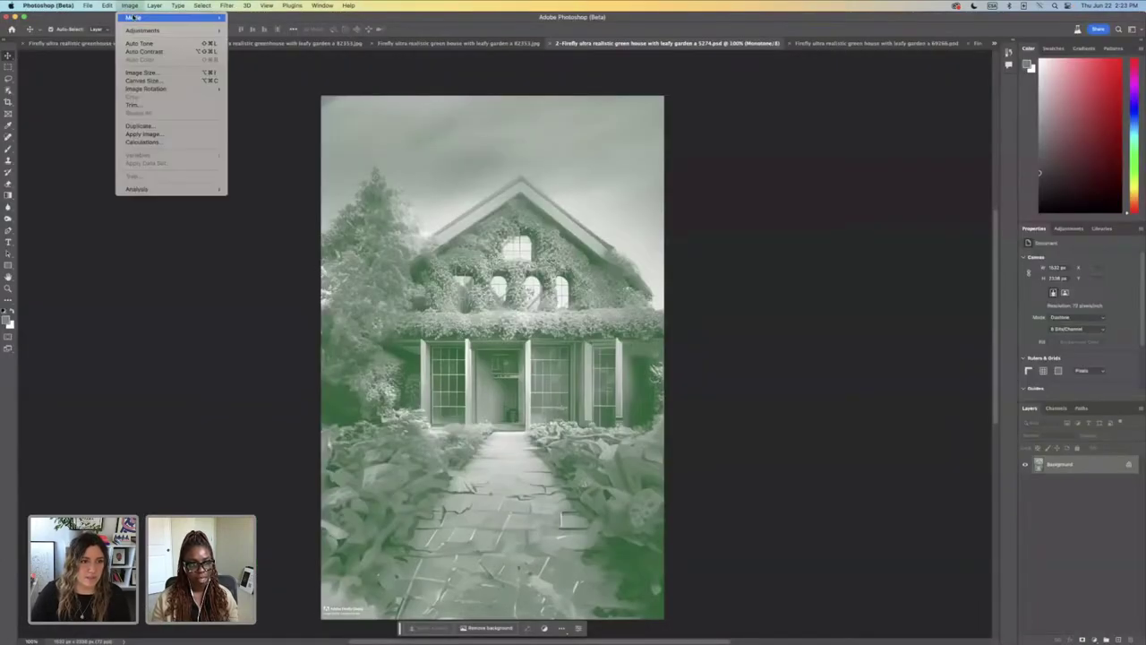
{"action": "mouse_move", "coordinate": [131, 18]}
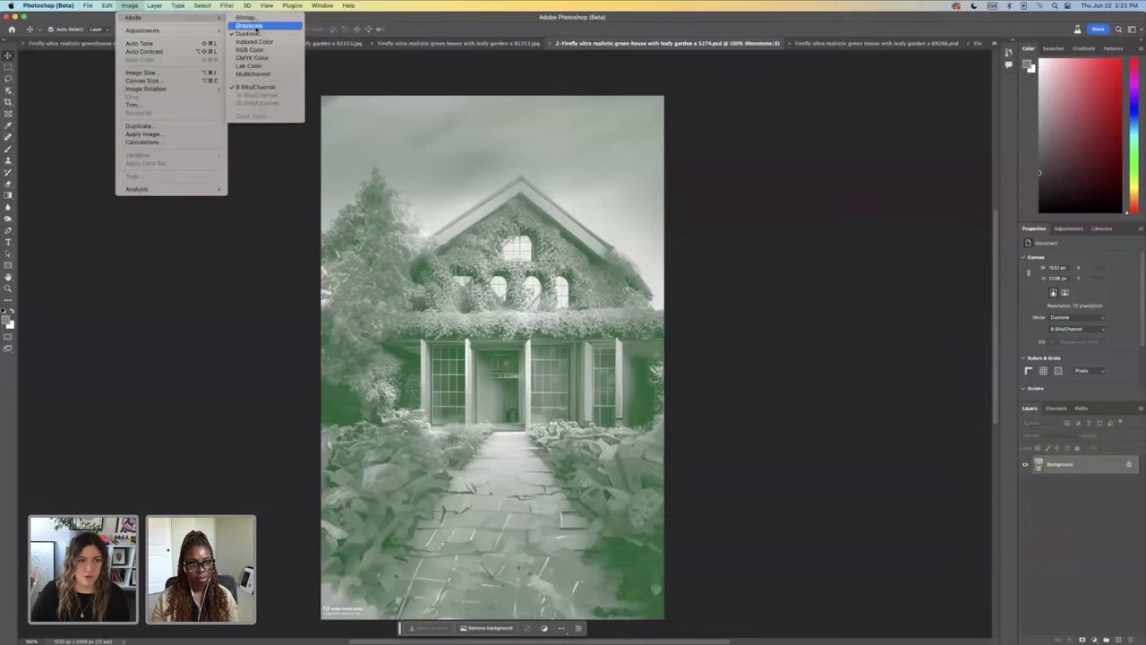
{"action": "left_click", "coordinate": [246, 35]}
{"action": "left_click", "coordinate": [495, 210]}
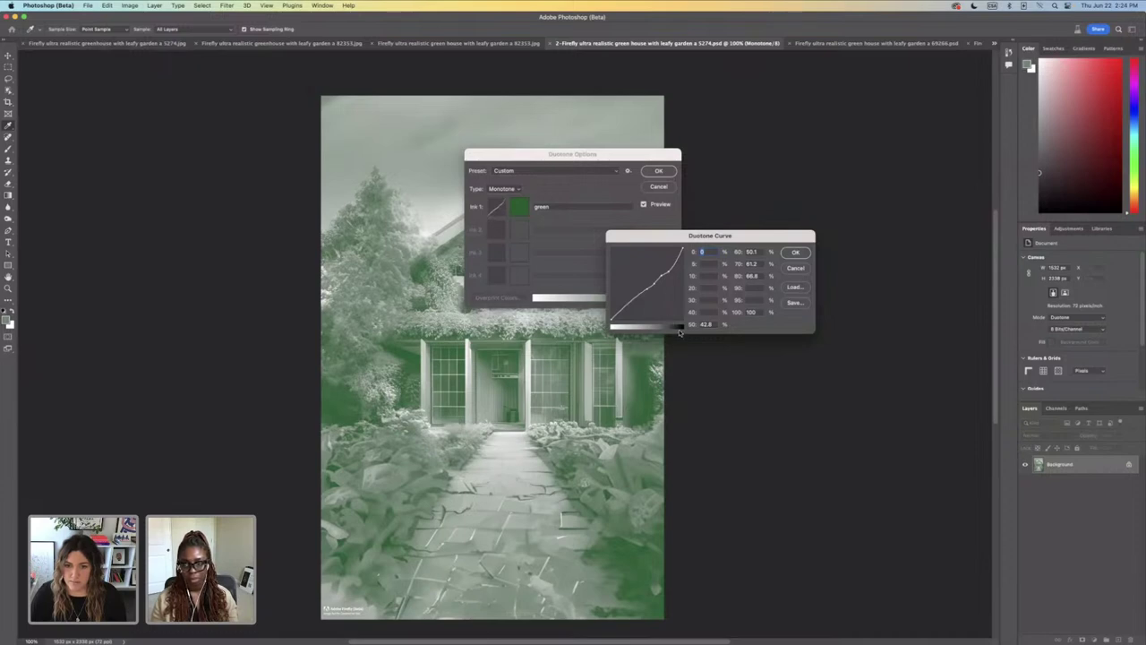
{"action": "left_click_drag", "start_coordinate": [669, 271], "coordinate": [664, 258]}
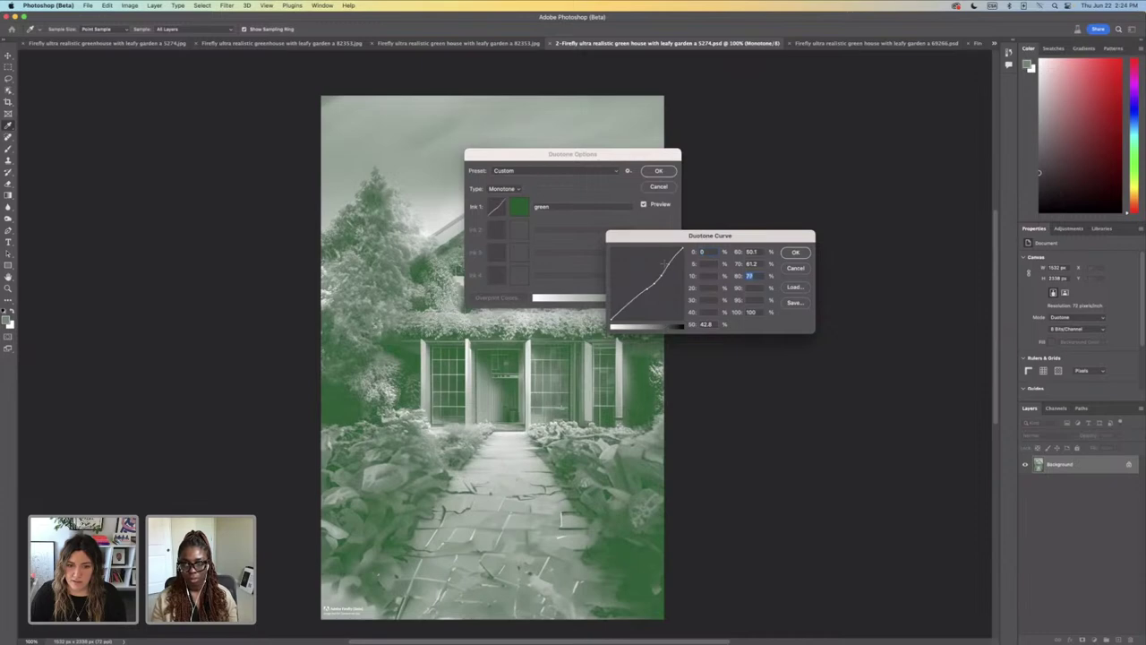
{"action": "left_click_drag", "start_coordinate": [646, 300], "coordinate": [642, 281]}
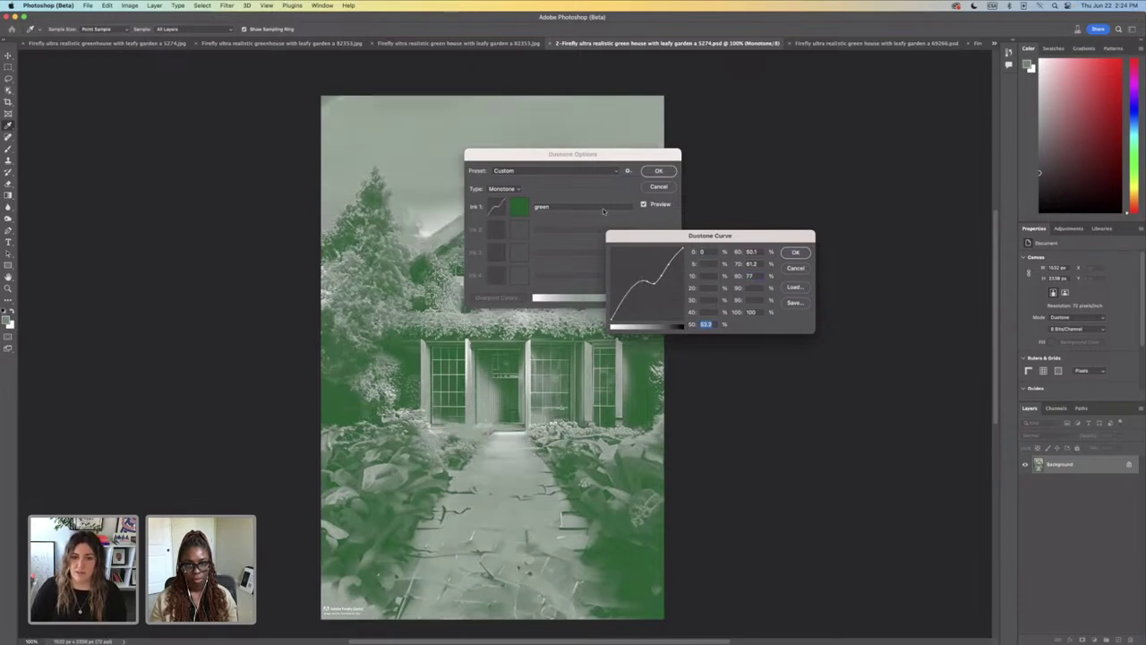
{"action": "left_click", "coordinate": [797, 253]}
Step: Change the monotone ink to a cooler dark green (R 15, G 93, B 61), apply the duotone settings and save the image
{"action": "left_click", "coordinate": [526, 210]}
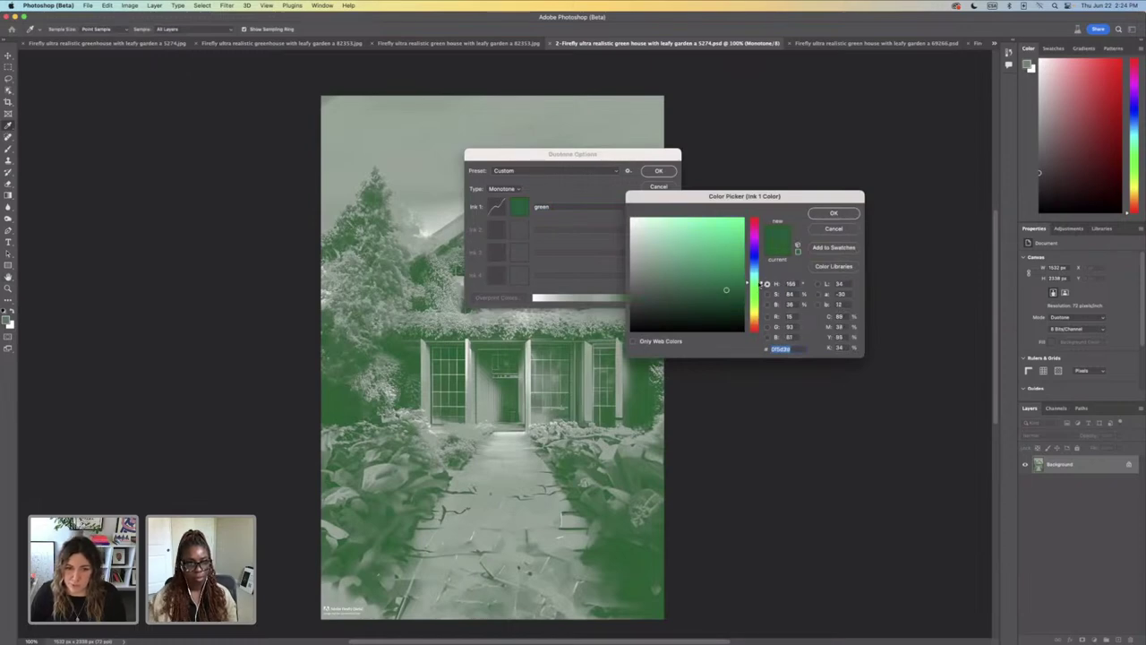
{"action": "left_click", "coordinate": [848, 215]}
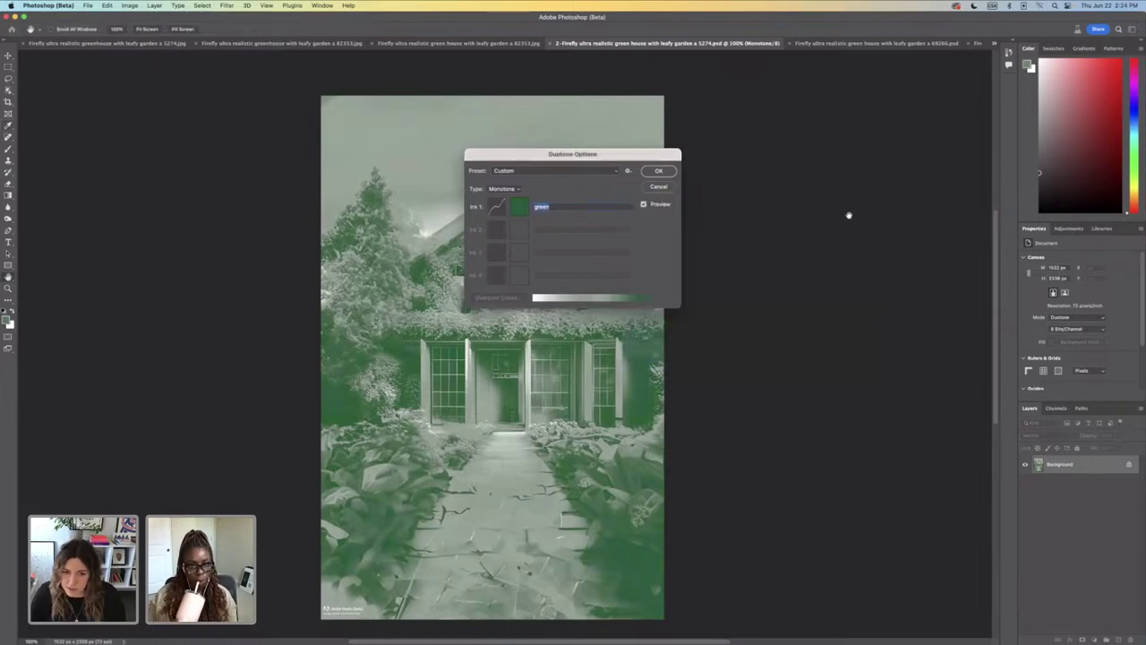
{"action": "key", "text": "Return"}
{"action": "key", "text": "super+s"}
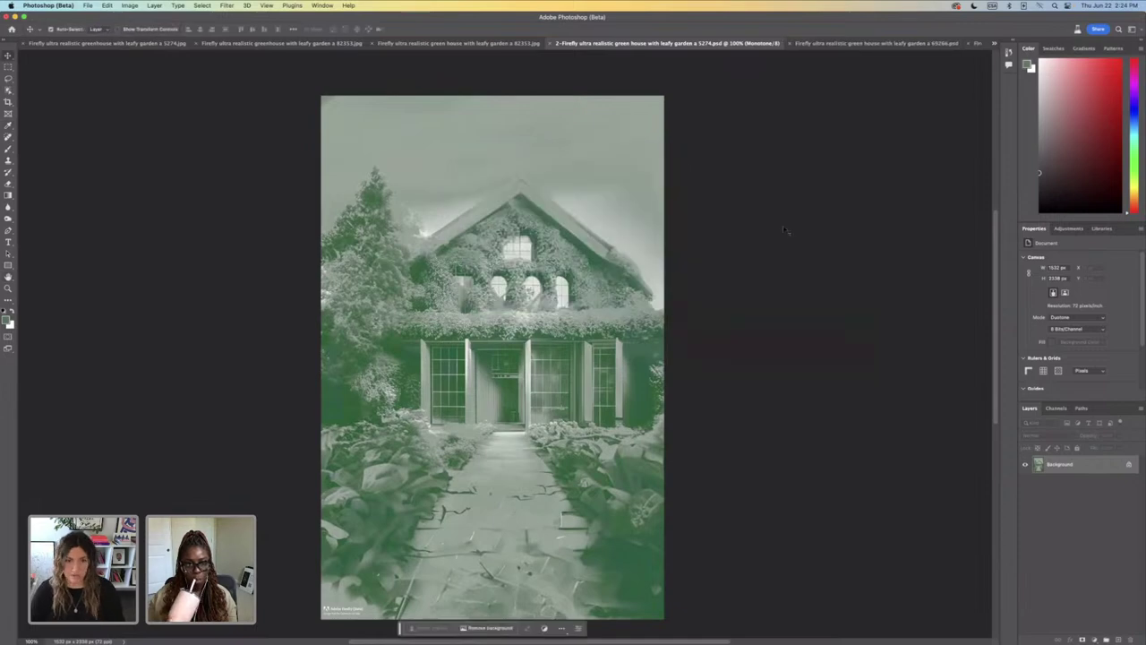
Step: Return to InDesign and update the modified link for the green monotone image "2-Firefly ... 5274.psd"
{"action": "mouse_move", "coordinate": [812, 624]}
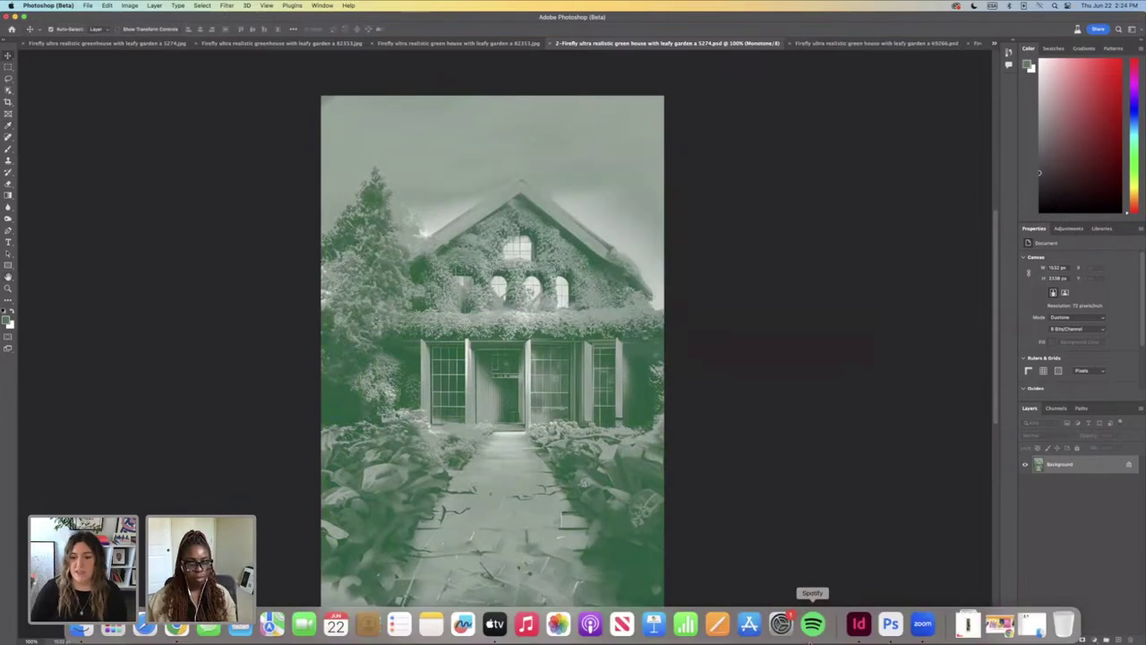
{"action": "left_click", "coordinate": [858, 624]}
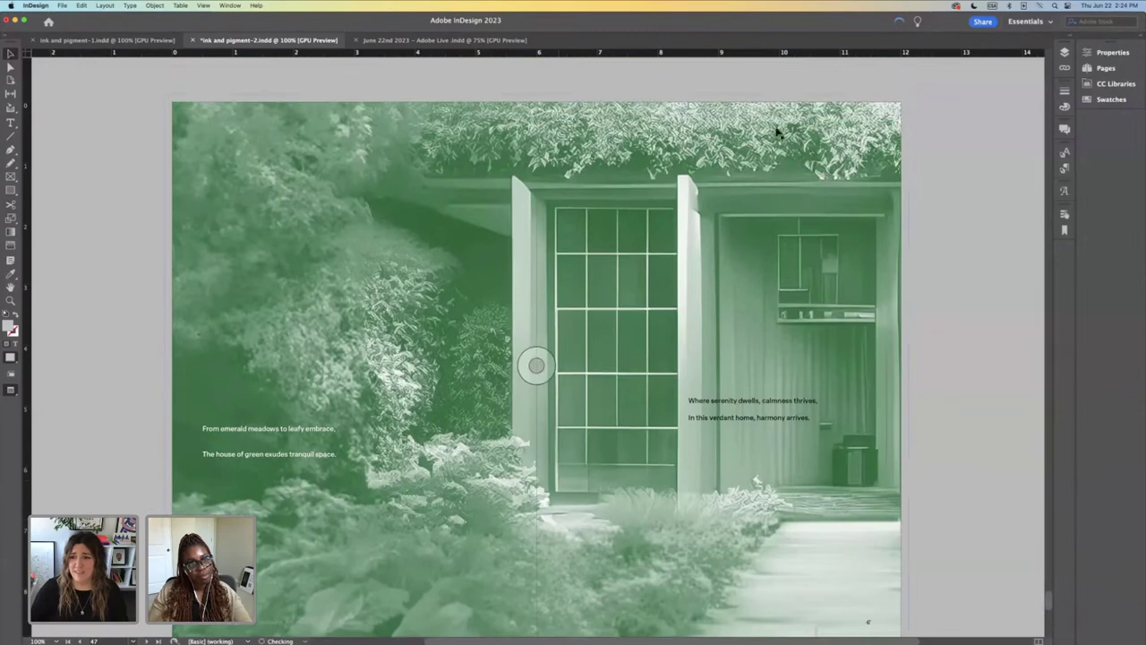
{"action": "left_click", "coordinate": [1064, 69]}
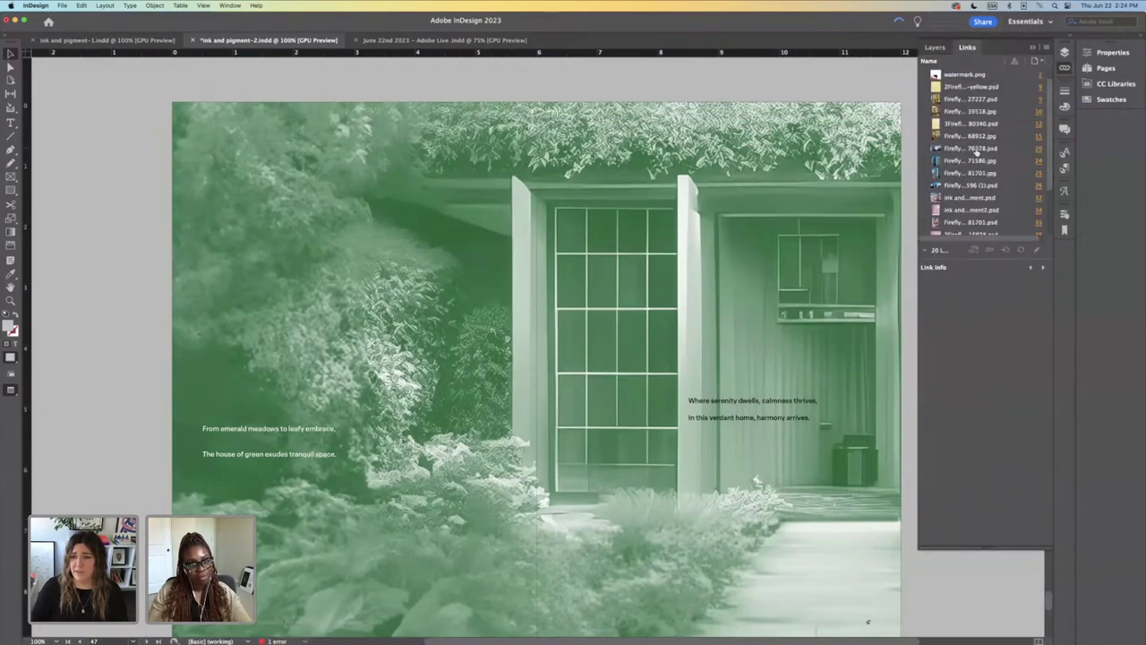
{"action": "scroll", "coordinate": [975, 152], "scroll_direction": "down", "scroll_amount": 3}
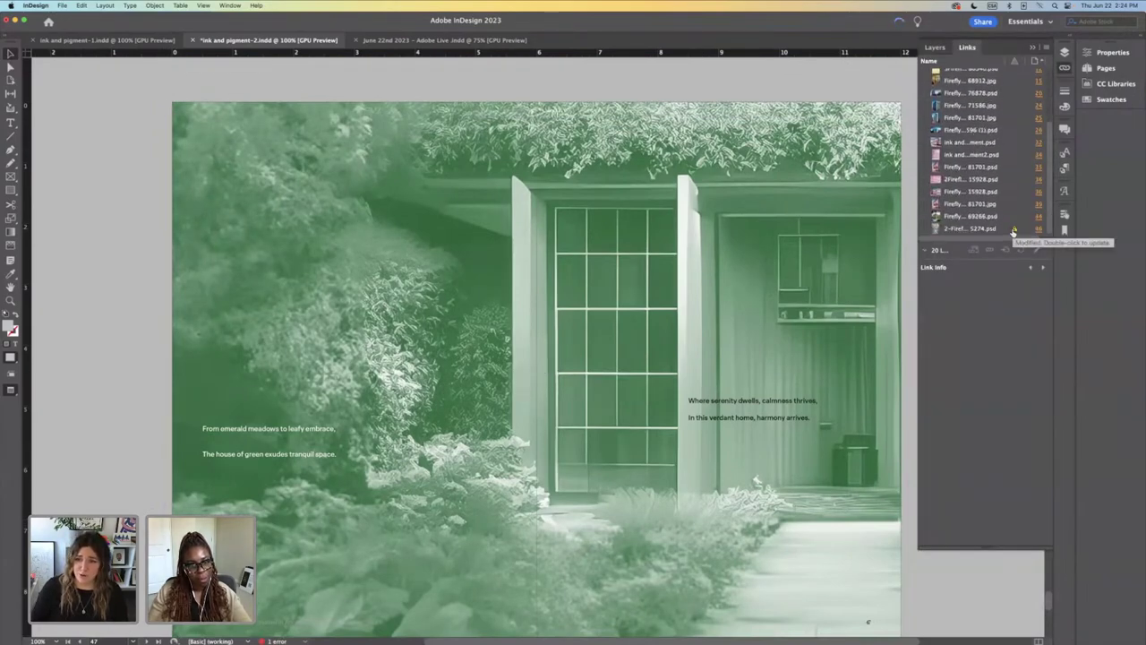
{"action": "double_click", "coordinate": [1014, 232]}
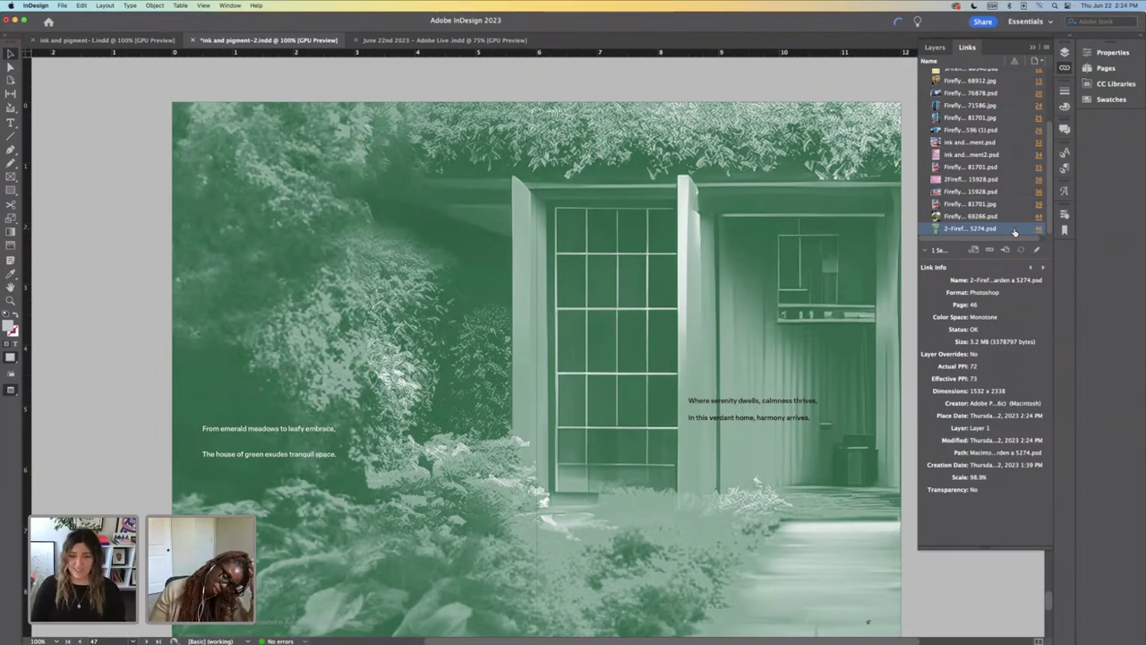
Step: Show guides and frames and move the "Where serenity dwells" and "In this verdant home" lines about 2 inches down over the pathway
{"action": "key", "text": "super+minus"}
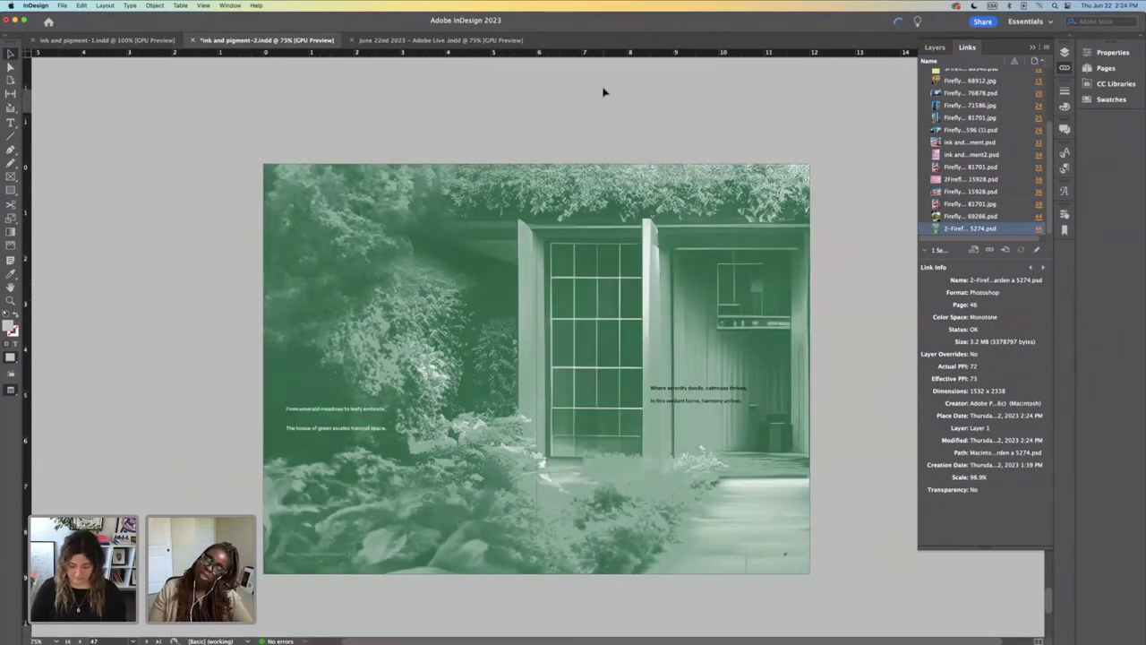
{"action": "key", "text": "super+equal"}
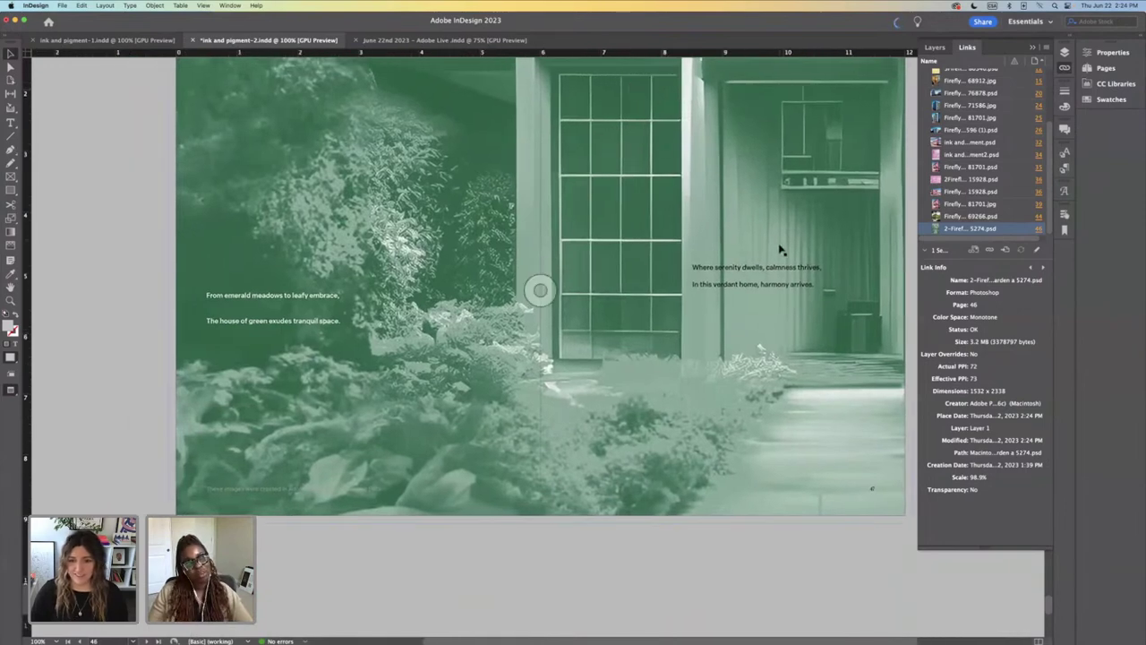
{"action": "scroll", "coordinate": [770, 249], "scroll_direction": "down", "scroll_amount": 3}
{"action": "scroll", "coordinate": [769, 249], "scroll_direction": "right", "scroll_amount": 4}
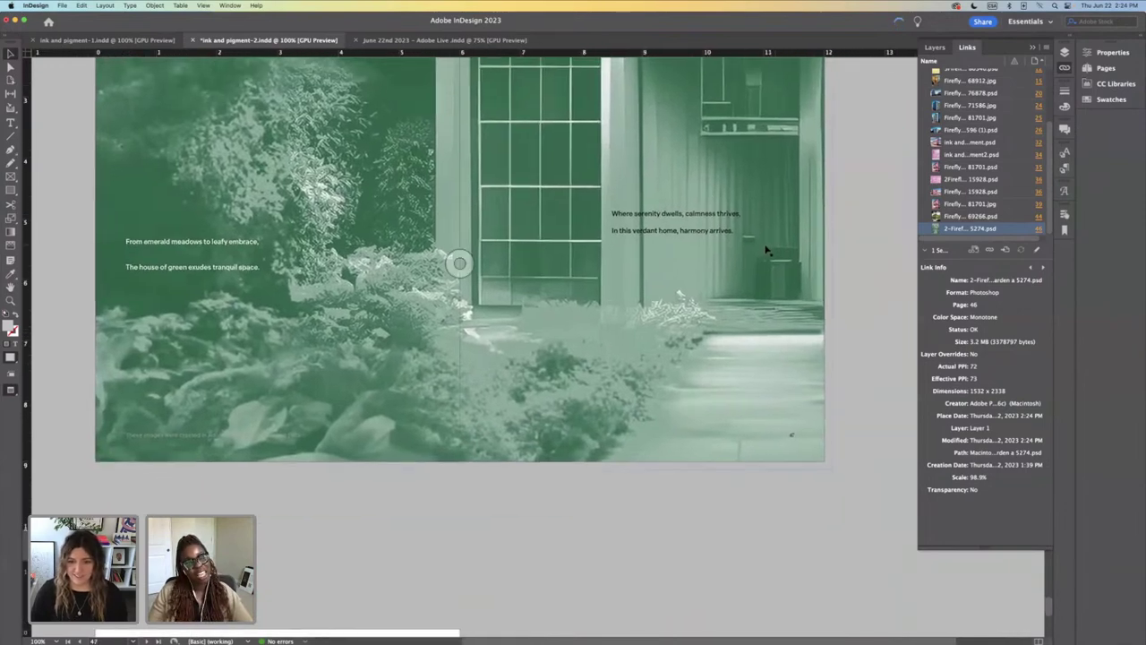
{"action": "left_click", "coordinate": [666, 235]}
{"action": "key", "text": "w"}
{"action": "left_click_drag", "start_coordinate": [671, 237], "coordinate": [671, 357]}
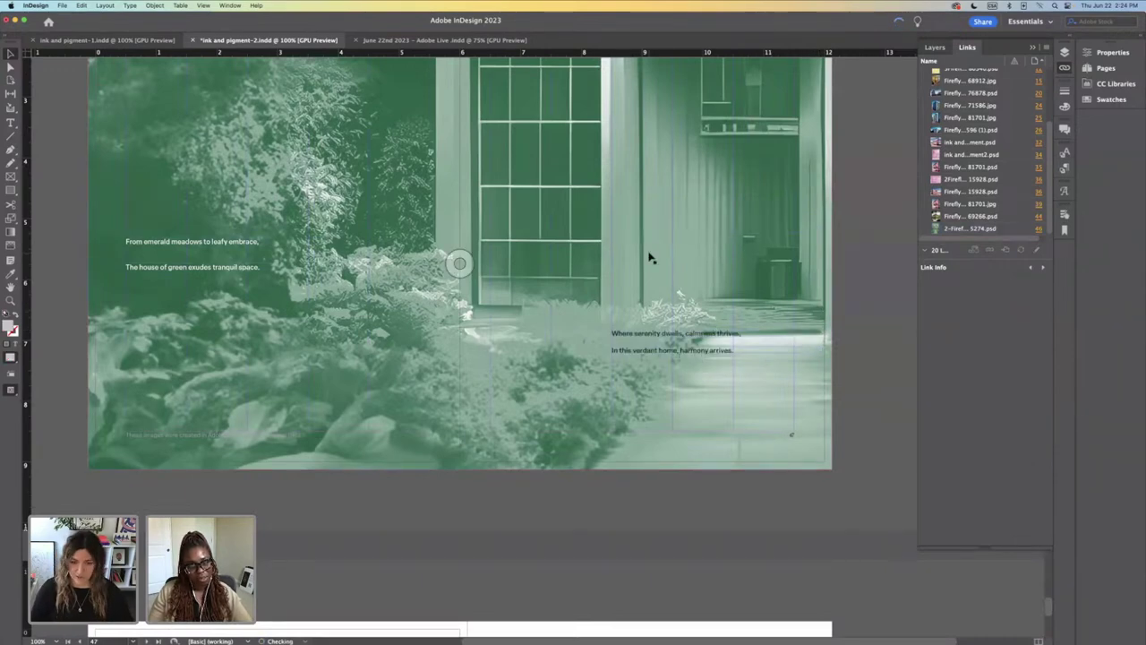
Step: Enlarge the green house image inside its spread frame to 113.4% and reposition it within the frame
{"action": "key", "text": "super+minus"}
{"action": "key", "text": "super+minus"}
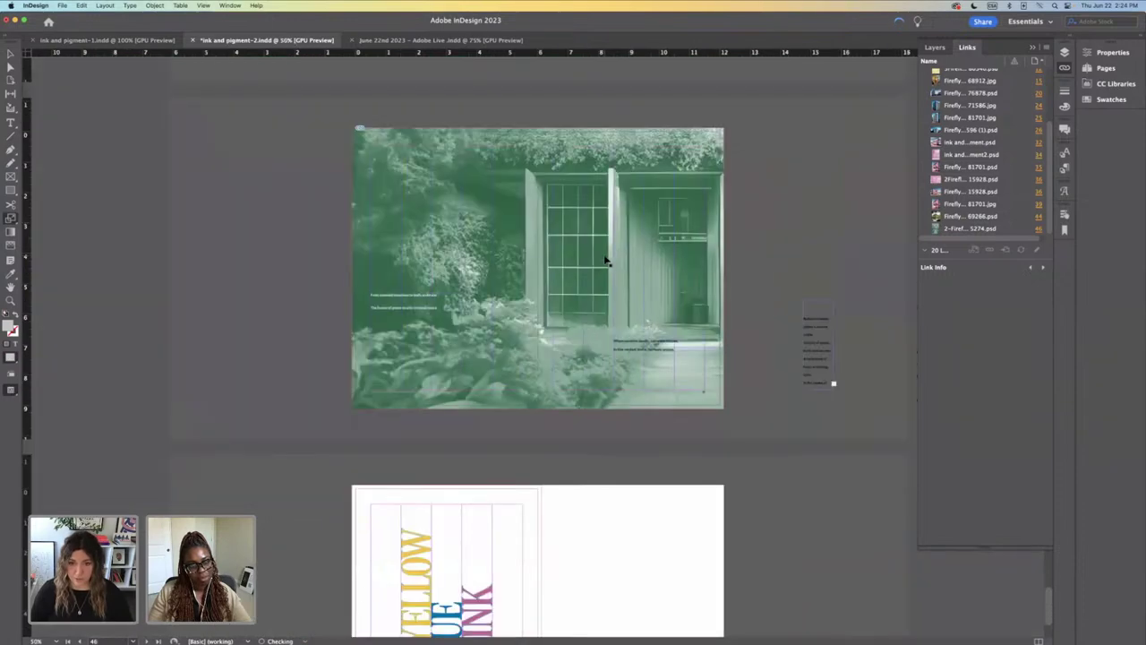
{"action": "left_click", "coordinate": [605, 260]}
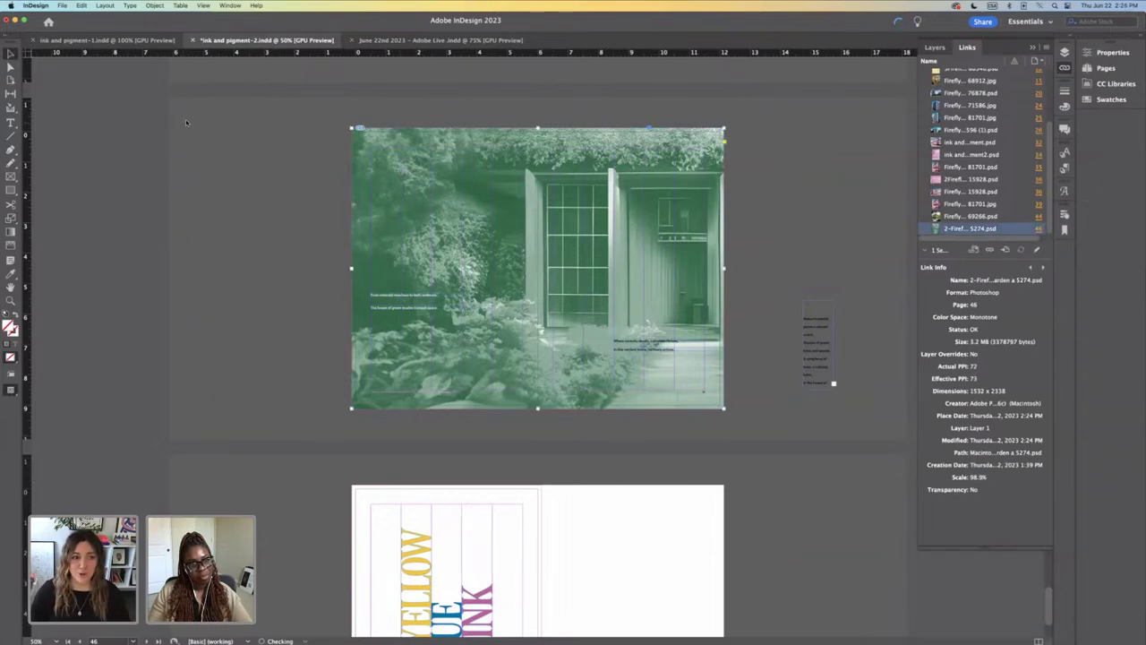
{"action": "key", "text": "a"}
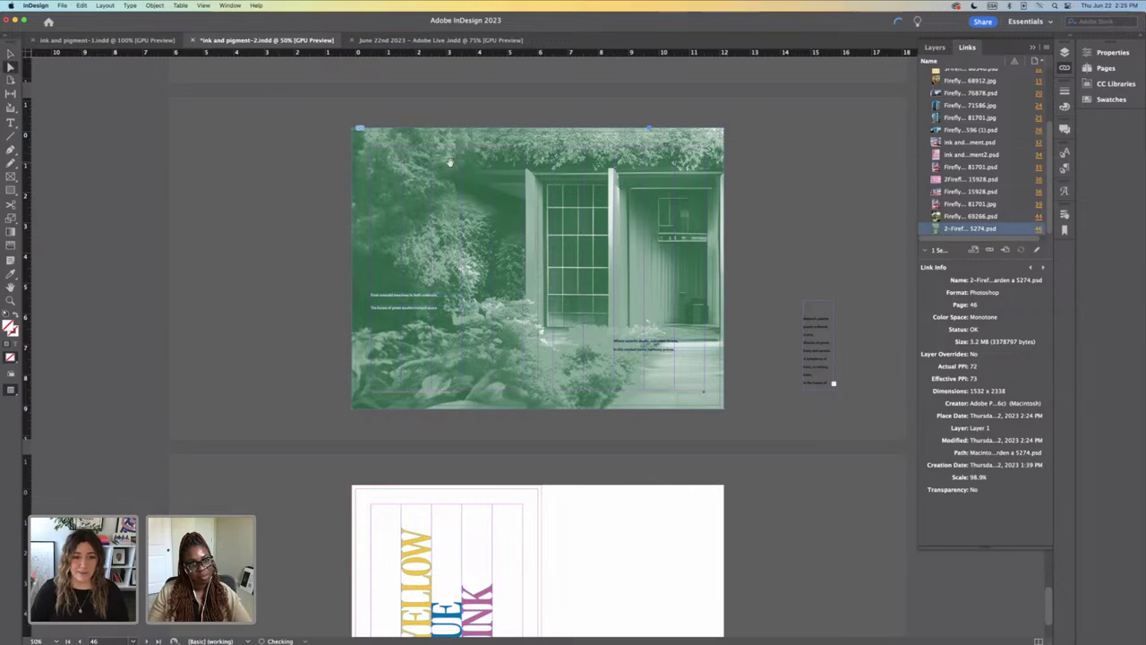
{"action": "key", "text": "super+minus"}
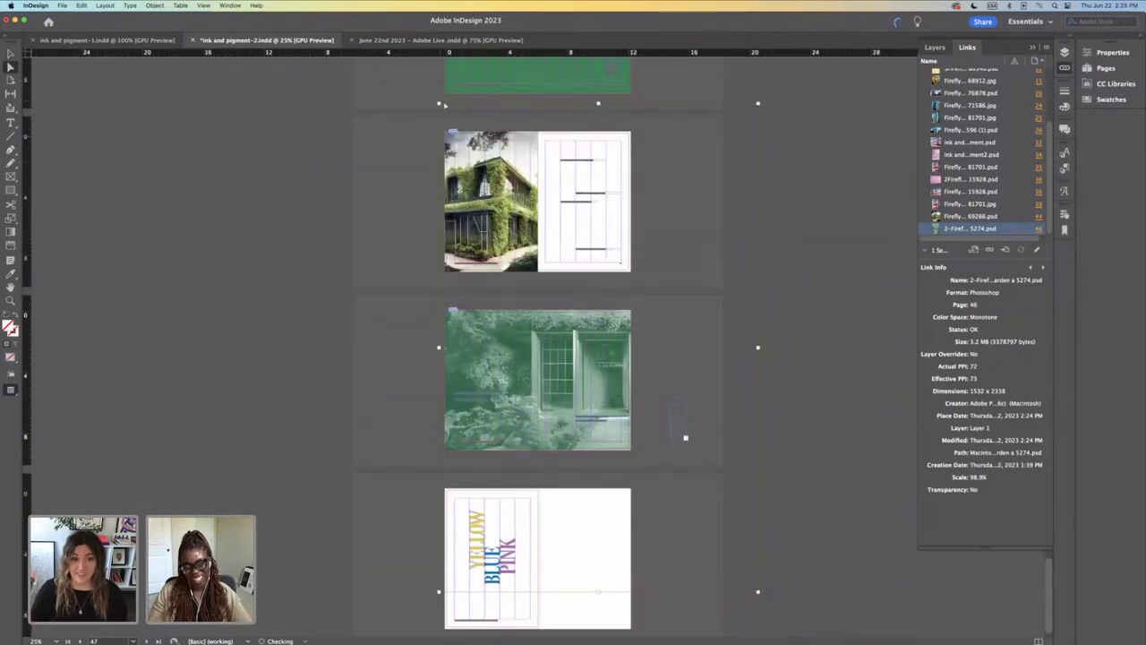
{"action": "left_click_drag", "start_coordinate": [444, 105], "coordinate": [392, 75]}
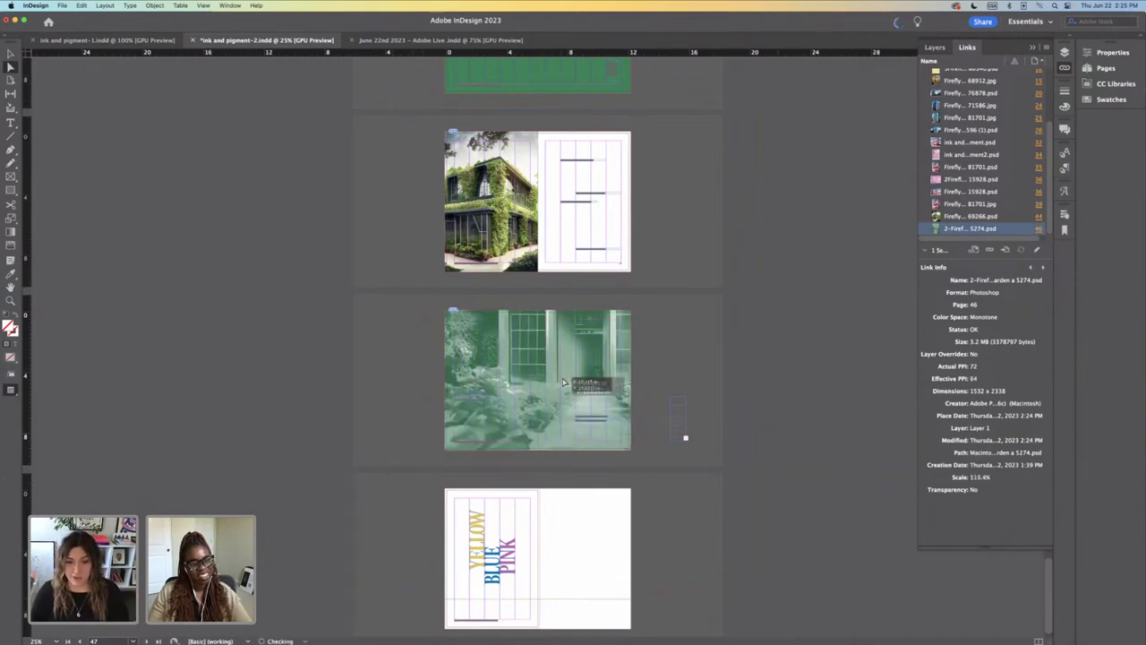
{"action": "left_click_drag", "start_coordinate": [539, 370], "coordinate": [562, 378]}
{"action": "key", "text": "super+equal"}
{"action": "key", "text": "super+equal"}
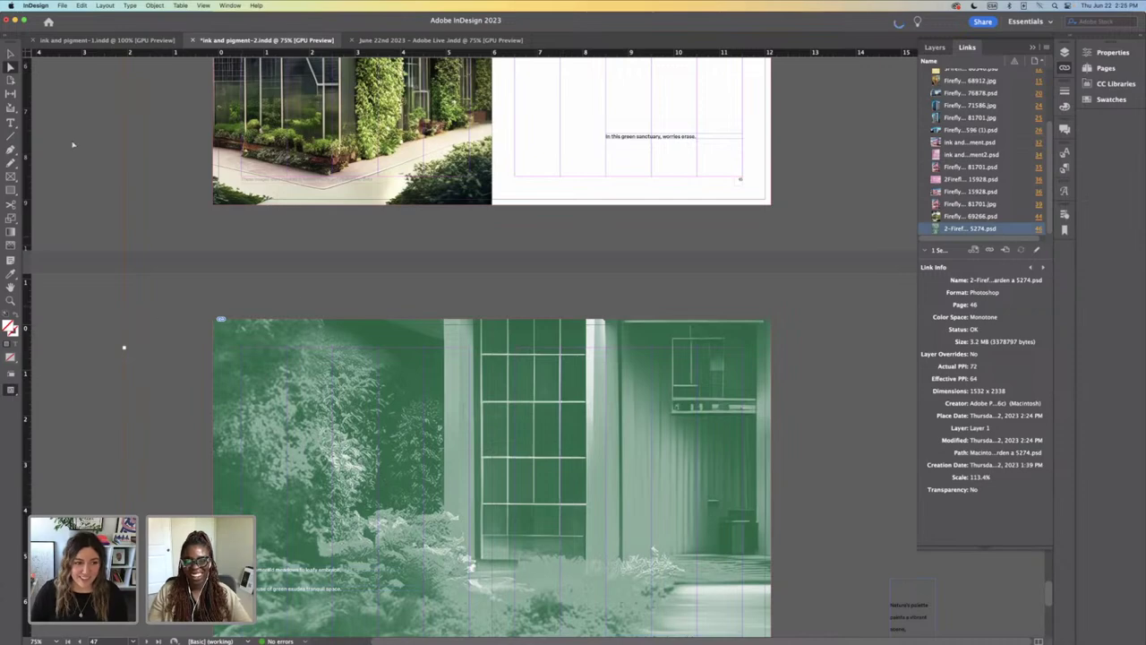
Step: Shift the green image right and up inside its frame so the large foreground leaves fill the lower part of the spread
{"action": "left_click", "coordinate": [407, 285]}
{"action": "scroll", "coordinate": [430, 301], "scroll_direction": "down", "scroll_amount": 2}
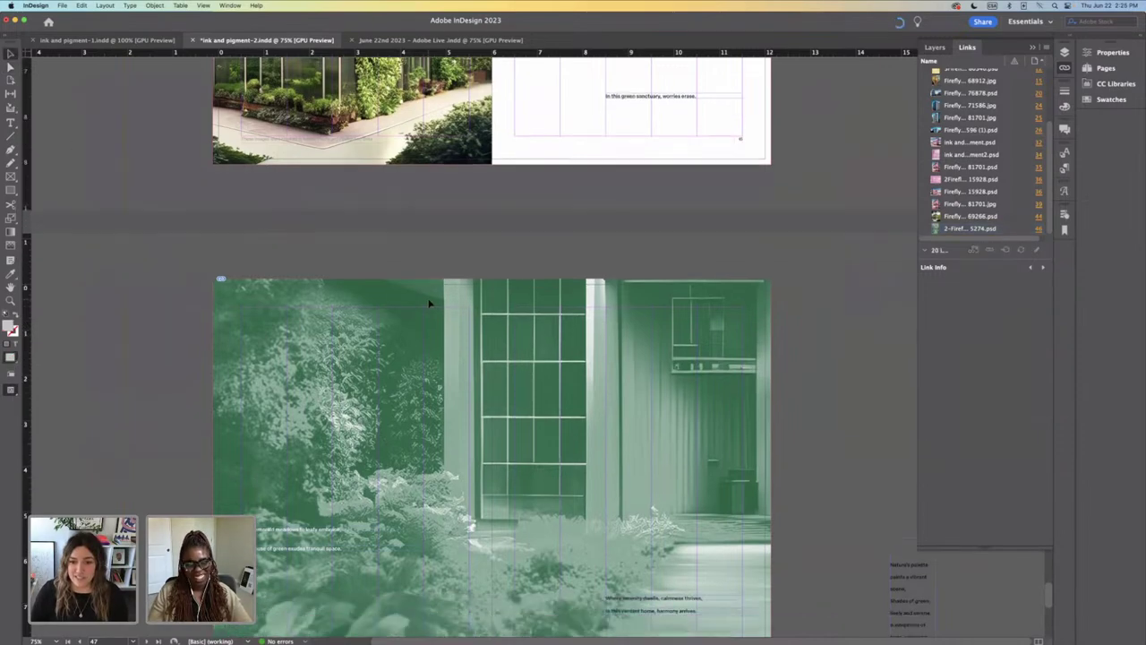
{"action": "scroll", "coordinate": [430, 302], "scroll_direction": "left", "scroll_amount": 2}
{"action": "key", "text": "a"}
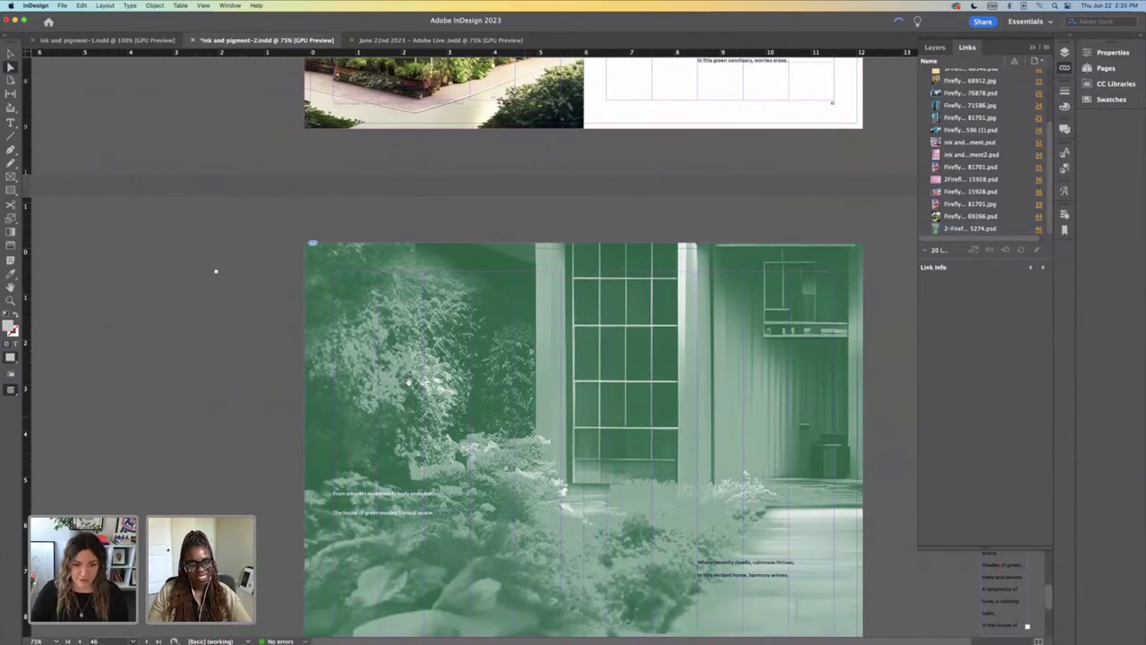
{"action": "left_click", "coordinate": [408, 378]}
{"action": "left_click_drag", "start_coordinate": [379, 376], "coordinate": [425, 366]}
{"action": "key", "text": "super+minus"}
{"action": "scroll", "coordinate": [571, 447], "scroll_direction": "down", "scroll_amount": 5}
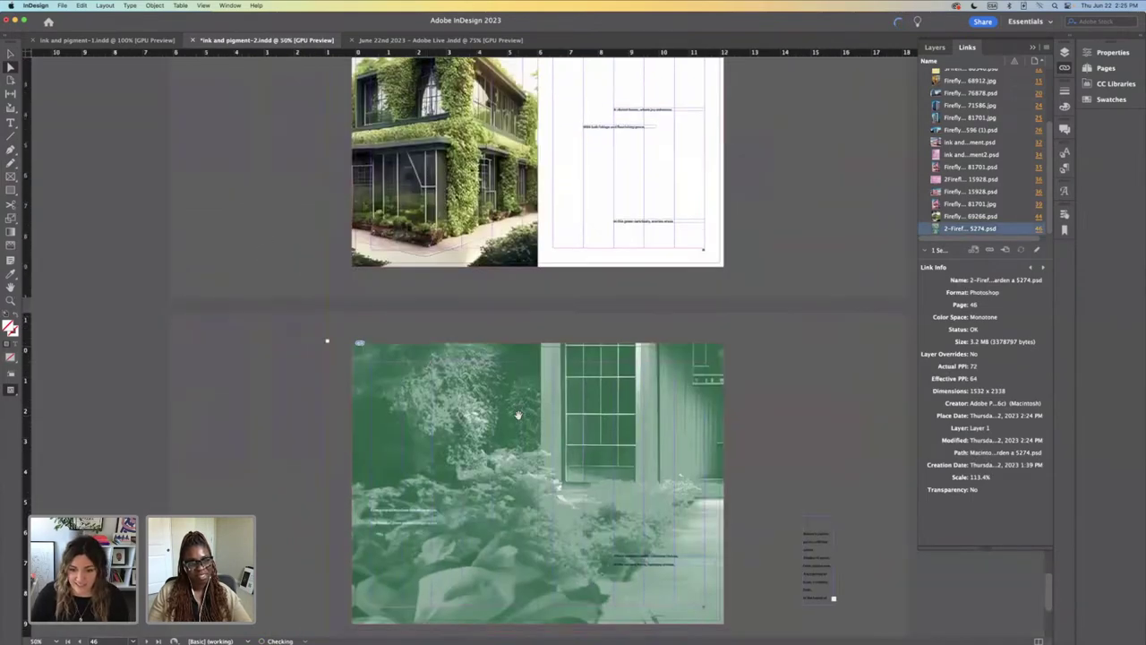
{"action": "mouse_move", "coordinate": [483, 327]}
{"action": "left_mouse_down"}
{"action": "mouse_move", "coordinate": [487, 309]}
{"action": "mouse_move", "coordinate": [478, 347]}
{"action": "mouse_move", "coordinate": [488, 335]}
{"action": "left_mouse_up"}
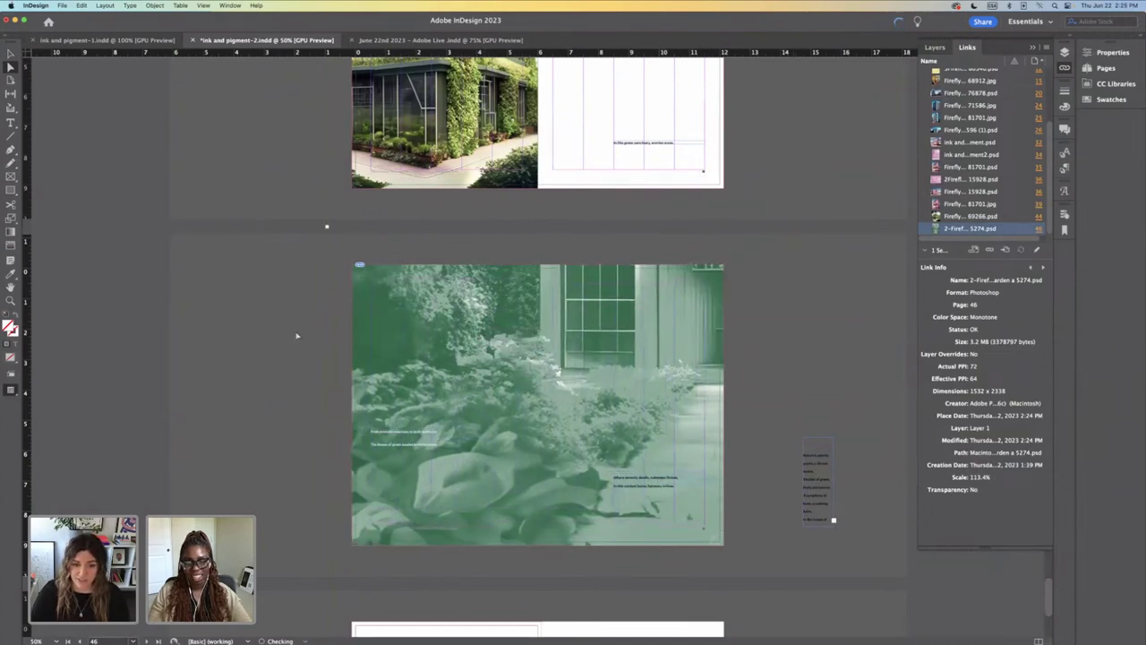
{"action": "left_click", "coordinate": [340, 316]}
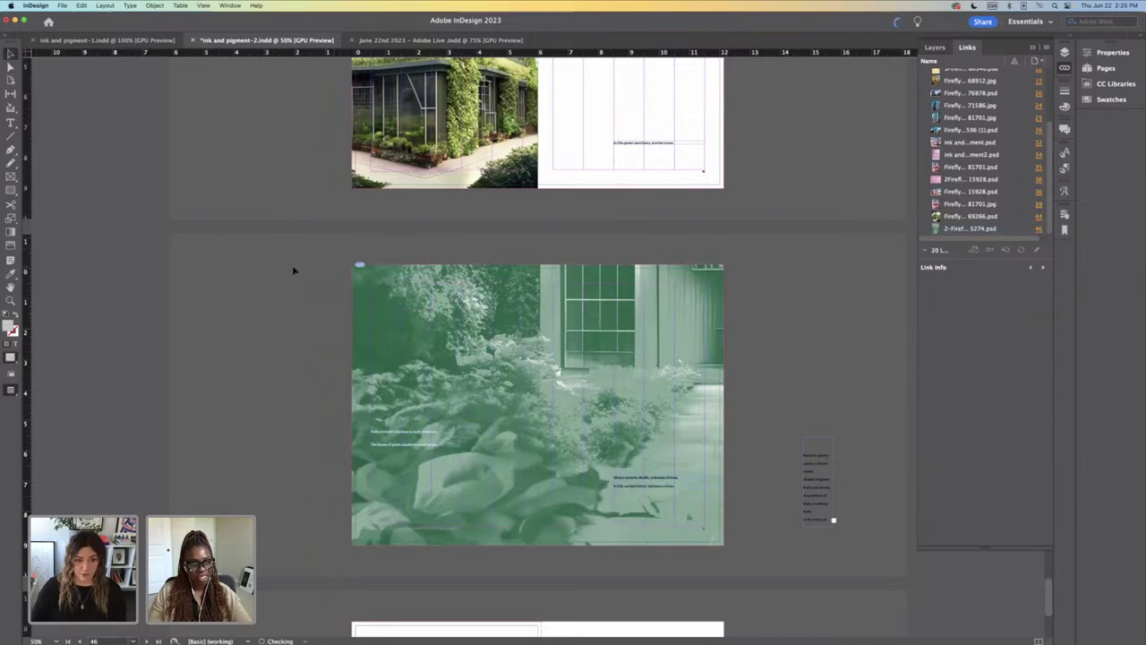
Step: Preview the spread, move "From emerald meadows" and "The house of green" up and closer together, and save the document
{"action": "key", "text": "super+equal"}
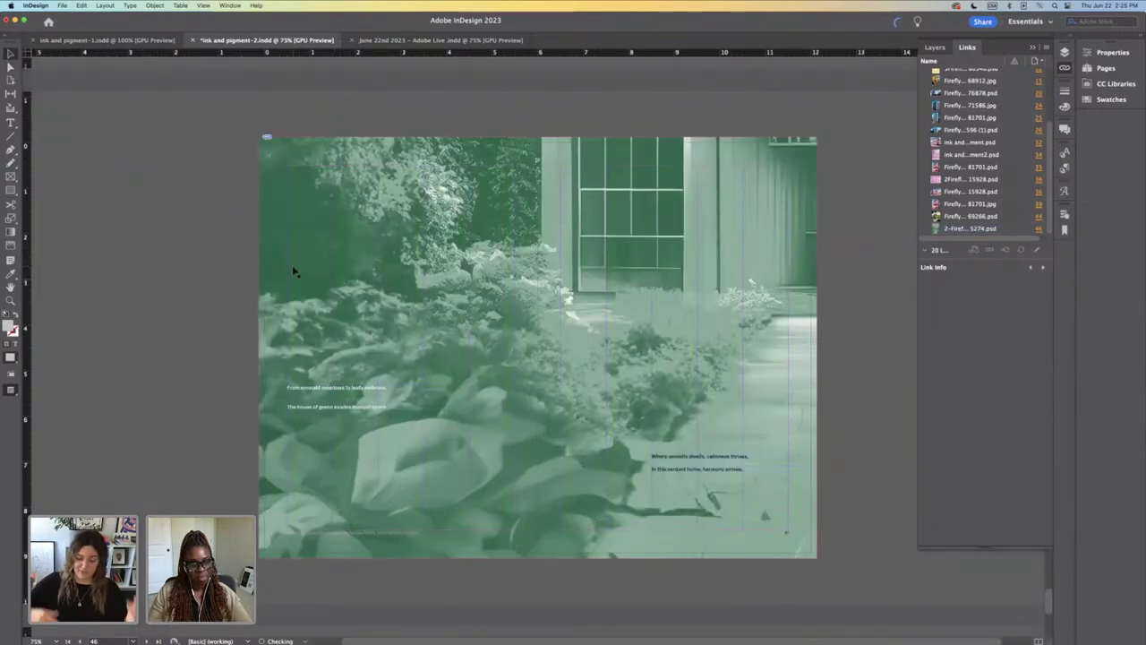
{"action": "key", "text": "super+equal"}
{"action": "key", "text": "super+minus"}
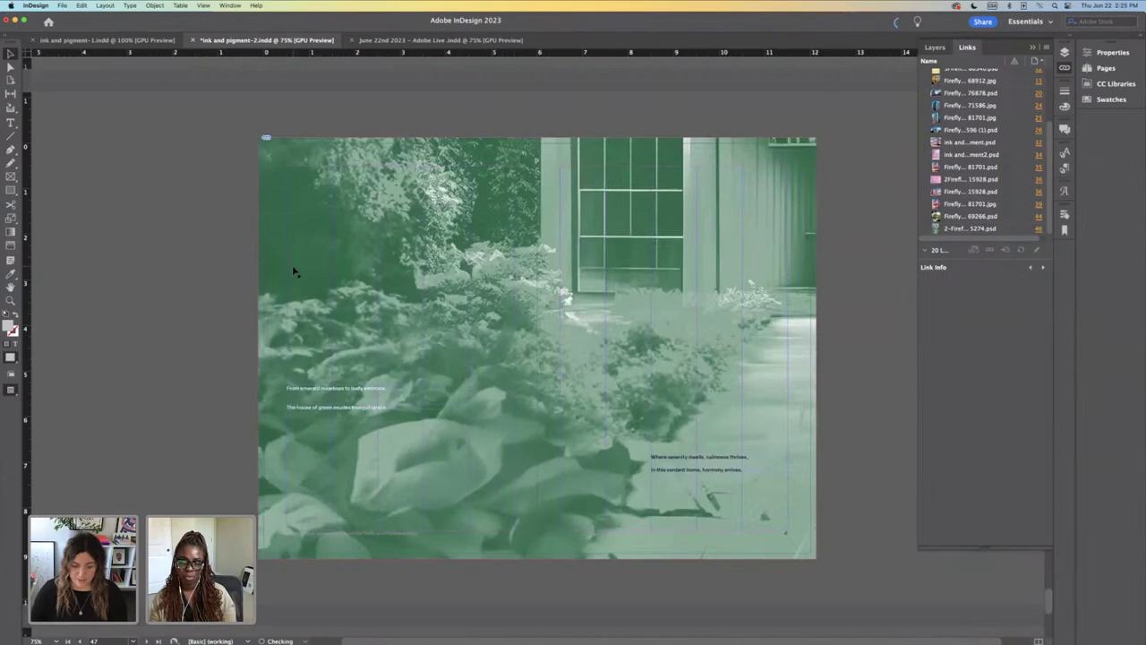
{"action": "scroll", "coordinate": [193, 453], "scroll_direction": "down", "scroll_amount": 2}
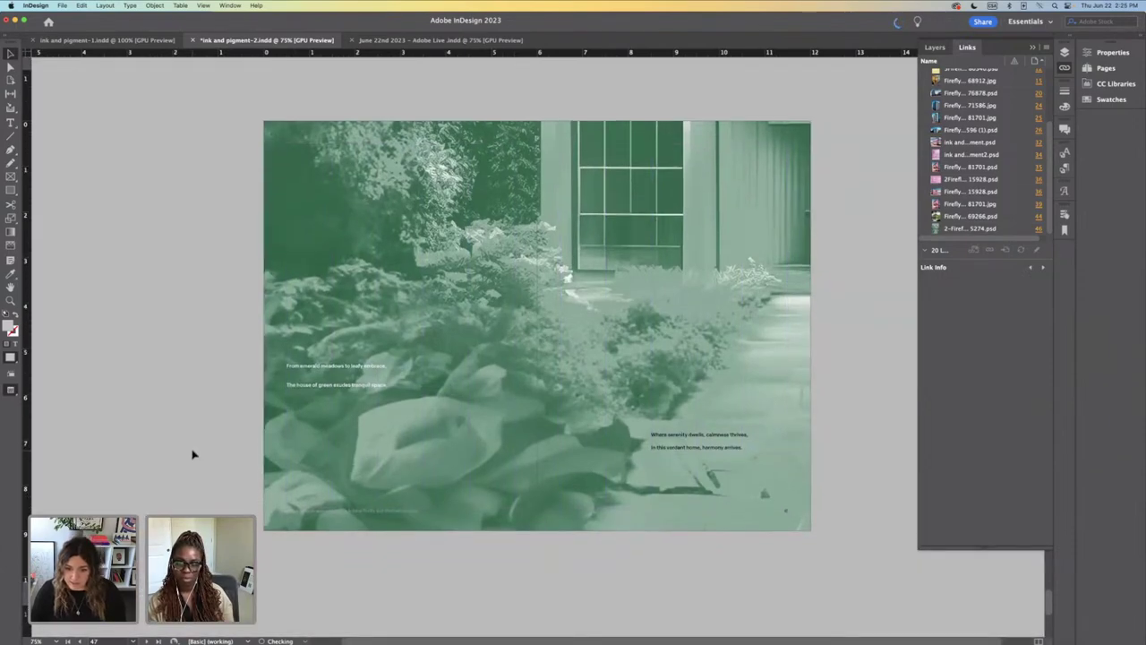
{"action": "left_click", "coordinate": [347, 353]}
{"action": "left_click_drag", "start_coordinate": [347, 353], "coordinate": [349, 336]}
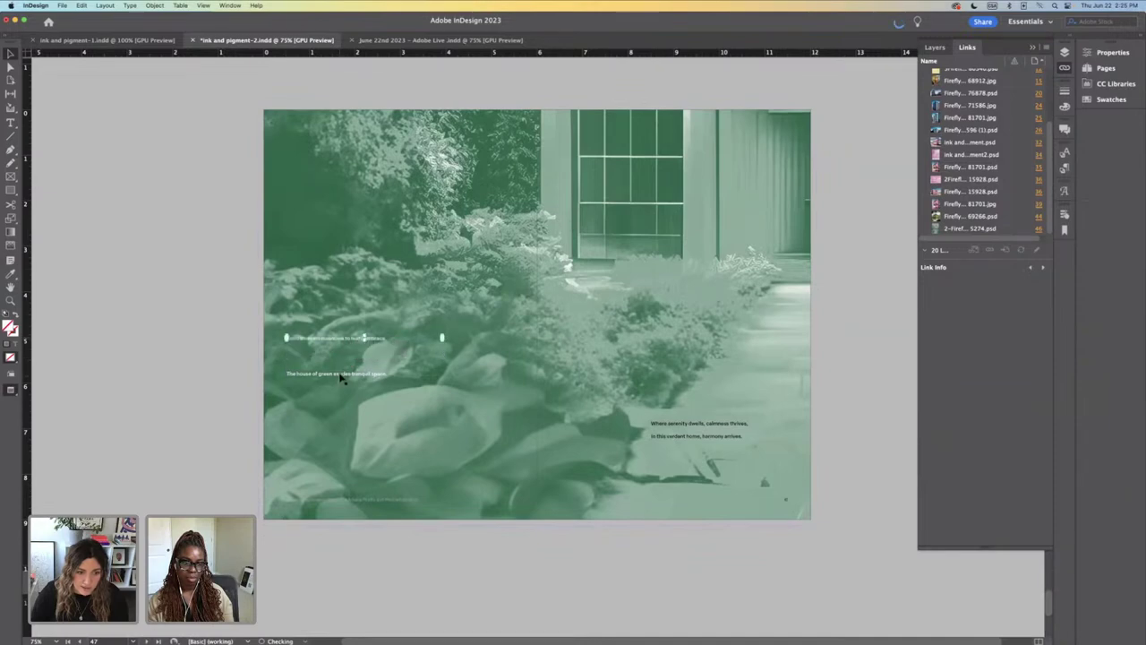
{"action": "left_click_drag", "start_coordinate": [340, 375], "coordinate": [339, 354]}
{"action": "left_click", "coordinate": [178, 416]}
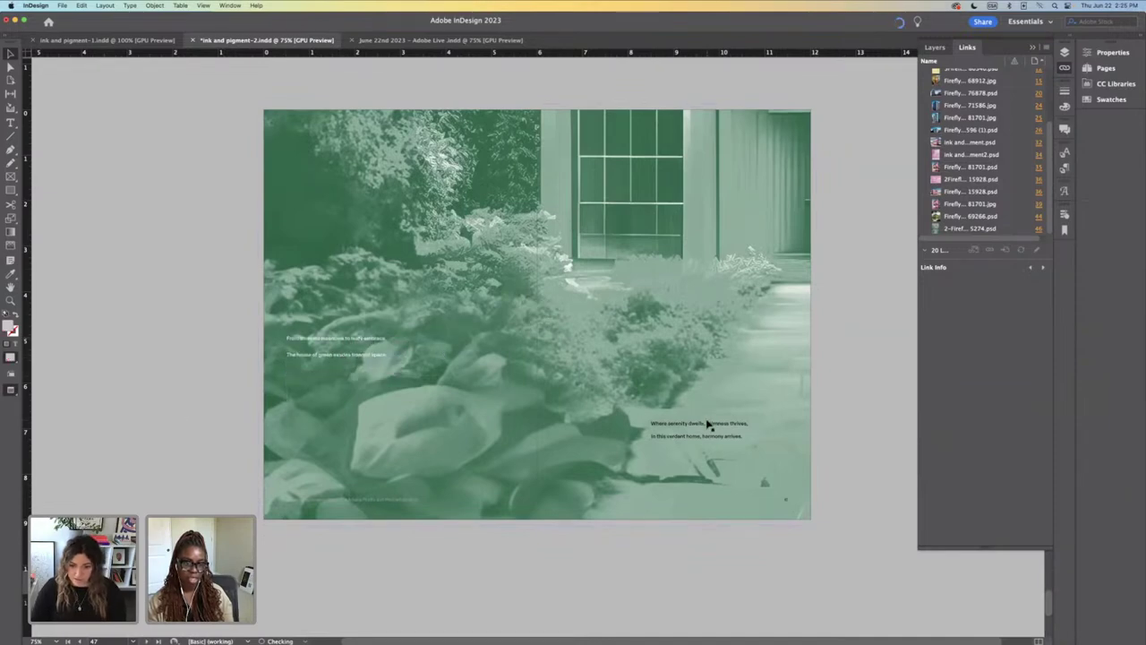
{"action": "key", "text": "super+s"}
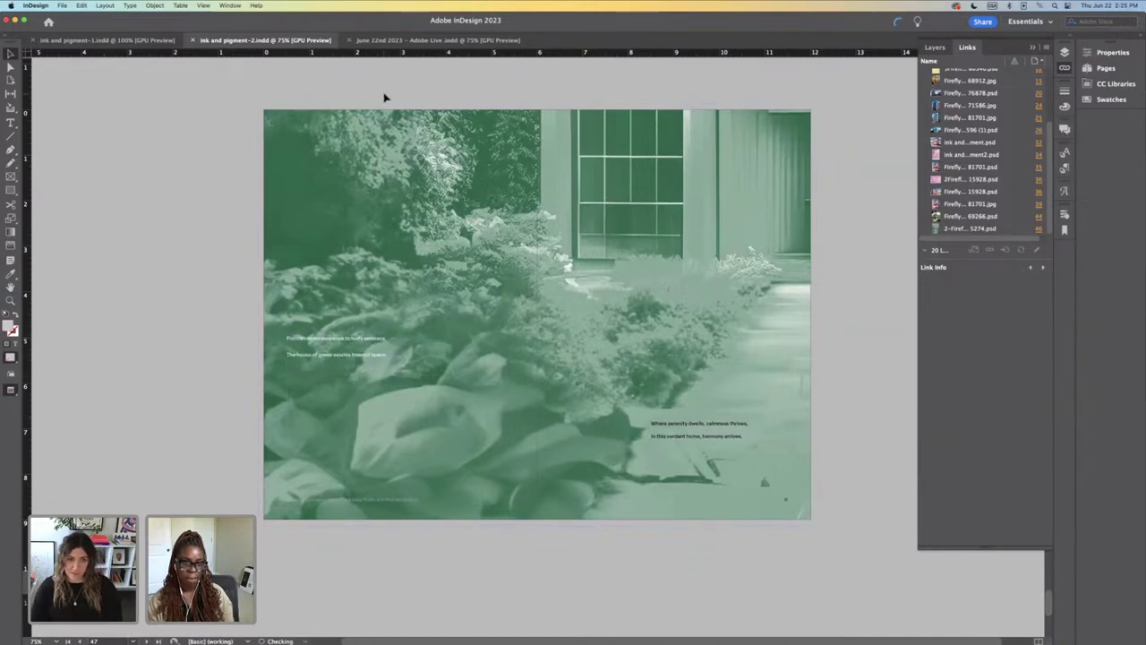
Step: Copy the white GREEN title from the green opener spread to page 48 and place it in the column after PINK
{"action": "key", "text": "super+minus"}
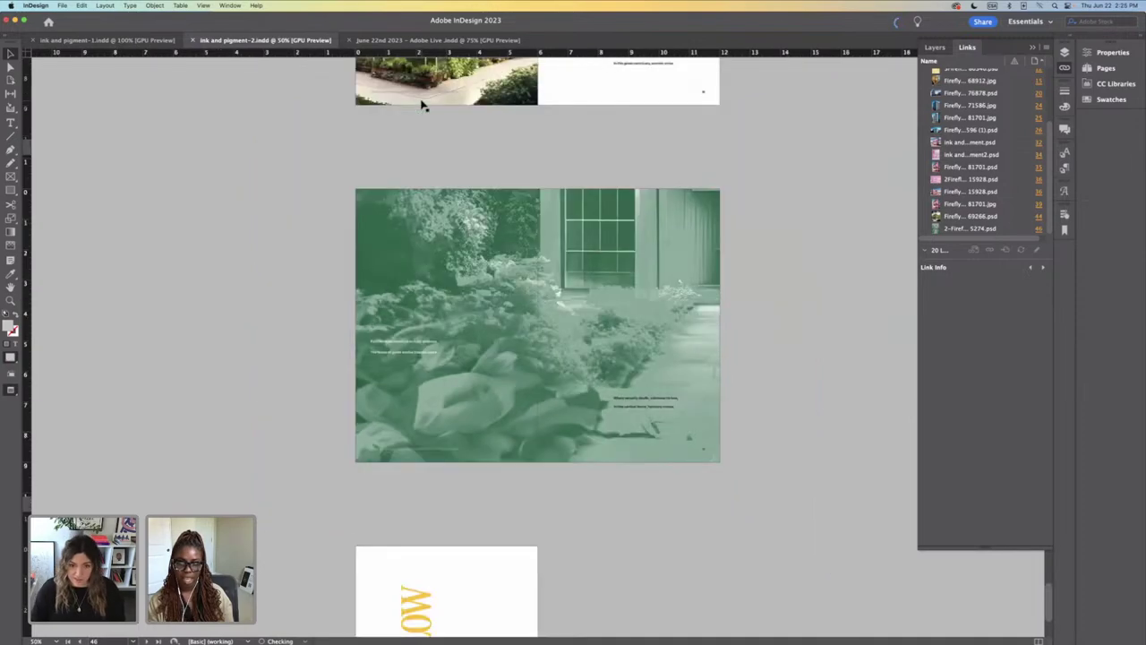
{"action": "scroll", "coordinate": [598, 514], "scroll_direction": "down", "scroll_amount": 1}
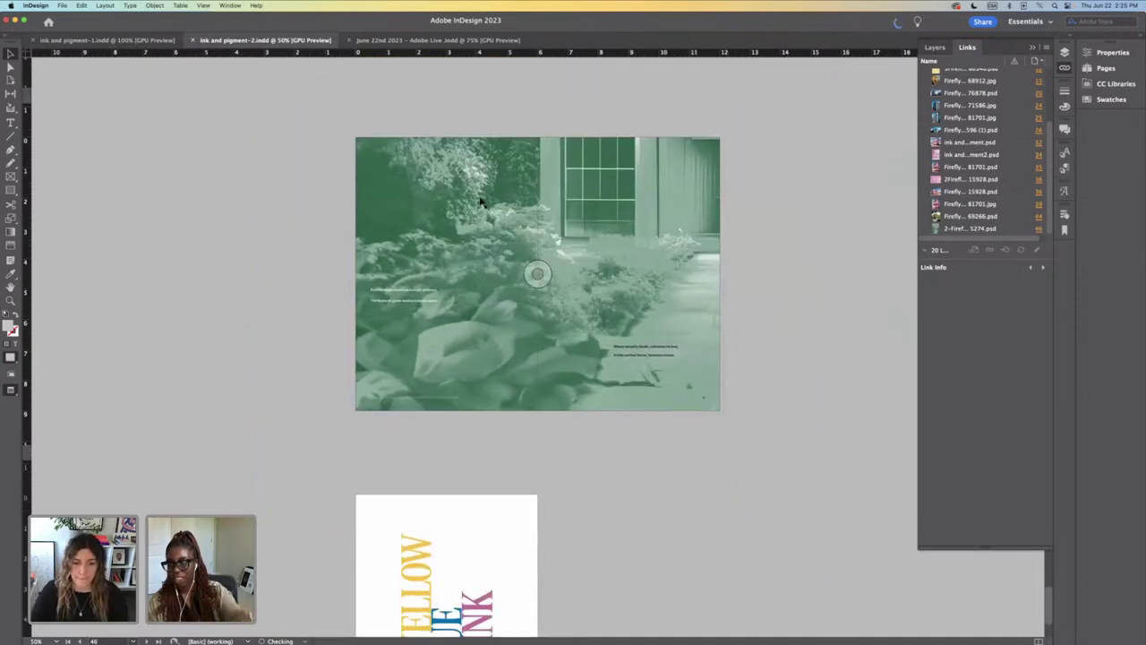
{"action": "scroll", "coordinate": [480, 206], "scroll_direction": "up", "scroll_amount": 10}
{"action": "left_click", "coordinate": [485, 220]}
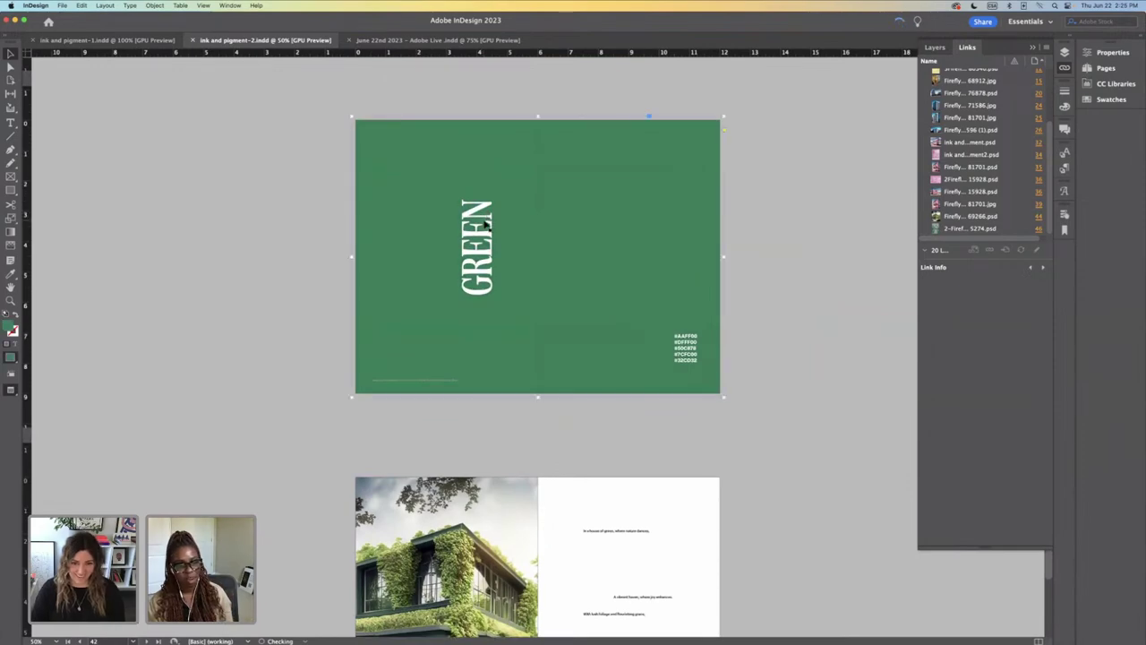
{"action": "scroll", "coordinate": [484, 223], "scroll_direction": "down", "scroll_amount": 12}
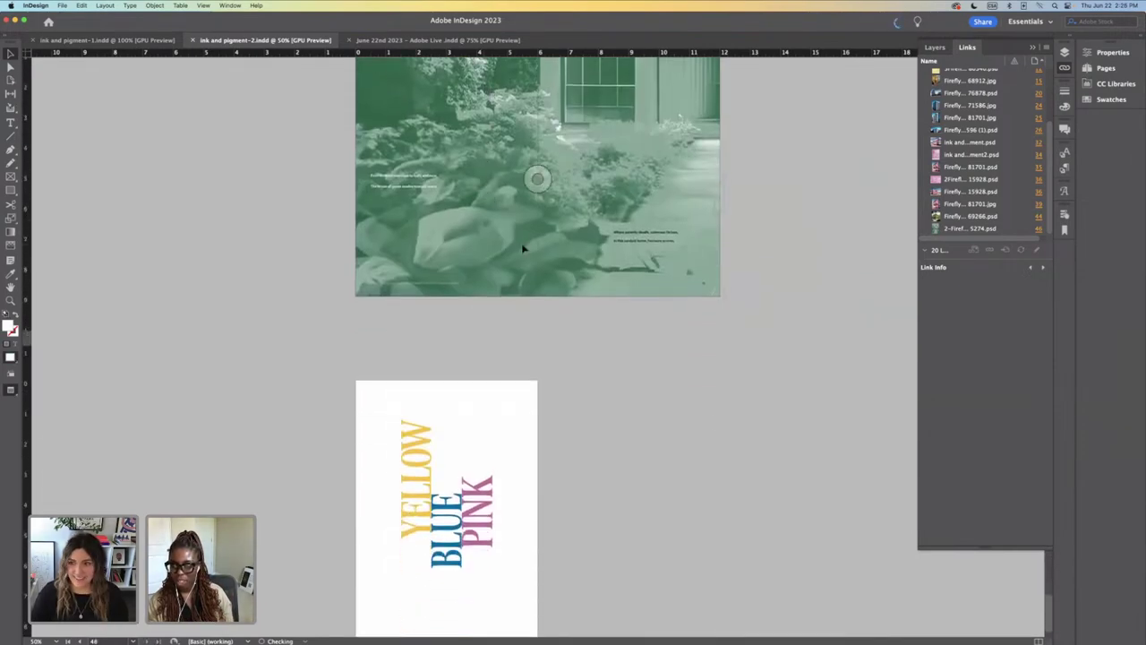
{"action": "key", "text": "super+v"}
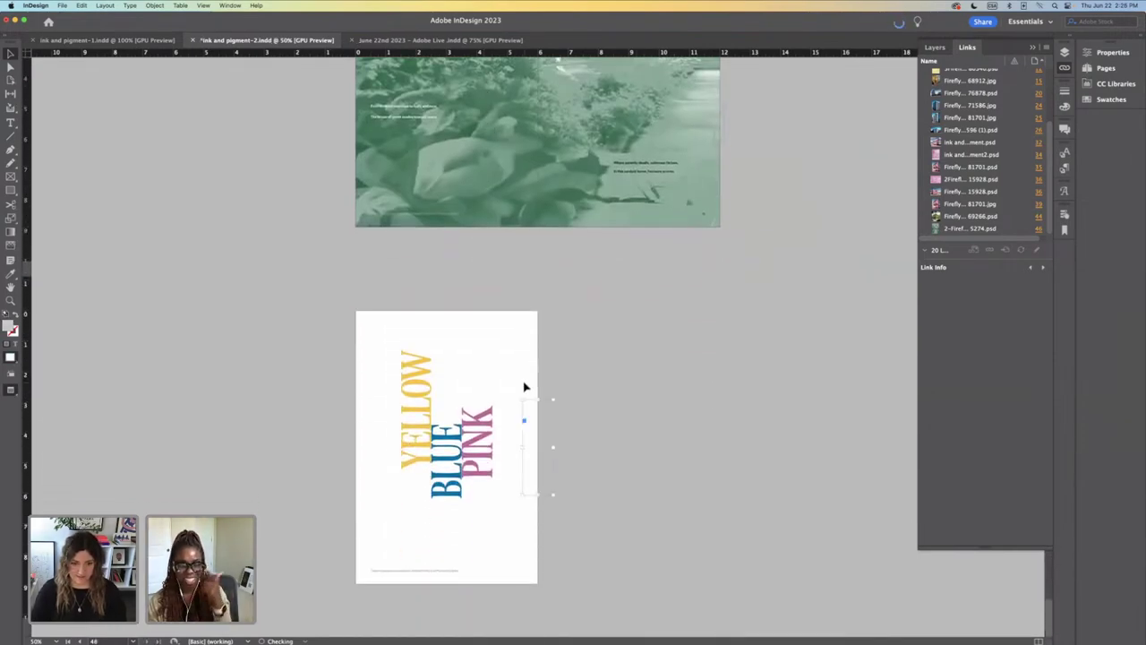
{"action": "key", "text": "w"}
{"action": "left_click_drag", "start_coordinate": [550, 441], "coordinate": [509, 373]}
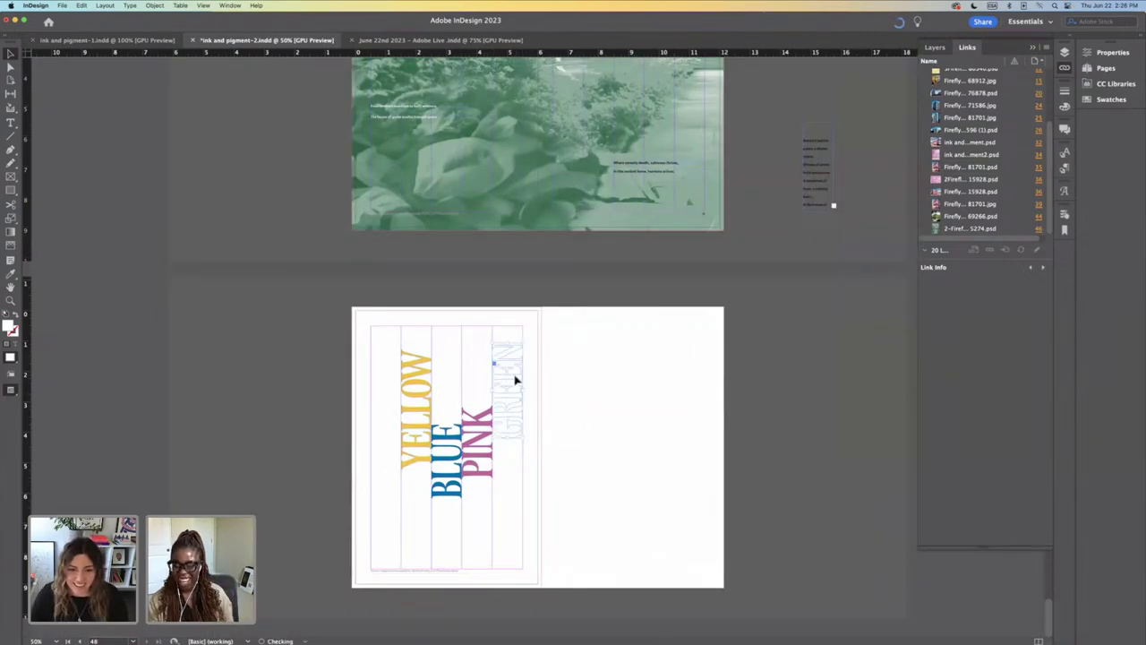
Step: Fill the copied GREEN title with the swatch C=80 M=0 Y=69 K=0, save the document and preview the page
{"action": "left_click", "coordinate": [1113, 99]}
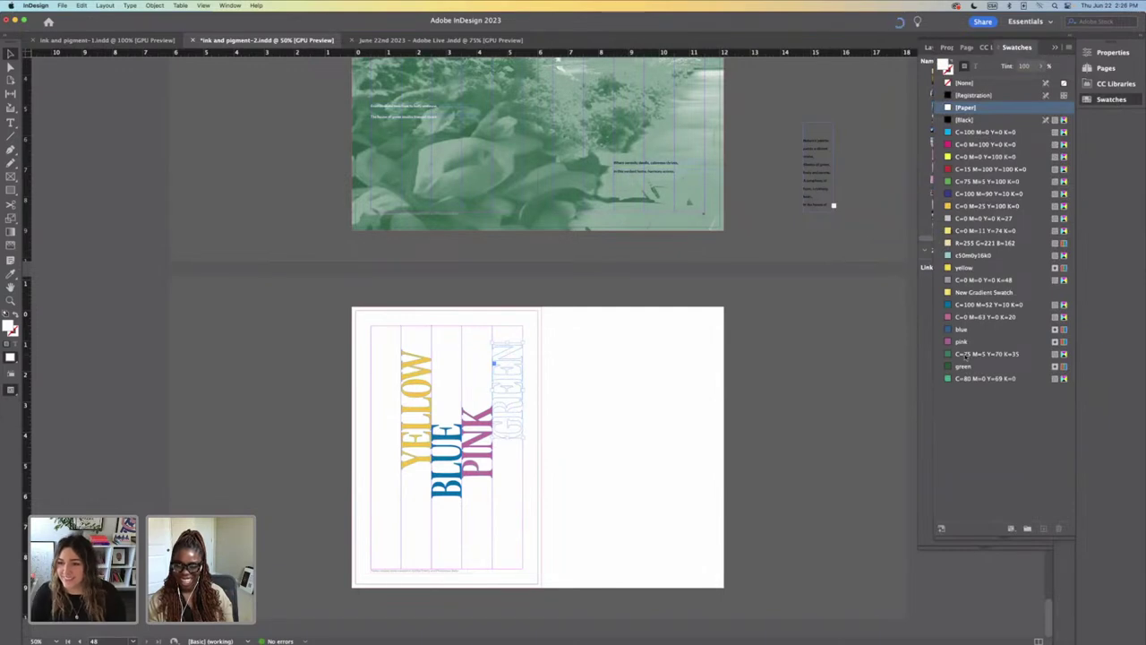
{"action": "left_click", "coordinate": [977, 378]}
{"action": "left_click", "coordinate": [612, 282]}
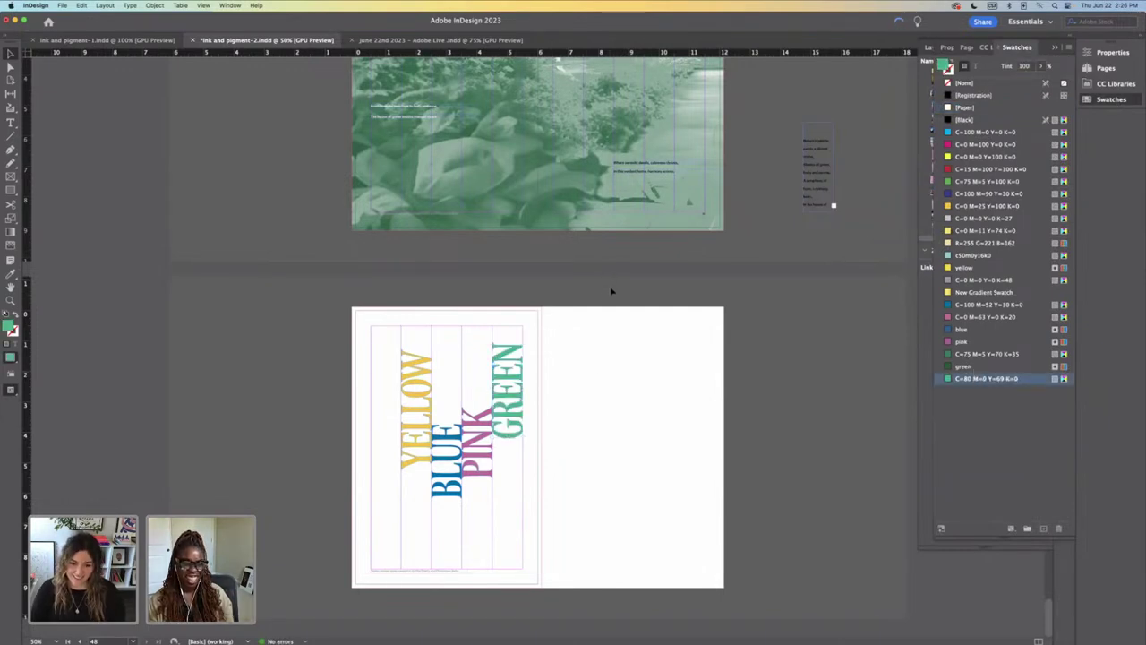
{"action": "key", "text": "super+s"}
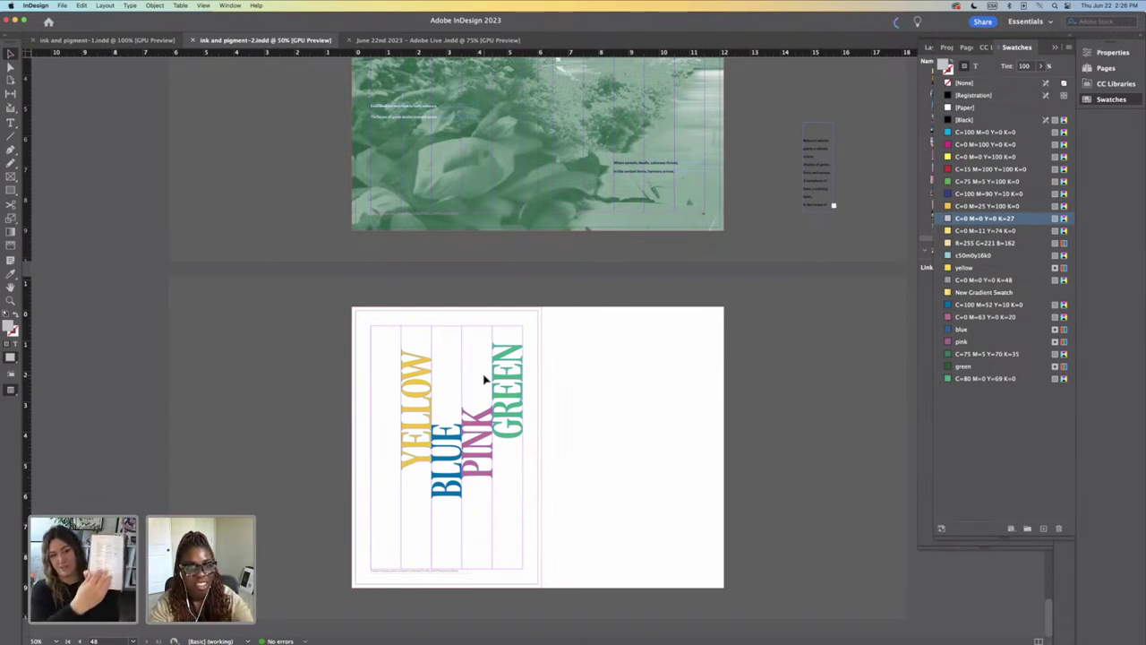
{"action": "scroll", "coordinate": [483, 379], "scroll_direction": "up", "scroll_amount": 2}
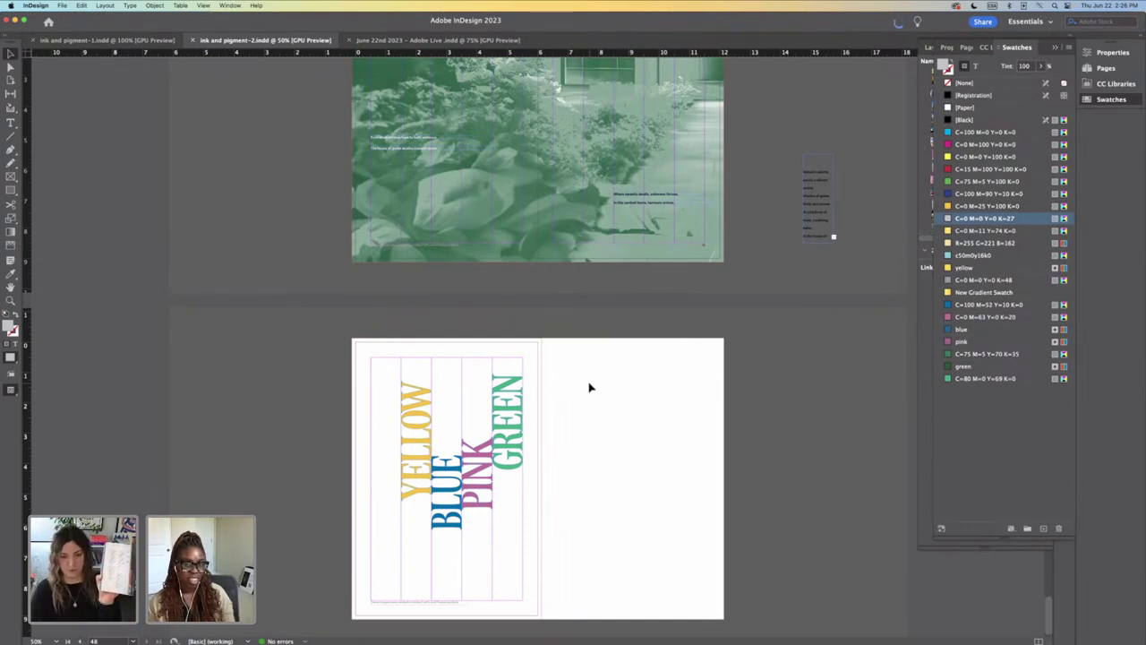
{"action": "key", "text": "w"}
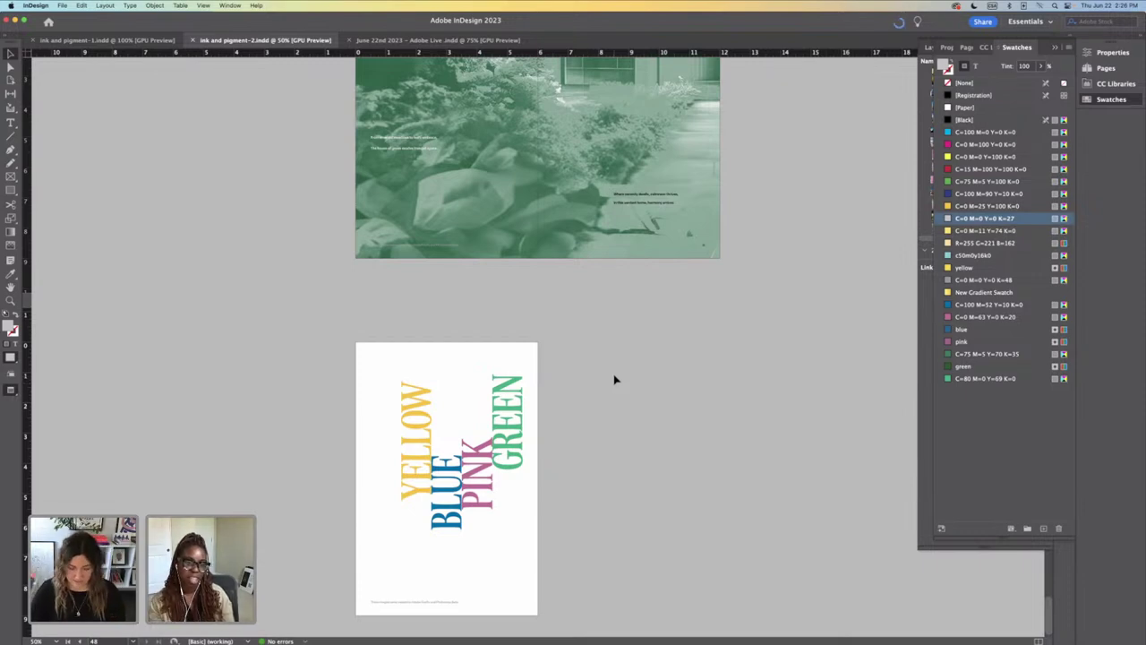
Step: Unlock everything on the pink "hues" spread 40-41 and copy its colour block, title and shade text
{"action": "key", "text": "super+minus"}
{"action": "scroll", "coordinate": [649, 365], "scroll_direction": "up", "scroll_amount": 5}
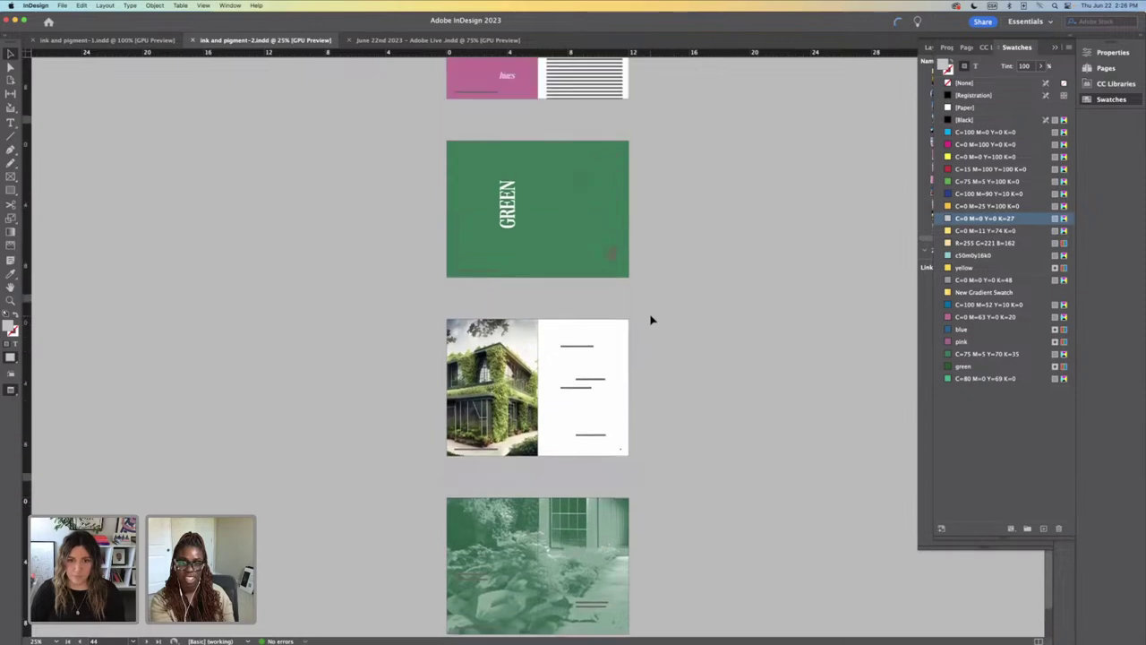
{"action": "scroll", "coordinate": [651, 319], "scroll_direction": "up", "scroll_amount": 4}
{"action": "left_click", "coordinate": [450, 236]}
{"action": "key", "text": "super+equal"}
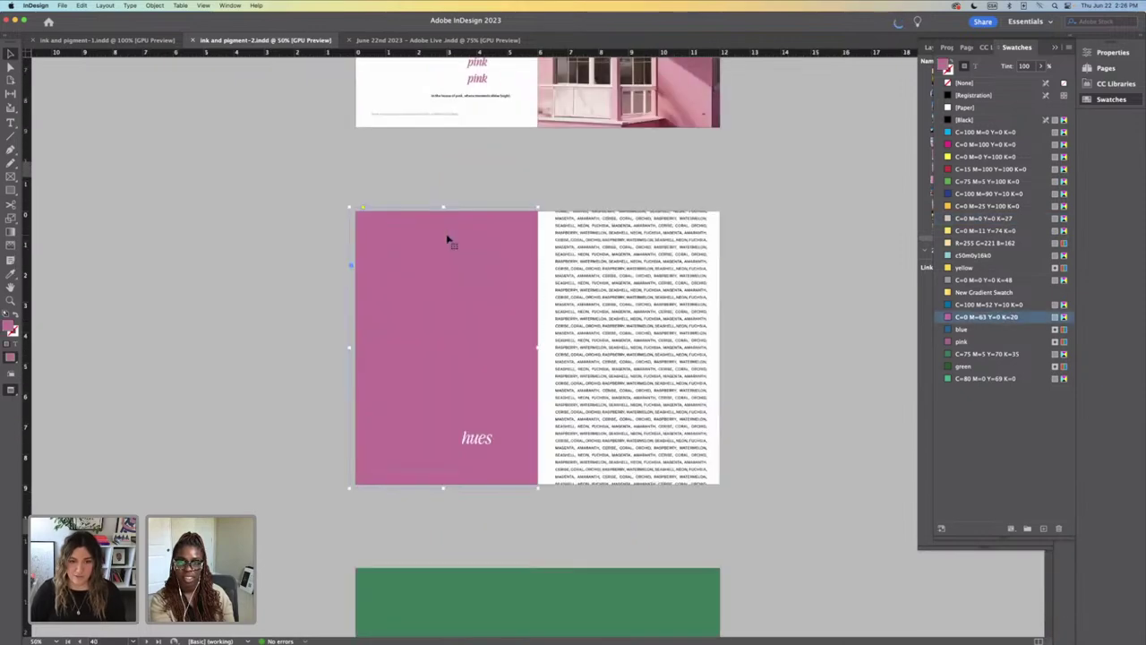
{"action": "left_click", "coordinate": [411, 192]}
{"action": "key", "text": "w"}
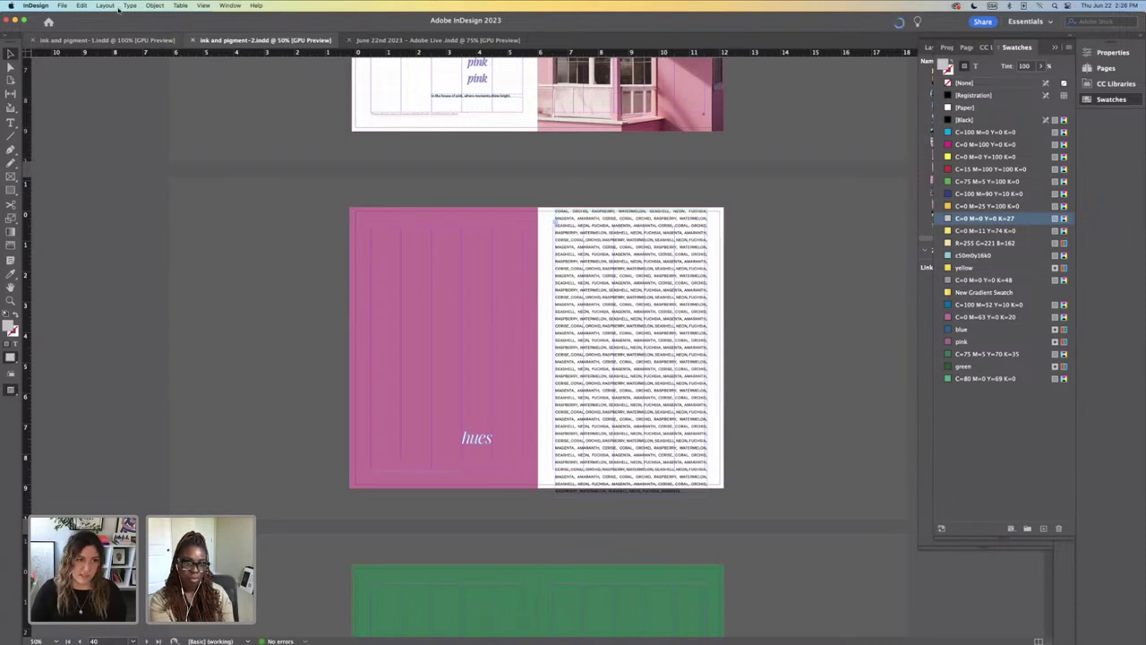
{"action": "left_click", "coordinate": [154, 5]}
{"action": "left_click", "coordinate": [177, 94]}
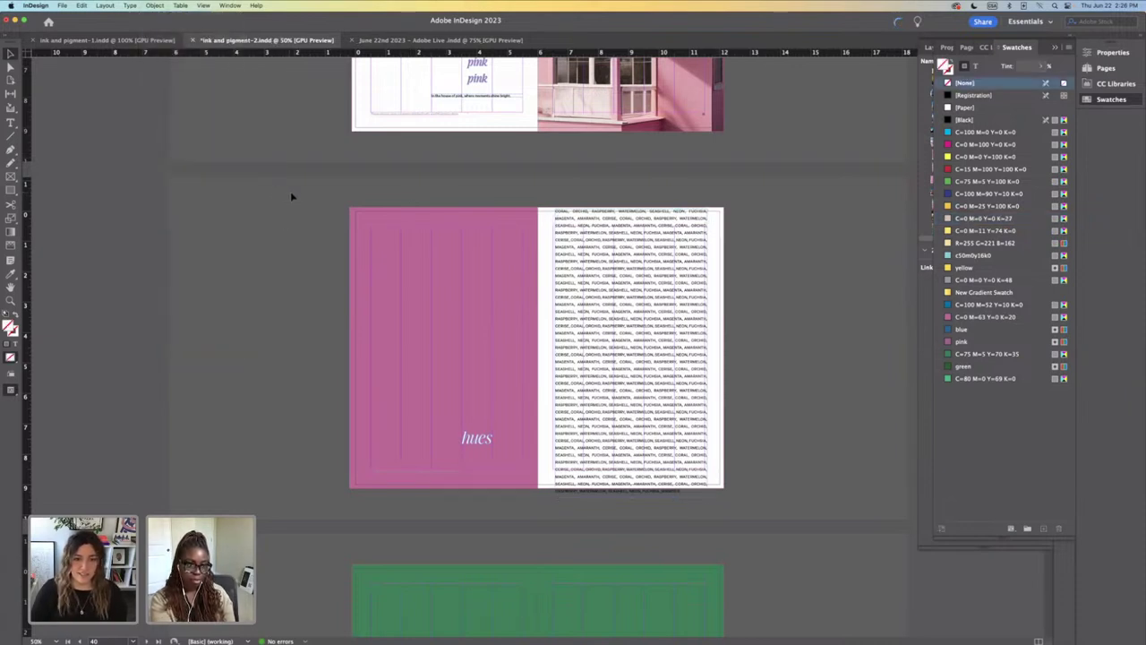
{"action": "left_click_drag", "start_coordinate": [290, 191], "coordinate": [827, 502]}
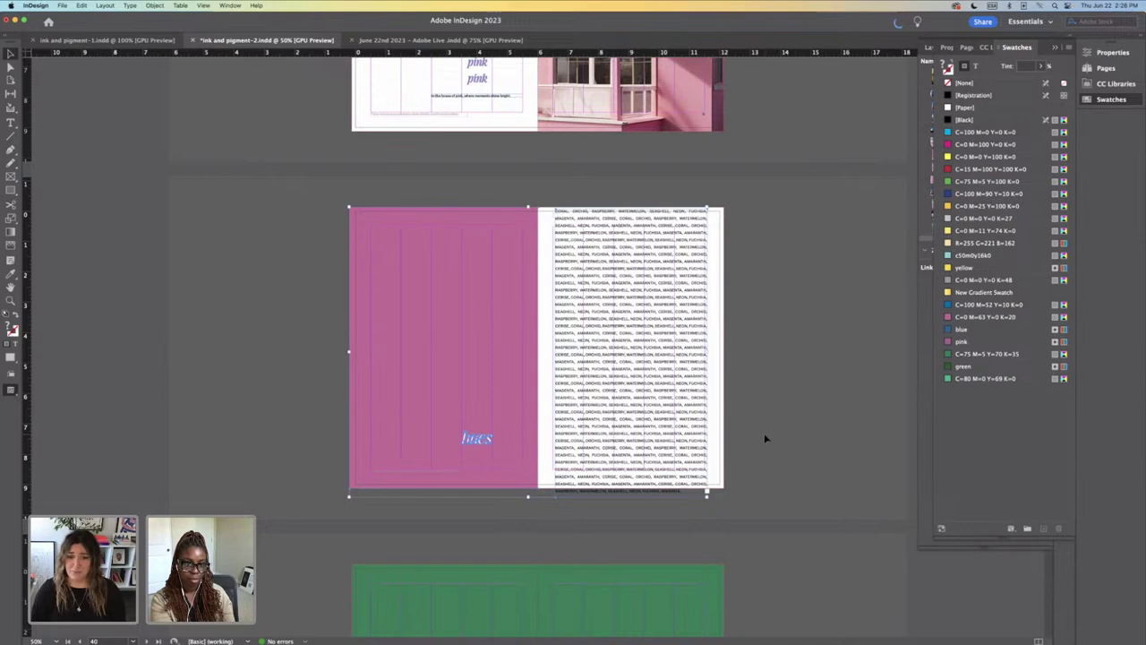
Step: Insert five blank pages after spread 46-47, ahead of the closing colour-title page
{"action": "scroll", "coordinate": [781, 486], "scroll_direction": "down", "scroll_amount": 15}
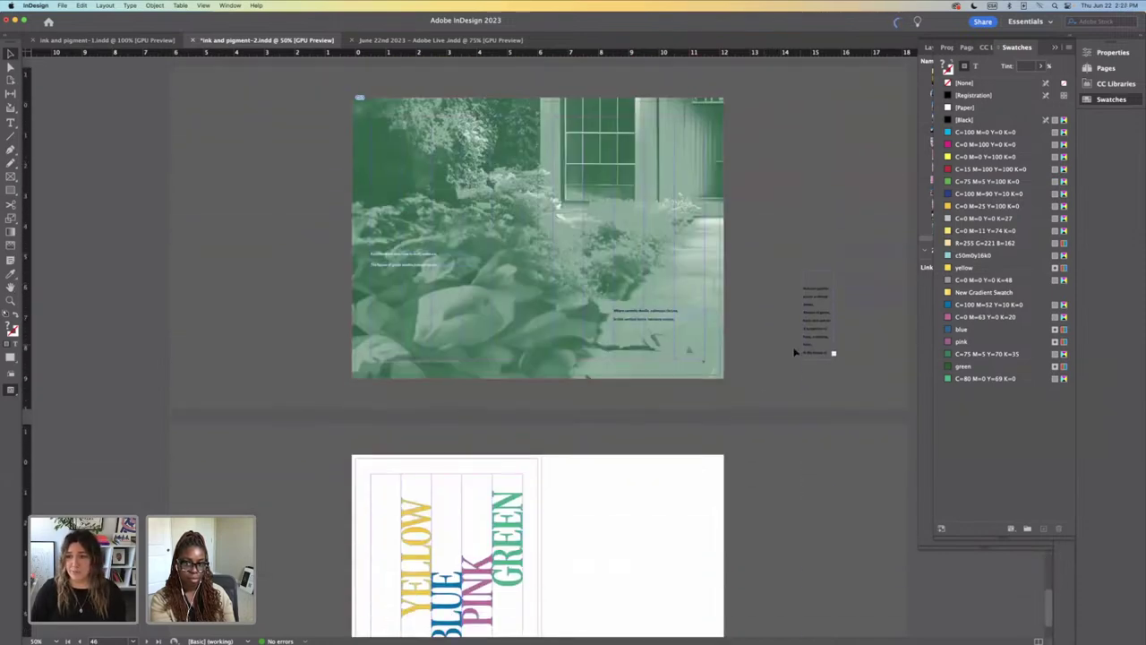
{"action": "left_click", "coordinate": [1106, 68]}
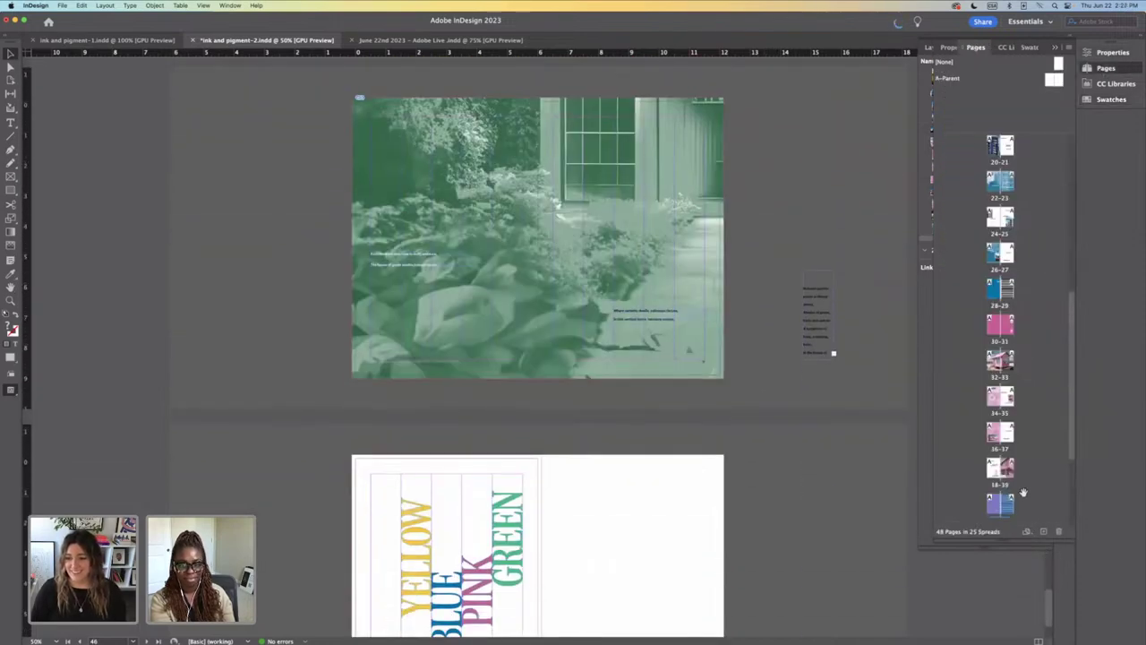
{"action": "scroll", "coordinate": [1023, 492], "scroll_direction": "down", "scroll_amount": 5}
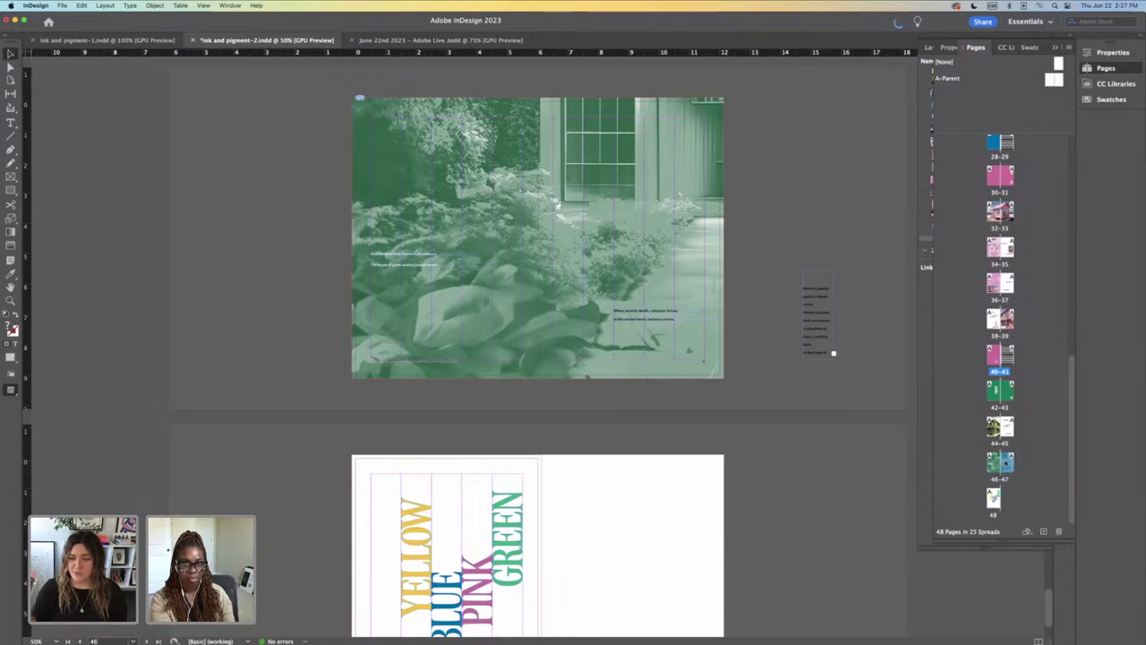
{"action": "left_click", "coordinate": [1042, 531]}
{"action": "left_click", "coordinate": [1042, 530]}
{"action": "left_click", "coordinate": [1042, 530]}
{"action": "left_click", "coordinate": [1042, 531]}
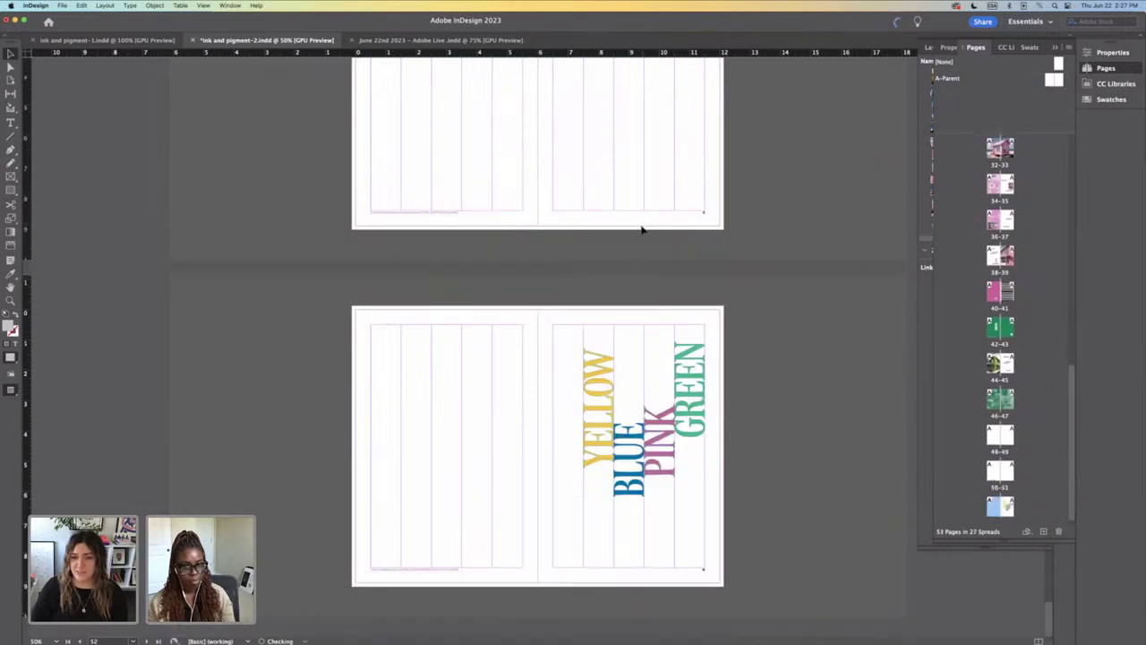
Step: Paste the copied hues layout onto blank spread 48-49 and align it with the spread's edges
{"action": "scroll", "coordinate": [643, 230], "scroll_direction": "up", "scroll_amount": 5}
{"action": "scroll", "coordinate": [661, 333], "scroll_direction": "down", "scroll_amount": 3}
{"action": "left_click", "coordinate": [672, 382]}
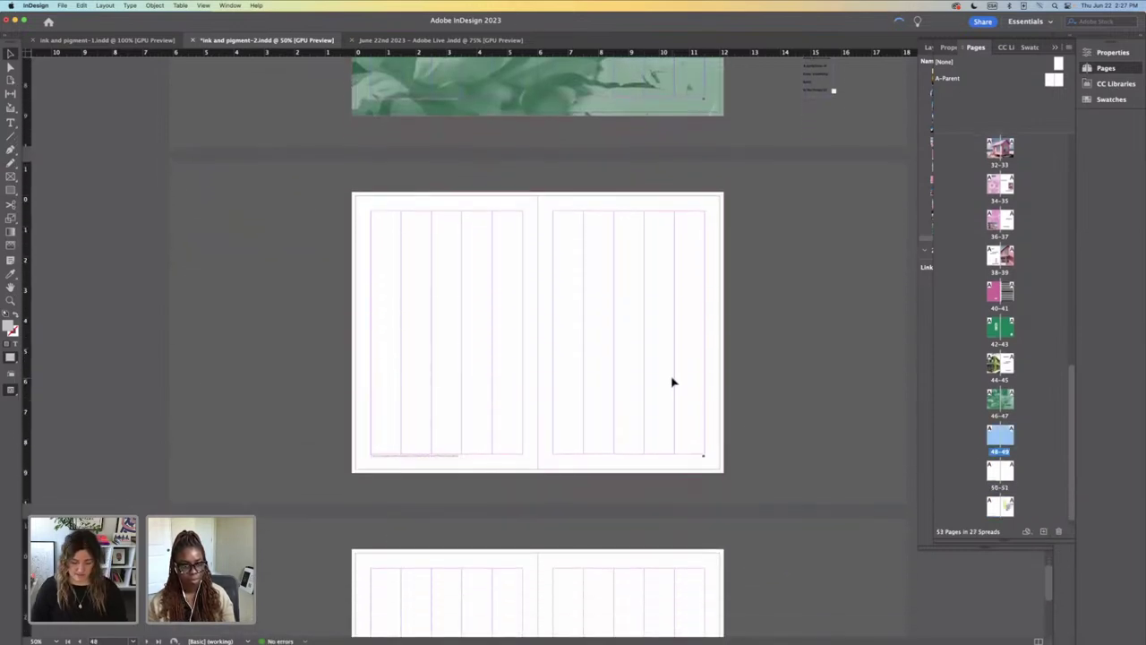
{"action": "key", "text": "super+v"}
{"action": "left_click_drag", "start_coordinate": [498, 233], "coordinate": [490, 237]}
{"action": "left_click", "coordinate": [301, 215]}
Step: Fill the pasted pink block on page 48 with the green swatch C=75 M=5 Y=70 K=35
{"action": "left_click", "coordinate": [522, 236]}
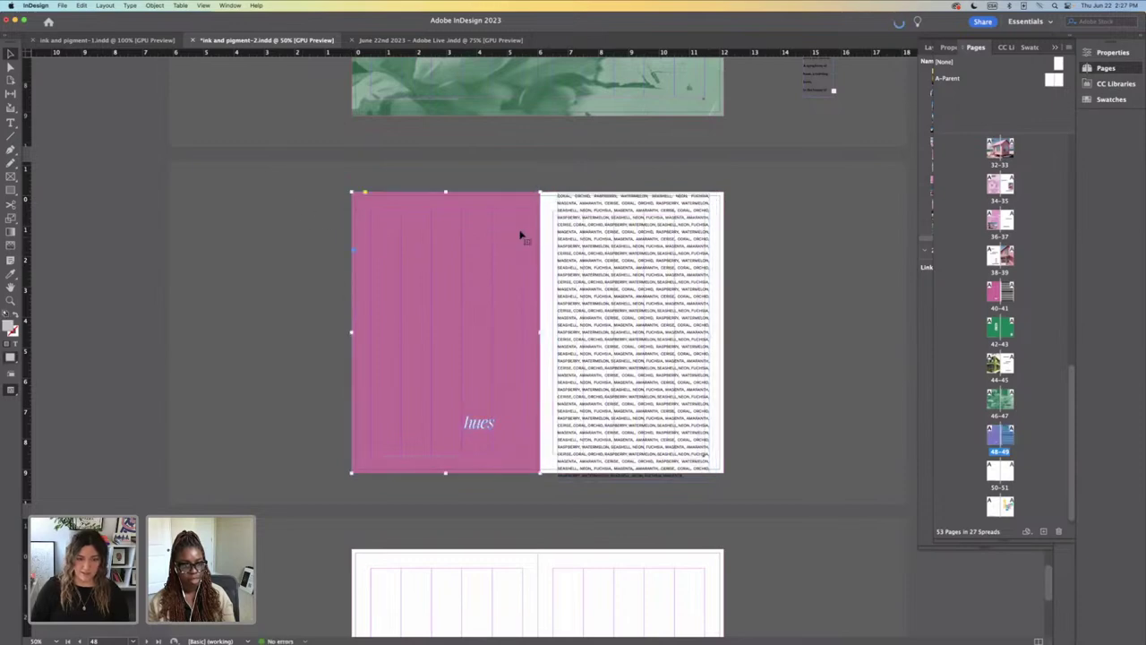
{"action": "left_click", "coordinate": [1111, 99]}
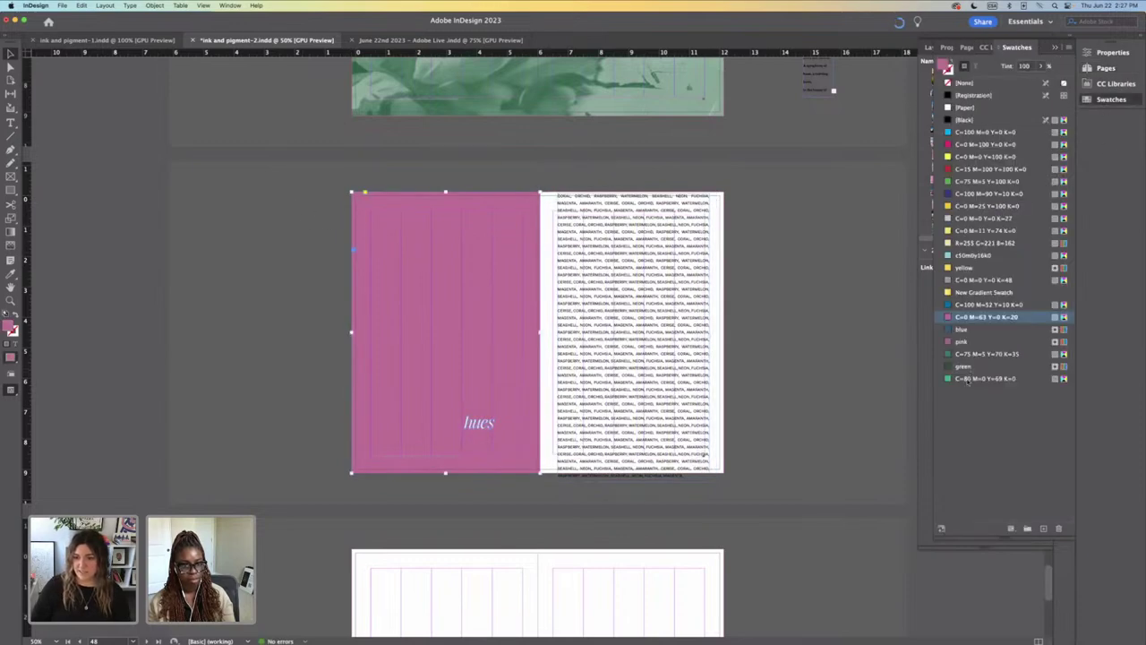
{"action": "left_click", "coordinate": [972, 356]}
{"action": "left_click", "coordinate": [796, 320]}
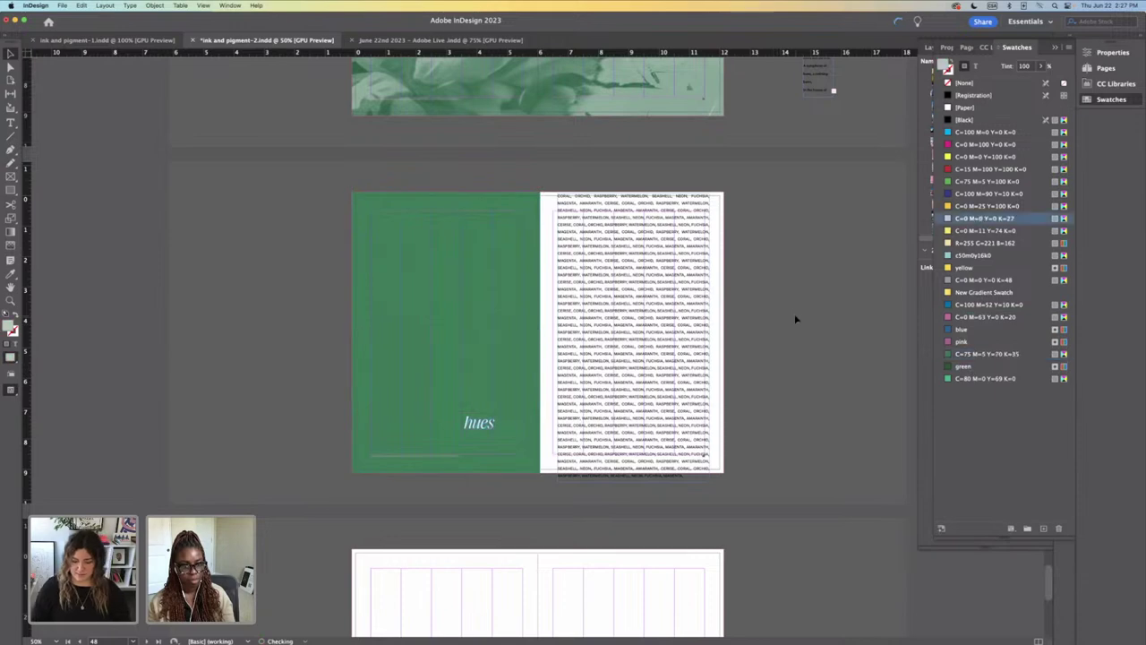
Step: Delete all the repeated pink shade names from the text frame on page 49, keeping the frame
{"action": "key", "text": "super+equal"}
{"action": "left_click", "coordinate": [717, 292]}
{"action": "key", "text": "t"}
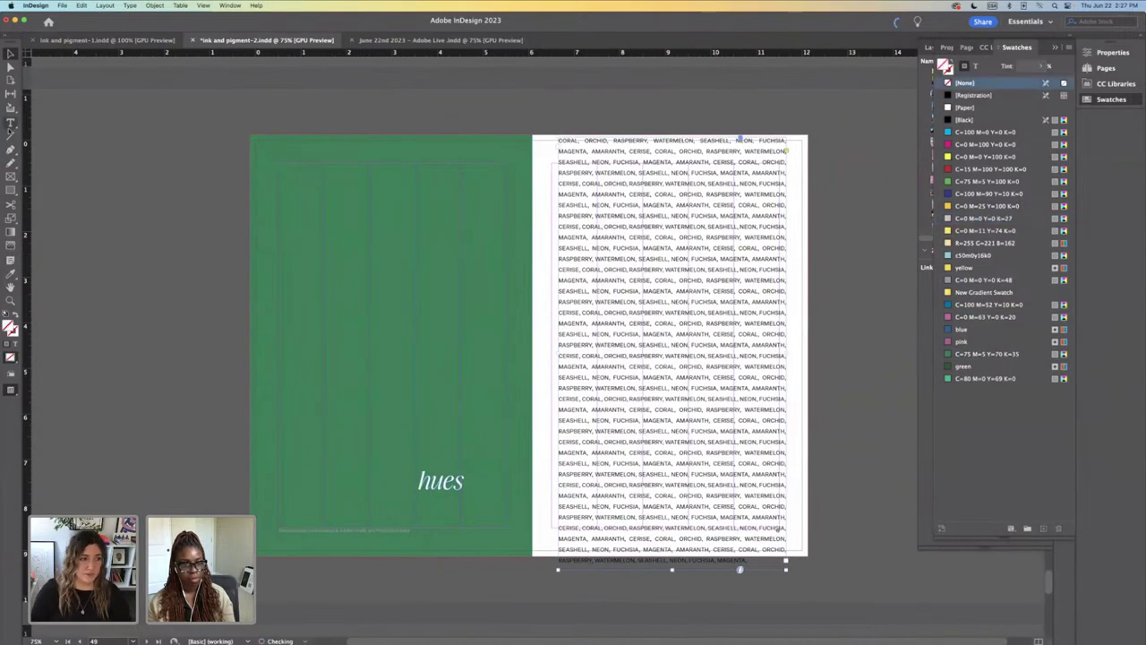
{"action": "left_click_drag", "start_coordinate": [751, 566], "coordinate": [522, 125]}
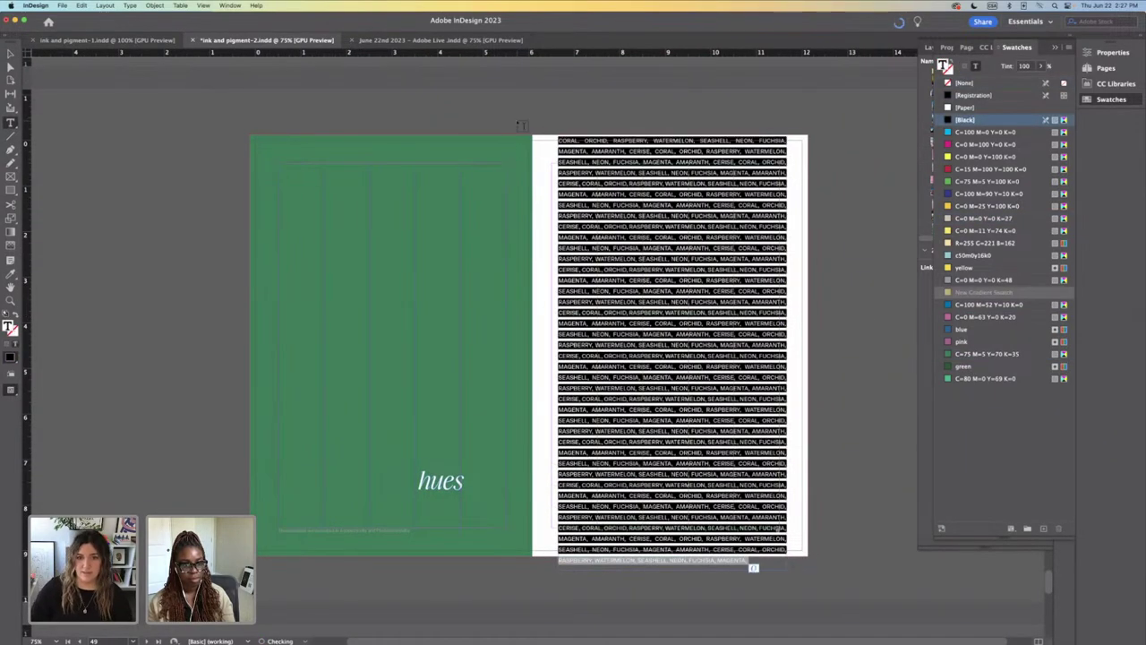
{"action": "key", "text": "BackSpace"}
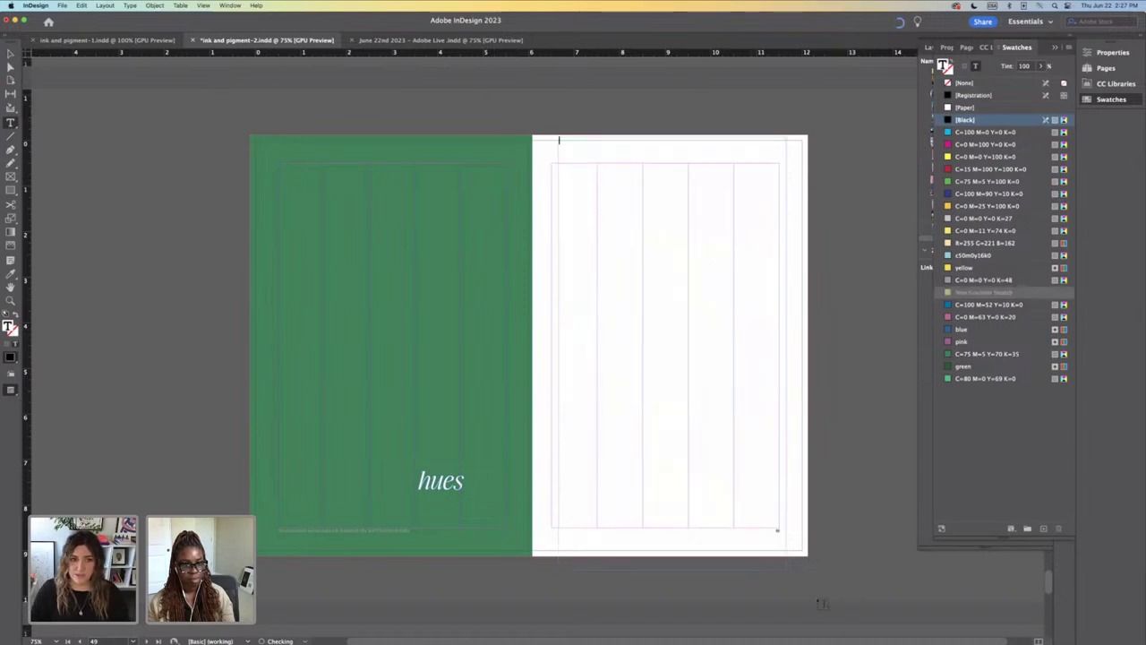
Step: Copy the green SHADES list, Chartreuse to Pastel, from the June 22nd 2023 document into the empty text frame on page 49
{"action": "key", "text": "super+grave"}
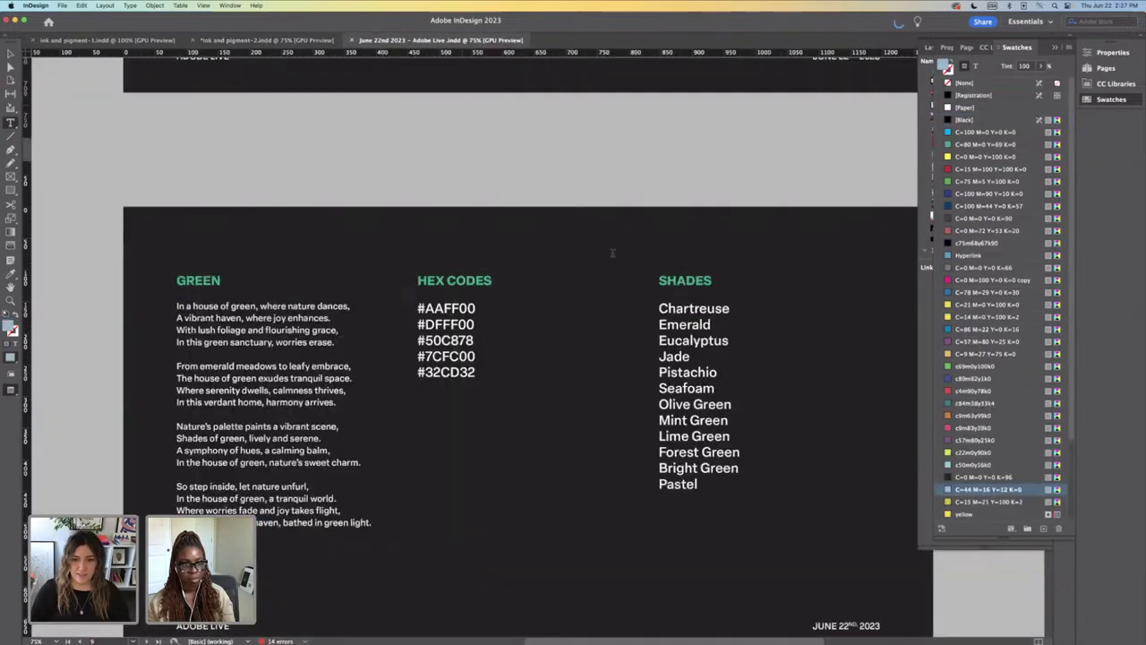
{"action": "left_click_drag", "start_coordinate": [702, 488], "coordinate": [646, 301]}
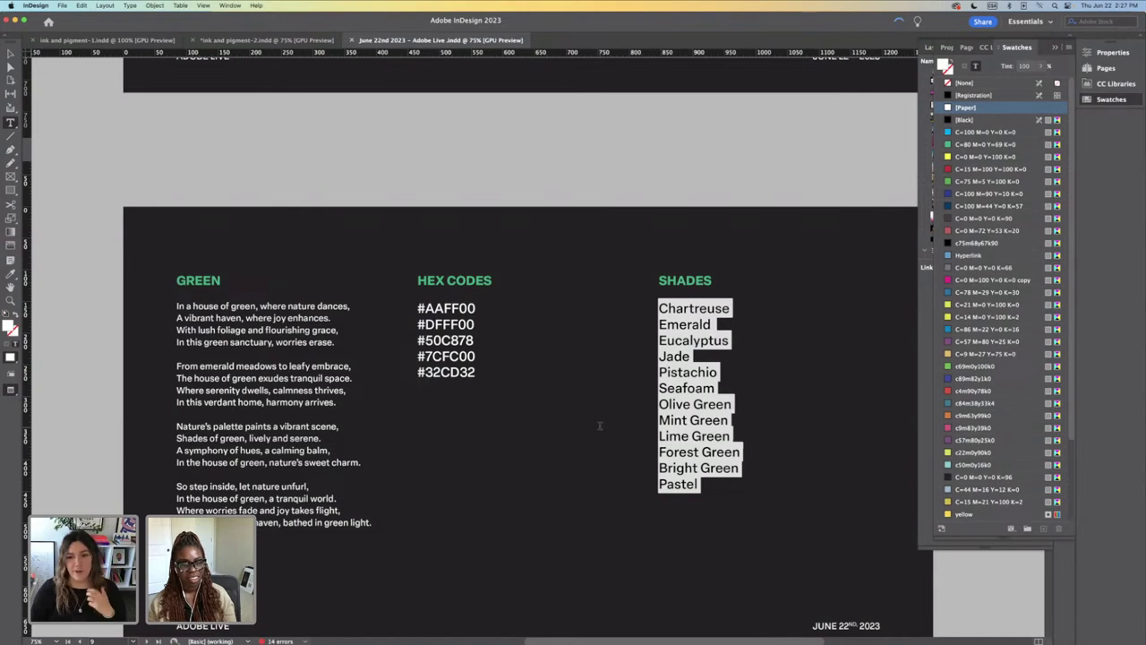
{"action": "mouse_move", "coordinate": [685, 631]}
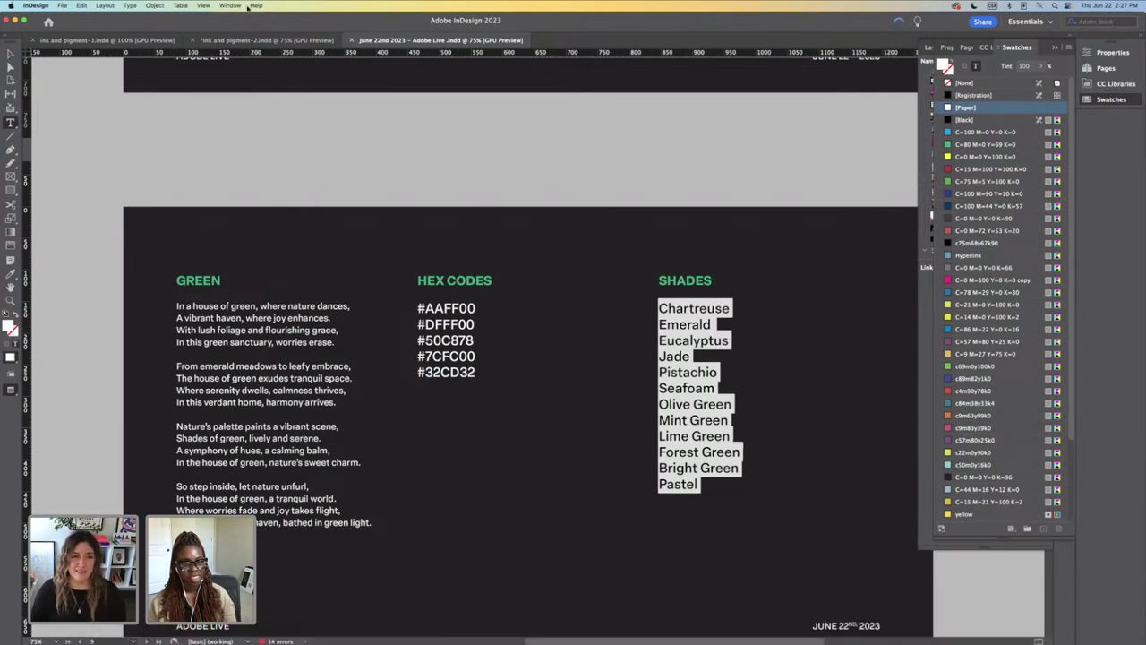
{"action": "left_click", "coordinate": [266, 40]}
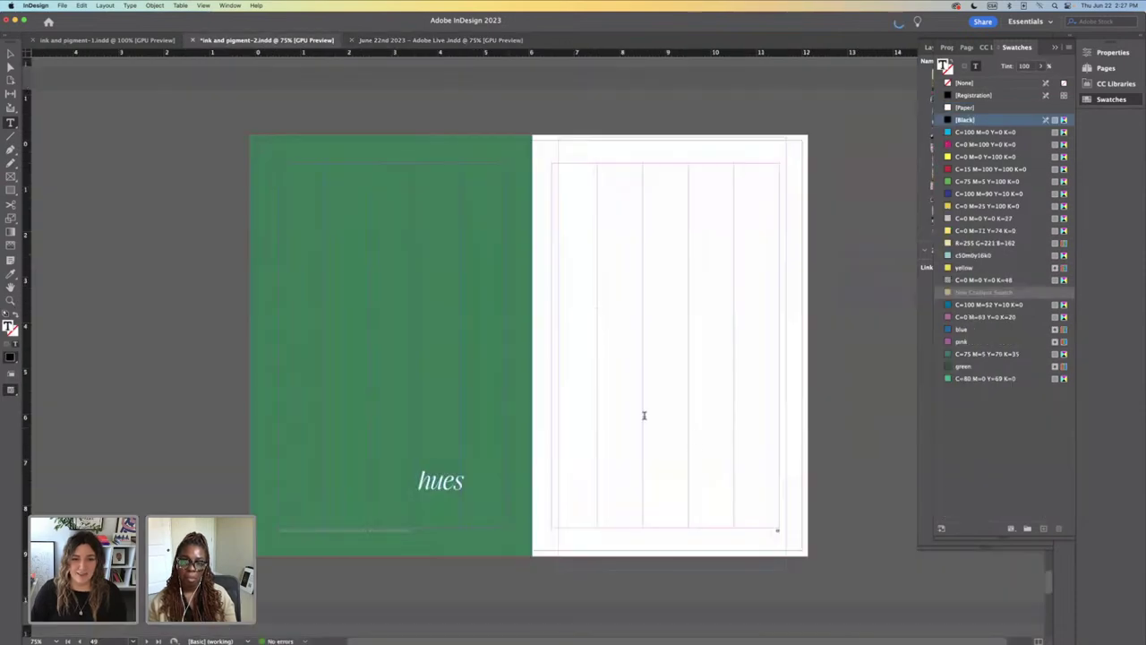
{"action": "left_click", "coordinate": [563, 125]}
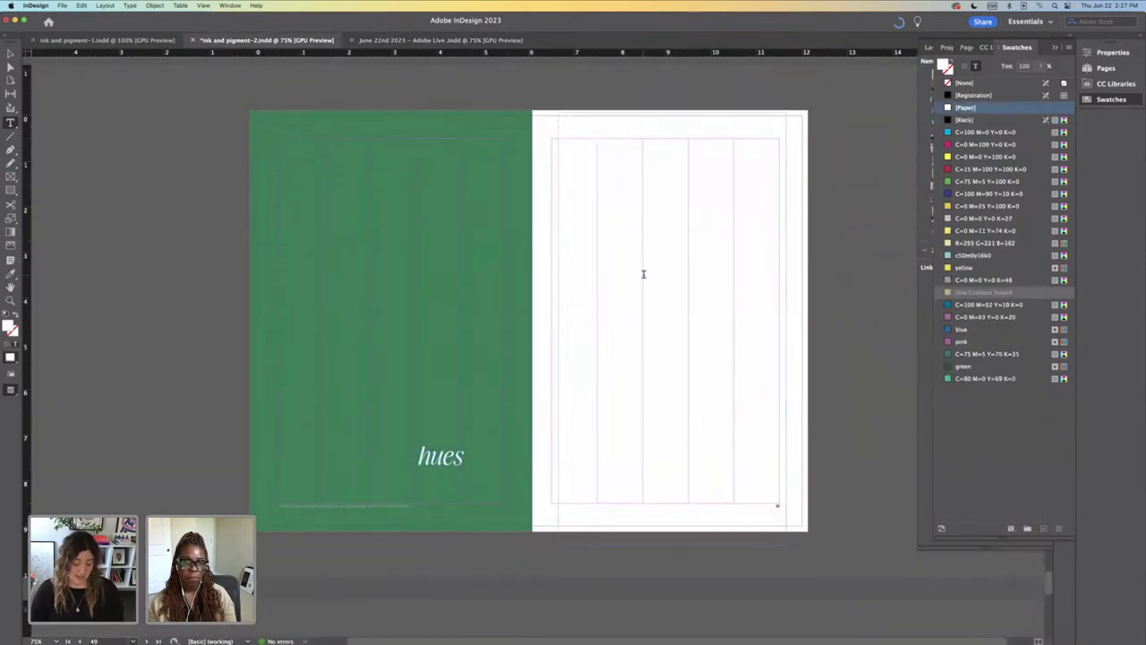
Step: Examine the pink hues spread on pages 40-41, checking how its shade-name text frame fills the page
{"action": "scroll", "coordinate": [650, 274], "scroll_direction": "up", "scroll_amount": 15}
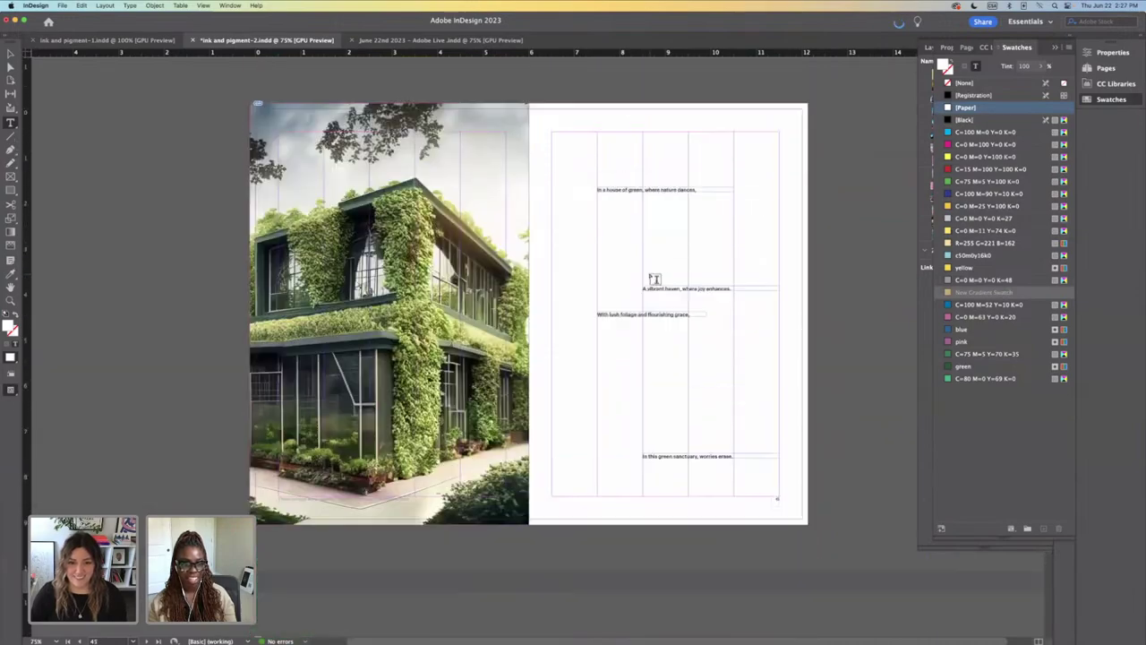
{"action": "scroll", "coordinate": [654, 279], "scroll_direction": "down", "scroll_amount": 10}
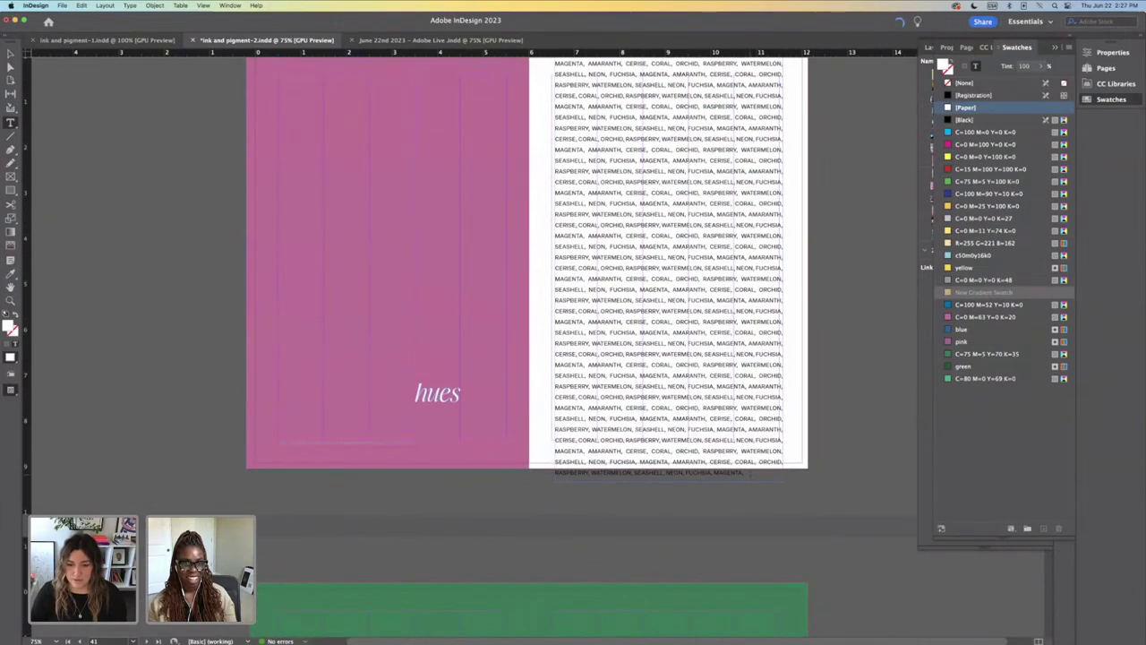
{"action": "key", "text": "super+equal"}
{"action": "scroll", "coordinate": [600, 215], "scroll_direction": "right", "scroll_amount": 5}
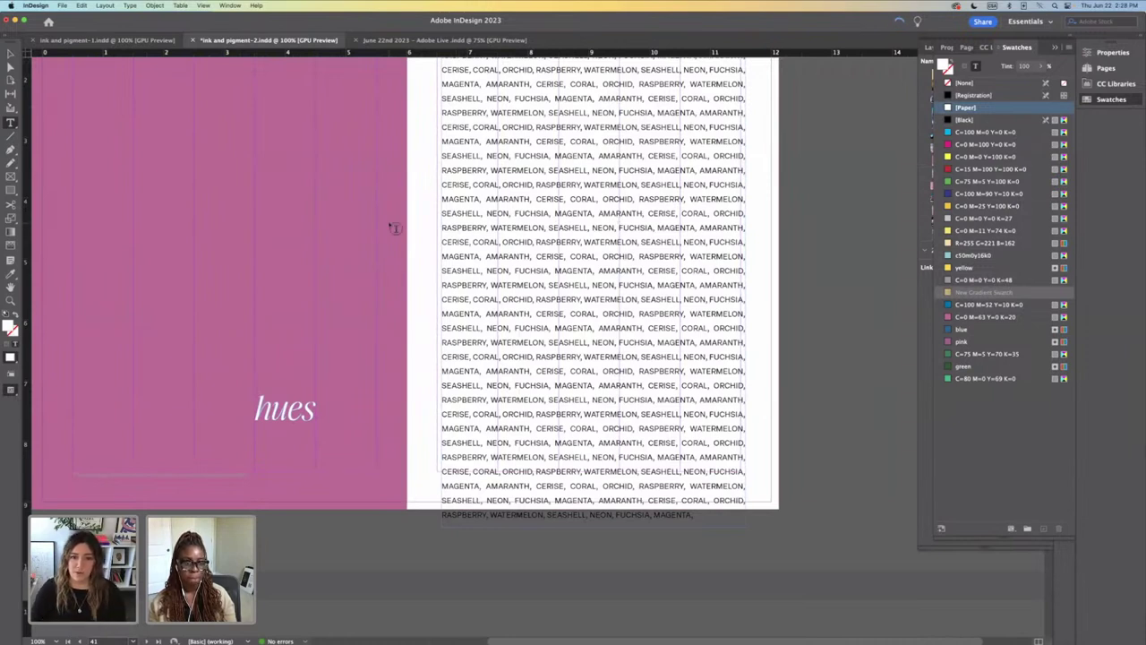
{"action": "left_click", "coordinate": [10, 54]}
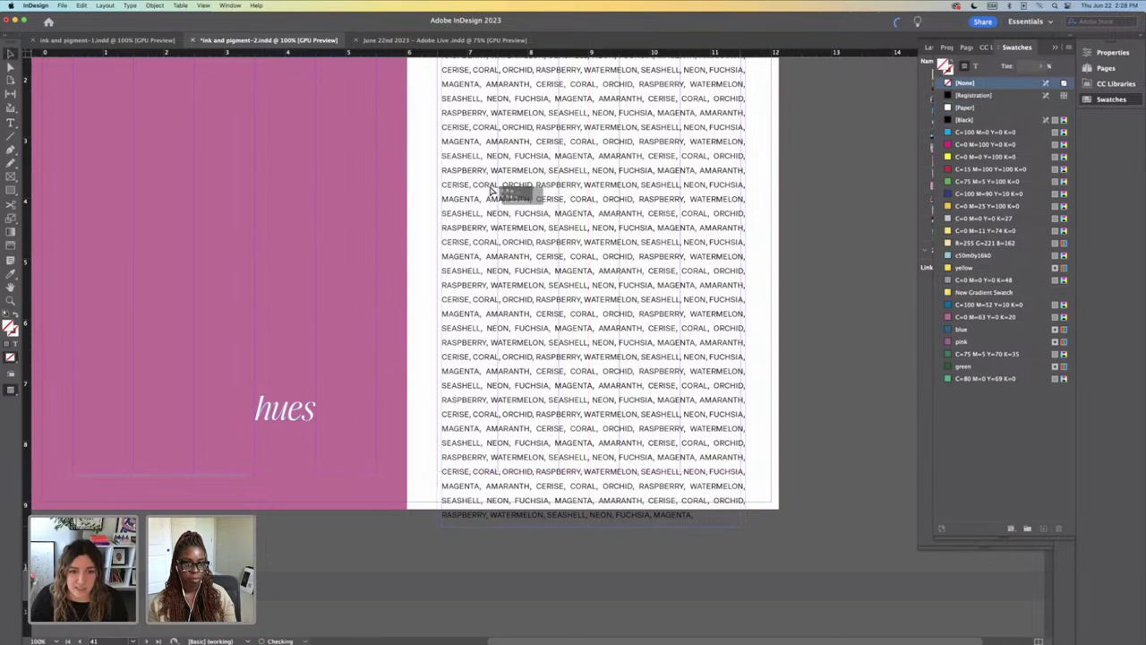
{"action": "scroll", "coordinate": [493, 192], "scroll_direction": "up", "scroll_amount": 5}
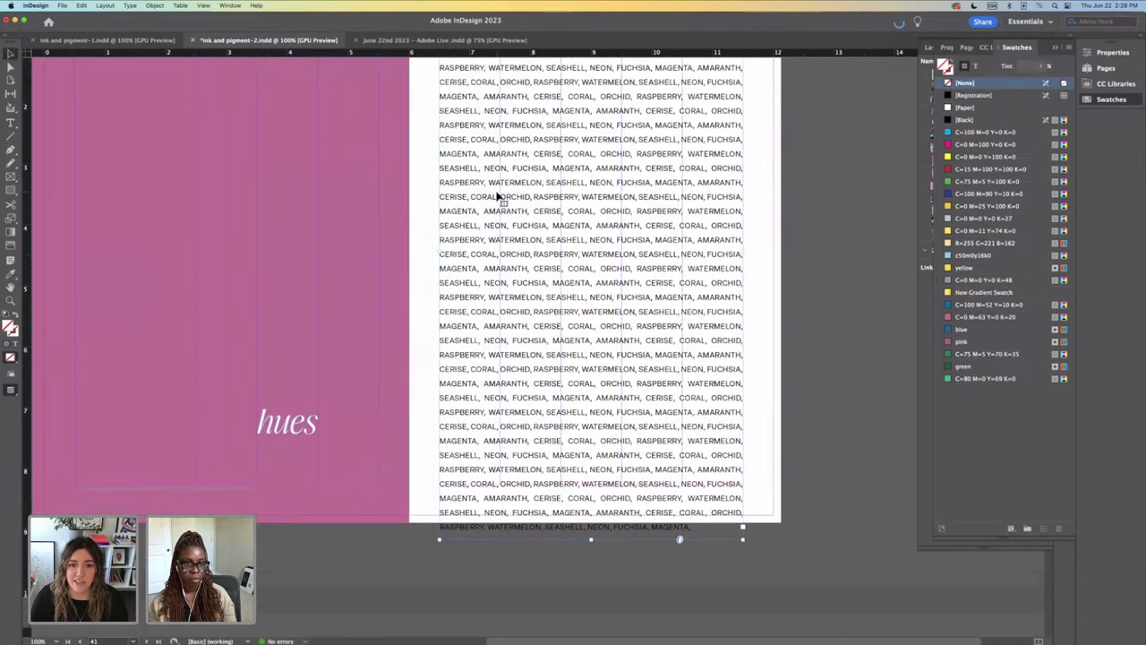
{"action": "scroll", "coordinate": [465, 161], "scroll_direction": "down", "scroll_amount": 1}
{"action": "scroll", "coordinate": [634, 216], "scroll_direction": "down", "scroll_amount": 4}
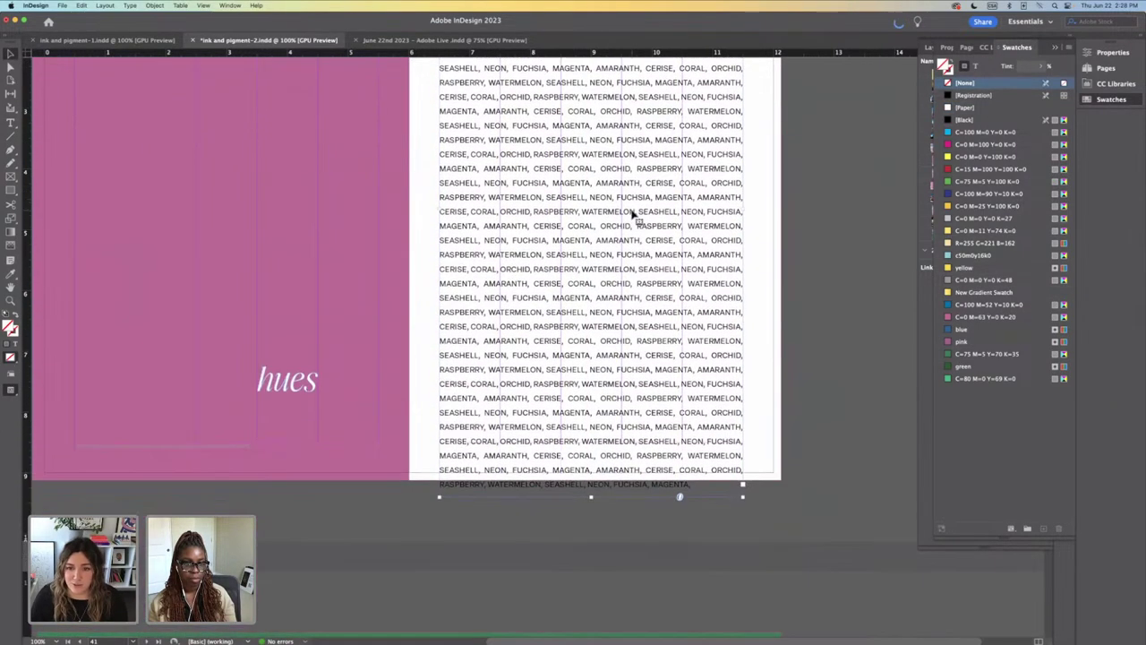
{"action": "left_click", "coordinate": [751, 239]}
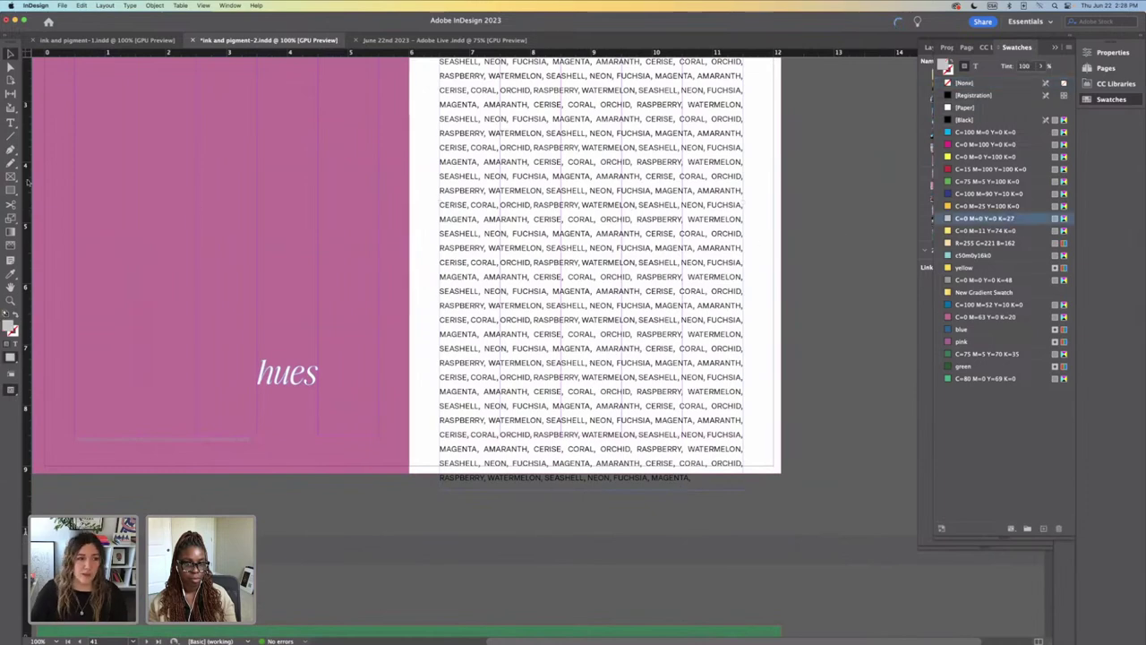
{"action": "left_click", "coordinate": [11, 123]}
{"action": "scroll", "coordinate": [544, 367], "scroll_direction": "up", "scroll_amount": 6}
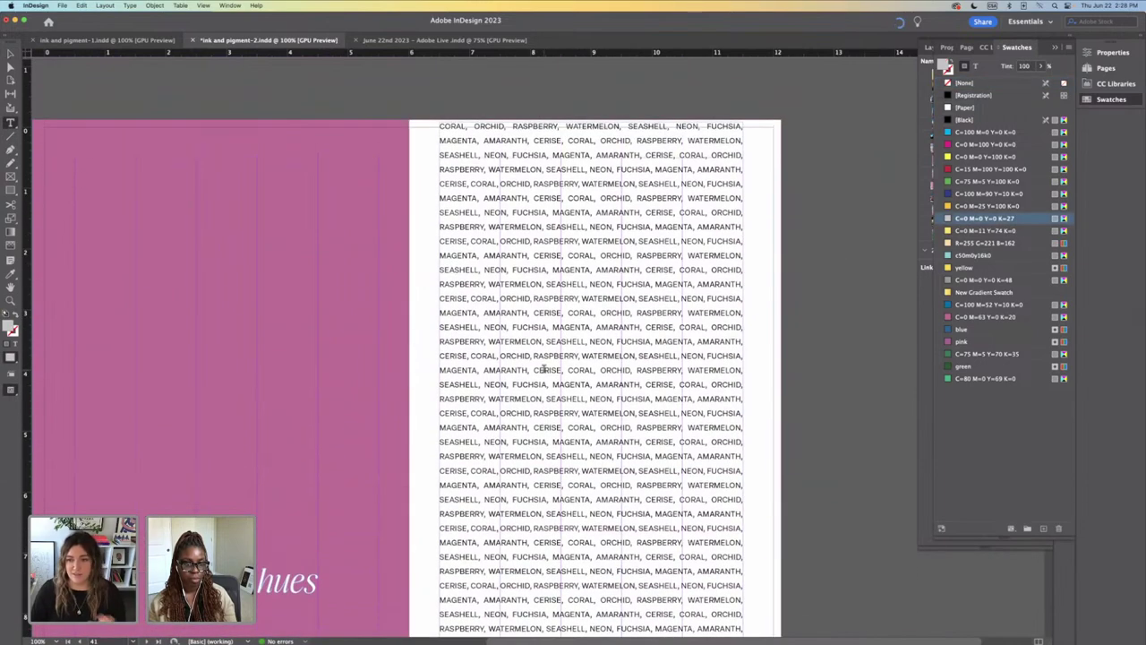
{"action": "key", "text": "super+minus"}
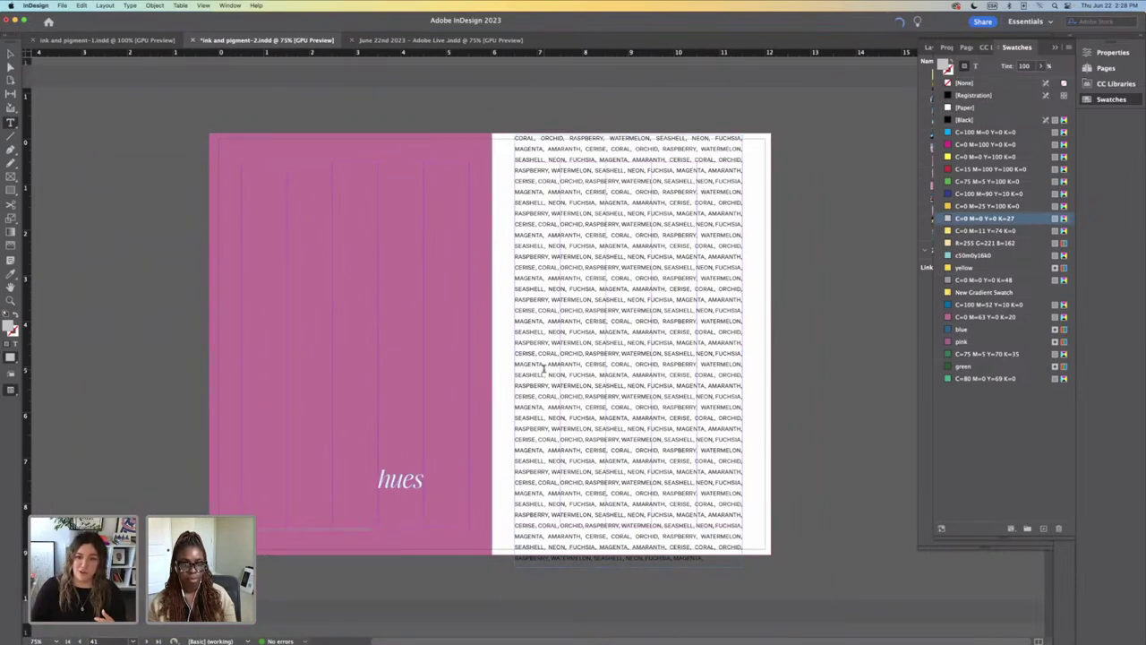
{"action": "scroll", "coordinate": [555, 403], "scroll_direction": "down", "scroll_amount": 2}
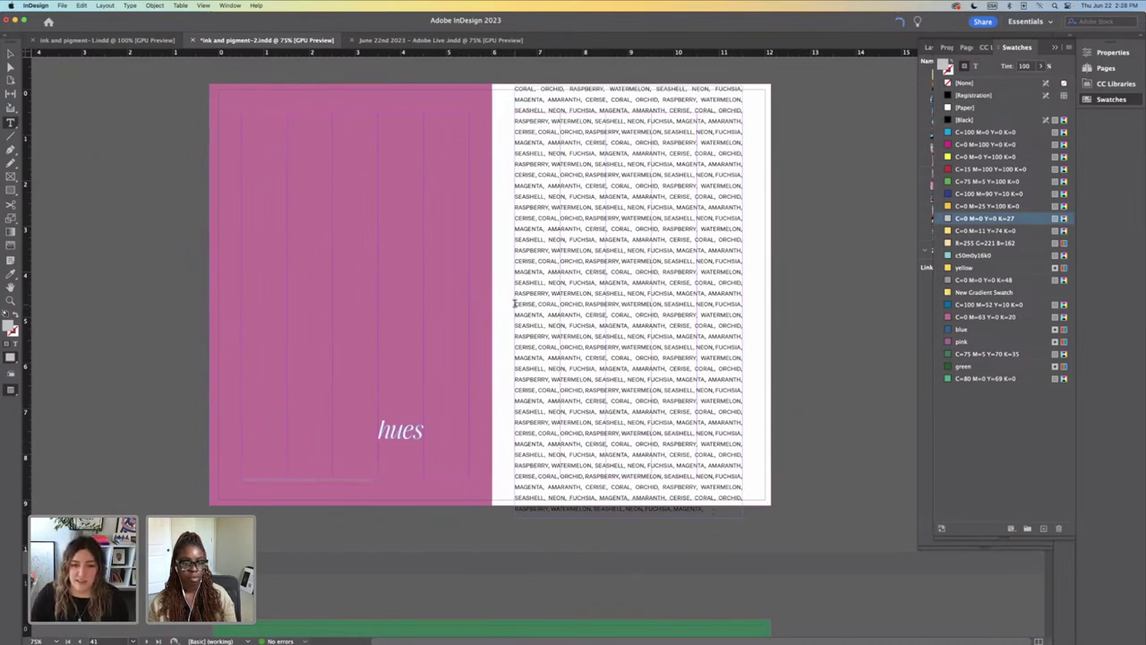
Step: Create a new paragraph style from the formatting of several lines of the pink shade names on page 41
{"action": "left_click_drag", "start_coordinate": [516, 306], "coordinate": [750, 362]}
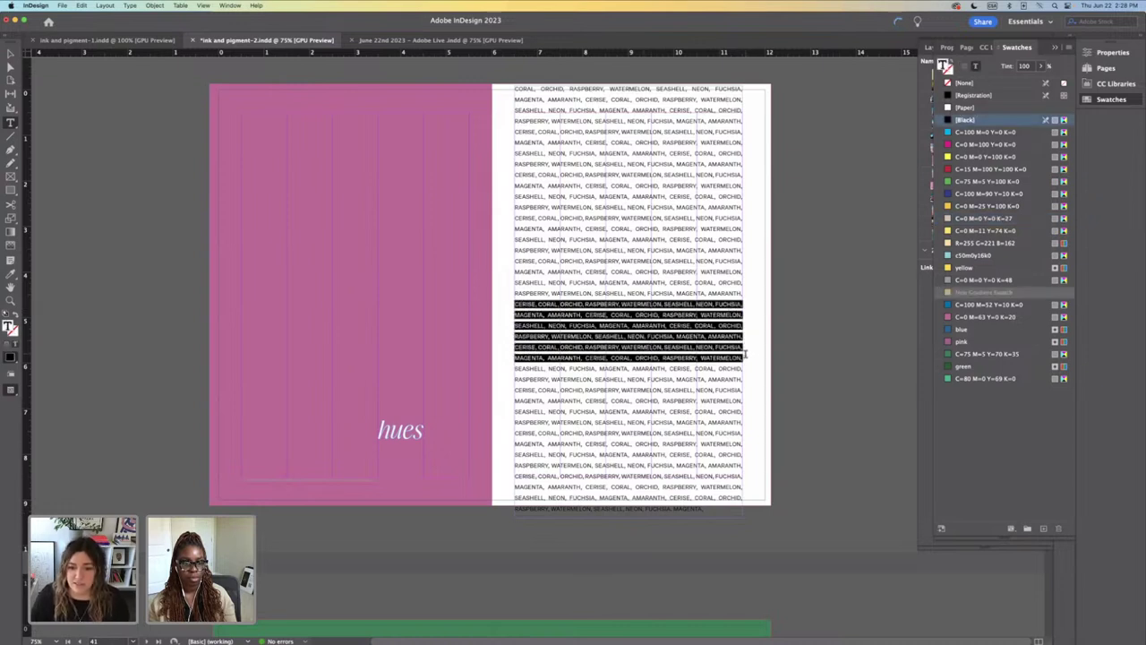
{"action": "left_click", "coordinate": [1054, 48]}
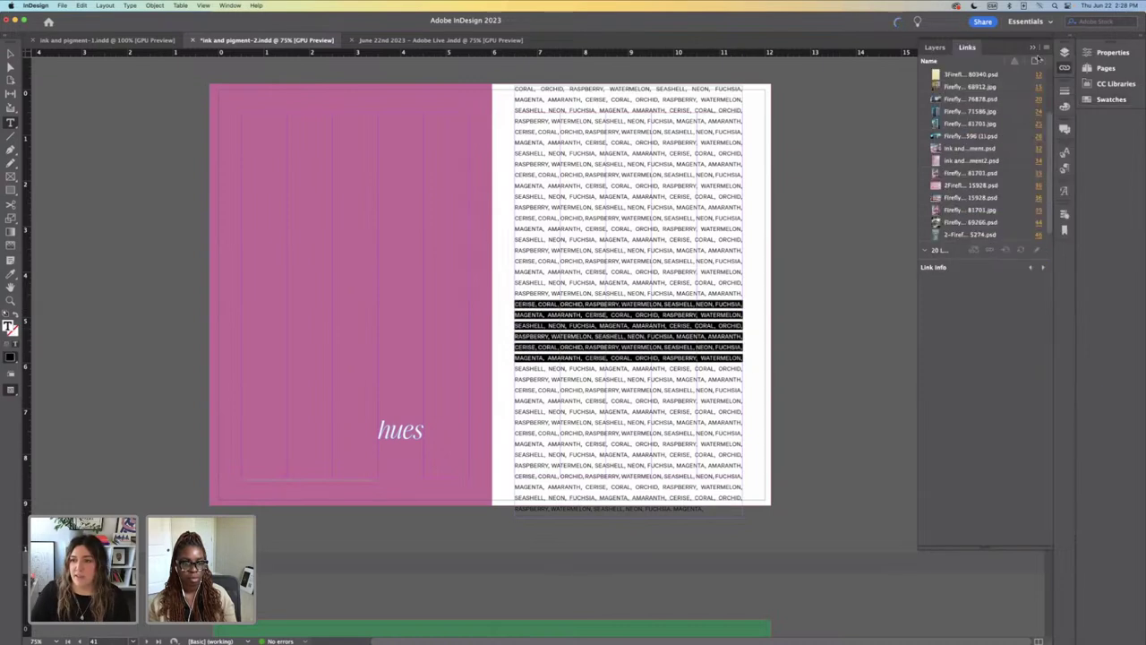
{"action": "left_click", "coordinate": [1032, 49]}
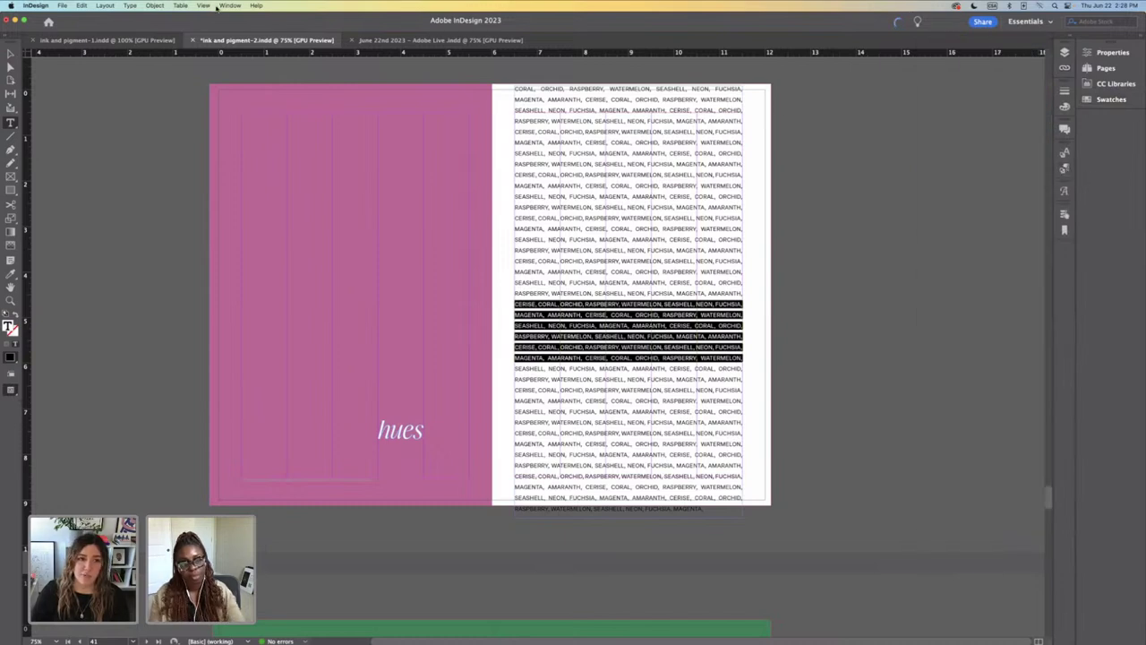
{"action": "left_click", "coordinate": [1064, 168]}
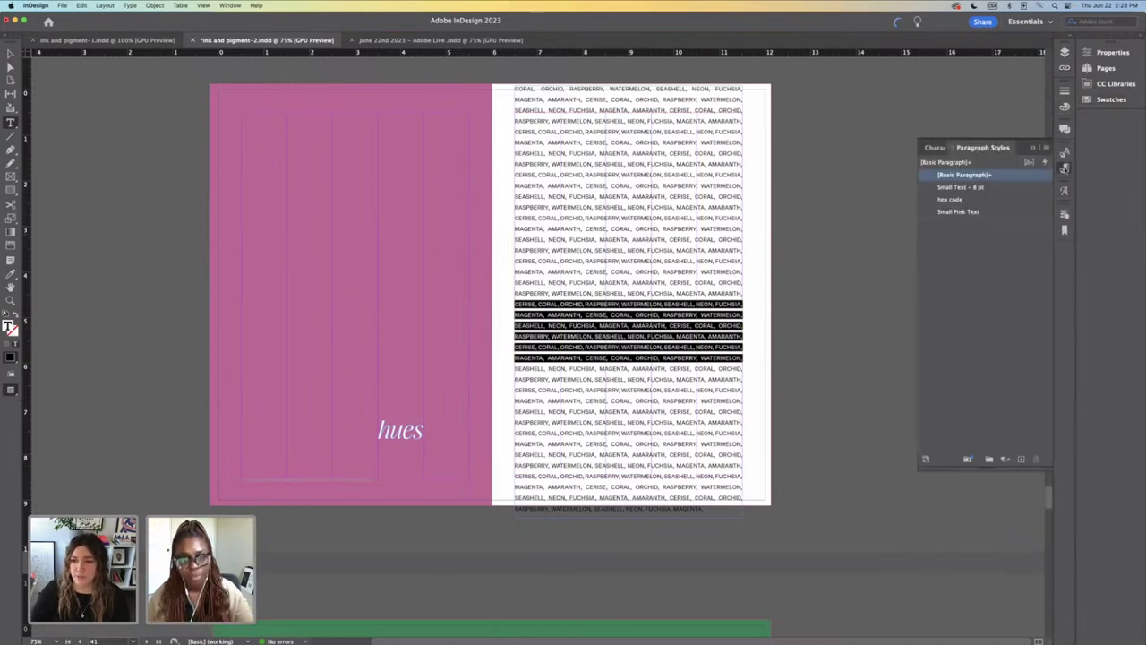
{"action": "left_click", "coordinate": [1020, 459]}
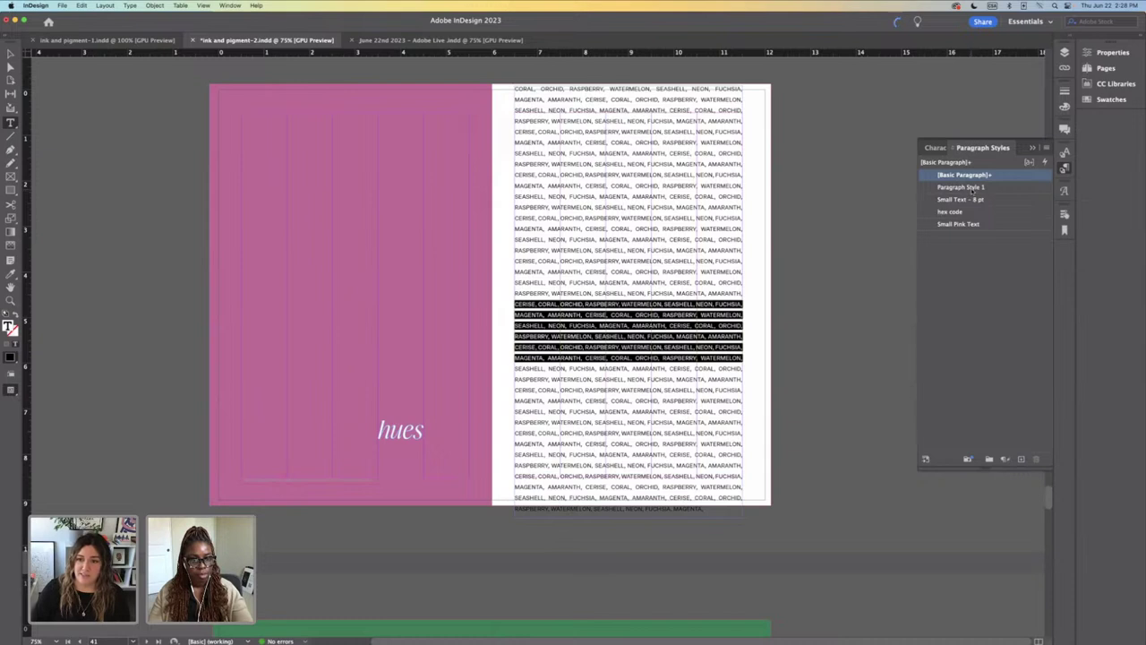
Step: Name the new paragraph style "hues - all caps", check its basic character formats and save it
{"action": "double_click", "coordinate": [972, 189]}
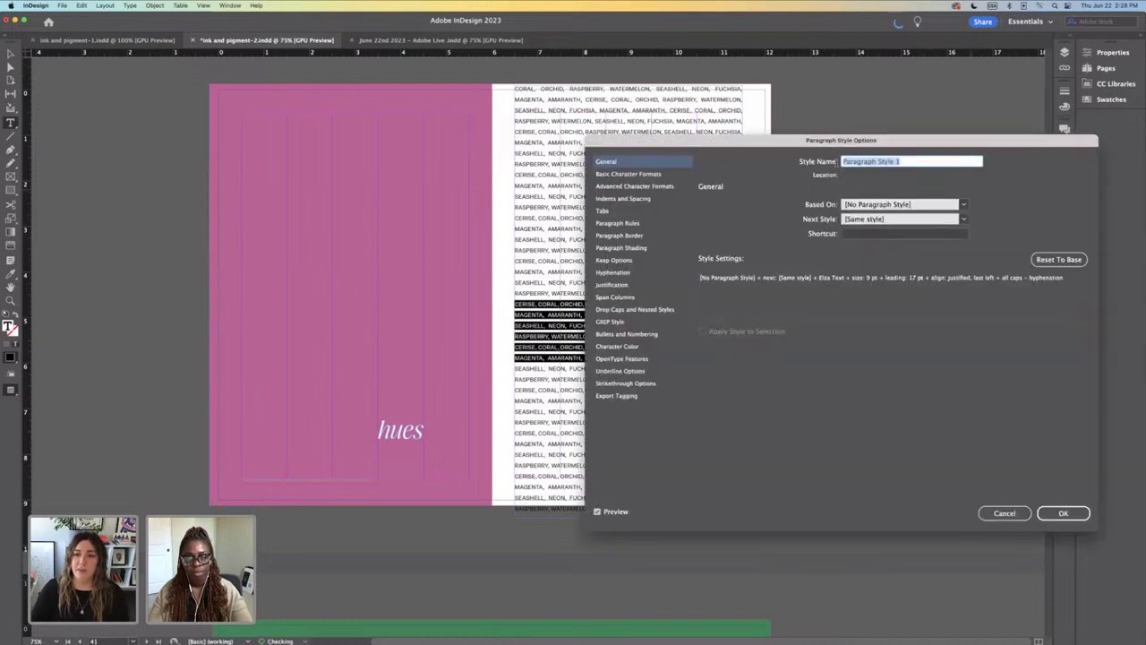
{"action": "left_click_drag", "start_coordinate": [913, 162], "coordinate": [829, 159]}
{"action": "type", "text": "hues - all caps"}
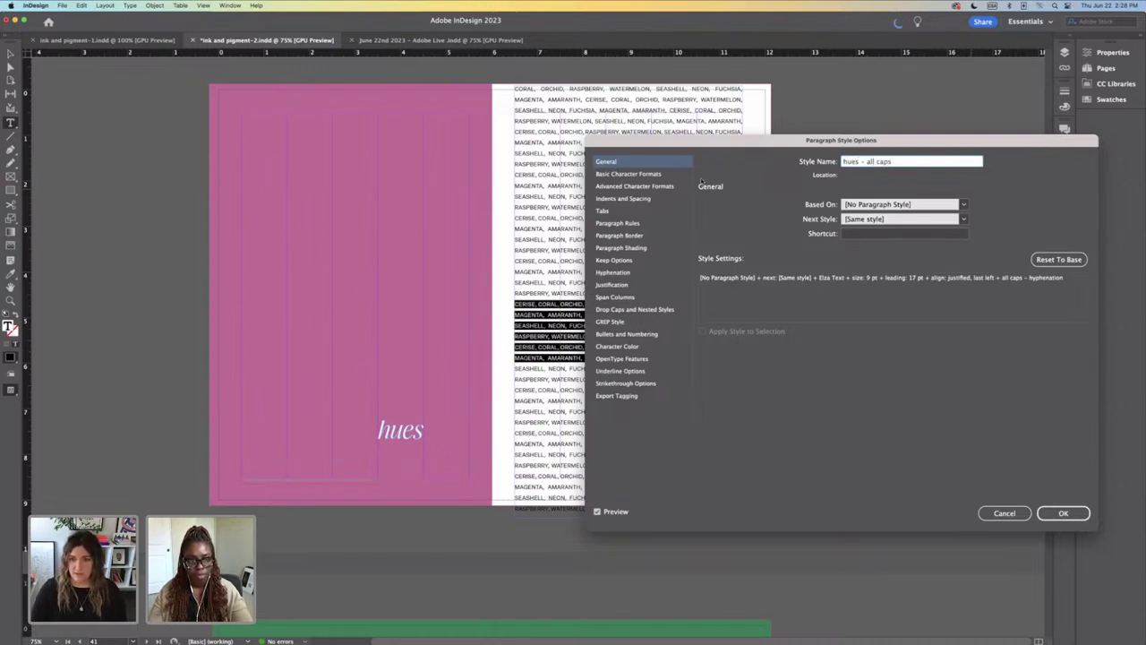
{"action": "left_click", "coordinate": [642, 175]}
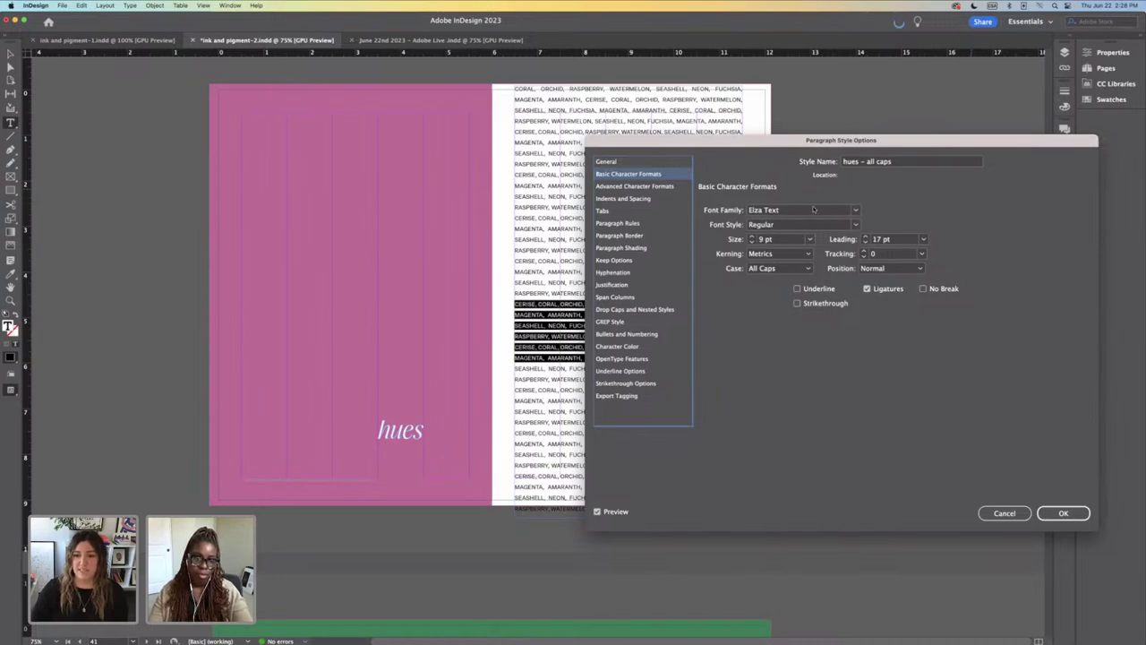
{"action": "left_click", "coordinate": [1063, 519]}
Step: Apply the "hues - all caps" paragraph style to the green shade names in the page 49 text frame
{"action": "scroll", "coordinate": [705, 400], "scroll_direction": "down", "scroll_amount": 10}
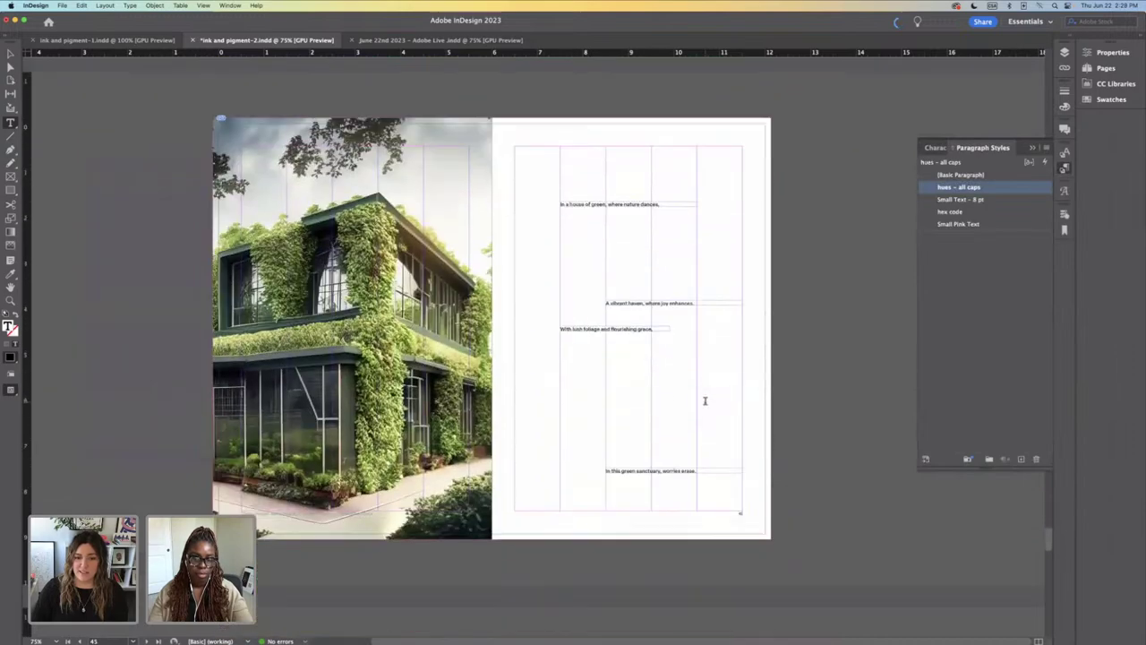
{"action": "scroll", "coordinate": [704, 400], "scroll_direction": "down", "scroll_amount": 15}
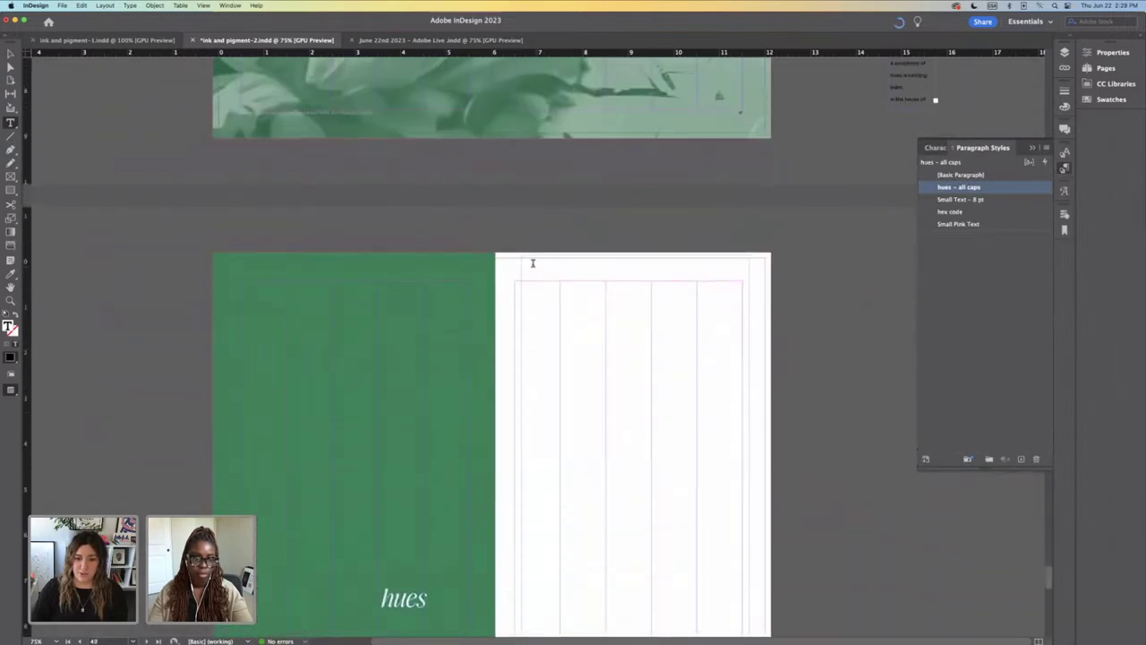
{"action": "left_click_drag", "start_coordinate": [537, 265], "coordinate": [618, 527]}
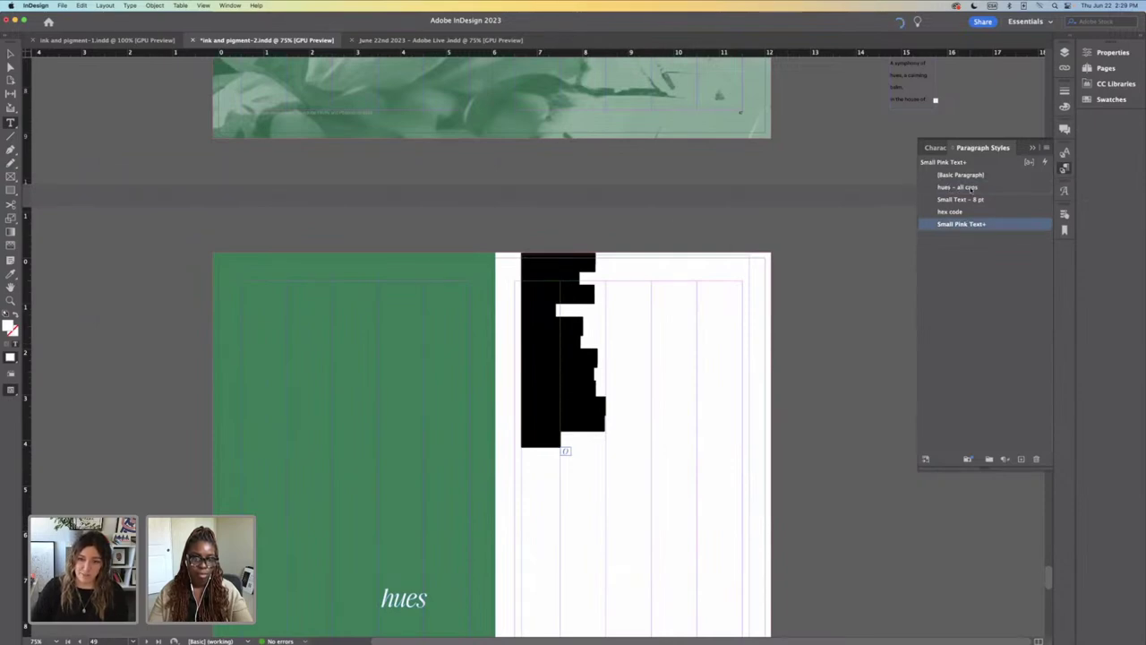
{"action": "left_click", "coordinate": [971, 187]}
{"action": "left_click", "coordinate": [634, 296]}
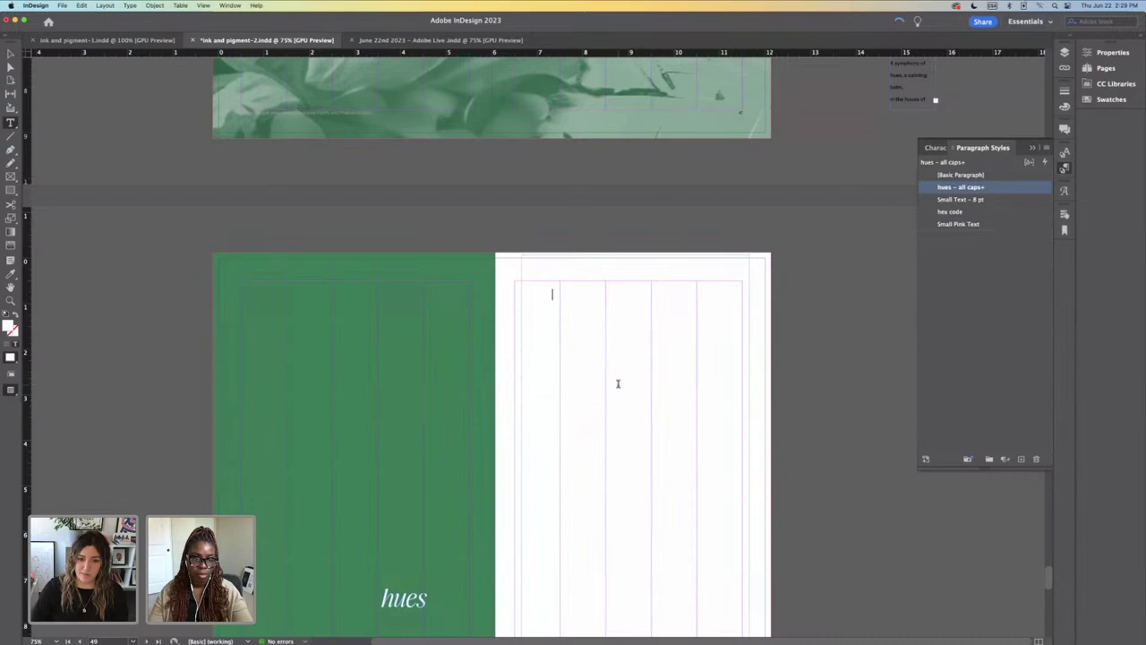
Step: Colour all the green shade names on page 49 with the [Black] swatch
{"action": "key", "text": "super+a"}
{"action": "left_click", "coordinate": [1111, 99]}
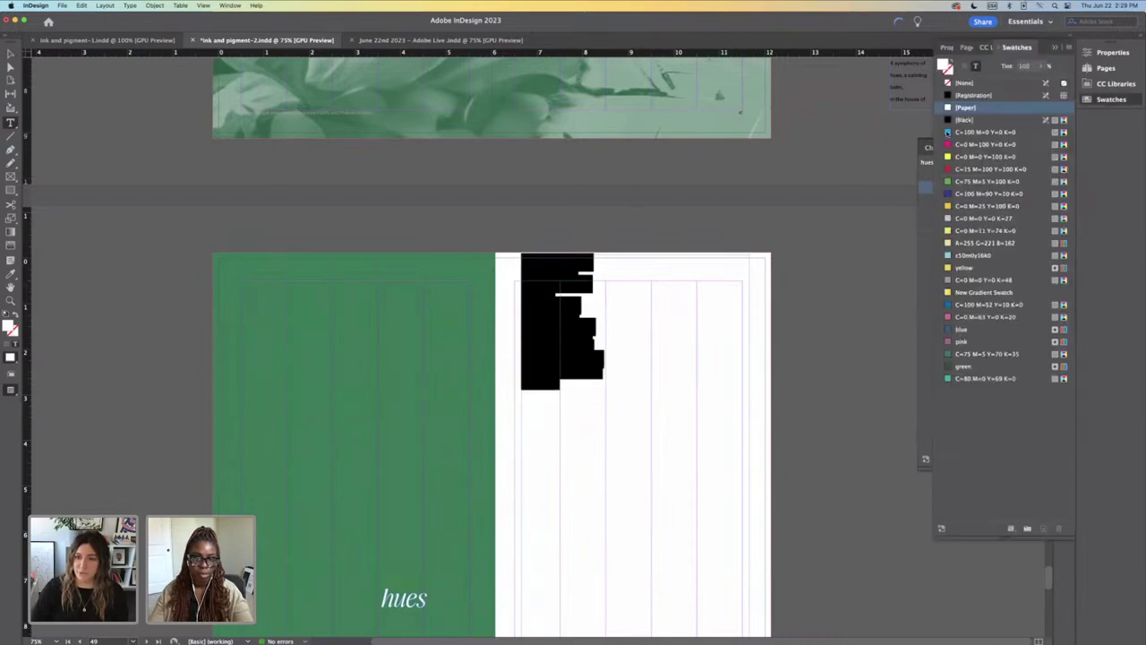
{"action": "left_click", "coordinate": [951, 120]}
{"action": "left_click", "coordinate": [592, 348]}
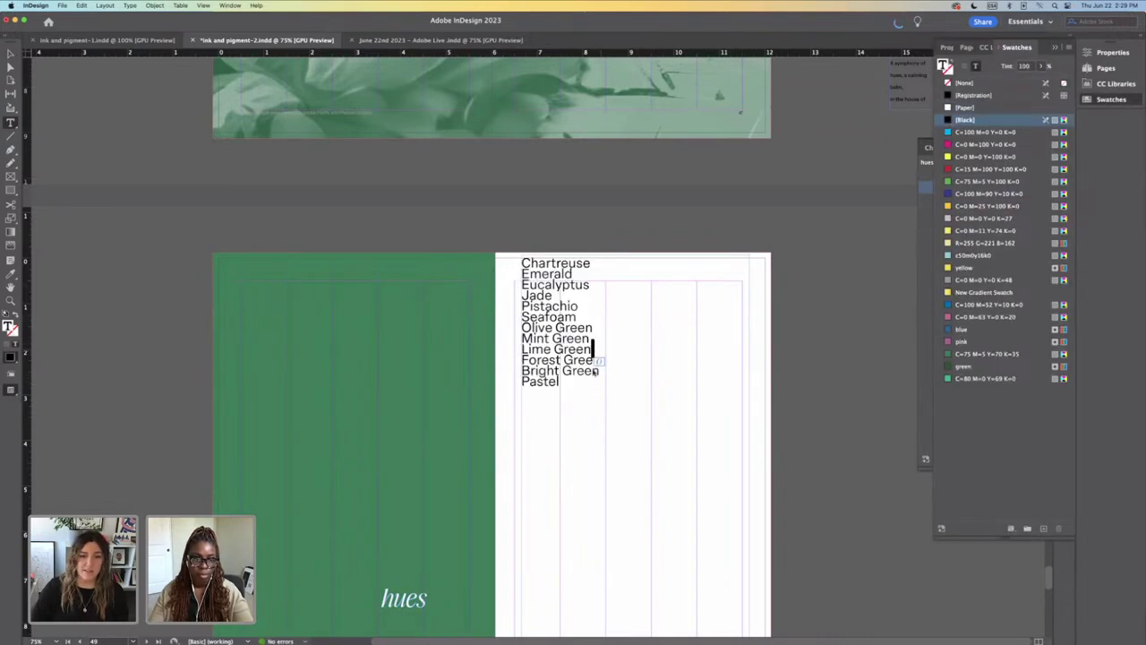
Step: Reset all the green shade names to [Basic Paragraph] and reapply the "hues - all caps" style
{"action": "key", "text": "super+a"}
{"action": "left_click", "coordinate": [1131, 50]}
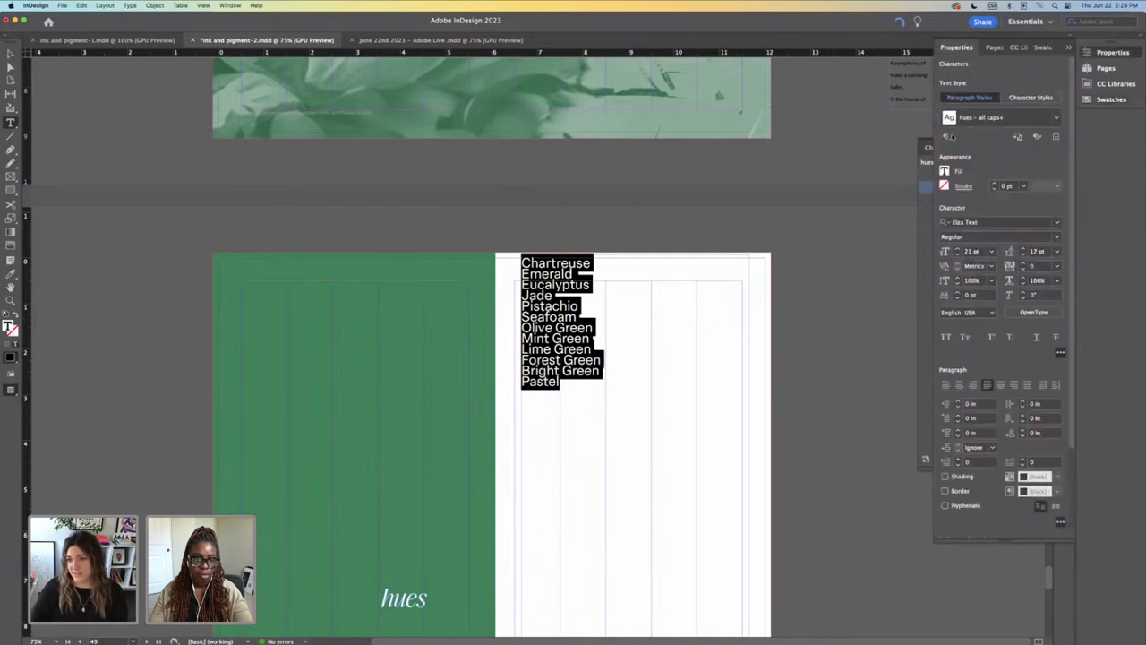
{"action": "left_click", "coordinate": [1056, 47]}
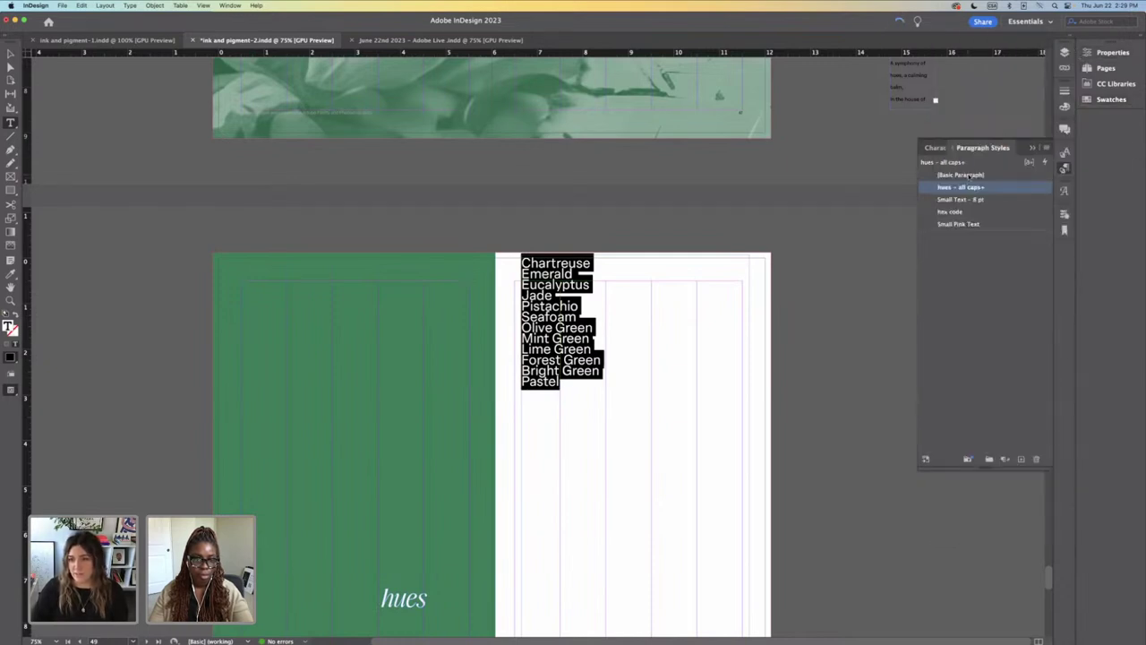
{"action": "left_click", "coordinate": [976, 176]}
{"action": "left_click", "coordinate": [976, 187]}
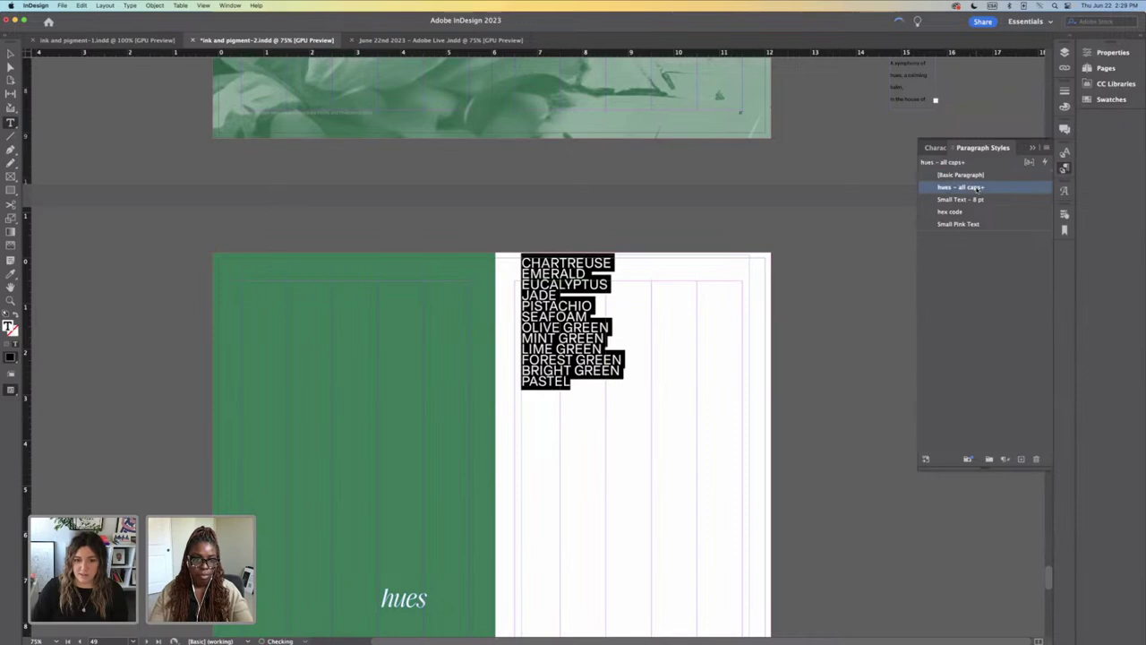
Step: Compare the green list's character settings with the pink shade names on page 41 and the SHADES list in the June 22nd 2023 document
{"action": "left_click", "coordinate": [1113, 52]}
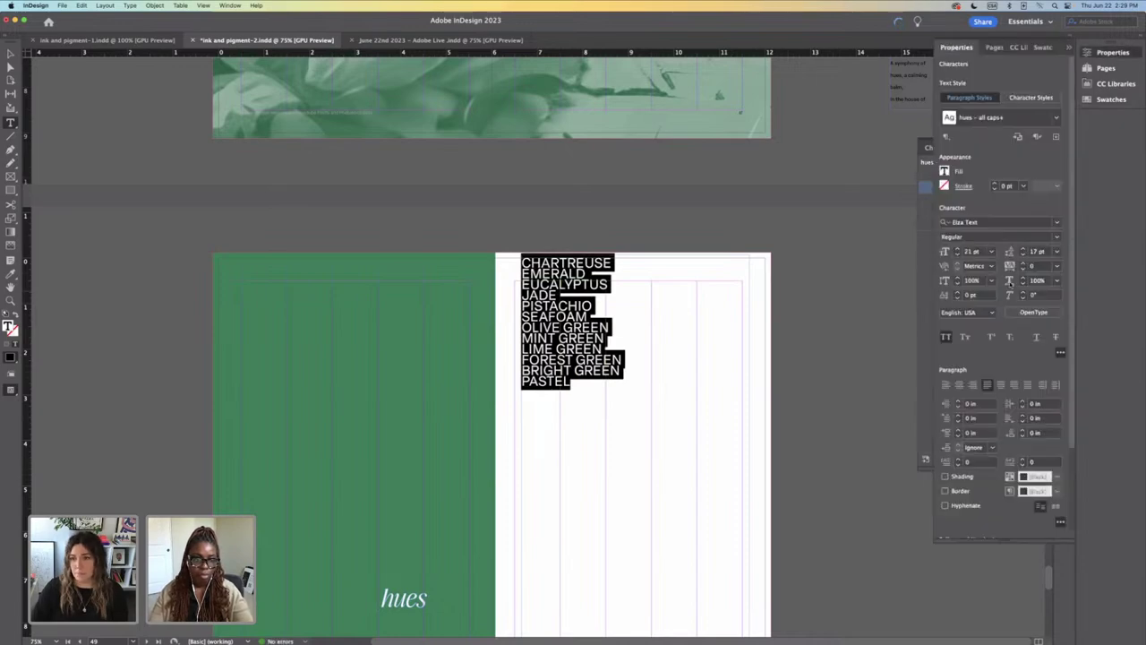
{"action": "scroll", "coordinate": [796, 227], "scroll_direction": "up", "scroll_amount": 15}
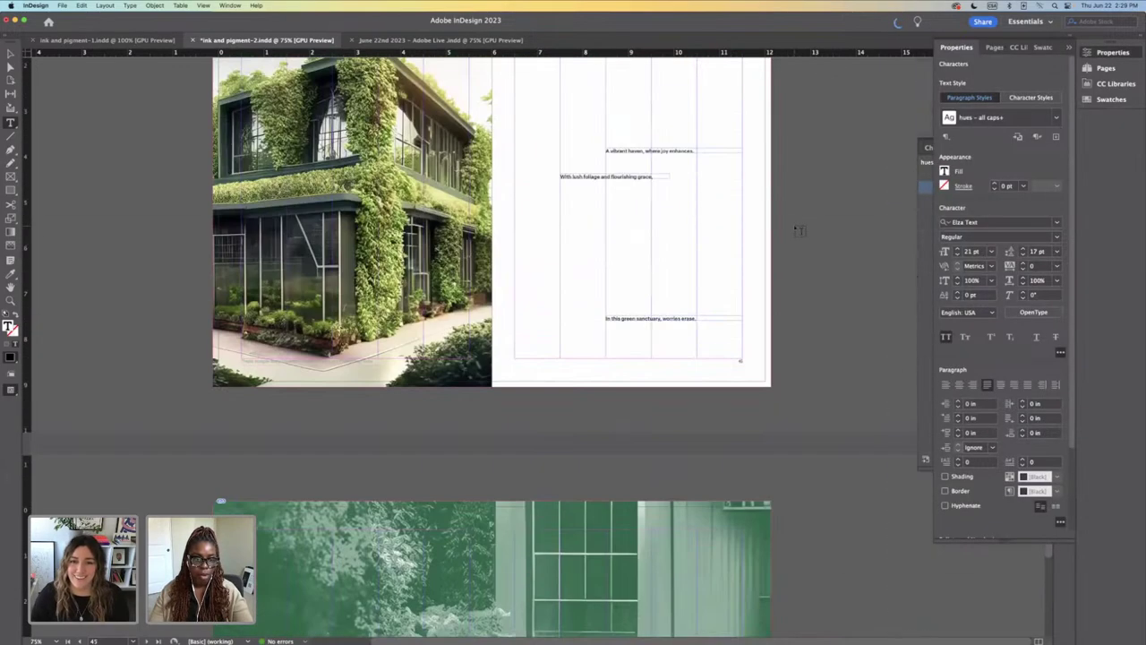
{"action": "scroll", "coordinate": [799, 230], "scroll_direction": "up", "scroll_amount": 5}
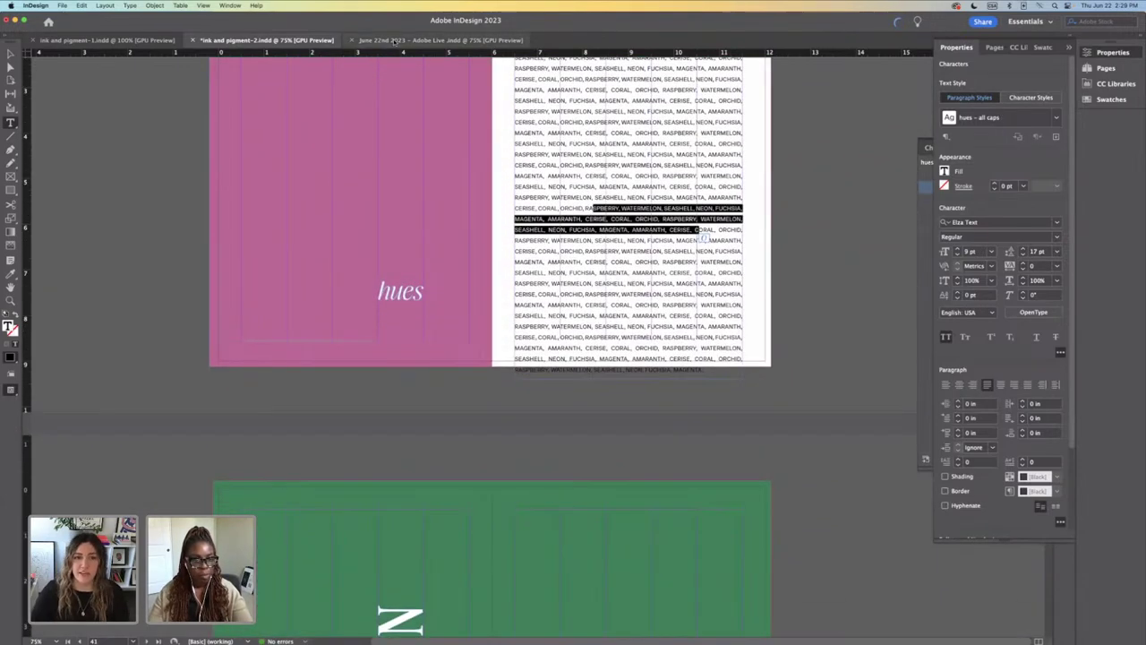
{"action": "left_click", "coordinate": [439, 39]}
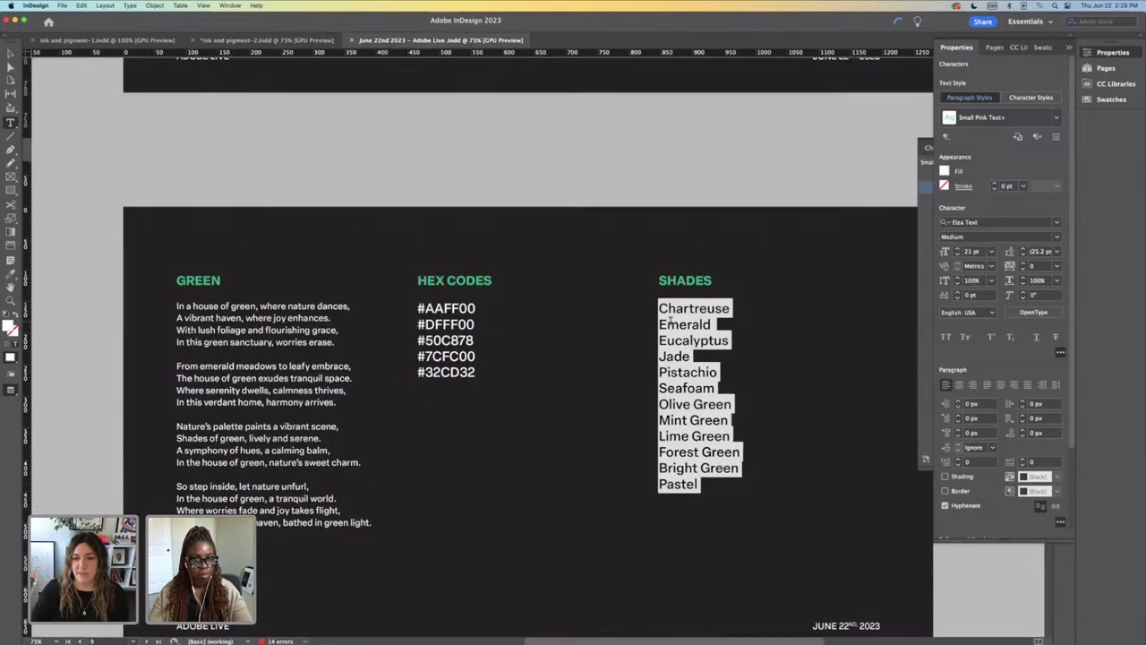
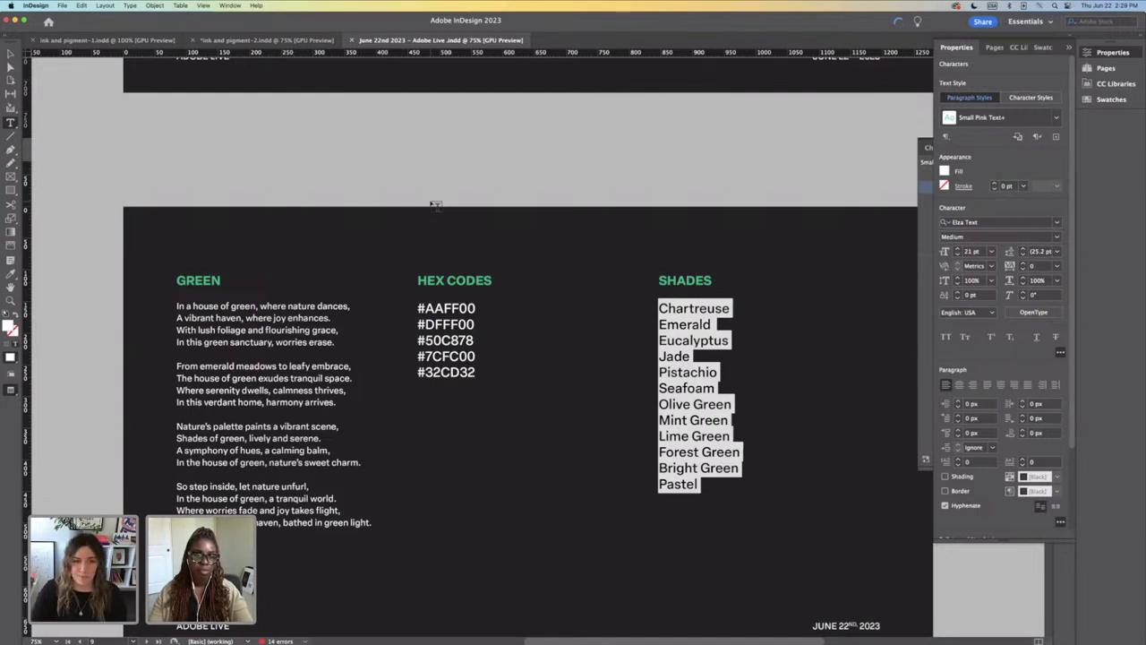
{"action": "left_click", "coordinate": [264, 40]}
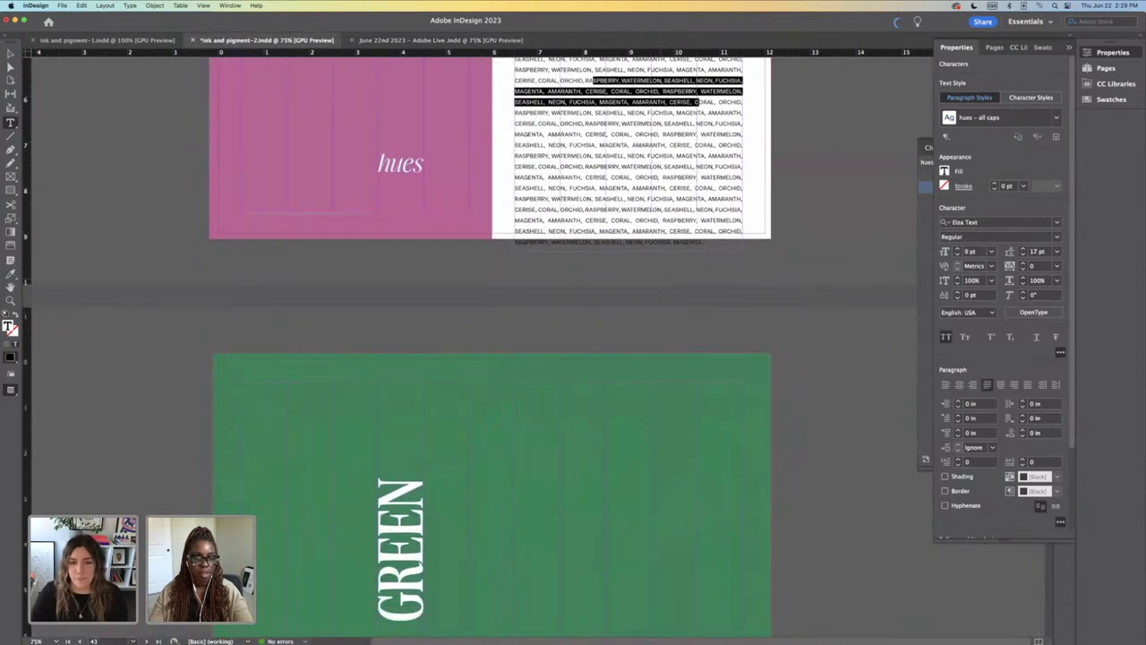
{"action": "scroll", "coordinate": [661, 292], "scroll_direction": "down", "scroll_amount": 3}
{"action": "scroll", "coordinate": [661, 293], "scroll_direction": "up", "scroll_amount": 3}
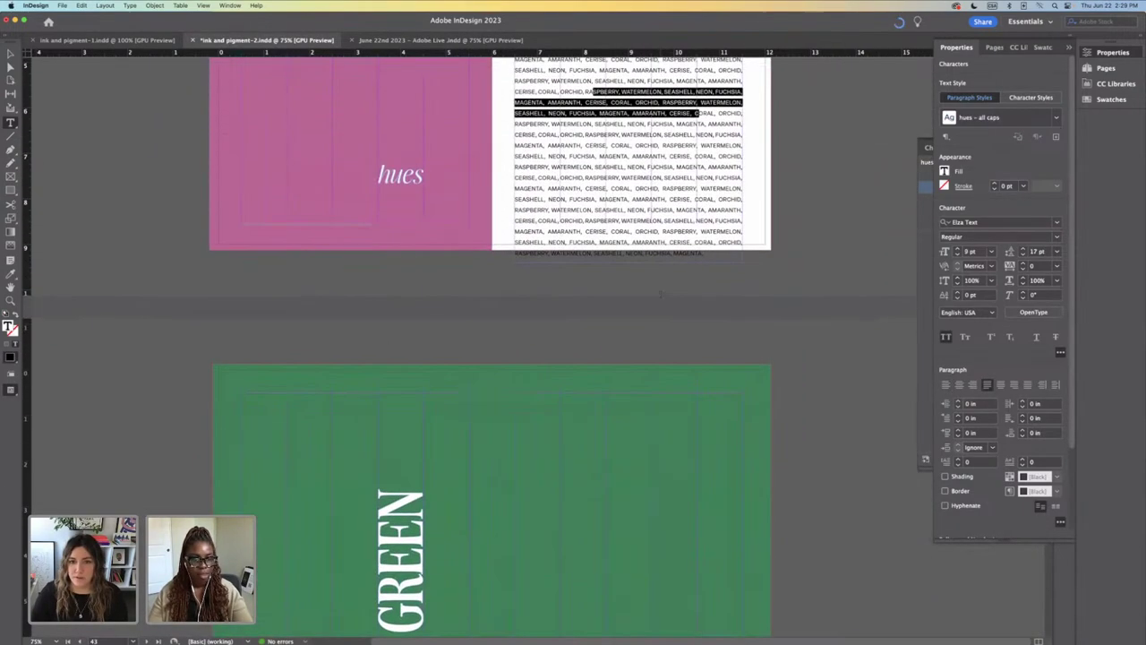
{"action": "scroll", "coordinate": [660, 292], "scroll_direction": "down", "scroll_amount": 15}
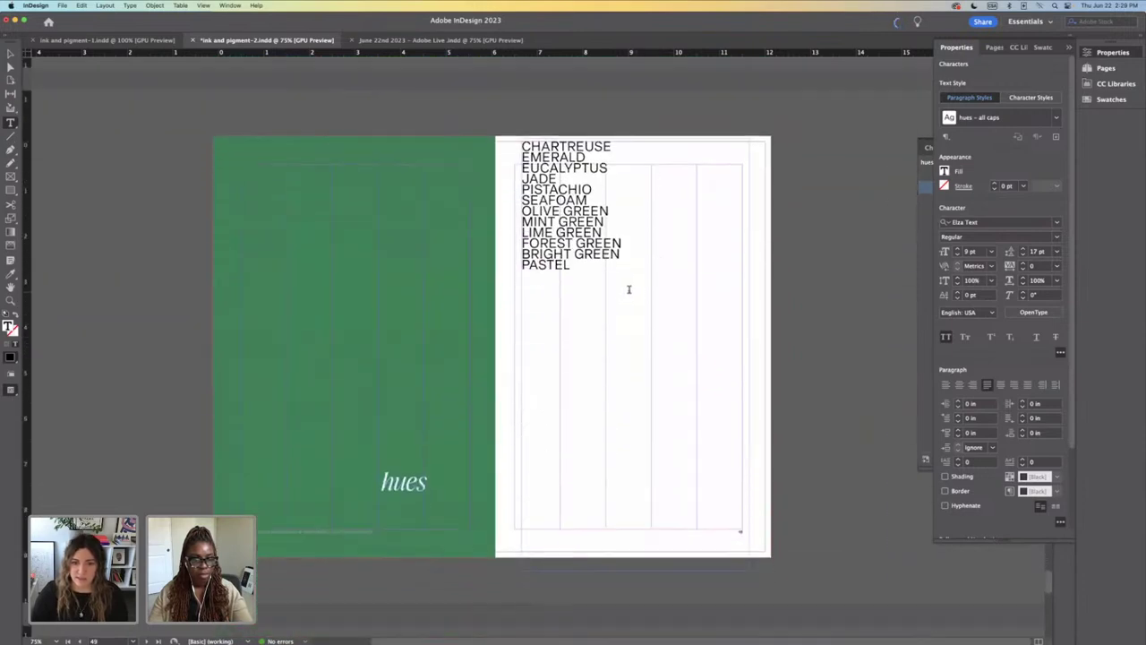
Step: Set the font size of all the green shade names on page 49 to 9 pt
{"action": "left_click", "coordinate": [576, 273]}
{"action": "key", "text": "super+a"}
{"action": "left_click_drag", "start_coordinate": [983, 251], "coordinate": [932, 253]}
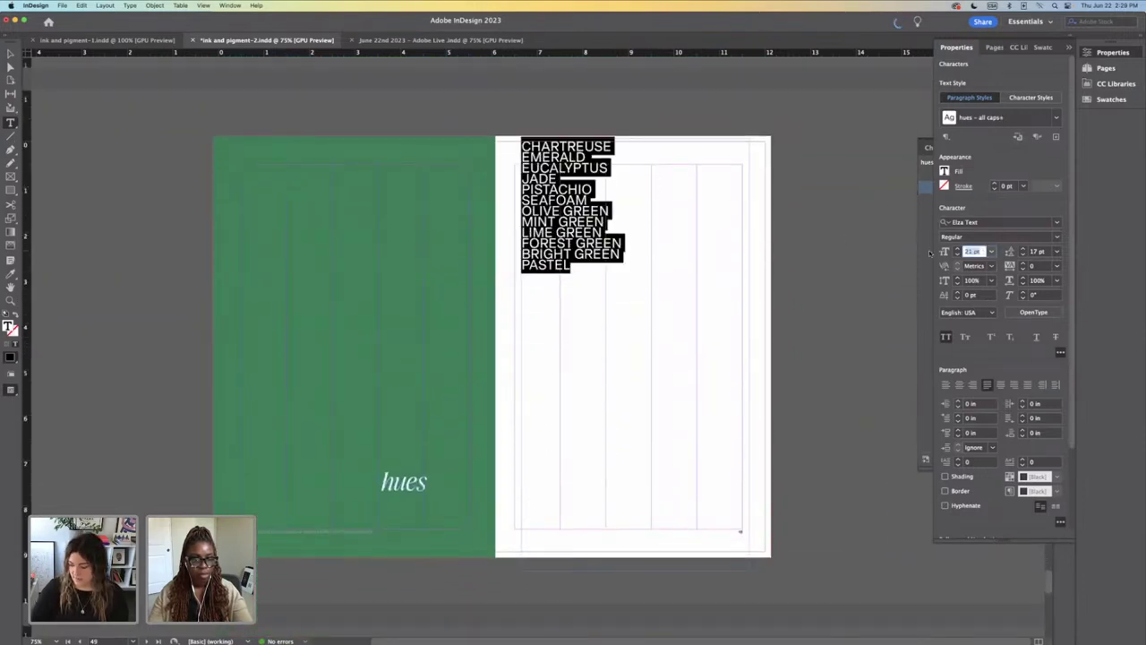
{"action": "type", "text": "8"}
{"action": "key", "text": "Return"}
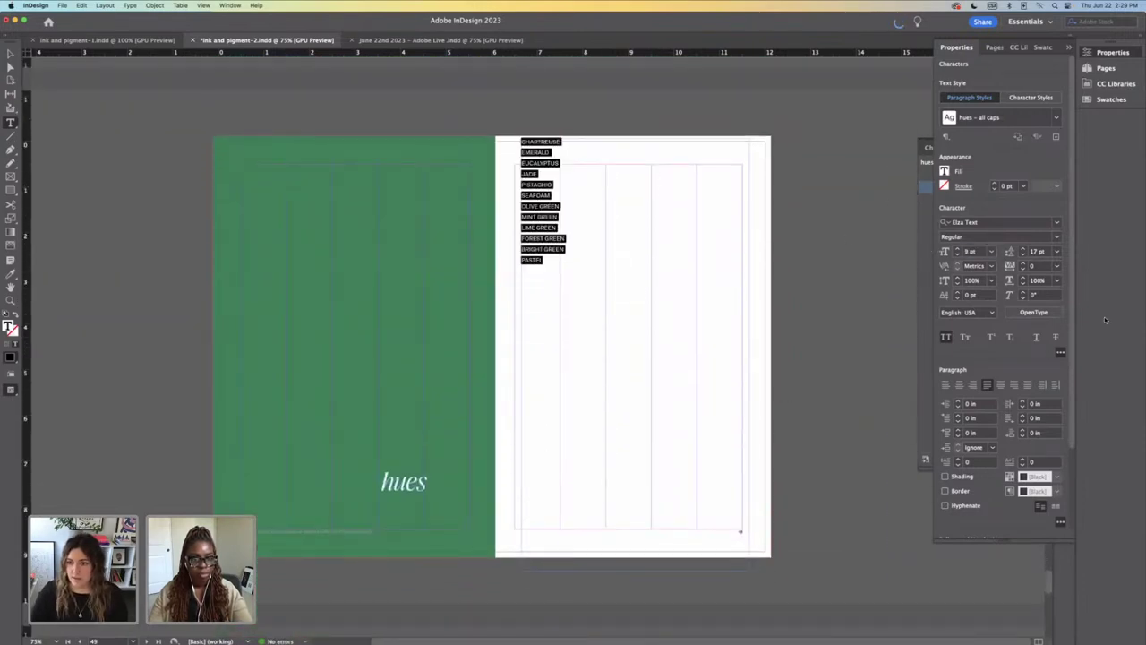
Step: Compare the resized green list with the formatting of the pink shade names on page 41
{"action": "scroll", "coordinate": [632, 208], "scroll_direction": "up", "scroll_amount": 20}
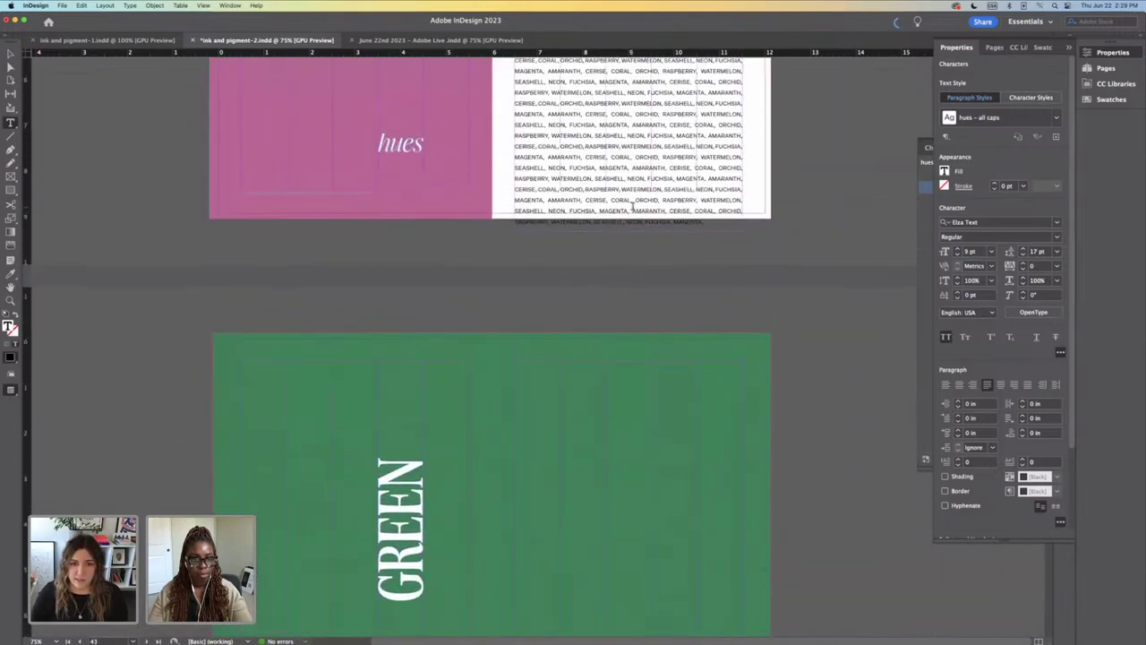
{"action": "scroll", "coordinate": [632, 207], "scroll_direction": "up", "scroll_amount": 10}
{"action": "scroll", "coordinate": [632, 207], "scroll_direction": "down", "scroll_amount": 4}
{"action": "left_click_drag", "start_coordinate": [655, 253], "coordinate": [580, 240]}
{"action": "scroll", "coordinate": [584, 238], "scroll_direction": "down", "scroll_amount": 2}
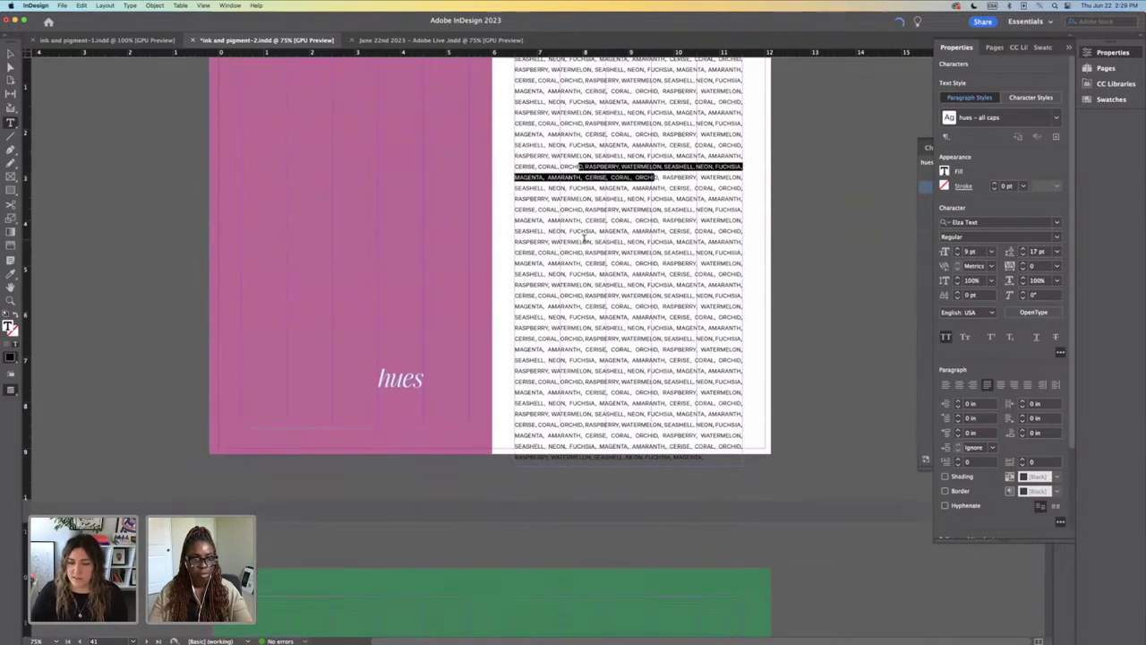
{"action": "scroll", "coordinate": [584, 238], "scroll_direction": "down", "scroll_amount": 12}
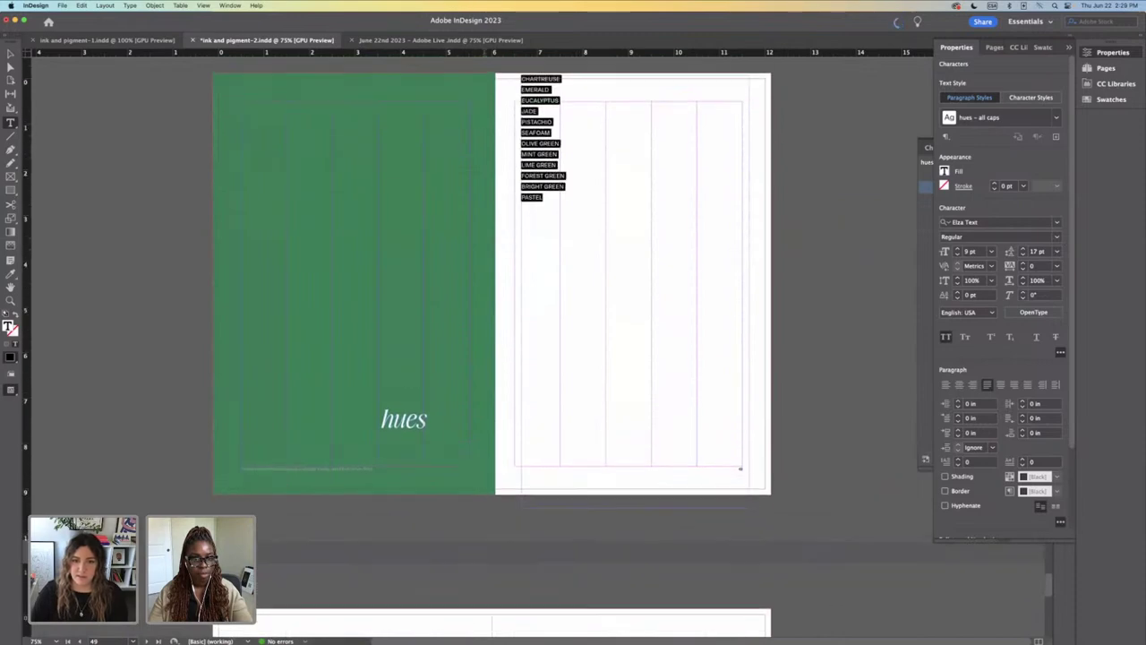
{"action": "scroll", "coordinate": [547, 265], "scroll_direction": "up", "scroll_amount": 2}
{"action": "left_click", "coordinate": [572, 214]}
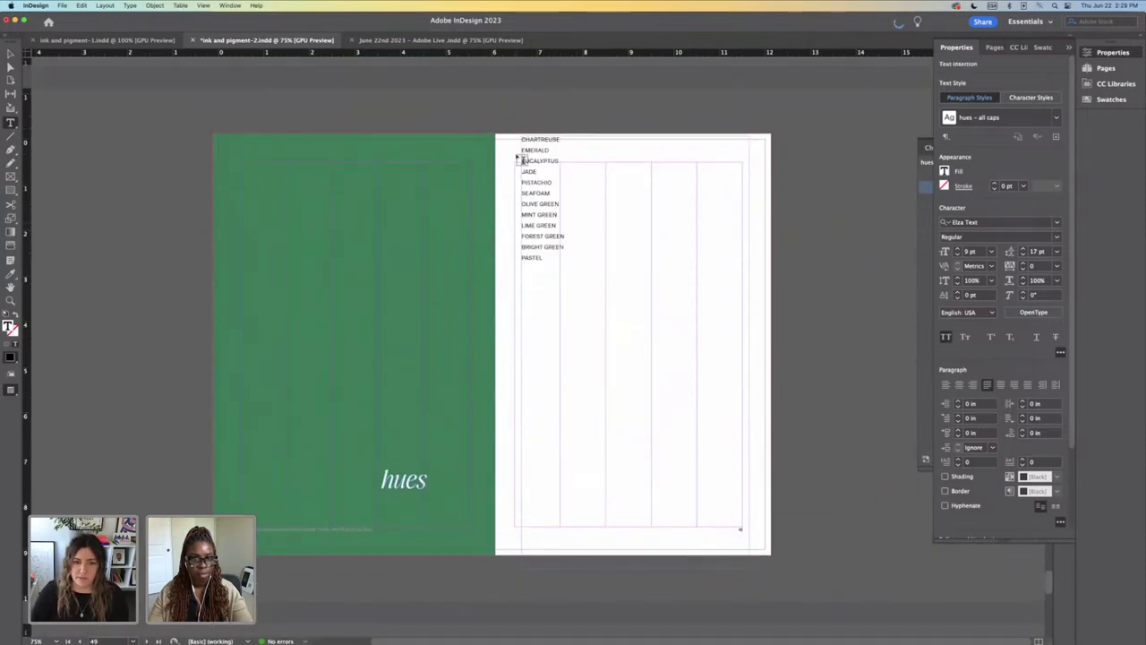
Step: Run EMERALD and EUCALYPTUS onto the CHARTREUSE line, separating the names with a comma and a space
{"action": "key", "text": "super+equal"}
{"action": "left_click", "coordinate": [490, 264]}
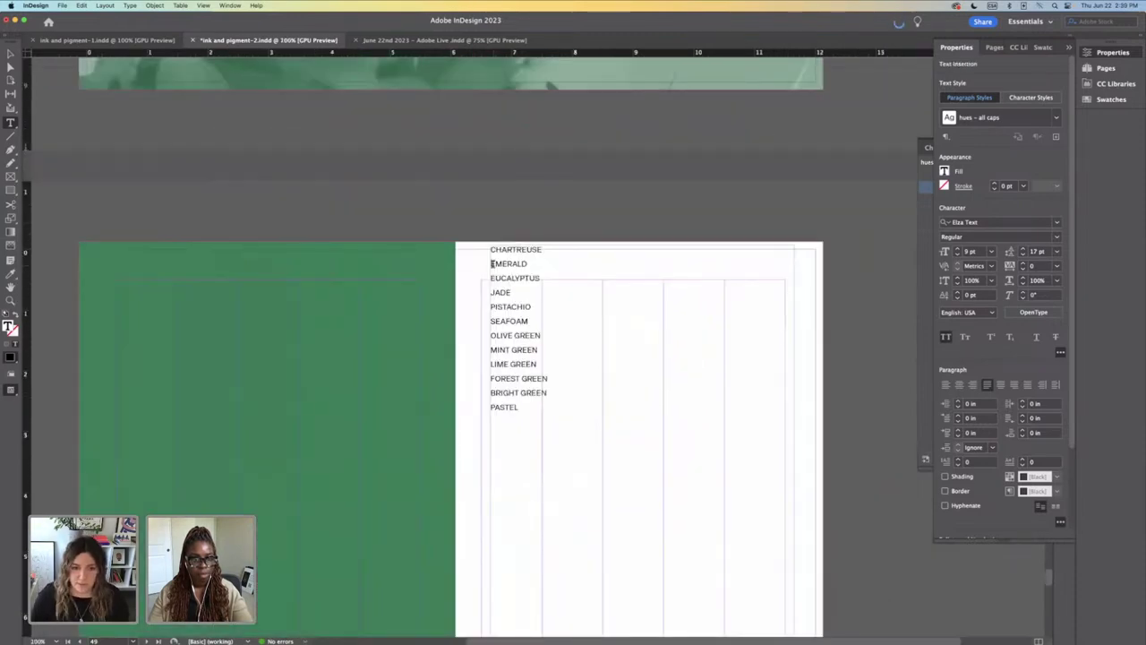
{"action": "key", "text": "BackSpace"}
{"action": "type", "text": ", EMERALD"}
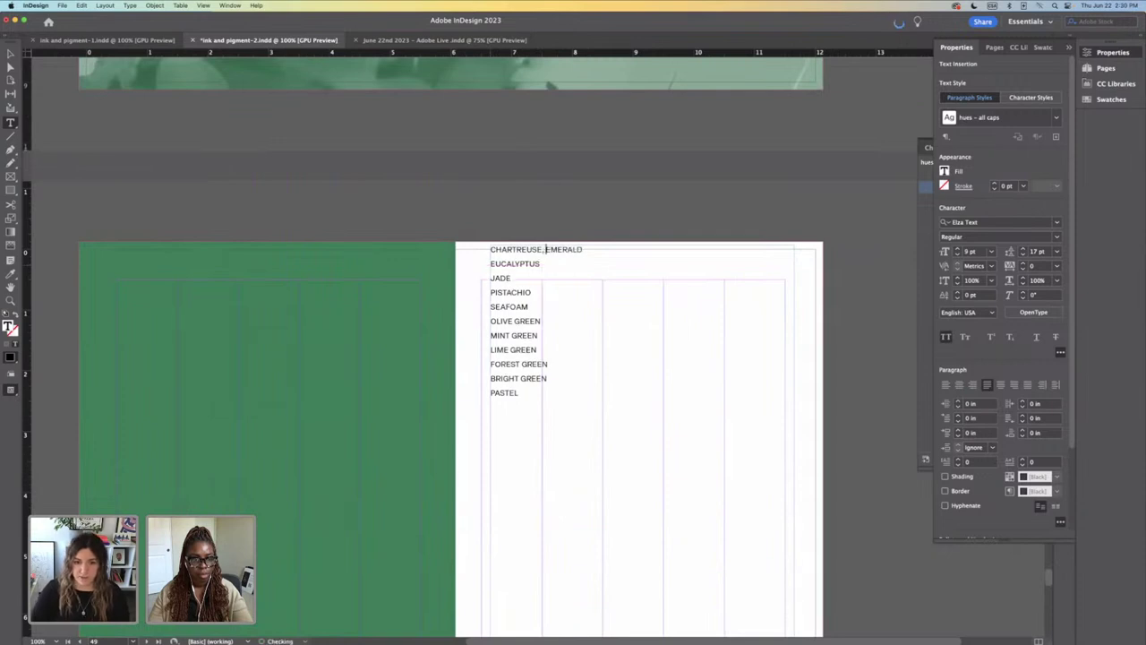
{"action": "left_click", "coordinate": [491, 263]}
{"action": "key", "text": "BackSpace"}
{"action": "type", "text": ", EUCALYPTUS"}
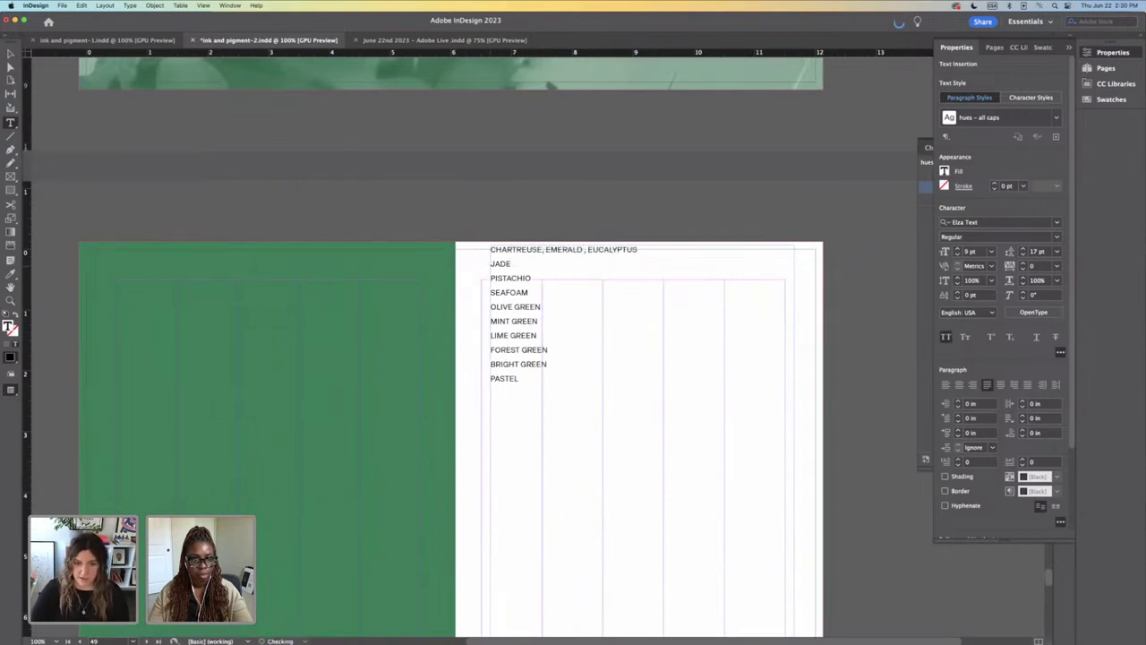
{"action": "key", "text": "BackSpace"}
{"action": "key", "text": "BackSpace"}
{"action": "type", "text": ","}
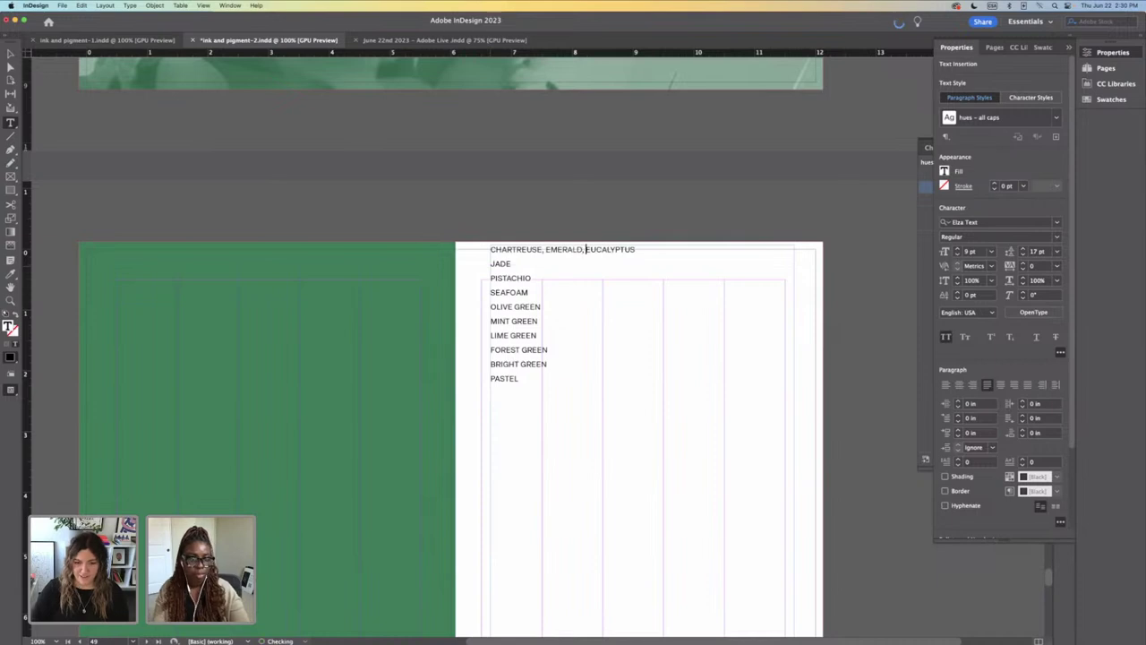
Step: Bring JADE, PISTACHIO and SEAFOAM up onto the same line after EUCALYPTUS, separated by commas
{"action": "left_click", "coordinate": [490, 263]}
{"action": "key", "text": "BackSpace"}
{"action": "type", "text": ", JADE"}
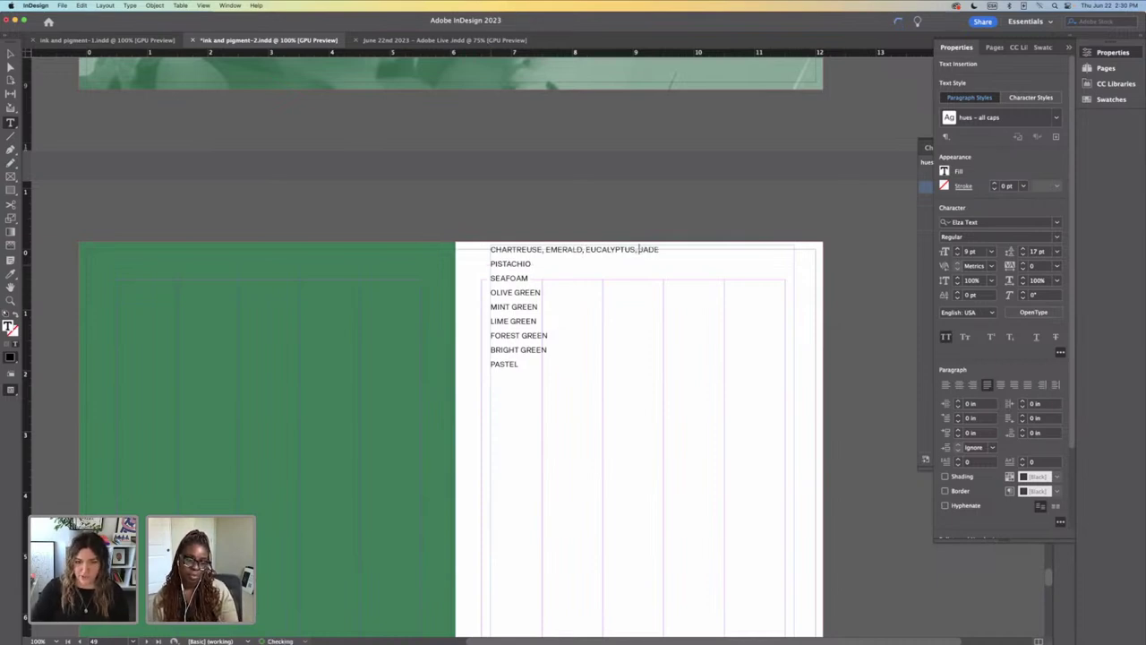
{"action": "left_click", "coordinate": [491, 263]}
{"action": "key", "text": "BackSpace"}
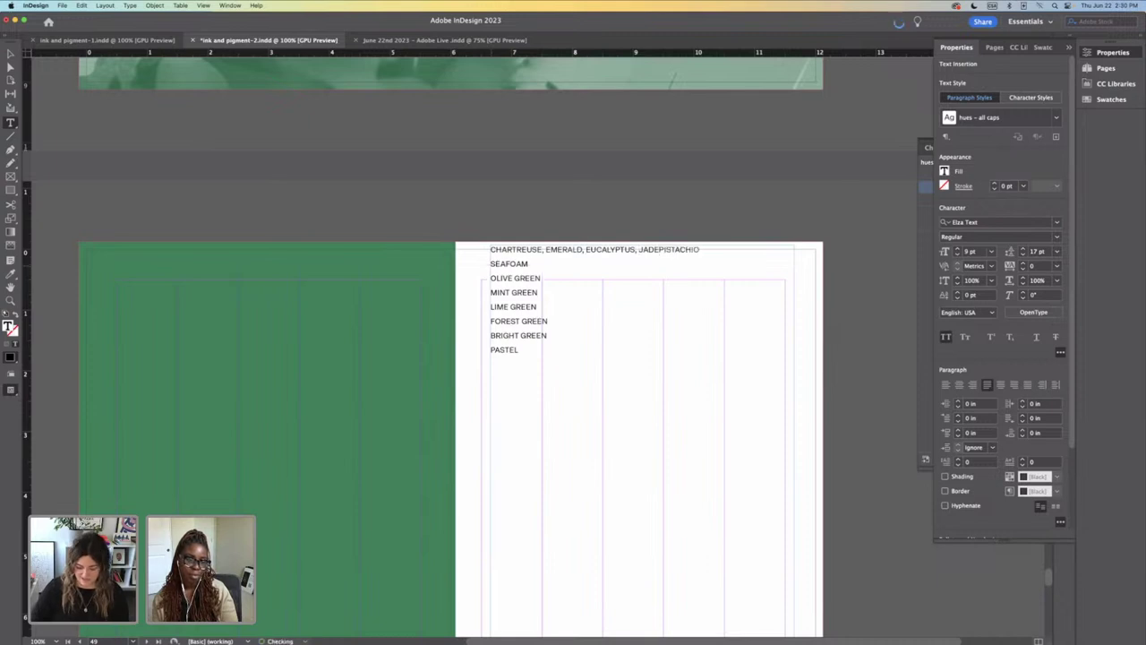
{"action": "type", "text": ","}
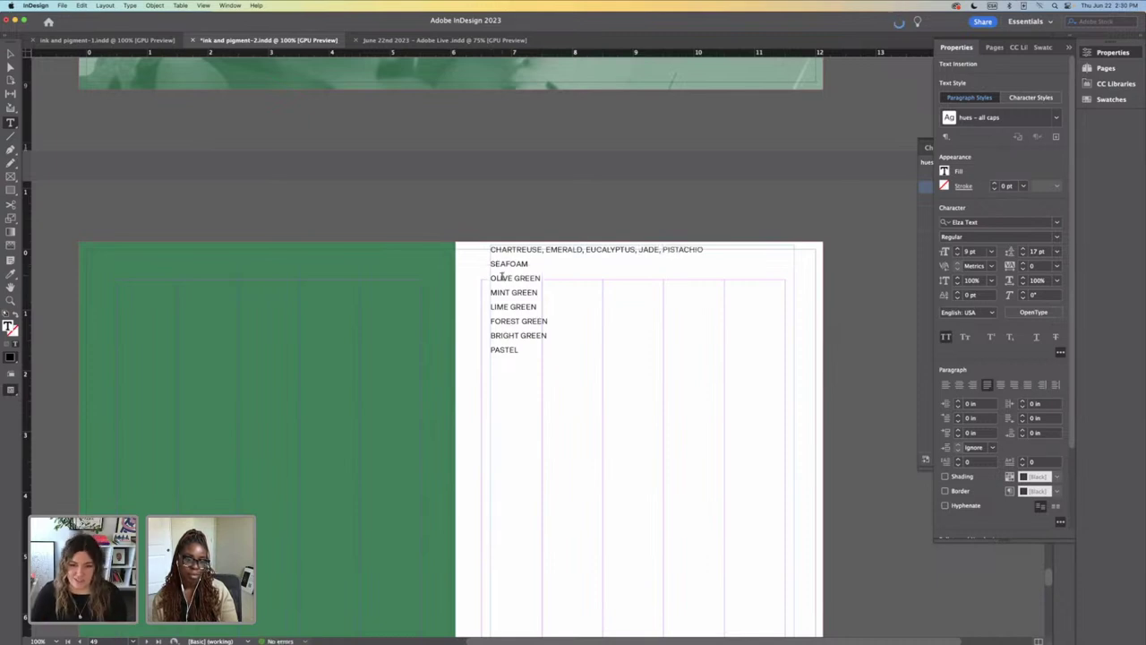
{"action": "left_click", "coordinate": [489, 264]}
{"action": "key", "text": "BackSpace"}
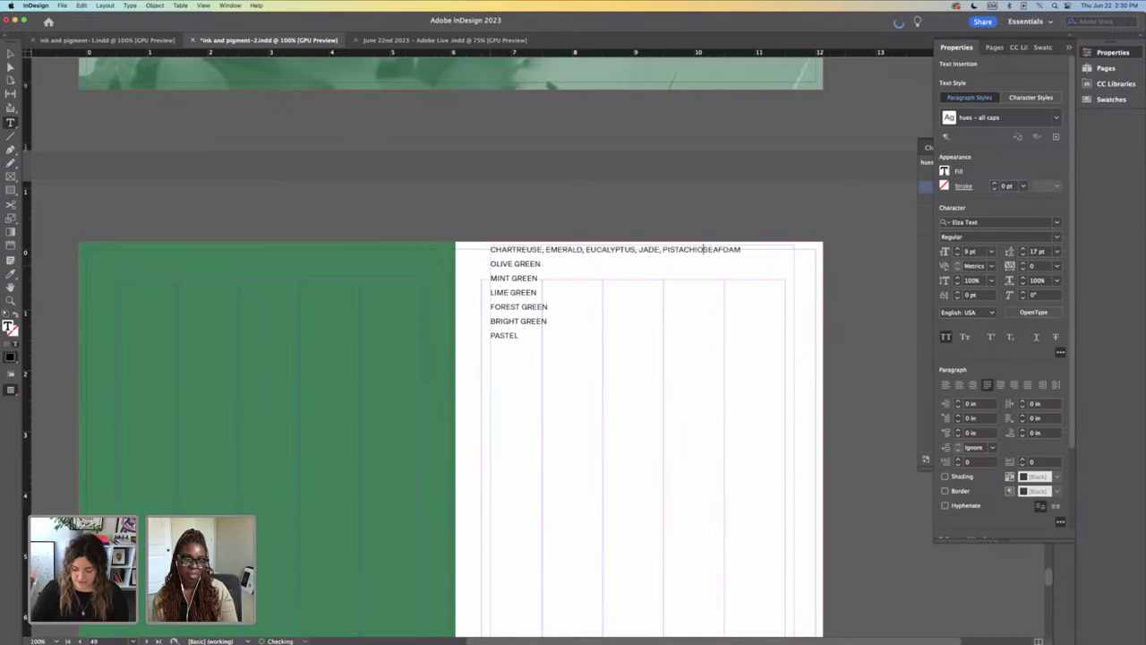
{"action": "type", "text": ","}
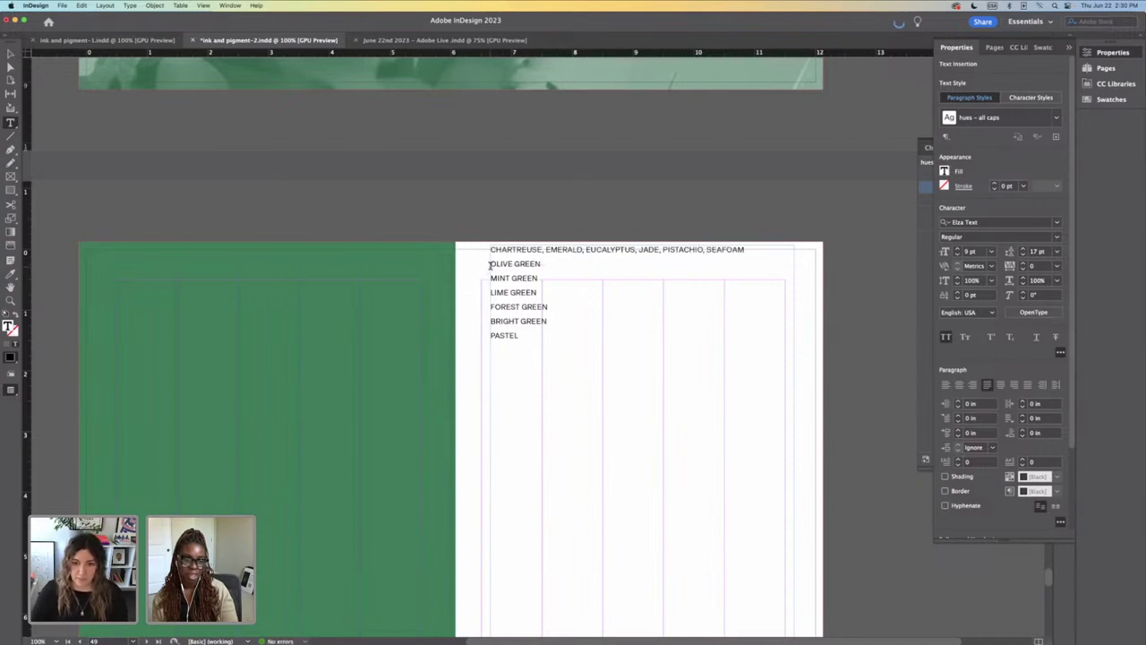
Step: Join OLIVE GREEN and MINT GREEN to the running list after SEAFOAM, separated by commas
{"action": "left_click", "coordinate": [491, 263]}
{"action": "key", "text": "BackSpace"}
{"action": "type", "text": ", OLIVE GREEN"}
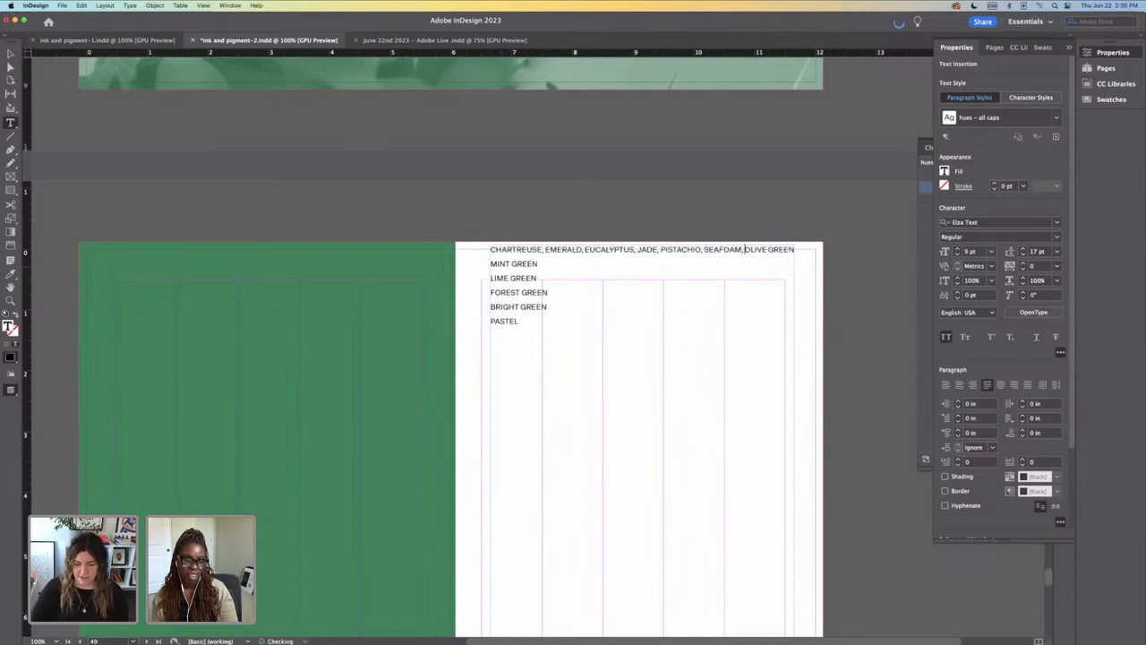
{"action": "left_click", "coordinate": [490, 263]}
{"action": "key", "text": "BackSpace"}
{"action": "type", "text": ", MINT GREEN"}
{"action": "scroll", "coordinate": [490, 260], "scroll_direction": "down", "scroll_amount": 1}
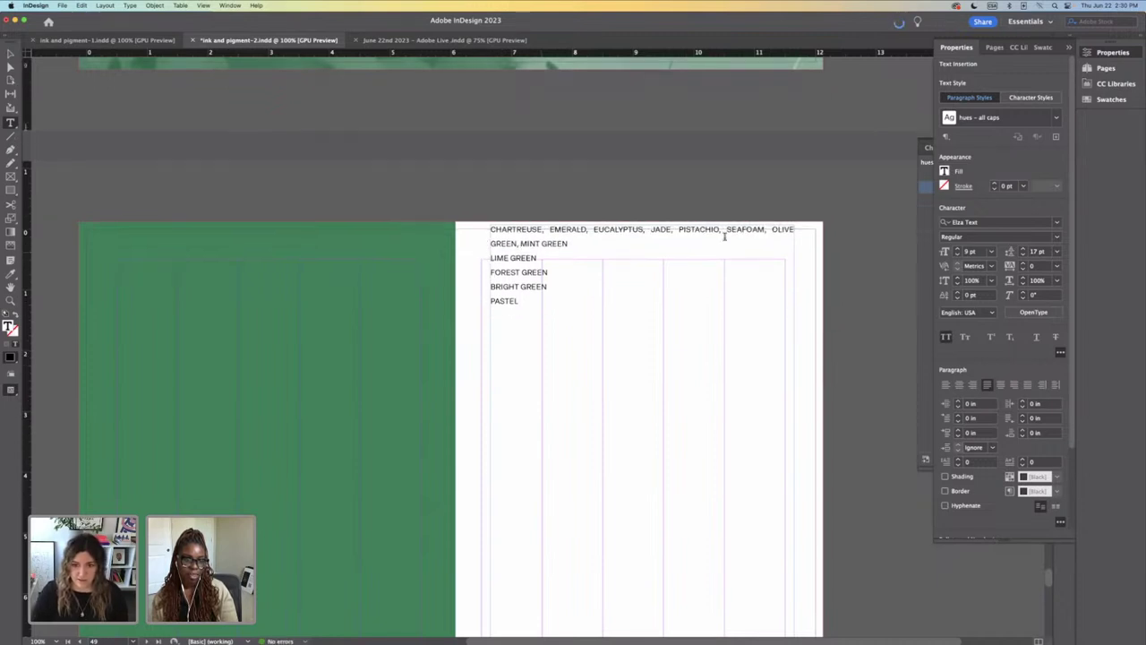
Step: Shorten OLIVE GREEN to OLIVE and MINT GREEN to MINT, and add a comma after MINT
{"action": "left_click_drag", "start_coordinate": [518, 244], "coordinate": [489, 245]}
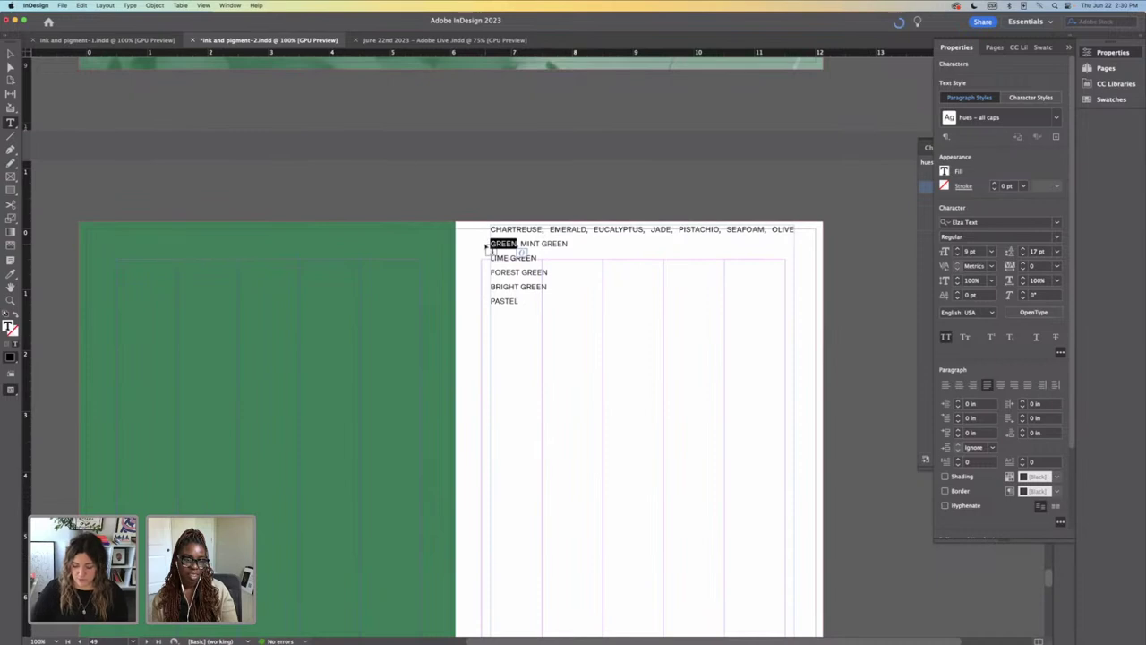
{"action": "key", "text": "BackSpace"}
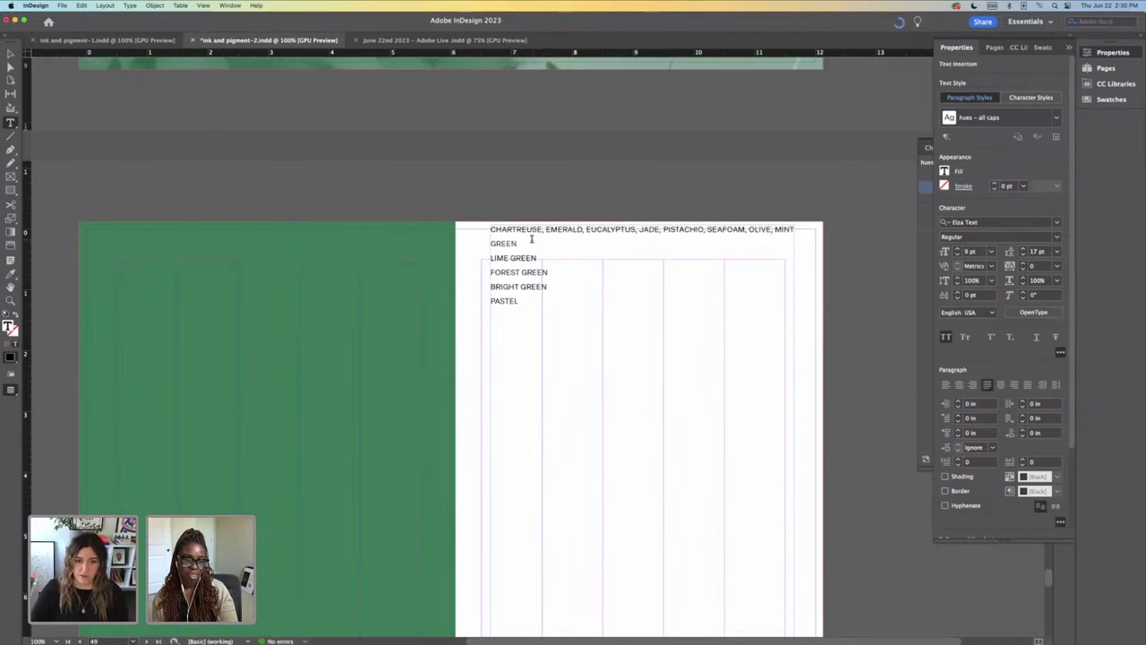
{"action": "left_click_drag", "start_coordinate": [530, 239], "coordinate": [465, 250]}
{"action": "key", "text": "BackSpace"}
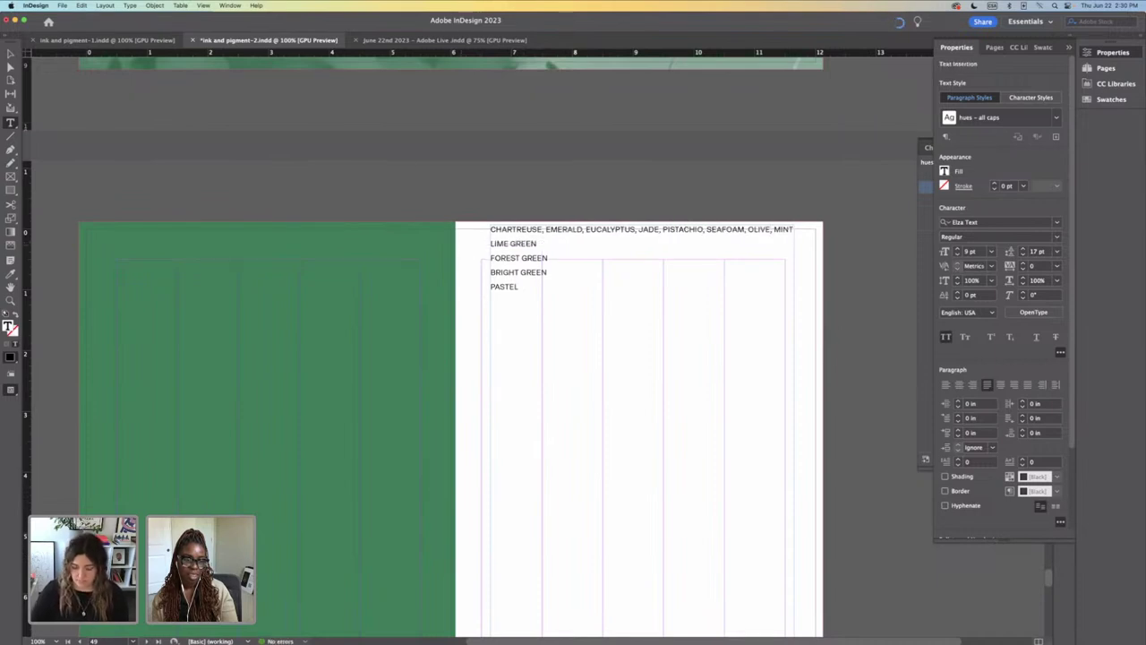
{"action": "type", "text": ","}
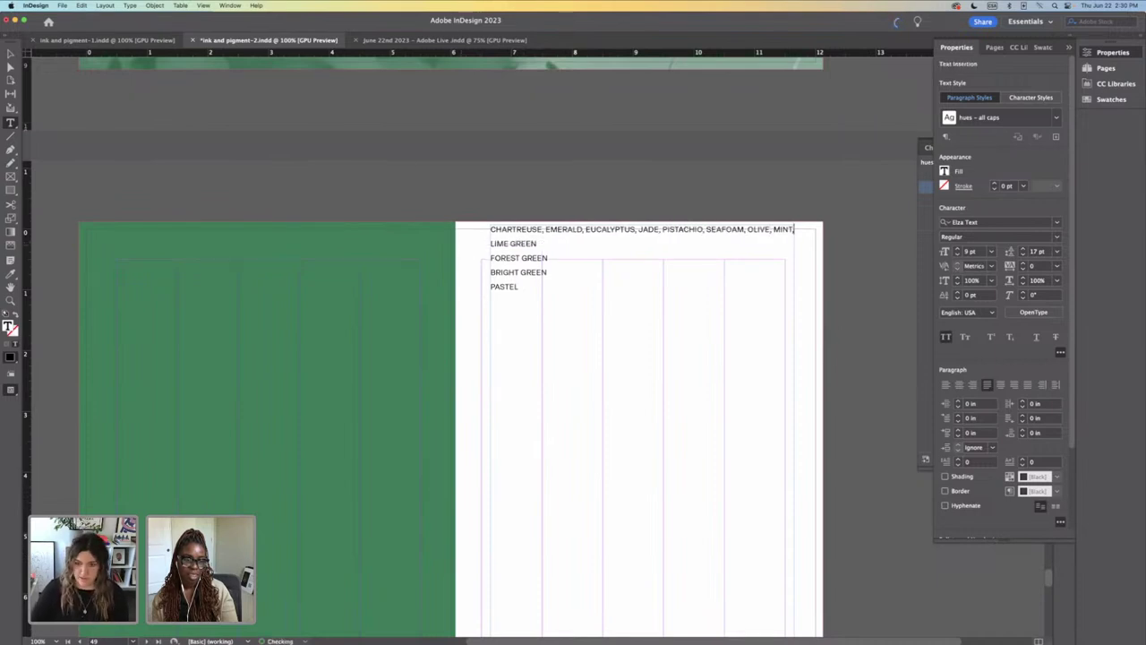
Step: Join LIME GREEN to the running list after MINT, shorten it to LIME and add a comma
{"action": "left_click", "coordinate": [490, 243]}
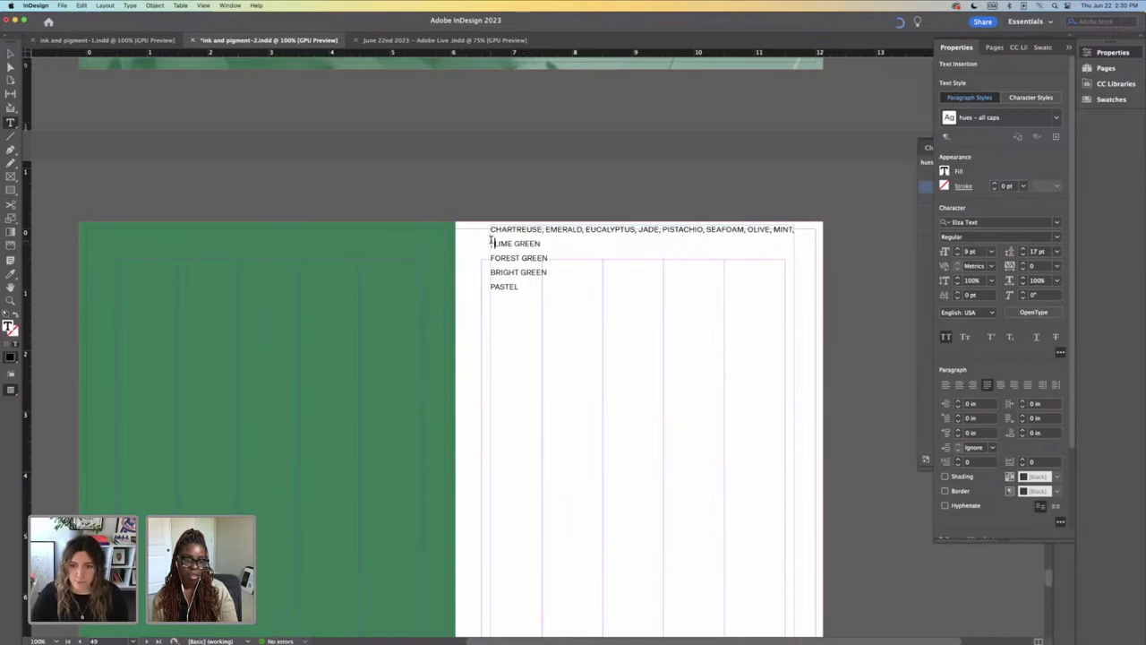
{"action": "key", "text": "BackSpace"}
{"action": "left_click_drag", "start_coordinate": [541, 243], "coordinate": [507, 243]}
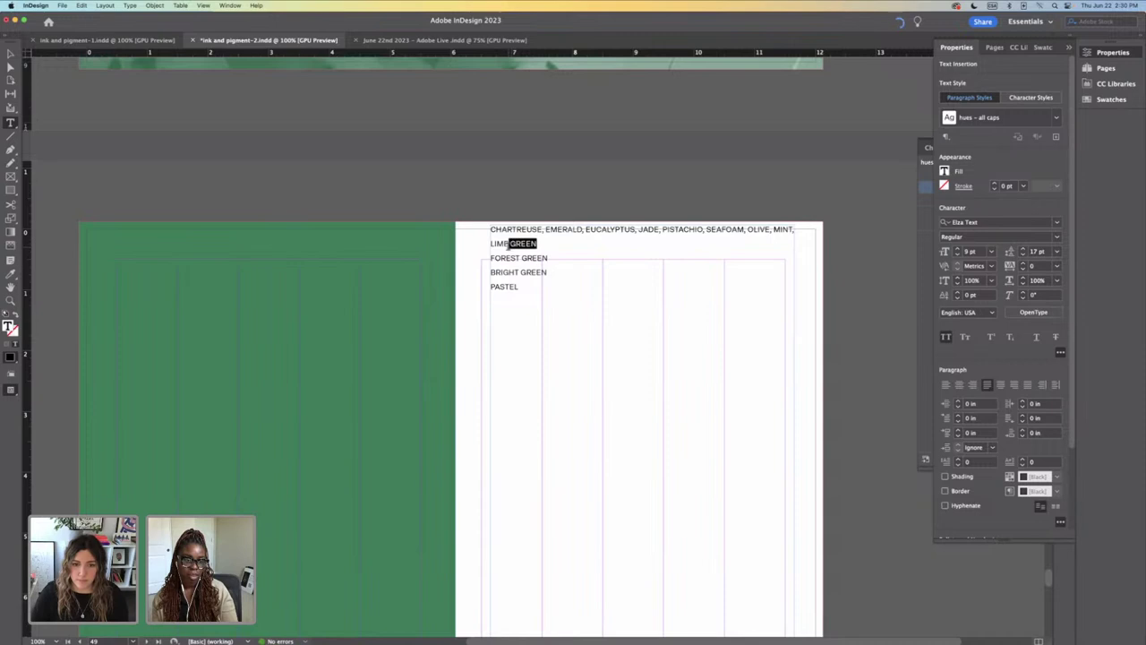
{"action": "key", "text": "BackSpace"}
{"action": "type", "text": ","}
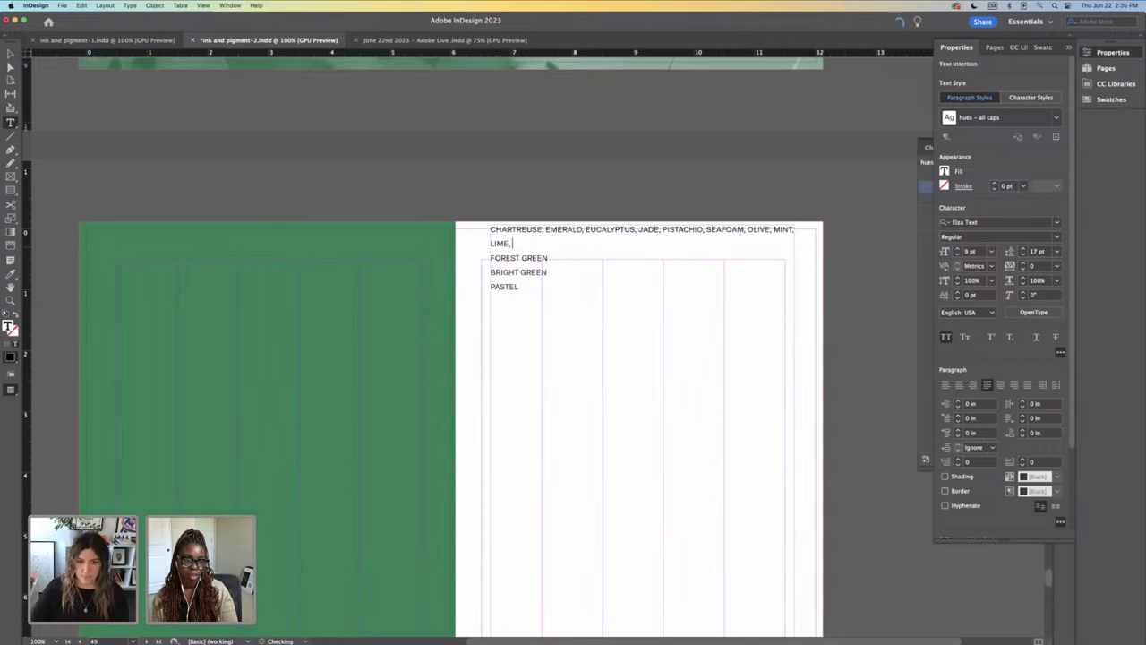
Step: Join FOREST GREEN and BRIGHT GREEN to the running list, shortening the first to FOREST followed by a comma
{"action": "left_click", "coordinate": [491, 257]}
{"action": "key", "text": "BackSpace"}
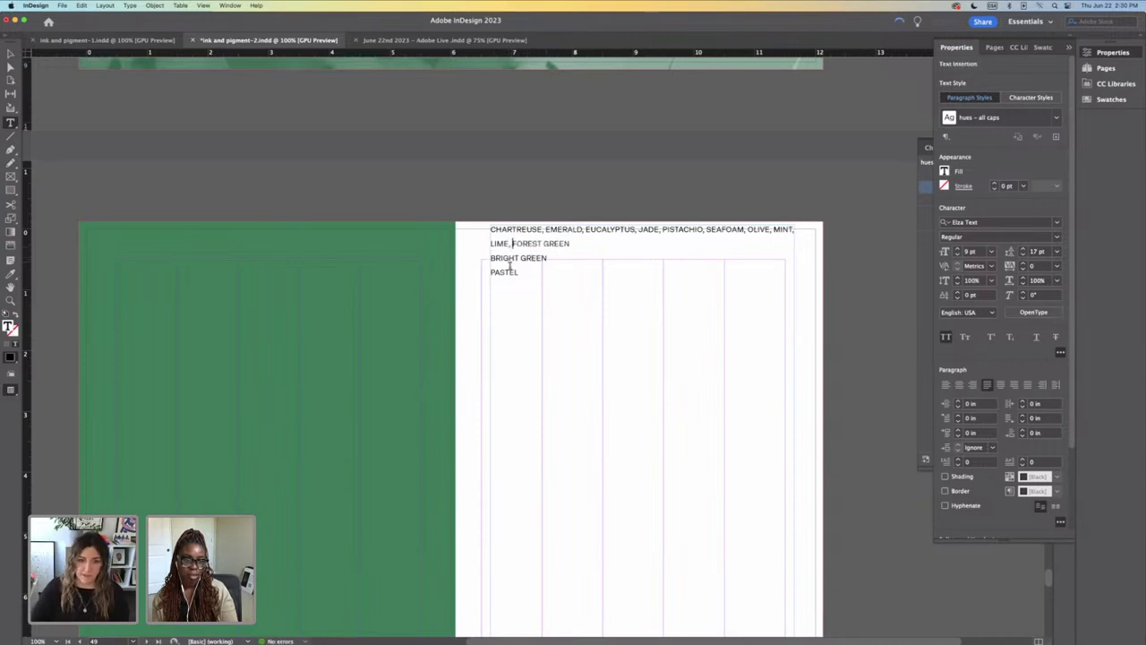
{"action": "left_click", "coordinate": [491, 257]}
{"action": "key", "text": "BackSpace"}
{"action": "key", "text": "BackSpace"}
{"action": "key", "text": "BackSpace"}
{"action": "key", "text": "BackSpace"}
{"action": "key", "text": "BackSpace"}
{"action": "key", "text": "BackSpace"}
{"action": "key", "text": "BackSpace"}
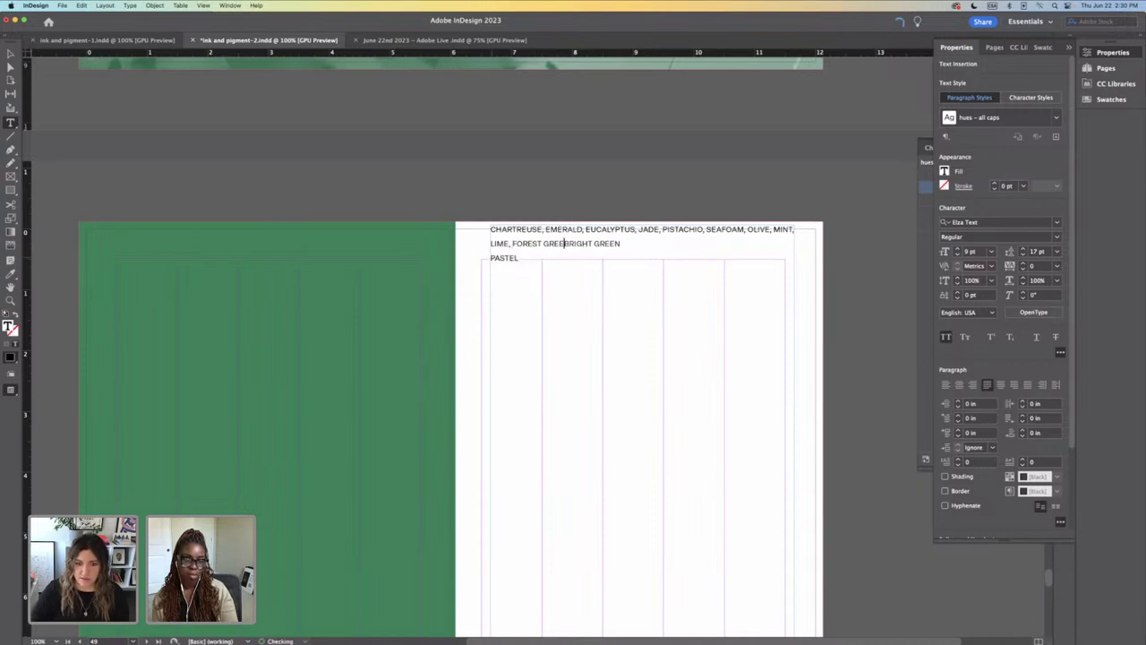
{"action": "type", "text": ","}
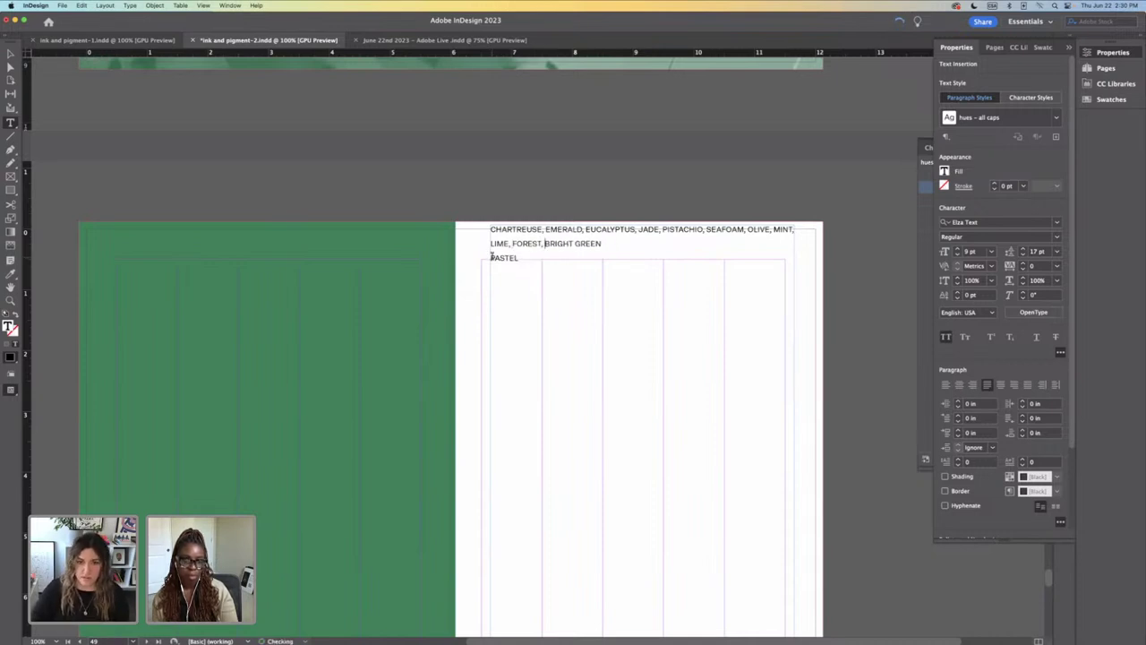
Step: Shorten BRIGHT GREEN to BRIGHT and join PASTEL after it, with a comma before and after PASTEL
{"action": "scroll", "coordinate": [490, 257], "scroll_direction": "right", "scroll_amount": 1}
{"action": "left_click", "coordinate": [479, 259]}
{"action": "key", "text": "BackSpace"}
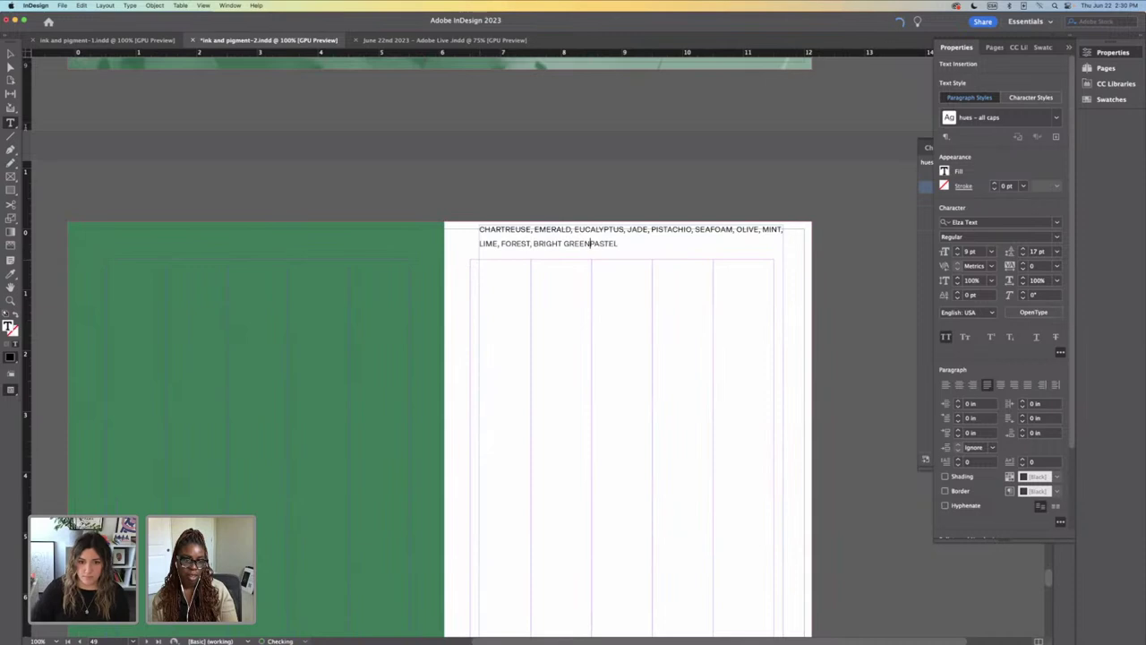
{"action": "key", "text": "BackSpace"}
{"action": "key", "text": "BackSpace"}
{"action": "key", "text": "BackSpace"}
{"action": "key", "text": "BackSpace"}
{"action": "key", "text": "BackSpace"}
{"action": "key", "text": "BackSpace"}
{"action": "type", "text": ","}
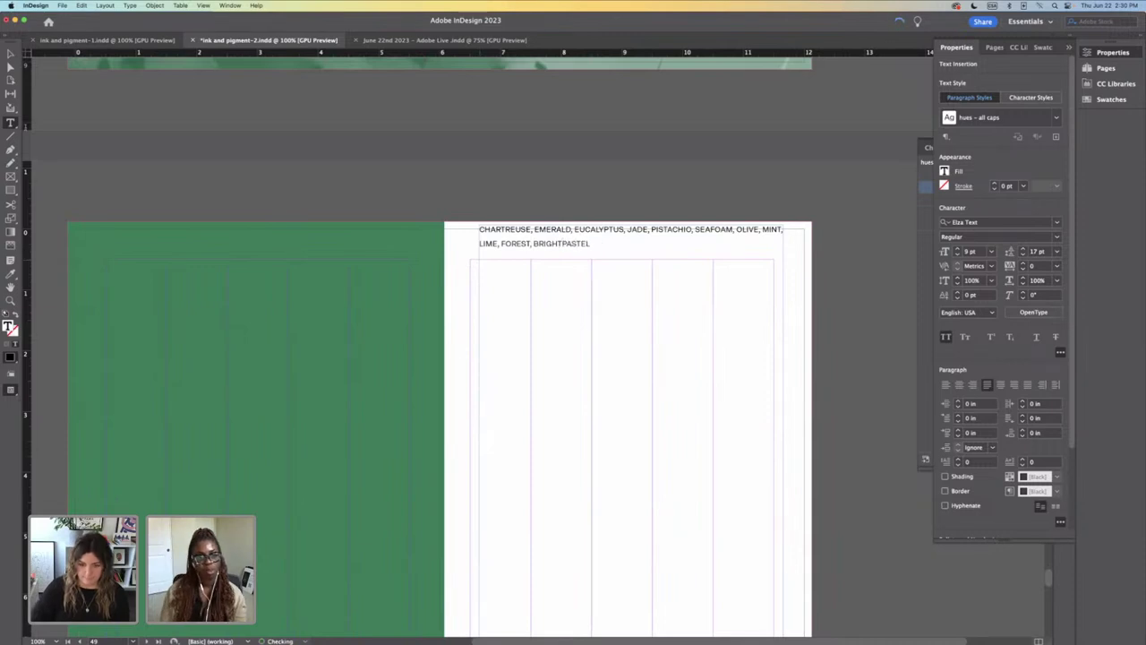
{"action": "scroll", "coordinate": [444, 348], "scroll_direction": "left", "scroll_amount": 1}
{"action": "scroll", "coordinate": [671, 248], "scroll_direction": "left", "scroll_amount": 6}
{"action": "key", "text": "super+a"}
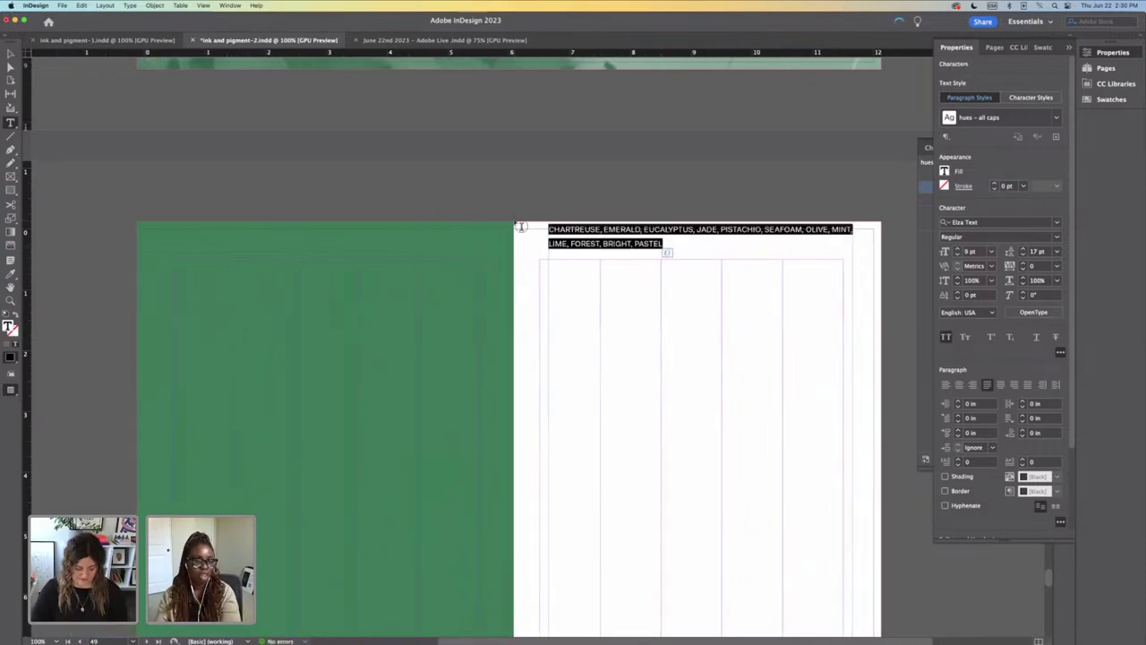
{"action": "left_click", "coordinate": [663, 244]}
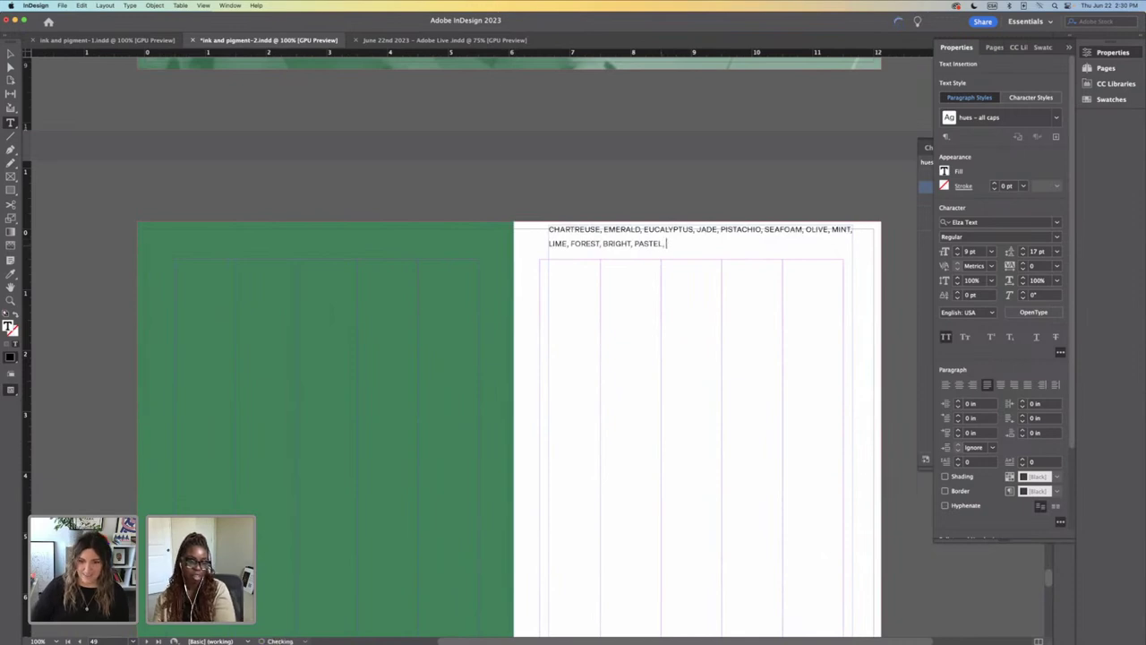
Step: Copy the complete list of green shades and paste it repeatedly after itself until the text fills page 49
{"action": "scroll", "coordinate": [662, 243], "scroll_direction": "left", "scroll_amount": 2}
{"action": "left_click_drag", "start_coordinate": [686, 243], "coordinate": [545, 226]}
{"action": "key", "text": "super+c"}
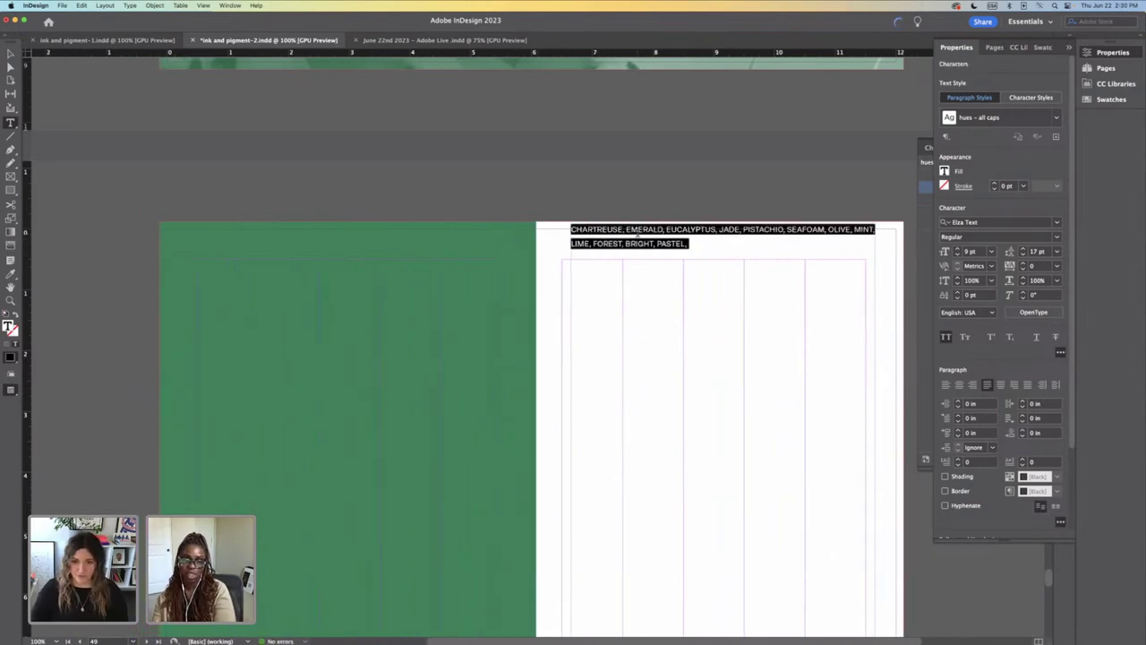
{"action": "left_click", "coordinate": [697, 242]}
{"action": "key", "text": "super+v"}
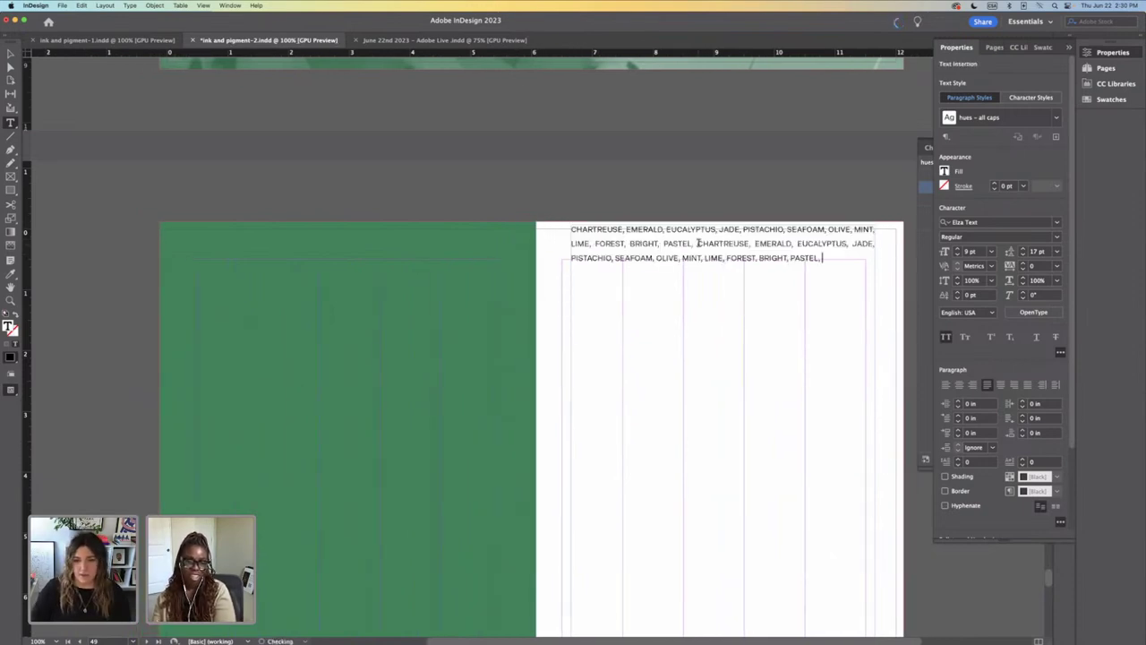
{"action": "key", "text": "super+v"}
{"action": "key", "text": "super+v"}
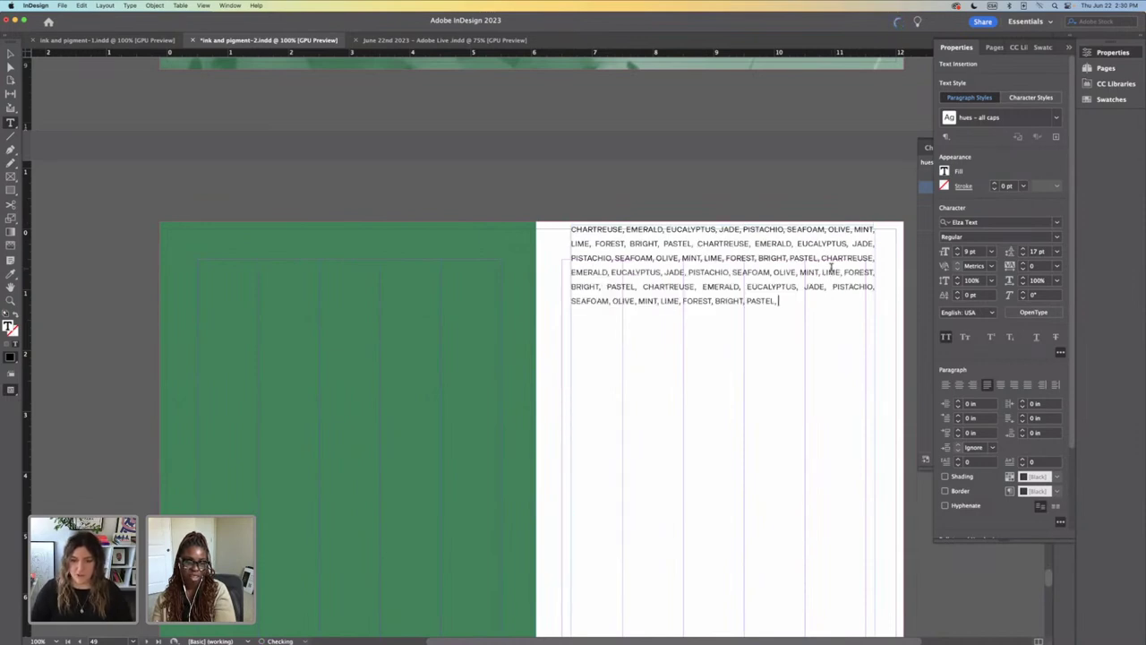
{"action": "key", "text": "super+v"}
{"action": "key", "text": "super+v"}
{"action": "key", "text": "super+v"}
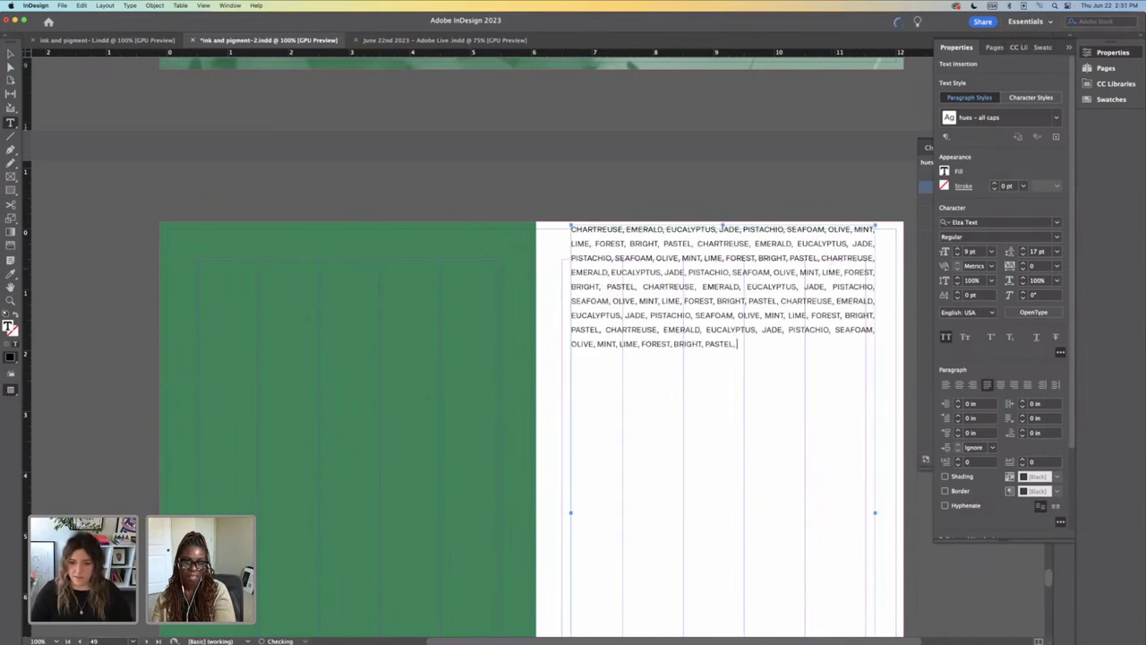
{"action": "scroll", "coordinate": [723, 279], "scroll_direction": "down", "scroll_amount": 5}
{"action": "key", "text": "super+v"}
{"action": "key", "text": "super+v"}
{"action": "key", "text": "super+v"}
{"action": "key", "text": "super+v"}
{"action": "key", "text": "super+v"}
{"action": "key", "text": "super+v"}
{"action": "key", "text": "super+v"}
{"action": "key", "text": "super+v"}
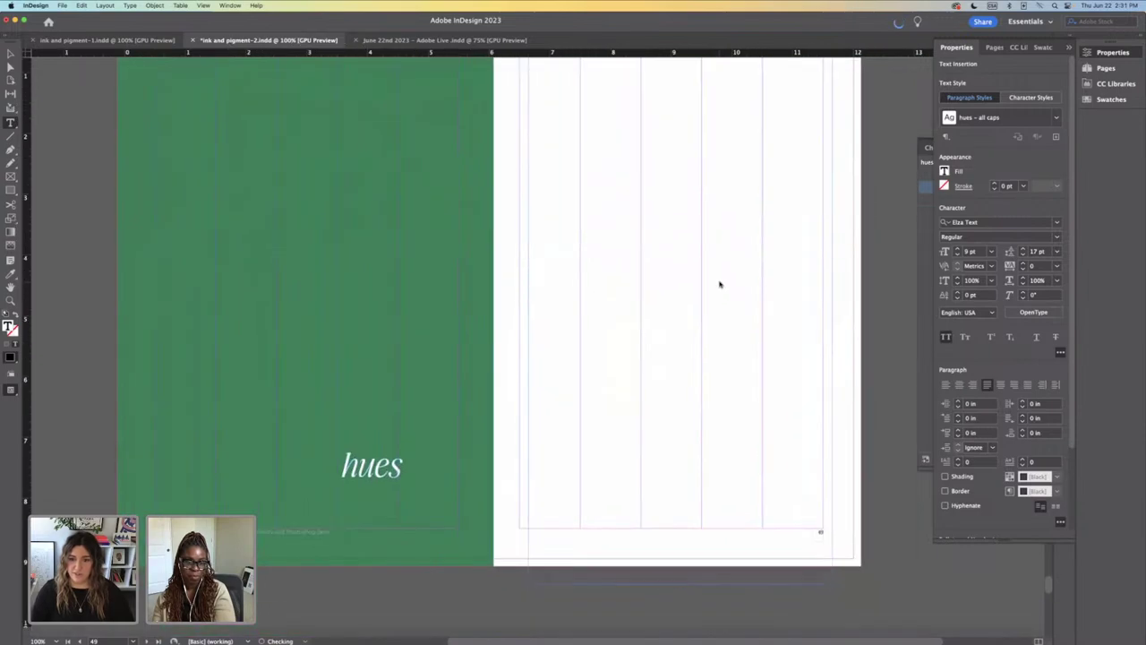
{"action": "key", "text": "super+v"}
{"action": "key", "text": "super+v"}
{"action": "key", "text": "super+v"}
{"action": "key", "text": "super+v"}
{"action": "key", "text": "super+v"}
{"action": "key", "text": "super+v"}
{"action": "key", "text": "super+v"}
{"action": "key", "text": "super+v"}
{"action": "key", "text": "super+v"}
{"action": "key", "text": "super+v"}
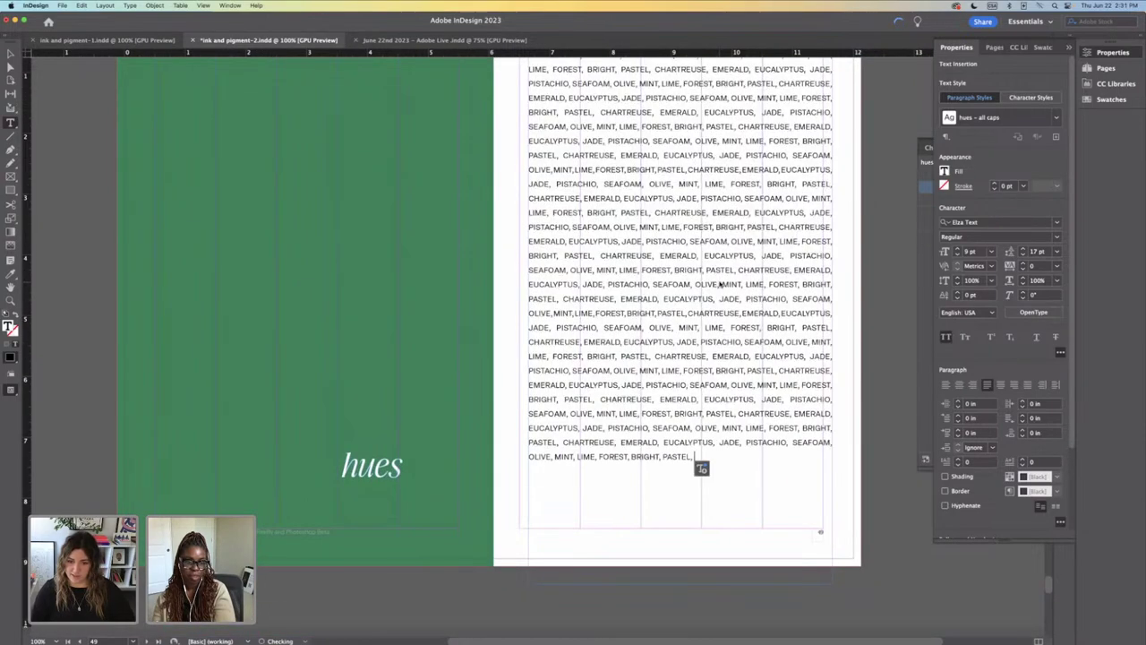
{"action": "scroll", "coordinate": [701, 568], "scroll_direction": "up", "scroll_amount": 4}
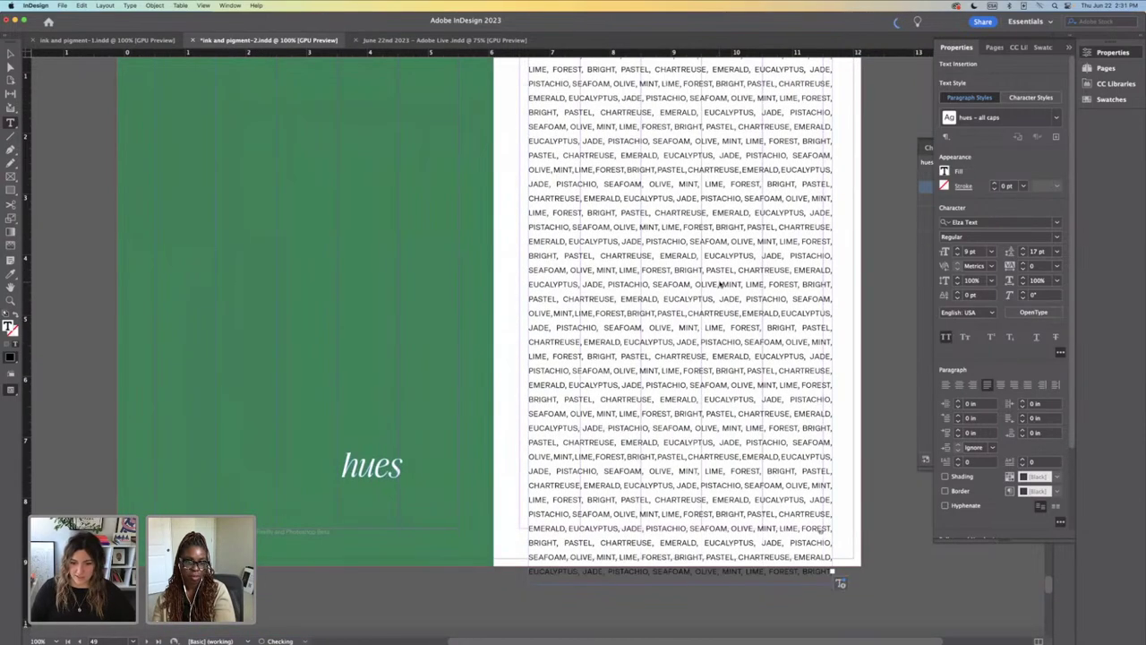
Step: Move the shades text frame on page 49 sideways so its edges line up with the page's side margins
{"action": "left_click", "coordinate": [11, 53]}
{"action": "left_click", "coordinate": [595, 273]}
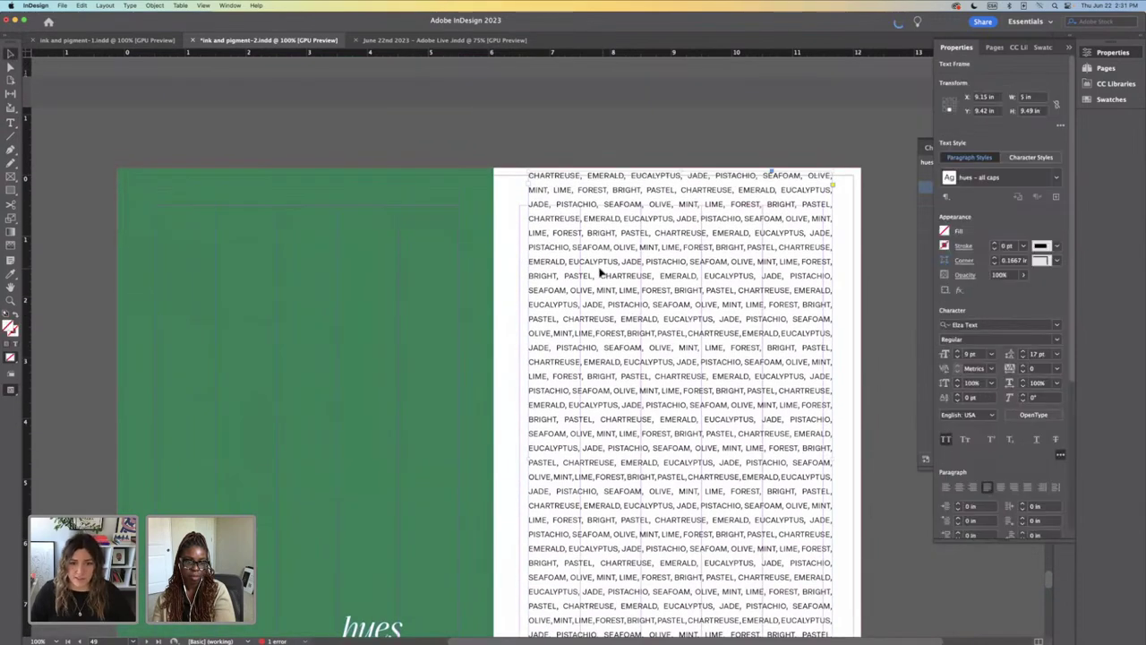
{"action": "left_click_drag", "start_coordinate": [593, 273], "coordinate": [584, 273]}
{"action": "left_click", "coordinate": [564, 140]}
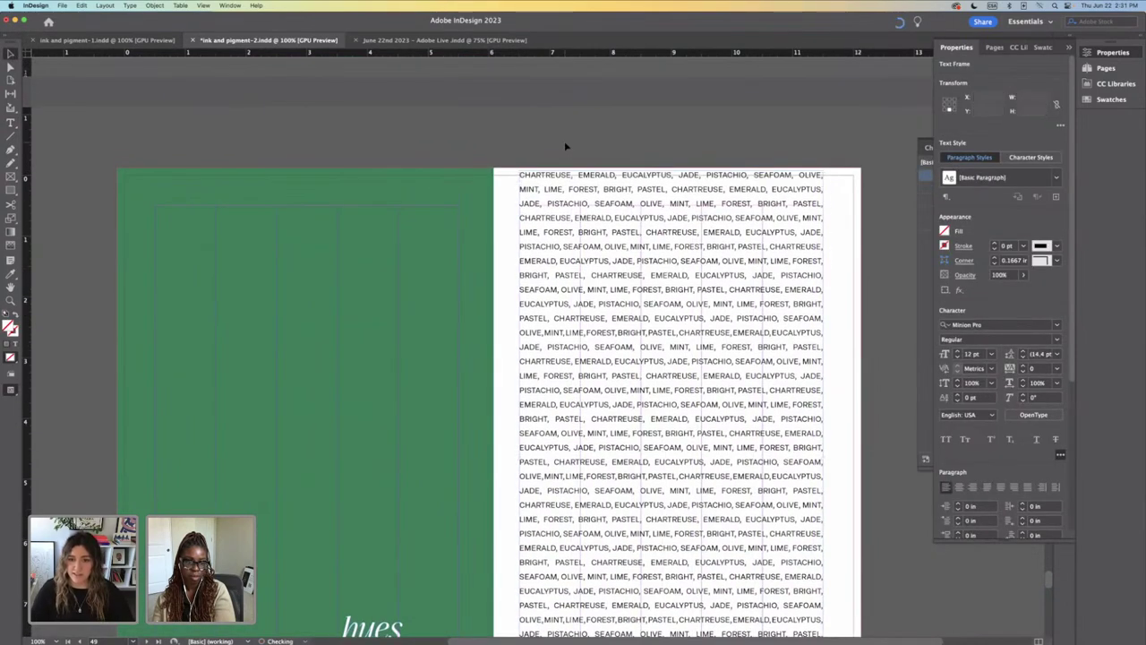
Step: Shift the green rectangle on page 48 so its inner edge meets the spine at 6 in, and save the document
{"action": "scroll", "coordinate": [564, 140], "scroll_direction": "down", "scroll_amount": 2}
{"action": "scroll", "coordinate": [558, 239], "scroll_direction": "down", "scroll_amount": 1}
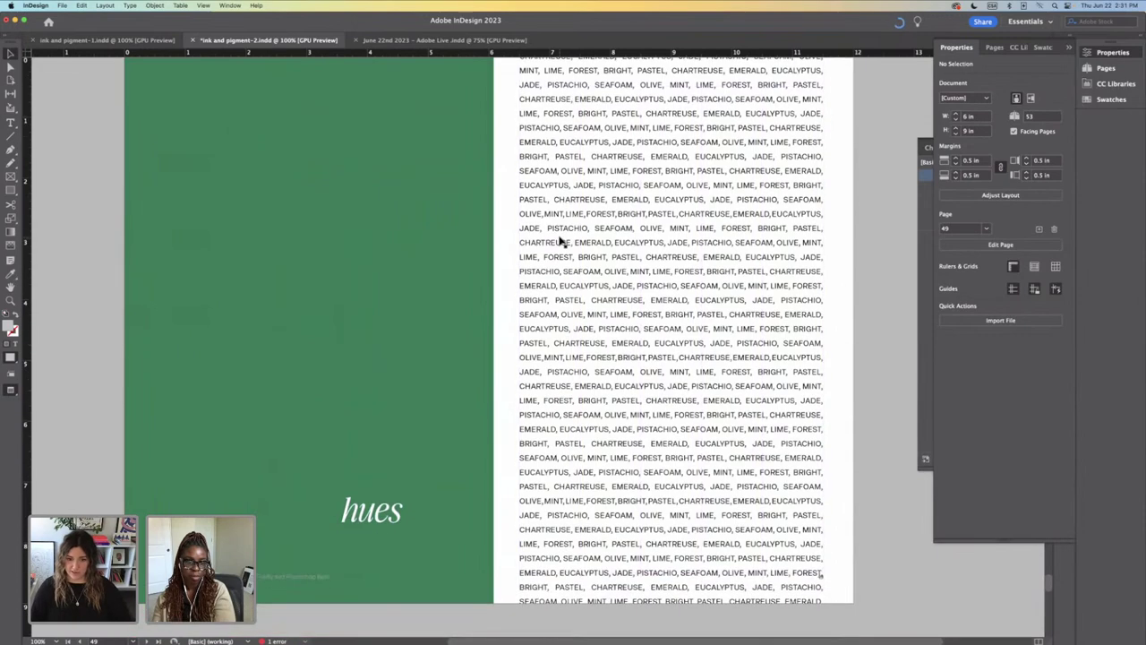
{"action": "key", "text": "super+minus"}
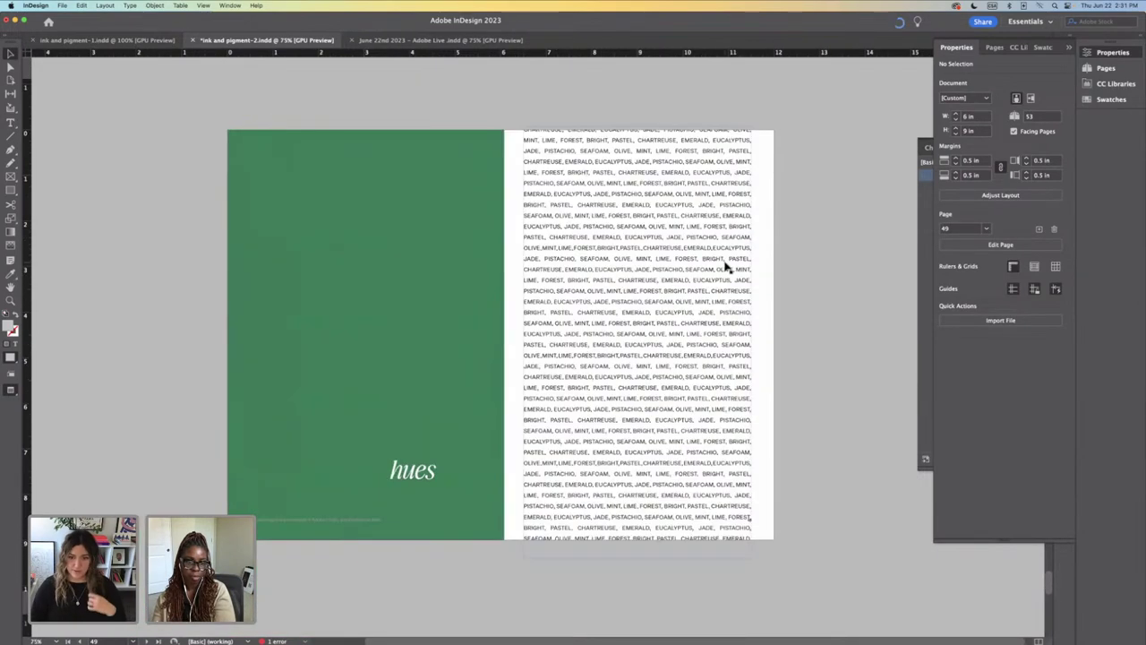
{"action": "scroll", "coordinate": [729, 263], "scroll_direction": "left", "scroll_amount": 2}
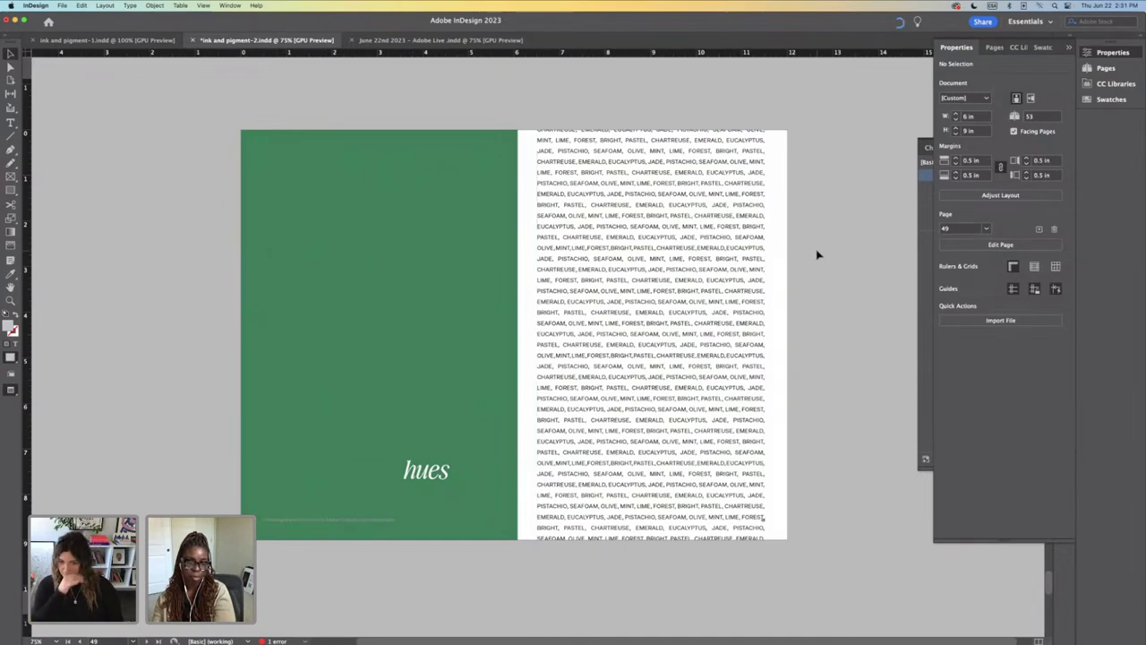
{"action": "key", "text": "super+minus"}
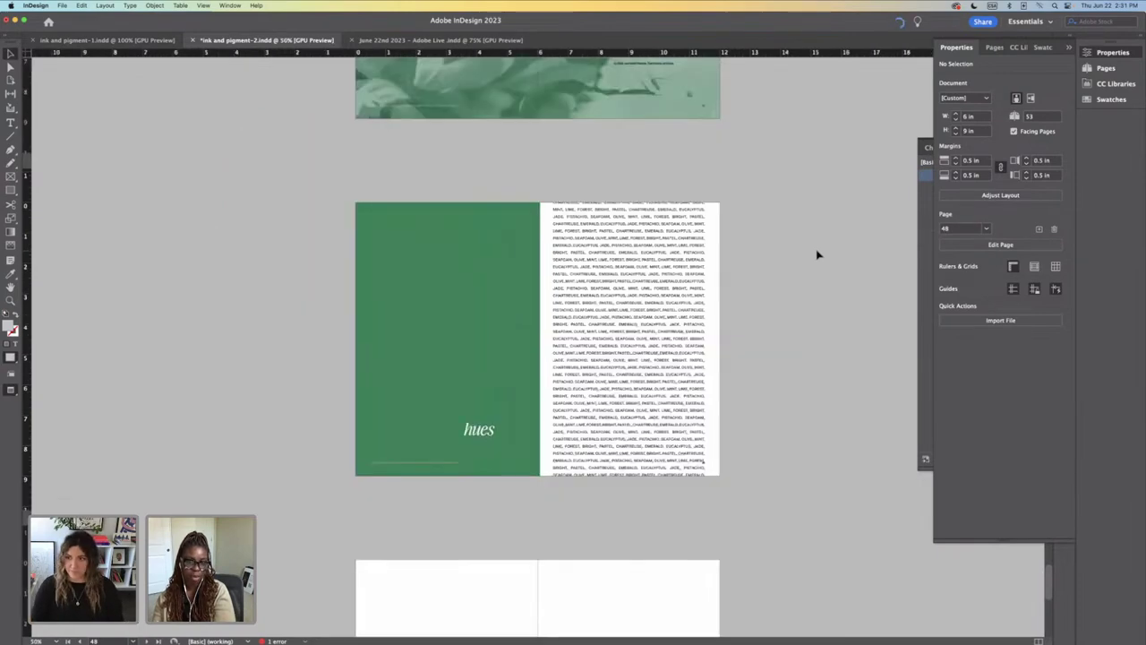
{"action": "key", "text": "super+equal"}
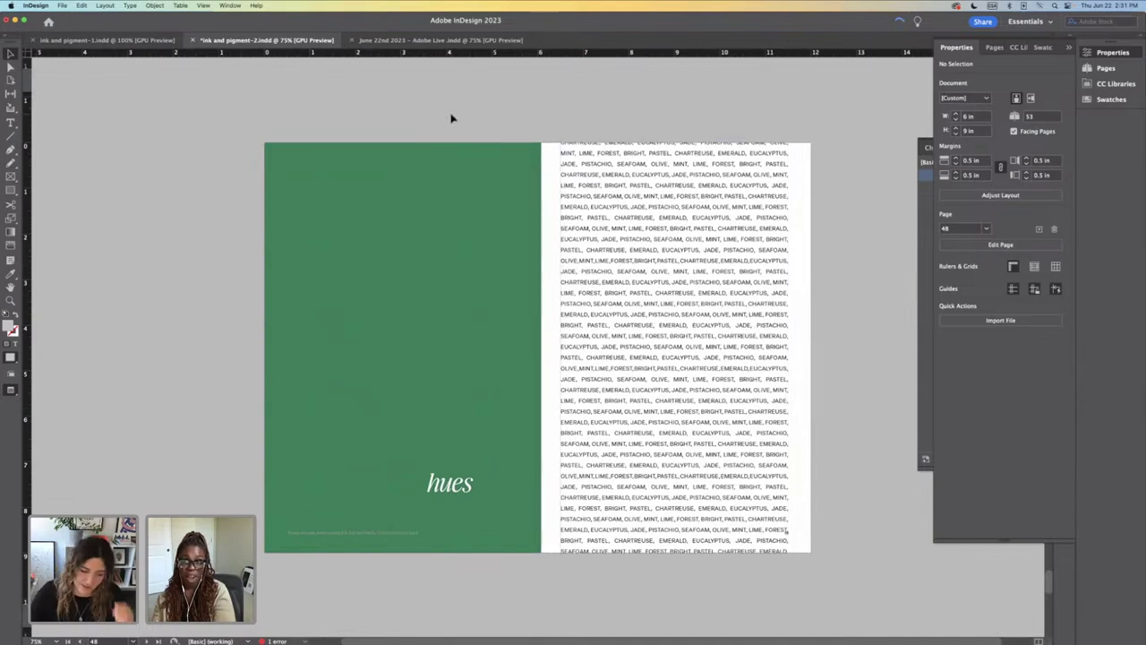
{"action": "left_click_drag", "start_coordinate": [505, 215], "coordinate": [500, 216]}
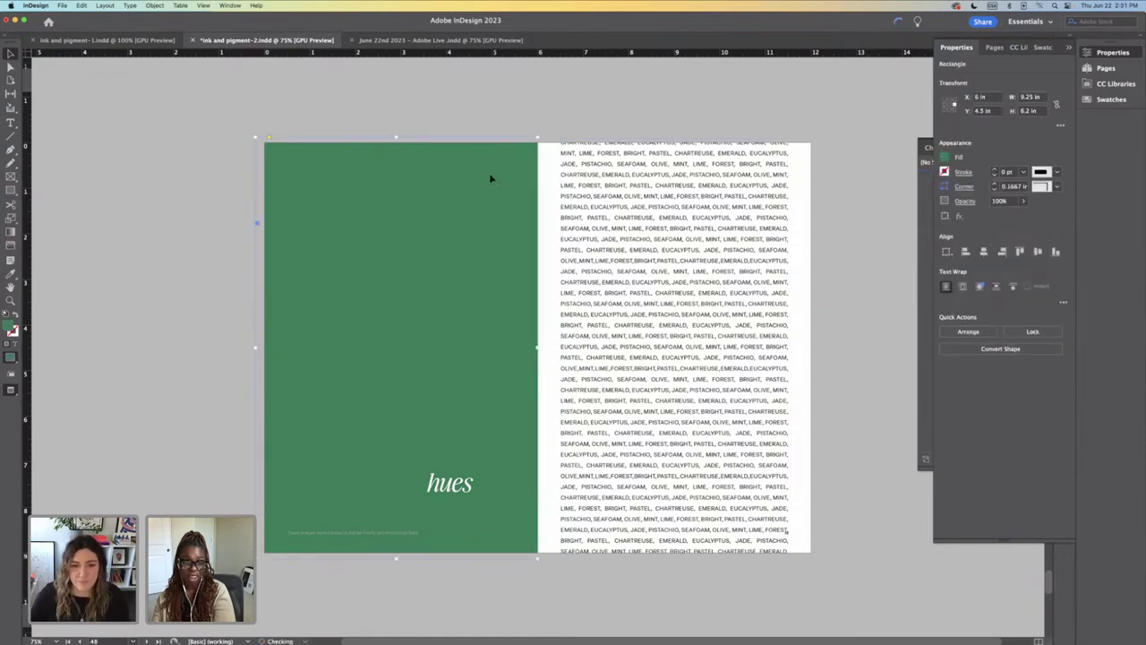
{"action": "left_click", "coordinate": [519, 111]}
{"action": "key", "text": "super+s"}
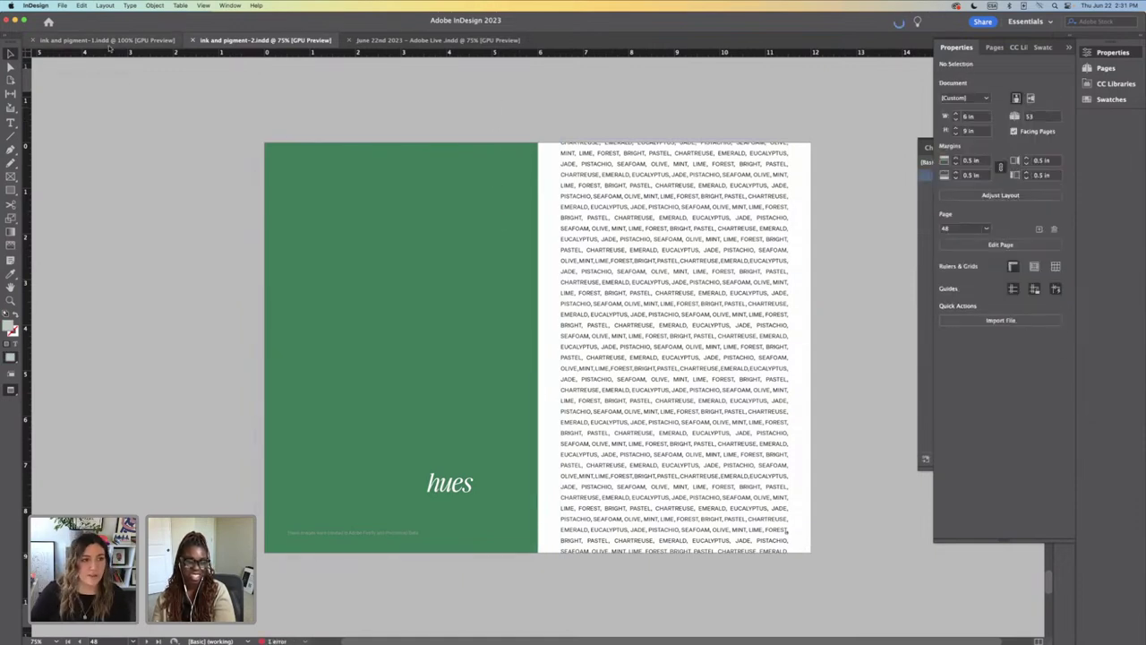
Step: Switch to the June 22nd 2023 – Adobe Live document and examine the green, red and orange poems on page 7
{"action": "left_click", "coordinate": [445, 41]}
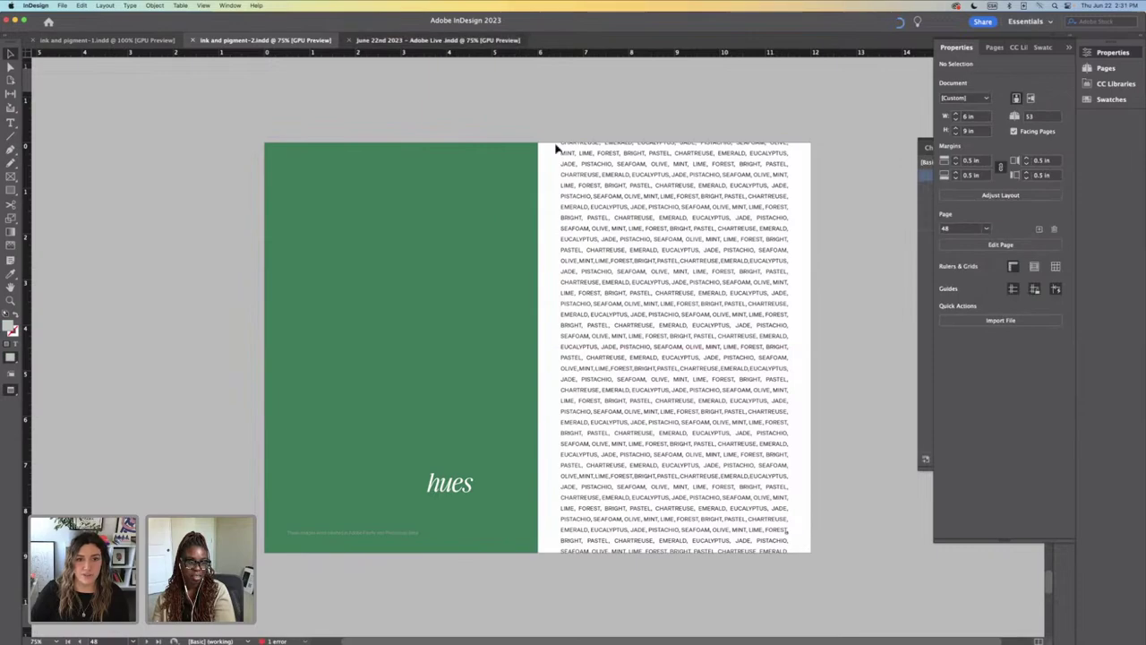
{"action": "scroll", "coordinate": [500, 161], "scroll_direction": "up", "scroll_amount": 15}
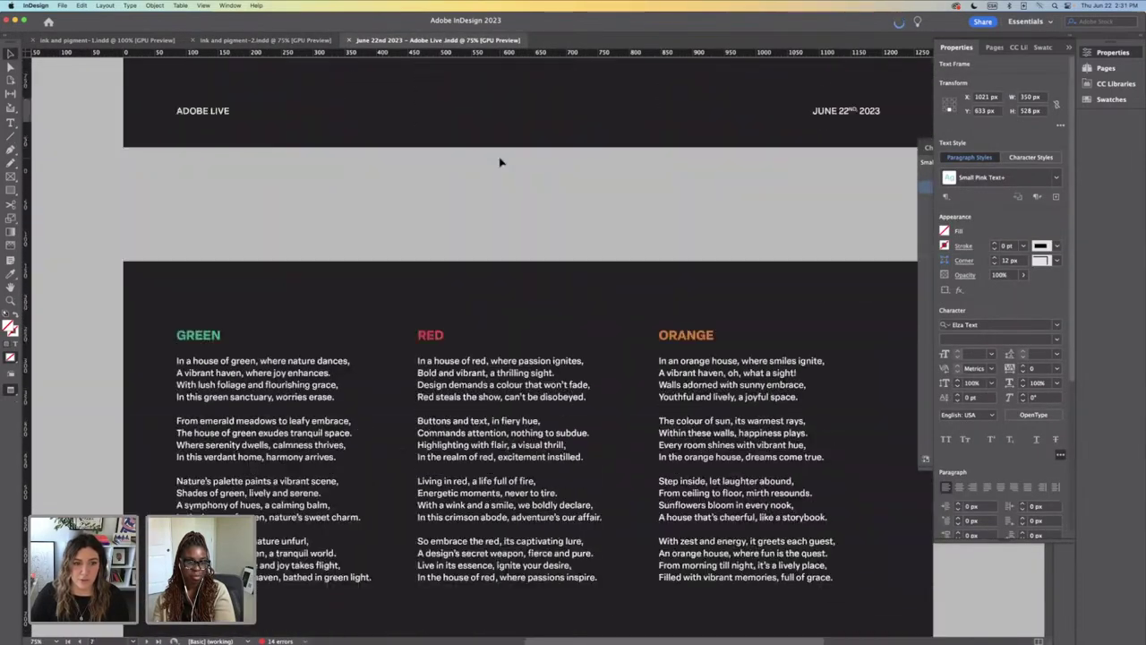
{"action": "scroll", "coordinate": [500, 161], "scroll_direction": "down", "scroll_amount": 4}
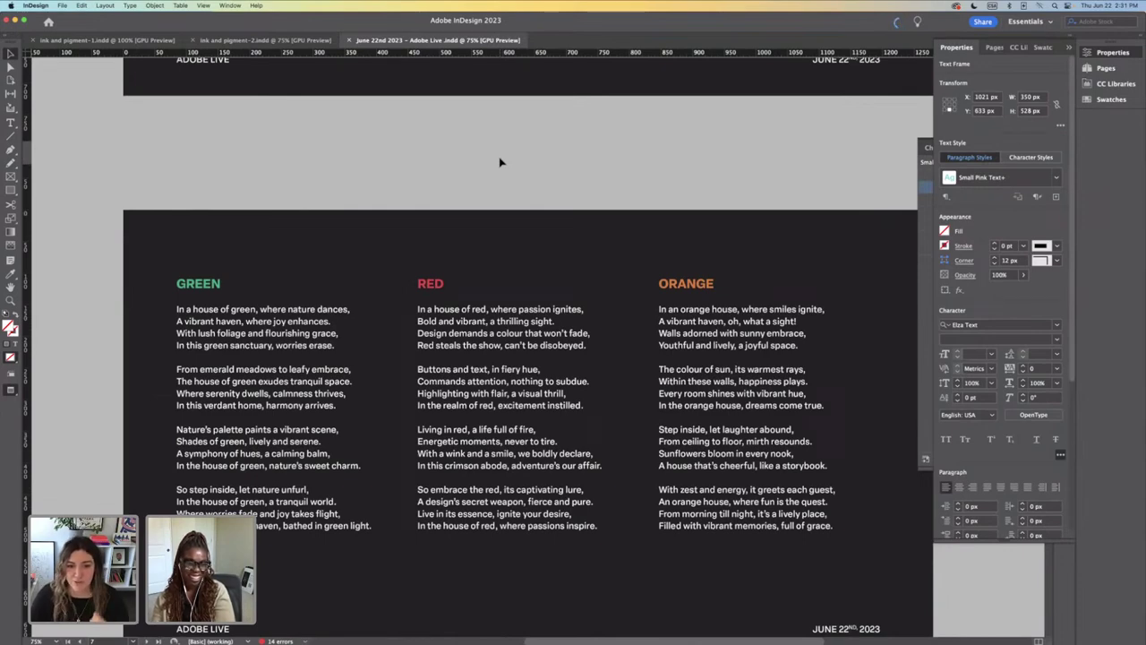
{"action": "scroll", "coordinate": [500, 162], "scroll_direction": "down", "scroll_amount": 1}
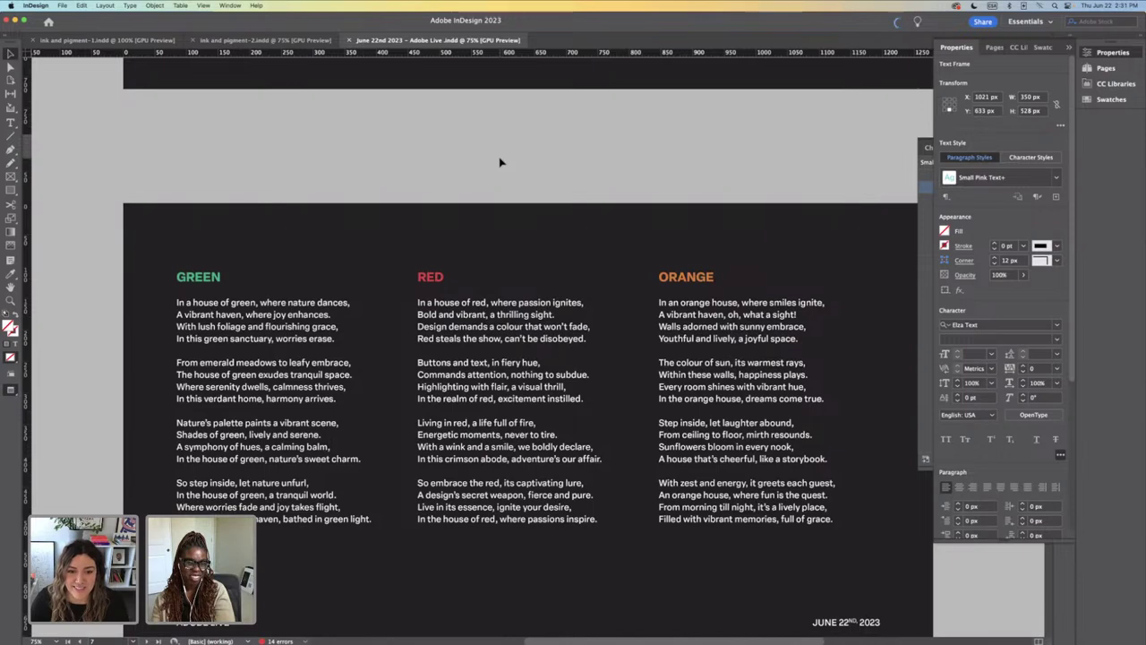
{"action": "scroll", "coordinate": [500, 162], "scroll_direction": "down", "scroll_amount": 1}
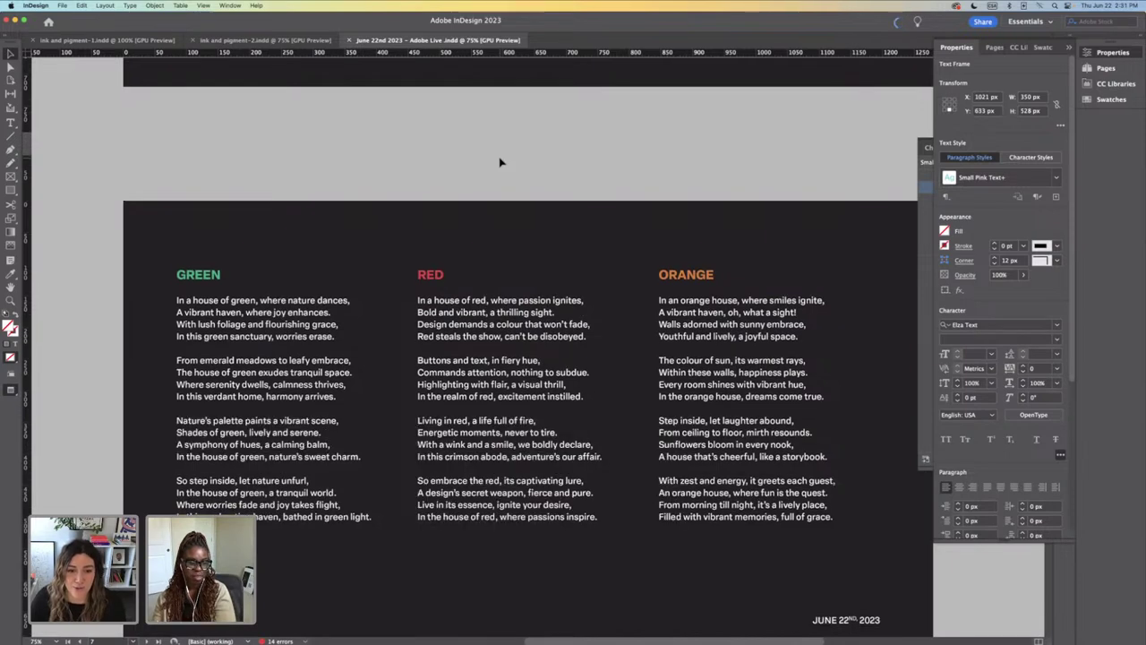
{"action": "scroll", "coordinate": [499, 162], "scroll_direction": "down", "scroll_amount": 2}
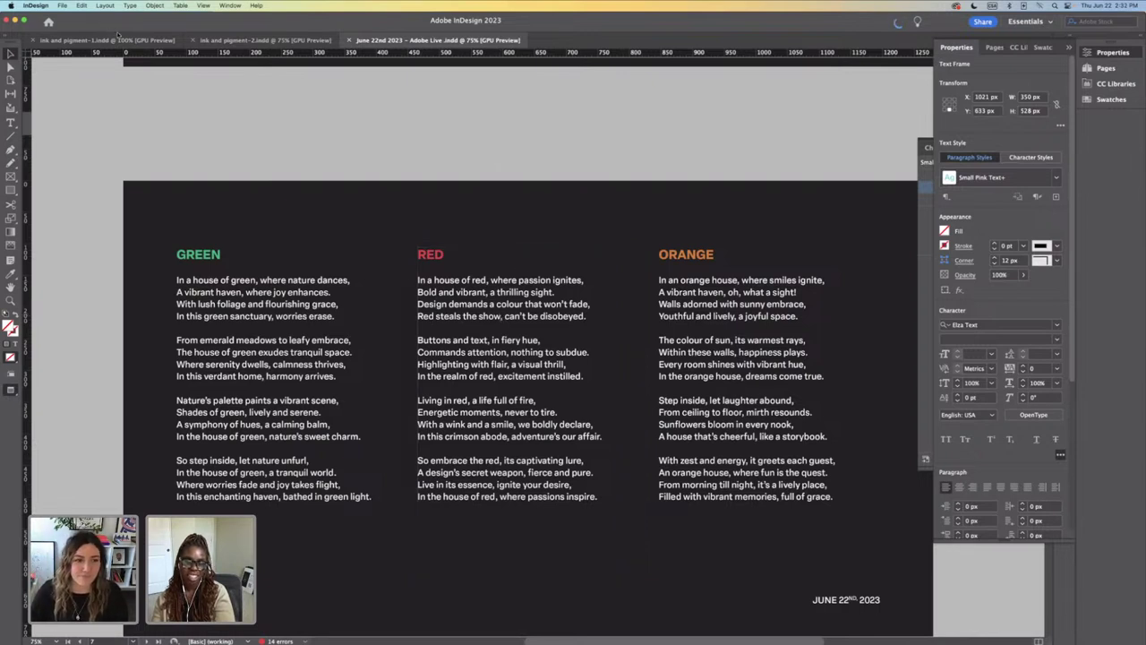
{"action": "left_click", "coordinate": [374, 162]}
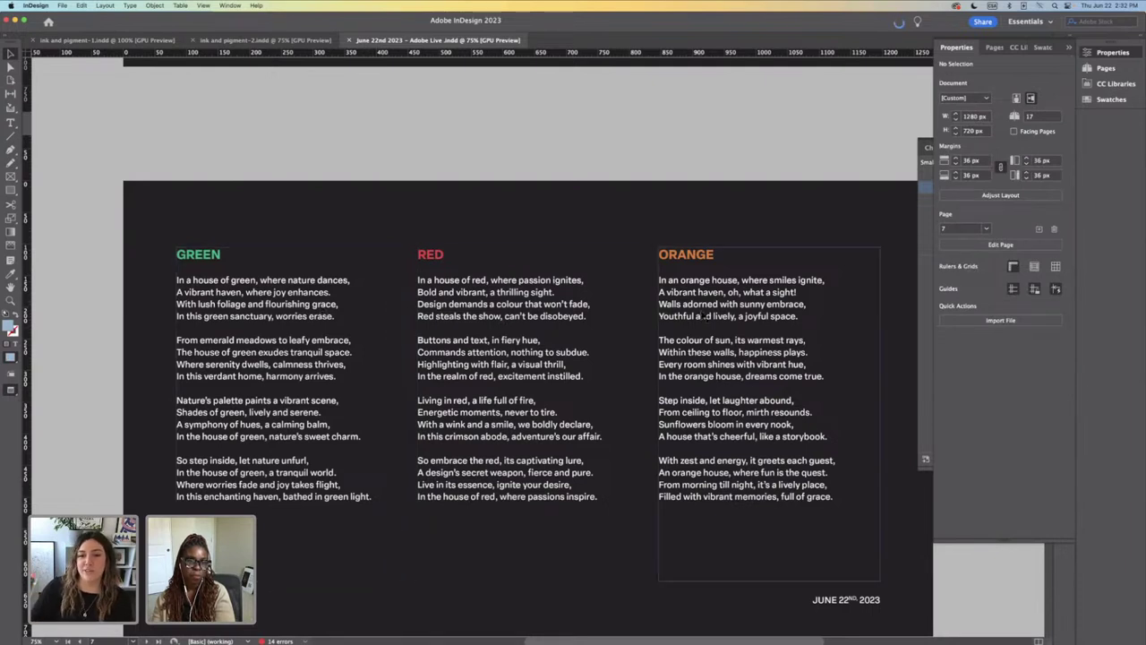
{"action": "left_click", "coordinate": [704, 316]}
{"action": "scroll", "coordinate": [705, 316], "scroll_direction": "right", "scroll_amount": 1}
{"action": "scroll", "coordinate": [705, 316], "scroll_direction": "down", "scroll_amount": 1}
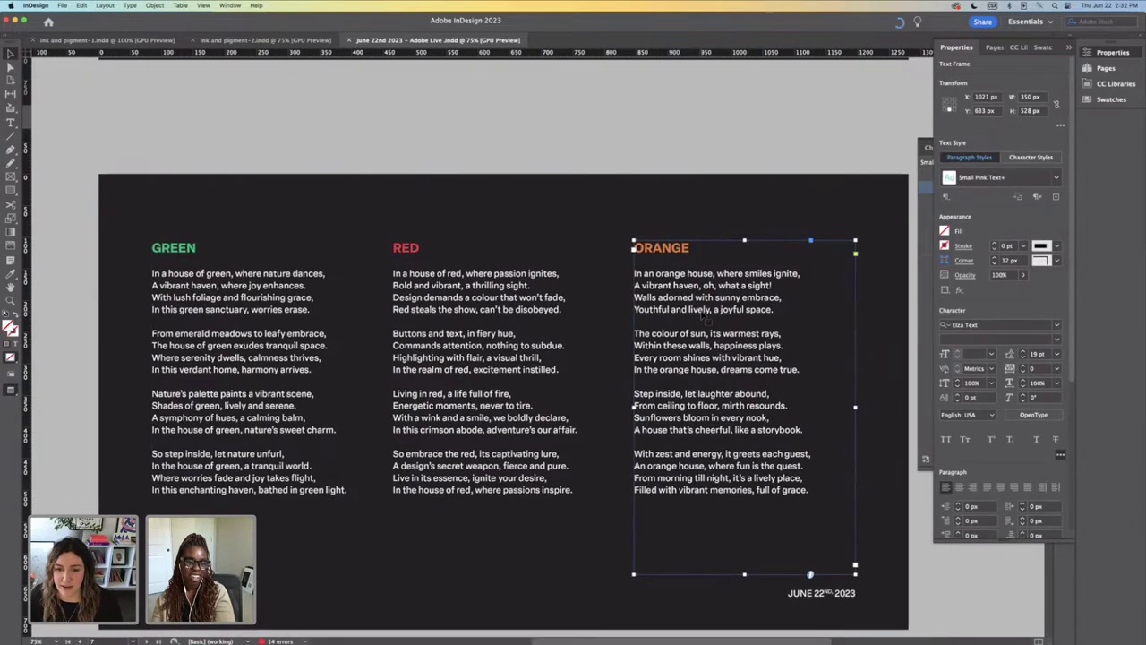
{"action": "scroll", "coordinate": [705, 316], "scroll_direction": "down", "scroll_amount": 2}
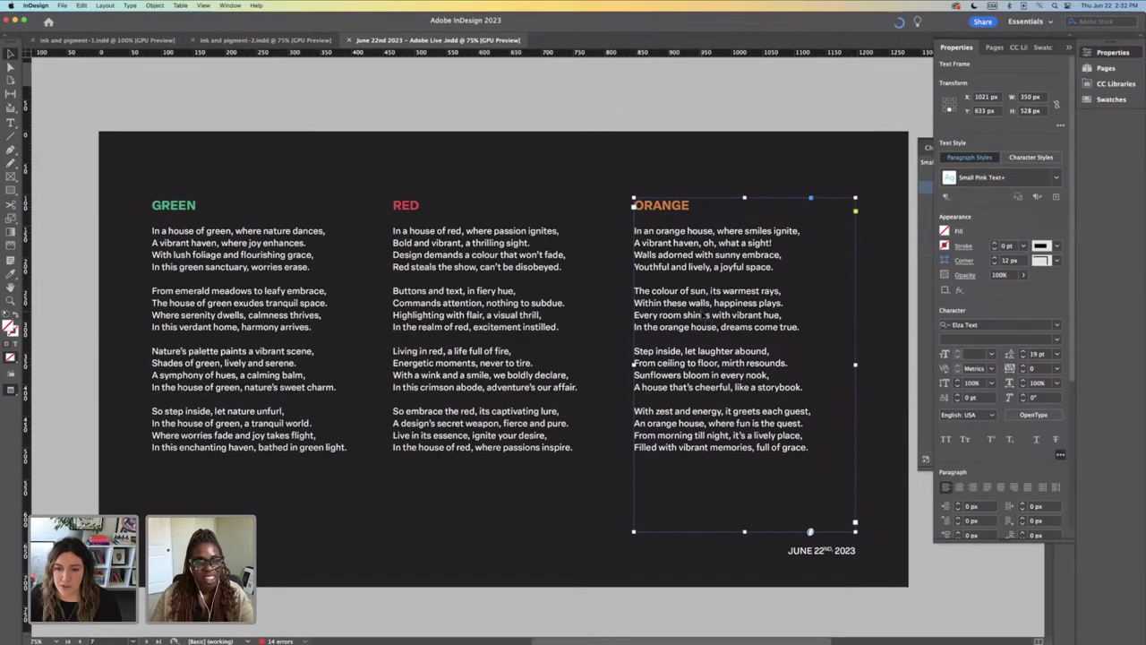
{"action": "scroll", "coordinate": [704, 316], "scroll_direction": "down", "scroll_amount": 3}
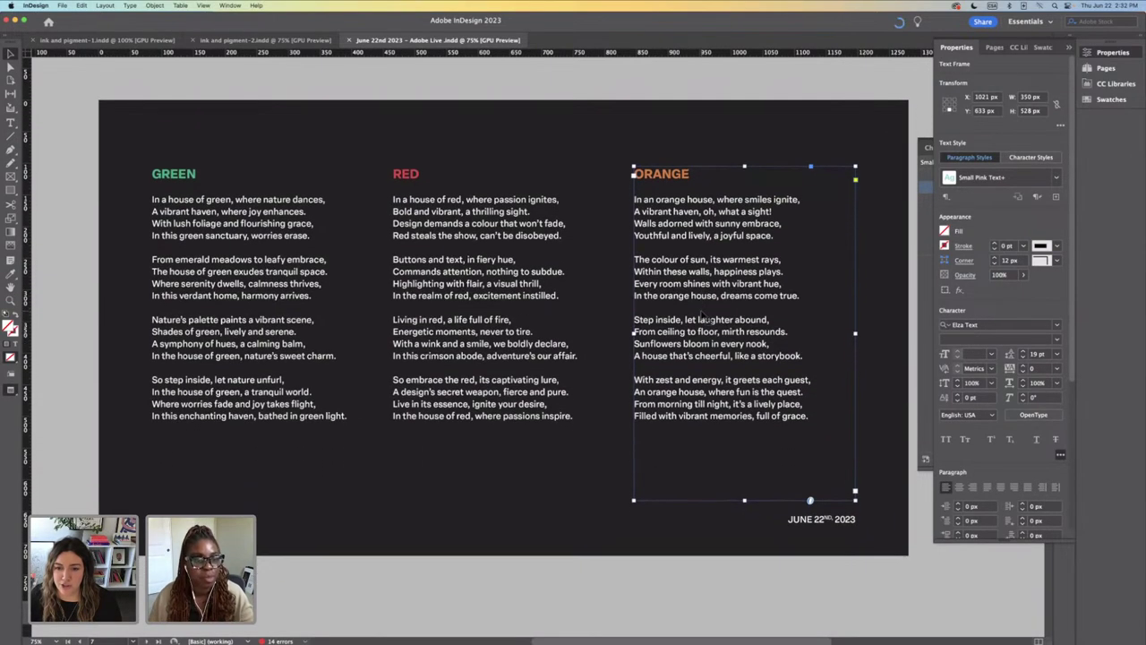
{"action": "scroll", "coordinate": [705, 317], "scroll_direction": "down", "scroll_amount": 2}
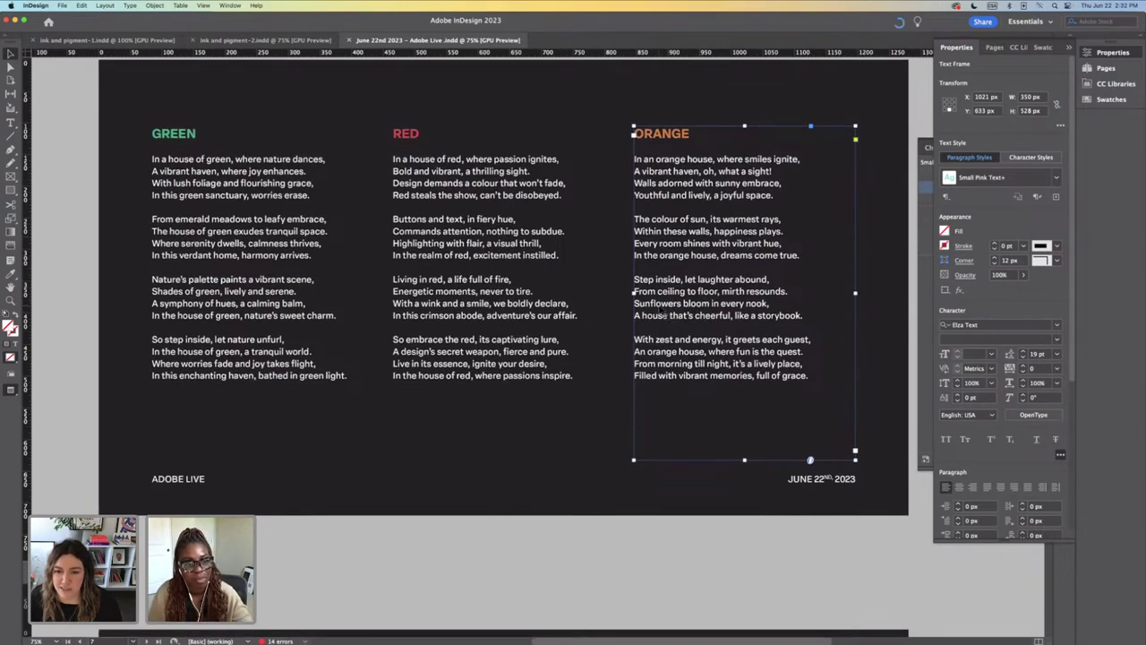
{"action": "scroll", "coordinate": [663, 311], "scroll_direction": "down", "scroll_amount": 1}
{"action": "scroll", "coordinate": [660, 311], "scroll_direction": "down", "scroll_amount": 1}
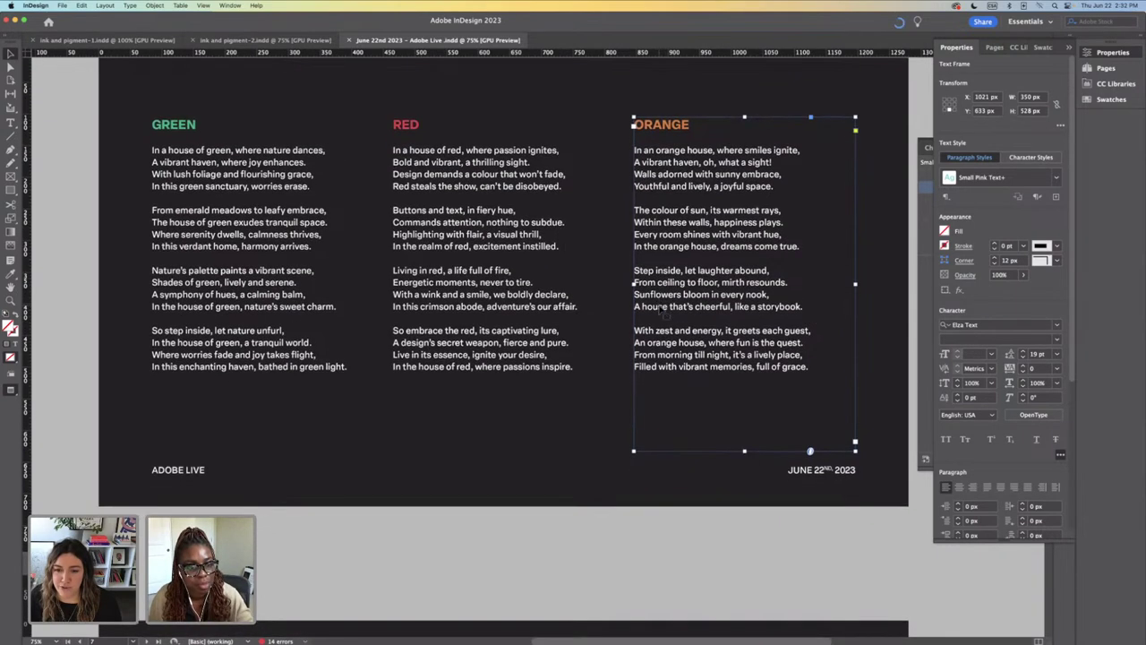
Step: Switch to Chrome and go back from the text effects page in Adobe Firefly to its home page
{"action": "mouse_move", "coordinate": [367, 638]}
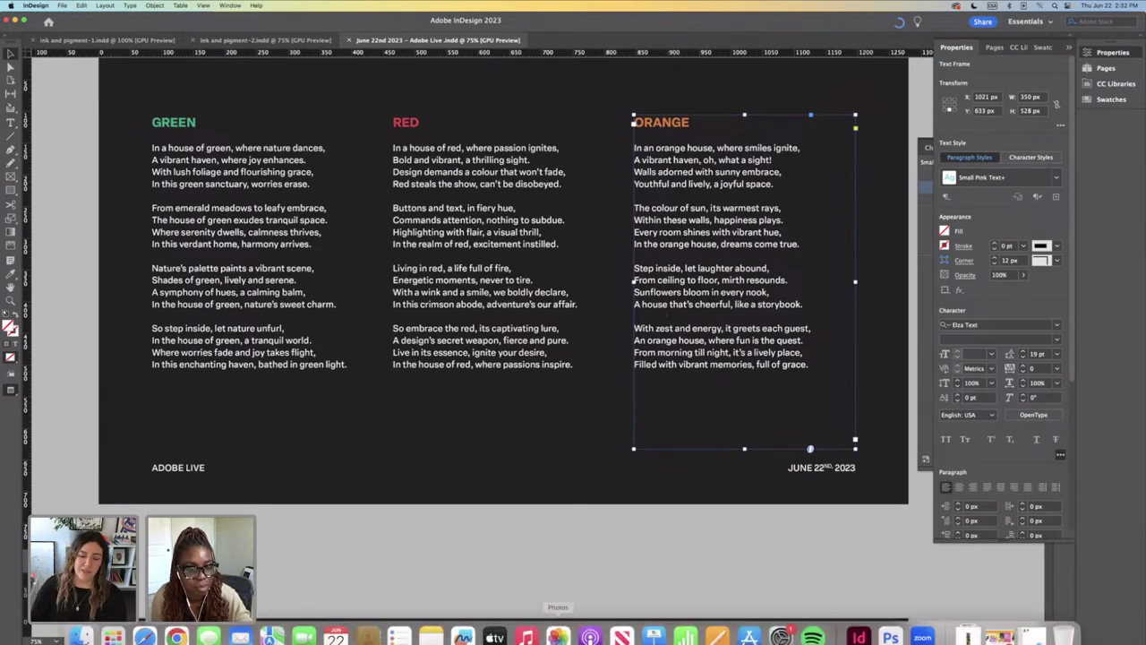
{"action": "left_click", "coordinate": [367, 637]}
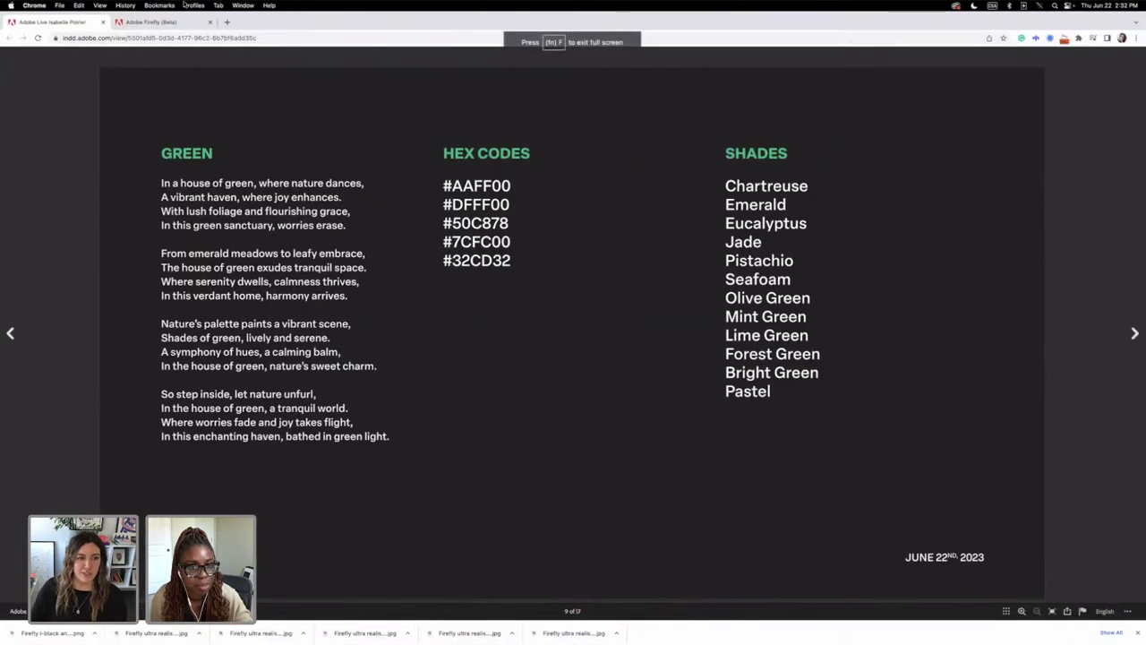
{"action": "left_click", "coordinate": [179, 20]}
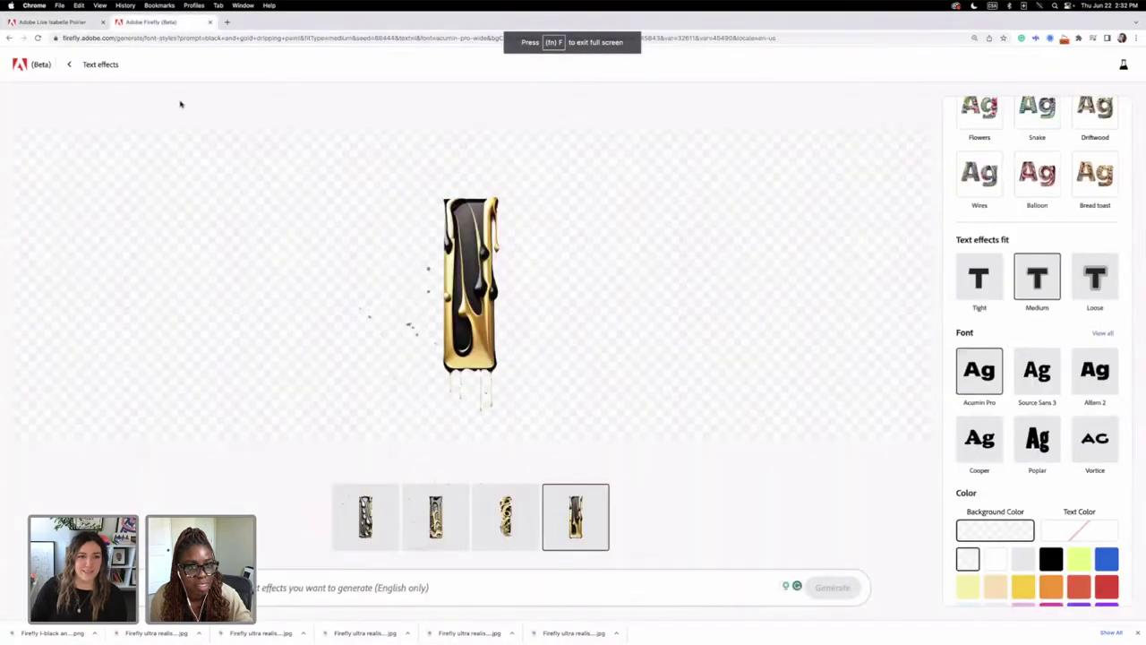
{"action": "left_click", "coordinate": [70, 65]}
{"action": "left_click", "coordinate": [77, 75]}
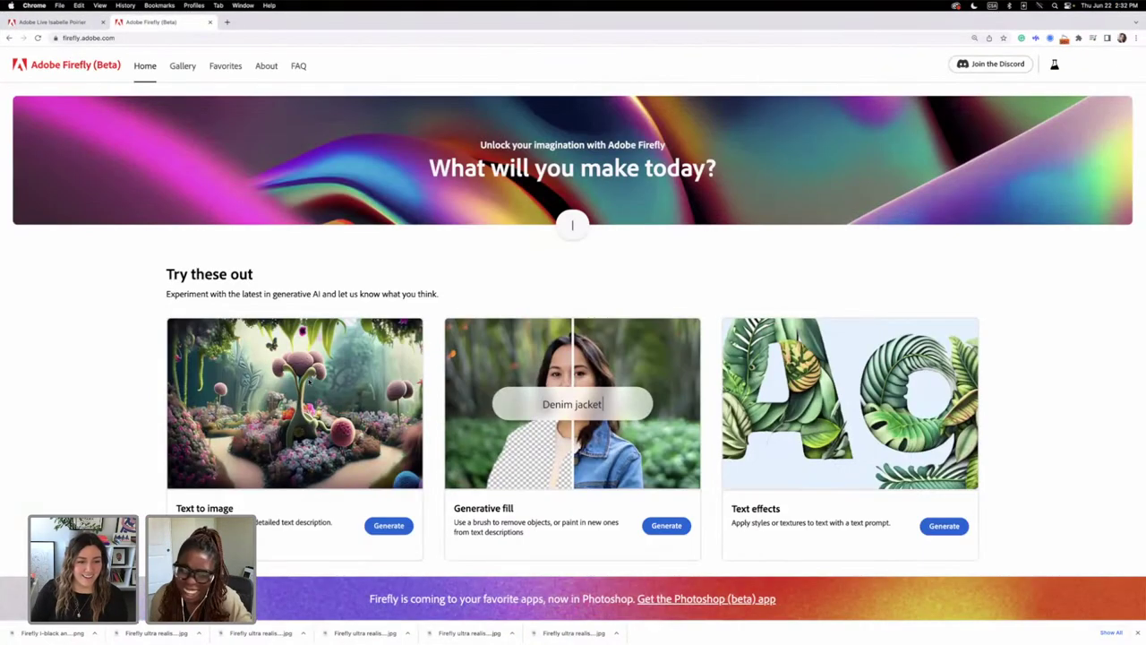
Step: Open Firefly's Text to image and enter the prompt "realistic cottage with big window view of backyard and orange"
{"action": "left_click", "coordinate": [400, 529]}
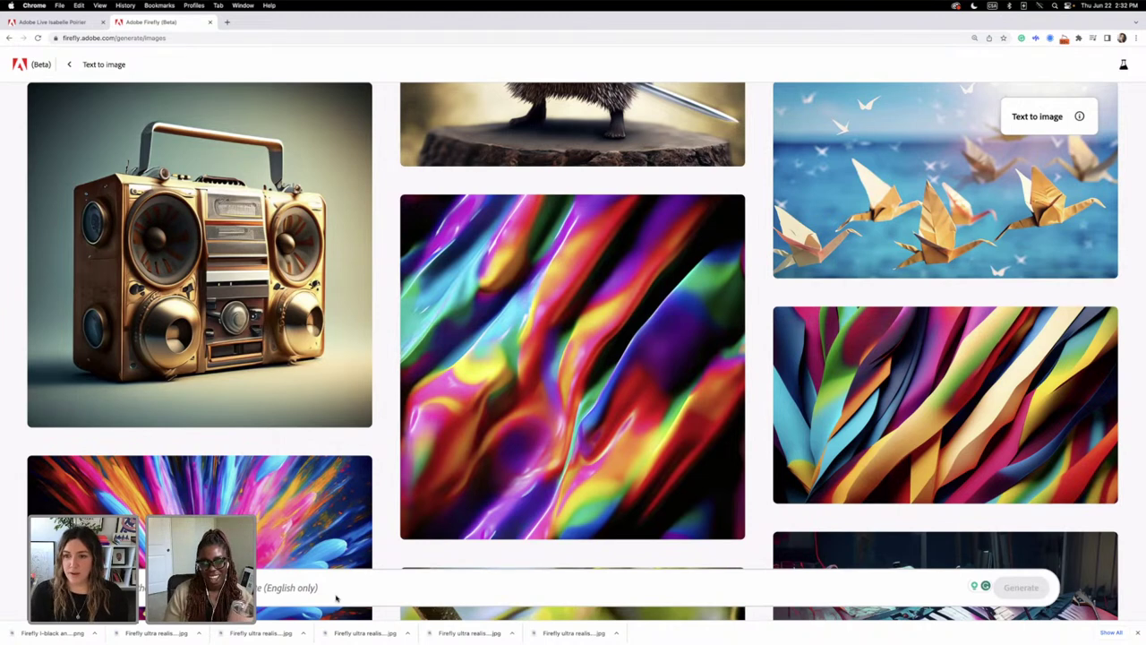
{"action": "type", "text": "..."}
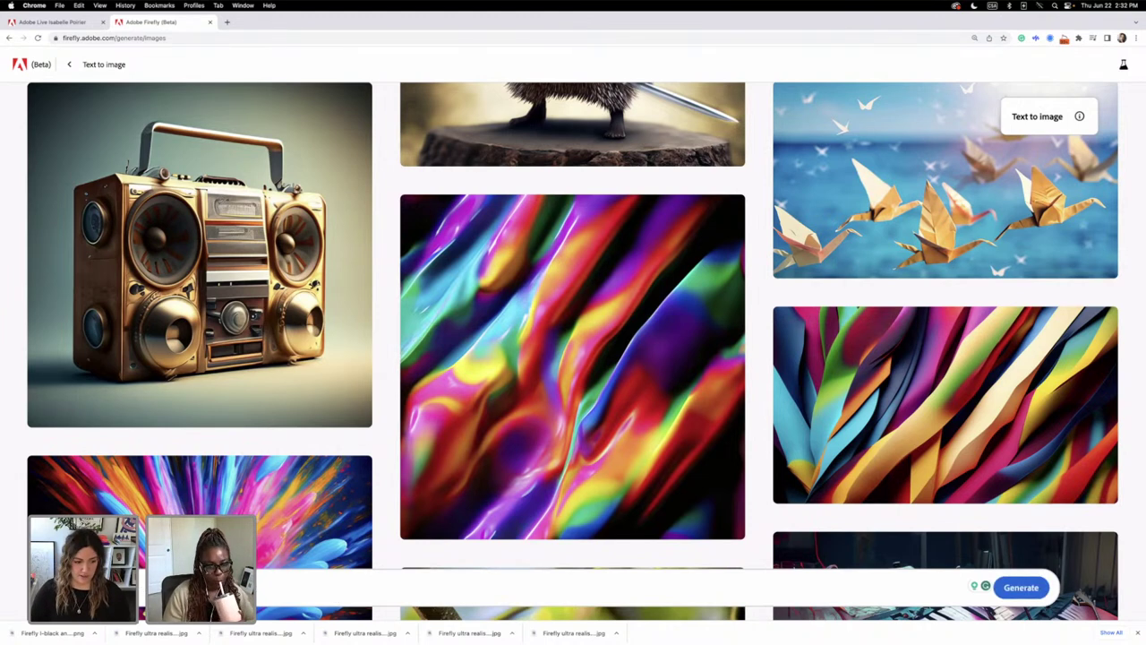
{"action": "type", "text": "ot"}
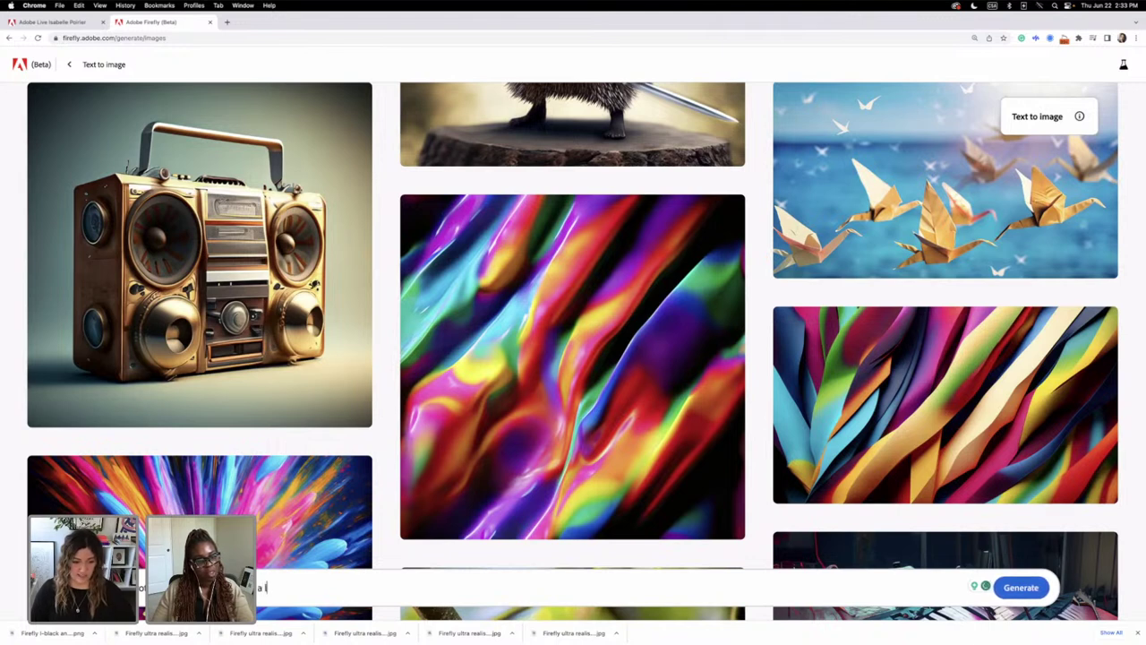
{"action": "type", "text": "n the sa"}
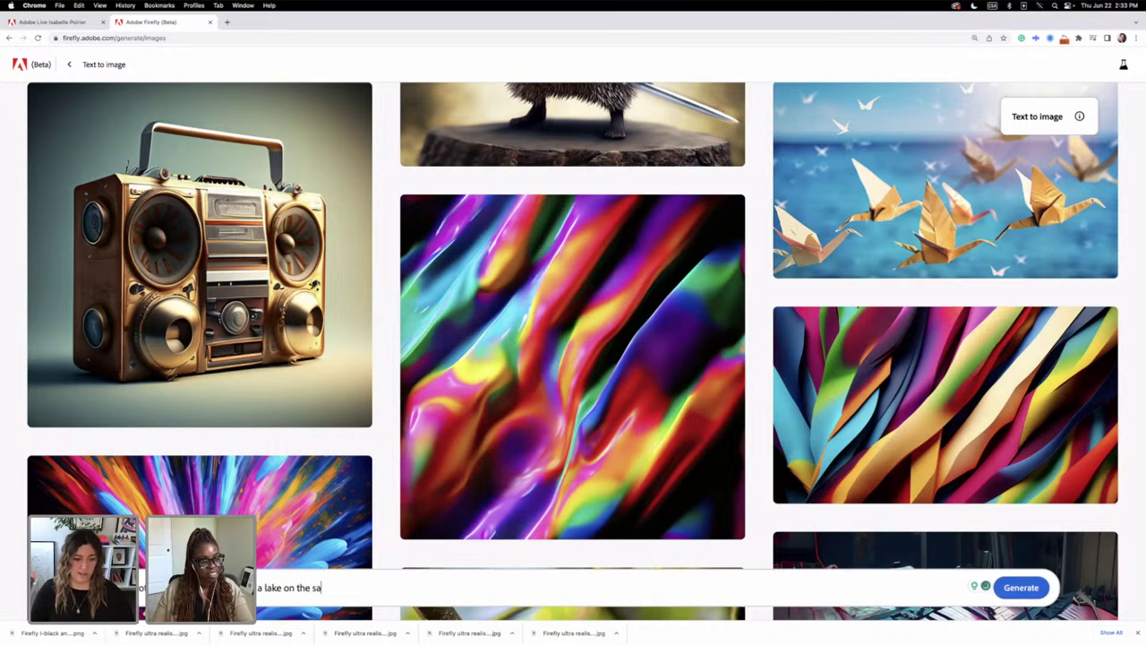
{"action": "key", "text": "BackSpace"}
{"action": "key", "text": "BackSpace"}
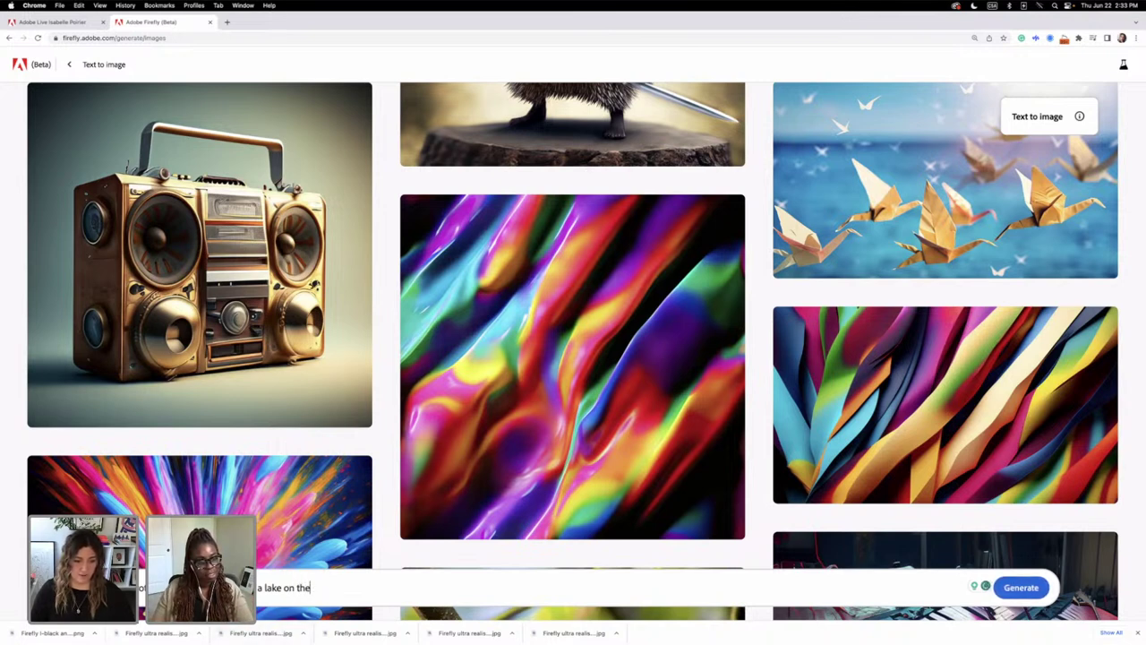
{"action": "key", "text": "super+a"}
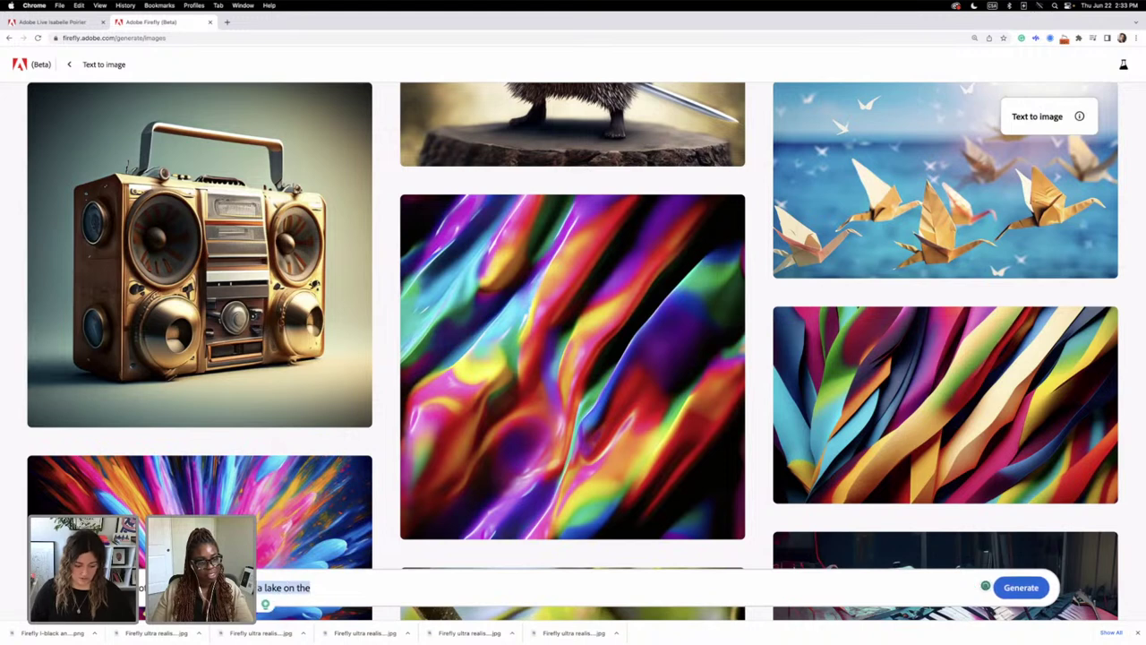
{"action": "type", "text": "of"}
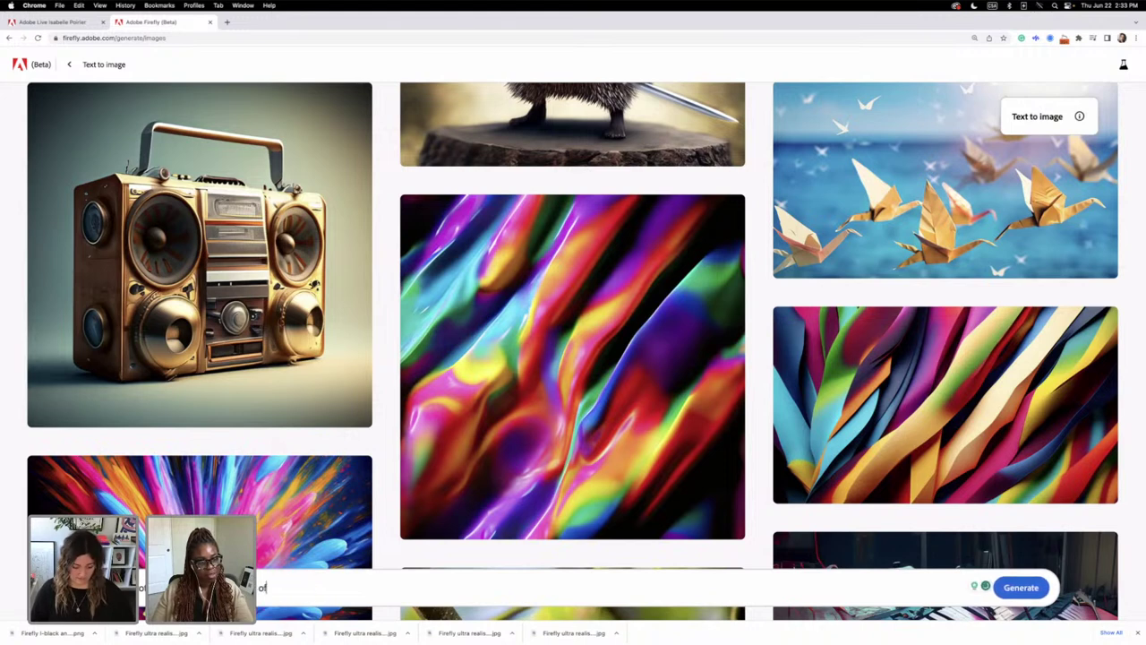
{"action": "type", "text": " backyard"}
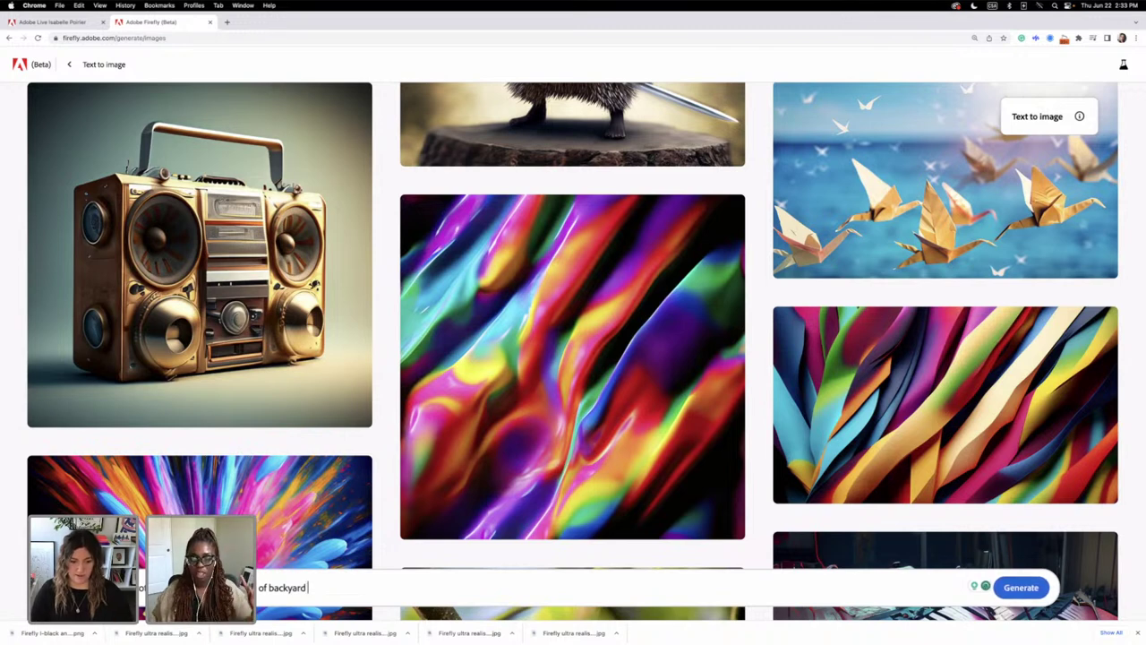
{"action": "type", "text": " and "}
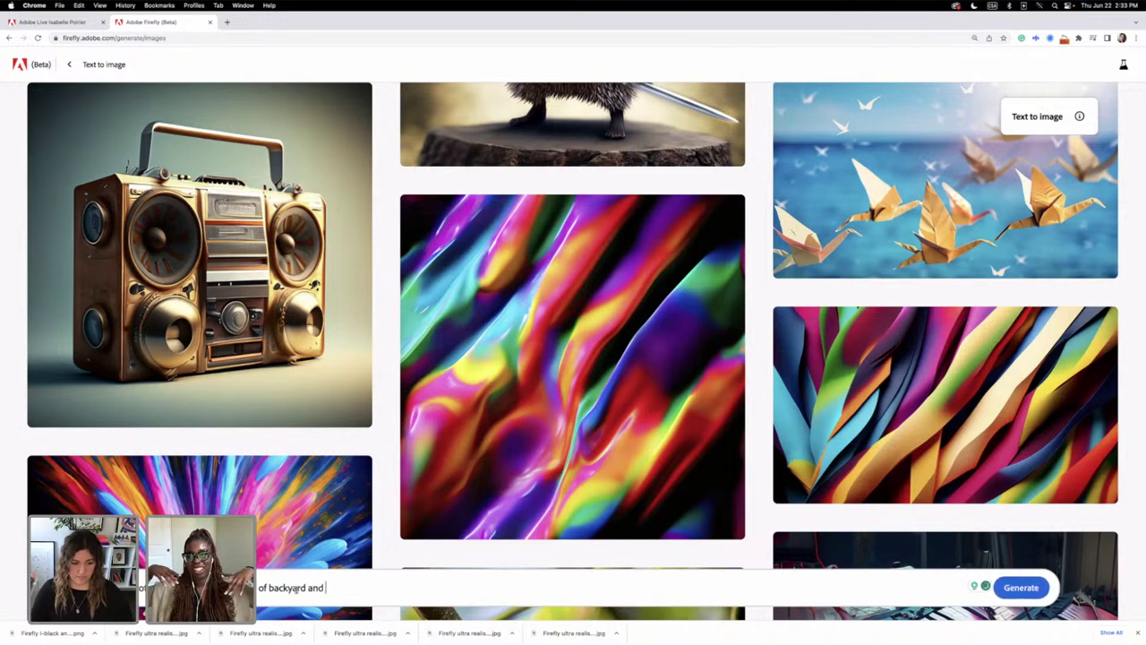
{"action": "type", "text": "orange"}
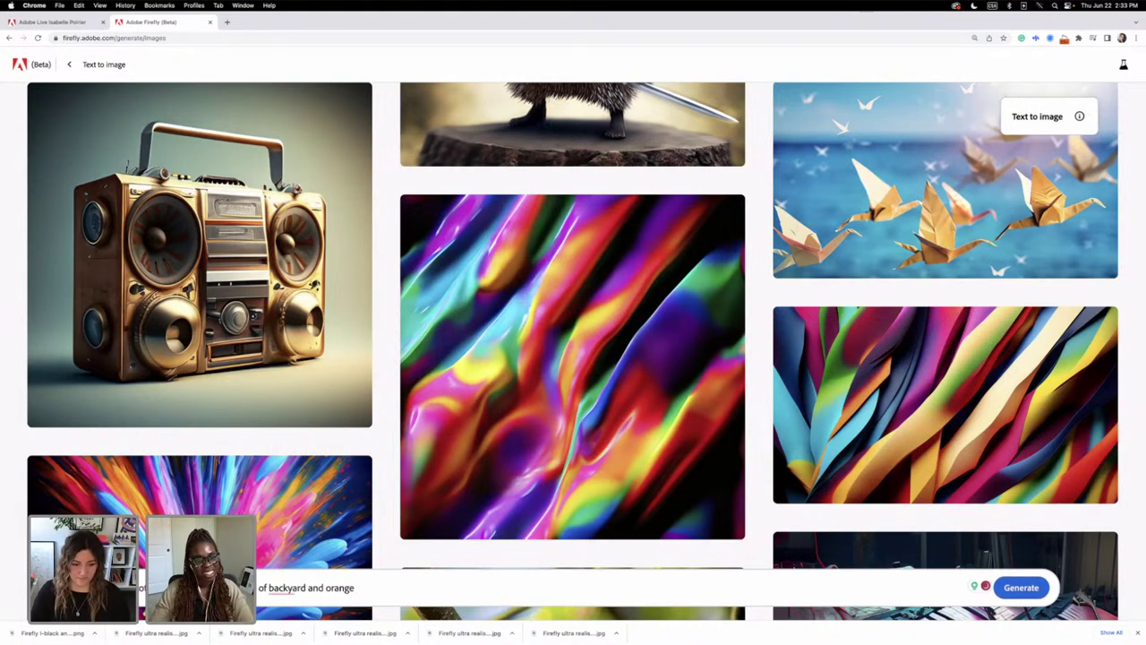
Step: Change the prompt to "realistic cottage with big window view of the backyard orange log" and generate images
{"action": "left_click_drag", "start_coordinate": [326, 587], "coordinate": [308, 587]}
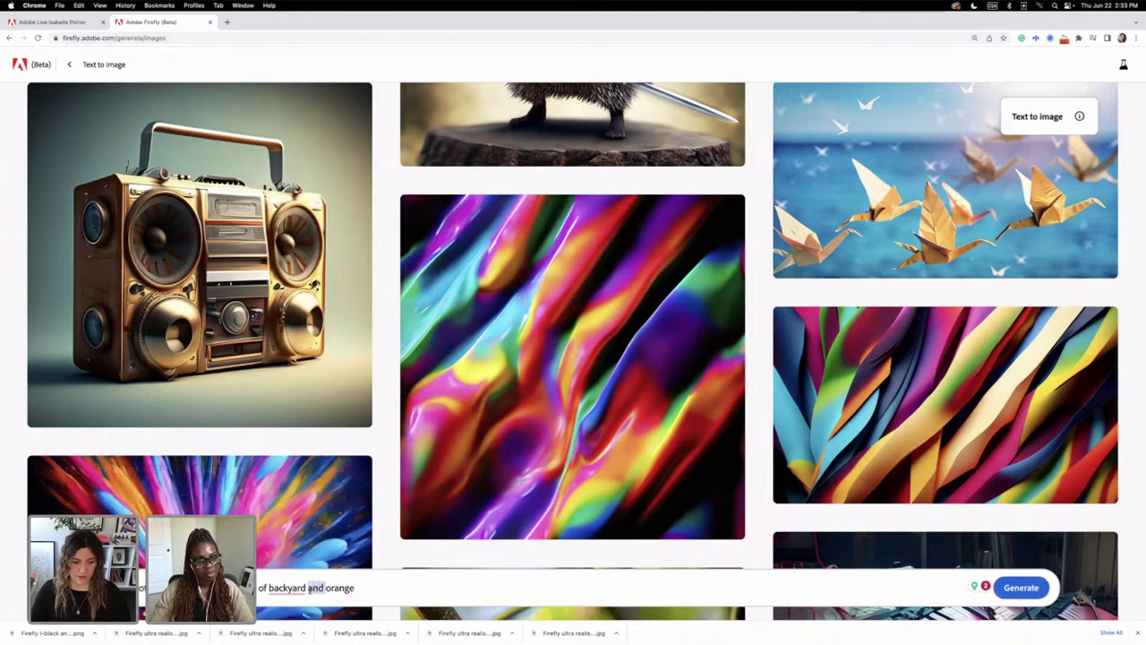
{"action": "key", "text": "BackSpace"}
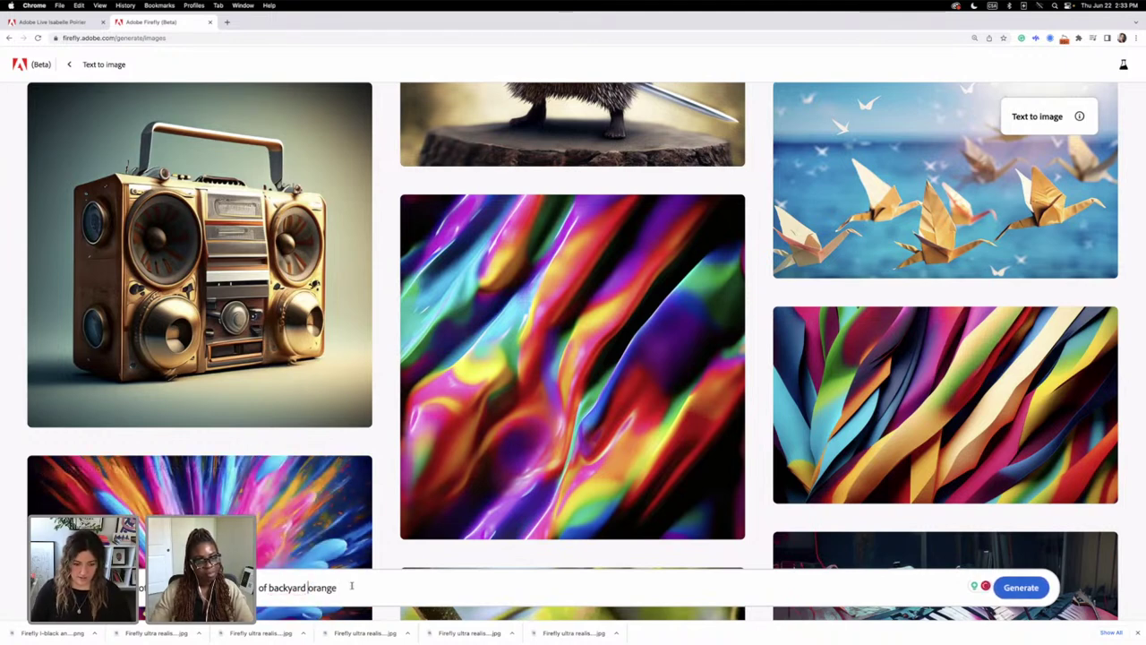
{"action": "left_click", "coordinate": [352, 585]}
{"action": "type", "text": "log"}
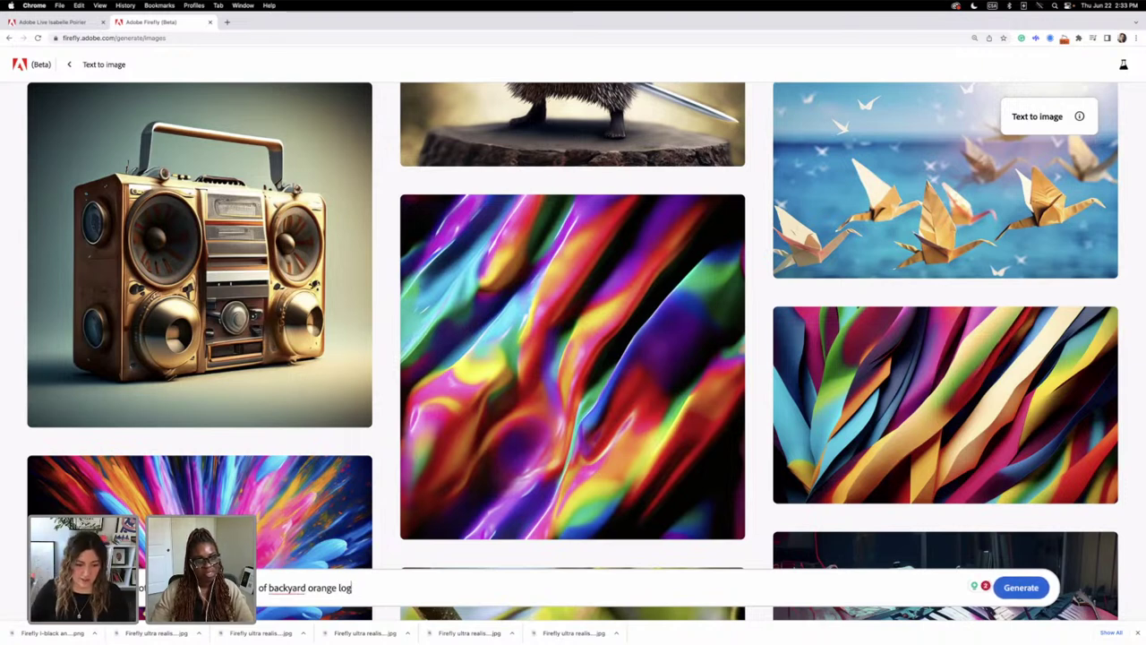
{"action": "mouse_move", "coordinate": [294, 588]}
{"action": "left_click", "coordinate": [299, 528]}
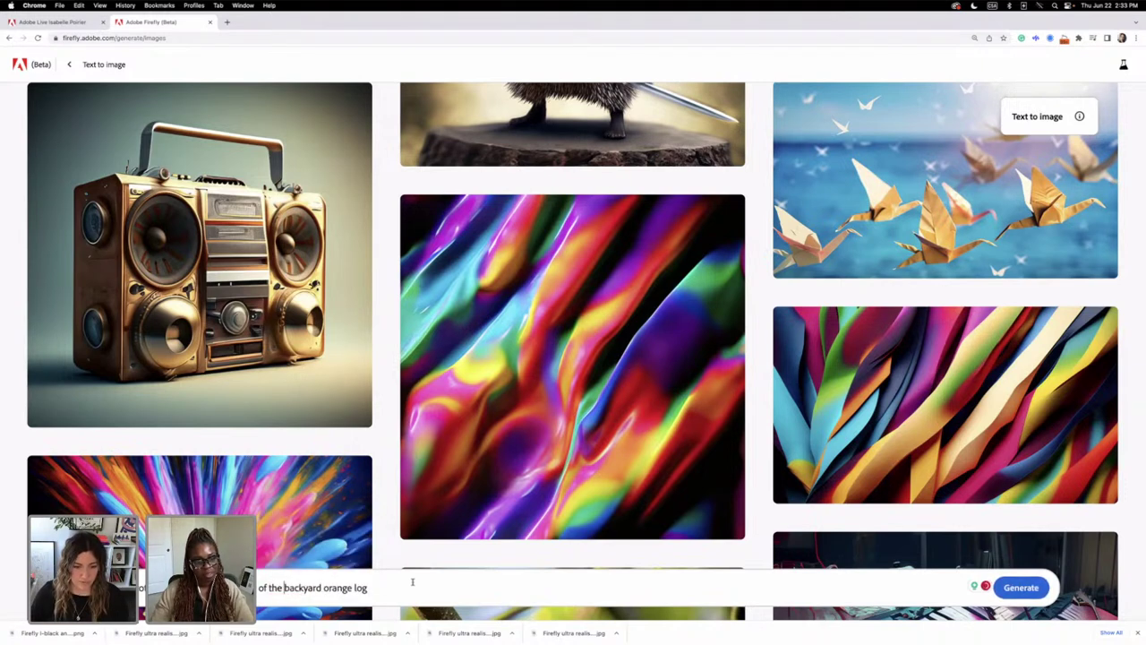
{"action": "left_click", "coordinate": [1022, 589]}
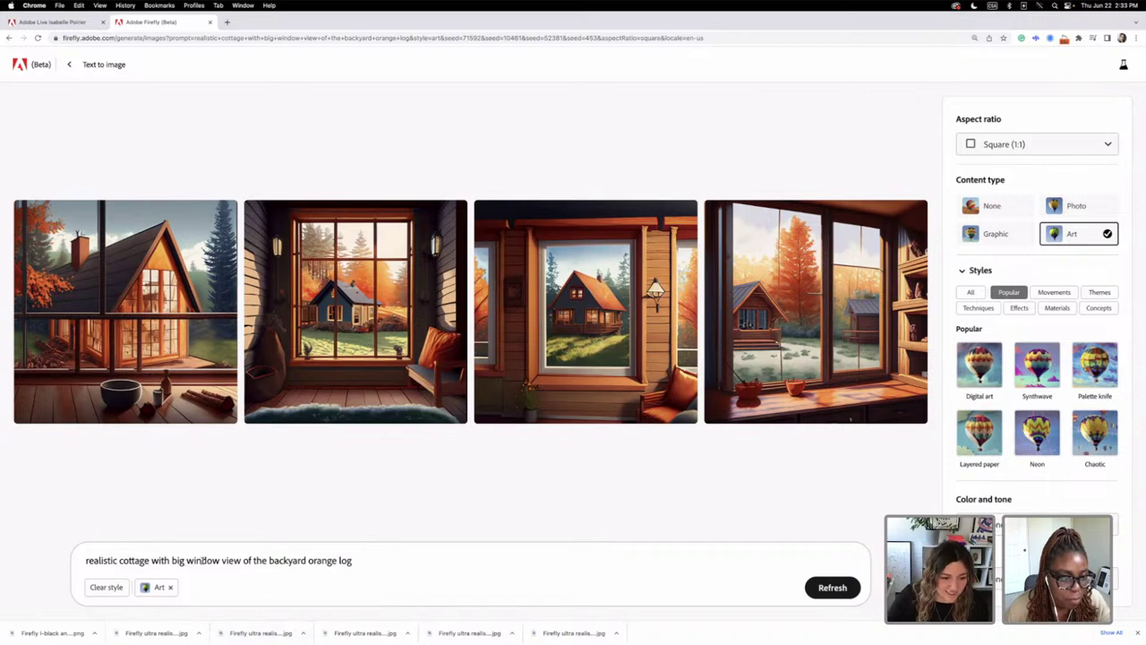
Step: Insert "lake" before "backyard" in the prompt and generate a new set of images
{"action": "left_click", "coordinate": [266, 559]}
{"action": "type", "text": "lake"}
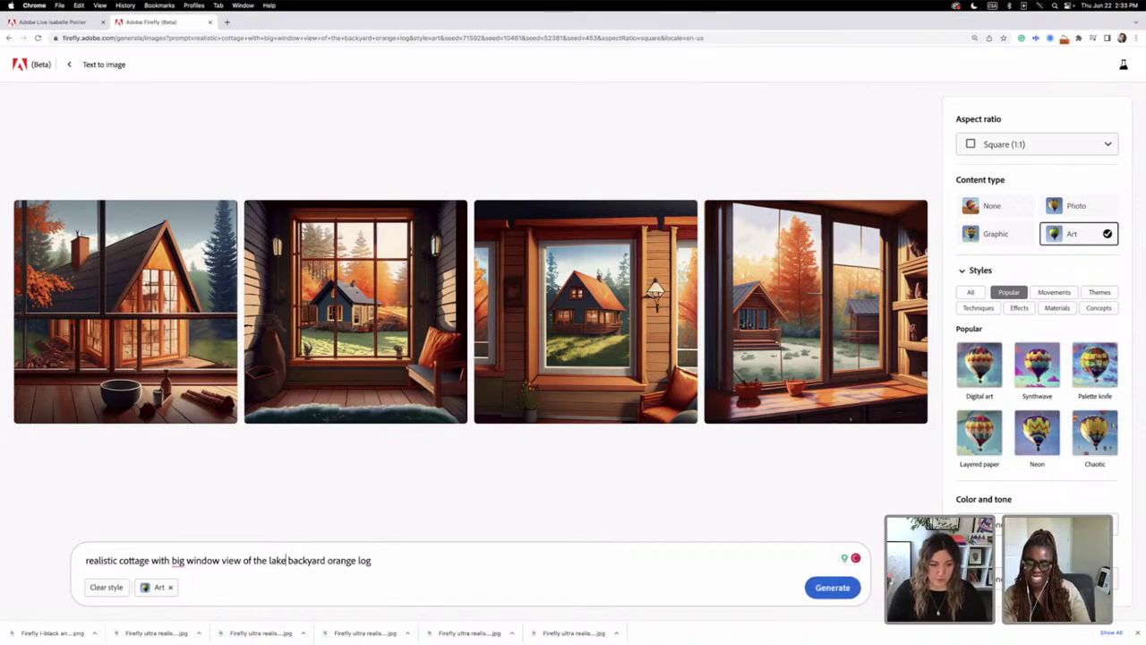
{"action": "left_click", "coordinate": [825, 589]}
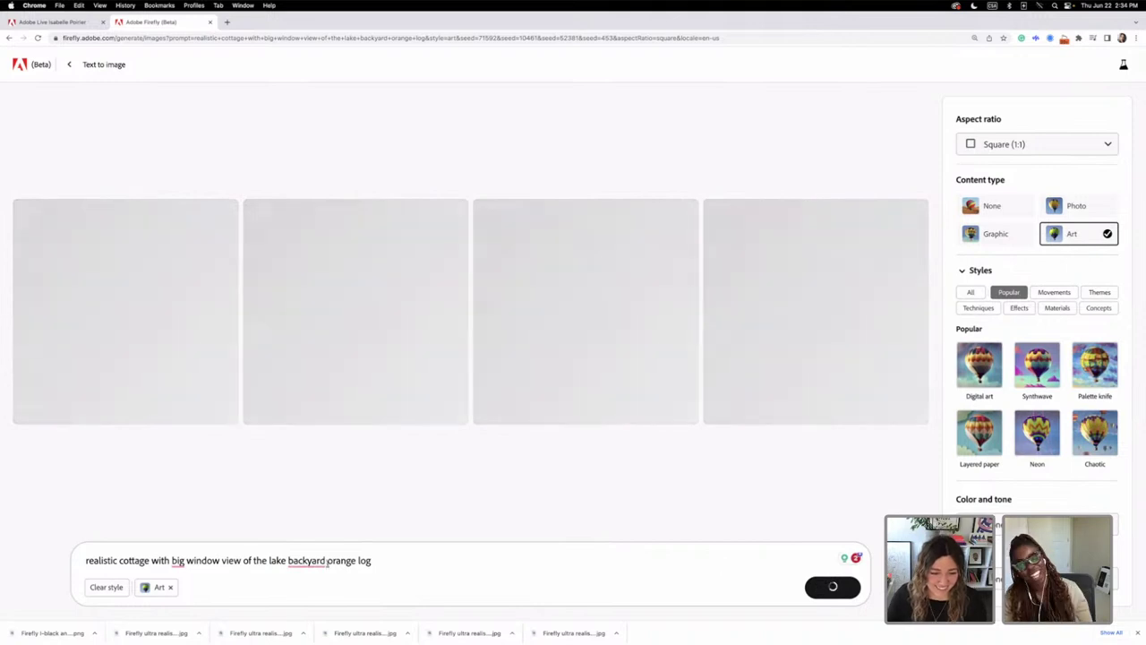
{"action": "mouse_move", "coordinate": [314, 561]}
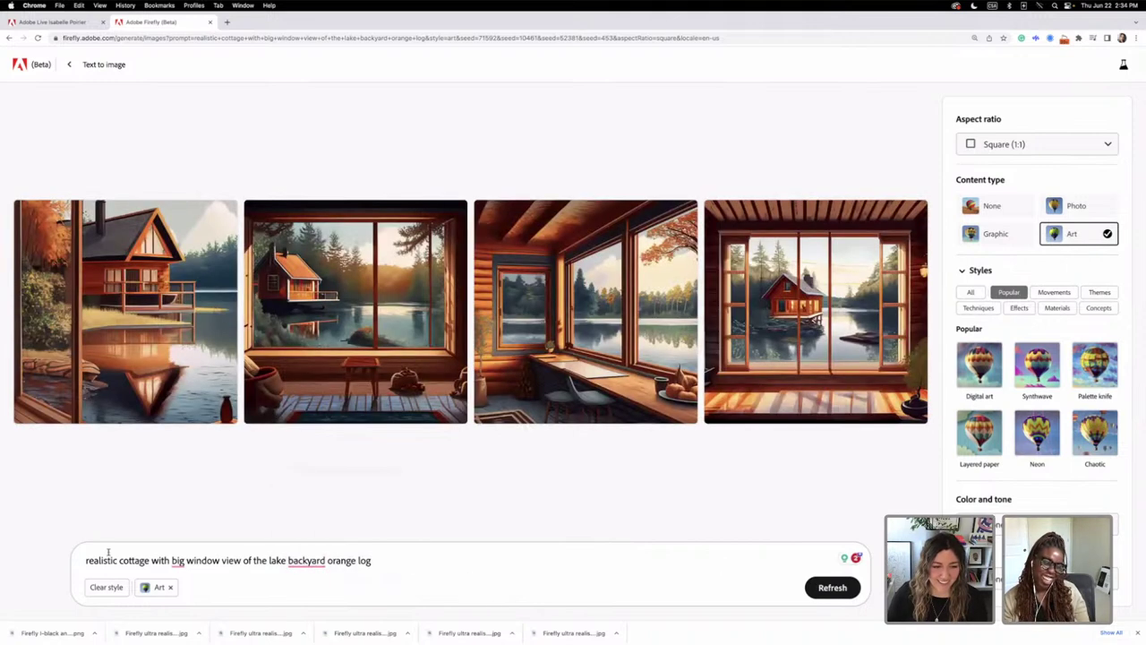
Step: Reword the prompt to "realistic cottage with big windows side lake, orange logs" and generate images from it
{"action": "double_click", "coordinate": [226, 560]}
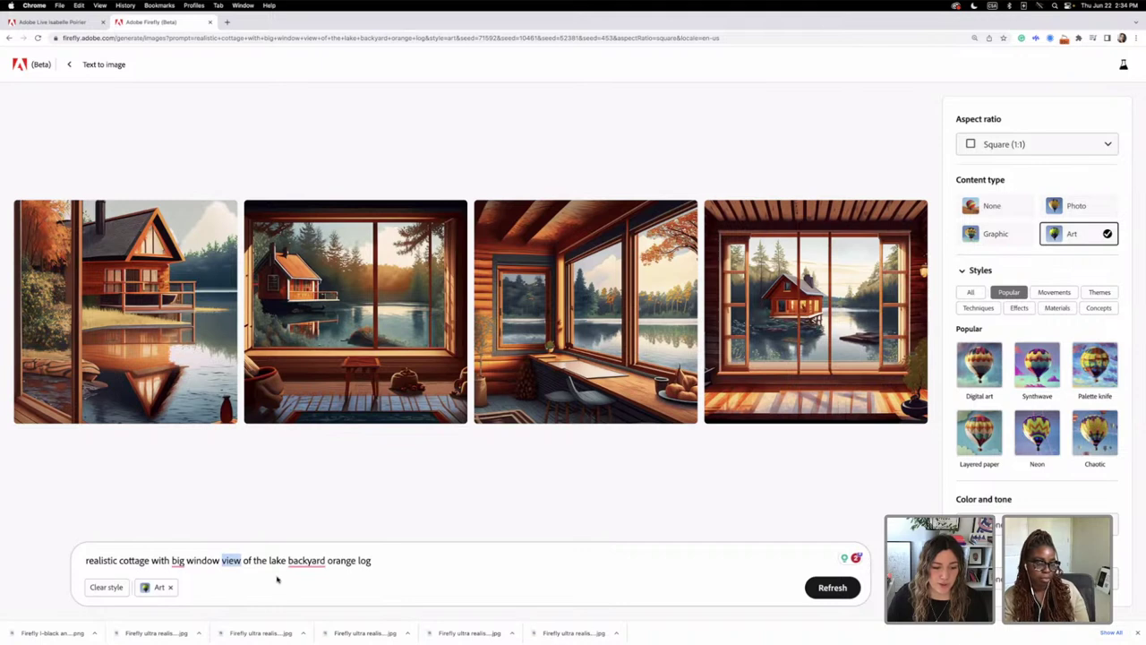
{"action": "left_click", "coordinate": [223, 561]}
{"action": "left_click_drag", "start_coordinate": [221, 560], "coordinate": [266, 561]}
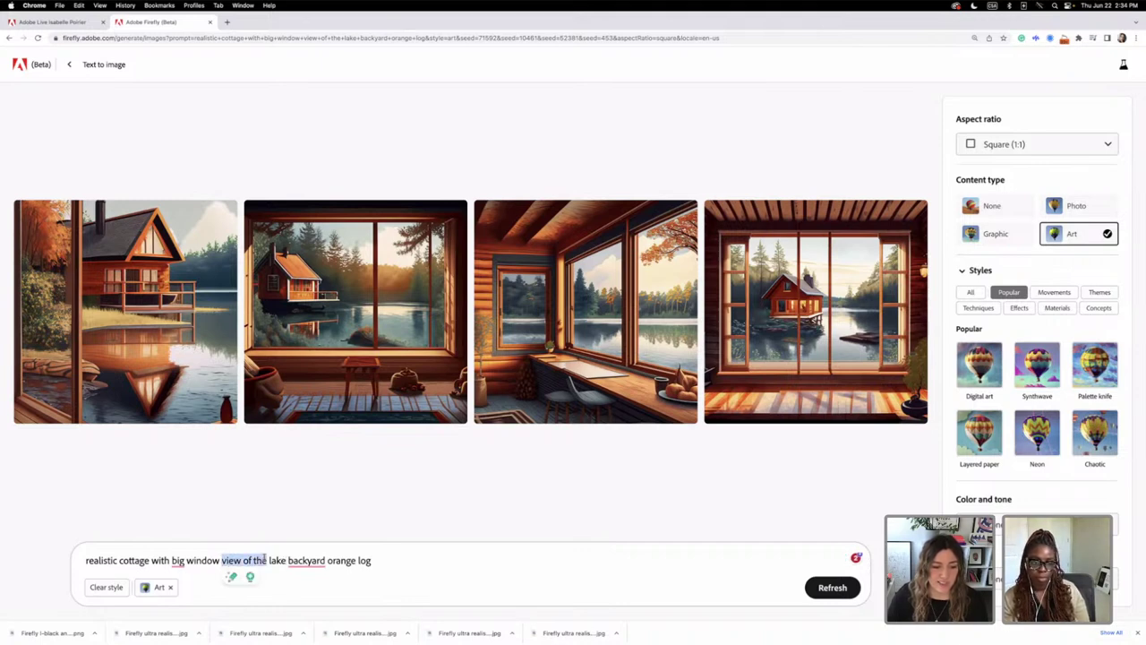
{"action": "key", "text": "BackSpace"}
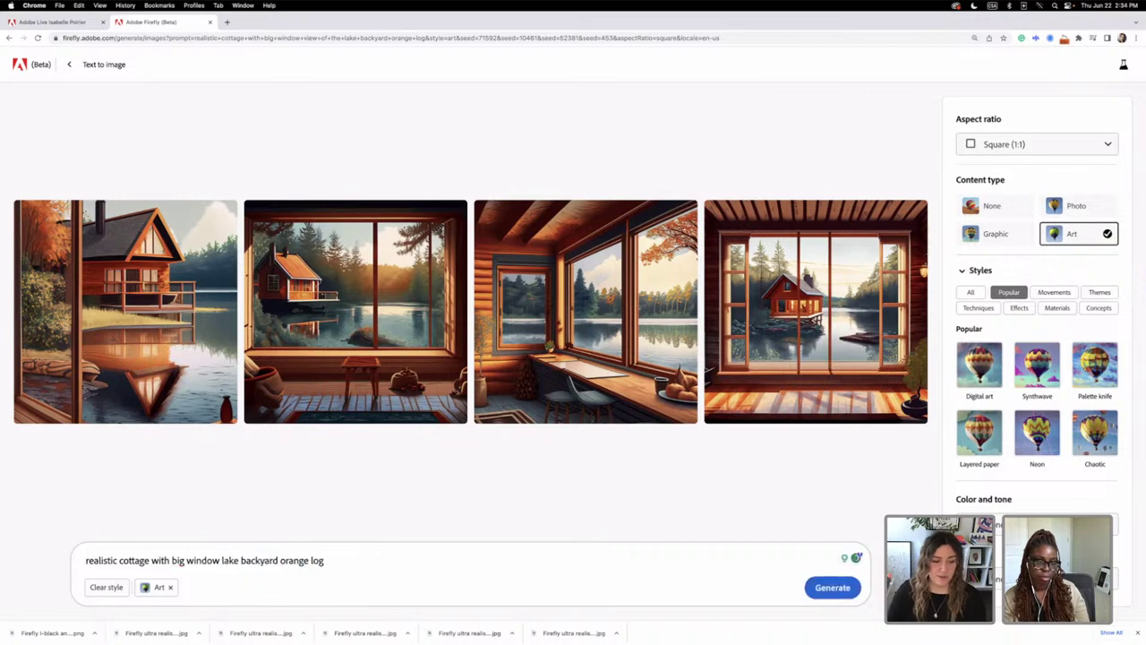
{"action": "type", "text": "s"}
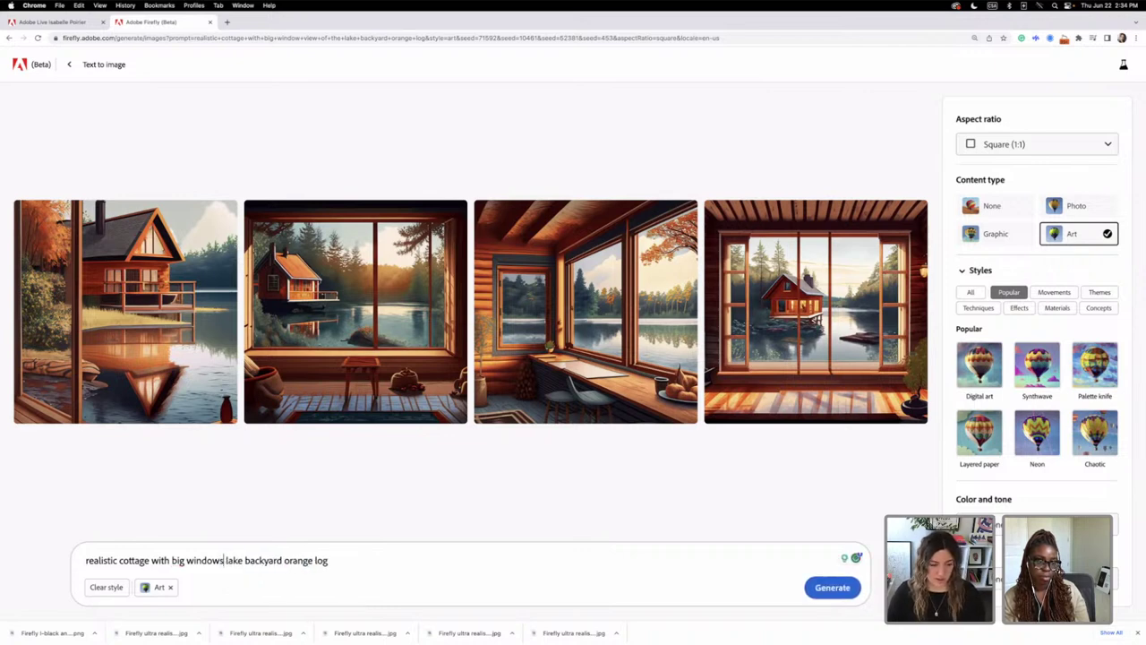
{"action": "type", "text": " side"}
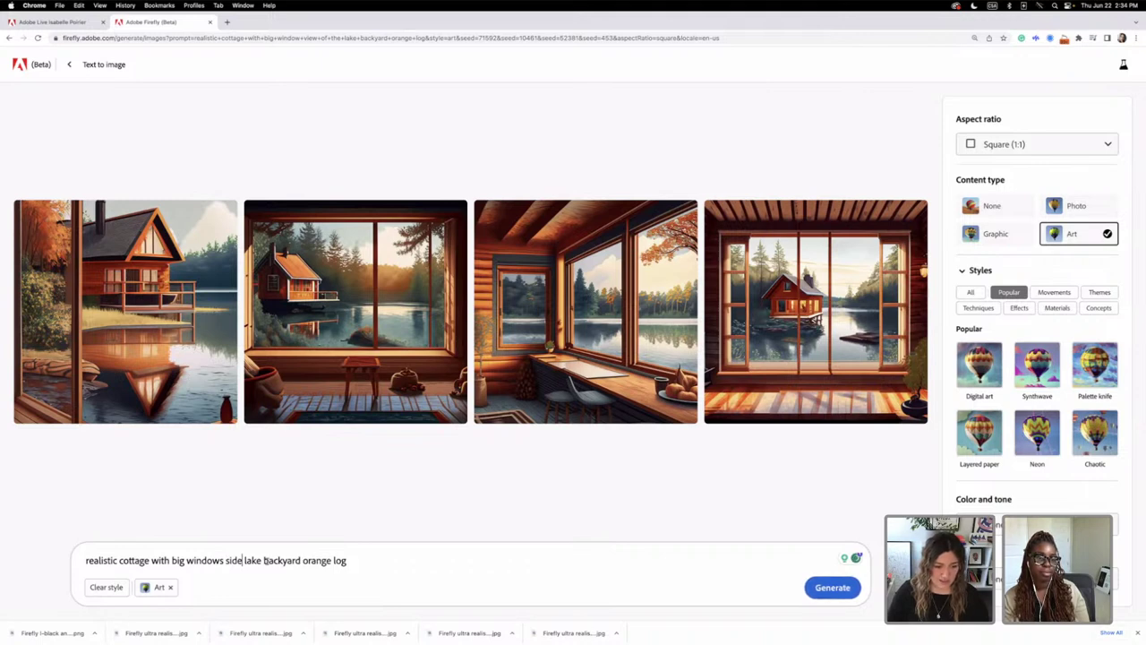
{"action": "double_click", "coordinate": [277, 560]}
{"action": "key", "text": "BackSpace"}
{"action": "key", "text": "BackSpace"}
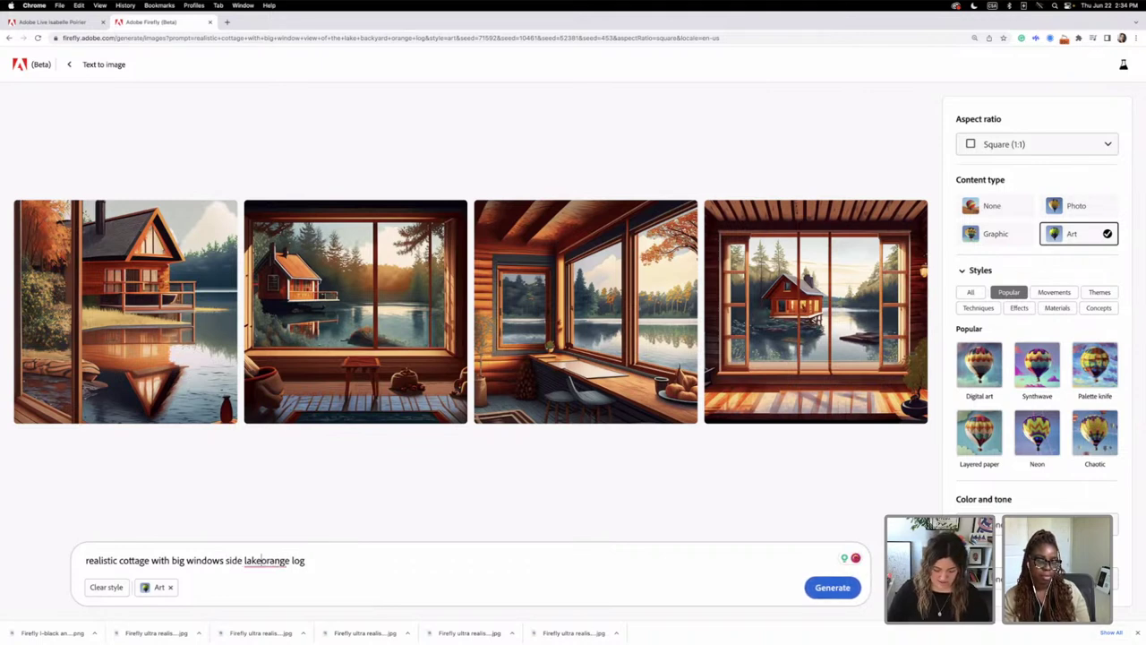
{"action": "type", "text": ", "}
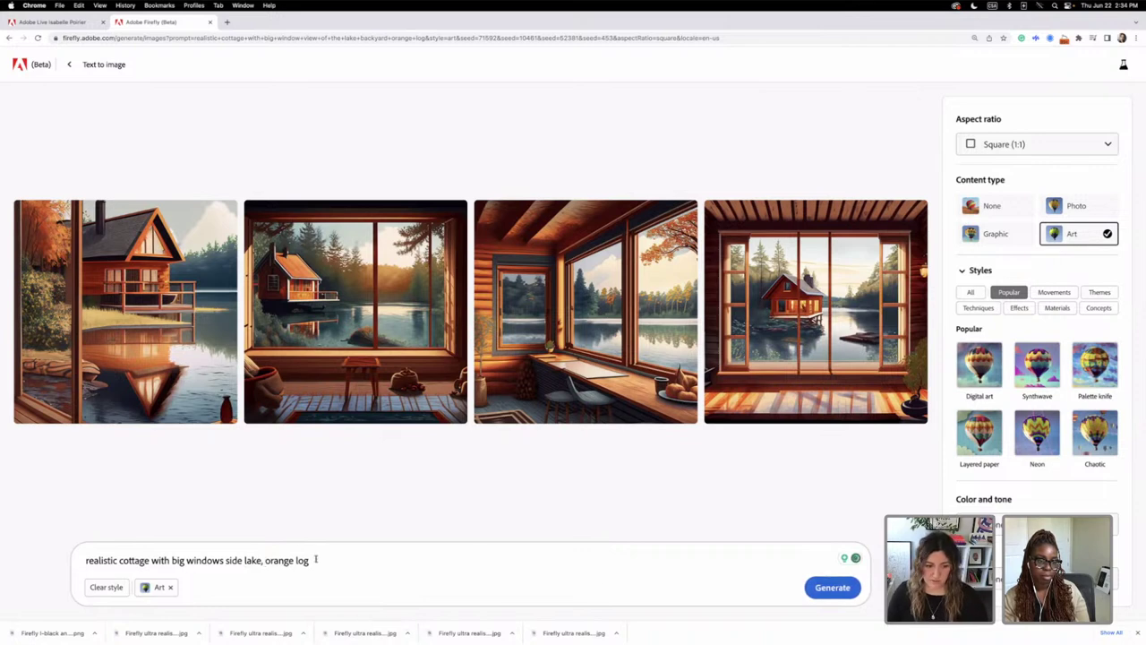
{"action": "type", "text": "s"}
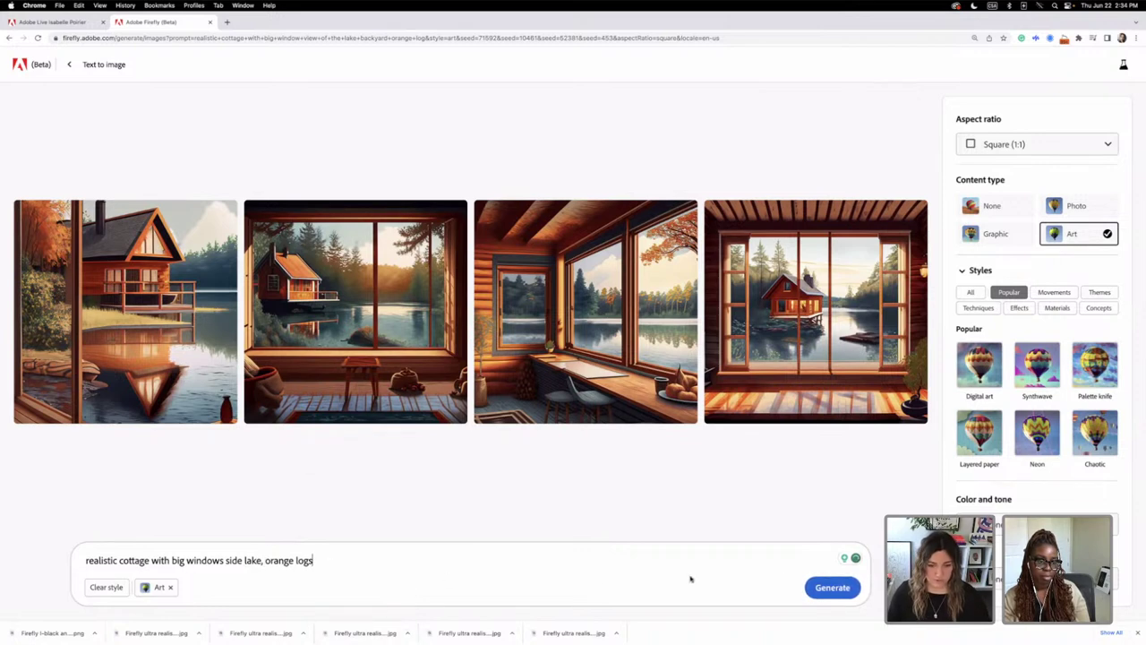
{"action": "left_click", "coordinate": [822, 588]}
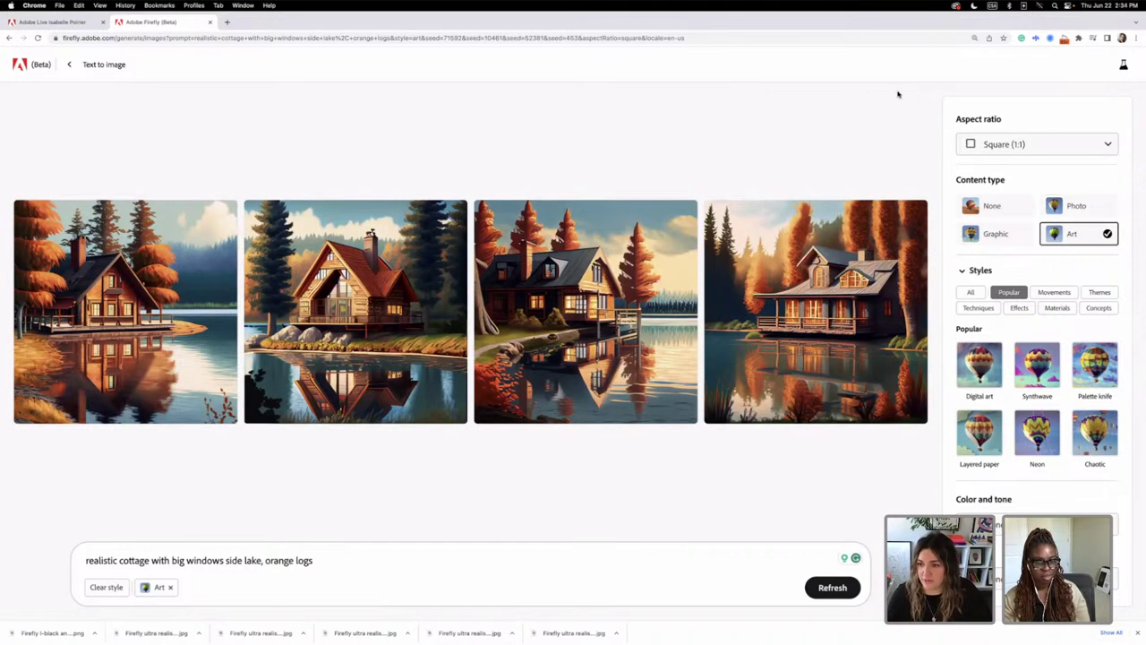
Step: Set the content type to Photo and the aspect ratio to Portrait (3:4)
{"action": "left_click", "coordinate": [1076, 207]}
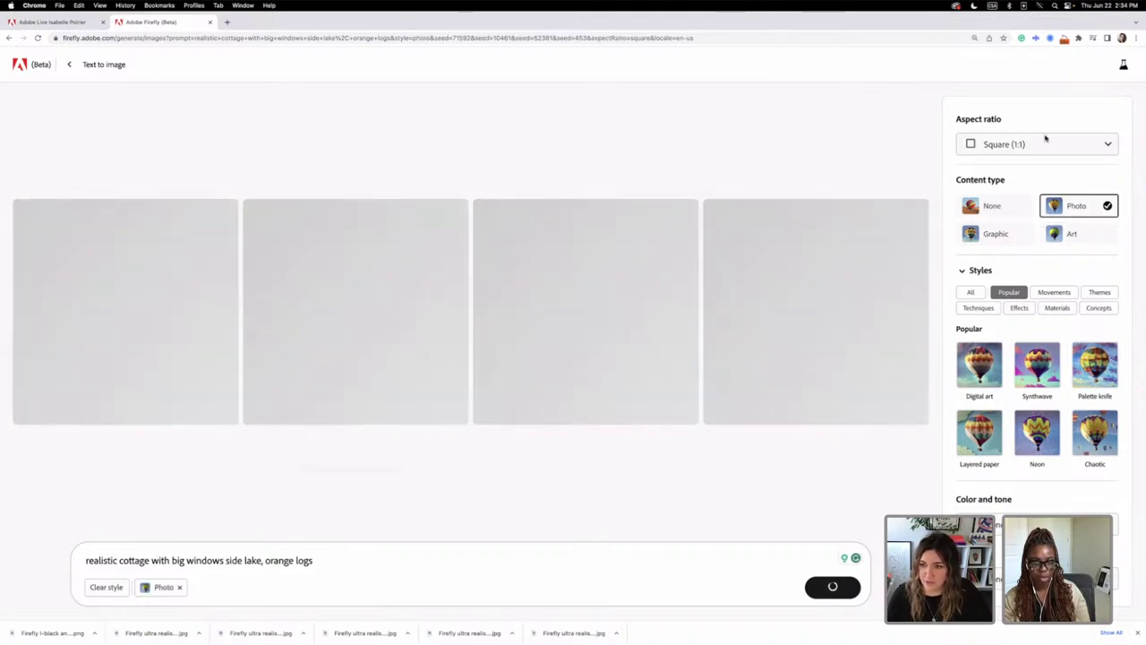
{"action": "left_click", "coordinate": [1070, 146]}
{"action": "left_click", "coordinate": [1033, 192]}
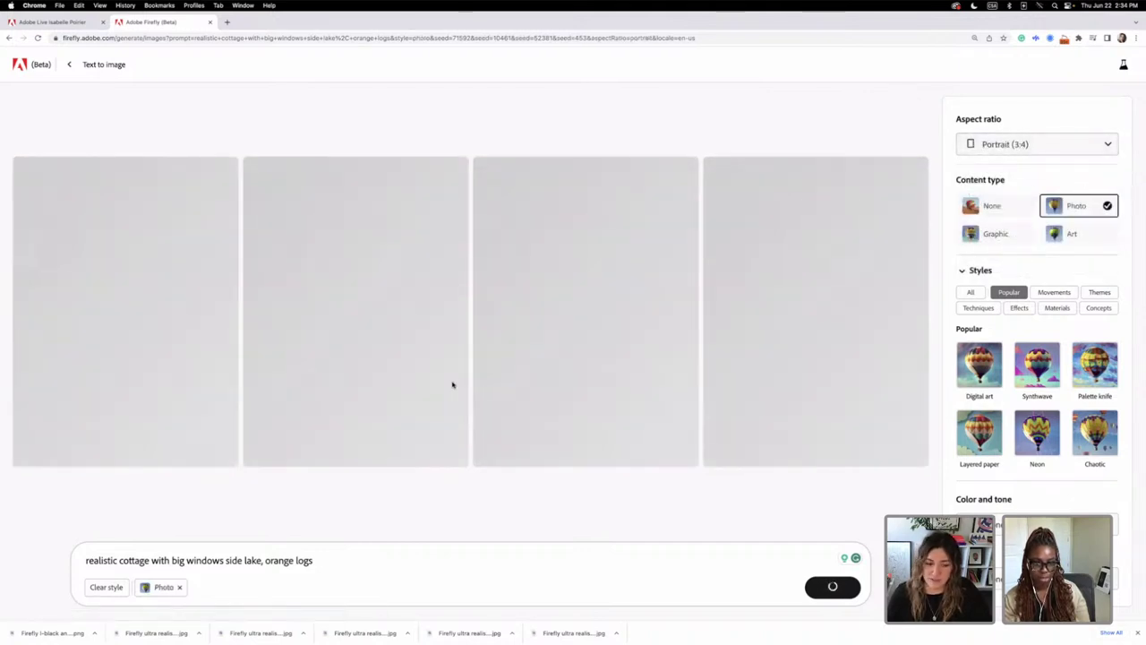
Step: Add "ultra" in front of "realistic" at the start of the cottage prompt
{"action": "left_click", "coordinate": [86, 560]}
{"action": "type", "text": "u"}
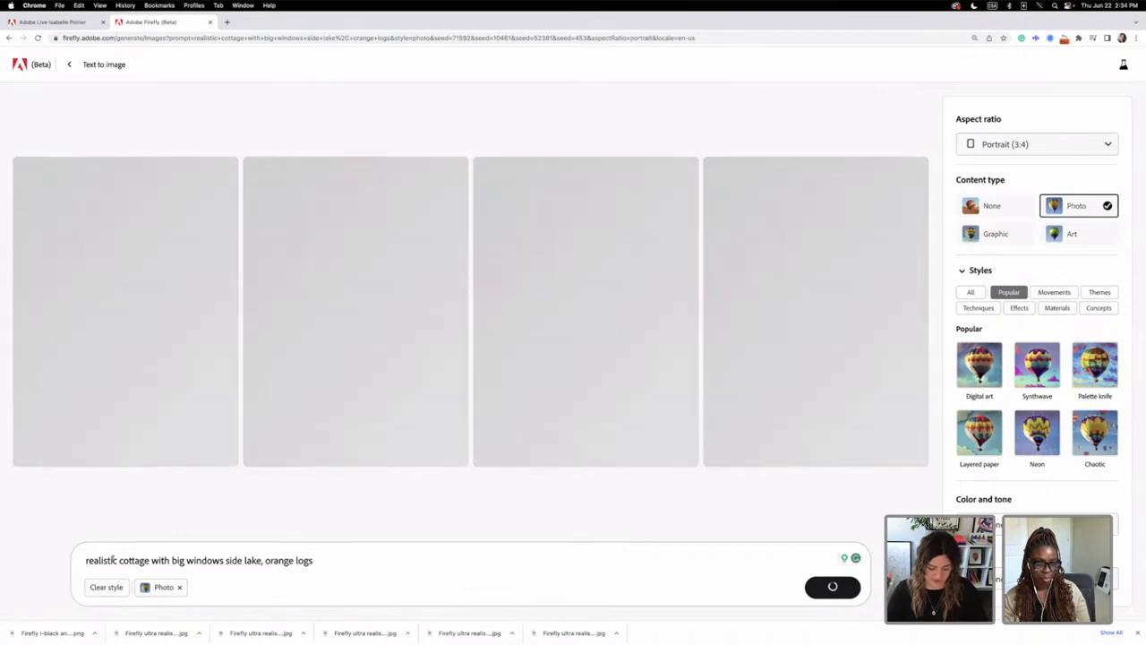
{"action": "type", "text": "ltra"}
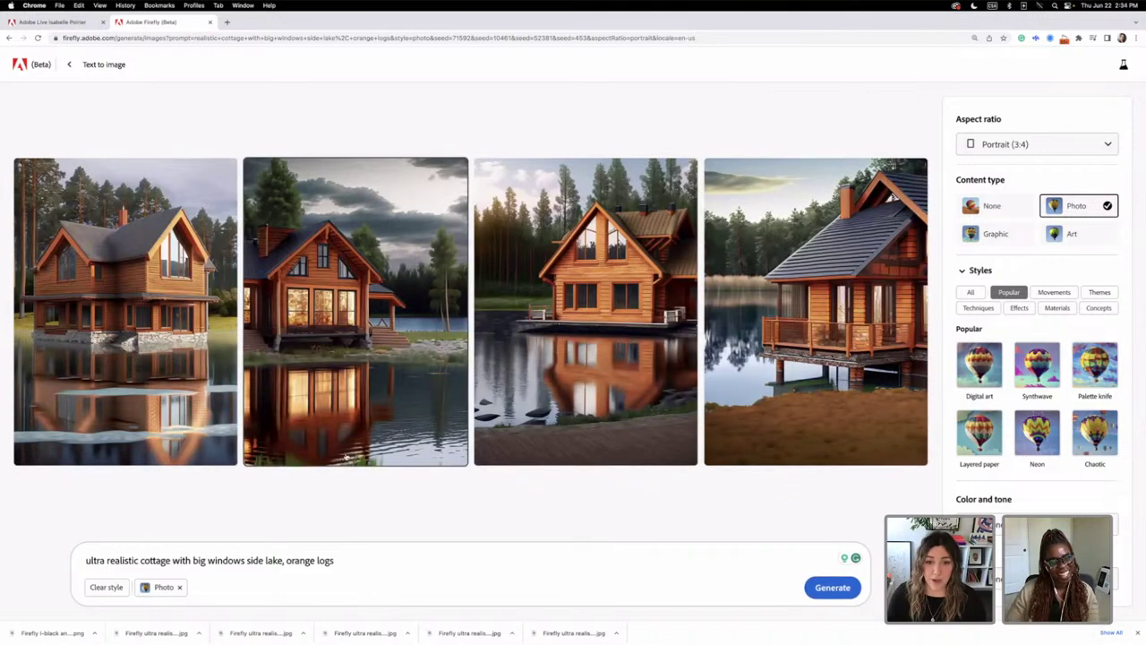
Step: Download the third generated cottage image and generate new images from the "ultra realistic cottage" prompt
{"action": "mouse_move", "coordinate": [346, 454]}
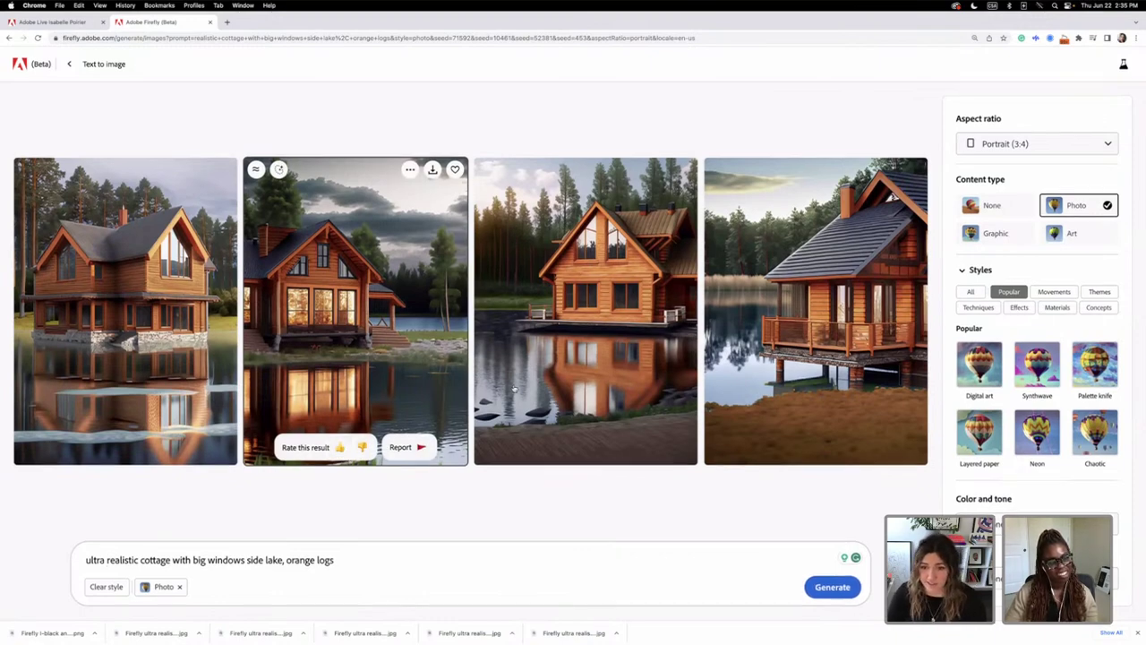
{"action": "left_click", "coordinate": [663, 170]}
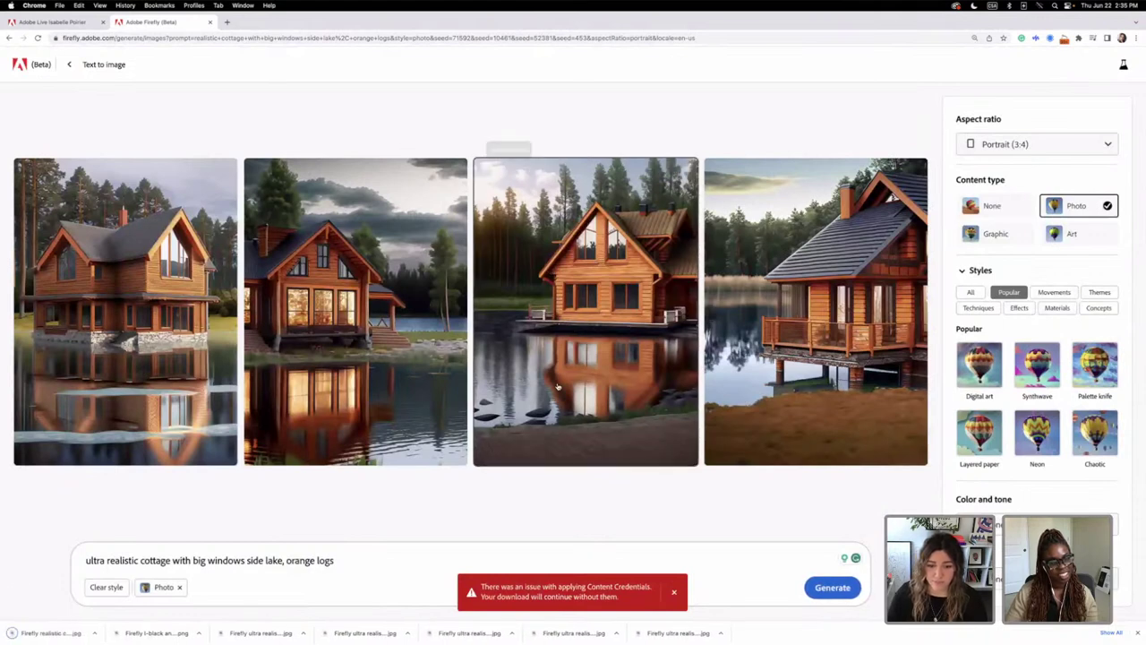
{"action": "left_click", "coordinate": [674, 590]}
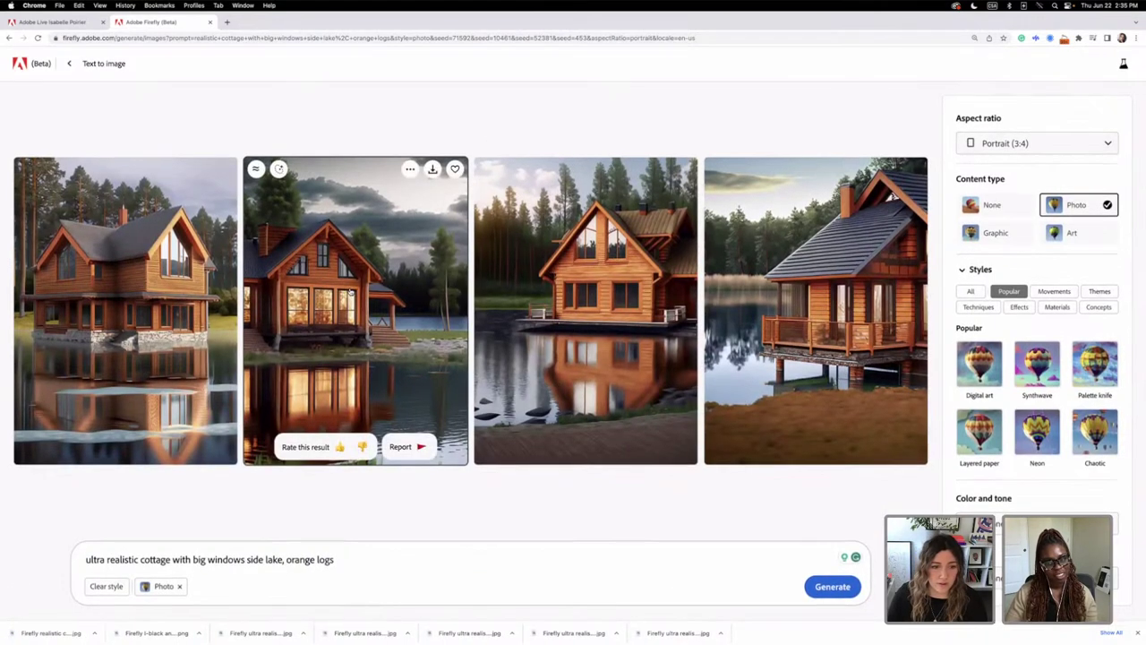
{"action": "left_click", "coordinate": [832, 588]}
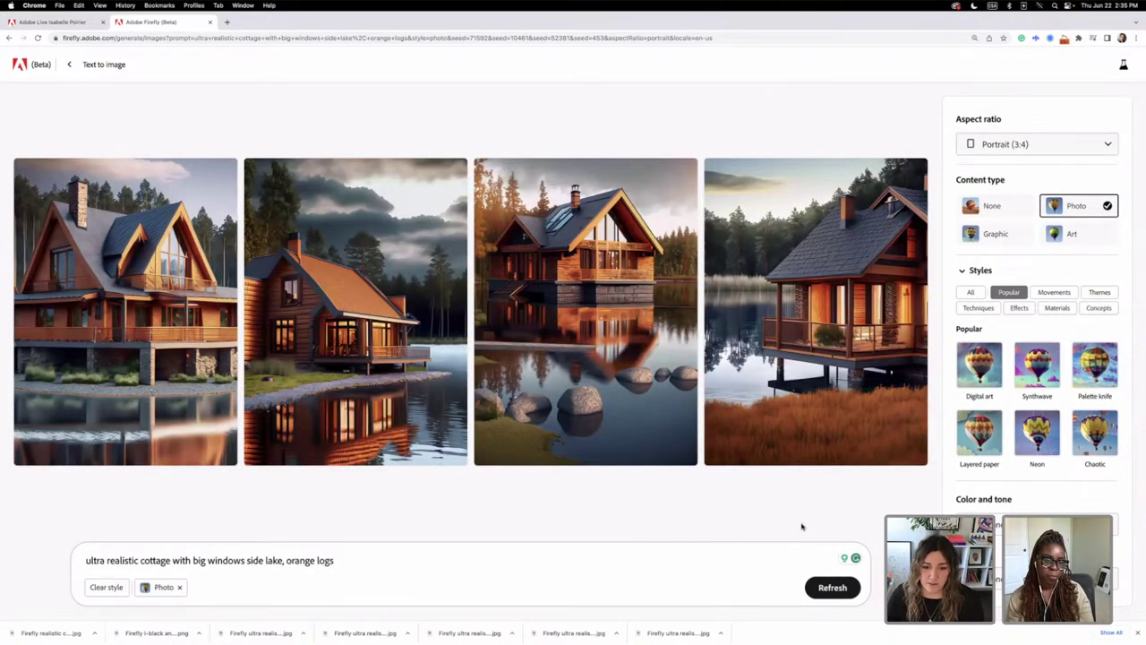
Step: Download the third generated cottage image and dismiss the Content Credentials warning
{"action": "mouse_move", "coordinate": [595, 394]}
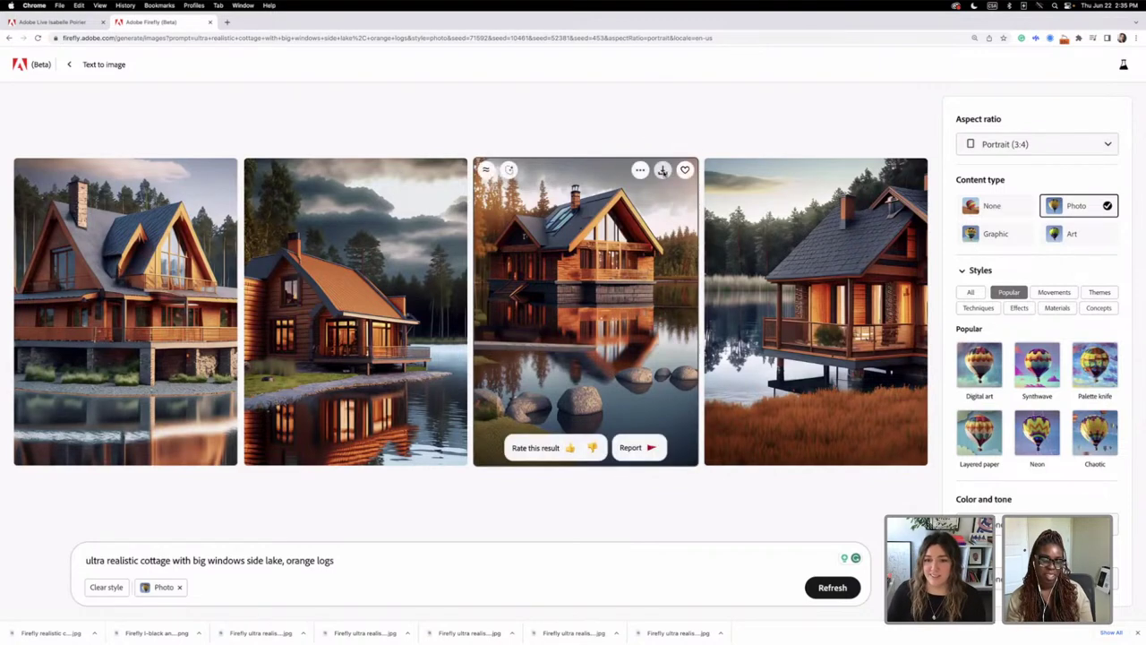
{"action": "left_click", "coordinate": [663, 170]}
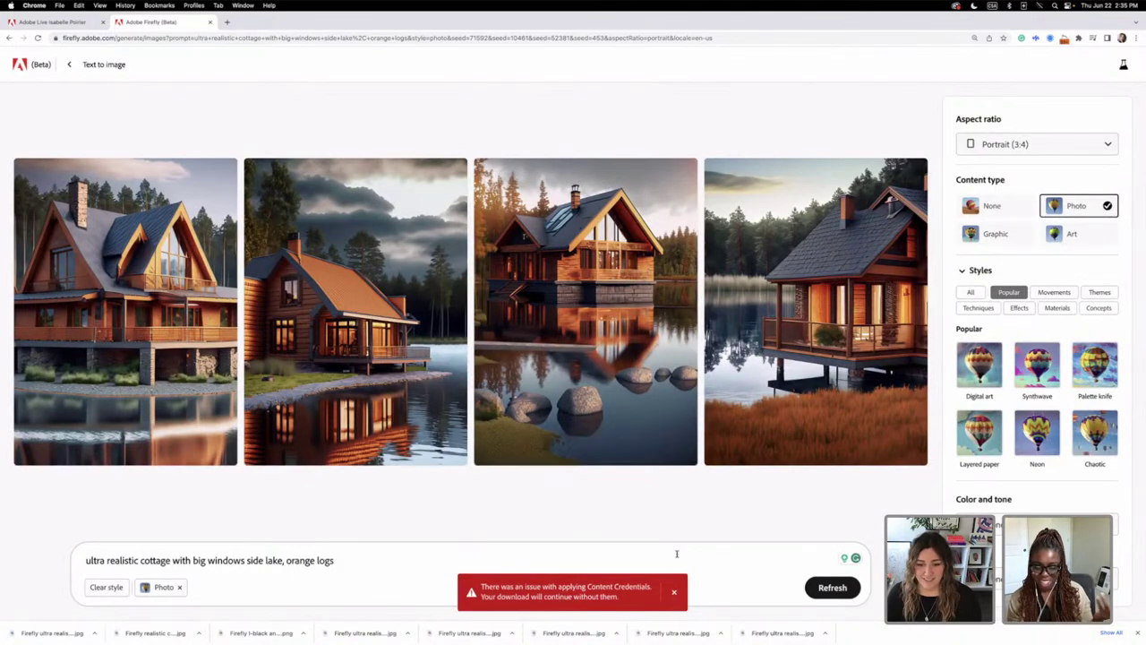
{"action": "left_click", "coordinate": [674, 591]}
{"action": "mouse_move", "coordinate": [748, 639]}
Step: Switch to Photoshop and open the newly downloaded "Firefly ultra realistic cottage with big windows side lake orange logs 52381.jpg" from the Downloads folder
{"action": "left_click", "coordinate": [890, 630]}
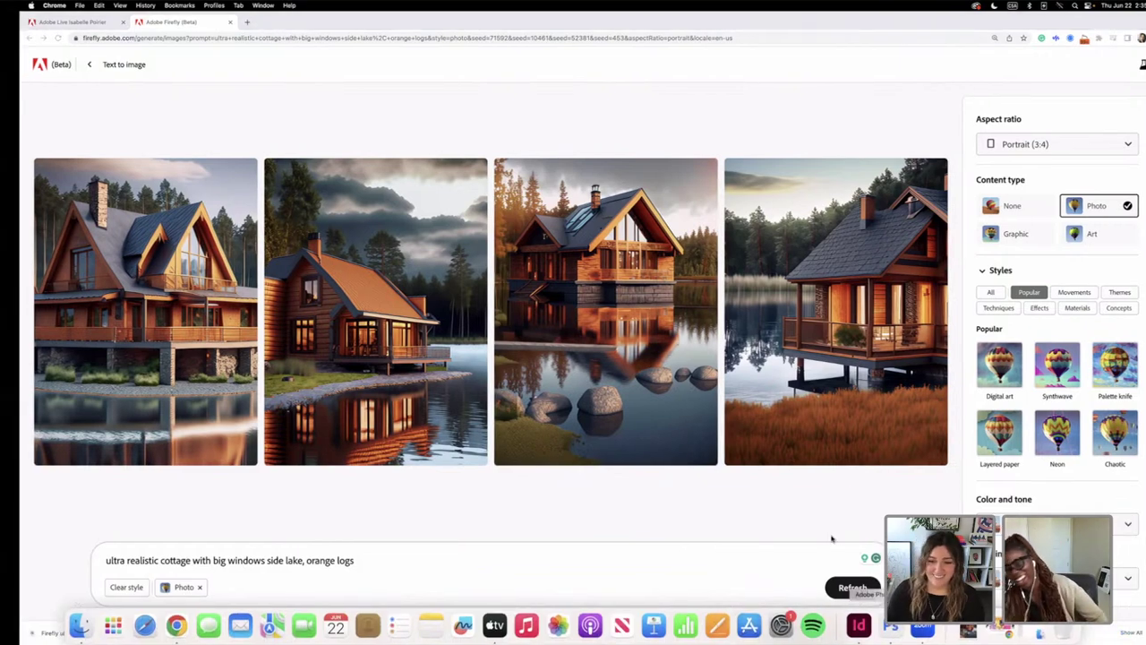
{"action": "left_click", "coordinate": [89, 6]}
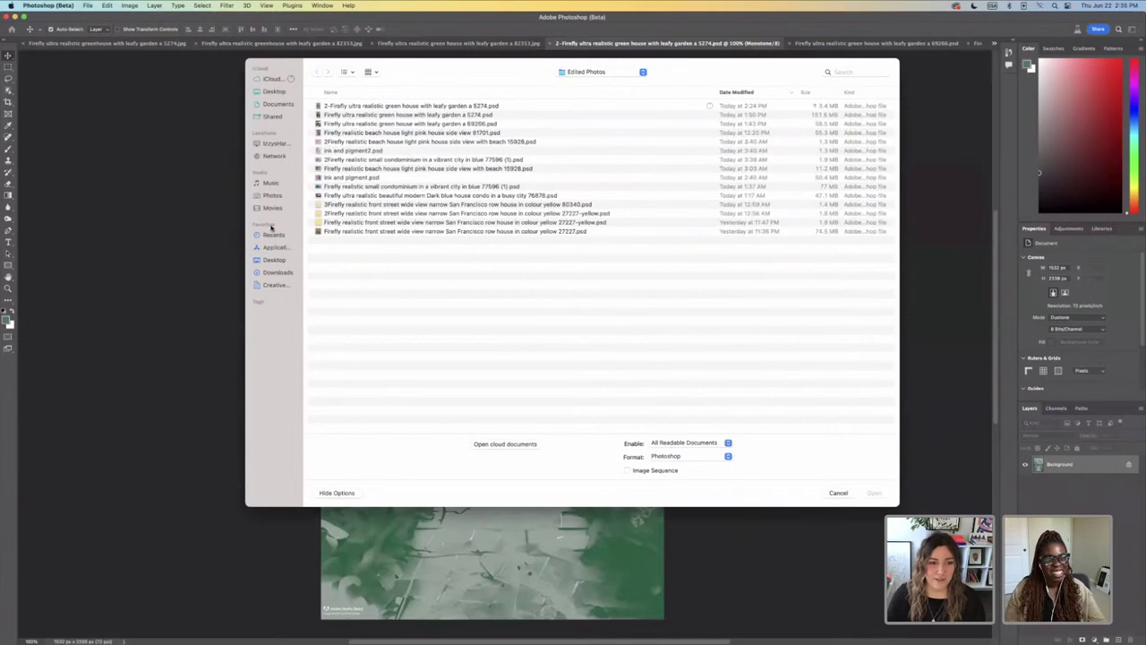
{"action": "left_click", "coordinate": [280, 274]}
{"action": "double_click", "coordinate": [375, 110]}
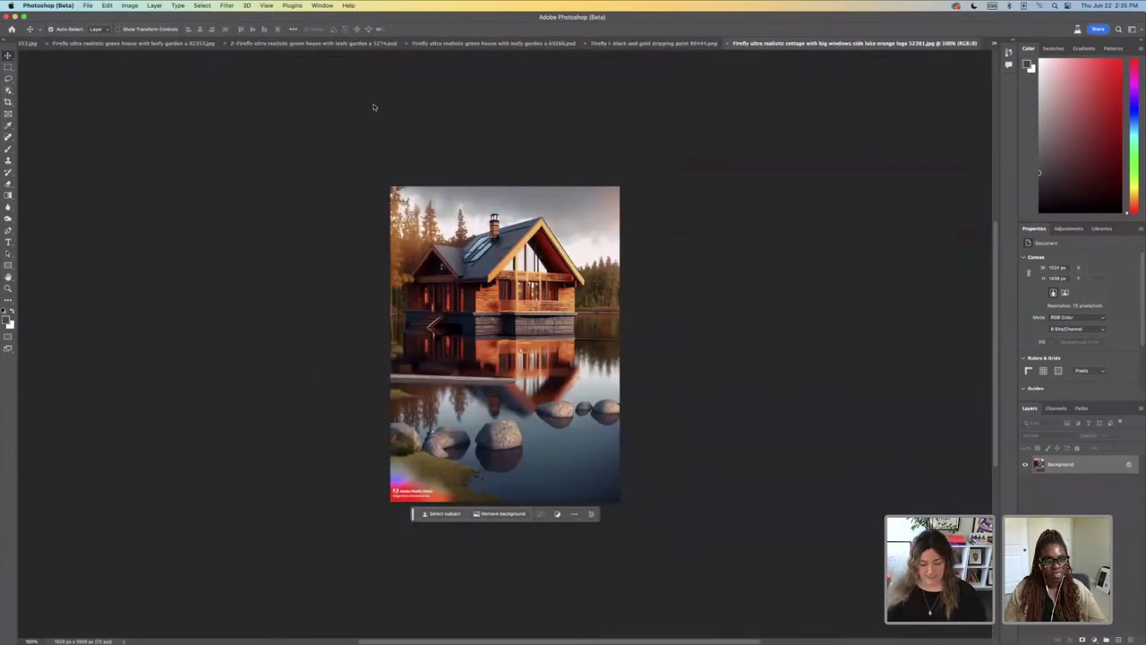
Step: Lasso a loose selection around the large rock and its reflection in the middle of the lake
{"action": "key", "text": "super+plus"}
{"action": "key", "text": "super+plus"}
{"action": "scroll", "coordinate": [420, 350], "scroll_direction": "down", "scroll_amount": 5}
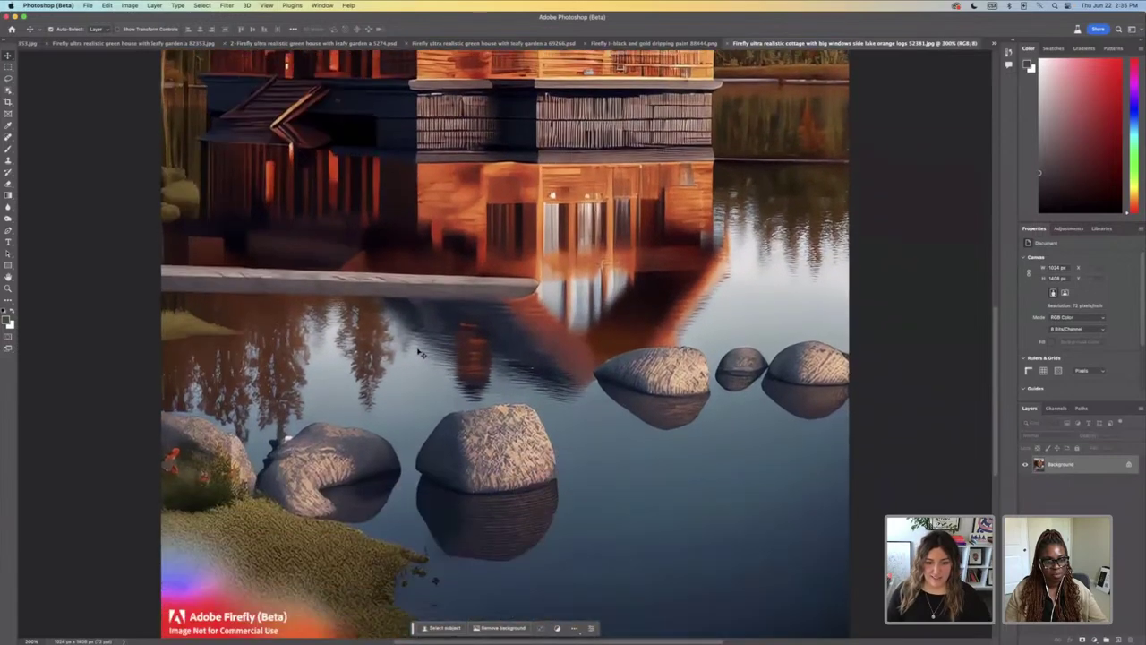
{"action": "key", "text": "l"}
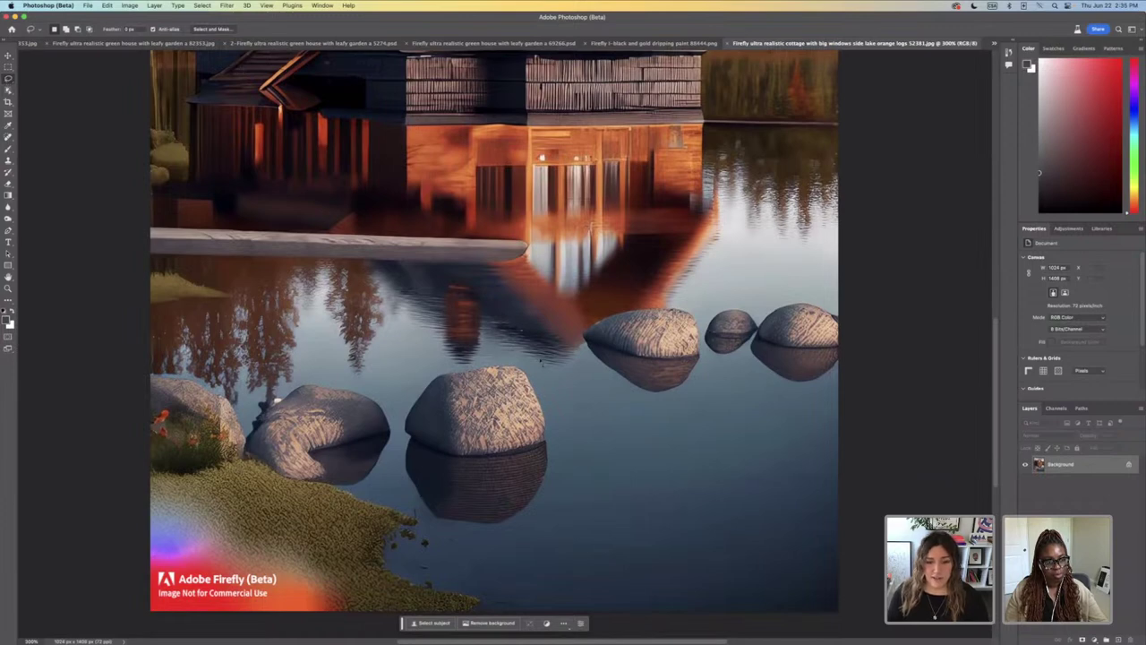
{"action": "mouse_move", "coordinate": [550, 381]}
{"action": "left_mouse_down"}
{"action": "mouse_move", "coordinate": [498, 347]}
{"action": "mouse_move", "coordinate": [432, 354]}
{"action": "mouse_move", "coordinate": [402, 383]}
{"action": "mouse_move", "coordinate": [396, 479]}
{"action": "mouse_move", "coordinate": [443, 537]}
{"action": "mouse_move", "coordinate": [478, 550]}
{"action": "mouse_move", "coordinate": [543, 527]}
{"action": "mouse_move", "coordinate": [571, 443]}
{"action": "mouse_move", "coordinate": [538, 357]}
{"action": "left_mouse_up"}
{"action": "scroll", "coordinate": [538, 356], "scroll_direction": "down", "scroll_amount": 3}
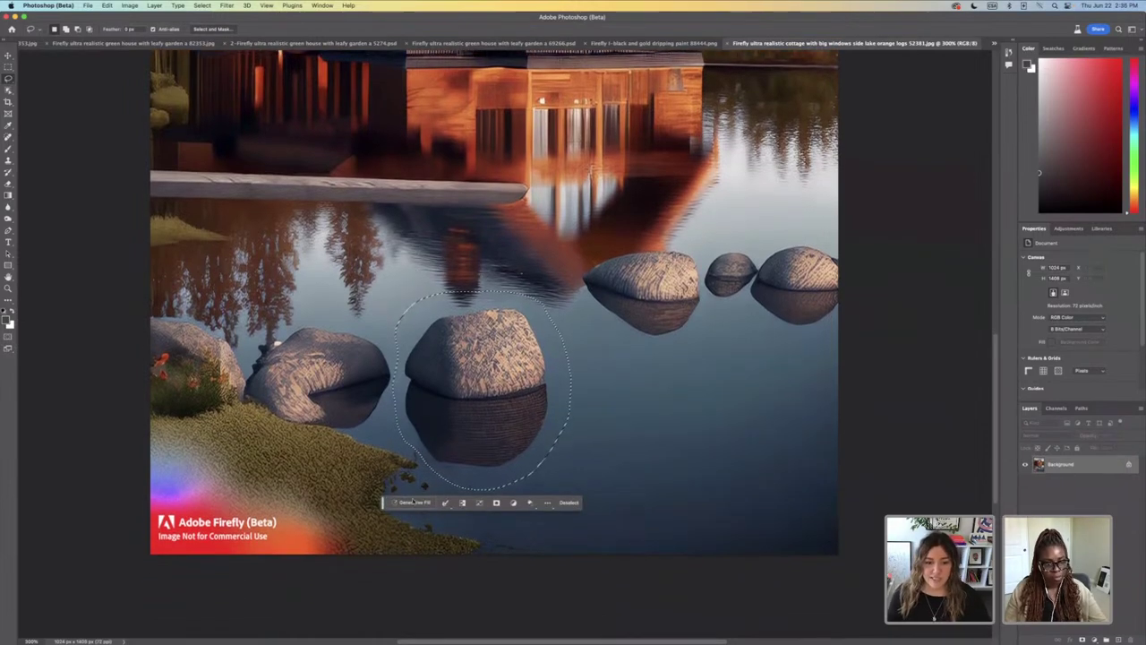
Step: Try to remove the selected rock using Generative Fill with the prompt "replace with water" and look through the variations
{"action": "left_click", "coordinate": [412, 503]}
{"action": "type", "text": "replace with"}
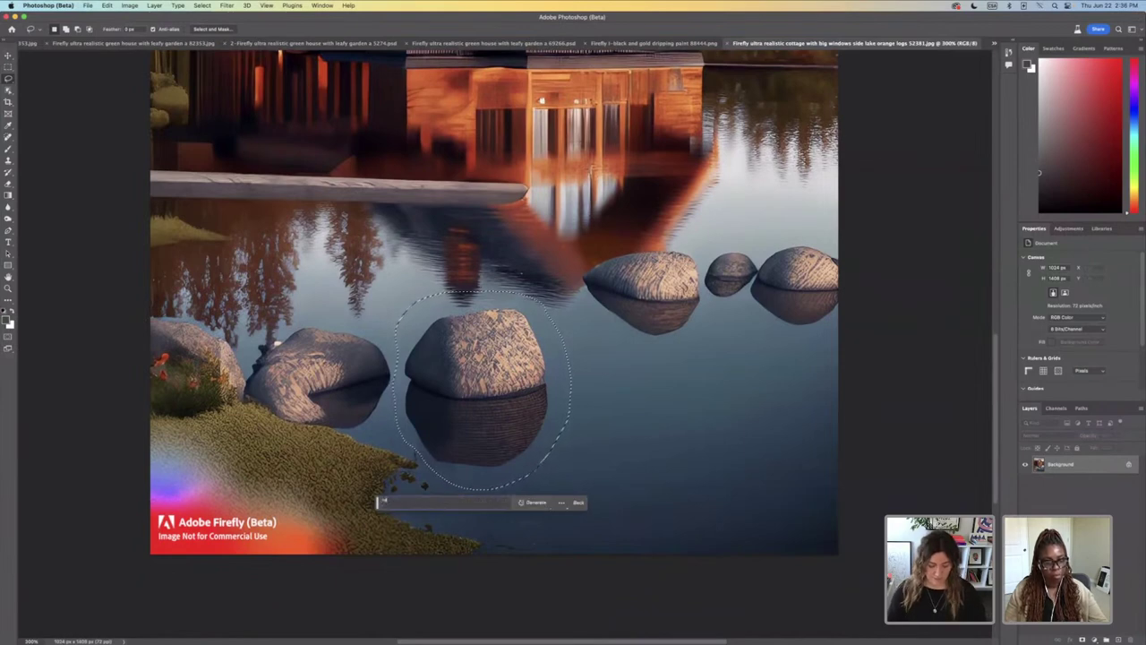
{"action": "type", "text": " water"}
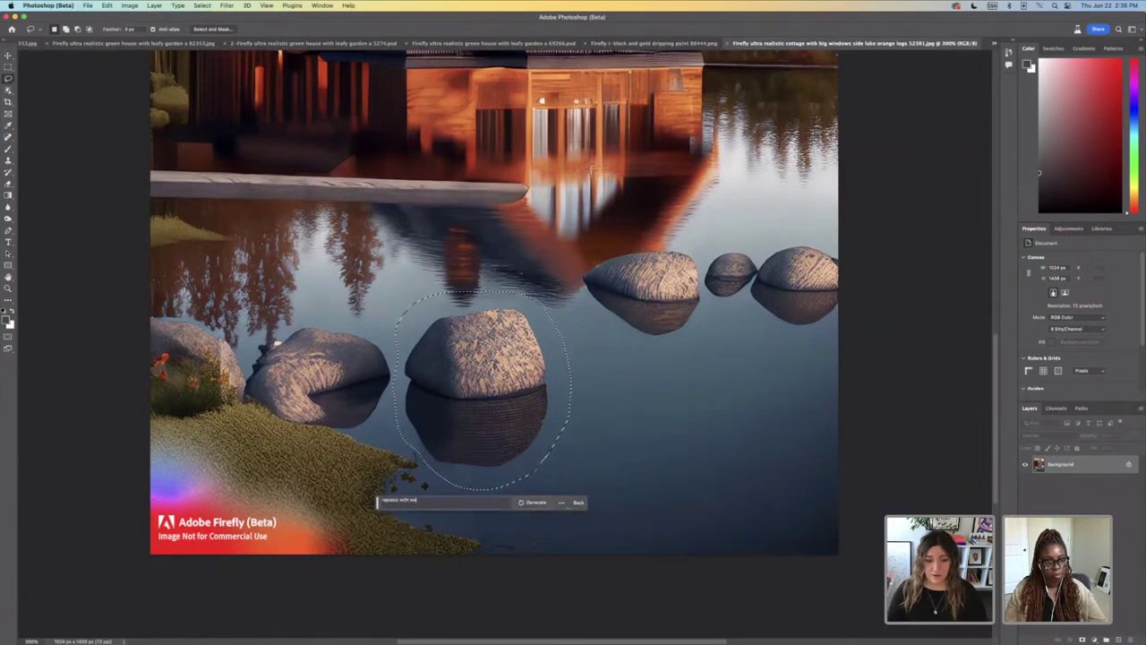
{"action": "left_click", "coordinate": [534, 503]}
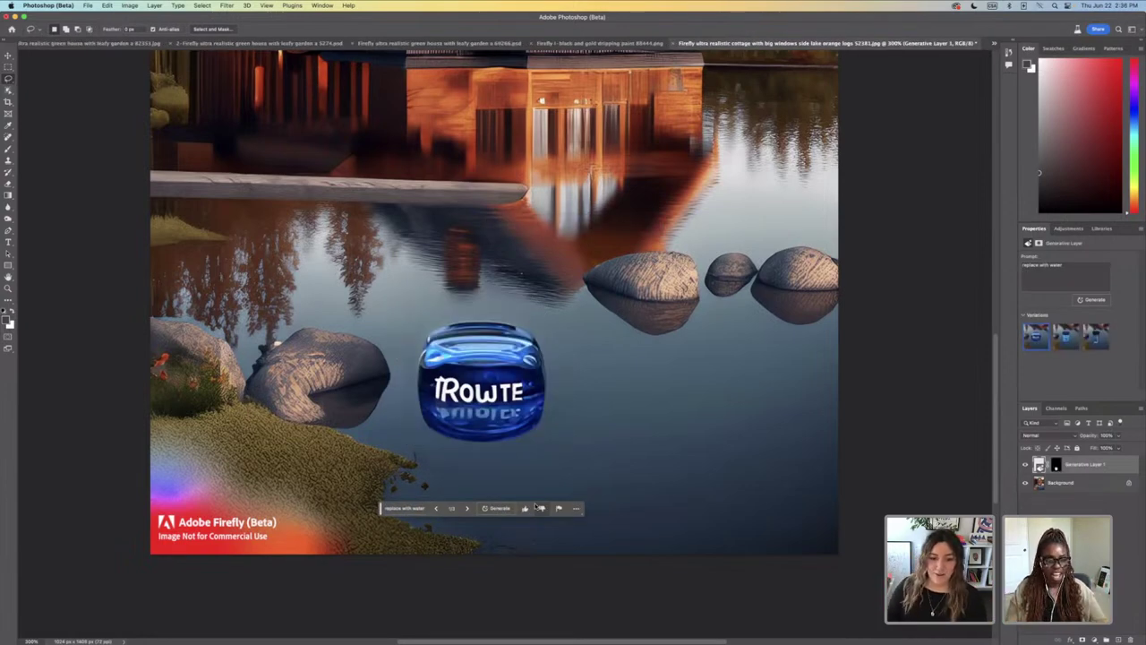
{"action": "left_click", "coordinate": [467, 508]}
{"action": "left_click", "coordinate": [467, 509]}
{"action": "left_click", "coordinate": [466, 509]}
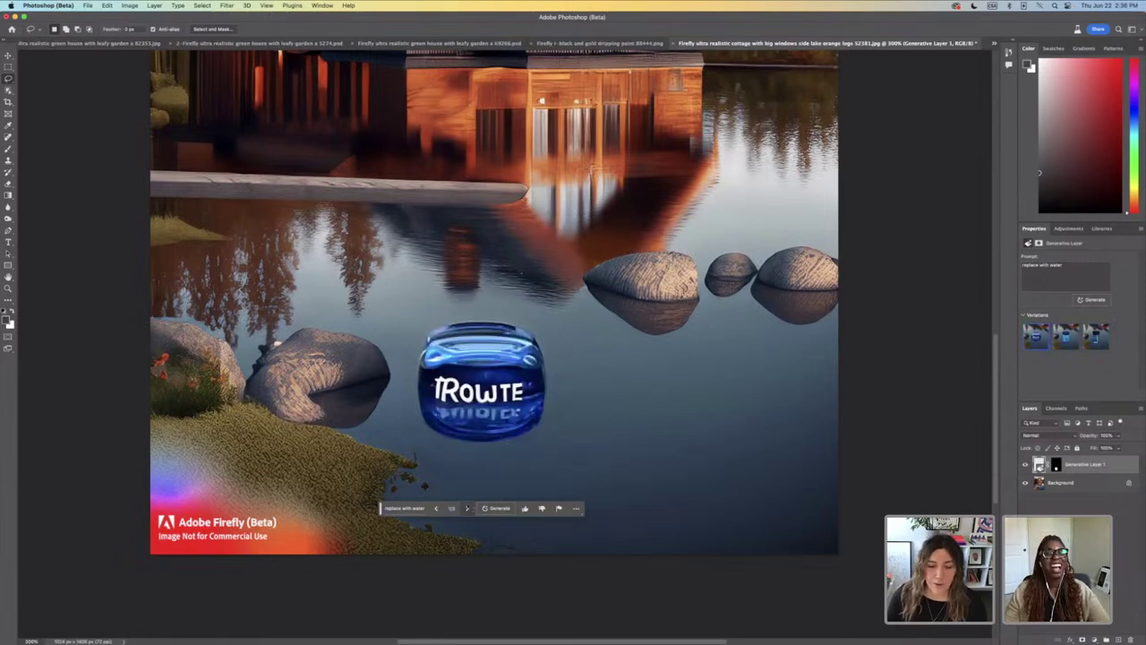
Step: Clear the prompt of the rock's generative layer and generate the fill again without any prompt
{"action": "left_click", "coordinate": [405, 508]}
{"action": "key", "text": "BackSpace"}
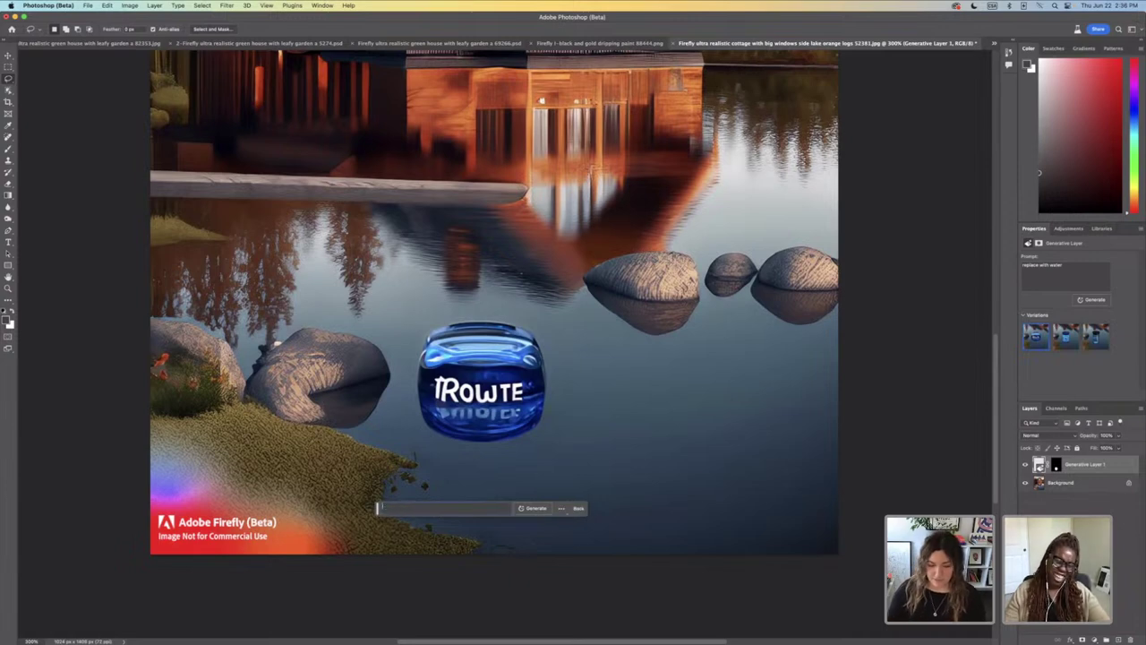
{"action": "left_click", "coordinate": [534, 507]}
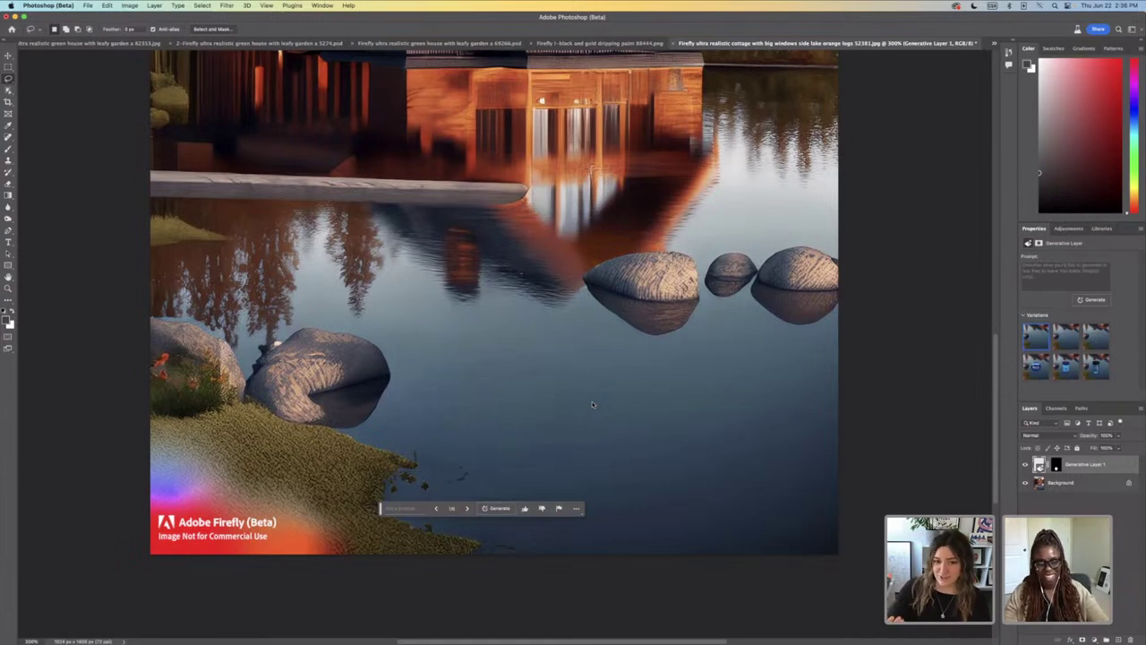
Step: Lasso the long rock at the tip of the roof's reflection and remove it with a Generative Fill without a prompt
{"action": "scroll", "coordinate": [591, 405], "scroll_direction": "up", "scroll_amount": 2}
{"action": "scroll", "coordinate": [592, 405], "scroll_direction": "right", "scroll_amount": 4}
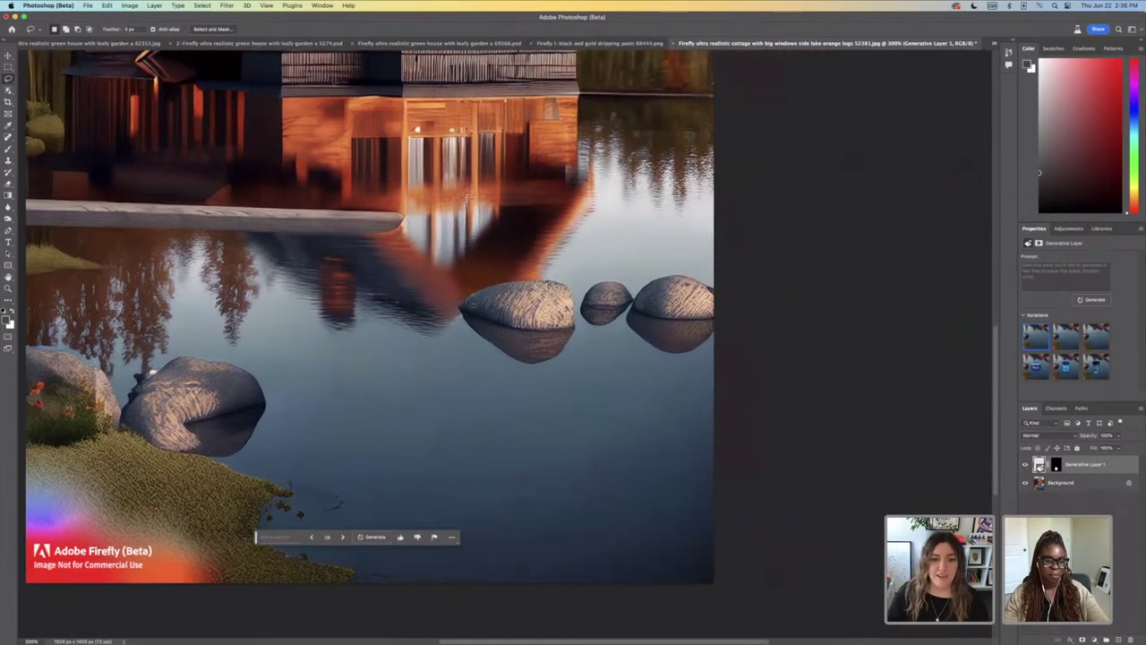
{"action": "mouse_move", "coordinate": [448, 298]}
{"action": "left_mouse_down"}
{"action": "mouse_move", "coordinate": [478, 278]}
{"action": "mouse_move", "coordinate": [561, 273]}
{"action": "mouse_move", "coordinate": [577, 290]}
{"action": "mouse_move", "coordinate": [583, 345]}
{"action": "mouse_move", "coordinate": [550, 376]}
{"action": "mouse_move", "coordinate": [523, 380]}
{"action": "mouse_move", "coordinate": [470, 355]}
{"action": "mouse_move", "coordinate": [447, 290]}
{"action": "left_mouse_up"}
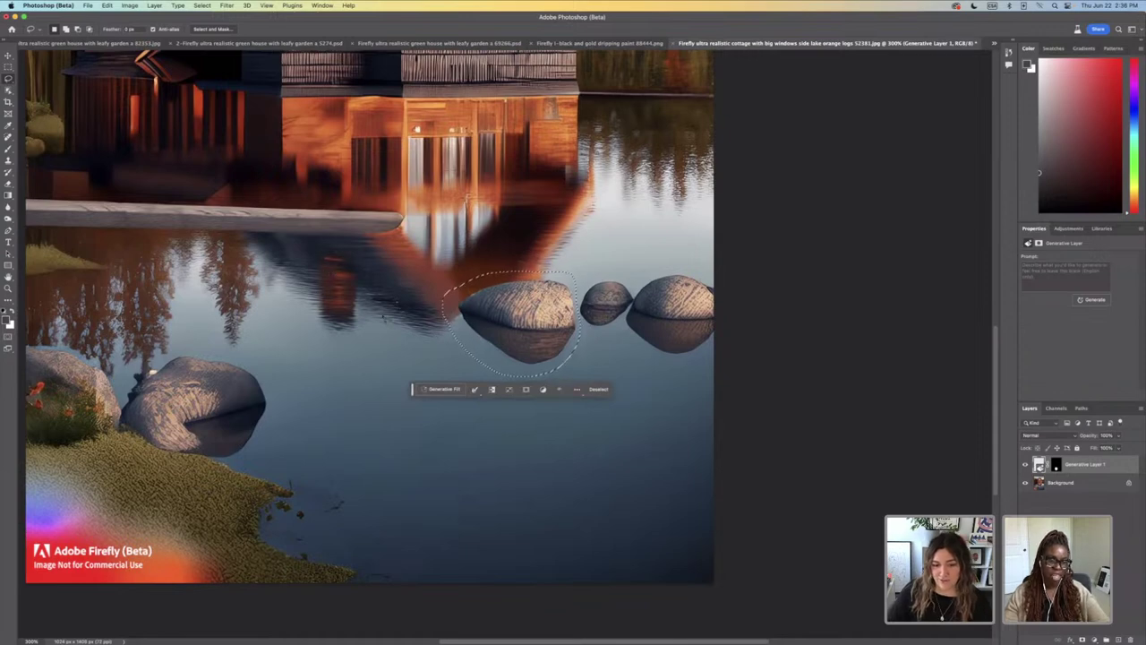
{"action": "left_click", "coordinate": [443, 389]}
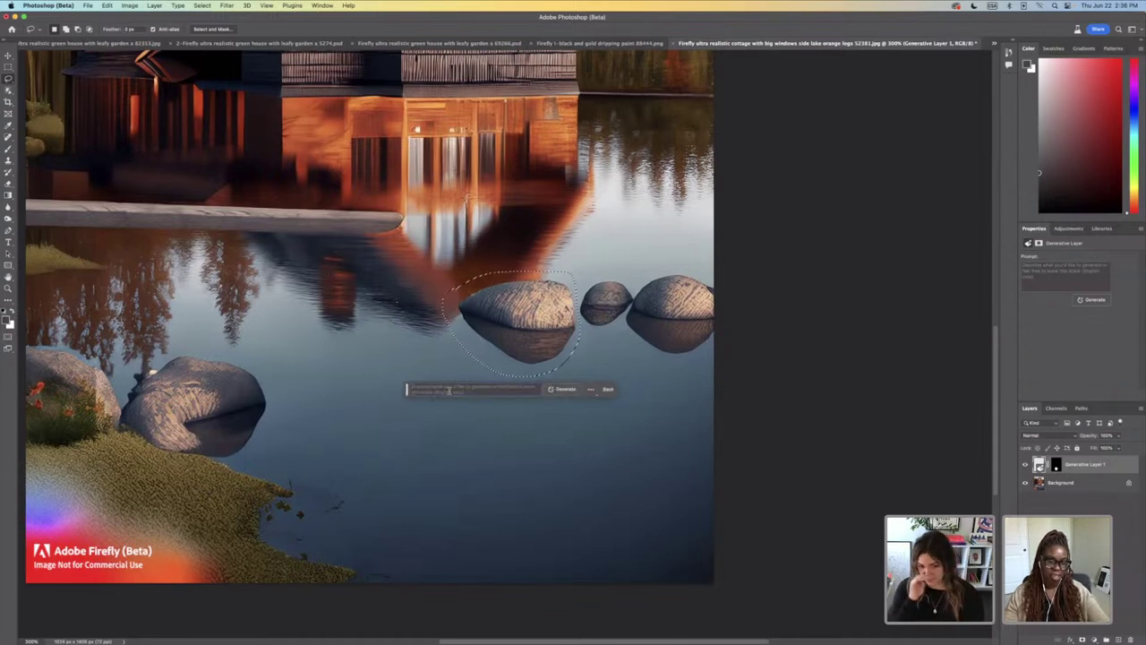
{"action": "left_click", "coordinate": [564, 389]}
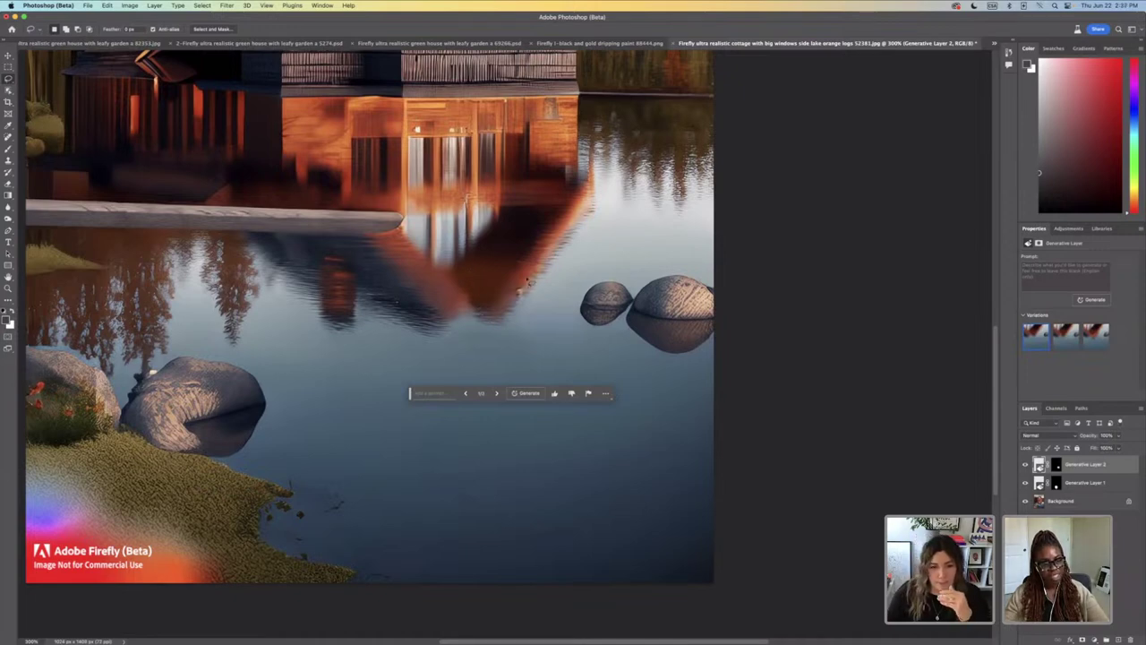
Step: Lasso the tip of the roof's reflection, rebuild it with a promptless Generative Fill, compare the variations and keep the first
{"action": "key", "text": "super+plus"}
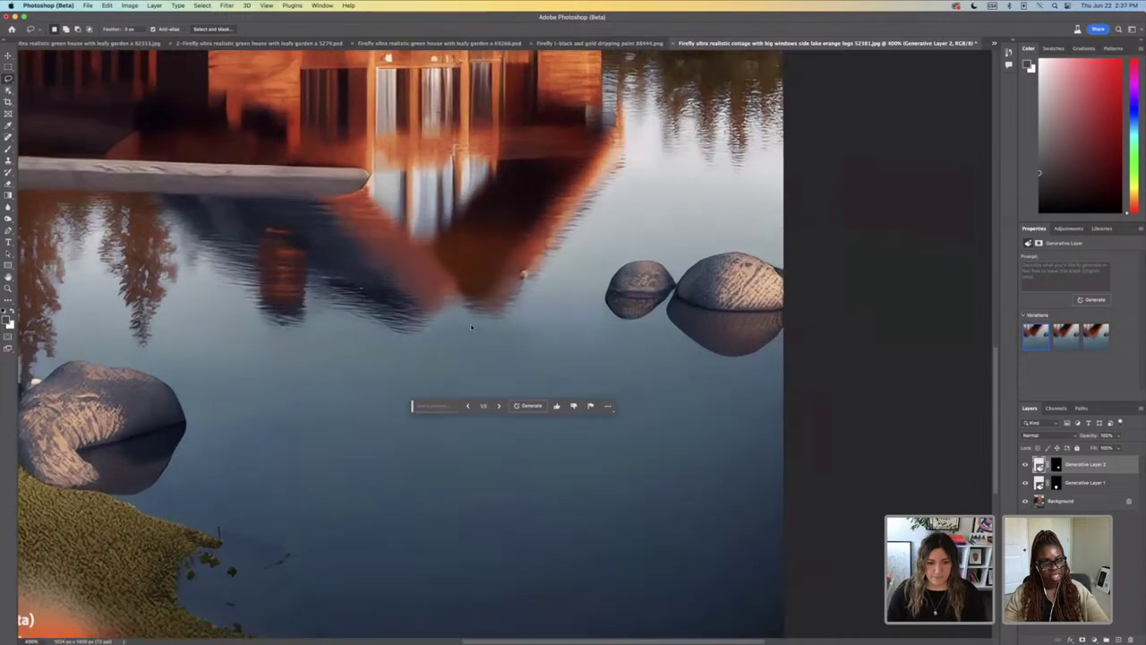
{"action": "mouse_move", "coordinate": [541, 229]}
{"action": "left_mouse_down"}
{"action": "mouse_move", "coordinate": [371, 259]}
{"action": "mouse_move", "coordinate": [330, 295]}
{"action": "mouse_move", "coordinate": [349, 368]}
{"action": "mouse_move", "coordinate": [441, 386]}
{"action": "mouse_move", "coordinate": [545, 360]}
{"action": "mouse_move", "coordinate": [574, 265]}
{"action": "mouse_move", "coordinate": [538, 227]}
{"action": "left_mouse_up"}
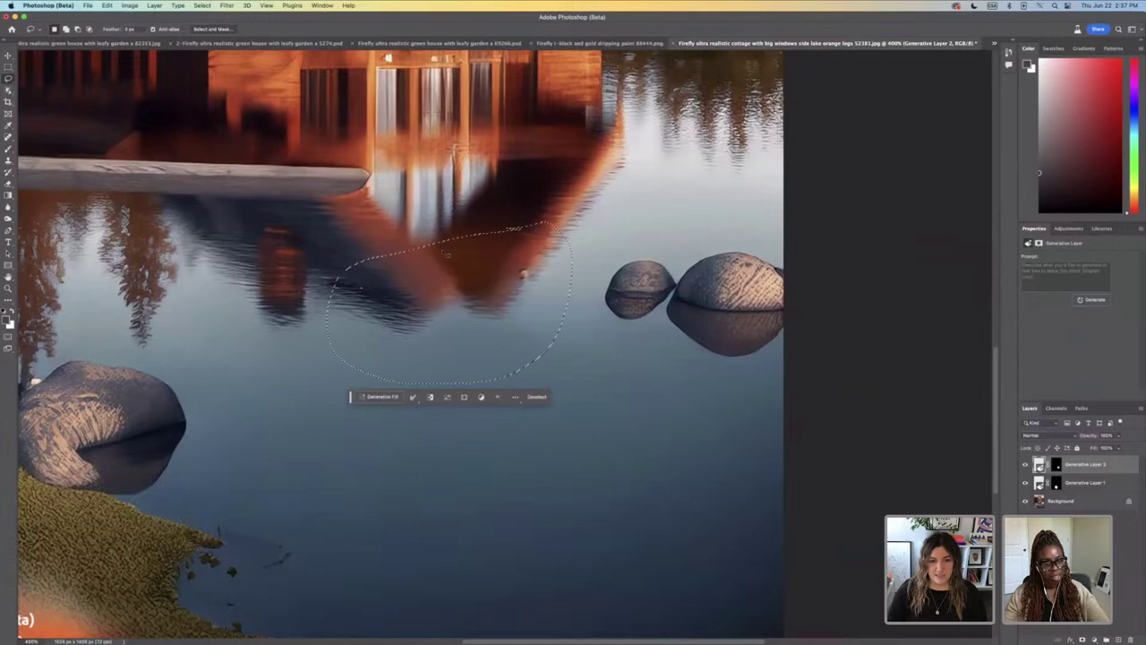
{"action": "left_click", "coordinate": [388, 397]}
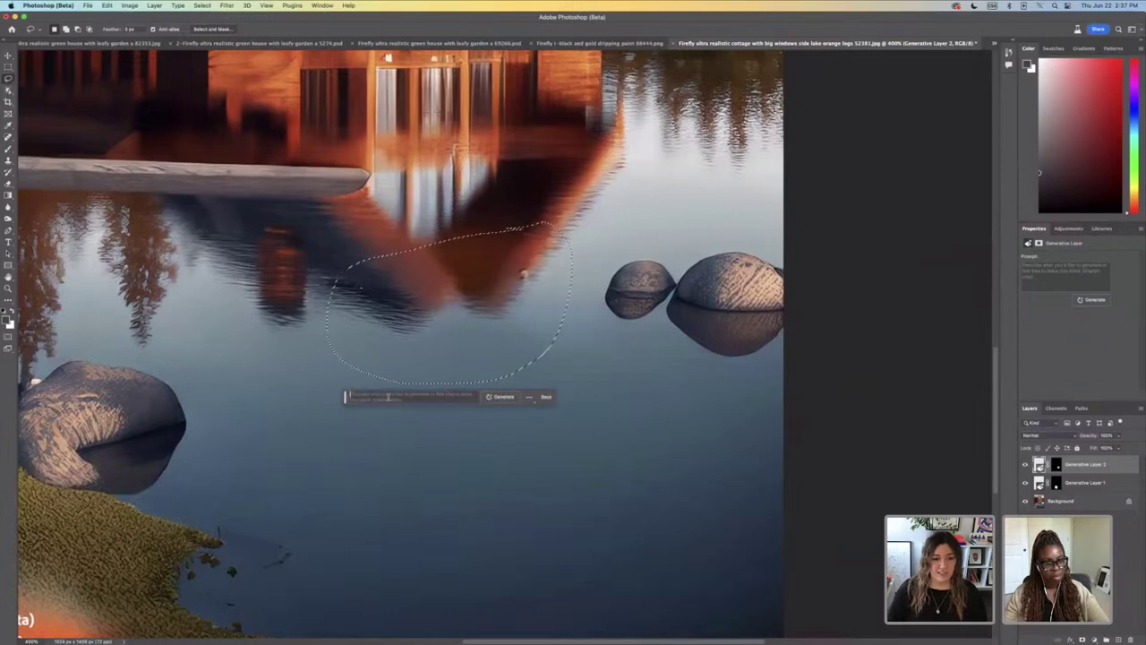
{"action": "left_click", "coordinate": [502, 396]}
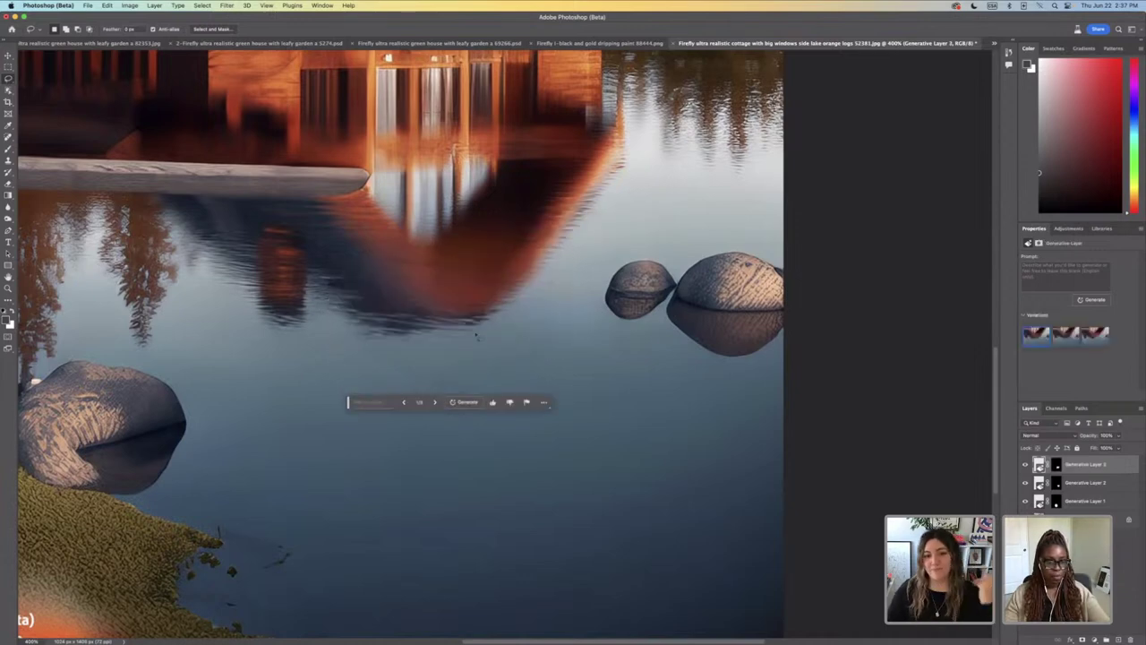
{"action": "left_click", "coordinate": [435, 402]}
{"action": "left_click", "coordinate": [434, 402]}
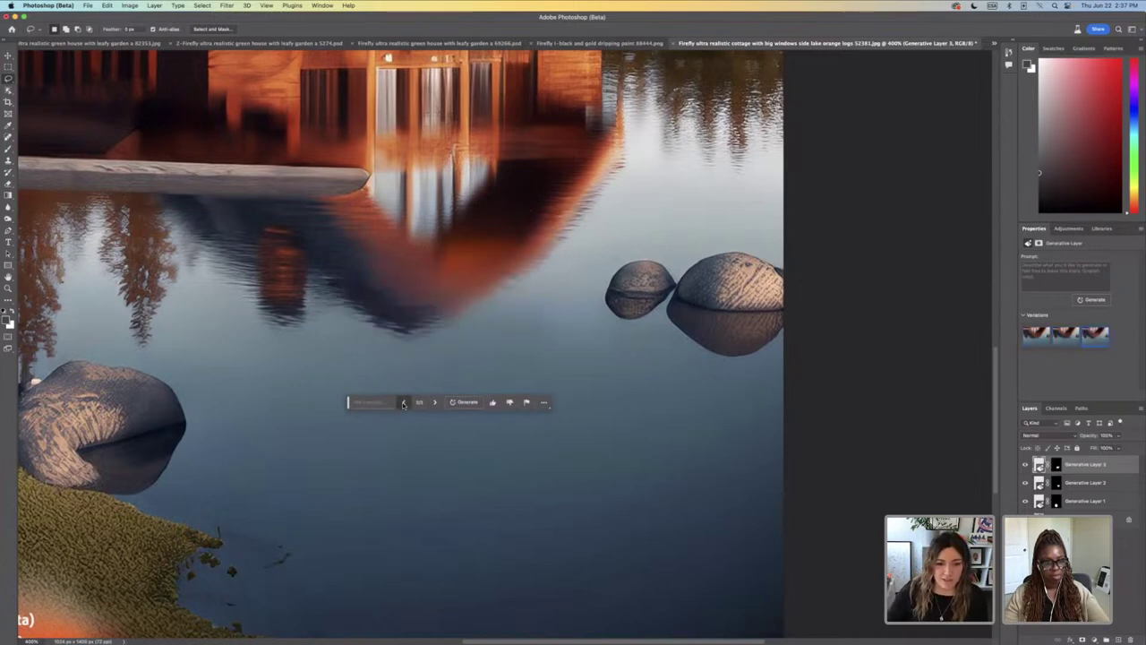
{"action": "left_click", "coordinate": [404, 402]}
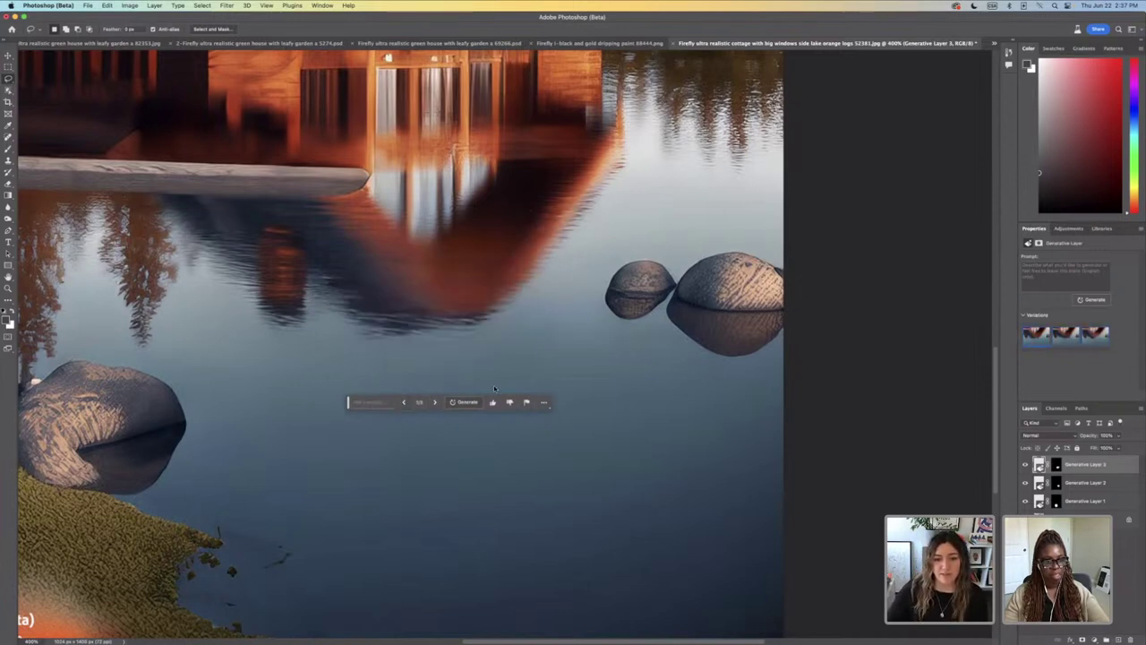
Step: Move the floating task bar clear of the cottage image and examine the lake and reflections for remaining distractions
{"action": "key", "text": "super+minus"}
{"action": "key", "text": "super+minus"}
{"action": "key", "text": "super+minus"}
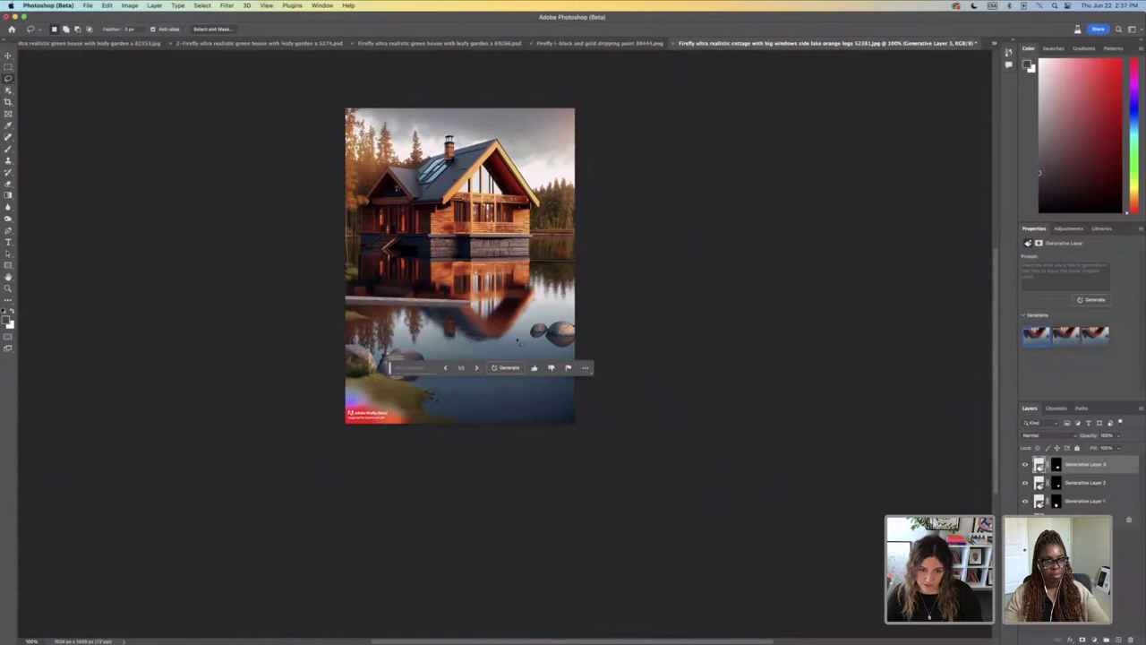
{"action": "left_click", "coordinate": [7, 55]}
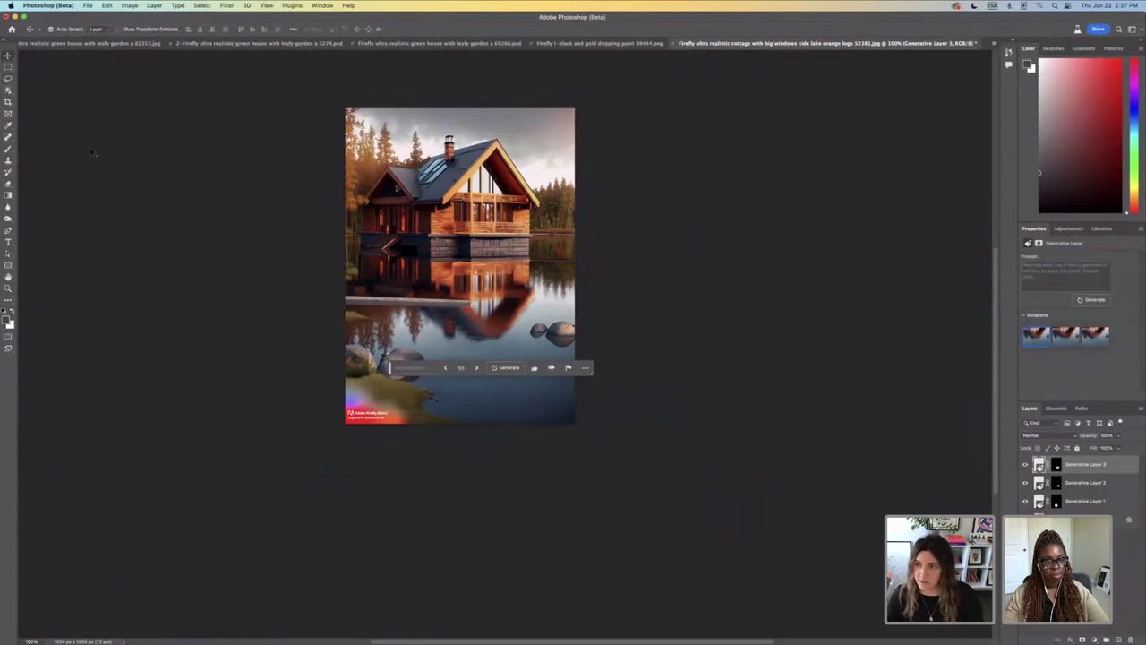
{"action": "scroll", "coordinate": [403, 350], "scroll_direction": "down", "scroll_amount": 1}
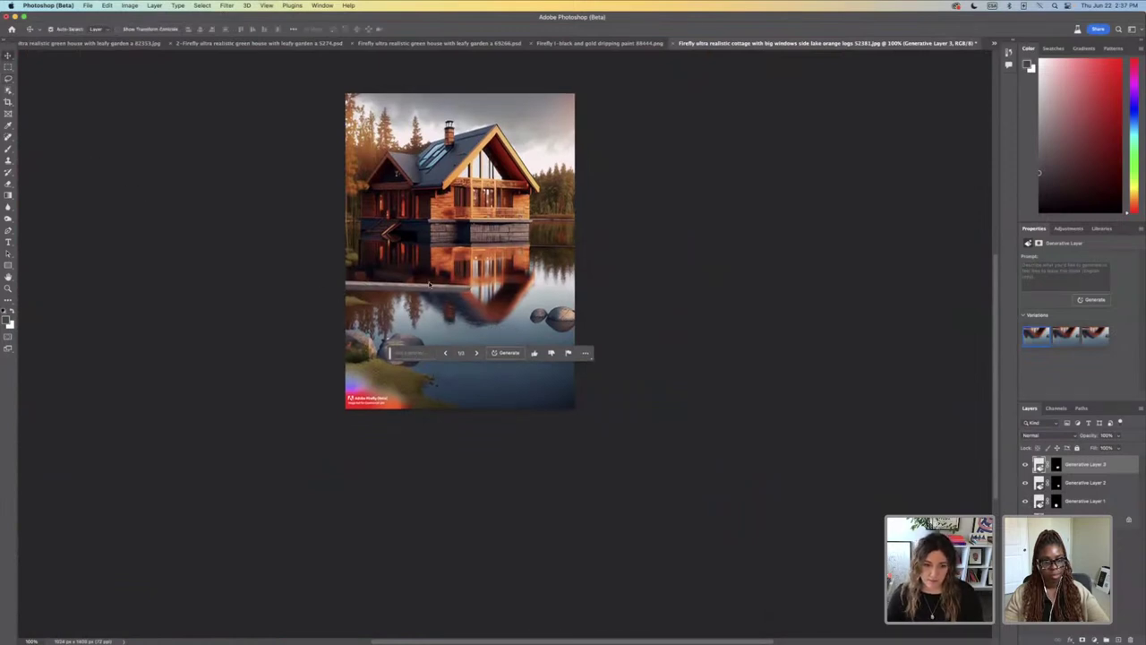
{"action": "left_click_drag", "start_coordinate": [391, 353], "coordinate": [530, 462]}
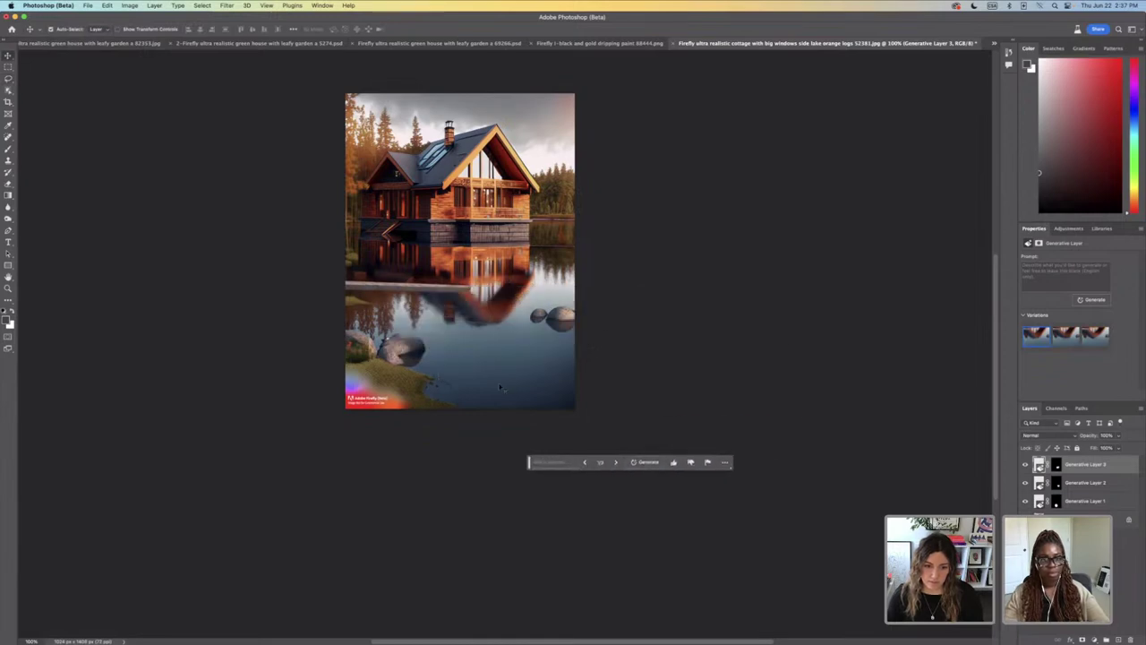
{"action": "key", "text": "super+plus"}
{"action": "scroll", "coordinate": [322, 284], "scroll_direction": "left", "scroll_amount": 4}
{"action": "scroll", "coordinate": [322, 284], "scroll_direction": "up", "scroll_amount": 2}
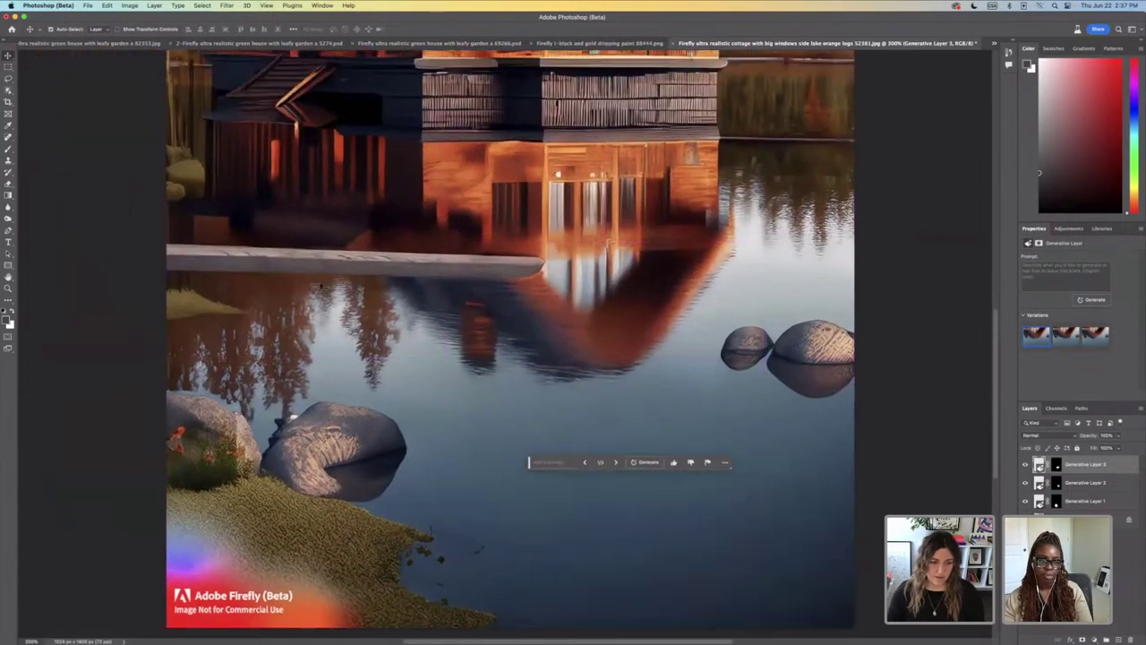
{"action": "key", "text": "super+minus"}
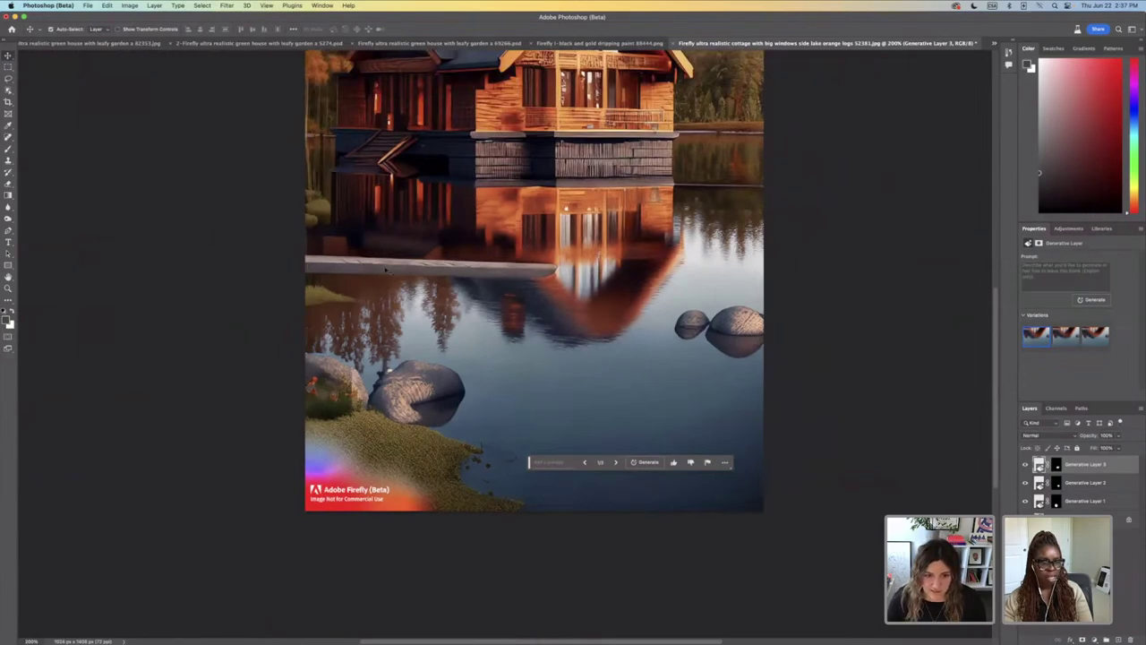
Step: Lasso the long horizontal plank across the water and remove it with a Generative Fill without a prompt
{"action": "left_click", "coordinate": [9, 78]}
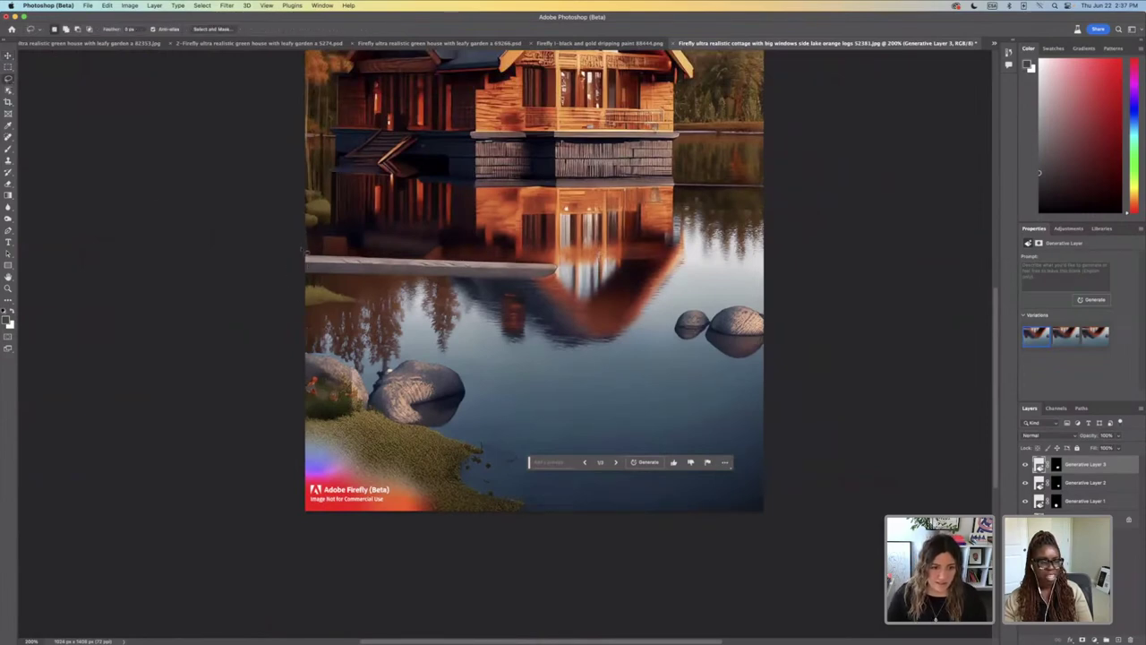
{"action": "left_click_drag", "start_coordinate": [302, 253], "coordinate": [494, 252]}
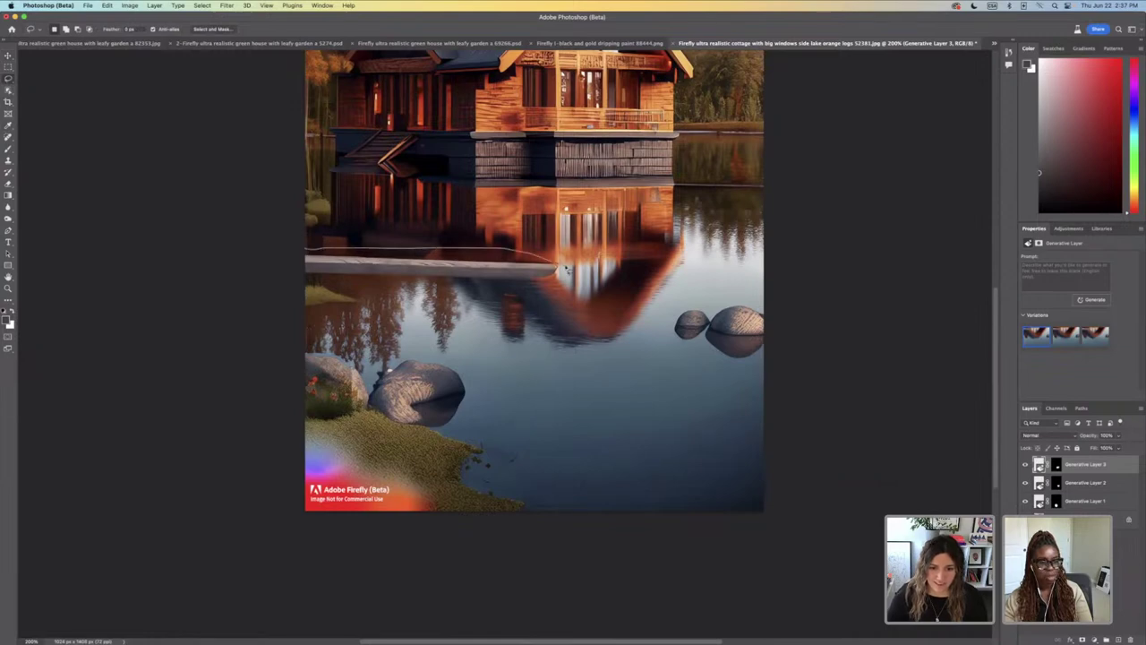
{"action": "left_click_drag", "start_coordinate": [310, 283], "coordinate": [308, 253]}
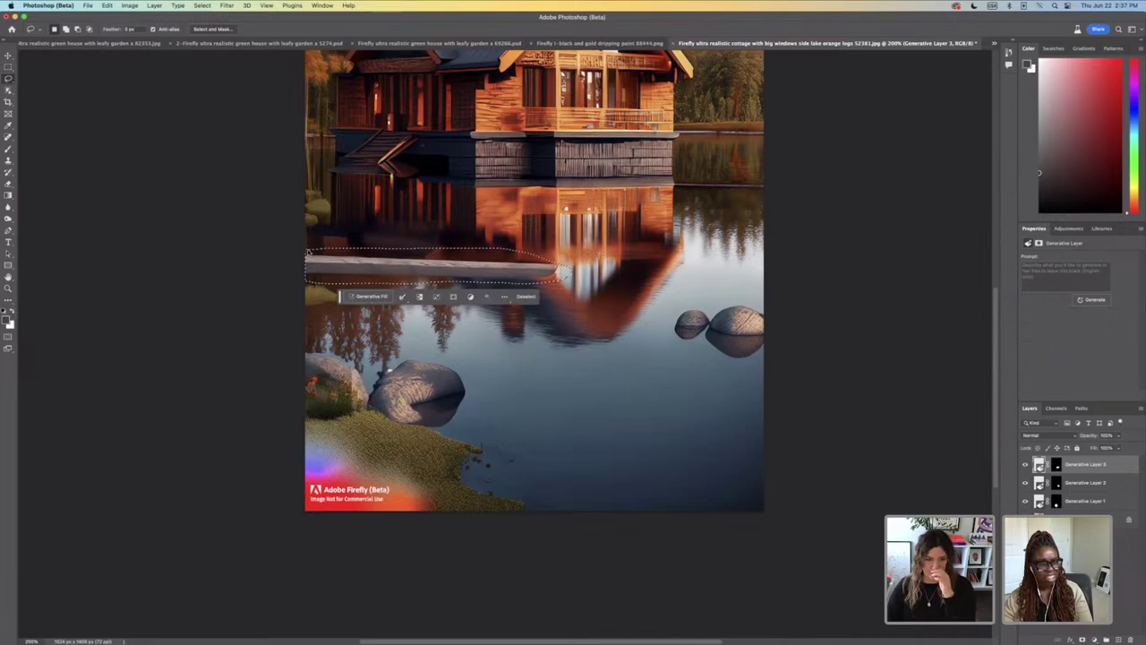
{"action": "scroll", "coordinate": [358, 296], "scroll_direction": "right", "scroll_amount": 1}
{"action": "left_click", "coordinate": [362, 296]}
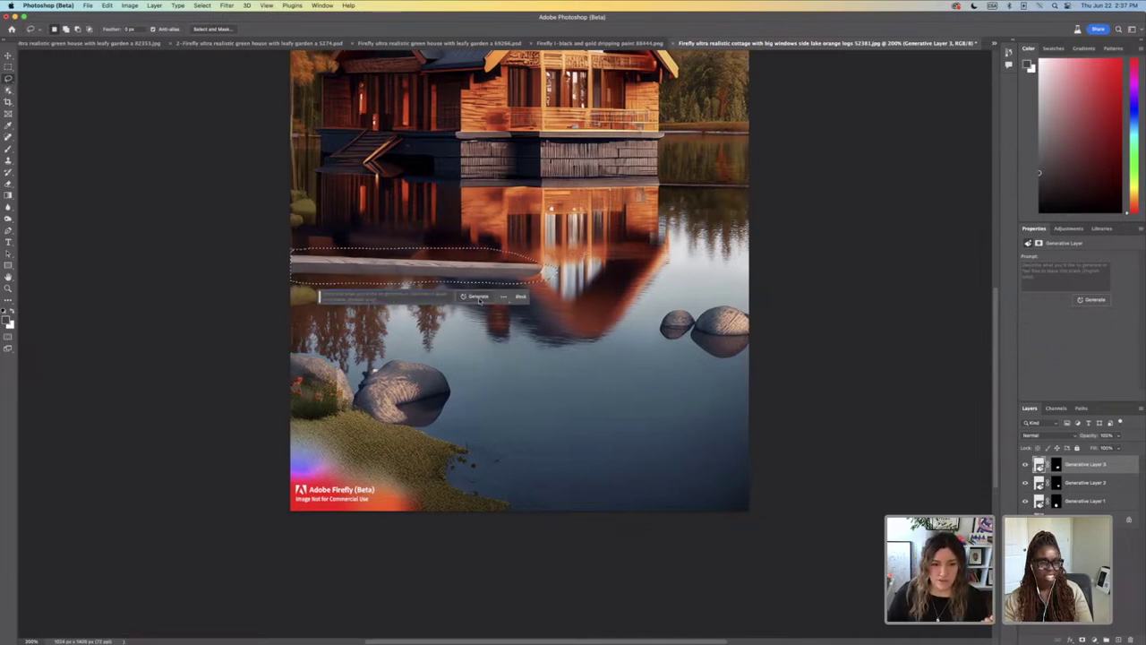
{"action": "key", "text": "Return"}
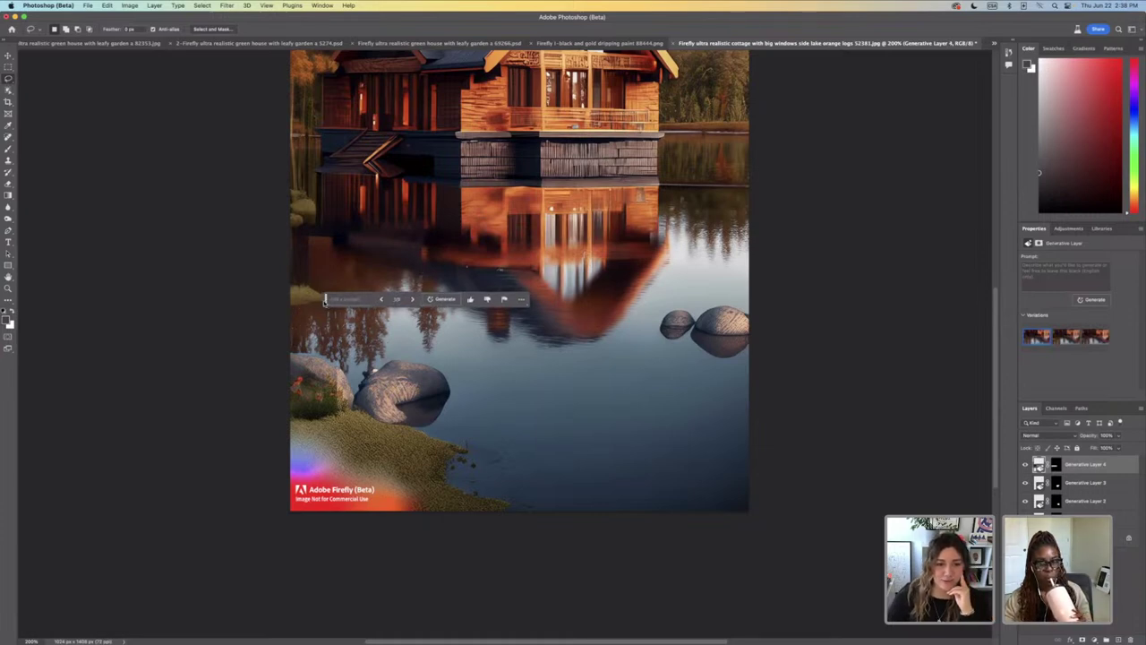
Step: Keep the second variation of the plank removal and toggle Generative Layer 4's visibility to compare the lake before and after
{"action": "left_click_drag", "start_coordinate": [328, 303], "coordinate": [452, 335]}
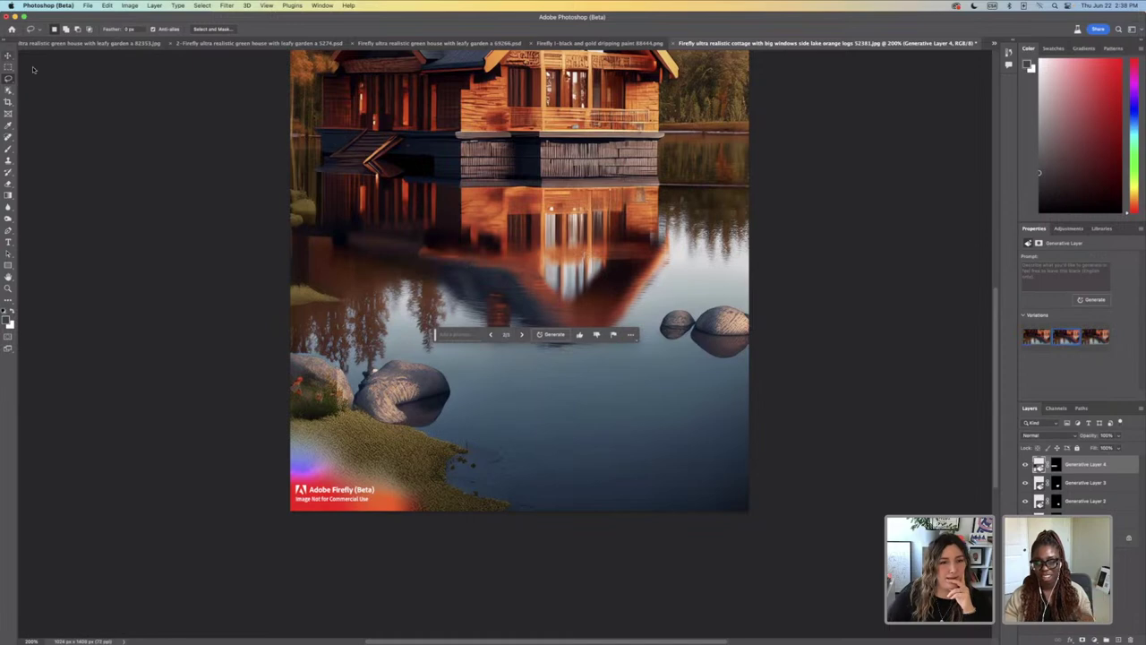
{"action": "left_click", "coordinate": [8, 56]}
{"action": "left_click", "coordinate": [144, 126]}
{"action": "left_click", "coordinate": [1025, 464]}
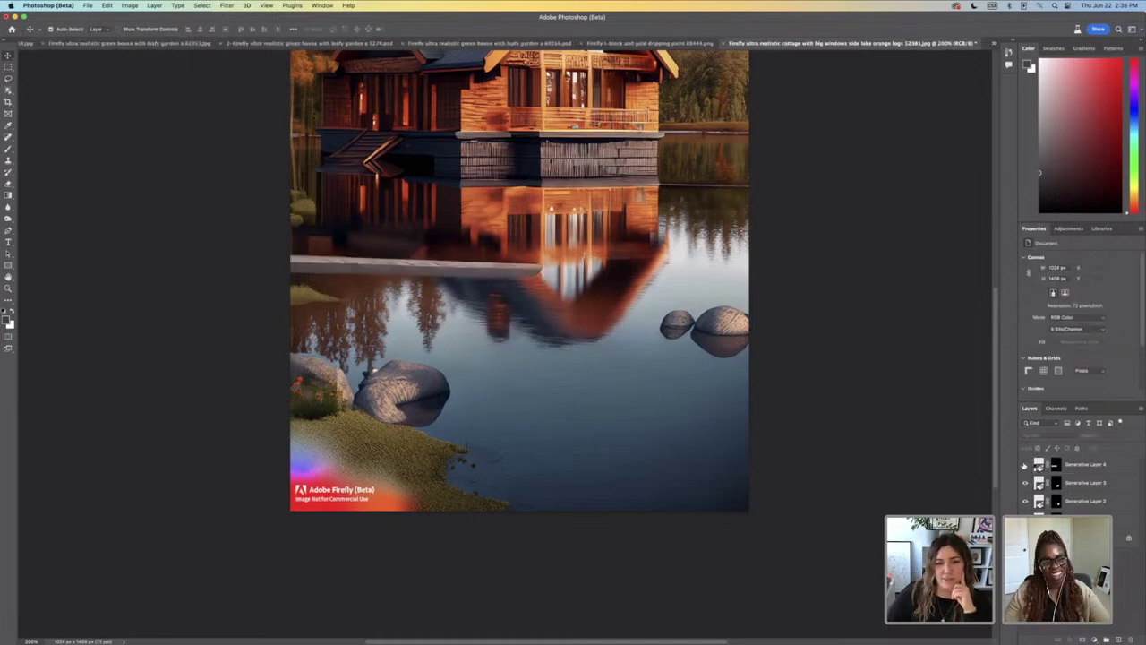
{"action": "left_click", "coordinate": [1025, 463]}
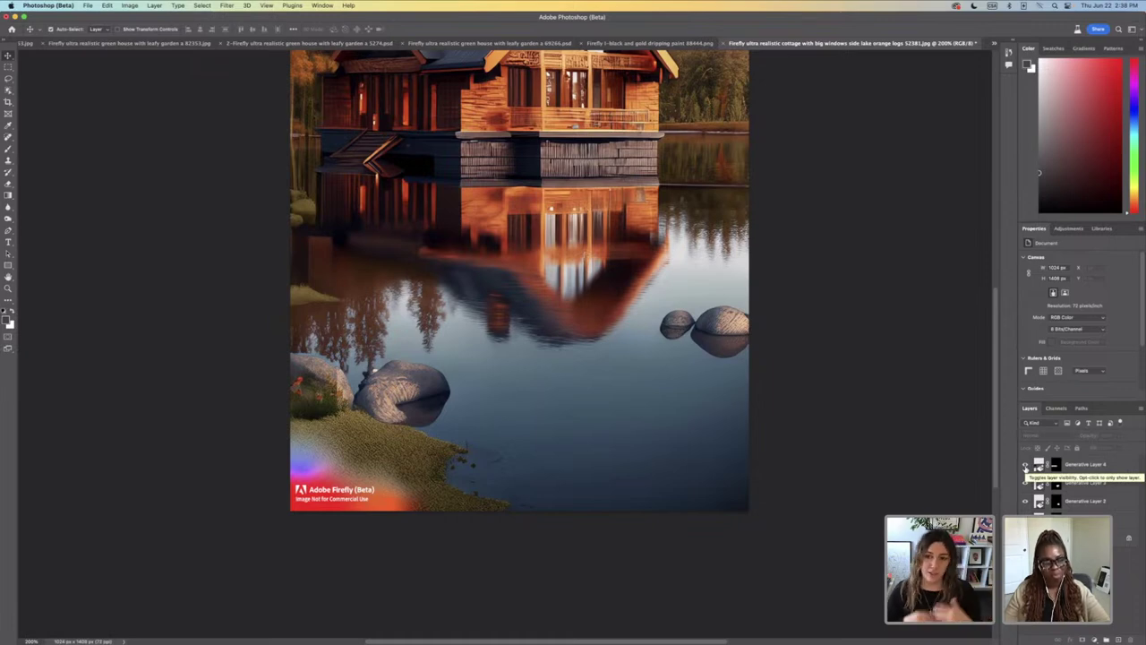
{"action": "left_click", "coordinate": [1025, 464]}
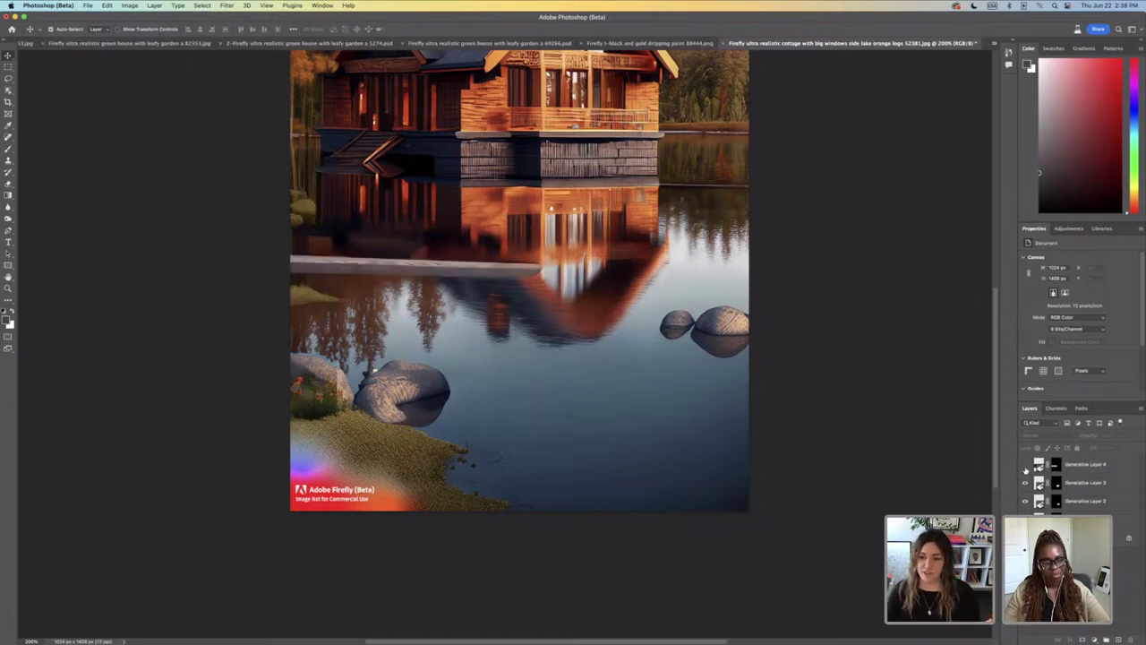
{"action": "left_click", "coordinate": [1025, 464]}
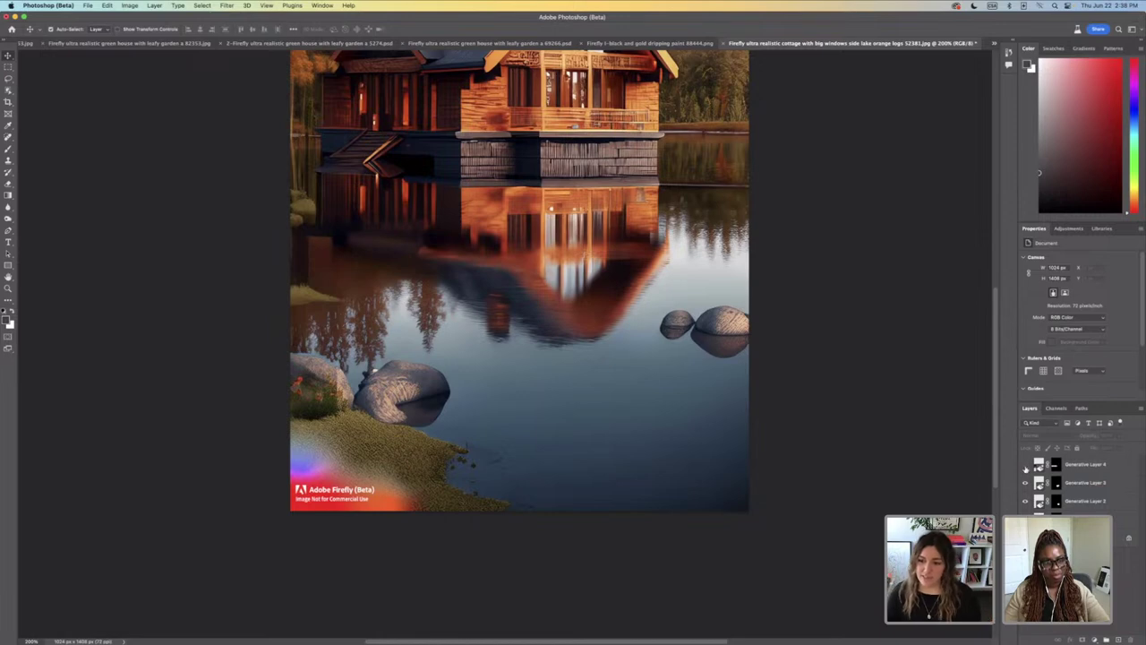
{"action": "left_click", "coordinate": [1026, 464]}
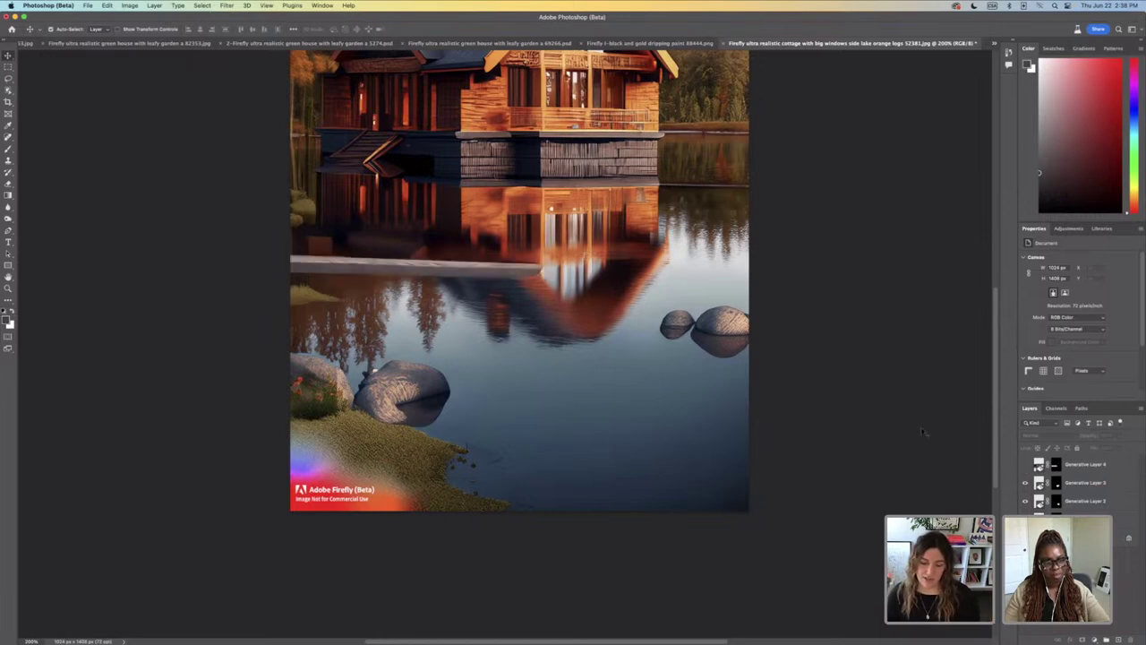
Step: Inspect the original plank and its surrounding reflections up close, and show Generative Layer 4 again
{"action": "key", "text": "super+plus"}
{"action": "key", "text": "super+plus"}
{"action": "scroll", "coordinate": [384, 229], "scroll_direction": "left", "scroll_amount": 3}
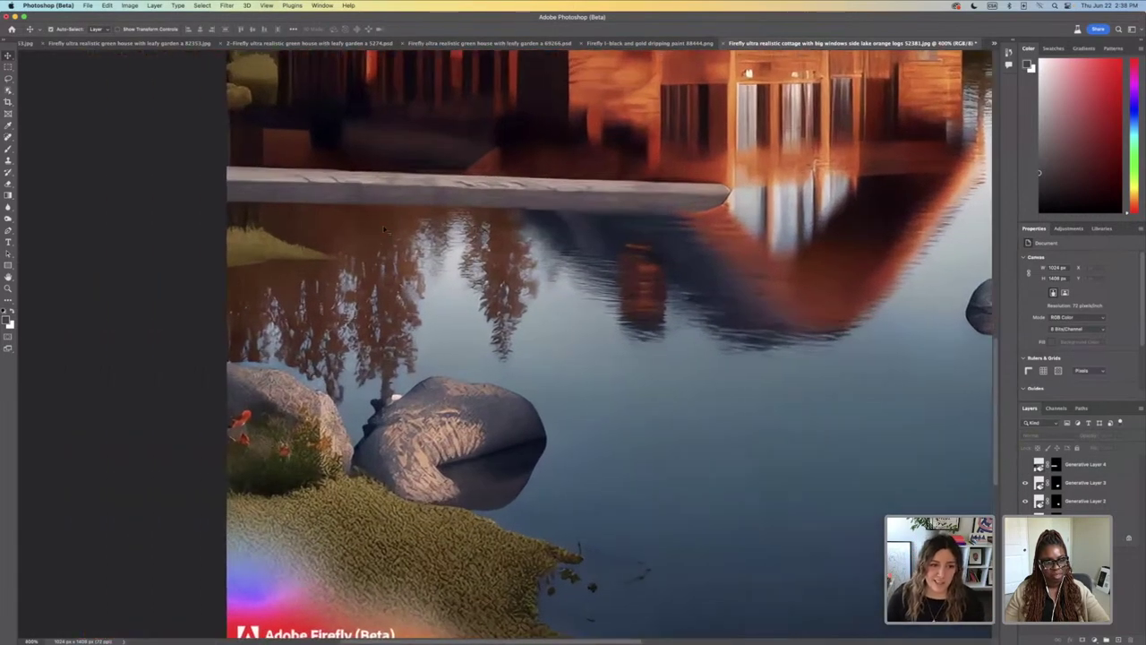
{"action": "scroll", "coordinate": [385, 230], "scroll_direction": "right", "scroll_amount": 1}
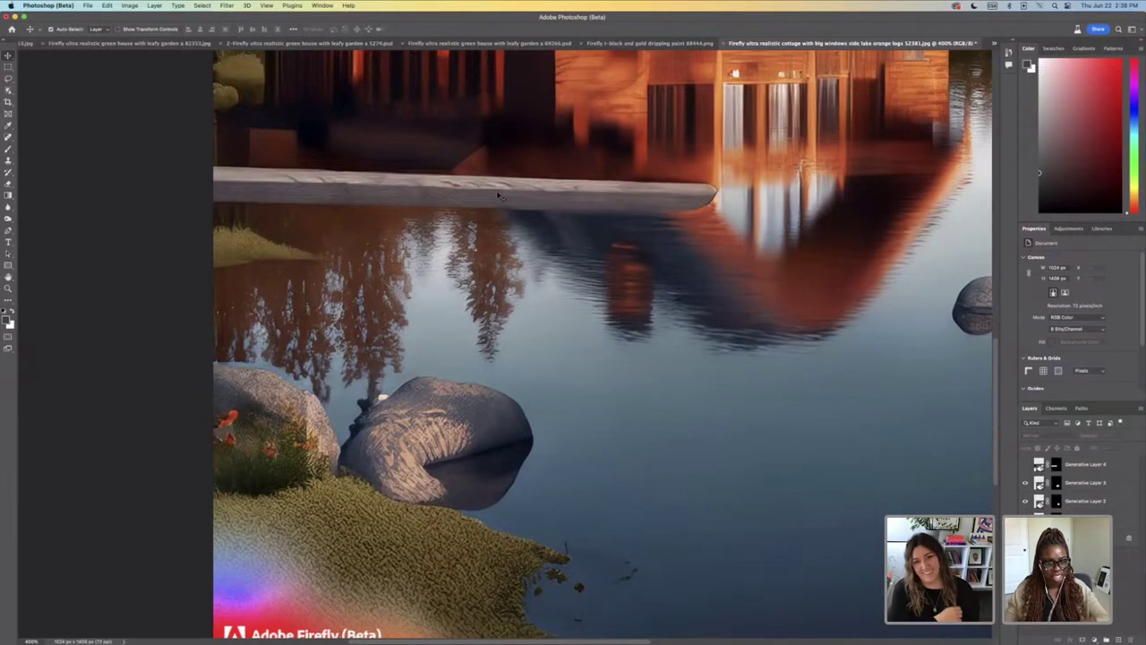
{"action": "scroll", "coordinate": [498, 195], "scroll_direction": "down", "scroll_amount": 5}
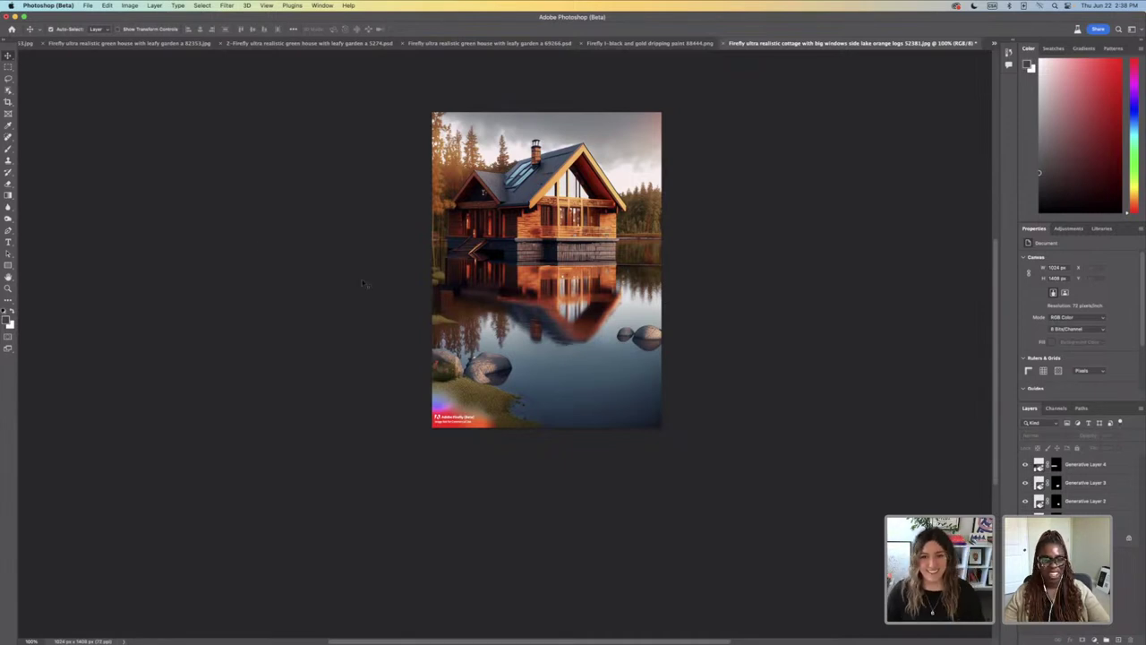
Step: Save the cottage image in Photoshop format to the Edited Photos folder inside Adobe June 22, with Maximize Compatibility on
{"action": "key", "text": "super+shift+s"}
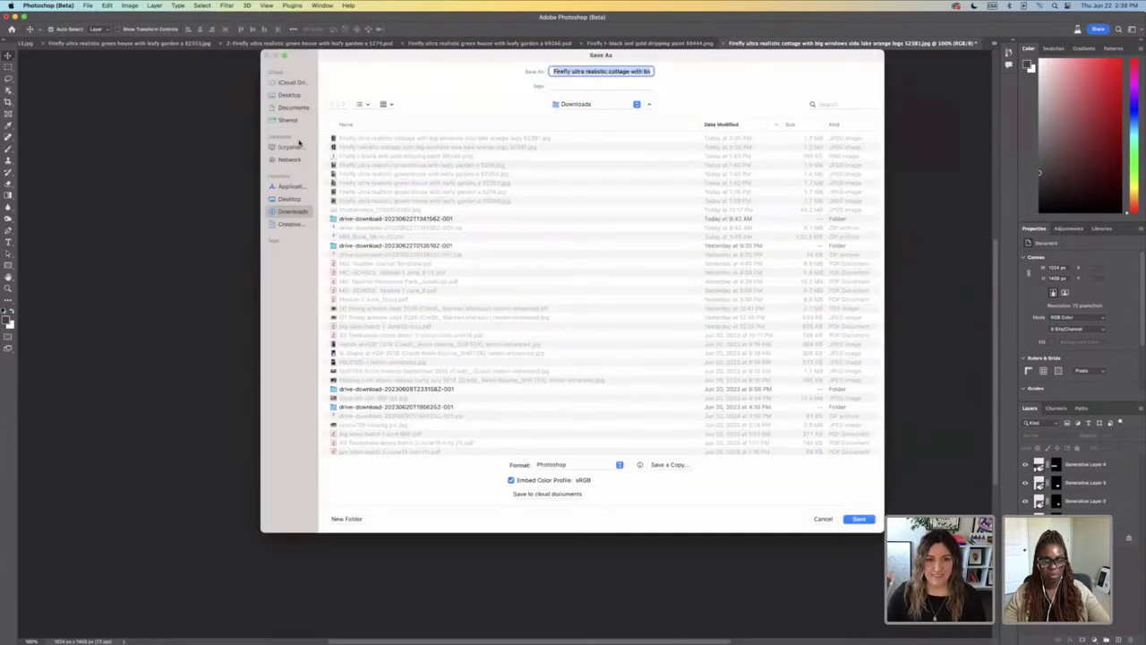
{"action": "left_click", "coordinate": [288, 94]}
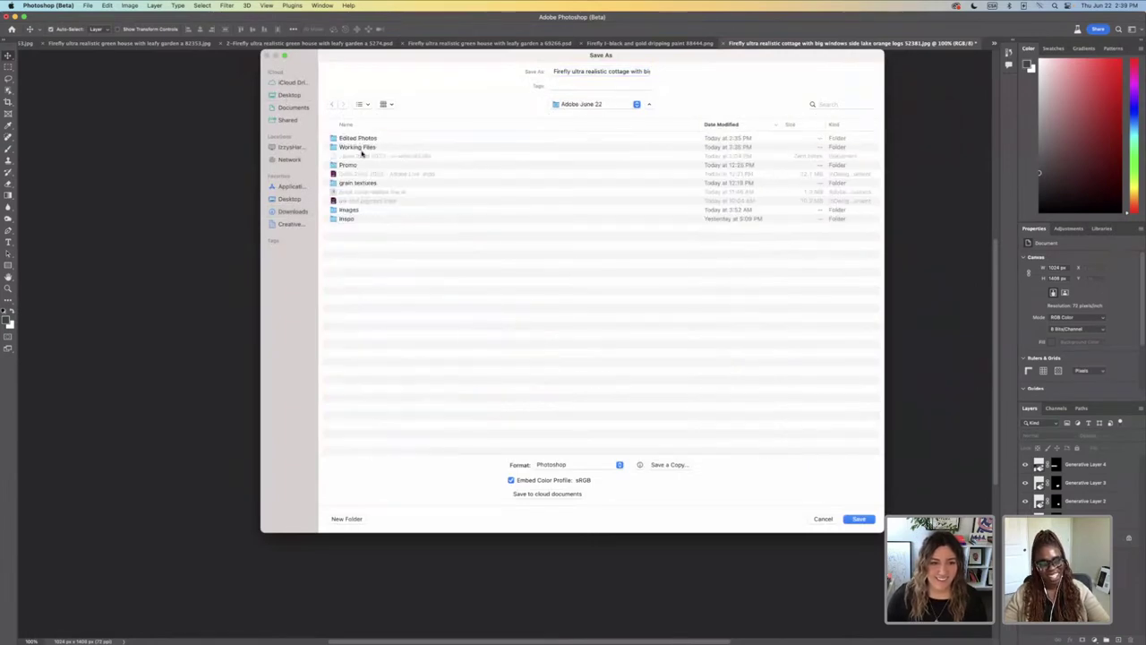
{"action": "double_click", "coordinate": [378, 139]}
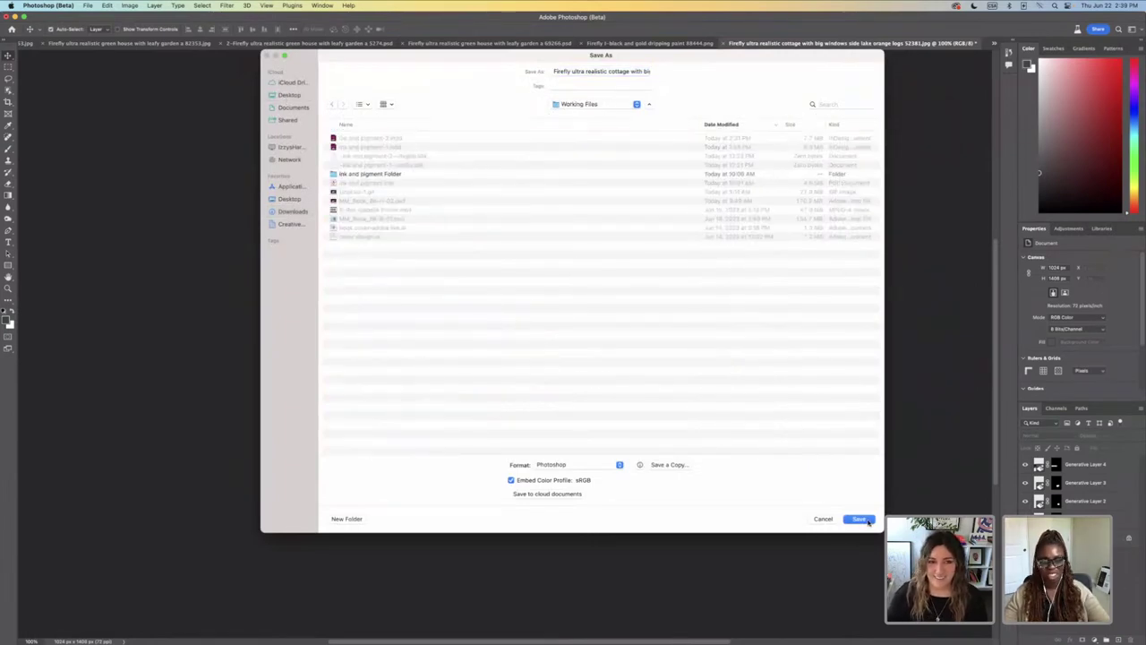
{"action": "left_click", "coordinate": [335, 105]}
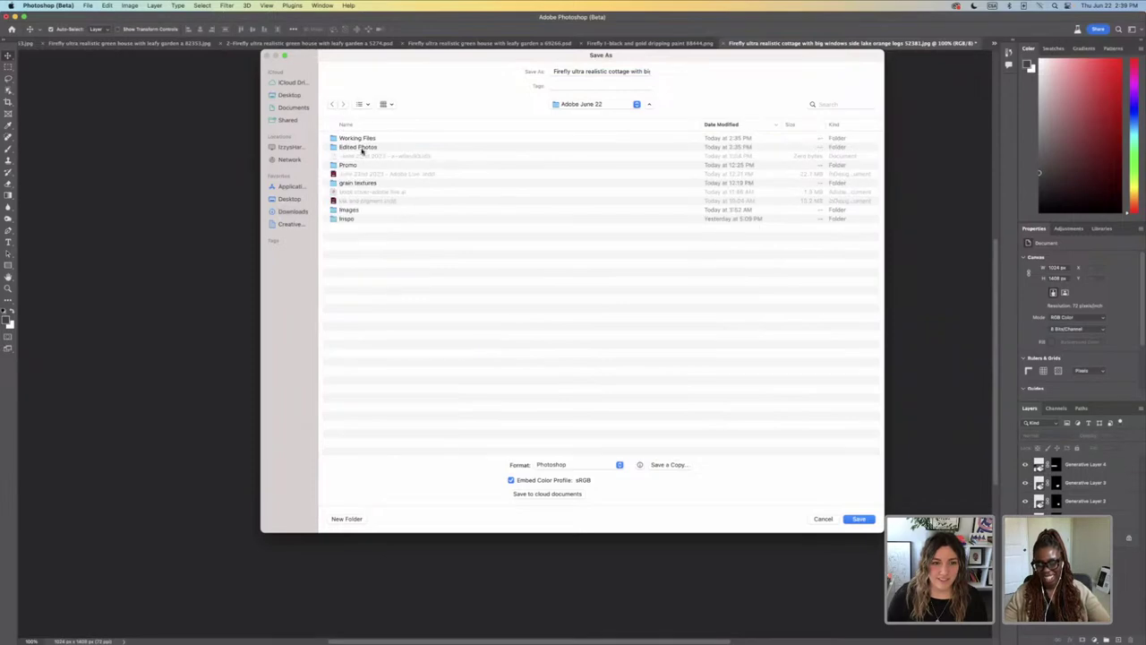
{"action": "double_click", "coordinate": [360, 148]}
{"action": "left_click", "coordinate": [868, 520]}
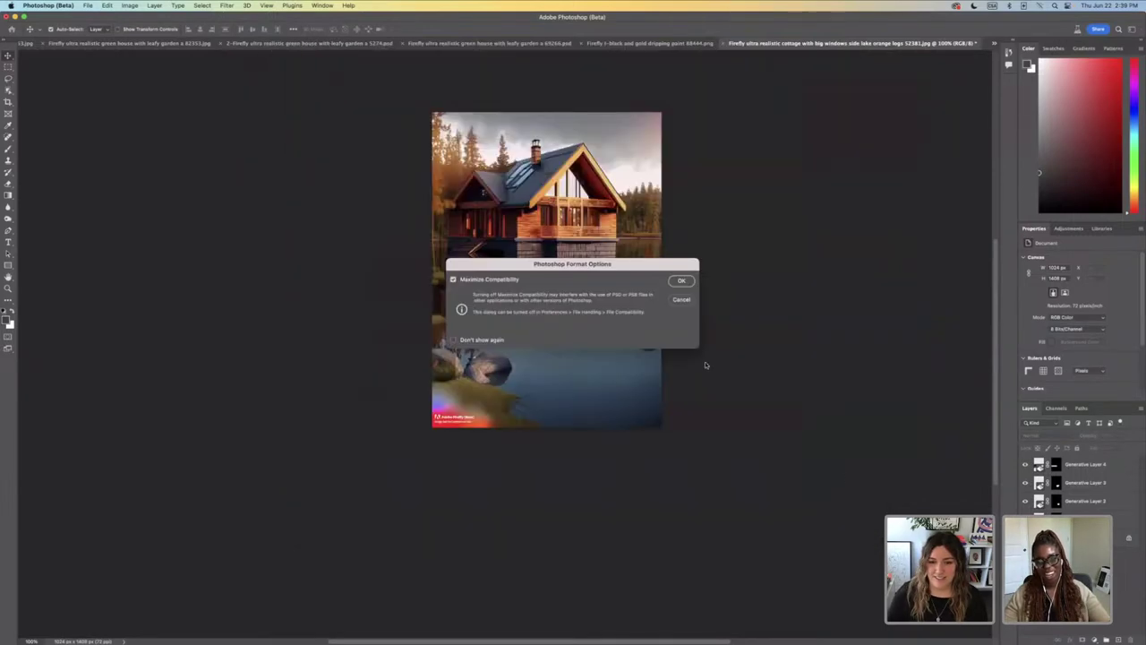
{"action": "left_click", "coordinate": [683, 280]}
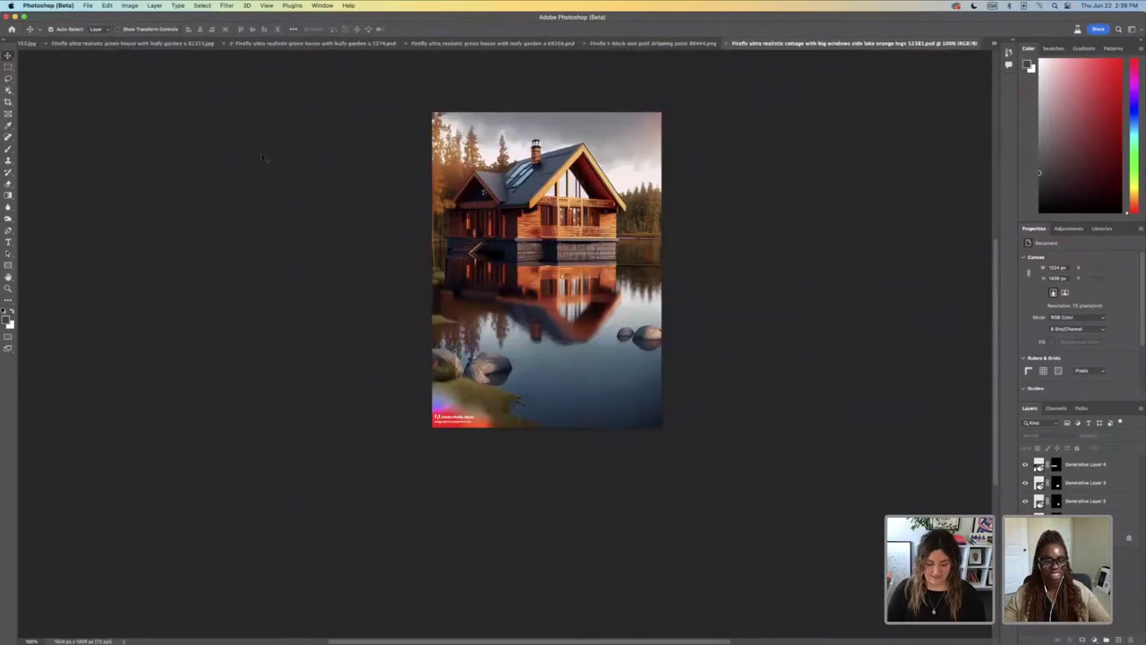
Step: Switch to InDesign and view the colour poem pages of the June 22nd 2023 – Adobe Live document
{"action": "key", "text": "super+plus"}
{"action": "scroll", "coordinate": [263, 157], "scroll_direction": "up", "scroll_amount": 4}
{"action": "scroll", "coordinate": [263, 157], "scroll_direction": "right", "scroll_amount": 2}
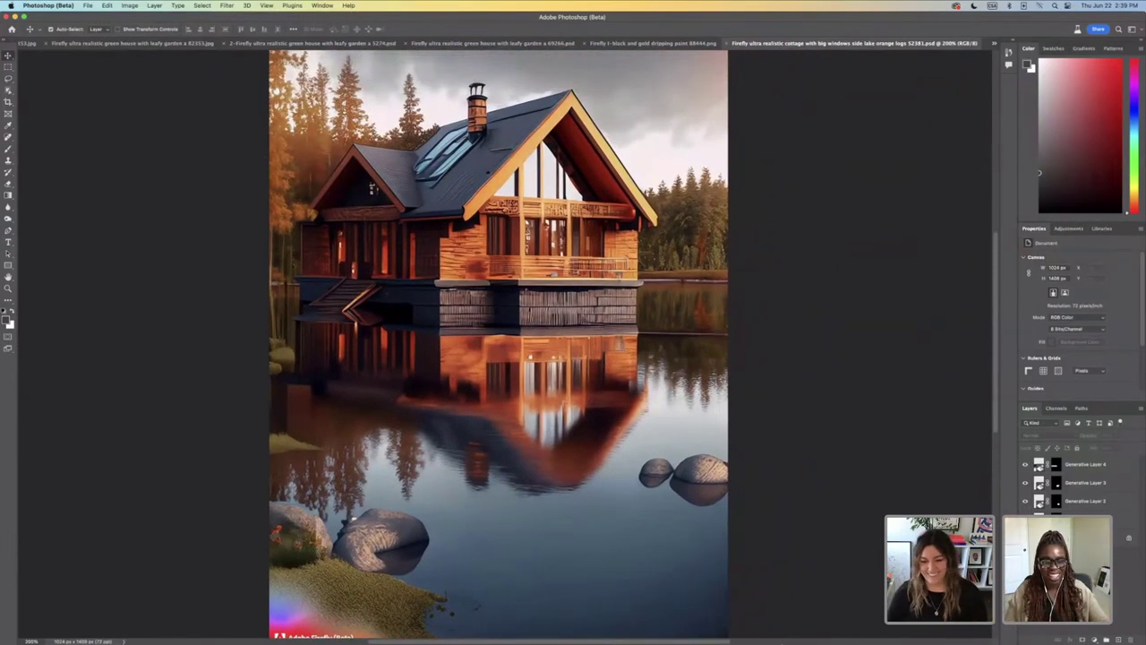
{"action": "mouse_move", "coordinate": [857, 637]}
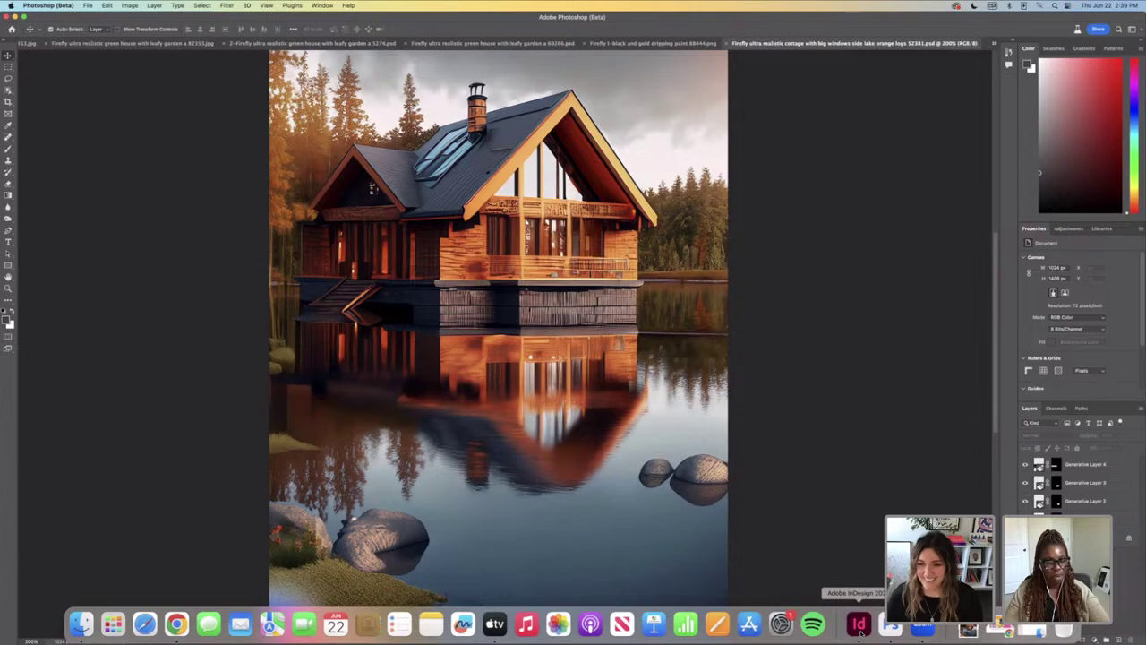
{"action": "left_click", "coordinate": [859, 627]}
{"action": "key", "text": "super+minus"}
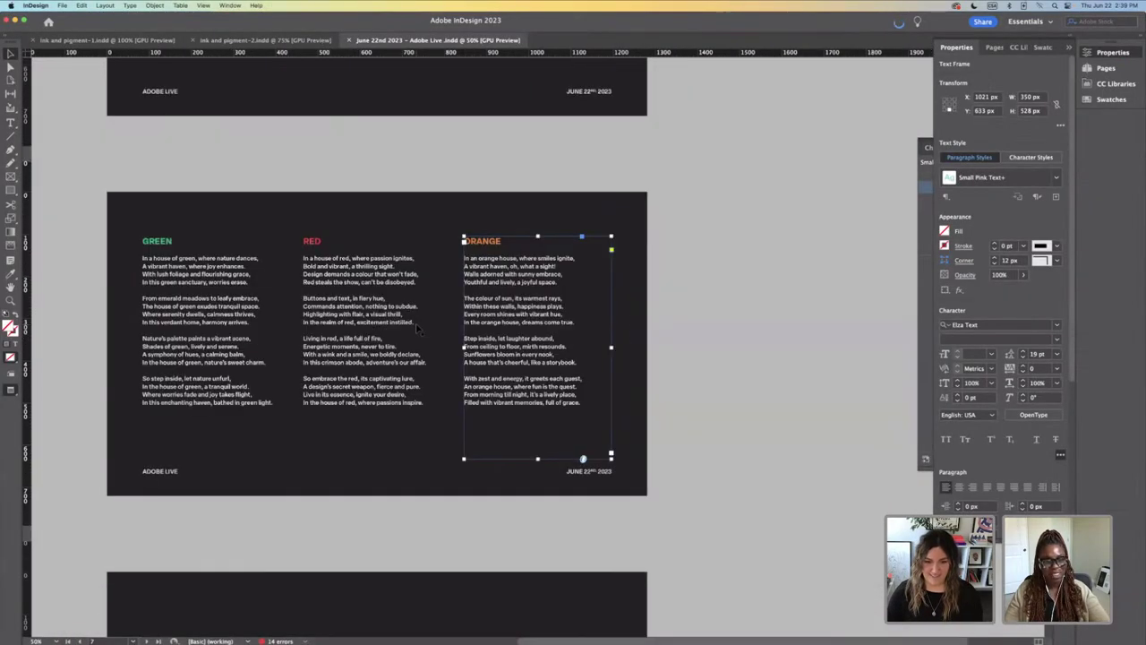
{"action": "scroll", "coordinate": [417, 330], "scroll_direction": "down", "scroll_amount": 2}
{"action": "key", "text": "super+minus"}
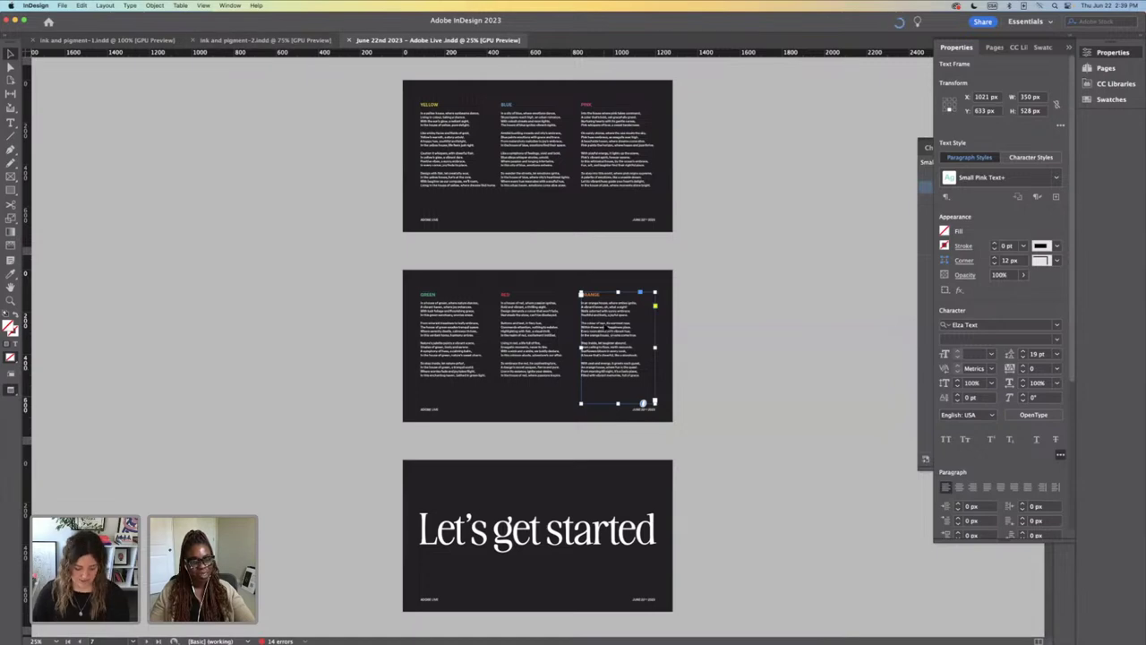
Step: In the Ink and pigment-2 document, show the layout guides and paste the ORANGE poem frame onto the pasteboard beside blank pages 50-51
{"action": "left_click", "coordinate": [265, 40]}
{"action": "scroll", "coordinate": [314, 226], "scroll_direction": "down", "scroll_amount": 4}
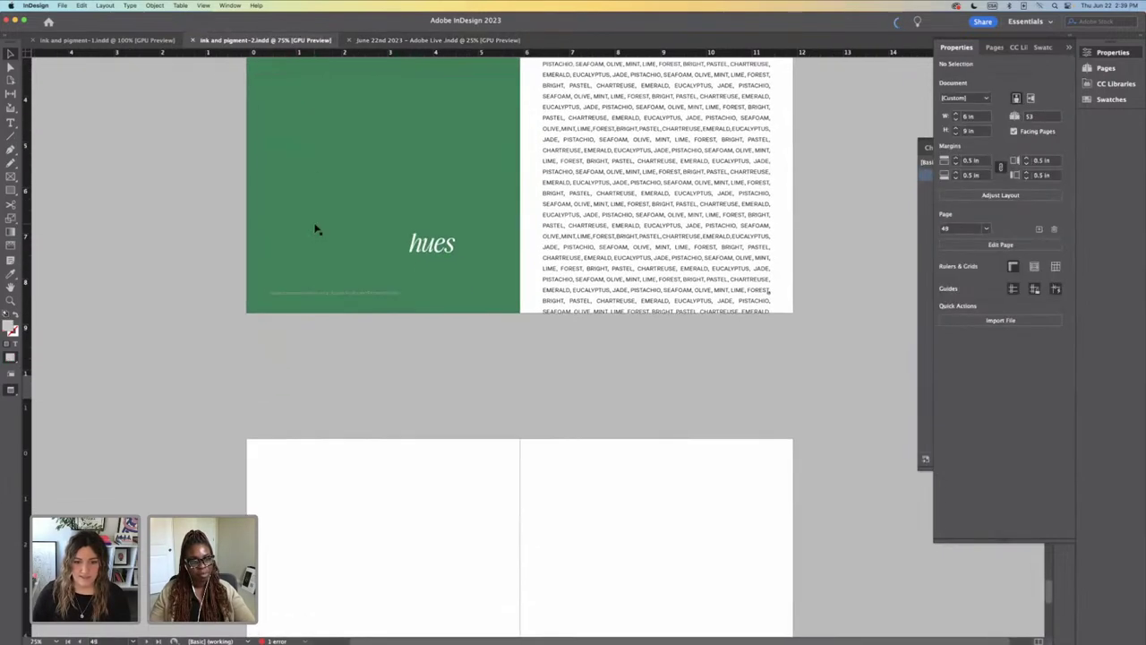
{"action": "scroll", "coordinate": [582, 398], "scroll_direction": "down", "scroll_amount": 4}
{"action": "key", "text": "w"}
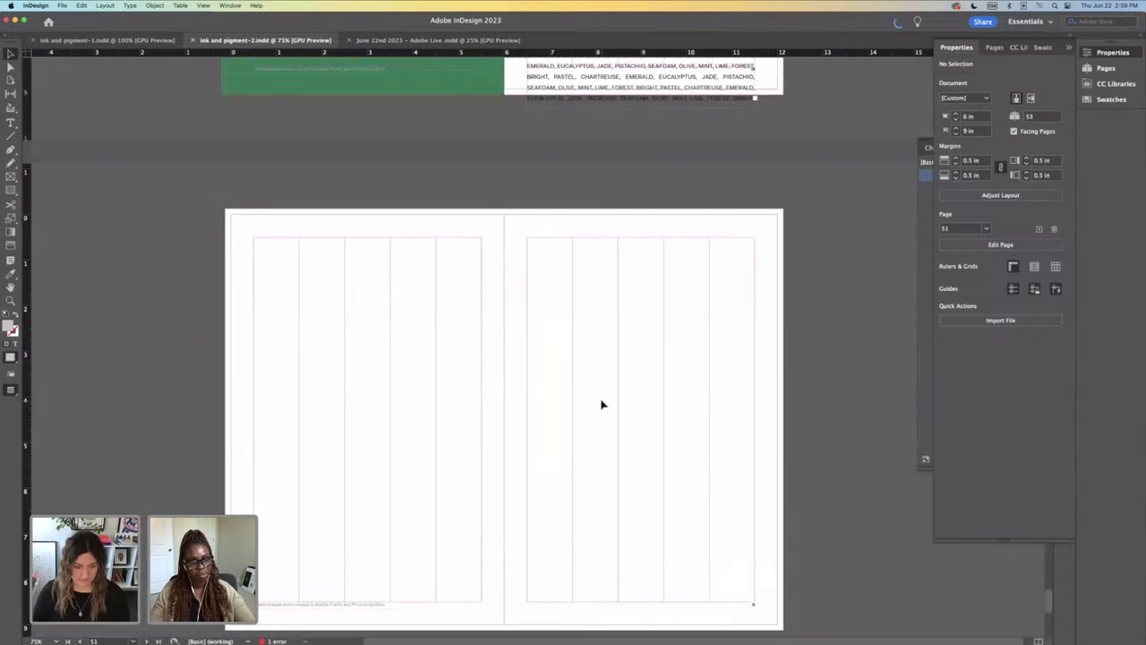
{"action": "key", "text": "super+v"}
{"action": "left_click_drag", "start_coordinate": [492, 254], "coordinate": [59, 286]}
{"action": "left_click", "coordinate": [196, 236]}
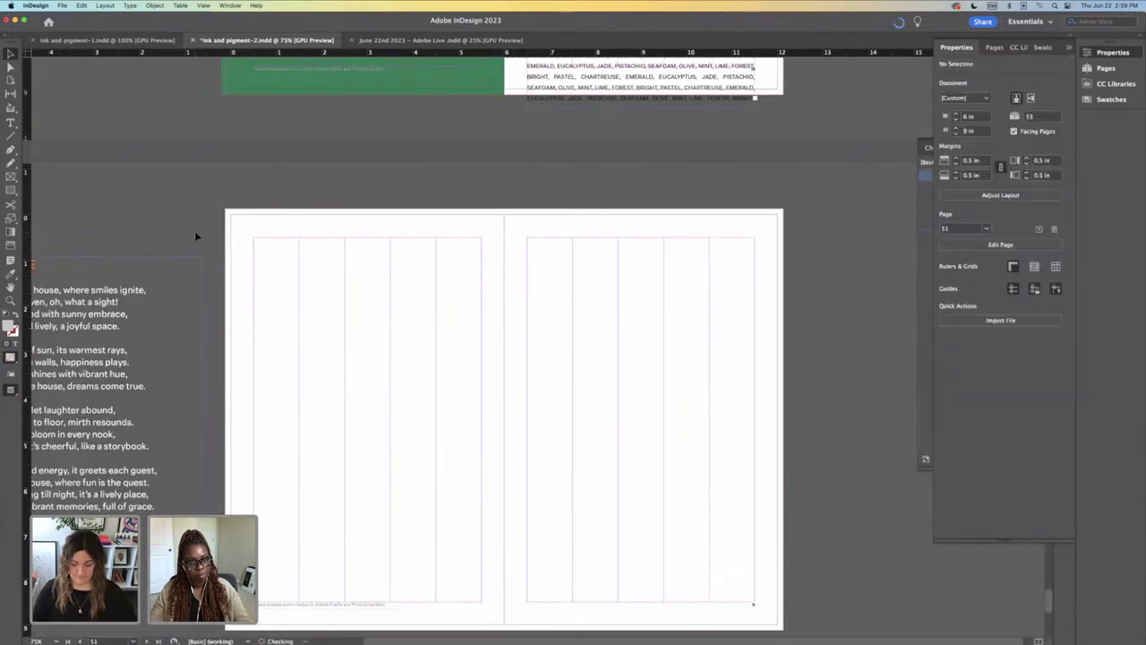
Step: Copy all objects of the GREEN title spread on pages 42-43 and paste them in place onto blank pages 50-51
{"action": "key", "text": "super+minus"}
{"action": "scroll", "coordinate": [249, 256], "scroll_direction": "up", "scroll_amount": 20}
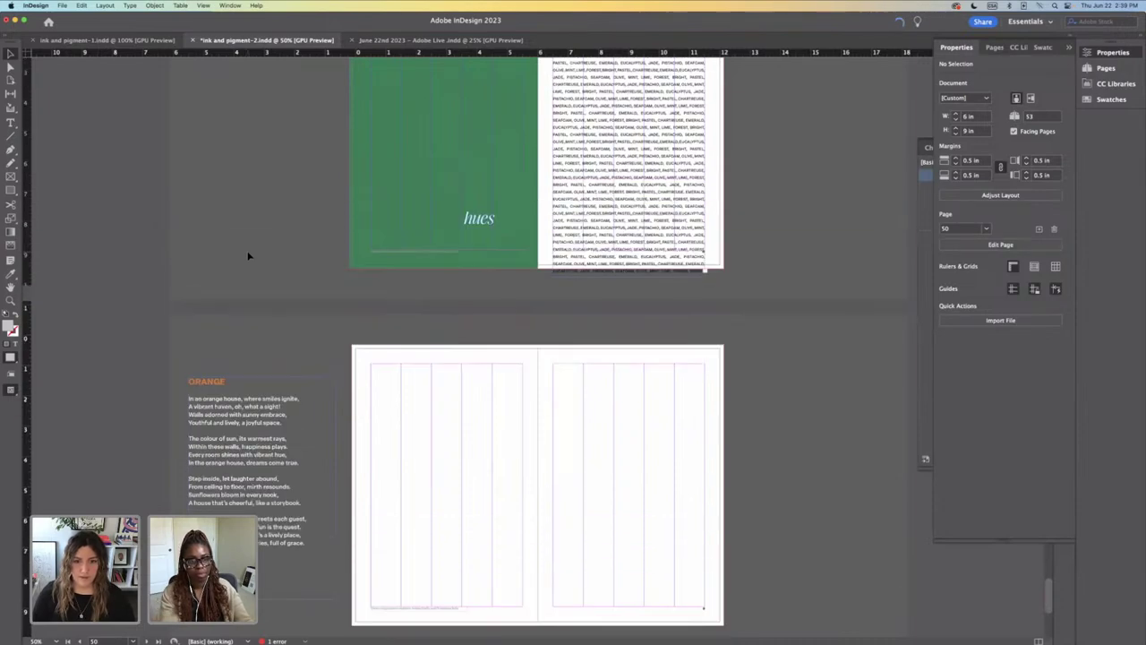
{"action": "scroll", "coordinate": [251, 255], "scroll_direction": "up", "scroll_amount": 5}
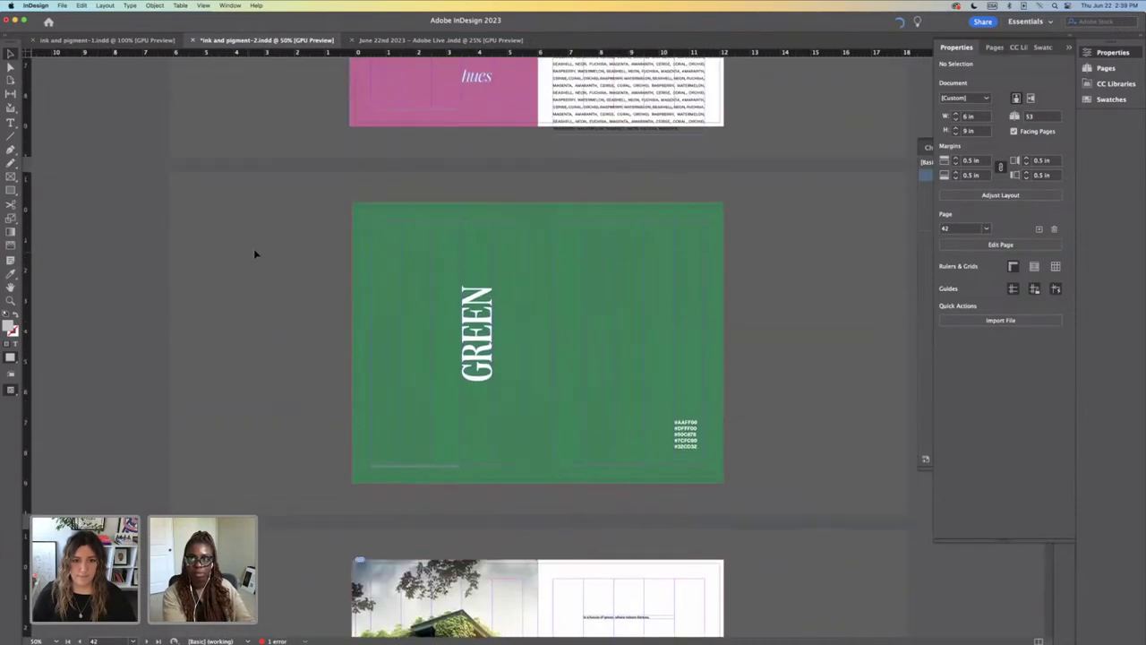
{"action": "left_click_drag", "start_coordinate": [750, 488], "coordinate": [719, 473]}
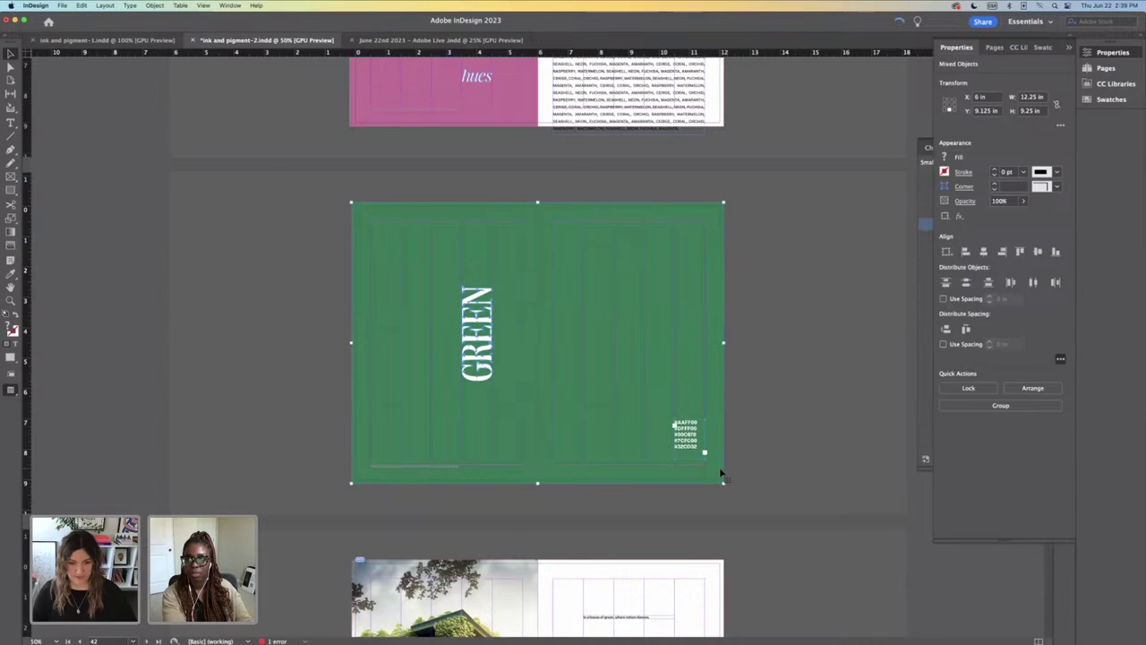
{"action": "scroll", "coordinate": [721, 473], "scroll_direction": "down", "scroll_amount": 20}
{"action": "scroll", "coordinate": [721, 473], "scroll_direction": "down", "scroll_amount": 7}
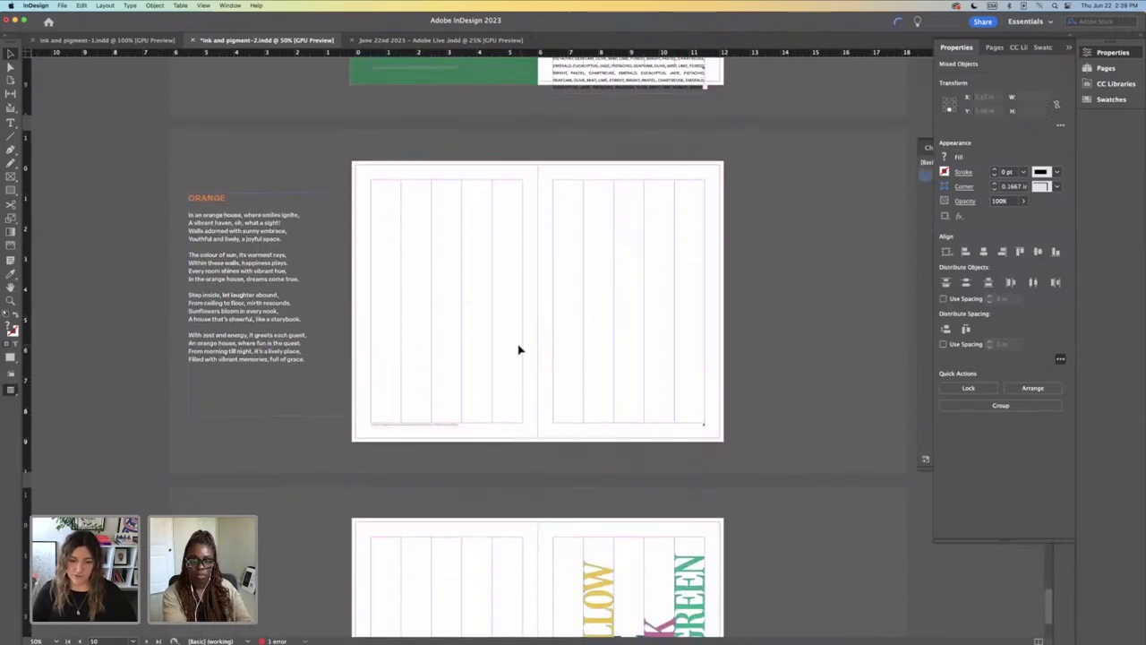
{"action": "key", "text": "super+alt+shift+v"}
{"action": "left_click", "coordinate": [775, 308]}
{"action": "scroll", "coordinate": [739, 417], "scroll_direction": "down", "scroll_amount": 3}
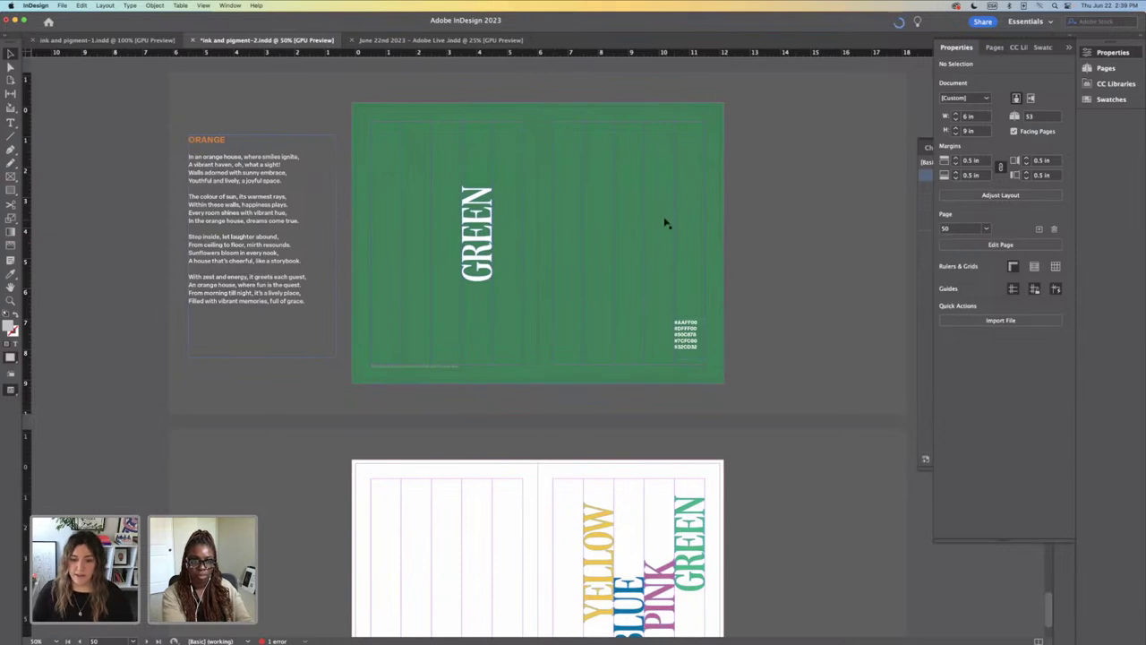
Step: Insert one new page directly after pages 50-51
{"action": "scroll", "coordinate": [680, 304], "scroll_direction": "down", "scroll_amount": 7}
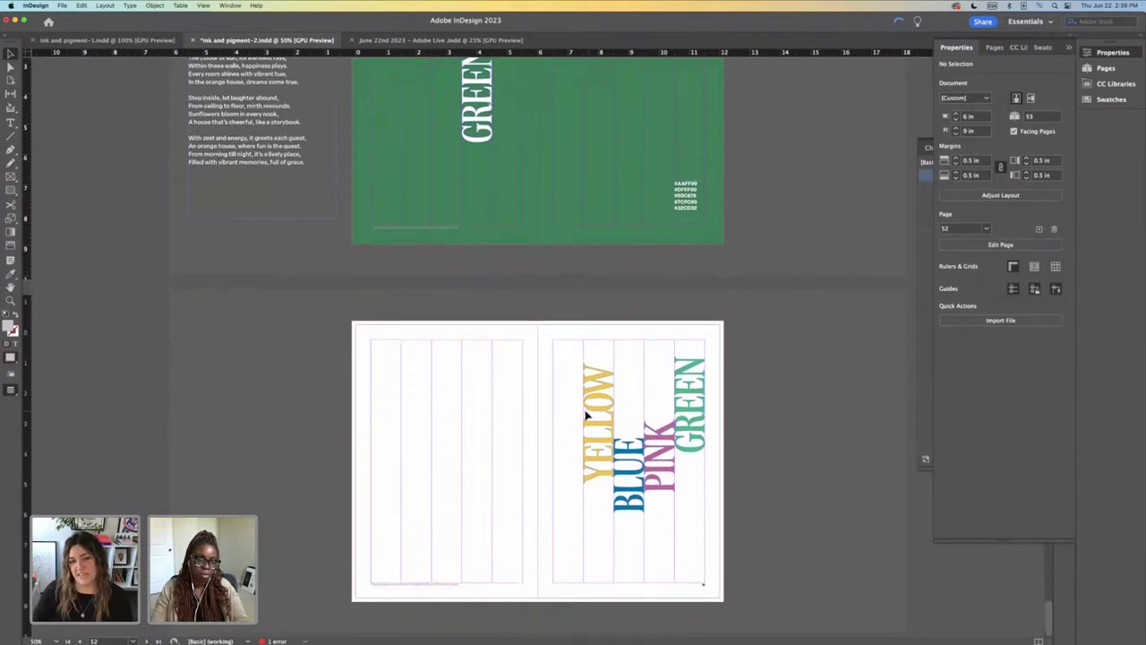
{"action": "scroll", "coordinate": [586, 416], "scroll_direction": "down", "scroll_amount": 1}
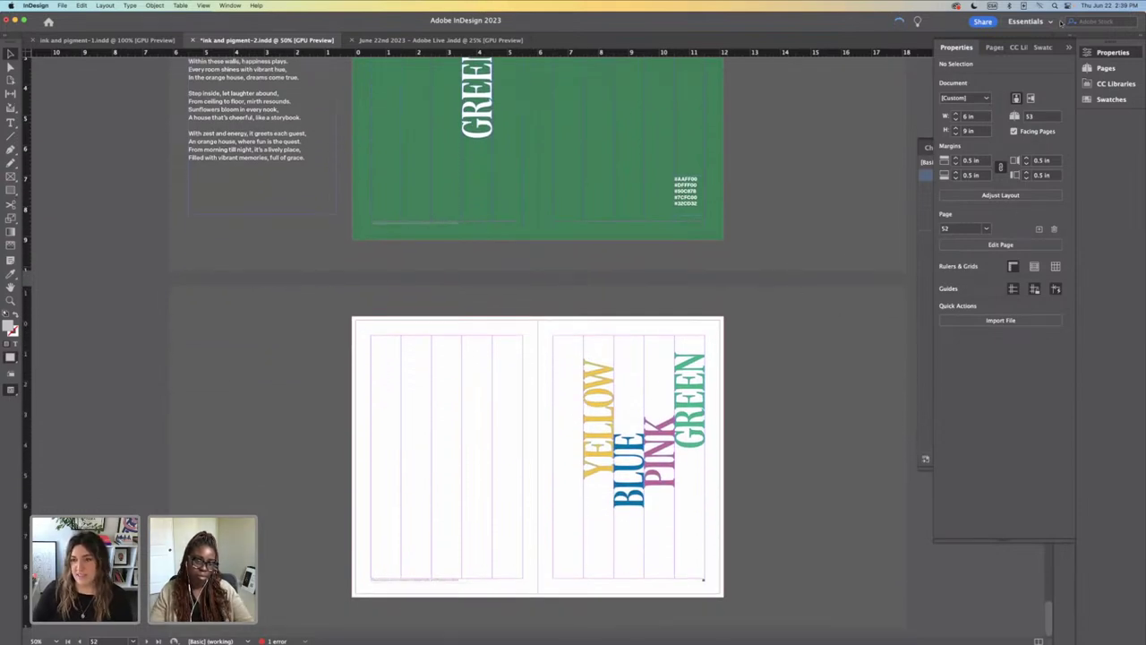
{"action": "left_click", "coordinate": [1105, 68]}
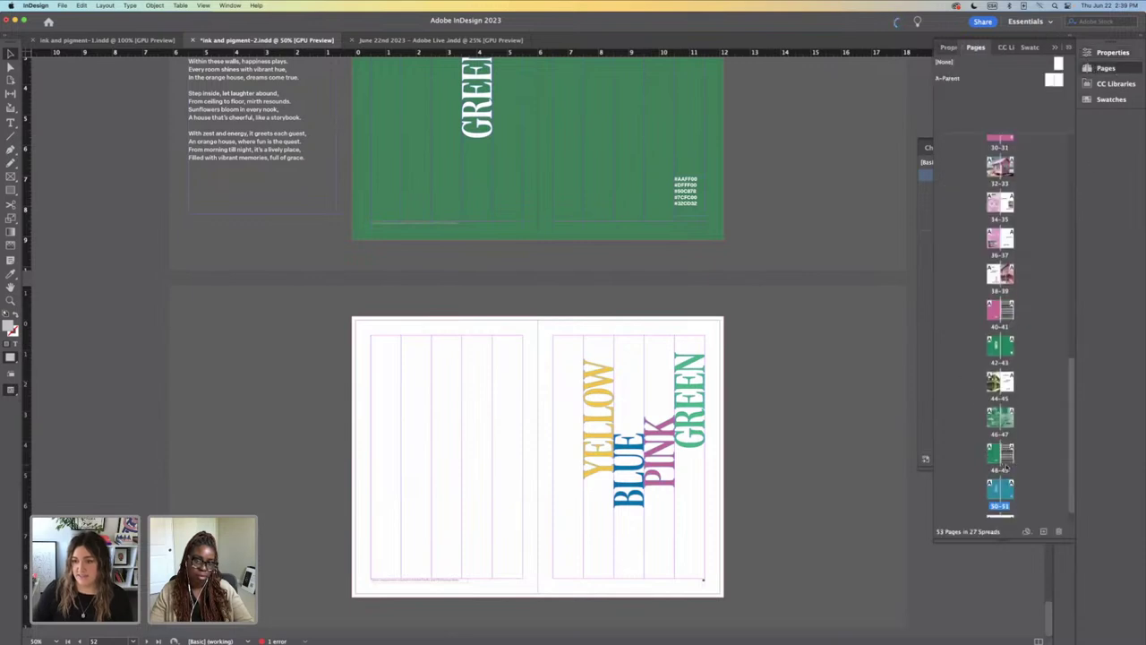
{"action": "scroll", "coordinate": [1006, 467], "scroll_direction": "down", "scroll_amount": 2}
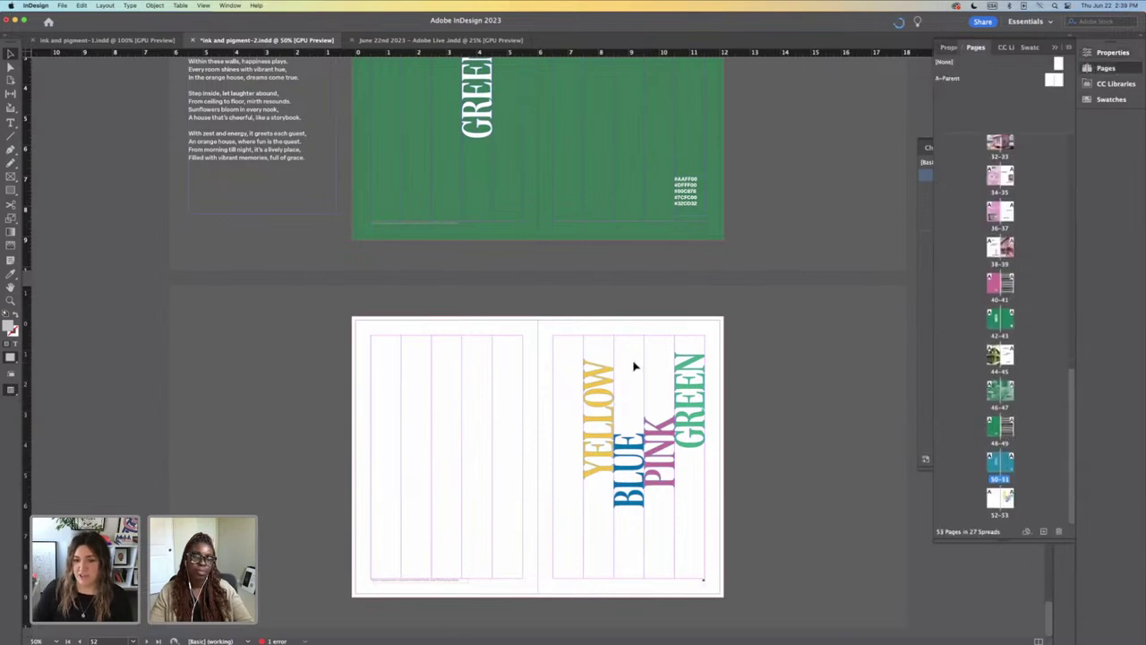
{"action": "left_click", "coordinate": [1043, 531]}
{"action": "scroll", "coordinate": [737, 486], "scroll_direction": "down", "scroll_amount": 5}
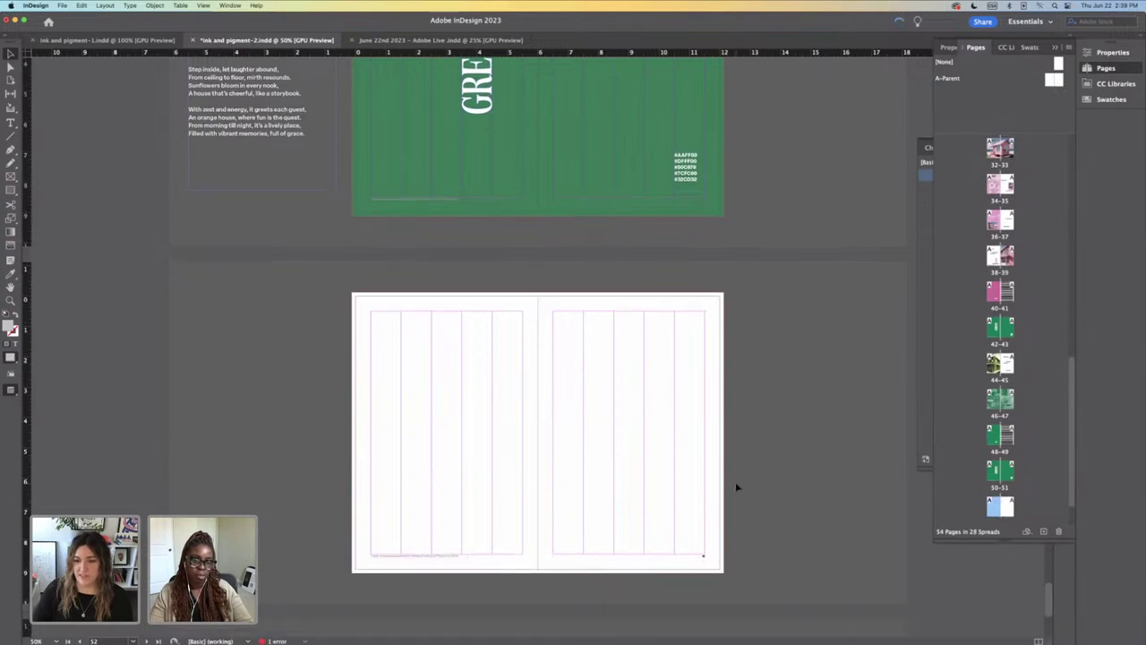
Step: Review the book in preview mode, from the new blank pages back to the opening pages and through the yellow and blue sections
{"action": "key", "text": "w"}
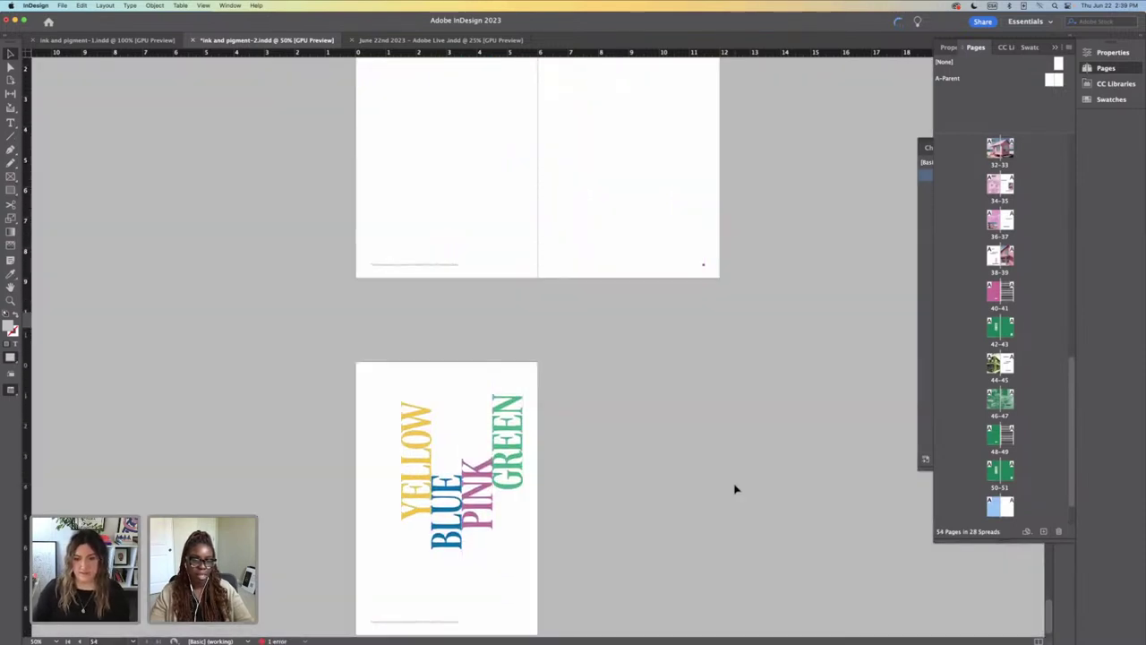
{"action": "scroll", "coordinate": [735, 489], "scroll_direction": "up", "scroll_amount": 3}
{"action": "scroll", "coordinate": [735, 489], "scroll_direction": "down", "scroll_amount": 1}
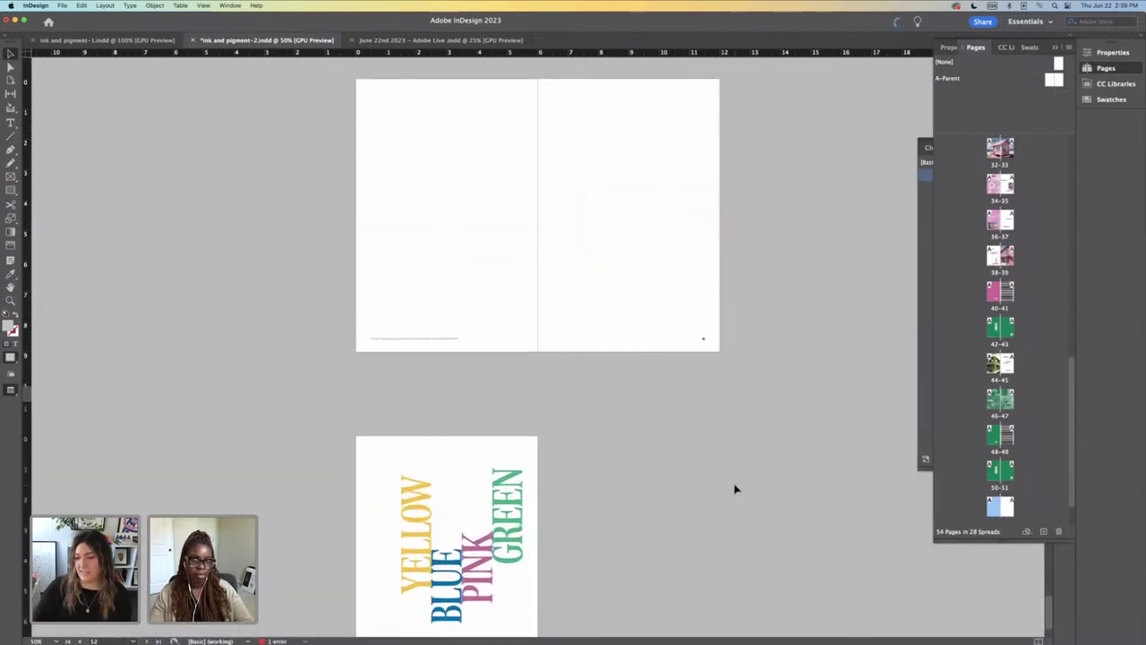
{"action": "scroll", "coordinate": [582, 314], "scroll_direction": "up", "scroll_amount": 20}
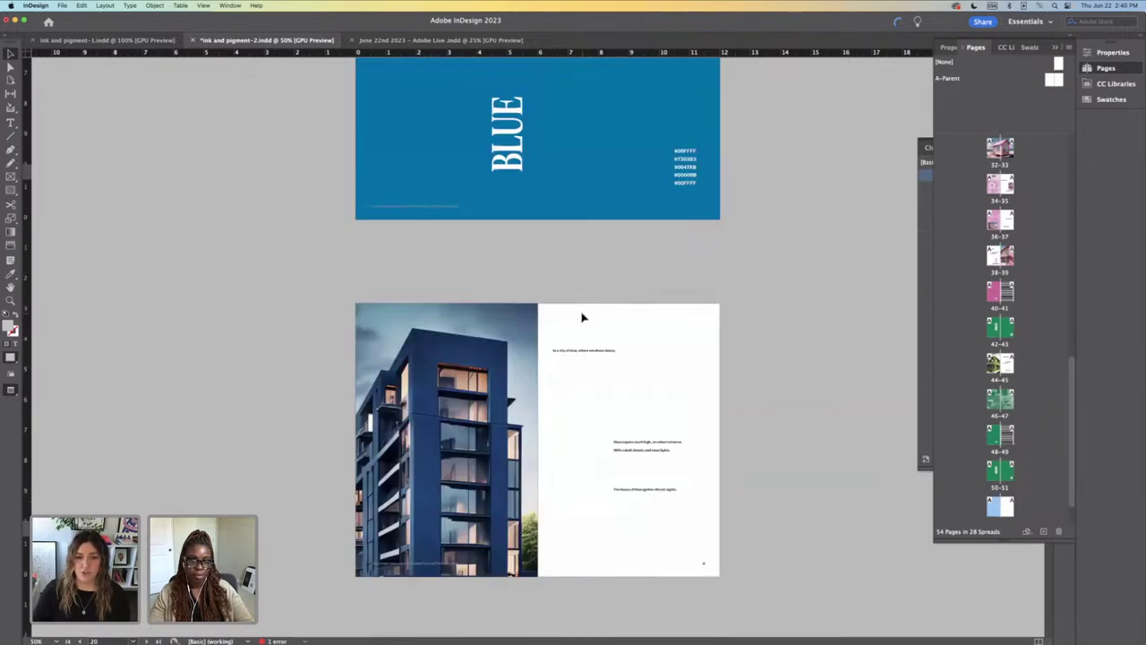
{"action": "scroll", "coordinate": [582, 317], "scroll_direction": "up", "scroll_amount": 20}
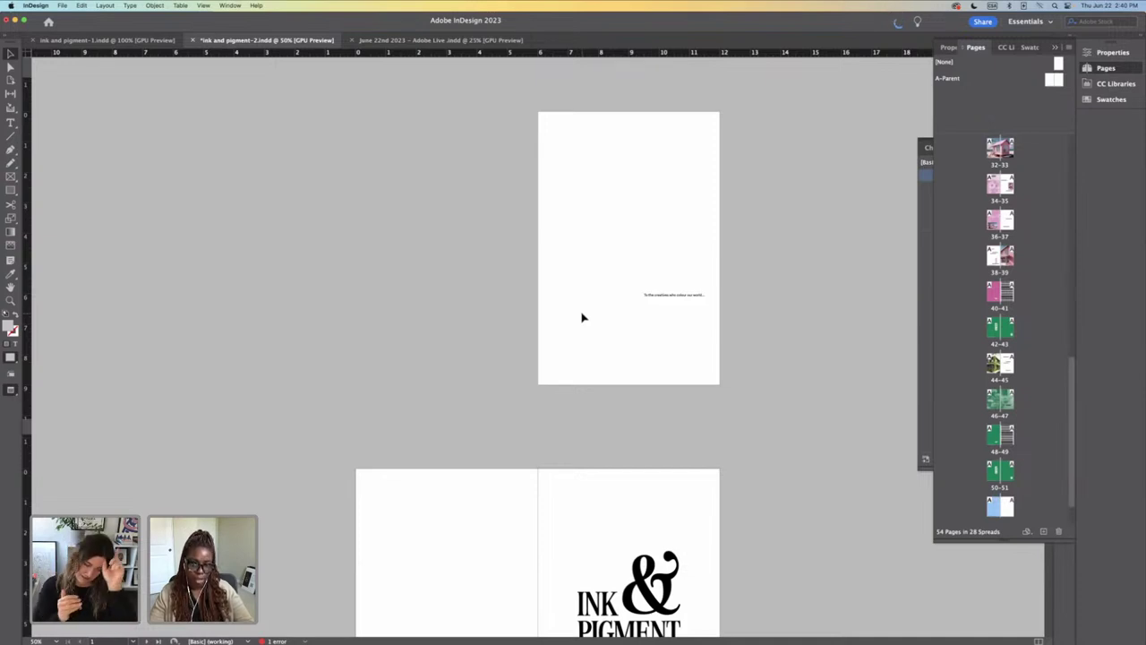
{"action": "scroll", "coordinate": [583, 318], "scroll_direction": "down", "scroll_amount": 10}
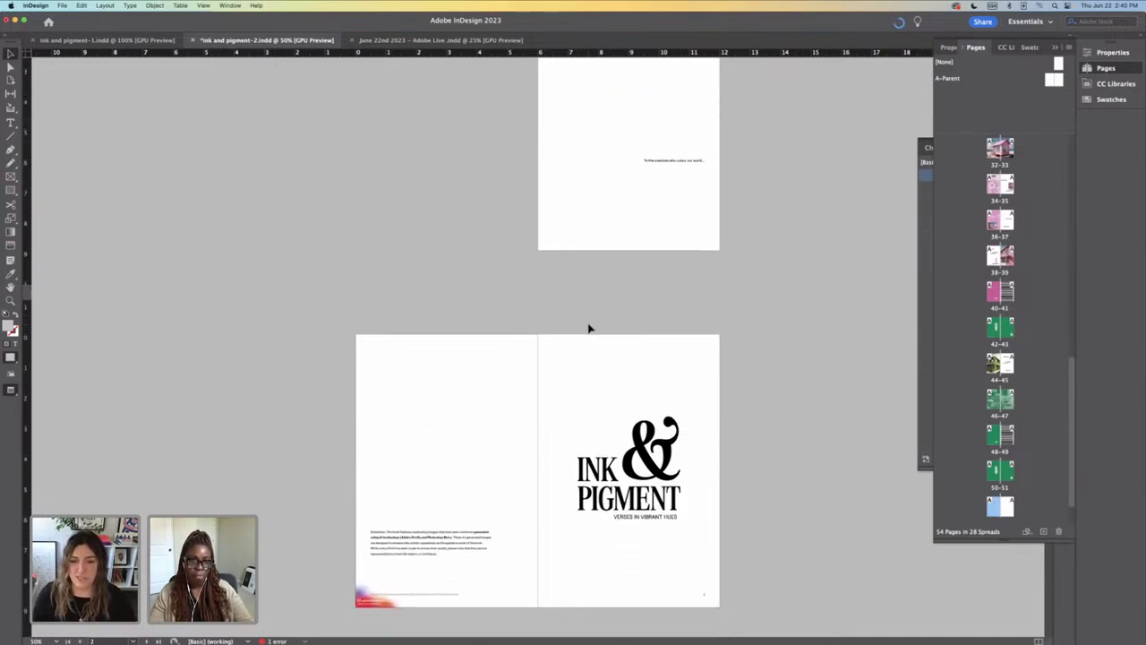
{"action": "scroll", "coordinate": [588, 328], "scroll_direction": "down", "scroll_amount": 8}
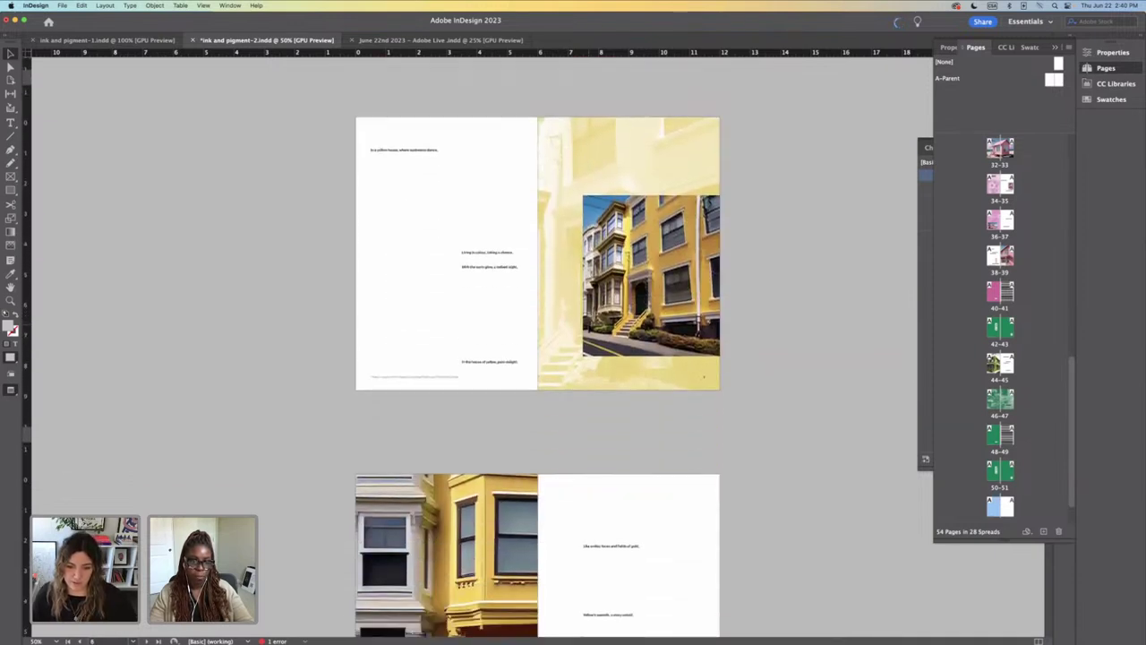
{"action": "scroll", "coordinate": [588, 327], "scroll_direction": "down", "scroll_amount": 8}
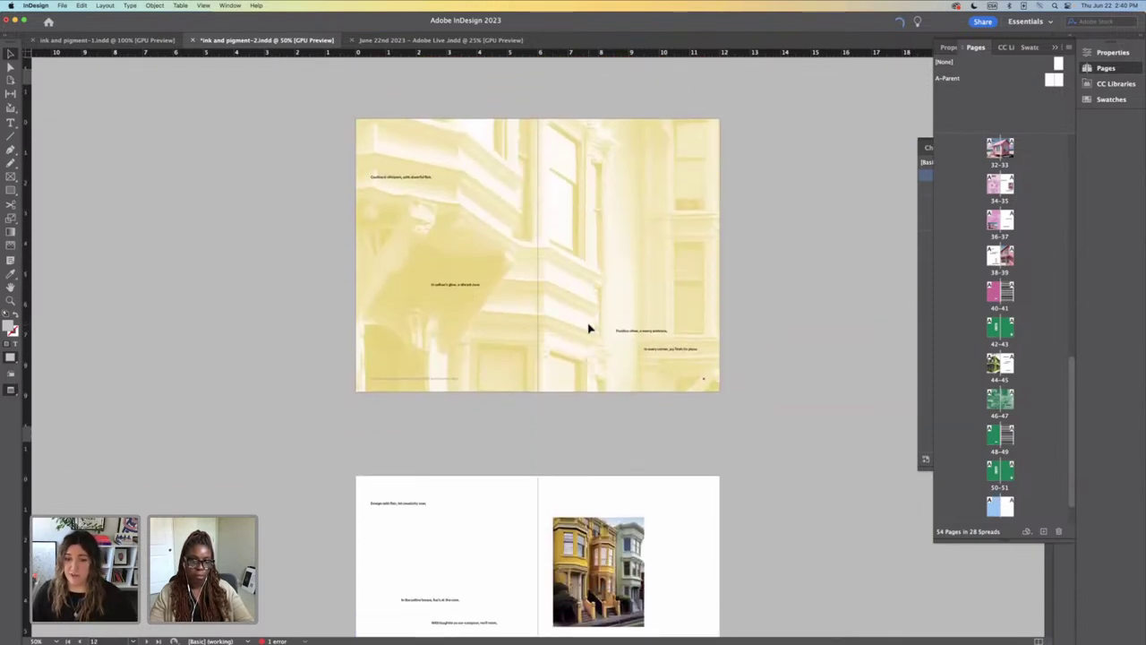
{"action": "scroll", "coordinate": [589, 327], "scroll_direction": "down", "scroll_amount": 8}
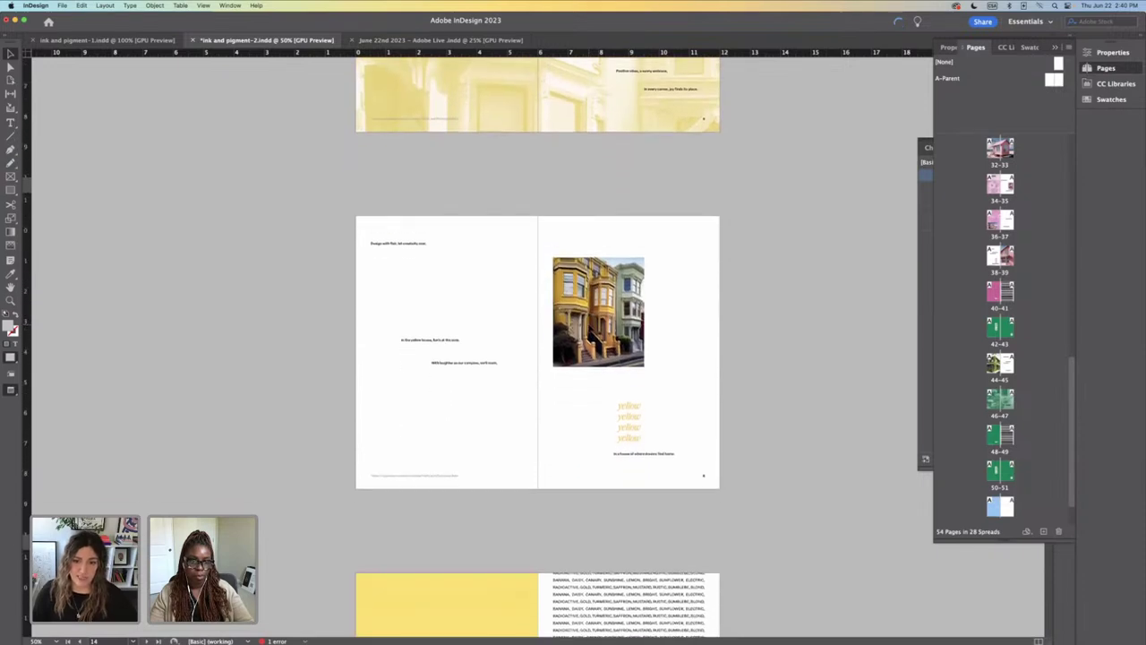
{"action": "scroll", "coordinate": [588, 328], "scroll_direction": "down", "scroll_amount": 5}
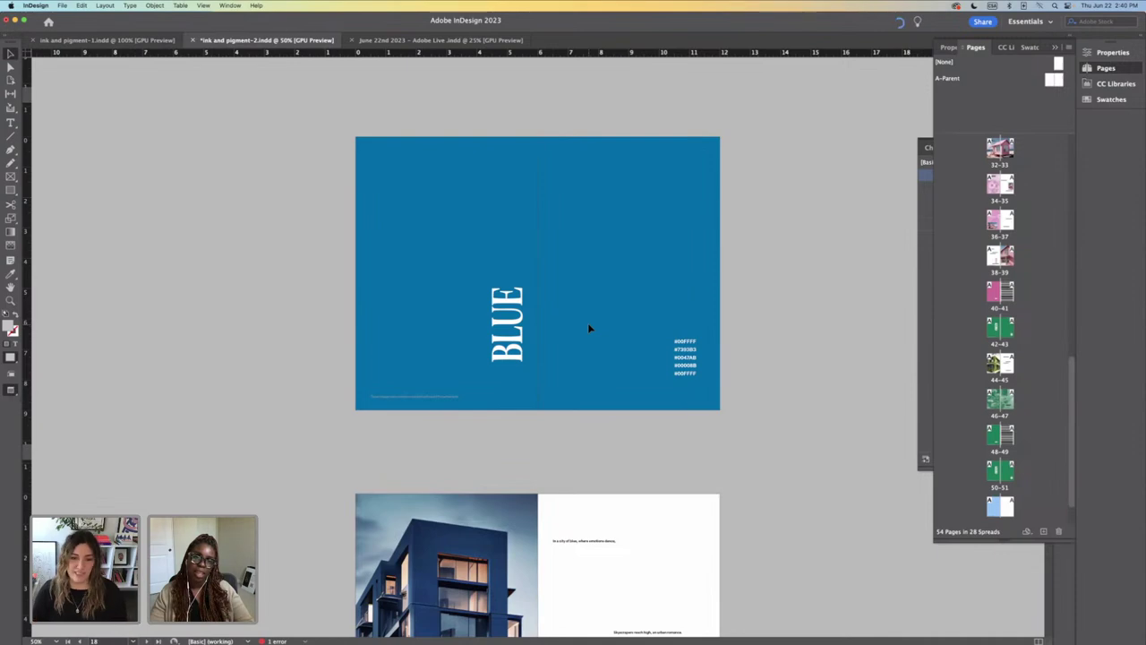
{"action": "scroll", "coordinate": [588, 327], "scroll_direction": "down", "scroll_amount": 8}
{"action": "scroll", "coordinate": [588, 328], "scroll_direction": "down", "scroll_amount": 5}
{"action": "scroll", "coordinate": [589, 328], "scroll_direction": "up", "scroll_amount": 4}
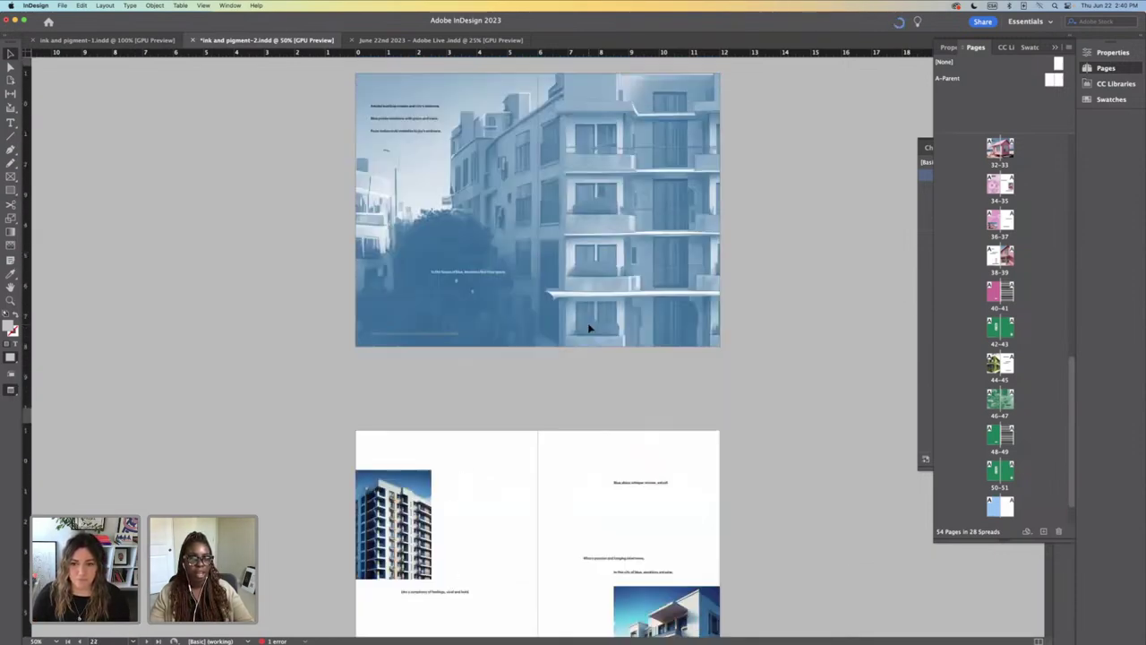
{"action": "scroll", "coordinate": [589, 328], "scroll_direction": "down", "scroll_amount": 1}
Step: Duplicate the blue building background image on pages 22-23 and move the copy onto the pasteboard beside the spread
{"action": "left_click", "coordinate": [483, 254]}
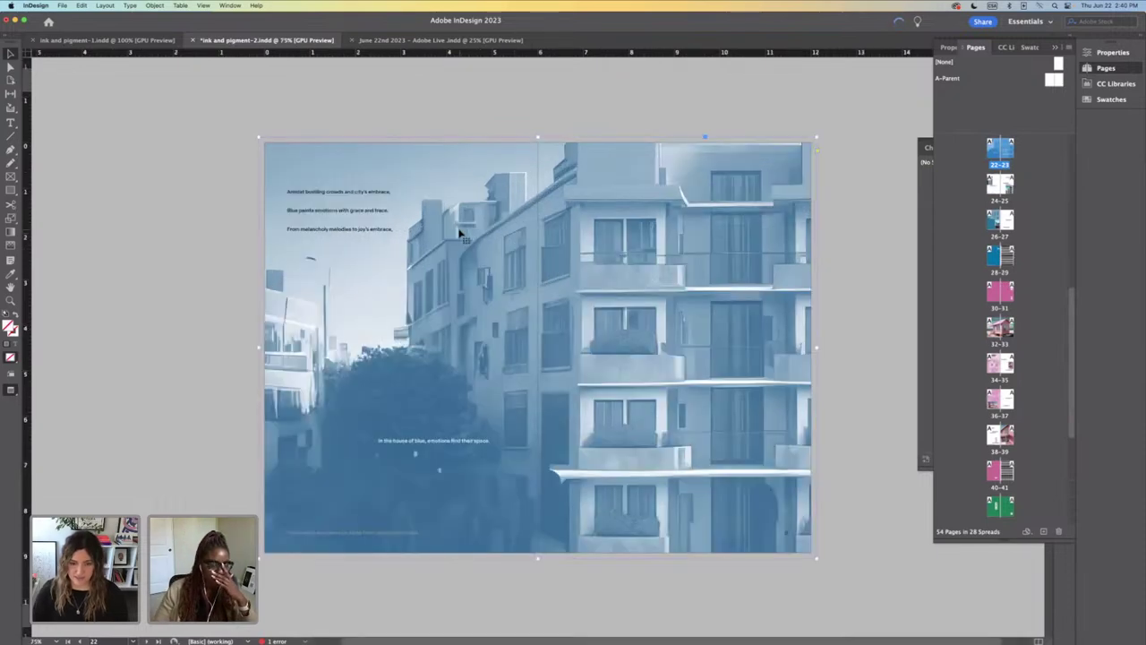
{"action": "key", "text": "super+equal"}
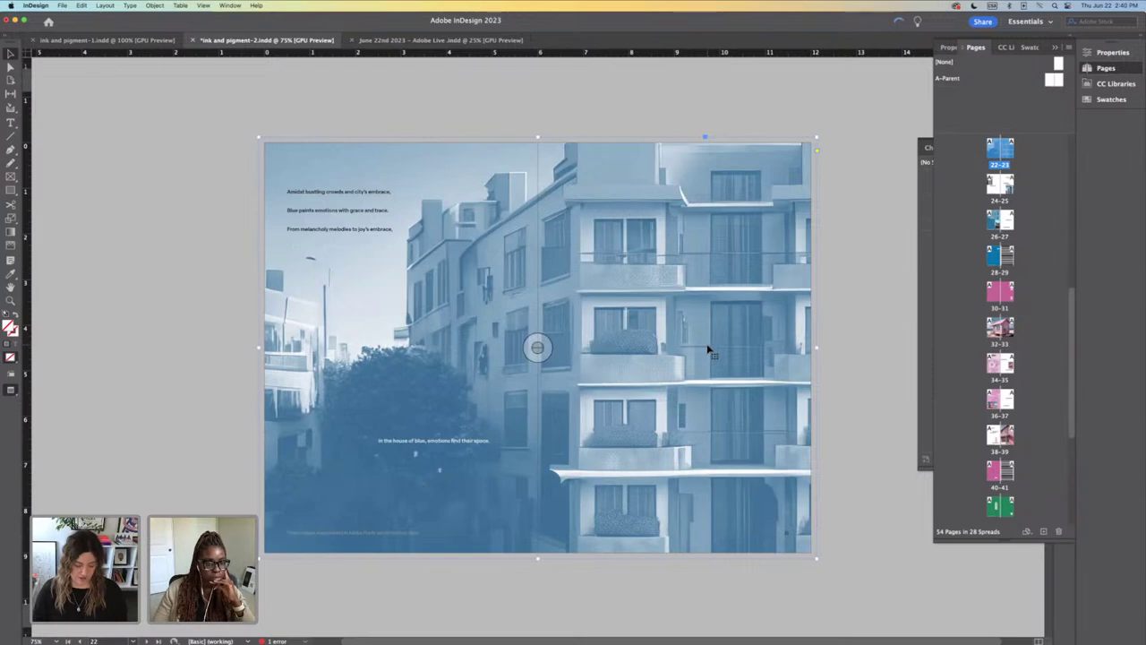
{"action": "left_click_drag", "start_coordinate": [707, 349], "coordinate": [719, 391]}
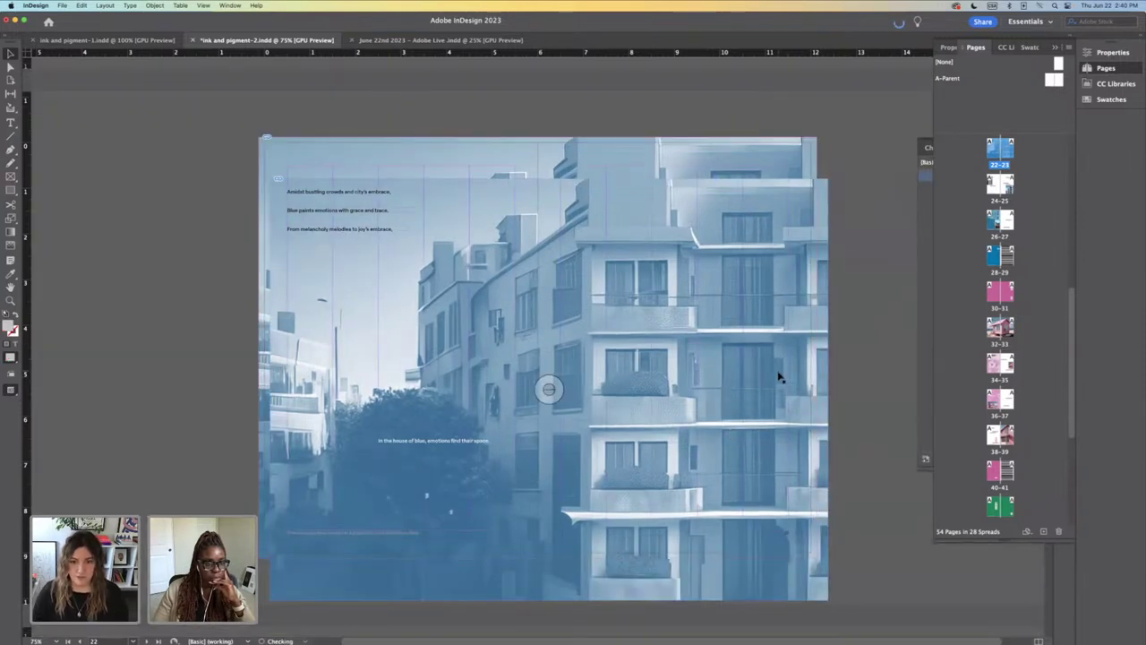
{"action": "left_click_drag", "start_coordinate": [627, 374], "coordinate": [120, 333]}
Step: Crop the original building image to the left page and the realigned copy to the right page, meeting at the spine, and save the document
{"action": "left_click", "coordinate": [683, 339]}
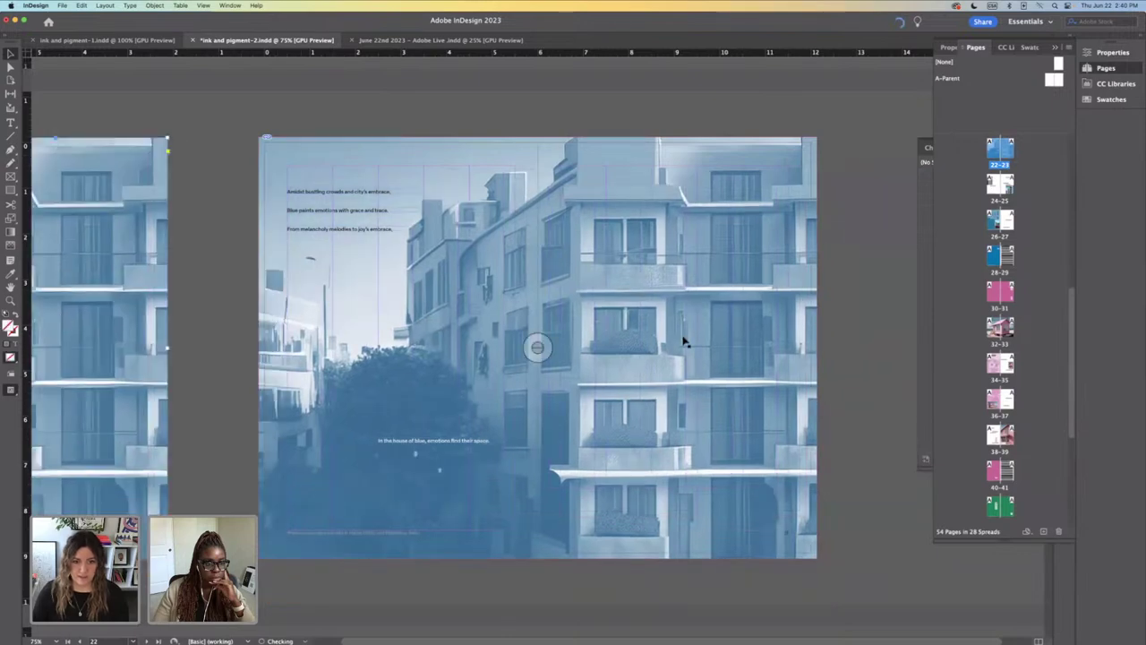
{"action": "left_click_drag", "start_coordinate": [819, 351], "coordinate": [538, 345]}
{"action": "left_click_drag", "start_coordinate": [158, 266], "coordinate": [467, 249]}
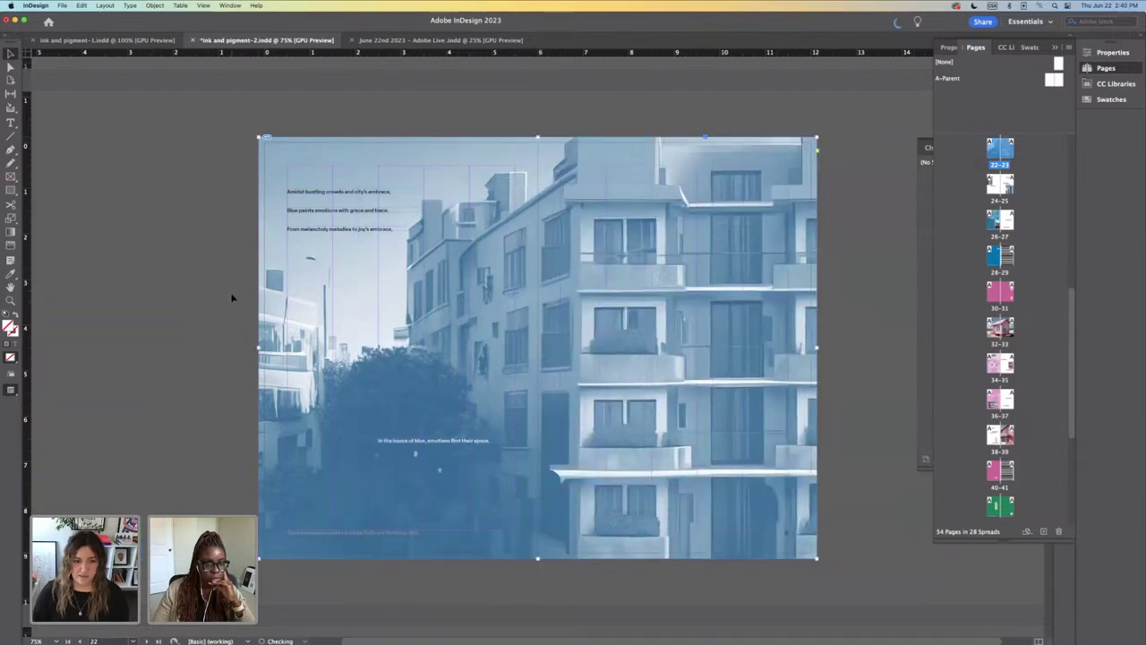
{"action": "left_click_drag", "start_coordinate": [259, 347], "coordinate": [539, 349]}
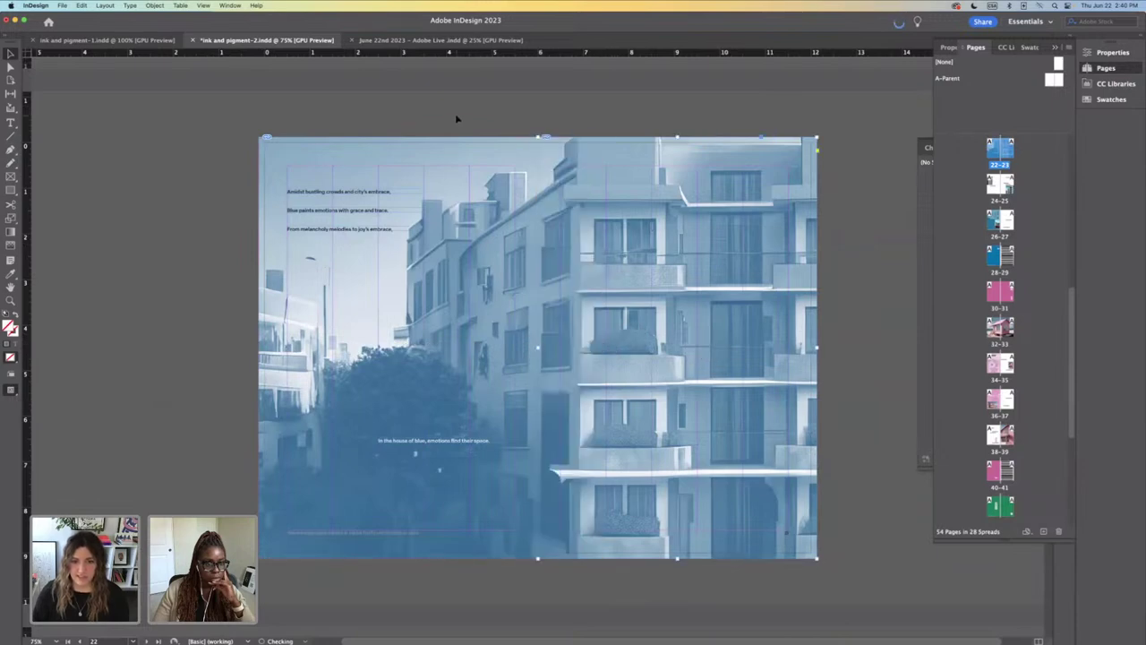
{"action": "scroll", "coordinate": [580, 254], "scroll_direction": "down", "scroll_amount": 1}
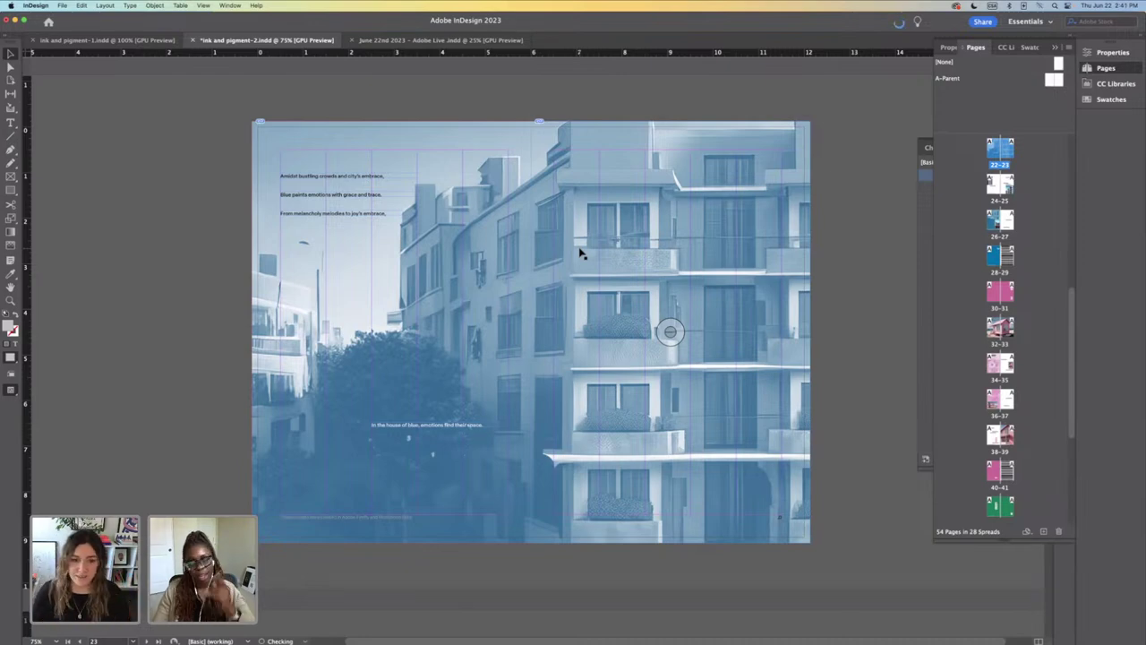
{"action": "key", "text": "super+s"}
Step: Align the outer edge of the green background on page 48 with the page edge and deselect it
{"action": "scroll", "coordinate": [220, 212], "scroll_direction": "down", "scroll_amount": 15}
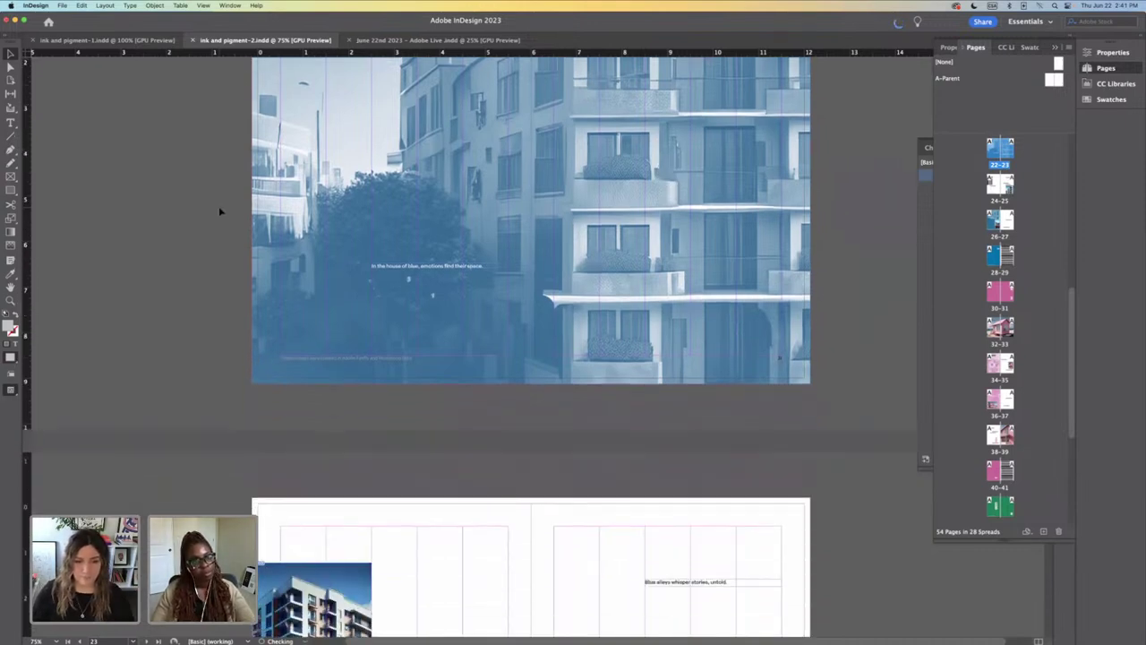
{"action": "scroll", "coordinate": [218, 206], "scroll_direction": "down", "scroll_amount": 12}
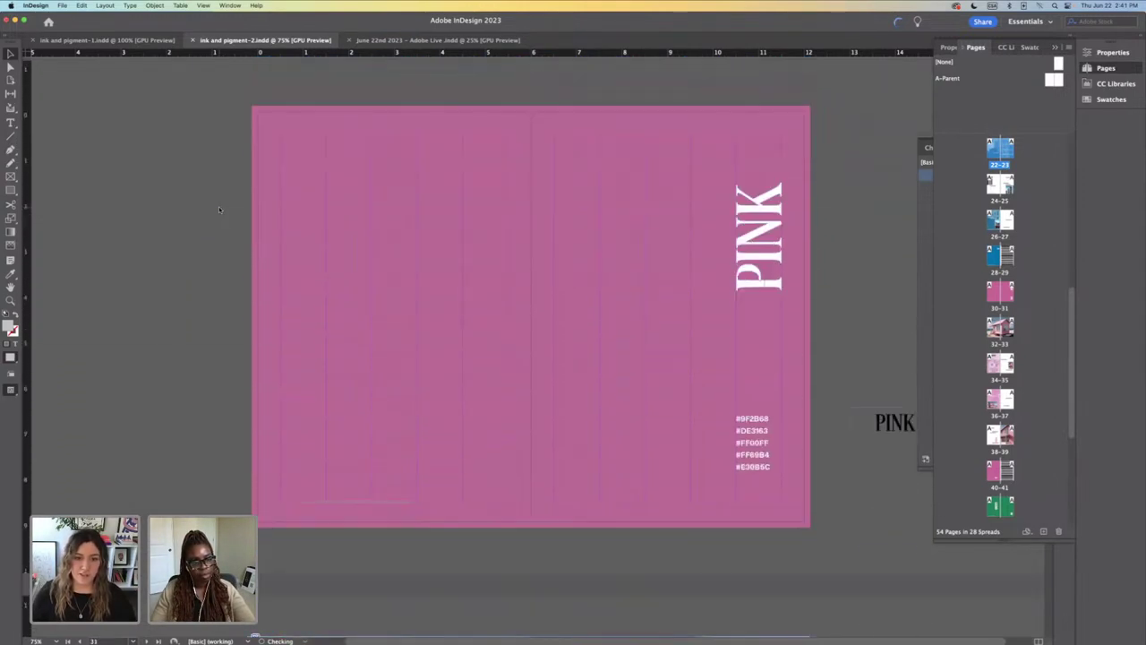
{"action": "scroll", "coordinate": [219, 210], "scroll_direction": "down", "scroll_amount": 15}
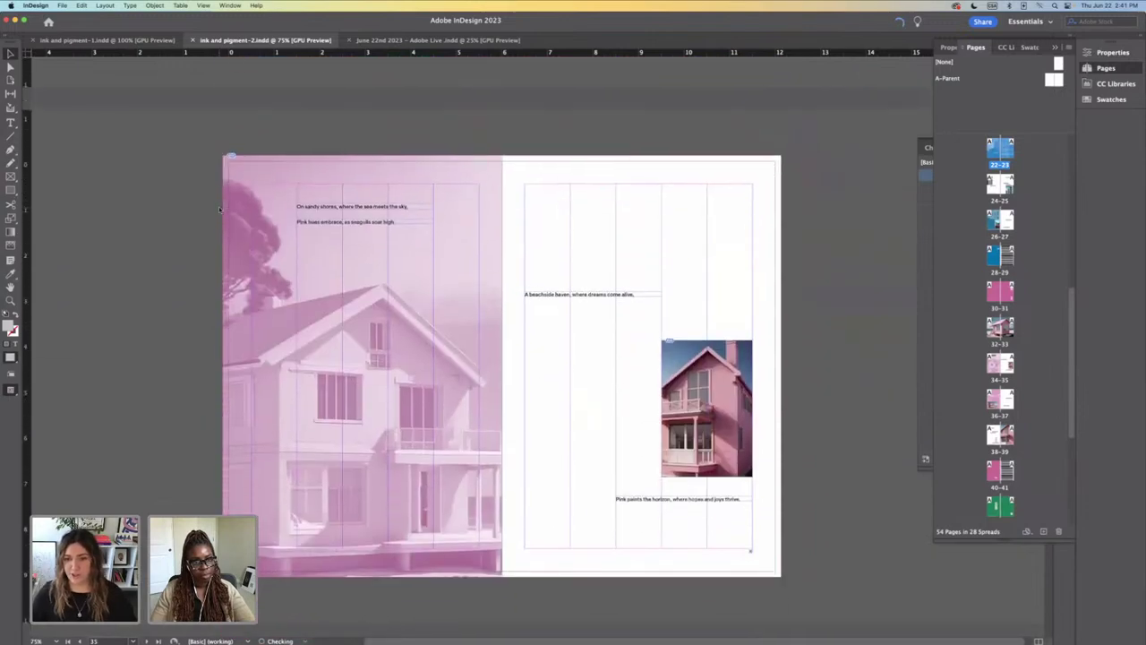
{"action": "scroll", "coordinate": [218, 206], "scroll_direction": "down", "scroll_amount": 15}
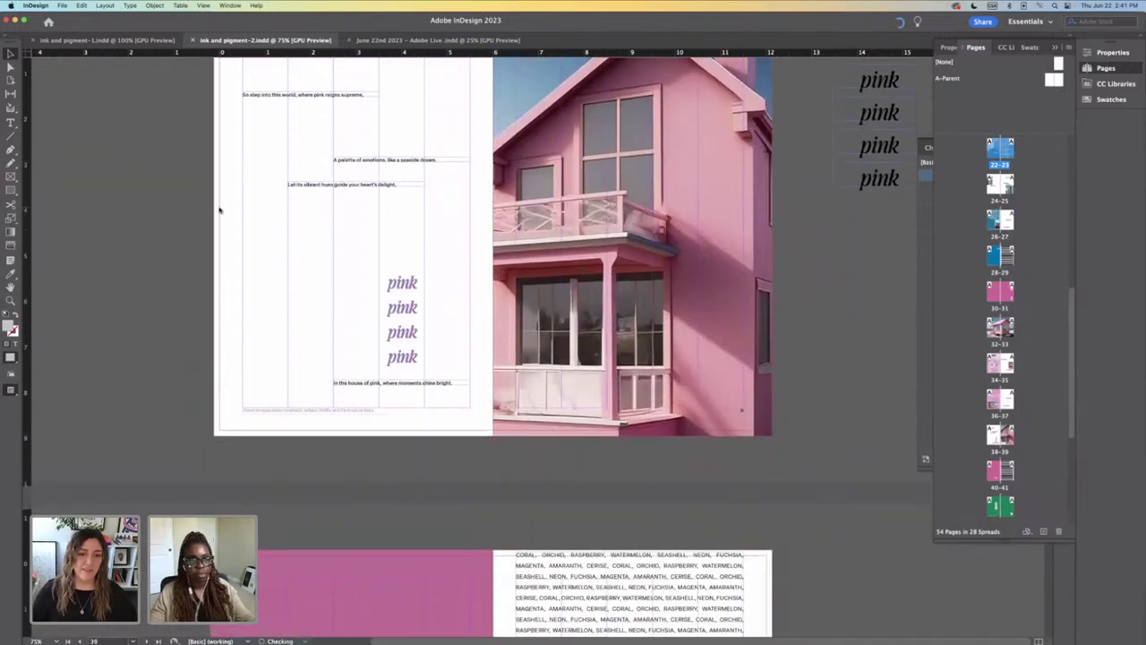
{"action": "scroll", "coordinate": [219, 210], "scroll_direction": "down", "scroll_amount": 15}
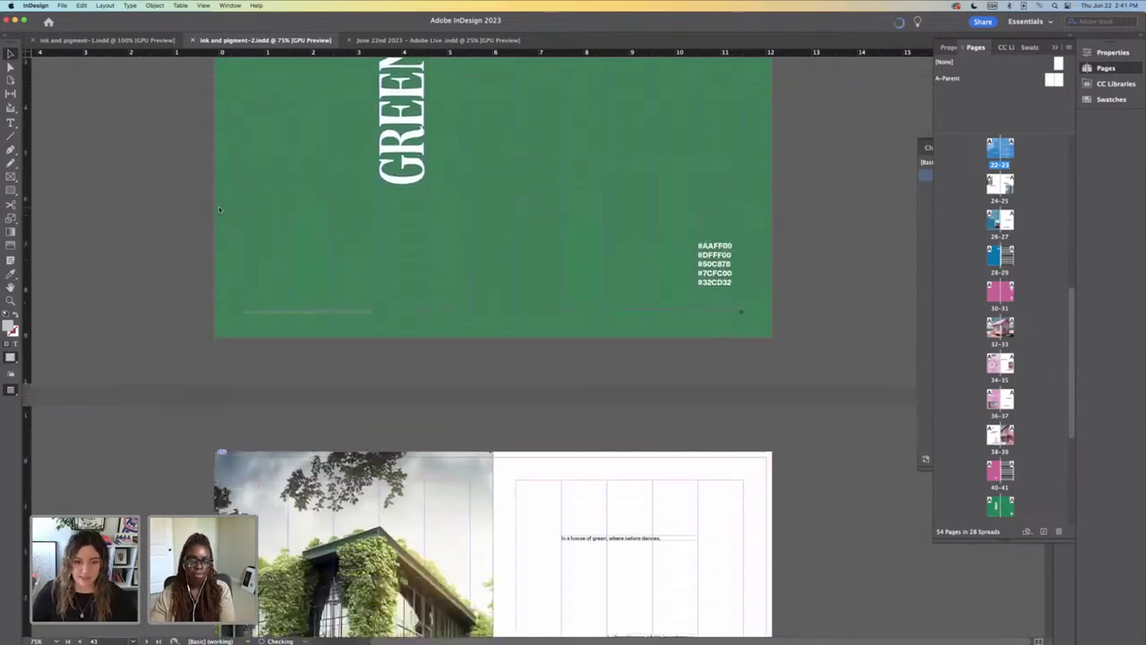
{"action": "scroll", "coordinate": [219, 209], "scroll_direction": "down", "scroll_amount": 15}
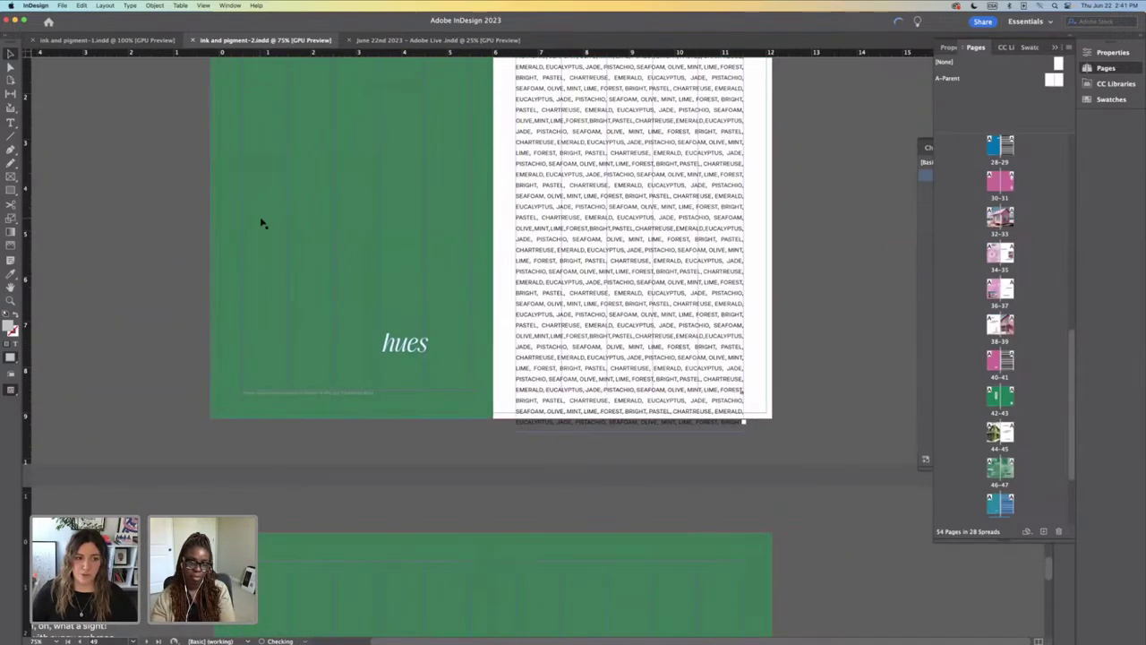
{"action": "left_click", "coordinate": [243, 223]}
{"action": "left_click_drag", "start_coordinate": [209, 208], "coordinate": [214, 207]}
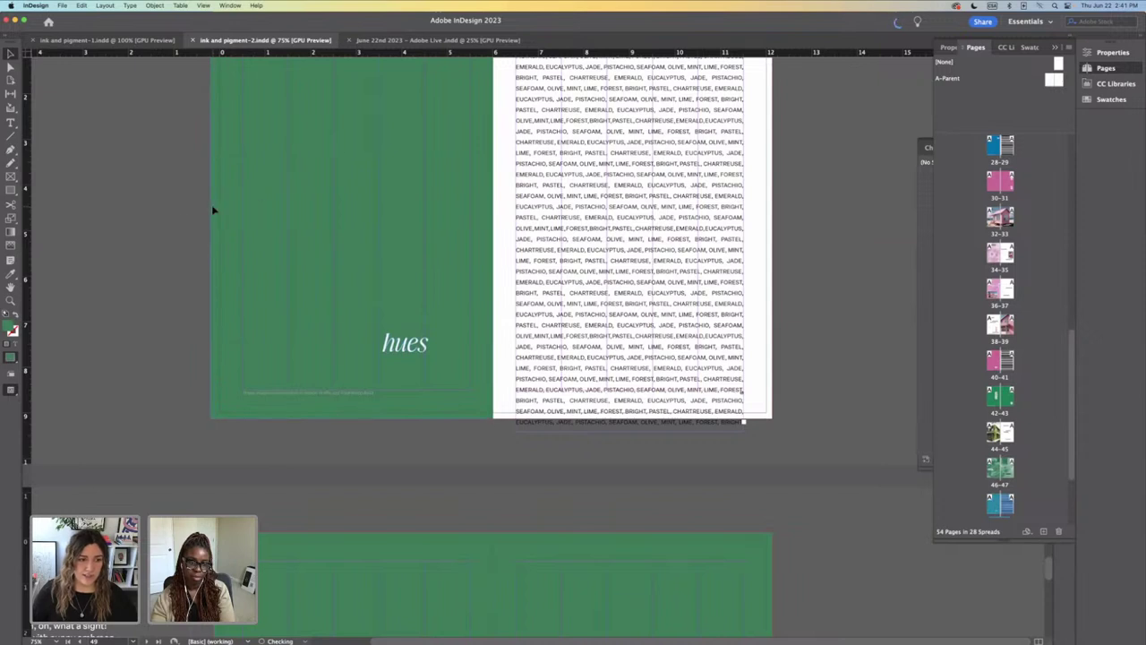
{"action": "key", "text": "super+shift+a"}
{"action": "scroll", "coordinate": [375, 244], "scroll_direction": "up", "scroll_amount": 1}
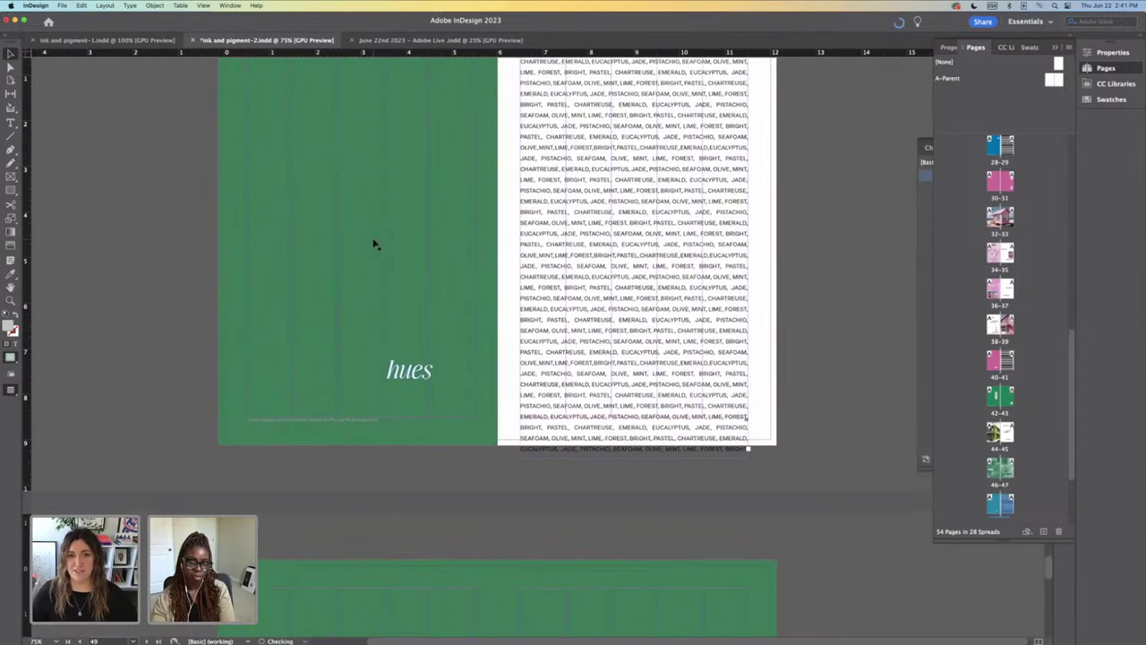
Step: Recolour the duplicated green divider background on pages 50-51 with the orange c9m63y99k0 swatch and delete its outlined GREEN title
{"action": "scroll", "coordinate": [374, 244], "scroll_direction": "down", "scroll_amount": 15}
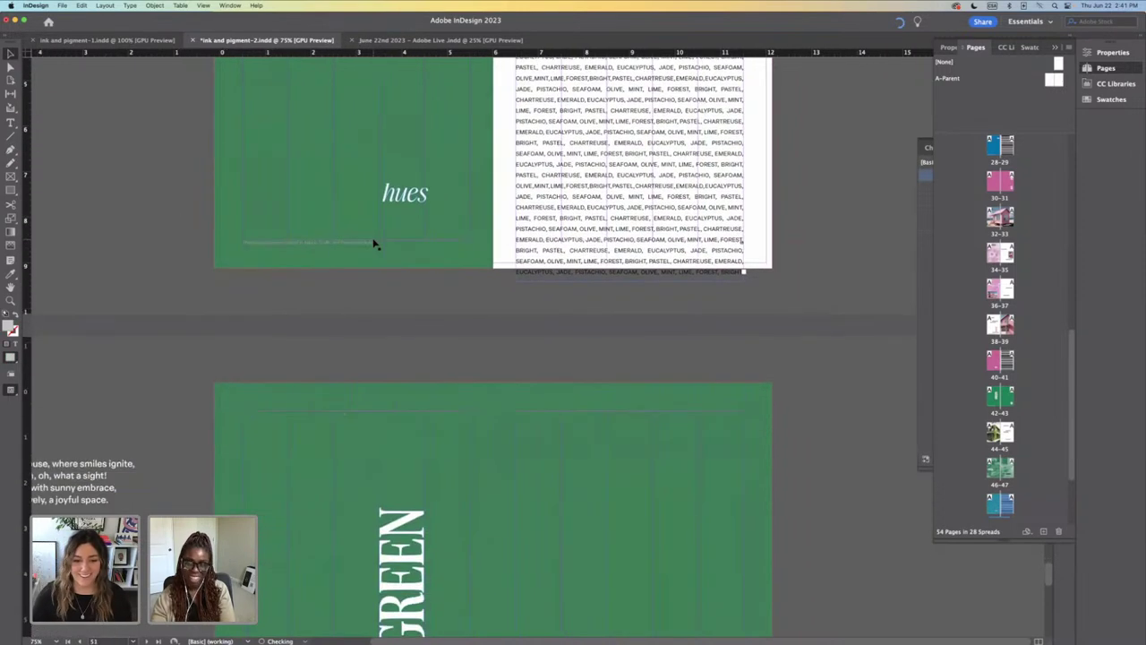
{"action": "left_click", "coordinate": [650, 334]}
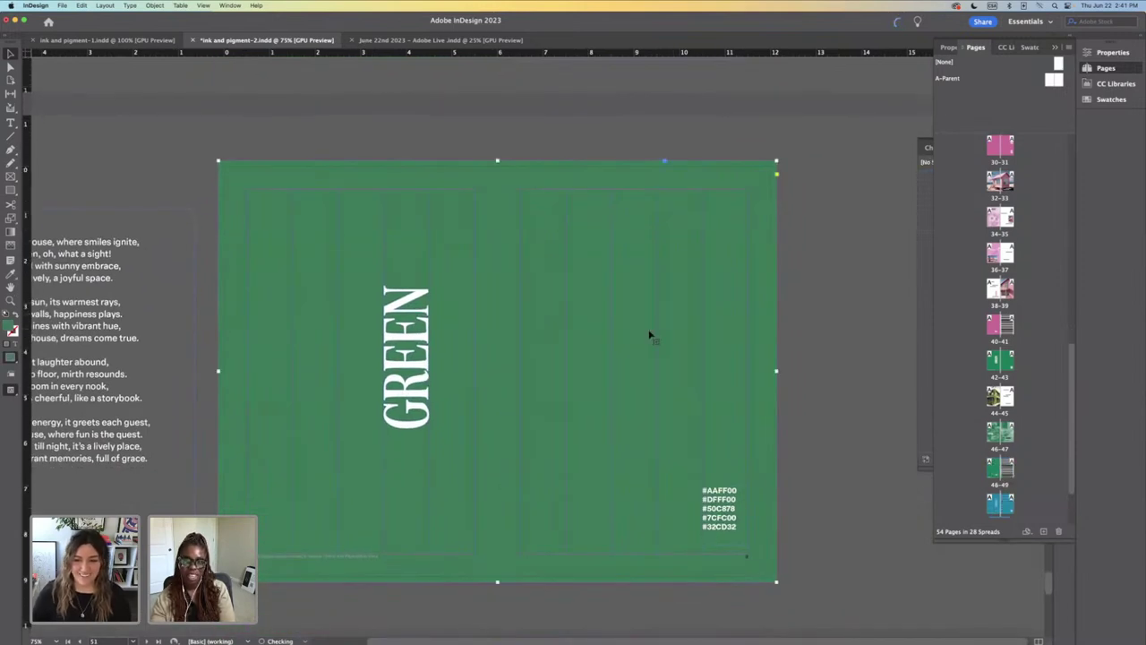
{"action": "left_click", "coordinate": [1056, 47]}
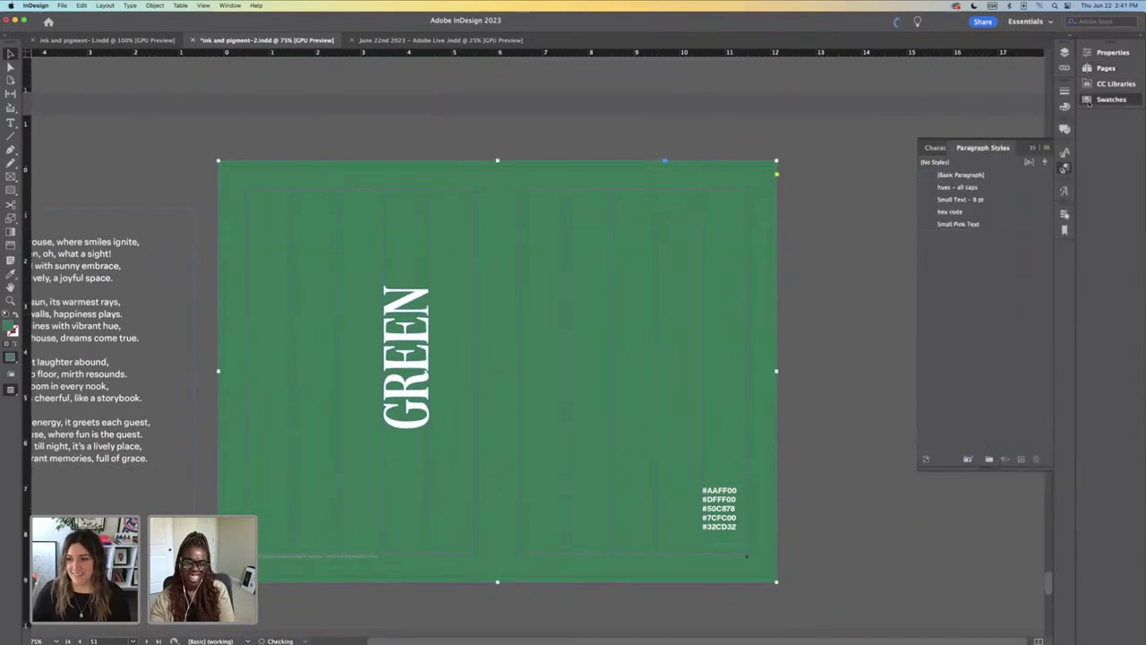
{"action": "left_click", "coordinate": [1096, 99]}
{"action": "left_click", "coordinate": [951, 394]}
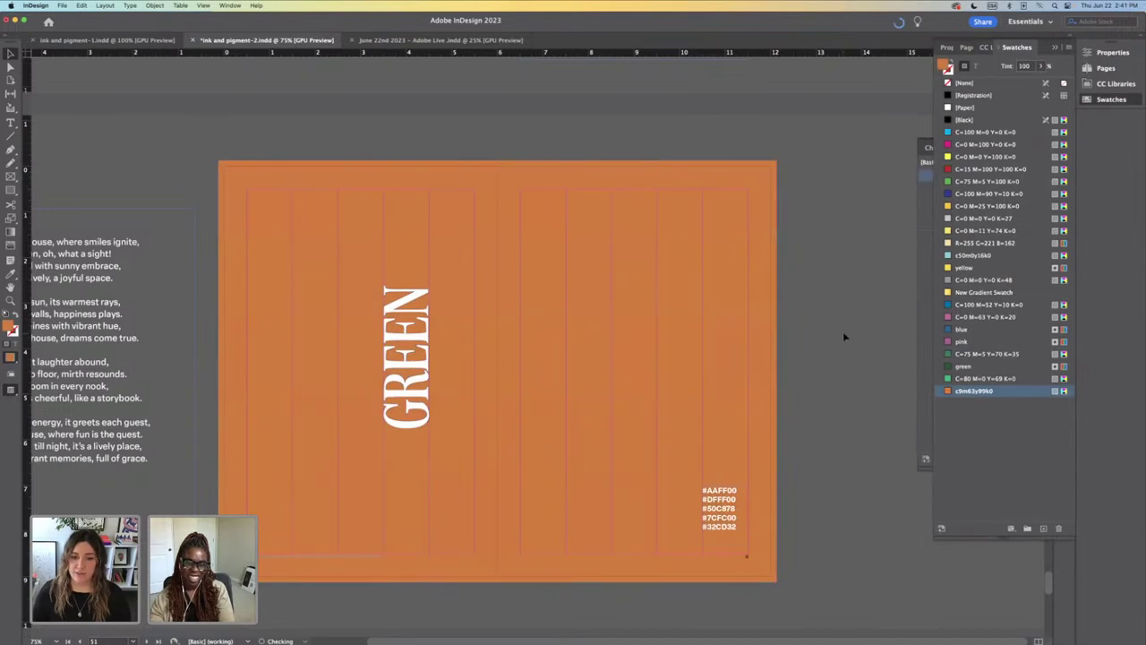
{"action": "left_click", "coordinate": [843, 331]}
{"action": "left_click", "coordinate": [428, 337]}
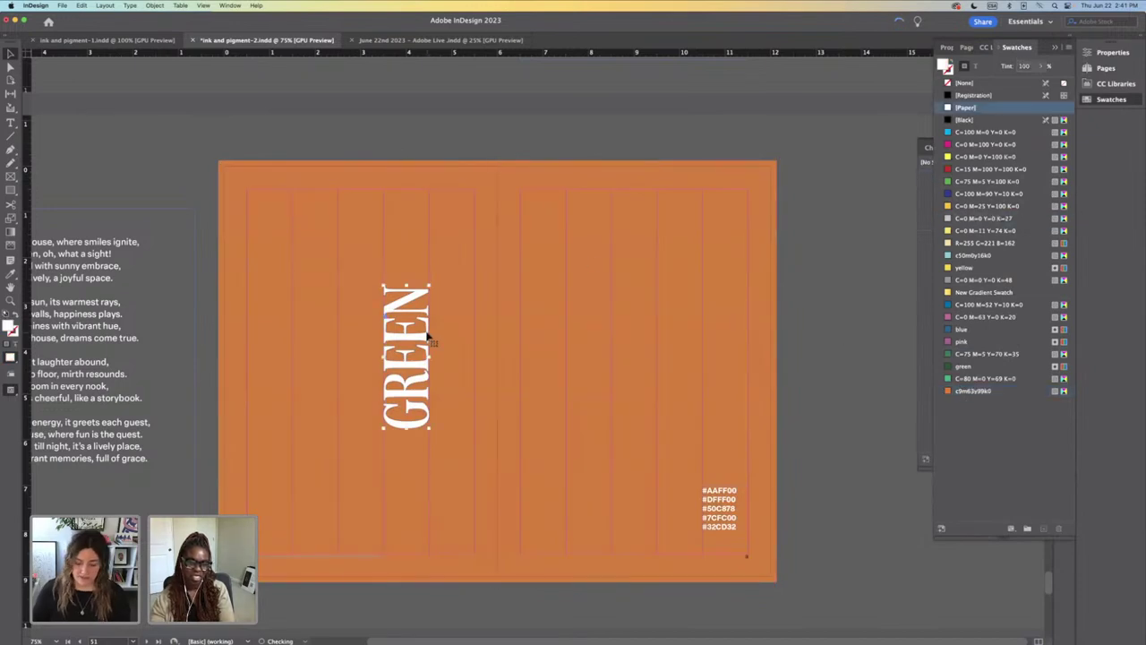
{"action": "key", "text": "Delete"}
Step: Copy the editable PINK title from the pasteboard of the pink divider spread and paste it on the pasteboard beside the orange spread
{"action": "key", "text": "super+minus"}
{"action": "scroll", "coordinate": [412, 286], "scroll_direction": "up", "scroll_amount": 10}
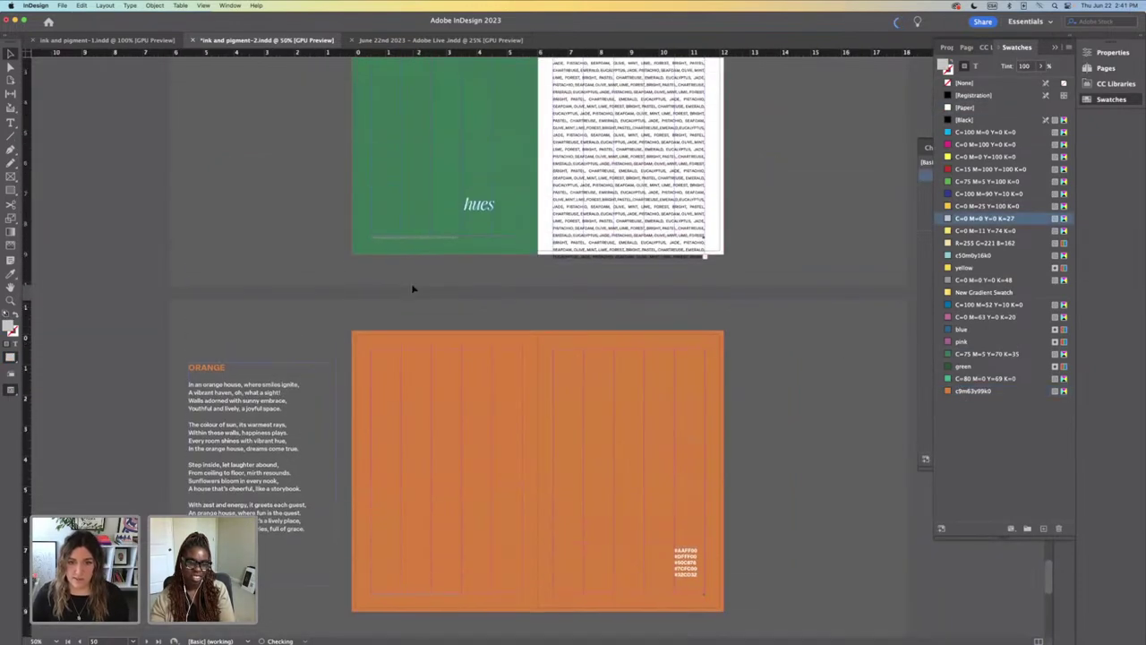
{"action": "scroll", "coordinate": [413, 287], "scroll_direction": "up", "scroll_amount": 15}
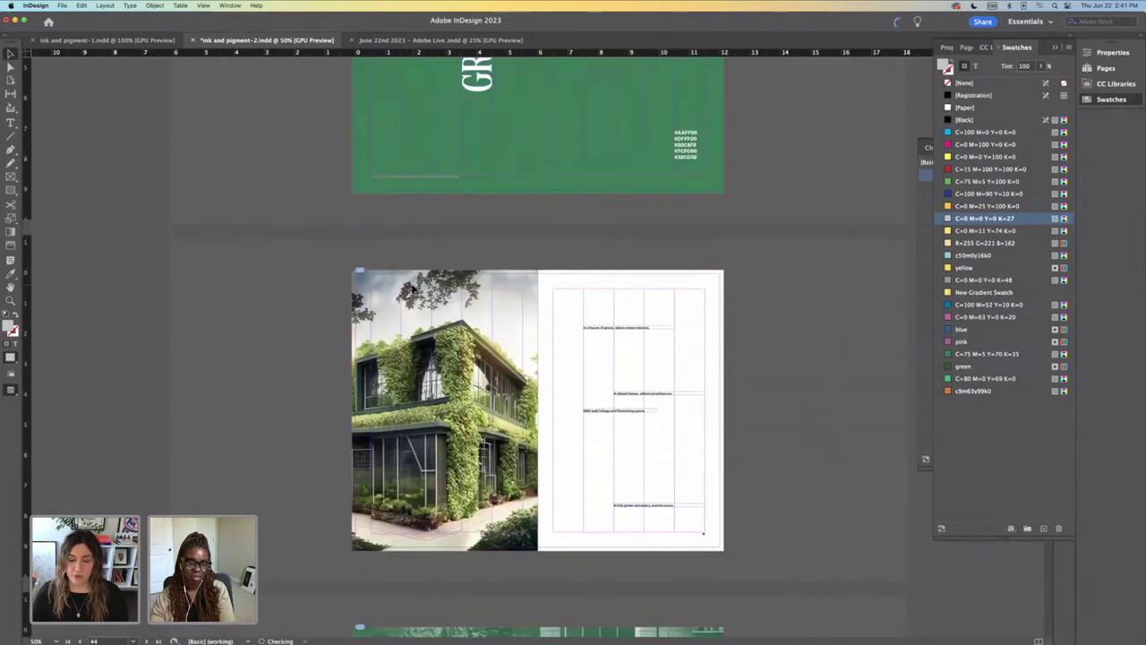
{"action": "scroll", "coordinate": [413, 288], "scroll_direction": "up", "scroll_amount": 4}
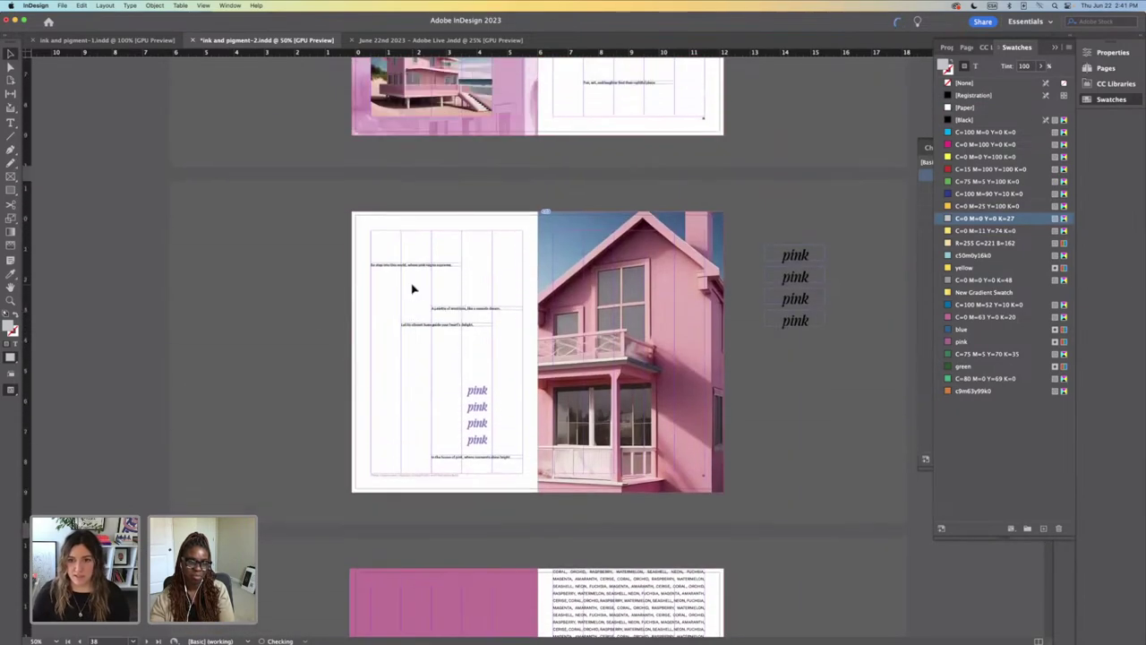
{"action": "scroll", "coordinate": [751, 259], "scroll_direction": "up", "scroll_amount": 15}
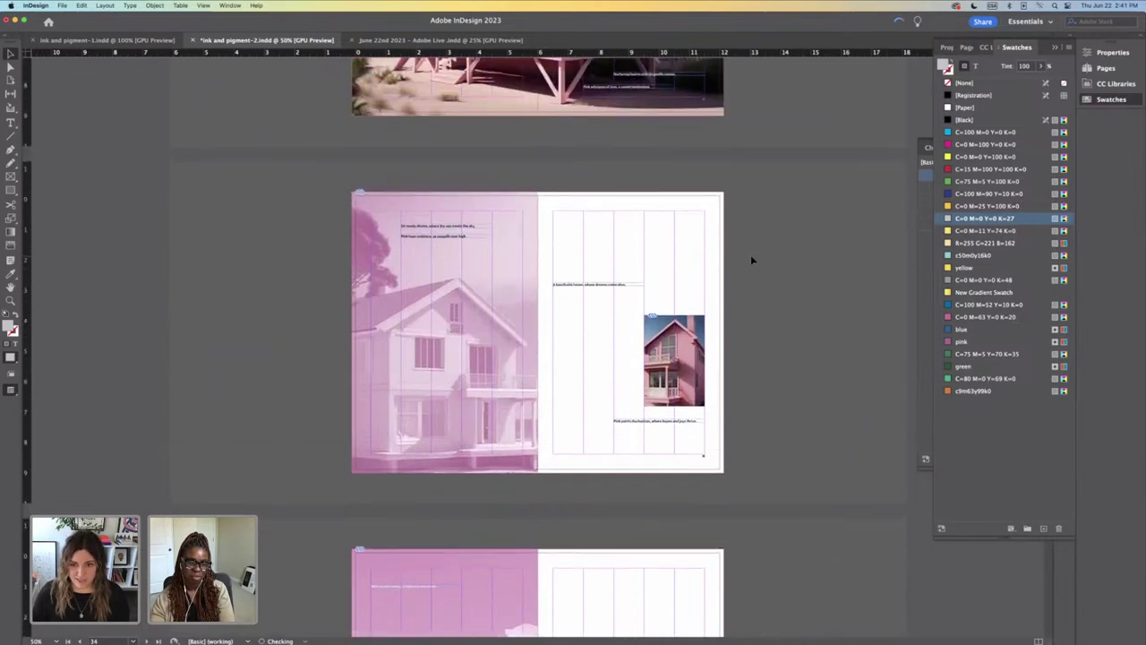
{"action": "scroll", "coordinate": [751, 259], "scroll_direction": "up", "scroll_amount": 5}
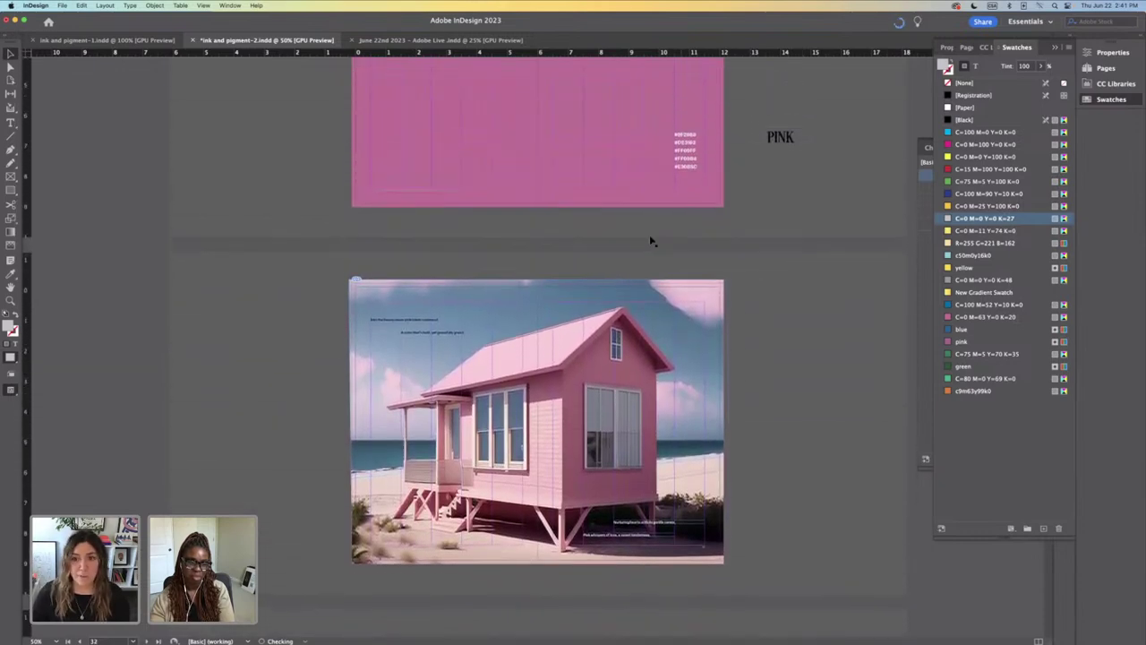
{"action": "left_click", "coordinate": [780, 139]}
{"action": "scroll", "coordinate": [710, 267], "scroll_direction": "down", "scroll_amount": 20}
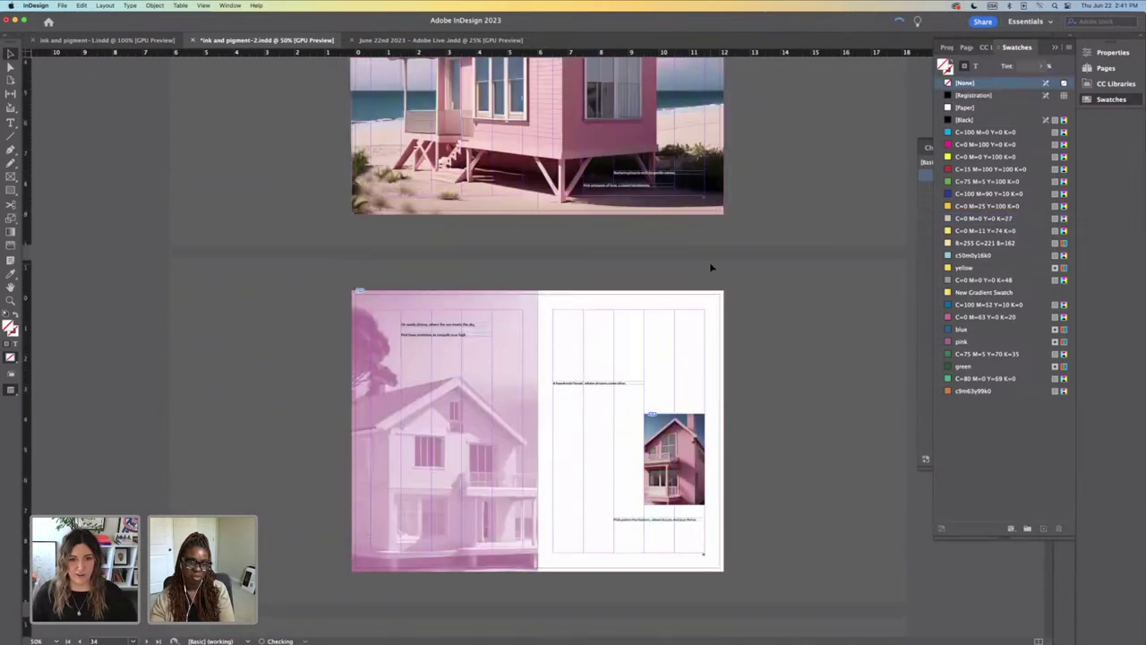
{"action": "scroll", "coordinate": [711, 266], "scroll_direction": "down", "scroll_amount": 10}
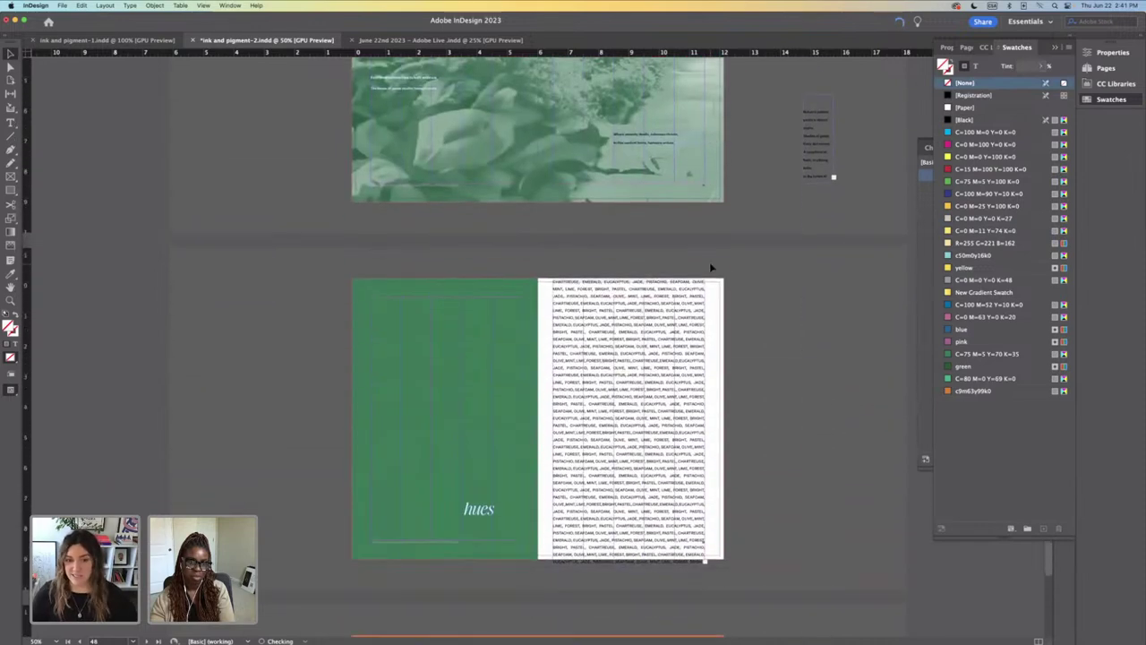
{"action": "scroll", "coordinate": [778, 302], "scroll_direction": "up", "scroll_amount": 3}
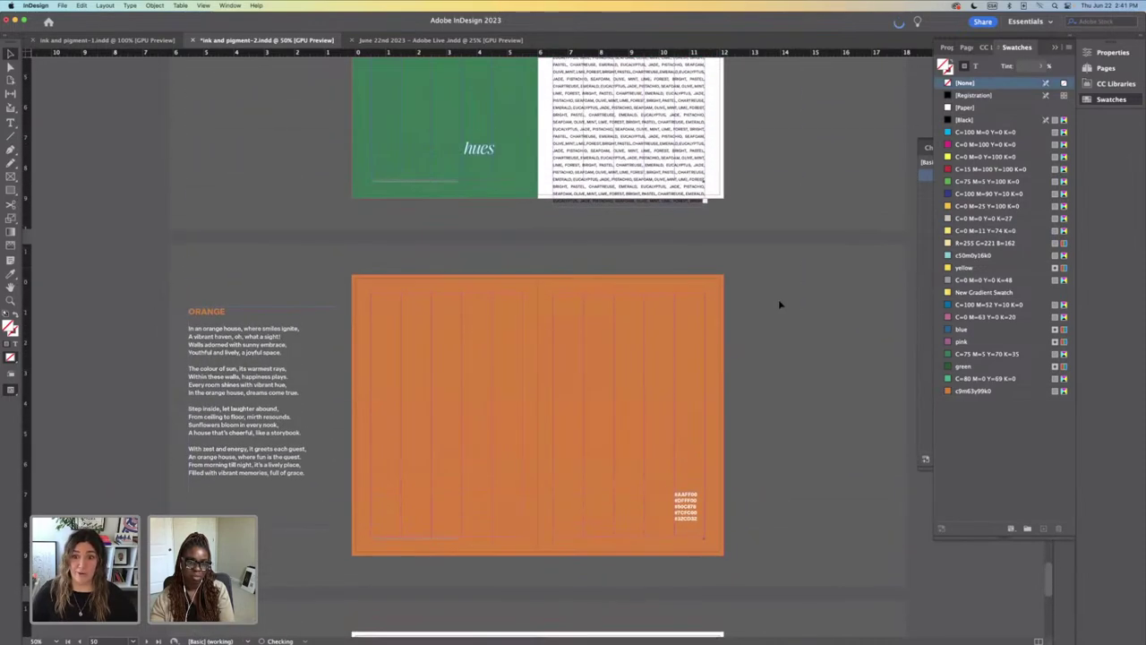
{"action": "scroll", "coordinate": [777, 304], "scroll_direction": "down", "scroll_amount": 2}
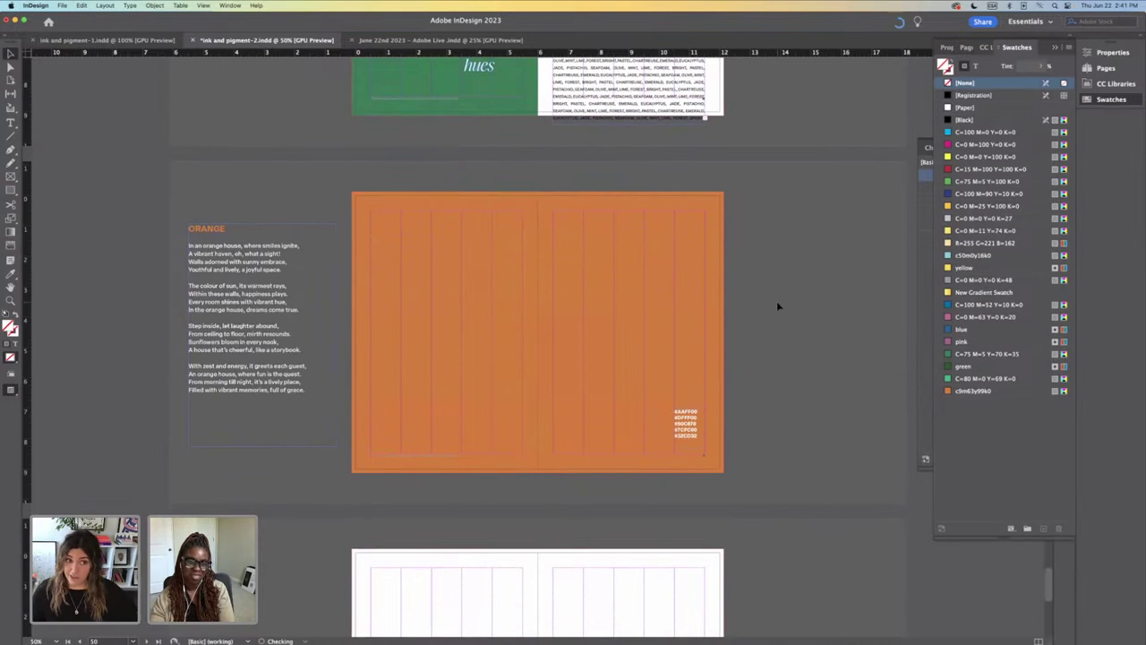
{"action": "key", "text": "super+v"}
{"action": "left_click_drag", "start_coordinate": [555, 340], "coordinate": [889, 338]}
{"action": "left_click", "coordinate": [796, 277]}
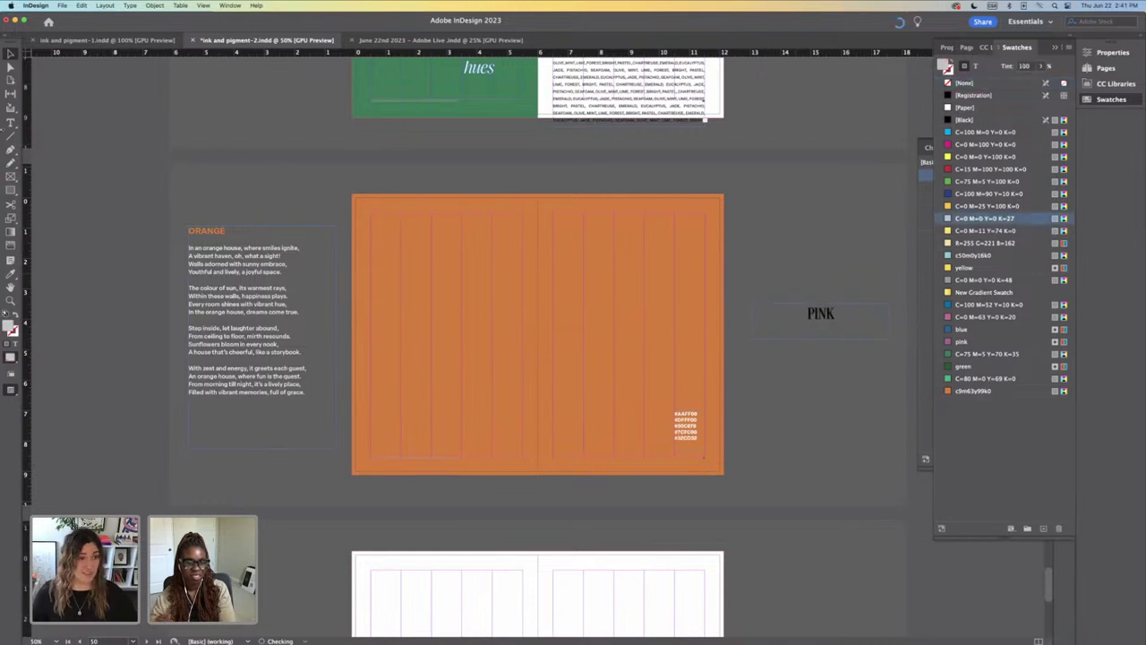
Step: Change the pasted PINK title's text to ORANGE
{"action": "key", "text": "t"}
{"action": "double_click", "coordinate": [834, 318]}
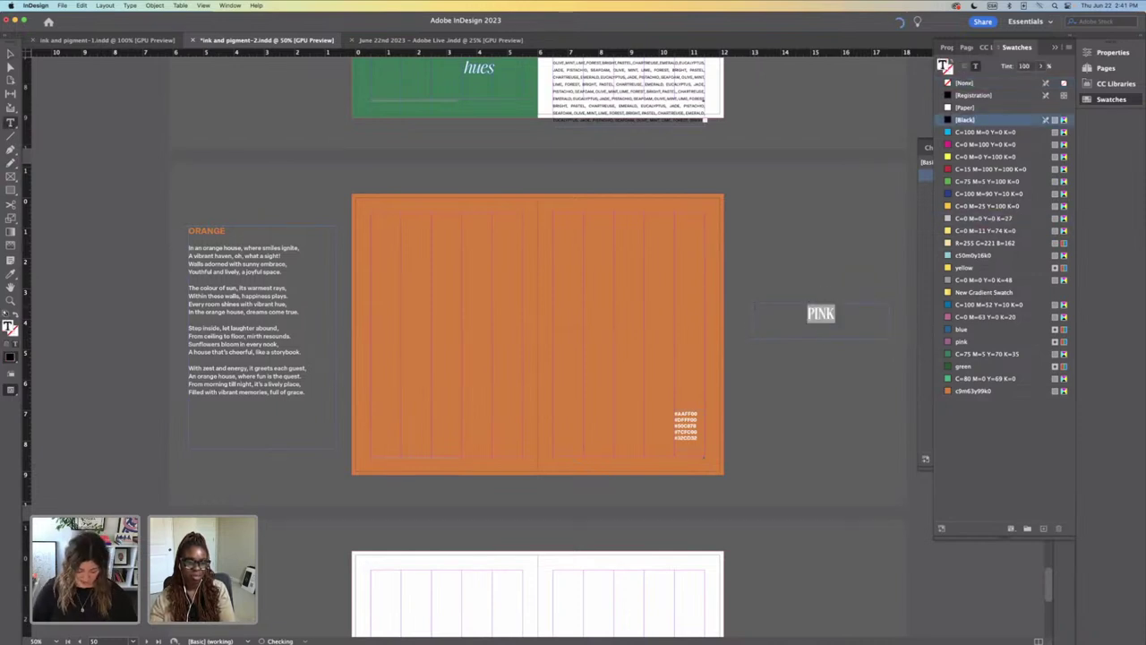
{"action": "type", "text": "ORANGE"}
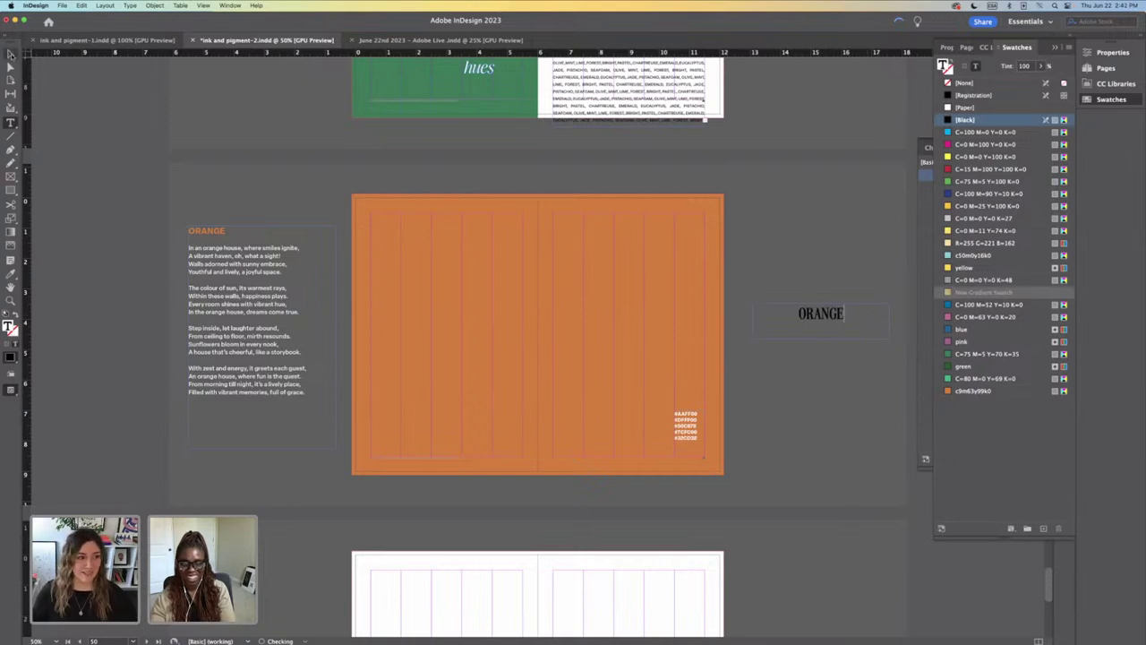
{"action": "key", "text": "Escape"}
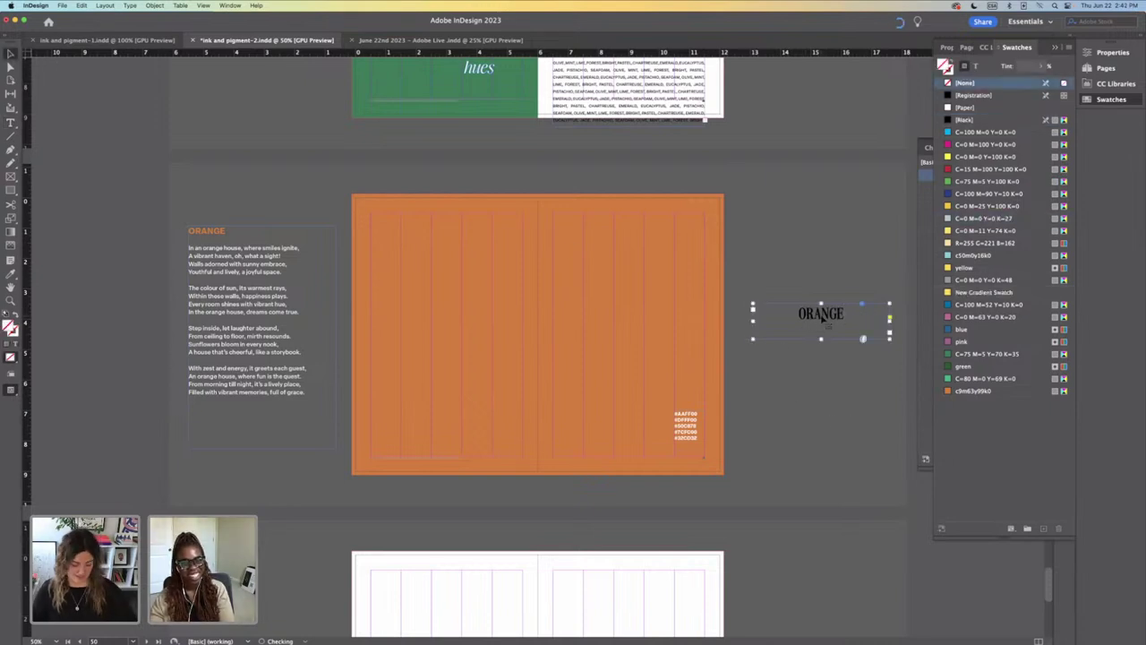
Step: Duplicate the ORANGE title, convert the copy to outlines and place it on the orange spread
{"action": "left_click_drag", "start_coordinate": [813, 322], "coordinate": [817, 362]}
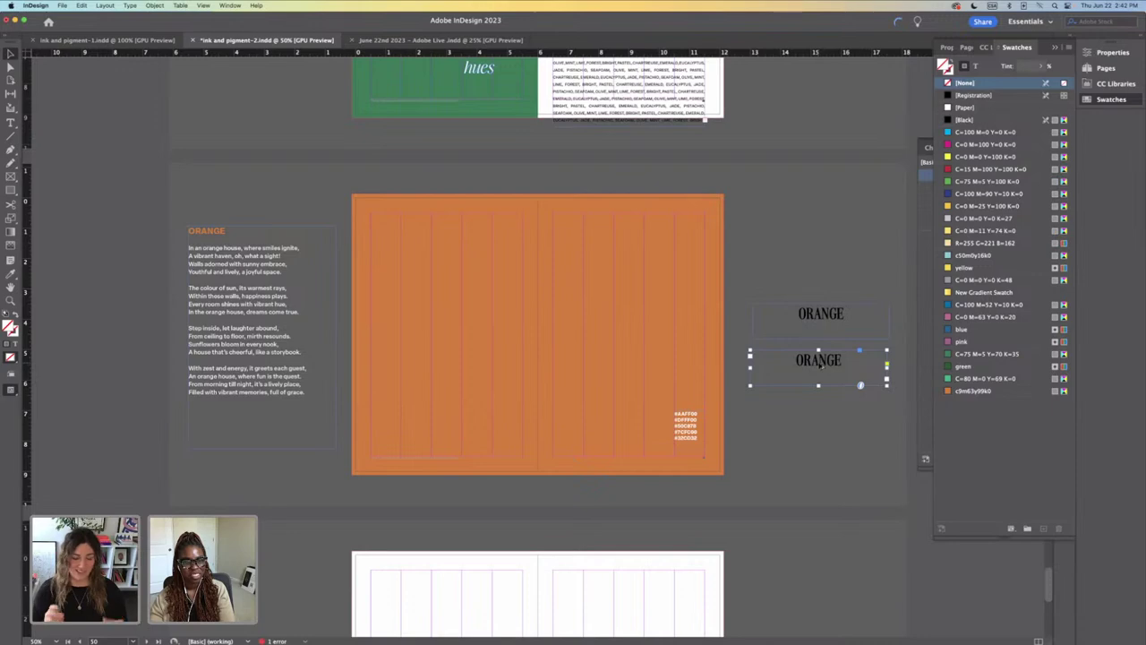
{"action": "key", "text": "super+shift+o"}
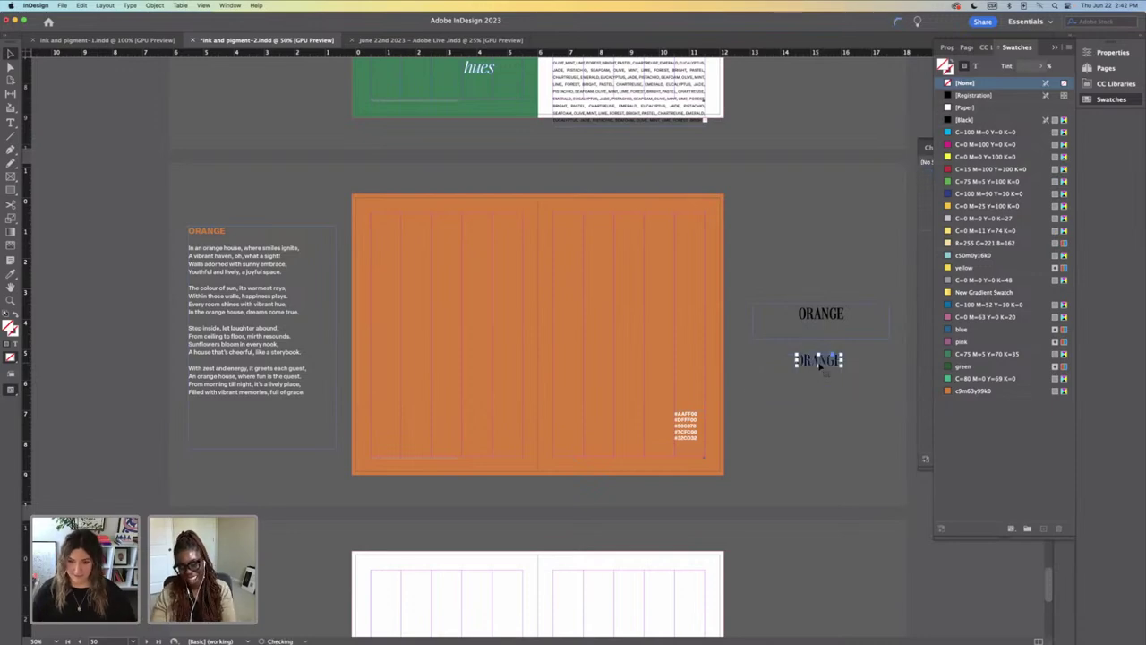
{"action": "left_click_drag", "start_coordinate": [826, 363], "coordinate": [508, 328]}
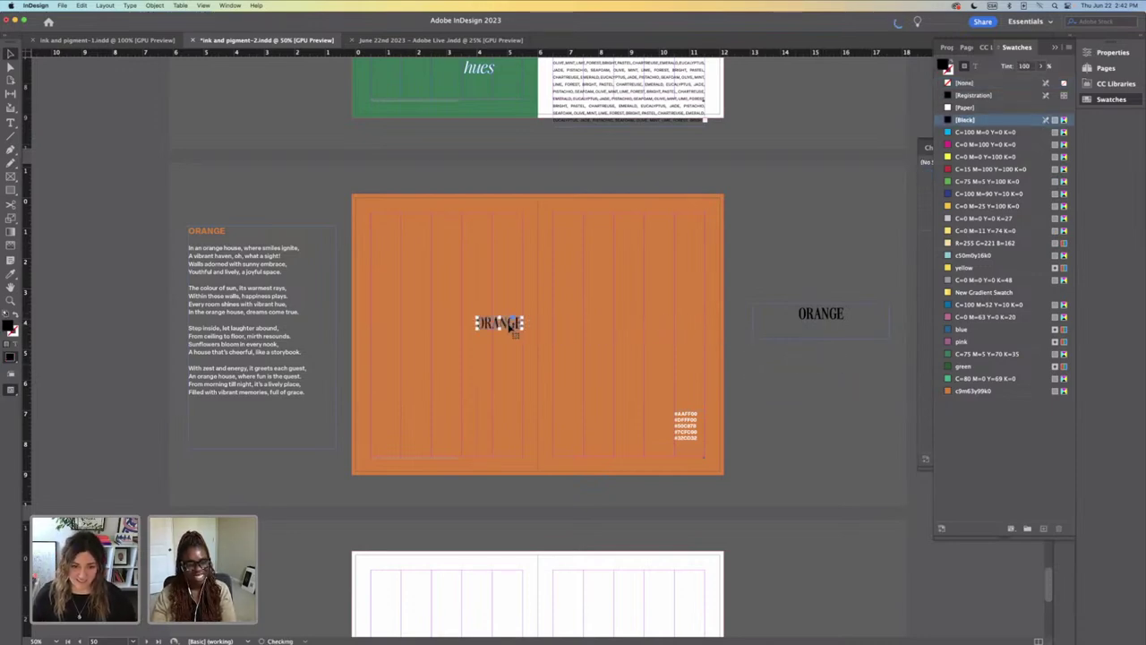
Step: Rotate the outlined ORANGE title to read upward and scale it to the width of page 50's first column, starting at the outer margin
{"action": "key", "text": "super+1"}
{"action": "left_click_drag", "start_coordinate": [585, 336], "coordinate": [555, 254]}
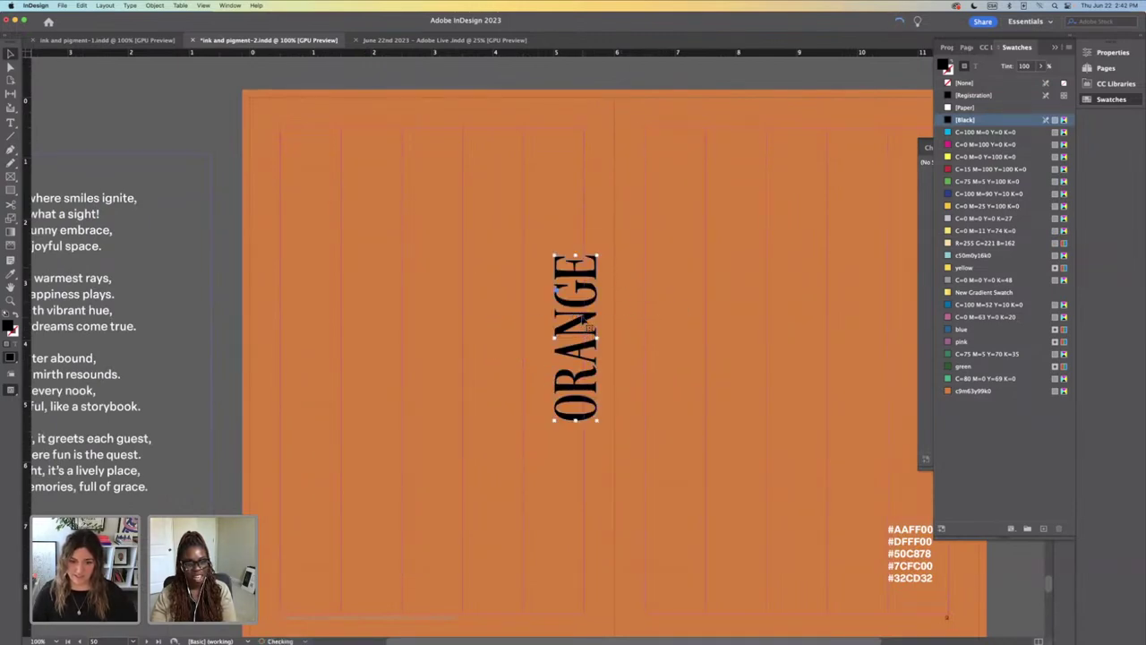
{"action": "left_click_drag", "start_coordinate": [586, 324], "coordinate": [314, 264]}
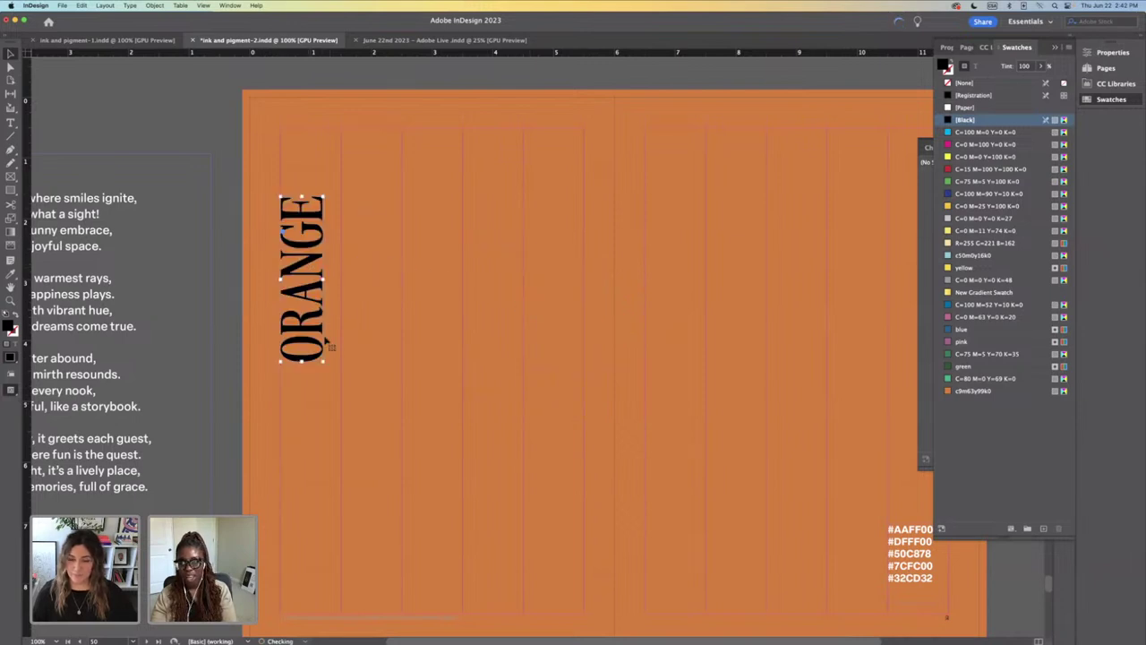
{"action": "left_click_drag", "start_coordinate": [325, 344], "coordinate": [340, 387]}
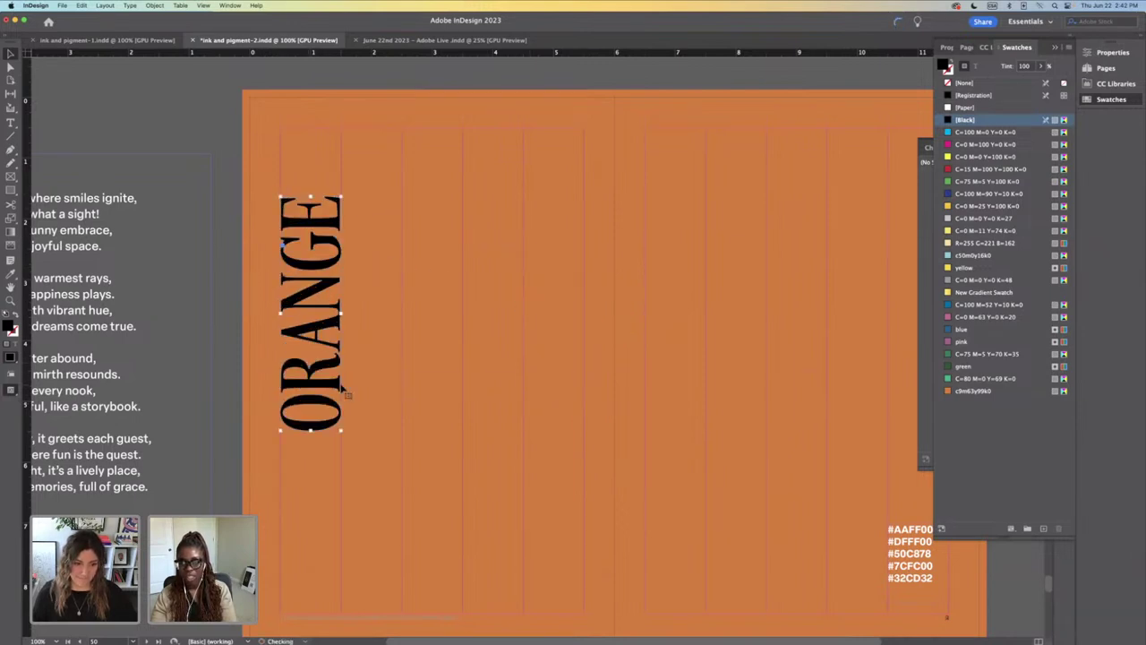
Step: Fill the outlined ORANGE title with the Paper swatch and deselect it
{"action": "left_click", "coordinate": [991, 108]}
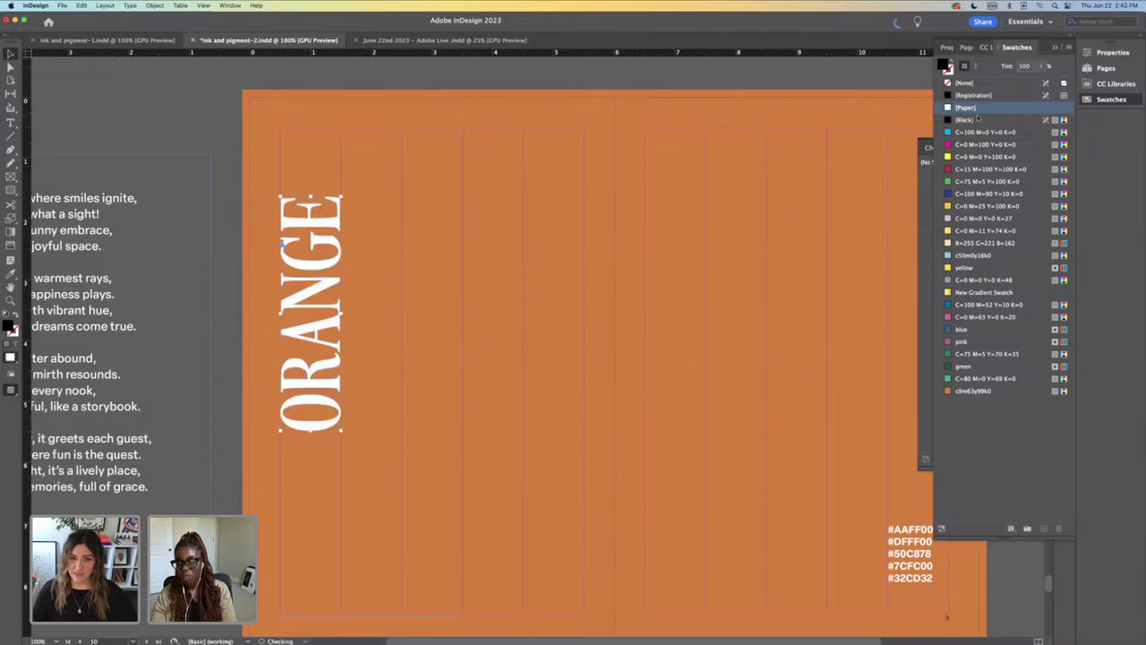
{"action": "left_click", "coordinate": [221, 96]}
{"action": "key", "text": "super+minus"}
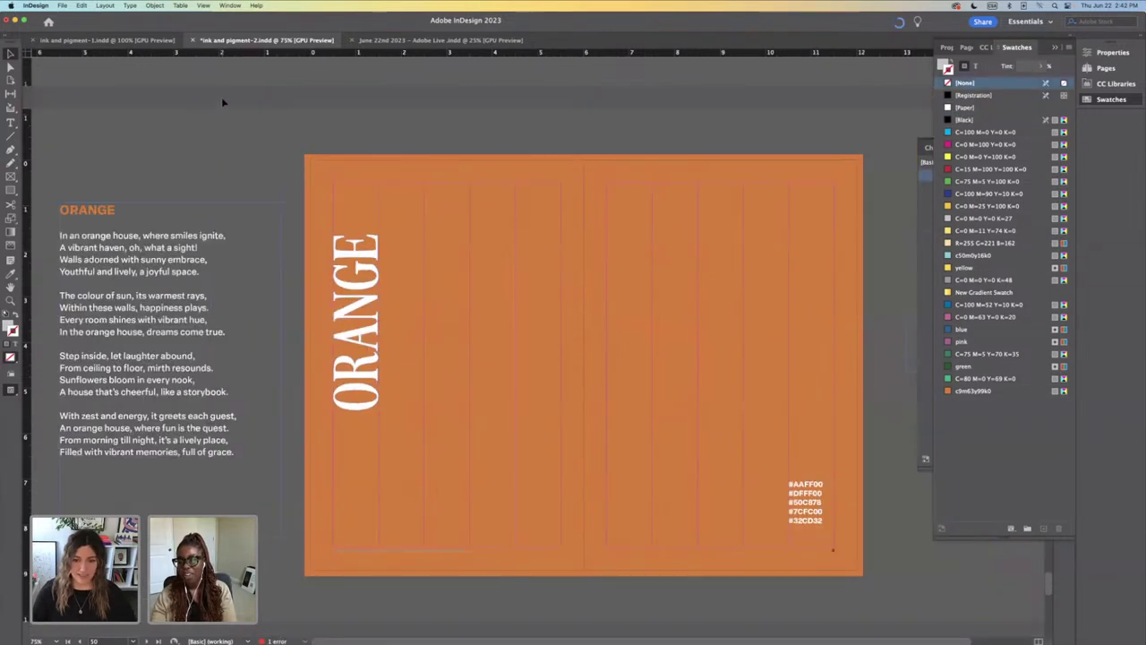
Step: Switch to the June 22nd 2023 – Adobe Live document and copy the text frame with the orange hex codes
{"action": "left_click", "coordinate": [441, 41]}
{"action": "scroll", "coordinate": [606, 316], "scroll_direction": "down", "scroll_amount": 1}
{"action": "scroll", "coordinate": [583, 269], "scroll_direction": "down", "scroll_amount": 10}
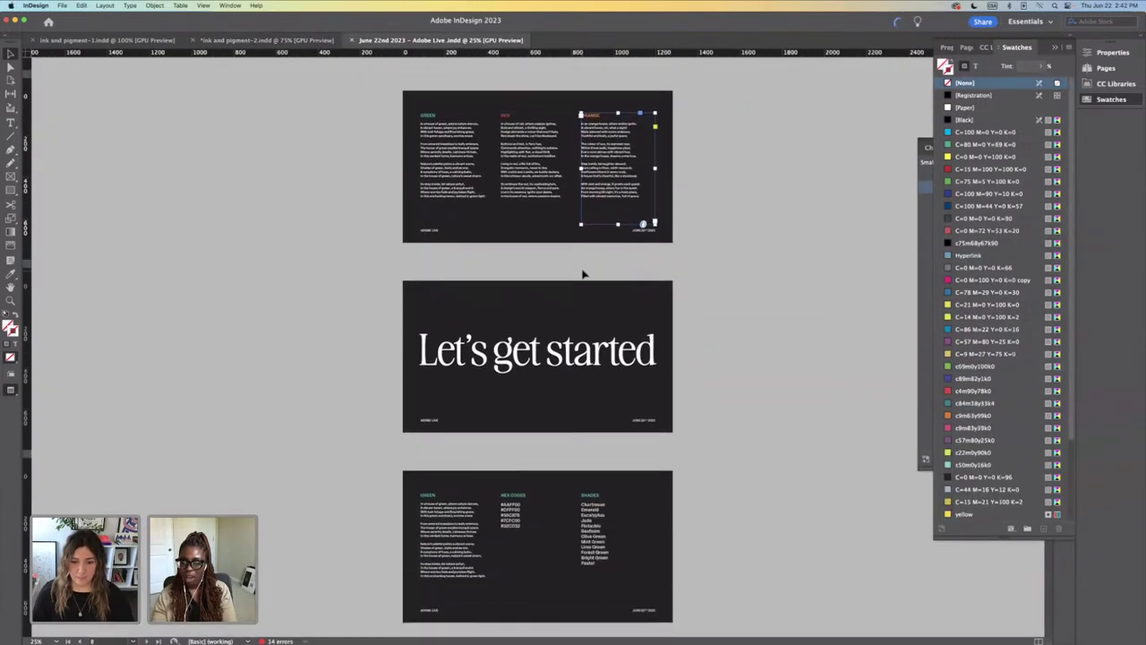
{"action": "key", "text": "super+equal"}
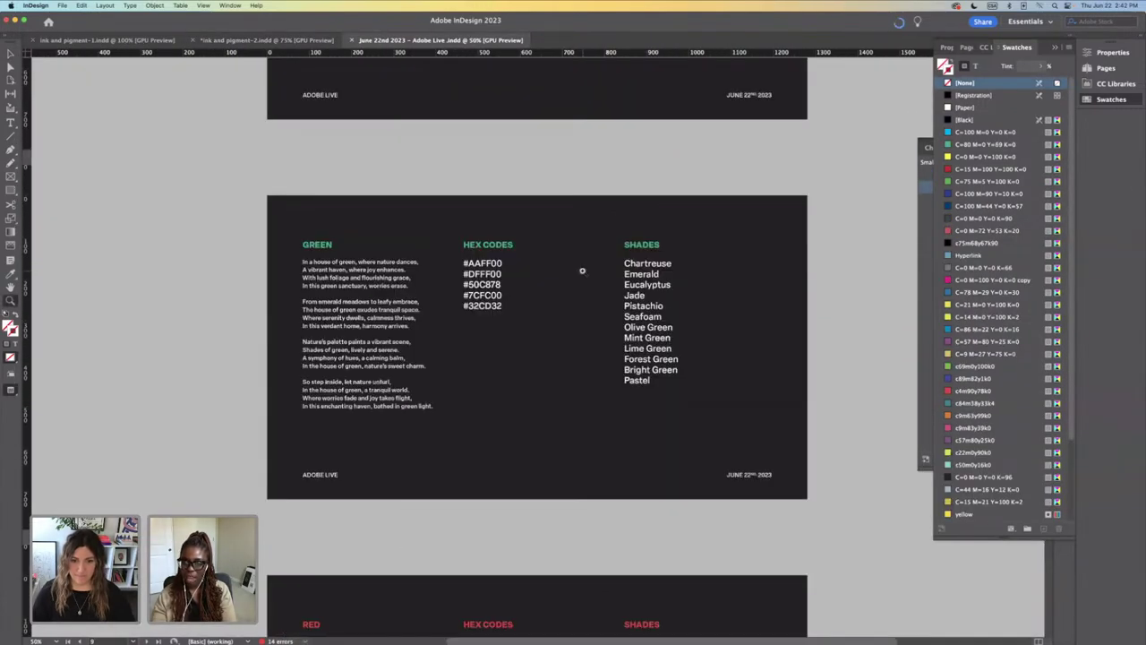
{"action": "key", "text": "super+equal"}
{"action": "scroll", "coordinate": [582, 270], "scroll_direction": "down", "scroll_amount": 10}
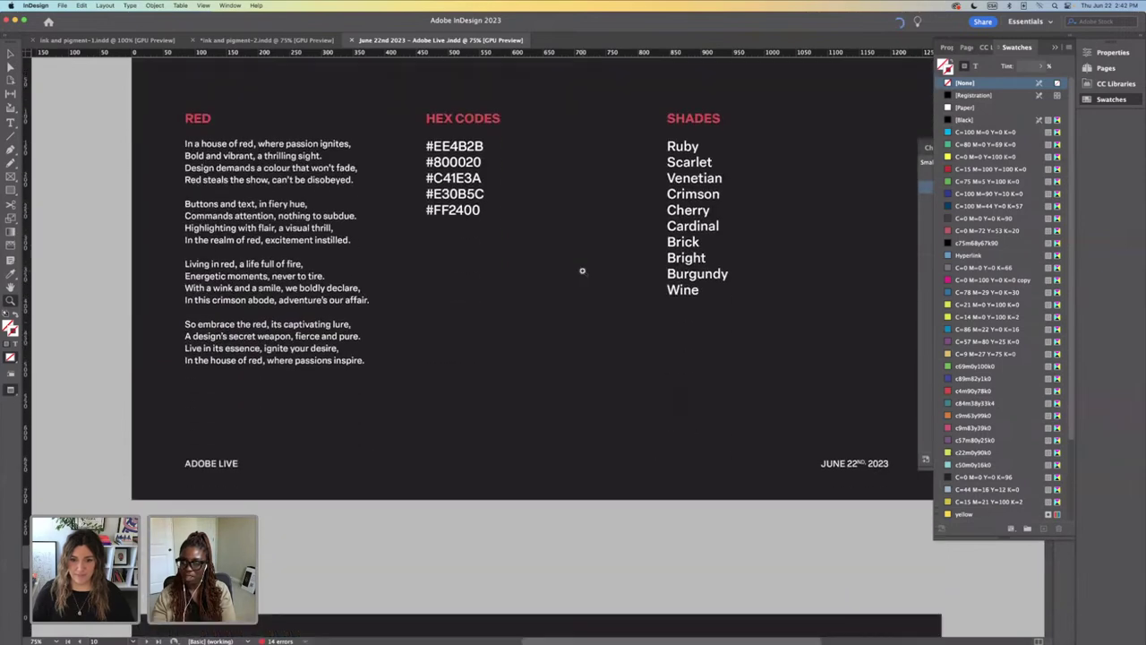
{"action": "scroll", "coordinate": [582, 270], "scroll_direction": "down", "scroll_amount": 10}
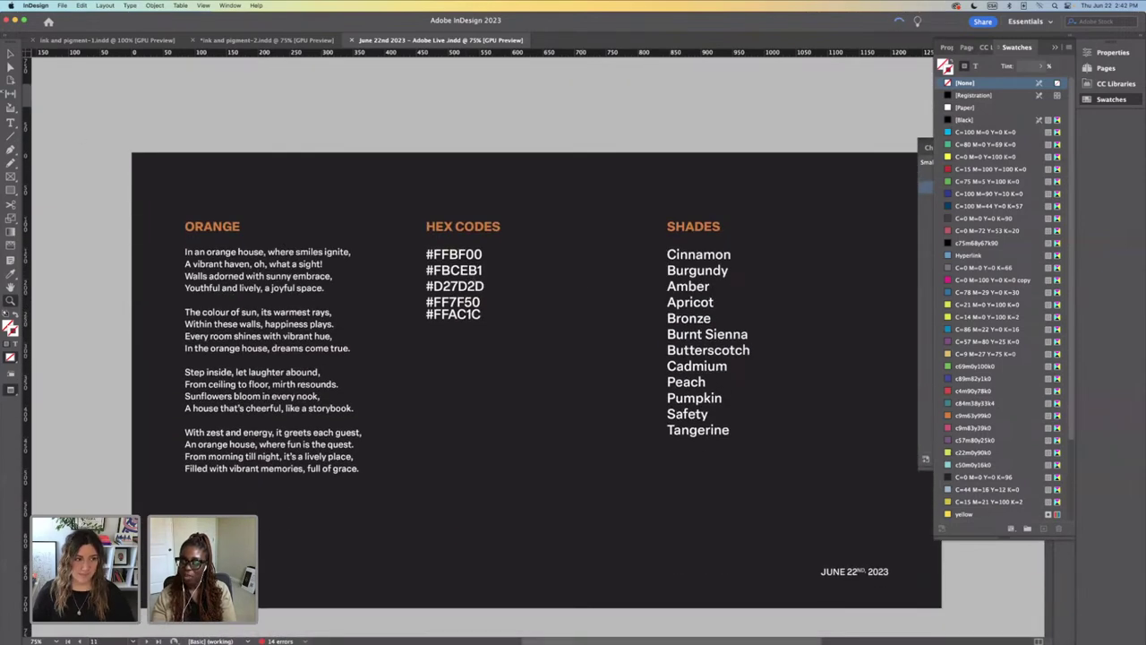
{"action": "left_click", "coordinate": [9, 54]}
{"action": "left_click", "coordinate": [470, 285]}
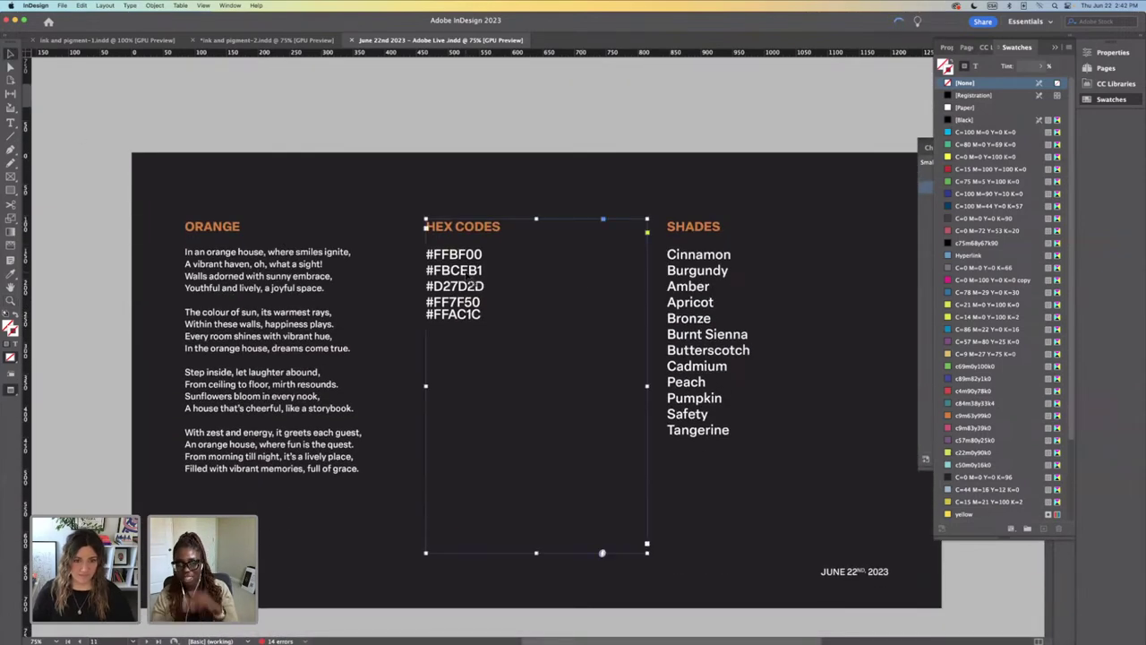
Step: Paste the HEX CODES frame into ink and pigment-2 and place it on the pasteboard above the orange poem
{"action": "left_click", "coordinate": [213, 40]}
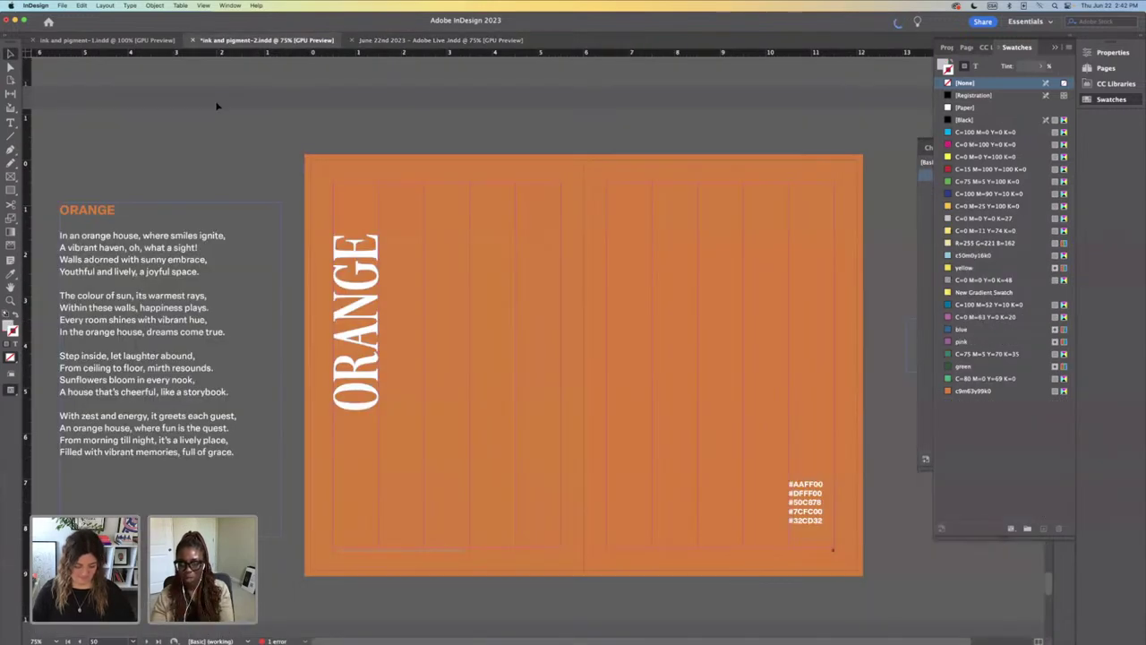
{"action": "key", "text": "super+v"}
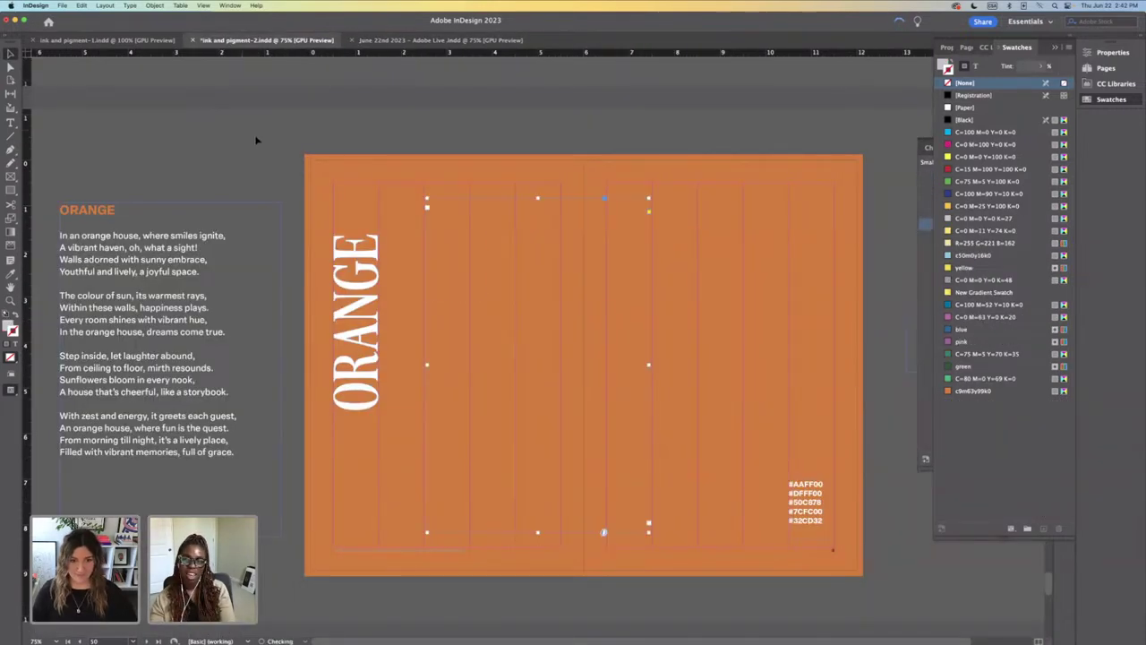
{"action": "left_click_drag", "start_coordinate": [221, 204], "coordinate": [172, 186]}
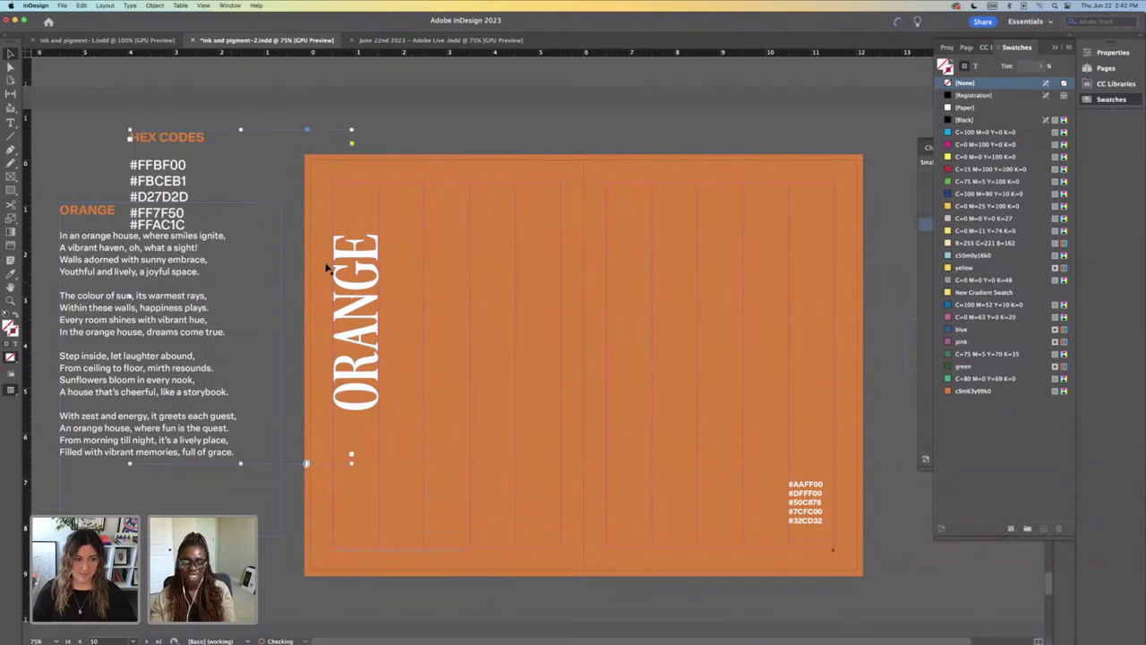
Step: Check the formatting of the spread's existing hex codes and set the pasted orange hex codes to 12 pt
{"action": "left_click", "coordinate": [11, 123]}
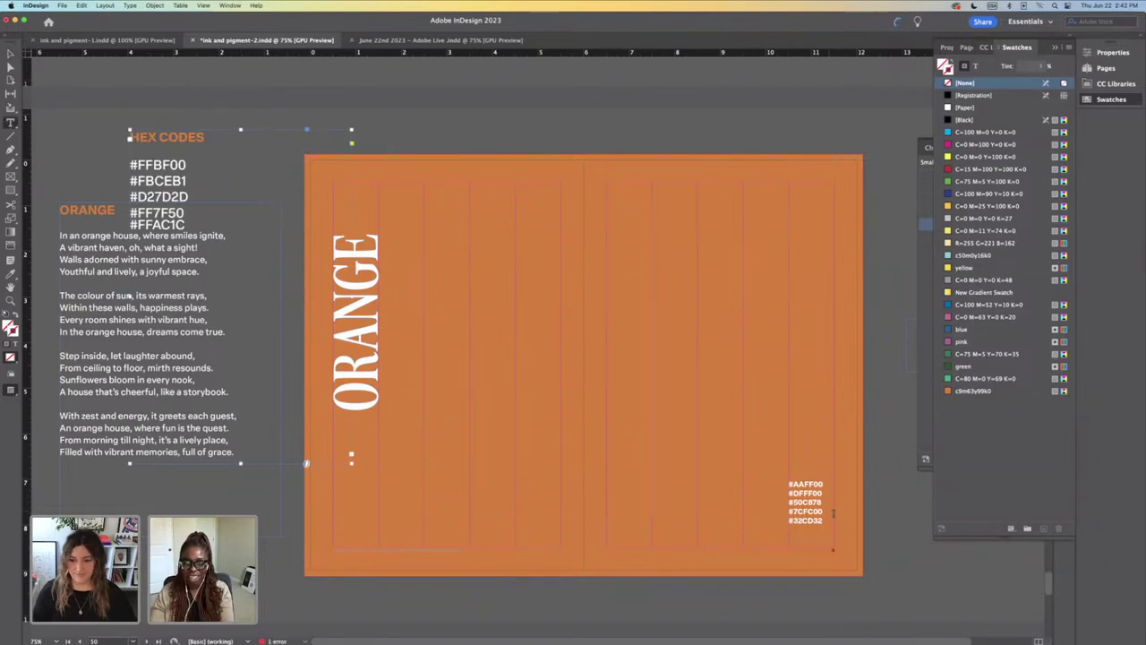
{"action": "left_click_drag", "start_coordinate": [827, 524], "coordinate": [786, 481]}
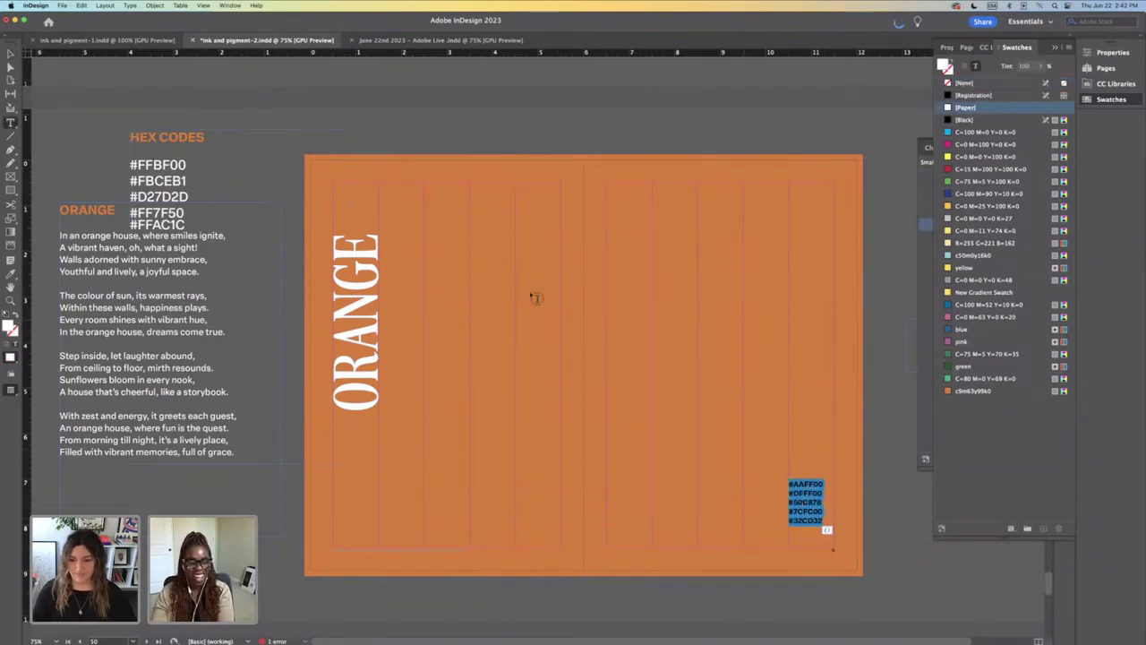
{"action": "left_click", "coordinate": [1068, 47]}
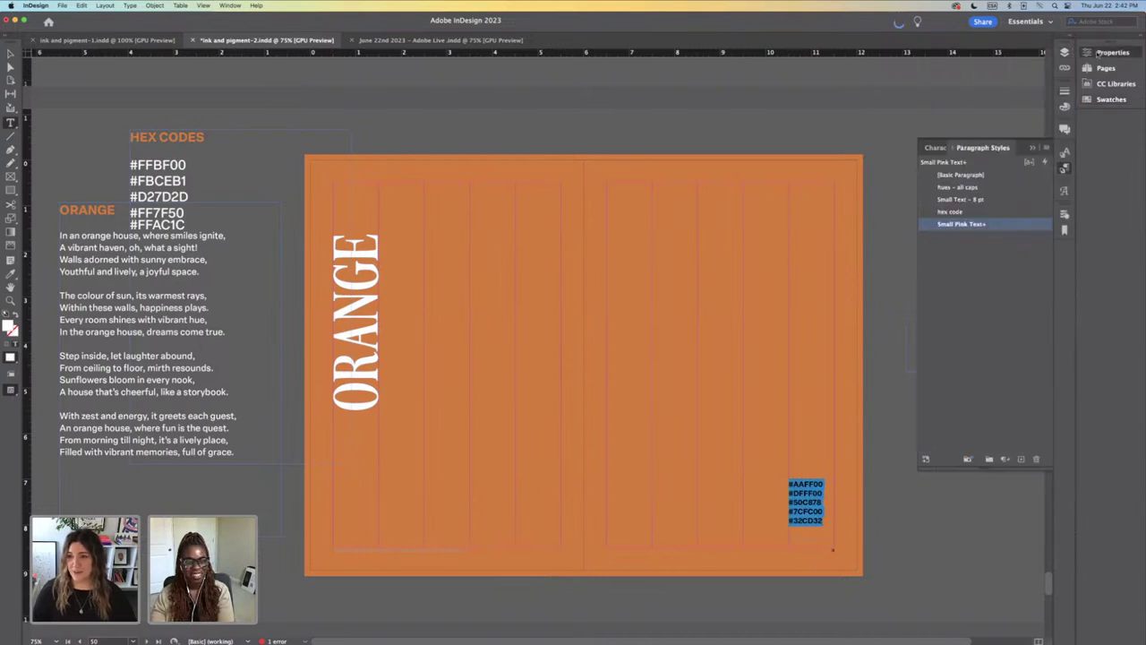
{"action": "left_click", "coordinate": [1101, 53]}
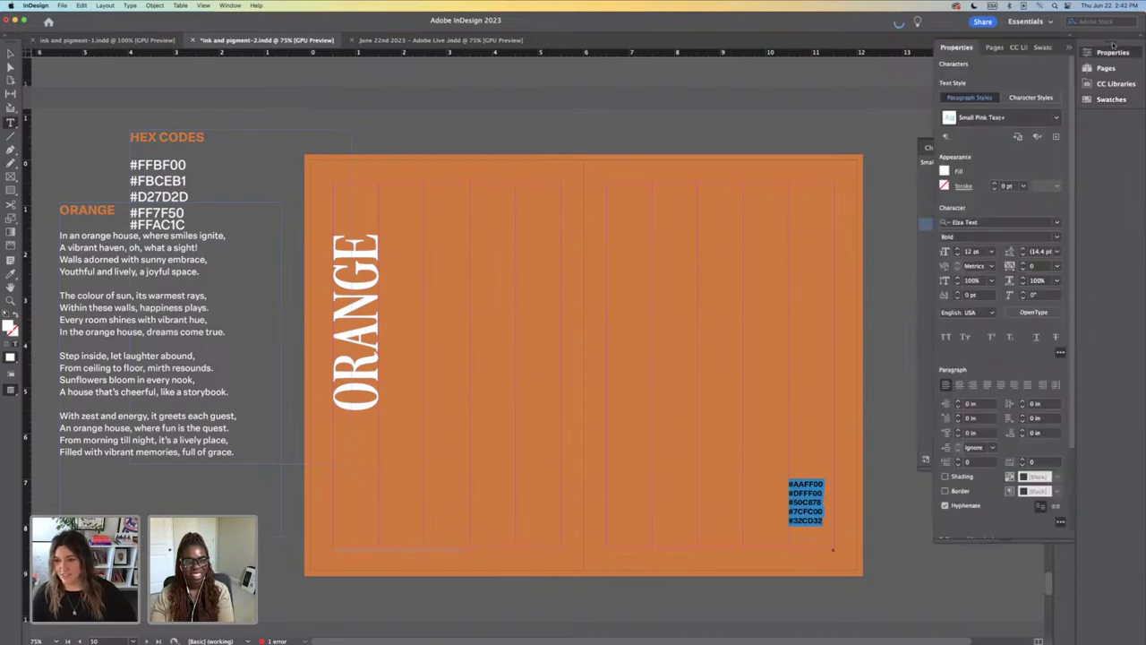
{"action": "left_click_drag", "start_coordinate": [185, 225], "coordinate": [129, 164]}
{"action": "left_click", "coordinate": [978, 252]}
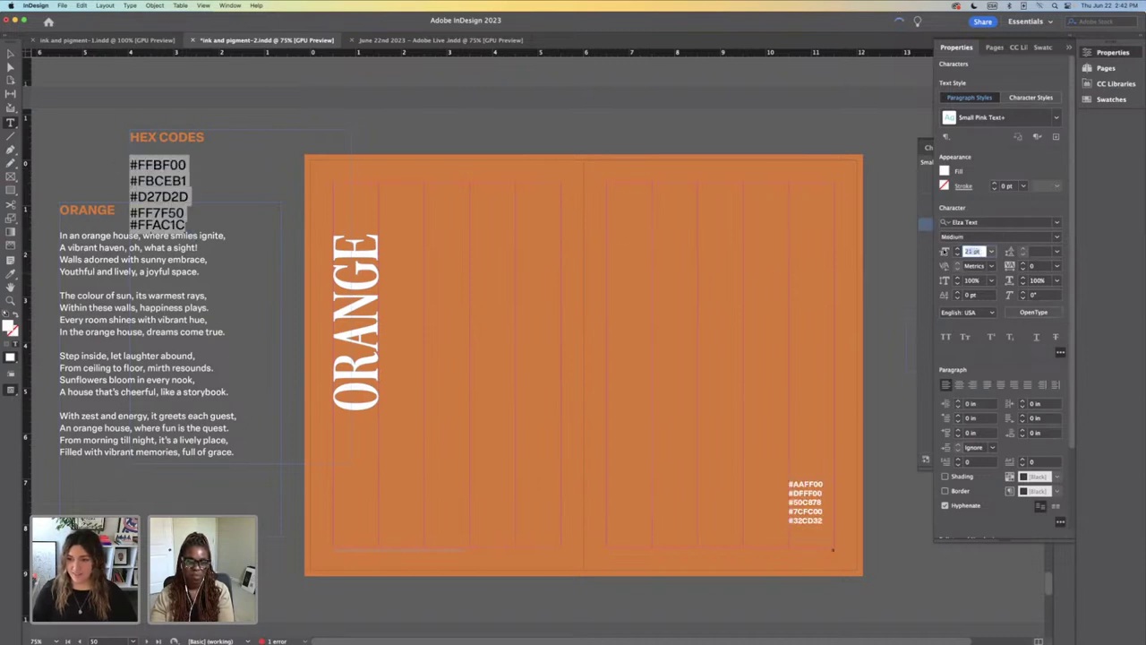
{"action": "type", "text": "12"}
{"action": "key", "text": "Return"}
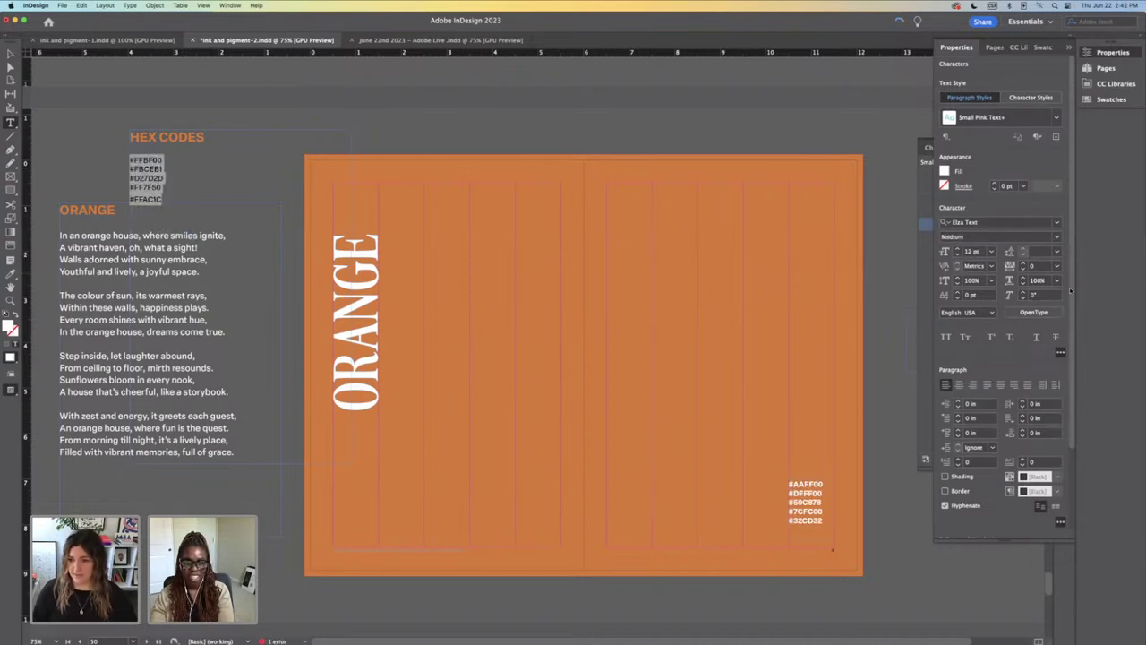
Step: Set the pasted orange hex codes' leading to 17 pt and their font style to Bold
{"action": "left_click", "coordinate": [1057, 255]}
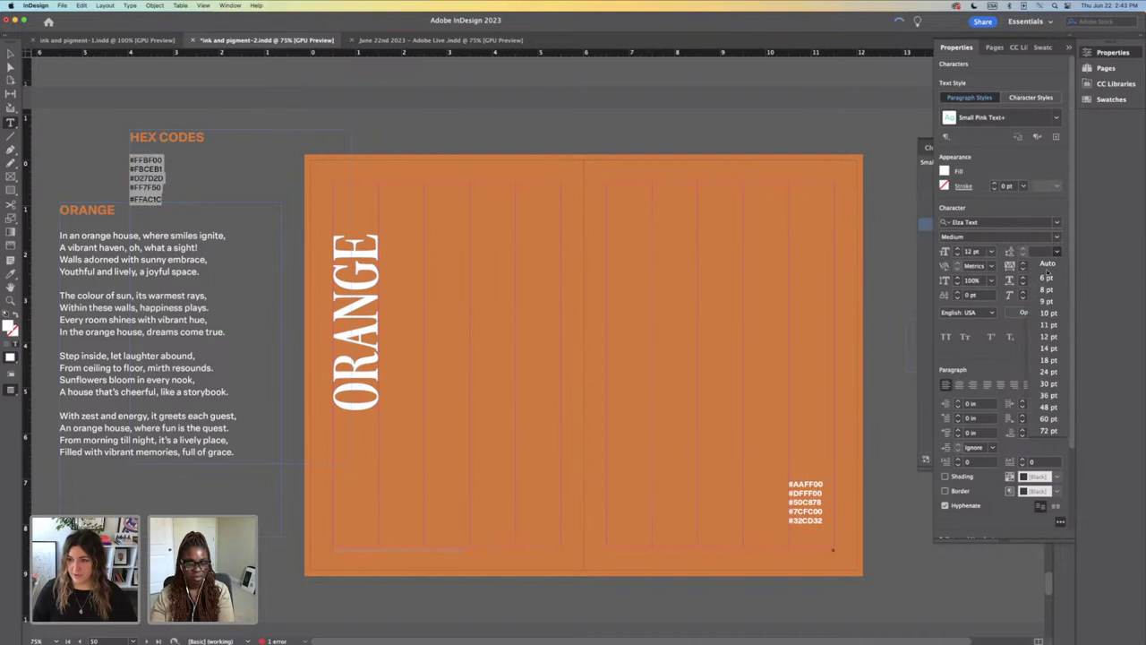
{"action": "left_click", "coordinate": [1043, 348]}
{"action": "left_click", "coordinate": [1022, 248]}
{"action": "left_click", "coordinate": [1022, 247]}
{"action": "left_click", "coordinate": [1022, 248]}
{"action": "left_click", "coordinate": [1023, 248]}
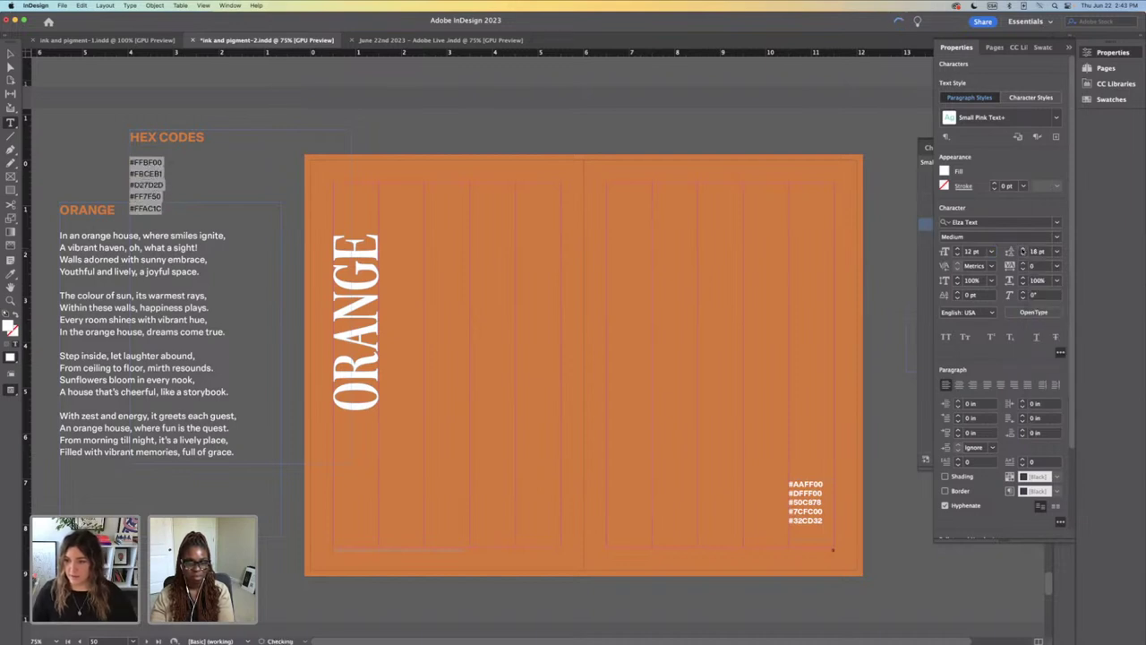
{"action": "left_click", "coordinate": [1022, 254]}
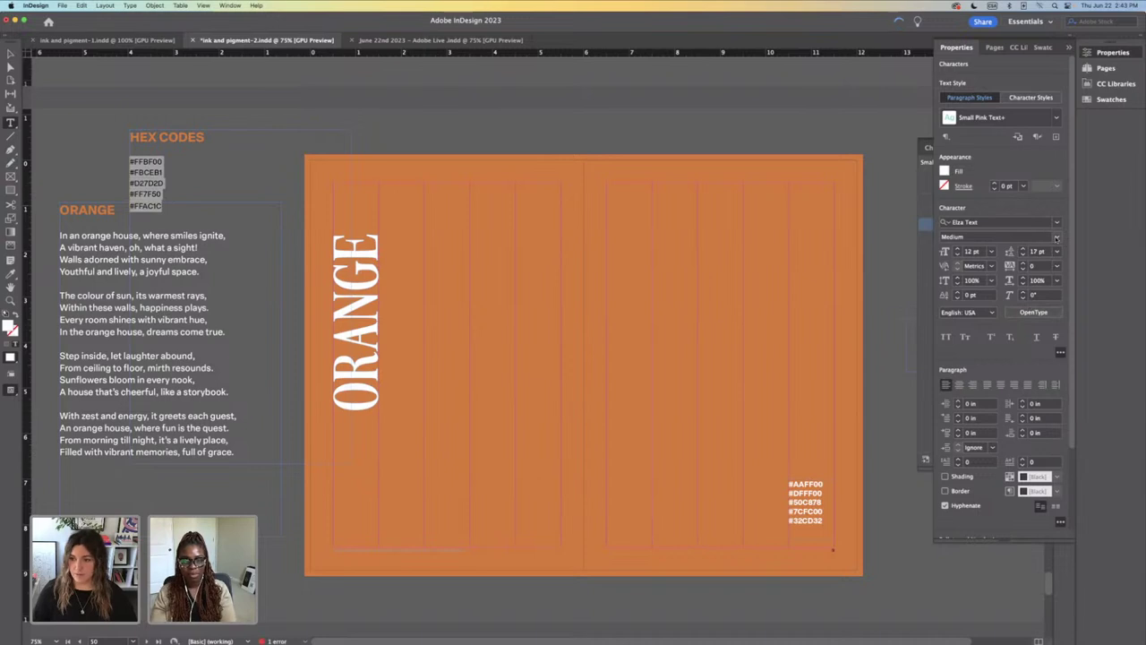
{"action": "left_click", "coordinate": [1057, 237]}
{"action": "left_click", "coordinate": [960, 343]}
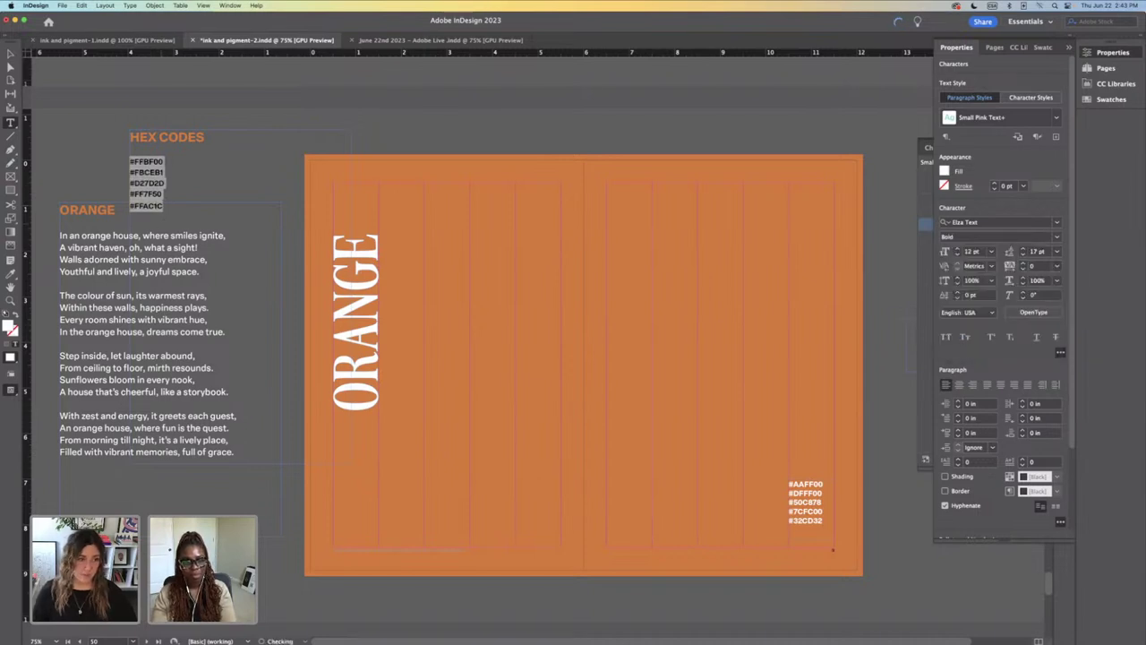
Step: Replace the green hex codes on the orange spread with the five reformatted orange hex codes
{"action": "left_click", "coordinate": [130, 161]}
{"action": "left_click_drag", "start_coordinate": [130, 161], "coordinate": [166, 212]}
{"action": "key", "text": "ctrl+c"}
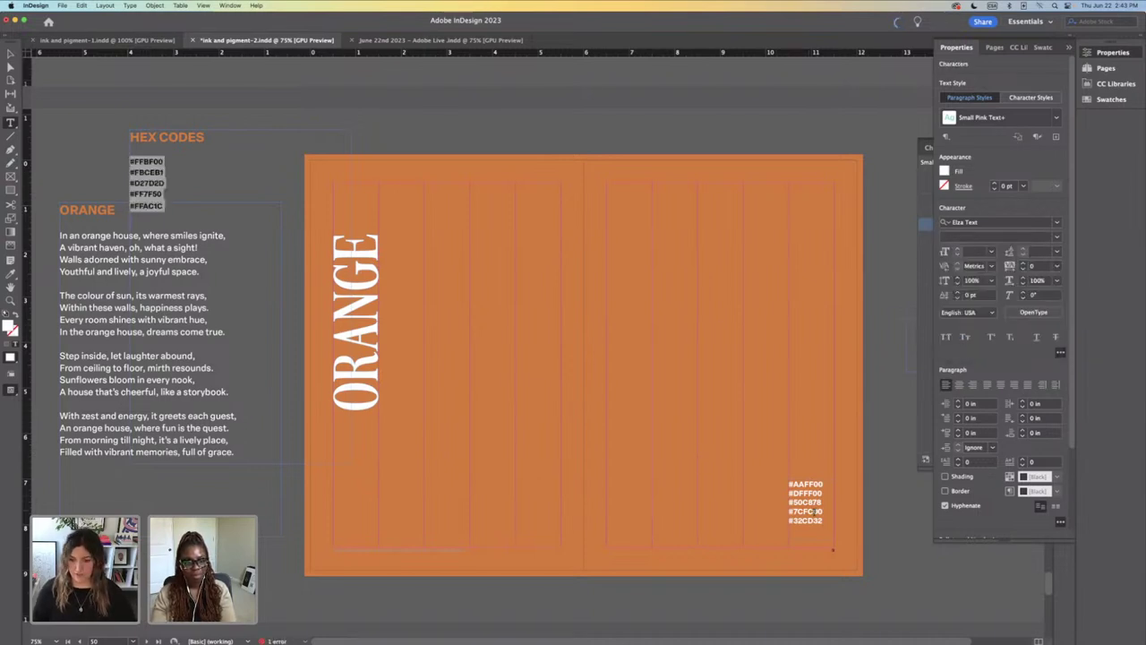
{"action": "left_click", "coordinate": [813, 512]}
{"action": "key", "text": "ctrl+a"}
{"action": "key", "text": "ctrl+v"}
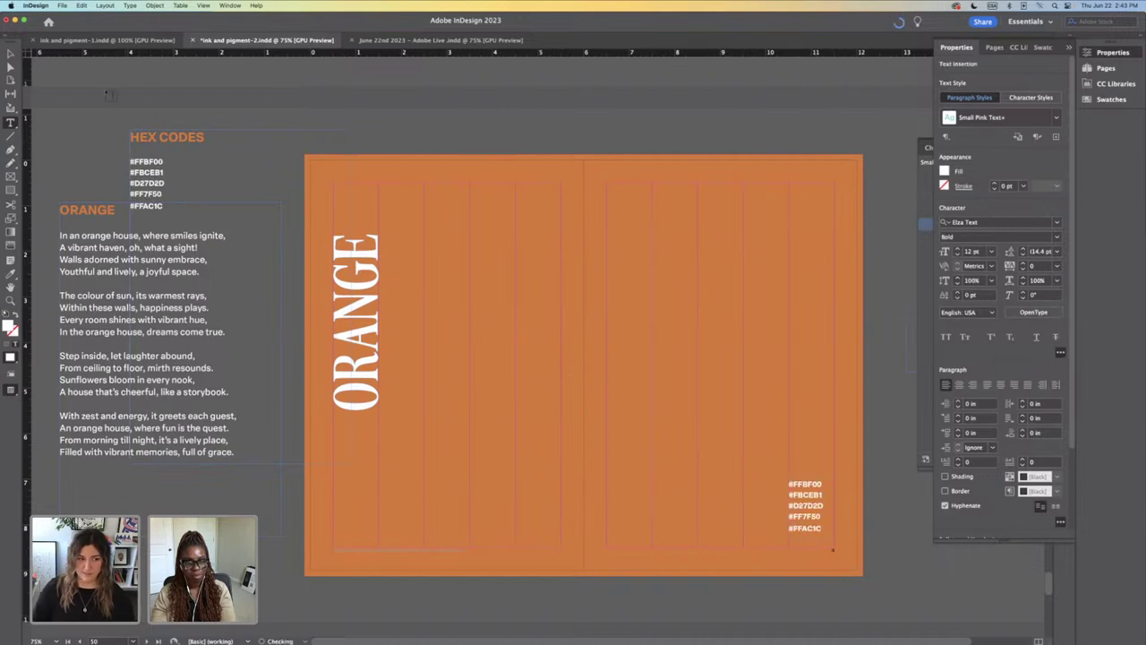
Step: Delete the HEX CODES text frame from the pasteboard beside the orange spread
{"action": "left_click", "coordinate": [9, 54]}
{"action": "left_click", "coordinate": [161, 172]}
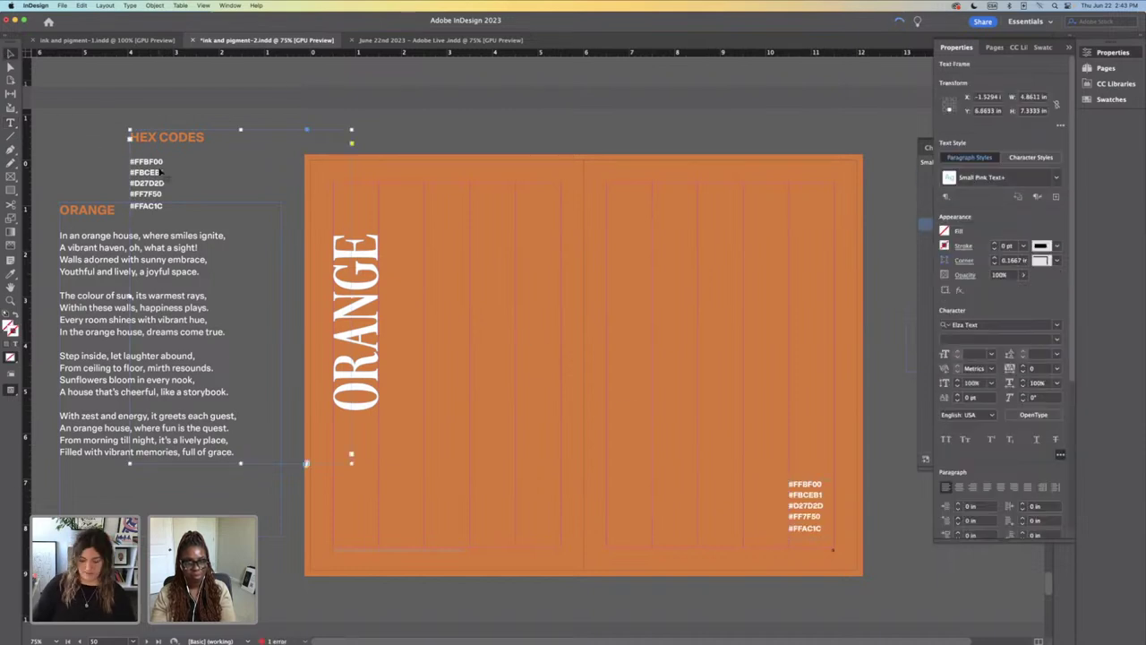
{"action": "key", "text": "BackSpace"}
Step: Copy the outlined ORANGE title from the orange spread and paste it into the last column of page 54, below GREEN
{"action": "key", "text": "super+minus"}
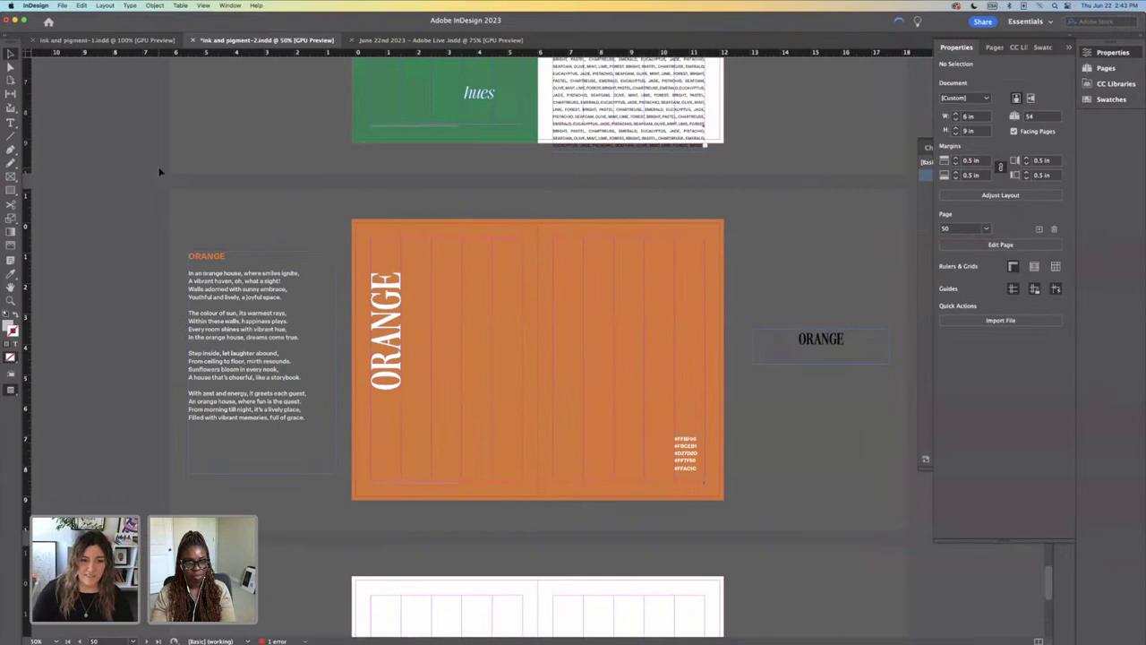
{"action": "double_click", "coordinate": [380, 308]}
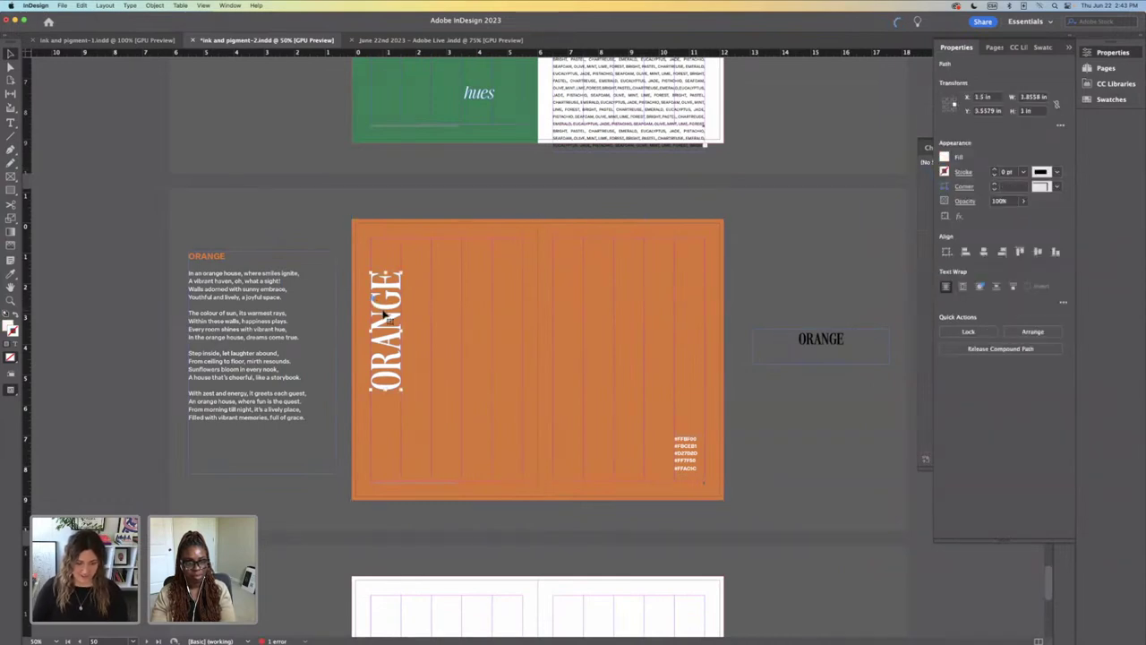
{"action": "scroll", "coordinate": [386, 315], "scroll_direction": "down", "scroll_amount": 15}
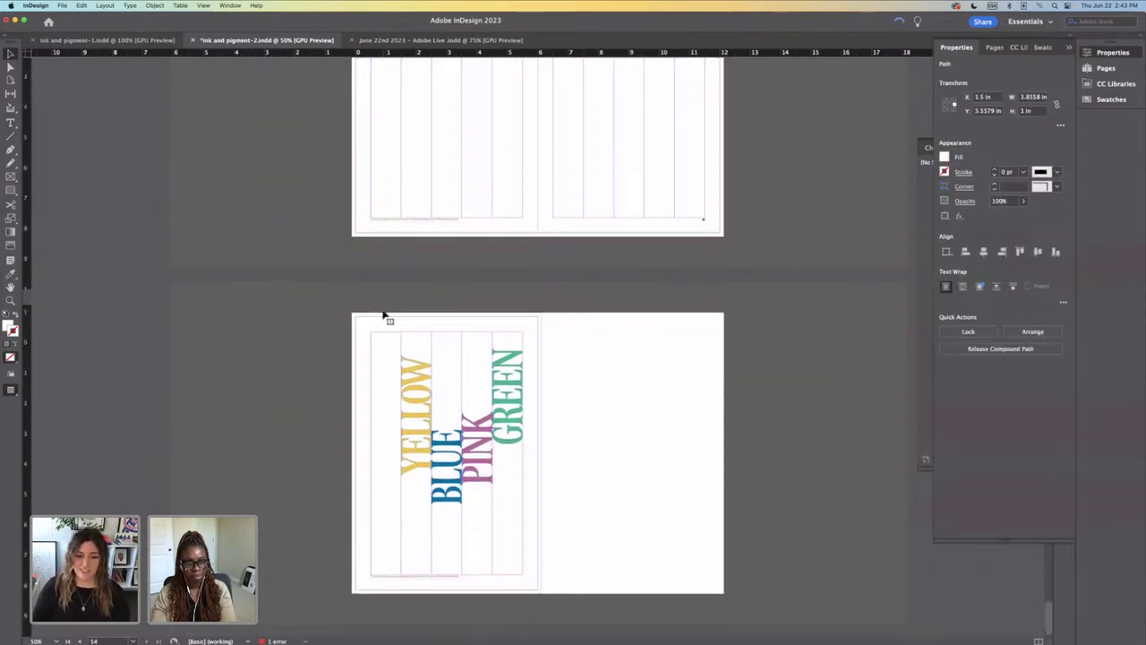
{"action": "left_click", "coordinate": [343, 348]}
{"action": "key", "text": "super+v"}
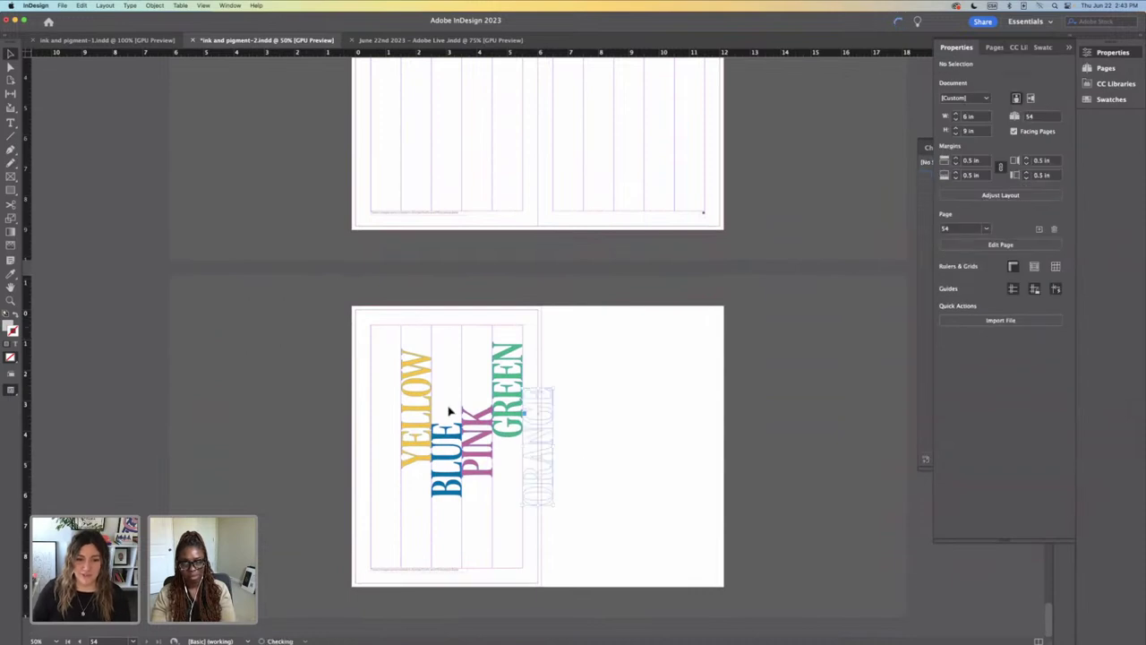
{"action": "left_click_drag", "start_coordinate": [547, 436], "coordinate": [518, 493]}
Step: Shift the YELLOW, BLUE, PINK and GREEN titles one column toward the outer margin and move ORANGE up within the last column
{"action": "left_click_drag", "start_coordinate": [363, 346], "coordinate": [473, 399]}
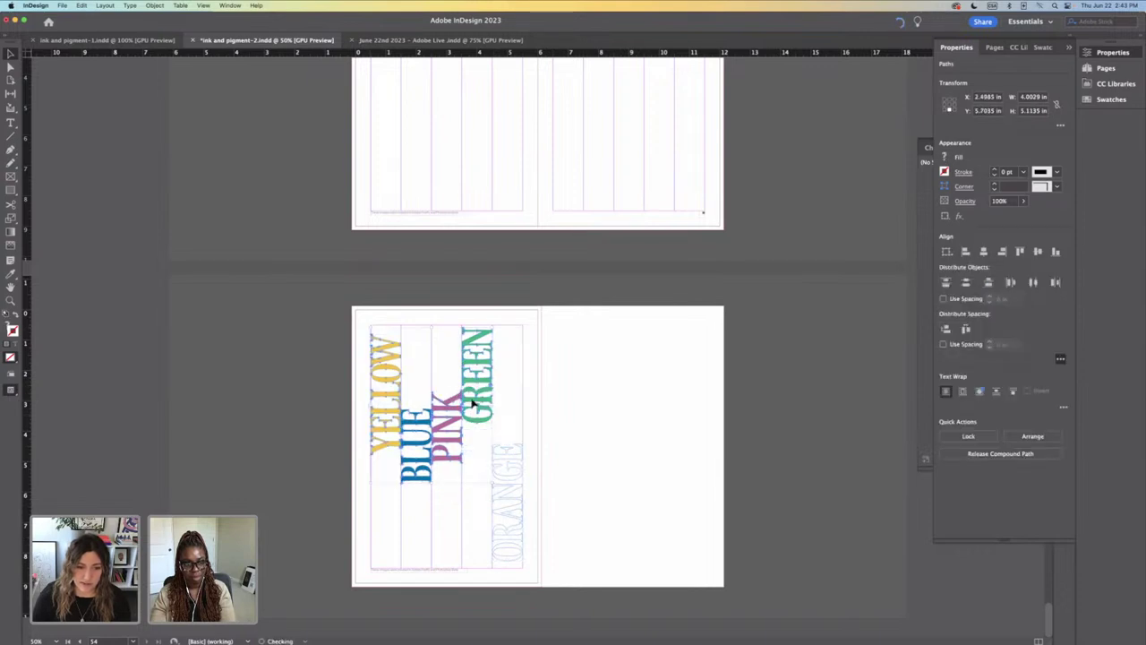
{"action": "left_click", "coordinate": [488, 488]}
{"action": "left_click_drag", "start_coordinate": [512, 484], "coordinate": [512, 445]}
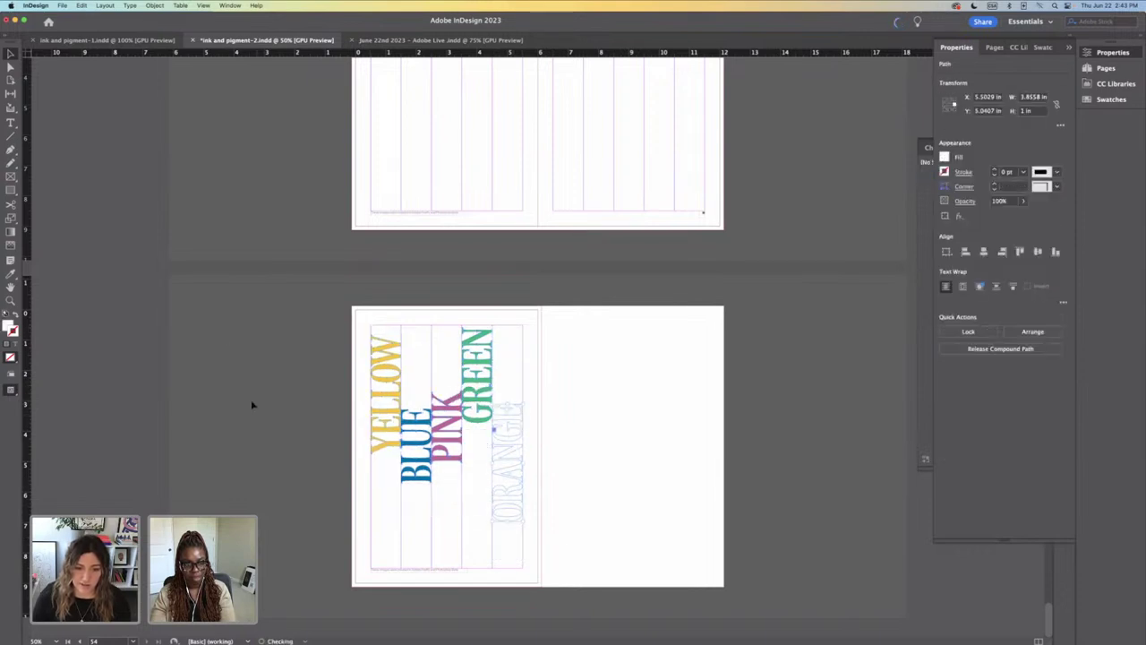
{"action": "left_click", "coordinate": [704, 358]}
Step: Fill the ORANGE title on page 54 with the c9m63y99k0 swatch, set its stroke to None and deselect it
{"action": "left_click", "coordinate": [1111, 99]}
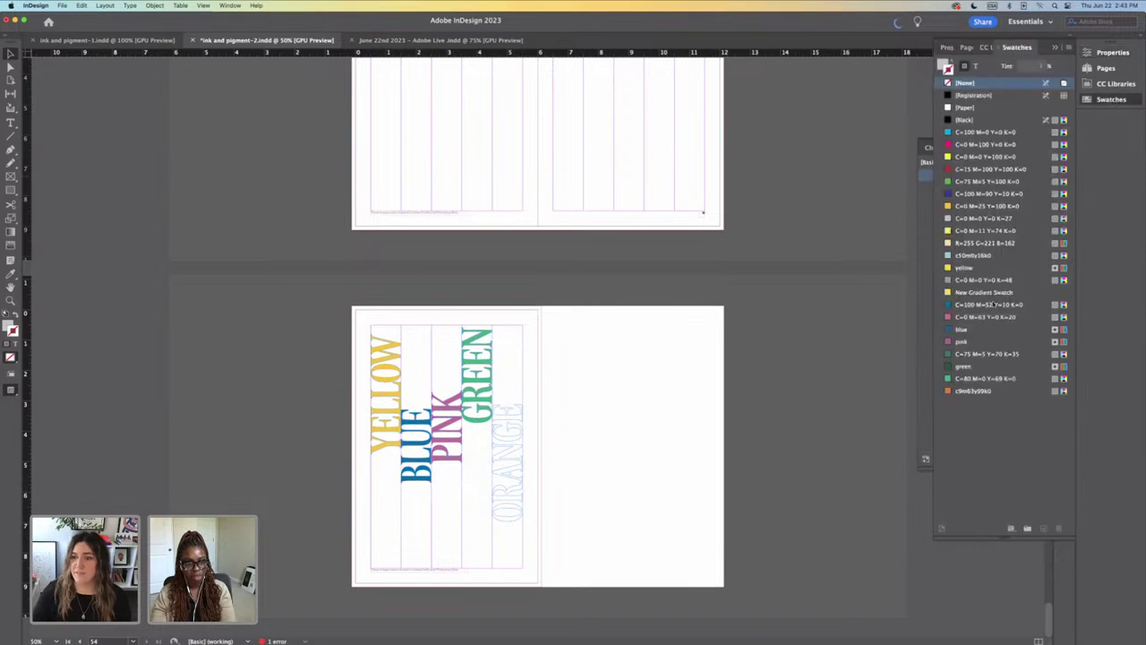
{"action": "left_click", "coordinate": [974, 391]}
{"action": "left_click", "coordinate": [518, 417]}
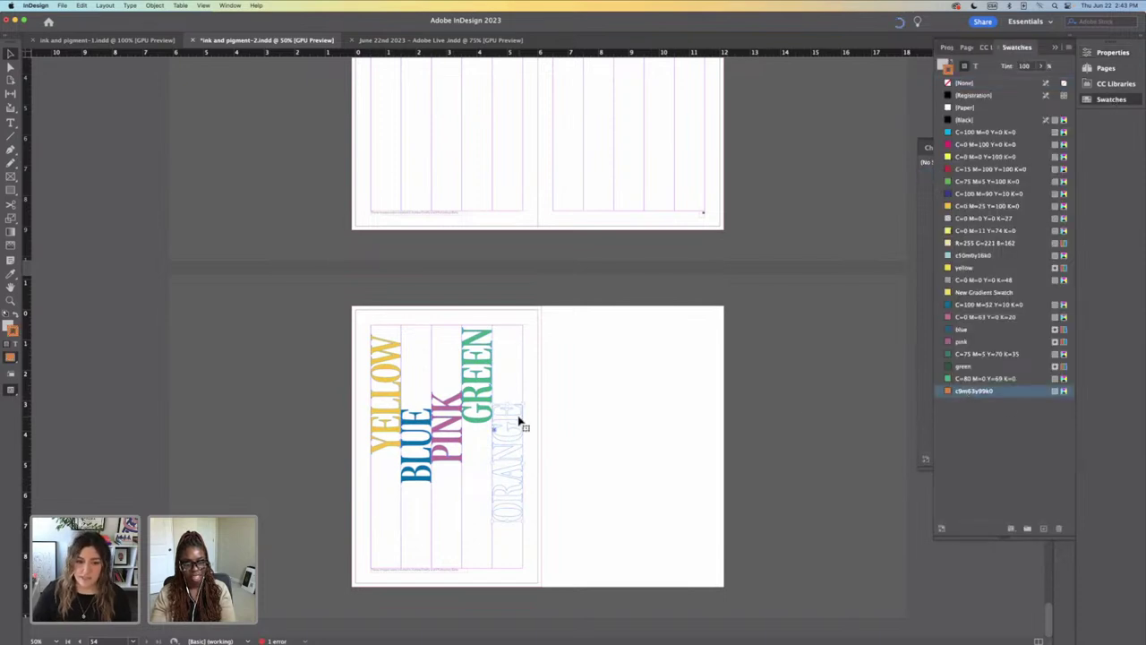
{"action": "left_click", "coordinate": [970, 392]}
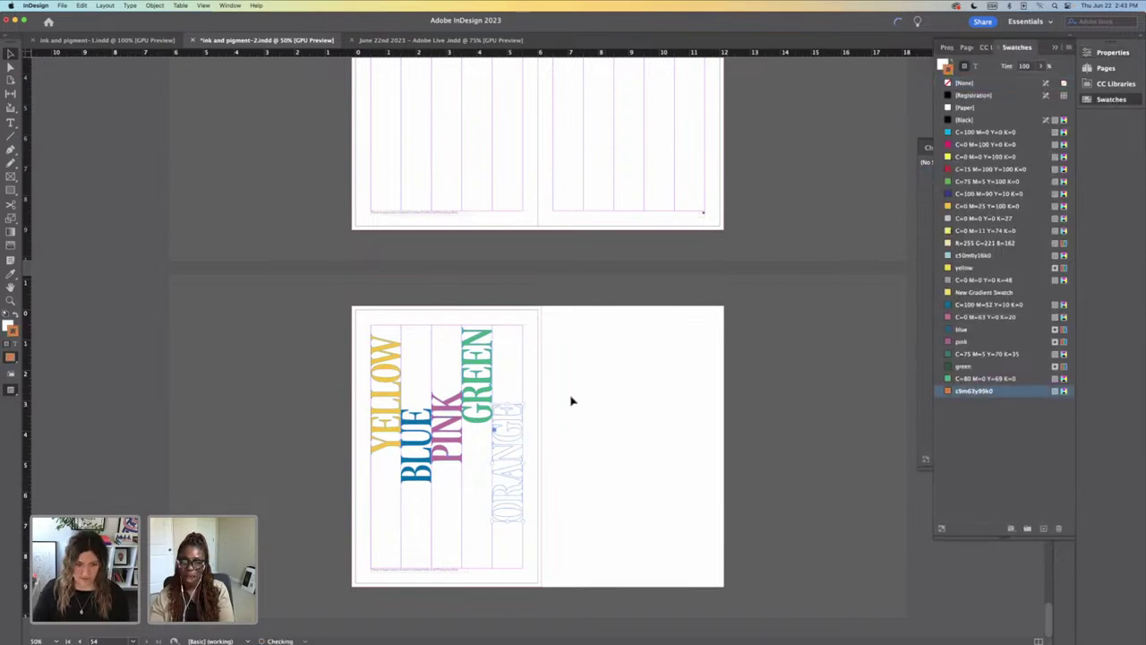
{"action": "left_click", "coordinate": [990, 82]}
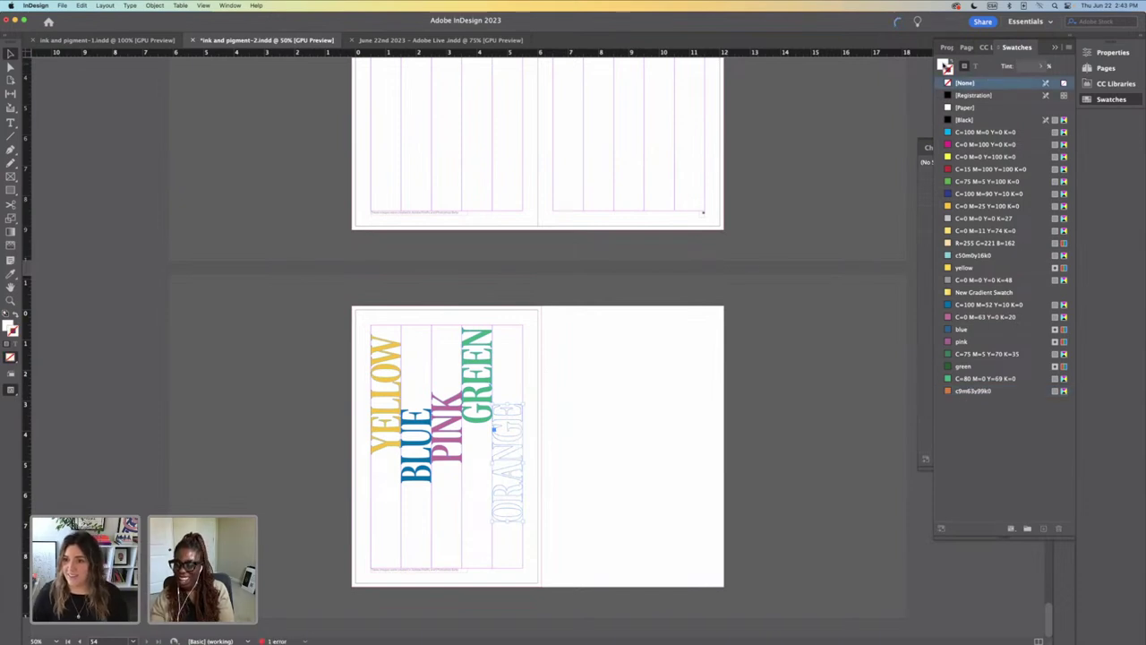
{"action": "left_click", "coordinate": [965, 107]}
{"action": "left_click", "coordinate": [982, 391]}
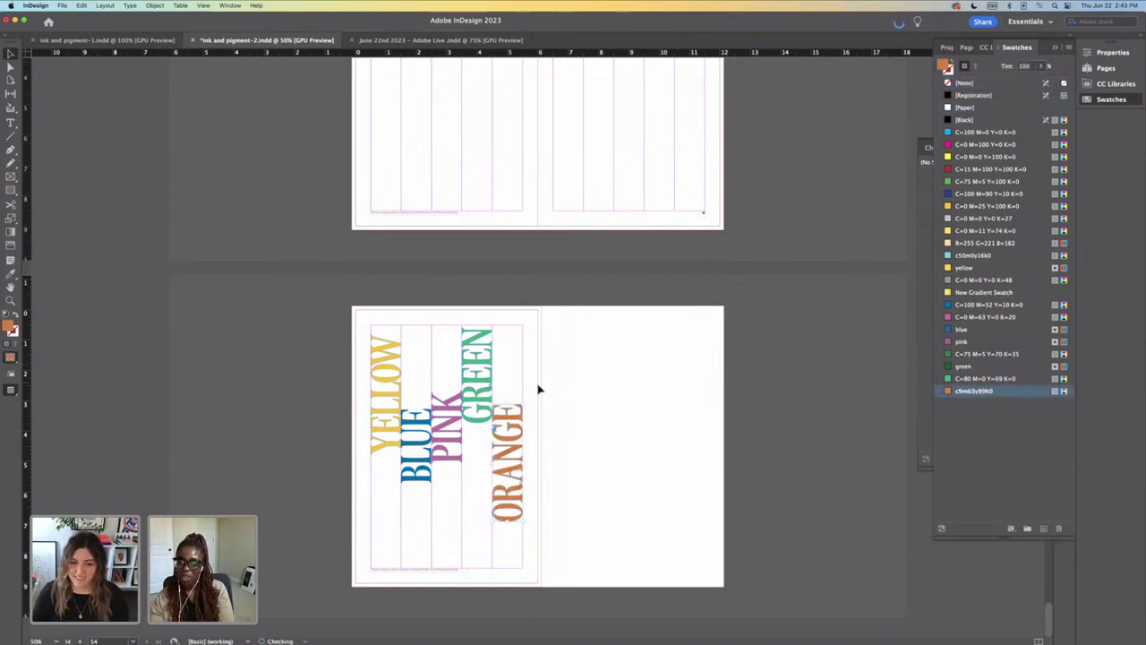
{"action": "left_click", "coordinate": [529, 380]}
{"action": "key", "text": "super+equal"}
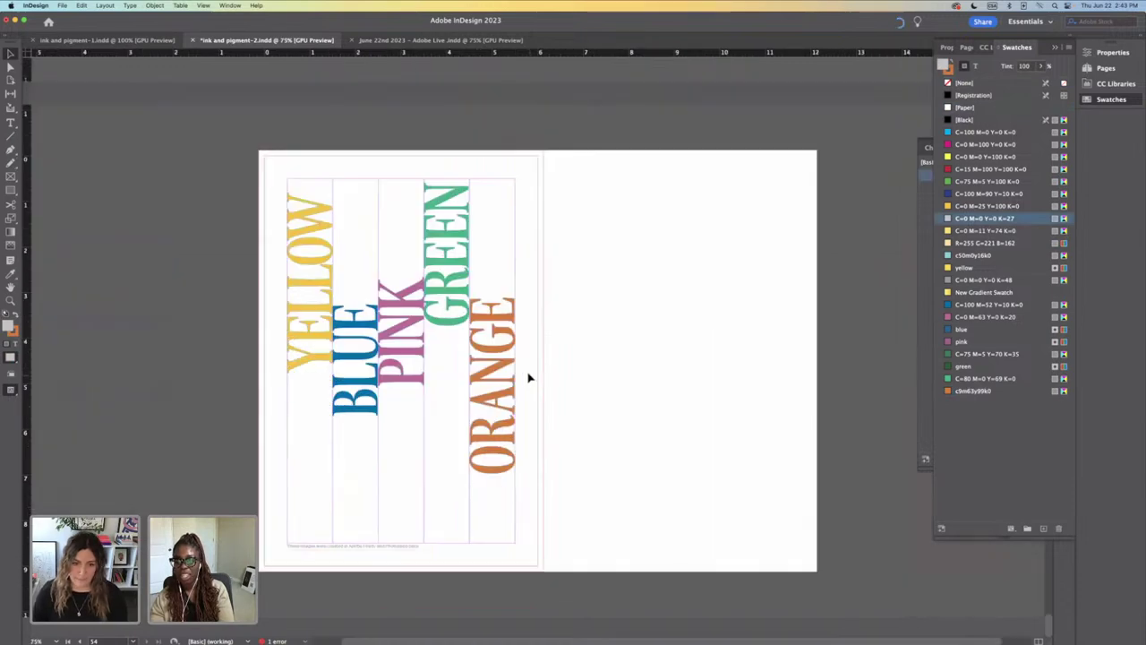
{"action": "key", "text": "super+equal"}
{"action": "left_click", "coordinate": [444, 302]}
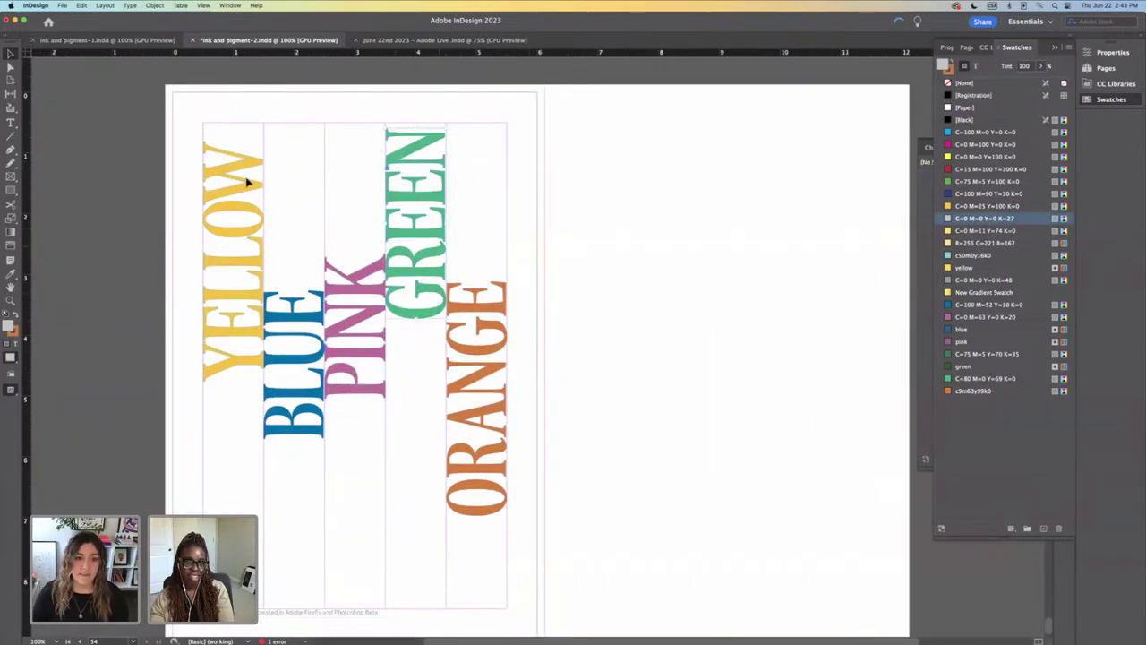
{"action": "left_click", "coordinate": [439, 259]}
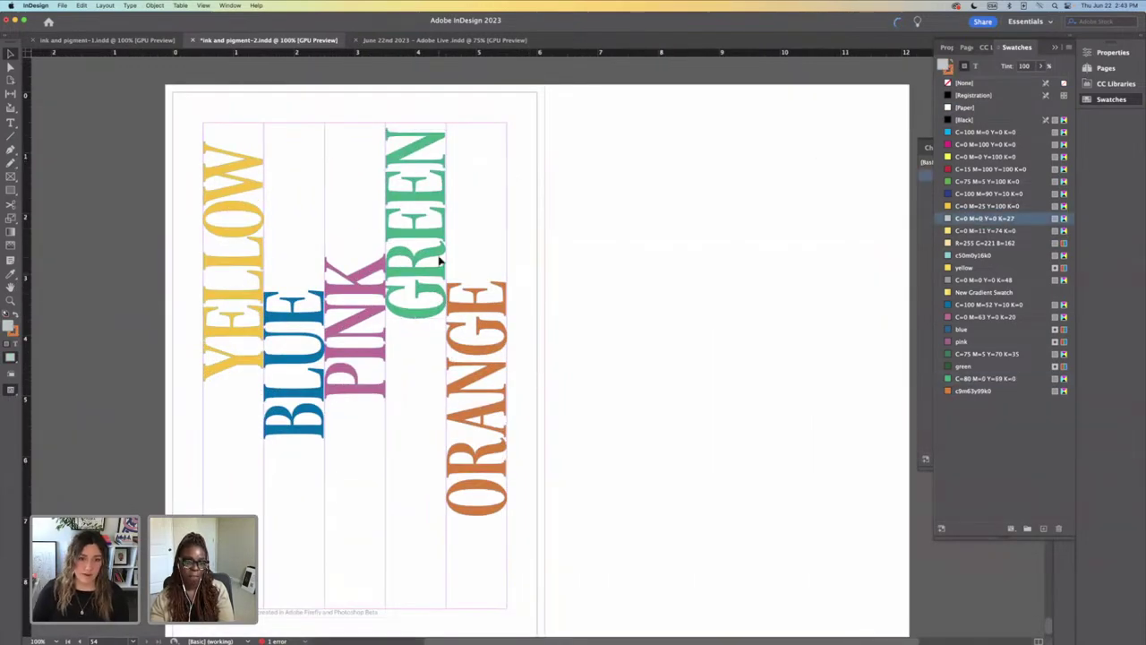
Step: Save the changes to the ink and pigment-2 document
{"action": "key", "text": "super+z"}
{"action": "left_click", "coordinate": [164, 138]}
Step: Start a new document from the recent 36p0 x 54p0 preset and switch its units to inches
{"action": "left_click", "coordinate": [61, 6]}
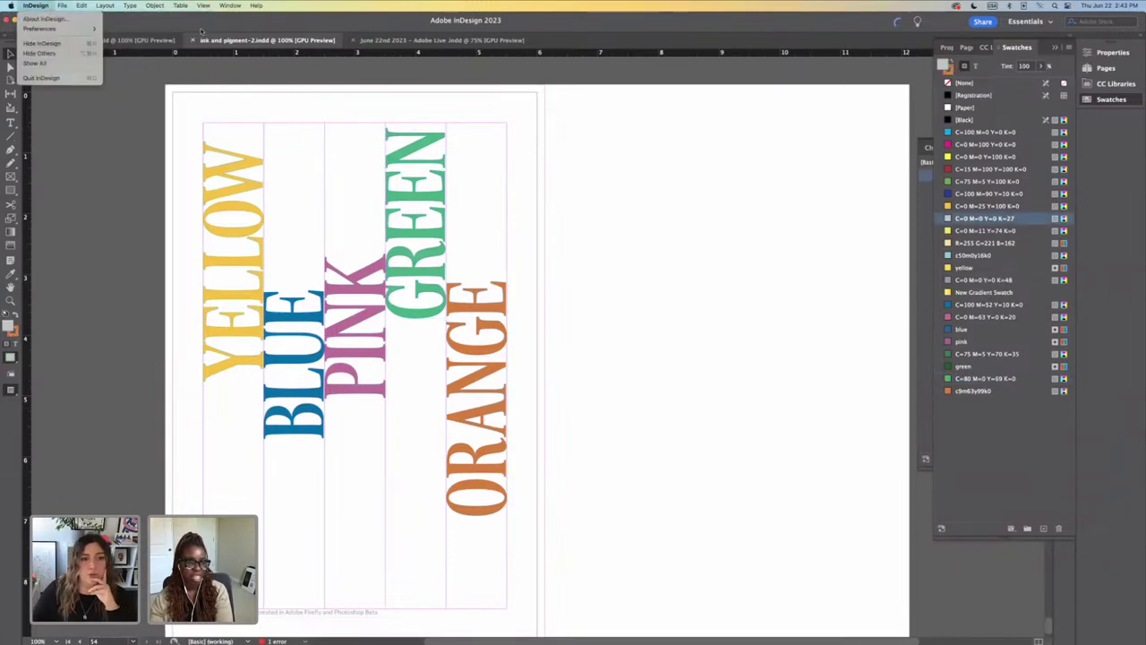
{"action": "mouse_move", "coordinate": [59, 7]}
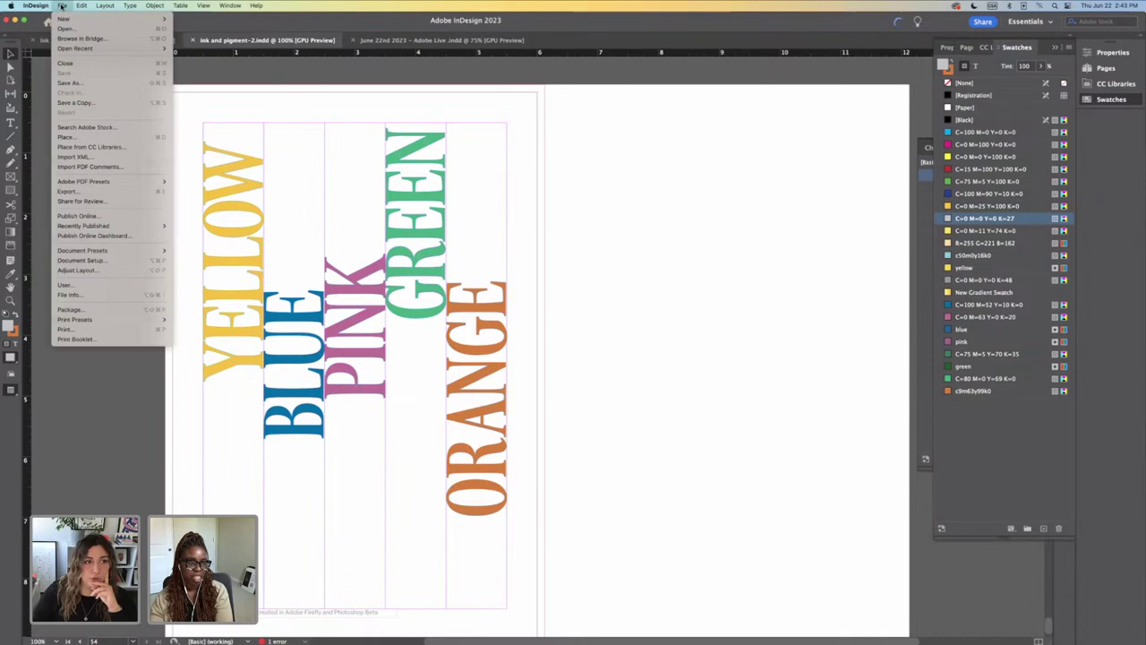
{"action": "mouse_move", "coordinate": [134, 18]}
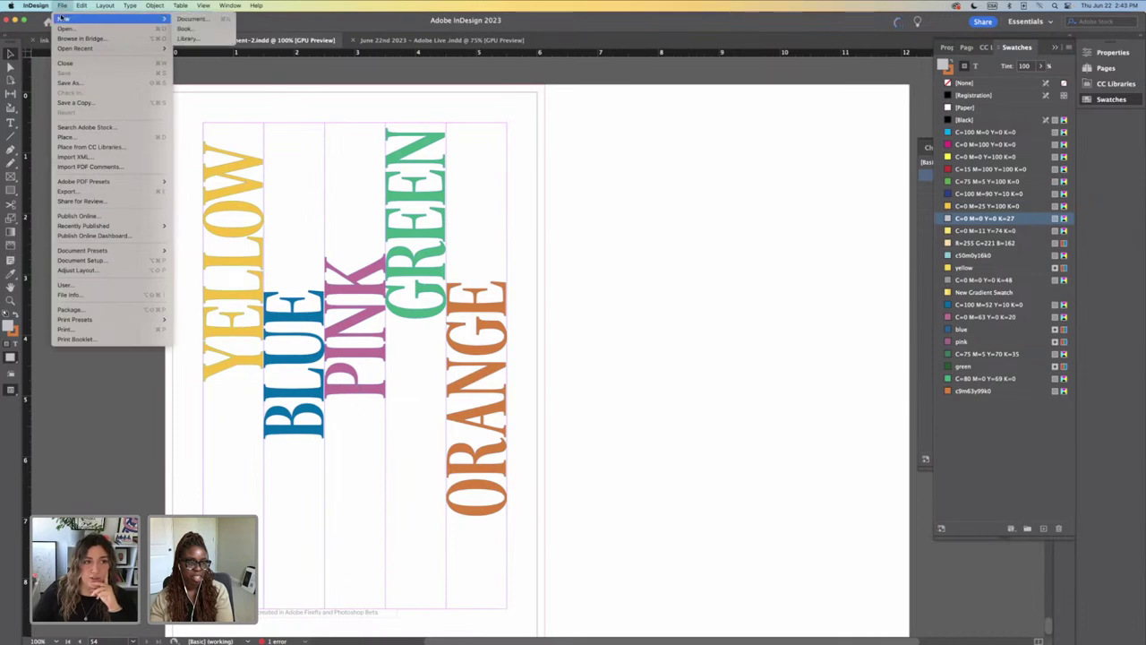
{"action": "left_click", "coordinate": [199, 19]}
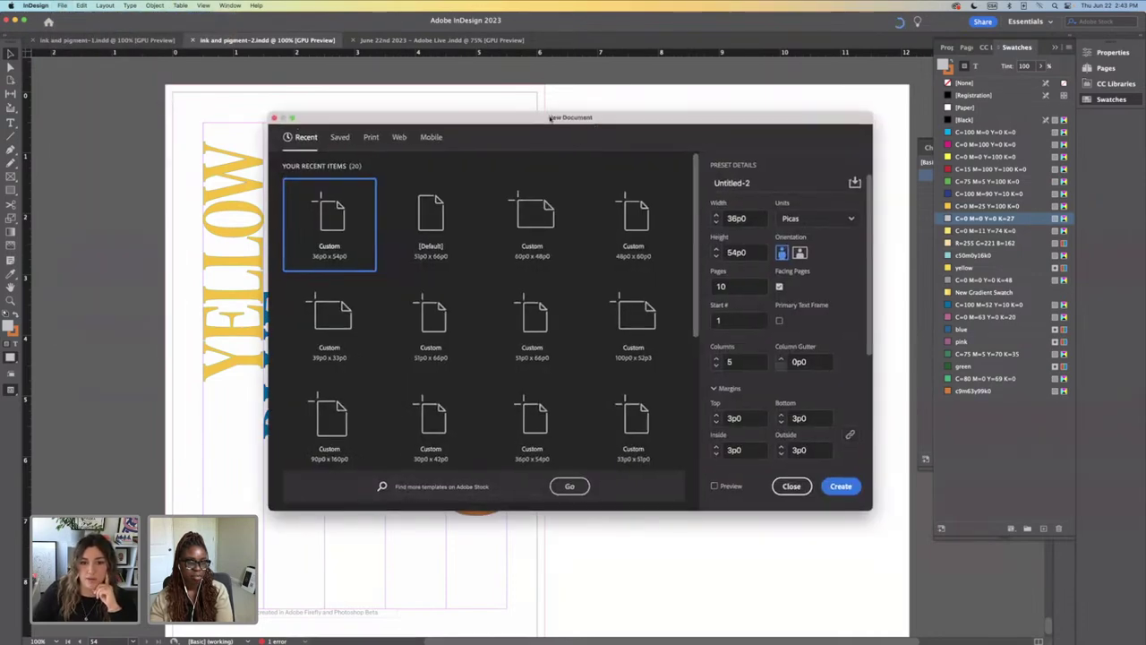
{"action": "left_click_drag", "start_coordinate": [300, 127], "coordinate": [177, 124]}
{"action": "left_click", "coordinate": [718, 218]}
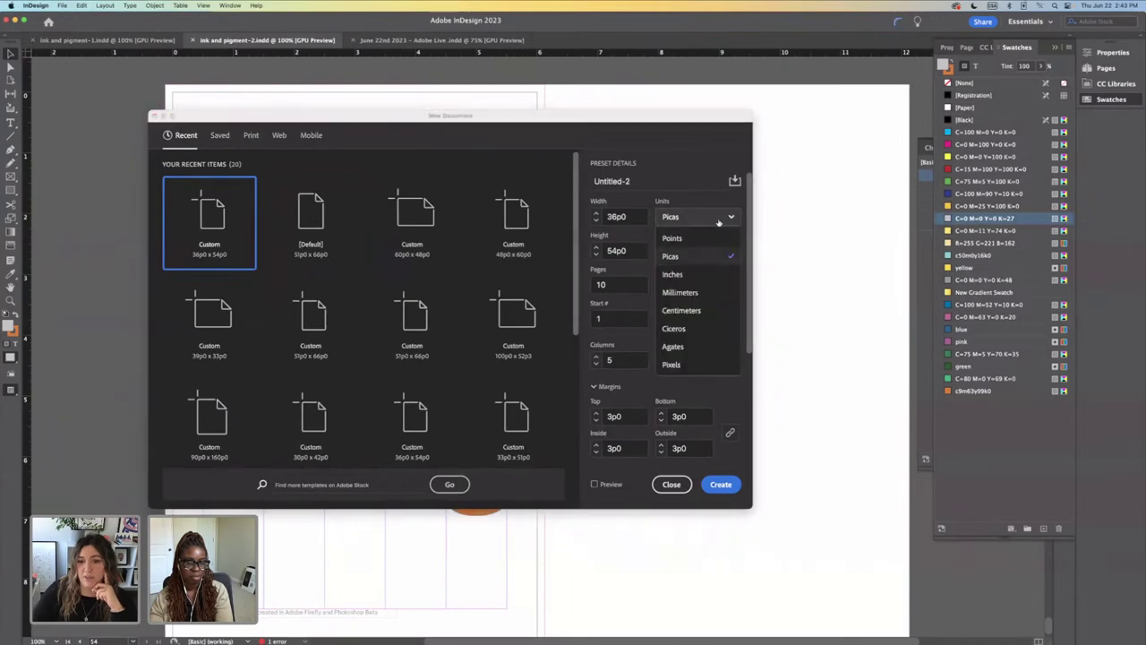
{"action": "left_click", "coordinate": [706, 274]}
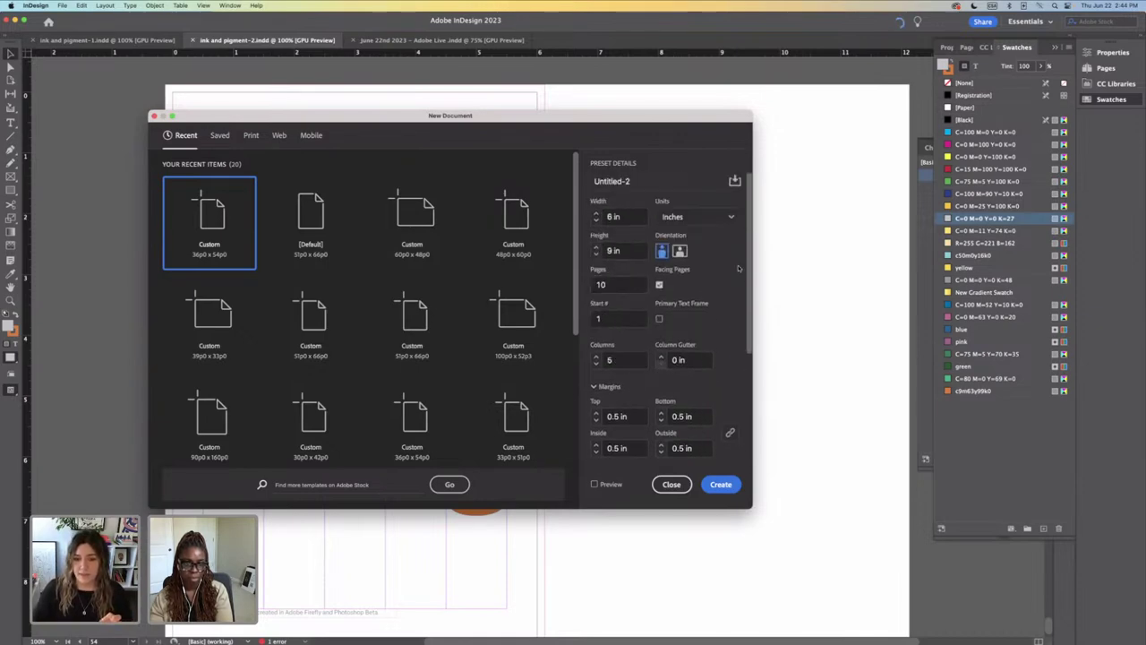
Step: Set the new document's layout to 6 columns with a 0.125 in column gutter
{"action": "scroll", "coordinate": [631, 282], "scroll_direction": "down", "scroll_amount": 4}
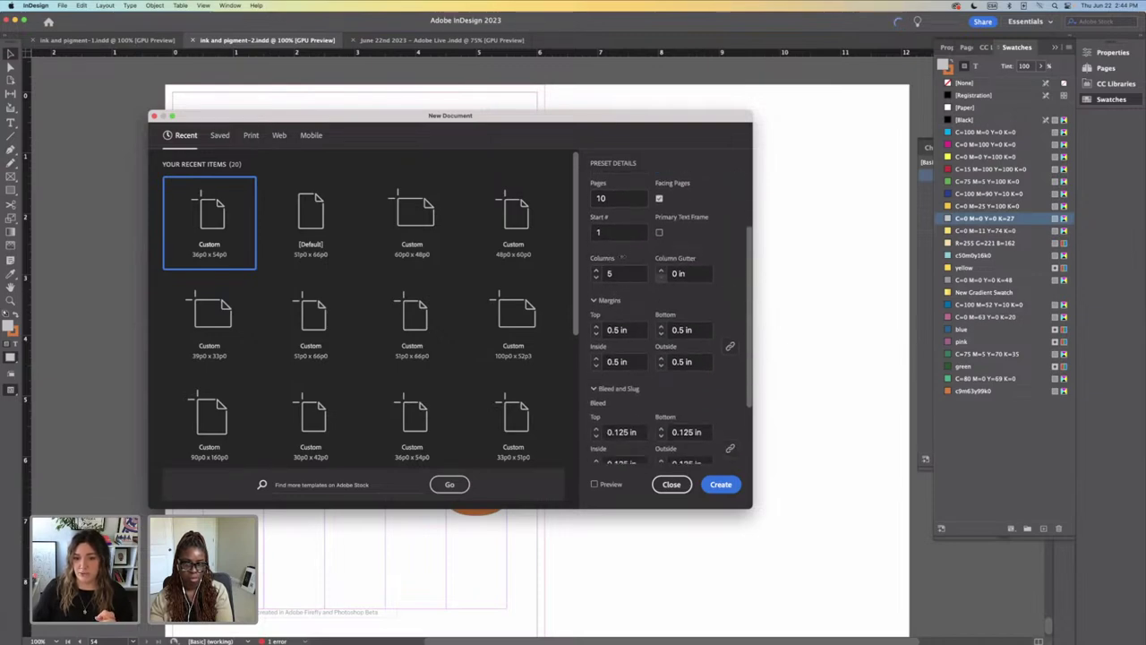
{"action": "left_click", "coordinate": [595, 269]}
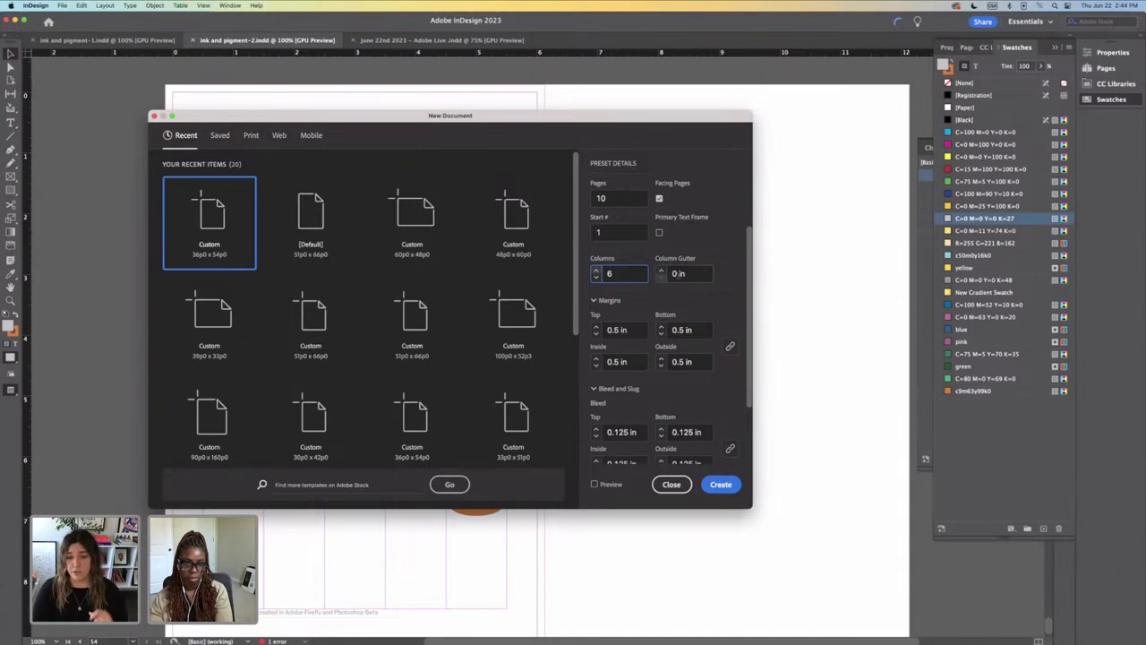
{"action": "left_click", "coordinate": [662, 271]}
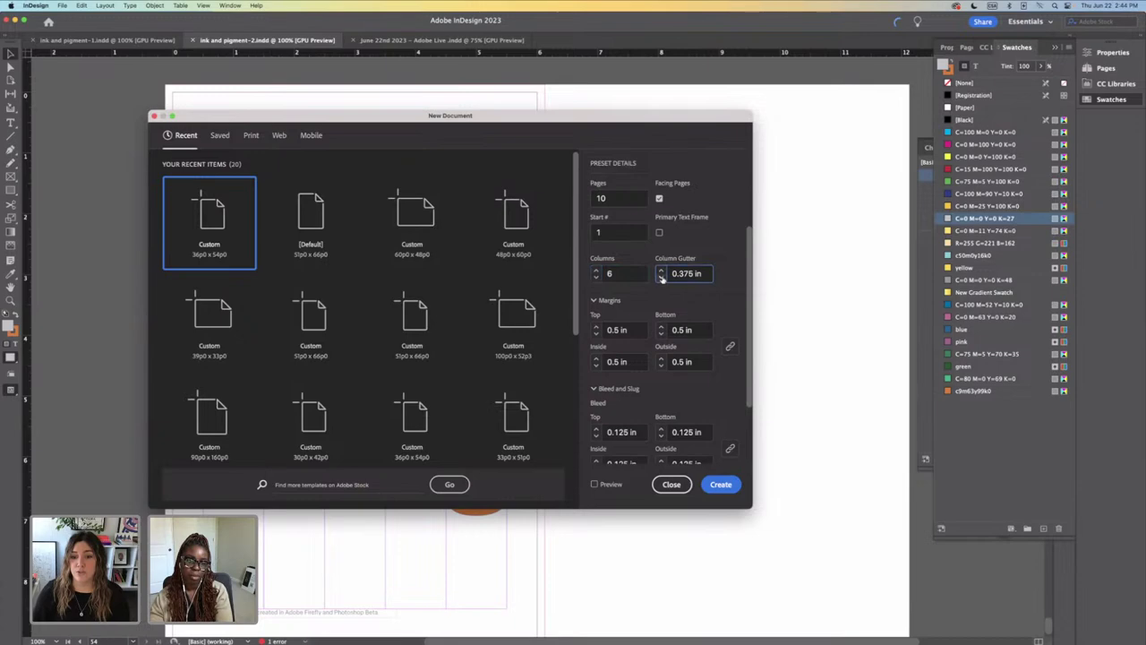
{"action": "left_click", "coordinate": [661, 271]}
{"action": "left_click", "coordinate": [661, 271]}
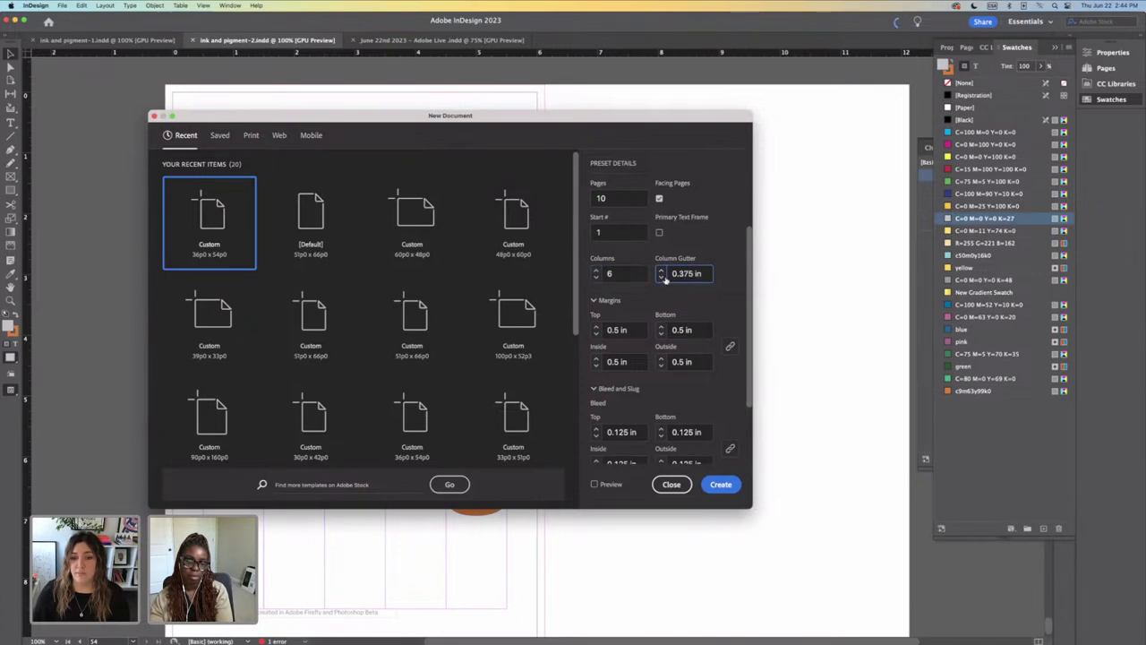
{"action": "scroll", "coordinate": [661, 278], "scroll_direction": "down", "scroll_amount": 2}
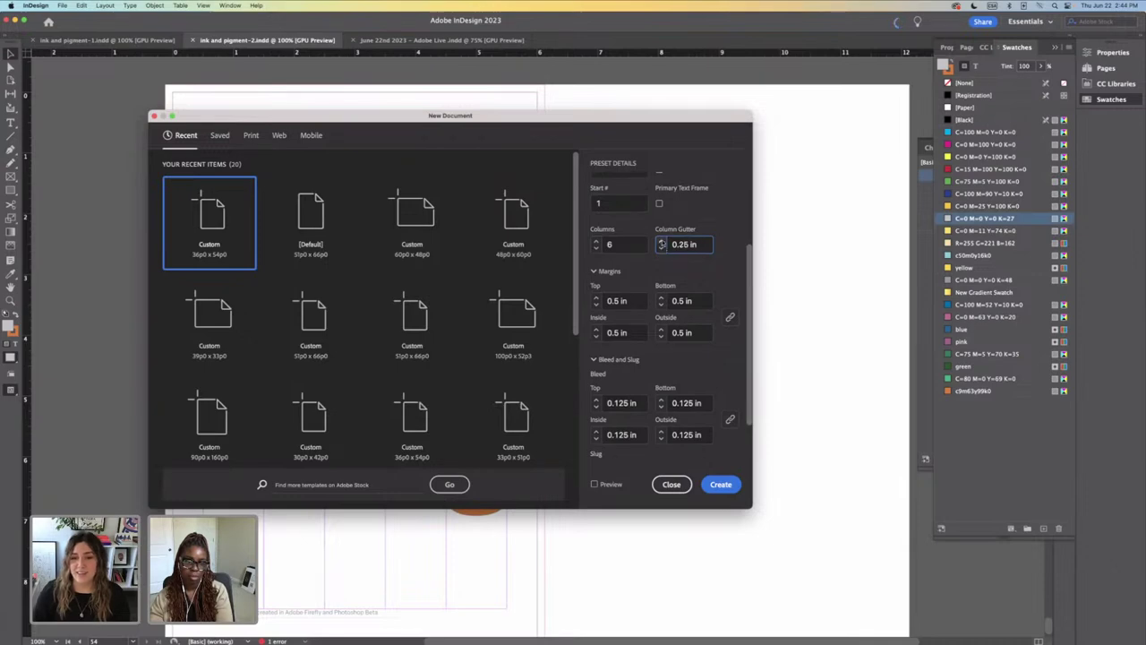
{"action": "left_click", "coordinate": [662, 251]}
{"action": "left_click", "coordinate": [661, 251]}
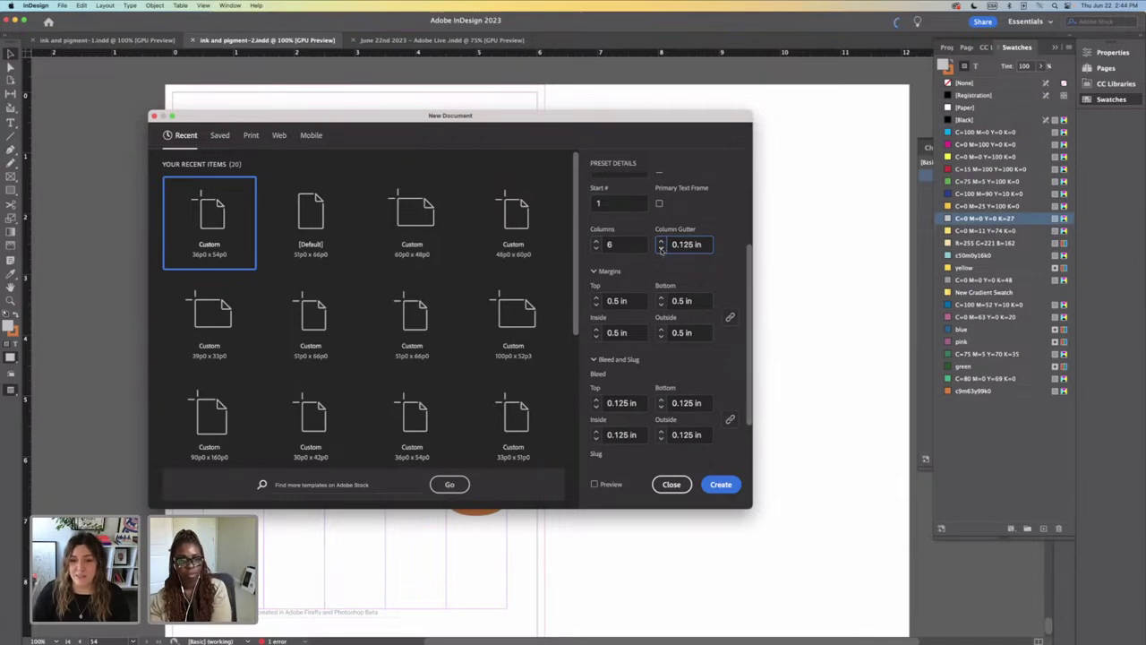
{"action": "scroll", "coordinate": [635, 280], "scroll_direction": "down", "scroll_amount": 4}
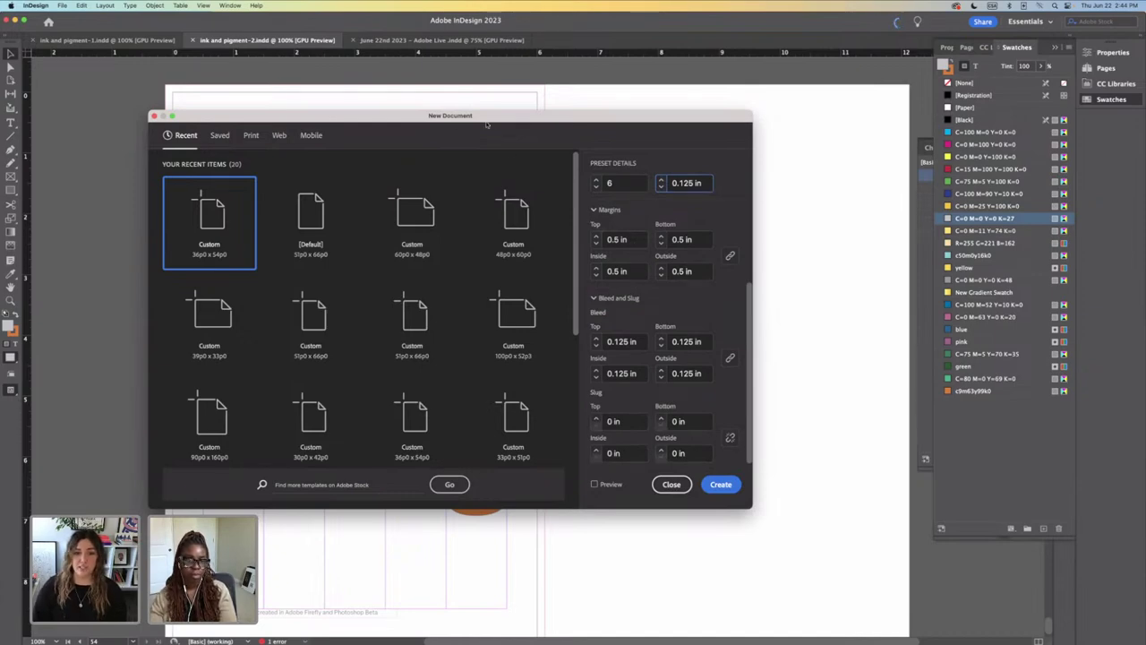
Step: Try different linked page margins, raising all four to 0.75 in and lowering them to 0.375 in
{"action": "left_click_drag", "start_coordinate": [486, 124], "coordinate": [573, 285]}
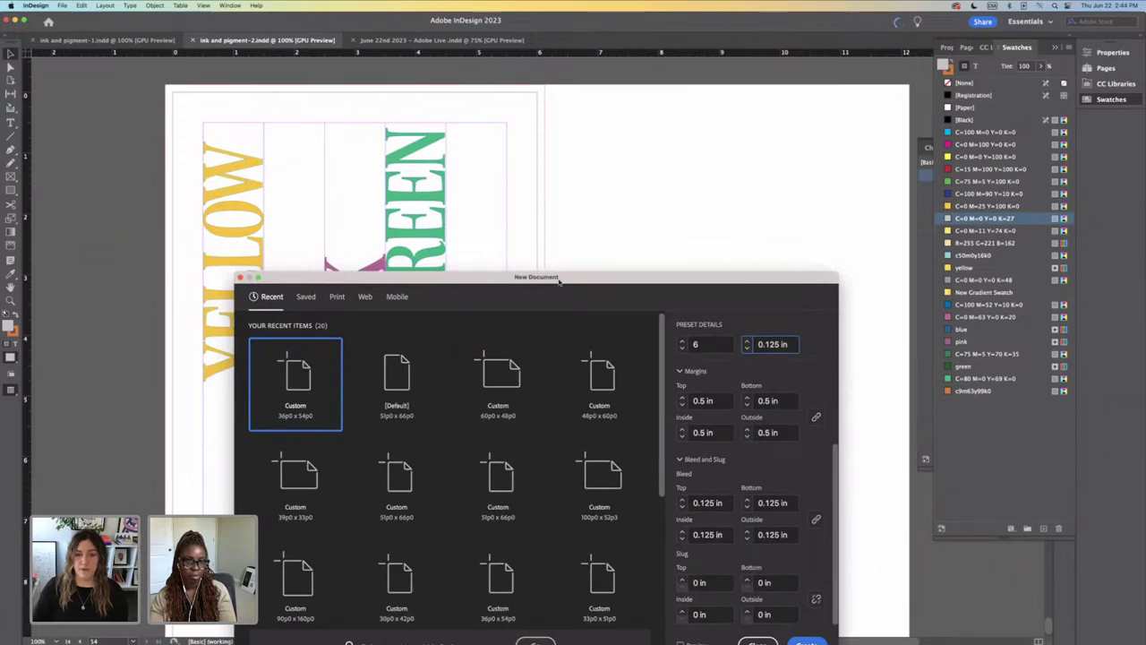
{"action": "left_click_drag", "start_coordinate": [559, 280], "coordinate": [529, 107]}
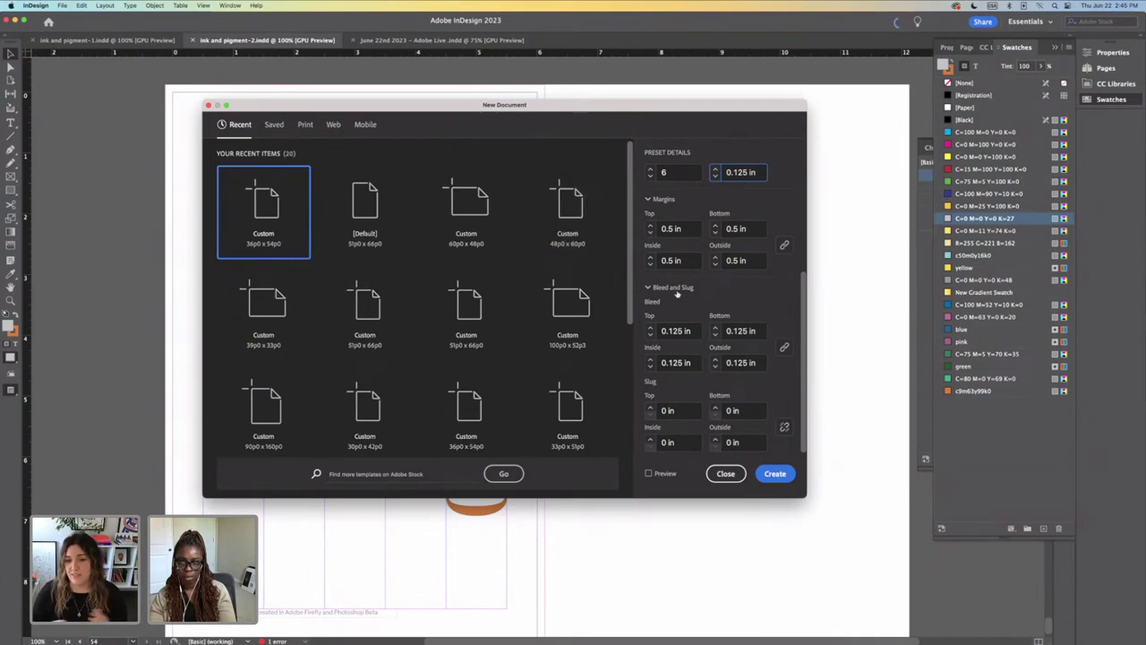
{"action": "left_click", "coordinate": [651, 225]}
{"action": "left_click", "coordinate": [650, 225]}
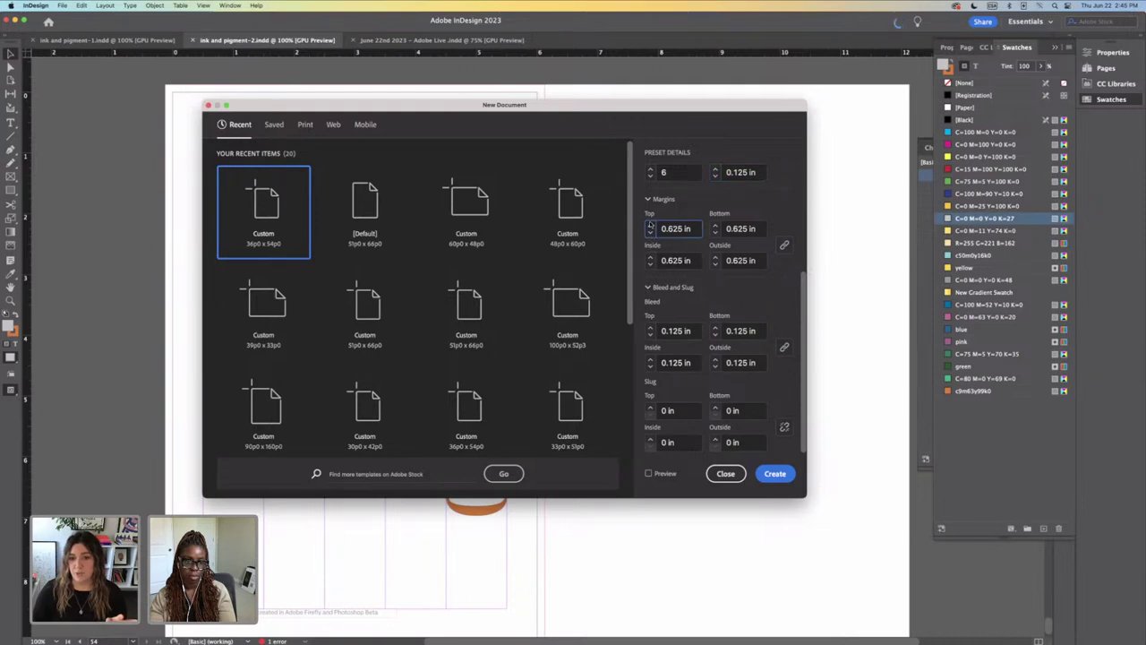
{"action": "left_click", "coordinate": [650, 225]}
{"action": "left_click", "coordinate": [650, 225]}
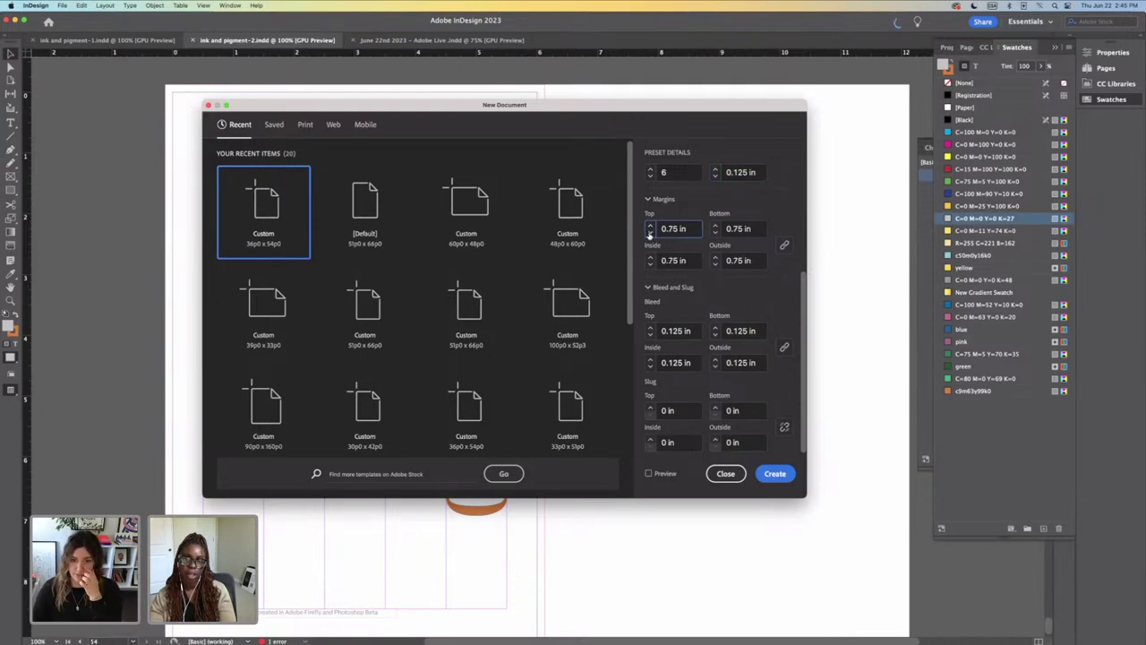
{"action": "left_click", "coordinate": [650, 232]}
{"action": "left_click", "coordinate": [651, 233]}
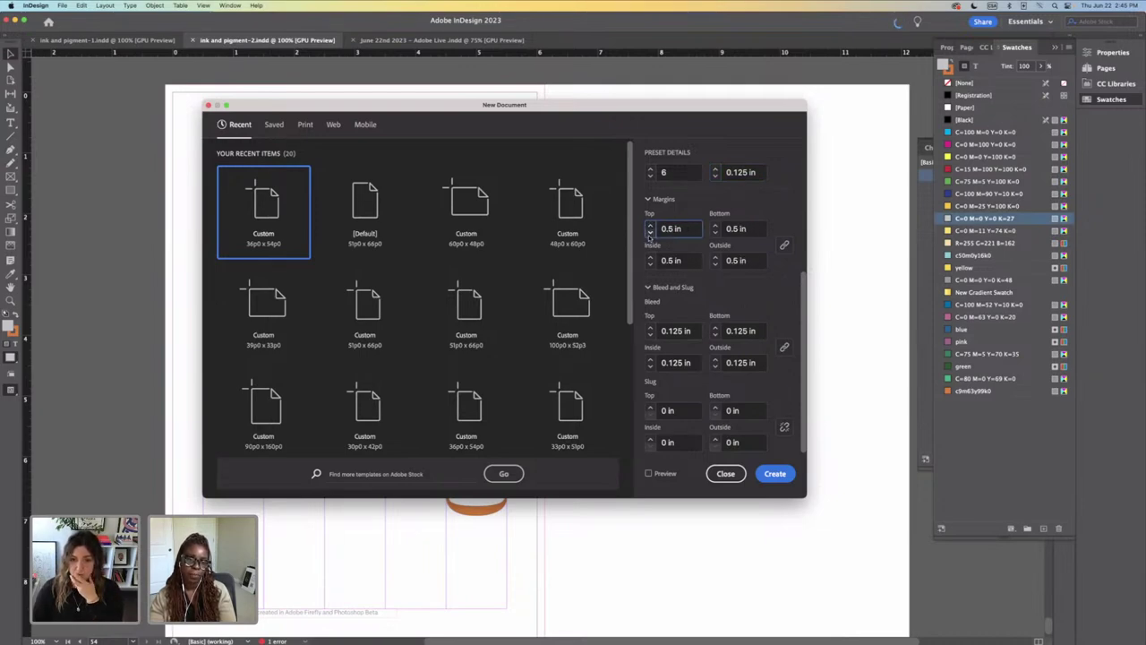
{"action": "left_click", "coordinate": [651, 232]}
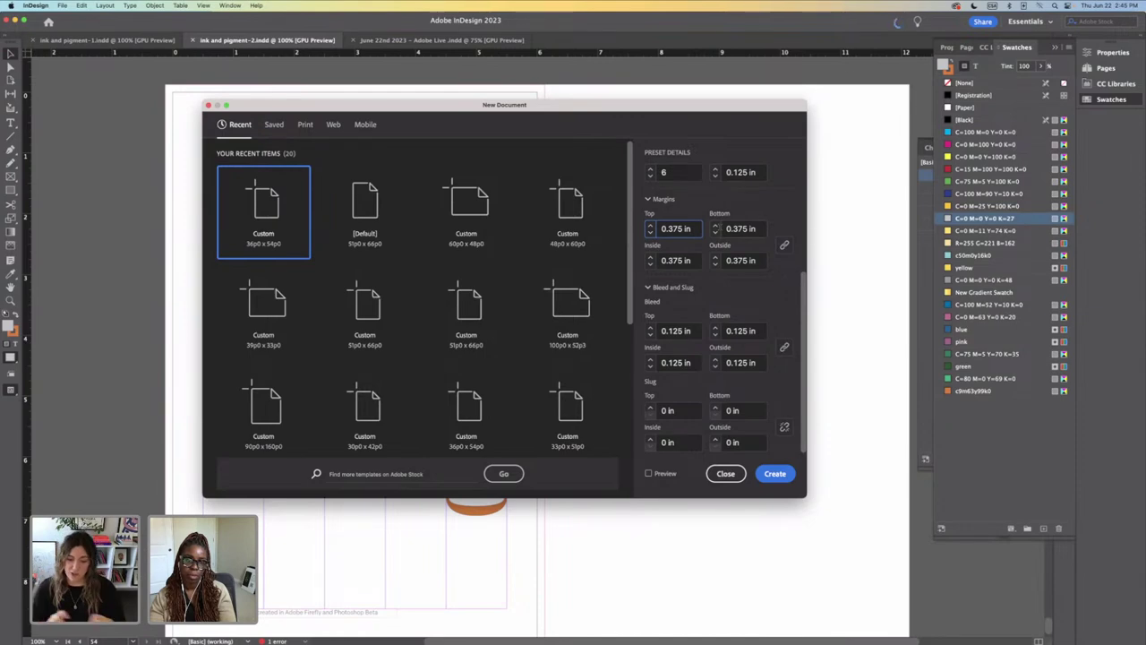
Step: Unlink the margins, raise only the top one to 0.625 in, and link all four again
{"action": "left_click", "coordinate": [784, 245]}
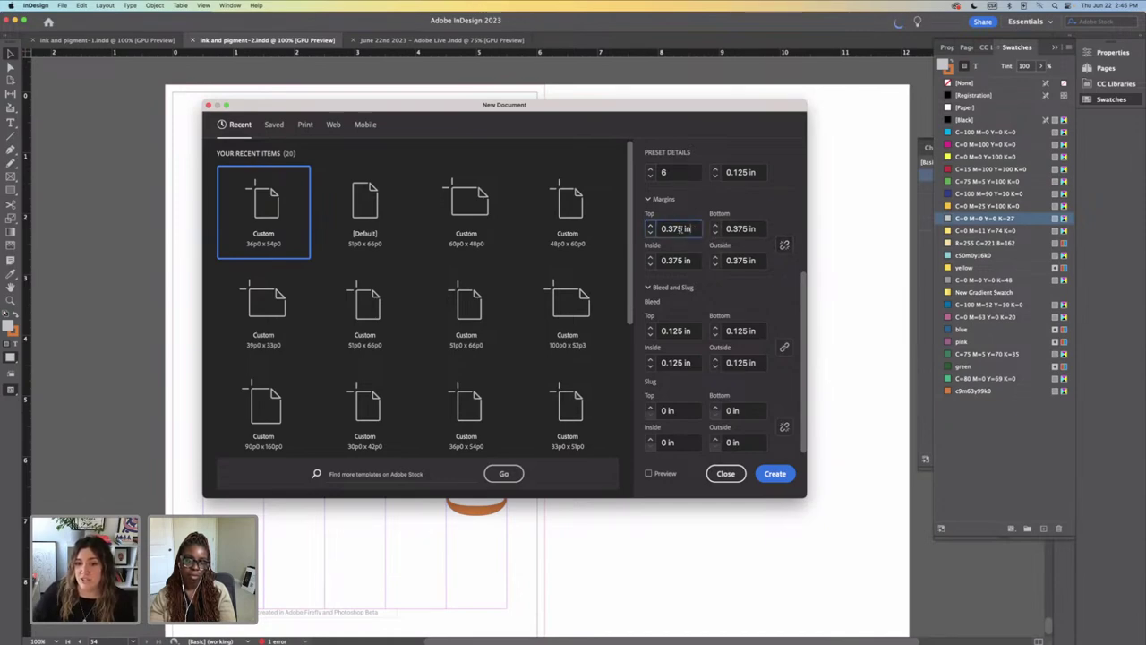
{"action": "left_click", "coordinate": [649, 224]}
{"action": "left_click", "coordinate": [650, 224]}
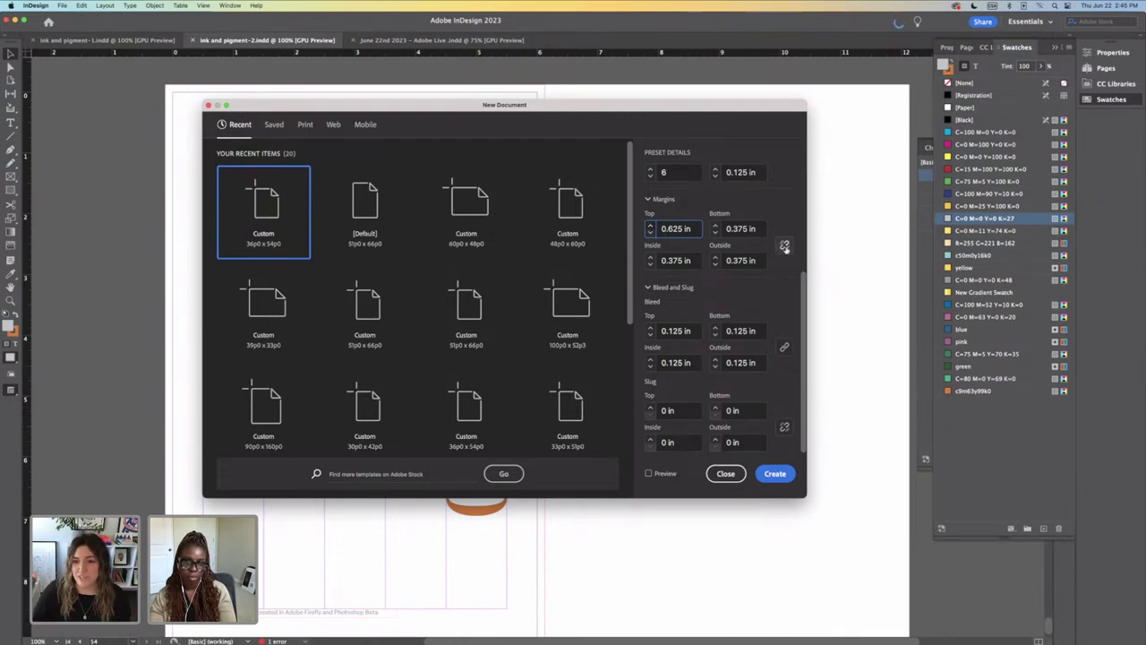
{"action": "left_click", "coordinate": [784, 245]}
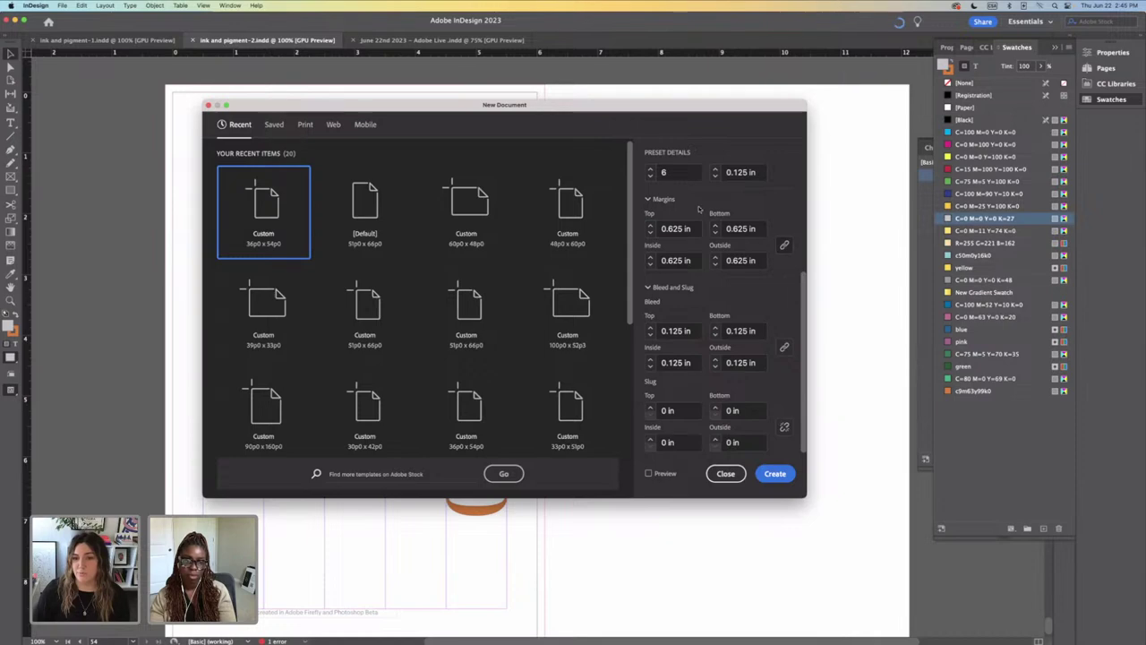
Step: Set all four linked margins of the new document to 0.25 in
{"action": "left_click", "coordinate": [650, 232]}
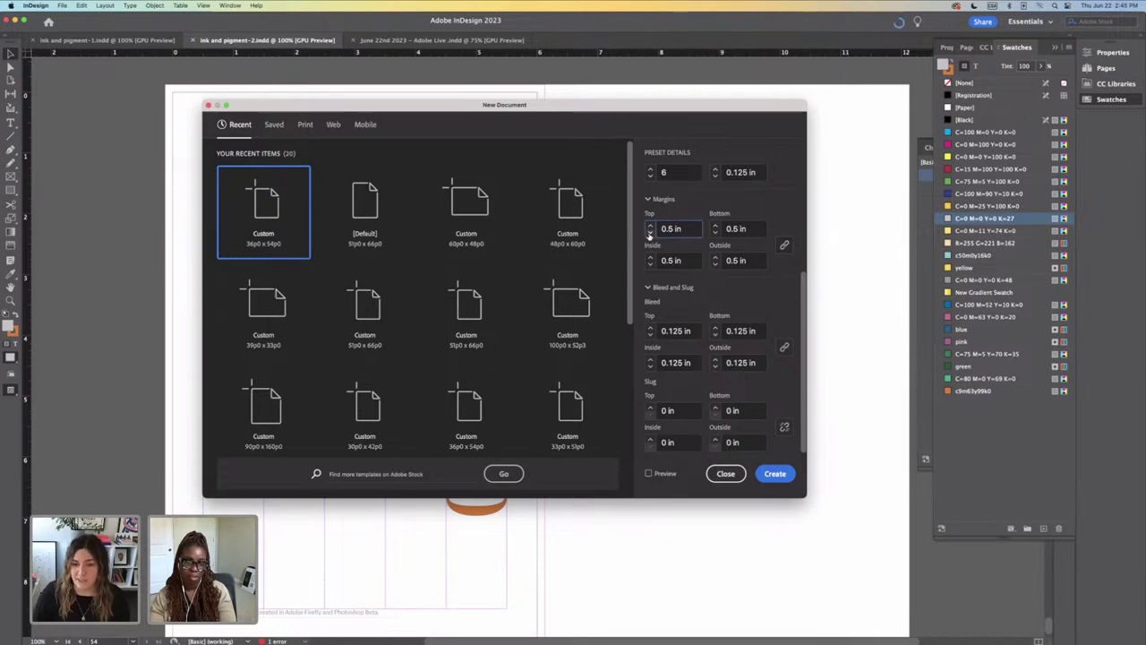
{"action": "left_click", "coordinate": [650, 231]}
{"action": "left_click", "coordinate": [650, 232]}
Step: Unlink the margins, set only the top margin to 0.75 in and create the document
{"action": "left_click", "coordinate": [786, 246]}
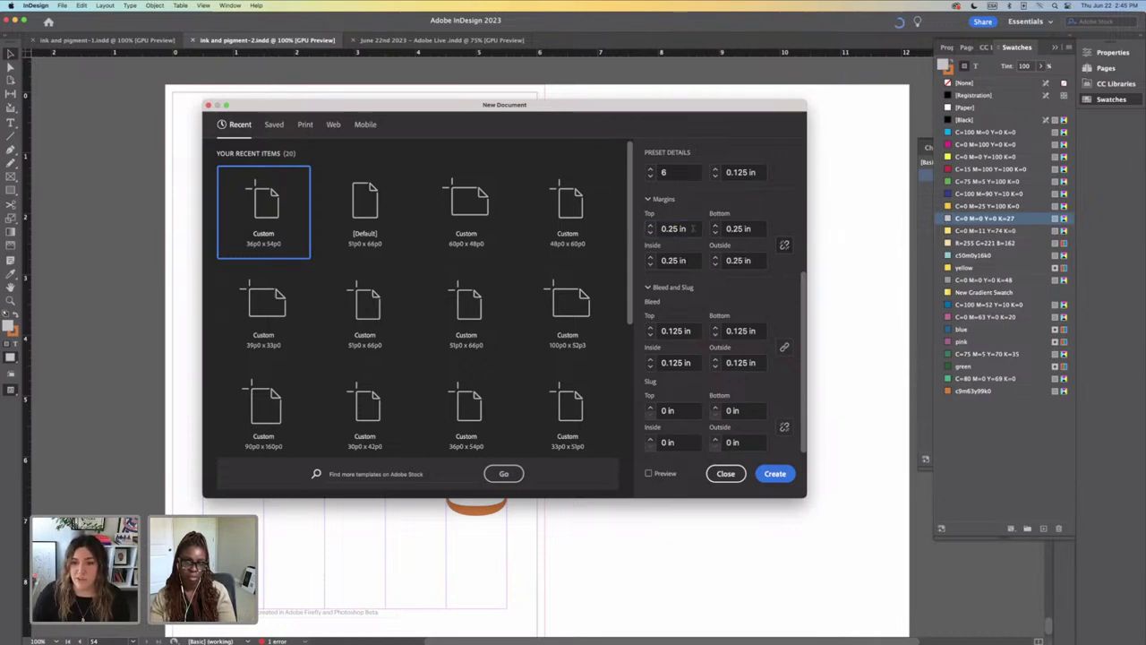
{"action": "left_click_drag", "start_coordinate": [688, 228], "coordinate": [673, 229]}
{"action": "left_click", "coordinate": [668, 228]}
{"action": "double_click", "coordinate": [671, 228]}
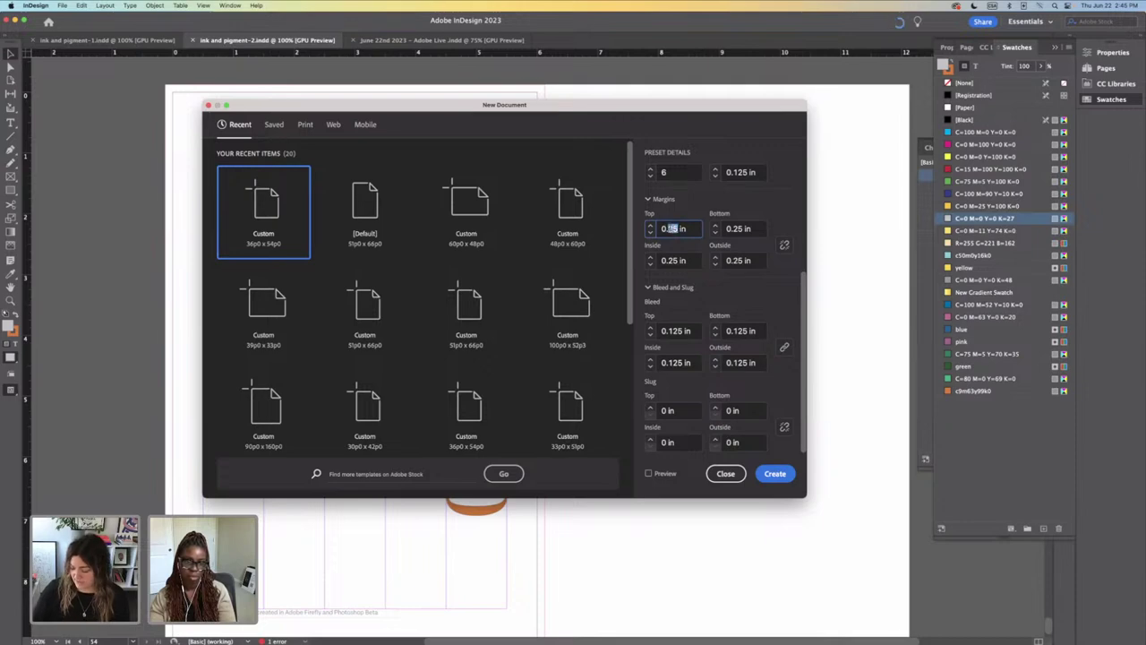
{"action": "type", "text": "75"}
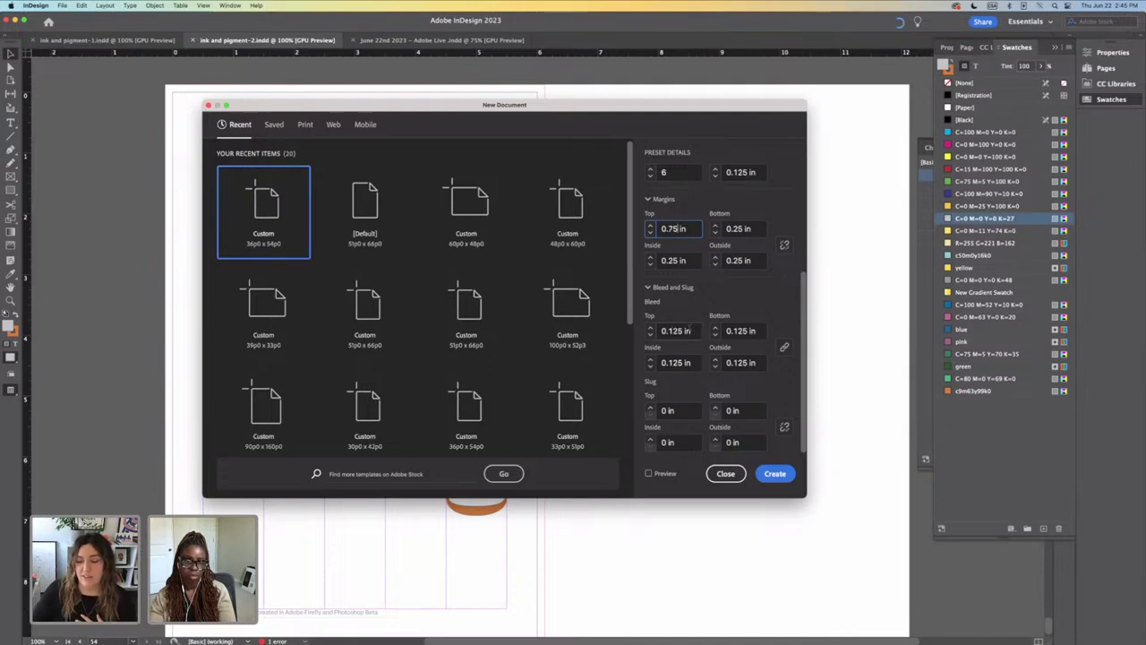
{"action": "left_click", "coordinate": [780, 478]}
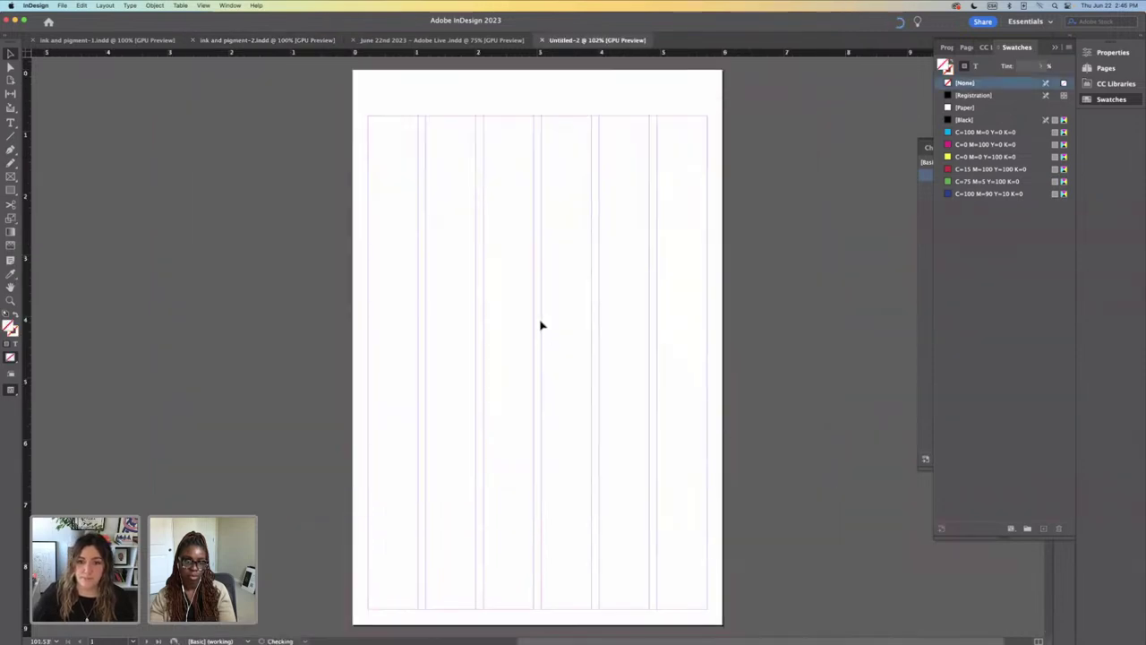
Step: Examine the margins, columns and gutters across the new document's facing-page spreads
{"action": "scroll", "coordinate": [541, 325], "scroll_direction": "down", "scroll_amount": 7}
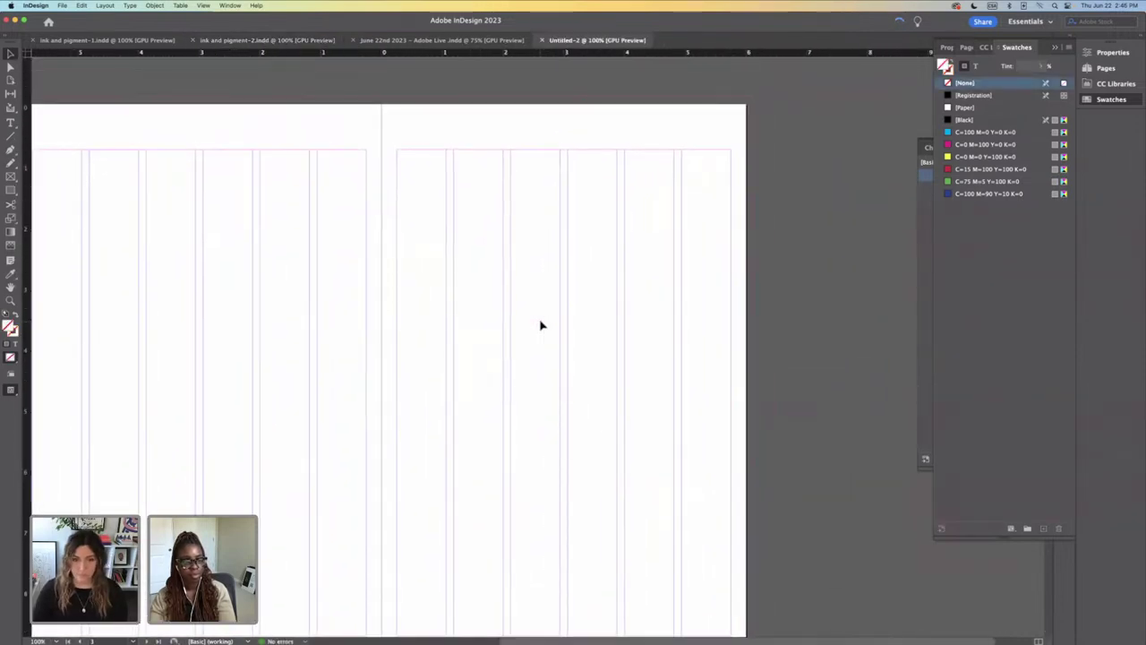
{"action": "key", "text": "super+minus"}
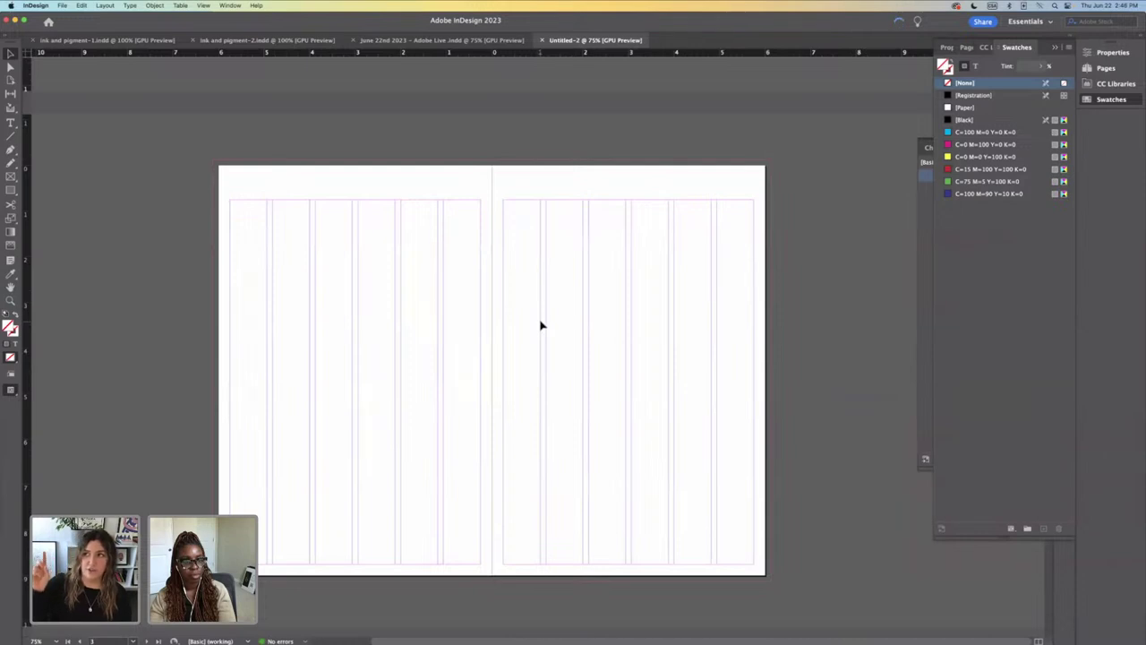
{"action": "scroll", "coordinate": [541, 325], "scroll_direction": "up", "scroll_amount": 1}
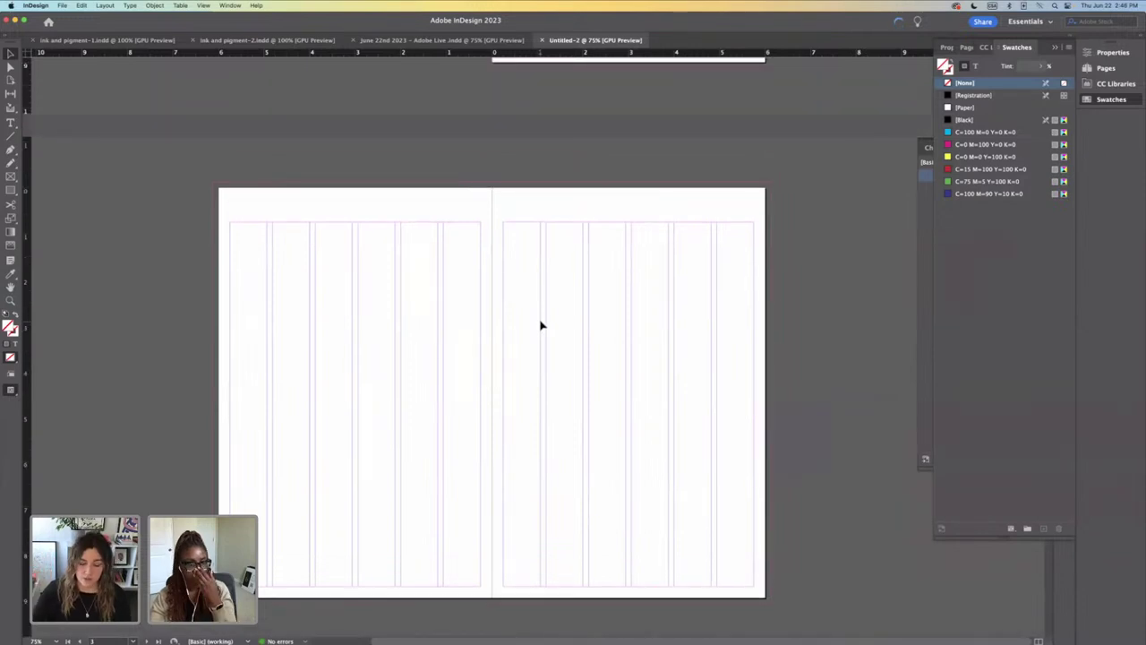
{"action": "key", "text": "super+plus"}
{"action": "scroll", "coordinate": [351, 278], "scroll_direction": "left", "scroll_amount": 3}
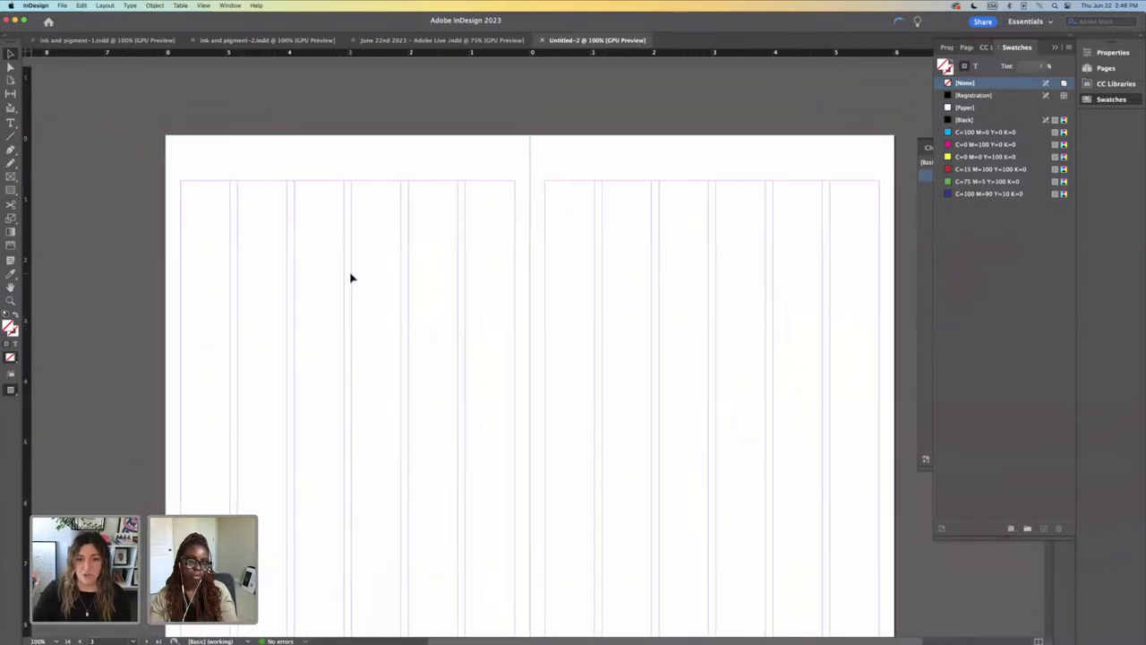
{"action": "scroll", "coordinate": [399, 256], "scroll_direction": "left", "scroll_amount": 3}
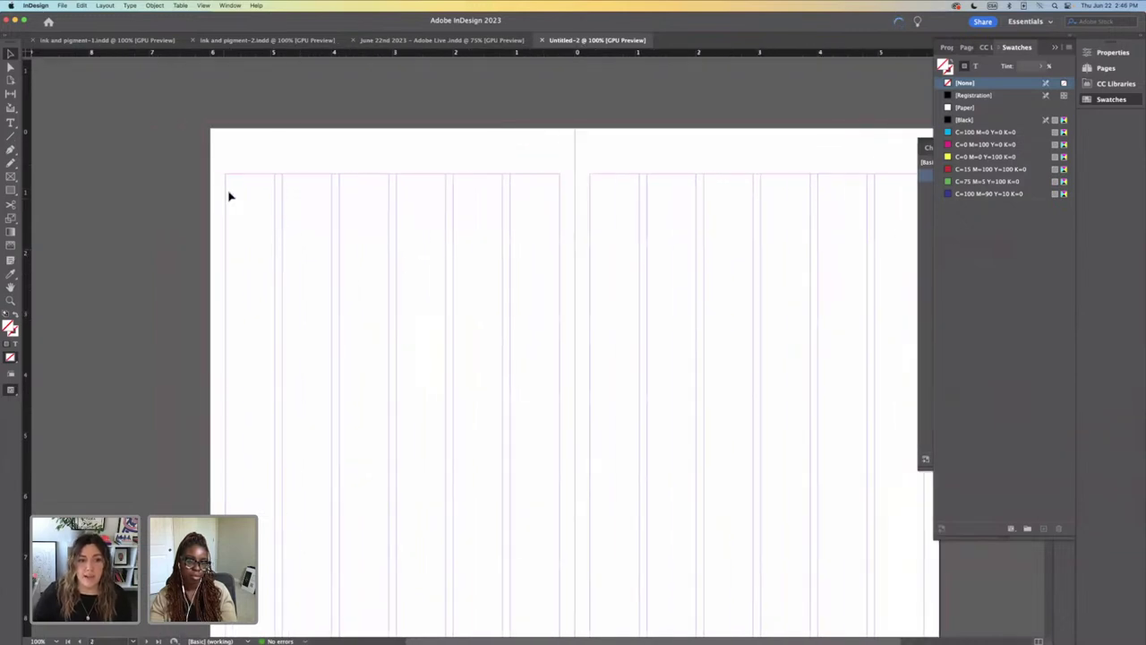
{"action": "key", "text": "super+equal"}
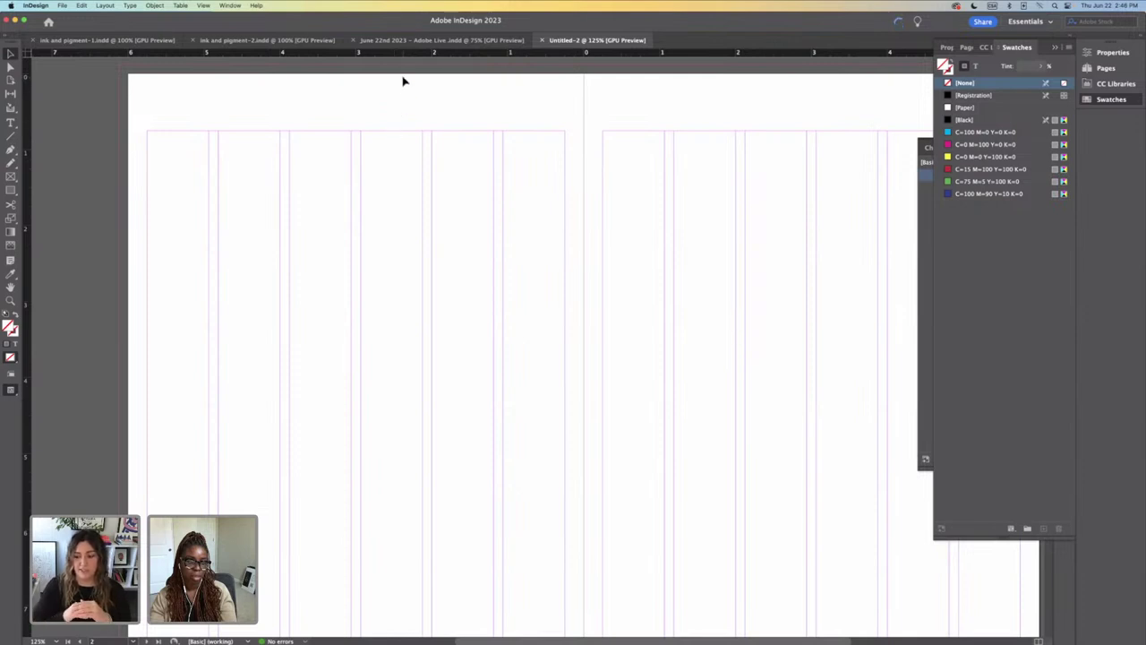
{"action": "scroll", "coordinate": [481, 188], "scroll_direction": "down", "scroll_amount": 5}
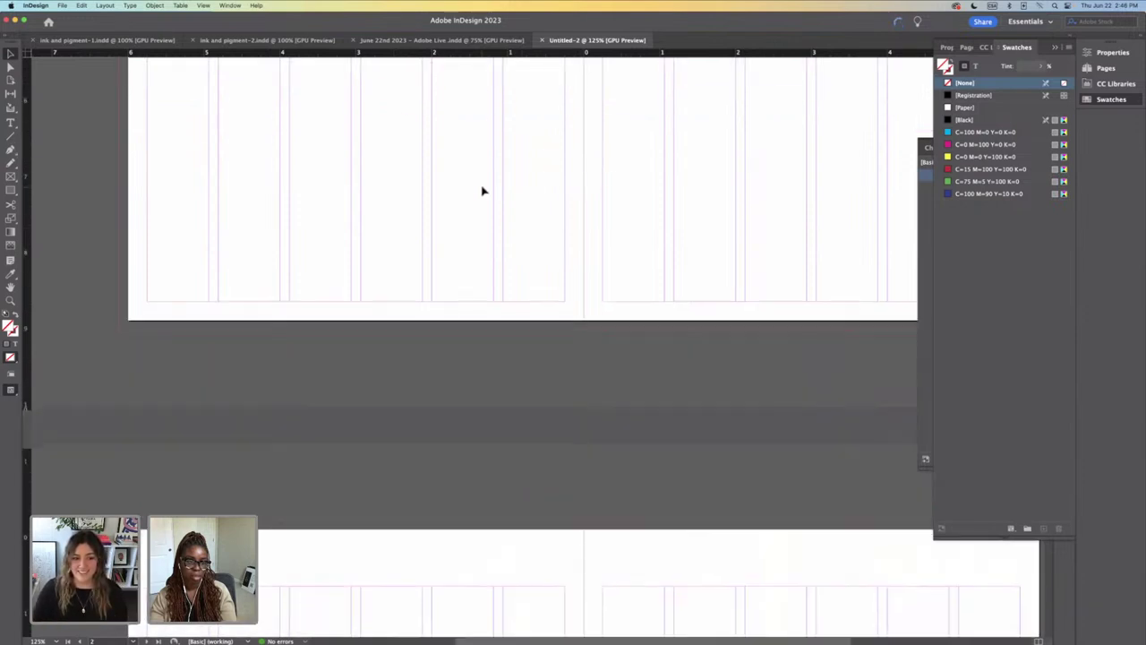
{"action": "scroll", "coordinate": [482, 191], "scroll_direction": "up", "scroll_amount": 10}
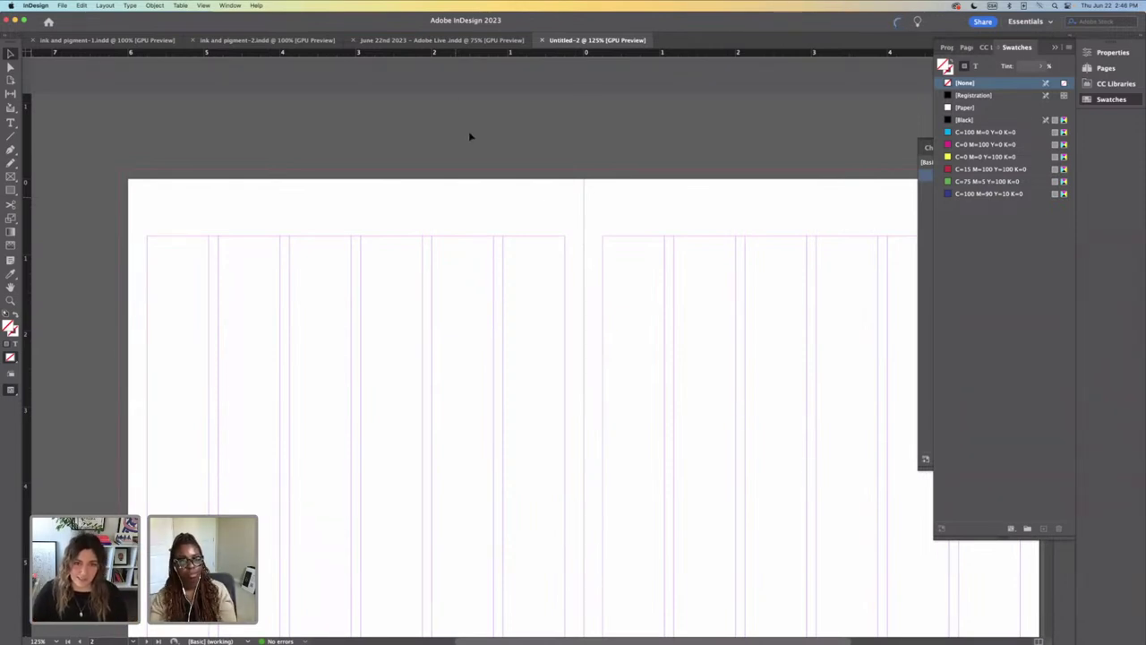
Step: Bring up the blank spread on pages 52-53 of ink and pigment-2.indd
{"action": "left_click", "coordinate": [403, 41]}
{"action": "scroll", "coordinate": [354, 239], "scroll_direction": "down", "scroll_amount": 2}
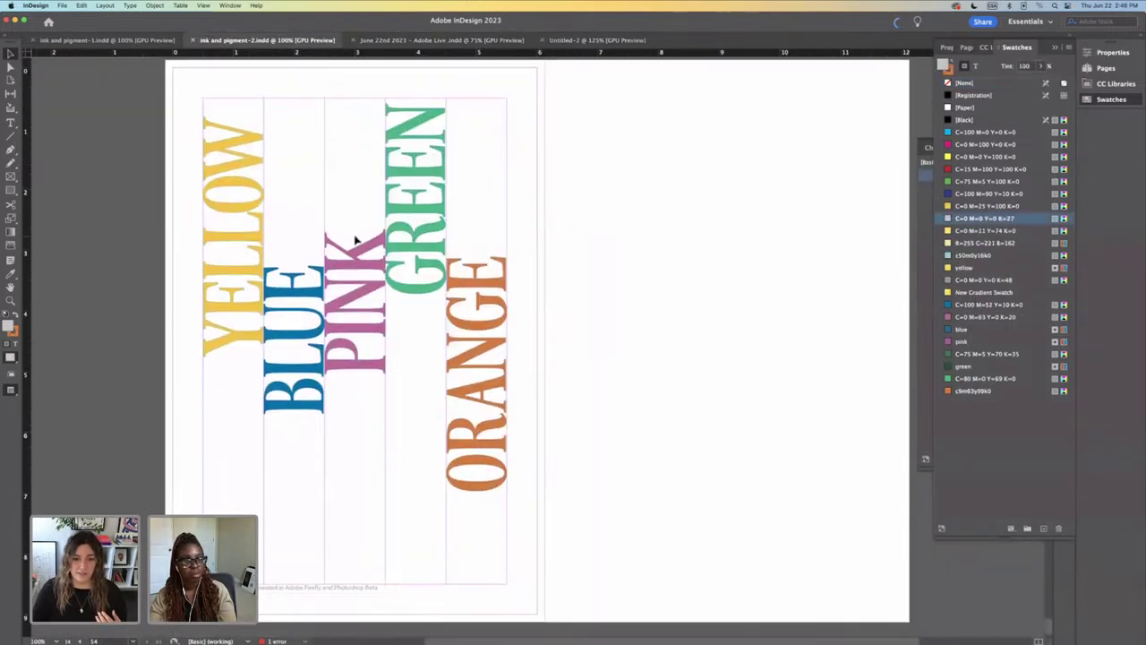
{"action": "scroll", "coordinate": [661, 163], "scroll_direction": "up", "scroll_amount": 2}
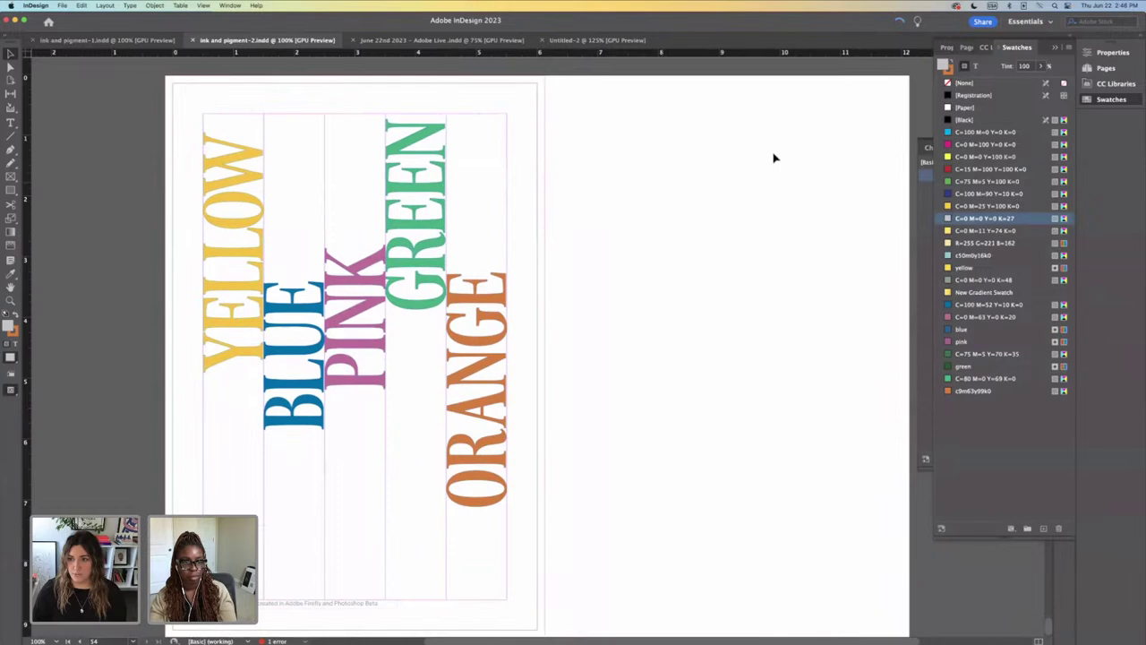
{"action": "left_click", "coordinate": [1055, 47]}
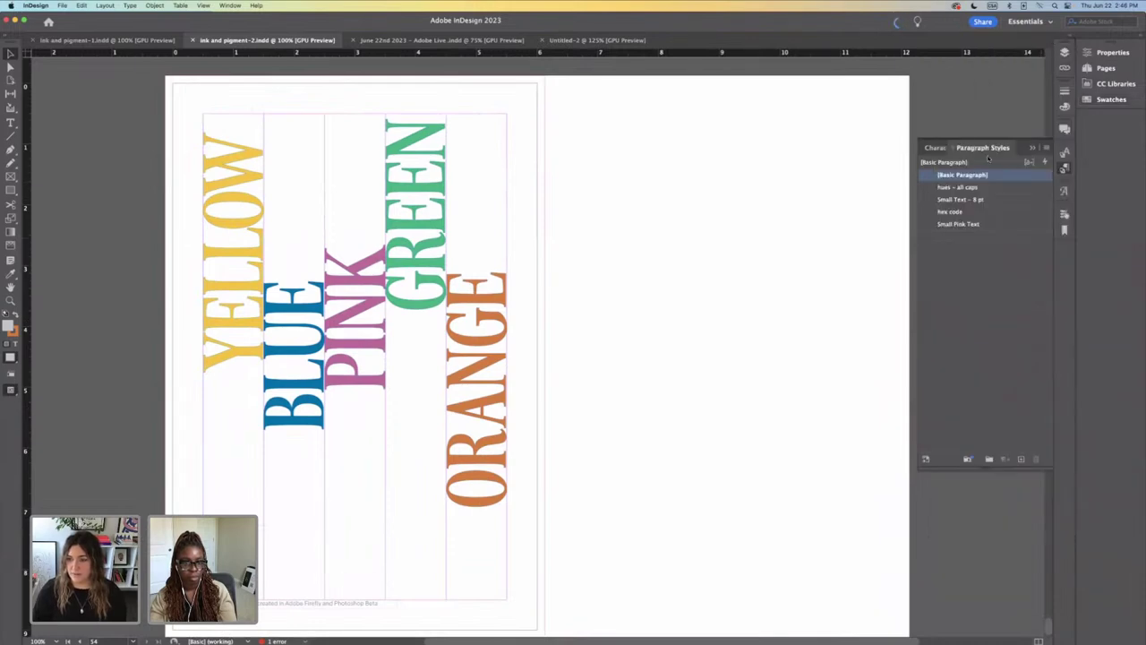
{"action": "left_click", "coordinate": [1106, 68]}
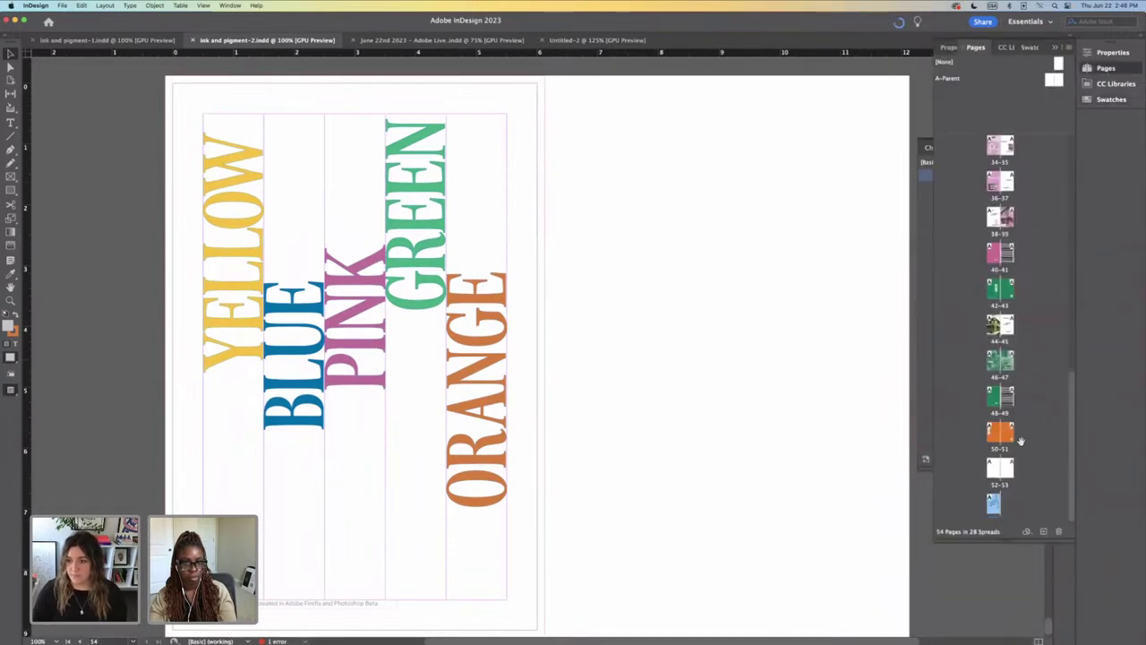
{"action": "double_click", "coordinate": [999, 469]}
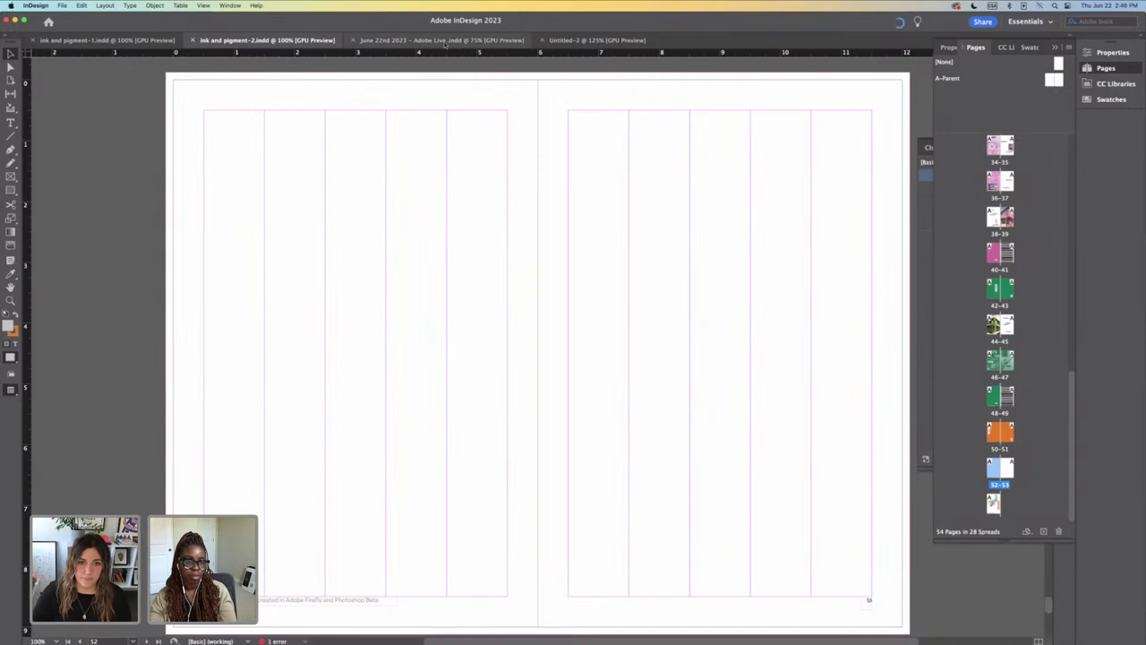
Step: Compare the column and gutter guides of Untitled-2 with those on the blank spread of ink and pigment-2.indd
{"action": "left_click", "coordinate": [583, 45]}
{"action": "scroll", "coordinate": [528, 238], "scroll_direction": "down", "scroll_amount": 5}
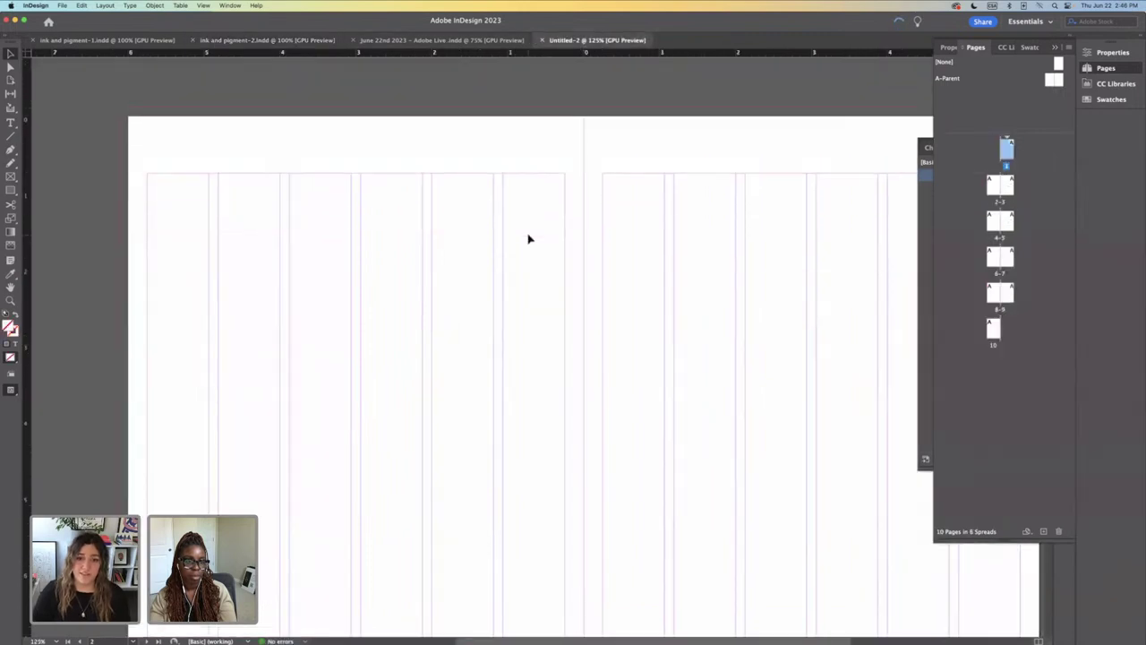
{"action": "scroll", "coordinate": [528, 238], "scroll_direction": "up", "scroll_amount": 2}
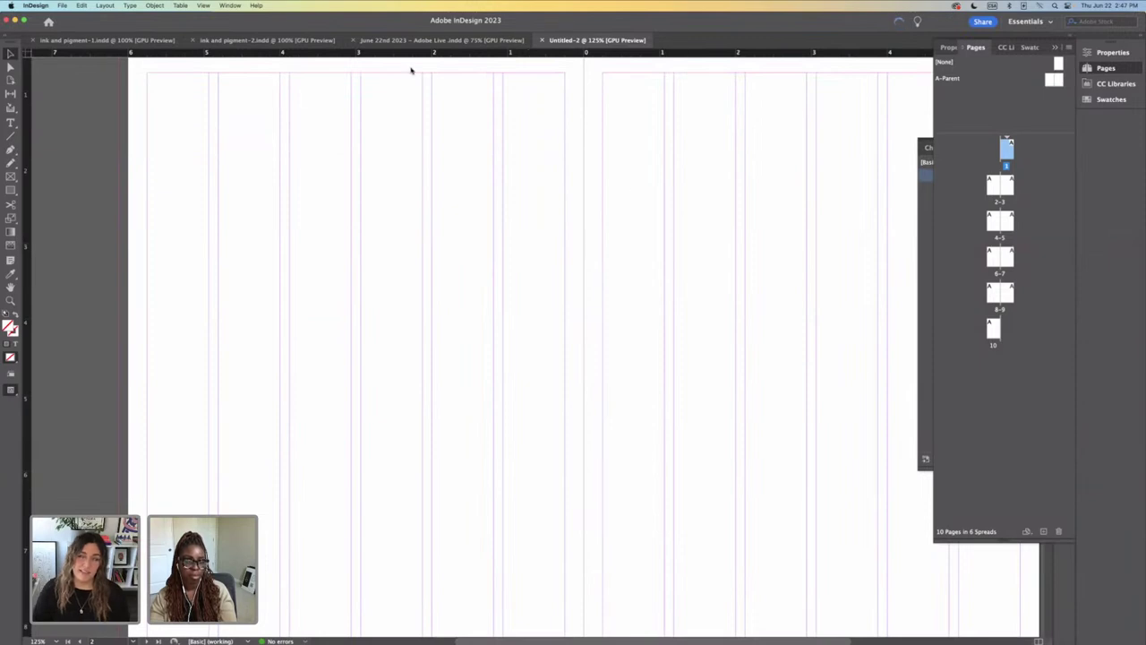
{"action": "left_click", "coordinate": [276, 40]}
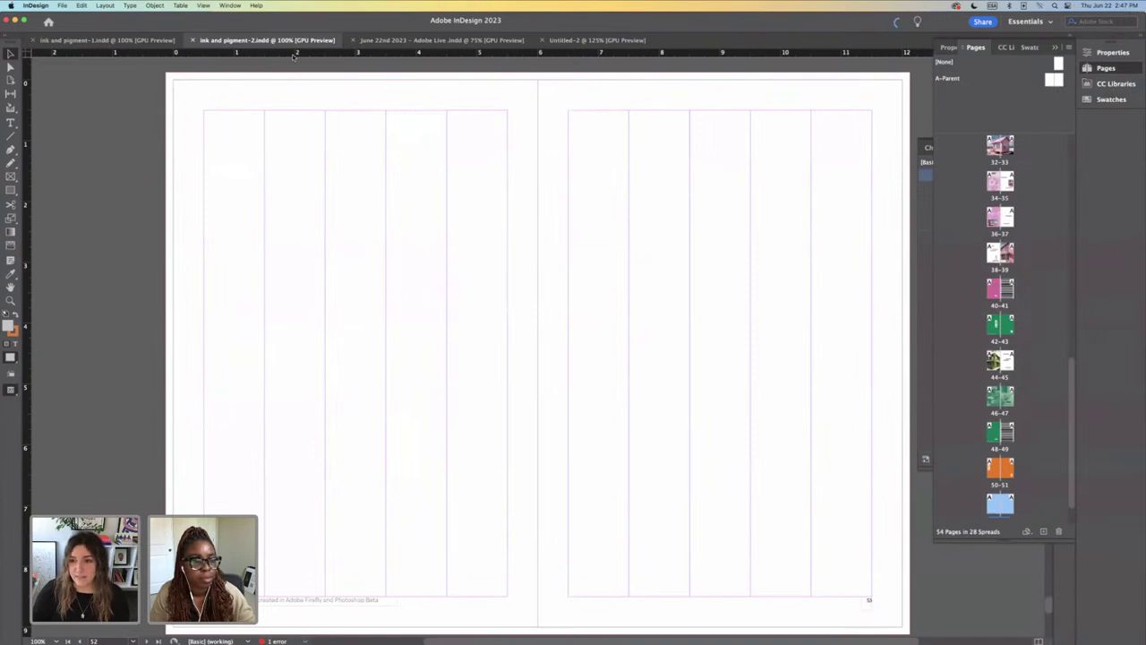
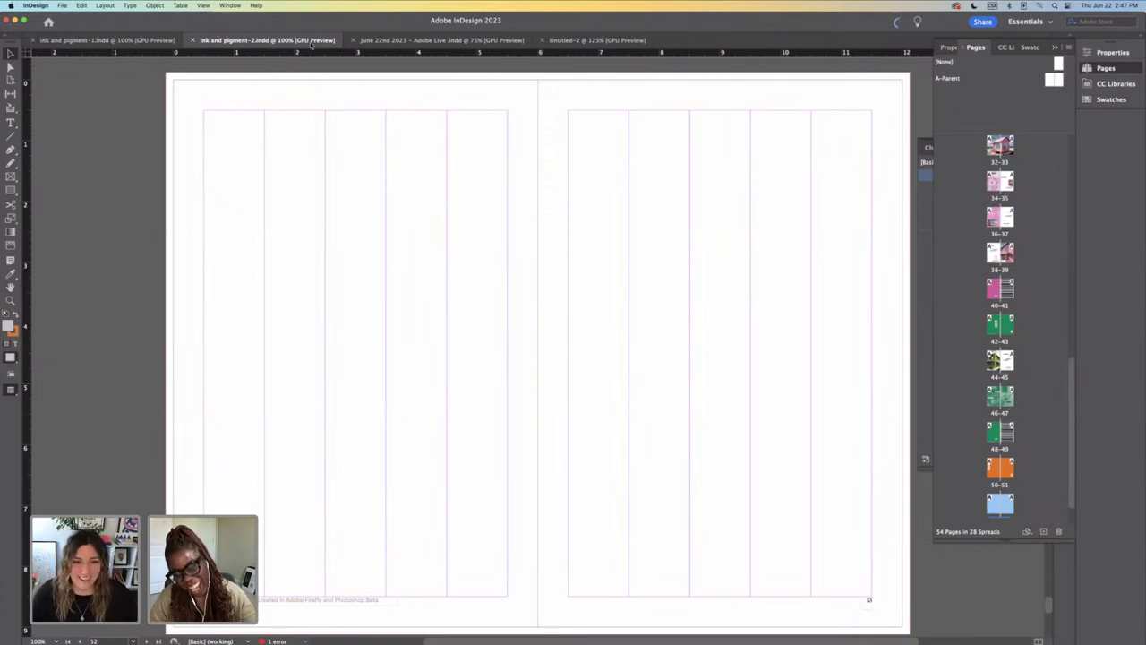
Step: Draw a rectangular image frame of 6.125 x 9.25 in covering page 52 out to its bleed
{"action": "scroll", "coordinate": [376, 145], "scroll_direction": "up", "scroll_amount": 2}
{"action": "key", "text": "super+minus"}
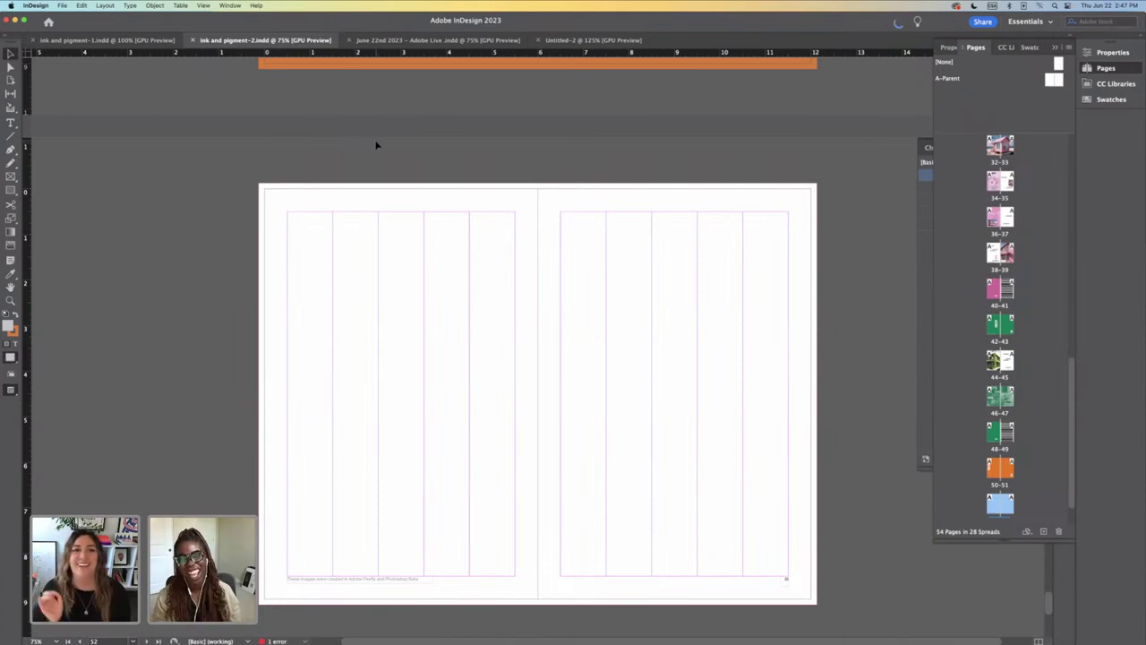
{"action": "key", "text": "super+minus"}
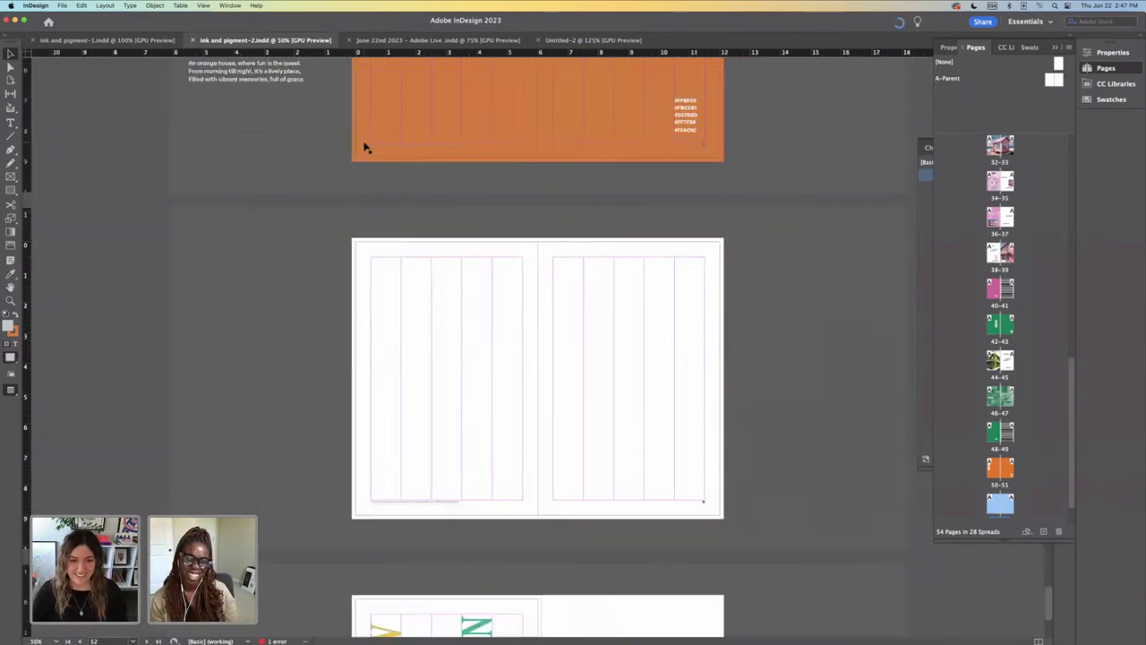
{"action": "scroll", "coordinate": [362, 157], "scroll_direction": "down", "scroll_amount": 3}
{"action": "key", "text": "super+equal"}
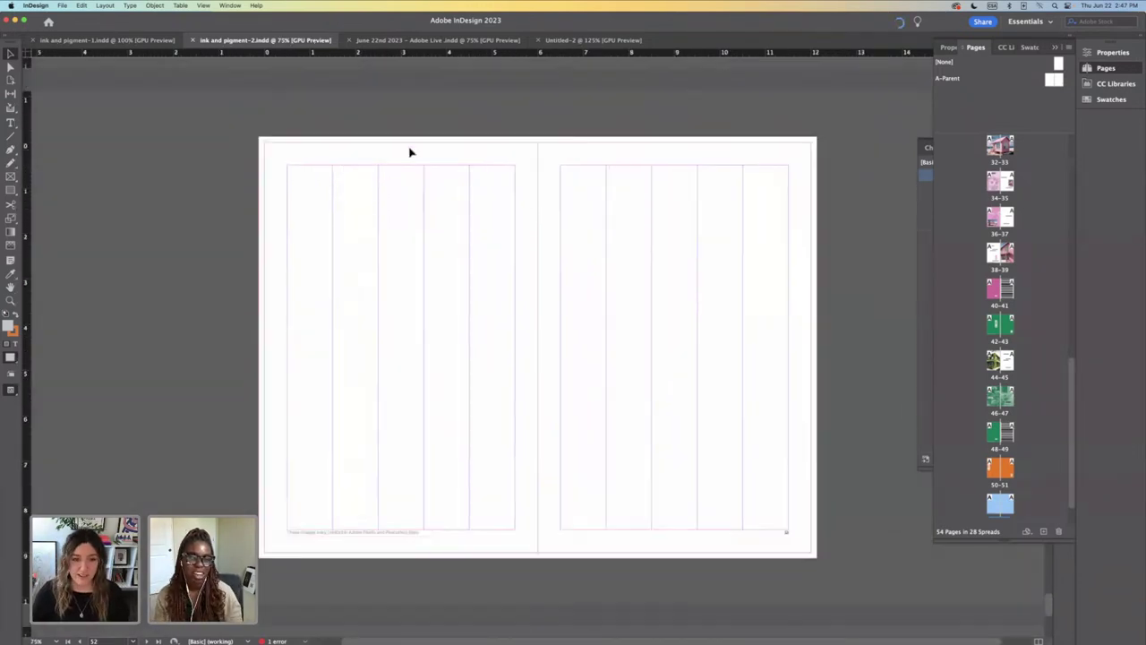
{"action": "left_click", "coordinate": [62, 6]}
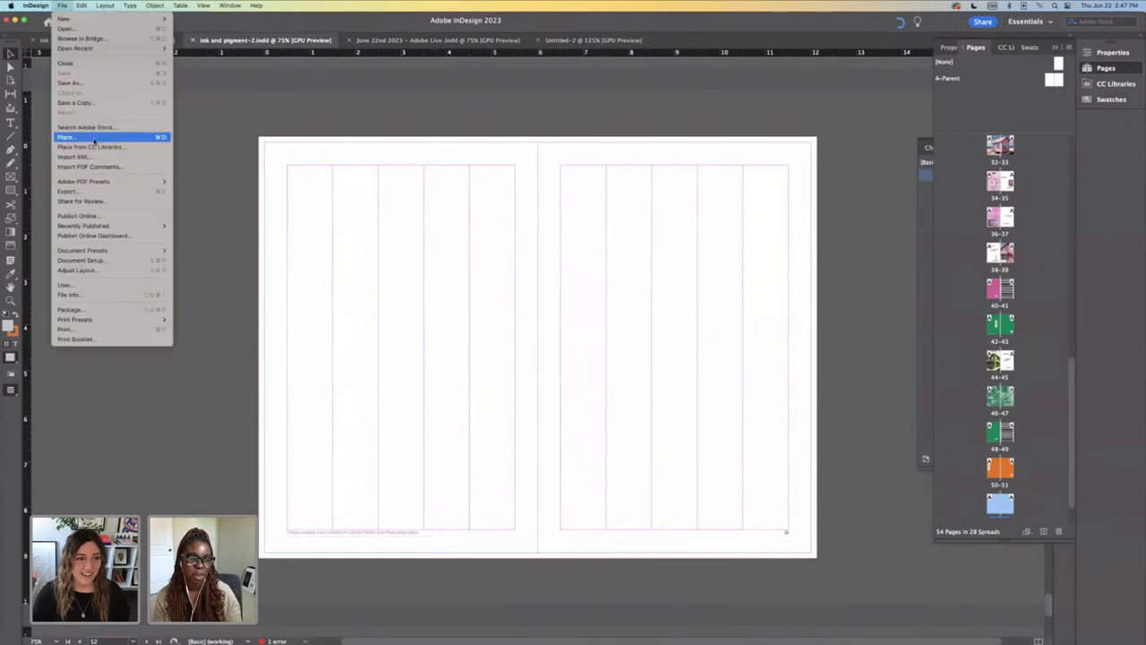
{"action": "left_click", "coordinate": [195, 155]}
{"action": "left_click", "coordinate": [11, 176]}
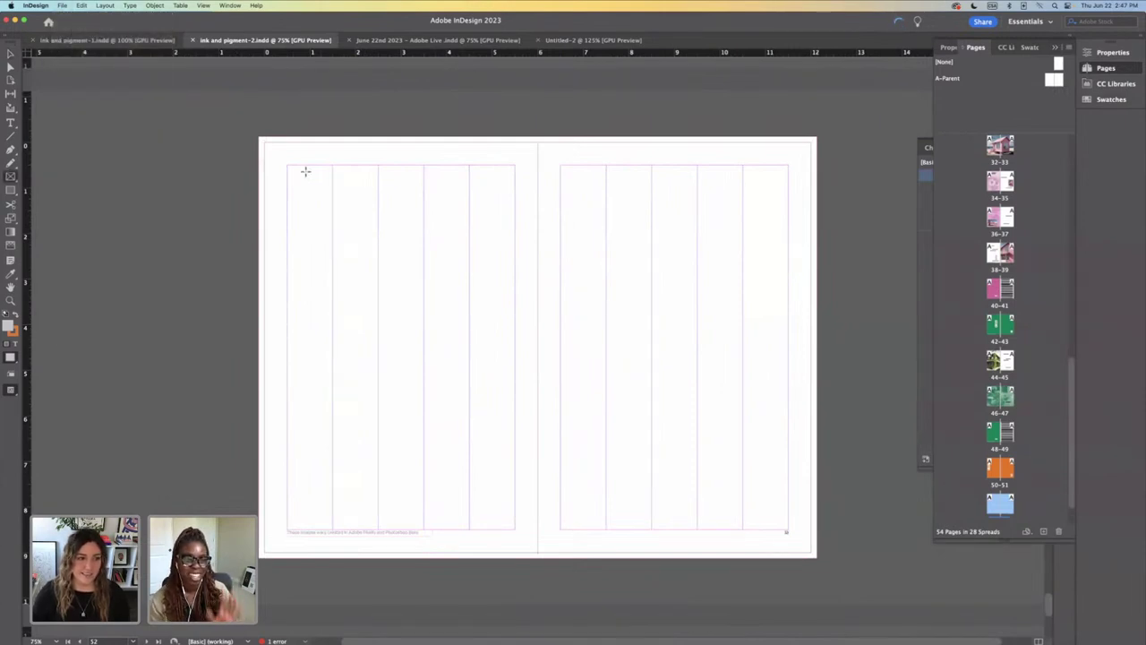
{"action": "left_click_drag", "start_coordinate": [260, 140], "coordinate": [537, 556]}
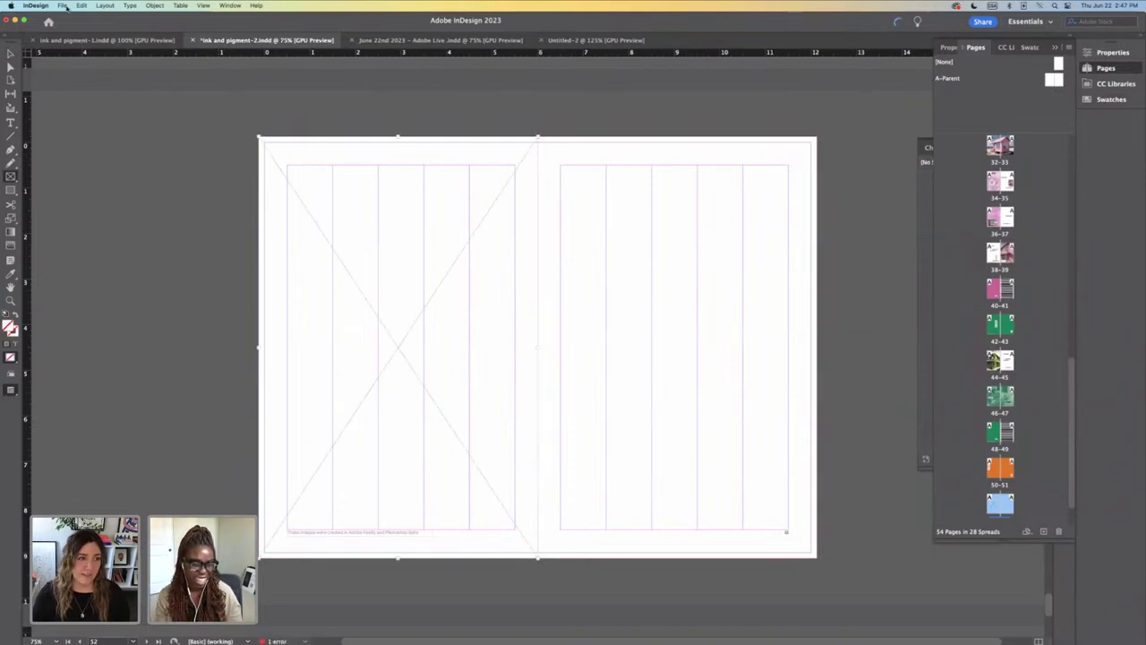
Step: Place the Firefly PSD of the orange log cottage by a lake in the frame and fill the frame proportionally
{"action": "left_click", "coordinate": [62, 5]}
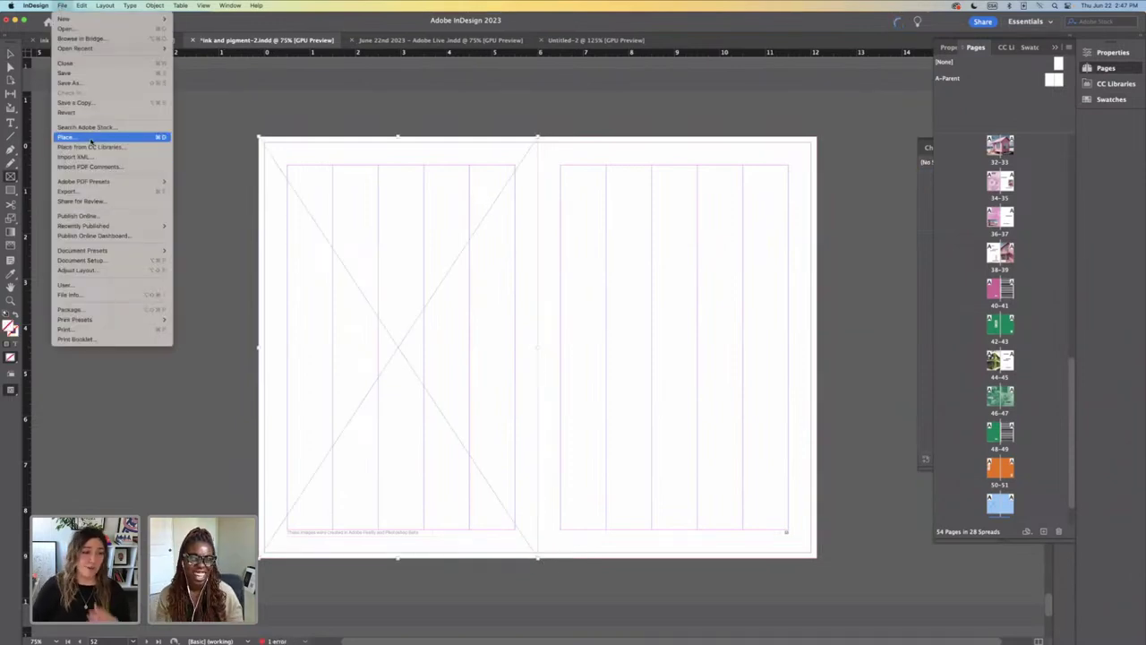
{"action": "left_click", "coordinate": [90, 140]}
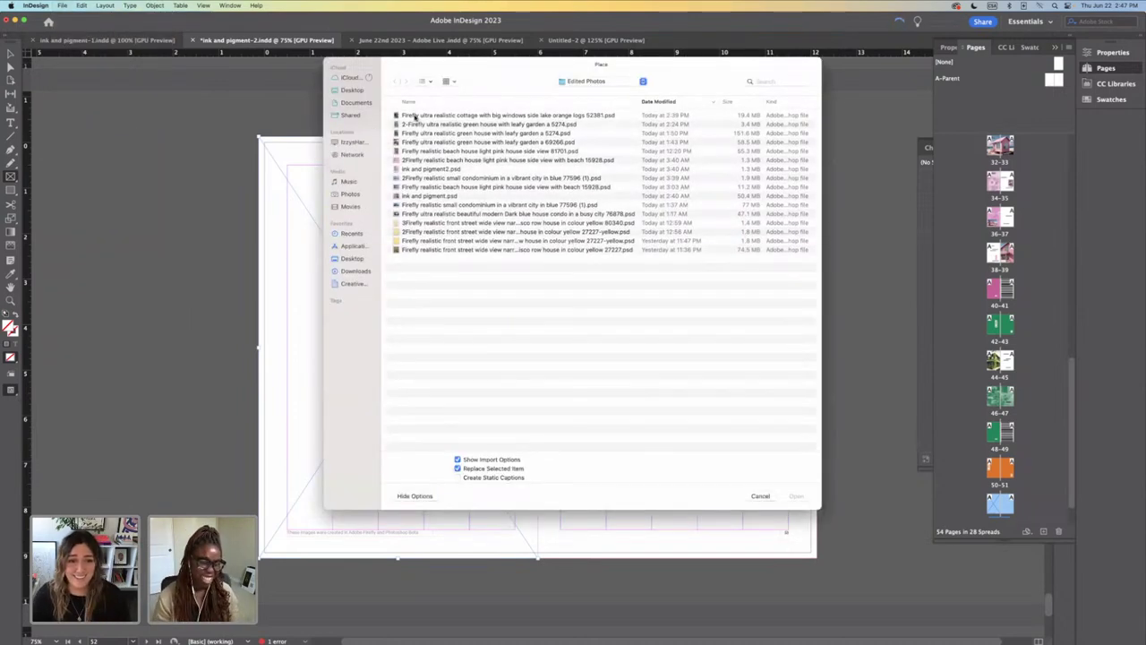
{"action": "double_click", "coordinate": [459, 117]}
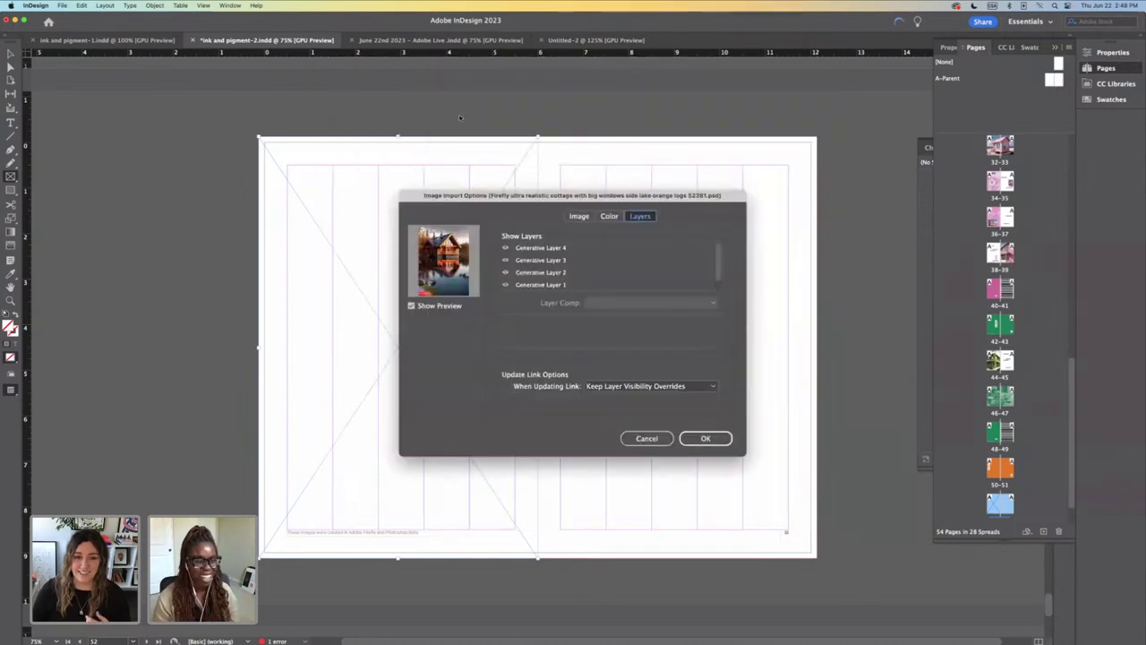
{"action": "left_click", "coordinate": [705, 438]}
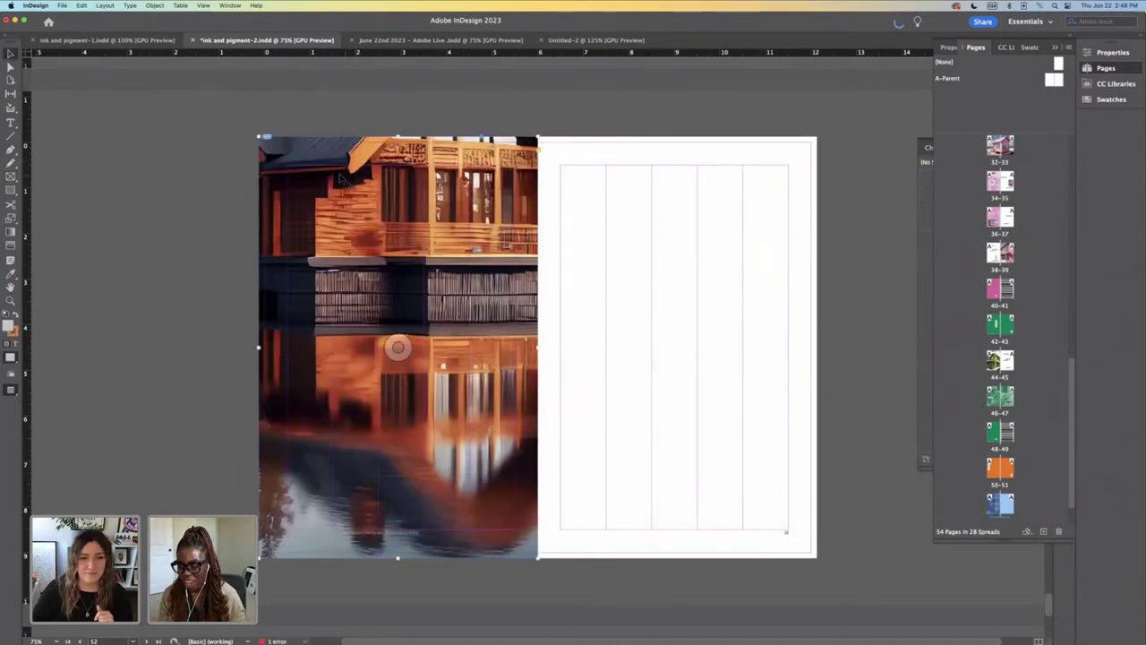
{"action": "left_click", "coordinate": [1114, 53]}
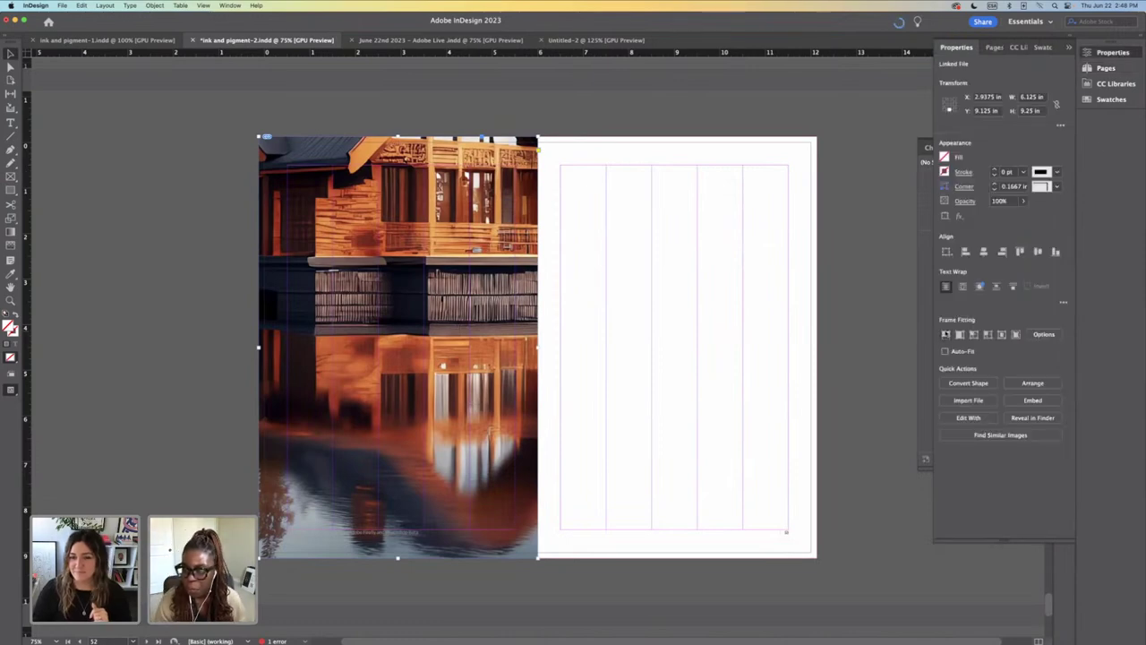
{"action": "left_click", "coordinate": [962, 336]}
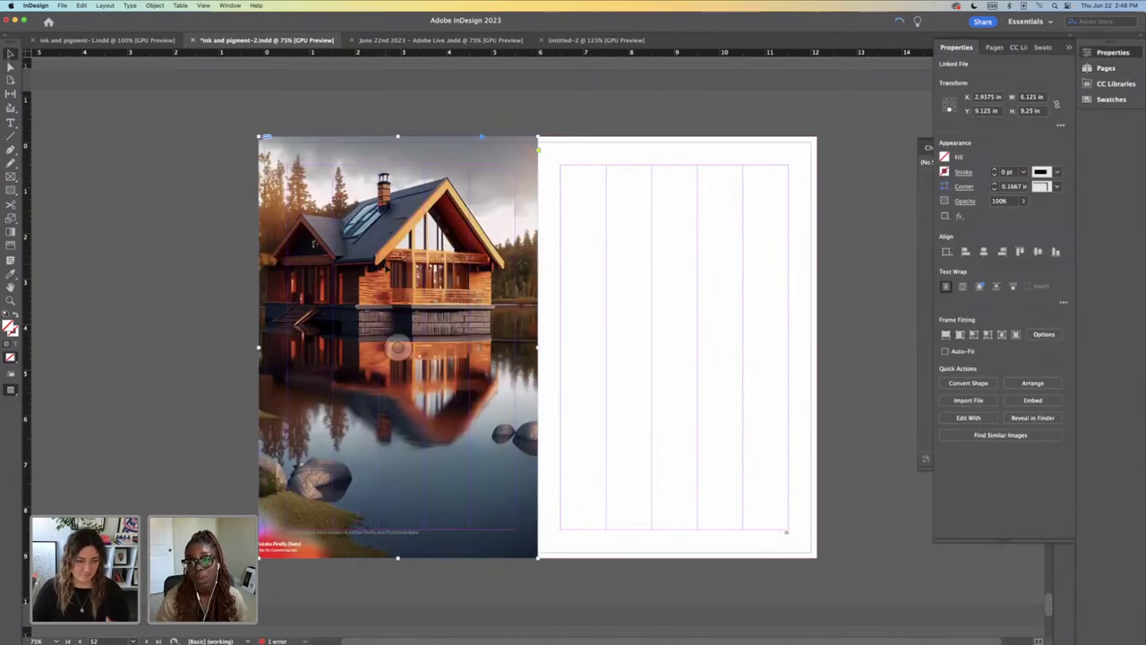
Step: Enlarge the cottage image inside its frame to about 8.37 x 11.40 in and reposition it so the house fills the page width
{"action": "key", "text": "a"}
{"action": "left_click", "coordinate": [402, 255]}
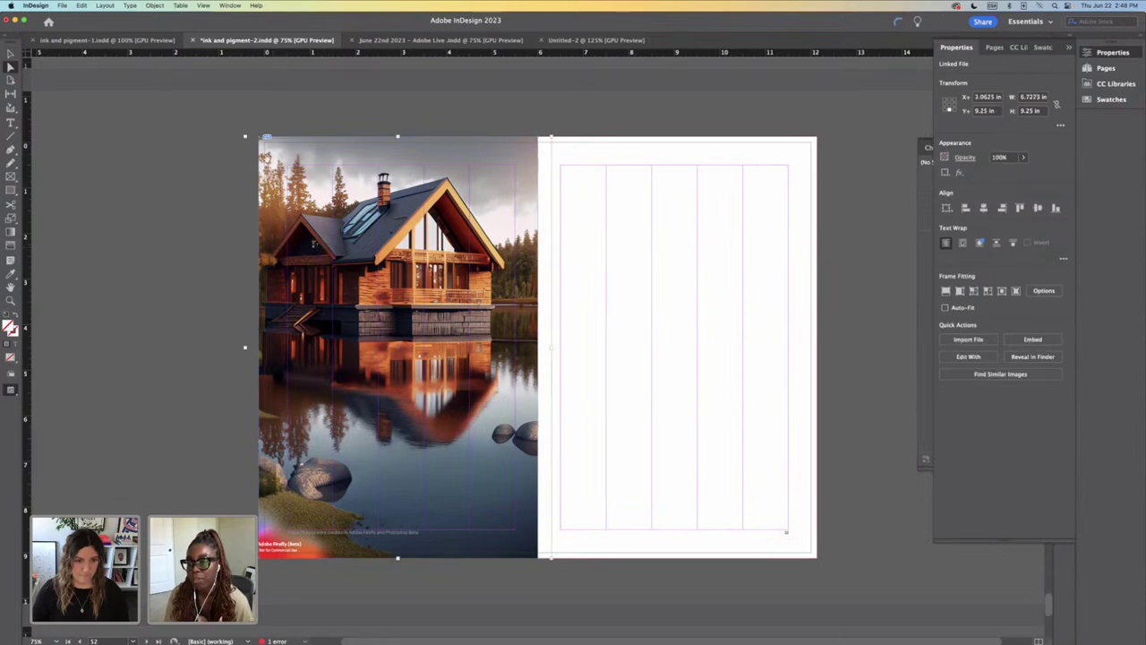
{"action": "left_click_drag", "start_coordinate": [244, 135], "coordinate": [210, 88]}
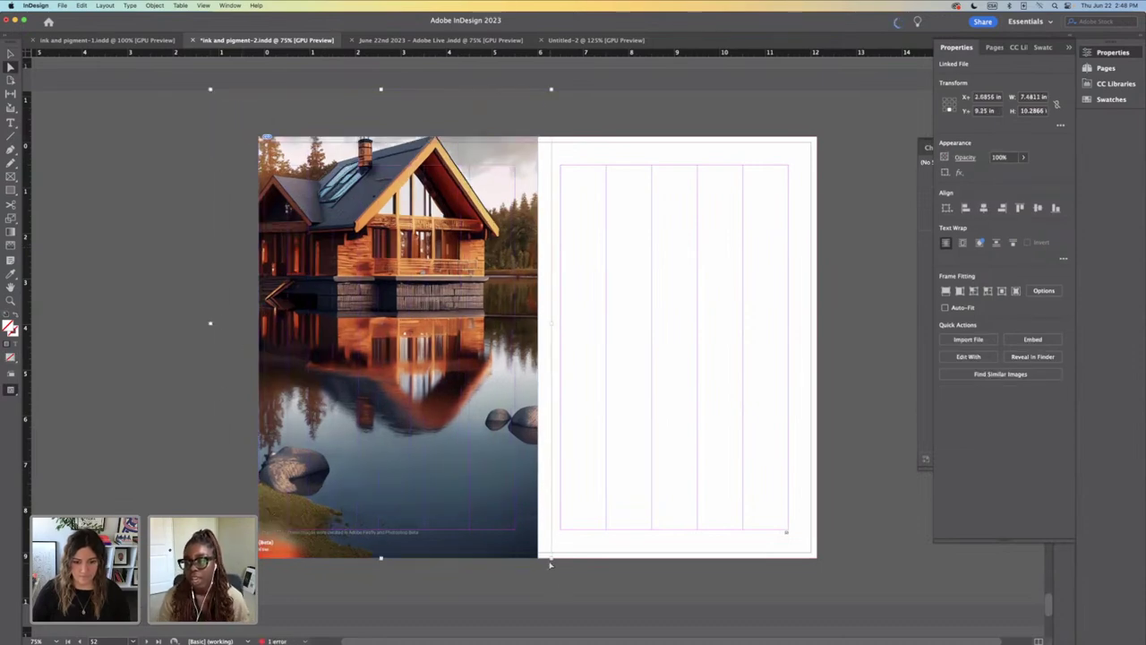
{"action": "left_click_drag", "start_coordinate": [551, 564], "coordinate": [581, 599]}
{"action": "left_click_drag", "start_coordinate": [406, 363], "coordinate": [418, 371]}
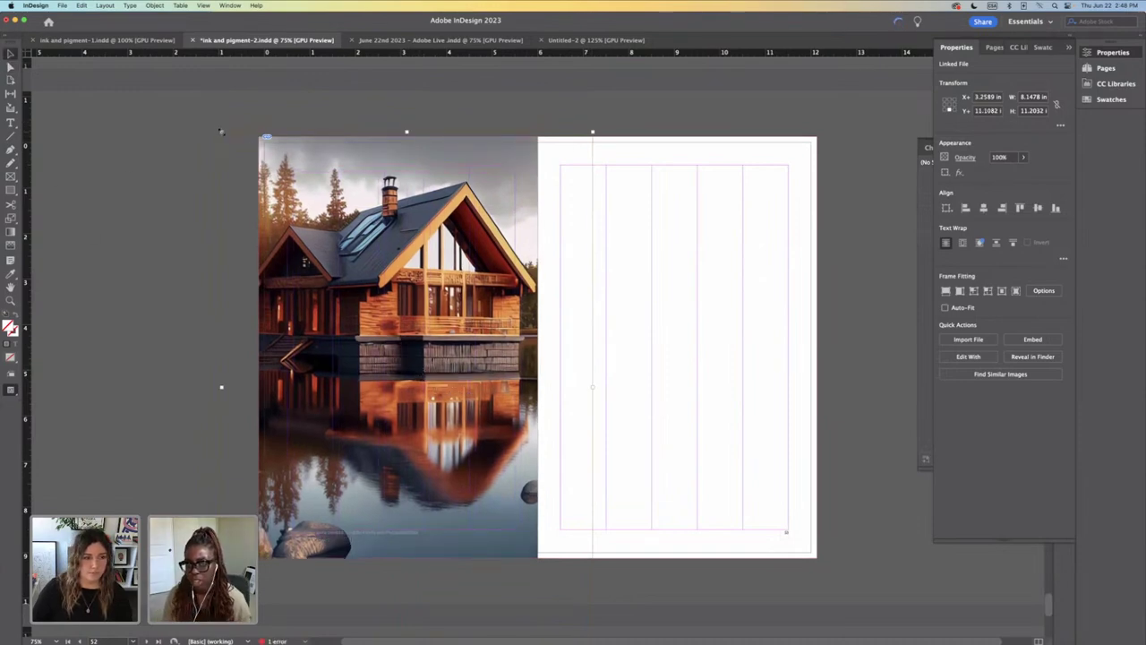
{"action": "left_click_drag", "start_coordinate": [221, 132], "coordinate": [211, 124]}
{"action": "left_click_drag", "start_coordinate": [403, 262], "coordinate": [414, 269]}
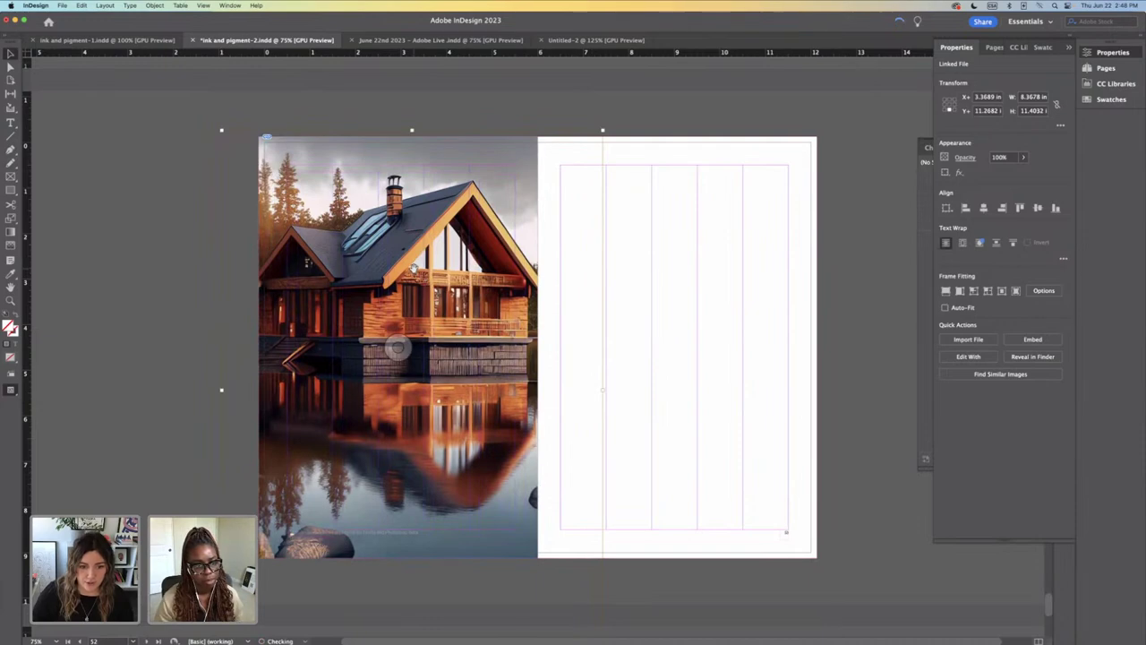
{"action": "left_click", "coordinate": [170, 231]}
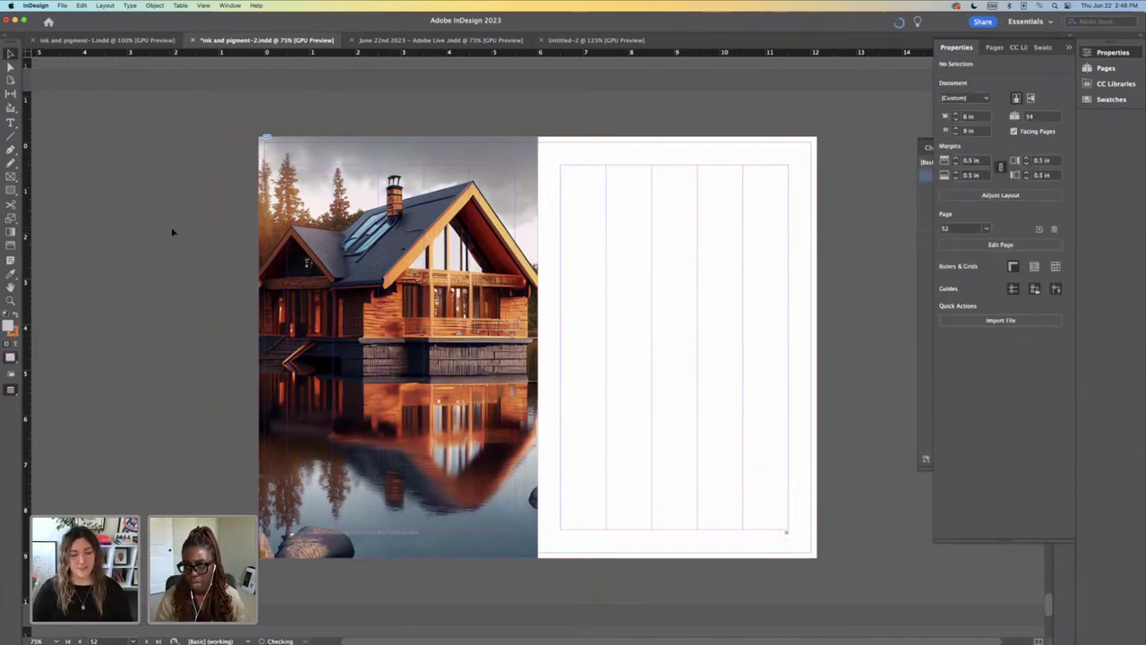
Step: Move the framed cottage image from page 52 to the facing page 53, covering it out to the bleed
{"action": "left_click", "coordinate": [346, 334]}
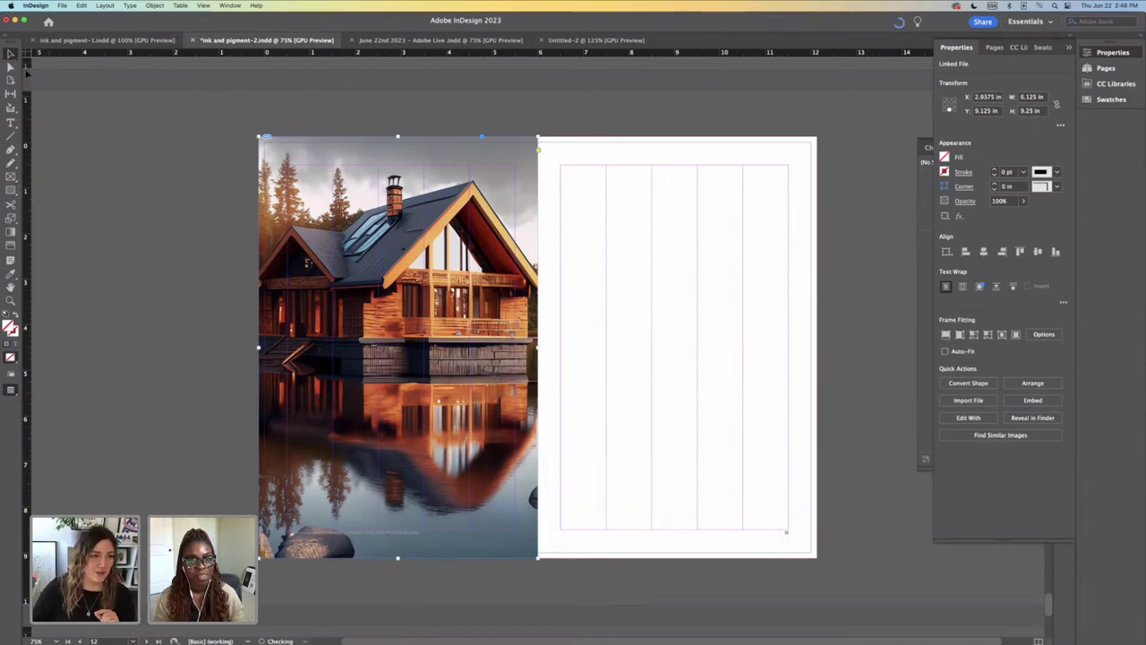
{"action": "left_click", "coordinate": [1057, 185]}
{"action": "left_click", "coordinate": [1039, 202]}
{"action": "key", "text": "super+minus"}
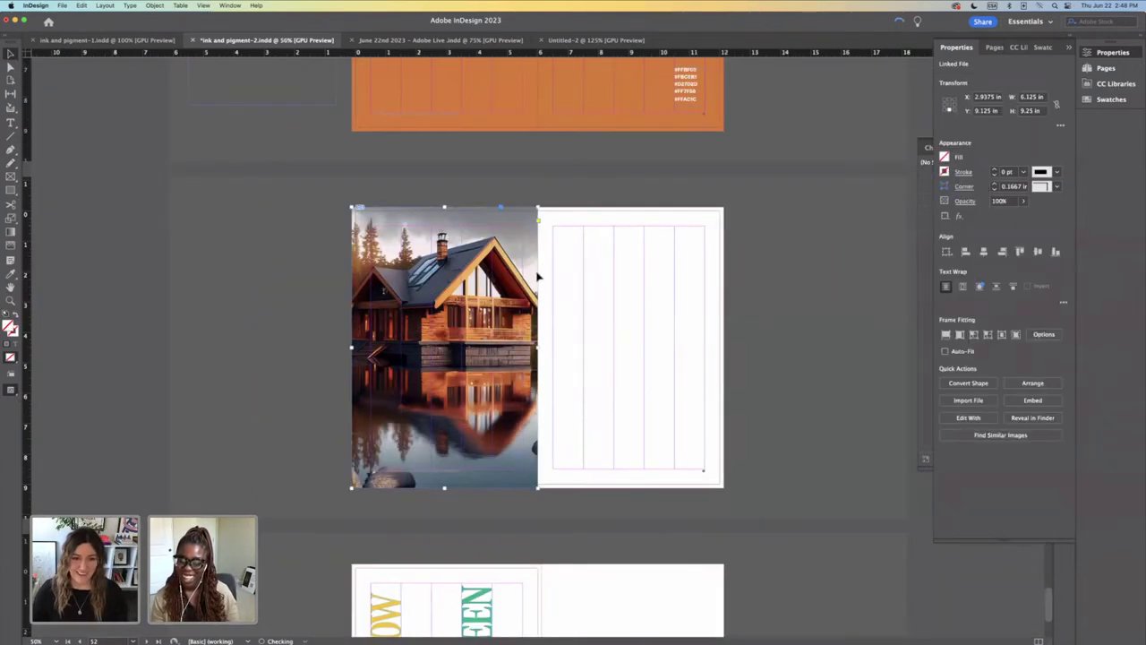
{"action": "left_click_drag", "start_coordinate": [458, 246], "coordinate": [645, 245]}
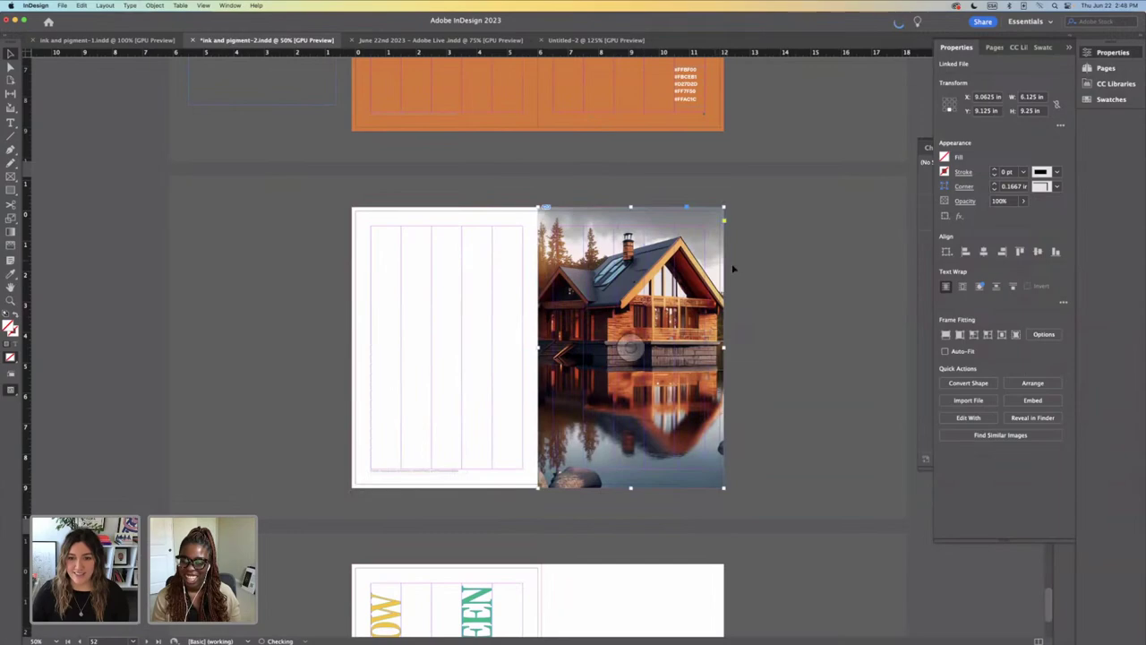
Step: Review the book's earlier spreads back to the title page and examine the Ink & Pigment title group up close
{"action": "scroll", "coordinate": [662, 336], "scroll_direction": "up", "scroll_amount": 15}
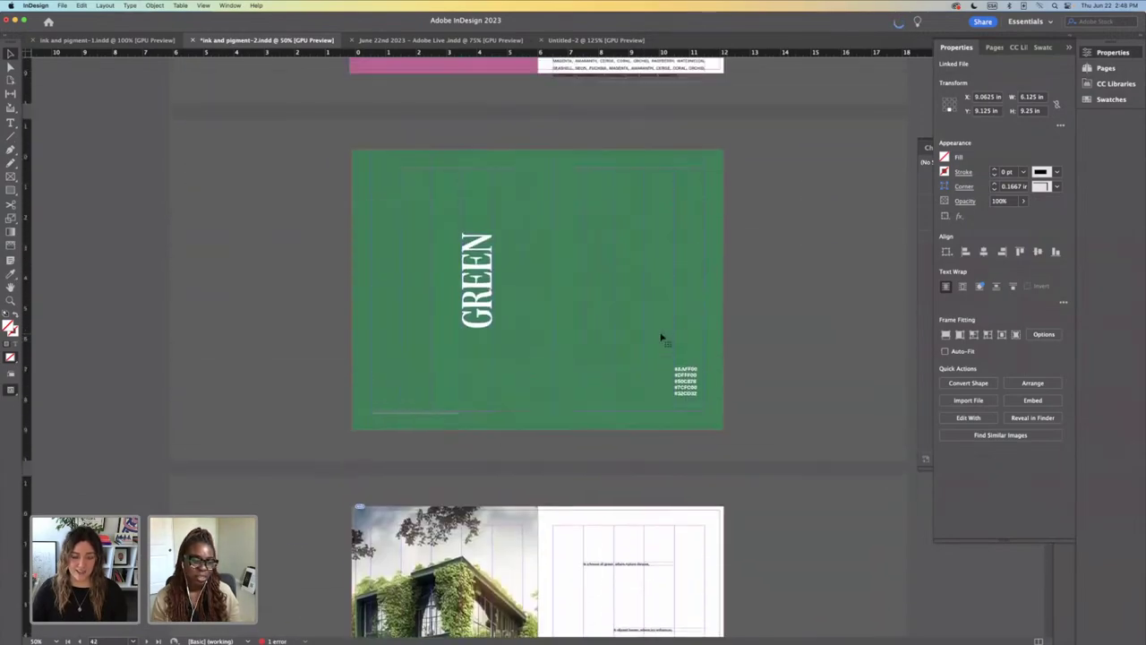
{"action": "scroll", "coordinate": [443, 281], "scroll_direction": "up", "scroll_amount": 15}
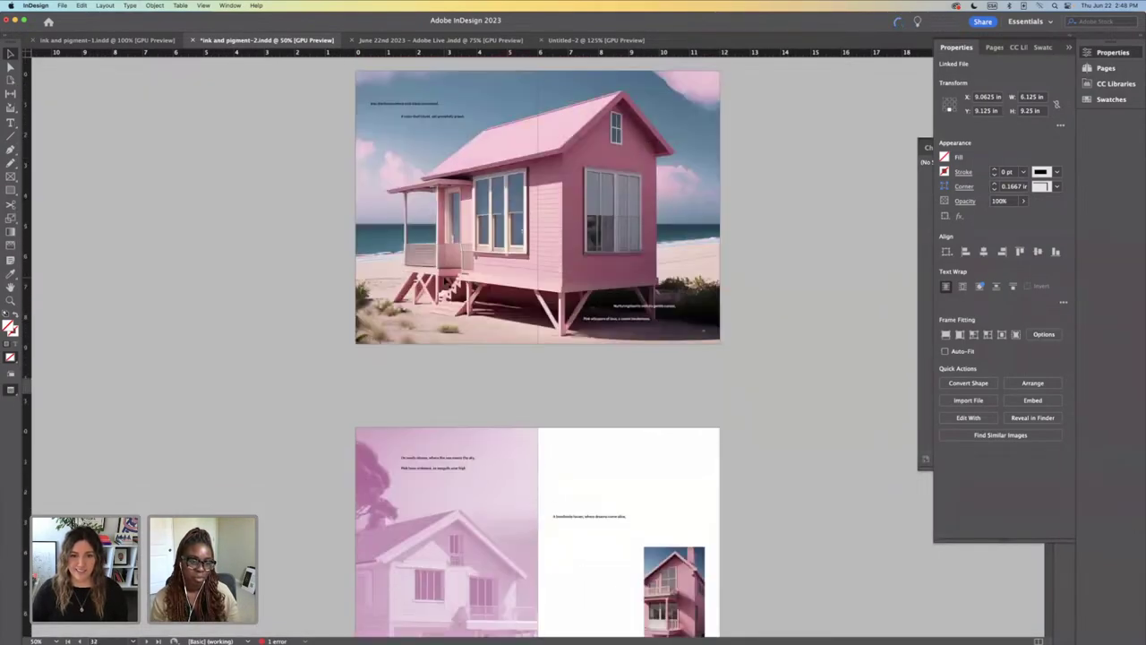
{"action": "scroll", "coordinate": [442, 281], "scroll_direction": "up", "scroll_amount": 15}
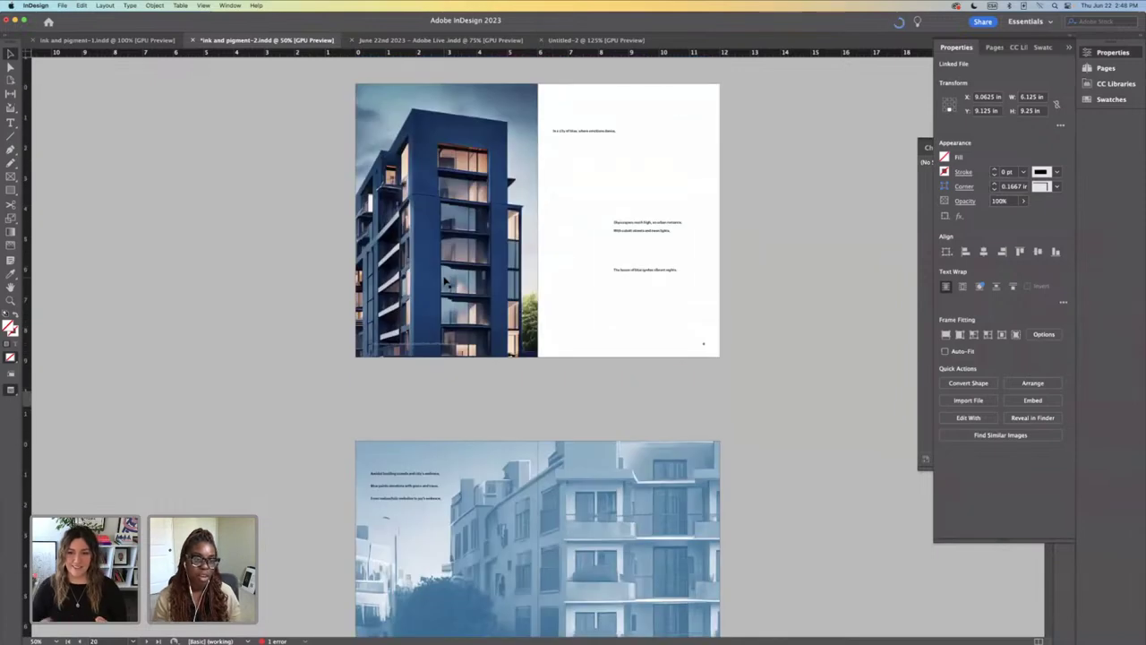
{"action": "scroll", "coordinate": [442, 281], "scroll_direction": "up", "scroll_amount": 15}
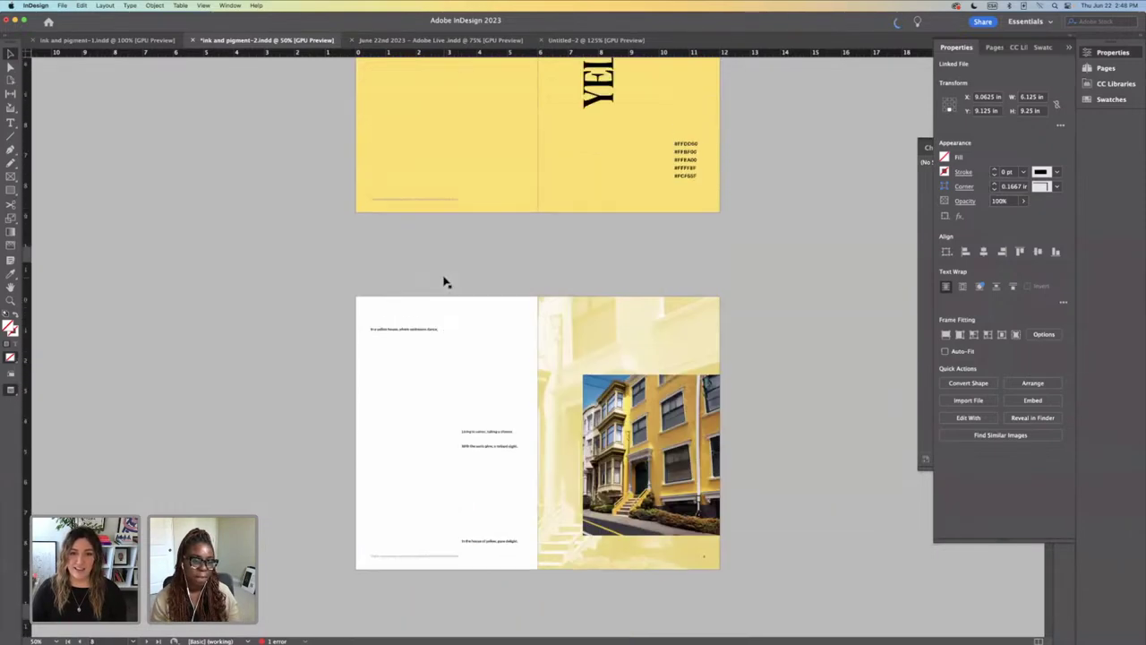
{"action": "scroll", "coordinate": [442, 281], "scroll_direction": "up", "scroll_amount": 10}
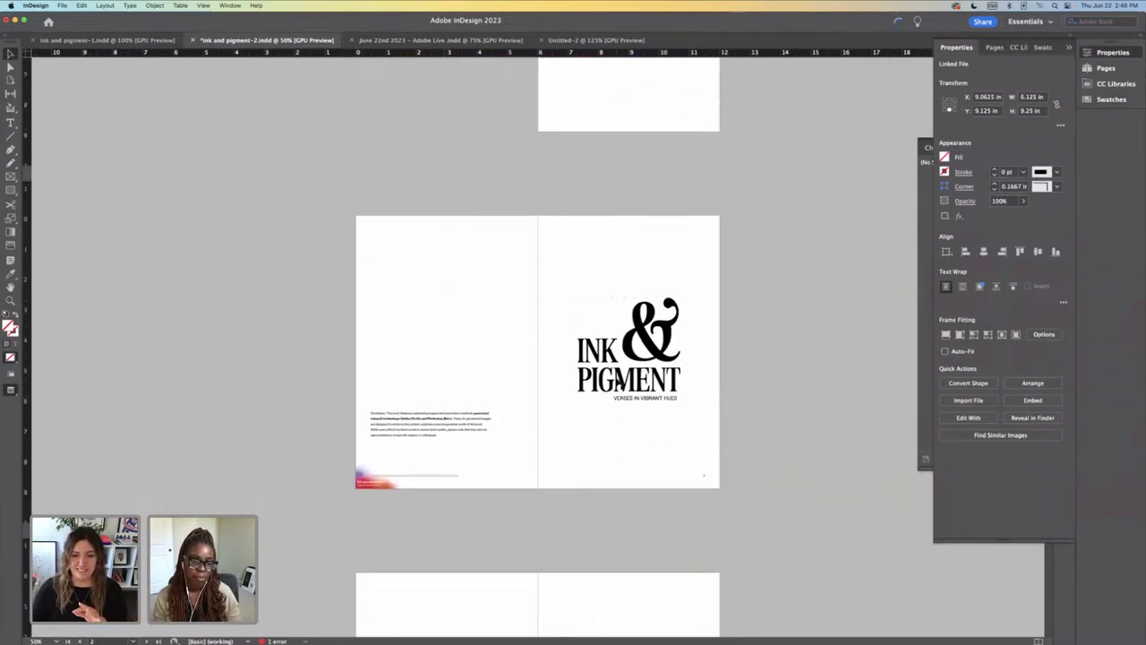
{"action": "left_click", "coordinate": [624, 384]}
{"action": "key", "text": "super+equal"}
{"action": "key", "text": "super+equal"}
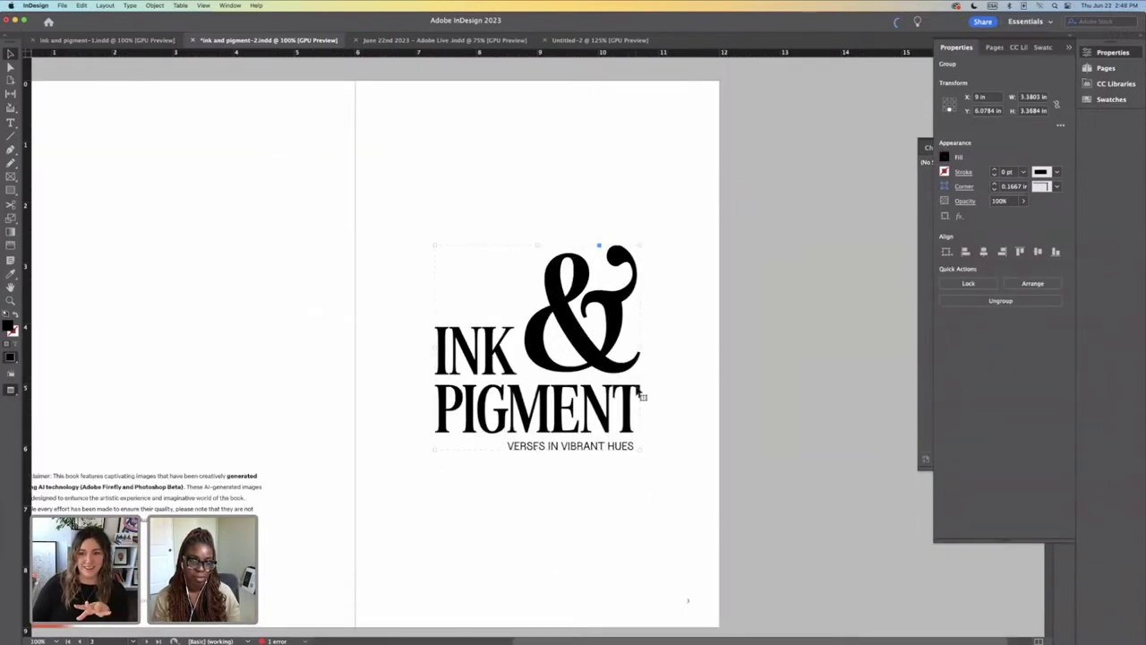
Step: Try blue, green, red and yellow swatches on the Ink & Pigment title group and restore its Black fill
{"action": "left_click", "coordinate": [1068, 47]}
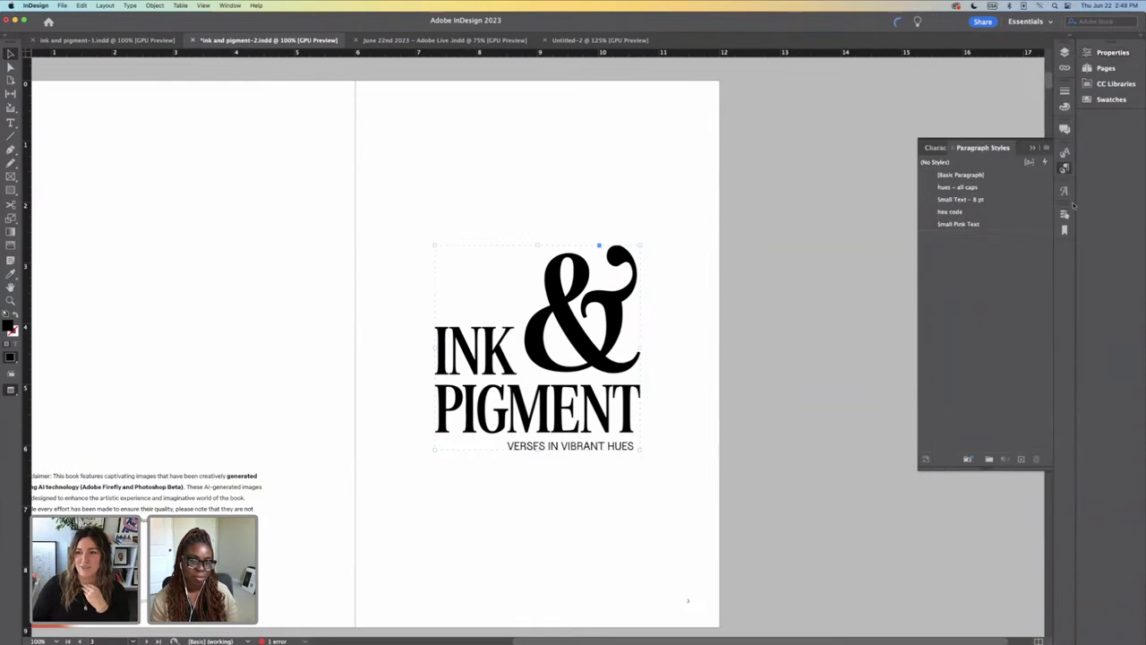
{"action": "left_click", "coordinate": [1084, 101]}
{"action": "left_click", "coordinate": [969, 193]}
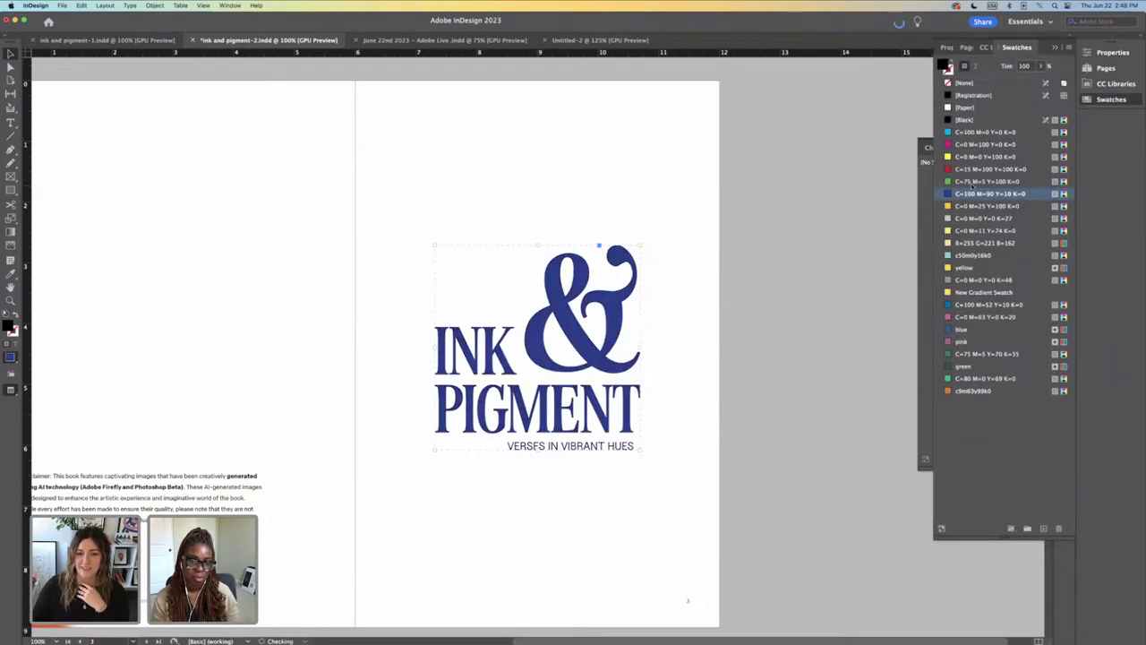
{"action": "left_click", "coordinate": [971, 181]}
{"action": "left_click", "coordinate": [971, 168]}
{"action": "left_click", "coordinate": [969, 155]}
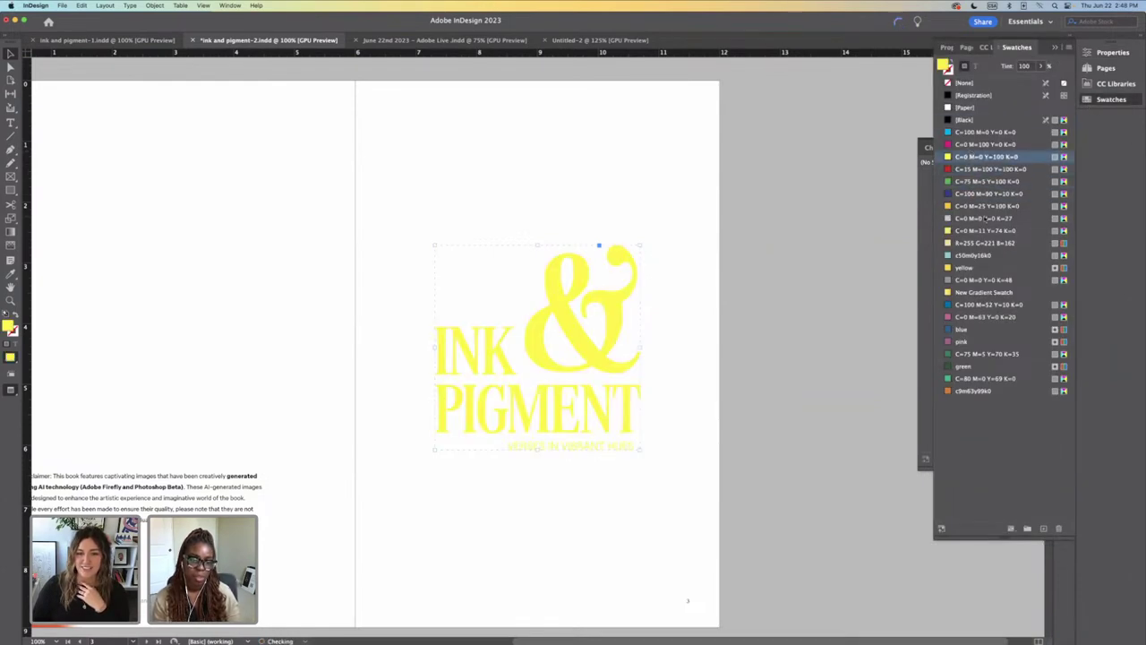
{"action": "left_click", "coordinate": [963, 119]}
{"action": "left_click", "coordinate": [616, 174]}
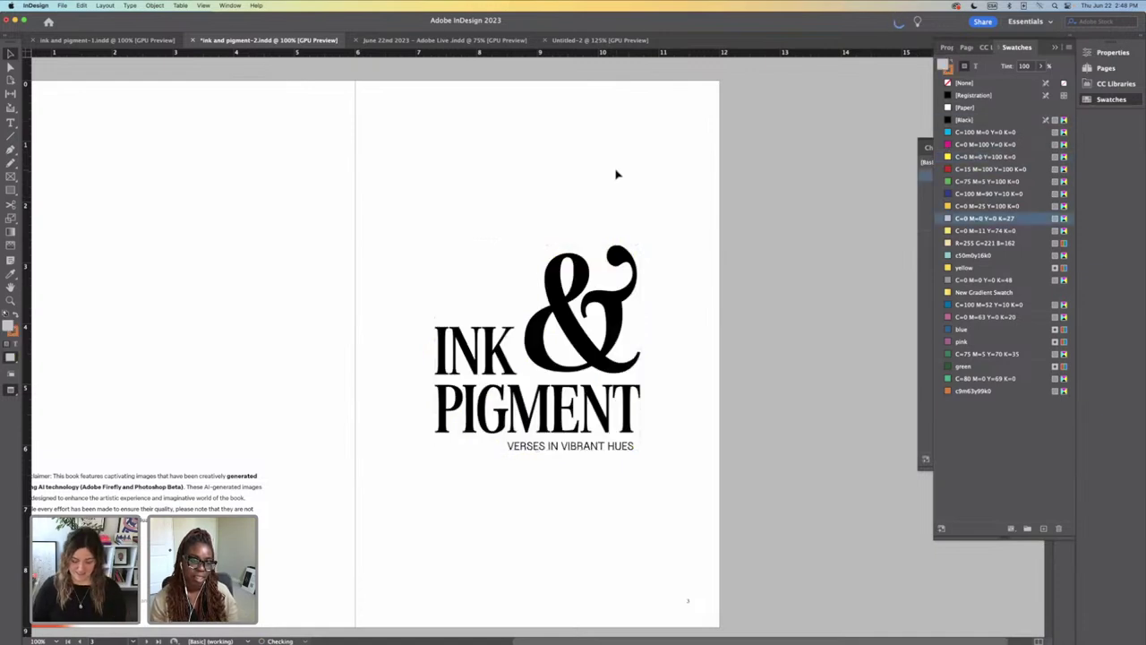
Step: Return to the cottage image spread on pages 52–53 and view it in full
{"action": "key", "text": "super+minus"}
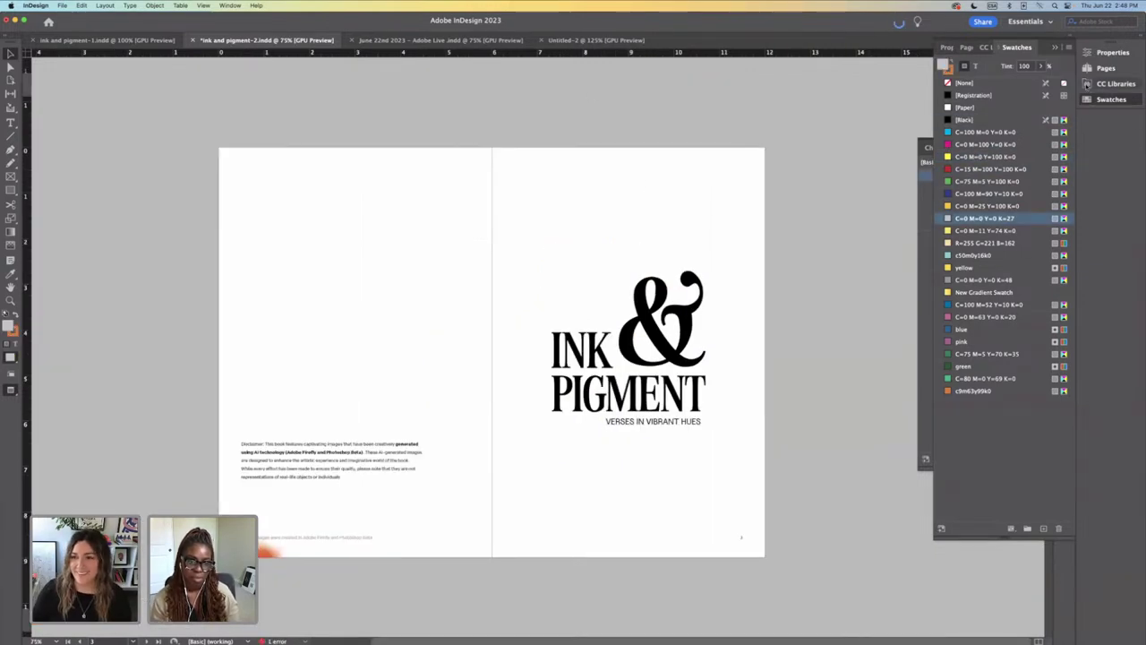
{"action": "left_click", "coordinate": [1054, 47]}
{"action": "left_click", "coordinate": [1106, 68]}
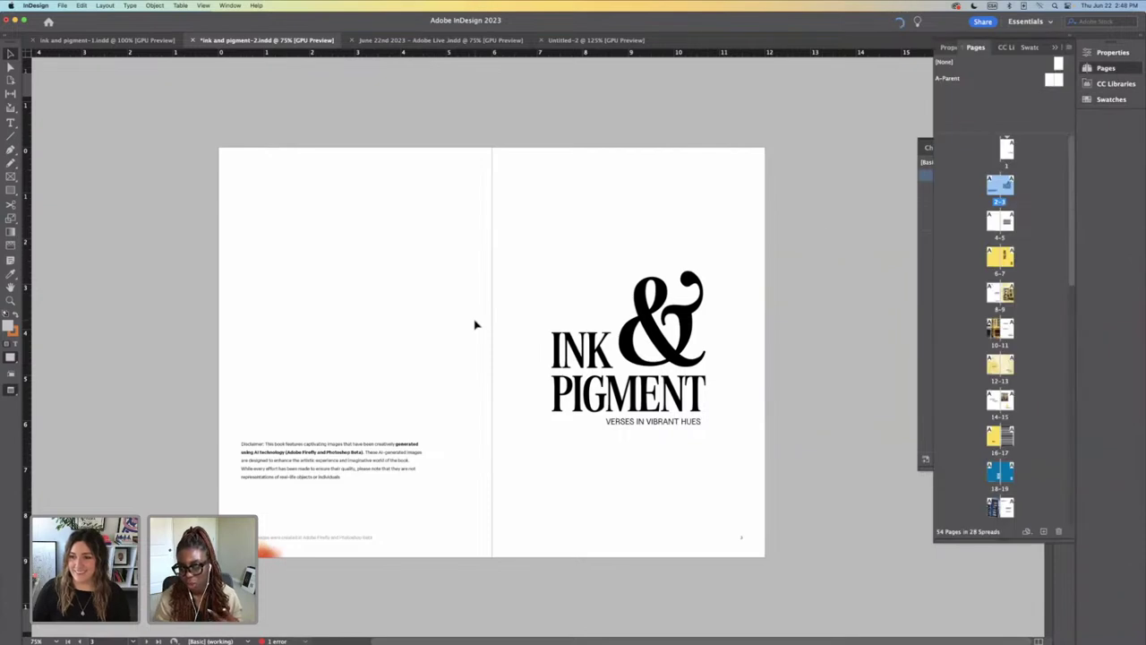
{"action": "scroll", "coordinate": [888, 431], "scroll_direction": "down", "scroll_amount": 4}
{"action": "scroll", "coordinate": [1000, 418], "scroll_direction": "down", "scroll_amount": 10}
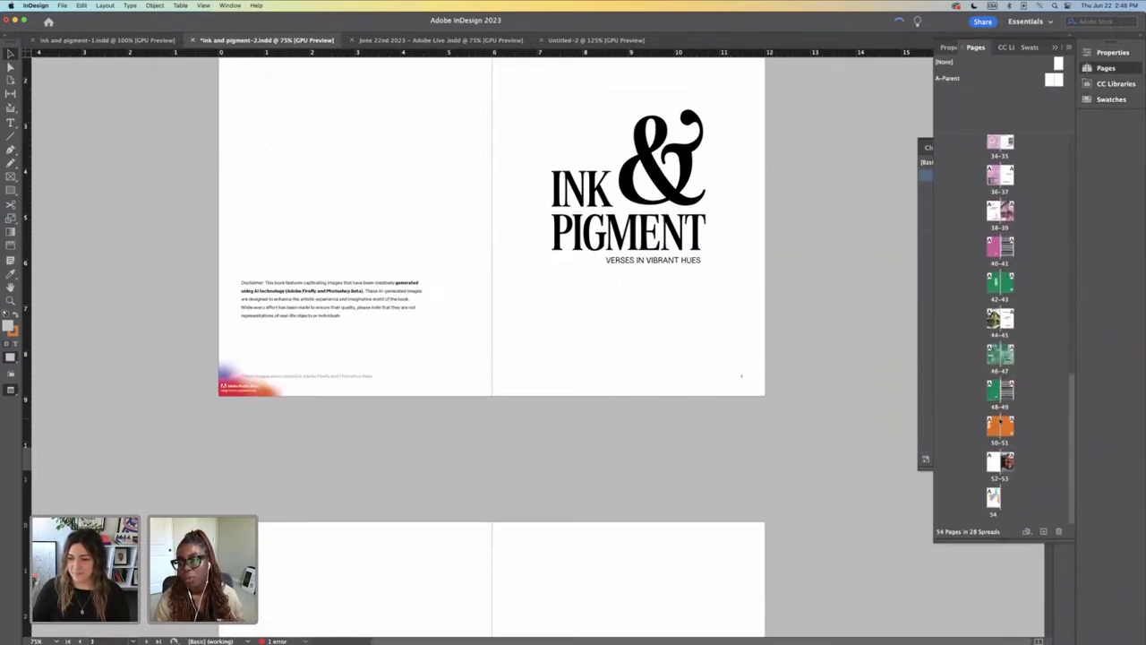
{"action": "left_click", "coordinate": [1006, 462]}
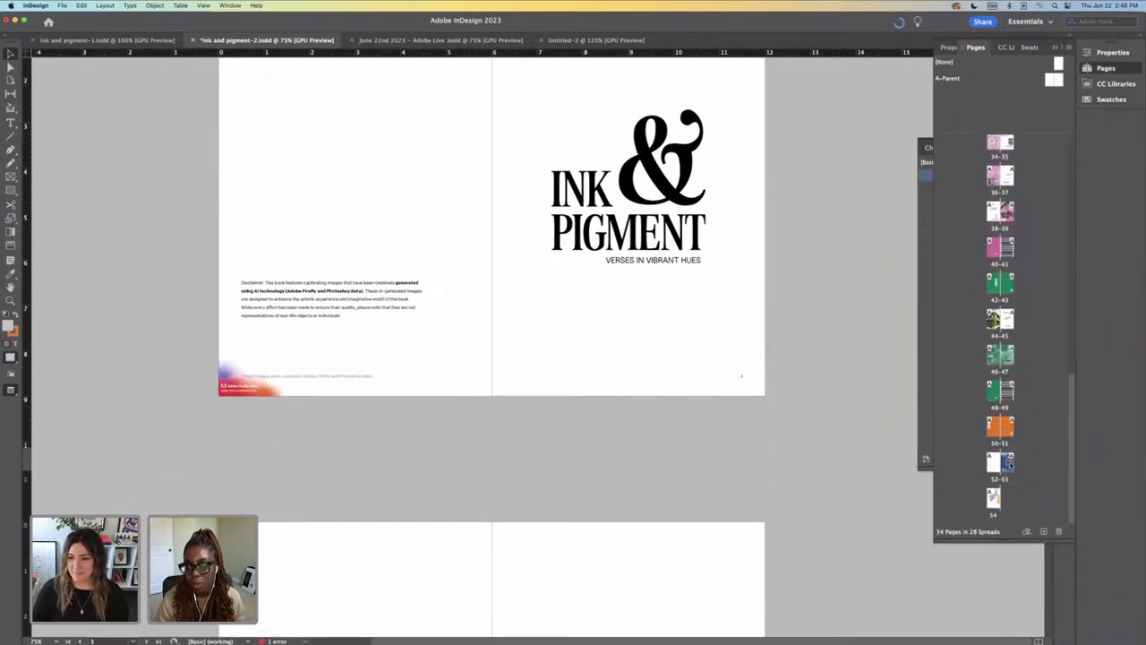
{"action": "double_click", "coordinate": [1009, 464]}
{"action": "scroll", "coordinate": [559, 359], "scroll_direction": "up", "scroll_amount": 3}
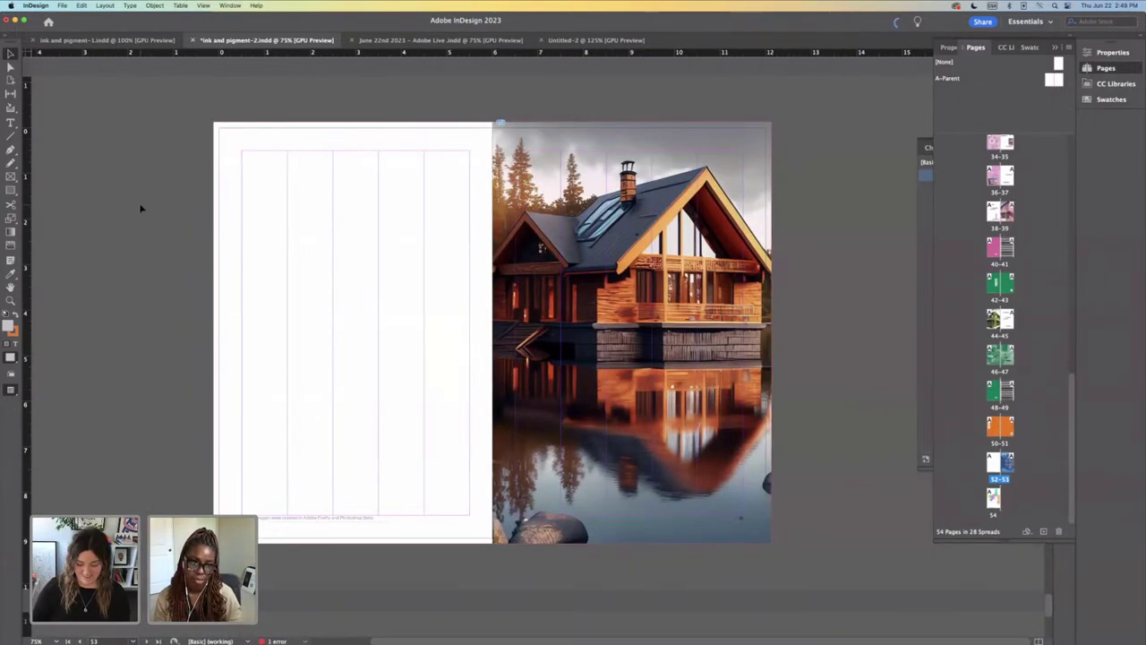
{"action": "key", "text": "super+minus"}
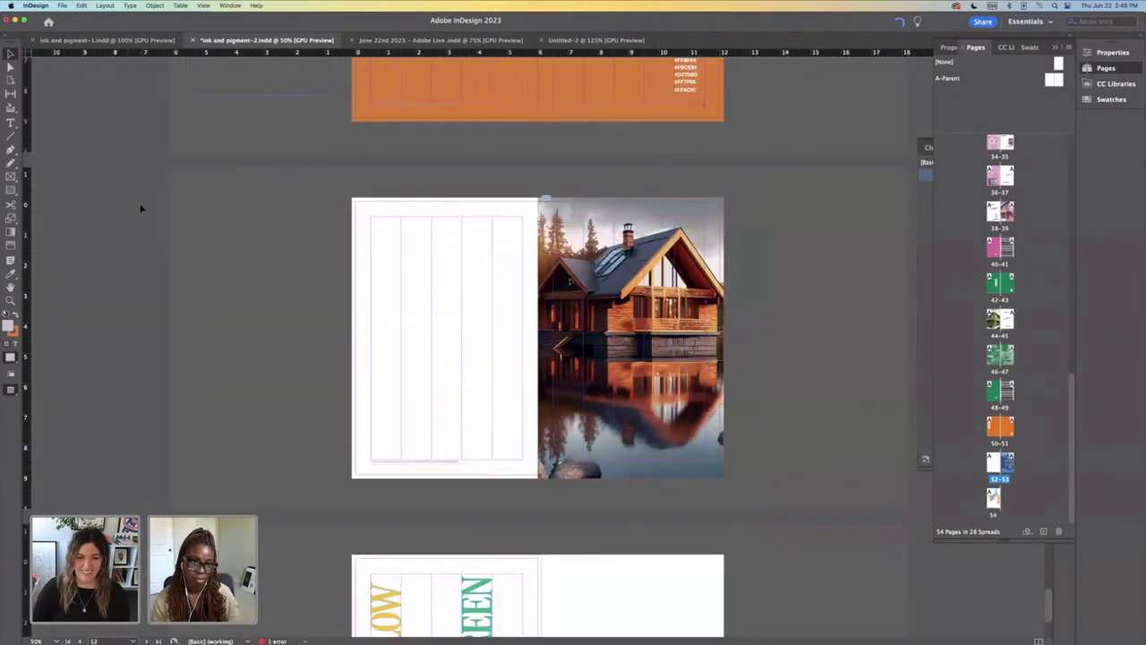
Step: Recolor all four stanzas of the ORANGE poem beside the orange spread with the Black swatch
{"action": "scroll", "coordinate": [230, 223], "scroll_direction": "up", "scroll_amount": 5}
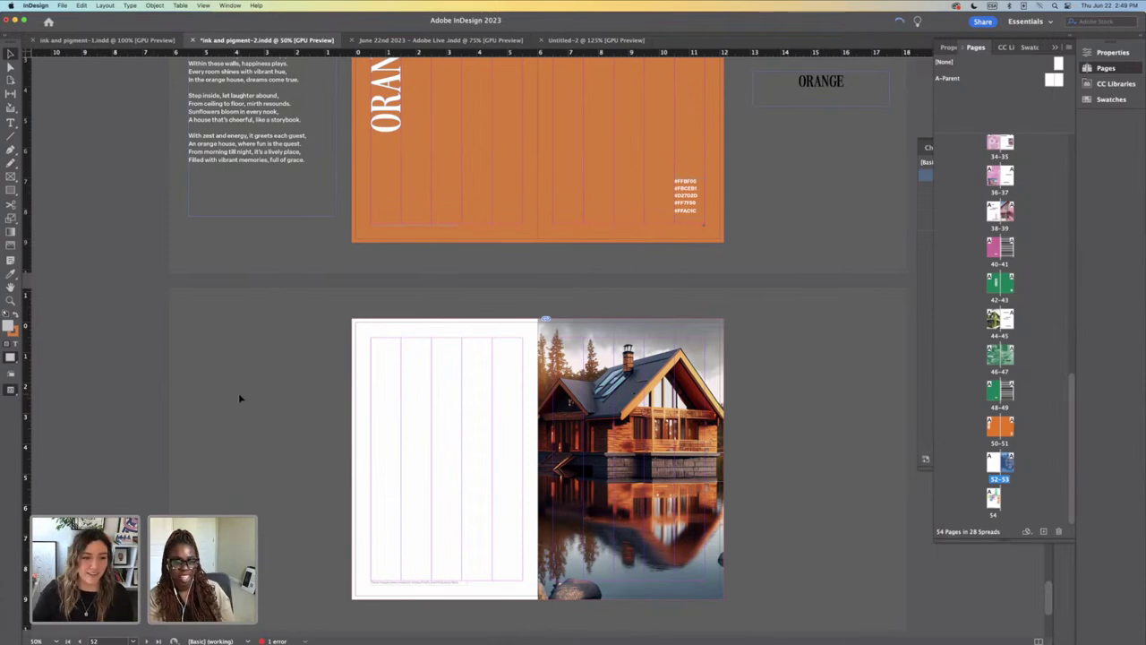
{"action": "scroll", "coordinate": [239, 394], "scroll_direction": "up", "scroll_amount": 3}
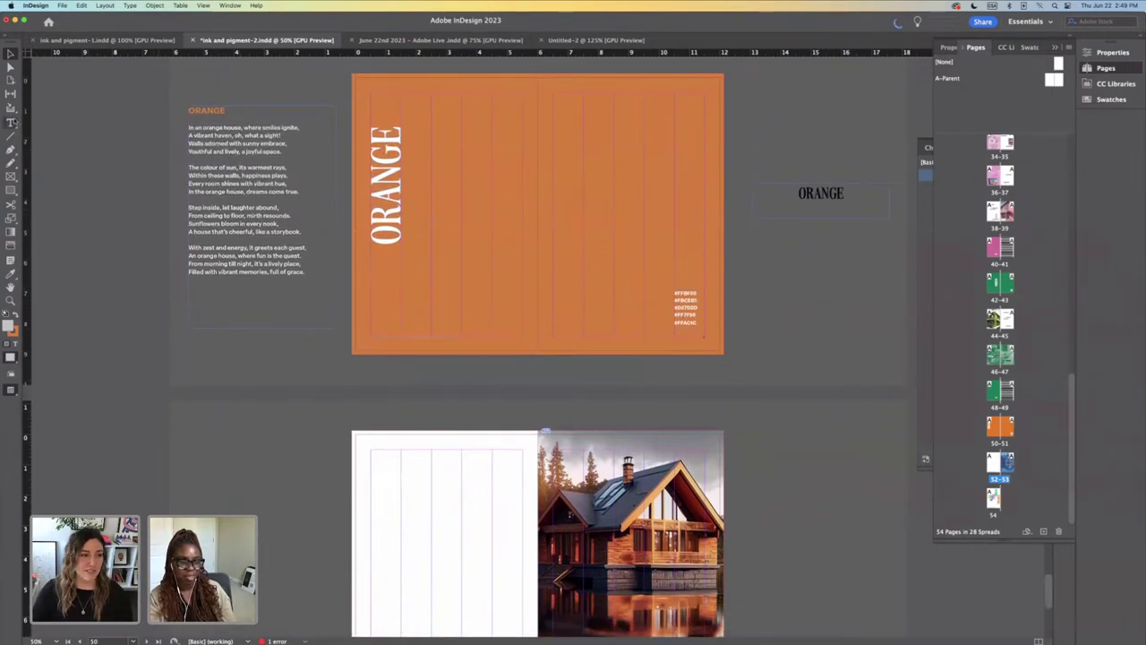
{"action": "left_click", "coordinate": [12, 122]}
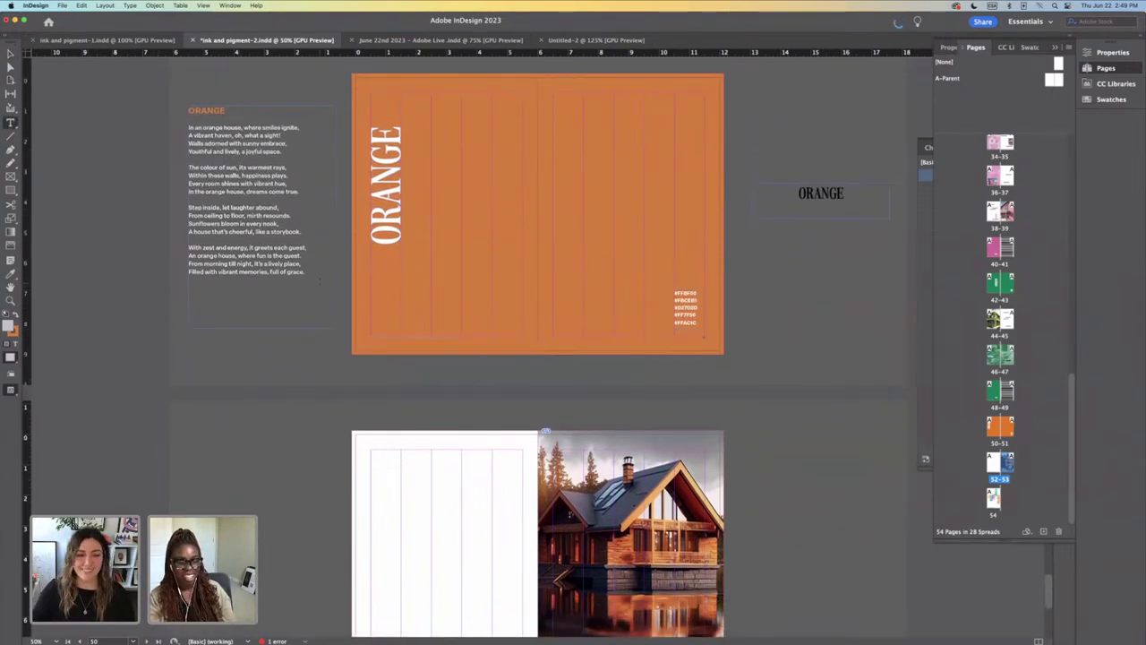
{"action": "left_click_drag", "start_coordinate": [319, 281], "coordinate": [189, 127]}
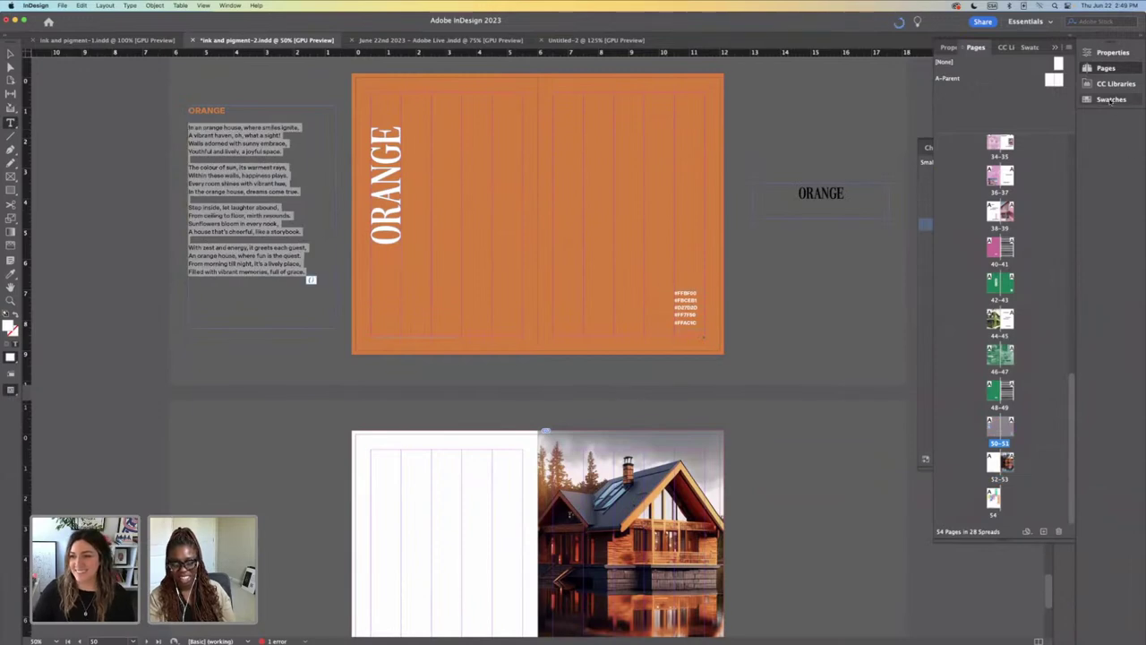
{"action": "left_click", "coordinate": [1110, 99]}
{"action": "left_click", "coordinate": [970, 122]}
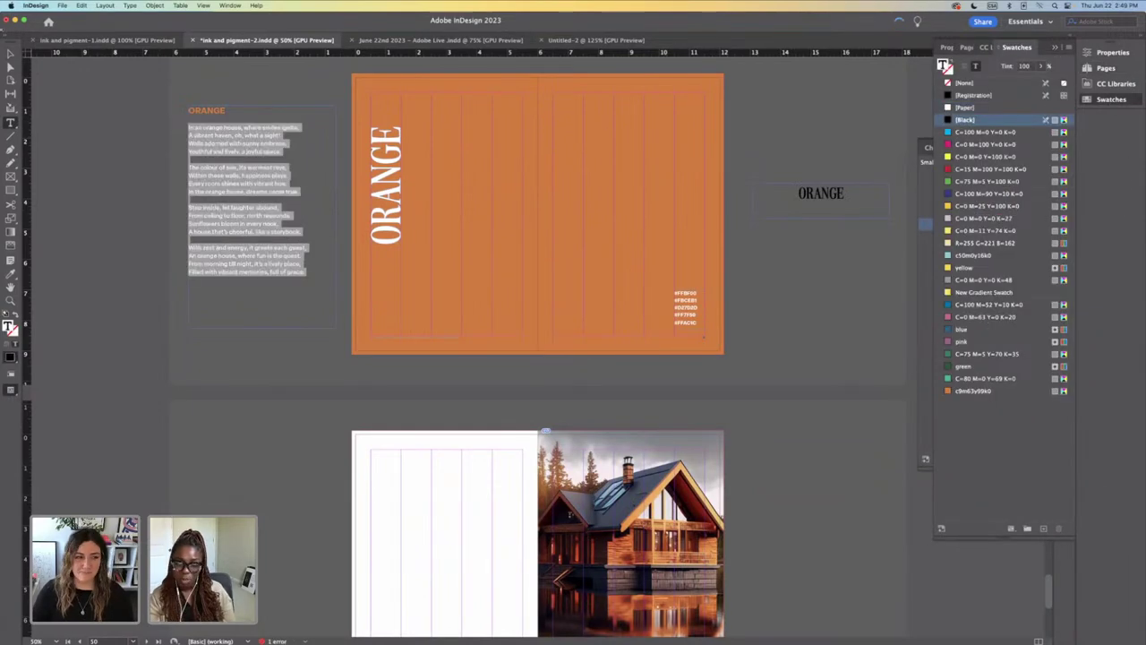
Step: Copy the poem's first stanza into a new text frame and place it on page 52, aligned with the inner edge of its left margin
{"action": "left_click", "coordinate": [189, 159]}
{"action": "left_click_drag", "start_coordinate": [189, 160], "coordinate": [183, 128]}
{"action": "key", "text": "super+c"}
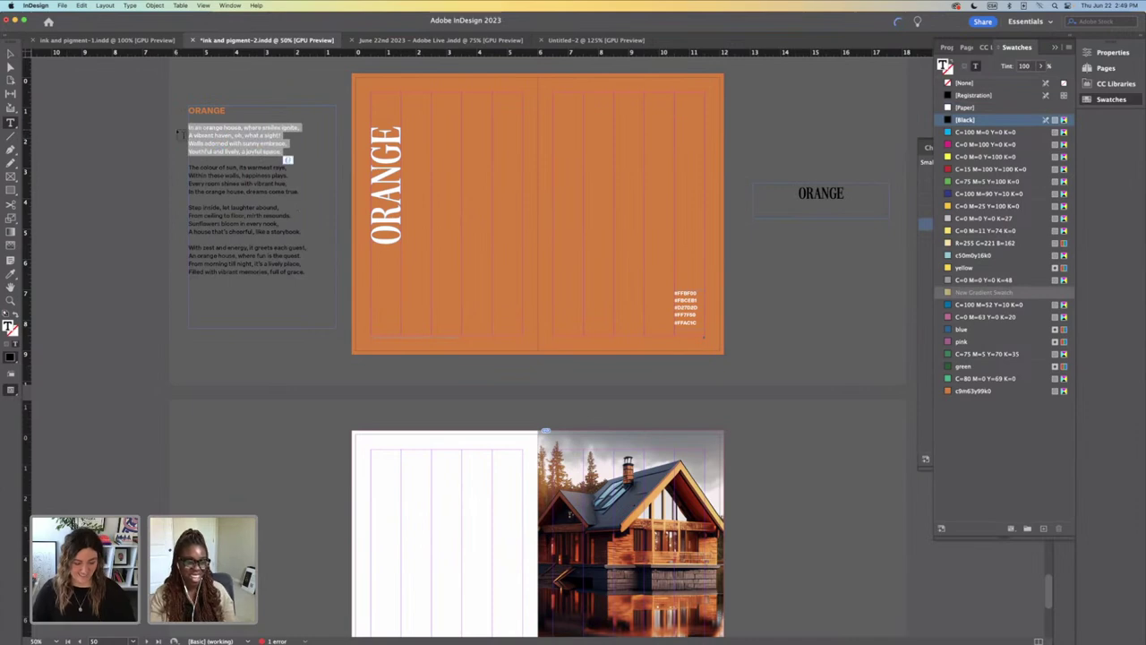
{"action": "scroll", "coordinate": [204, 202], "scroll_direction": "down", "scroll_amount": 3}
{"action": "scroll", "coordinate": [204, 202], "scroll_direction": "down", "scroll_amount": 2}
{"action": "left_click_drag", "start_coordinate": [213, 301], "coordinate": [343, 365]}
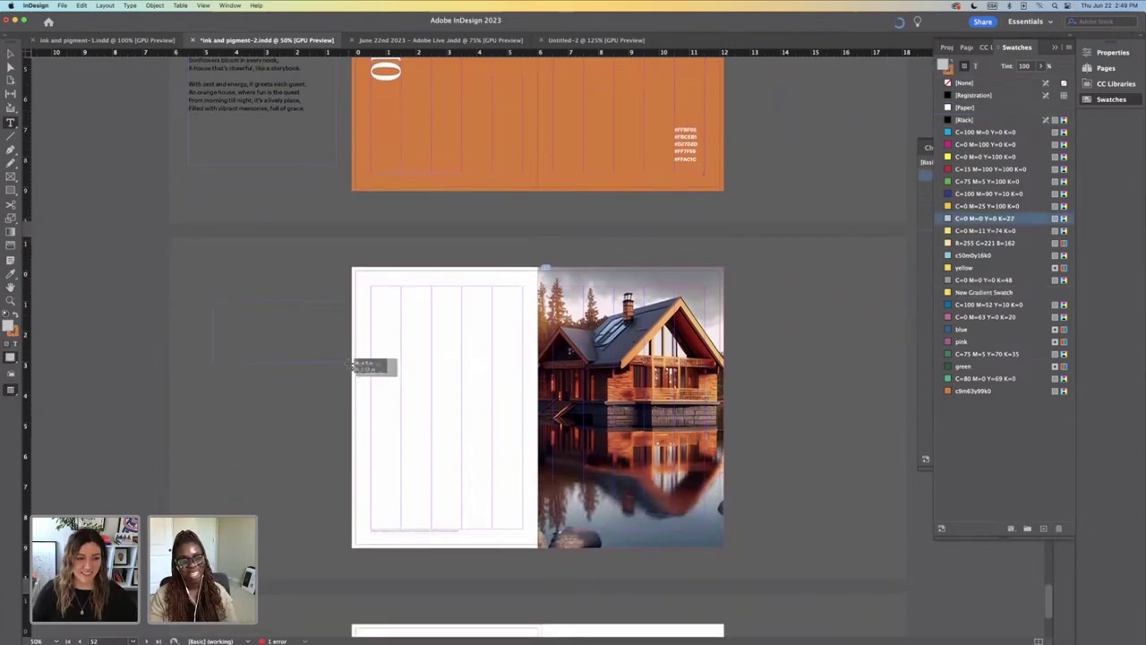
{"action": "key", "text": "super+v"}
{"action": "left_click", "coordinate": [10, 52]}
{"action": "left_click", "coordinate": [247, 253]}
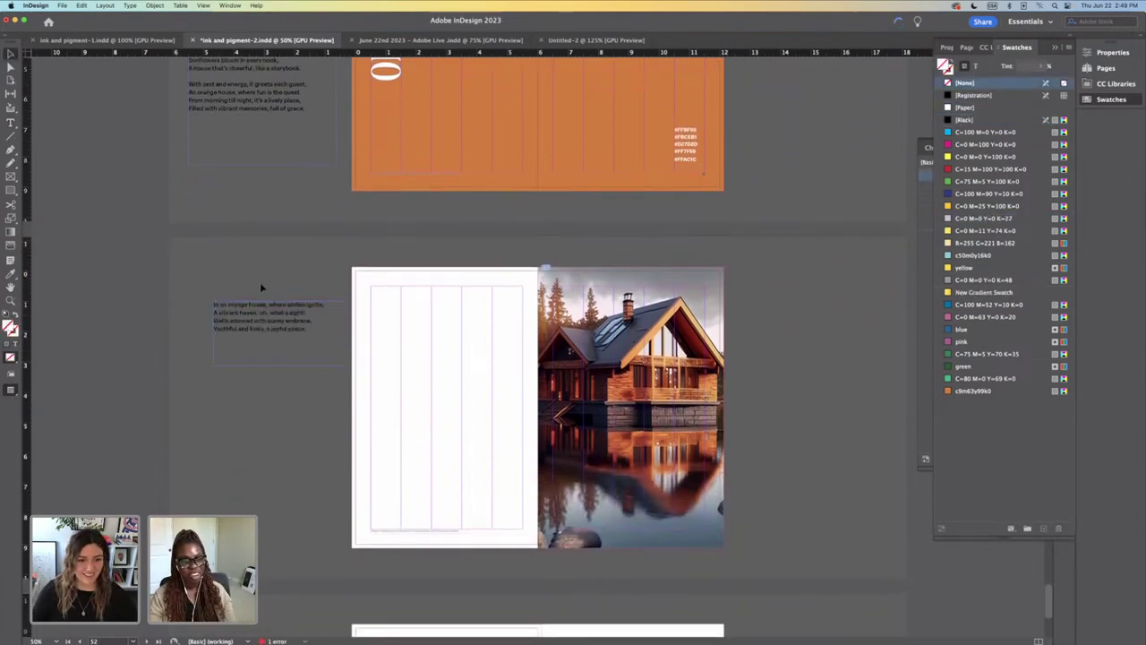
{"action": "left_click_drag", "start_coordinate": [263, 318], "coordinate": [422, 353]}
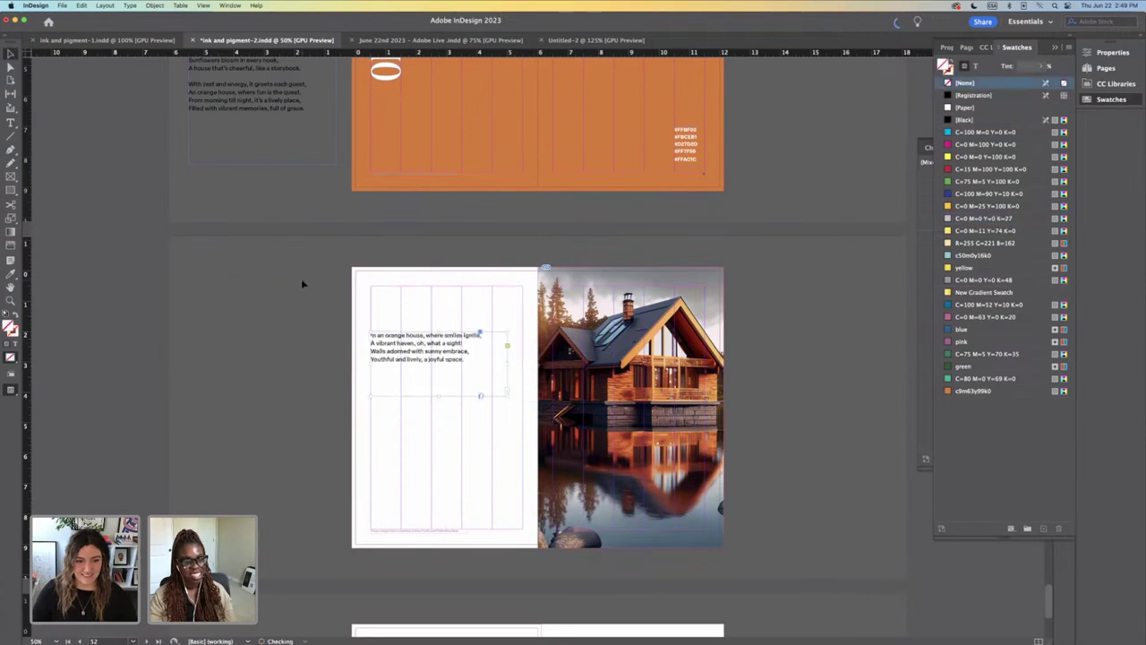
{"action": "left_click", "coordinate": [300, 278]}
Step: Break the stanza after "ignite," so only the first line stays in its frame, and flow the overset lines into a new pasteboard frame
{"action": "key", "text": "super+equal"}
{"action": "key", "text": "t"}
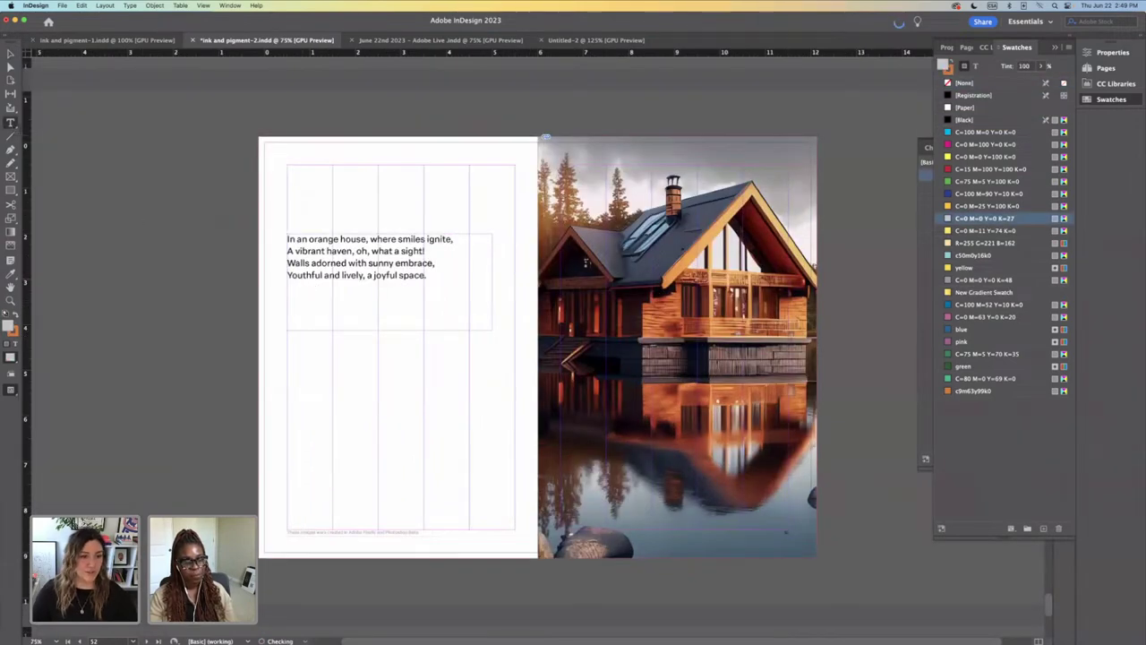
{"action": "left_click", "coordinate": [453, 239]}
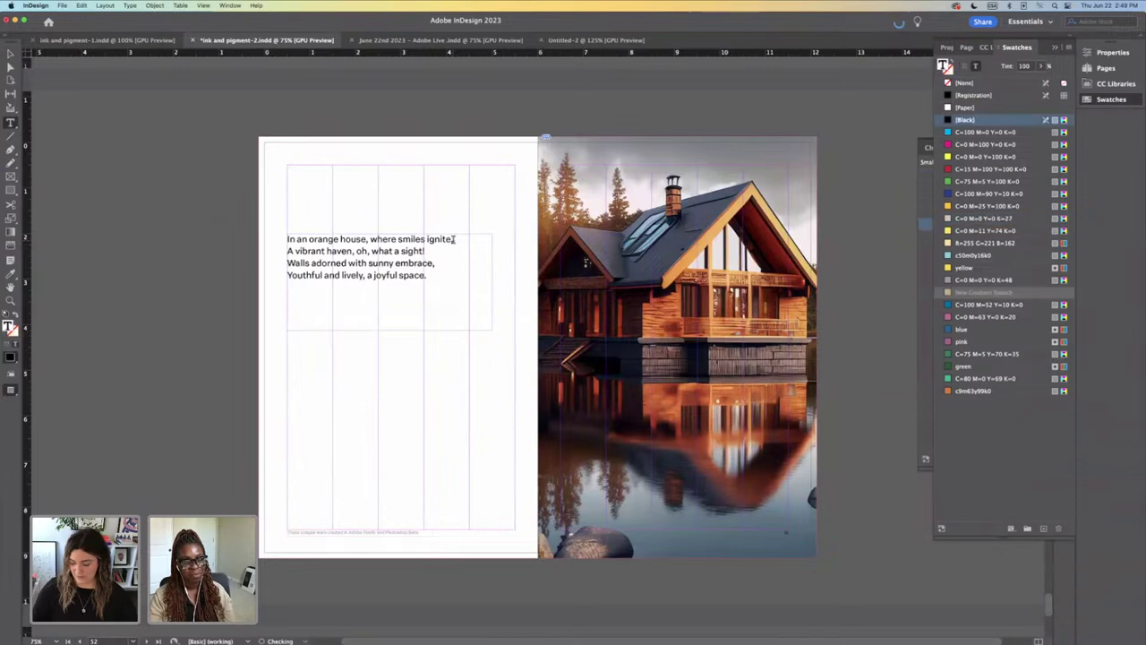
{"action": "key", "text": "Return"}
{"action": "key", "text": "Escape"}
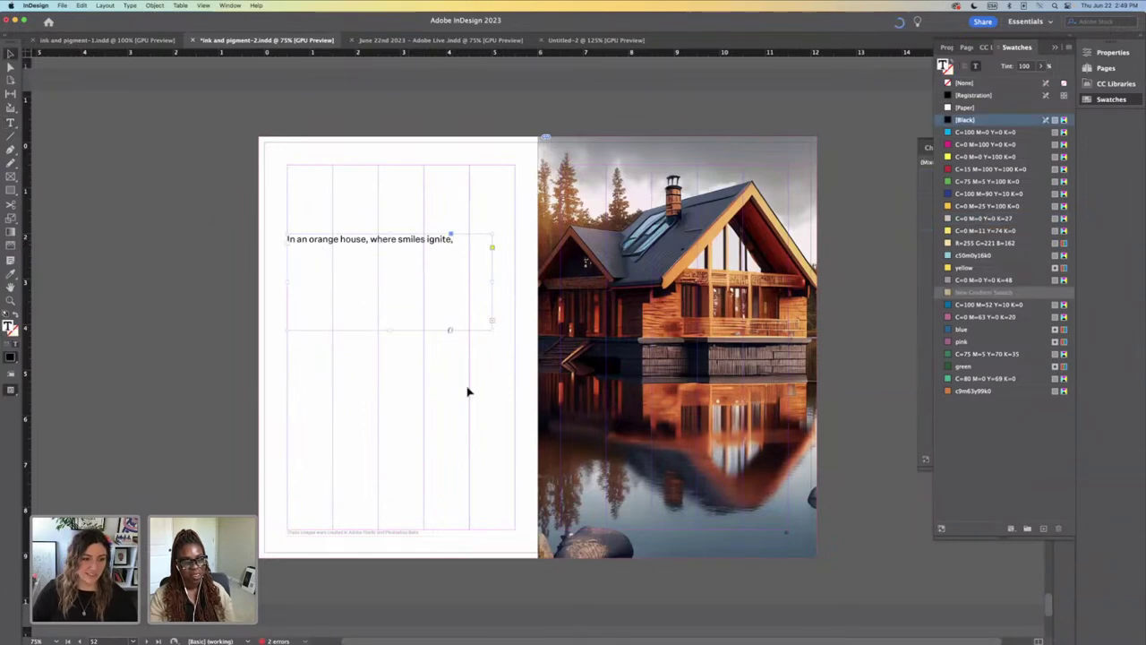
{"action": "left_click", "coordinate": [492, 320]}
{"action": "left_click", "coordinate": [123, 265]}
{"action": "left_click", "coordinate": [95, 228]}
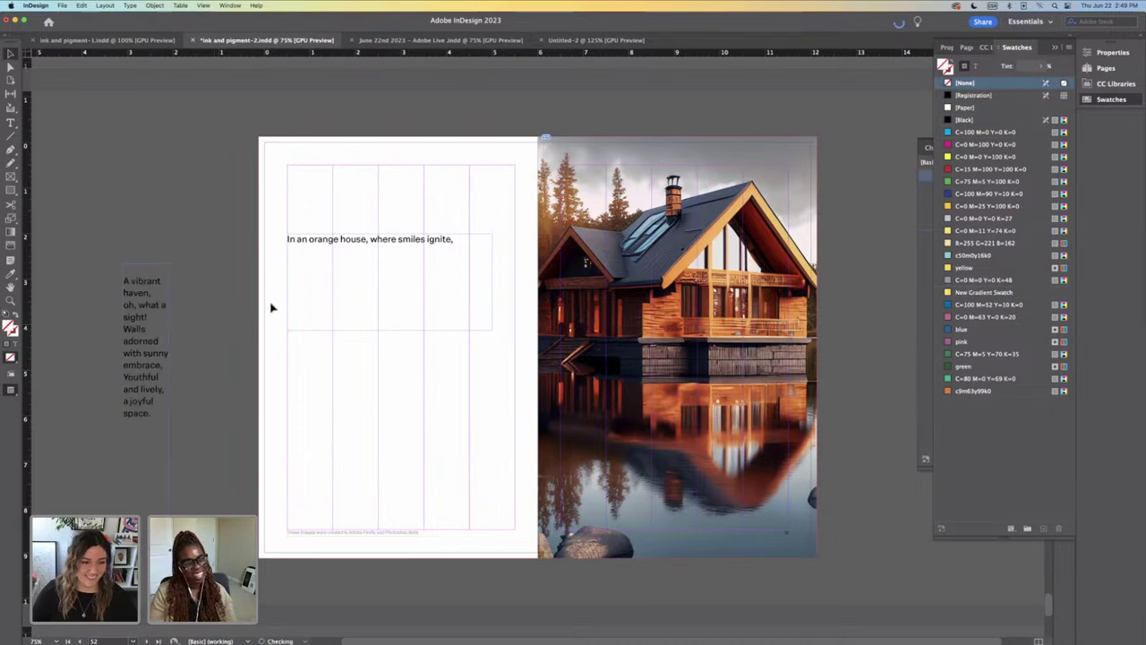
Step: Fit the first line's frame to its text height and widen the pasteboard frame holding the remaining lines
{"action": "left_click", "coordinate": [406, 330]}
{"action": "left_click", "coordinate": [391, 354]}
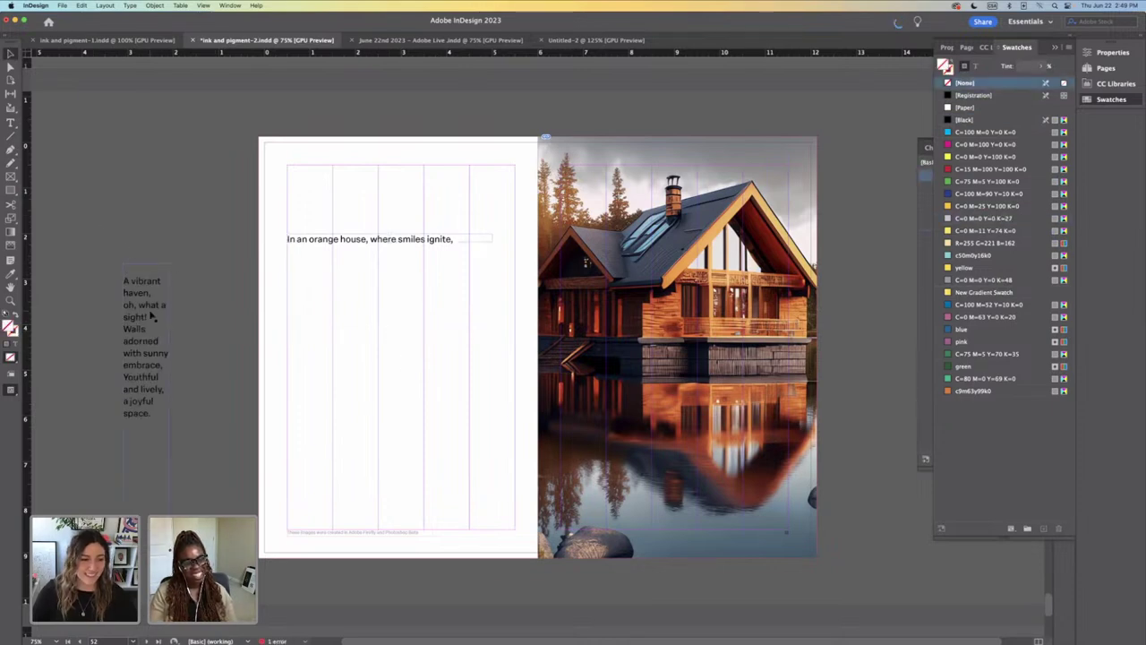
{"action": "left_click", "coordinate": [170, 358]}
{"action": "left_click_drag", "start_coordinate": [170, 396], "coordinate": [251, 396]}
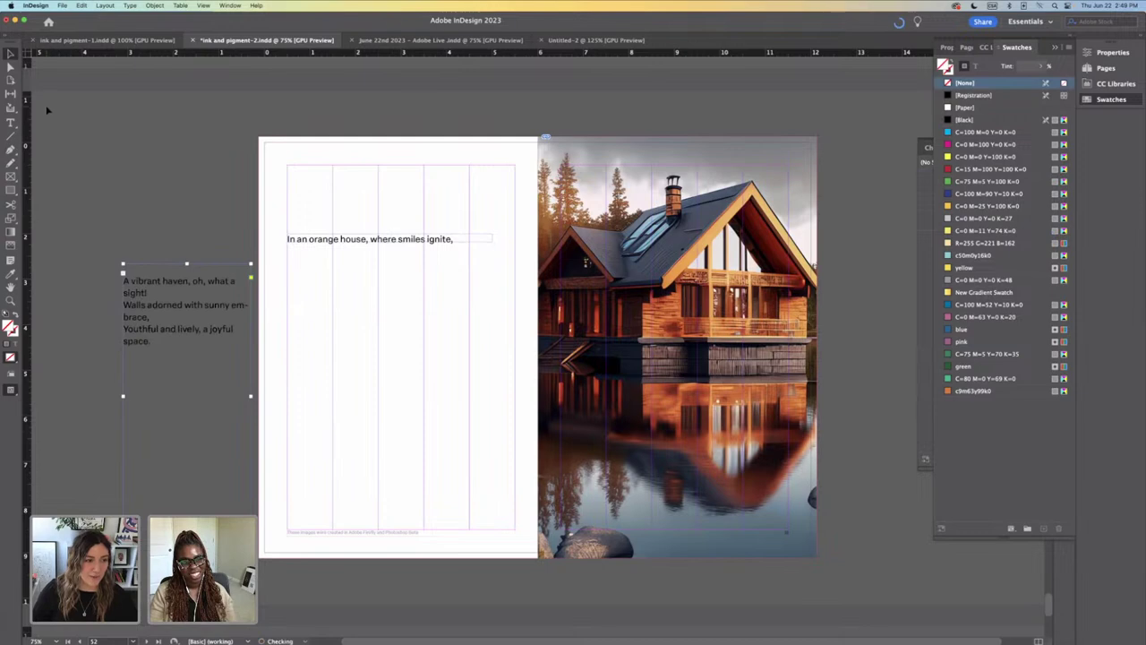
Step: Copy "A vibrant haven, oh, what a sight!" into its own frame below the first line, four columns wide and fitted to the text
{"action": "triple_click", "coordinate": [149, 293]}
{"action": "key", "text": "cmd+c"}
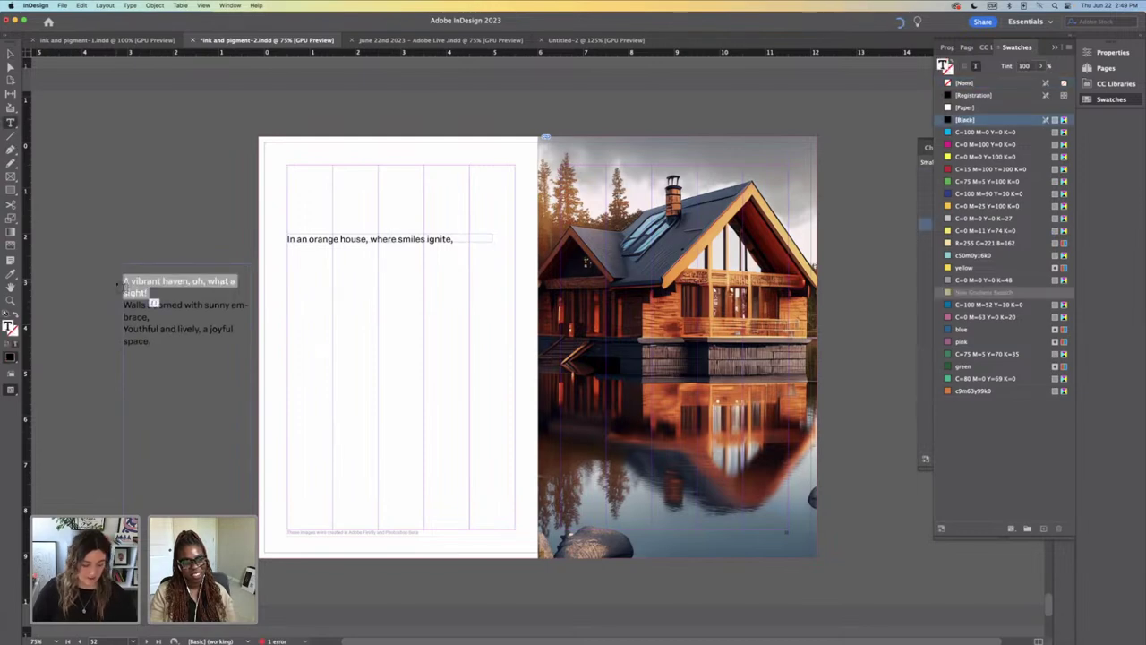
{"action": "left_click_drag", "start_coordinate": [288, 261], "coordinate": [483, 302]}
{"action": "key", "text": "cmd+v"}
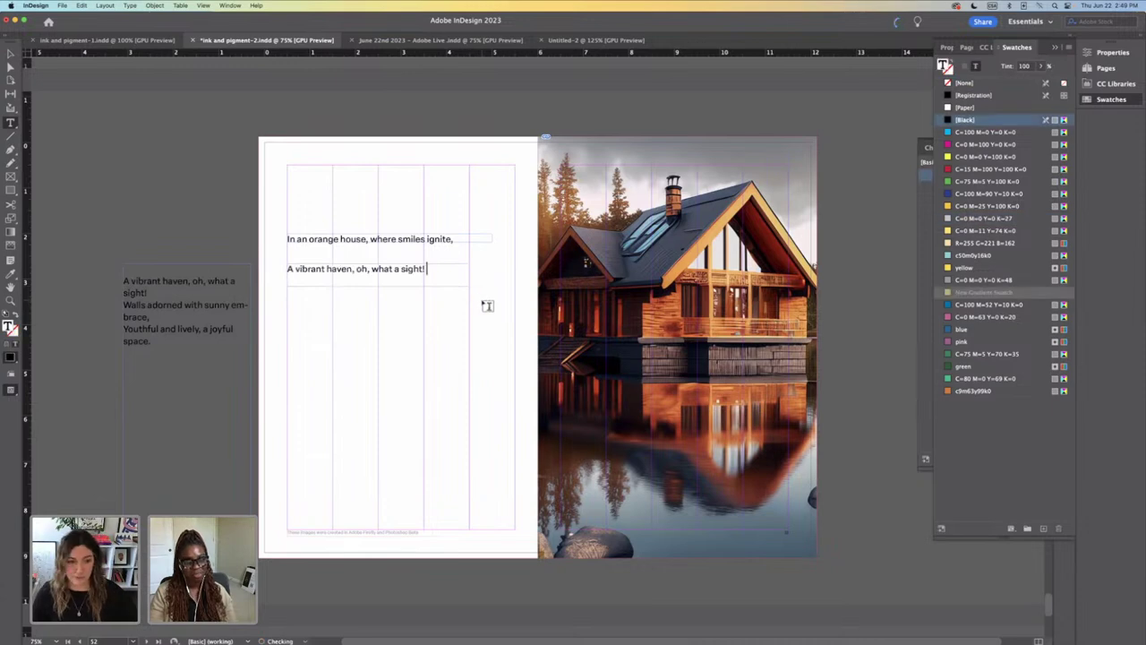
{"action": "key", "text": "Escape"}
{"action": "left_click", "coordinate": [379, 292]}
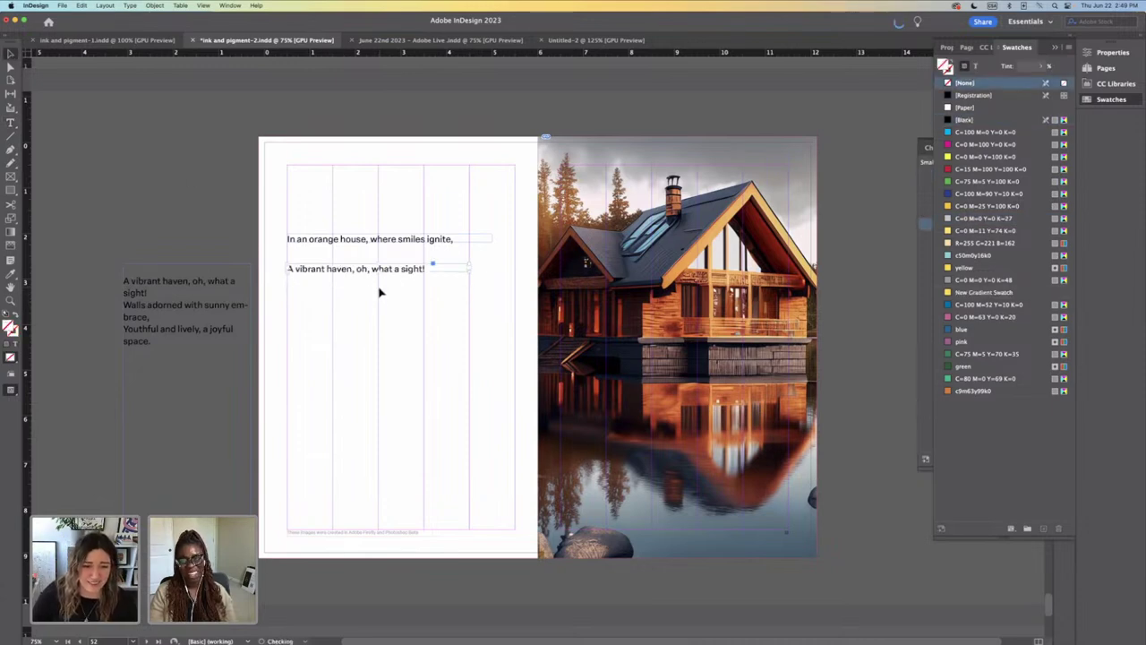
Step: Narrow the first line's frame to four columns and move the frame of remaining lines farther out on the pasteboard
{"action": "left_click", "coordinate": [490, 234]}
{"action": "left_click_drag", "start_coordinate": [492, 234], "coordinate": [469, 235]}
{"action": "left_click", "coordinate": [152, 174]}
{"action": "left_click_drag", "start_coordinate": [233, 282], "coordinate": [190, 227]}
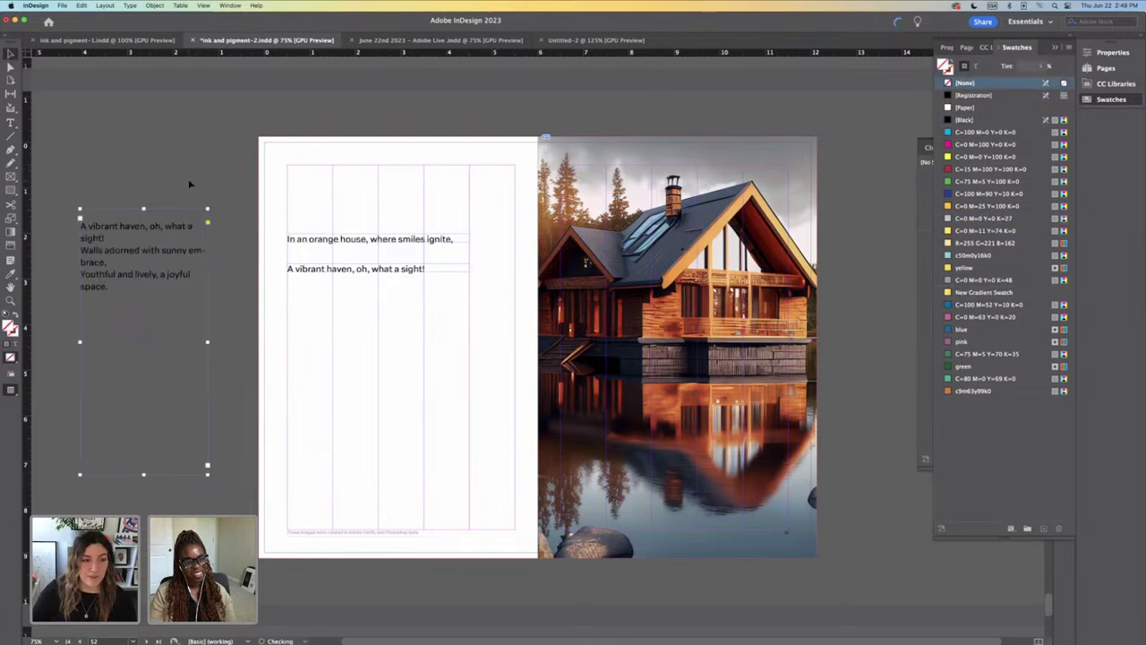
{"action": "left_click", "coordinate": [189, 182]}
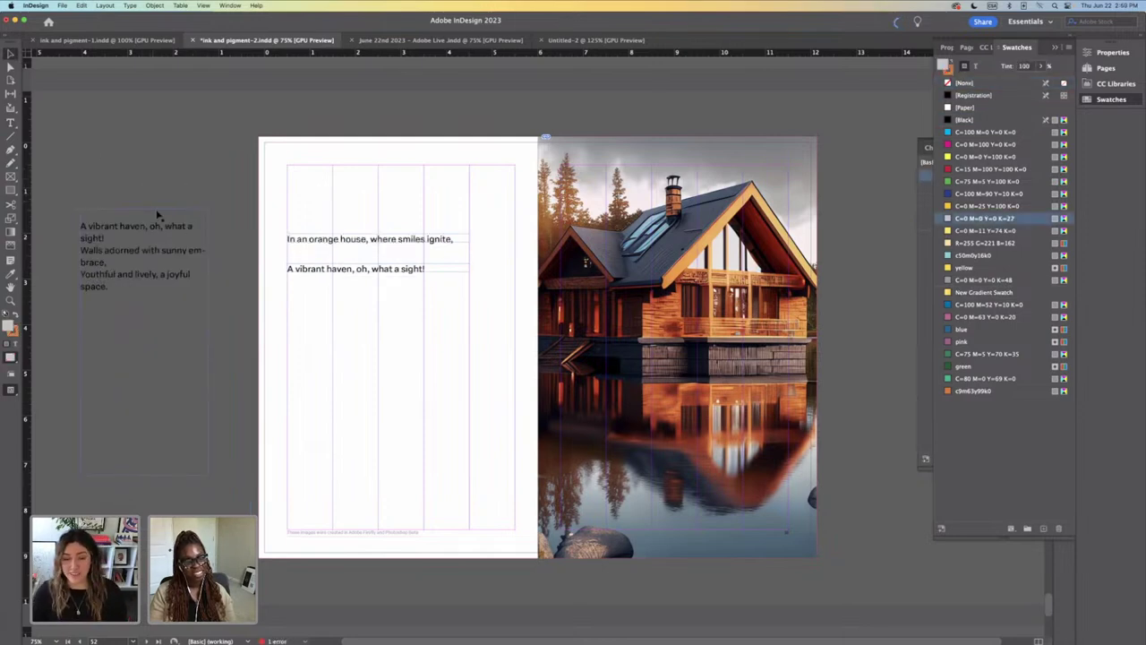
Step: Copy "Walls adorned with sunny embrace," into its own four-column-wide frame below the second line and fit the frame to the text
{"action": "left_click_drag", "start_coordinate": [153, 240], "coordinate": [76, 228]}
{"action": "left_click", "coordinate": [11, 123]}
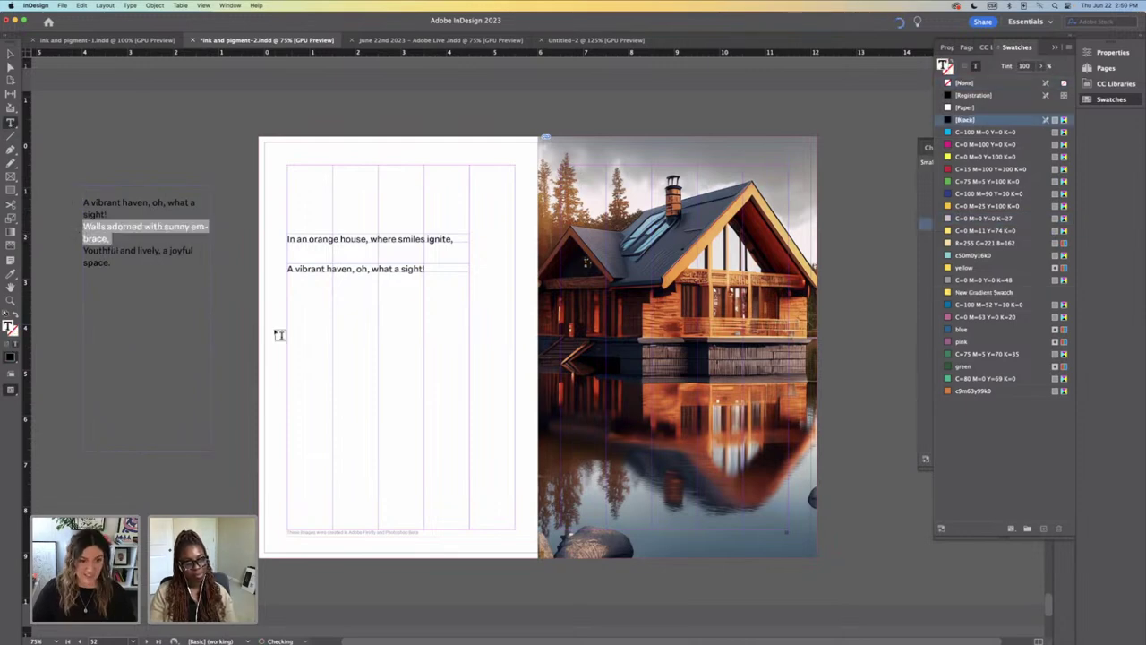
{"action": "left_click_drag", "start_coordinate": [287, 302], "coordinate": [468, 319]}
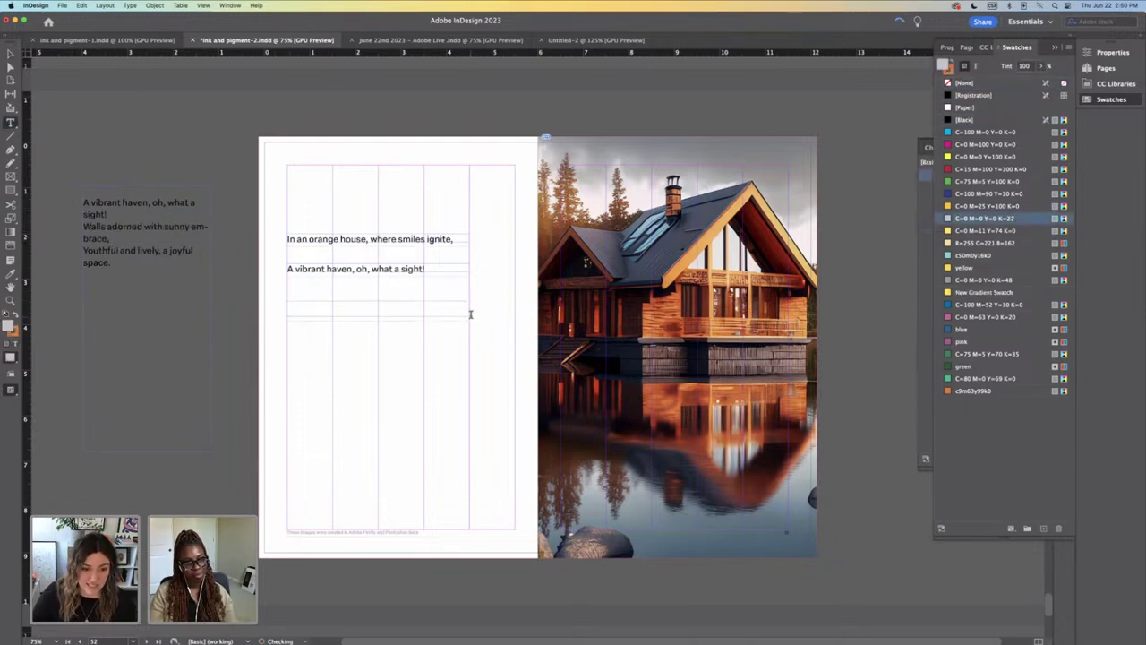
{"action": "key", "text": "super+v"}
{"action": "key", "text": "Escape"}
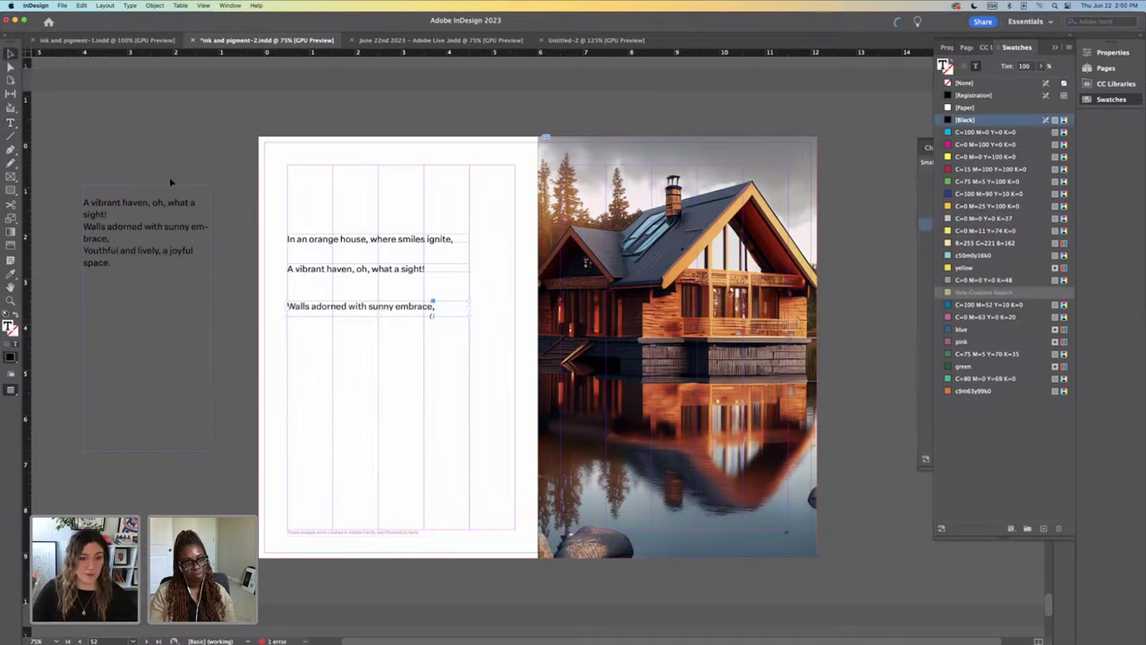
{"action": "double_click", "coordinate": [379, 316]}
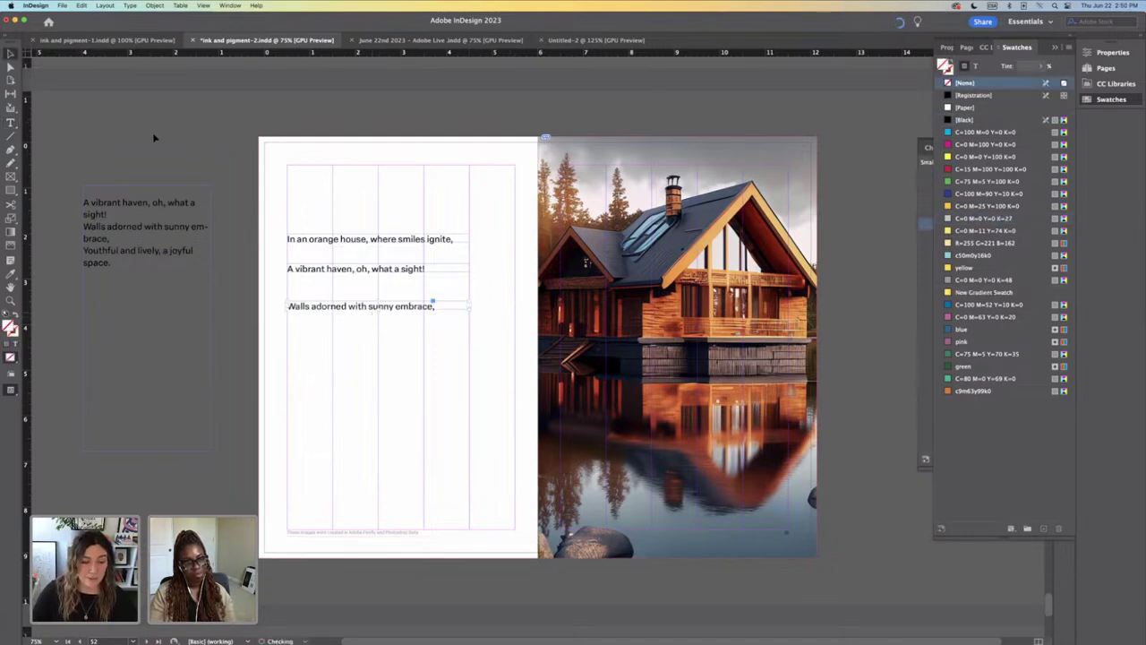
Step: Copy "Youthful and lively, a joyful space." into its own four-column-wide frame below the third line and fit the frame to the text
{"action": "left_click", "coordinate": [154, 138]}
{"action": "left_click", "coordinate": [11, 121]}
{"action": "triple_click", "coordinate": [119, 265]}
{"action": "key", "text": "super+c"}
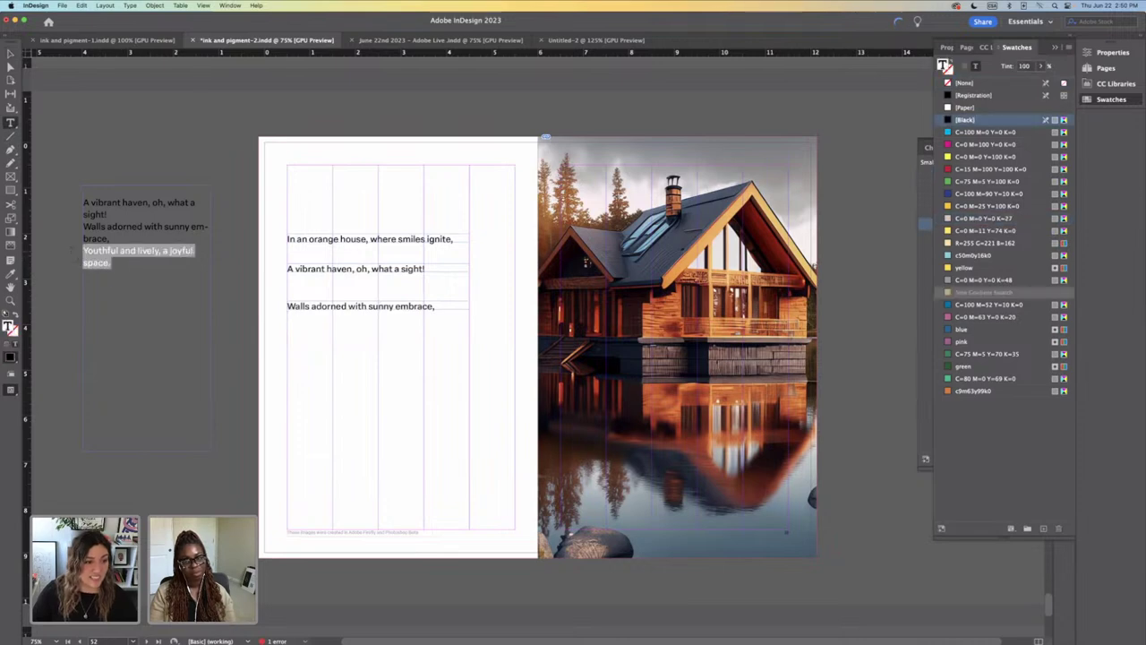
{"action": "left_click", "coordinate": [292, 333]}
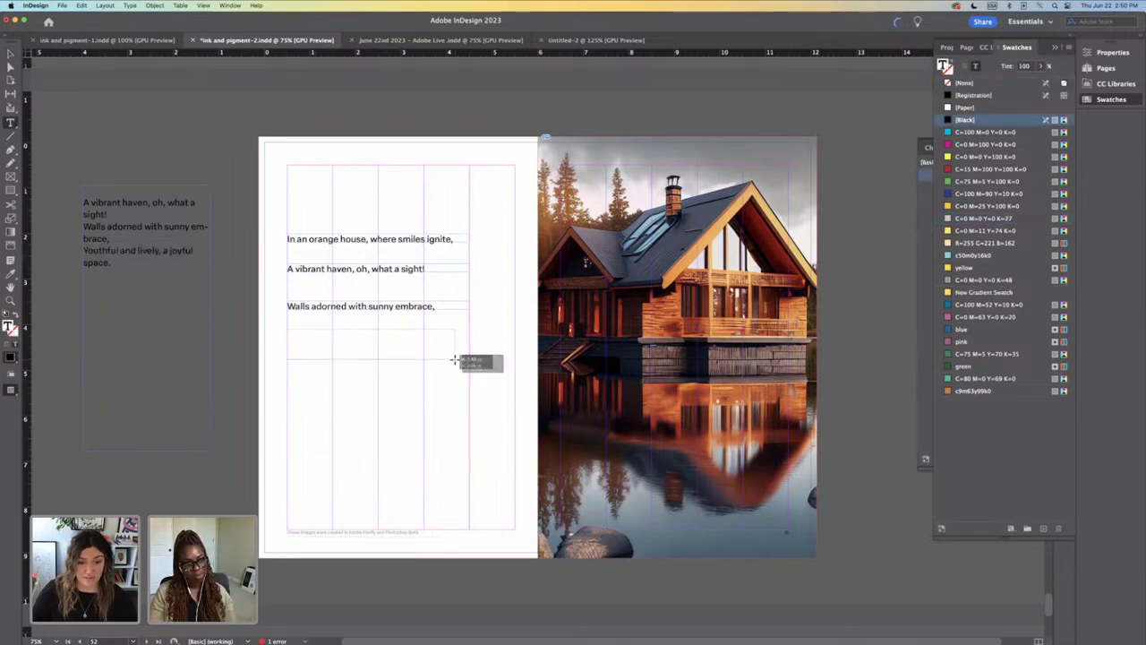
{"action": "key", "text": "super+v"}
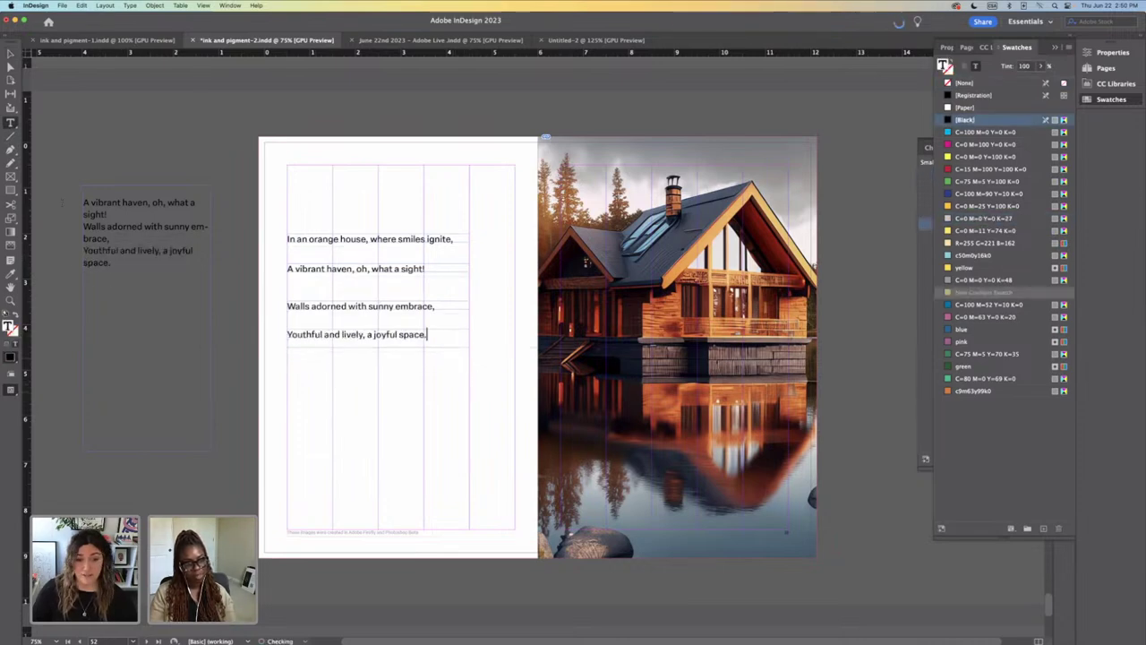
{"action": "key", "text": "Escape"}
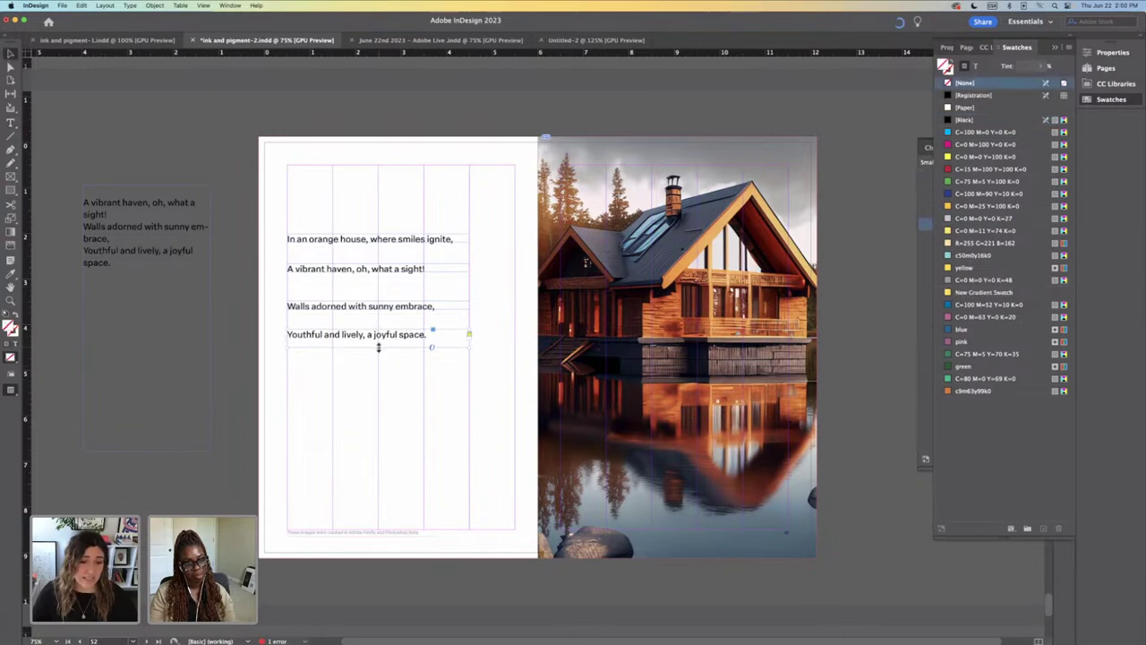
{"action": "left_click", "coordinate": [385, 356]}
{"action": "left_click", "coordinate": [223, 178]}
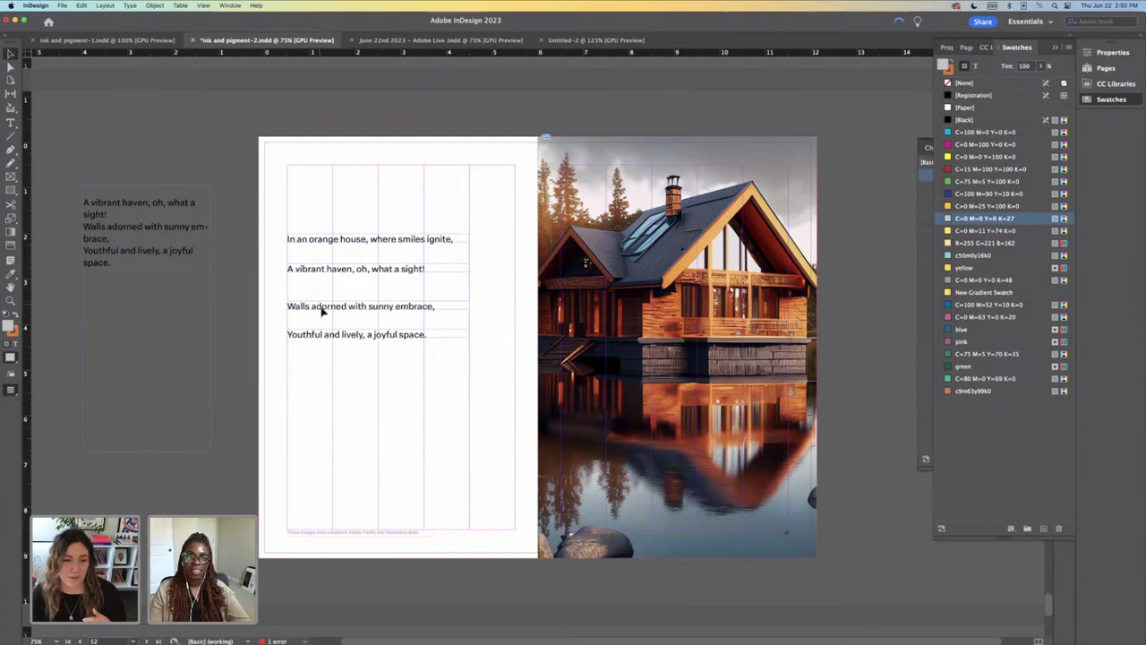
Step: Shift the fourth line's frame one column in and lower on the page, and set the separate line frames' text to 8 pt
{"action": "left_click_drag", "start_coordinate": [359, 338], "coordinate": [408, 444]}
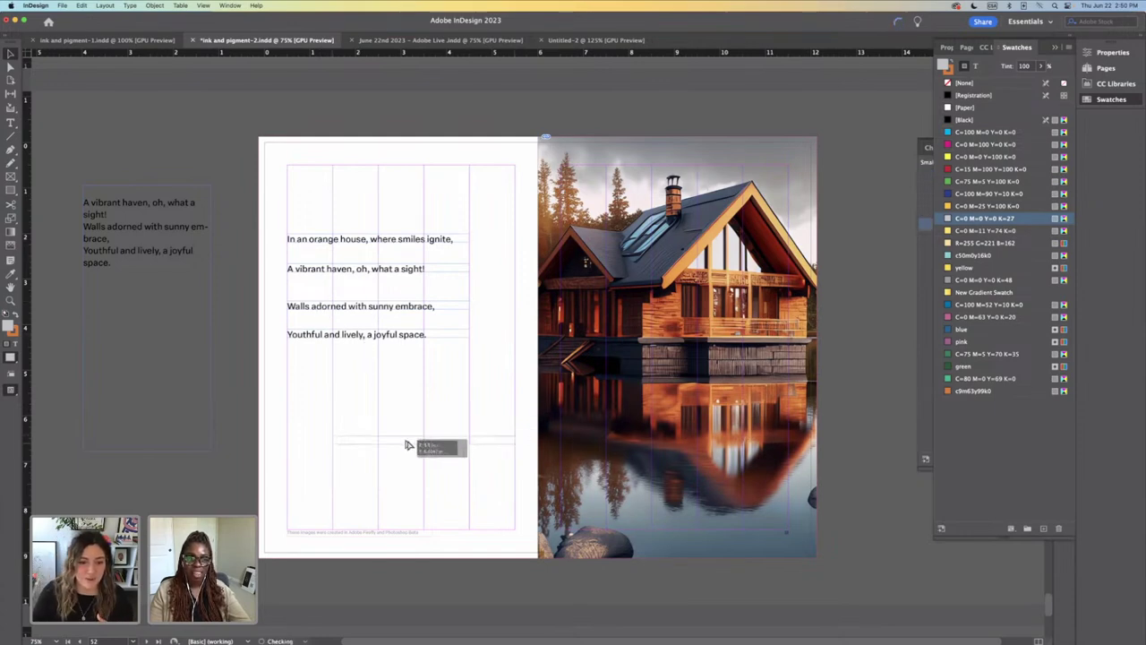
{"action": "left_click_drag", "start_coordinate": [396, 202], "coordinate": [452, 450]}
{"action": "left_click", "coordinate": [1109, 54]}
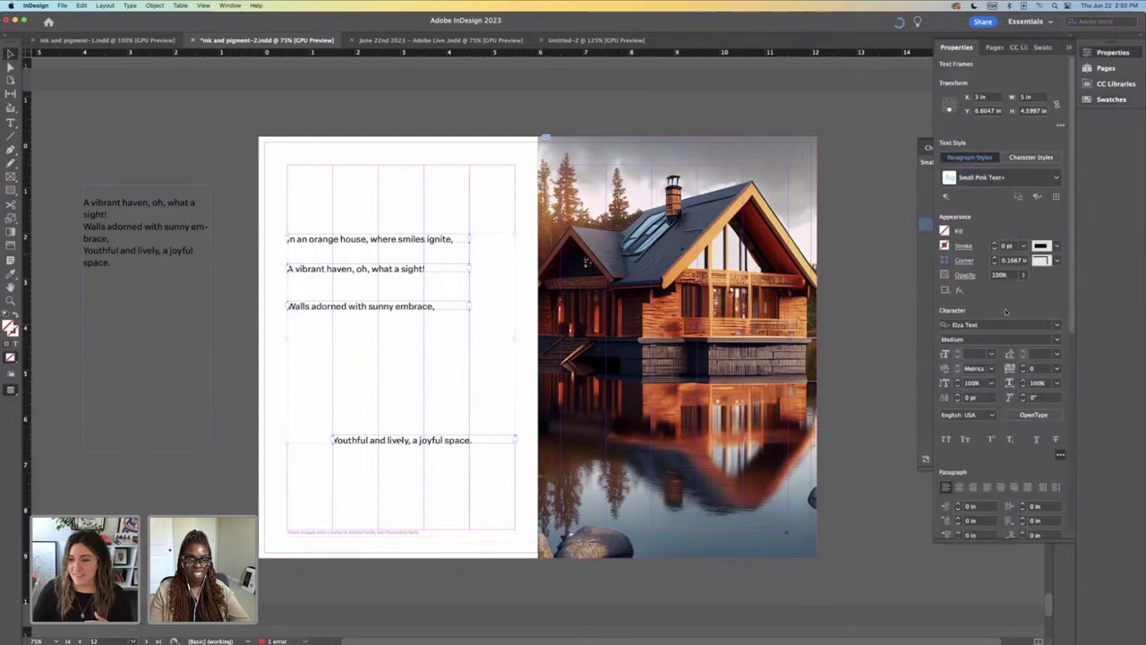
{"action": "left_click", "coordinate": [991, 355]}
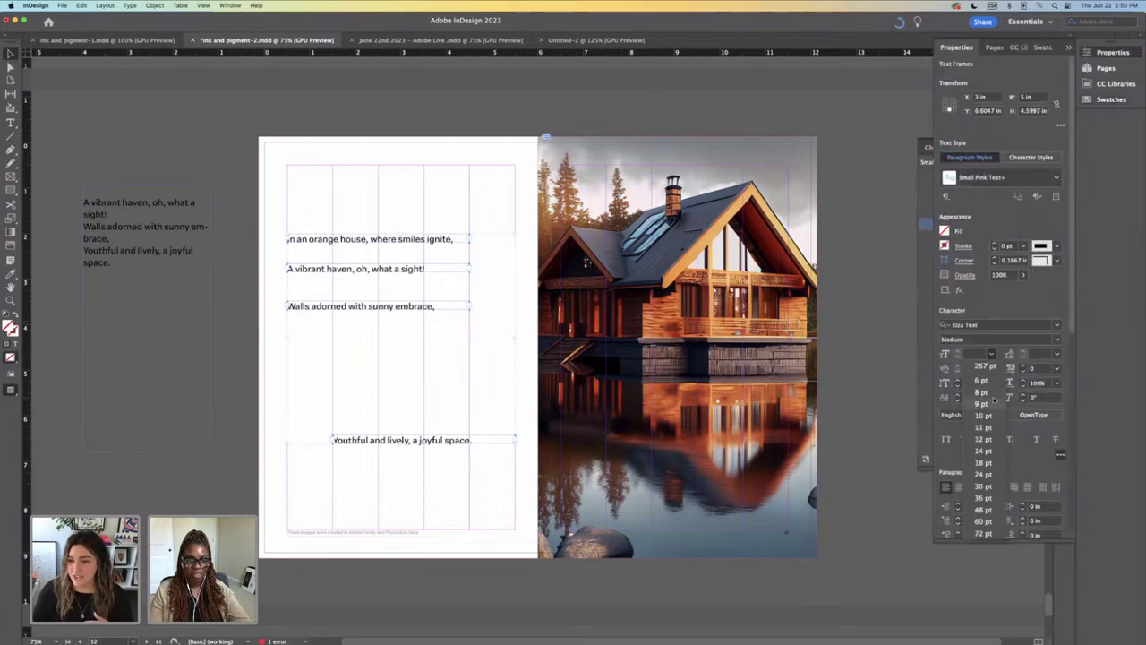
{"action": "left_click", "coordinate": [993, 396]}
{"action": "left_click", "coordinate": [875, 351]}
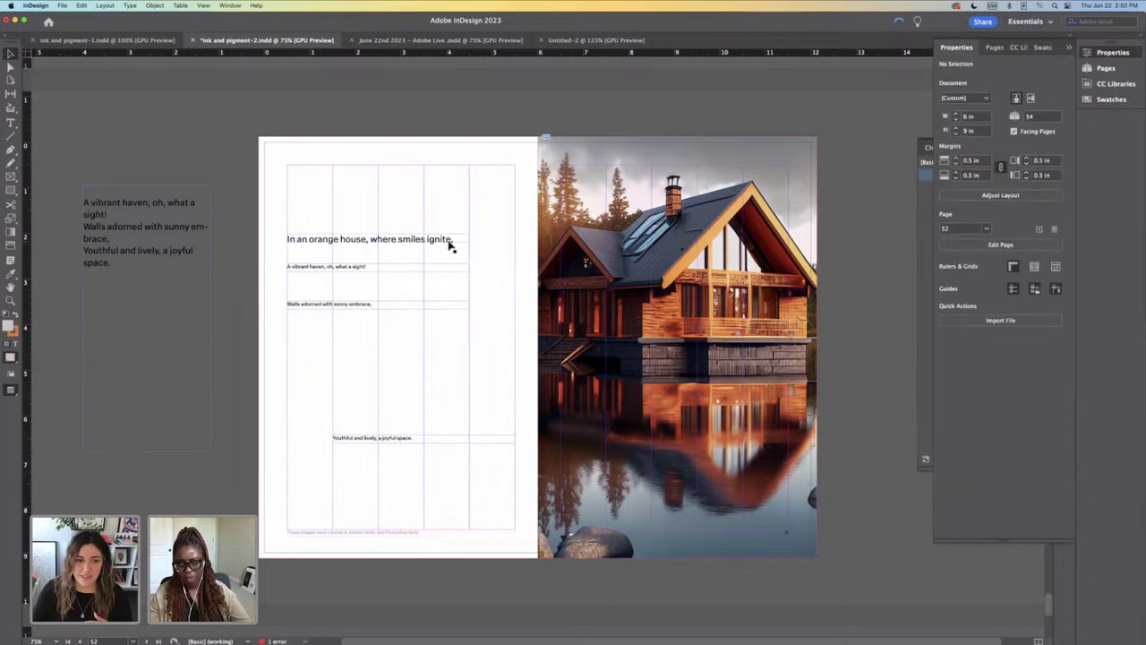
Step: Set the text of "In an orange house, where smiles ignite," to 8 pt
{"action": "left_click", "coordinate": [450, 242]}
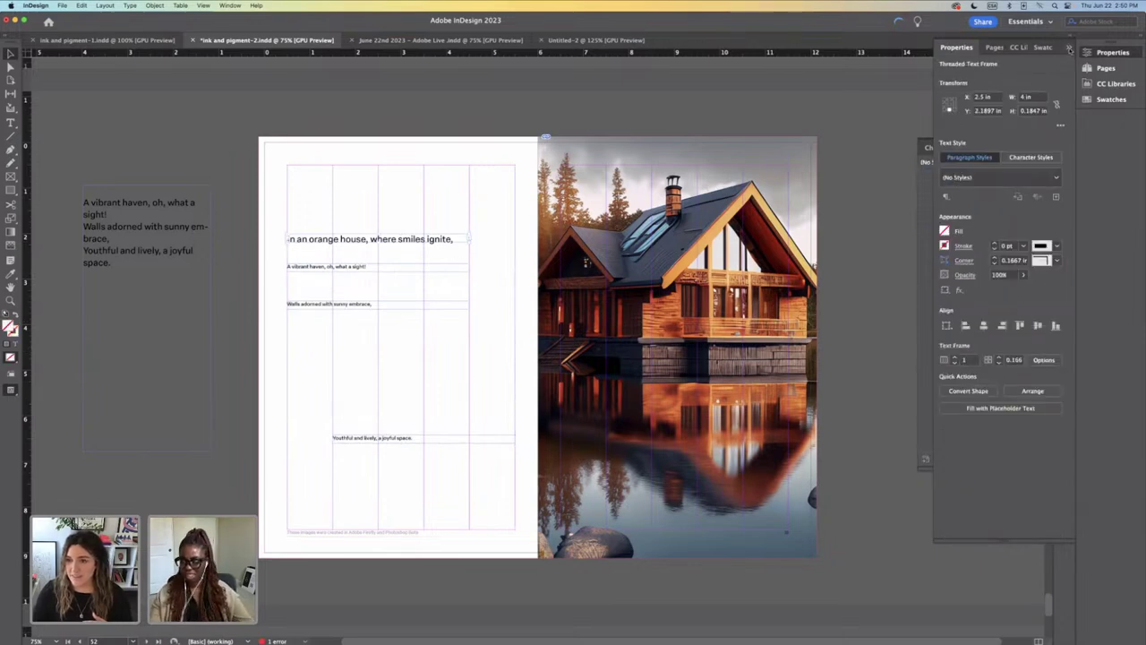
{"action": "left_click", "coordinate": [1069, 49]}
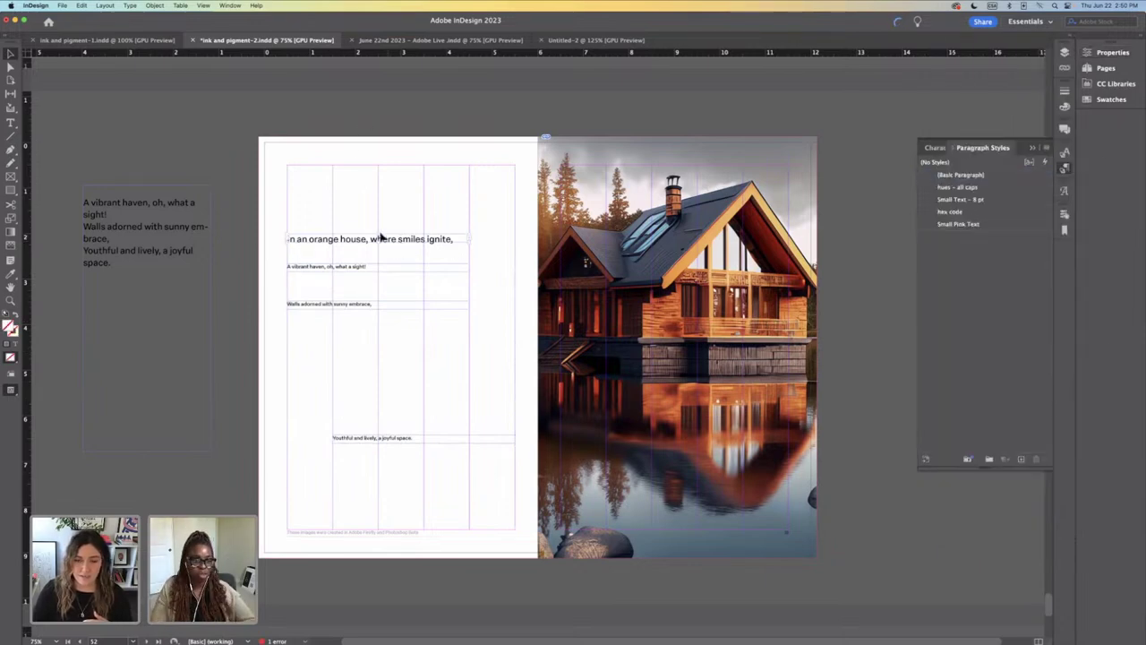
{"action": "left_click", "coordinate": [1111, 99]}
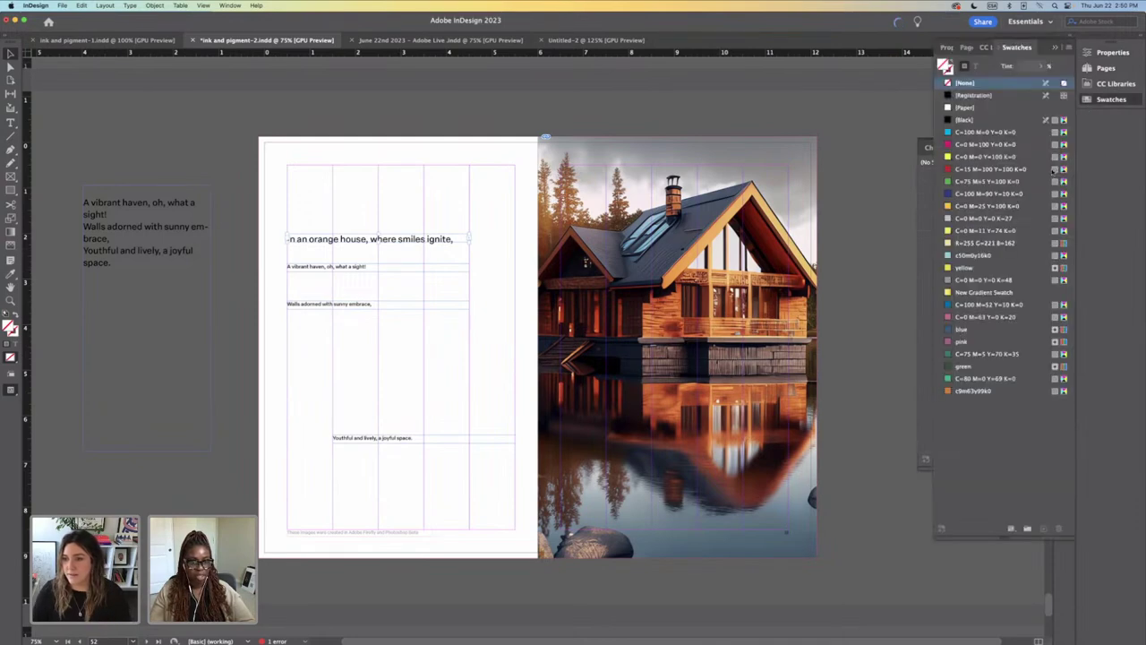
{"action": "left_click", "coordinate": [1054, 48]}
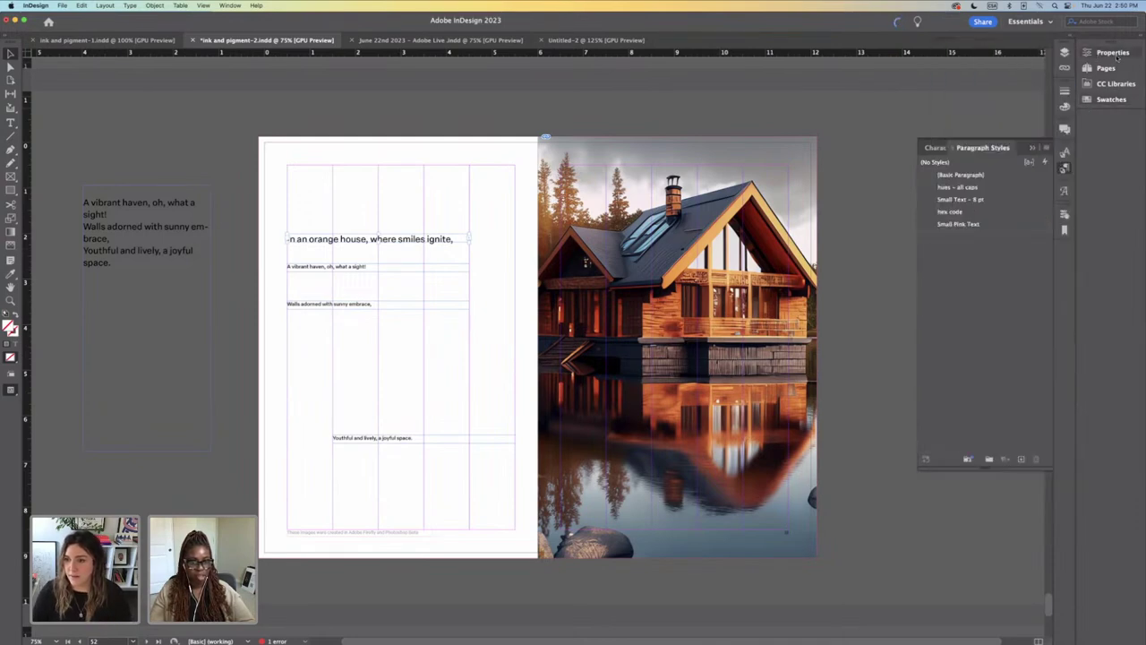
{"action": "left_click", "coordinate": [1112, 52]}
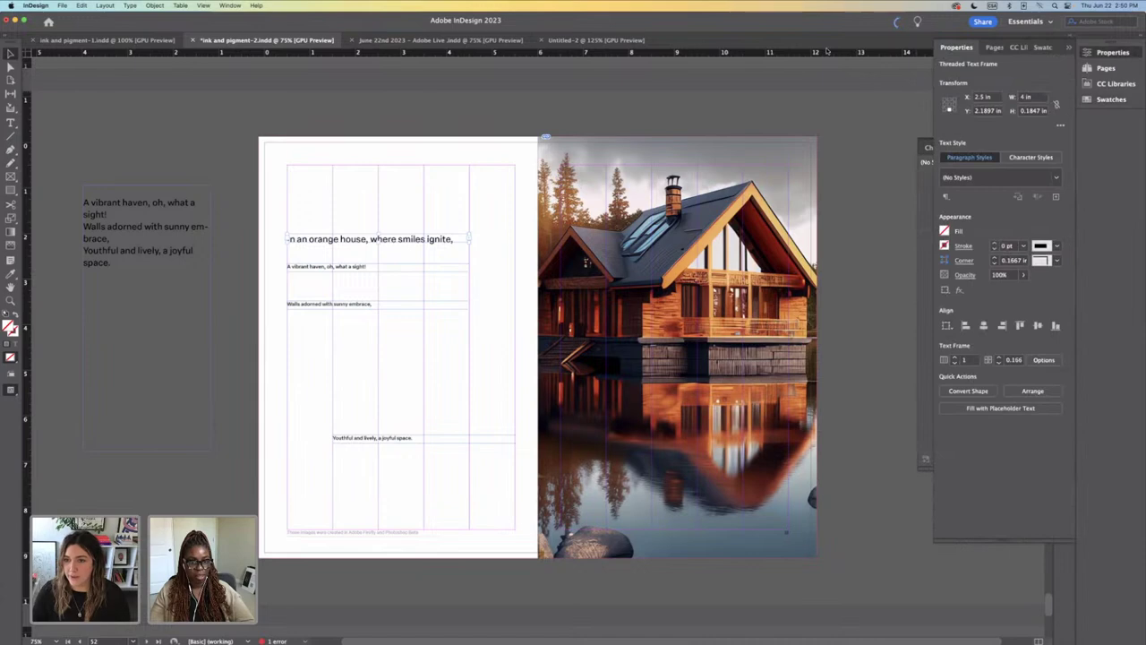
{"action": "left_click", "coordinate": [1068, 48]}
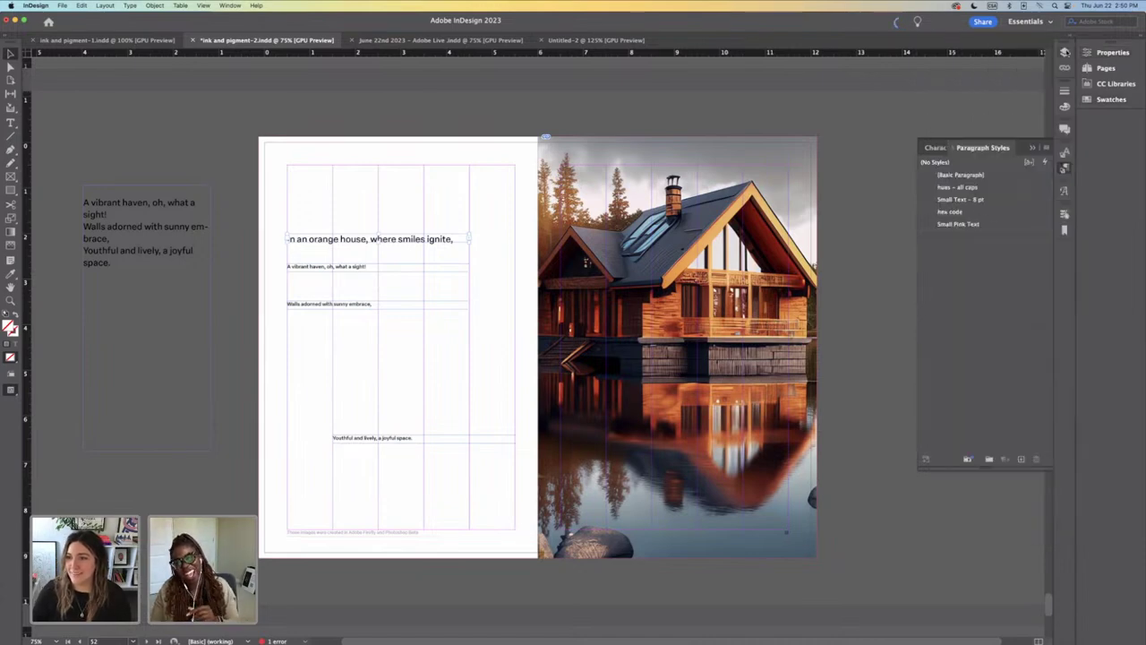
{"action": "key", "text": "t"}
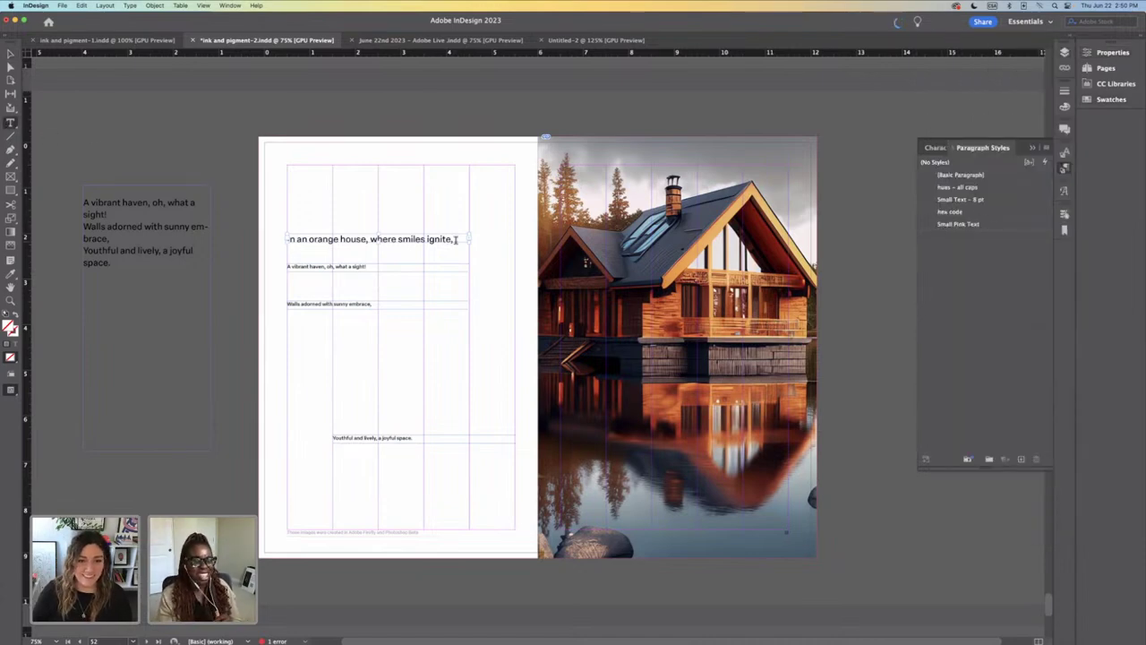
{"action": "left_click_drag", "start_coordinate": [456, 239], "coordinate": [264, 240]}
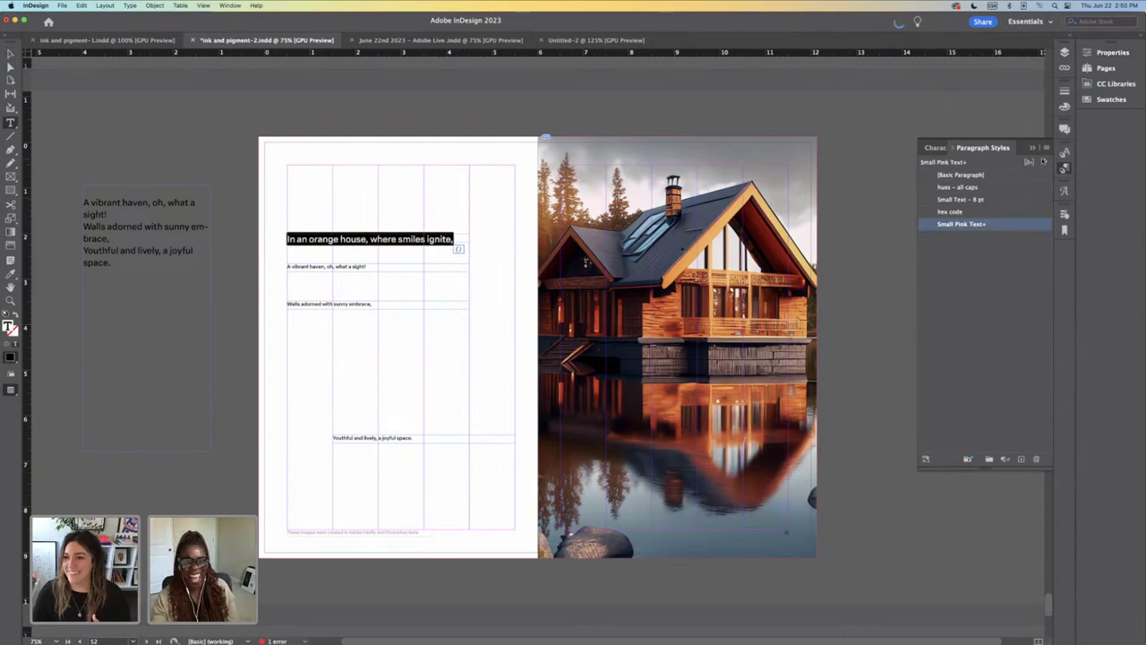
{"action": "left_click", "coordinate": [1110, 52]}
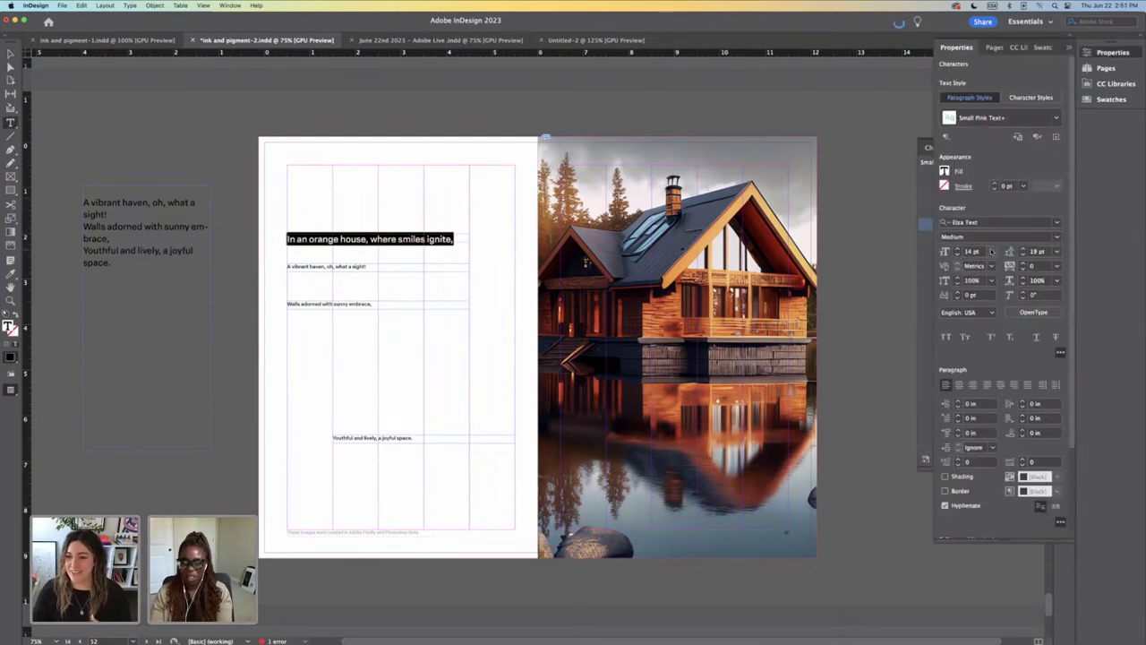
{"action": "left_click", "coordinate": [991, 252]}
{"action": "left_click", "coordinate": [980, 290]}
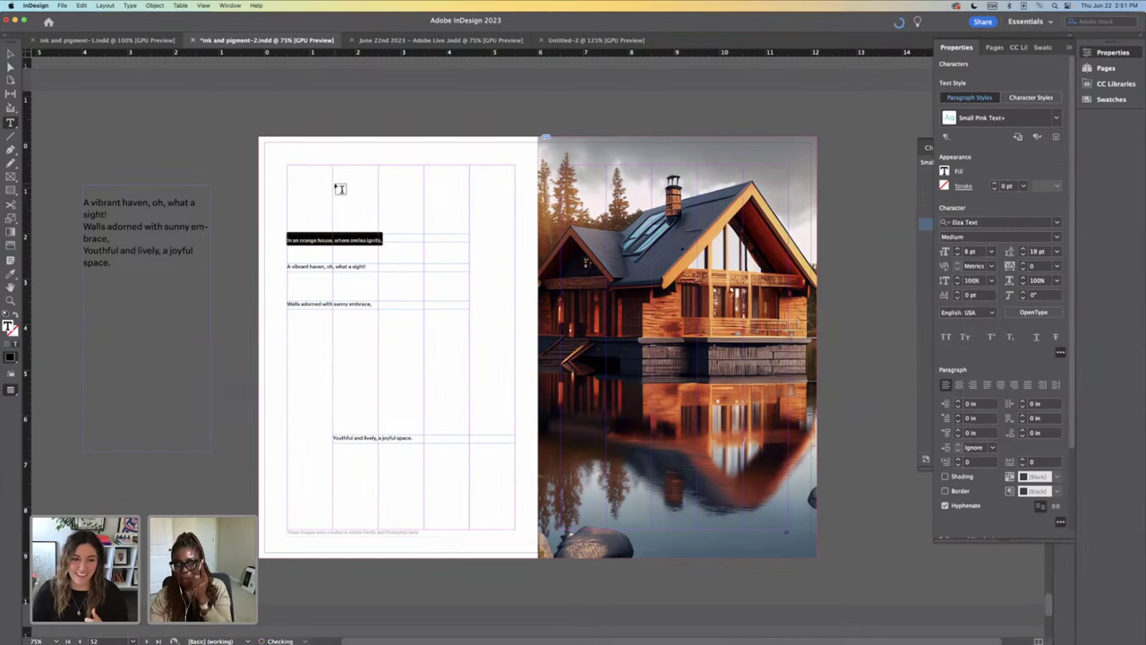
{"action": "key", "text": "Escape"}
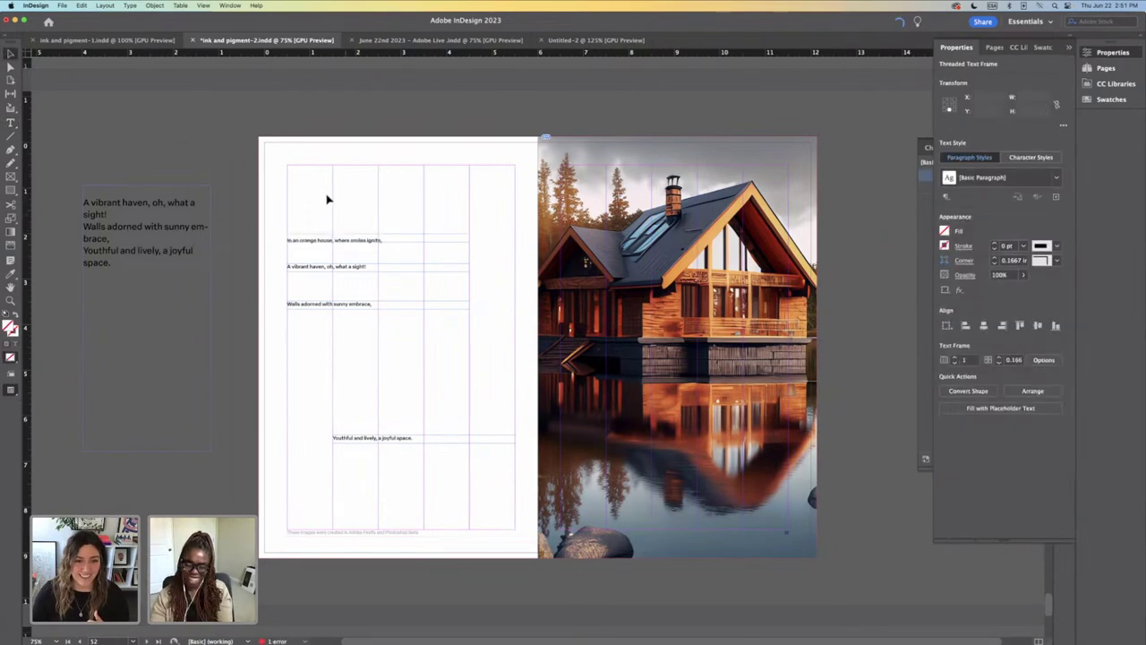
Step: Narrow the first line's frame to three columns and make it 0.22 in high so the line fits inside
{"action": "left_click_drag", "start_coordinate": [327, 199], "coordinate": [397, 491]}
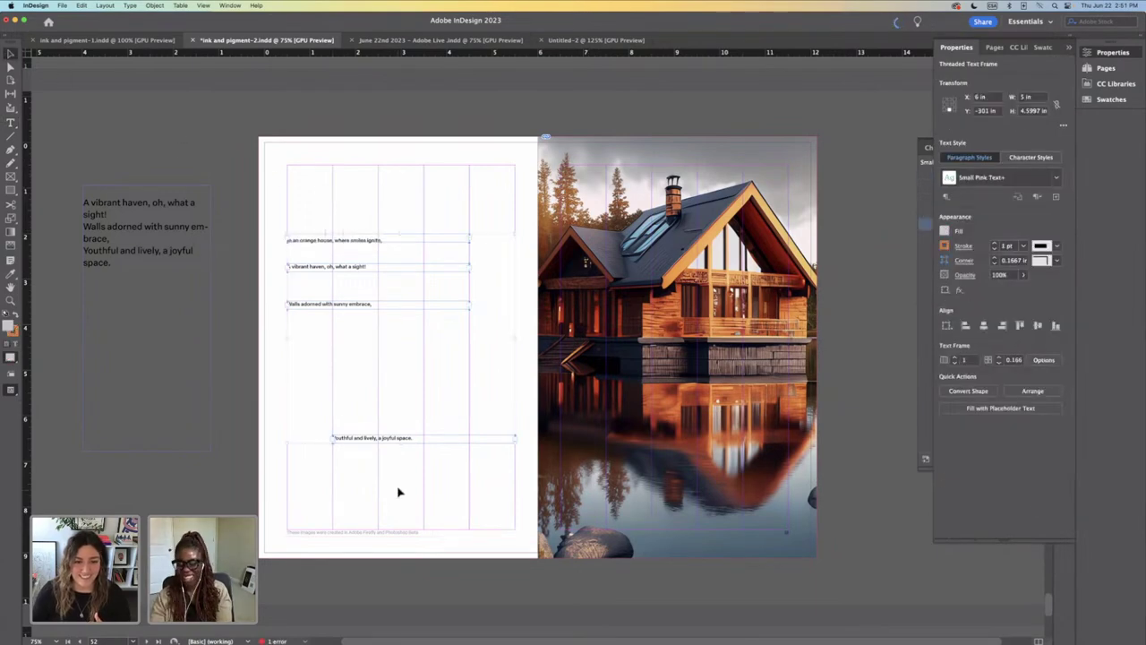
{"action": "left_click", "coordinate": [437, 119]}
{"action": "left_click", "coordinate": [395, 240]}
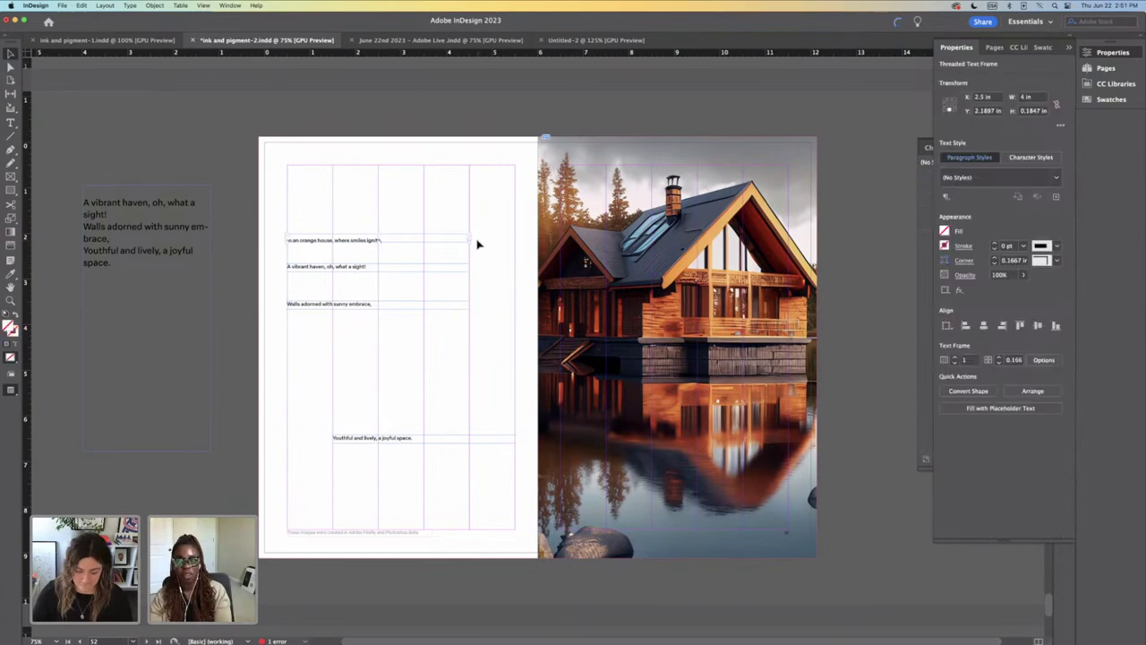
{"action": "key", "text": "super+equal"}
{"action": "key", "text": "super+equal"}
{"action": "left_click_drag", "start_coordinate": [691, 341], "coordinate": [614, 344]}
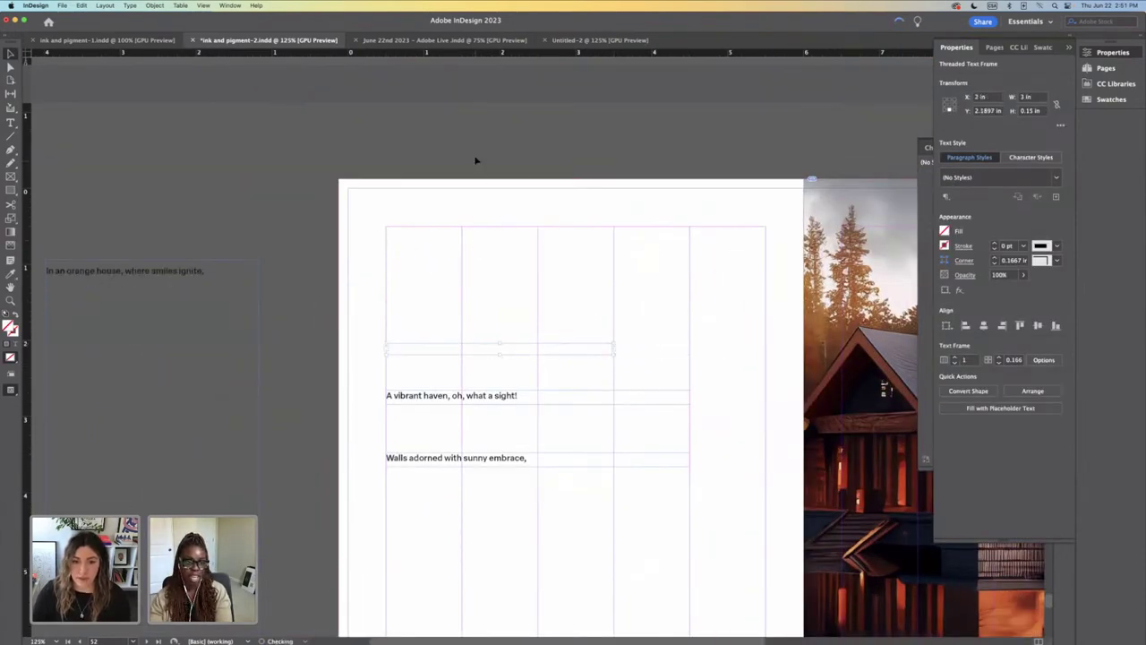
{"action": "left_click", "coordinate": [476, 159]}
{"action": "left_click", "coordinate": [507, 341]}
{"action": "left_click_drag", "start_coordinate": [501, 343], "coordinate": [501, 343]}
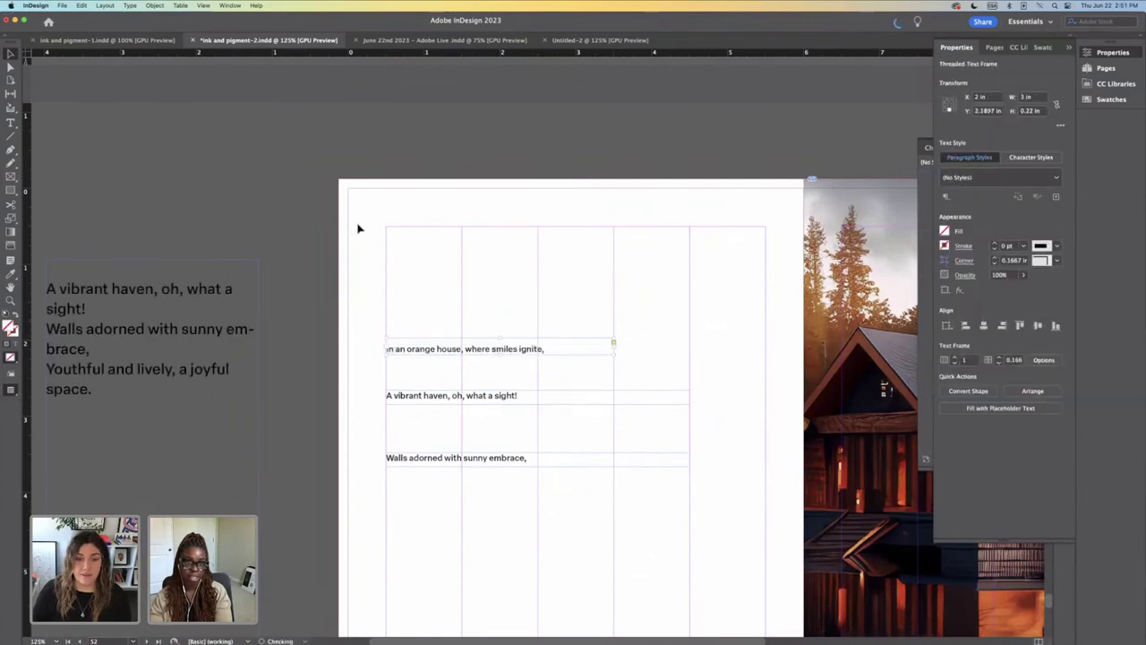
{"action": "key", "text": "t"}
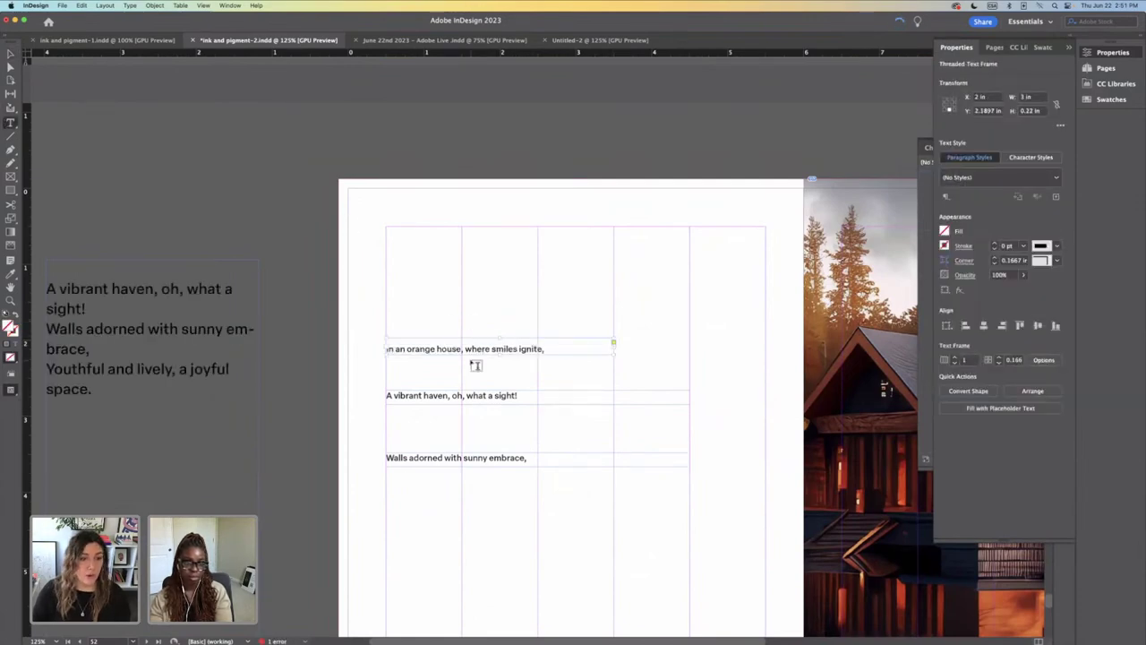
{"action": "left_click", "coordinate": [386, 349]}
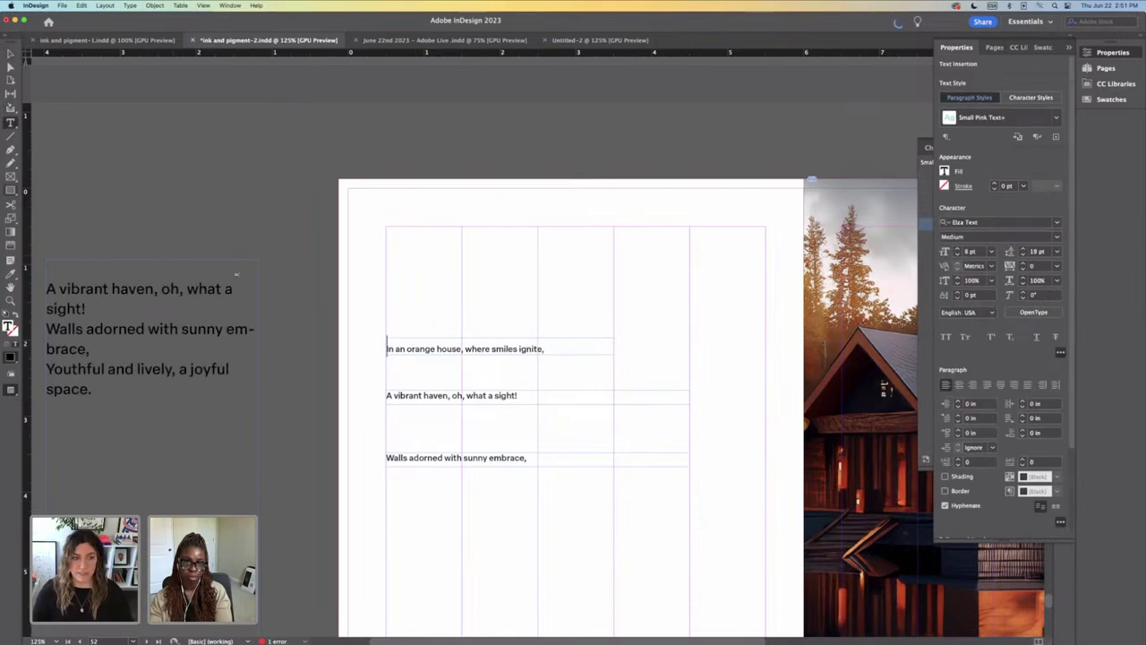
{"action": "left_click", "coordinate": [11, 53]}
{"action": "left_click", "coordinate": [195, 210]}
Step: Narrow the fourth line's frame to three columns and move it to start at the third column, near the foot of the page
{"action": "scroll", "coordinate": [199, 215], "scroll_direction": "down", "scroll_amount": 5}
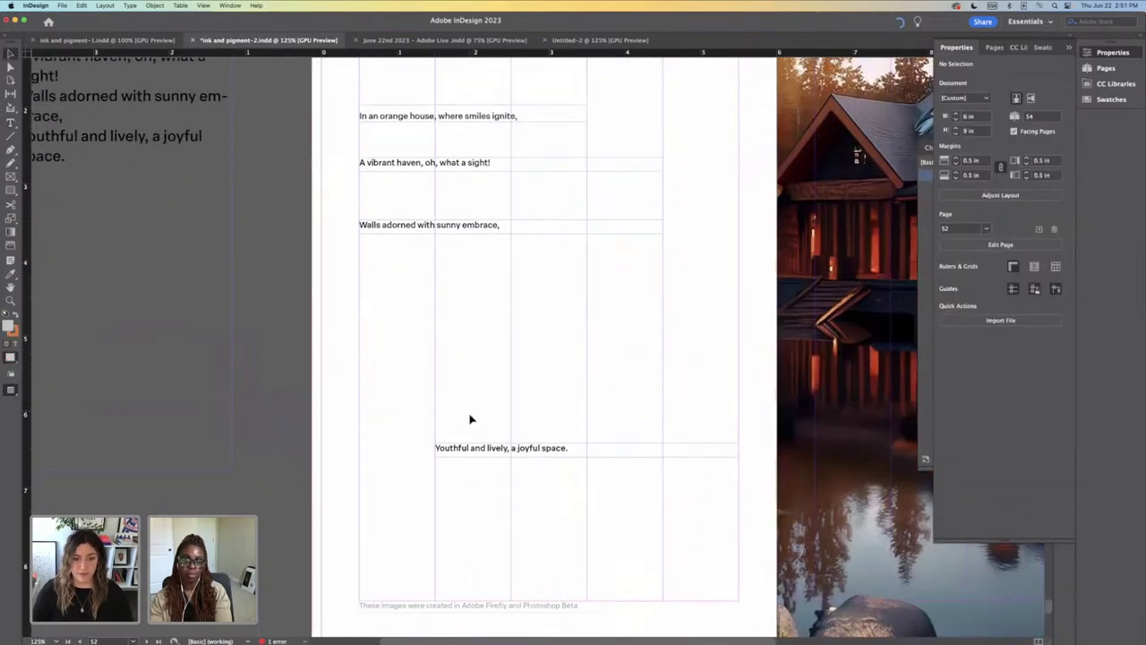
{"action": "key", "text": "super+minus"}
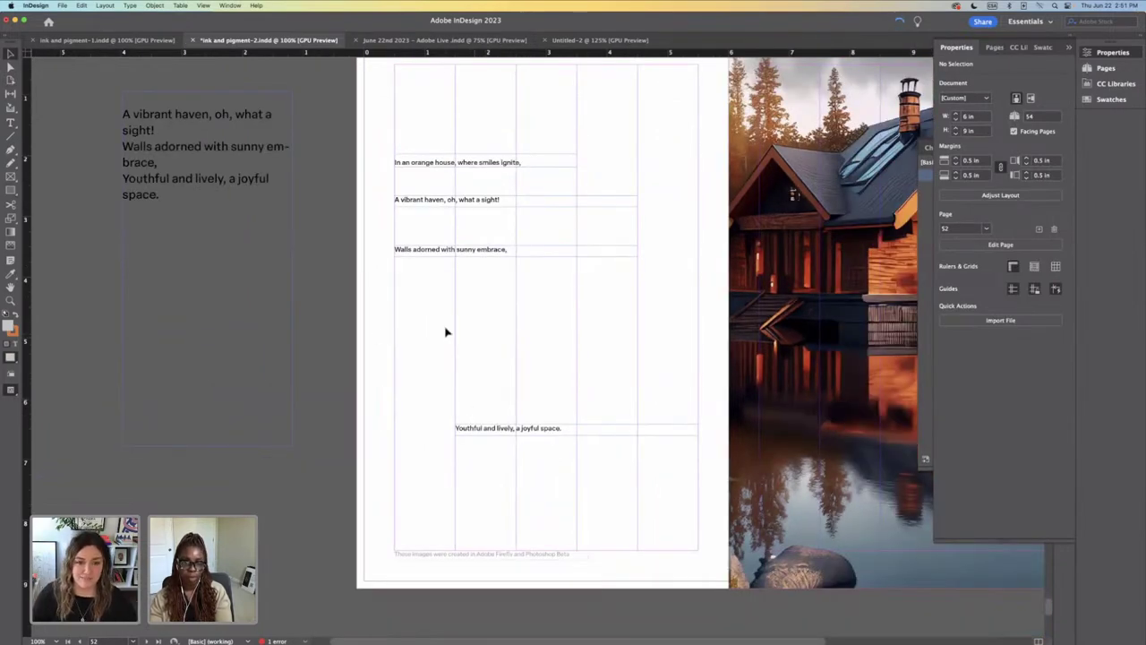
{"action": "left_click", "coordinate": [627, 434]}
{"action": "left_click_drag", "start_coordinate": [697, 423], "coordinate": [637, 428]}
{"action": "left_click", "coordinate": [576, 448]}
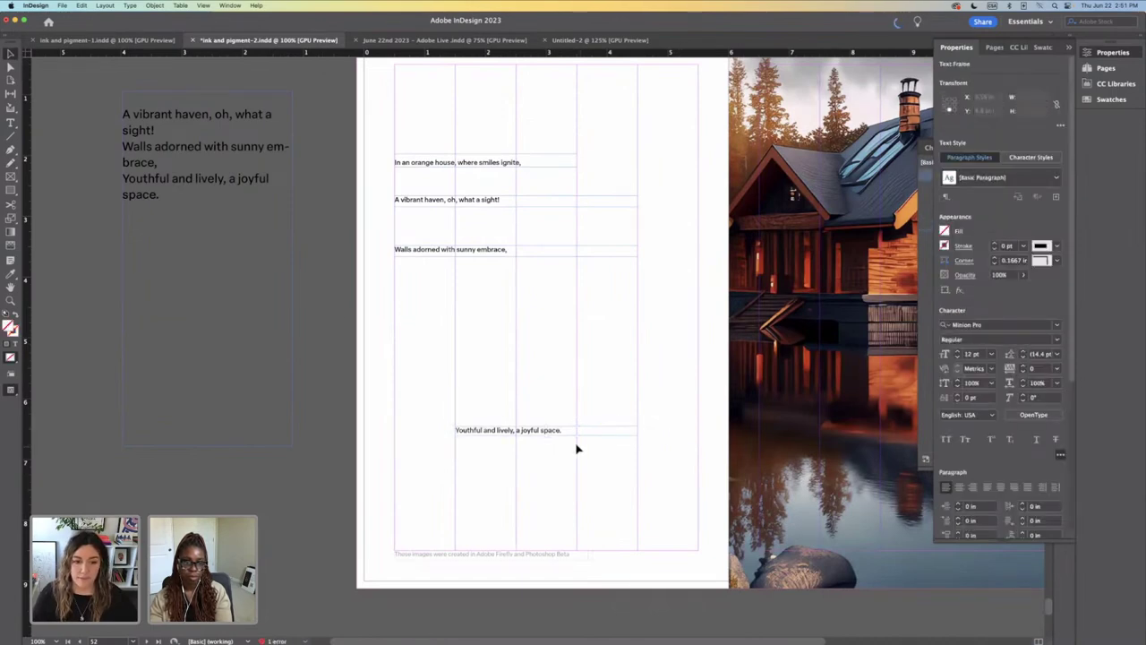
{"action": "left_click_drag", "start_coordinate": [537, 434], "coordinate": [597, 485]}
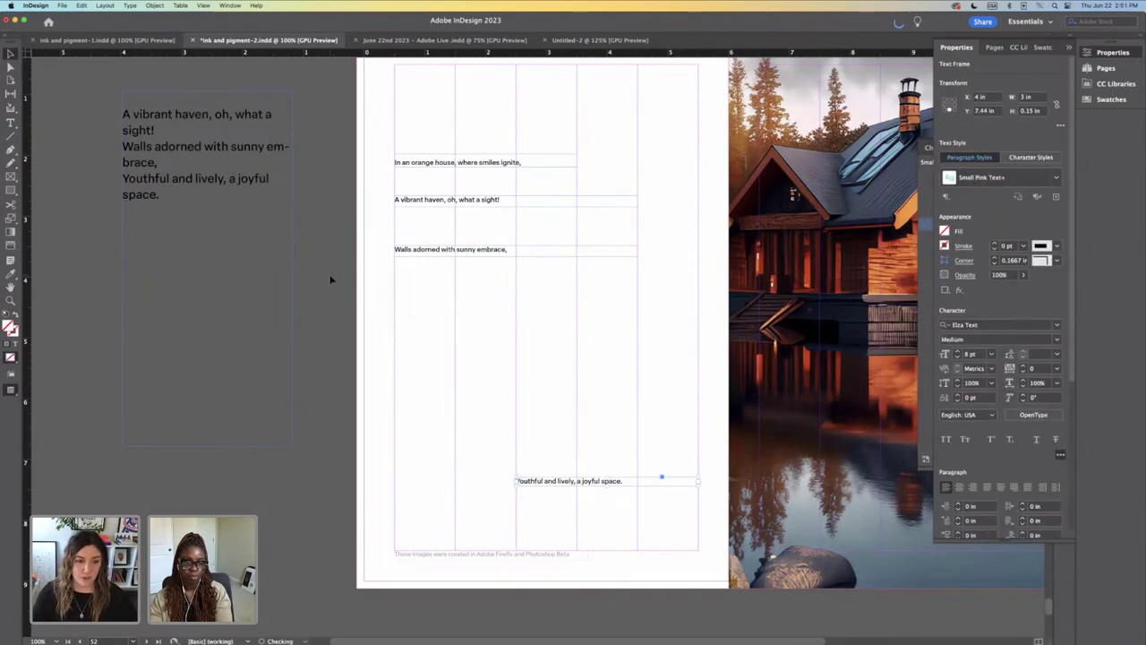
Step: Move the "Walls adorned with sunny embrace," frame one column in and lower on the page, and narrow it to three columns
{"action": "left_click", "coordinate": [329, 279]}
{"action": "scroll", "coordinate": [328, 278], "scroll_direction": "right", "scroll_amount": 2}
{"action": "left_click_drag", "start_coordinate": [381, 250], "coordinate": [442, 301]}
{"action": "left_click_drag", "start_coordinate": [591, 298], "coordinate": [528, 297]}
{"action": "left_click", "coordinate": [207, 111]}
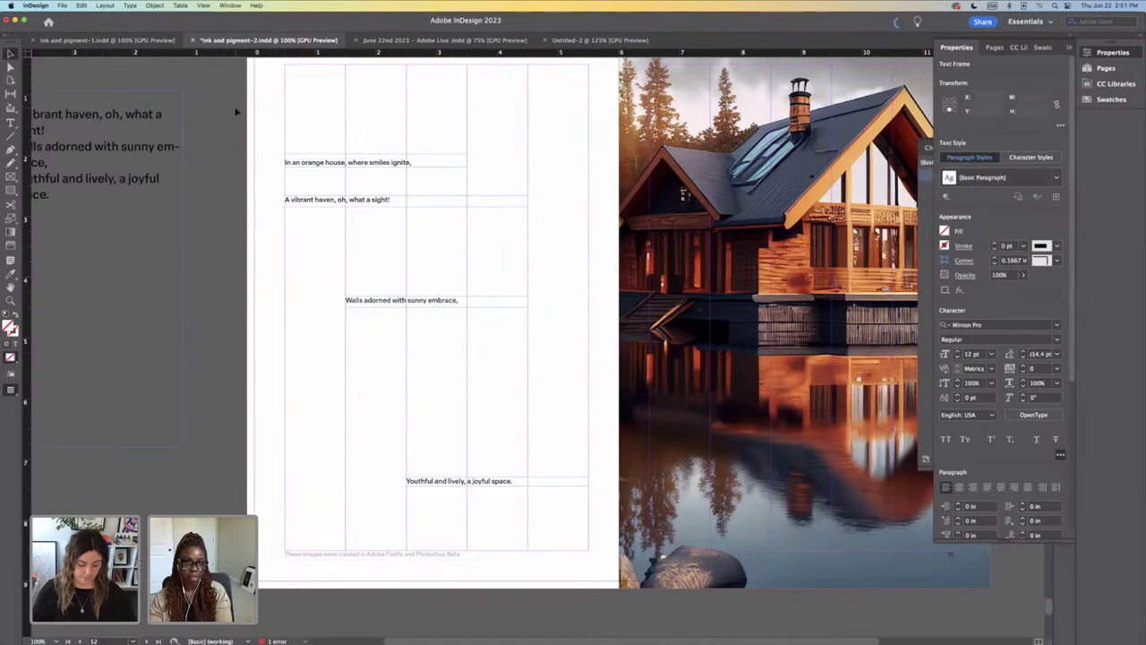
Step: Preview the whole spread without guides and frame edges to examine how the staggered poem lines sit beside the cottage image
{"action": "key", "text": "w"}
{"action": "key", "text": "super+minus"}
{"action": "scroll", "coordinate": [258, 130], "scroll_direction": "right", "scroll_amount": 3}
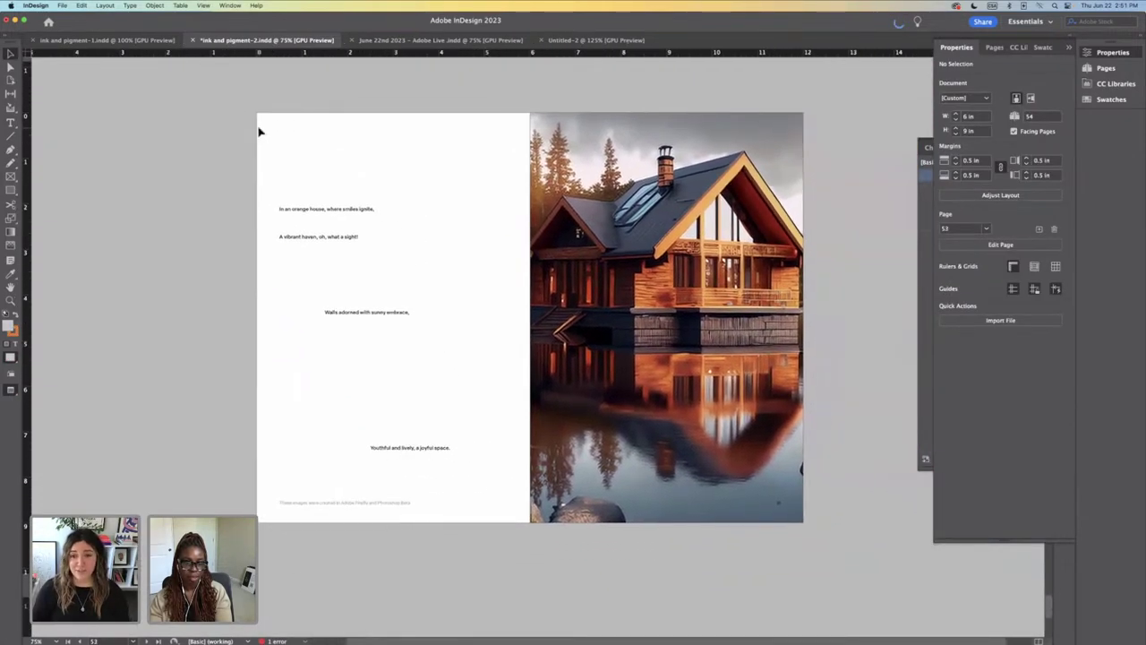
{"action": "scroll", "coordinate": [261, 137], "scroll_direction": "left", "scroll_amount": 1}
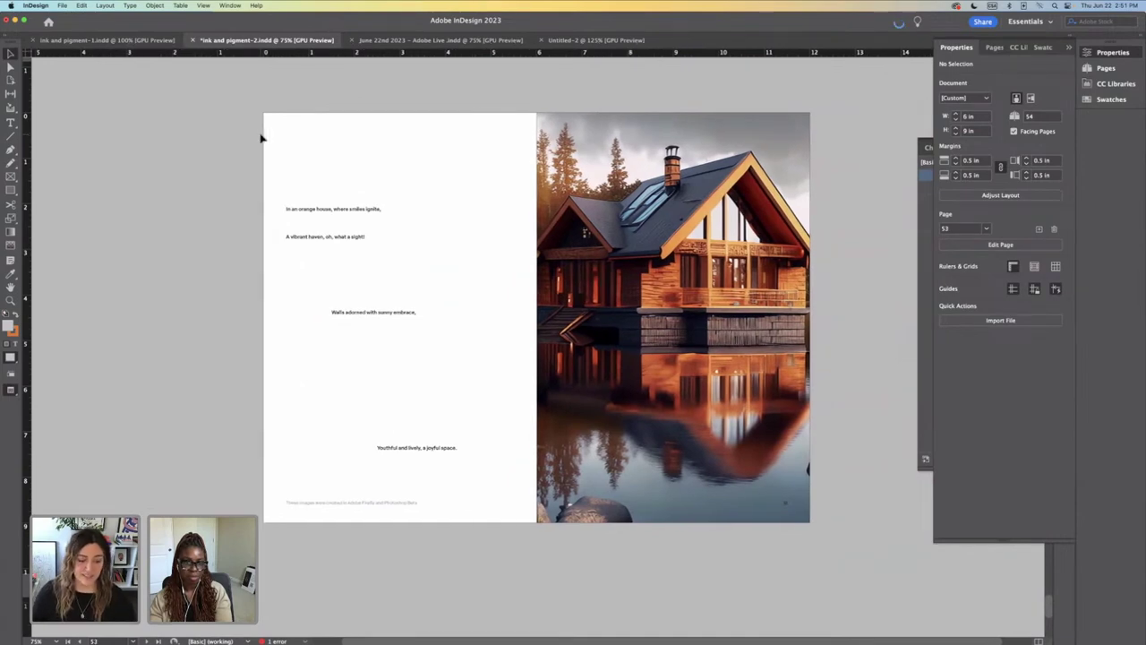
{"action": "scroll", "coordinate": [261, 137], "scroll_direction": "right", "scroll_amount": 3}
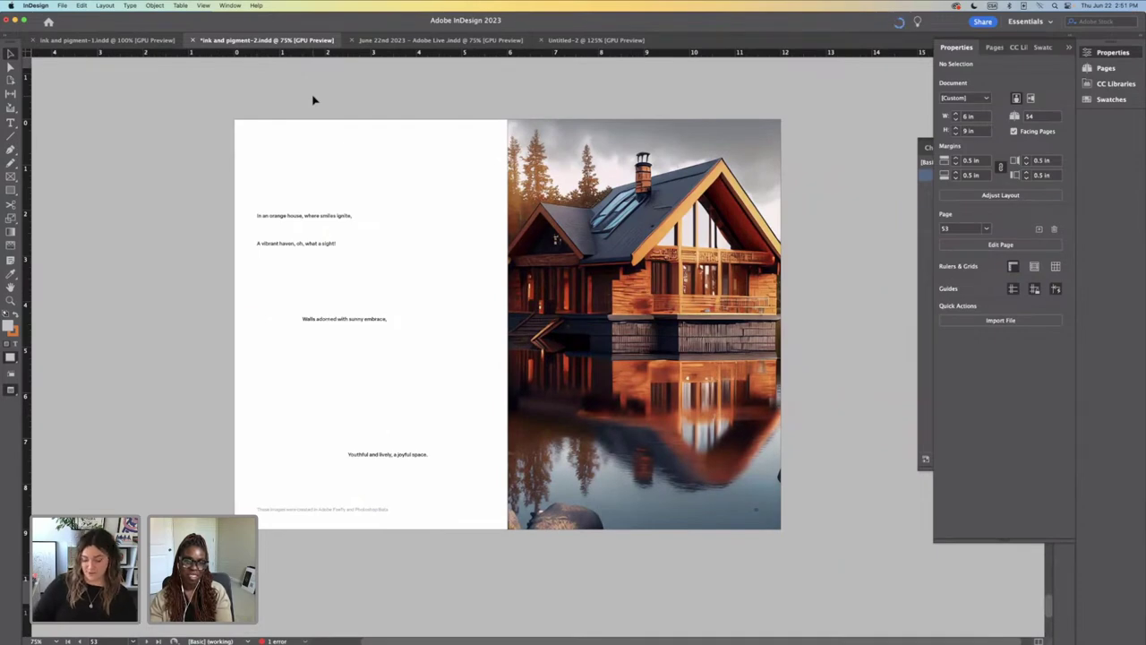
{"action": "left_click", "coordinate": [1069, 47]}
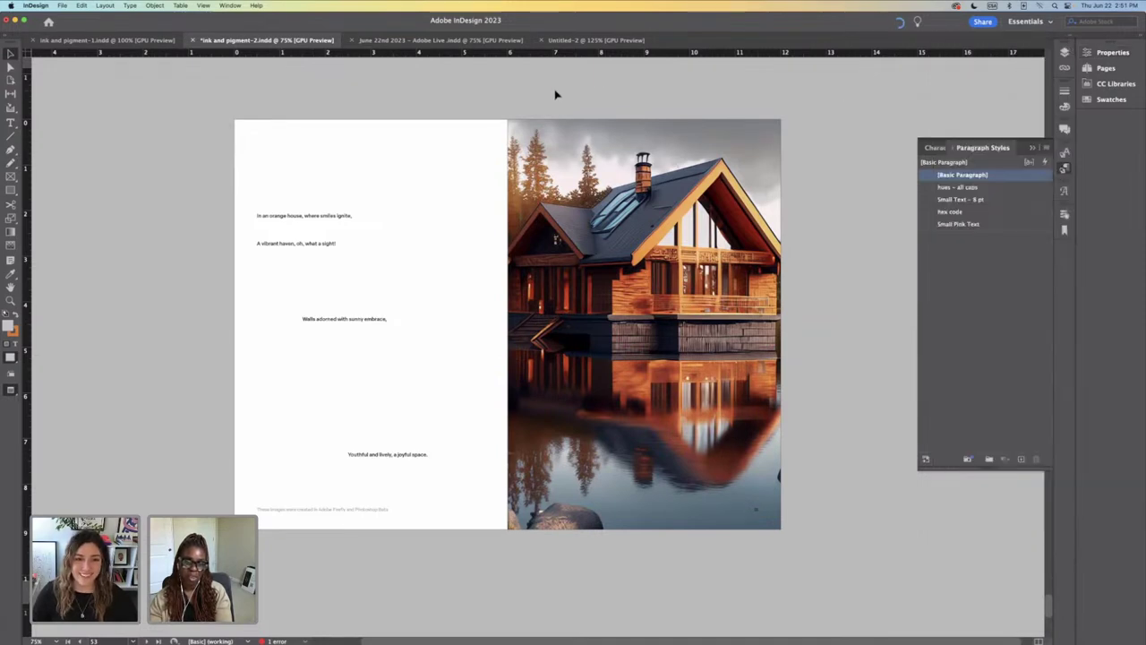
Step: Add one blank two-page spread after pages 52-53, undoing the surplus pages
{"action": "key", "text": "super+minus"}
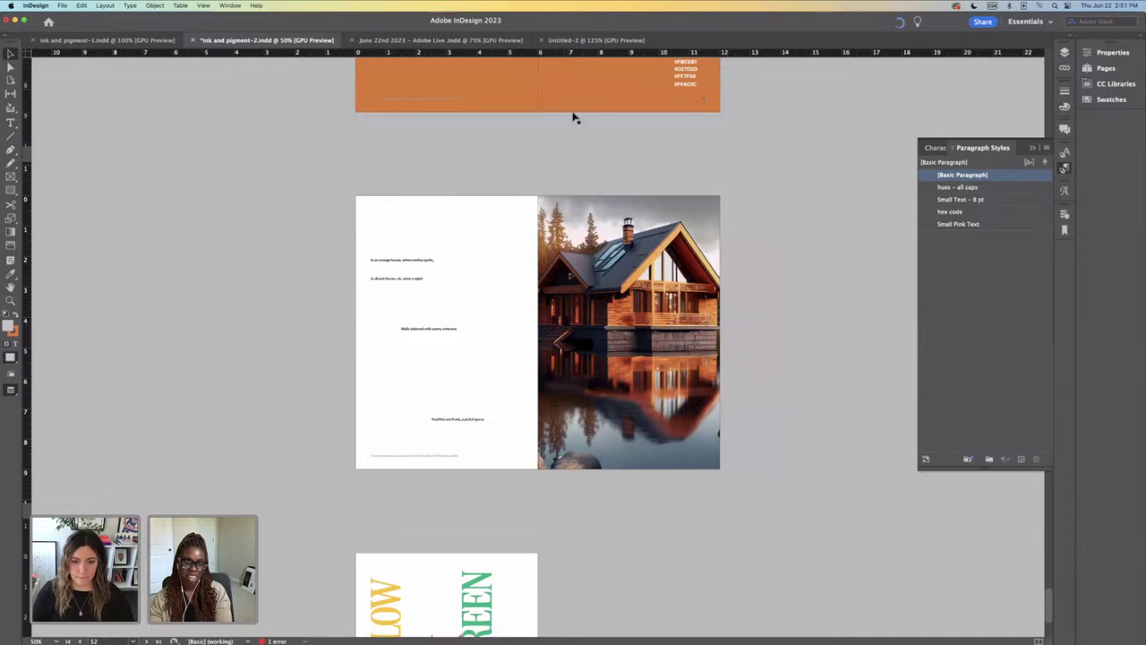
{"action": "left_click", "coordinate": [1106, 68]}
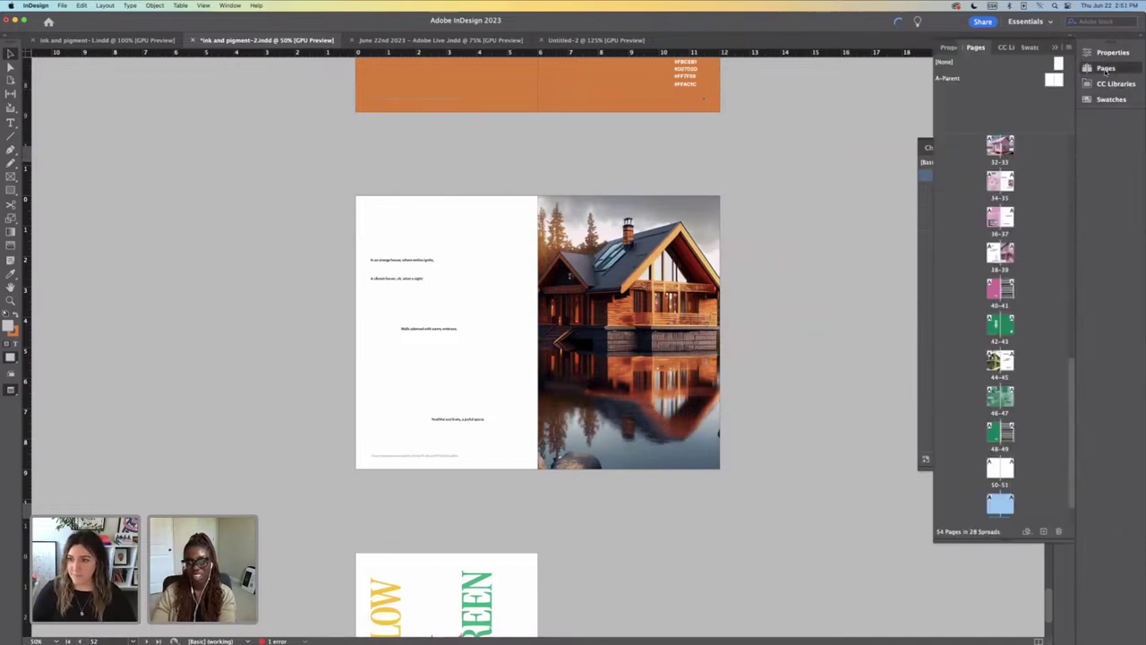
{"action": "scroll", "coordinate": [997, 497], "scroll_direction": "down", "scroll_amount": 2}
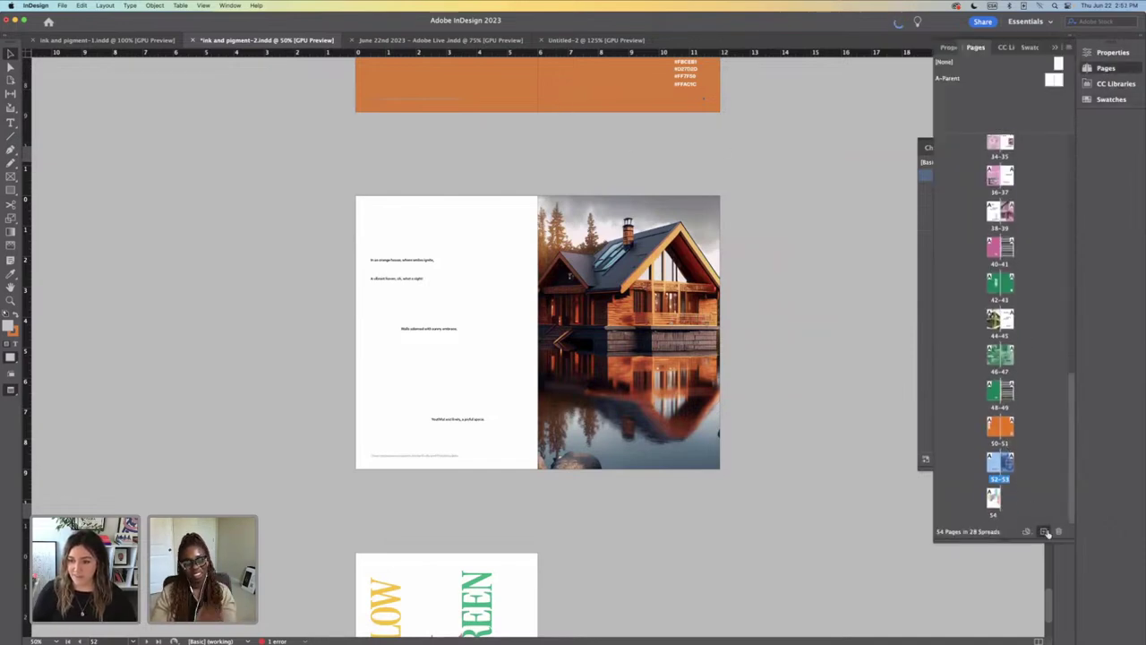
{"action": "left_click", "coordinate": [1043, 530]}
{"action": "left_click", "coordinate": [1043, 531]}
{"action": "left_click", "coordinate": [1043, 530]}
{"action": "left_click", "coordinate": [1043, 531]}
{"action": "scroll", "coordinate": [730, 292], "scroll_direction": "up", "scroll_amount": 5}
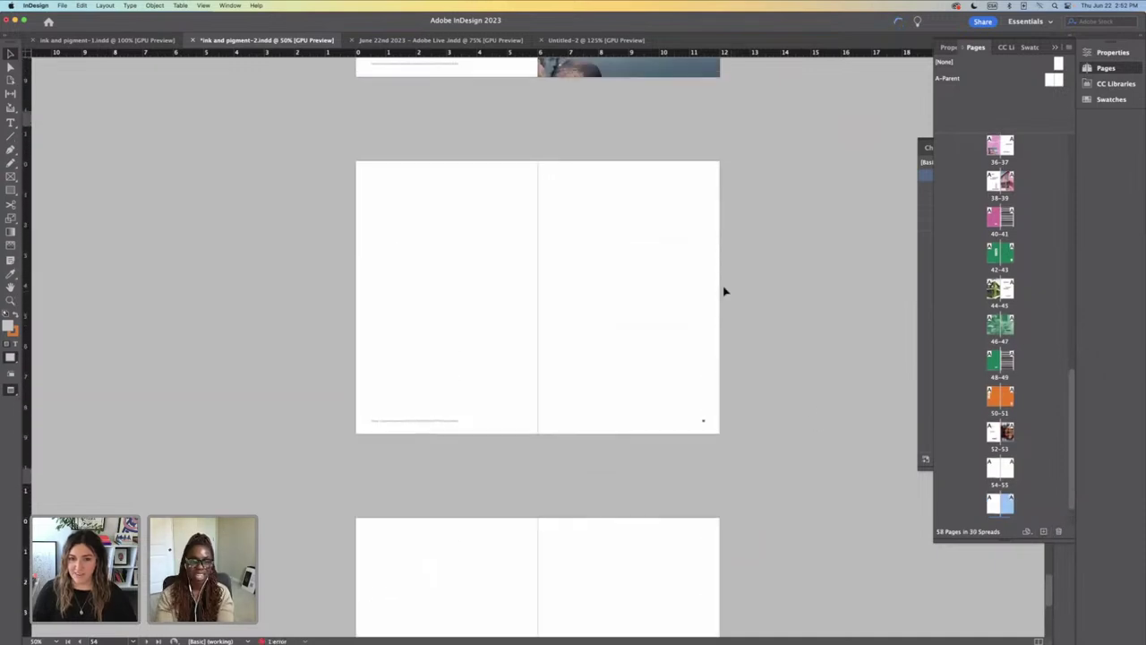
{"action": "key", "text": "super+z"}
{"action": "key", "text": "super+z"}
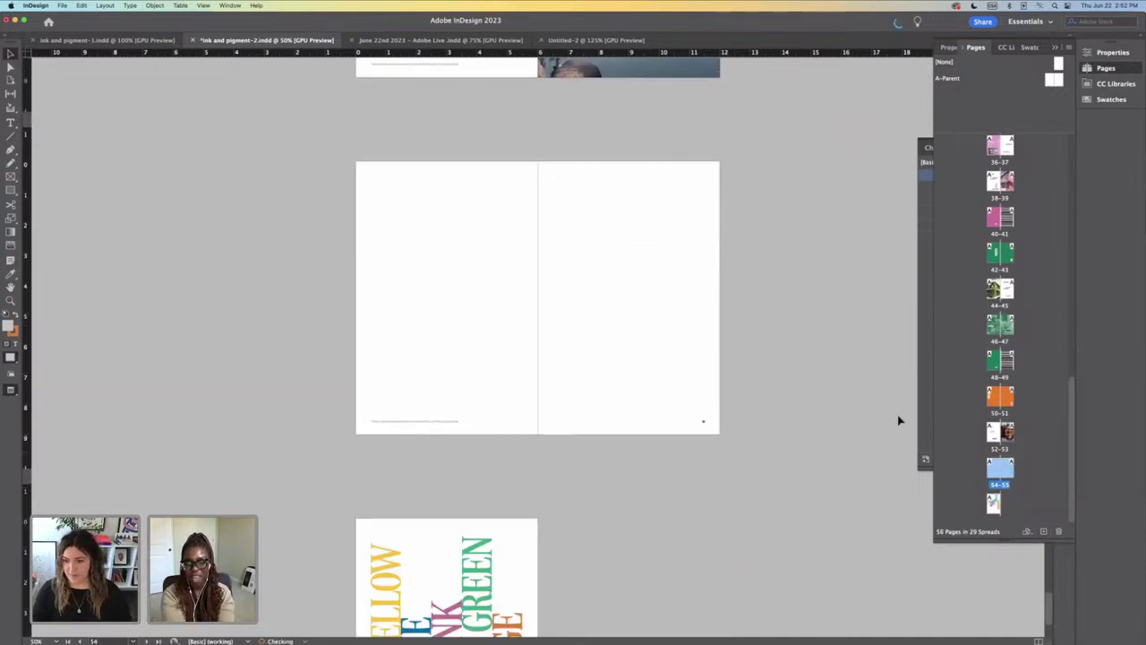
Step: Copy the cottage image from page 53 onto spread 54-55 and widen its frame to 12.25 in across both pages, including the bleed
{"action": "scroll", "coordinate": [678, 314], "scroll_direction": "up", "scroll_amount": 5}
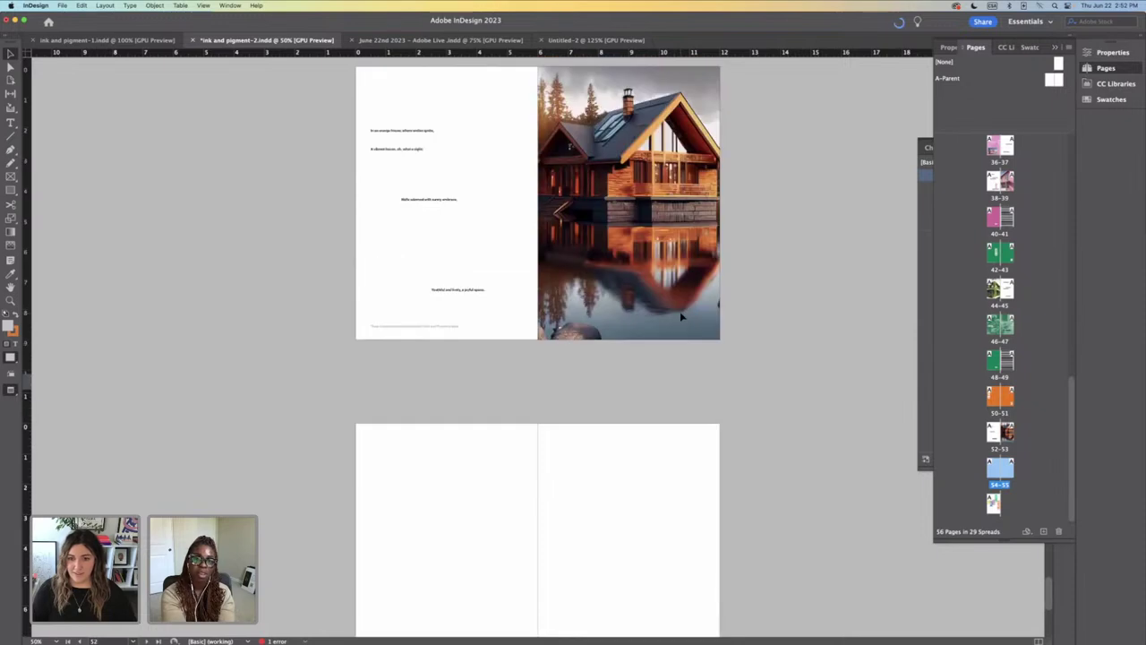
{"action": "scroll", "coordinate": [802, 351], "scroll_direction": "up", "scroll_amount": 1}
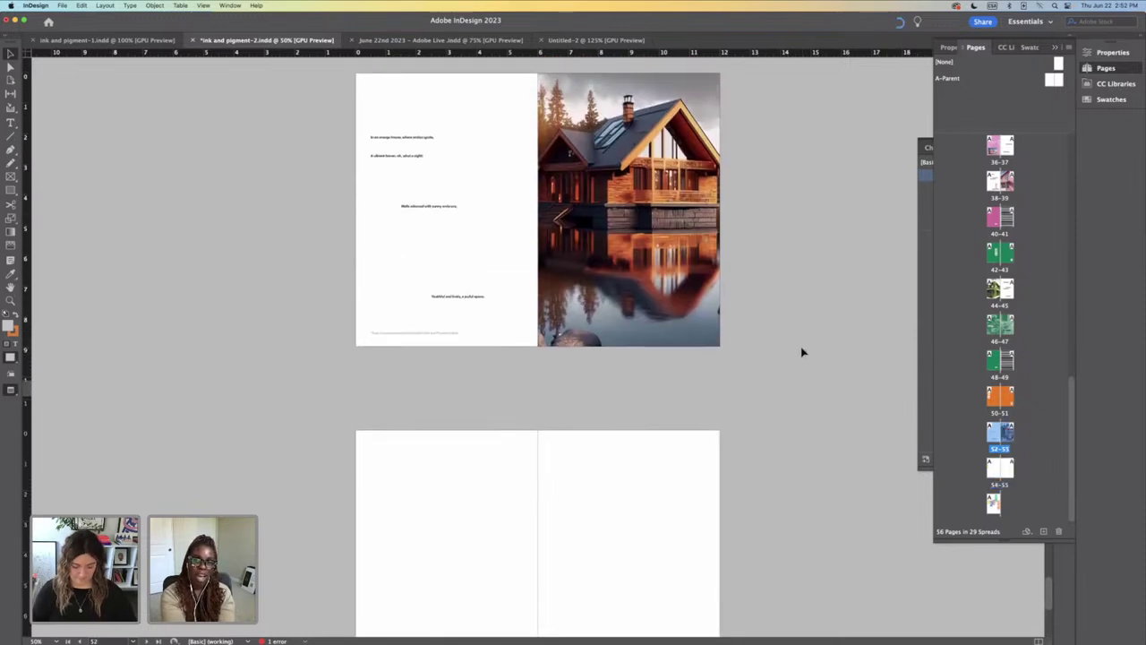
{"action": "key", "text": "w"}
{"action": "key", "text": "super+equal"}
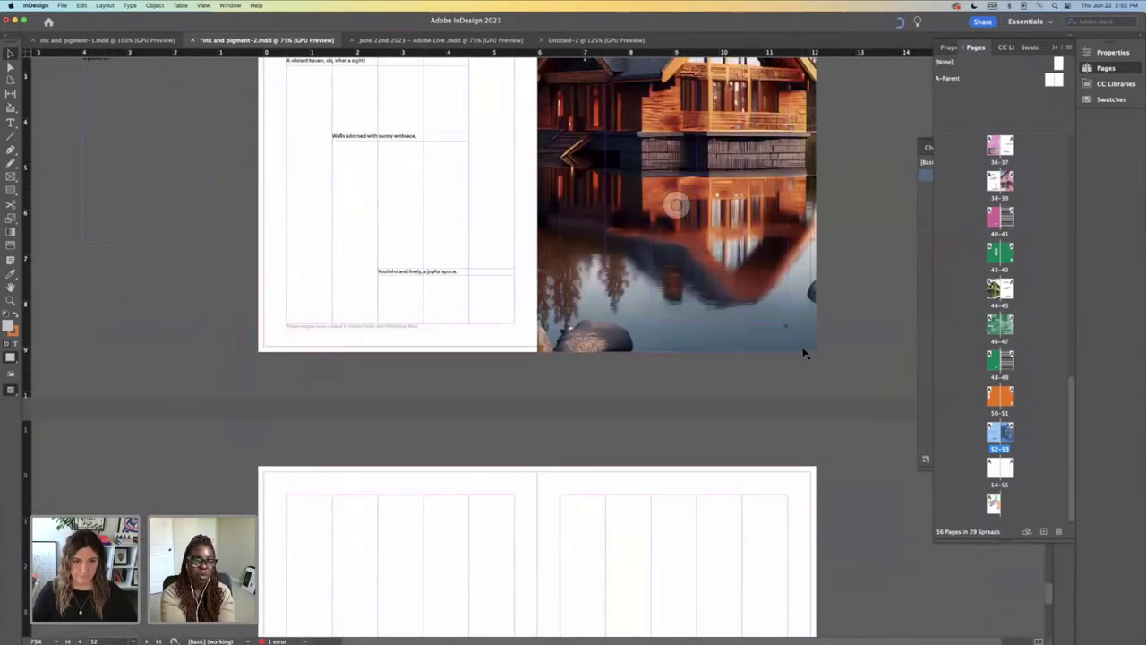
{"action": "scroll", "coordinate": [170, 282], "scroll_direction": "up", "scroll_amount": 3}
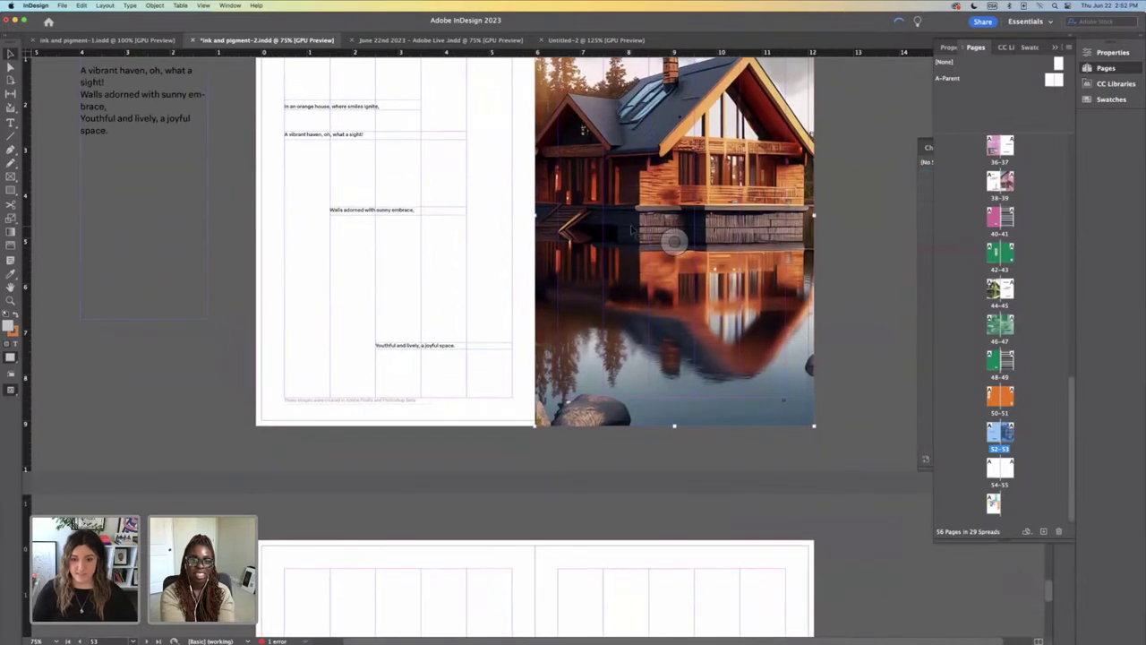
{"action": "scroll", "coordinate": [536, 224], "scroll_direction": "down", "scroll_amount": 10}
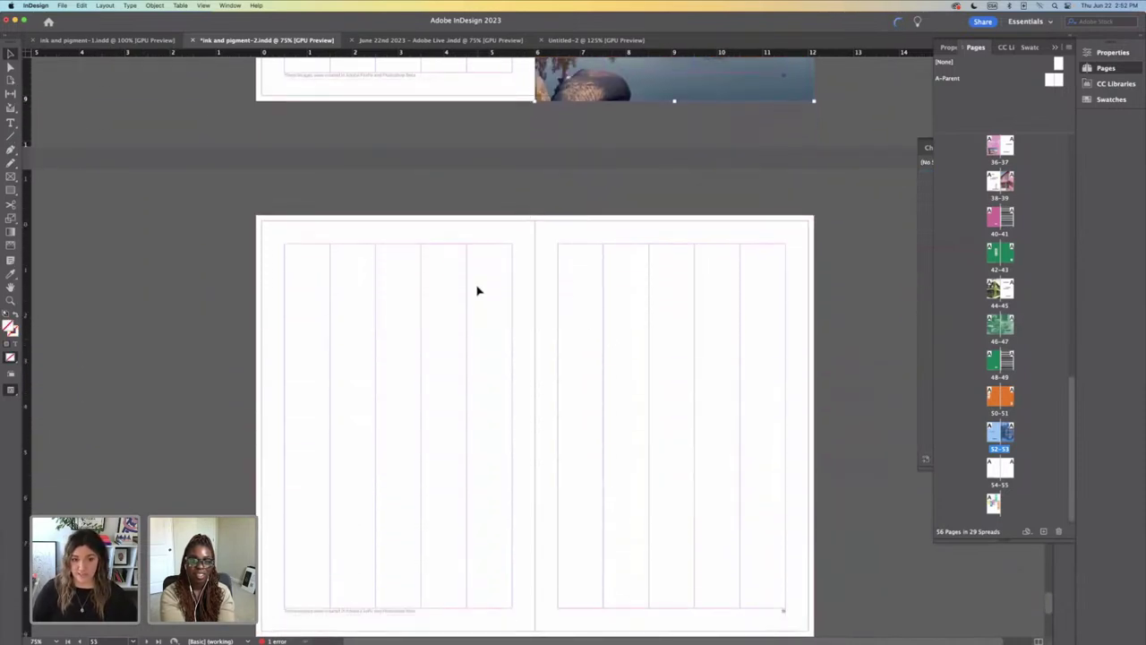
{"action": "scroll", "coordinate": [409, 299], "scroll_direction": "down", "scroll_amount": 3}
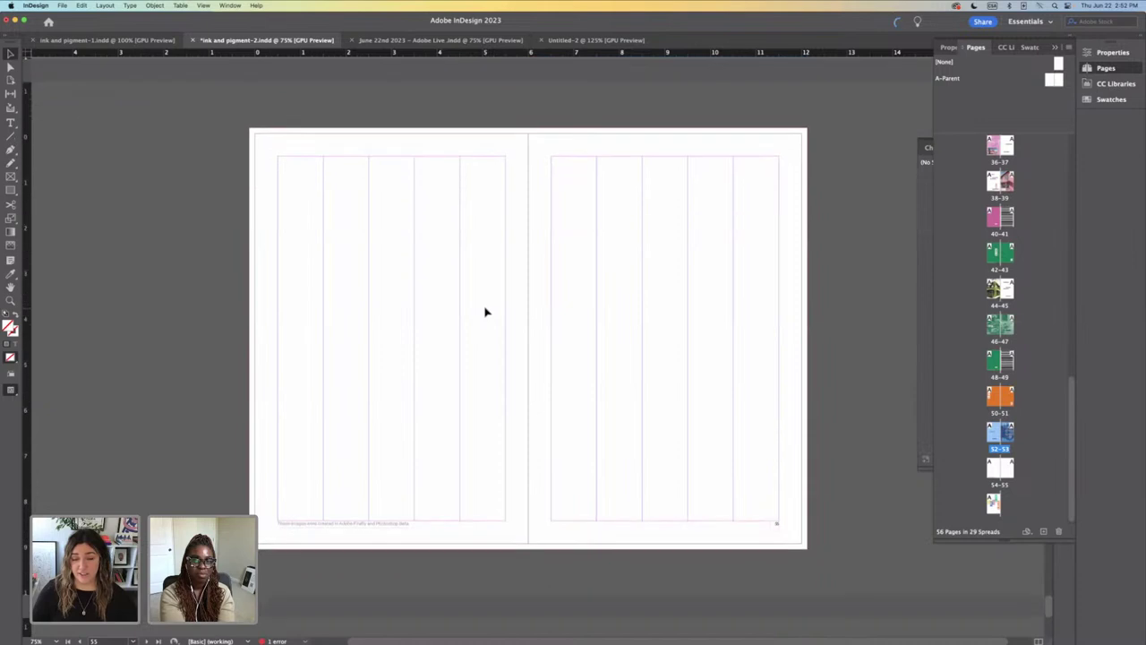
{"action": "key", "text": "super+v"}
{"action": "left_click_drag", "start_coordinate": [585, 215], "coordinate": [436, 207]}
{"action": "left_click_drag", "start_coordinate": [530, 338], "coordinate": [807, 339]}
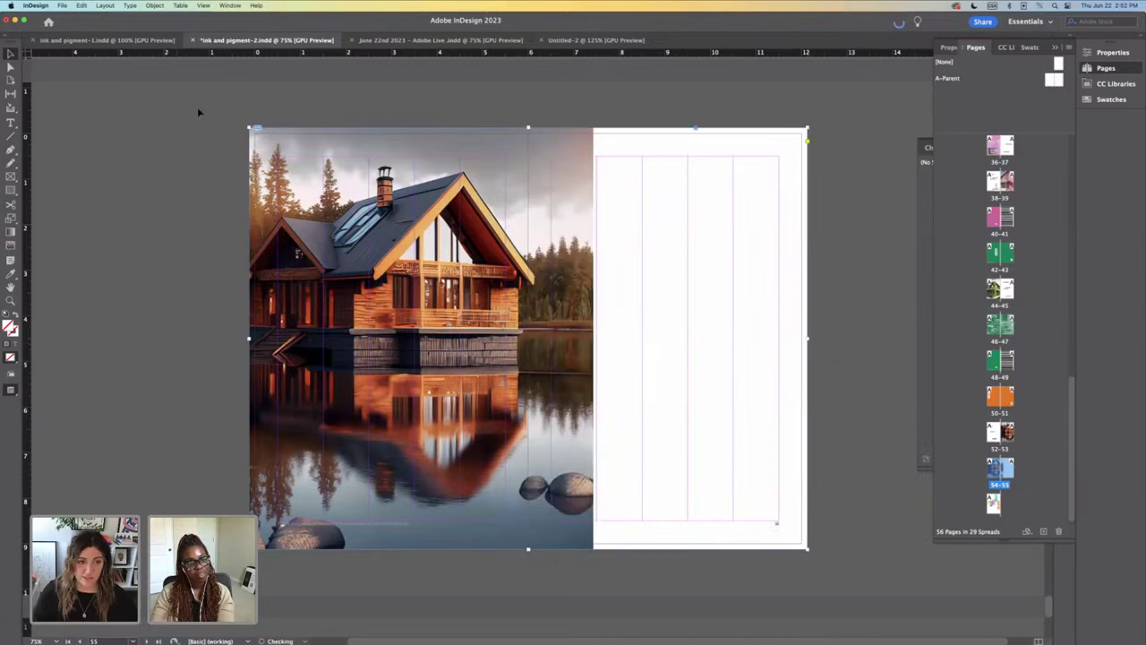
Step: Replace the image on spread 54-55 with "Firefly realistic cottage with big windows side lake orange logs 52381.jpg" from Downloads
{"action": "left_click", "coordinate": [62, 5]}
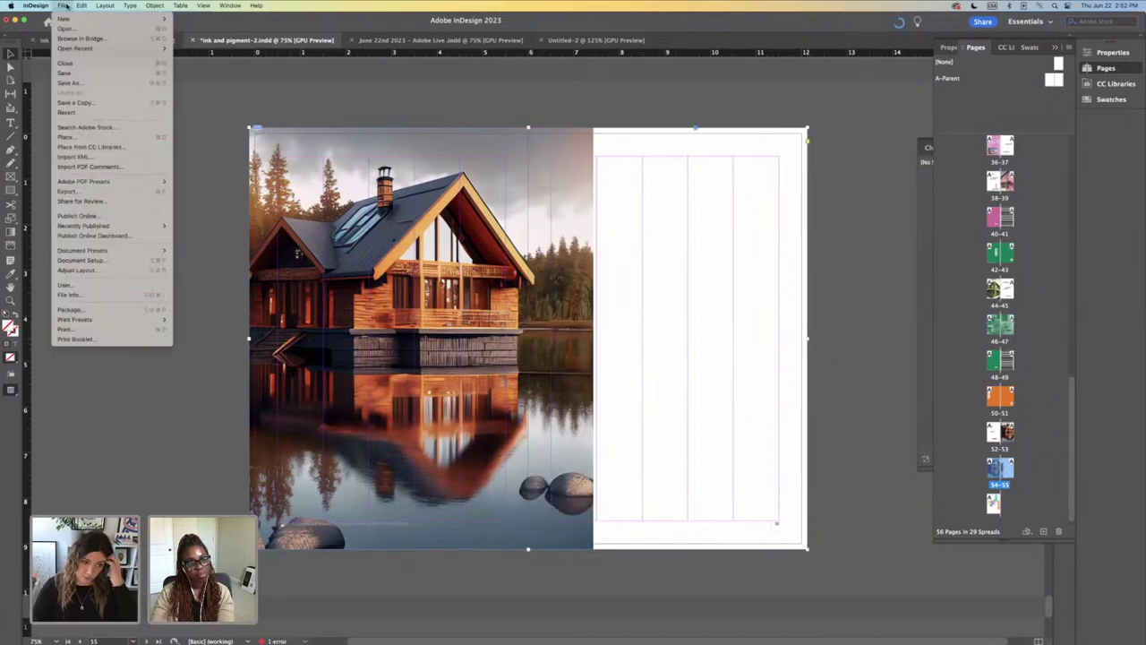
{"action": "left_click", "coordinate": [96, 138]}
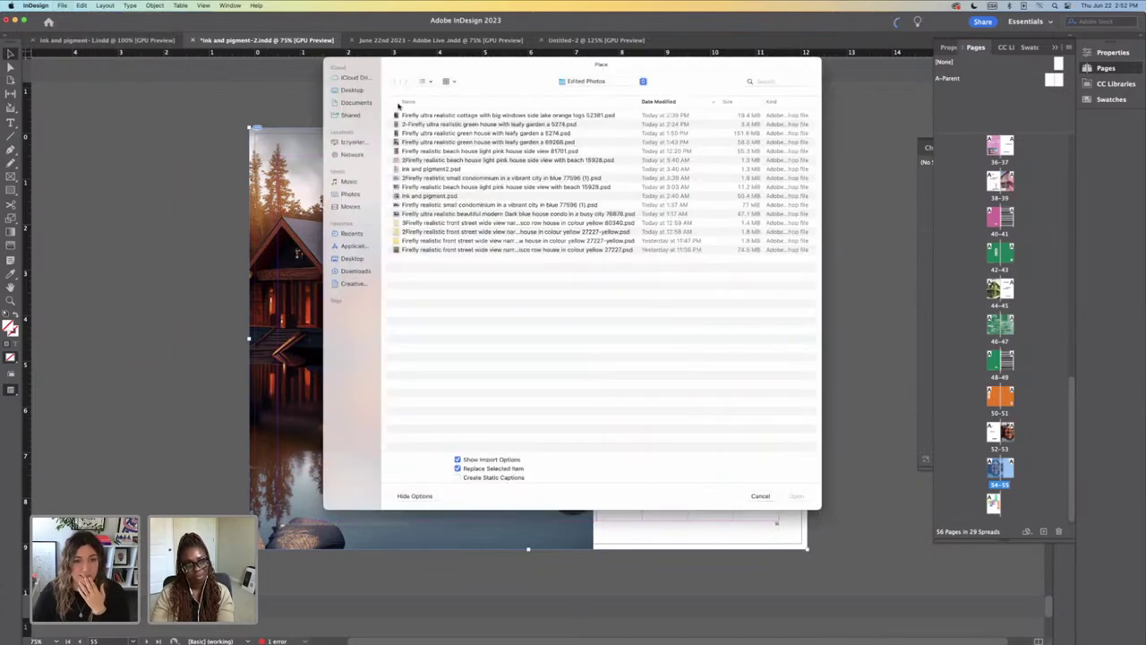
{"action": "left_click", "coordinate": [354, 271]}
{"action": "double_click", "coordinate": [430, 116]}
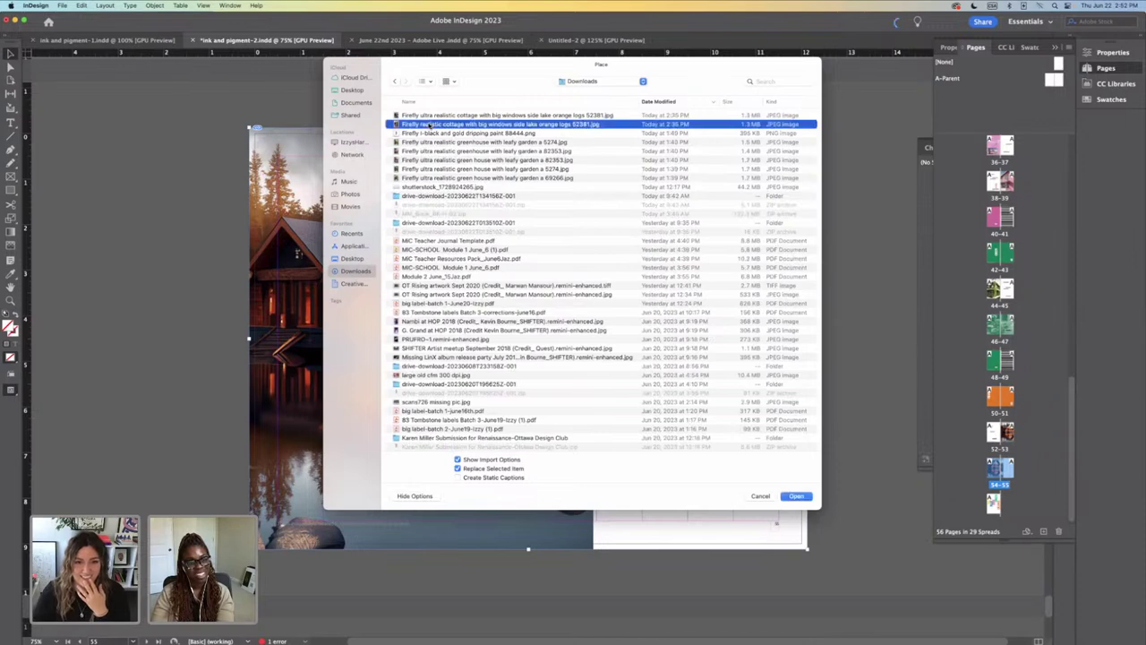
{"action": "left_click", "coordinate": [706, 438]}
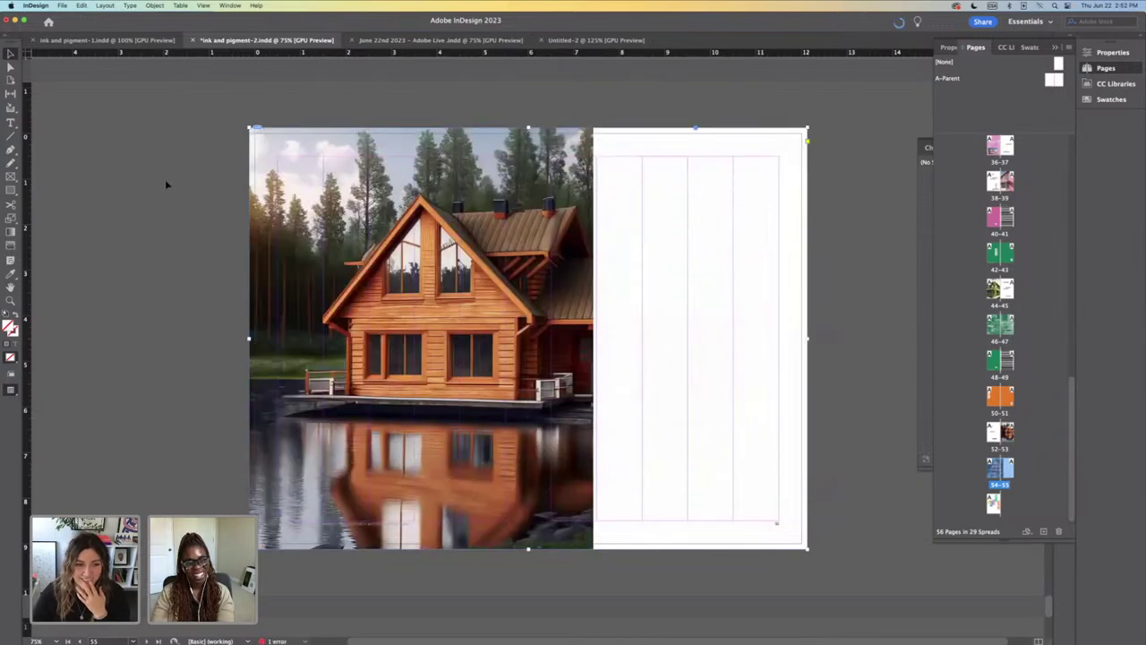
Step: Fill the spread-wide frame proportionally with the log cottage image and shift the image down to show the whole roof and the treetops
{"action": "left_click", "coordinate": [1112, 52]}
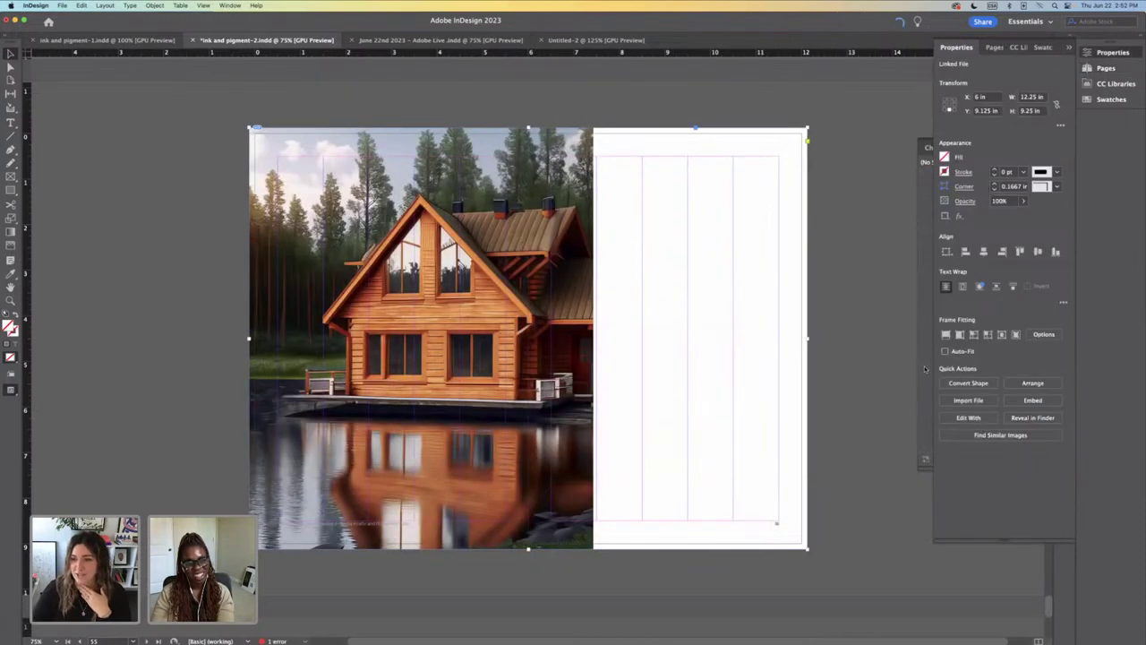
{"action": "left_click", "coordinate": [946, 335]}
{"action": "left_click", "coordinate": [841, 350]}
{"action": "double_click", "coordinate": [638, 313]}
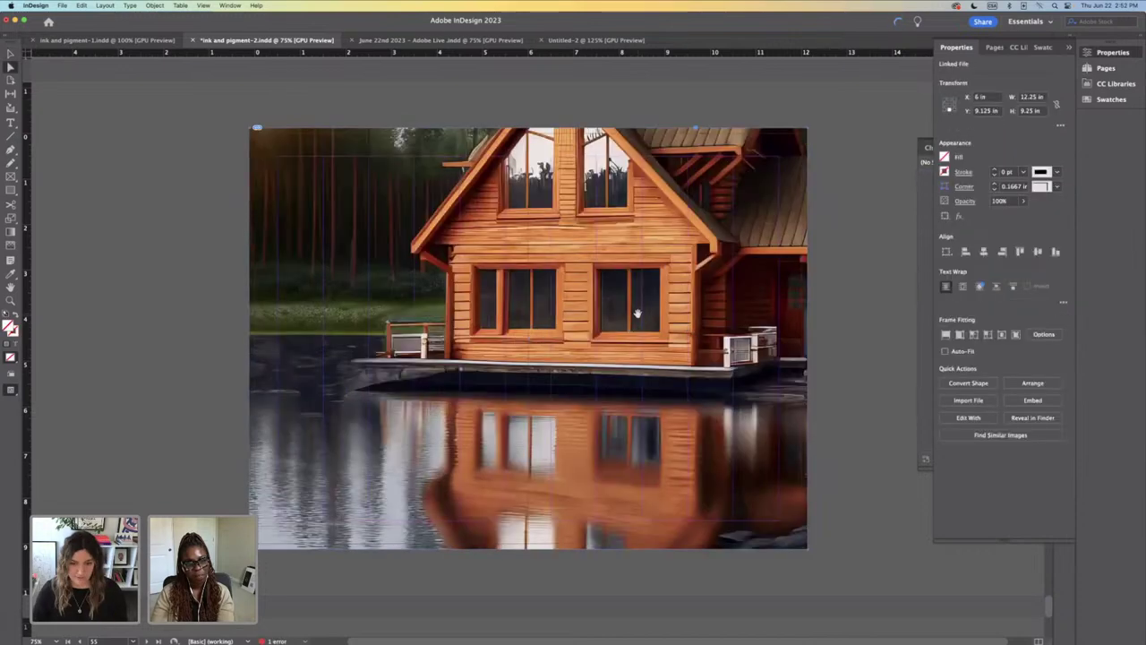
{"action": "left_click_drag", "start_coordinate": [643, 306], "coordinate": [671, 324]}
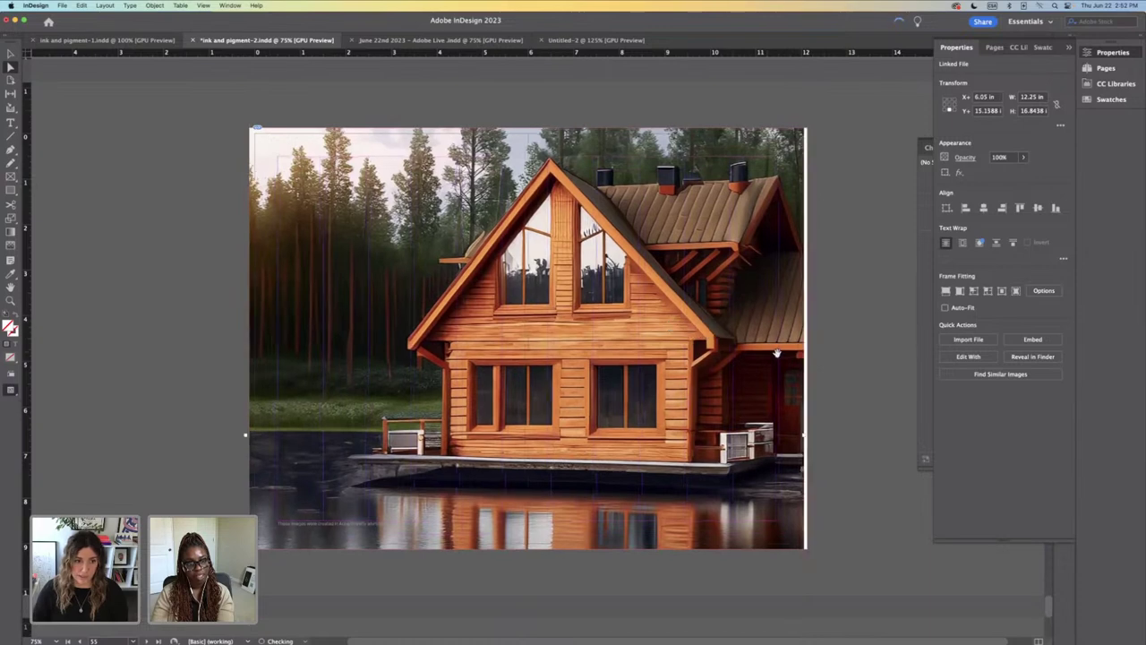
{"action": "left_click_drag", "start_coordinate": [491, 292], "coordinate": [490, 286]}
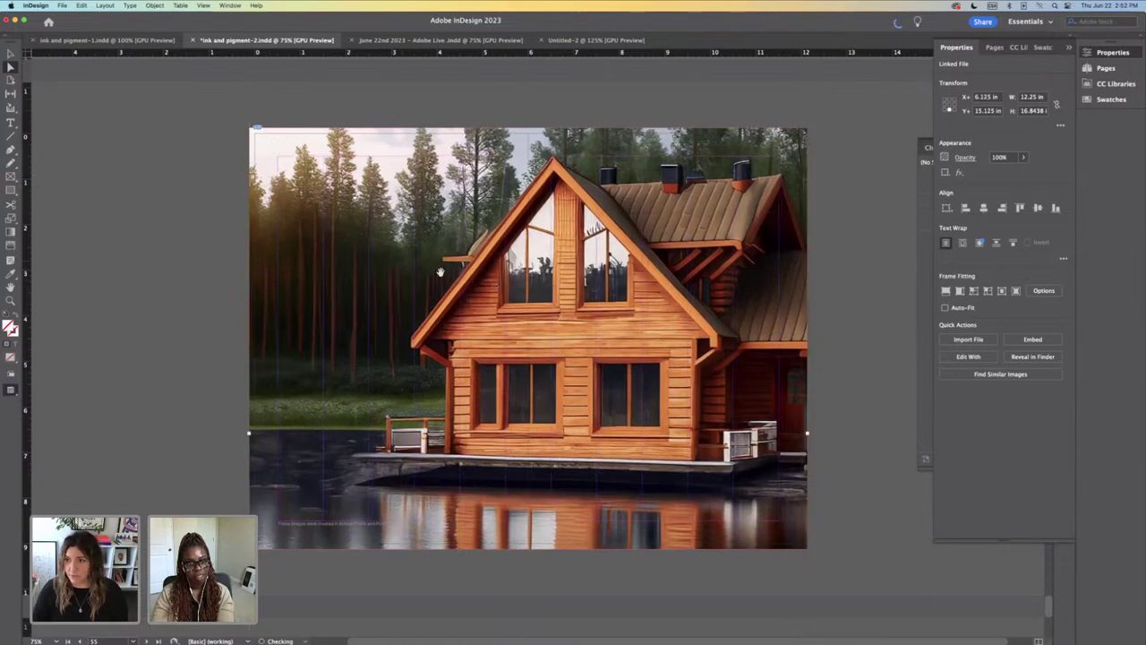
{"action": "left_click", "coordinate": [131, 211]}
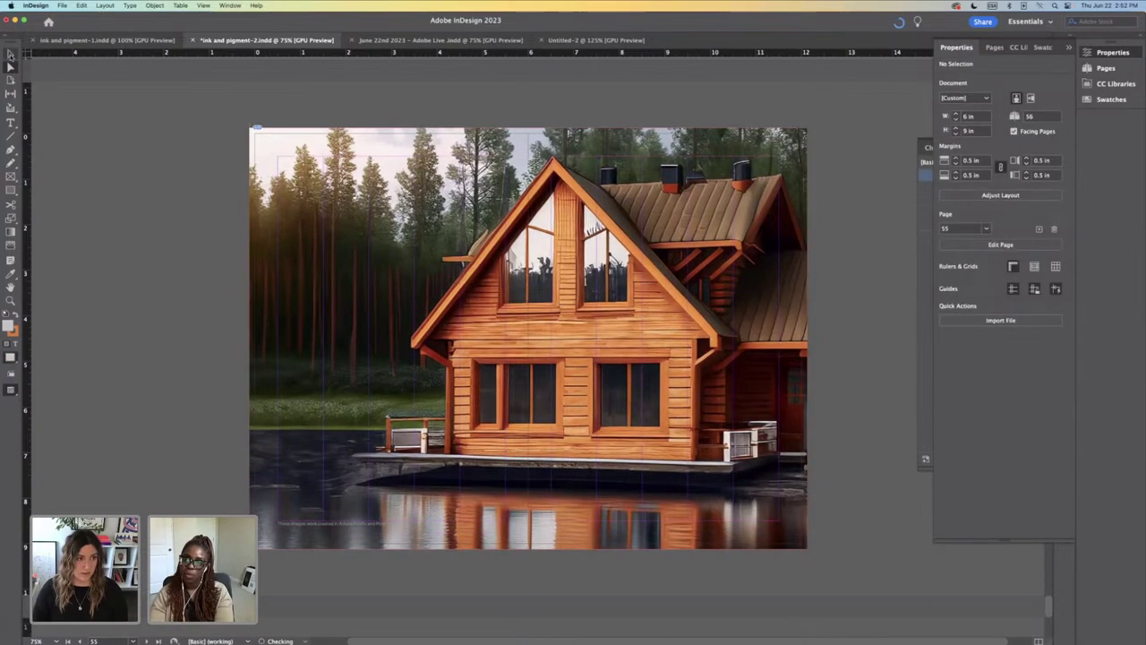
Step: Preview the full-spread cottage image without guides and review the earlier blue and yellow sections back to the book's first page
{"action": "key", "text": "w"}
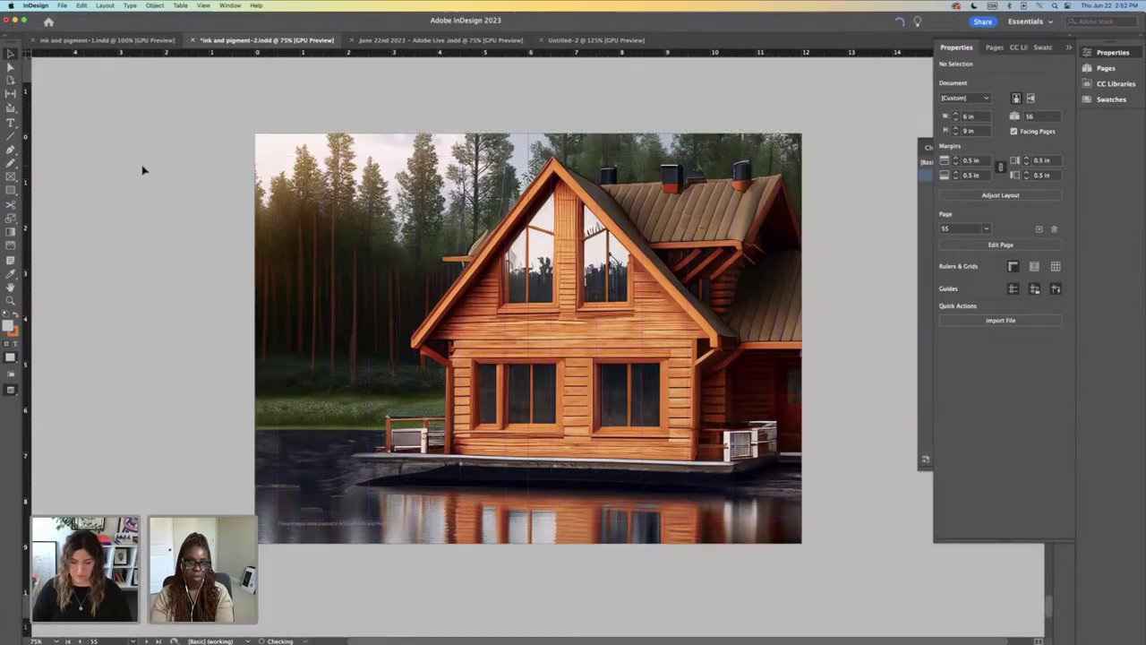
{"action": "key", "text": "super+minus"}
{"action": "scroll", "coordinate": [143, 170], "scroll_direction": "up", "scroll_amount": 20}
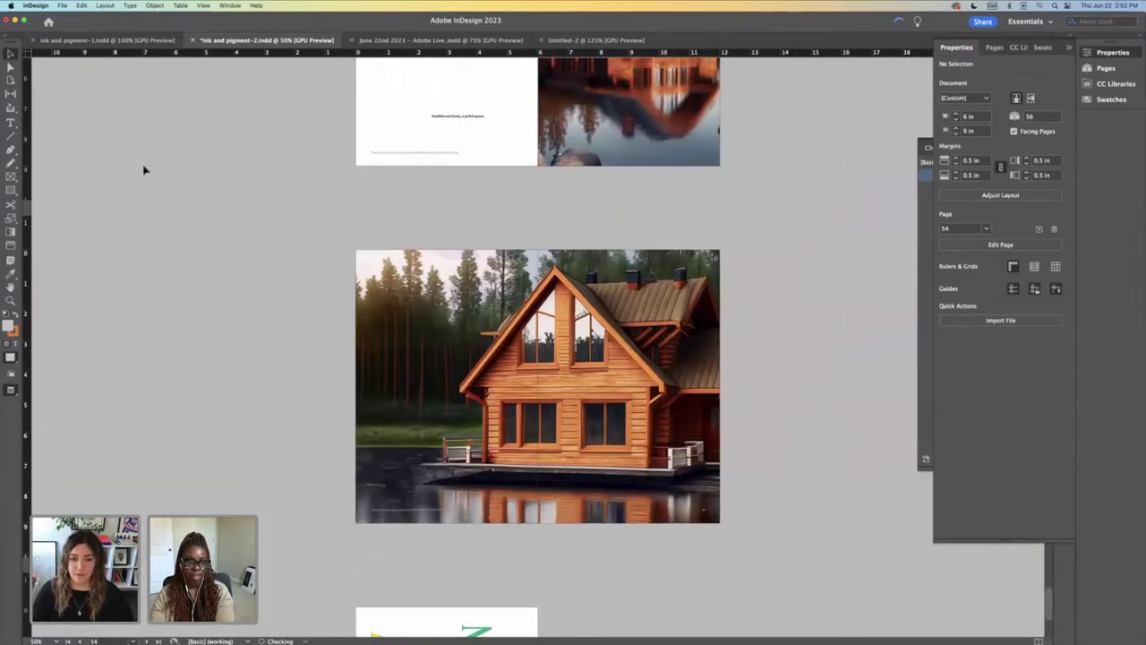
{"action": "scroll", "coordinate": [142, 170], "scroll_direction": "up", "scroll_amount": 8}
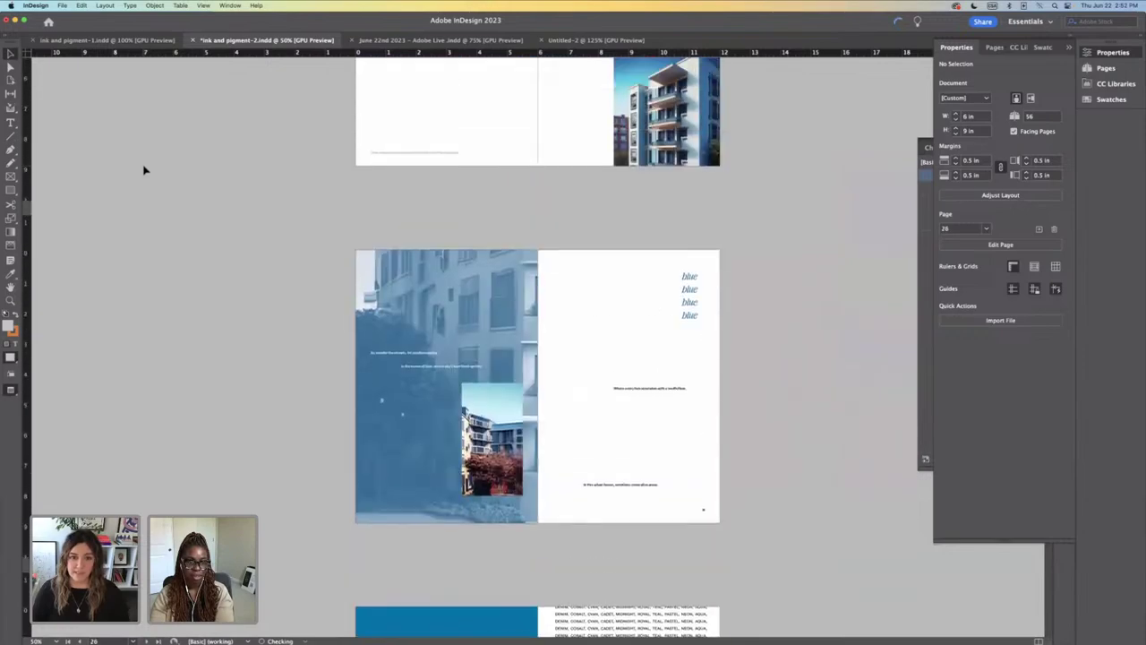
{"action": "scroll", "coordinate": [142, 170], "scroll_direction": "up", "scroll_amount": 15}
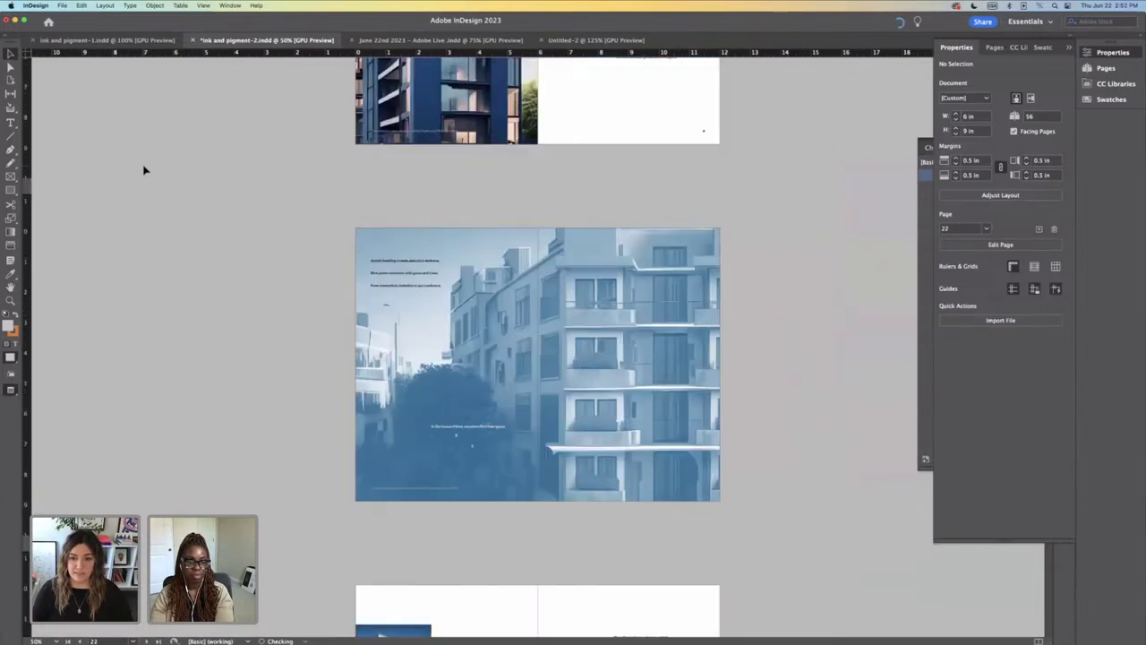
{"action": "scroll", "coordinate": [143, 170], "scroll_direction": "up", "scroll_amount": 5}
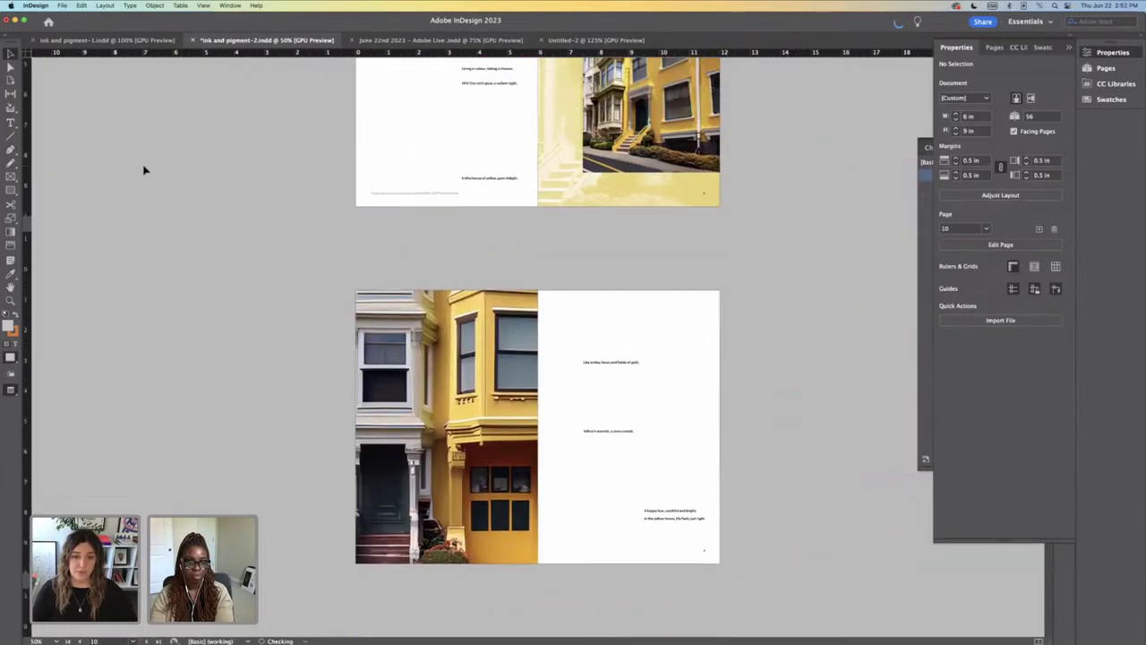
{"action": "key", "text": "super+equal"}
{"action": "scroll", "coordinate": [142, 170], "scroll_direction": "up", "scroll_amount": 4}
{"action": "scroll", "coordinate": [143, 170], "scroll_direction": "up", "scroll_amount": 10}
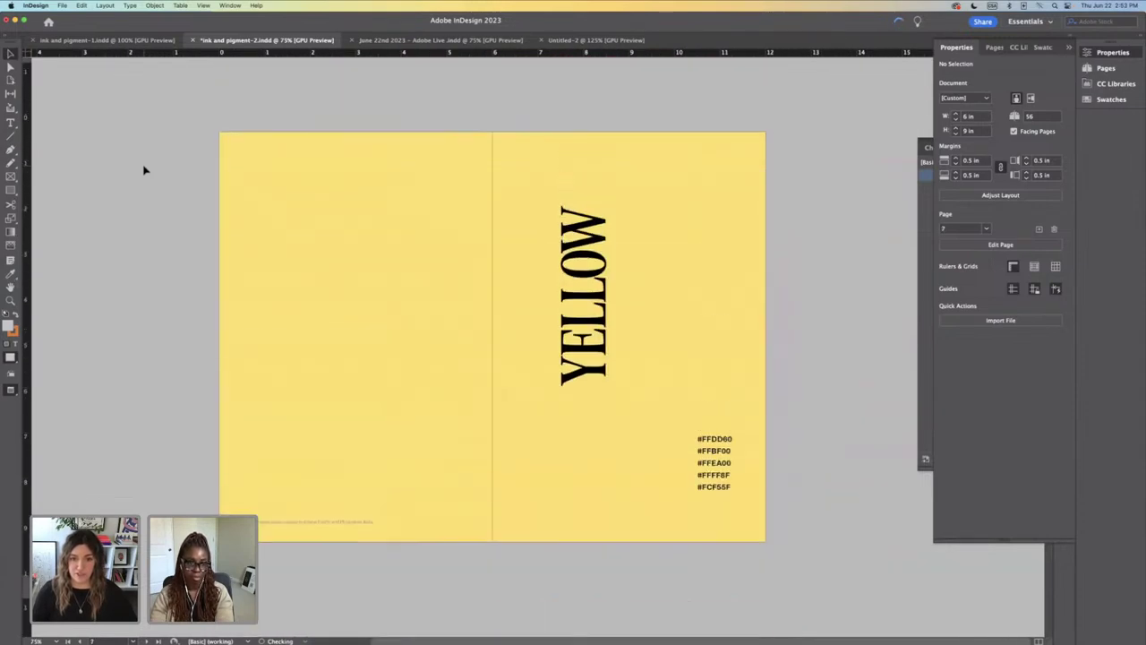
{"action": "scroll", "coordinate": [143, 170], "scroll_direction": "up", "scroll_amount": 8}
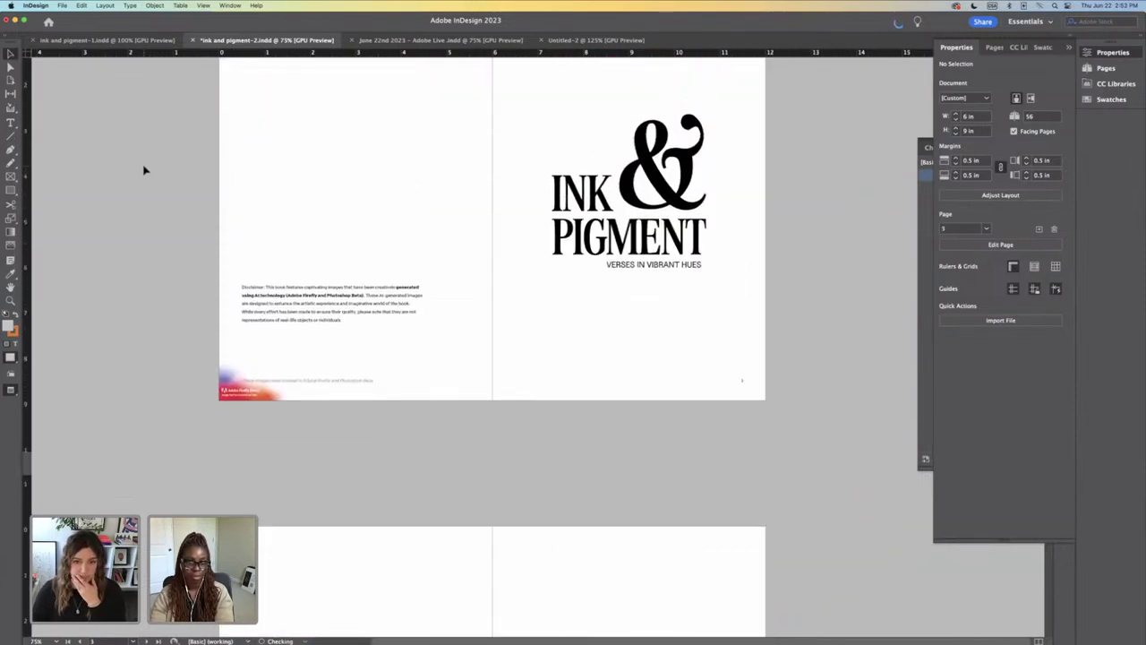
{"action": "scroll", "coordinate": [143, 170], "scroll_direction": "up", "scroll_amount": 3}
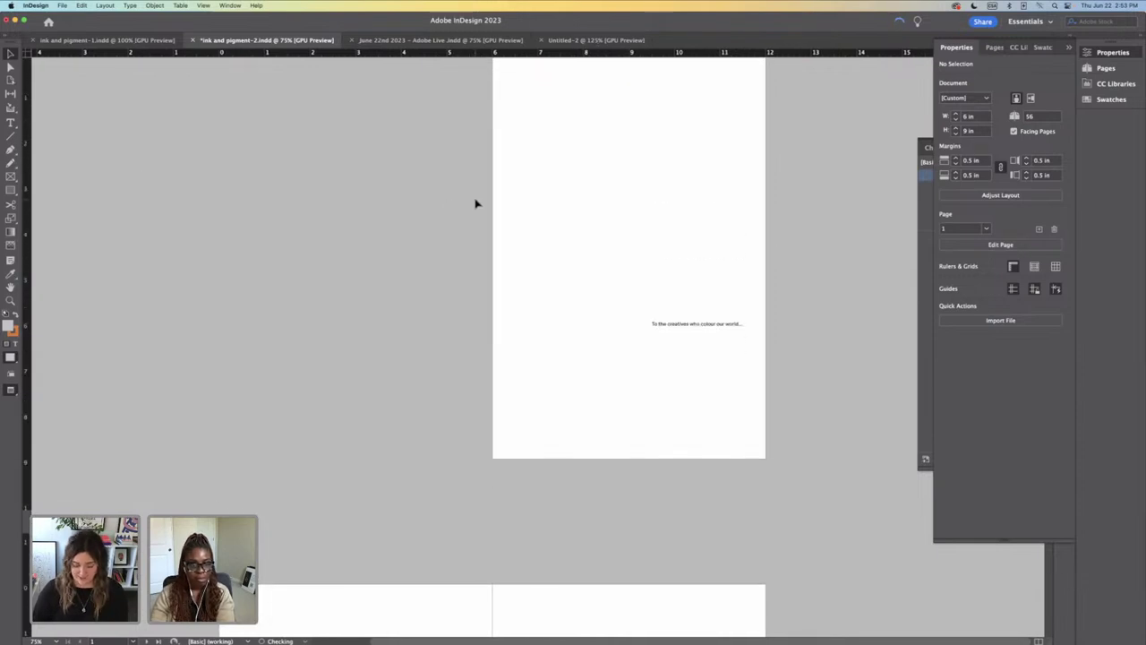
Step: Examine the book's opening pages at 100%, from the dedication through the disclaimer and title page to the table of contents
{"action": "key", "text": "super+1"}
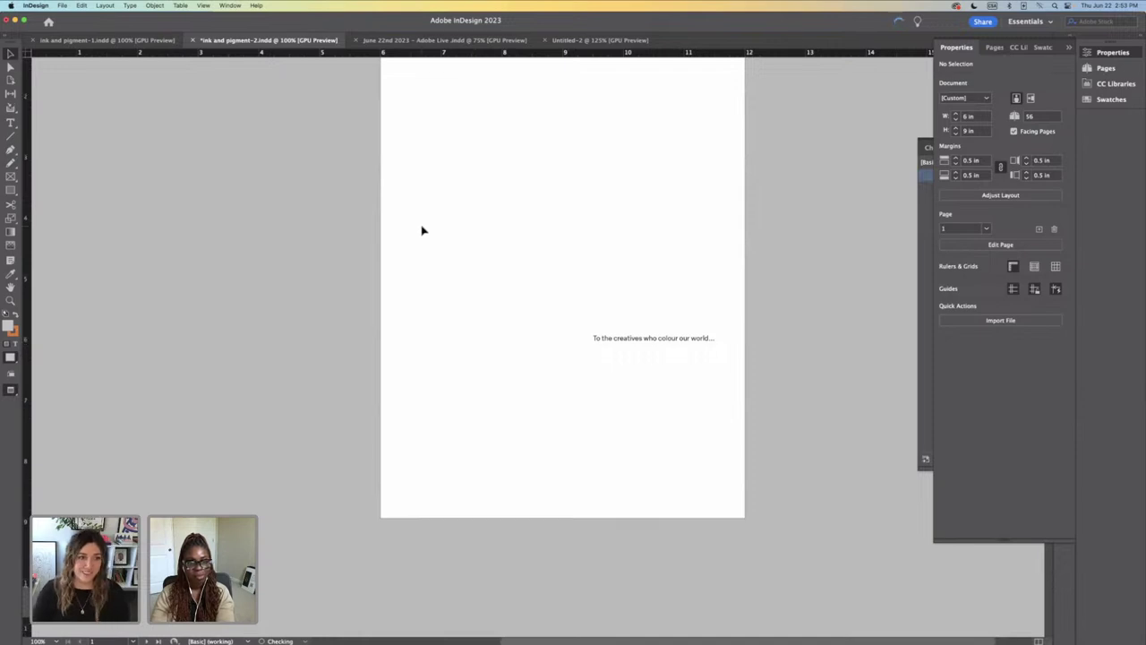
{"action": "scroll", "coordinate": [423, 230], "scroll_direction": "down", "scroll_amount": 5}
{"action": "scroll", "coordinate": [423, 230], "scroll_direction": "down", "scroll_amount": 5}
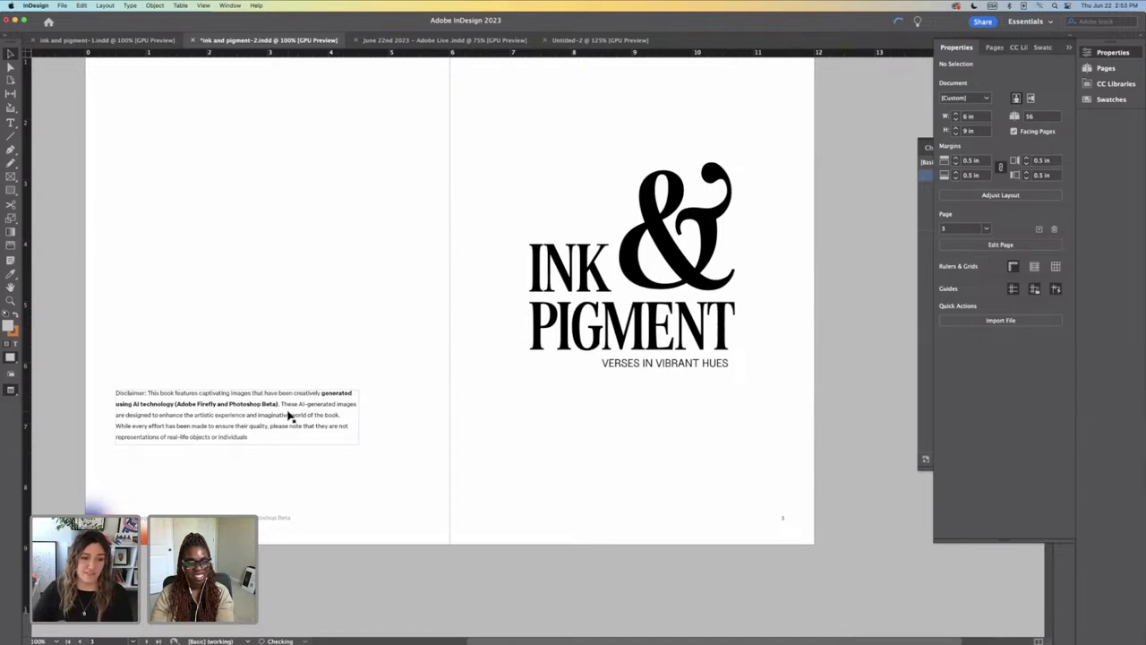
{"action": "scroll", "coordinate": [268, 358], "scroll_direction": "down", "scroll_amount": 1}
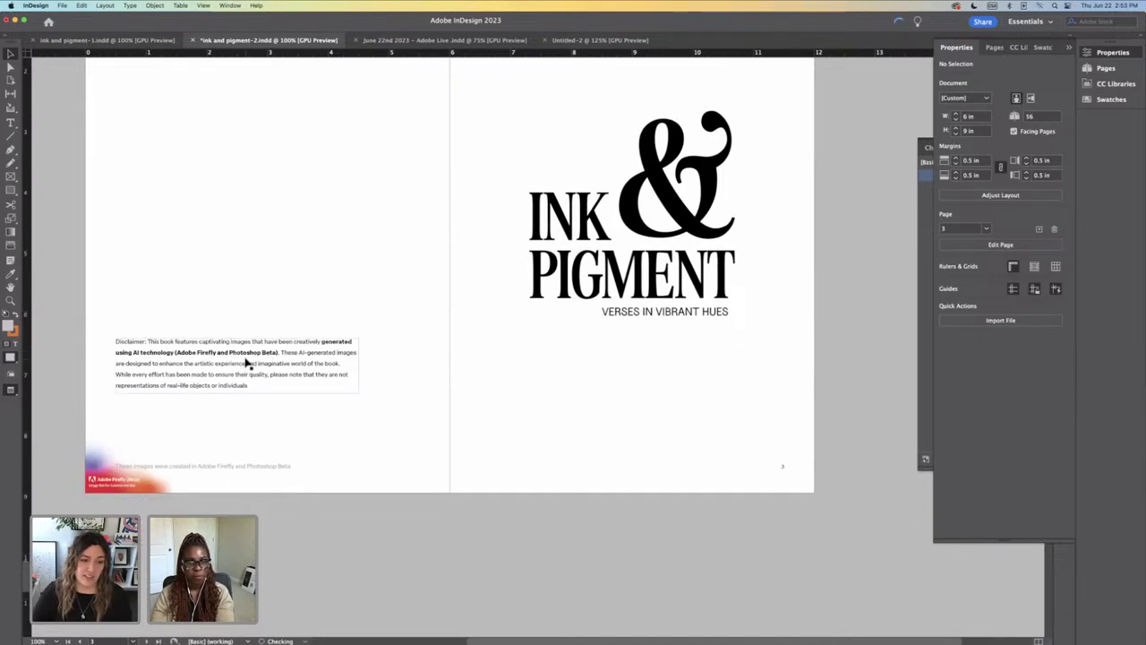
{"action": "scroll", "coordinate": [517, 355], "scroll_direction": "down", "scroll_amount": 5}
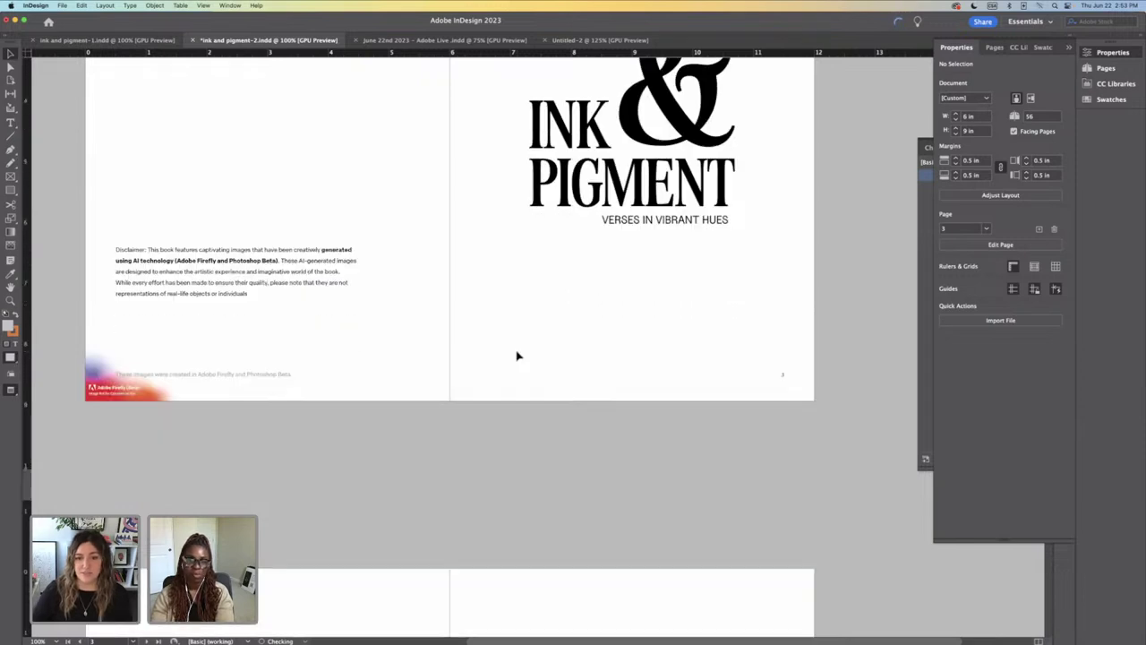
{"action": "scroll", "coordinate": [517, 356], "scroll_direction": "down", "scroll_amount": 10}
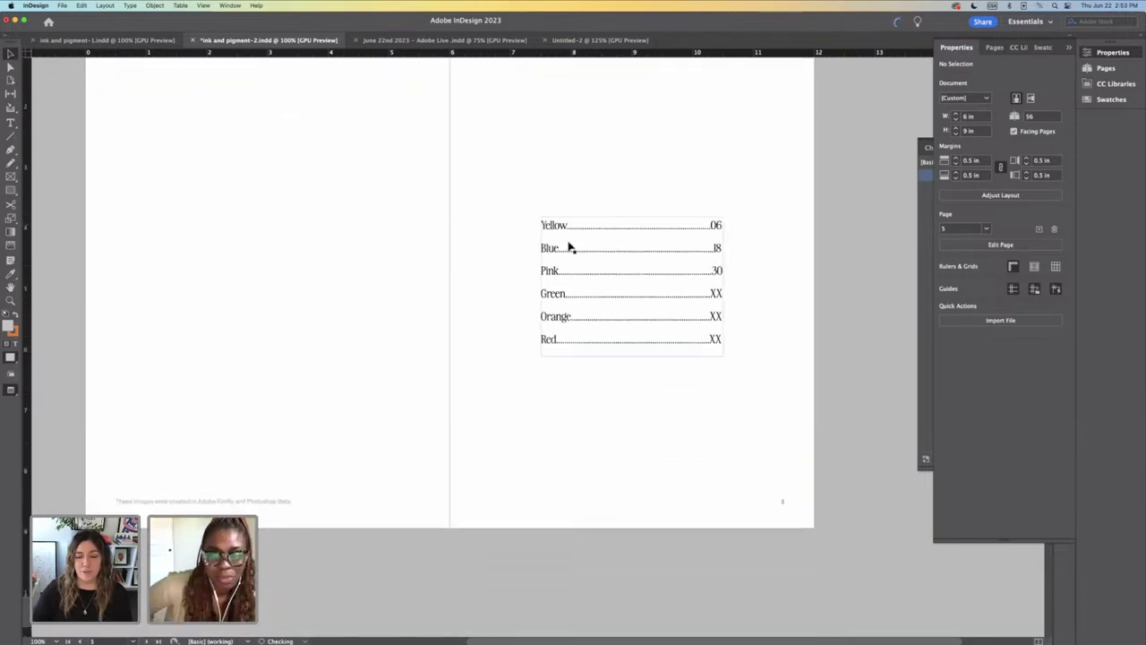
{"action": "scroll", "coordinate": [561, 383], "scroll_direction": "down", "scroll_amount": 2}
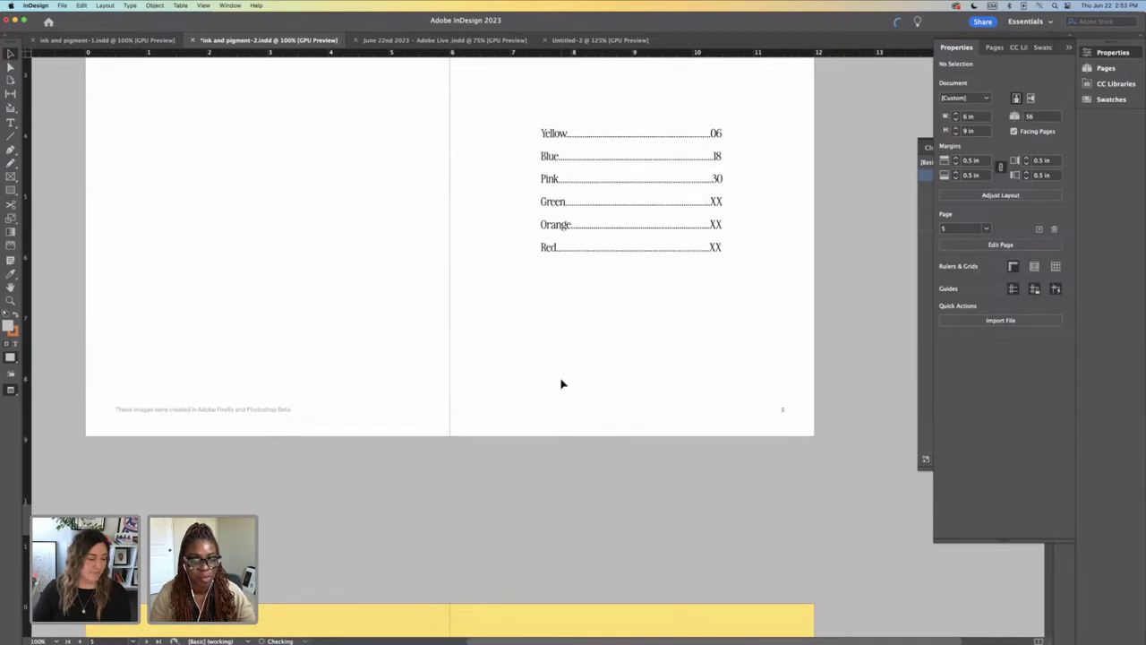
Step: Examine the yellow section at 100%, from its title spread through the poem and image spreads to the hues page
{"action": "scroll", "coordinate": [550, 384], "scroll_direction": "down", "scroll_amount": 7}
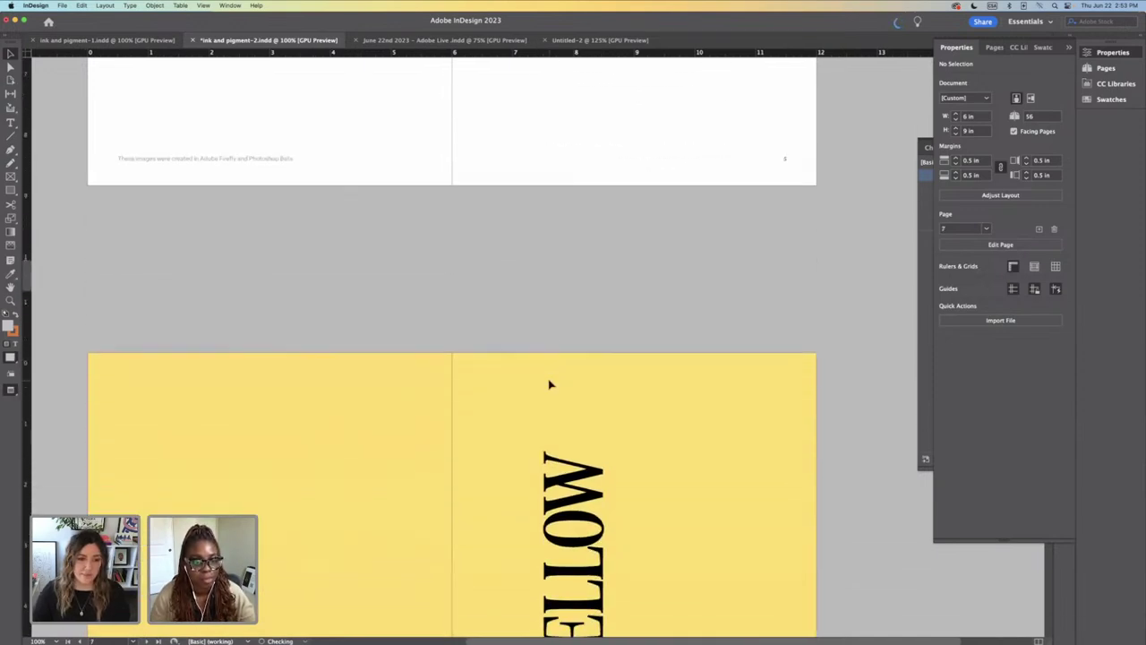
{"action": "scroll", "coordinate": [551, 384], "scroll_direction": "down", "scroll_amount": 6}
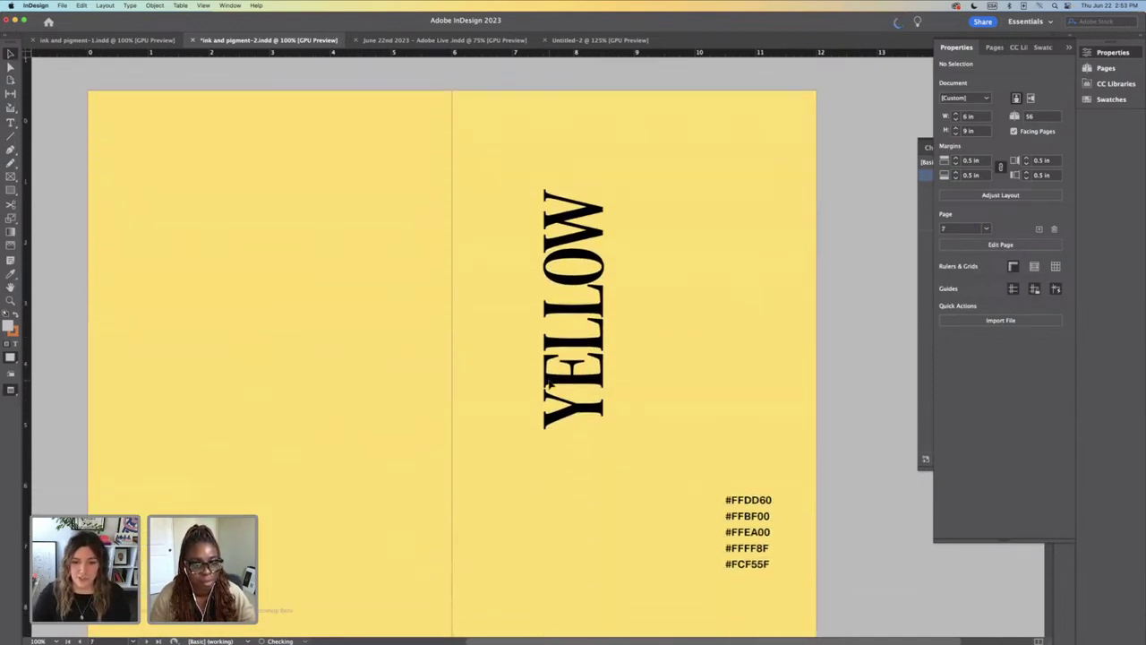
{"action": "scroll", "coordinate": [548, 386], "scroll_direction": "down", "scroll_amount": 18}
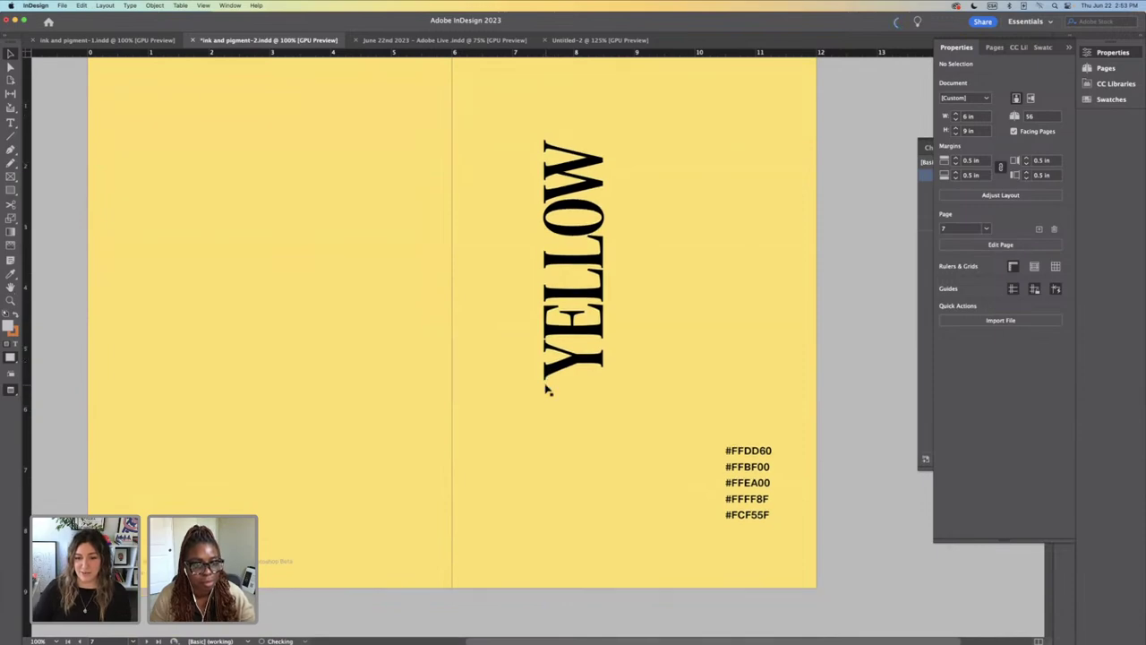
{"action": "scroll", "coordinate": [547, 388], "scroll_direction": "up", "scroll_amount": 4}
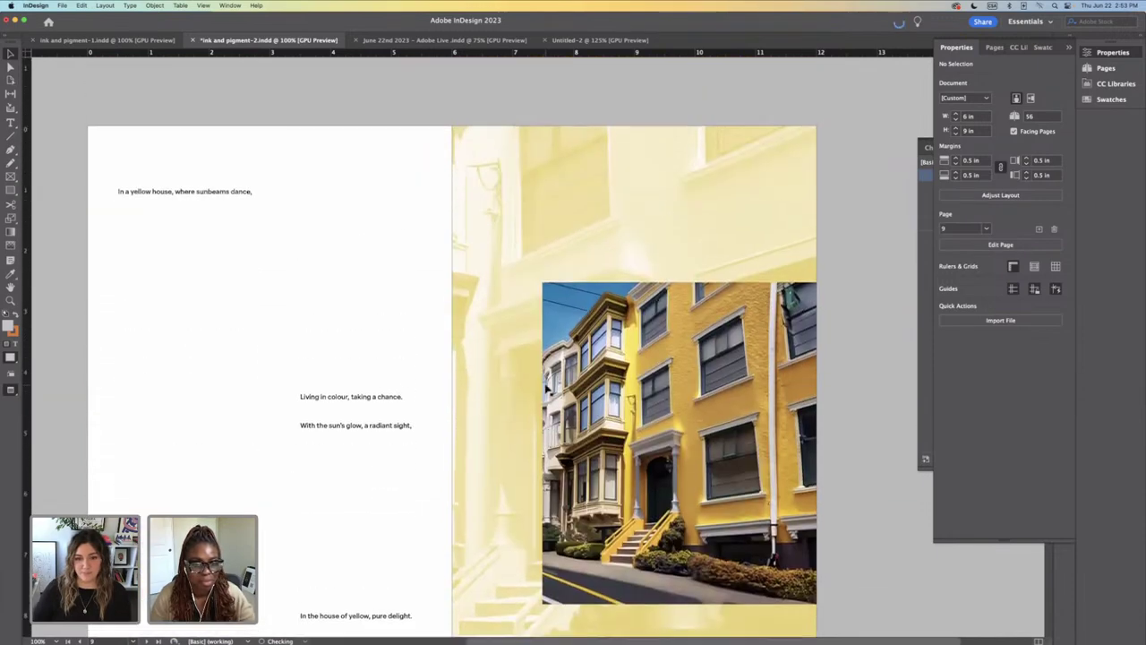
{"action": "scroll", "coordinate": [548, 388], "scroll_direction": "down", "scroll_amount": 2}
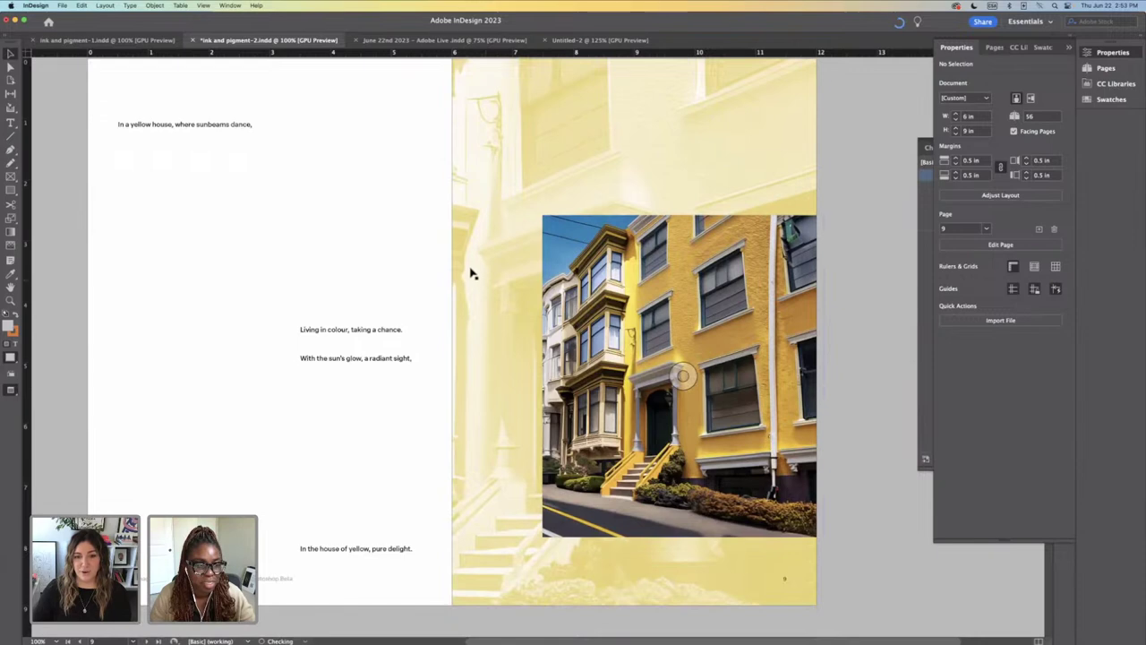
{"action": "scroll", "coordinate": [543, 333], "scroll_direction": "down", "scroll_amount": 2}
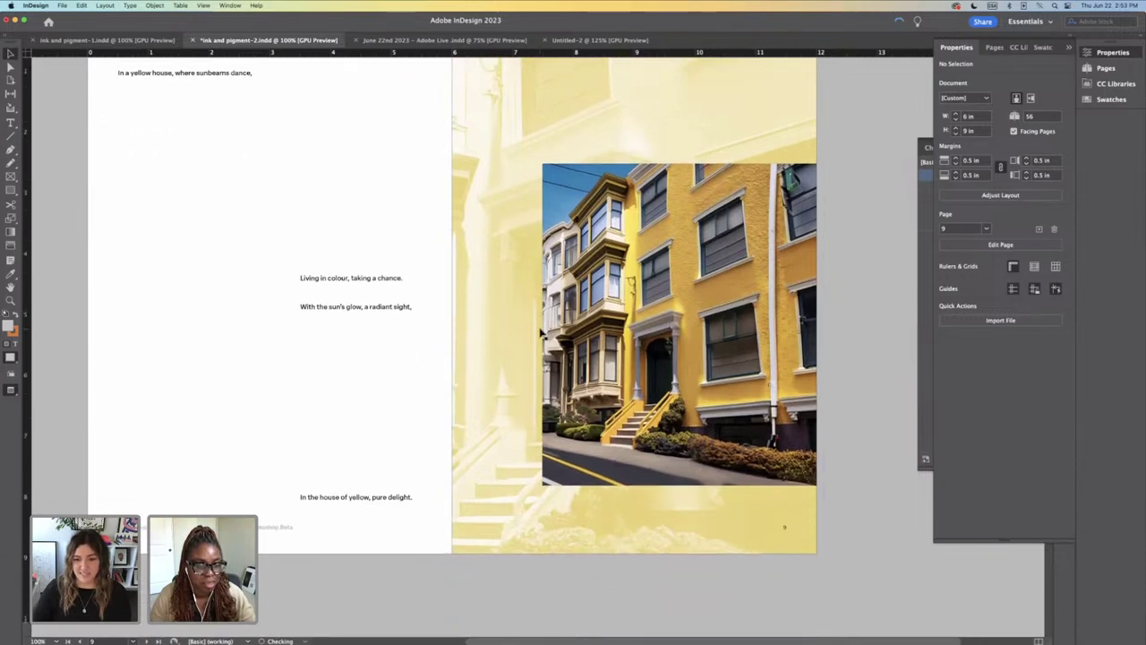
{"action": "scroll", "coordinate": [541, 333], "scroll_direction": "down", "scroll_amount": 15}
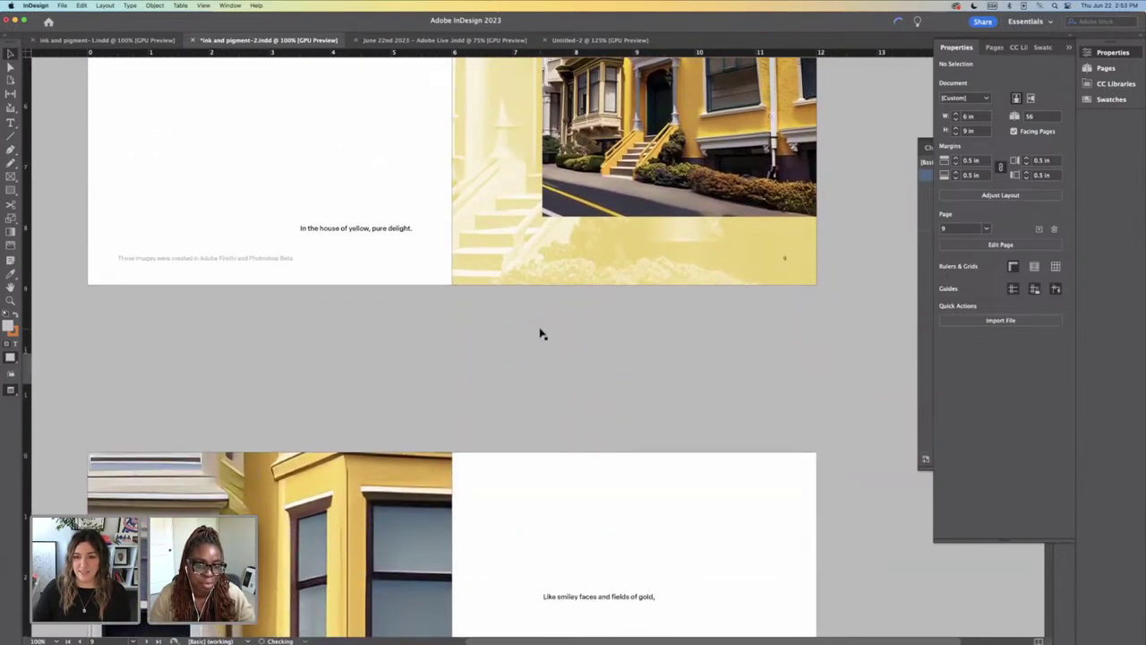
{"action": "scroll", "coordinate": [541, 333], "scroll_direction": "down", "scroll_amount": 15}
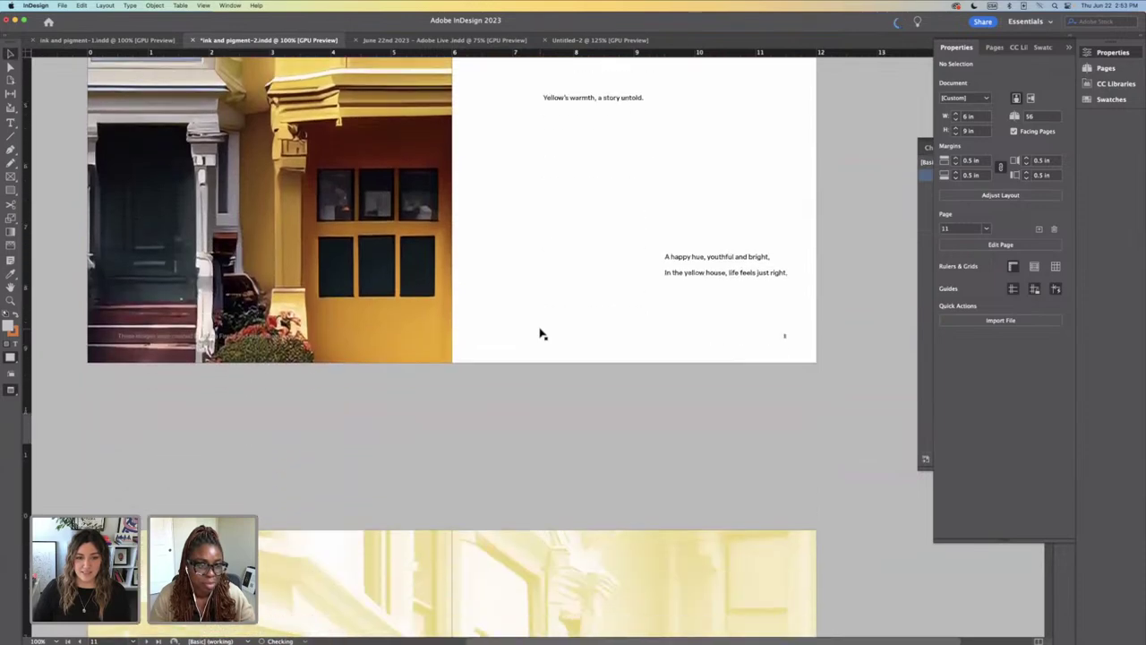
{"action": "scroll", "coordinate": [540, 334], "scroll_direction": "down", "scroll_amount": 4}
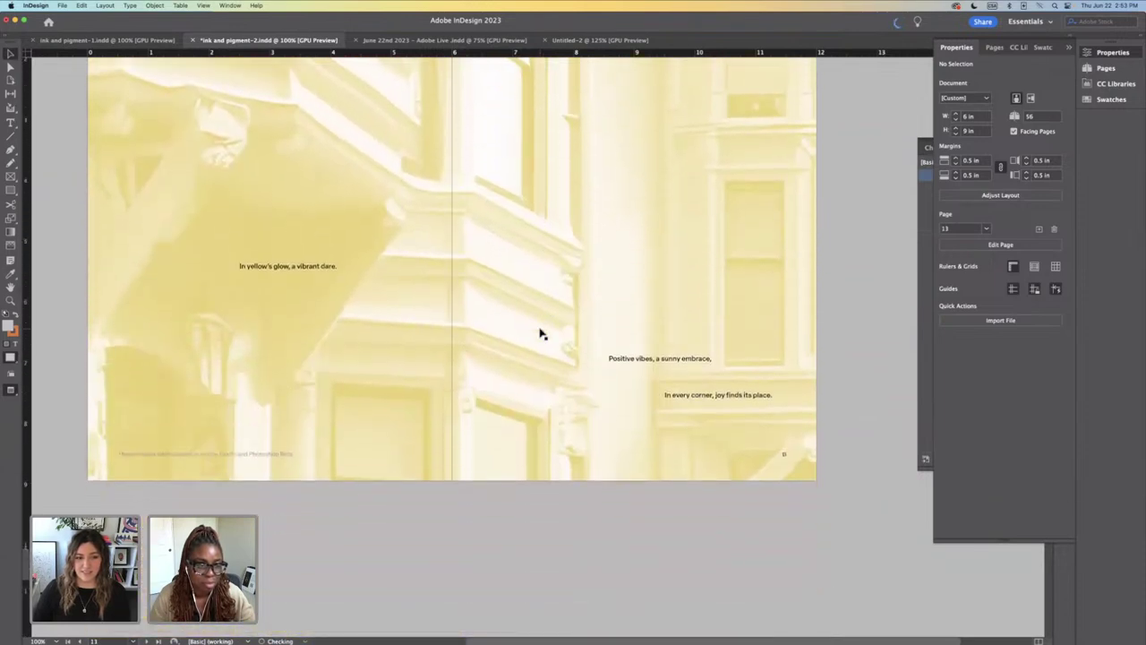
{"action": "scroll", "coordinate": [541, 333], "scroll_direction": "down", "scroll_amount": 13}
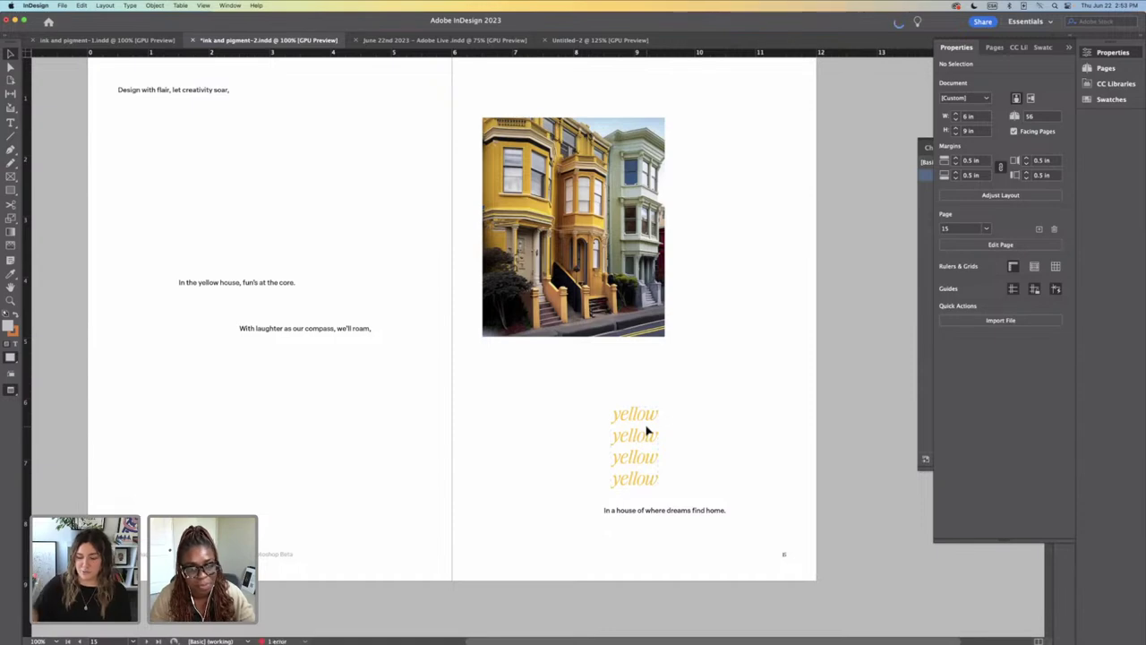
{"action": "scroll", "coordinate": [647, 430], "scroll_direction": "down", "scroll_amount": 15}
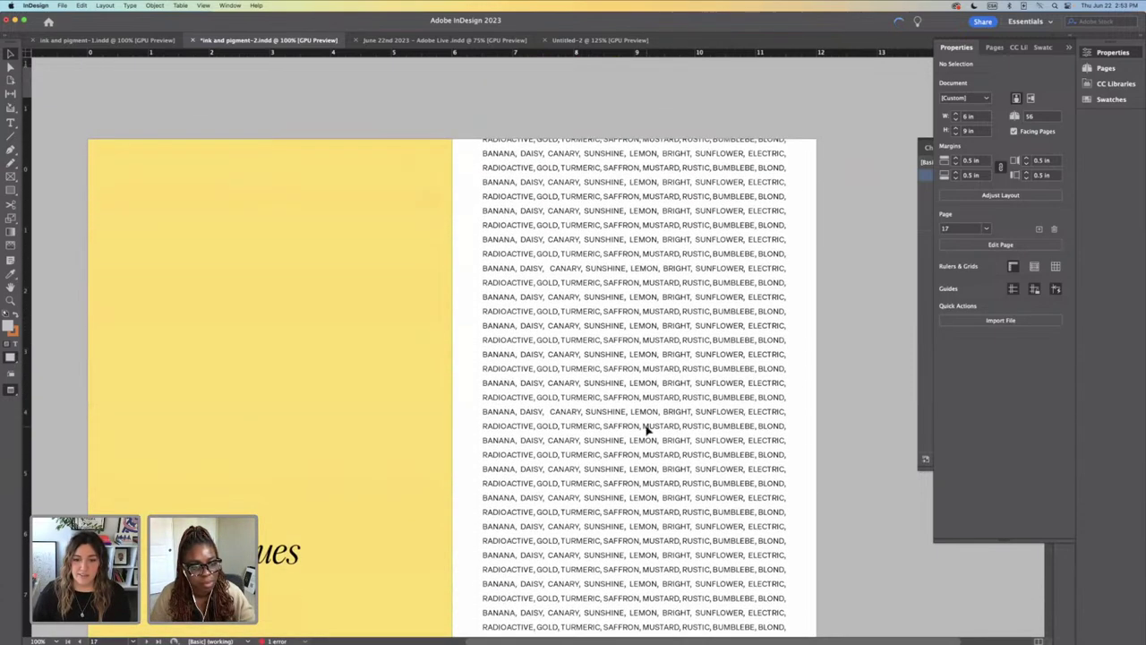
{"action": "scroll", "coordinate": [648, 430], "scroll_direction": "down", "scroll_amount": 2}
{"action": "scroll", "coordinate": [647, 431], "scroll_direction": "down", "scroll_amount": 1}
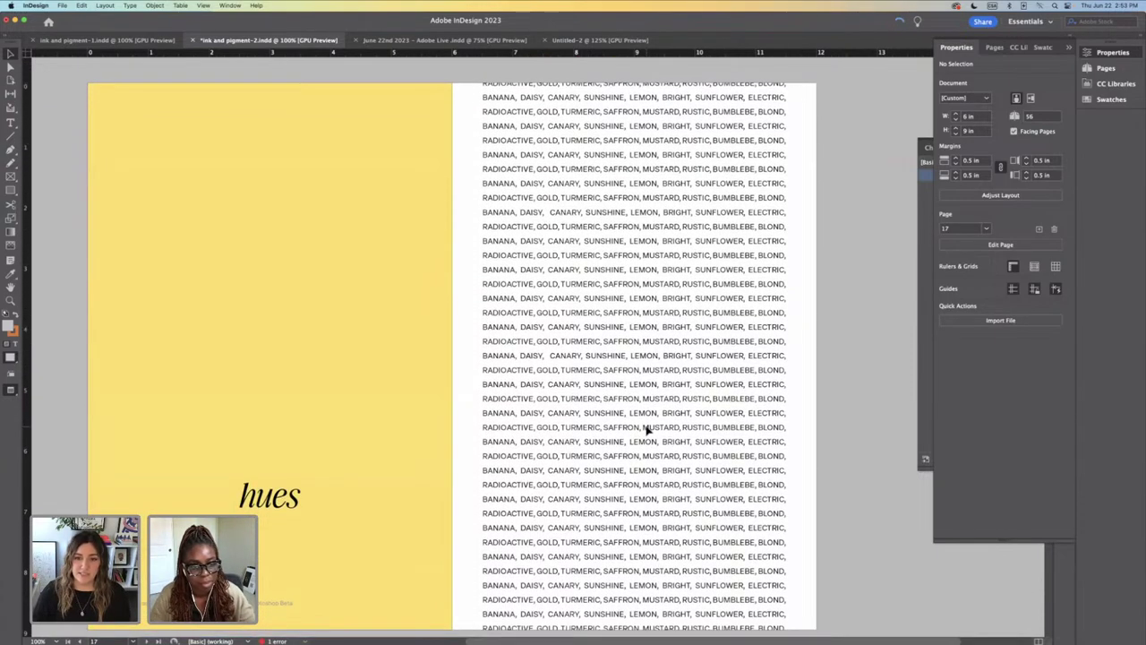
{"action": "scroll", "coordinate": [647, 431], "scroll_direction": "down", "scroll_amount": 15}
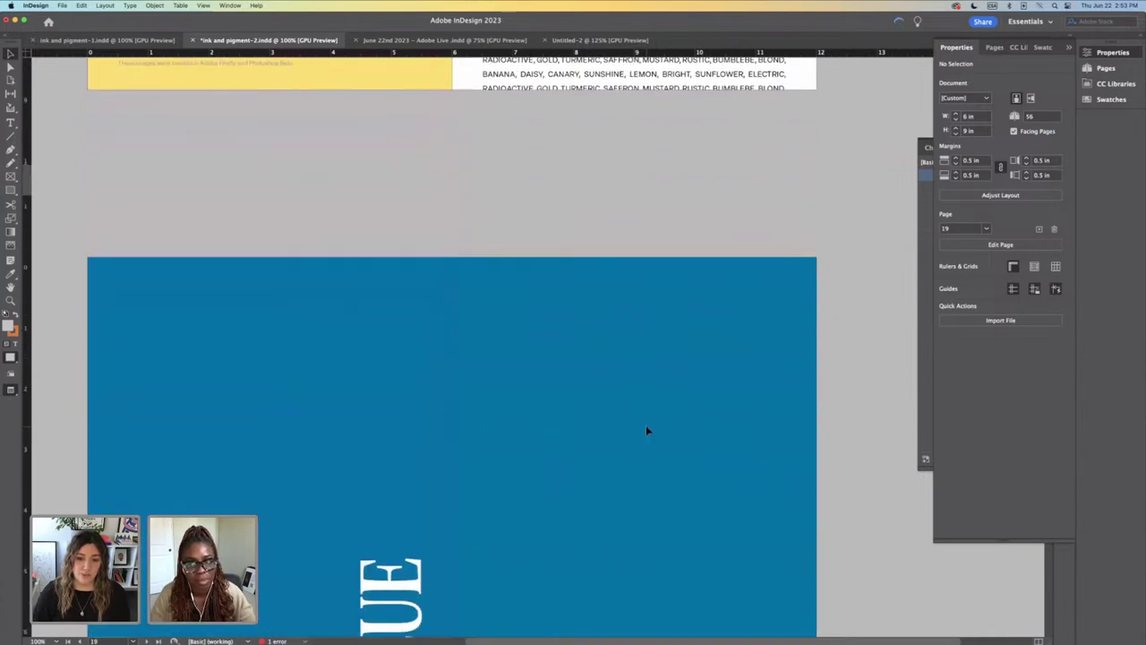
Step: View the book at 50% and compare the blue section's title spread with the yellow section's title spread
{"action": "scroll", "coordinate": [648, 430], "scroll_direction": "down", "scroll_amount": 5}
{"action": "scroll", "coordinate": [427, 325], "scroll_direction": "right", "scroll_amount": 1}
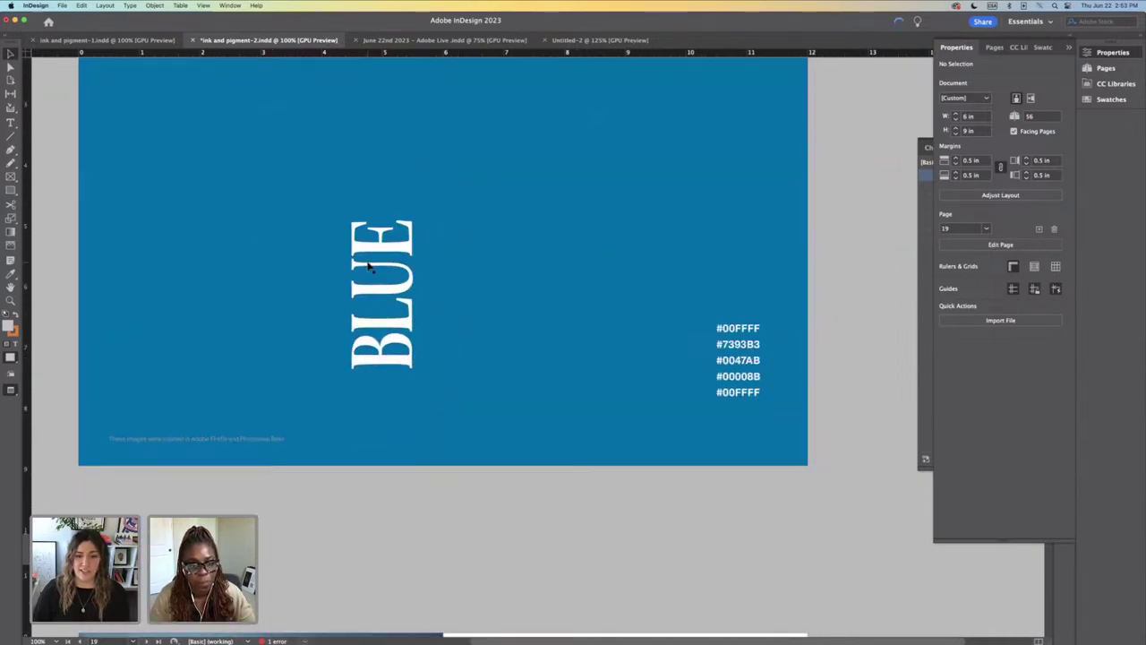
{"action": "key", "text": "super+minus"}
{"action": "key", "text": "super+minus"}
{"action": "scroll", "coordinate": [412, 263], "scroll_direction": "up", "scroll_amount": 10}
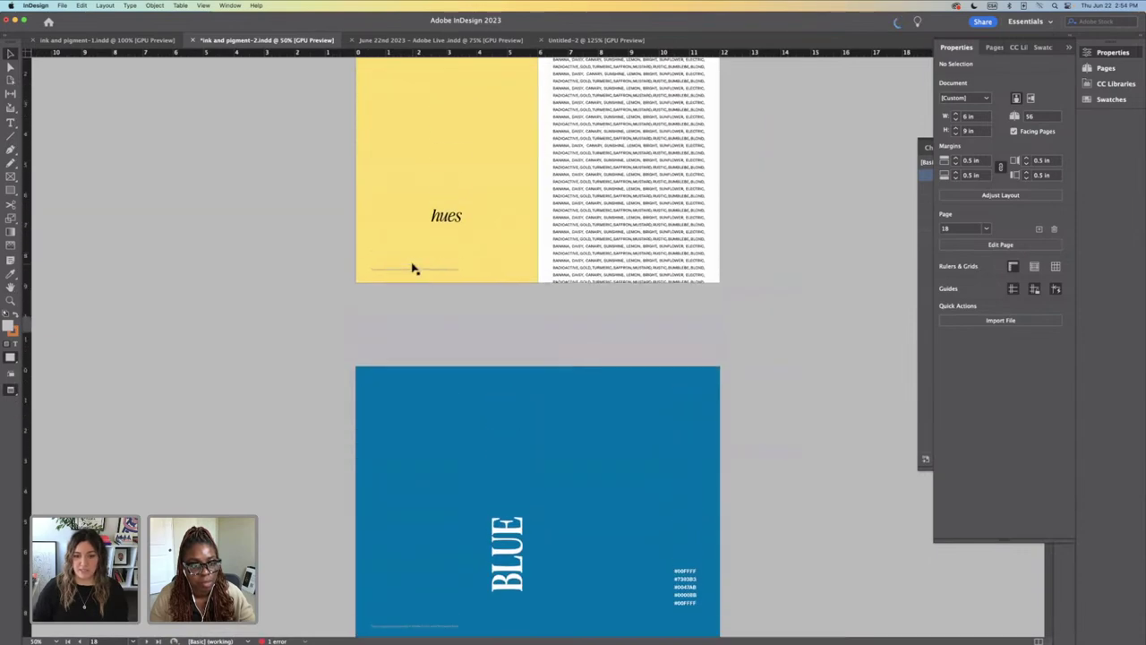
{"action": "scroll", "coordinate": [414, 269], "scroll_direction": "up", "scroll_amount": 20}
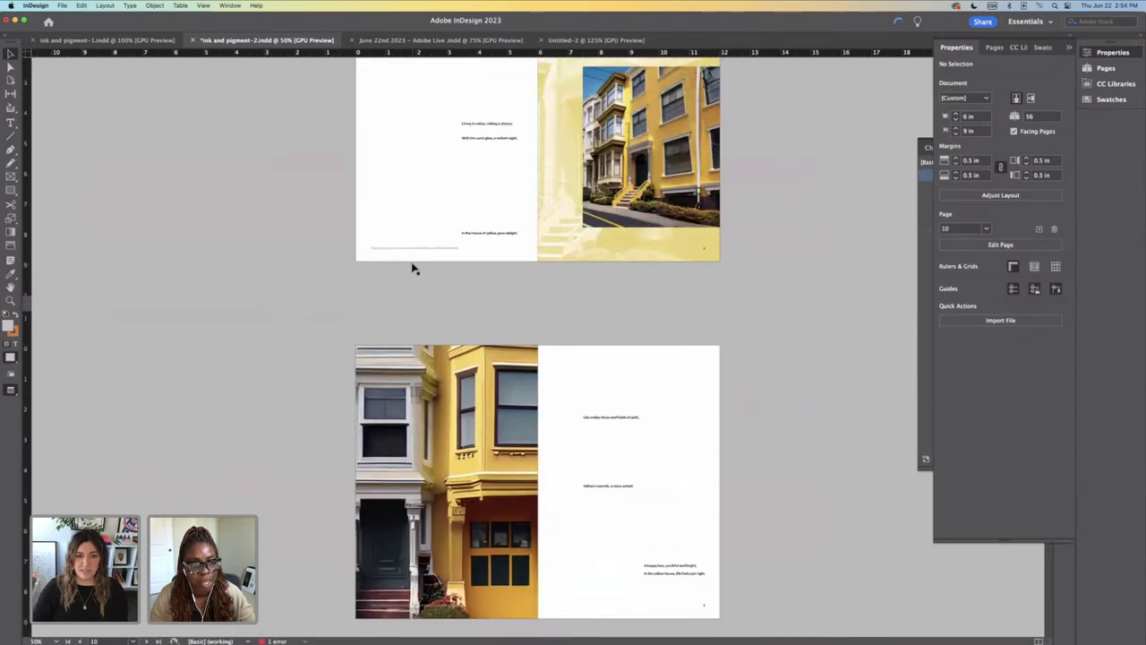
{"action": "scroll", "coordinate": [413, 269], "scroll_direction": "up", "scroll_amount": 5}
{"action": "scroll", "coordinate": [634, 354], "scroll_direction": "down", "scroll_amount": 1}
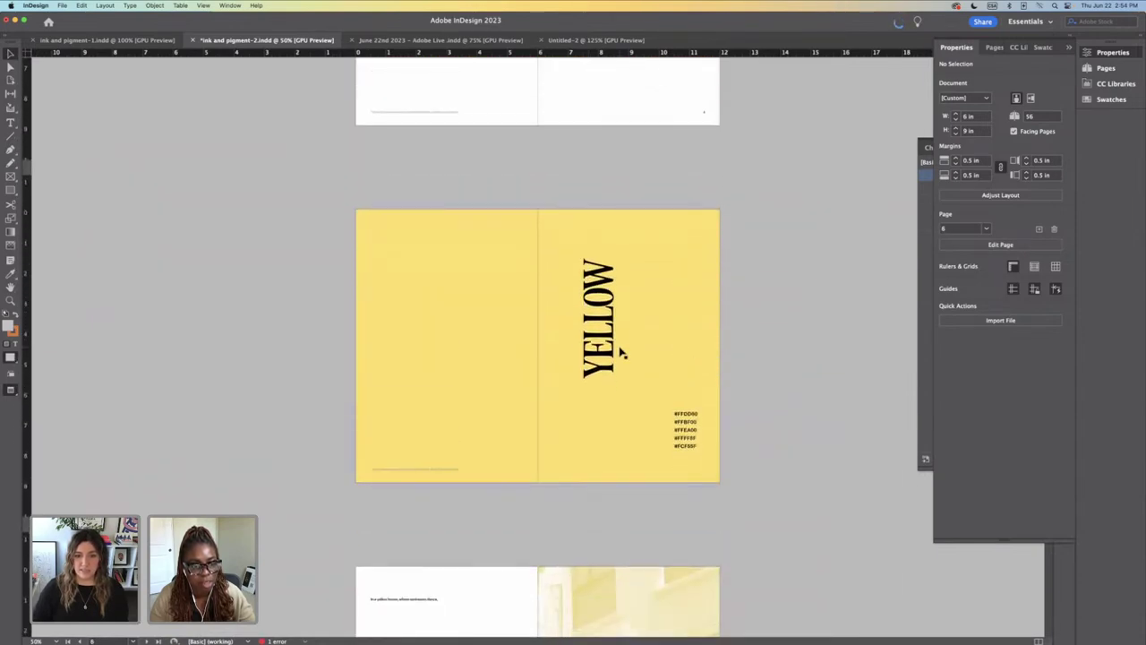
{"action": "scroll", "coordinate": [622, 352], "scroll_direction": "down", "scroll_amount": 20}
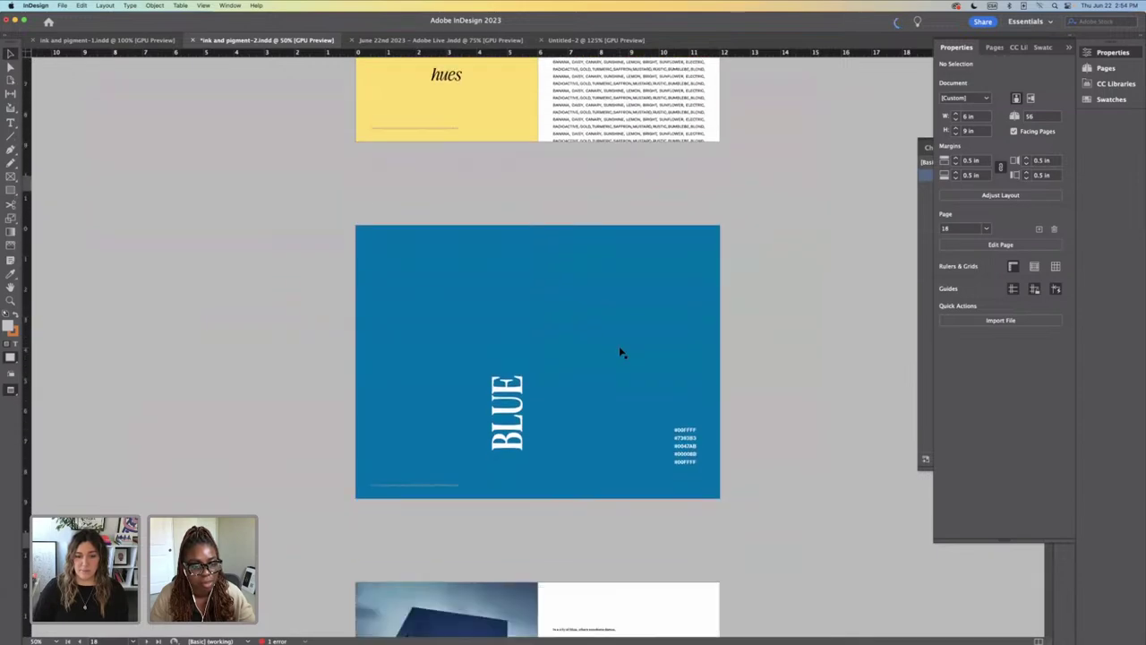
Step: Review the blue section's poem and image spreads through its hues page
{"action": "scroll", "coordinate": [621, 353], "scroll_direction": "down", "scroll_amount": 5}
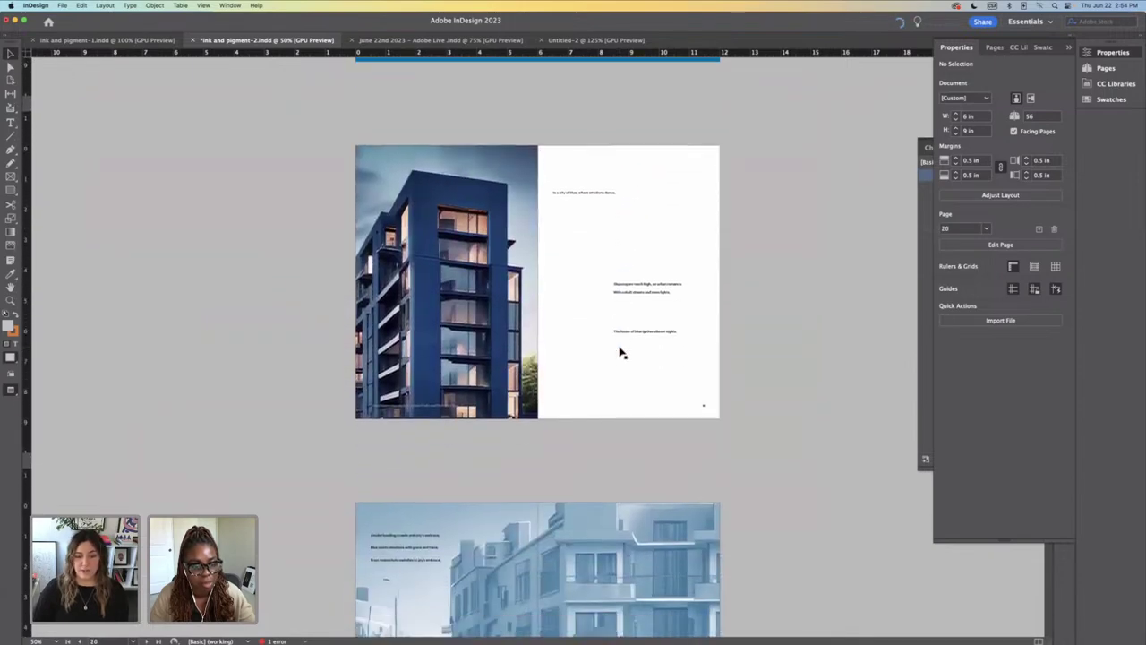
{"action": "scroll", "coordinate": [621, 353], "scroll_direction": "down", "scroll_amount": 5}
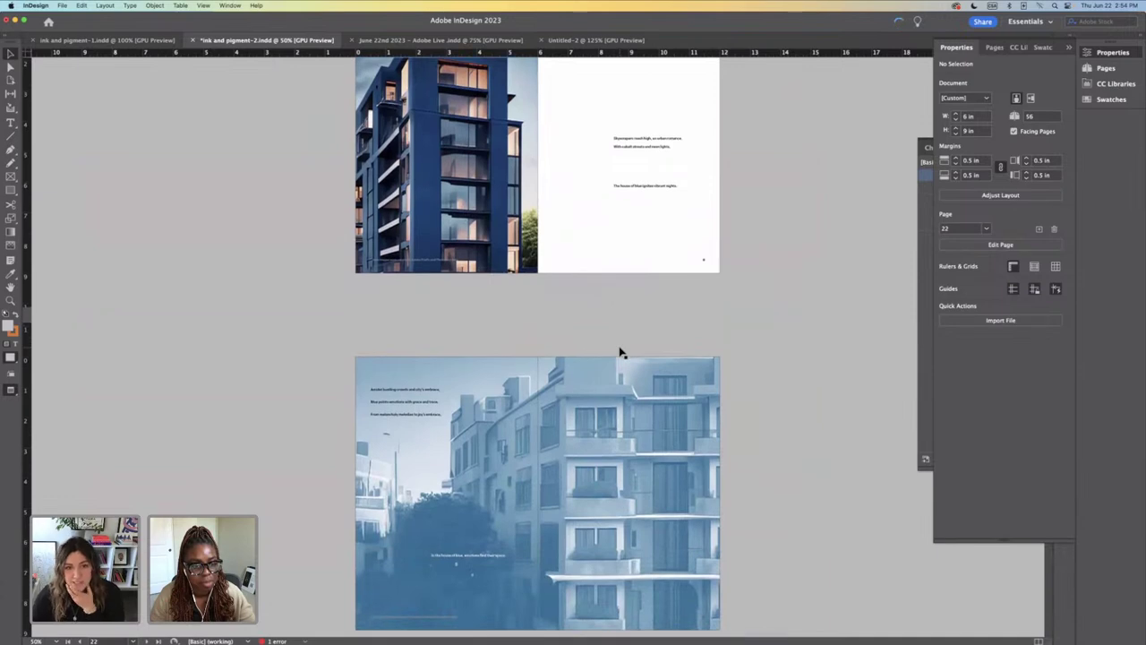
{"action": "scroll", "coordinate": [622, 353], "scroll_direction": "down", "scroll_amount": 8}
{"action": "scroll", "coordinate": [620, 353], "scroll_direction": "down", "scroll_amount": 5}
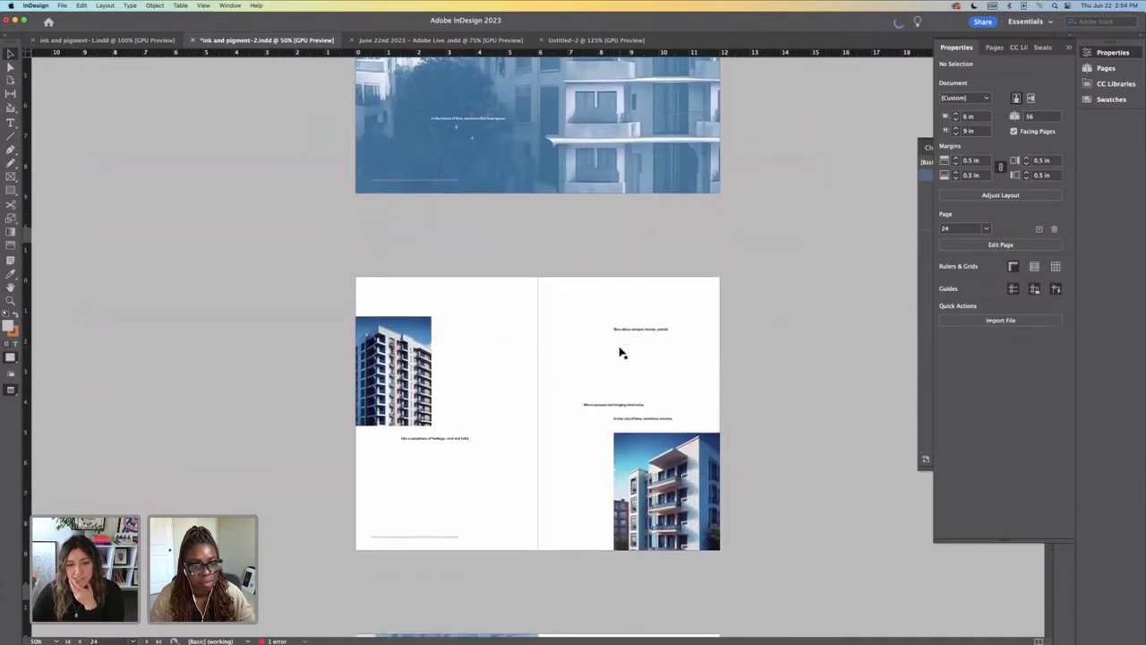
{"action": "scroll", "coordinate": [620, 353], "scroll_direction": "down", "scroll_amount": 3}
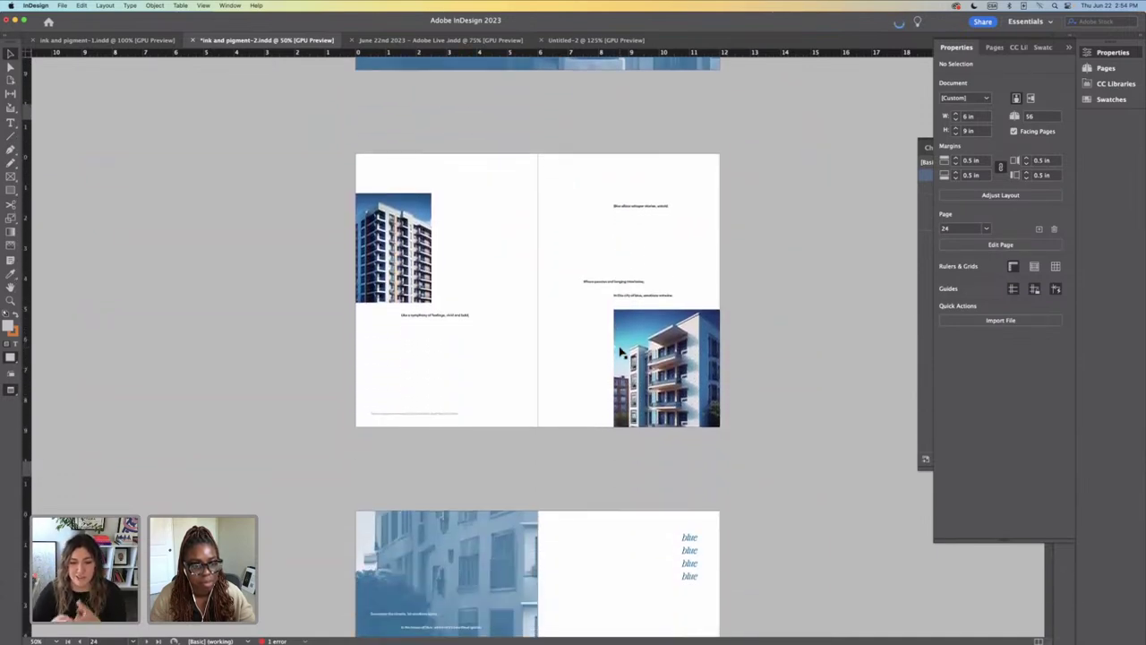
{"action": "scroll", "coordinate": [620, 353], "scroll_direction": "down", "scroll_amount": 10}
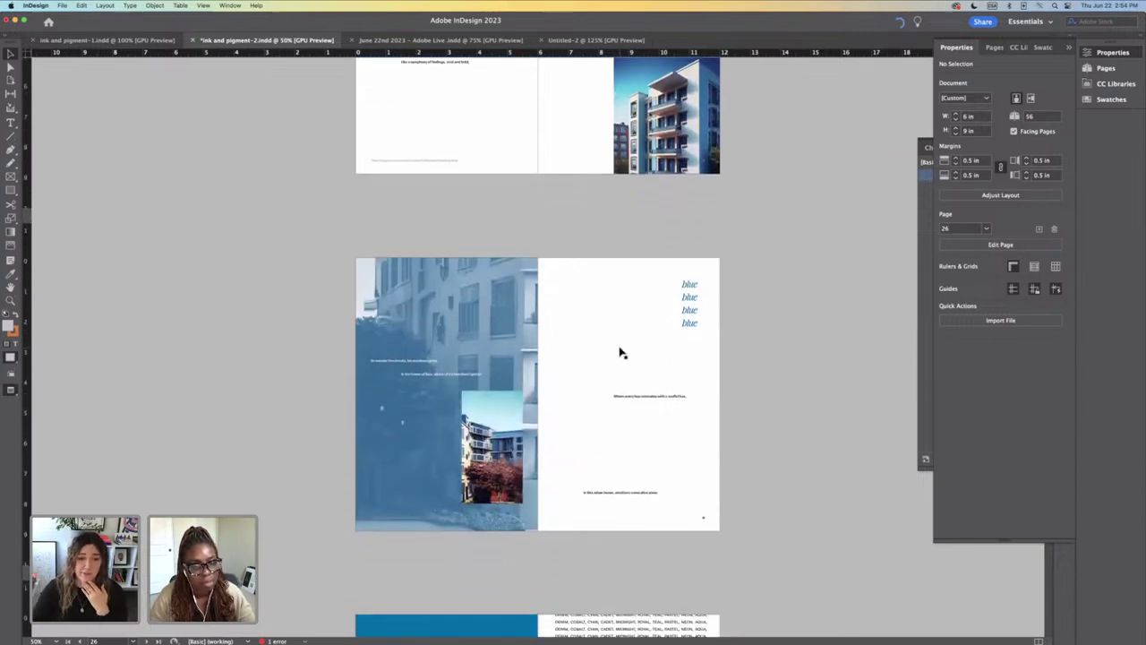
{"action": "scroll", "coordinate": [621, 353], "scroll_direction": "down", "scroll_amount": 4}
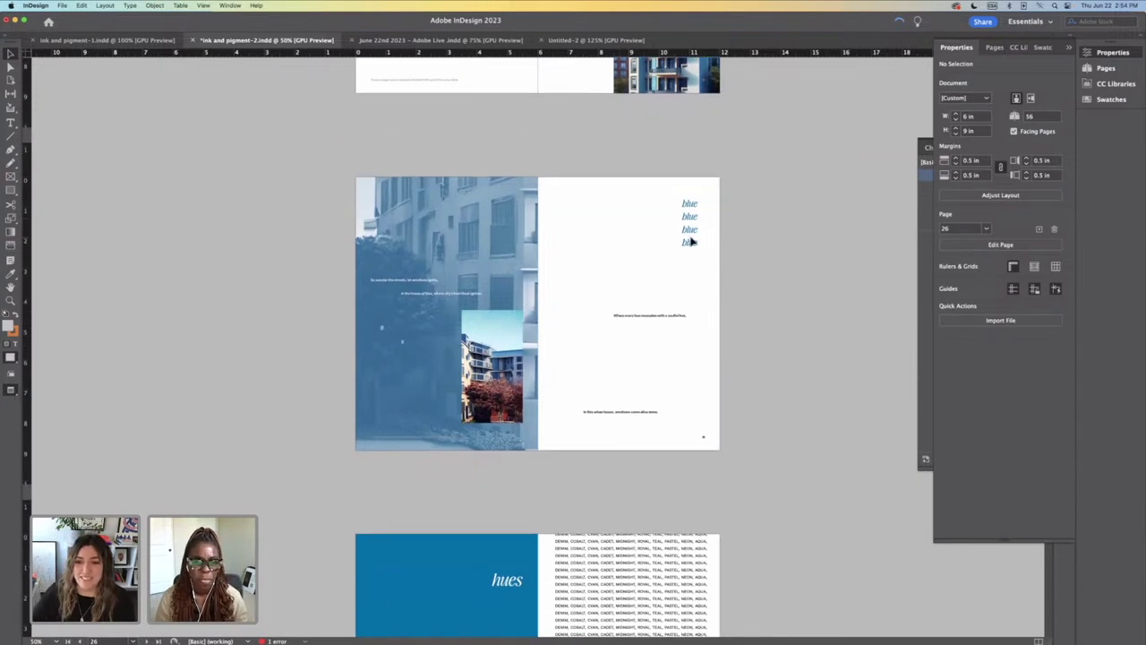
{"action": "scroll", "coordinate": [606, 273], "scroll_direction": "down", "scroll_amount": 7}
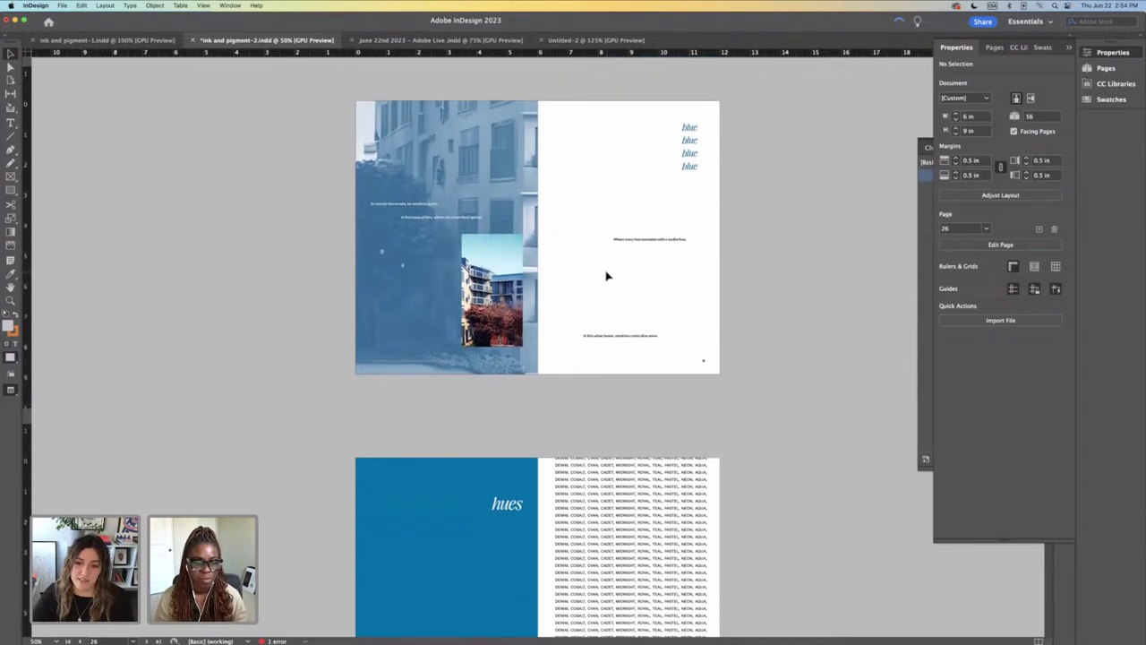
{"action": "scroll", "coordinate": [606, 276], "scroll_direction": "down", "scroll_amount": 11}
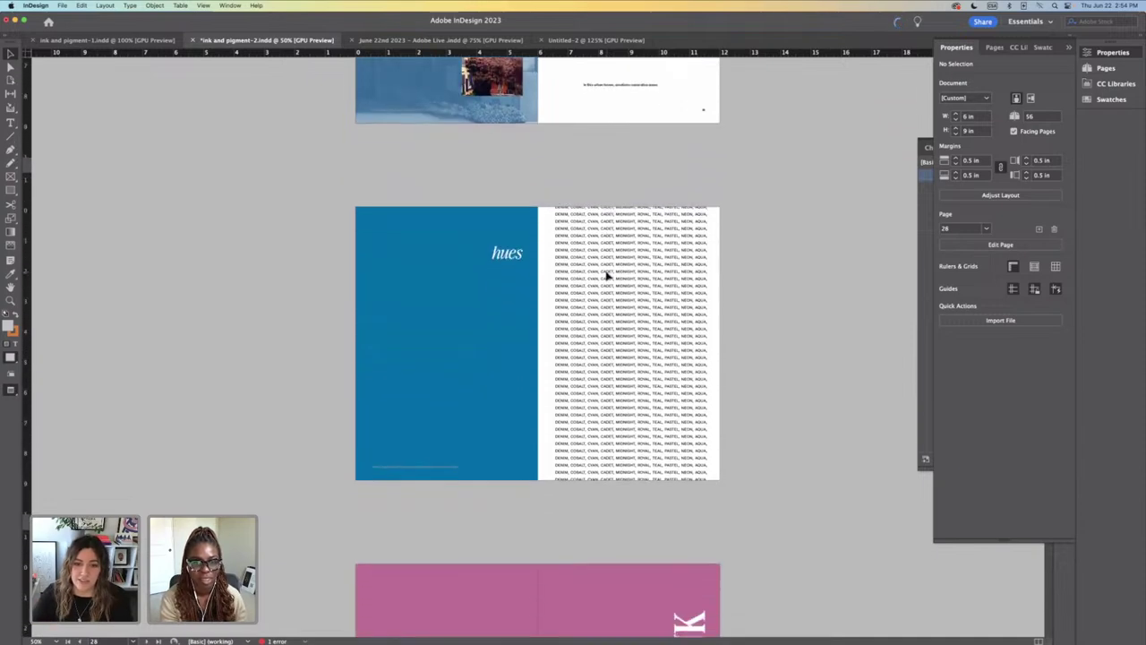
Step: Review the pink section from its title spread through its hues page, and the opening spreads of the green section
{"action": "scroll", "coordinate": [607, 276], "scroll_direction": "down", "scroll_amount": 12}
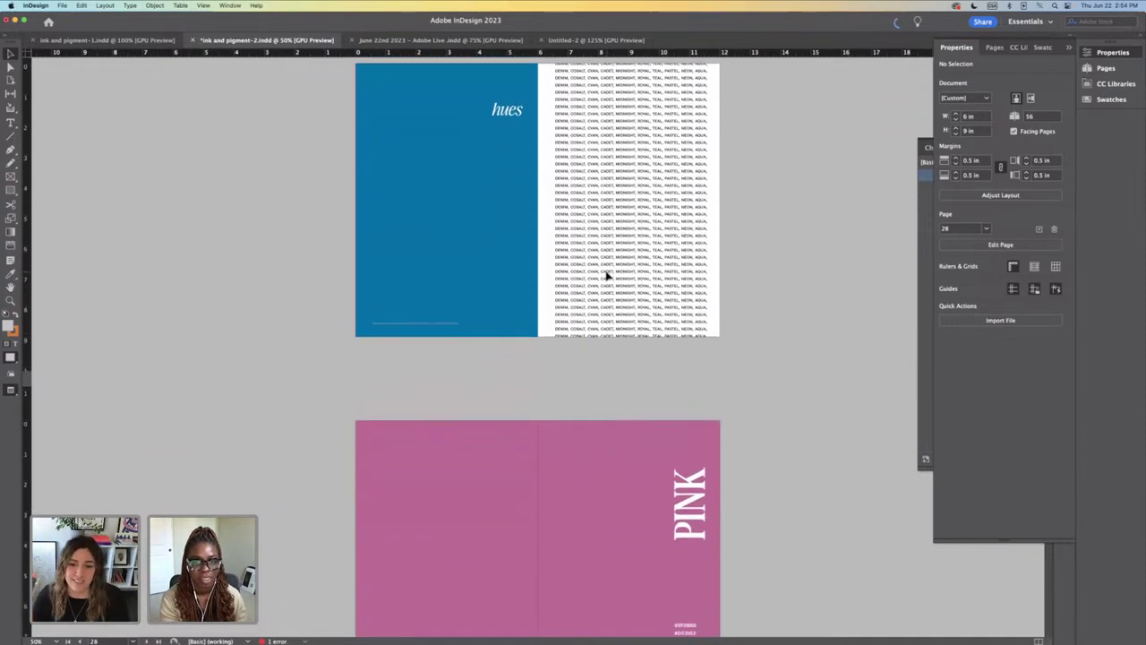
{"action": "scroll", "coordinate": [606, 276], "scroll_direction": "down", "scroll_amount": 15}
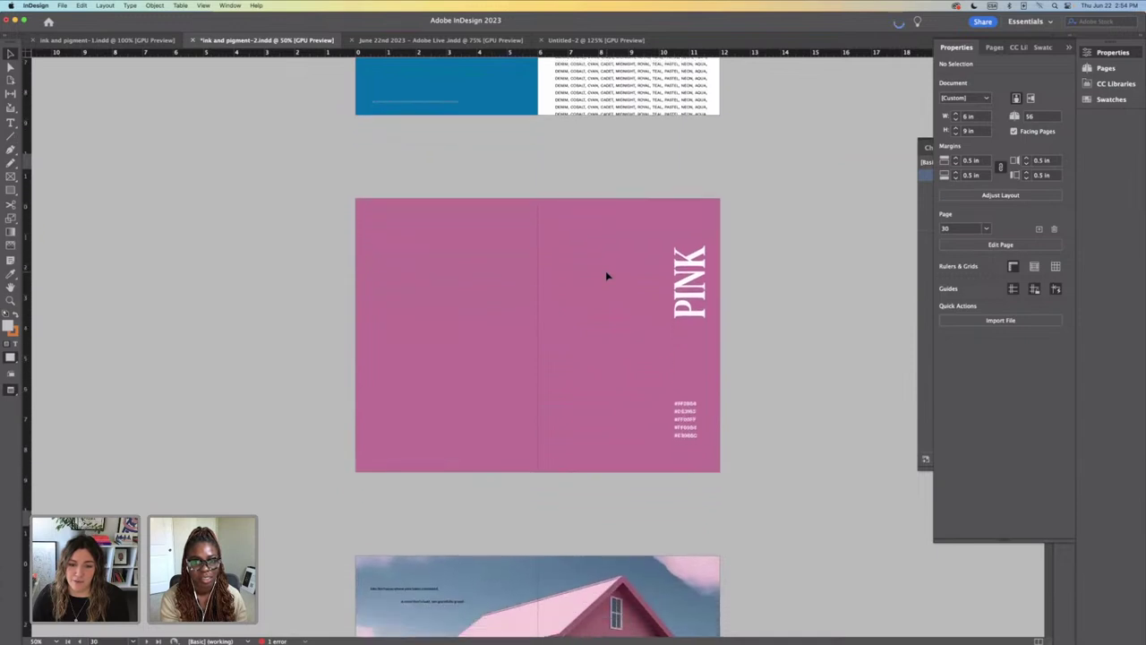
{"action": "scroll", "coordinate": [606, 276], "scroll_direction": "down", "scroll_amount": 20}
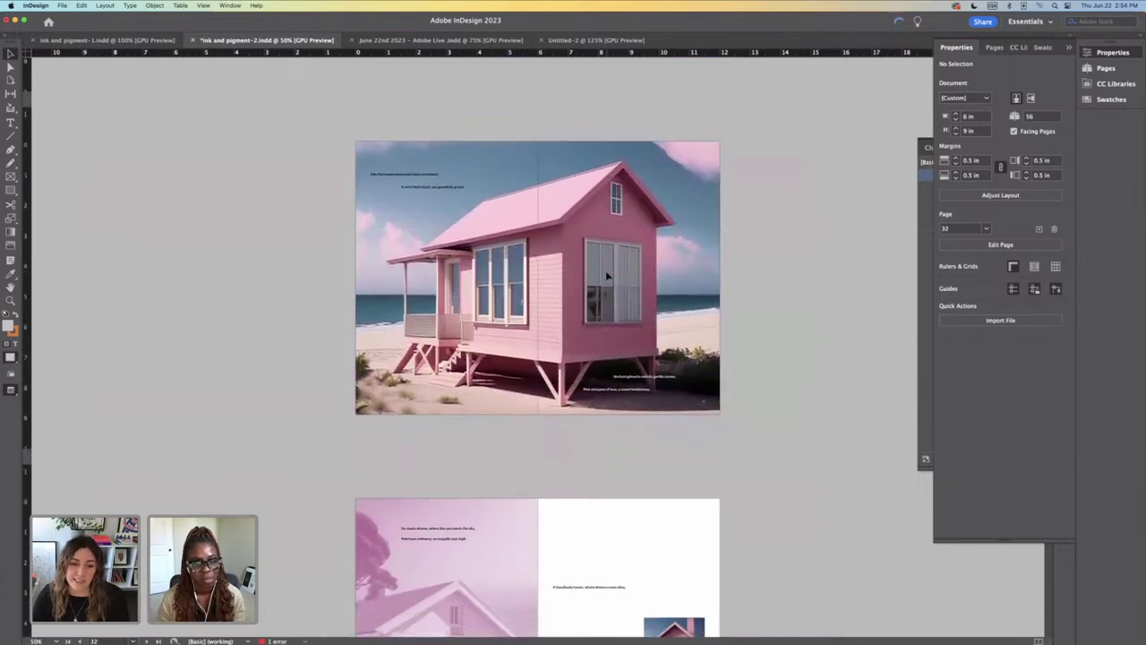
{"action": "scroll", "coordinate": [606, 276], "scroll_direction": "down", "scroll_amount": 17}
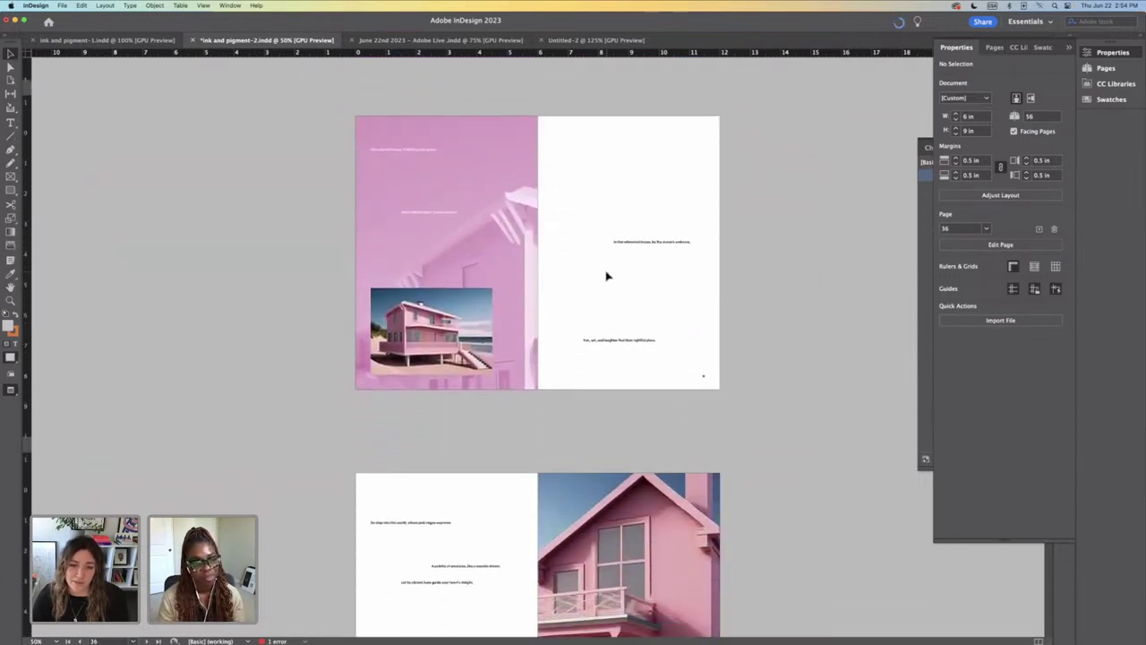
{"action": "scroll", "coordinate": [606, 276], "scroll_direction": "down", "scroll_amount": 14}
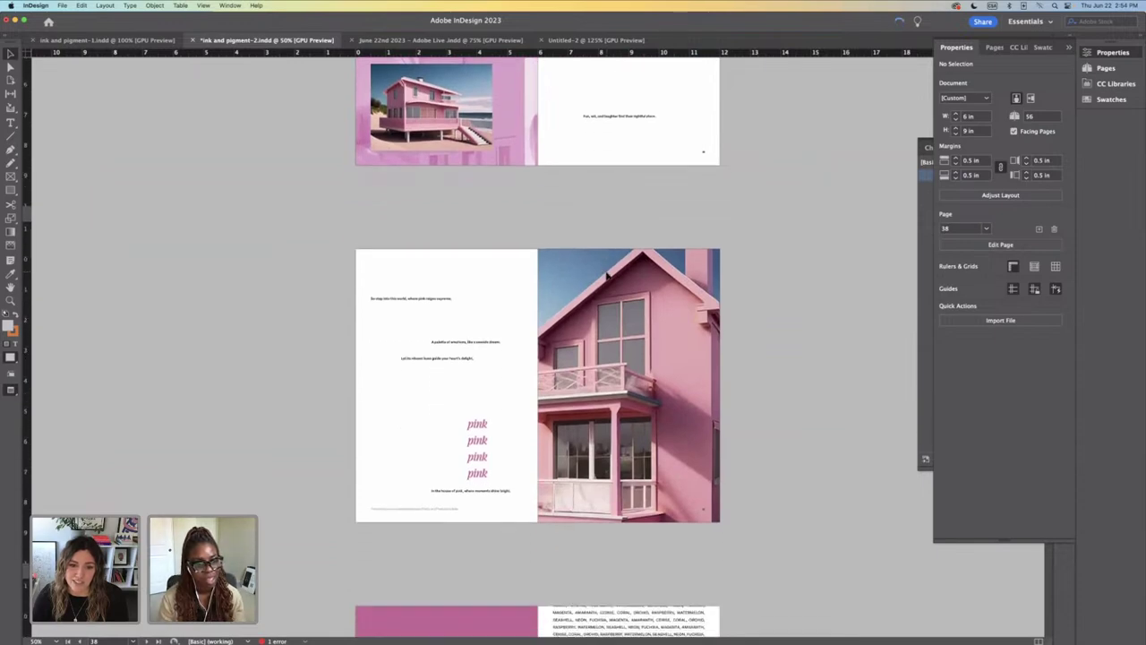
{"action": "scroll", "coordinate": [606, 276], "scroll_direction": "down", "scroll_amount": 20}
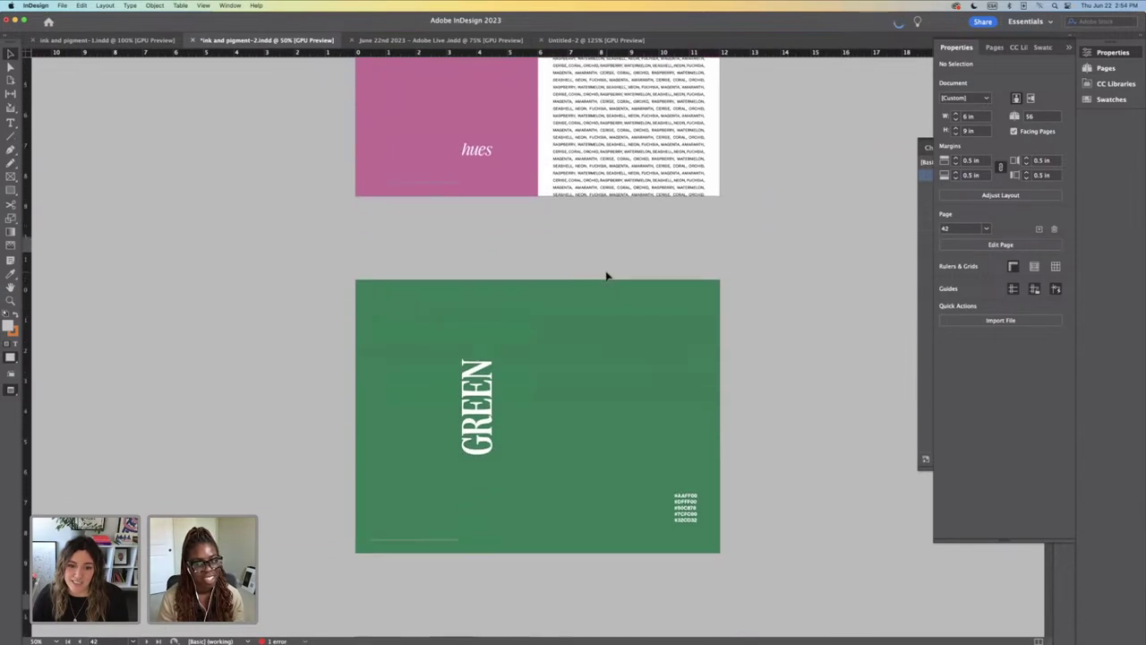
{"action": "scroll", "coordinate": [606, 276], "scroll_direction": "down", "scroll_amount": 13}
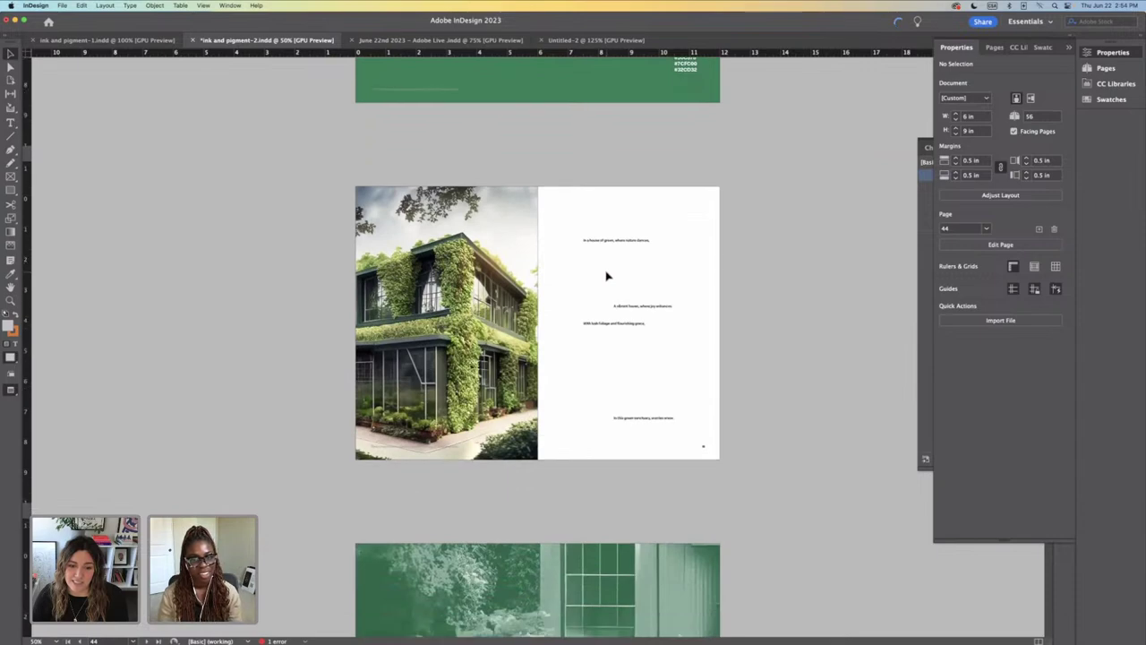
{"action": "scroll", "coordinate": [606, 276], "scroll_direction": "up", "scroll_amount": 8}
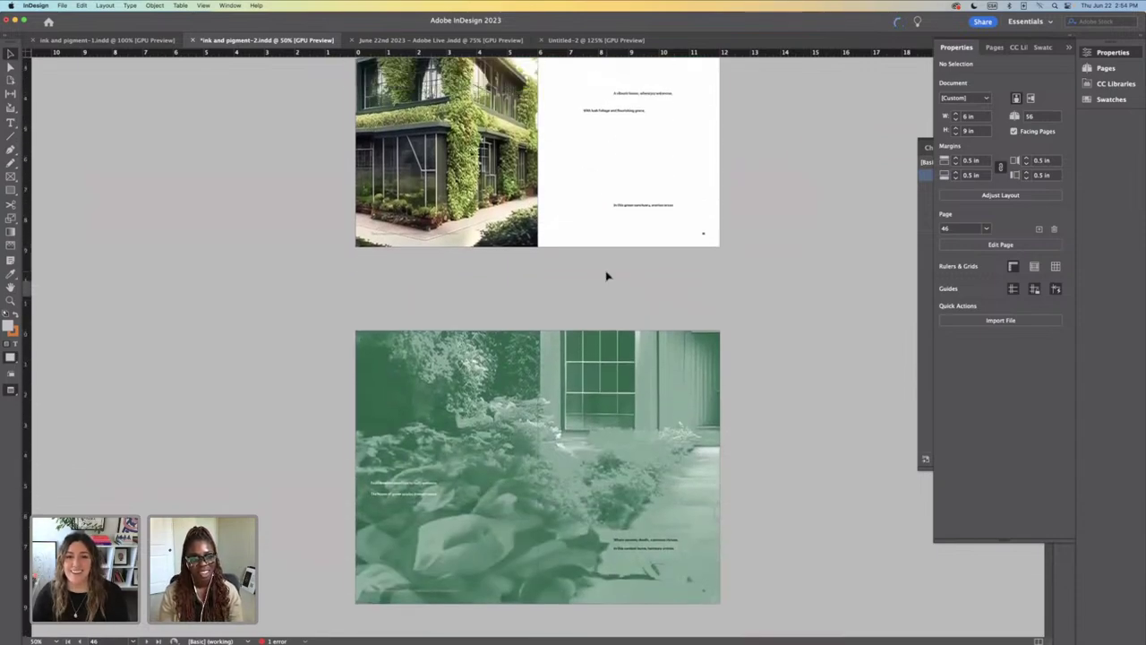
{"action": "scroll", "coordinate": [616, 296], "scroll_direction": "down", "scroll_amount": 2}
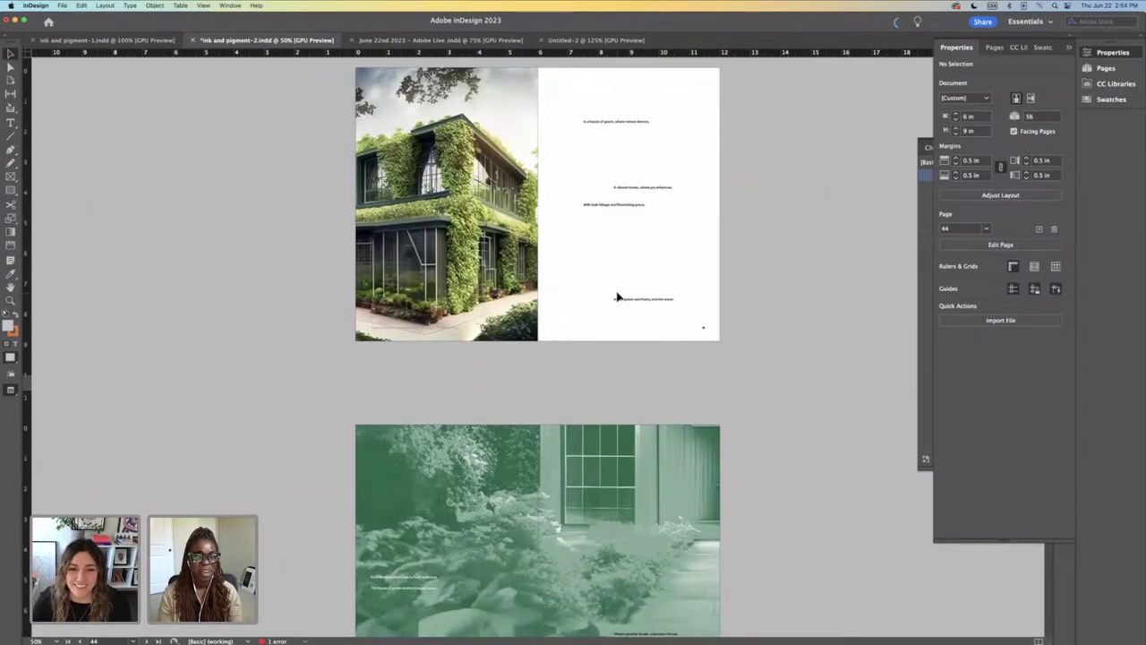
Step: Review the rest of the green section through its hues page and the orange section through its full-spread cottage image
{"action": "scroll", "coordinate": [488, 261], "scroll_direction": "down", "scroll_amount": 5}
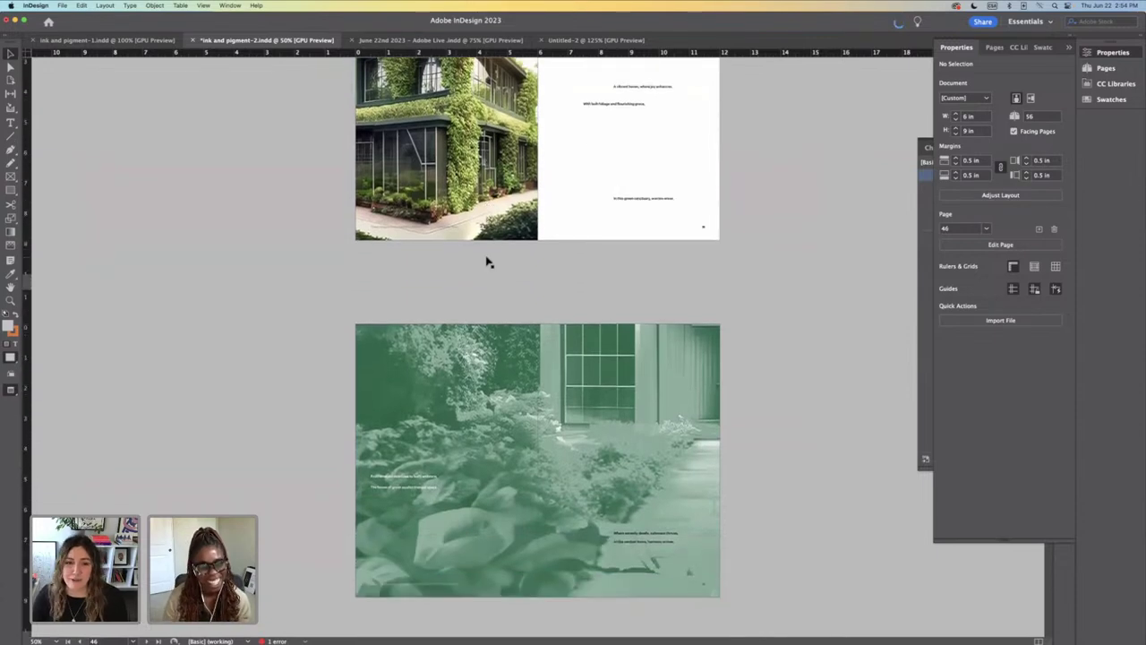
{"action": "scroll", "coordinate": [488, 261], "scroll_direction": "down", "scroll_amount": 20}
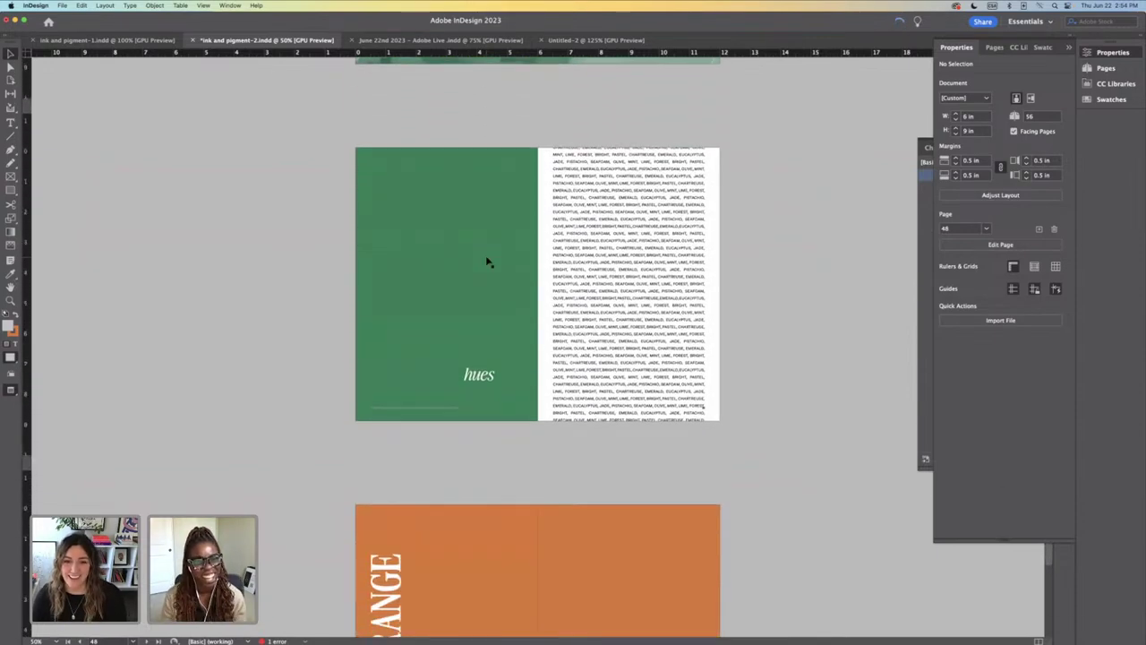
{"action": "scroll", "coordinate": [488, 261], "scroll_direction": "down", "scroll_amount": 20}
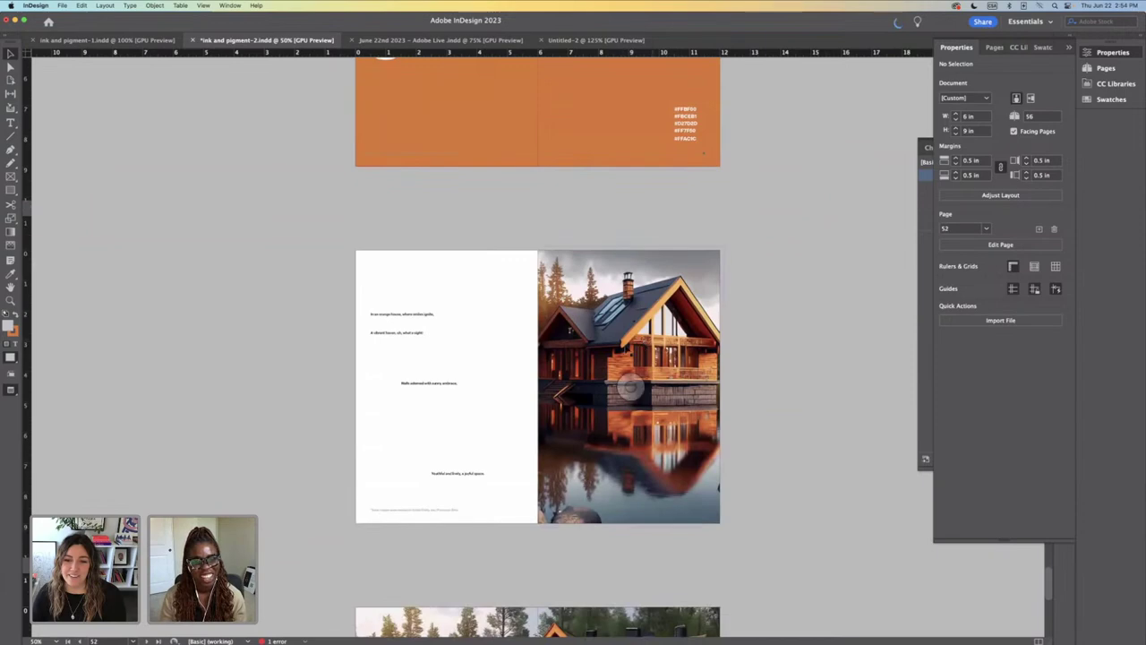
{"action": "scroll", "coordinate": [631, 367], "scroll_direction": "down", "scroll_amount": 10}
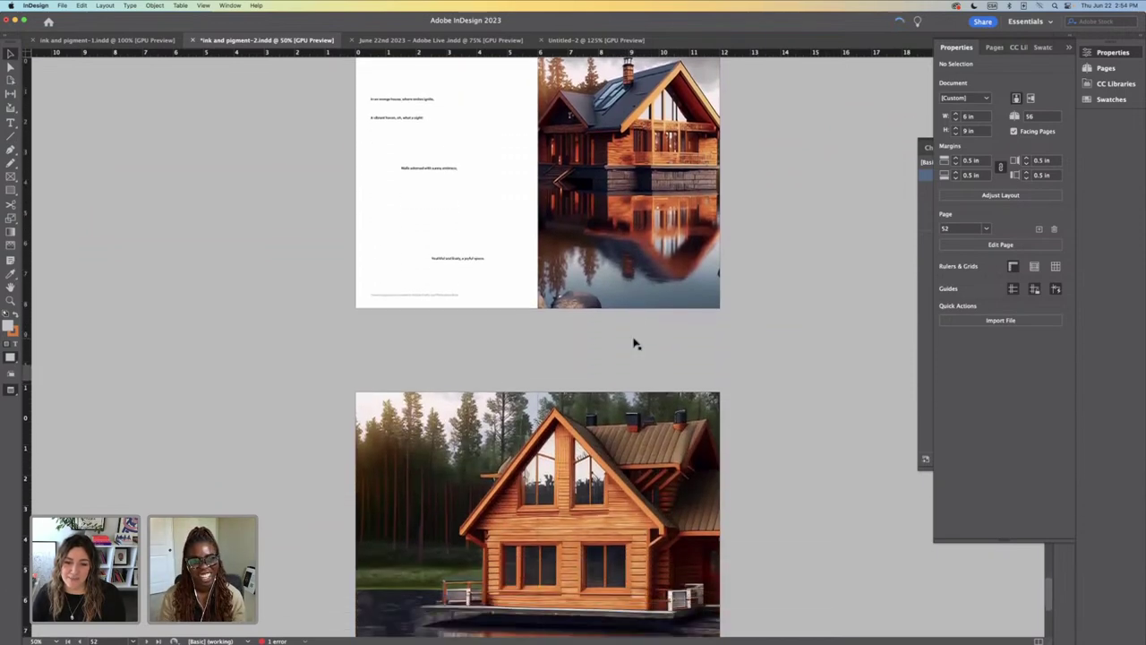
{"action": "scroll", "coordinate": [634, 343], "scroll_direction": "down", "scroll_amount": 7}
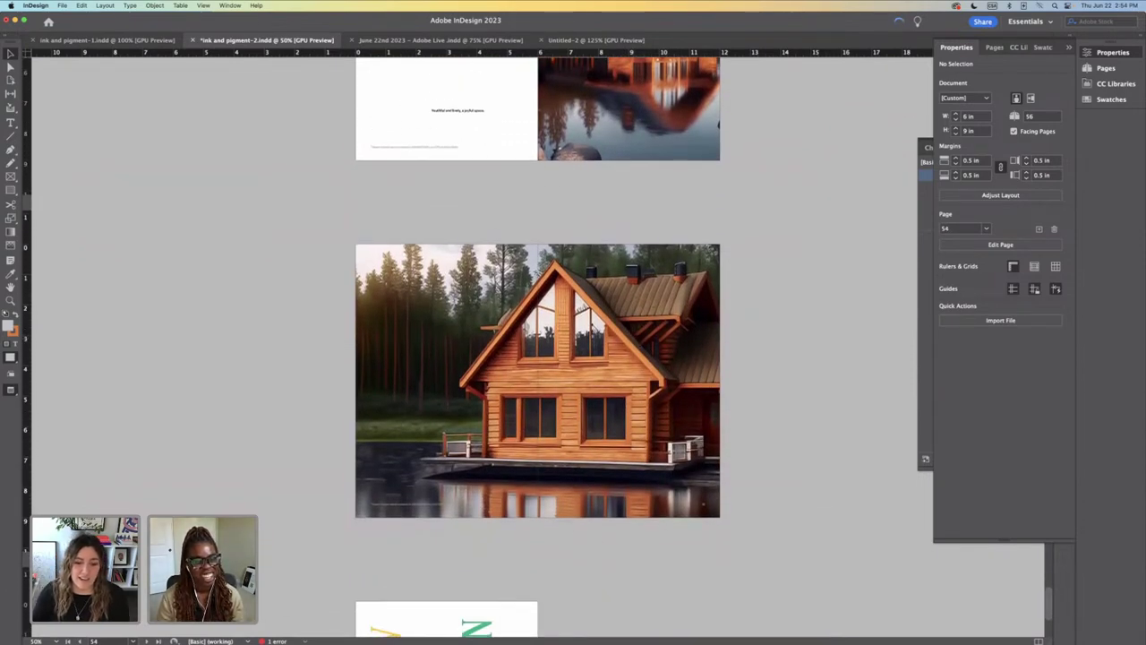
Step: Switch to the Adobe Live presentation in Chrome and advance past the house image and book spread slides to the Final Outcome slide
{"action": "mouse_move", "coordinate": [622, 639]}
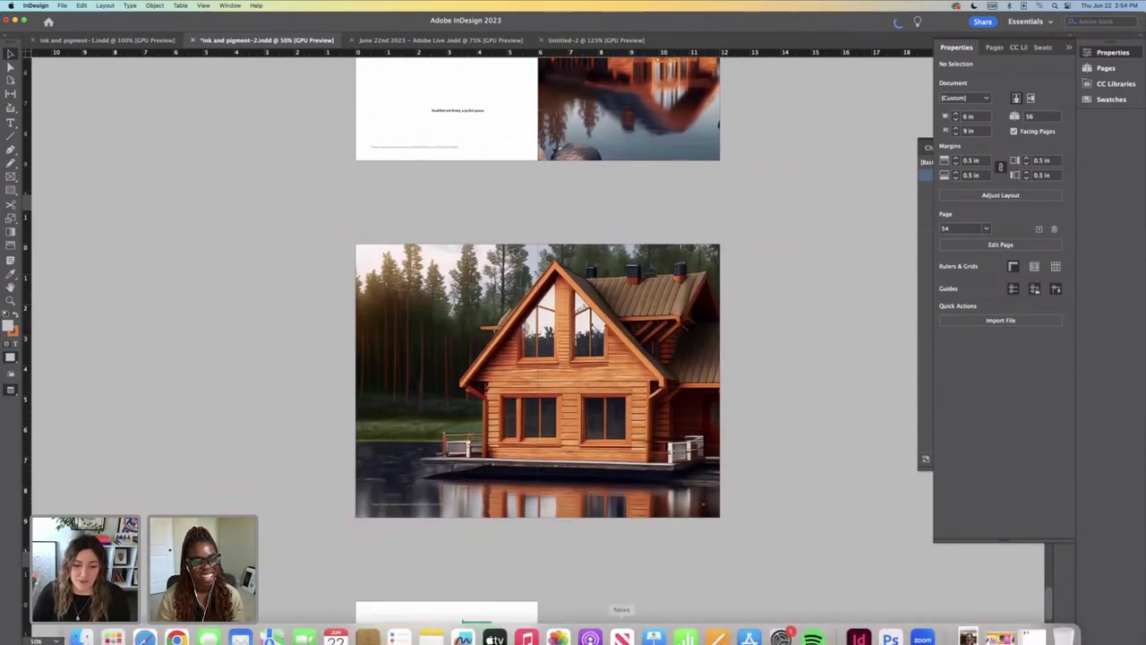
{"action": "left_click", "coordinate": [179, 631]}
{"action": "left_click", "coordinate": [48, 23]}
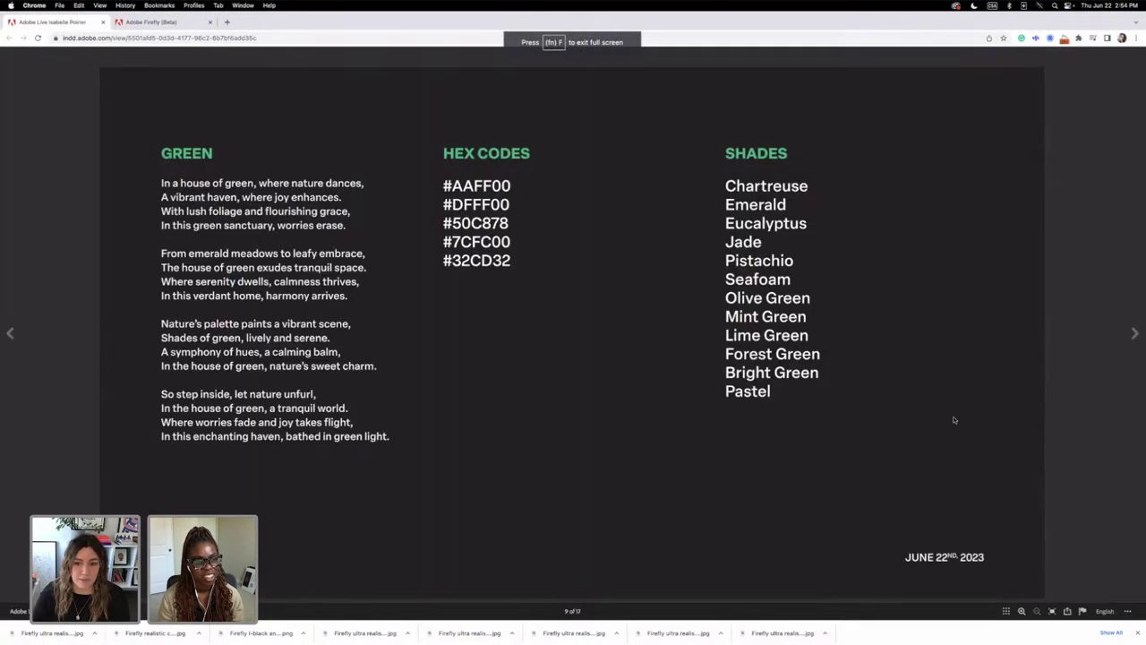
{"action": "left_click", "coordinate": [1134, 333]}
{"action": "left_click", "coordinate": [1134, 333]}
{"action": "left_click", "coordinate": [1135, 333]}
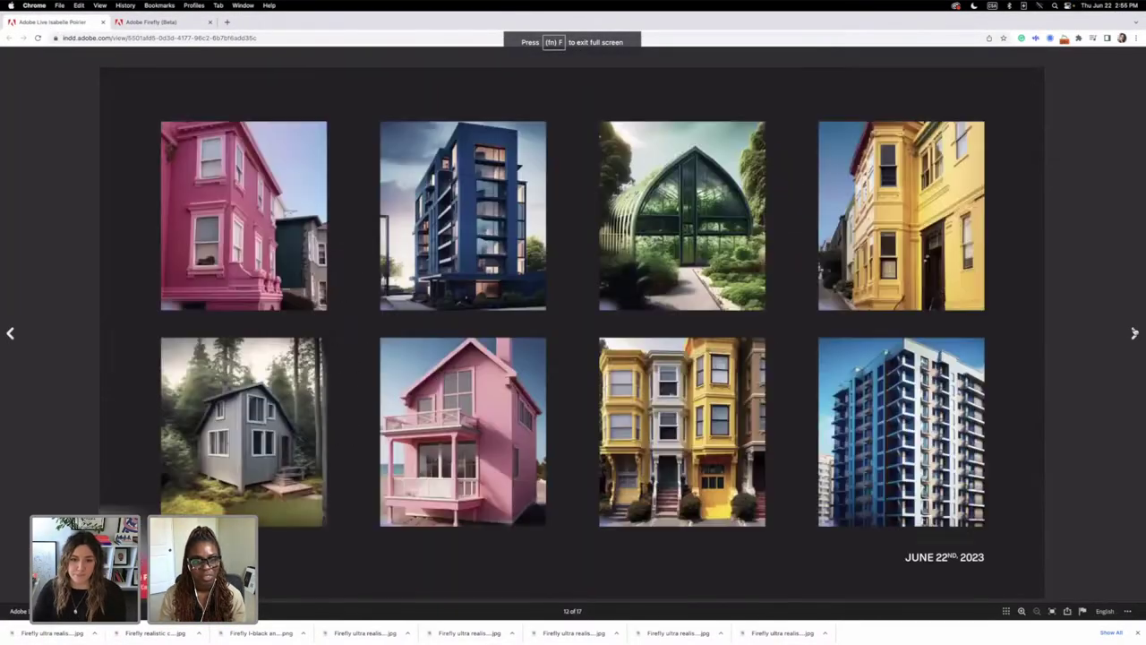
{"action": "left_click", "coordinate": [1135, 333]}
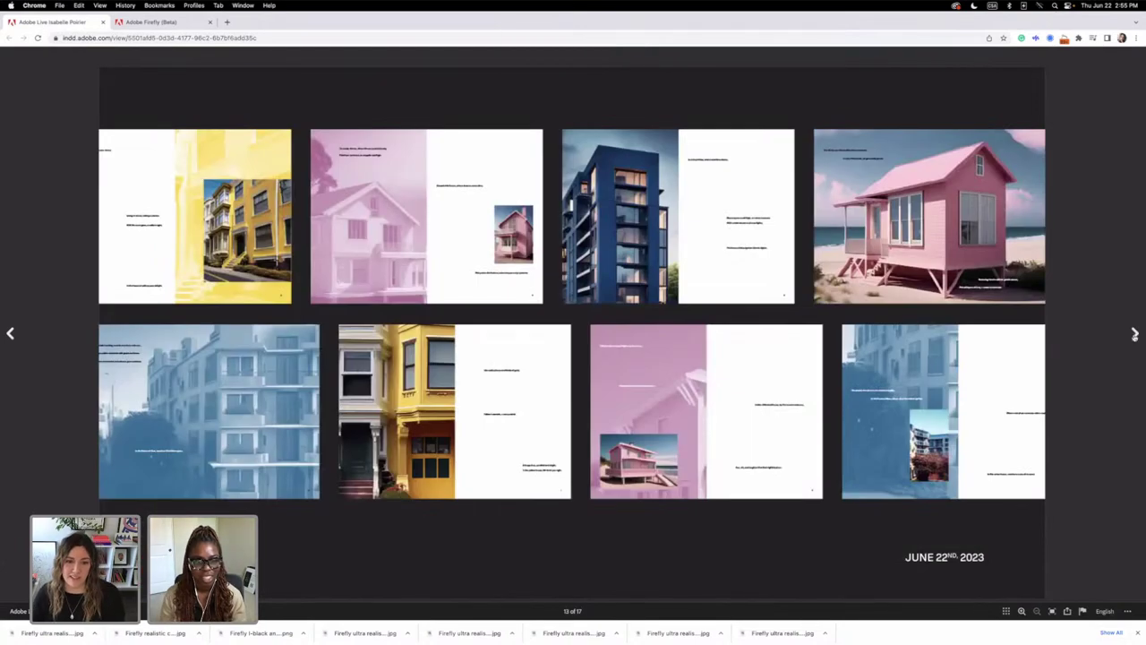
{"action": "left_click", "coordinate": [1135, 333]}
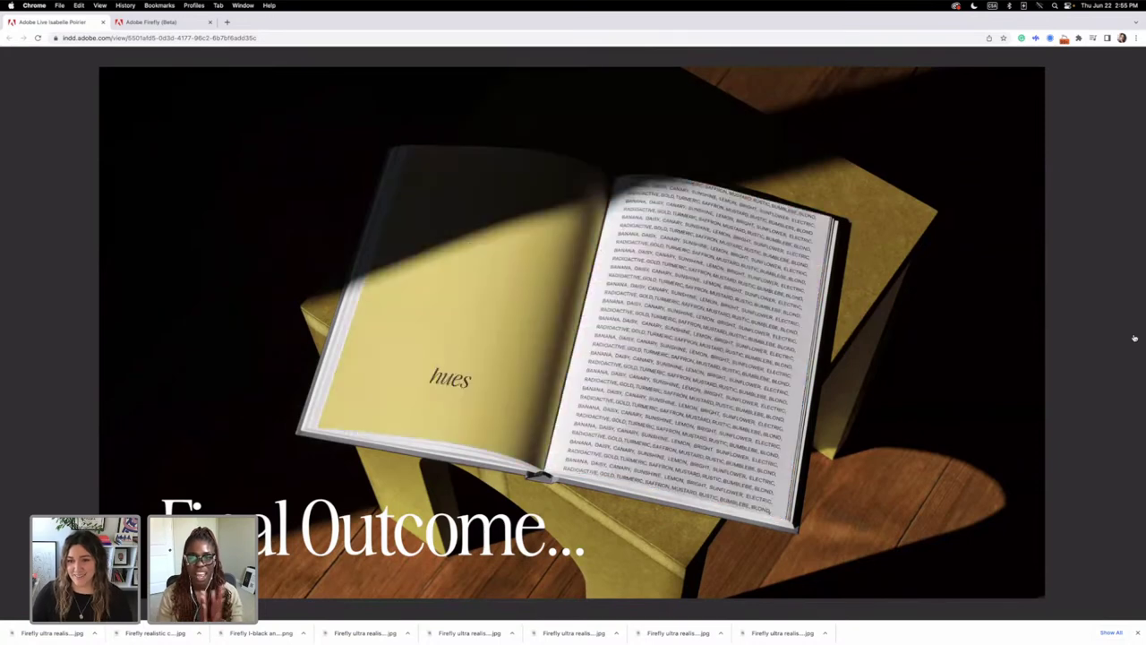
Step: Advance the presentation through the social media and Behance profile slides to the closing thank-you slide
{"action": "left_click", "coordinate": [1135, 333]}
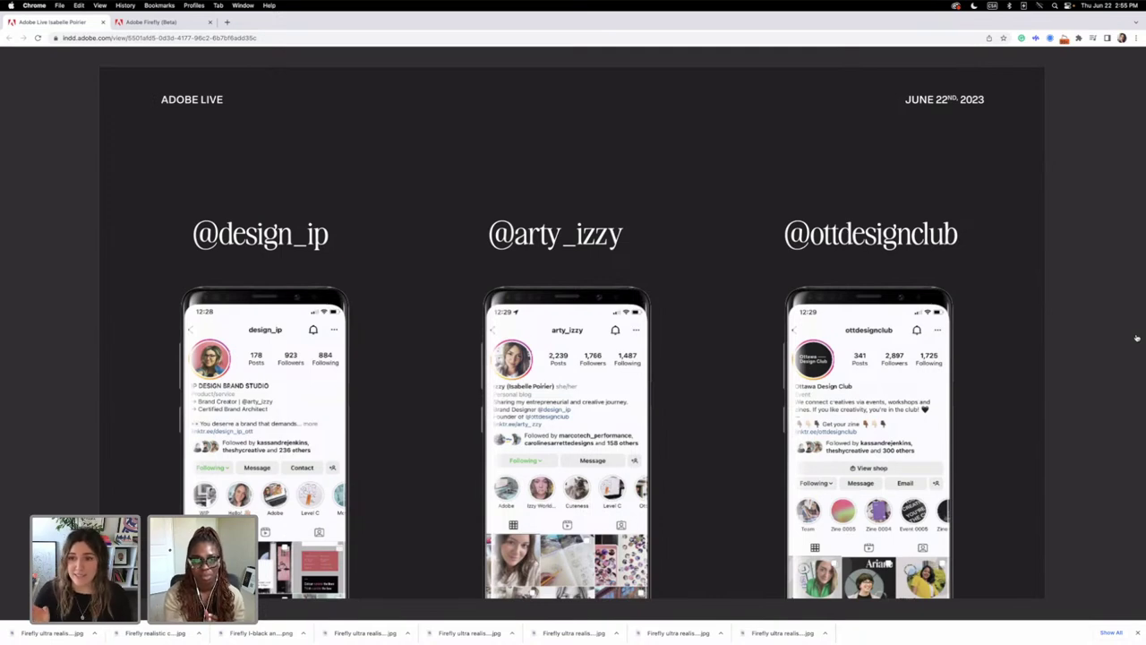
{"action": "left_click", "coordinate": [1134, 333]}
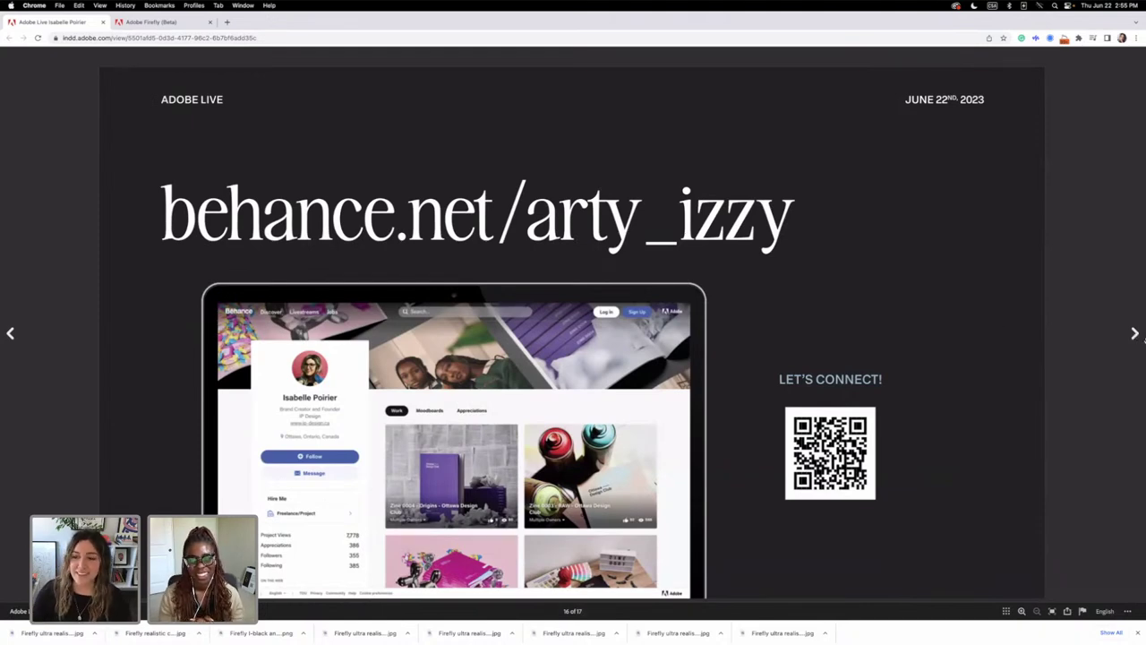
{"action": "left_click", "coordinate": [1133, 338]}
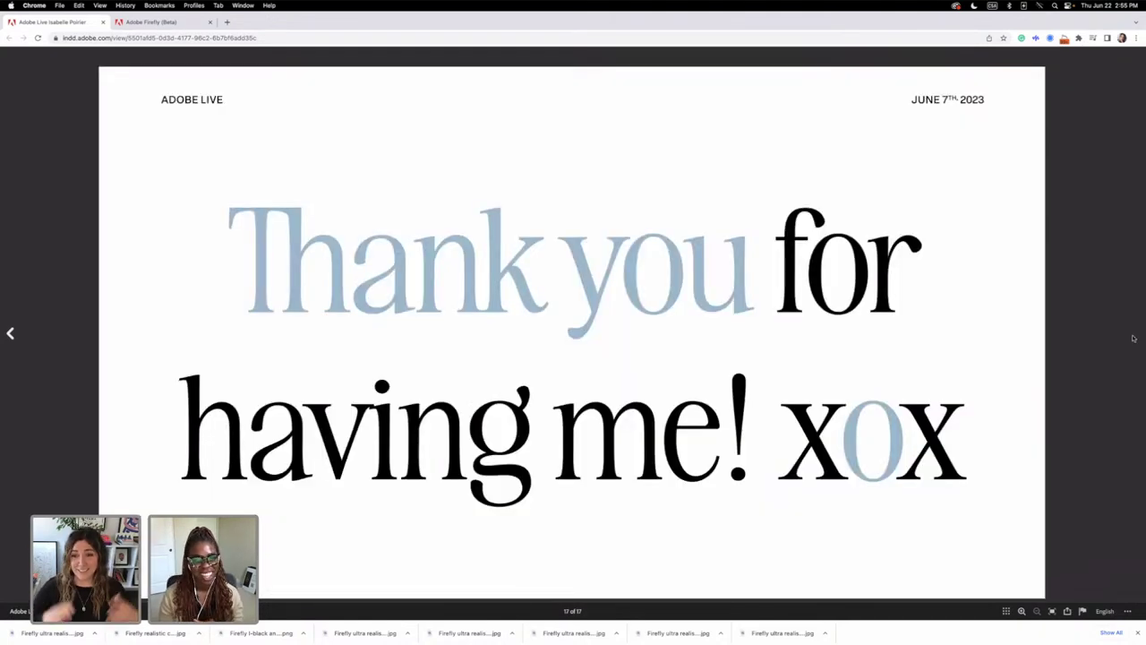